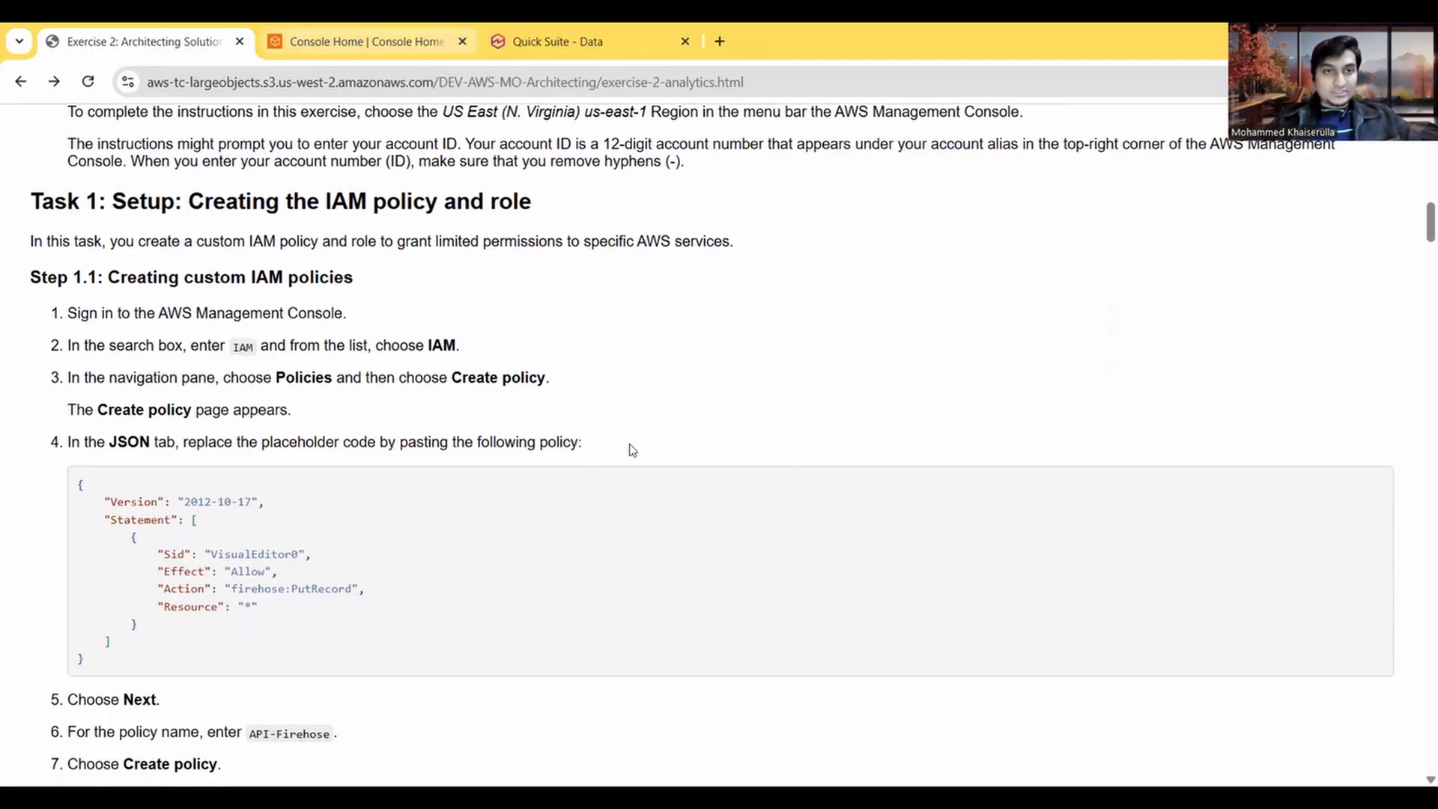
Step: Search the AWS console for IAM and open its Policies page in a new browser tab
{"action": "key", "text": "ctrl+Tab"}
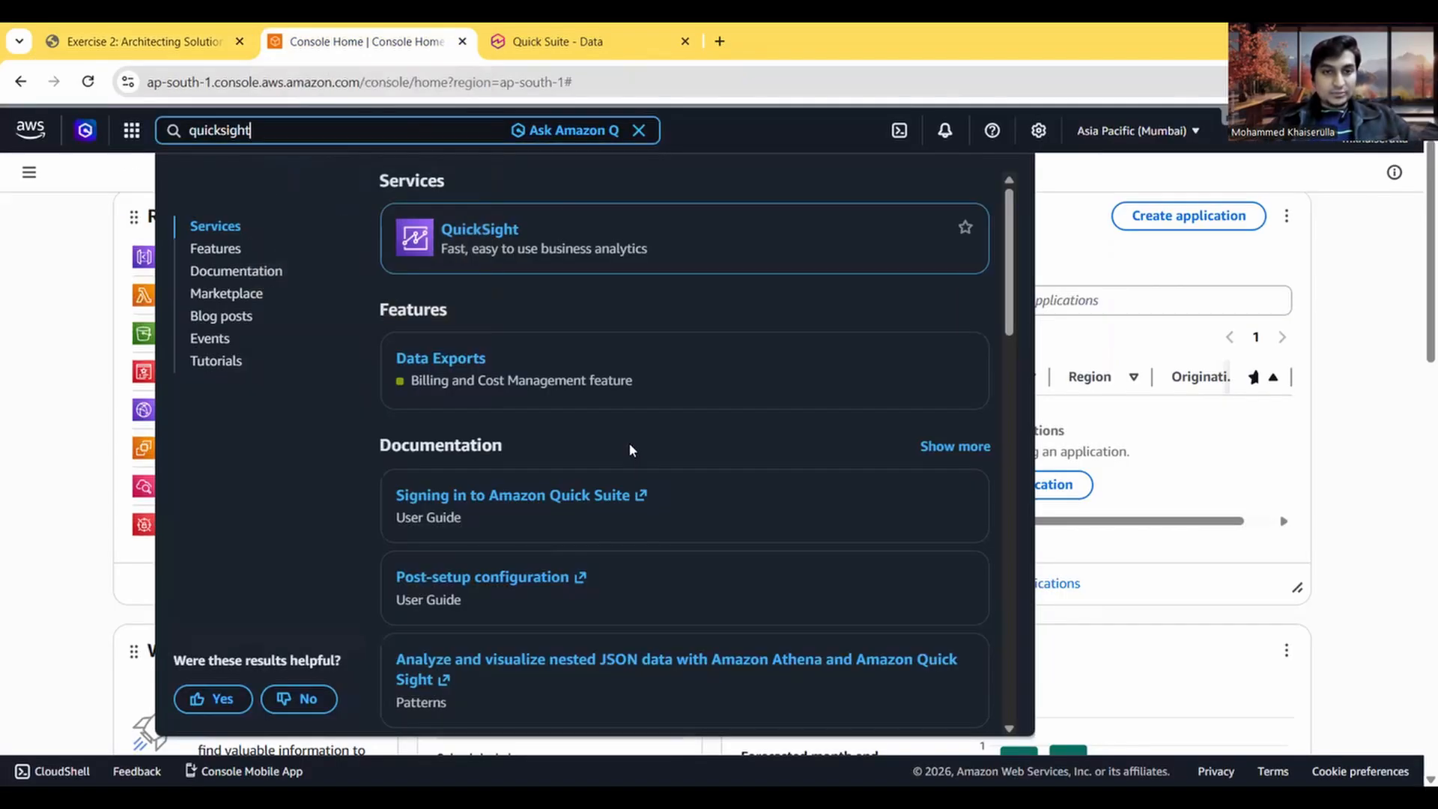
{"action": "key", "text": "ctrl+a"}
{"action": "key", "text": "BackSpace"}
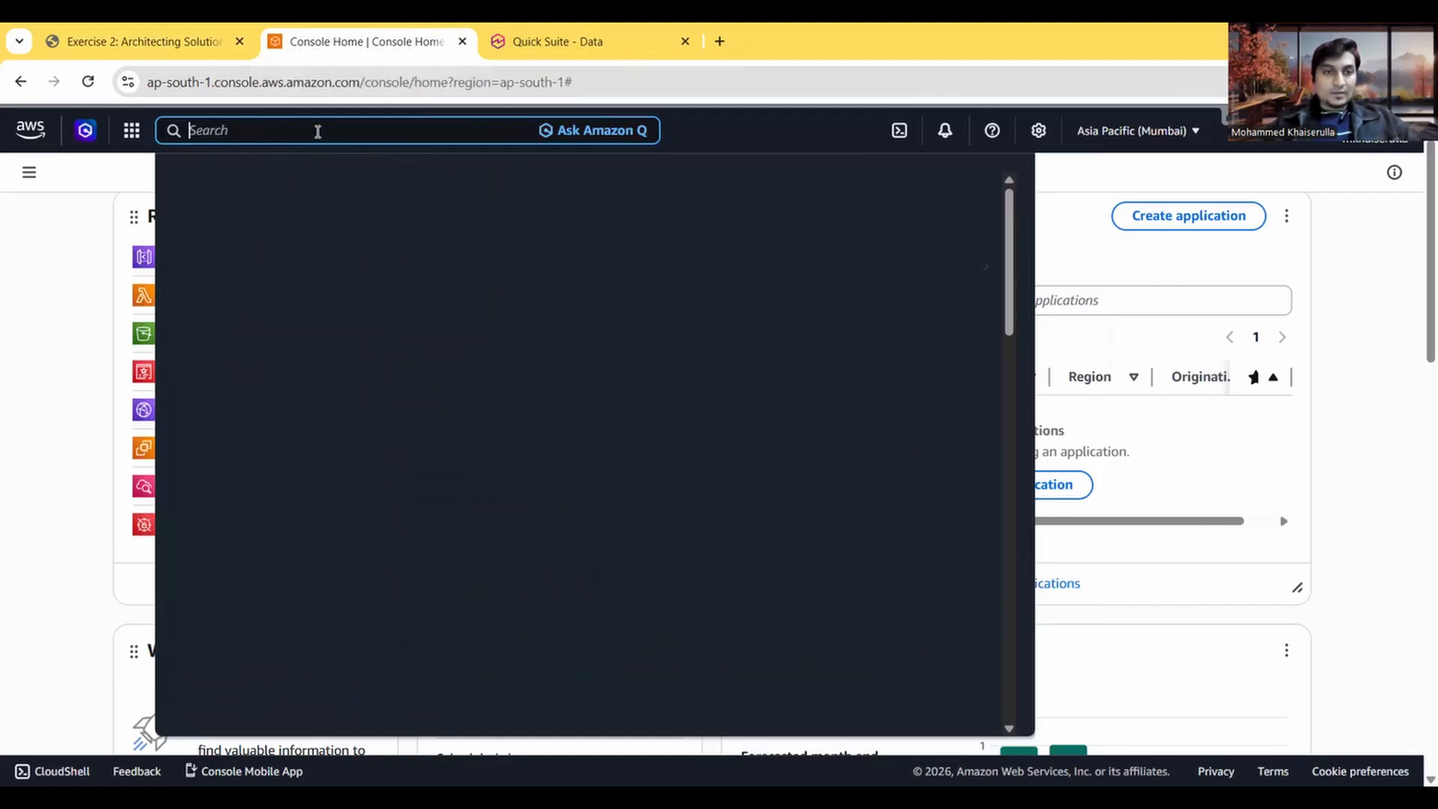
{"action": "type", "text": "IAM"}
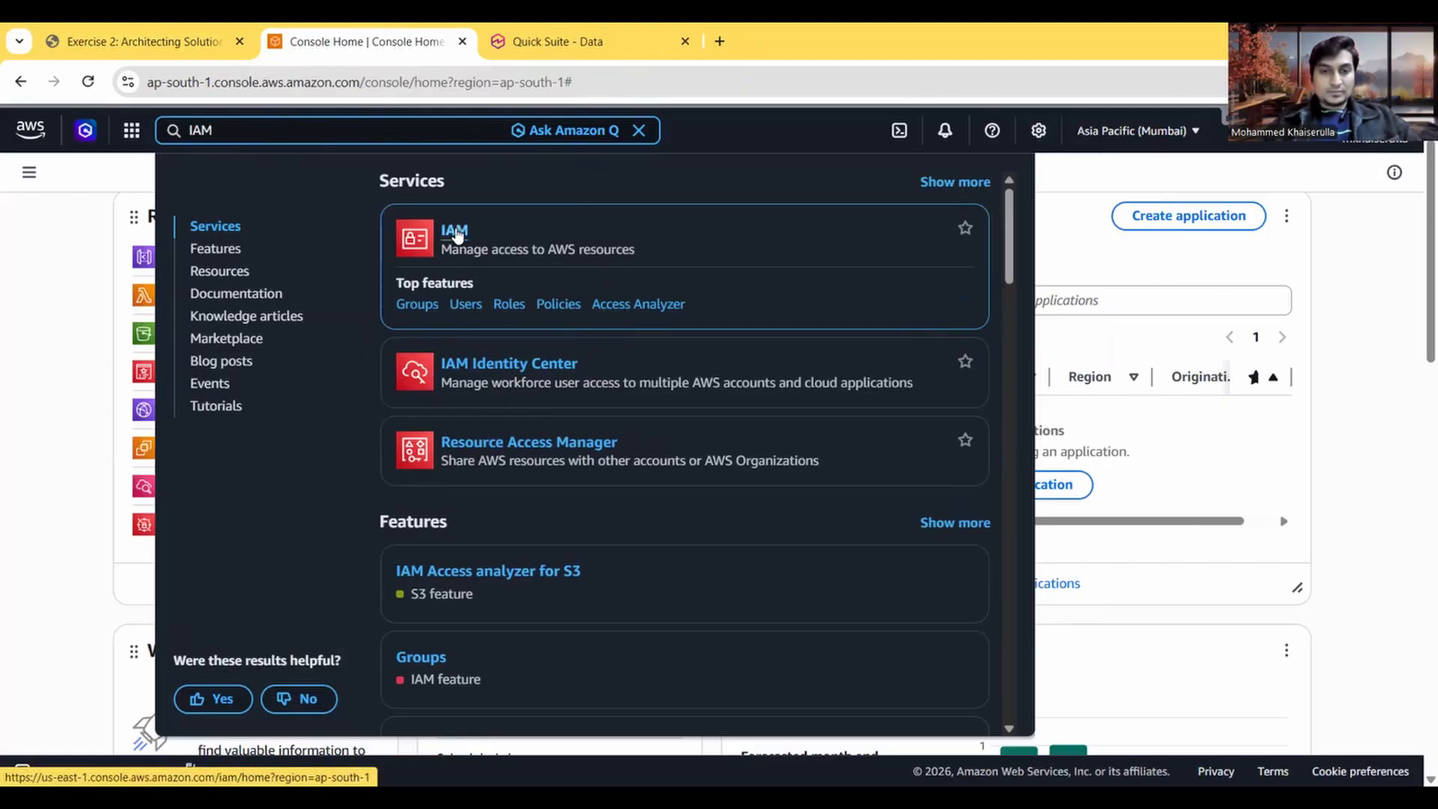
{"action": "right_click", "coordinate": [550, 304]}
{"action": "left_click", "coordinate": [602, 327]}
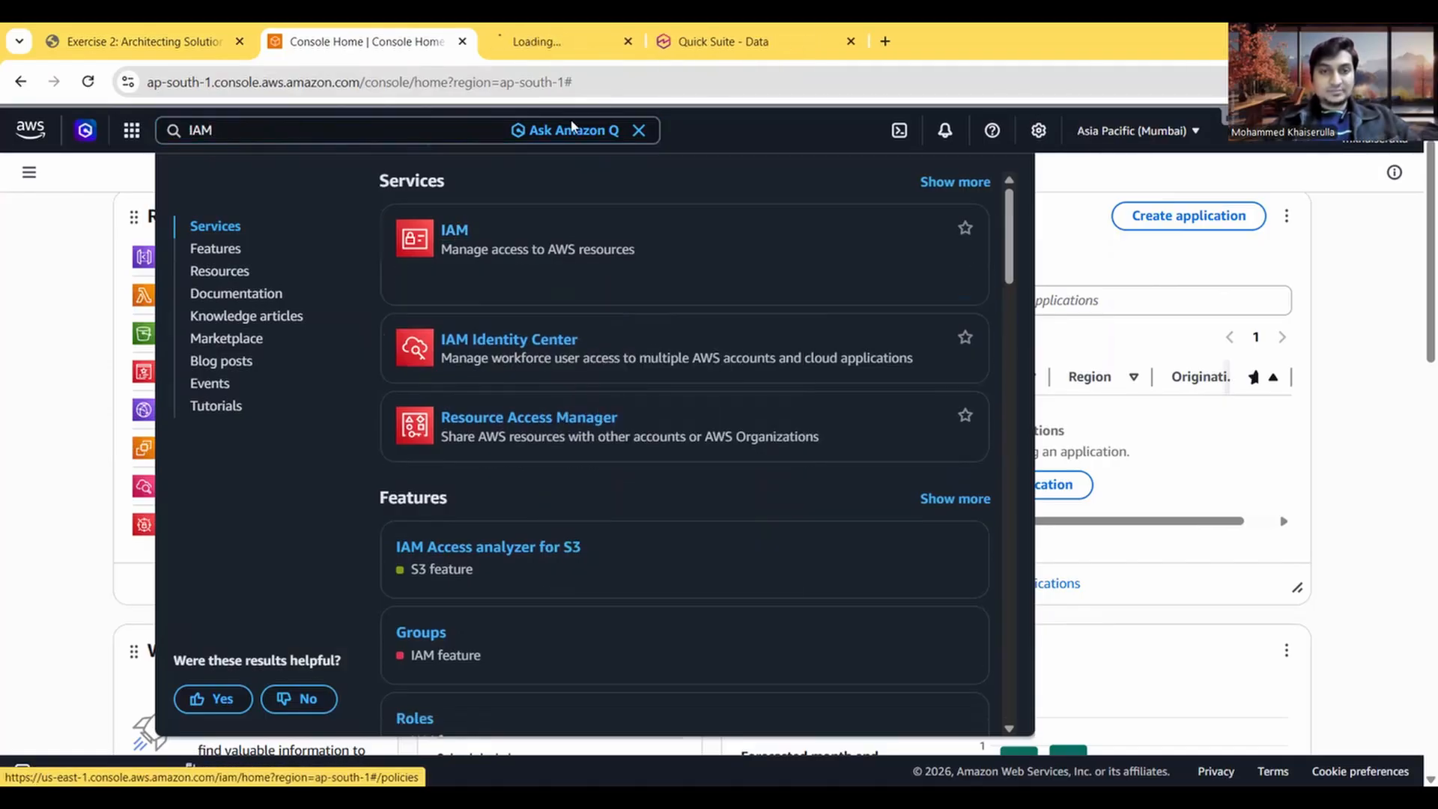
{"action": "key", "text": "ctrl+Tab"}
Step: Copy the firehose:PutRecord JSON policy from Step 1.1 of the exercise instructions
{"action": "left_click", "coordinate": [79, 39]}
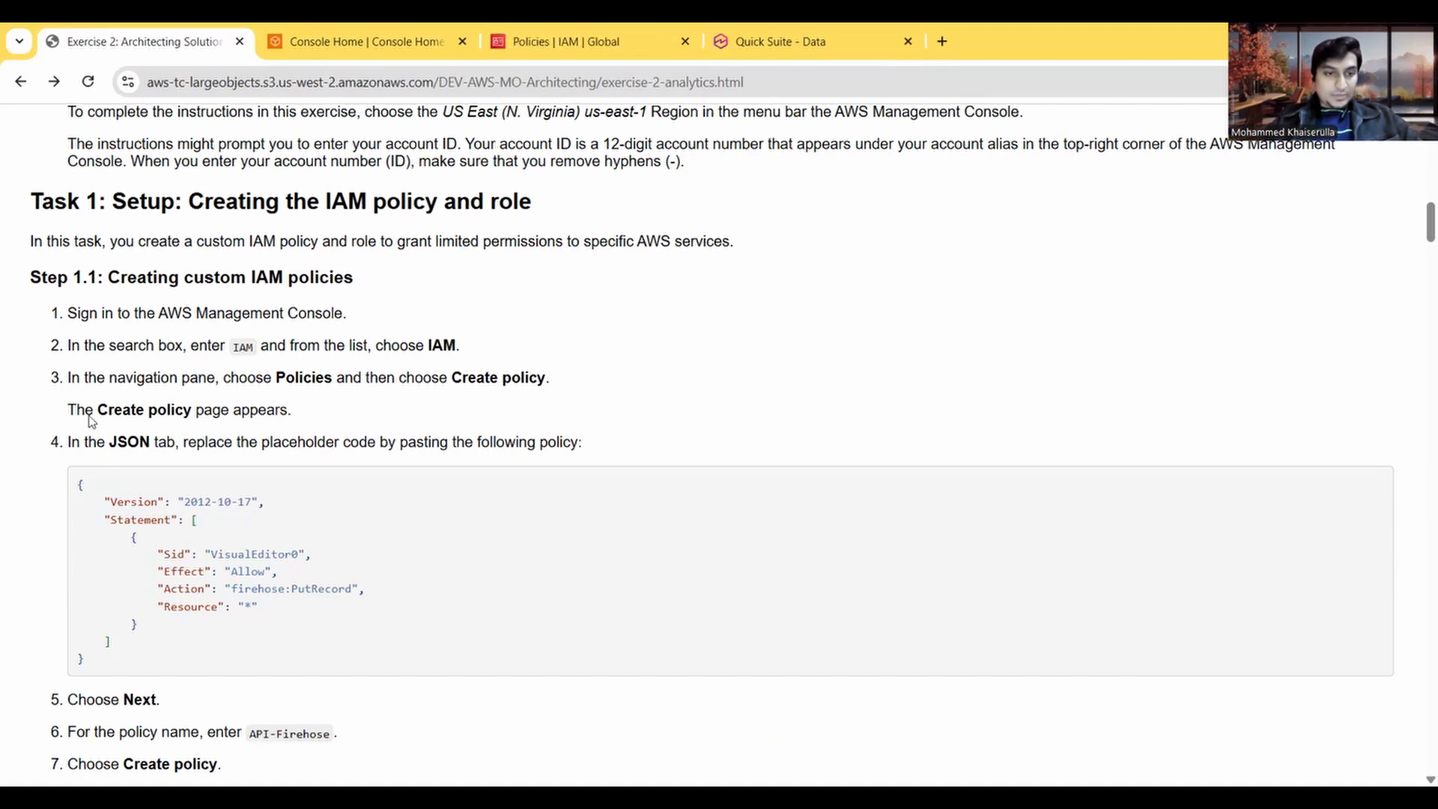
{"action": "left_click_drag", "start_coordinate": [88, 663], "coordinate": [78, 483]}
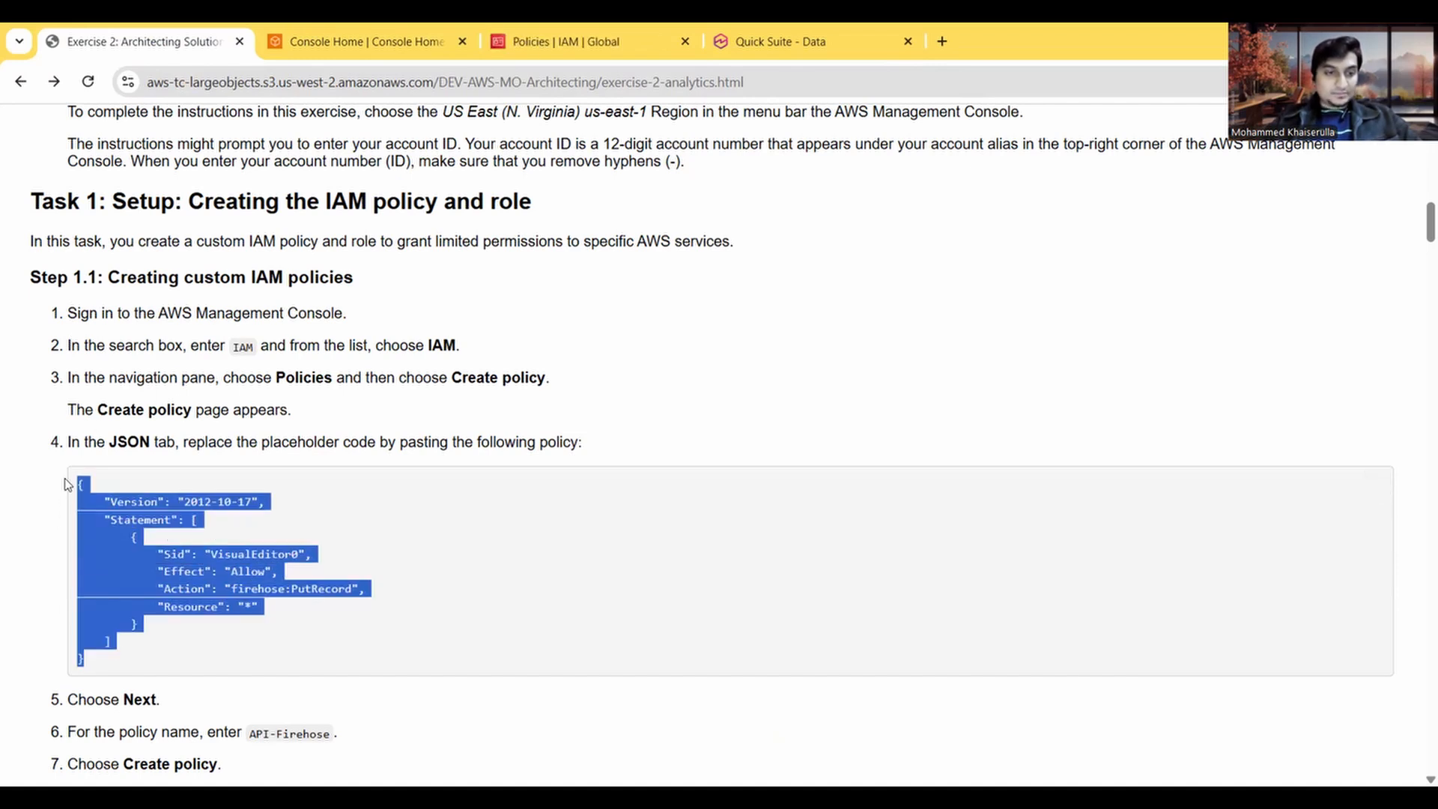
{"action": "scroll", "coordinate": [307, 526], "scroll_direction": "down", "scroll_amount": 1}
{"action": "left_click", "coordinate": [307, 527]}
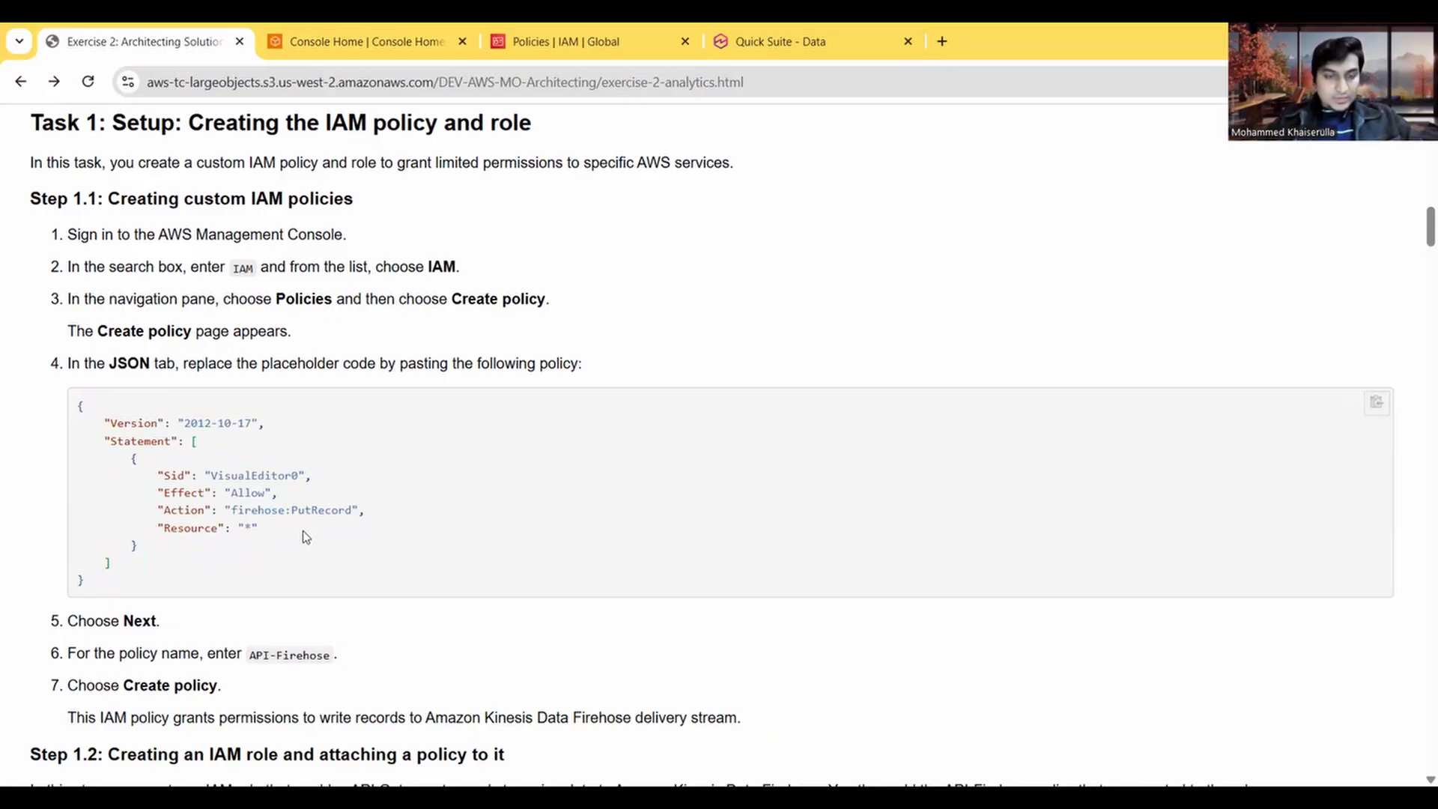
{"action": "double_click", "coordinate": [254, 512]}
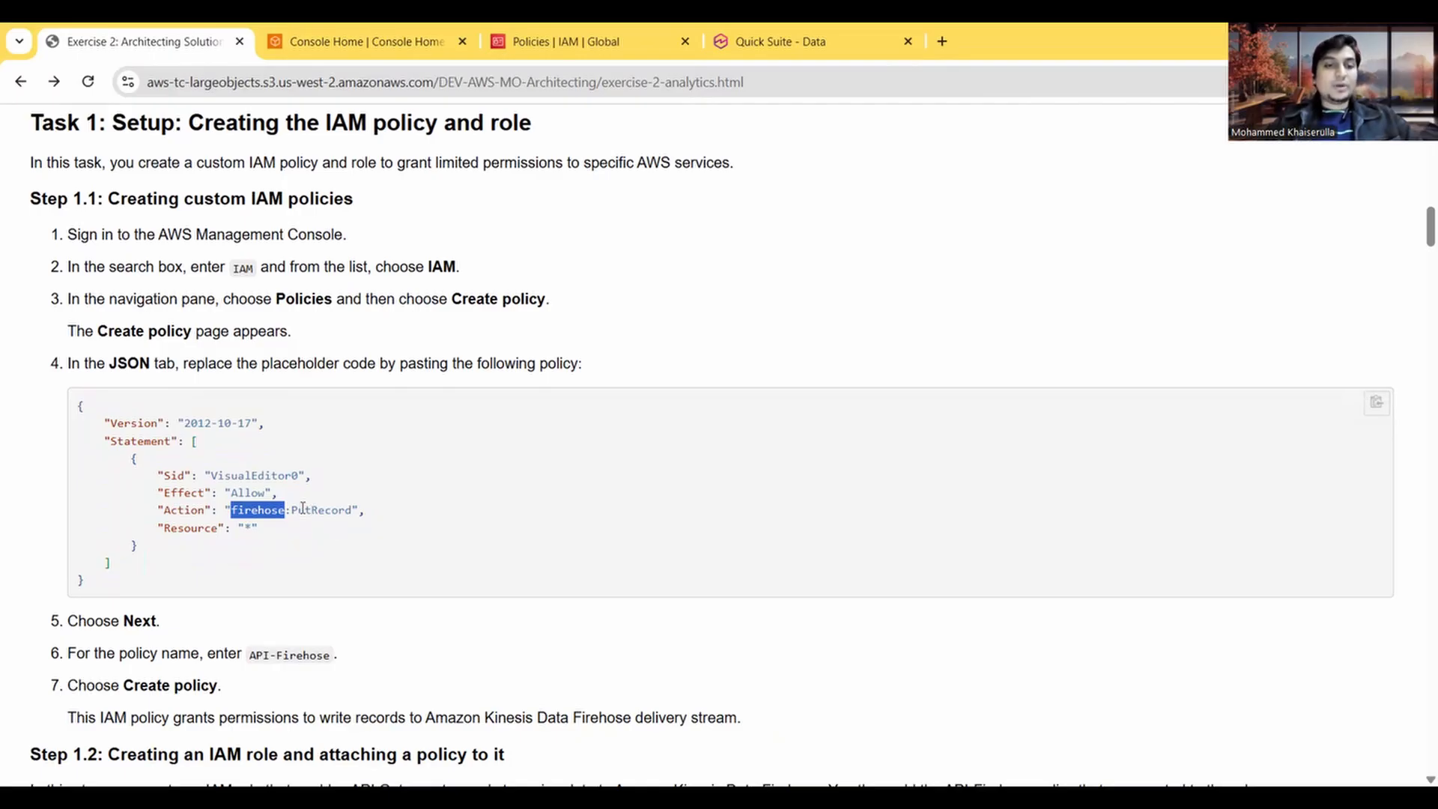
{"action": "scroll", "coordinate": [315, 532], "scroll_direction": "up", "scroll_amount": 15}
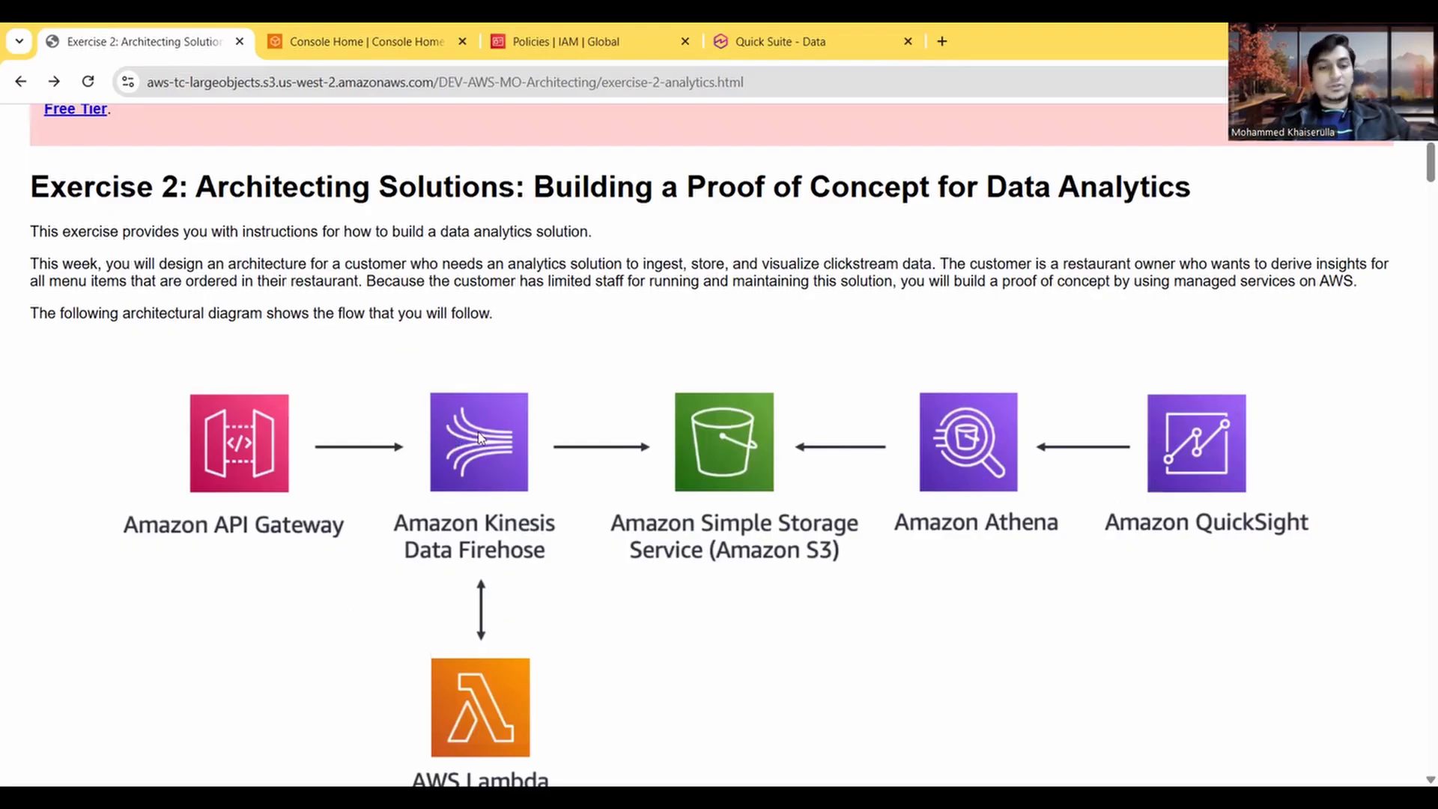
{"action": "scroll", "coordinate": [400, 594], "scroll_direction": "down", "scroll_amount": 6}
{"action": "scroll", "coordinate": [400, 594], "scroll_direction": "down", "scroll_amount": 8}
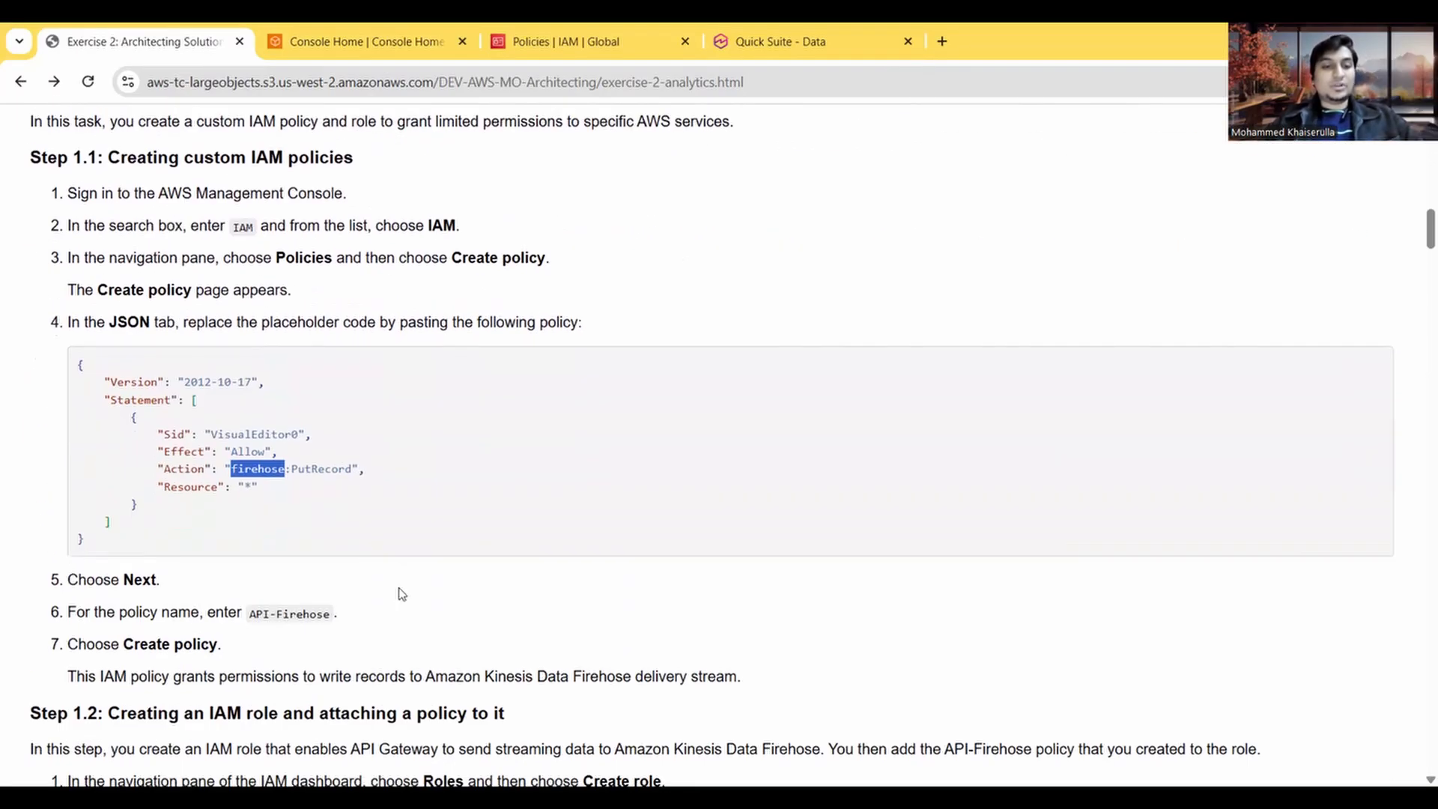
{"action": "left_click_drag", "start_coordinate": [90, 558], "coordinate": [60, 393]}
{"action": "key", "text": "ctrl+c"}
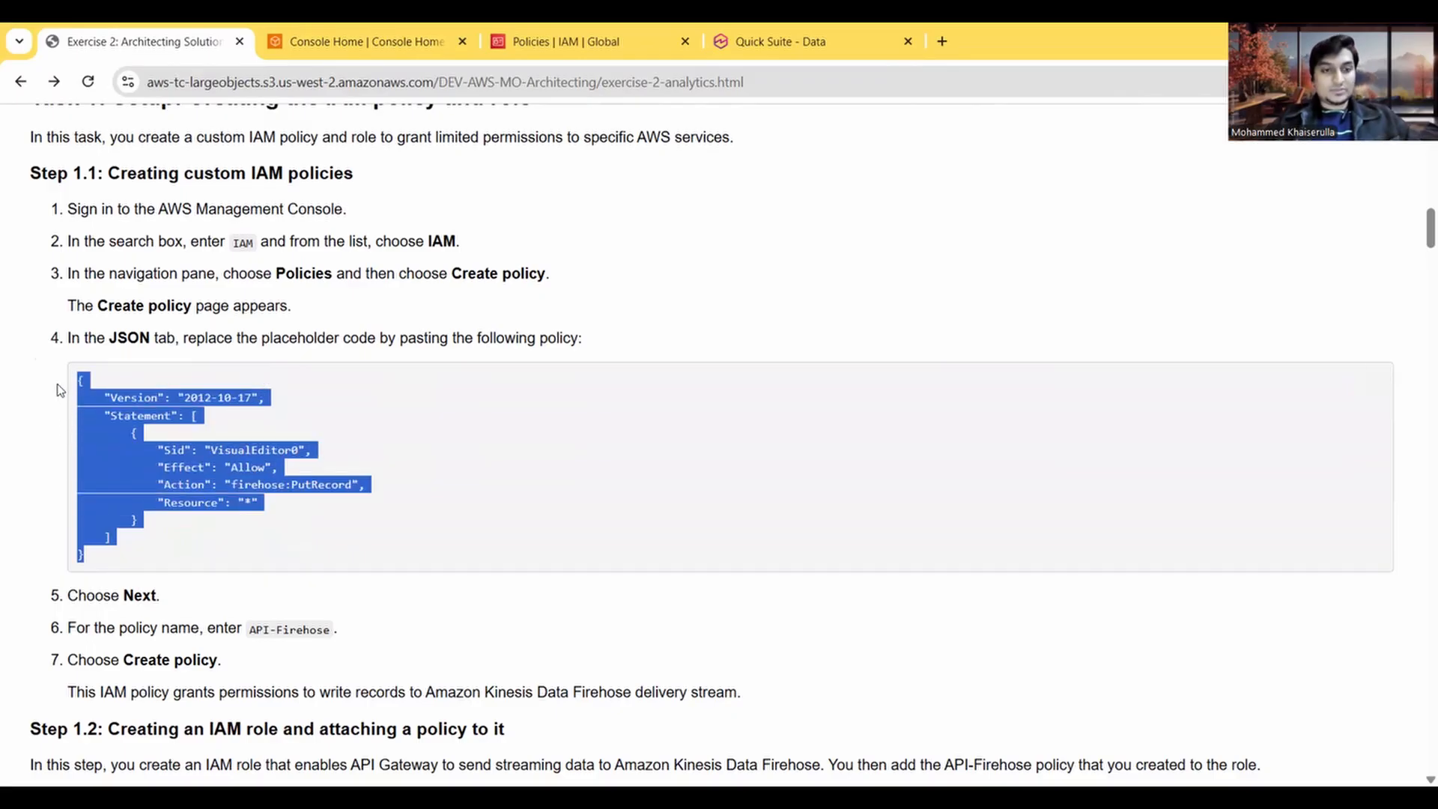
Step: Review the Region note in the exercise instructions and compare it with the Region selected on the console home page
{"action": "scroll", "coordinate": [407, 252], "scroll_direction": "up", "scroll_amount": 2}
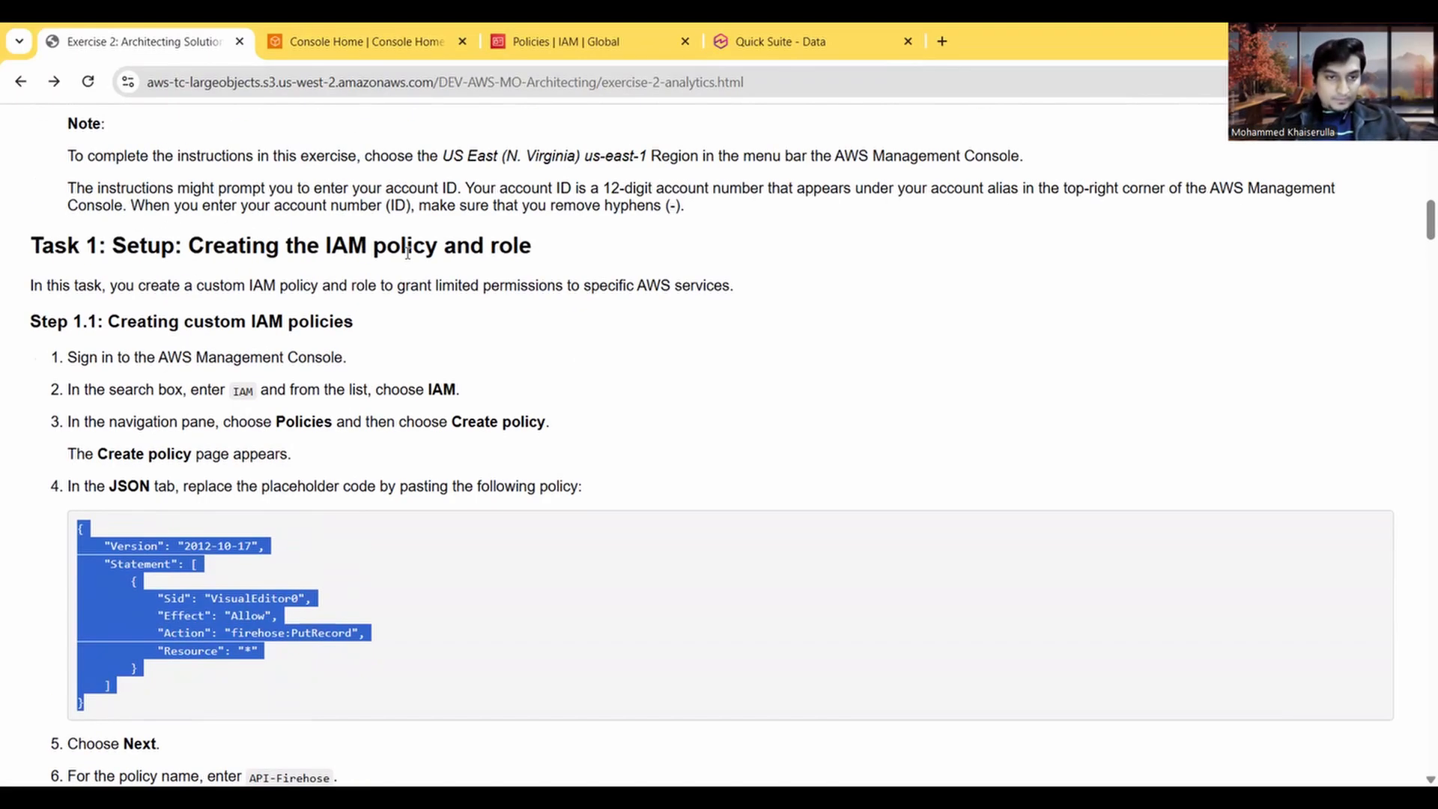
{"action": "scroll", "coordinate": [408, 253], "scroll_direction": "up", "scroll_amount": 1}
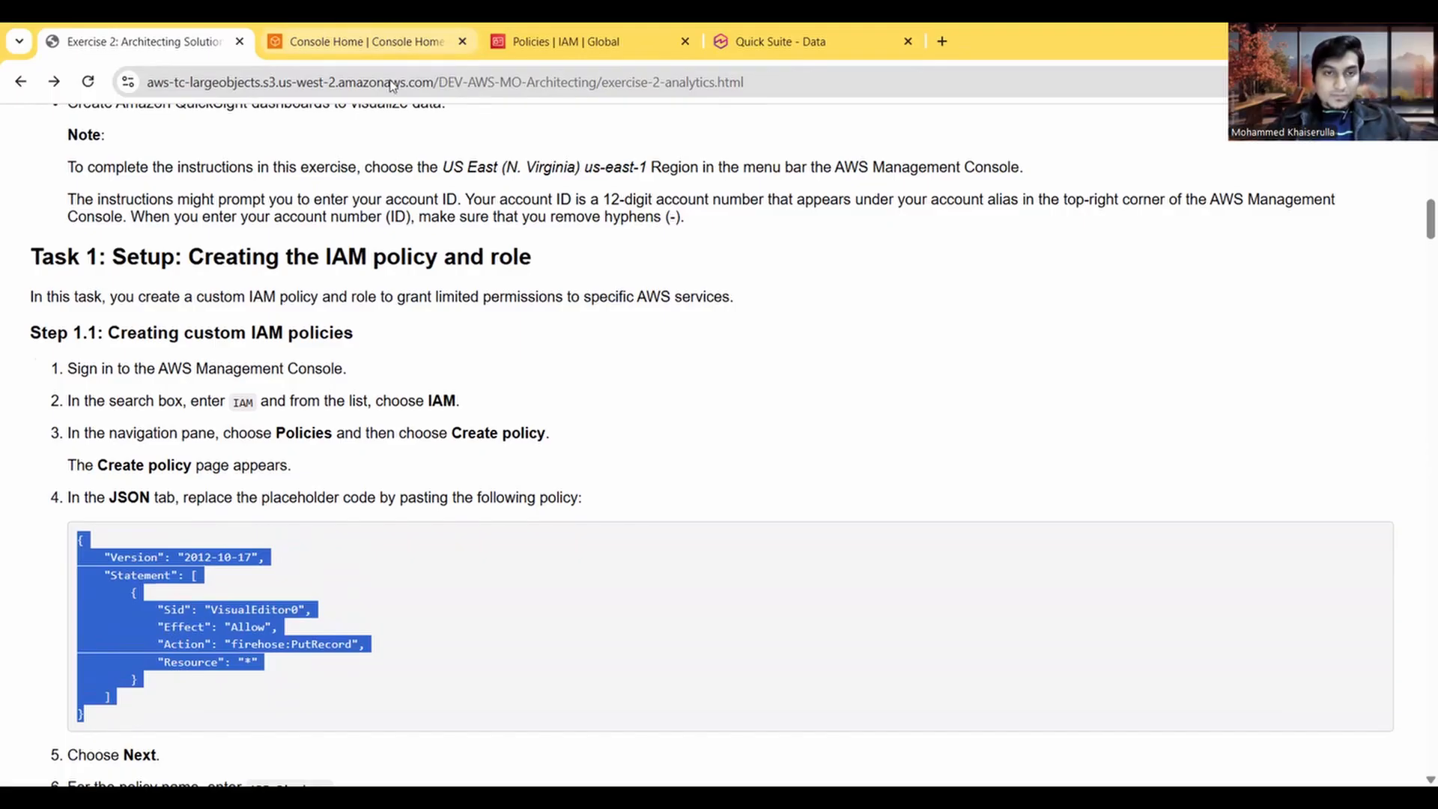
{"action": "left_click", "coordinate": [359, 42]}
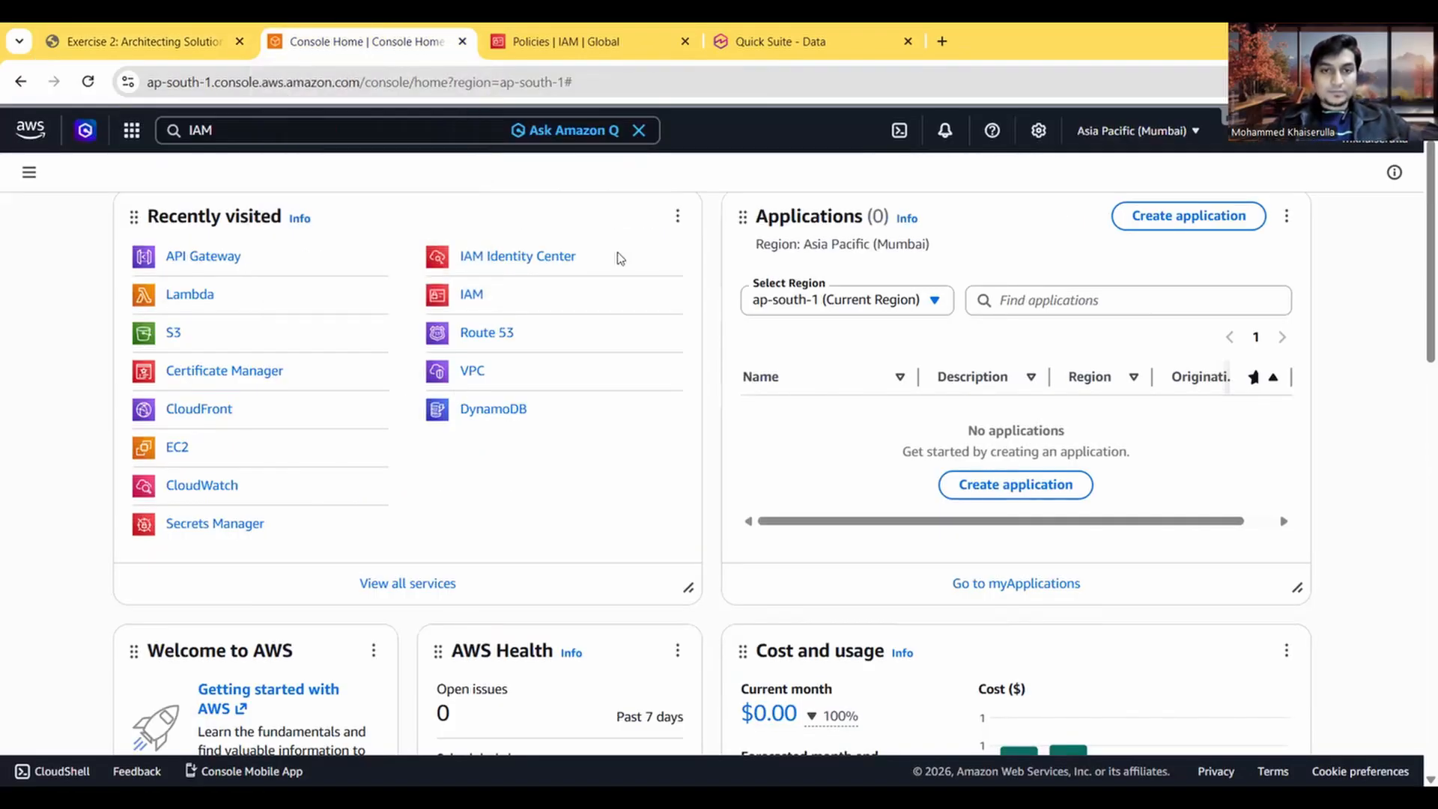
{"action": "left_click", "coordinate": [187, 42]}
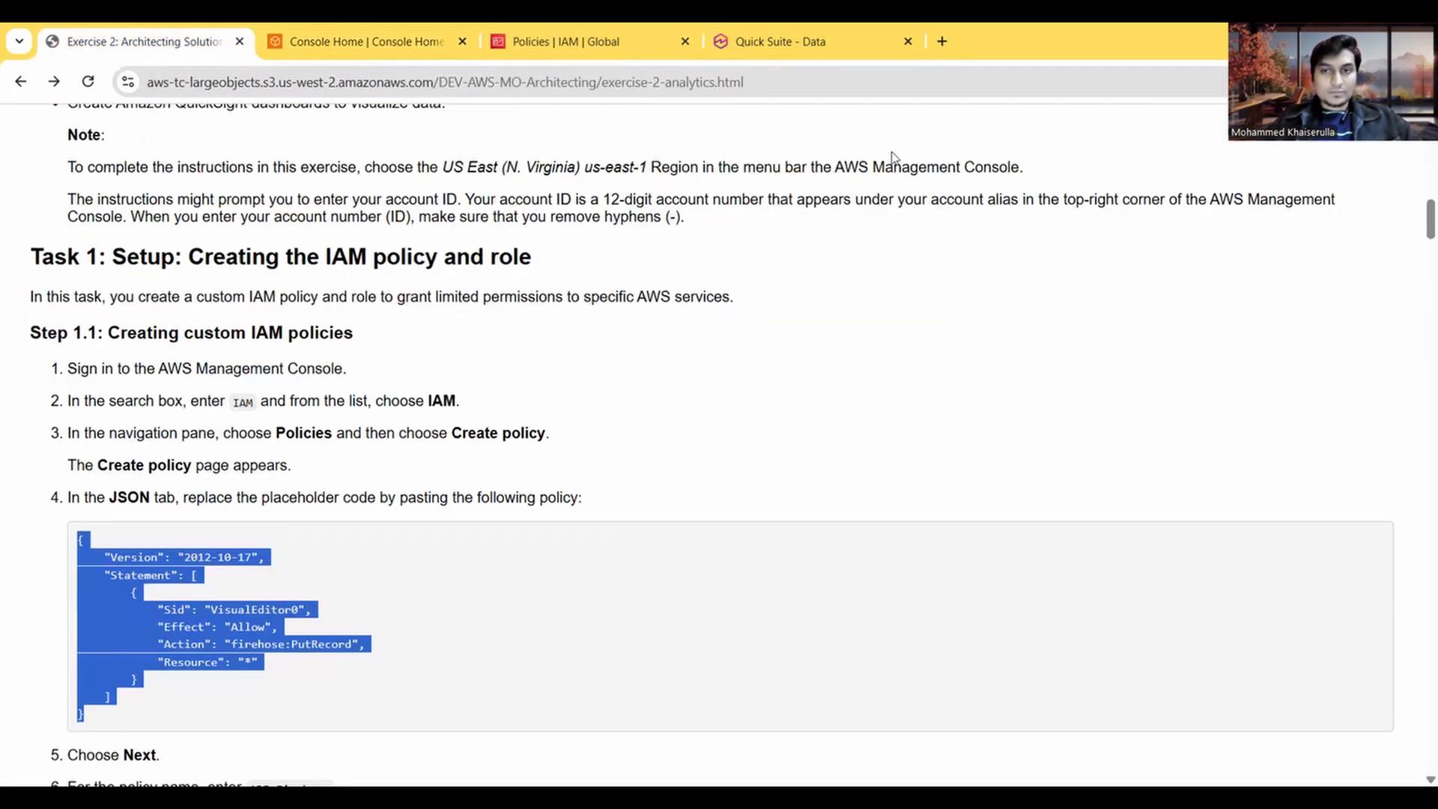
{"action": "scroll", "coordinate": [877, 228], "scroll_direction": "up", "scroll_amount": 7}
{"action": "scroll", "coordinate": [880, 230], "scroll_direction": "down", "scroll_amount": 6}
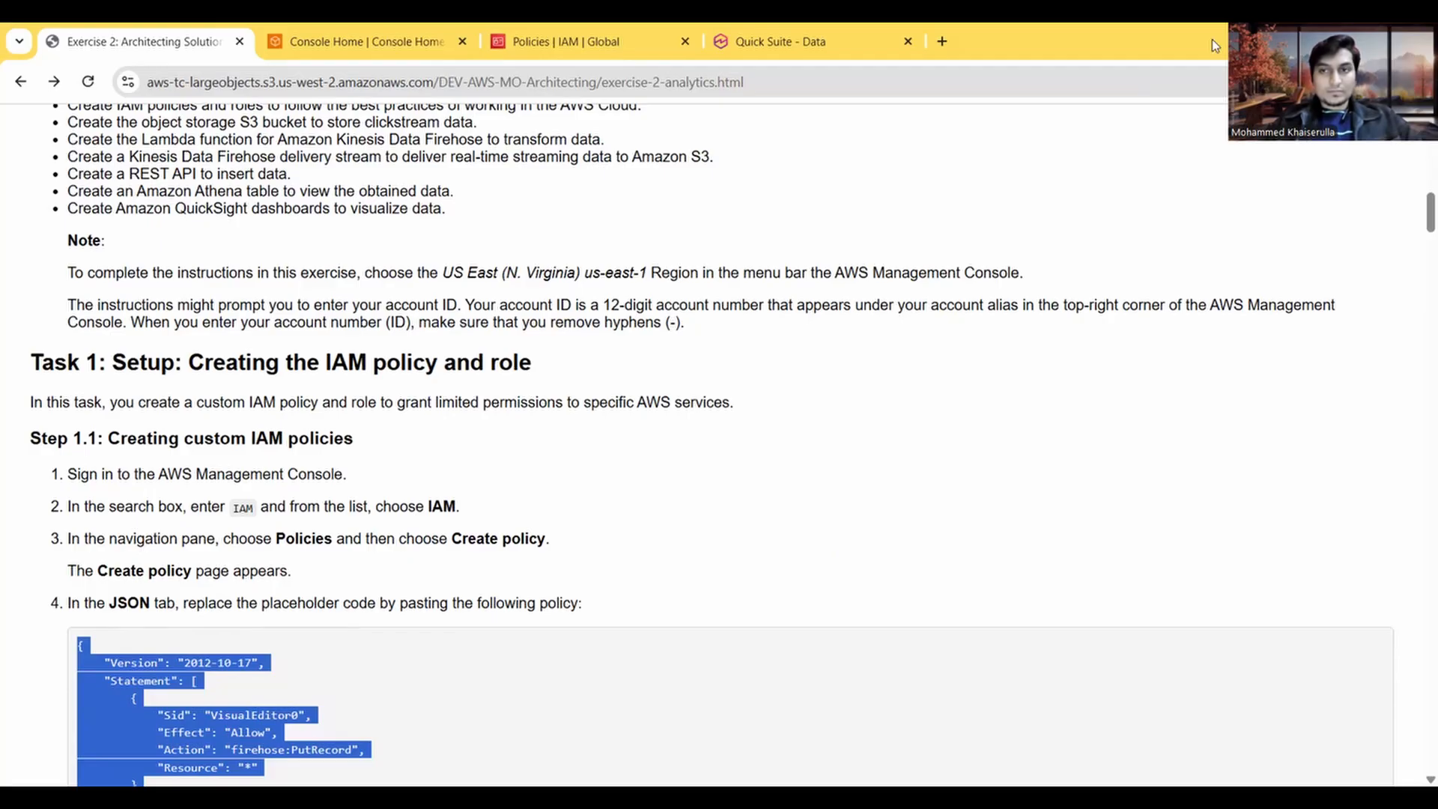
{"action": "left_click", "coordinate": [289, 50]}
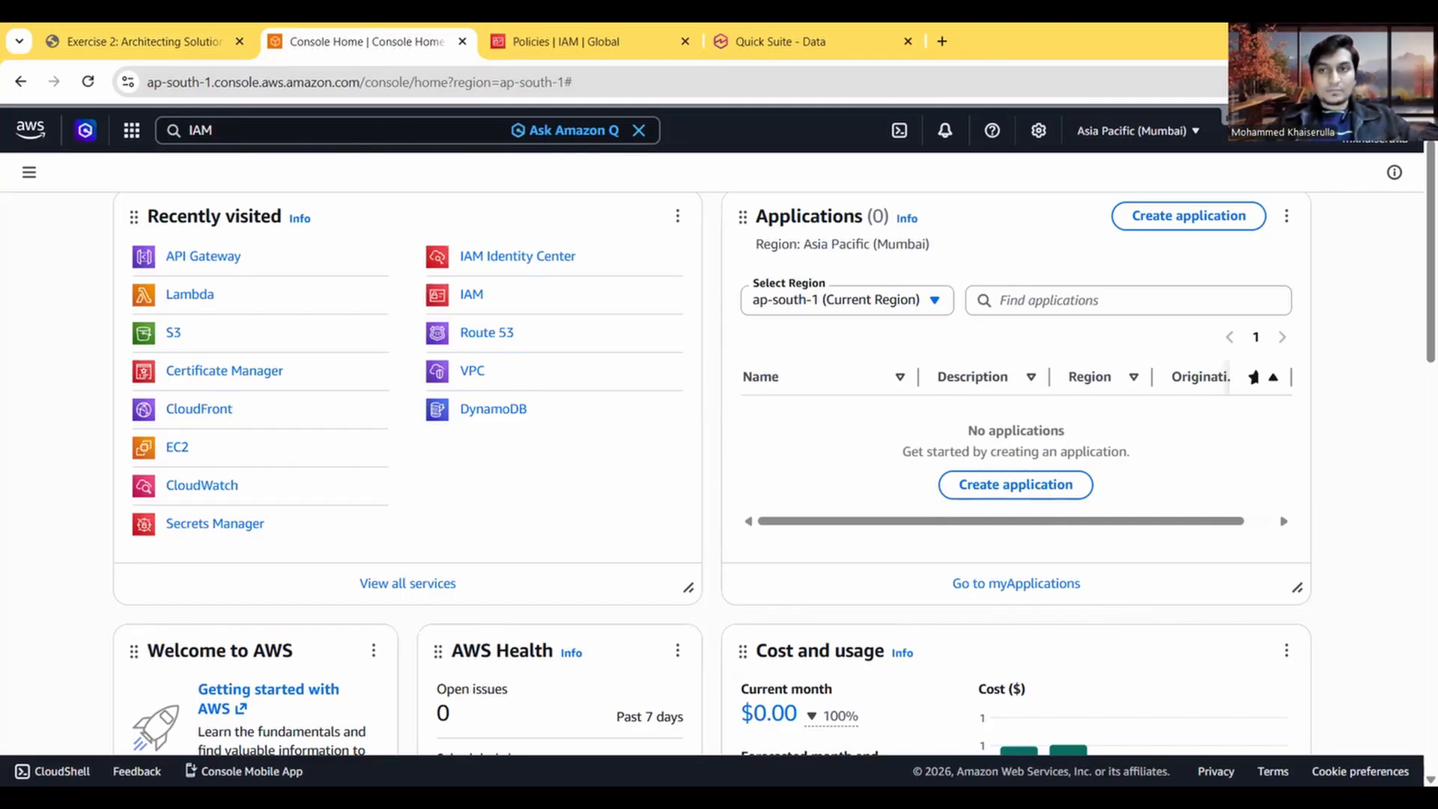
Step: Start creating a new policy from the IAM Policies page, using the JSON policy editor
{"action": "left_click", "coordinate": [658, 50]}
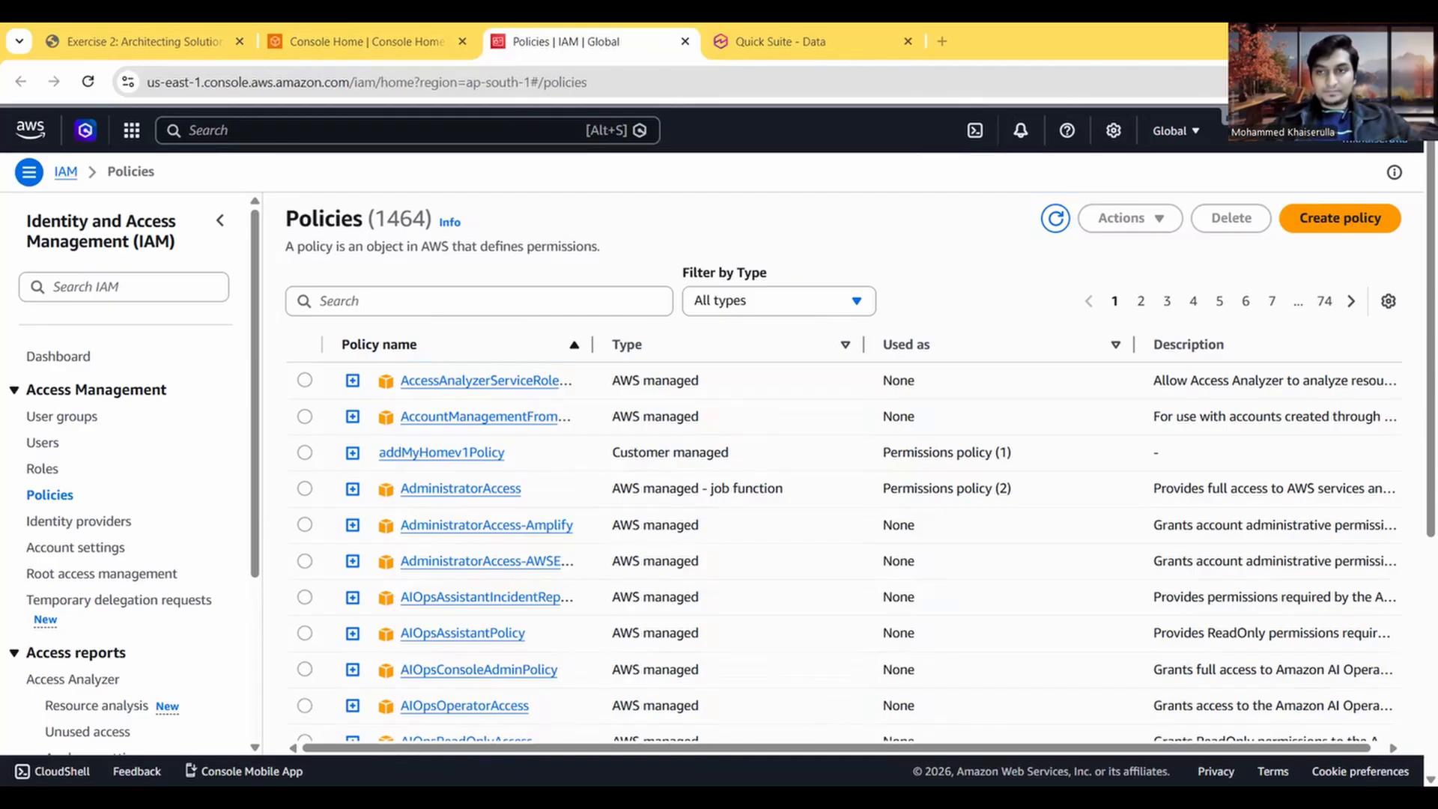
{"action": "left_click", "coordinate": [1229, 137]}
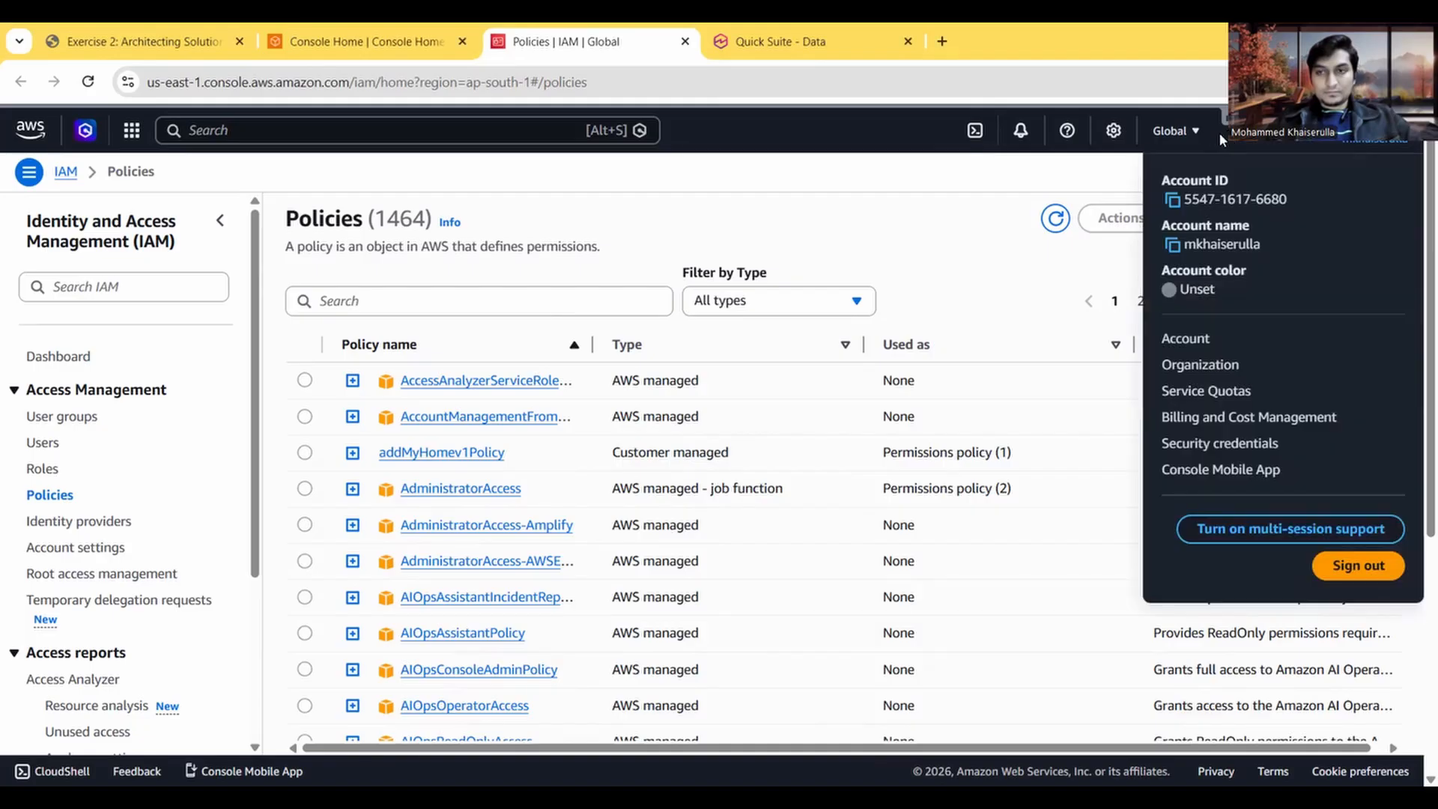
{"action": "left_click", "coordinate": [1219, 132]}
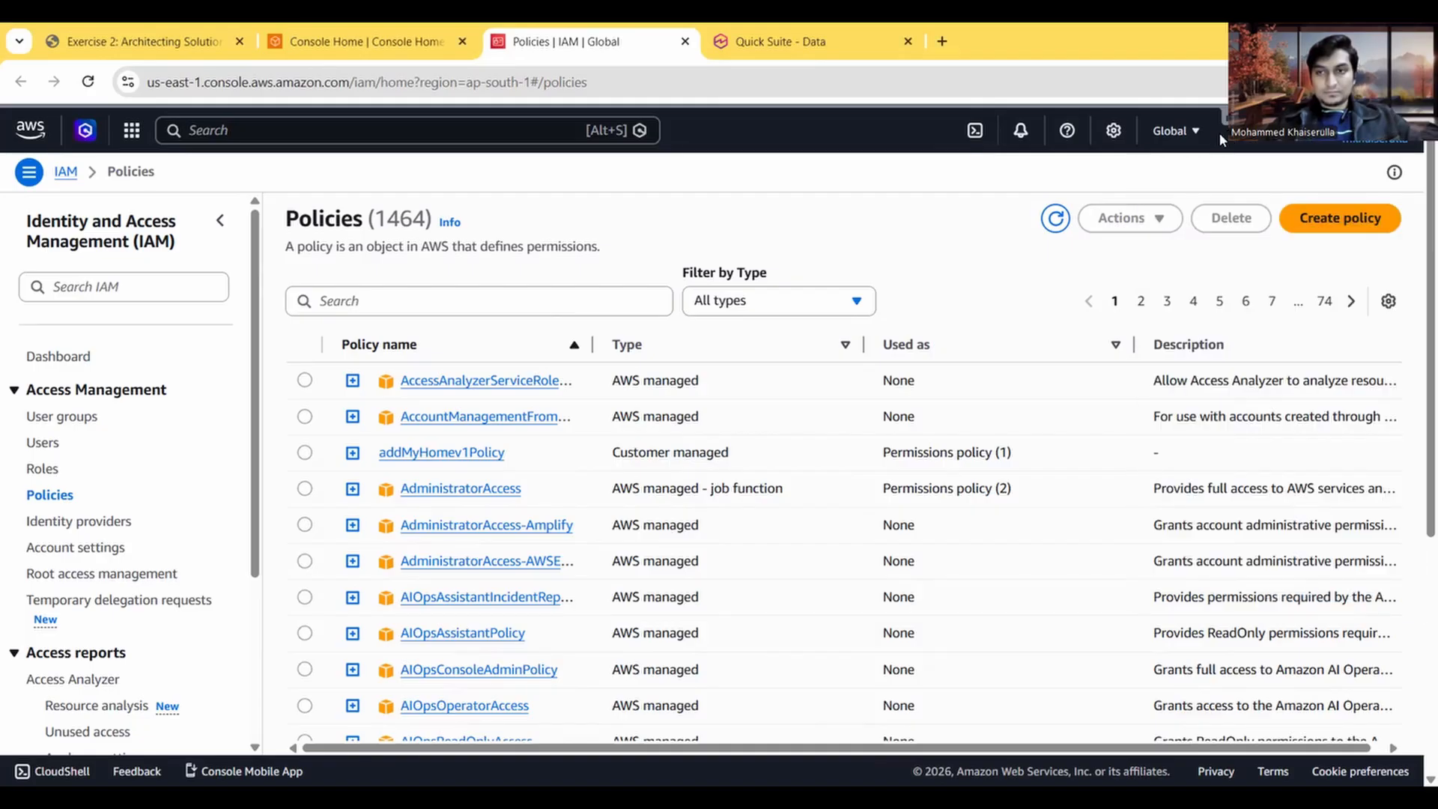
{"action": "left_click", "coordinate": [1346, 222]}
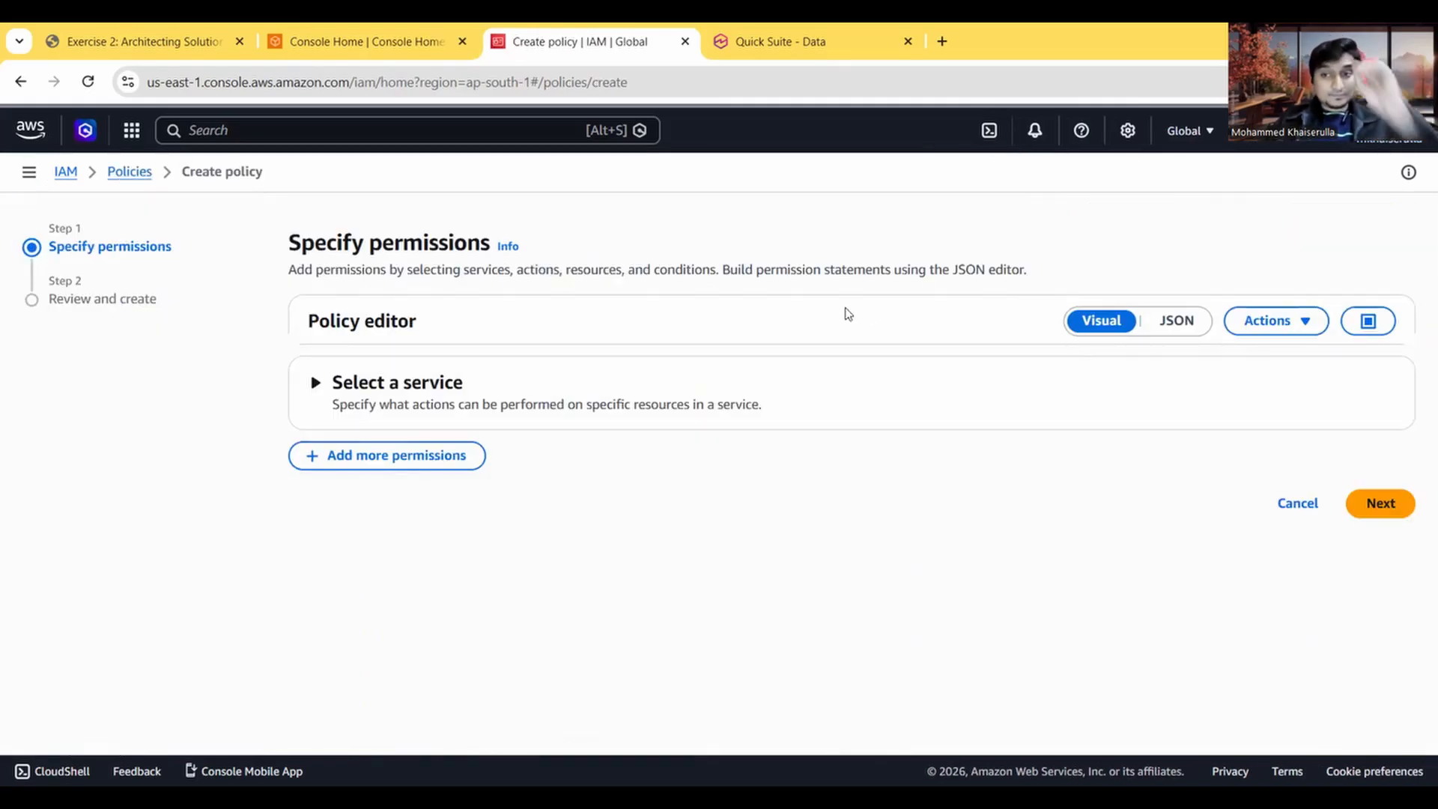
{"action": "left_click", "coordinate": [1192, 328]}
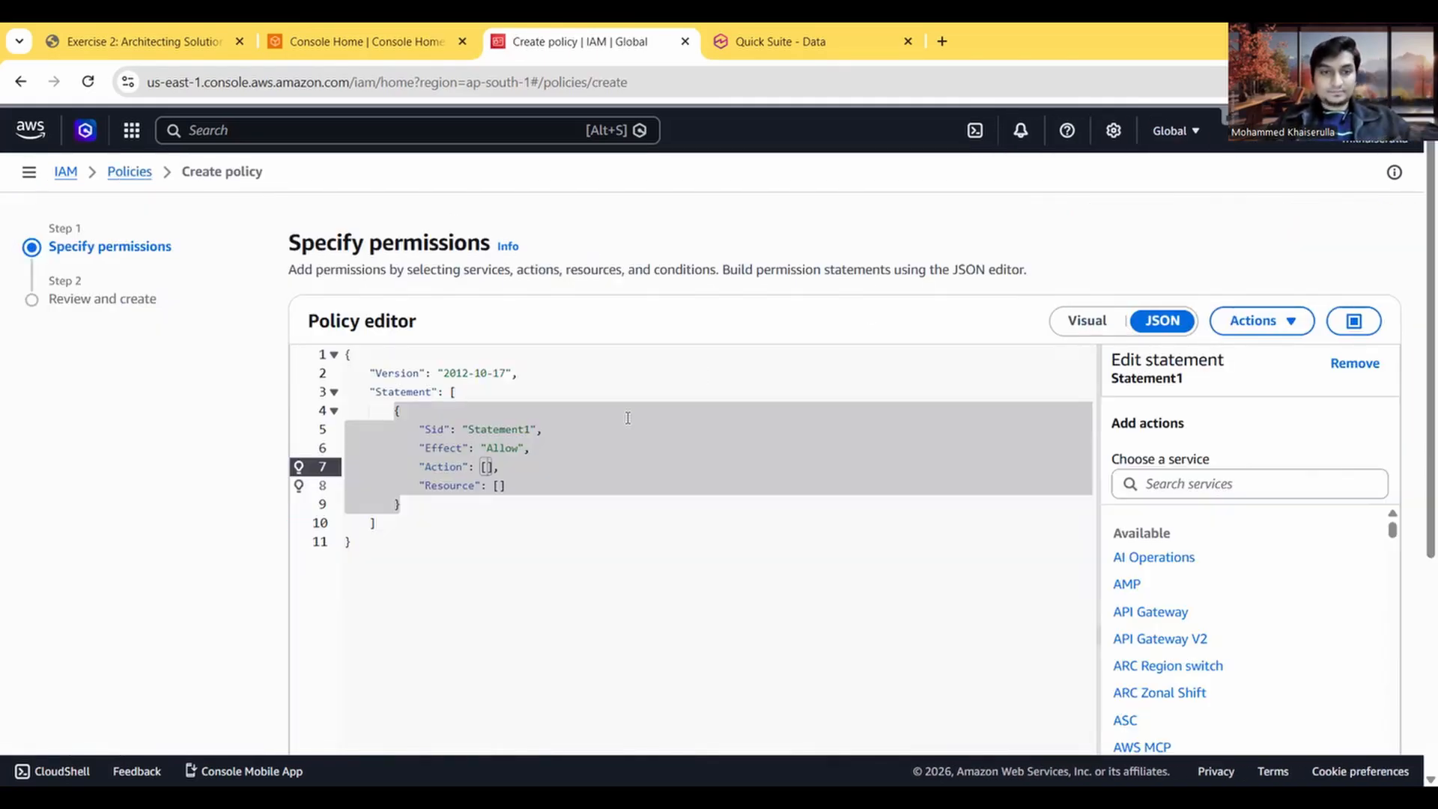
Step: Replace the placeholder policy code with the copied firehose:PutRecord JSON and continue to the review page
{"action": "left_click", "coordinate": [523, 447]}
{"action": "left_click_drag", "start_coordinate": [414, 537], "coordinate": [299, 322]}
{"action": "key", "text": "ctrl+v"}
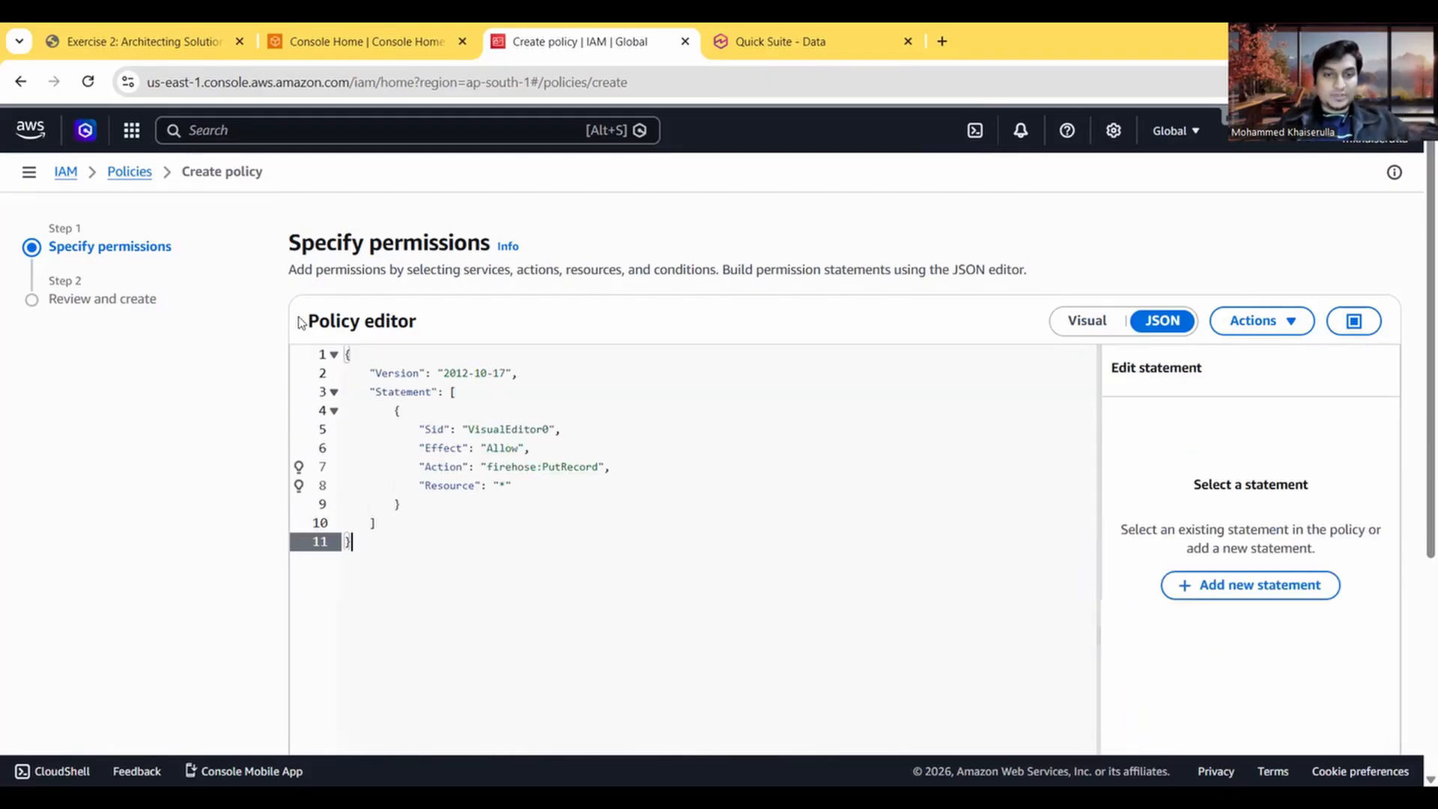
{"action": "scroll", "coordinate": [1106, 460], "scroll_direction": "down", "scroll_amount": 5}
{"action": "scroll", "coordinate": [1106, 459], "scroll_direction": "up", "scroll_amount": 5}
{"action": "scroll", "coordinate": [1106, 460], "scroll_direction": "down", "scroll_amount": 5}
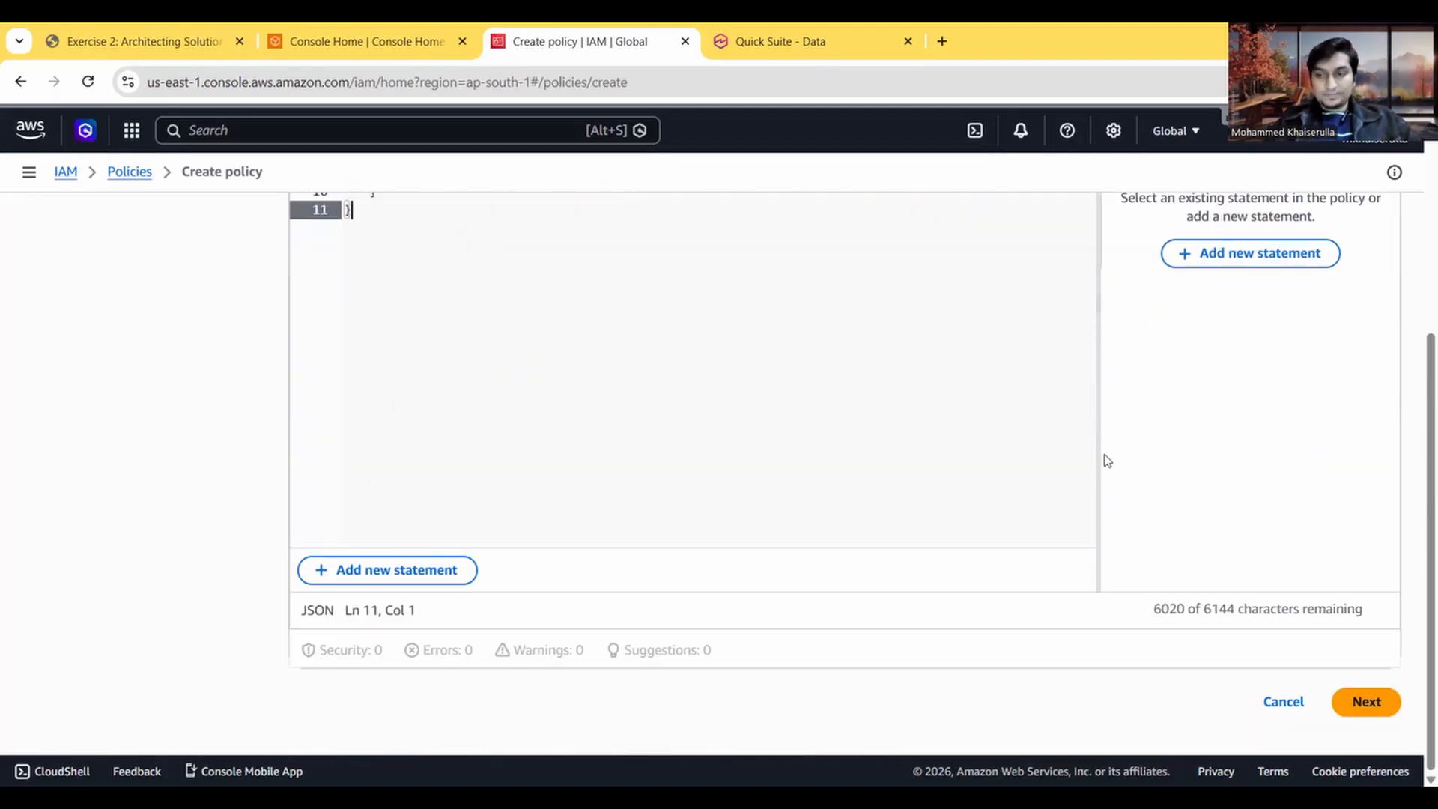
{"action": "left_click", "coordinate": [1366, 702]}
{"action": "scroll", "coordinate": [363, 372], "scroll_direction": "down", "scroll_amount": 2}
{"action": "scroll", "coordinate": [375, 342], "scroll_direction": "up", "scroll_amount": 2}
Step: Copy the policy name API-Firehose from the exercise instructions for the new policy's name field
{"action": "left_click", "coordinate": [392, 365]}
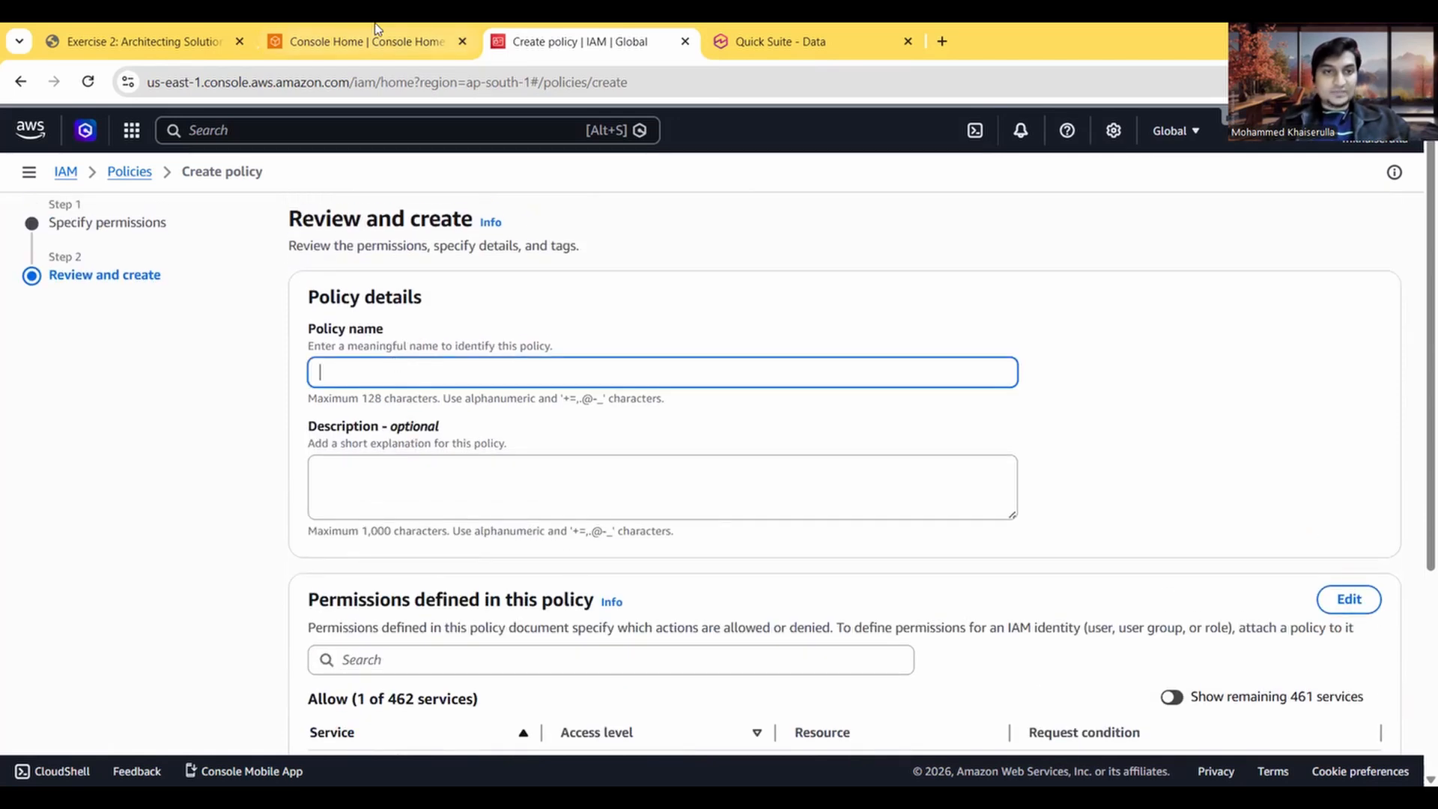
{"action": "left_click", "coordinate": [379, 42]}
{"action": "left_click", "coordinate": [112, 30]}
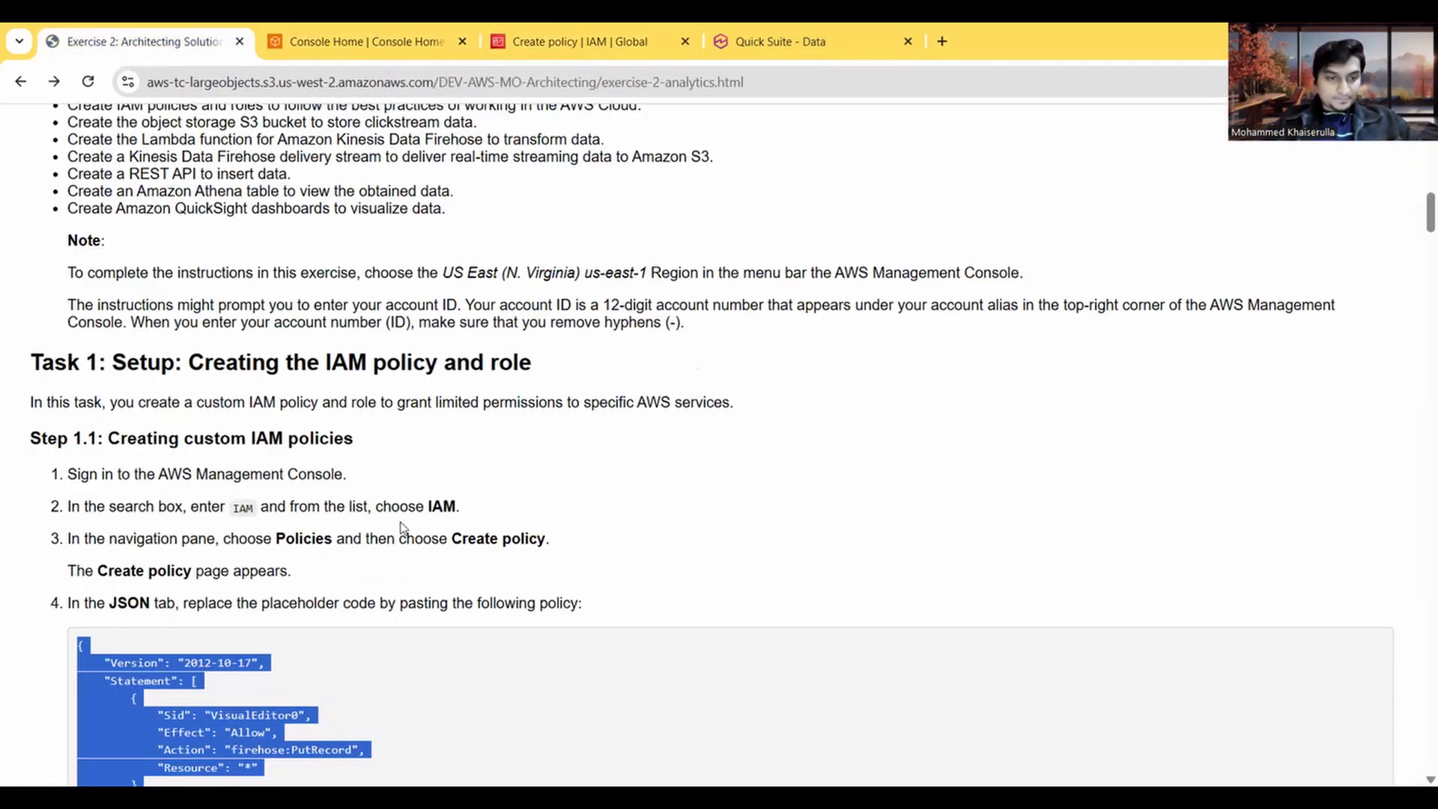
{"action": "scroll", "coordinate": [402, 526], "scroll_direction": "down", "scroll_amount": 1}
{"action": "scroll", "coordinate": [402, 526], "scroll_direction": "up", "scroll_amount": 2}
{"action": "scroll", "coordinate": [402, 526], "scroll_direction": "down", "scroll_amount": 8}
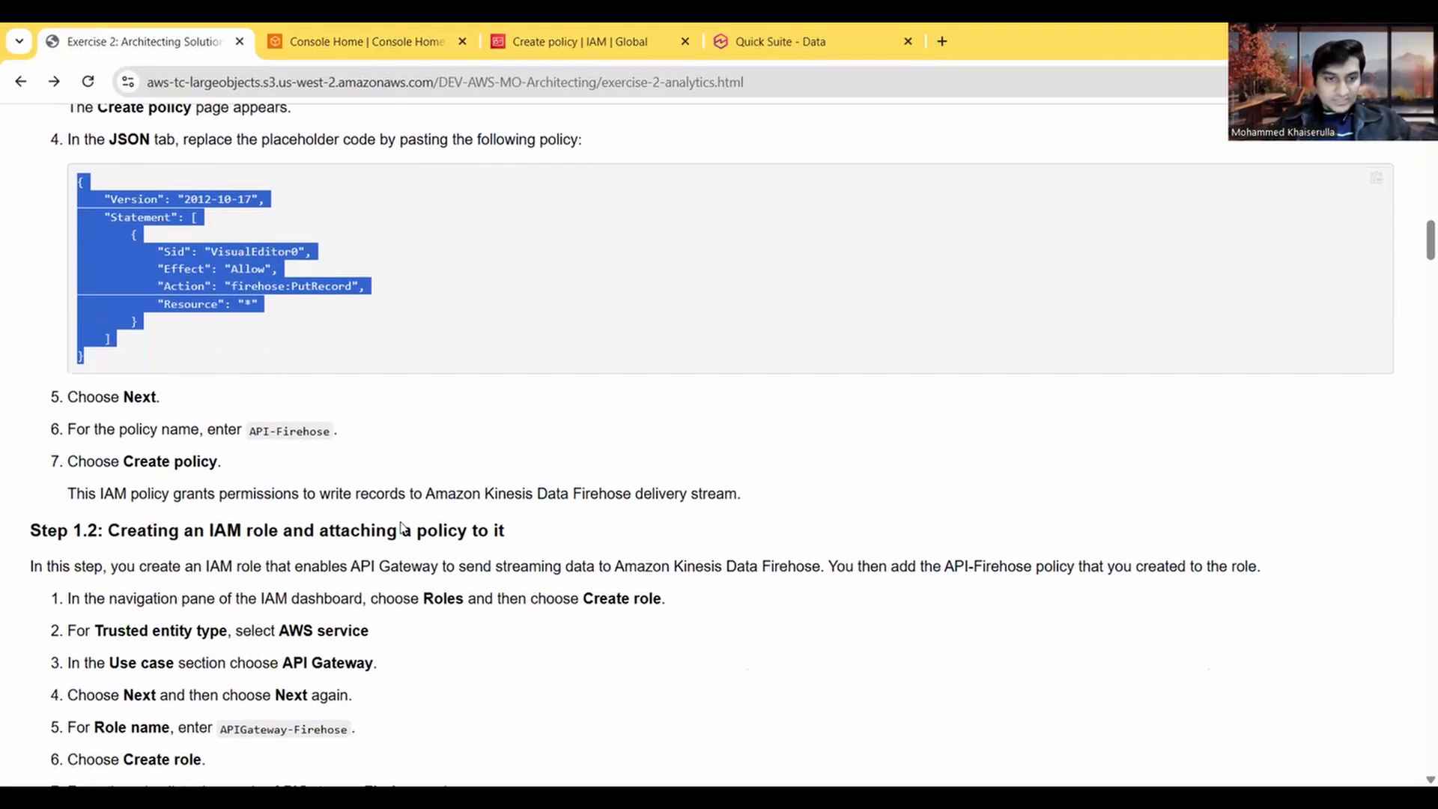
{"action": "left_click_drag", "start_coordinate": [331, 429], "coordinate": [250, 429]}
{"action": "key", "text": "ctrl+c"}
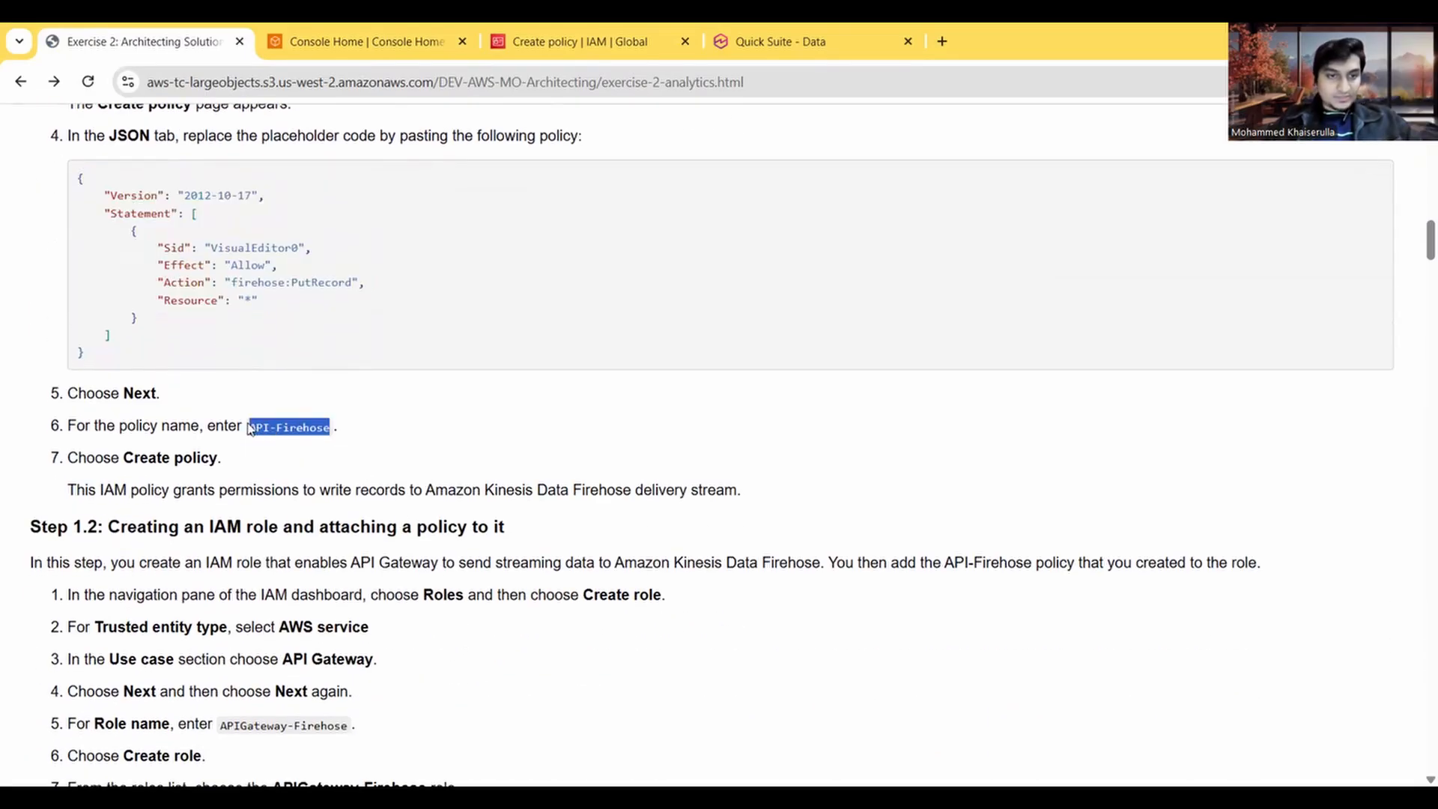
Step: Name the new policy API-Firehose and create it
{"action": "left_click", "coordinate": [562, 30]}
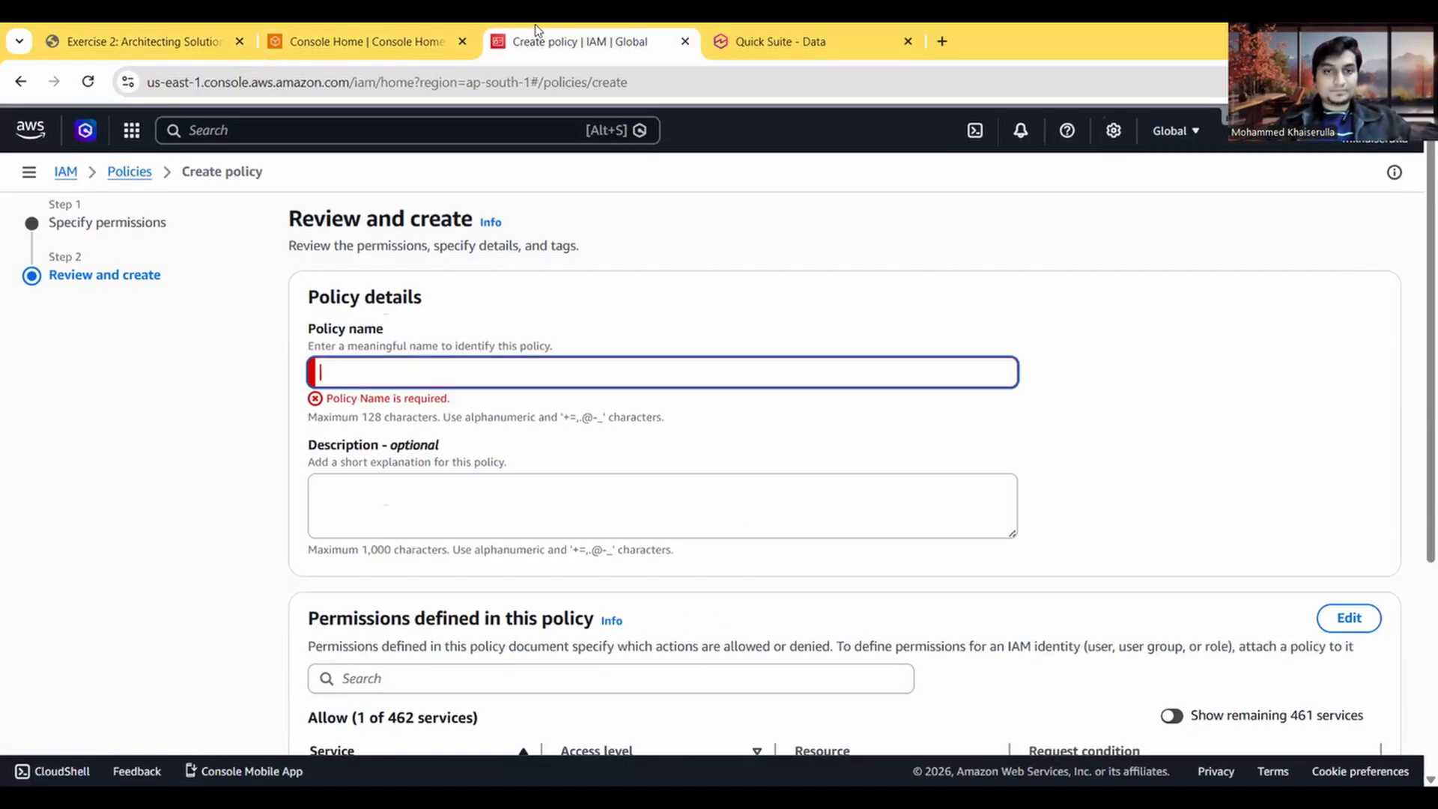
{"action": "key", "text": "ctrl+v"}
{"action": "scroll", "coordinate": [410, 378], "scroll_direction": "down", "scroll_amount": 5}
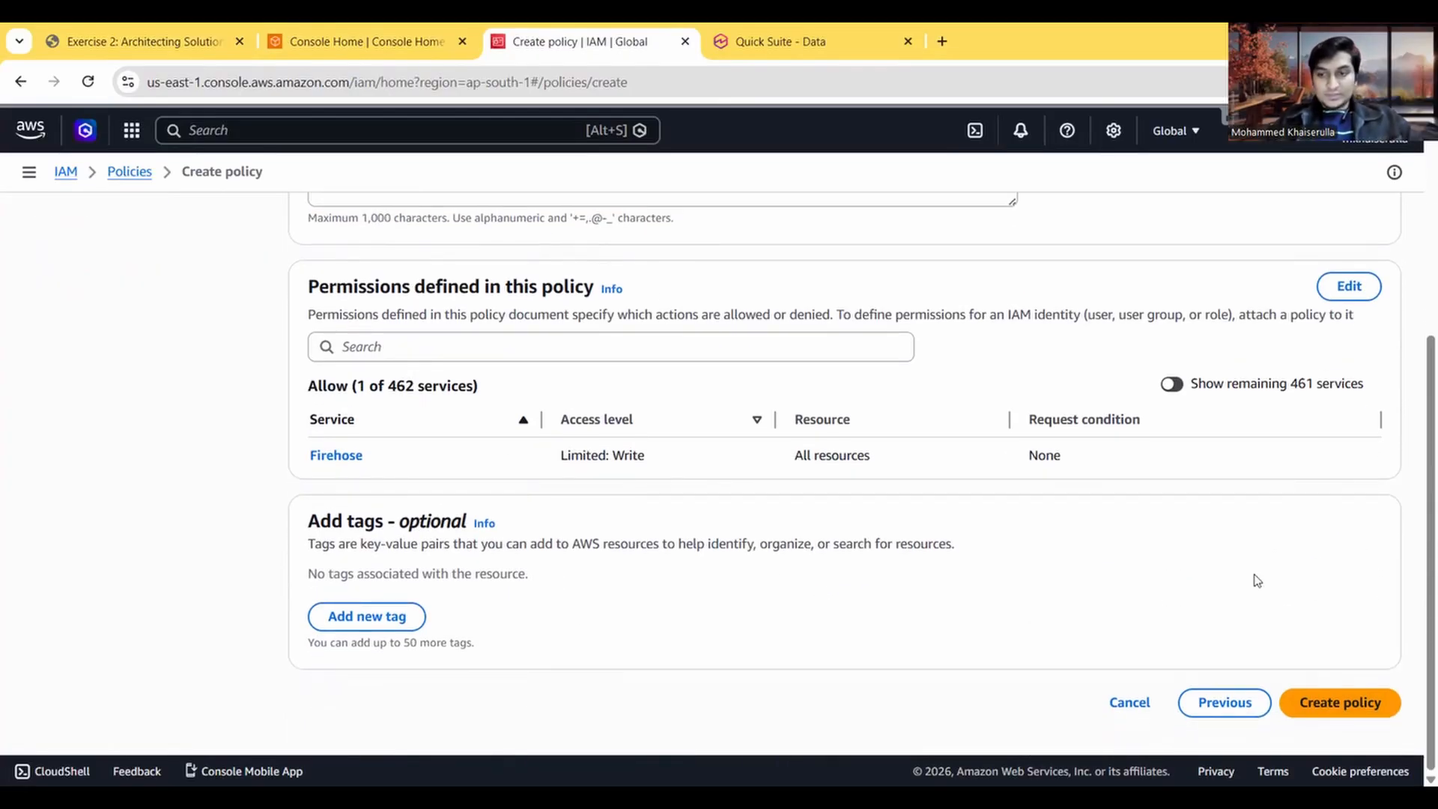
{"action": "left_click", "coordinate": [1344, 710]}
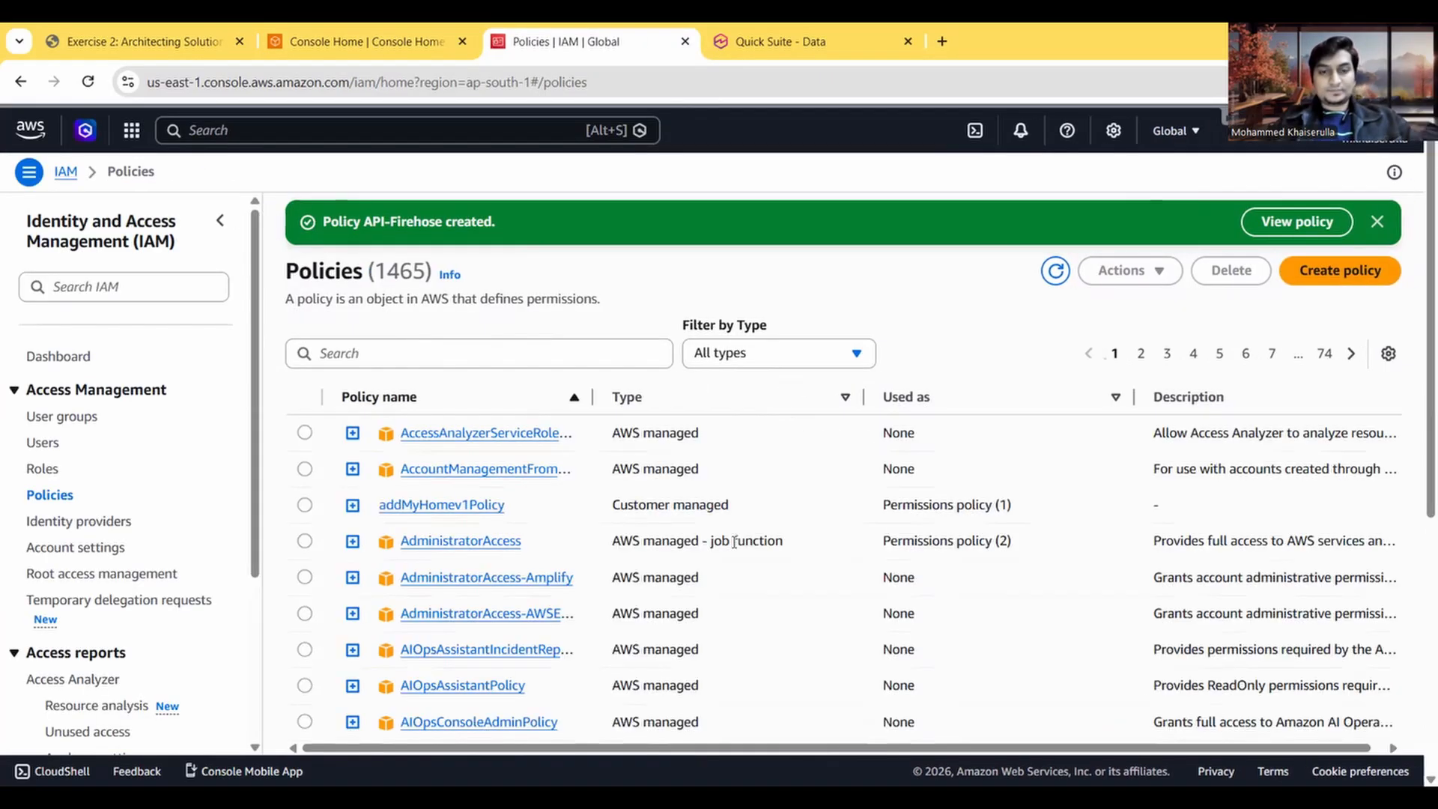
Step: Search the policies for API-Firehose and open it to examine its details and permissions
{"action": "left_click", "coordinate": [444, 347]}
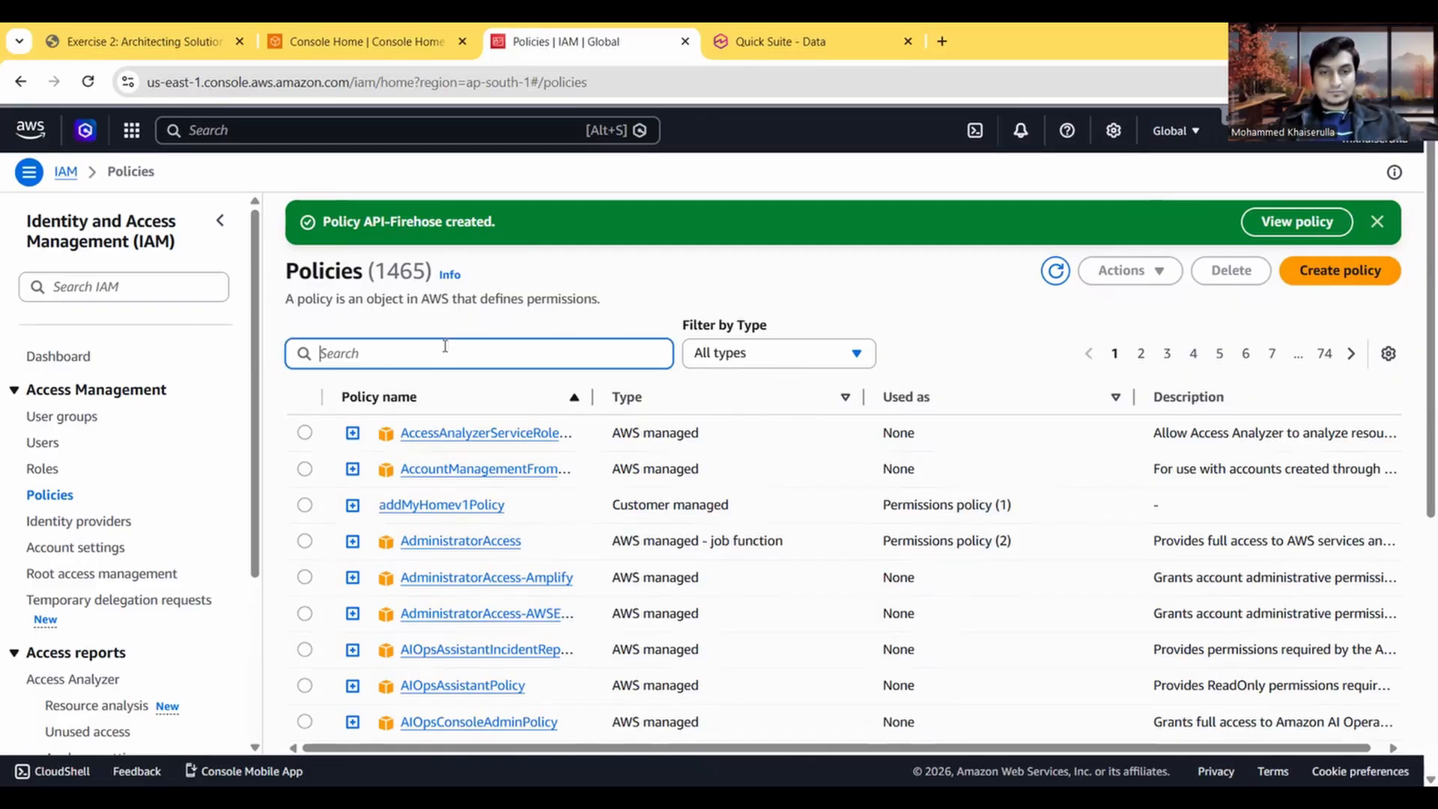
{"action": "key", "text": "ctrl+v"}
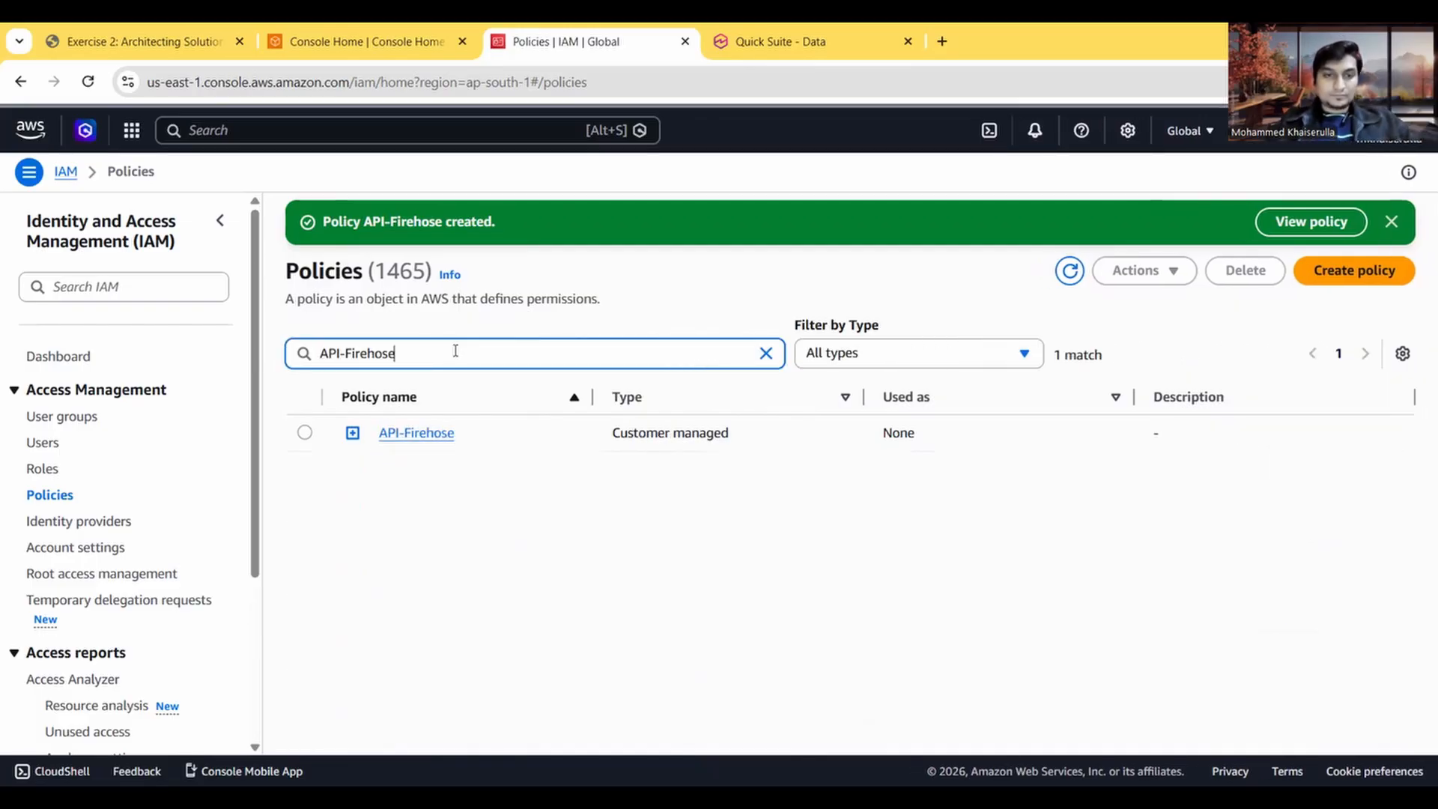
{"action": "left_click", "coordinate": [432, 434]}
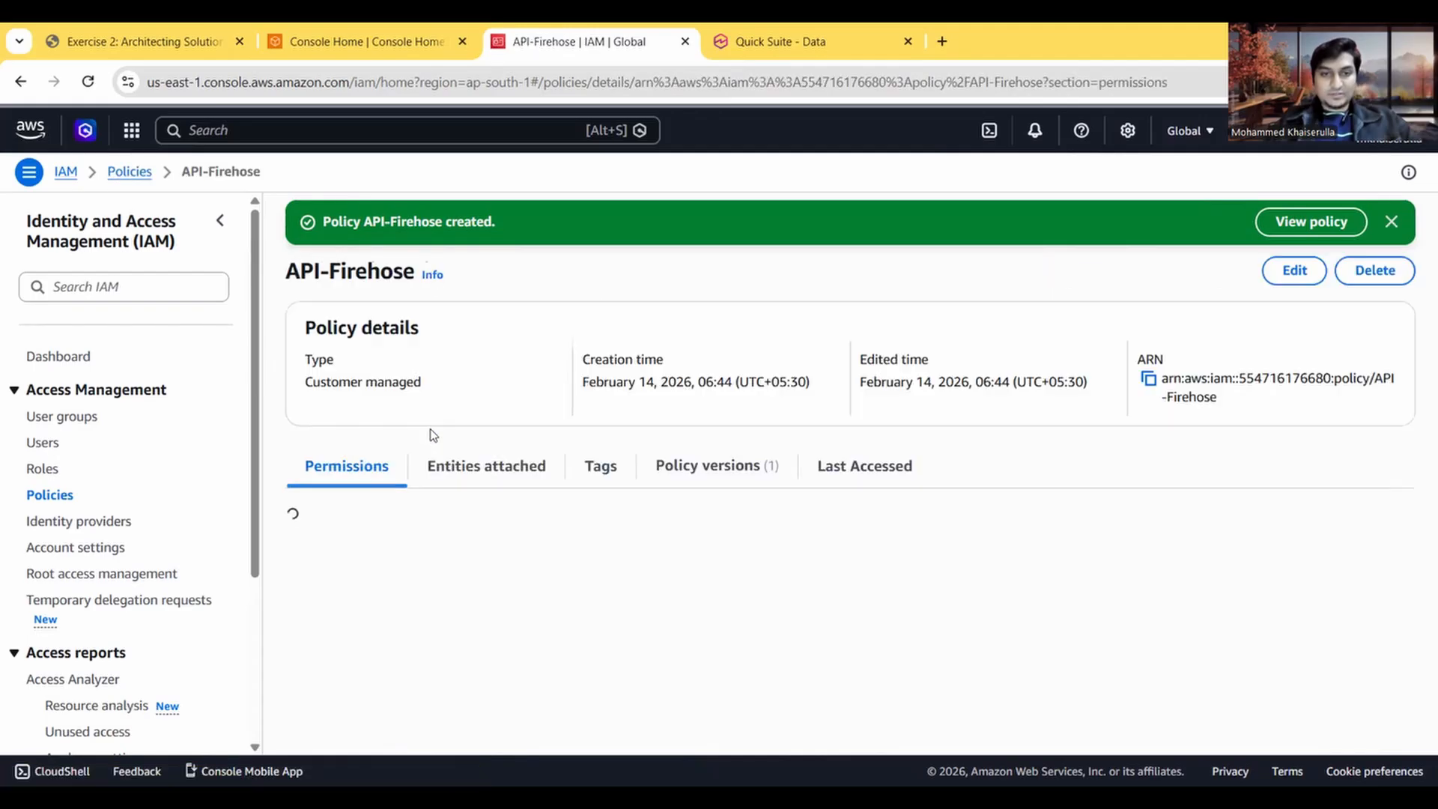
{"action": "scroll", "coordinate": [523, 382], "scroll_direction": "down", "scroll_amount": 1}
{"action": "scroll", "coordinate": [522, 382], "scroll_direction": "up", "scroll_amount": 1}
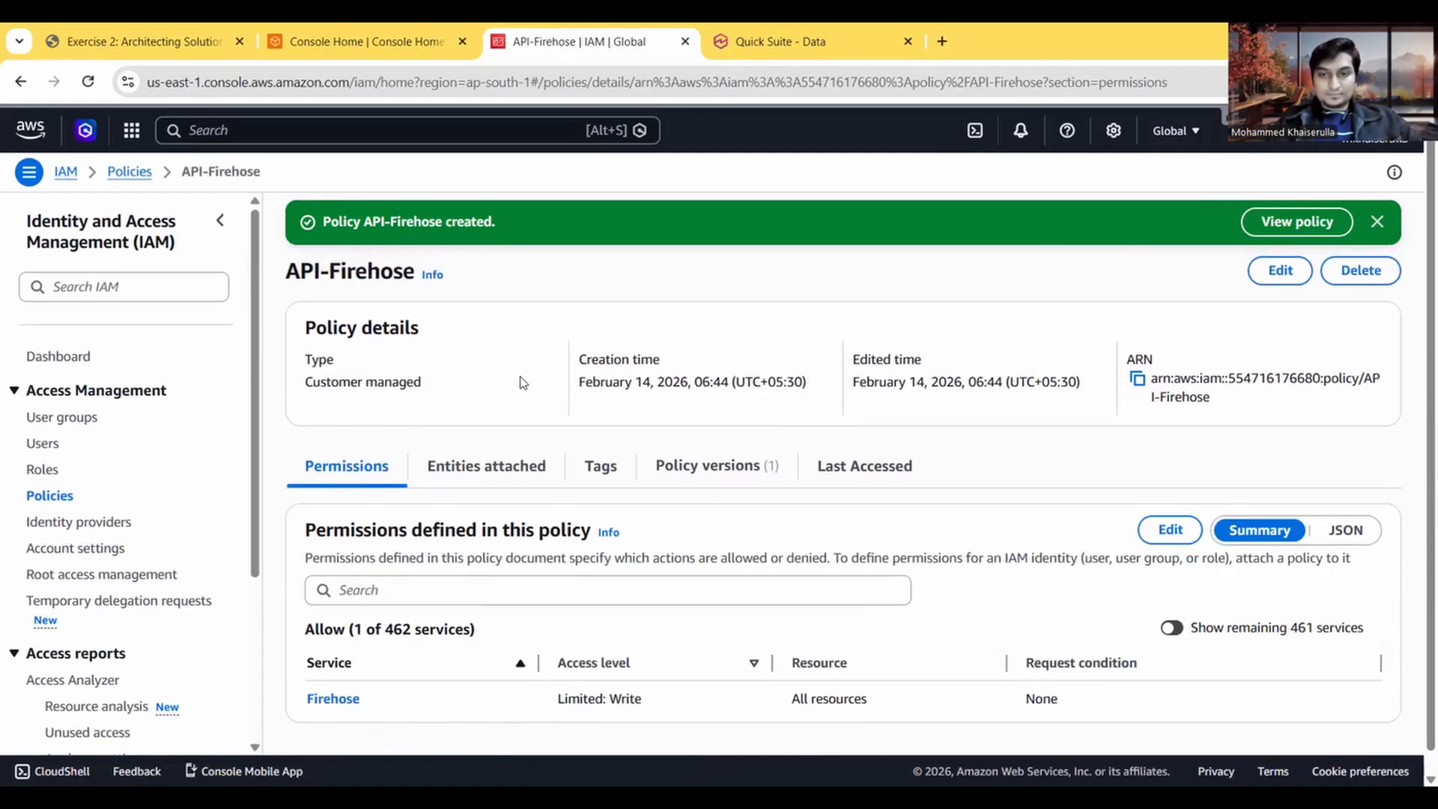
Step: Read Step 1.2 of the exercise instructions on creating an IAM role and attaching a policy to it
{"action": "left_click", "coordinate": [319, 25]}
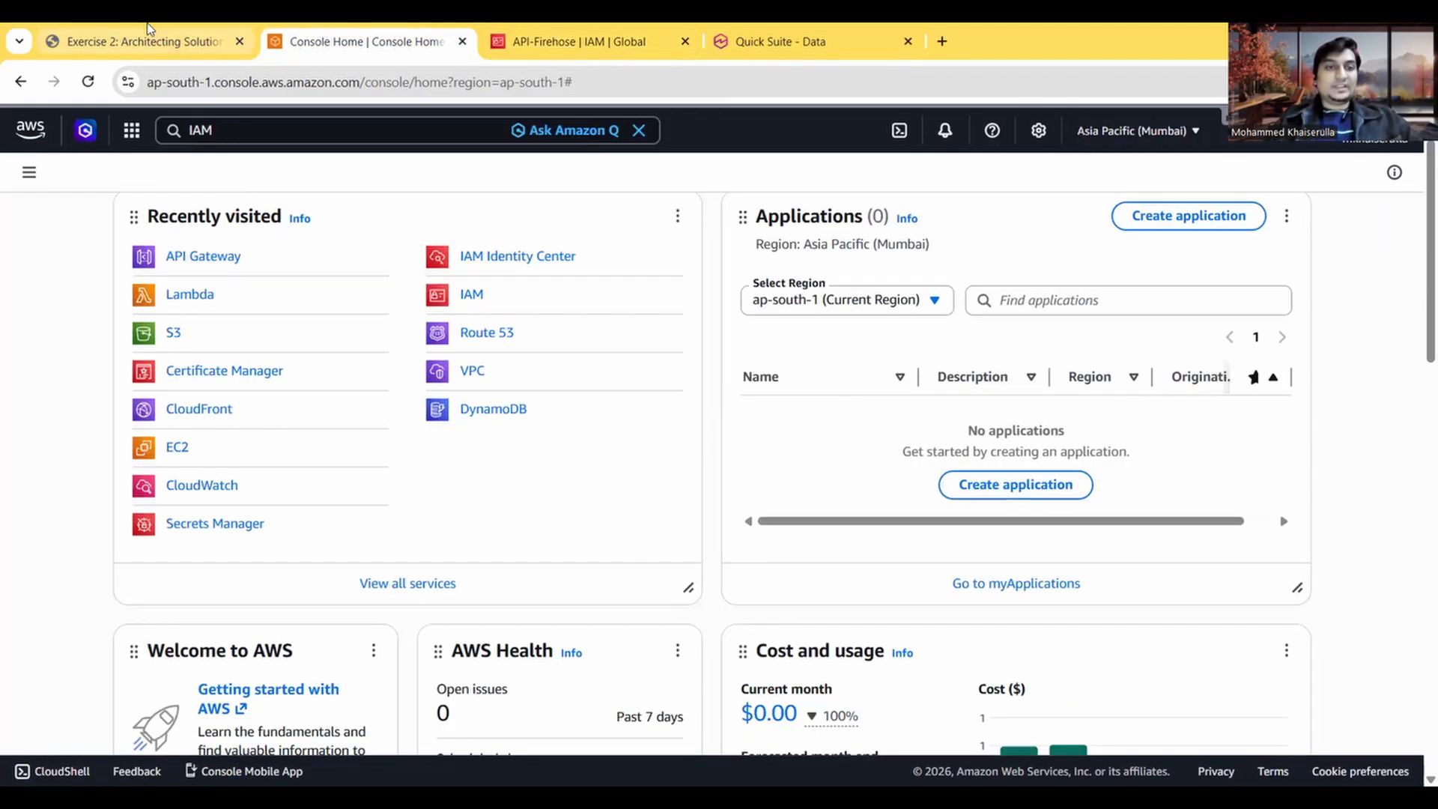
{"action": "left_click", "coordinate": [150, 30]}
{"action": "scroll", "coordinate": [393, 381], "scroll_direction": "down", "scroll_amount": 3}
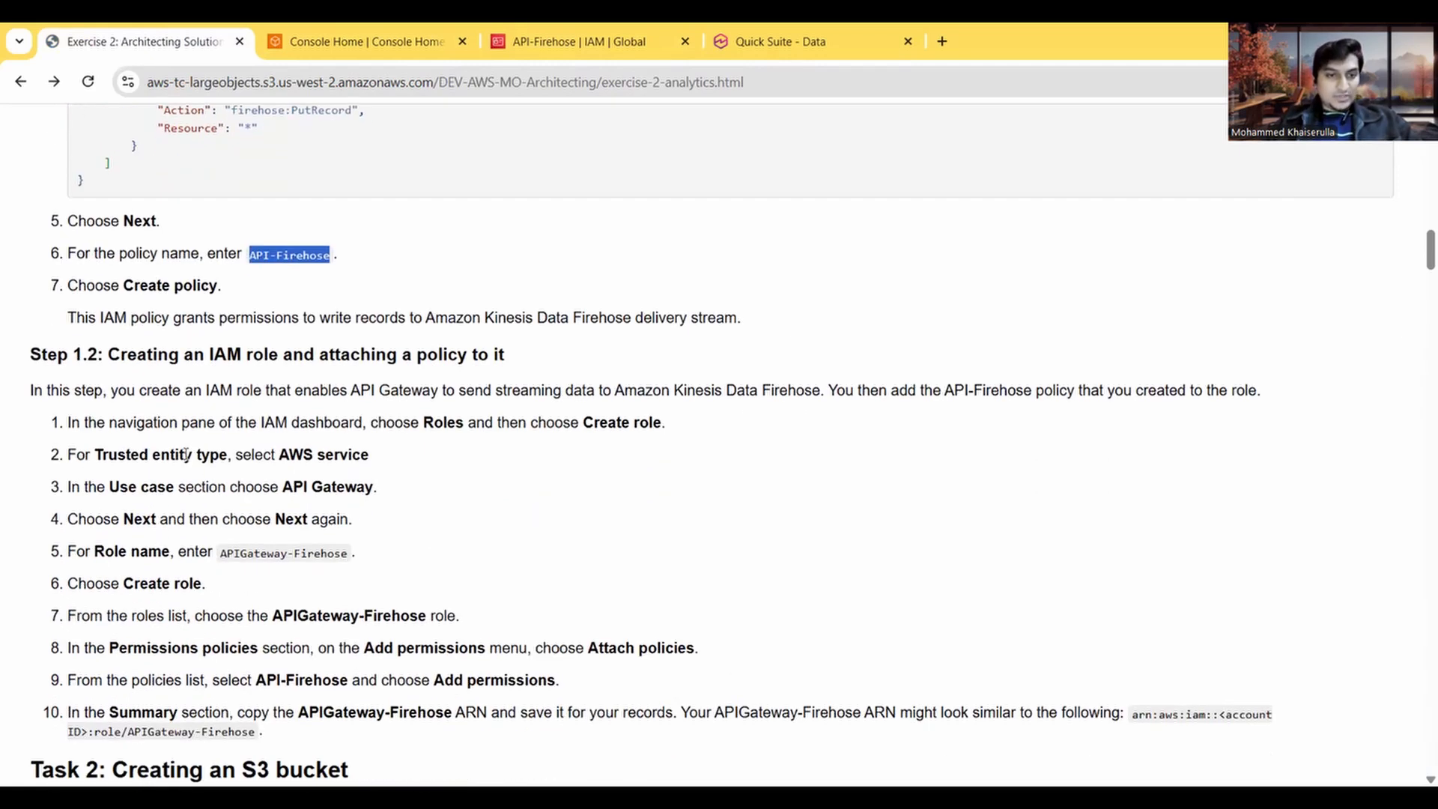
{"action": "scroll", "coordinate": [180, 419], "scroll_direction": "down", "scroll_amount": 1}
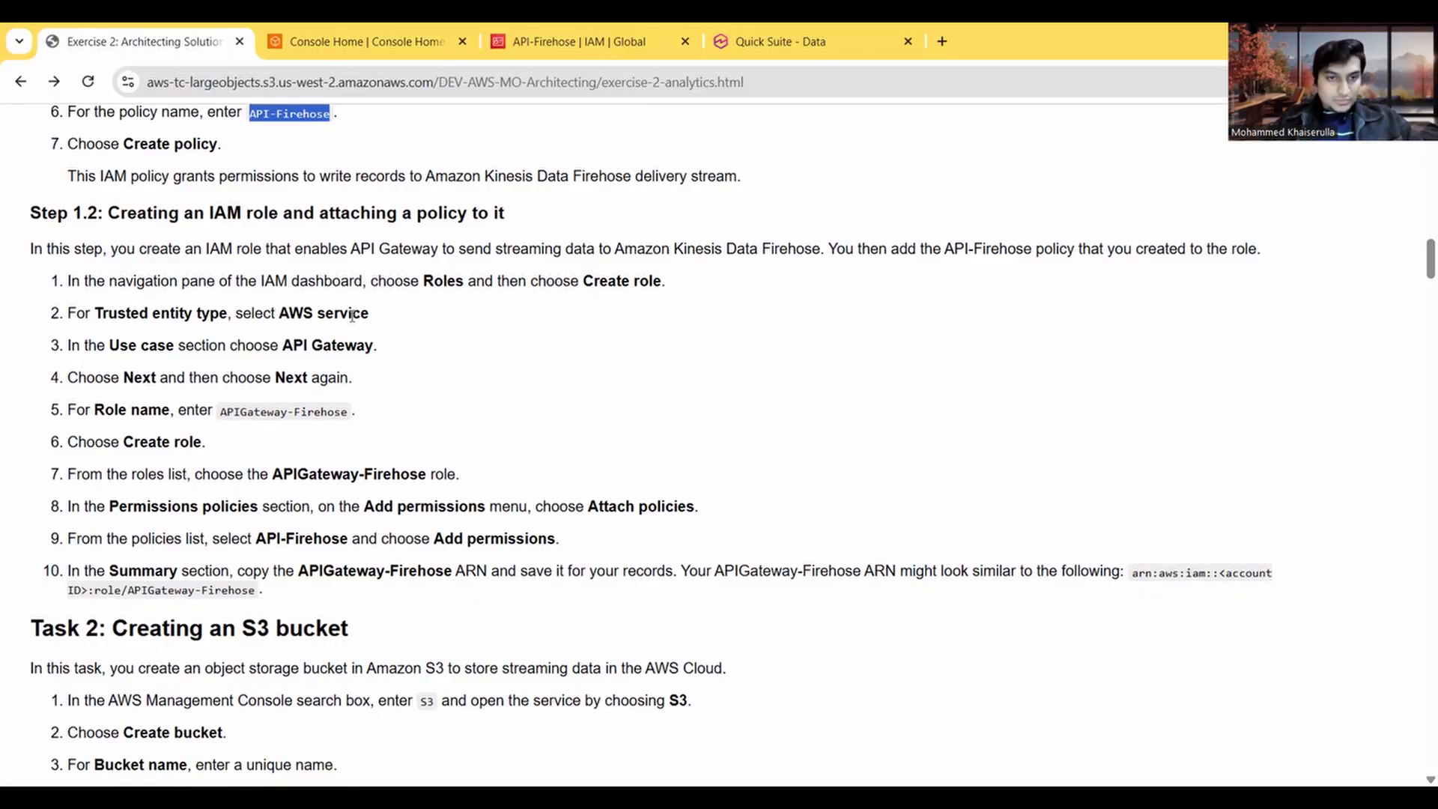
{"action": "scroll", "coordinate": [384, 344], "scroll_direction": "down", "scroll_amount": 1}
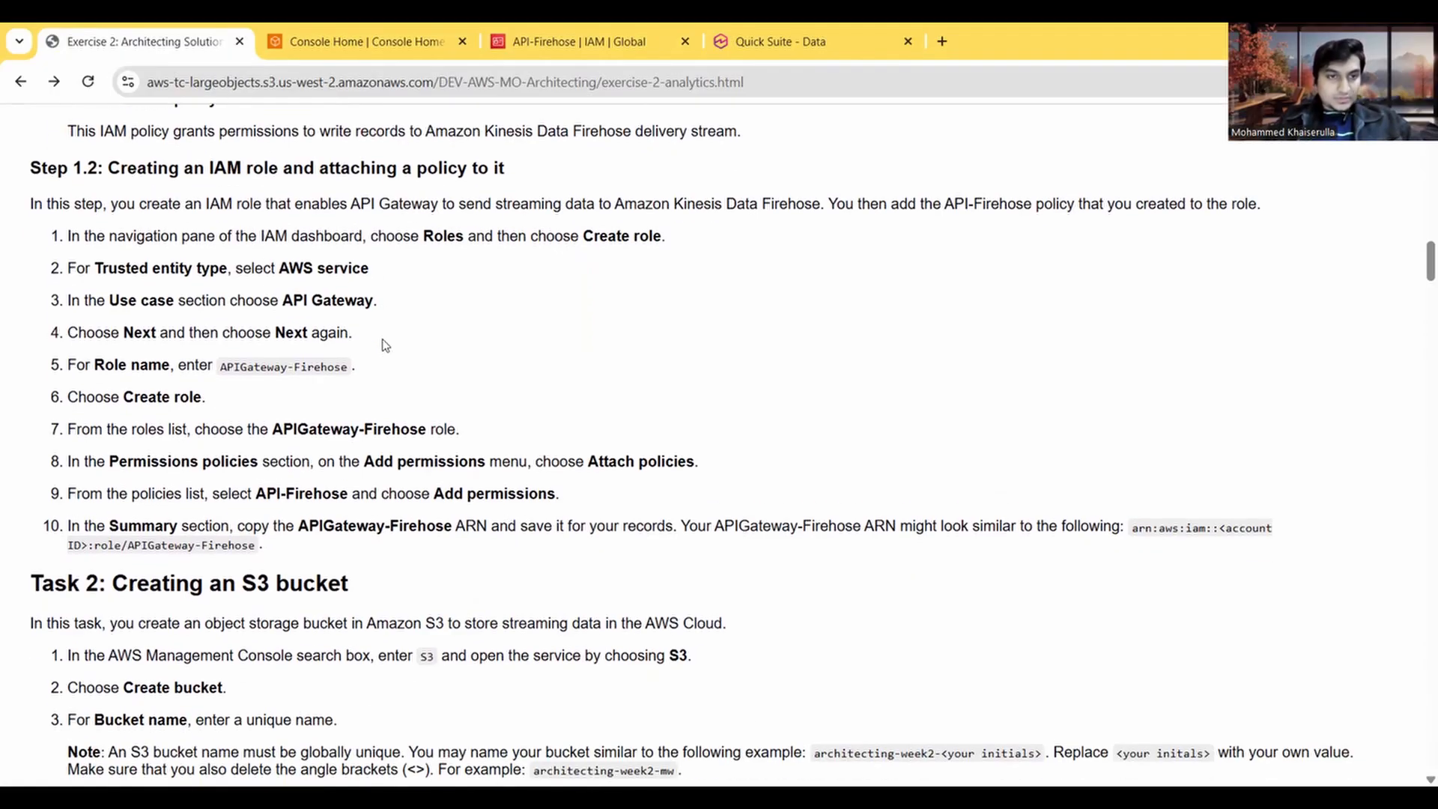
{"action": "scroll", "coordinate": [385, 345], "scroll_direction": "up", "scroll_amount": 2}
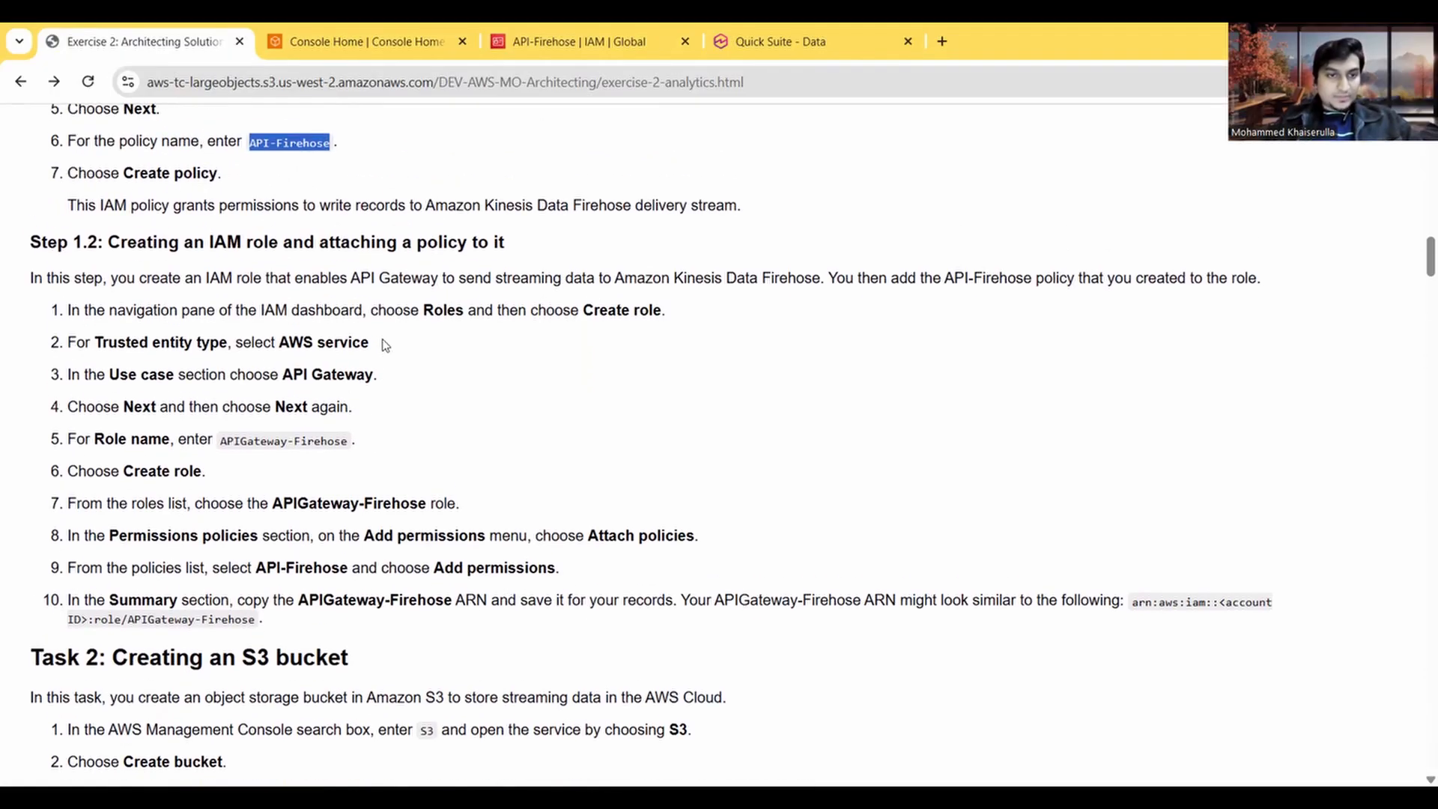
{"action": "scroll", "coordinate": [330, 337], "scroll_direction": "down", "scroll_amount": 3}
{"action": "scroll", "coordinate": [330, 337], "scroll_direction": "up", "scroll_amount": 3}
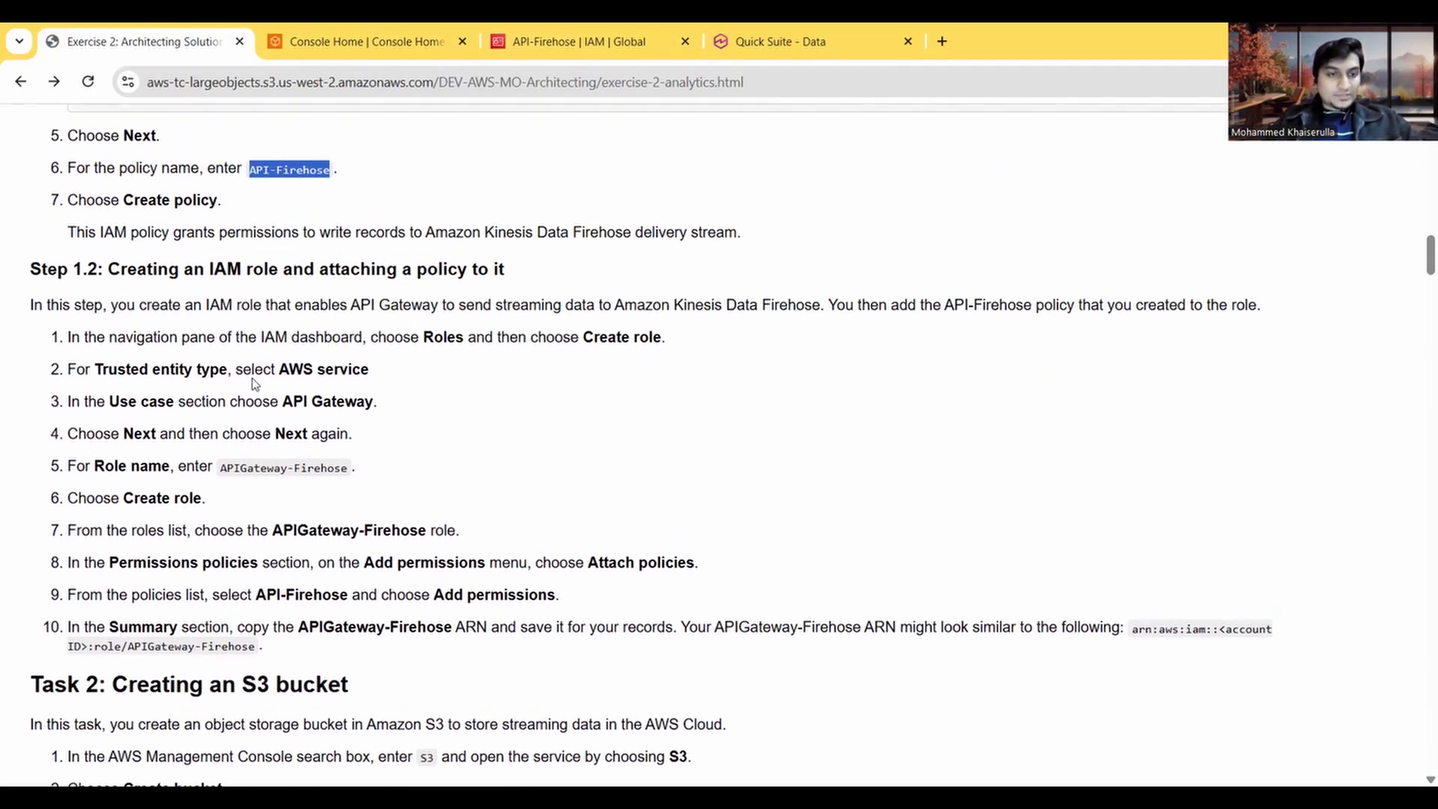
Step: Search the AWS console for "IAM role" and open the IAM Roles feature in a new browser tab
{"action": "left_click", "coordinate": [399, 41]}
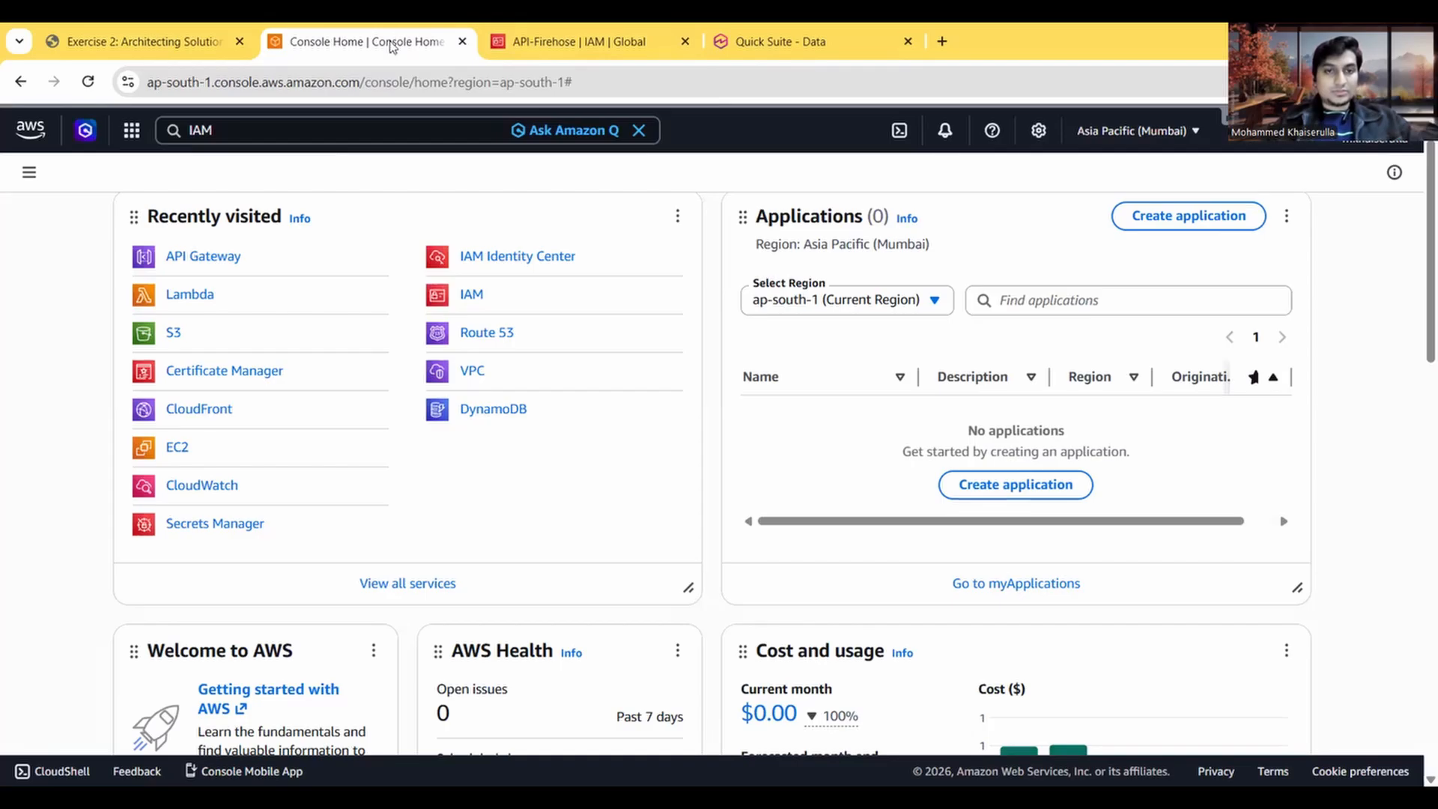
{"action": "left_click", "coordinate": [297, 133]}
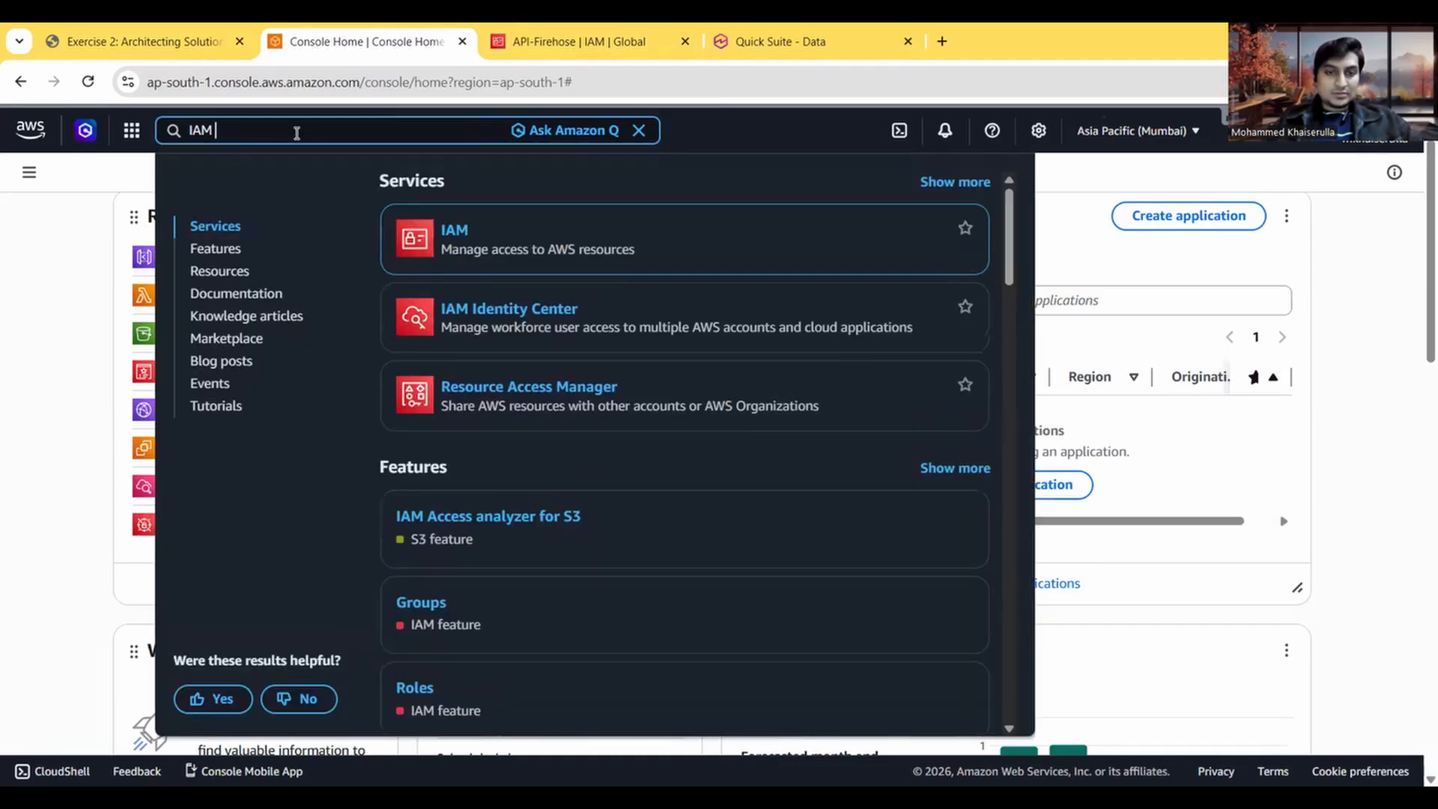
{"action": "type", "text": "role"}
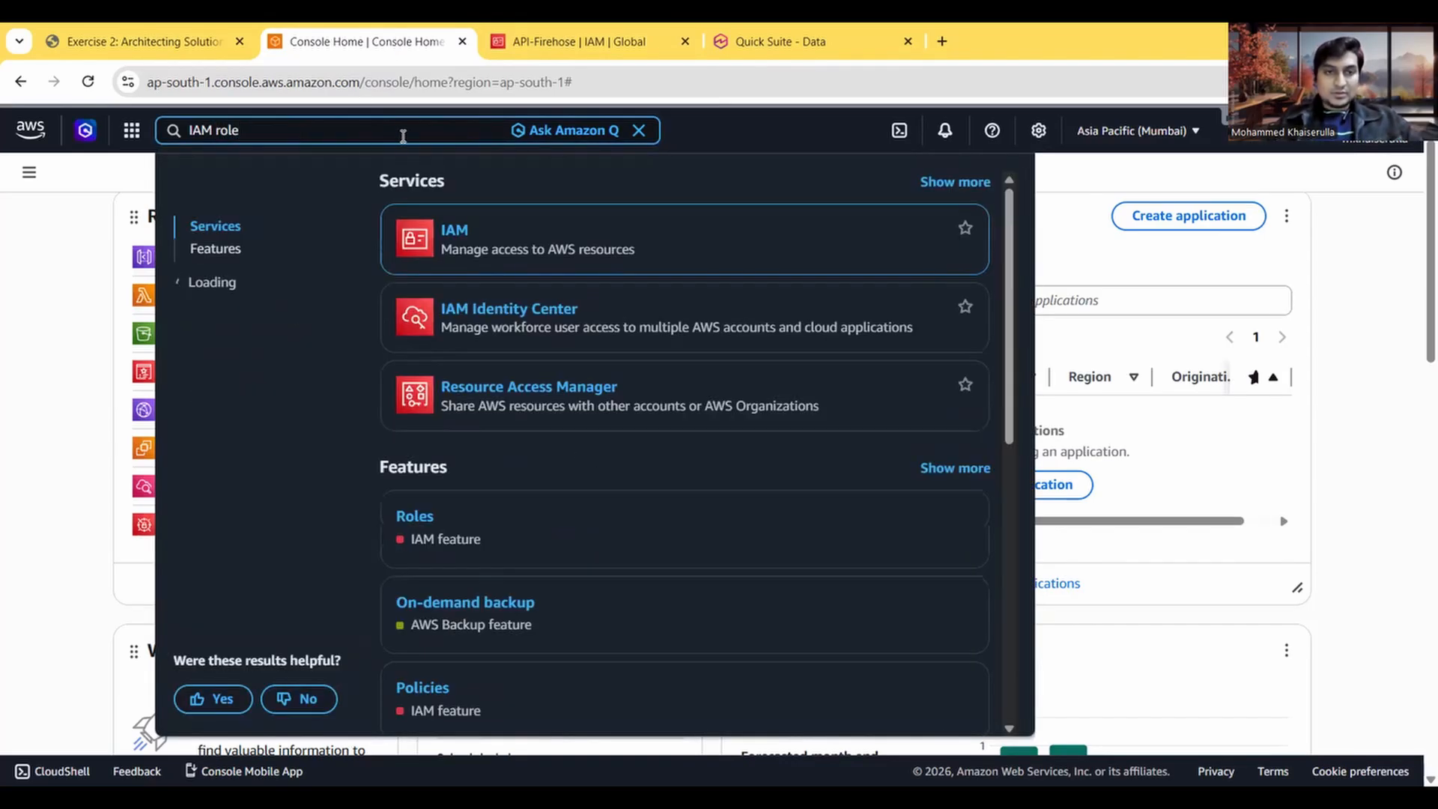
{"action": "mouse_move", "coordinate": [446, 233]}
{"action": "right_click", "coordinate": [519, 307]}
{"action": "left_click", "coordinate": [569, 328]}
{"action": "left_click", "coordinate": [587, 36]}
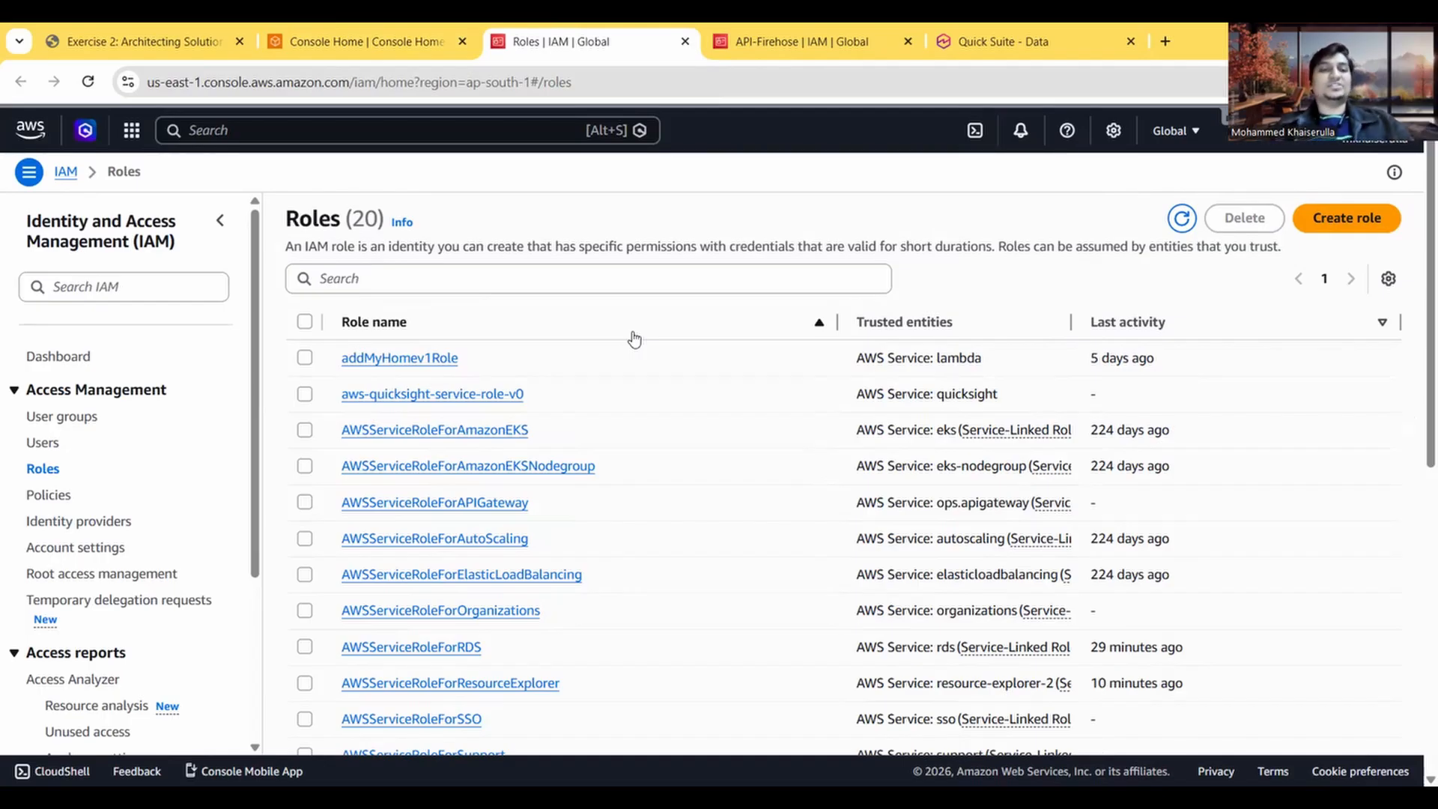
Step: Start creating a new IAM role and check the exercise instructions for its trusted entity type and use case
{"action": "left_click", "coordinate": [370, 43]}
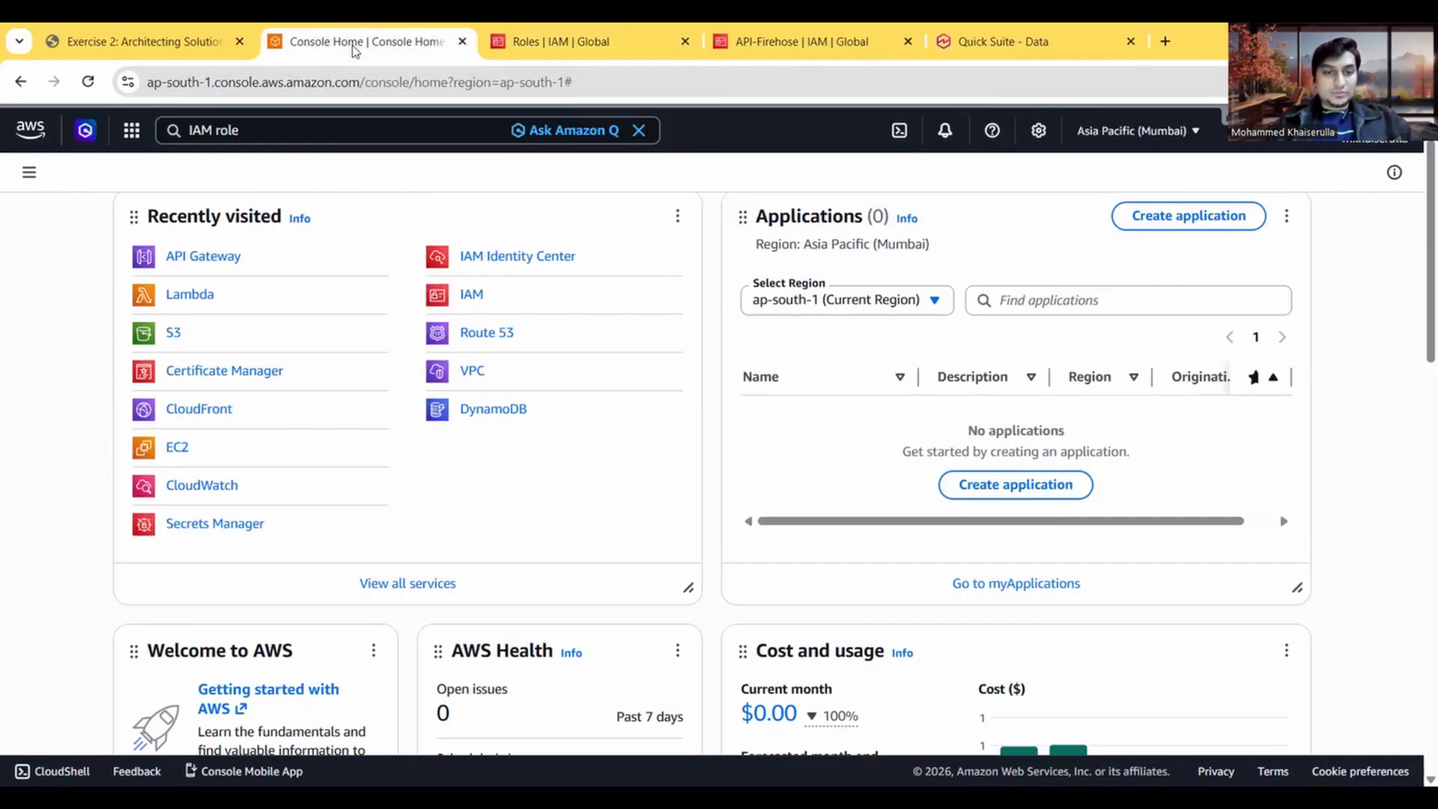
{"action": "left_click", "coordinate": [166, 46]}
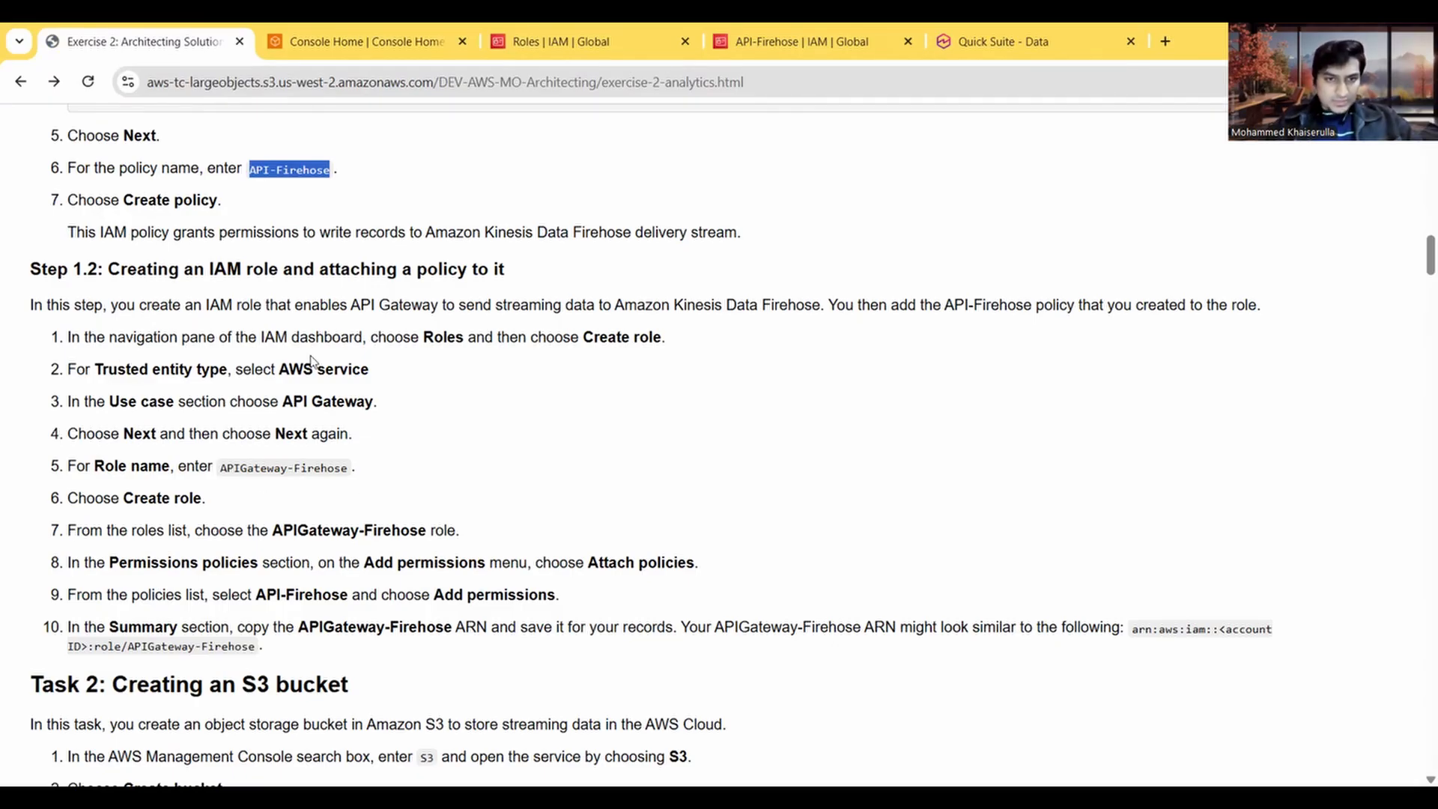
{"action": "left_click", "coordinate": [580, 24]}
{"action": "left_click", "coordinate": [1347, 217]}
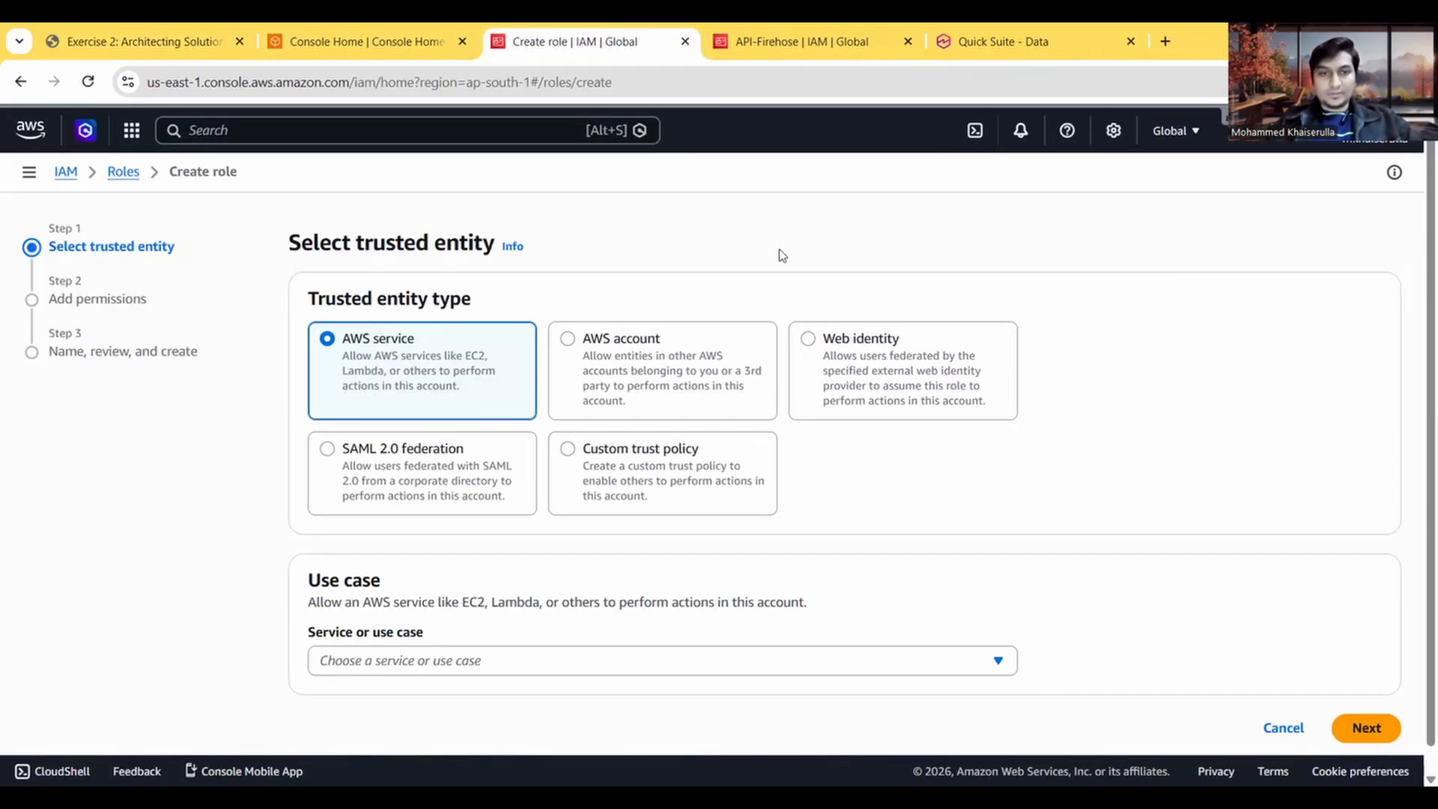
{"action": "left_click", "coordinate": [125, 38]}
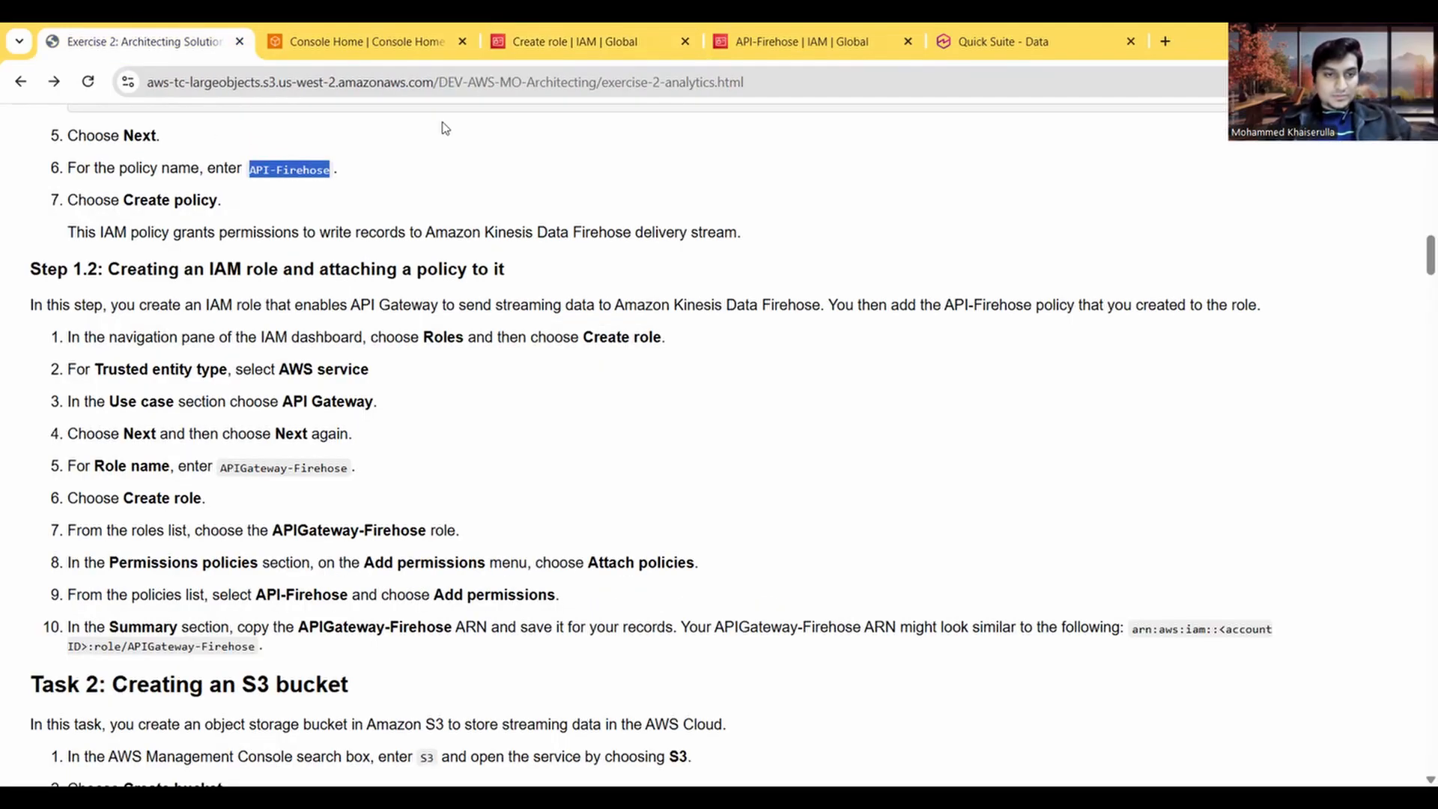
{"action": "left_click", "coordinate": [544, 45]}
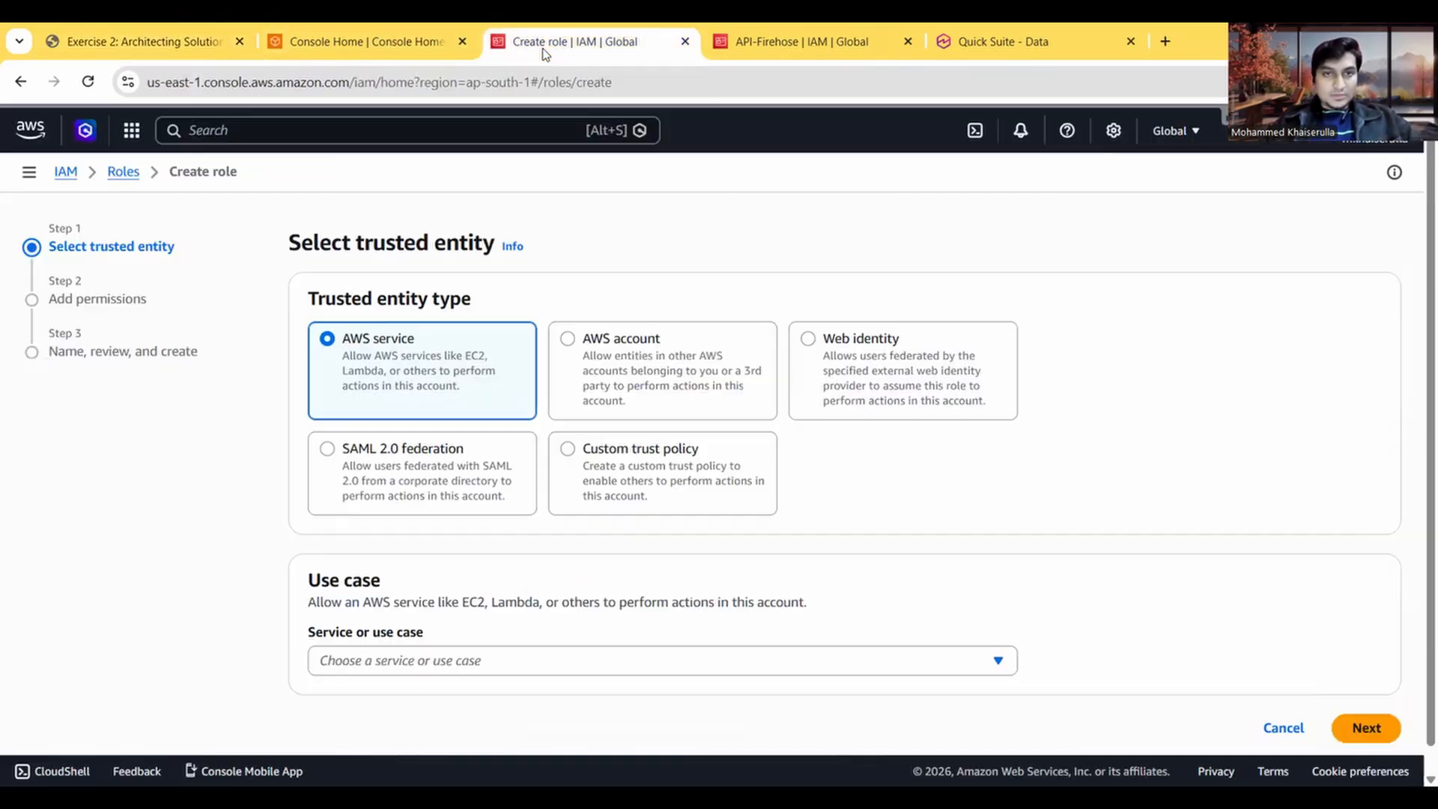
Step: Choose API Gateway as the use case for the AWS service trusted entity and continue to the permissions page
{"action": "scroll", "coordinate": [461, 498], "scroll_direction": "down", "scroll_amount": 1}
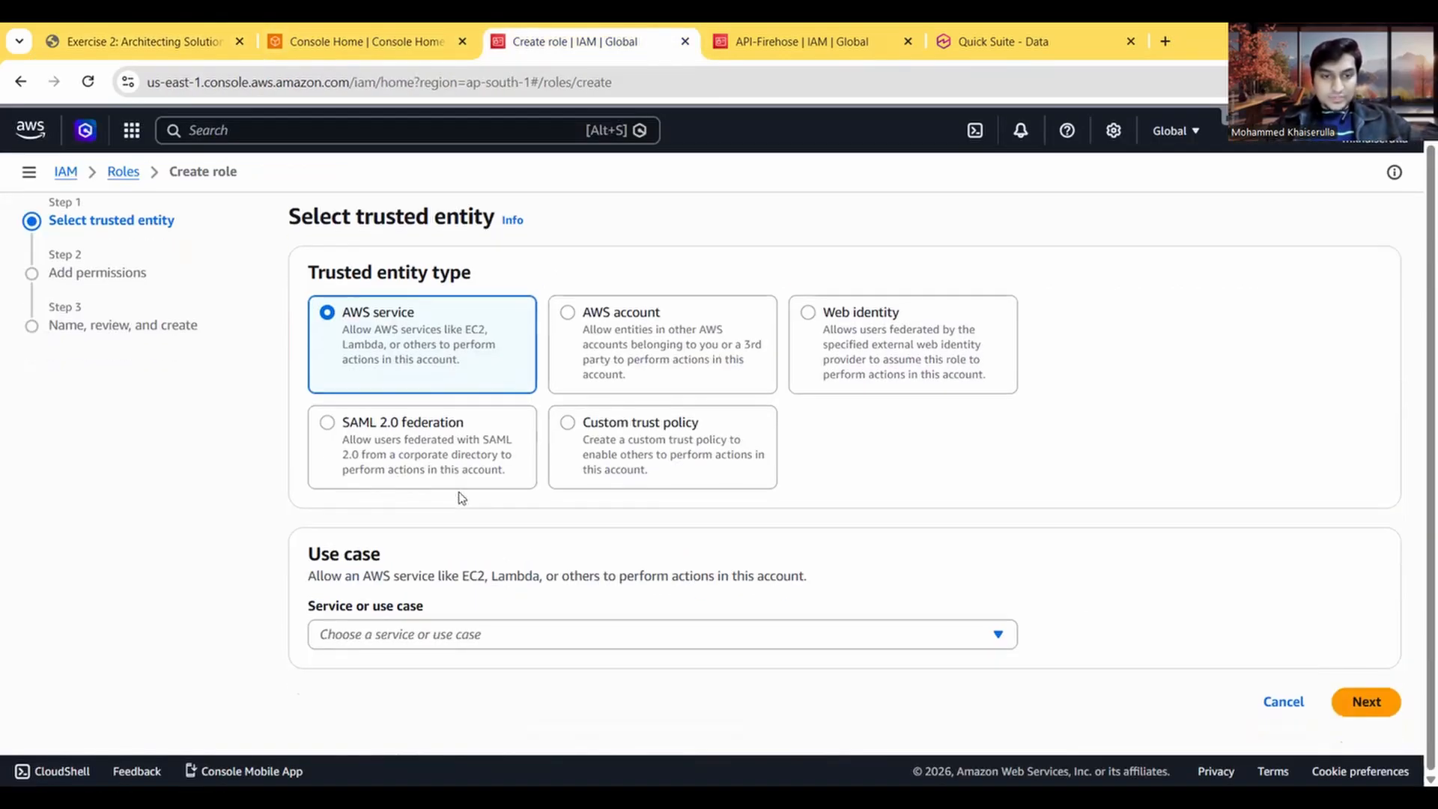
{"action": "left_click", "coordinate": [411, 639]}
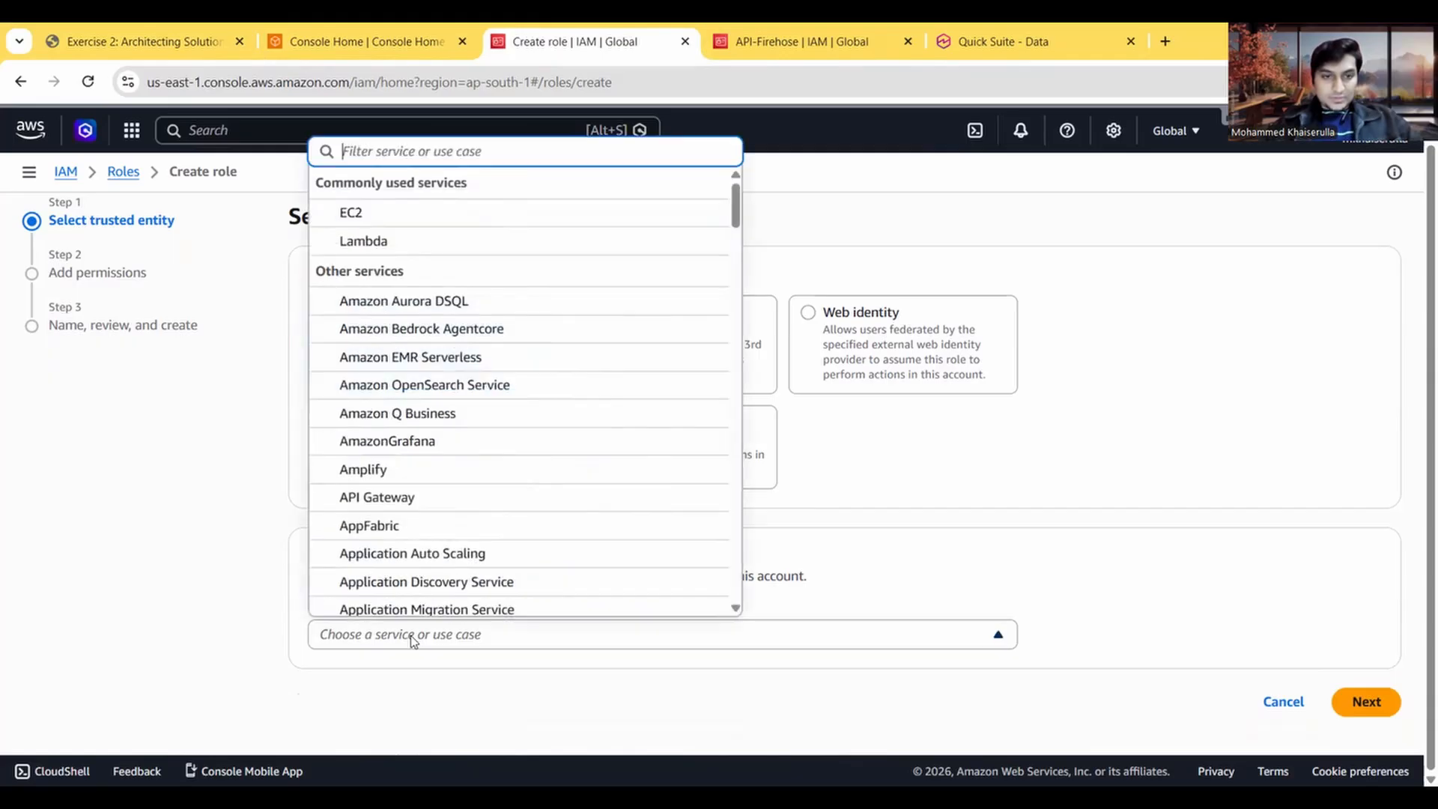
{"action": "left_click", "coordinate": [411, 639]}
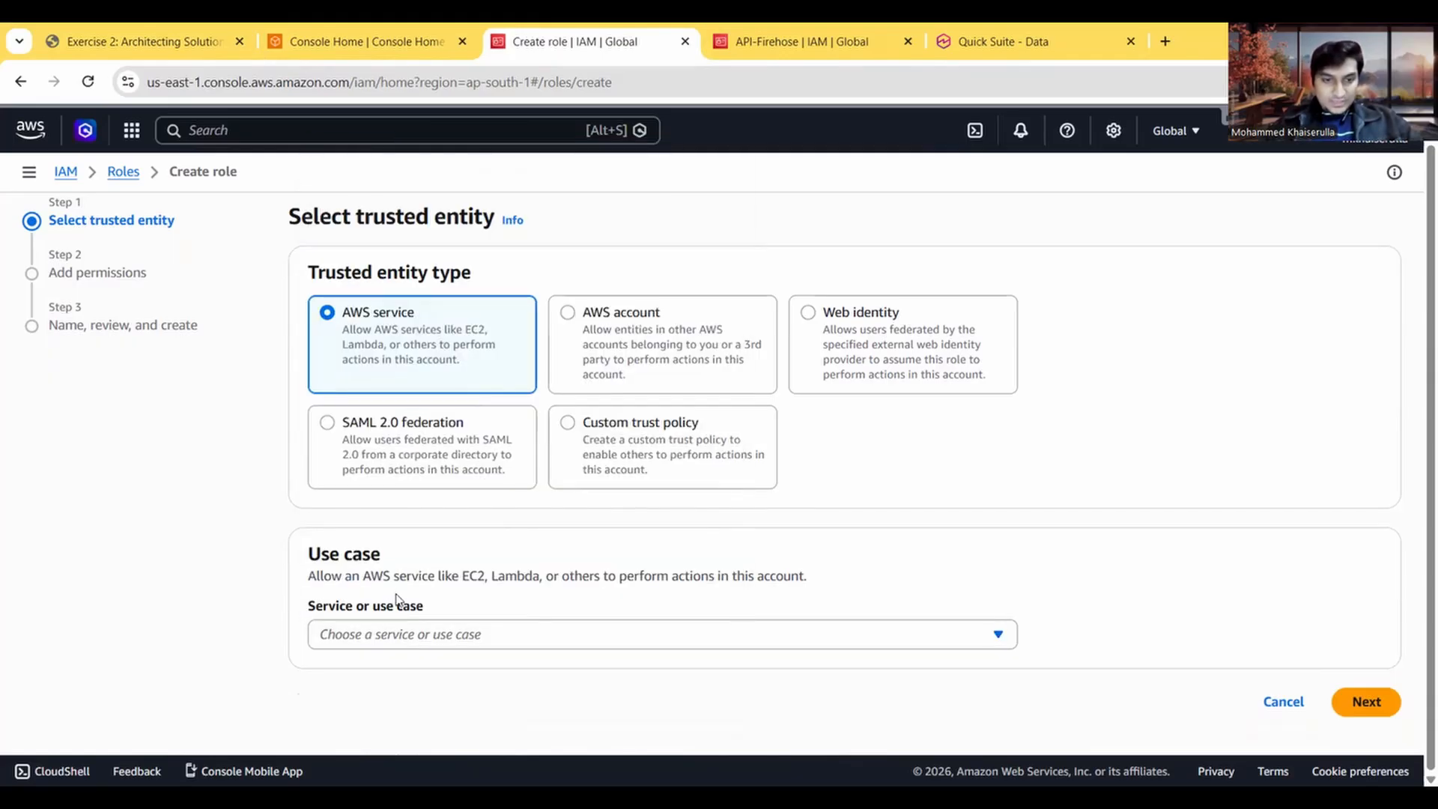
{"action": "left_click", "coordinate": [64, 28]}
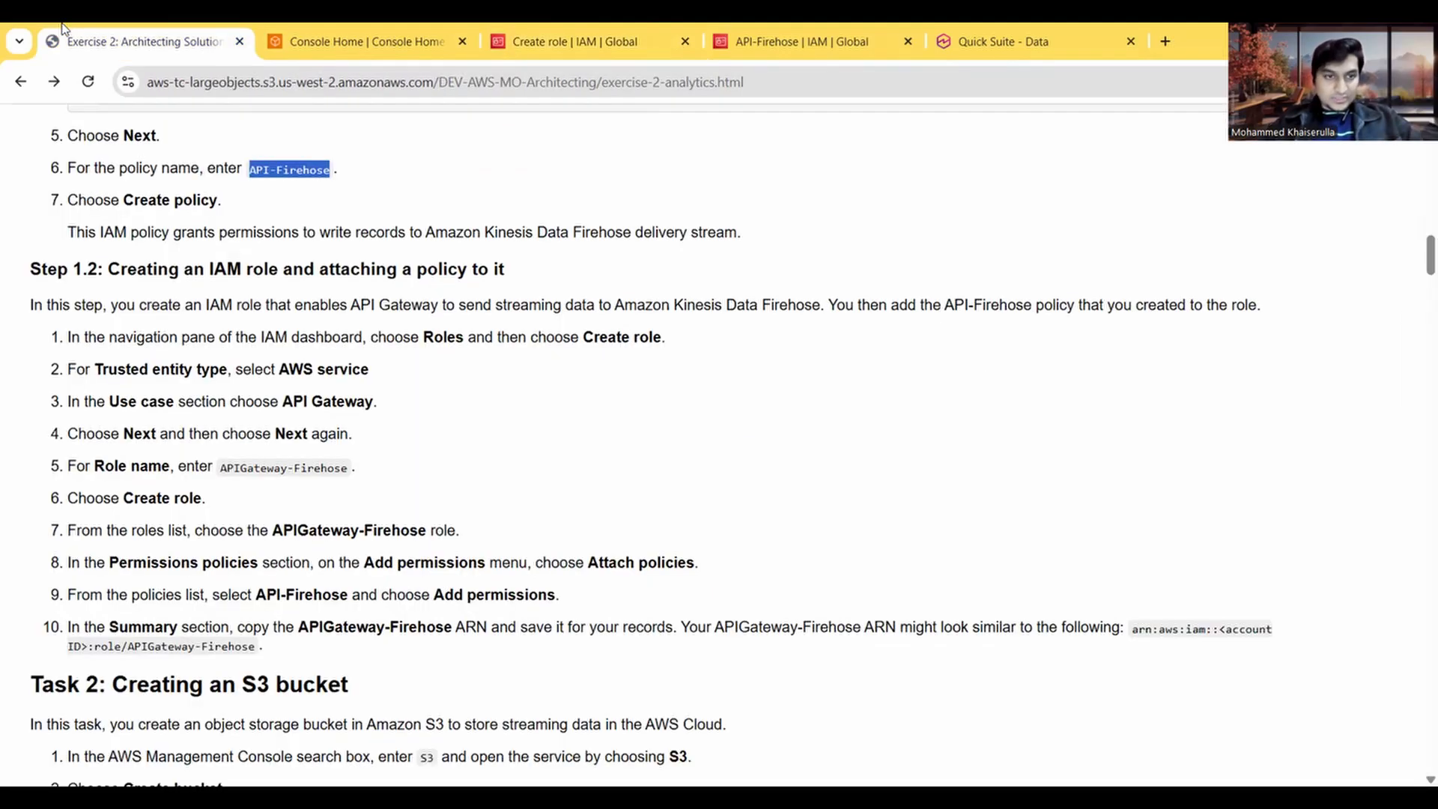
{"action": "left_click", "coordinate": [383, 33]}
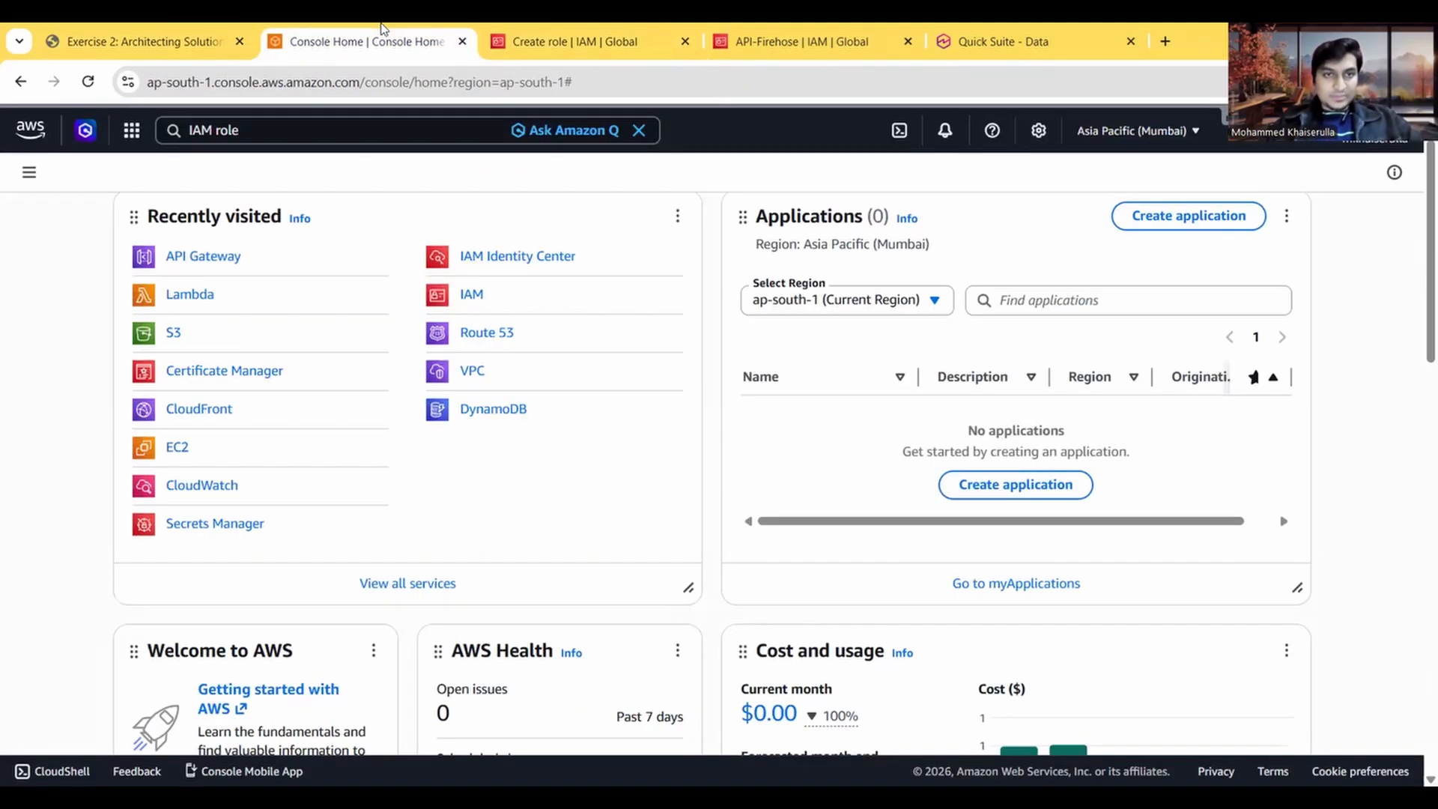
{"action": "left_click", "coordinate": [669, 36]}
{"action": "left_click", "coordinate": [489, 633]}
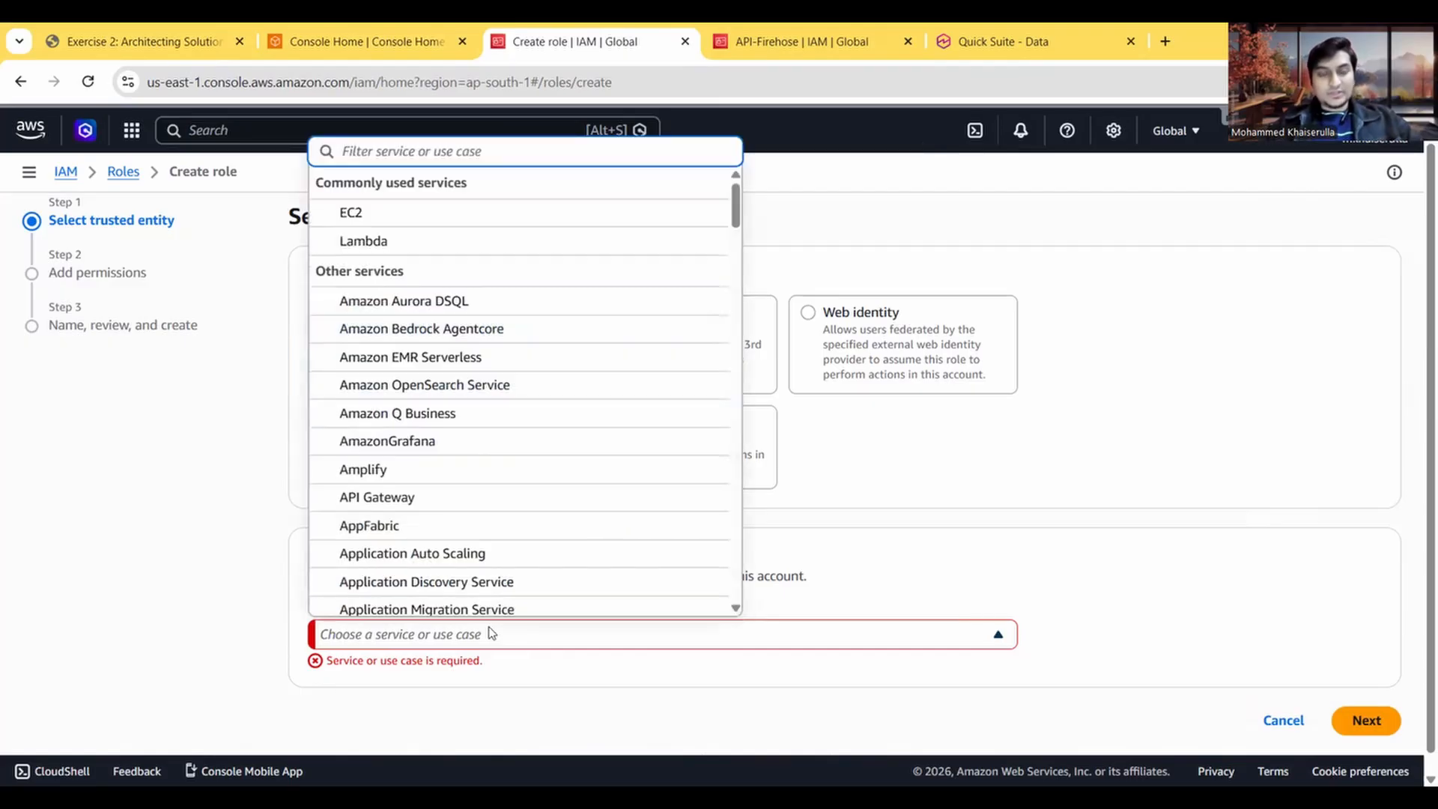
{"action": "type", "text": "api"}
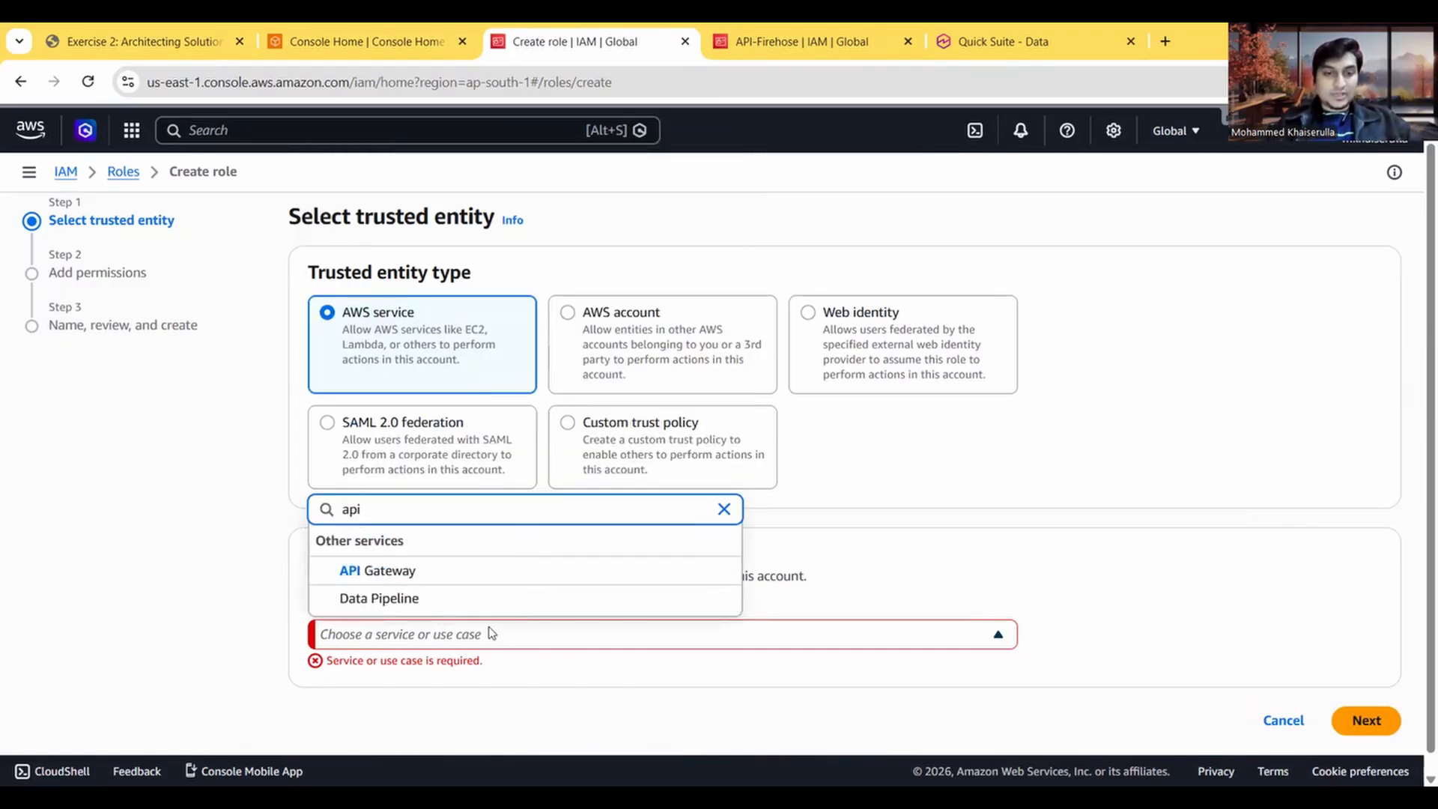
{"action": "left_click", "coordinate": [441, 571]}
{"action": "scroll", "coordinate": [1011, 583], "scroll_direction": "down", "scroll_amount": 1}
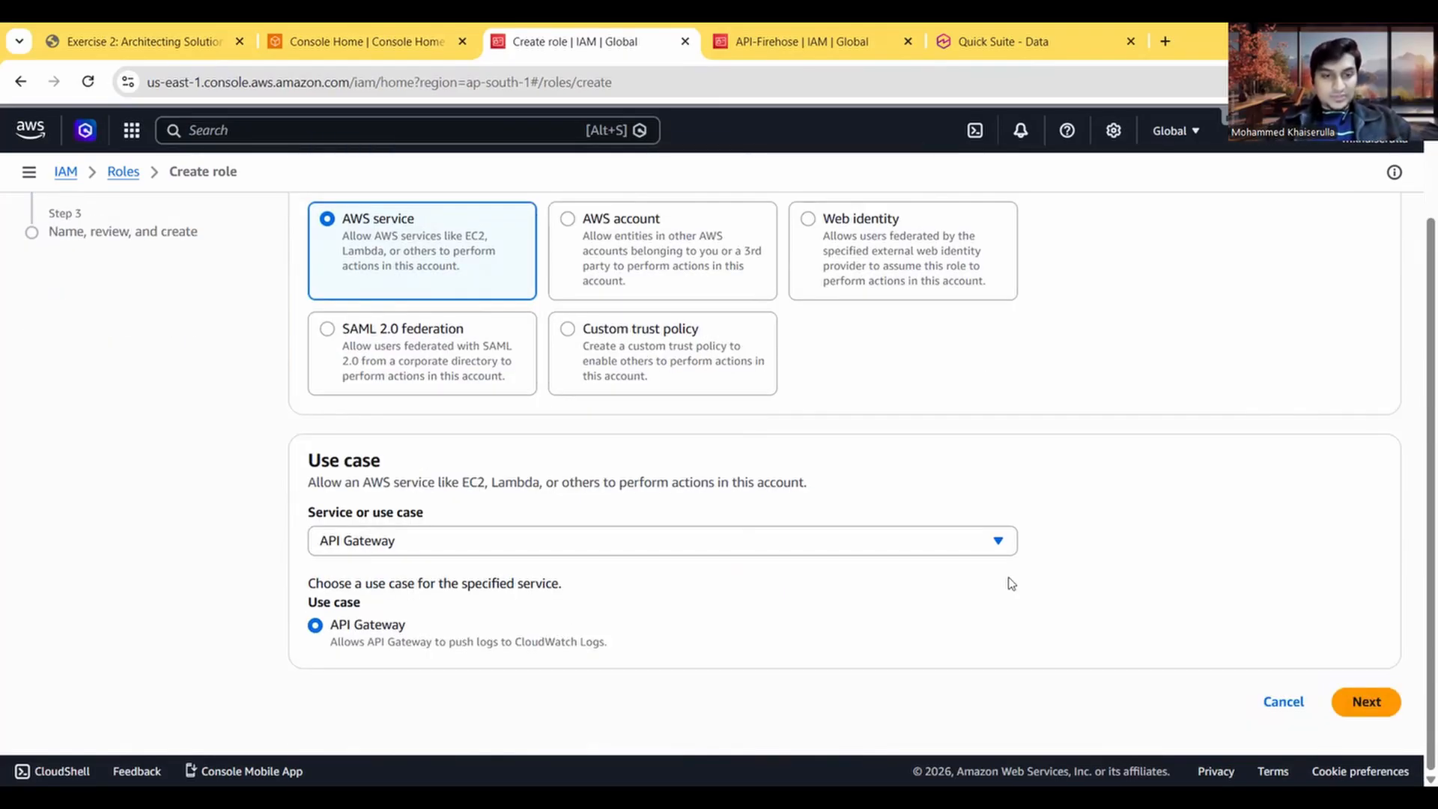
{"action": "left_click", "coordinate": [1382, 715]}
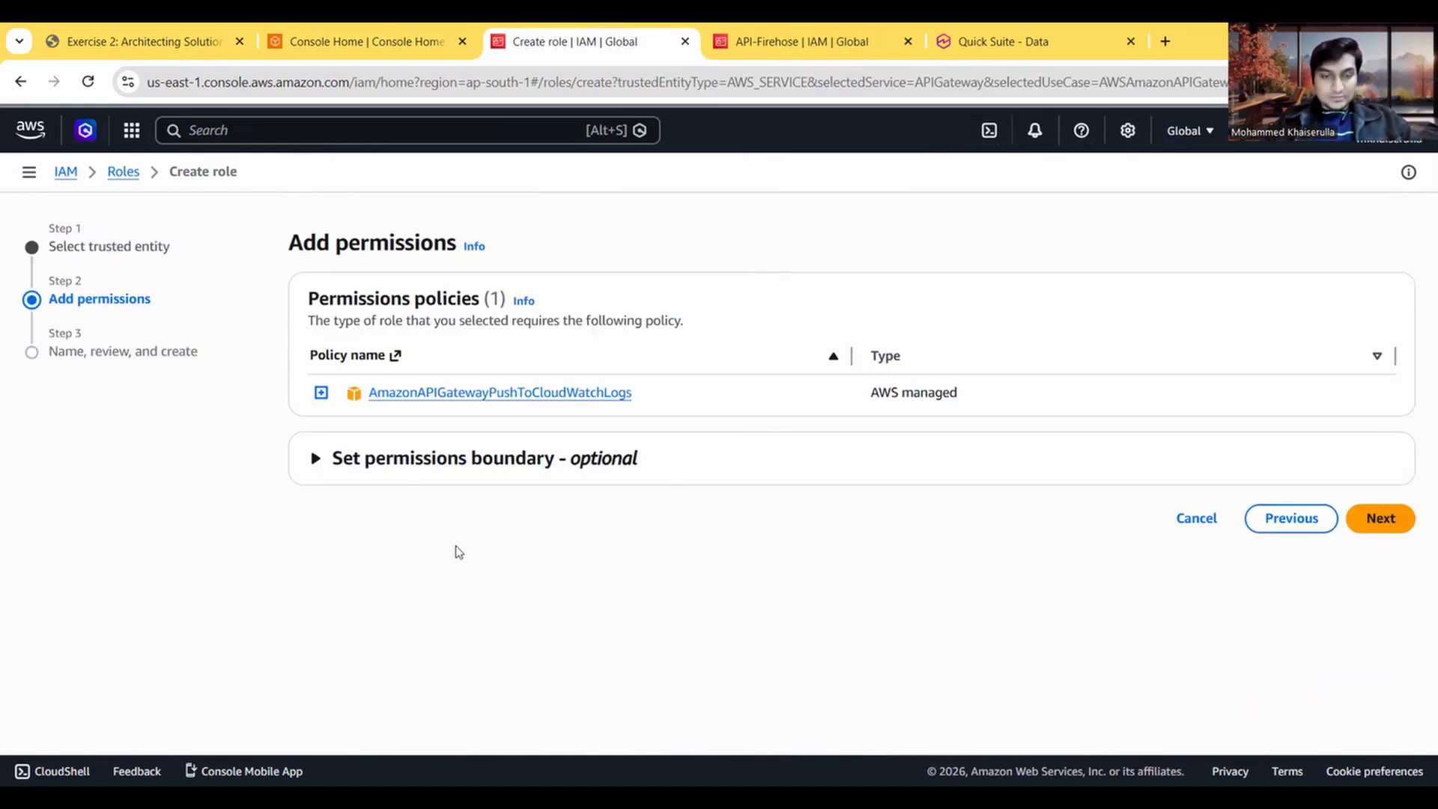
Step: Enable a permissions boundary to control the role's maximum permissions and check the exercise instructions for the policy
{"action": "left_click", "coordinate": [388, 480]}
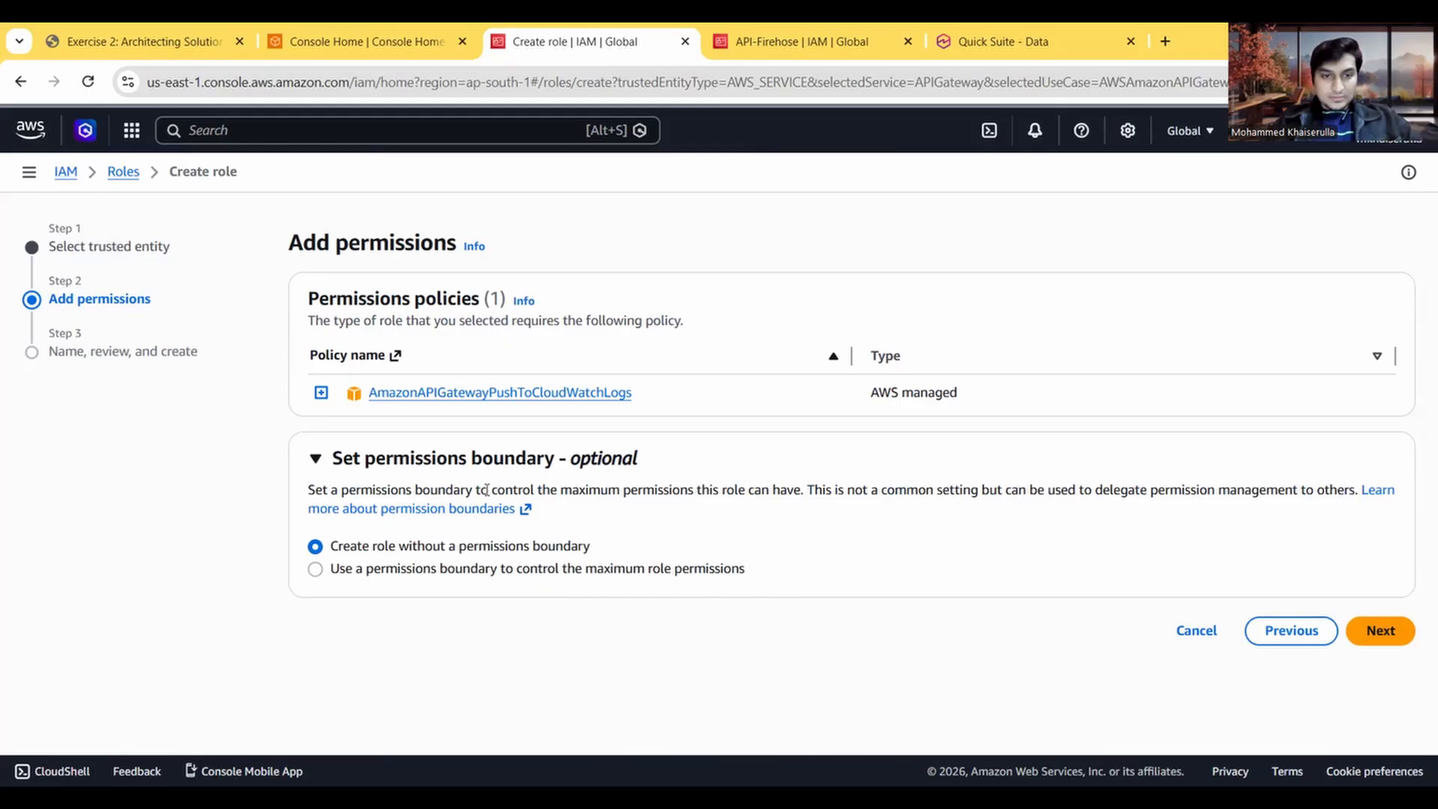
{"action": "left_click", "coordinate": [401, 568]}
{"action": "scroll", "coordinate": [498, 580], "scroll_direction": "down", "scroll_amount": 3}
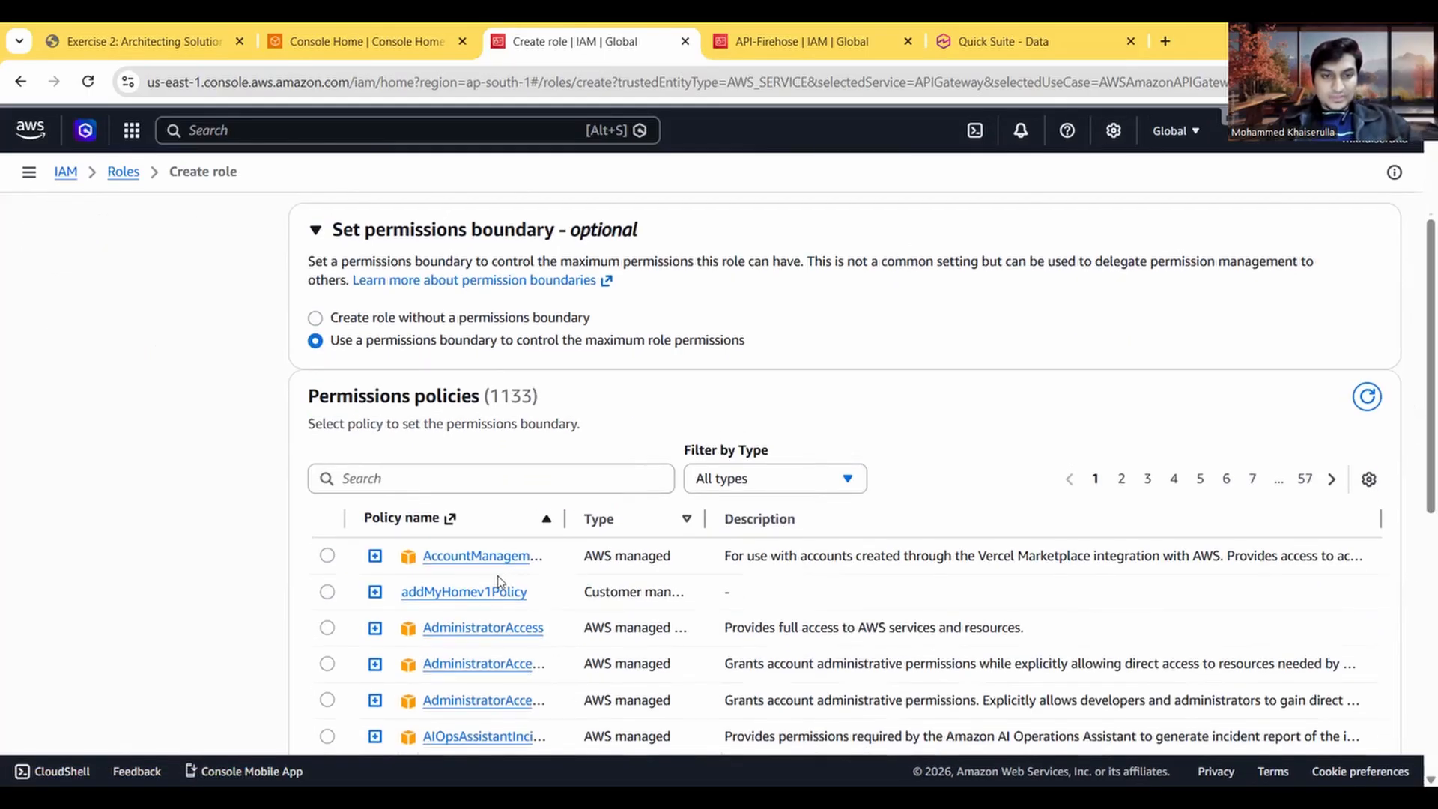
{"action": "left_click", "coordinate": [169, 30]}
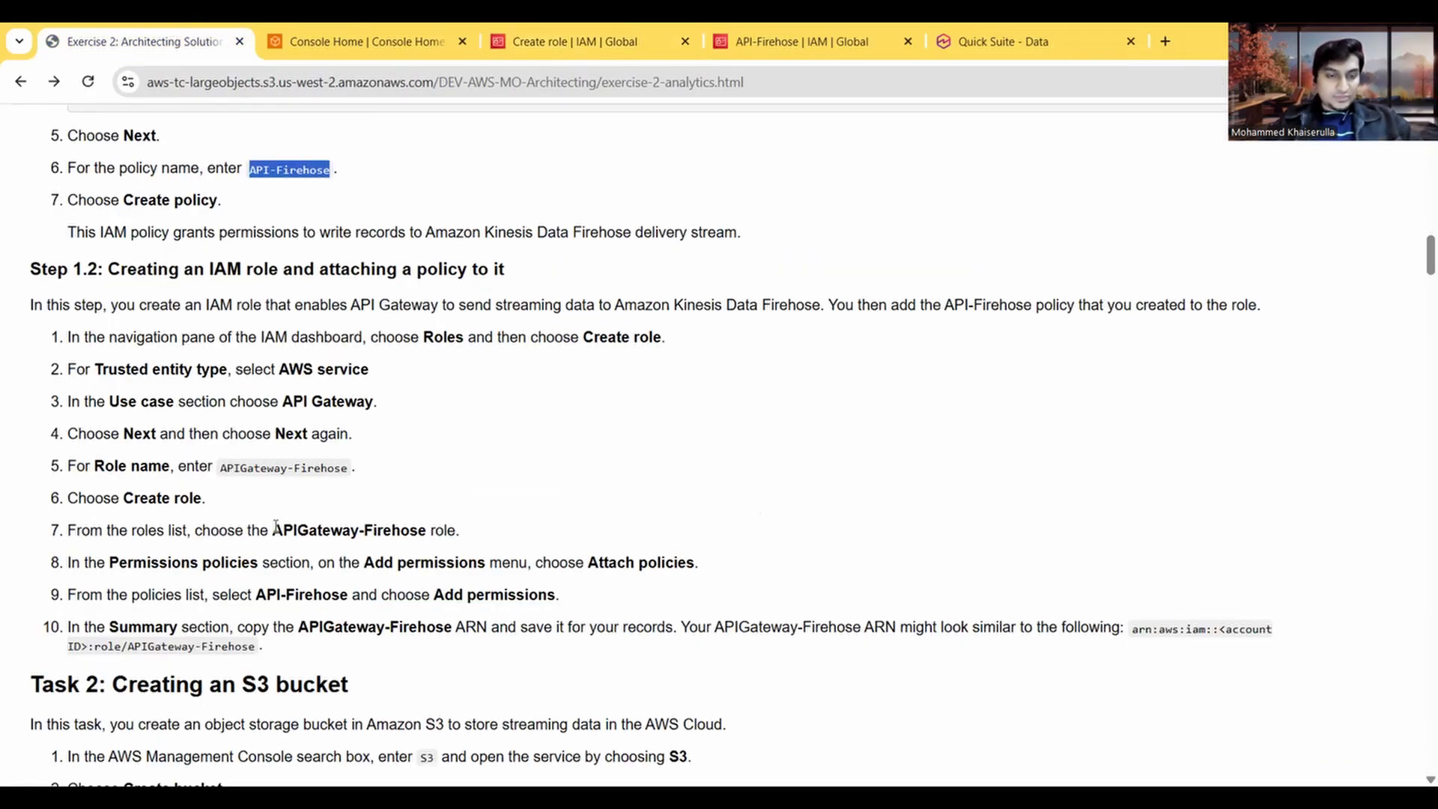
{"action": "left_click", "coordinate": [313, 42]}
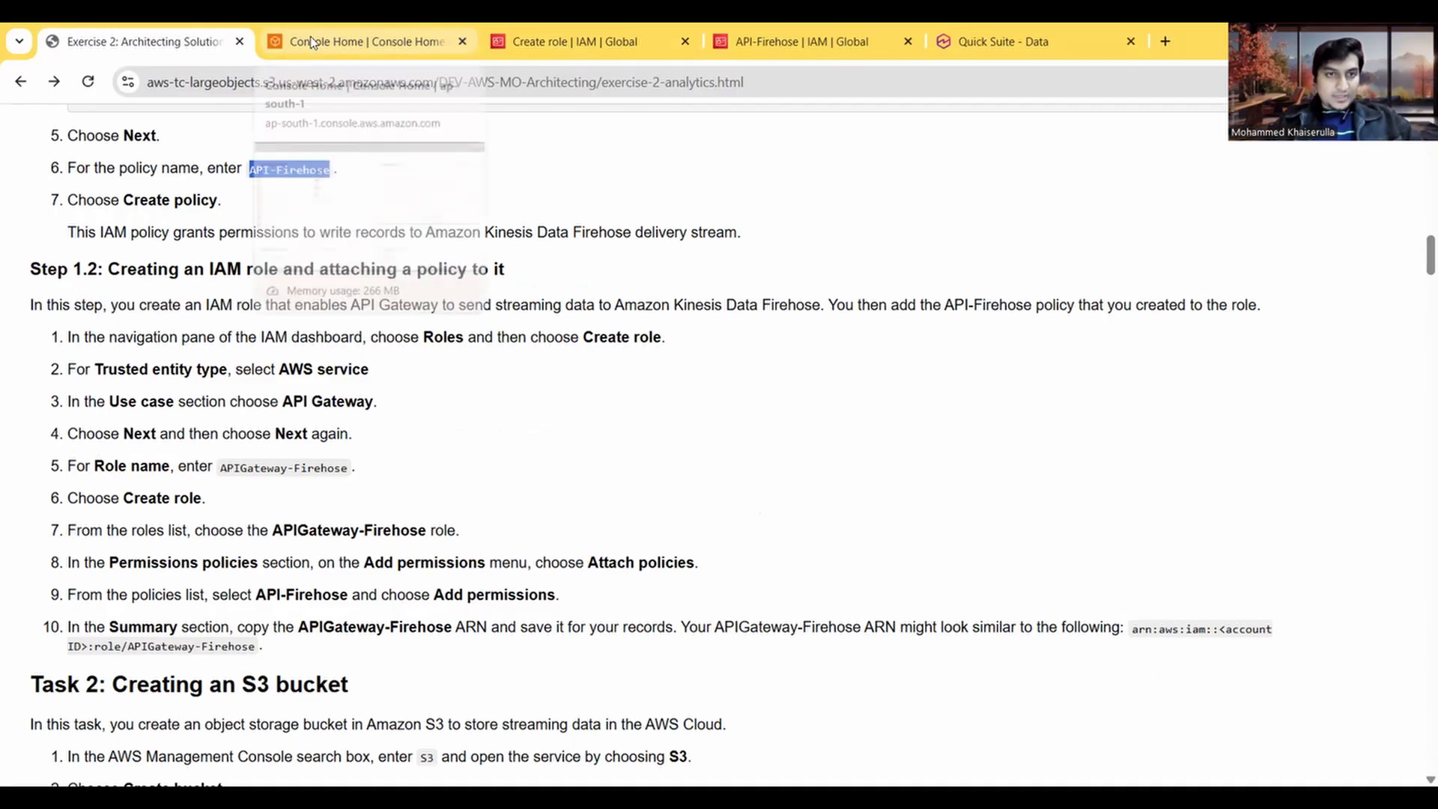
{"action": "left_click", "coordinate": [567, 34]}
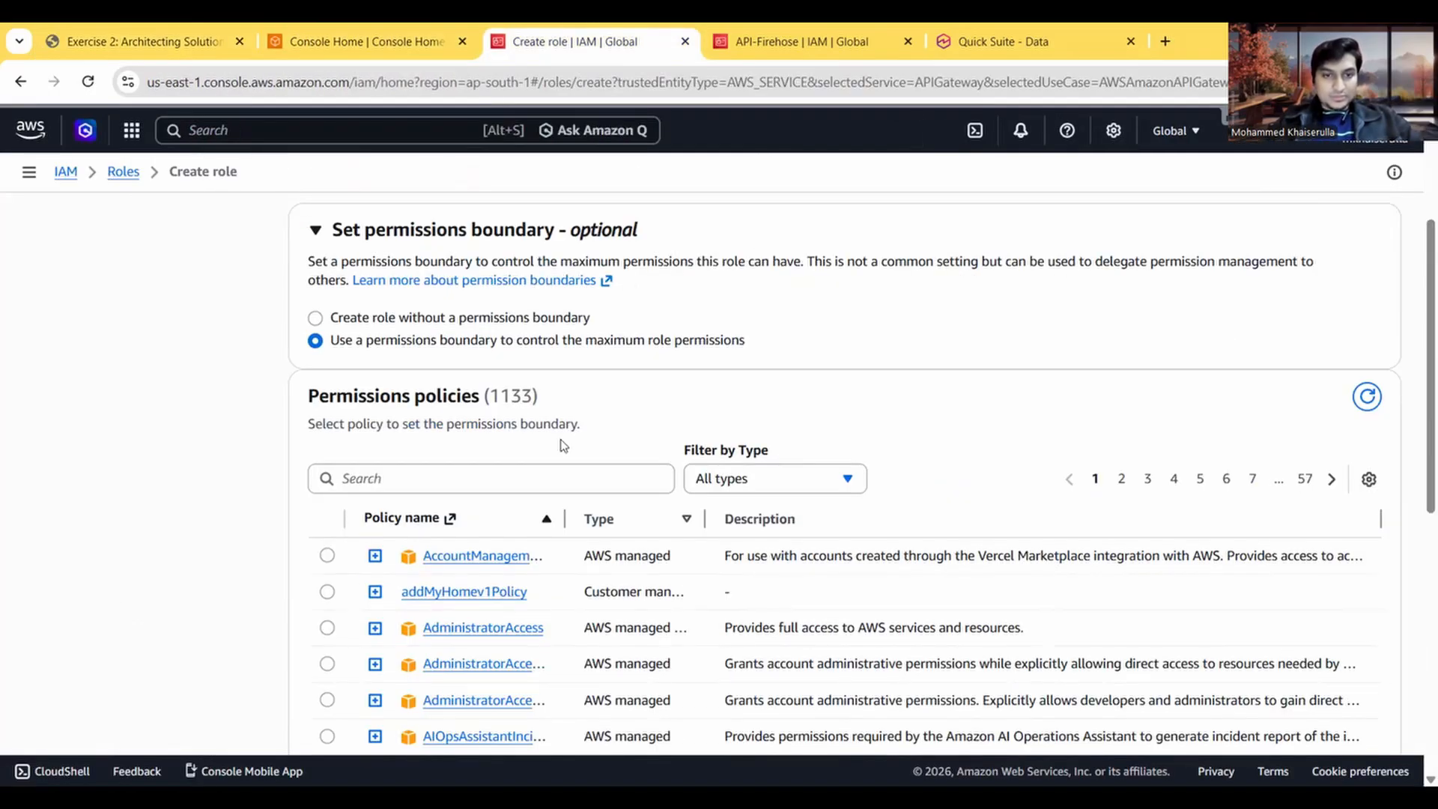
Step: Find the API-Firehose policy, select it as the permissions boundary and continue to the naming and review page
{"action": "left_click", "coordinate": [456, 475]}
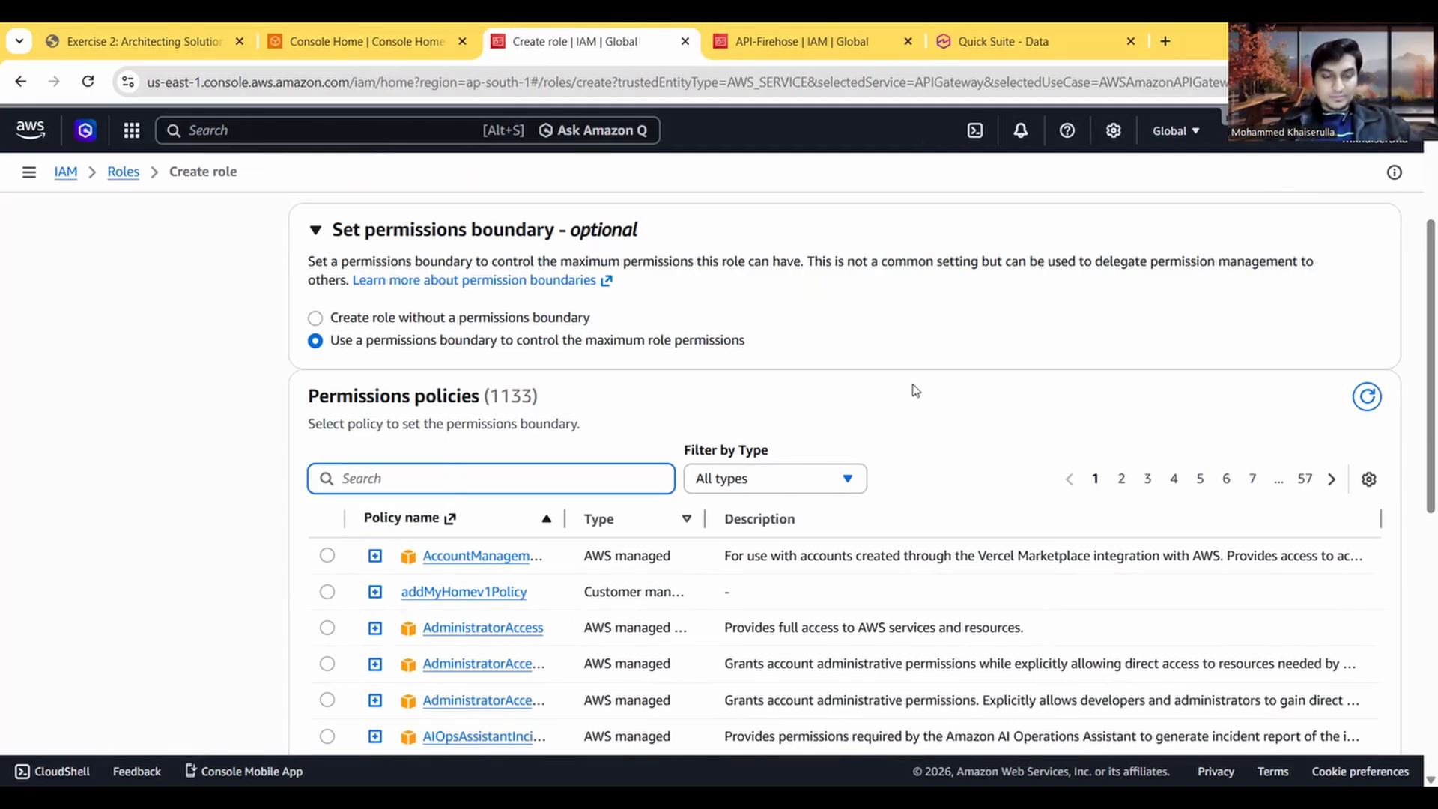
{"action": "type", "text": "API-Firehose"}
{"action": "scroll", "coordinate": [913, 385], "scroll_direction": "down", "scroll_amount": 2}
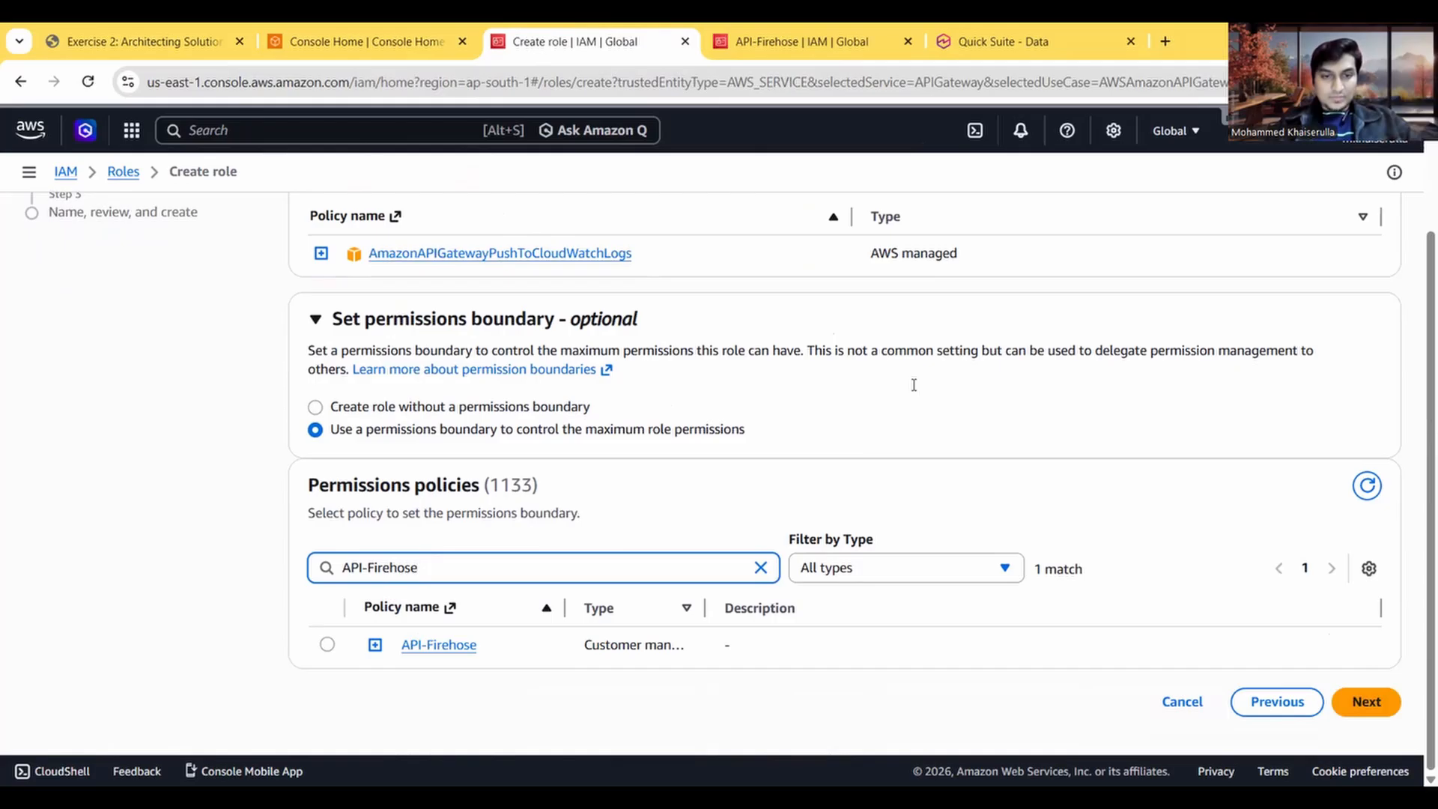
{"action": "left_click", "coordinate": [328, 645]}
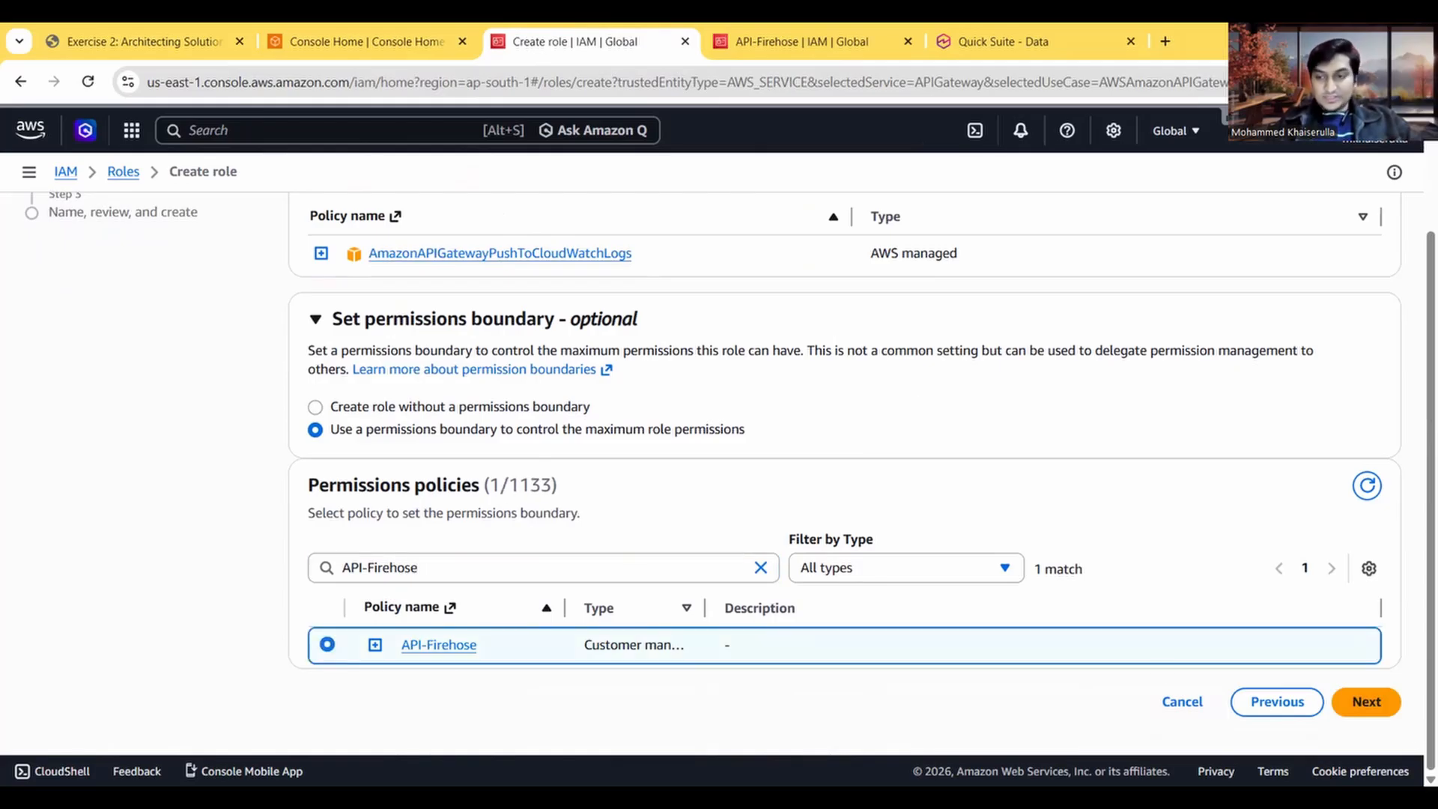
{"action": "left_click", "coordinate": [1366, 702]}
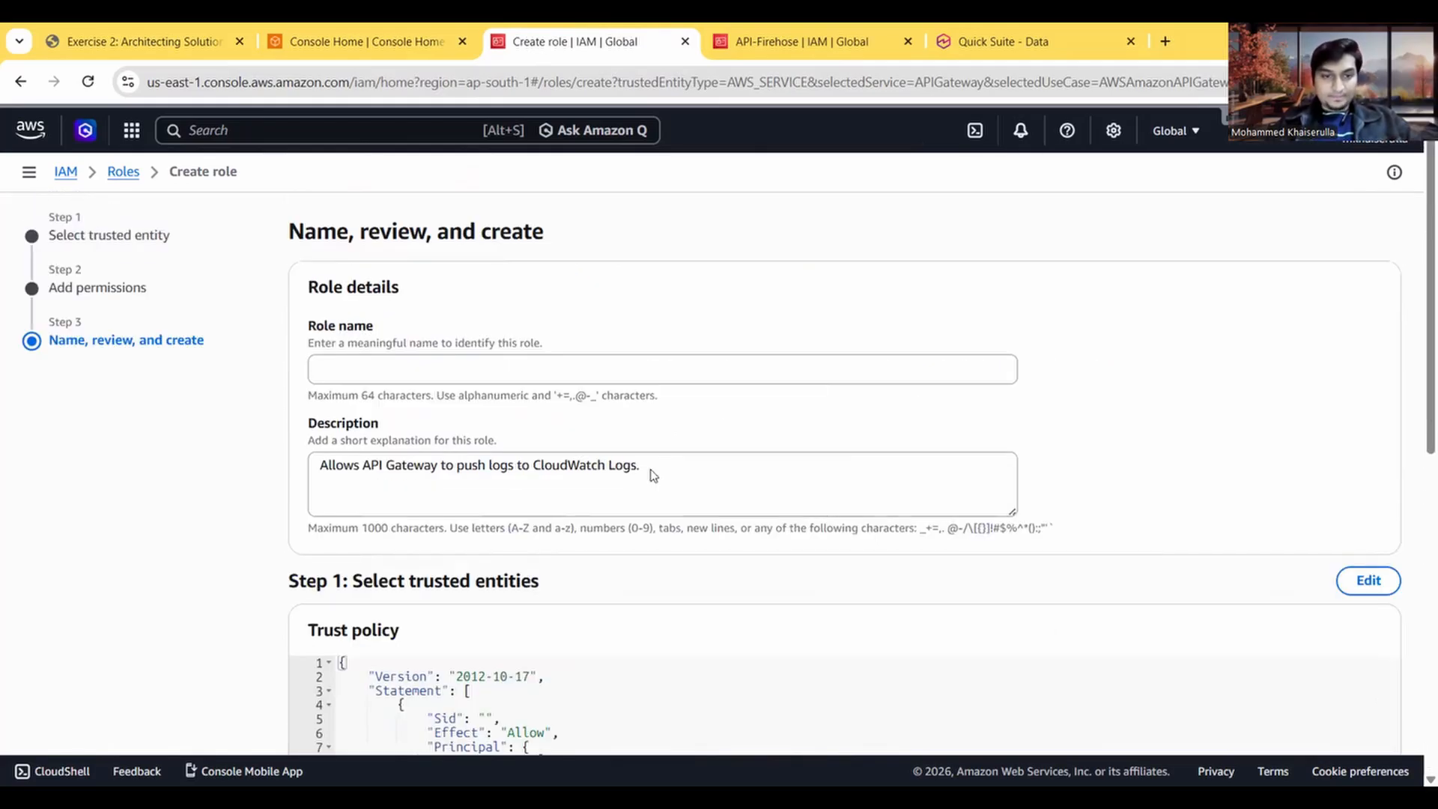
Step: Copy the role name APIGateway-Firehose from the exercise instructions for the new role's name field
{"action": "left_click", "coordinate": [419, 372]}
{"action": "left_click", "coordinate": [142, 41]}
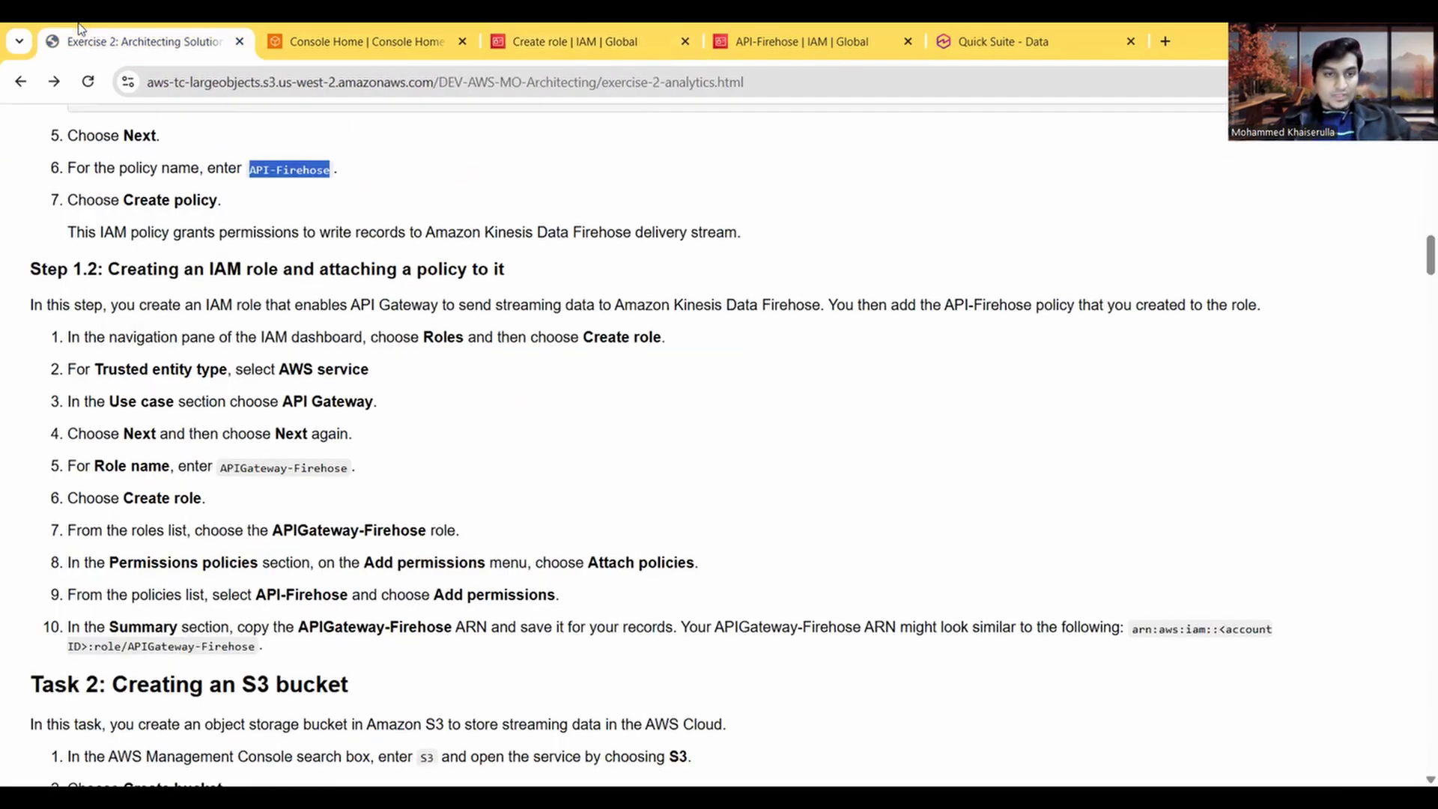
{"action": "left_click_drag", "start_coordinate": [352, 473], "coordinate": [227, 467]}
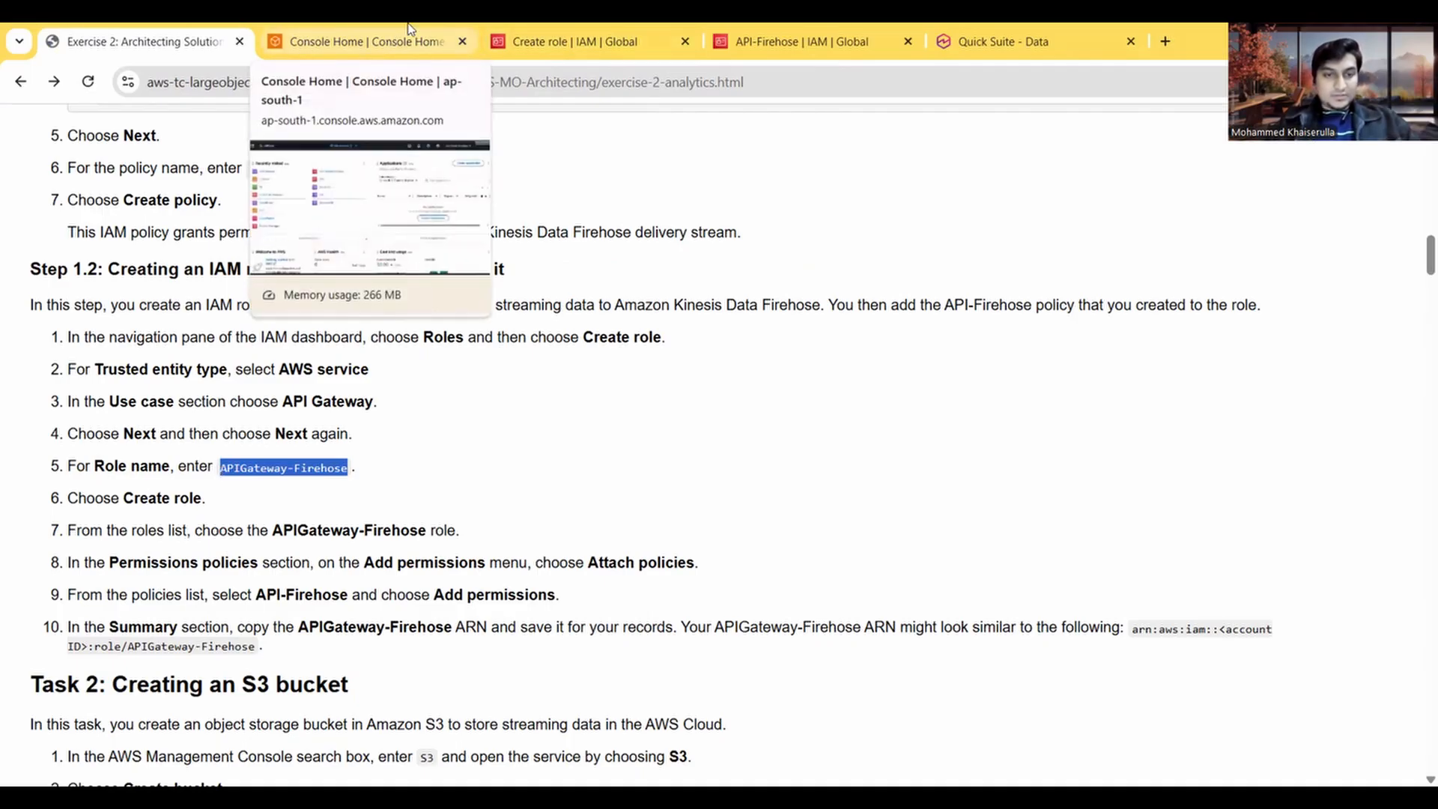
Step: Name the new role APIGateway-Firehose and review its trust policy and permissions summary
{"action": "left_click", "coordinate": [387, 37]}
{"action": "left_click", "coordinate": [509, 34]}
{"action": "type", "text": "APIGateway-Firehose"}
{"action": "left_click", "coordinate": [715, 322]}
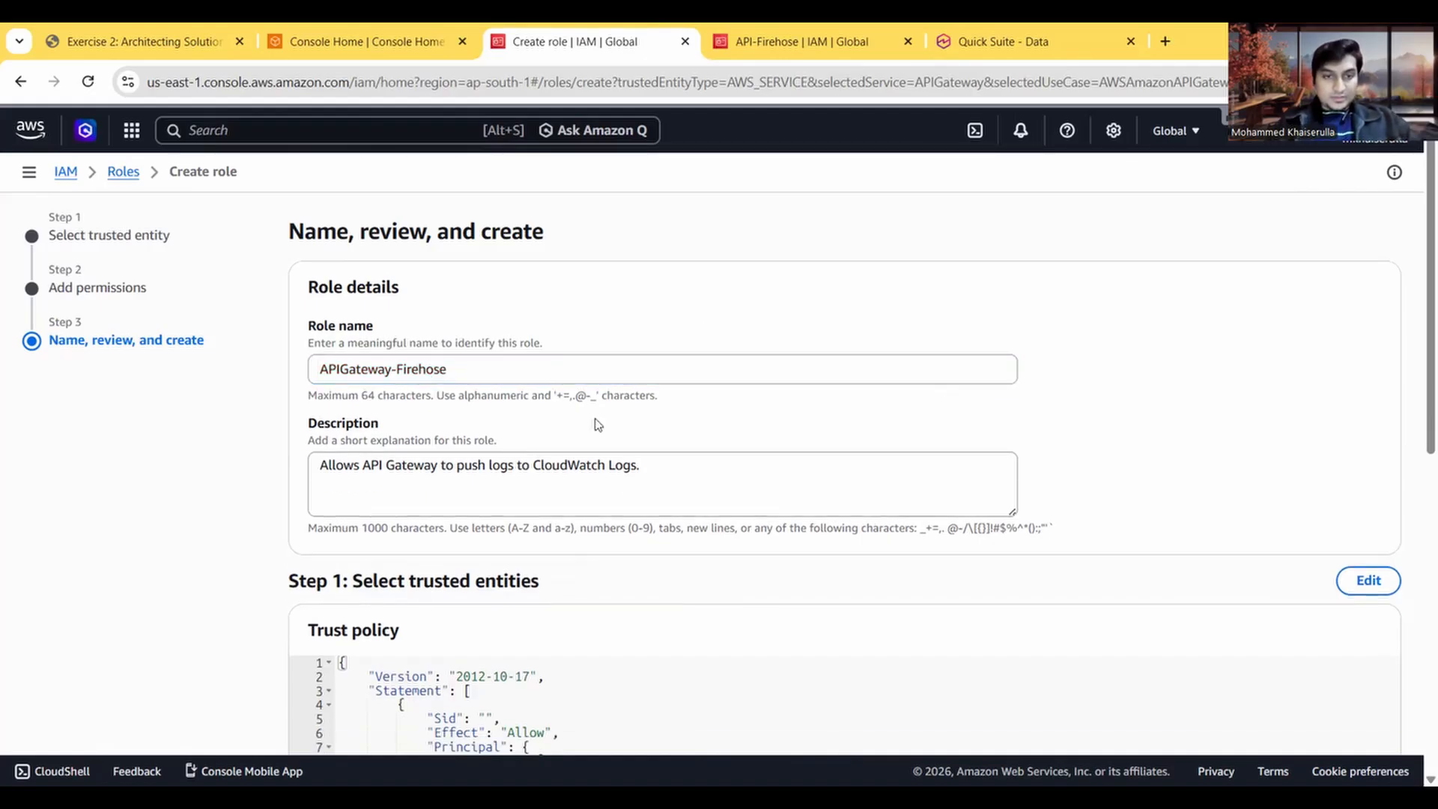
{"action": "scroll", "coordinate": [597, 425], "scroll_direction": "down", "scroll_amount": 9}
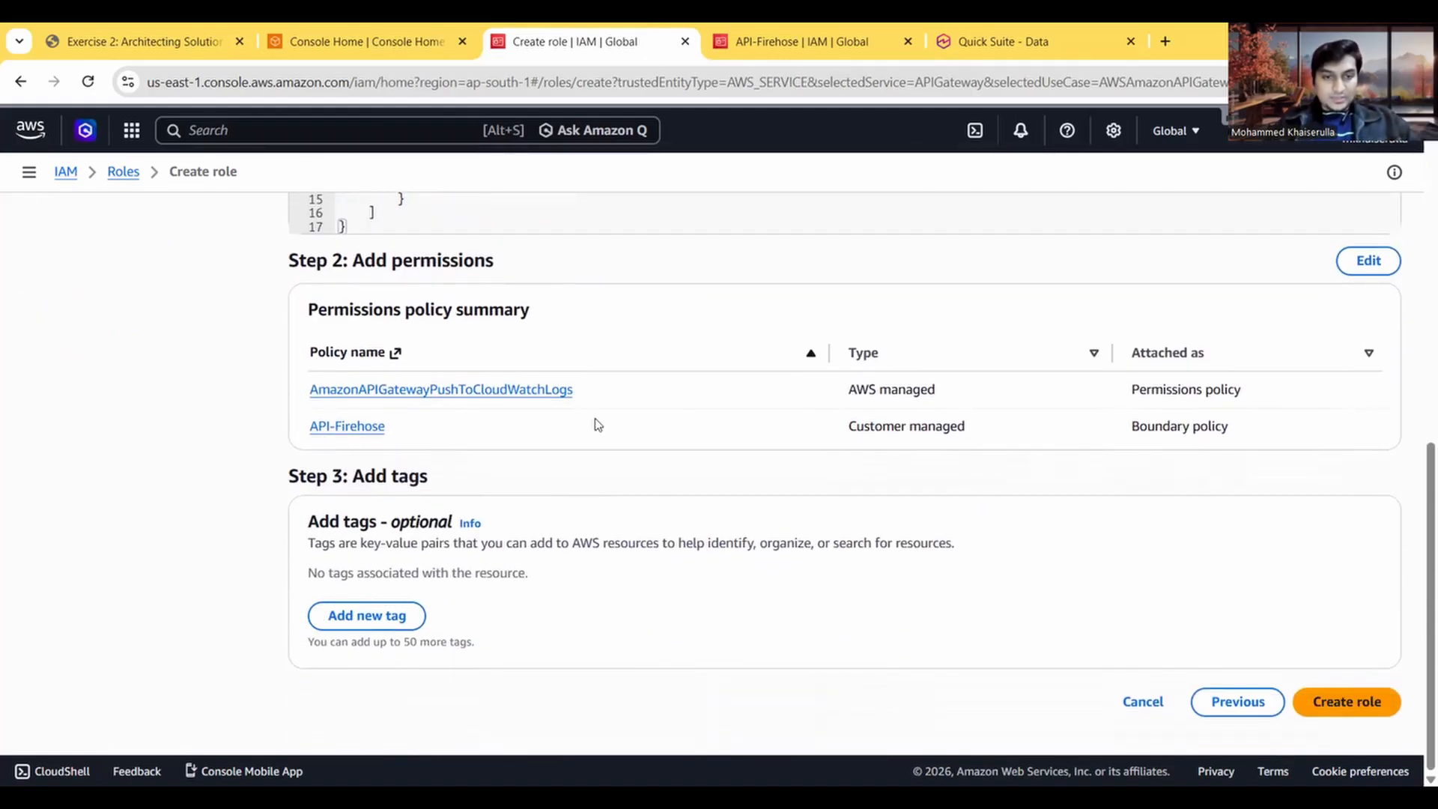
Step: Check the remaining Step 1.2 instructions in the exercise and create the APIGateway-Firehose role
{"action": "left_click", "coordinate": [180, 37]}
{"action": "scroll", "coordinate": [355, 449], "scroll_direction": "down", "scroll_amount": 3}
{"action": "scroll", "coordinate": [355, 449], "scroll_direction": "down", "scroll_amount": 2}
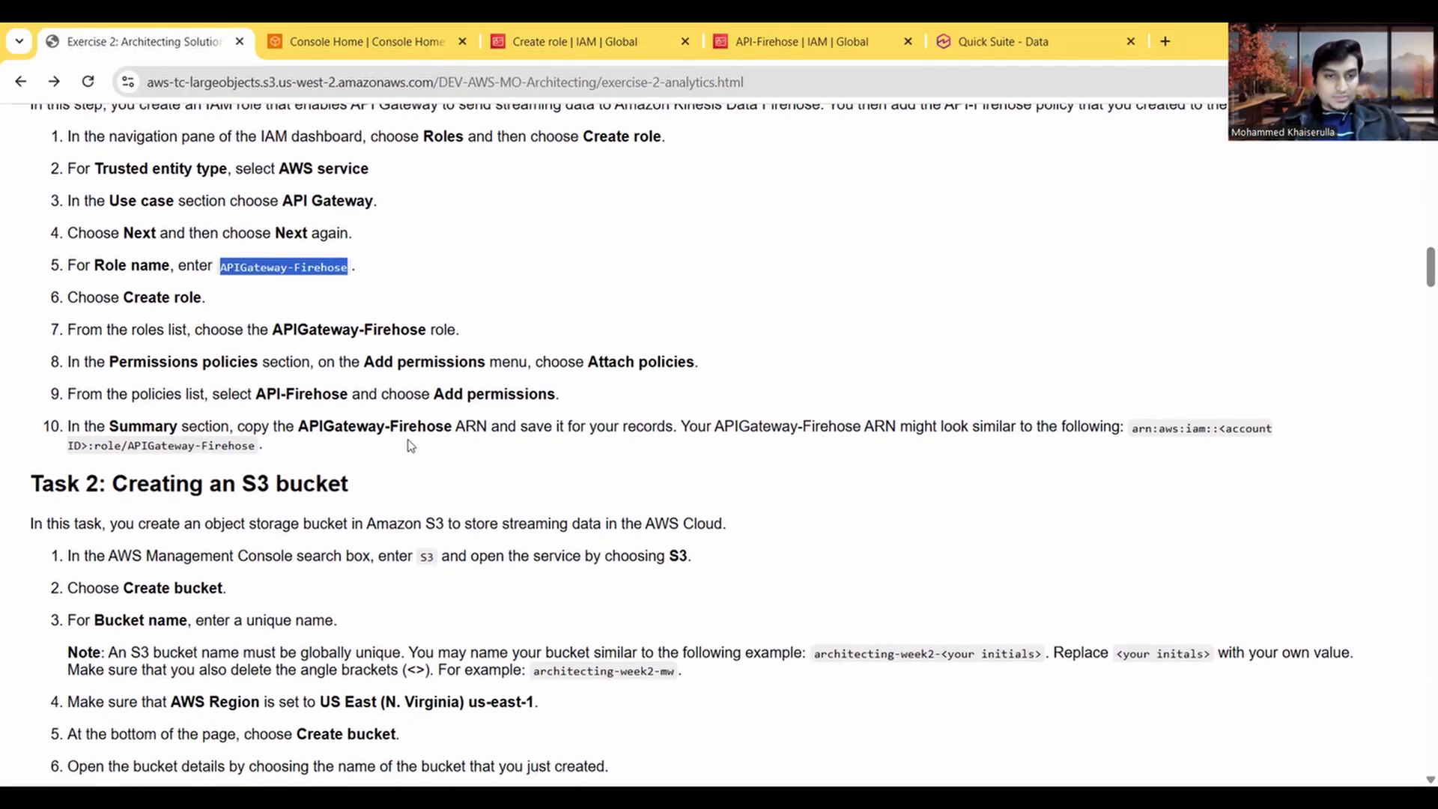
{"action": "scroll", "coordinate": [411, 446], "scroll_direction": "down", "scroll_amount": 1}
{"action": "left_click", "coordinate": [569, 41]}
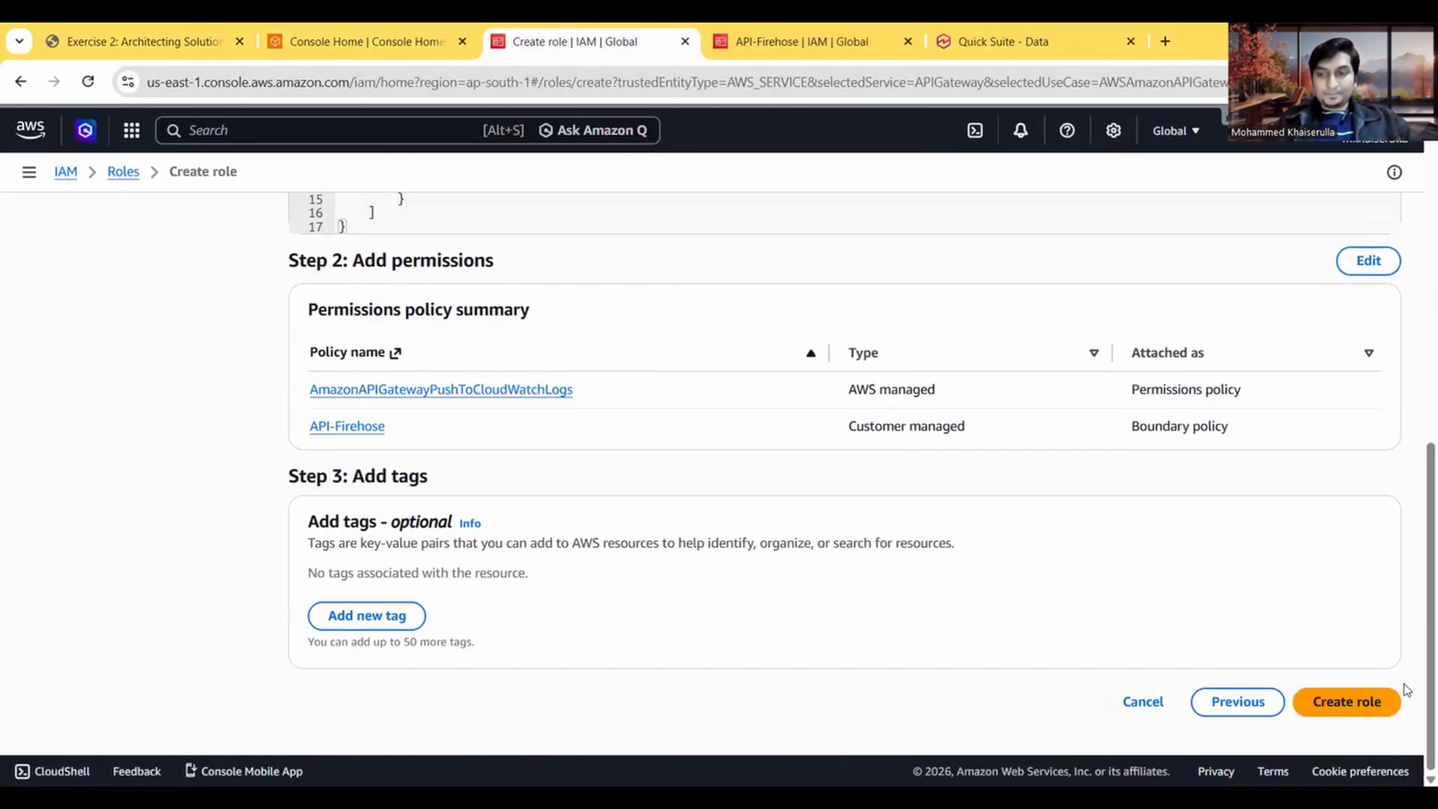
{"action": "left_click", "coordinate": [1359, 700]}
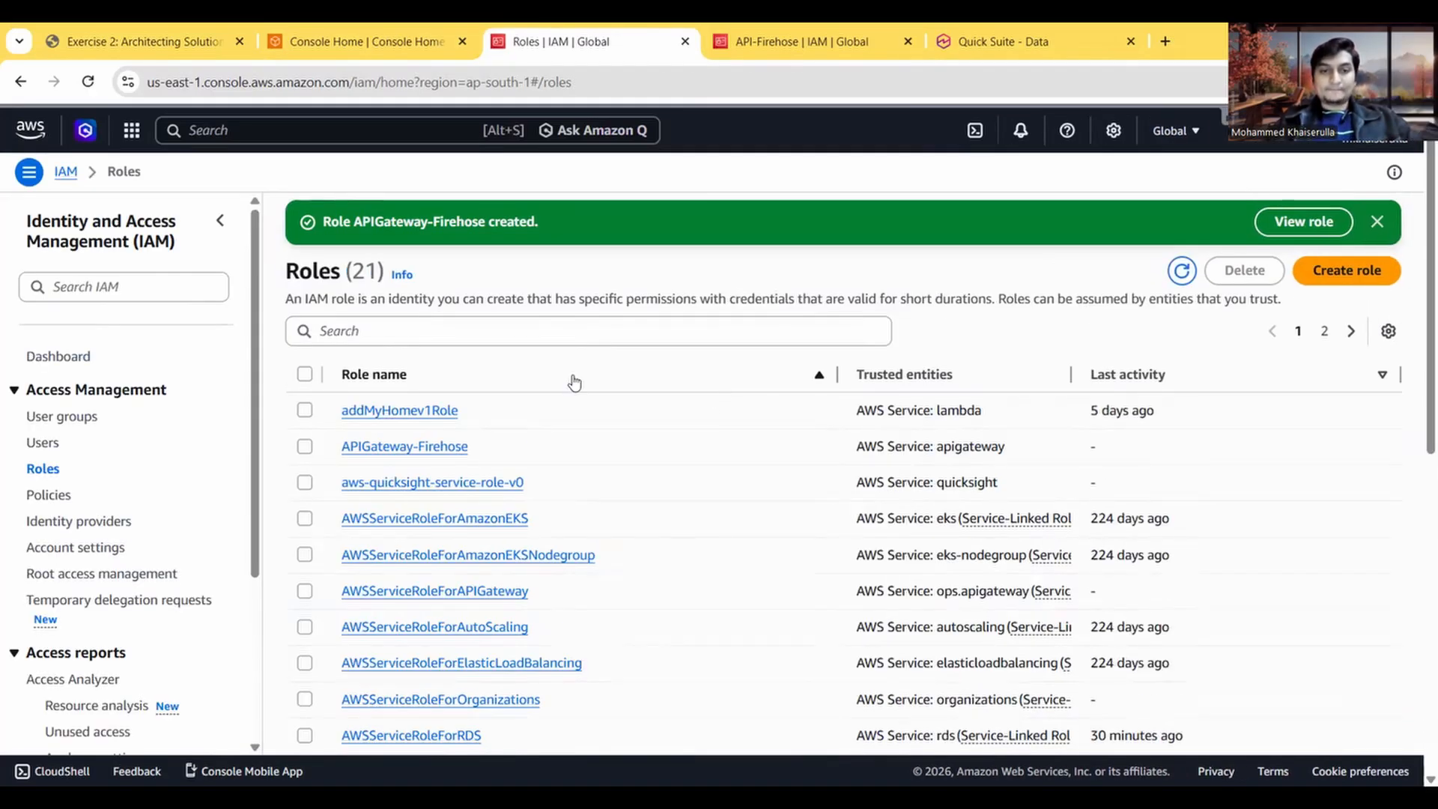
Step: Open the APIGateway-Firehose role from the roles list and review its summary and permissions policies
{"action": "left_click", "coordinate": [425, 334]}
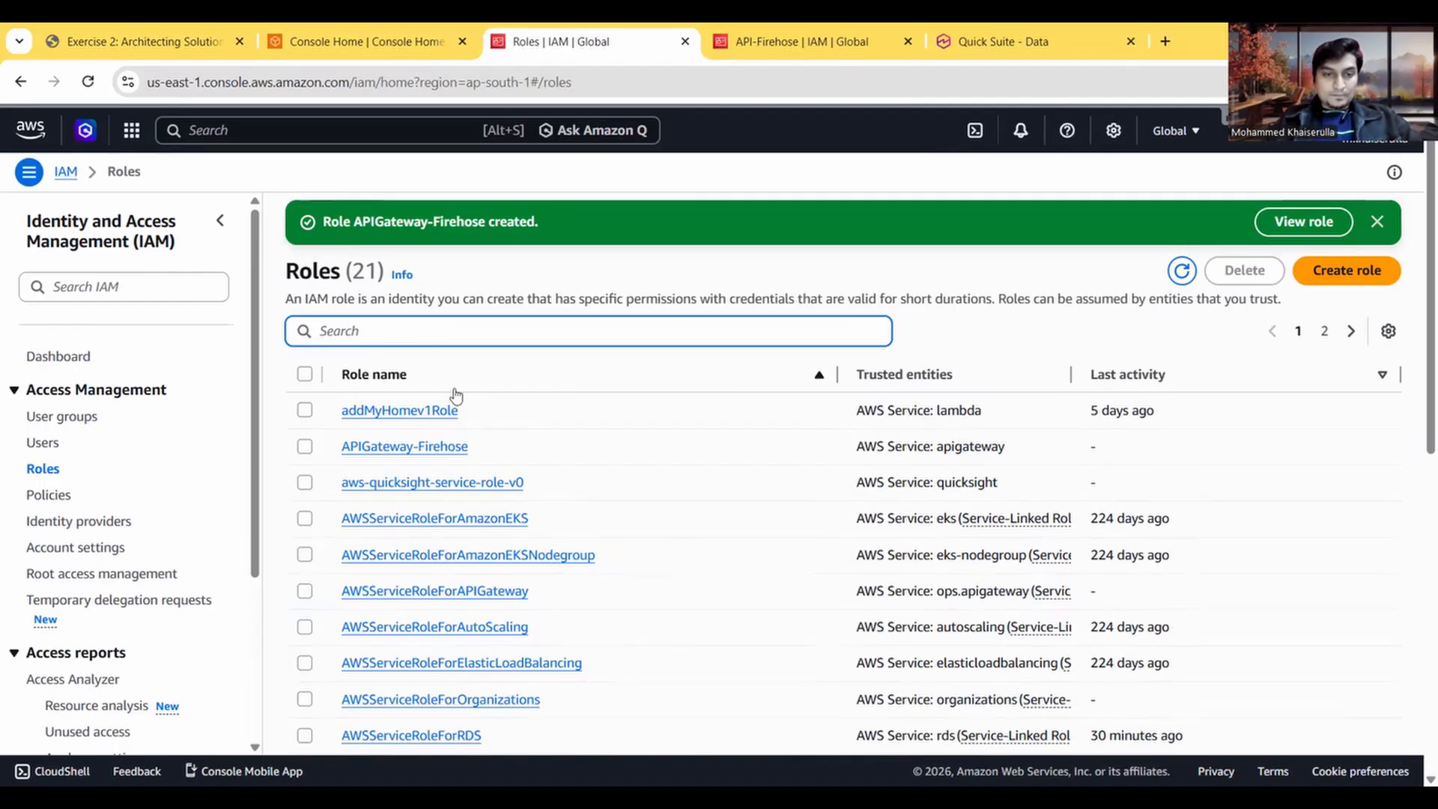
{"action": "left_click", "coordinate": [437, 452]}
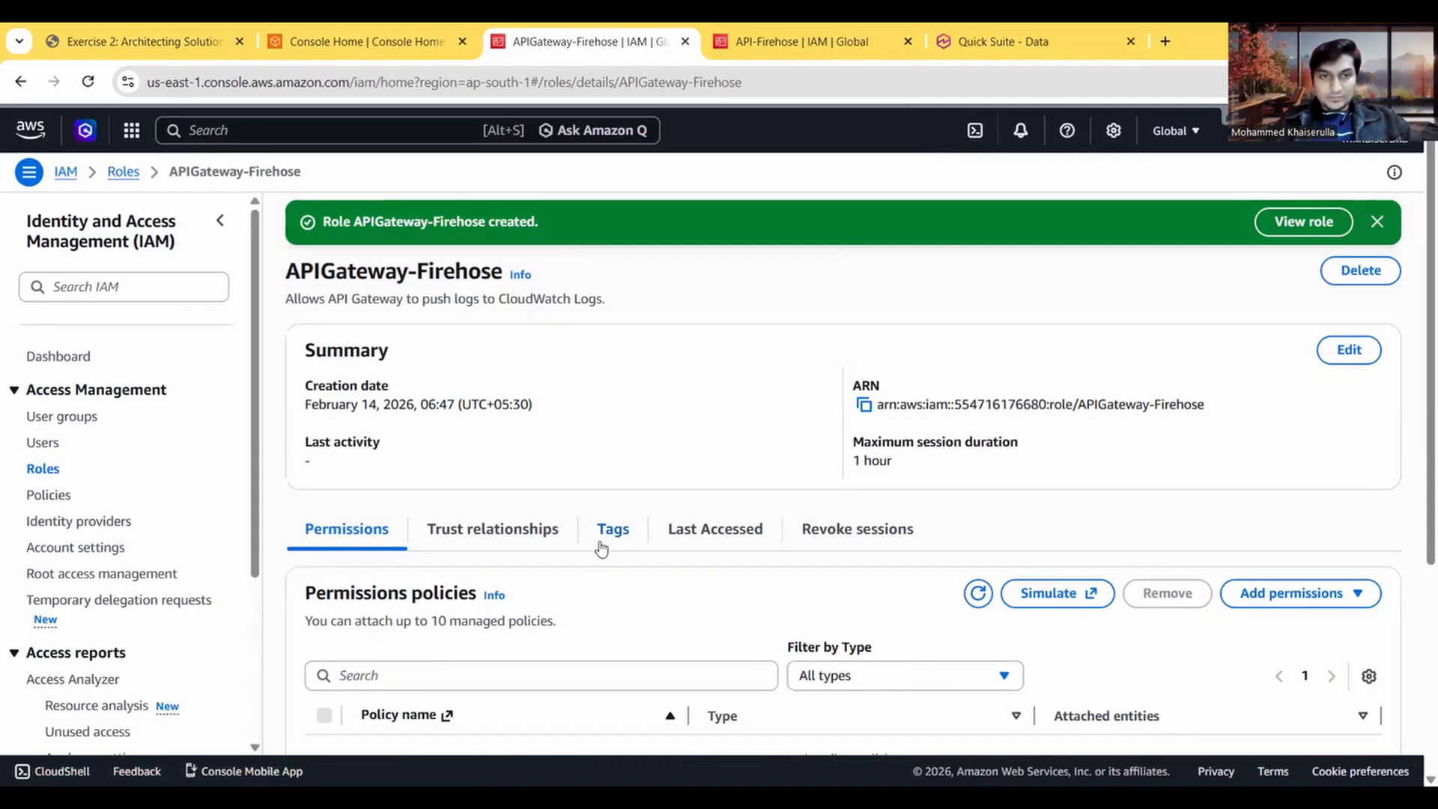
{"action": "scroll", "coordinate": [678, 483], "scroll_direction": "down", "scroll_amount": 1}
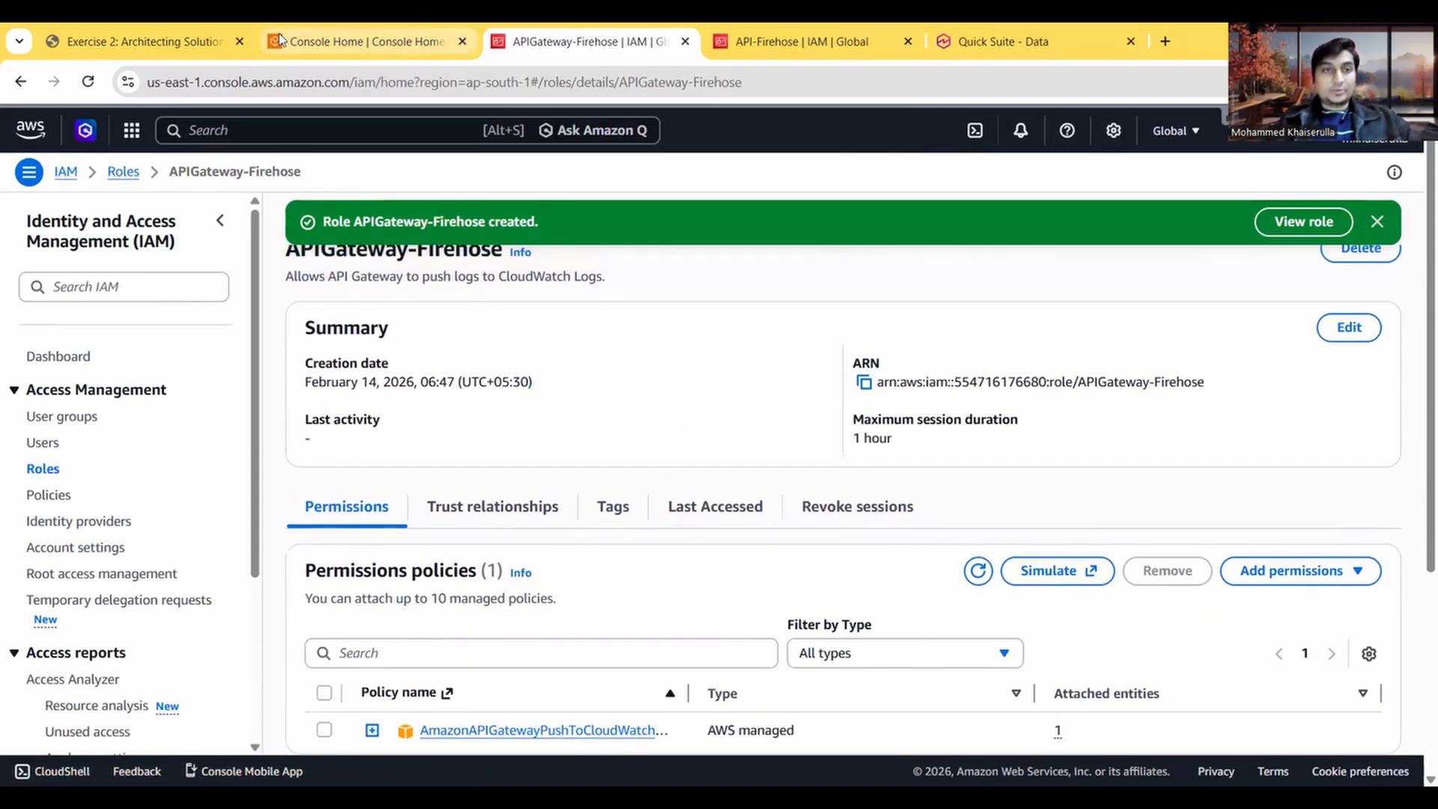
Step: Check Task 2 in the exercise instructions, search the AWS console for S3 and open the S3 service
{"action": "left_click", "coordinate": [167, 39]}
{"action": "scroll", "coordinate": [335, 303], "scroll_direction": "down", "scroll_amount": 3}
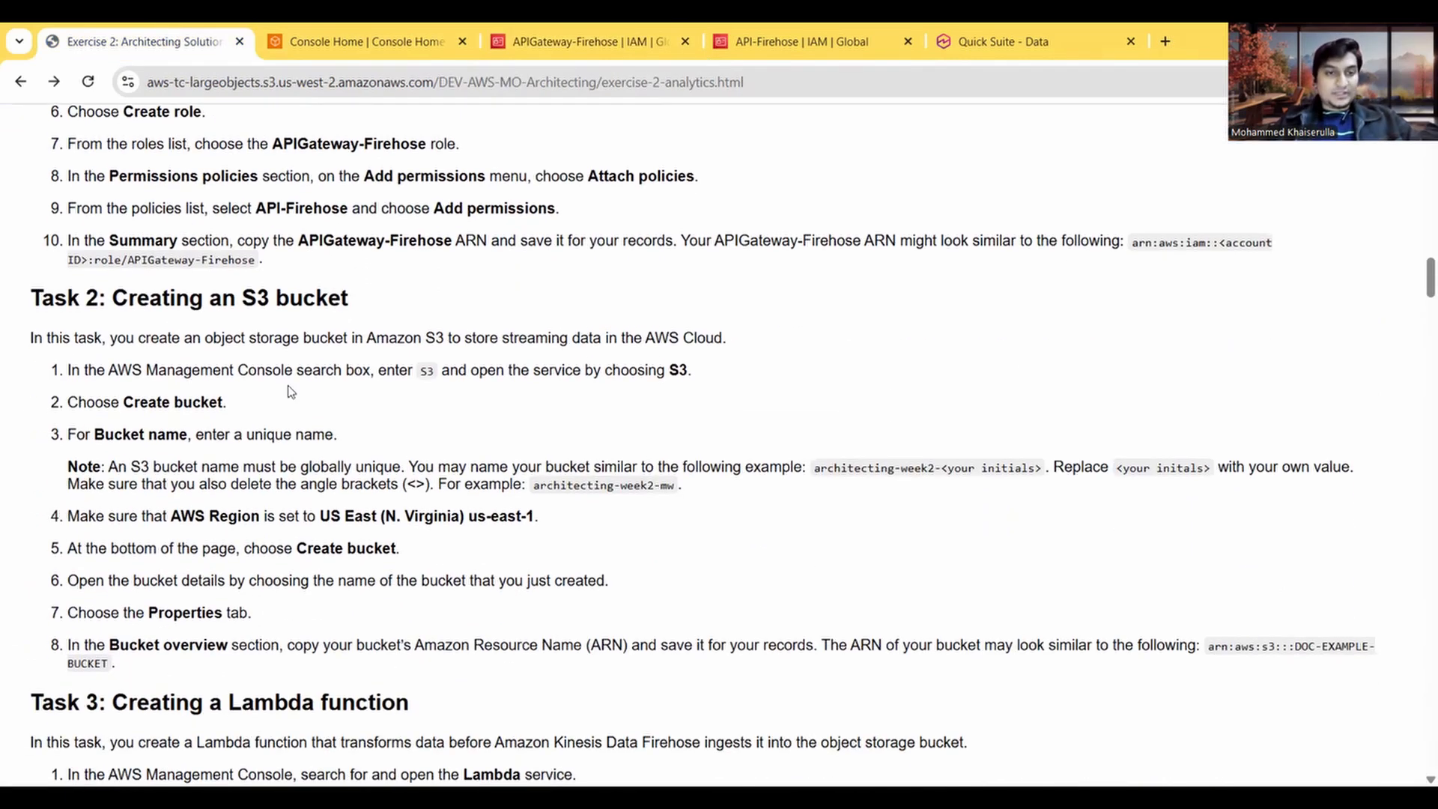
{"action": "left_click", "coordinate": [361, 41]}
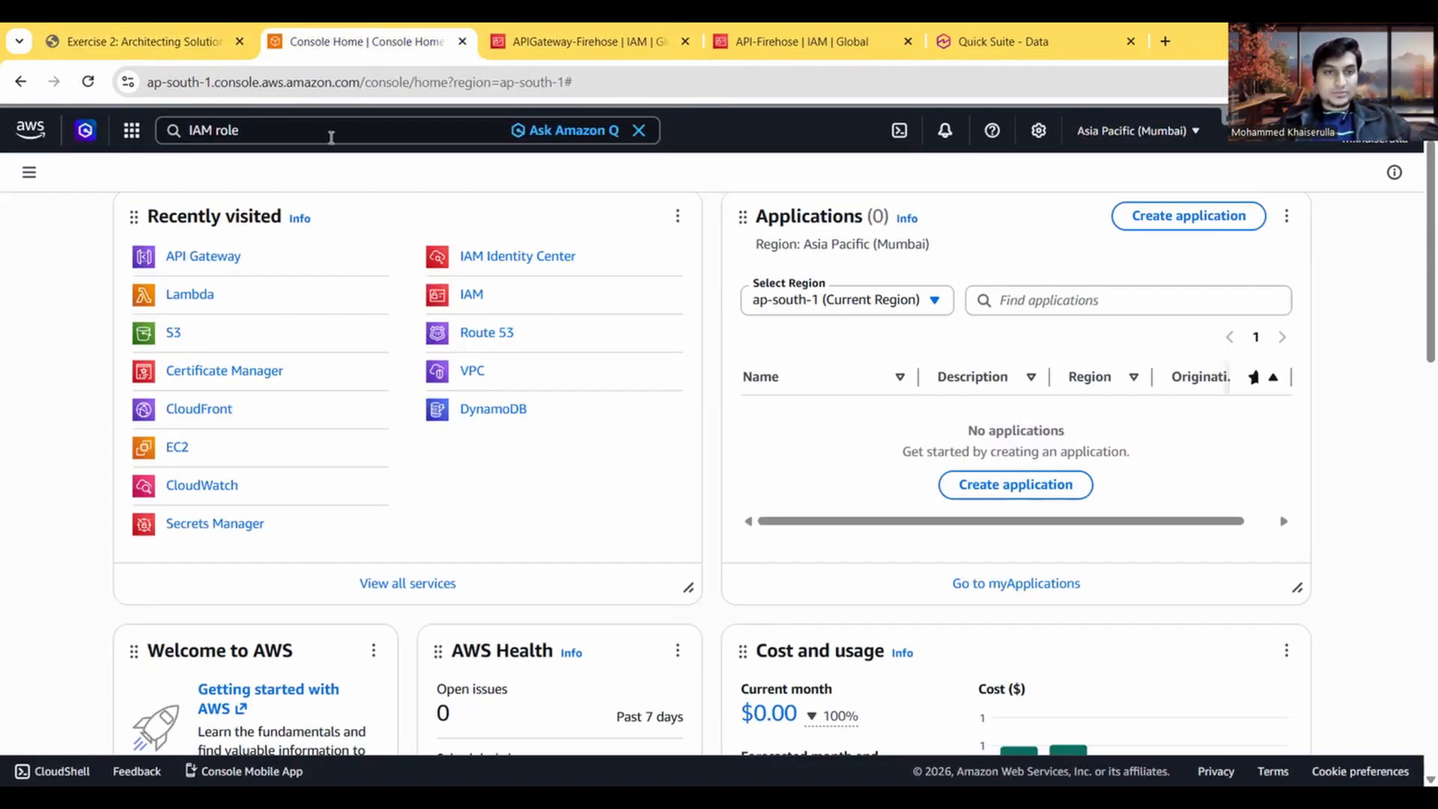
{"action": "left_click", "coordinate": [330, 134]}
{"action": "type", "text": "S#"}
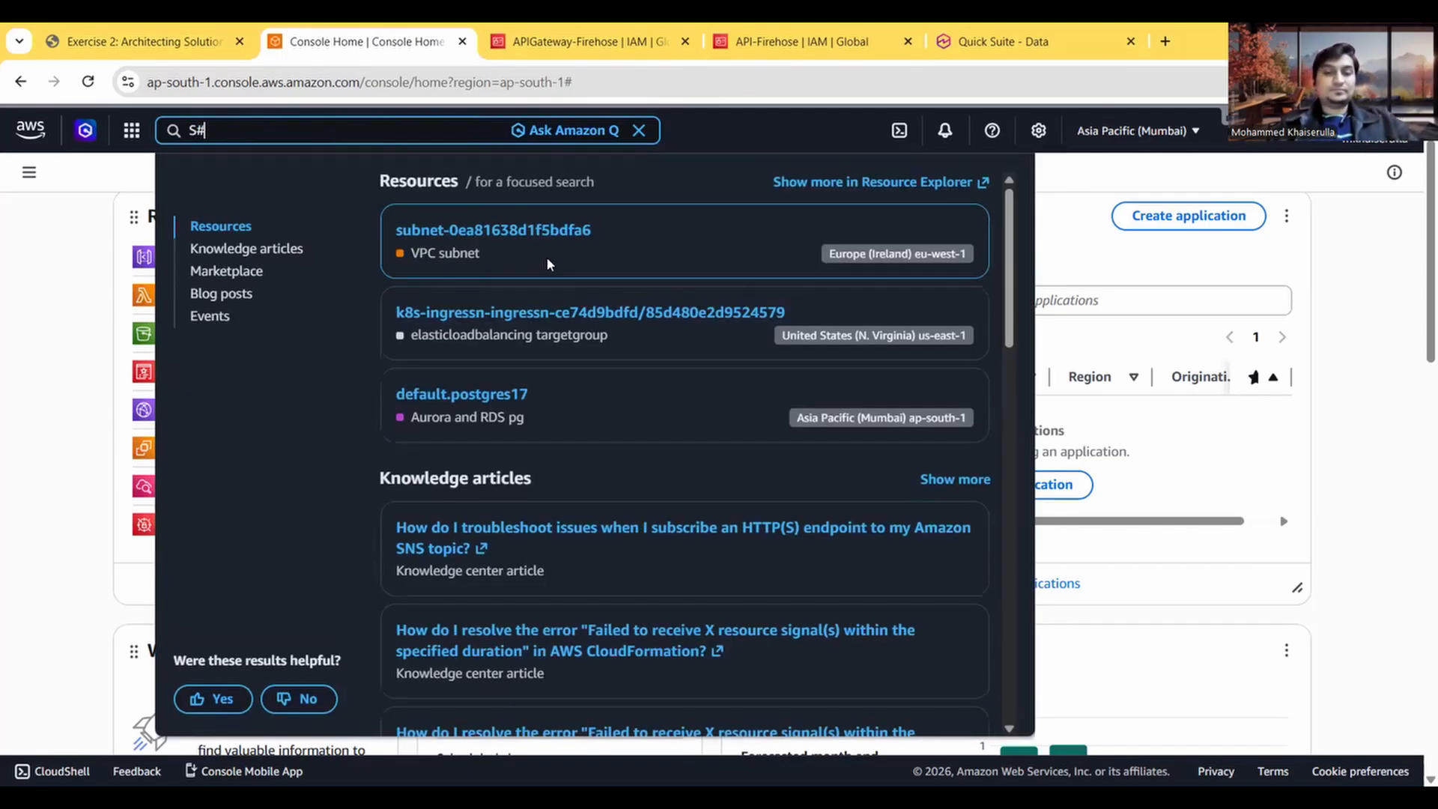
{"action": "key", "text": "BackSpace"}
{"action": "type", "text": "2"}
{"action": "key", "text": "BackSpace"}
{"action": "type", "text": "3"}
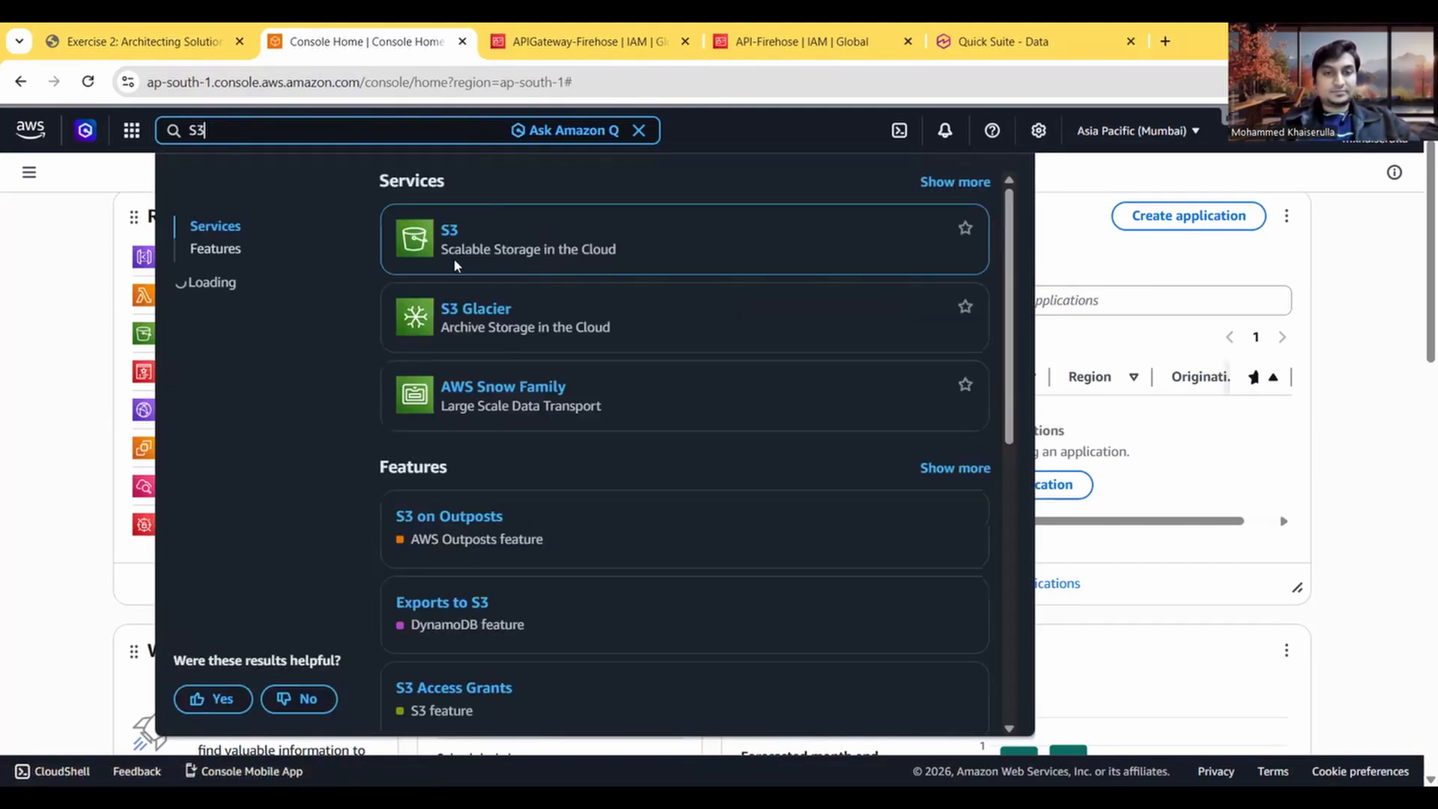
{"action": "left_click", "coordinate": [427, 307]}
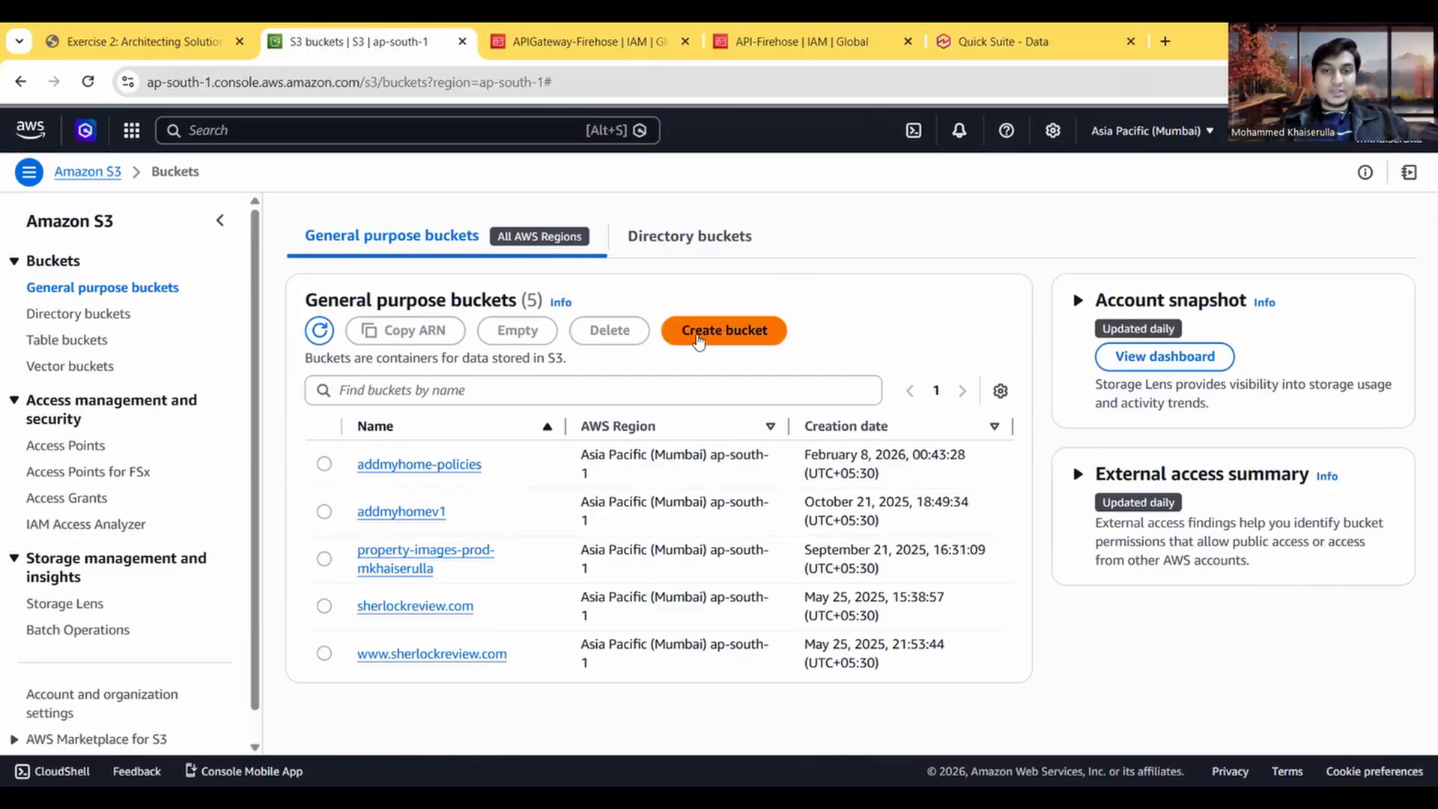
Step: Start creating a new S3 bucket and check the bucket naming guidance in the exercise instructions
{"action": "left_click", "coordinate": [723, 332]}
{"action": "key", "text": "ctrl+shift+Tab"}
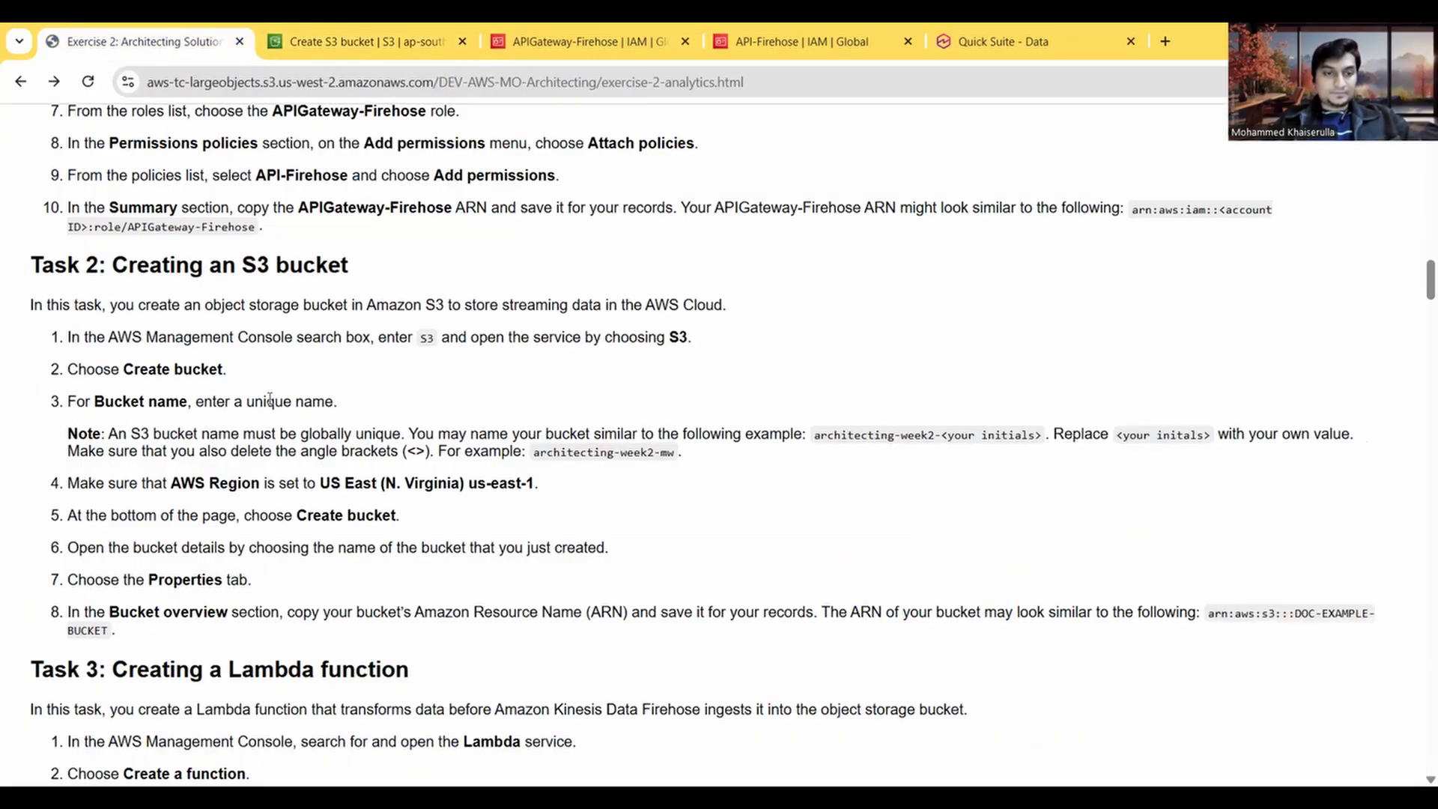
{"action": "scroll", "coordinate": [270, 399], "scroll_direction": "down", "scroll_amount": 1}
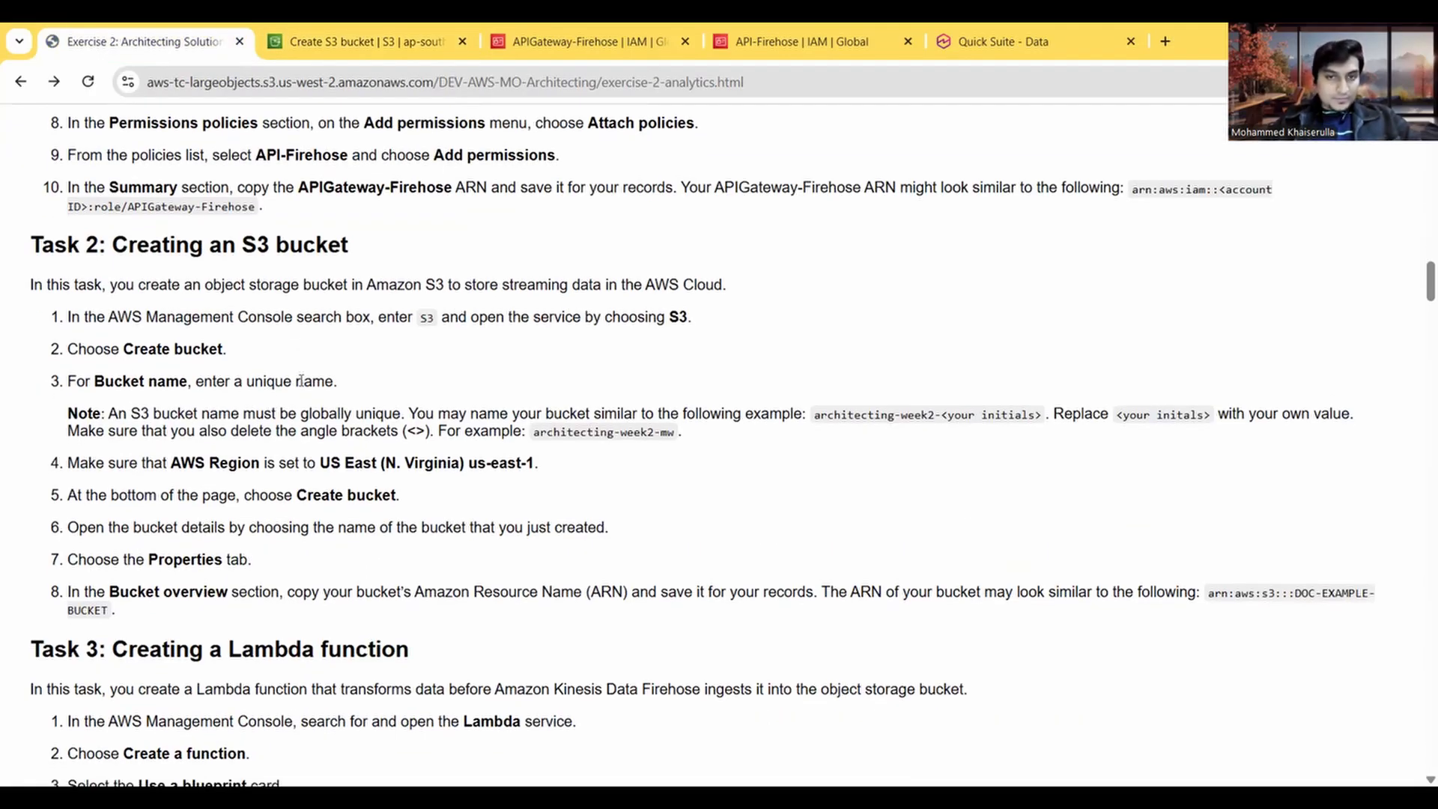
{"action": "left_click", "coordinate": [327, 32]}
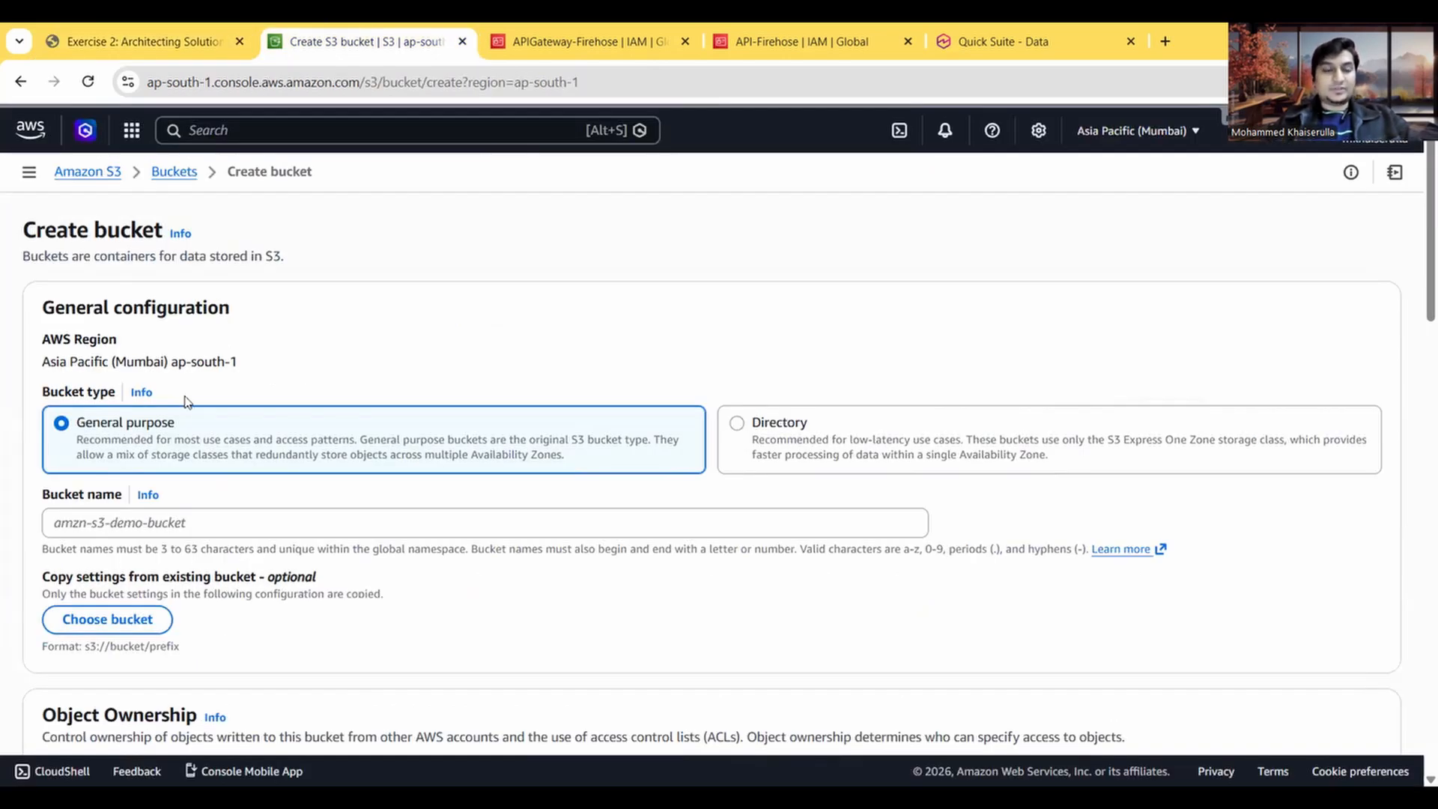
Step: Enter skillsmanifesto-dataanalytics as the name of the new general purpose bucket
{"action": "scroll", "coordinate": [187, 402], "scroll_direction": "down", "scroll_amount": 2}
{"action": "left_click", "coordinate": [160, 411]}
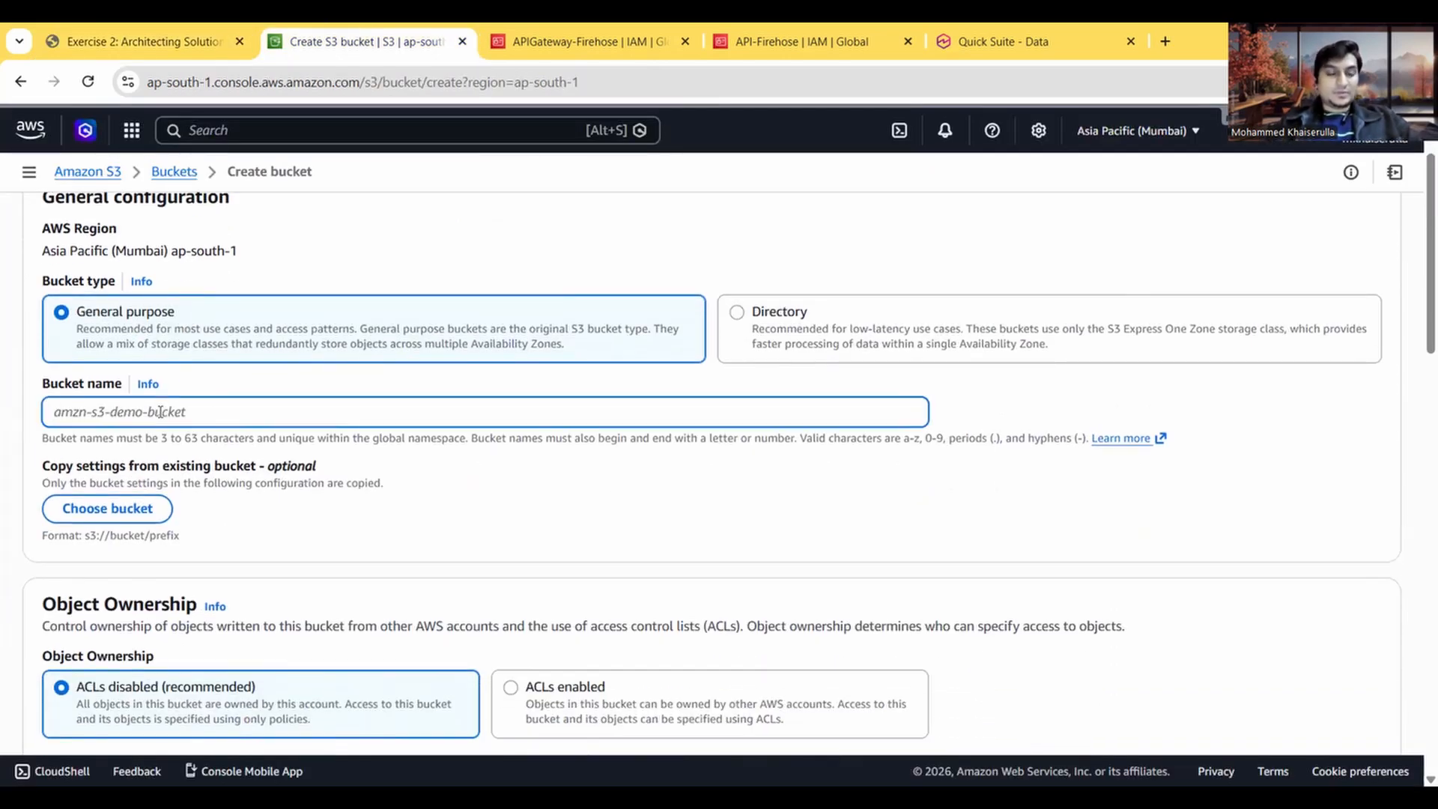
{"action": "type", "text": "sk"}
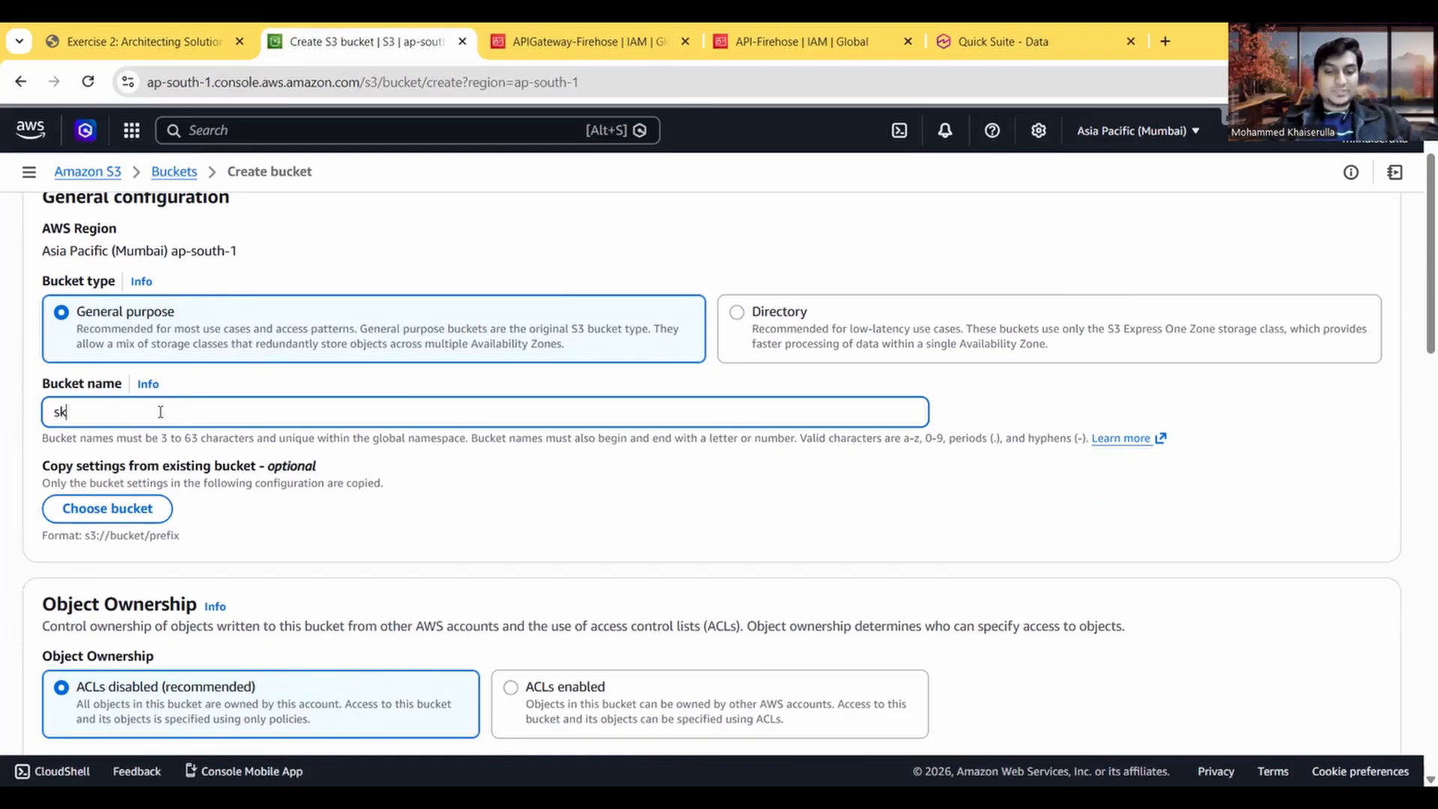
{"action": "type", "text": "illsmanifesto"}
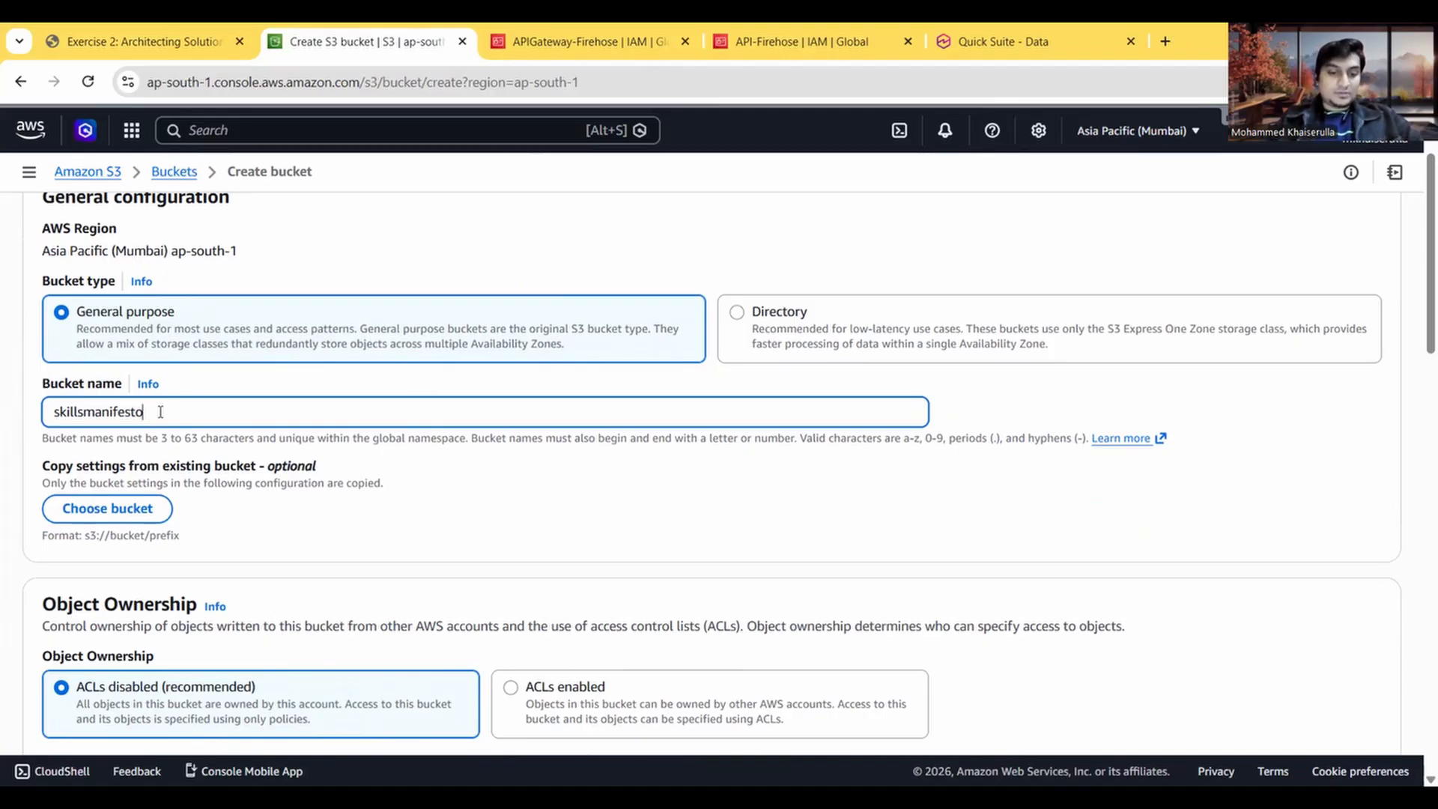
{"action": "type", "text": "-dataanalytics"}
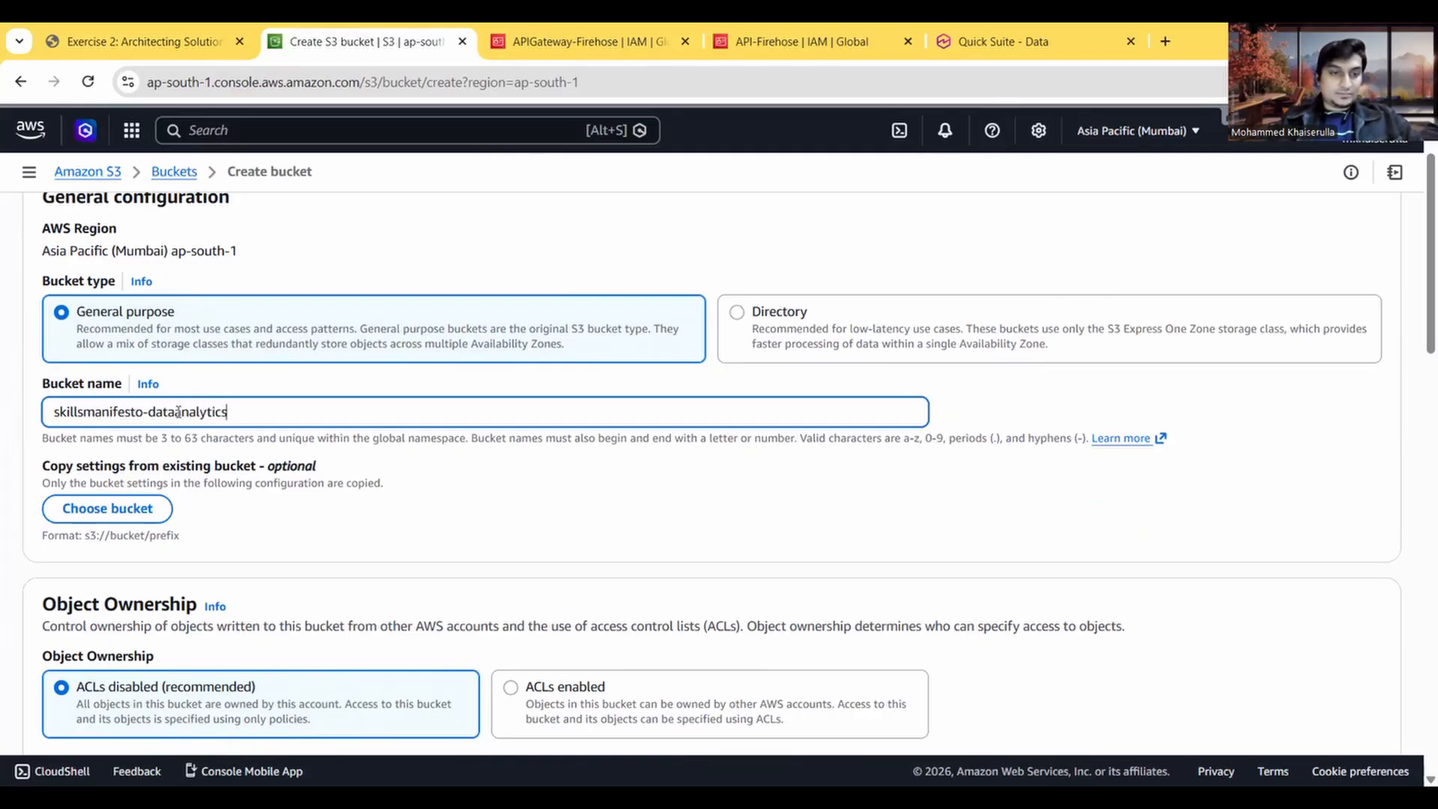
Step: Change the bucket name to skillsmanifesto_dat_analytics, separating its words with underscores
{"action": "key", "text": "Left"}
{"action": "key", "text": "Left"}
{"action": "key", "text": "Left"}
{"action": "key", "text": "Left"}
{"action": "key", "text": "Left"}
{"action": "key", "text": "Left"}
{"action": "key", "text": "Left"}
{"action": "key", "text": "Left"}
{"action": "key", "text": "Left"}
{"action": "key", "text": "BackSpace"}
{"action": "type", "text": "_"}
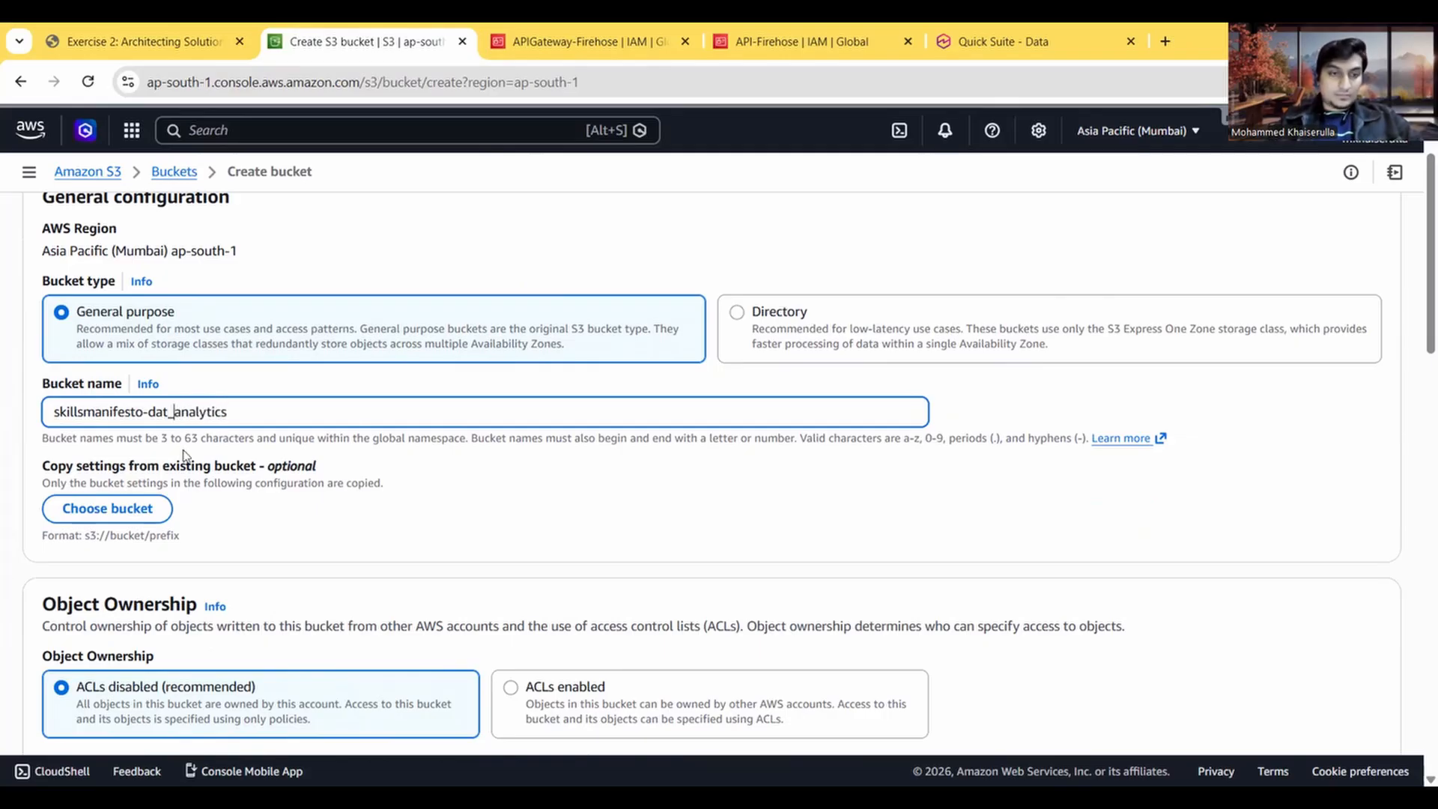
{"action": "left_click", "coordinate": [149, 412]}
{"action": "key", "text": "BackSpace"}
{"action": "type", "text": "_"}
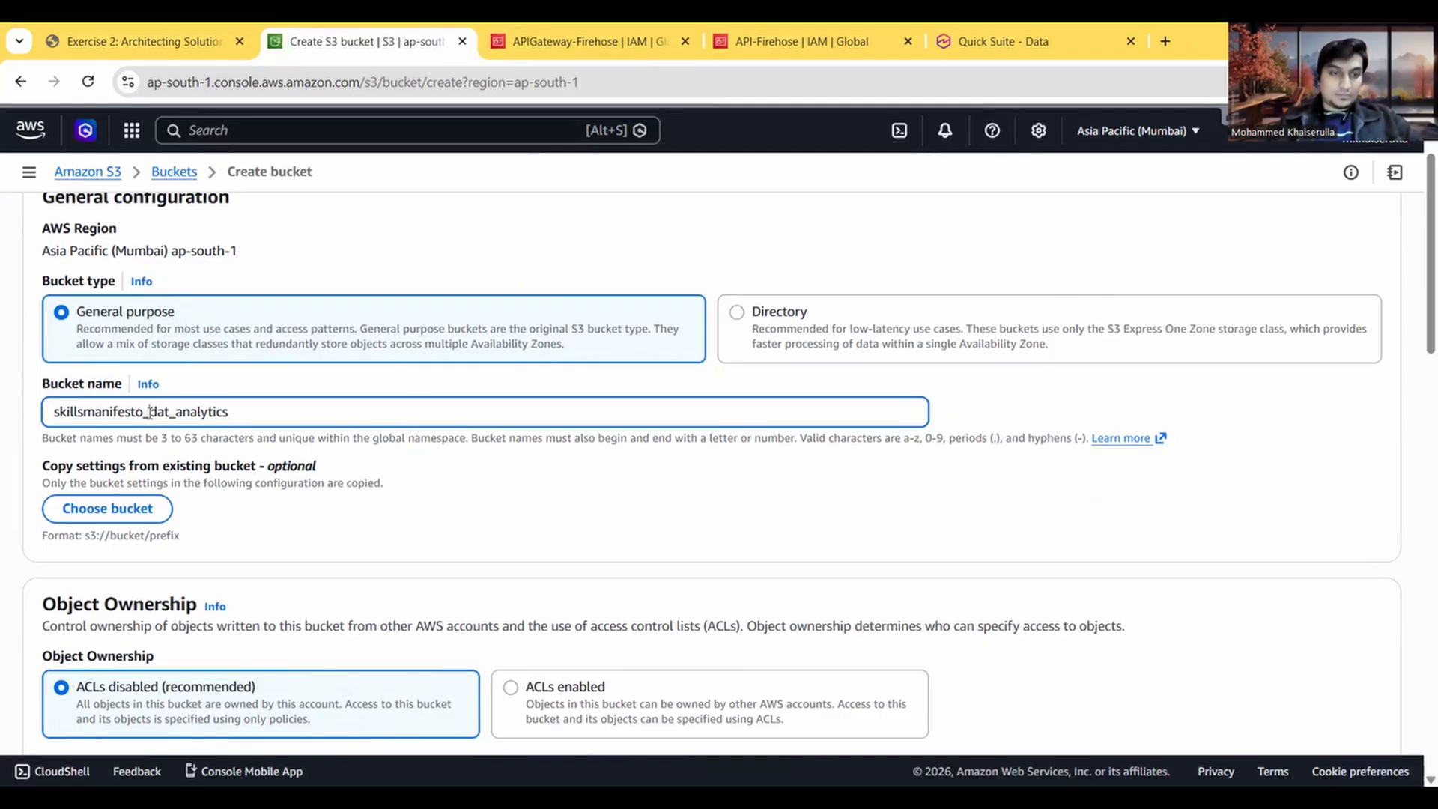
{"action": "left_click", "coordinate": [326, 527]}
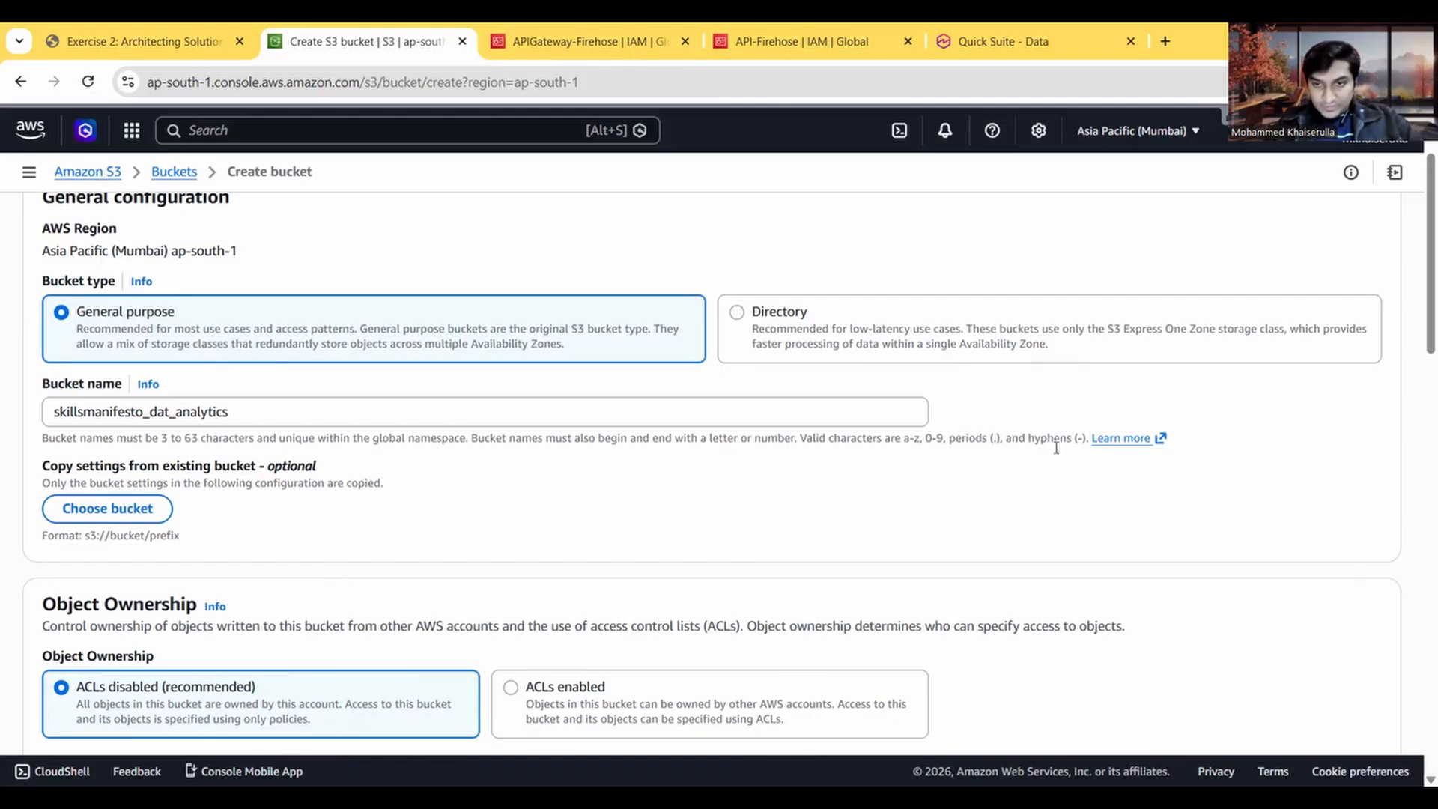
Step: Replace both underscores in the bucket name with hyphens so it reads skillsmanifesto-dat-analytics
{"action": "left_click", "coordinate": [178, 416]}
{"action": "key", "text": "BackSpace"}
{"action": "type", "text": "-"}
{"action": "left_click", "coordinate": [147, 413]}
{"action": "key", "text": "BackSpace"}
{"action": "type", "text": "-"}
Step: Review the default bucket settings and the remaining Task 2 instructions, then create the bucket with those defaults
{"action": "scroll", "coordinate": [305, 509], "scroll_direction": "down", "scroll_amount": 7}
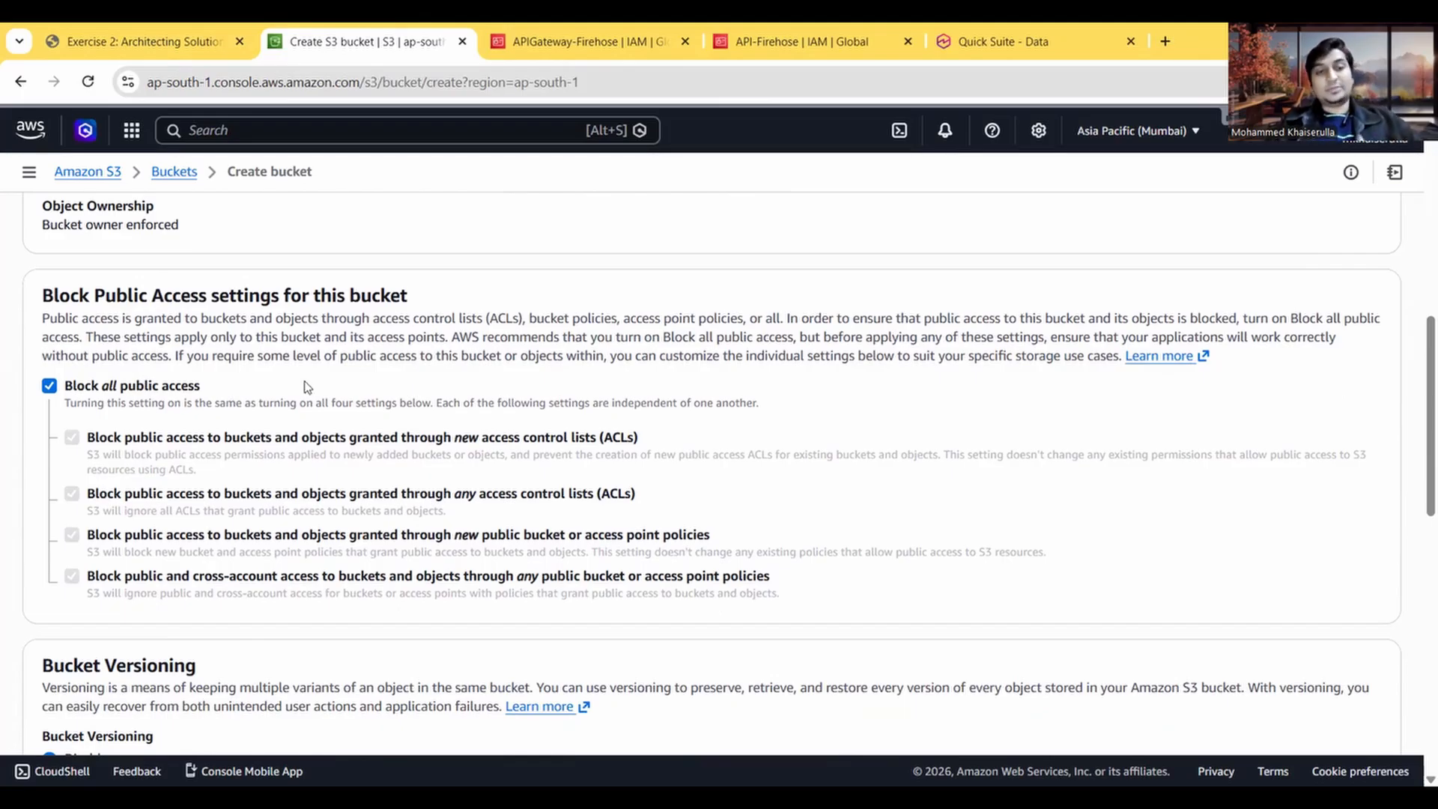
{"action": "scroll", "coordinate": [247, 404], "scroll_direction": "down", "scroll_amount": 3}
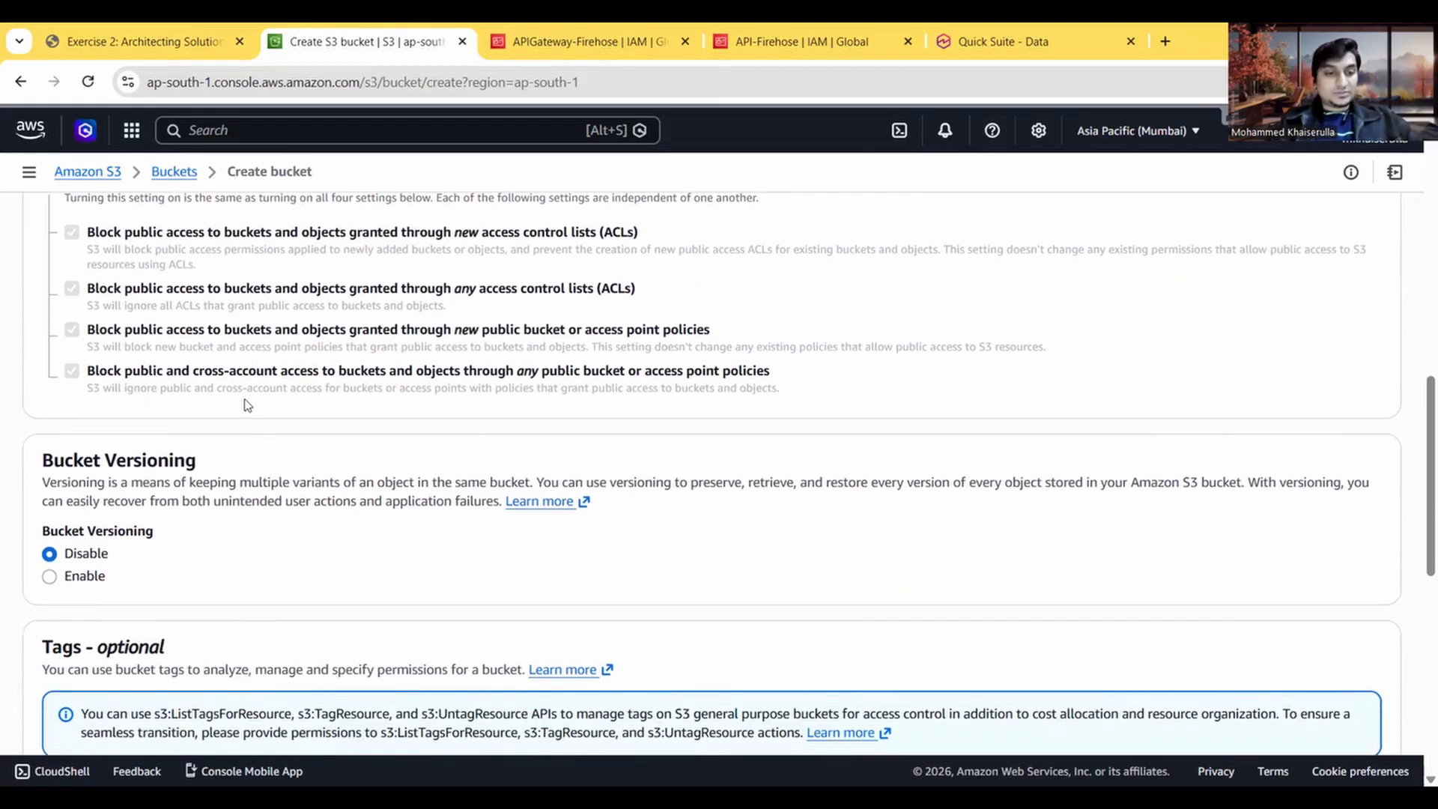
{"action": "scroll", "coordinate": [247, 405], "scroll_direction": "down", "scroll_amount": 2}
{"action": "left_click", "coordinate": [171, 34]}
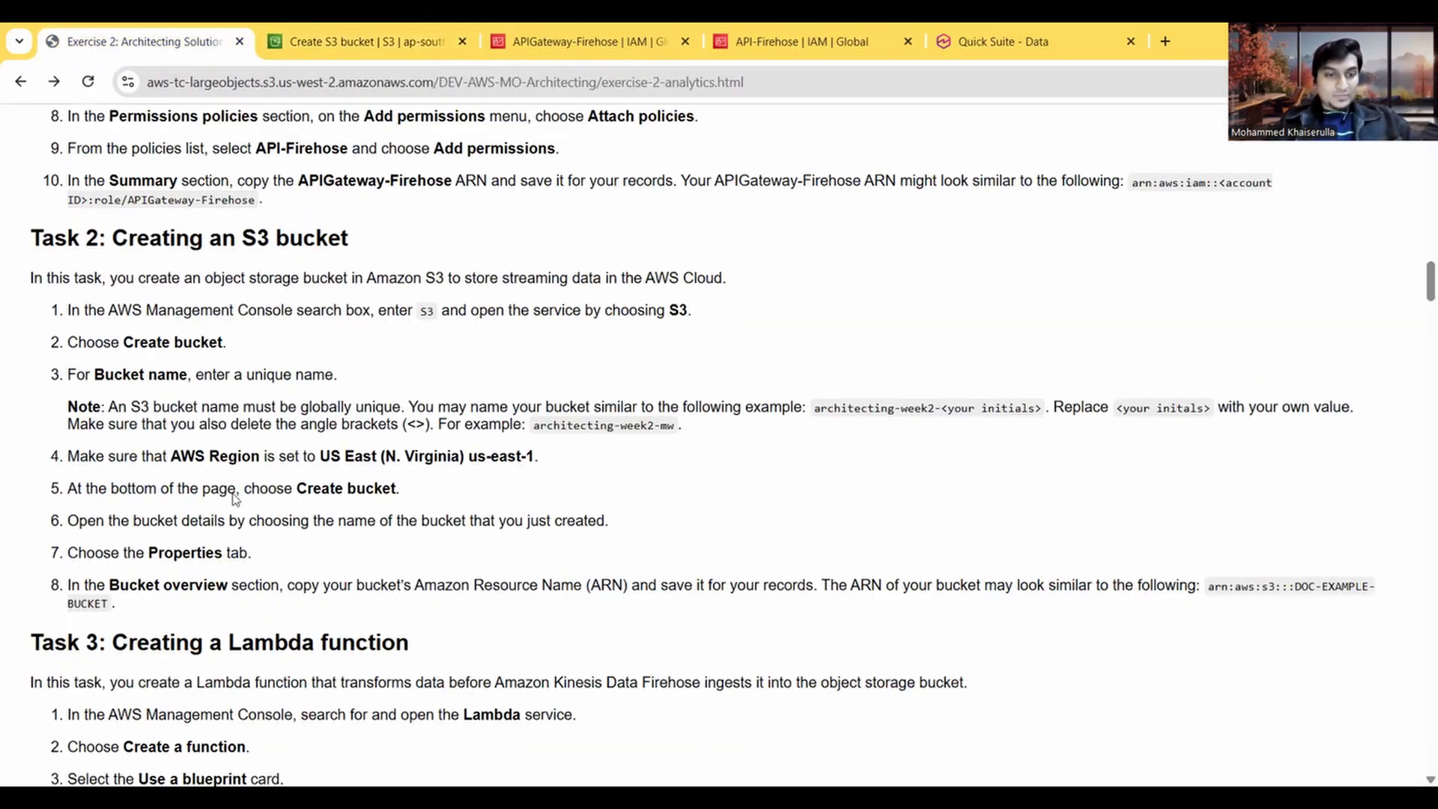
{"action": "scroll", "coordinate": [235, 498], "scroll_direction": "down", "scroll_amount": 1}
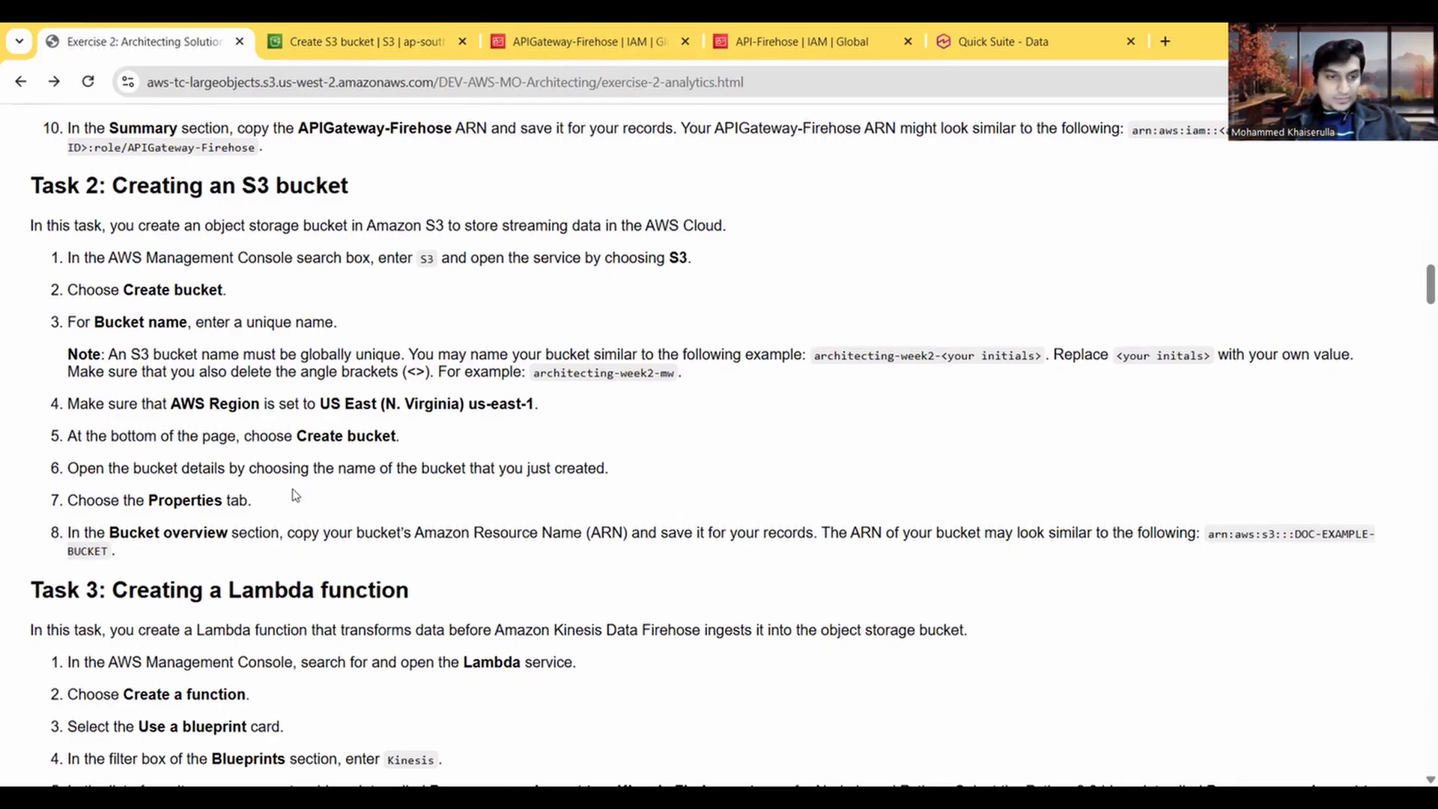
{"action": "scroll", "coordinate": [217, 494], "scroll_direction": "down", "scroll_amount": 3}
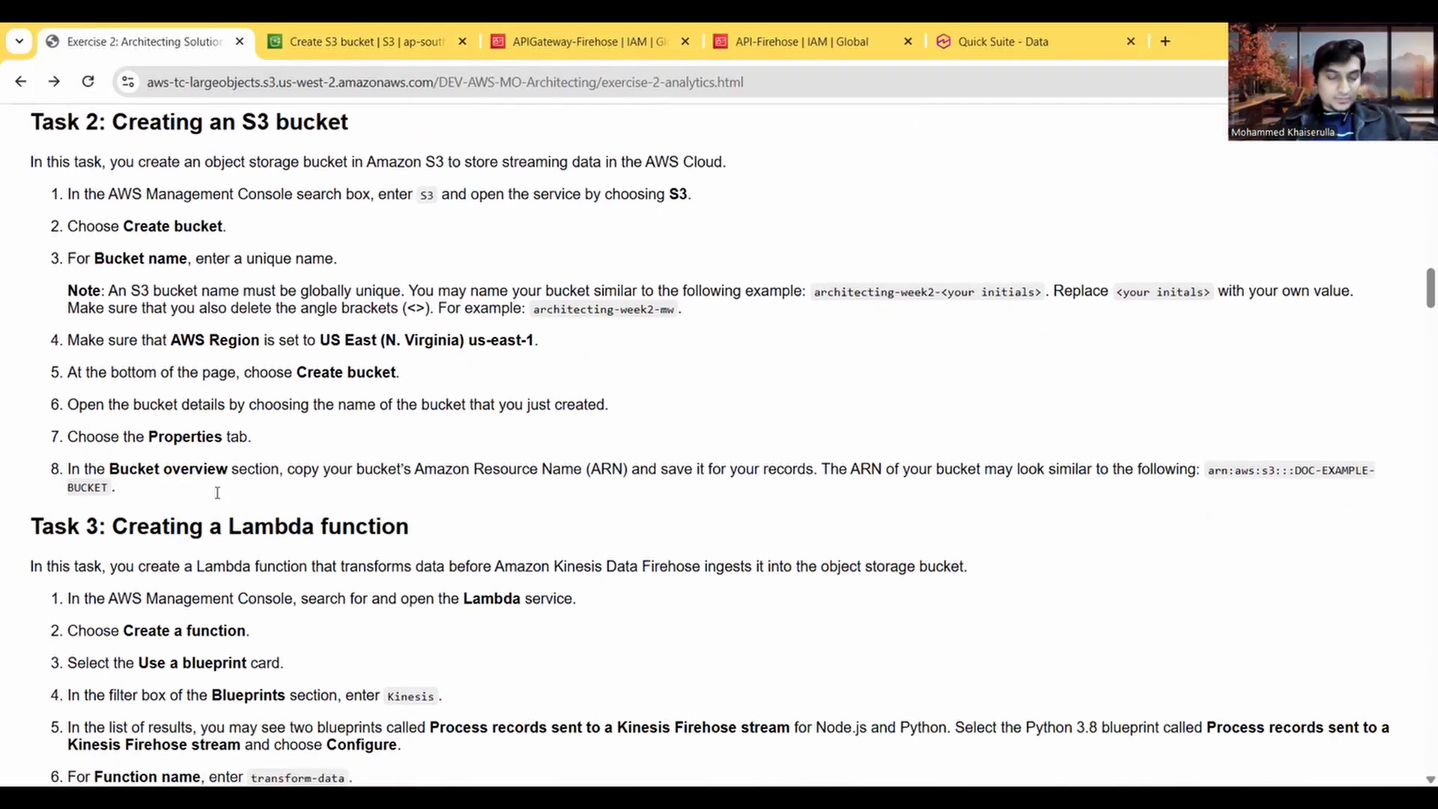
{"action": "left_click", "coordinate": [341, 37]}
{"action": "scroll", "coordinate": [629, 472], "scroll_direction": "down", "scroll_amount": 8}
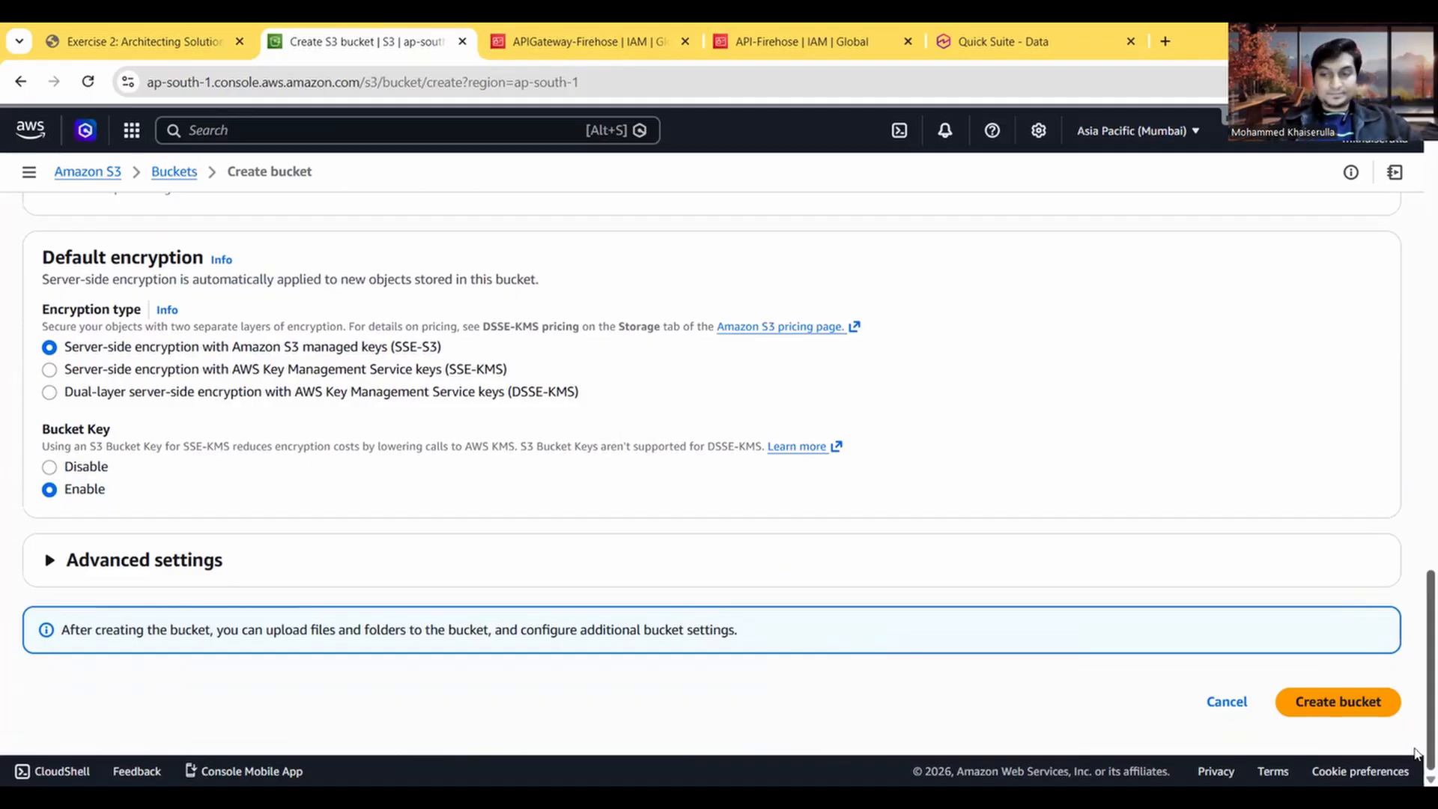
{"action": "left_click", "coordinate": [1348, 710]}
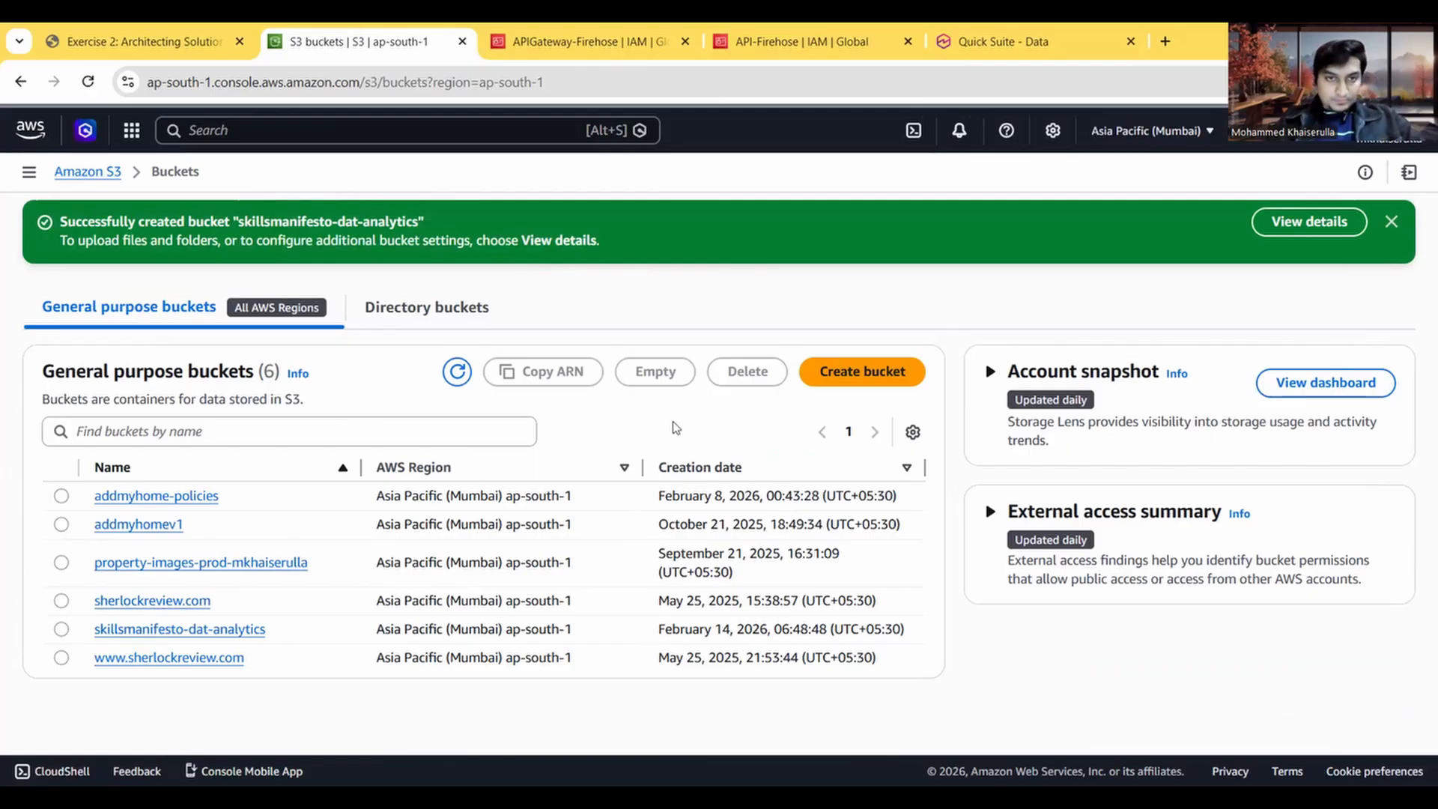
Step: Refresh the bucket list and open the properties of the skillsmanifesto-dat-analytics bucket
{"action": "left_click", "coordinate": [458, 371]}
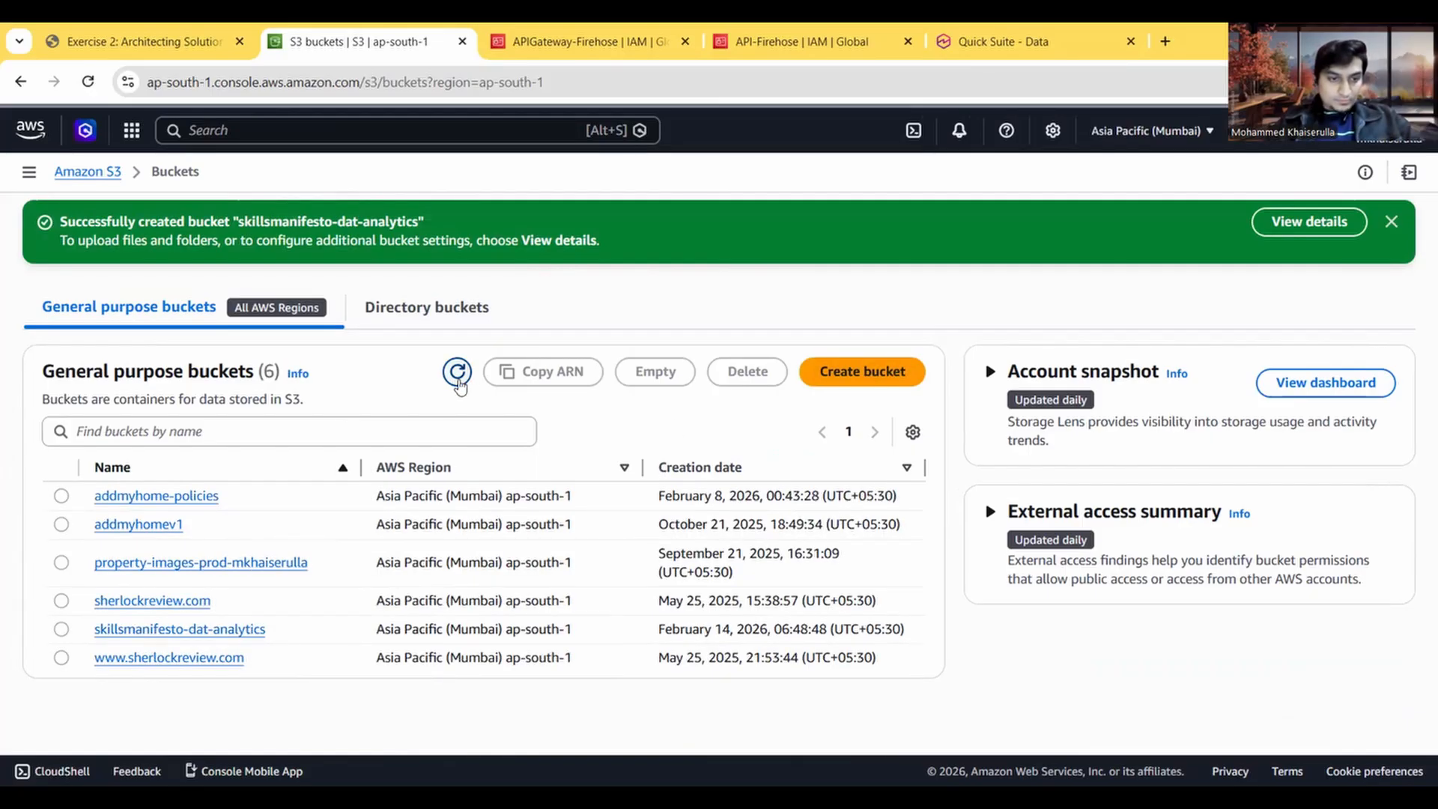
{"action": "left_click", "coordinate": [196, 631]}
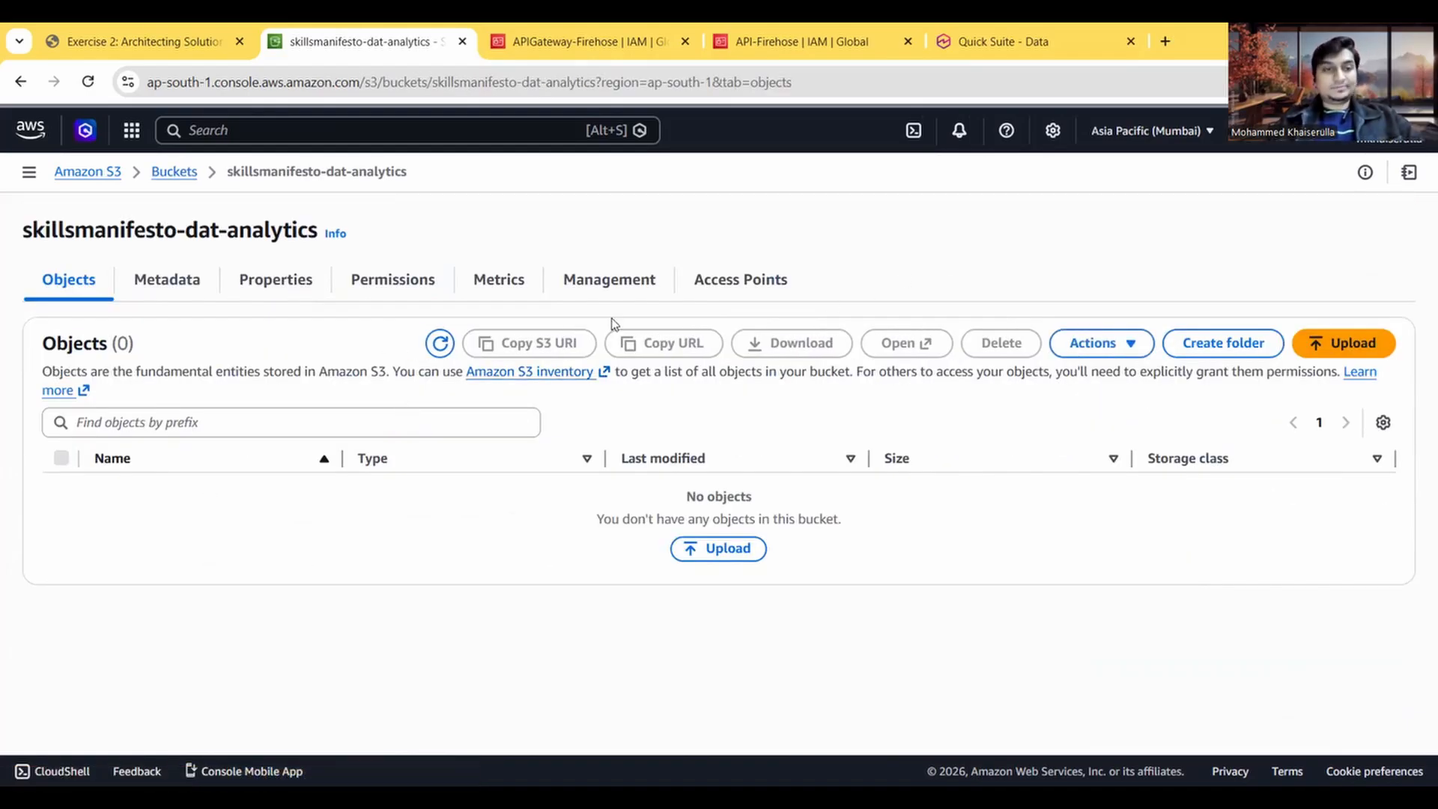
{"action": "left_click", "coordinate": [309, 274]}
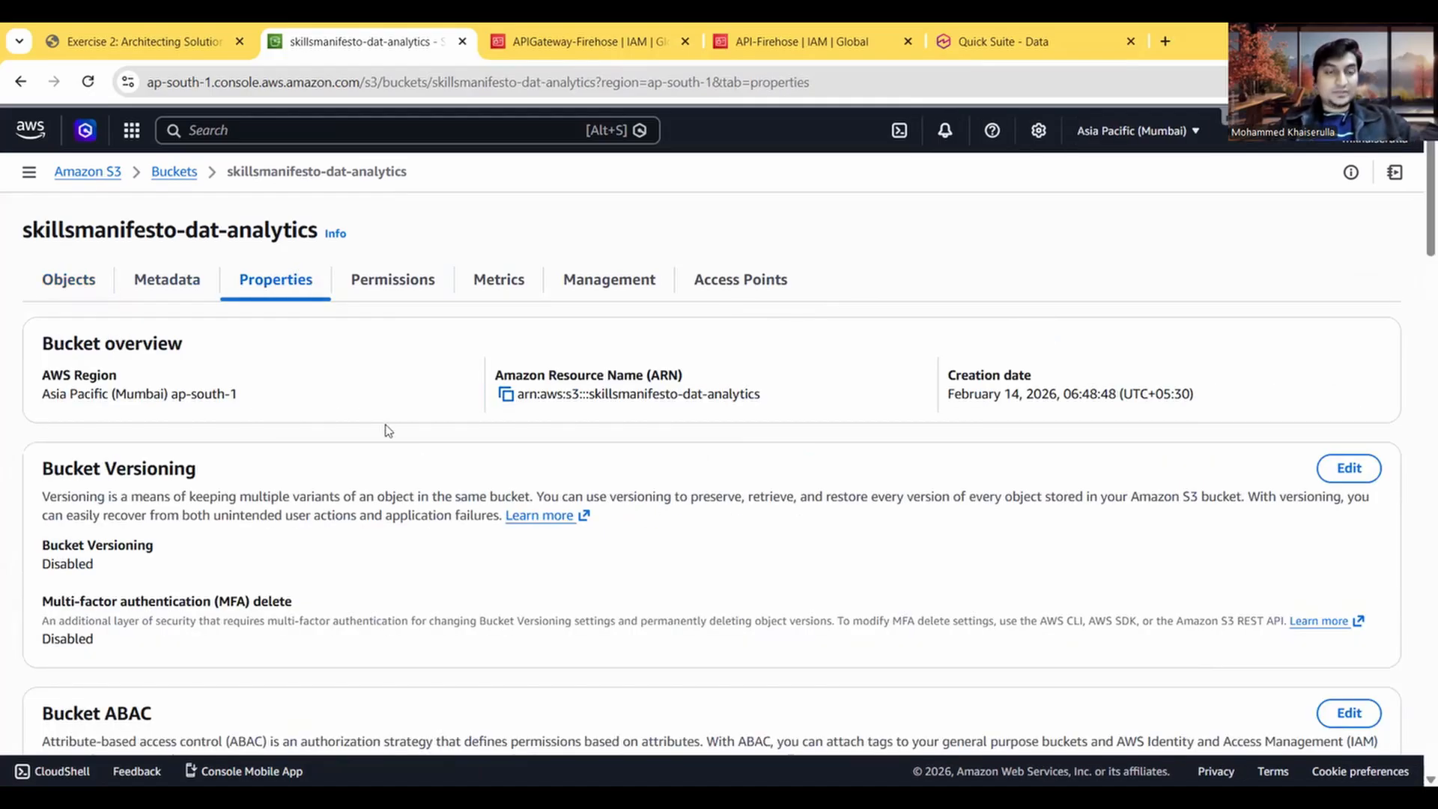
Step: Read the Task 3 instructions for creating a Lambda function and return to the bucket's properties
{"action": "left_click", "coordinate": [212, 27]}
{"action": "scroll", "coordinate": [334, 422], "scroll_direction": "down", "scroll_amount": 3}
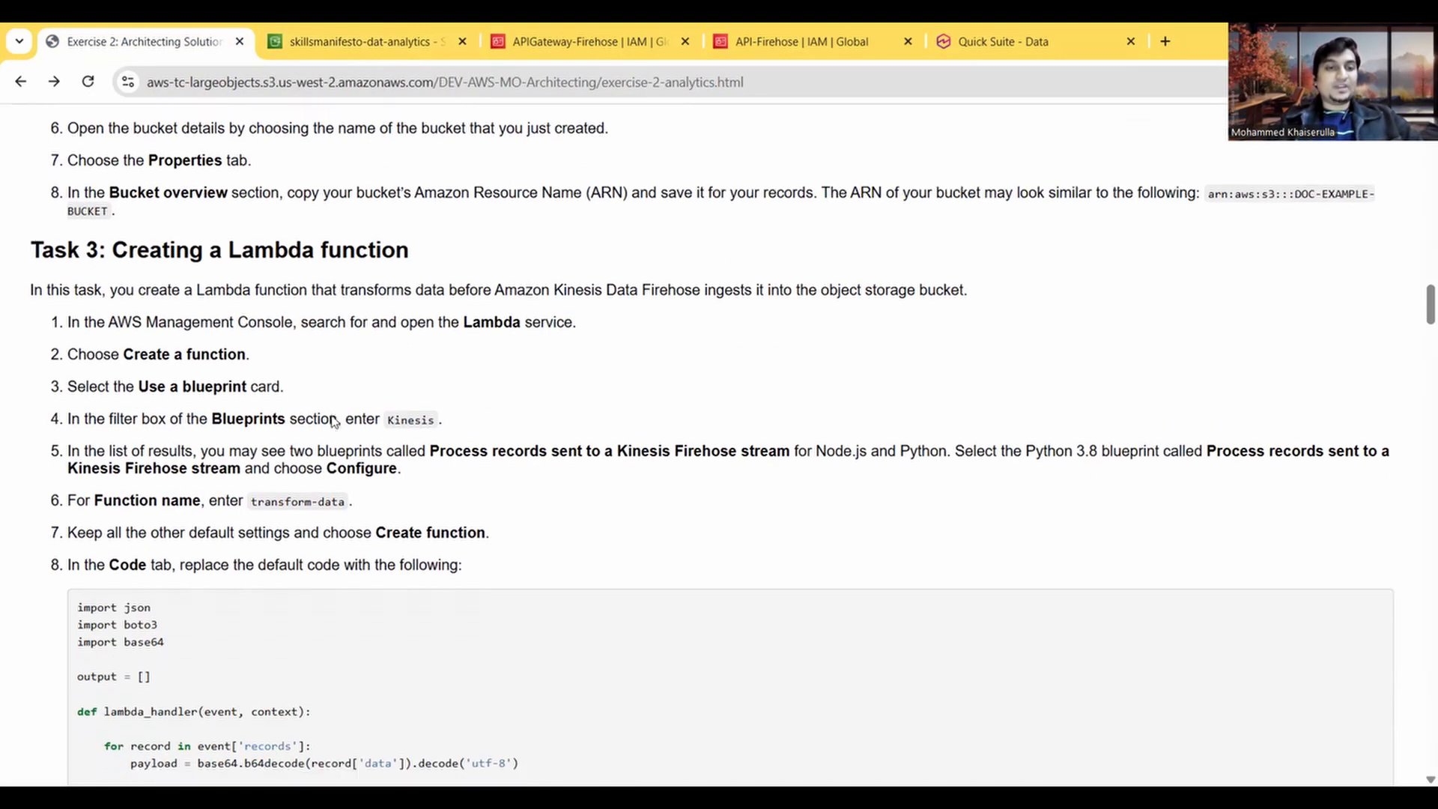
{"action": "left_click", "coordinate": [366, 26]}
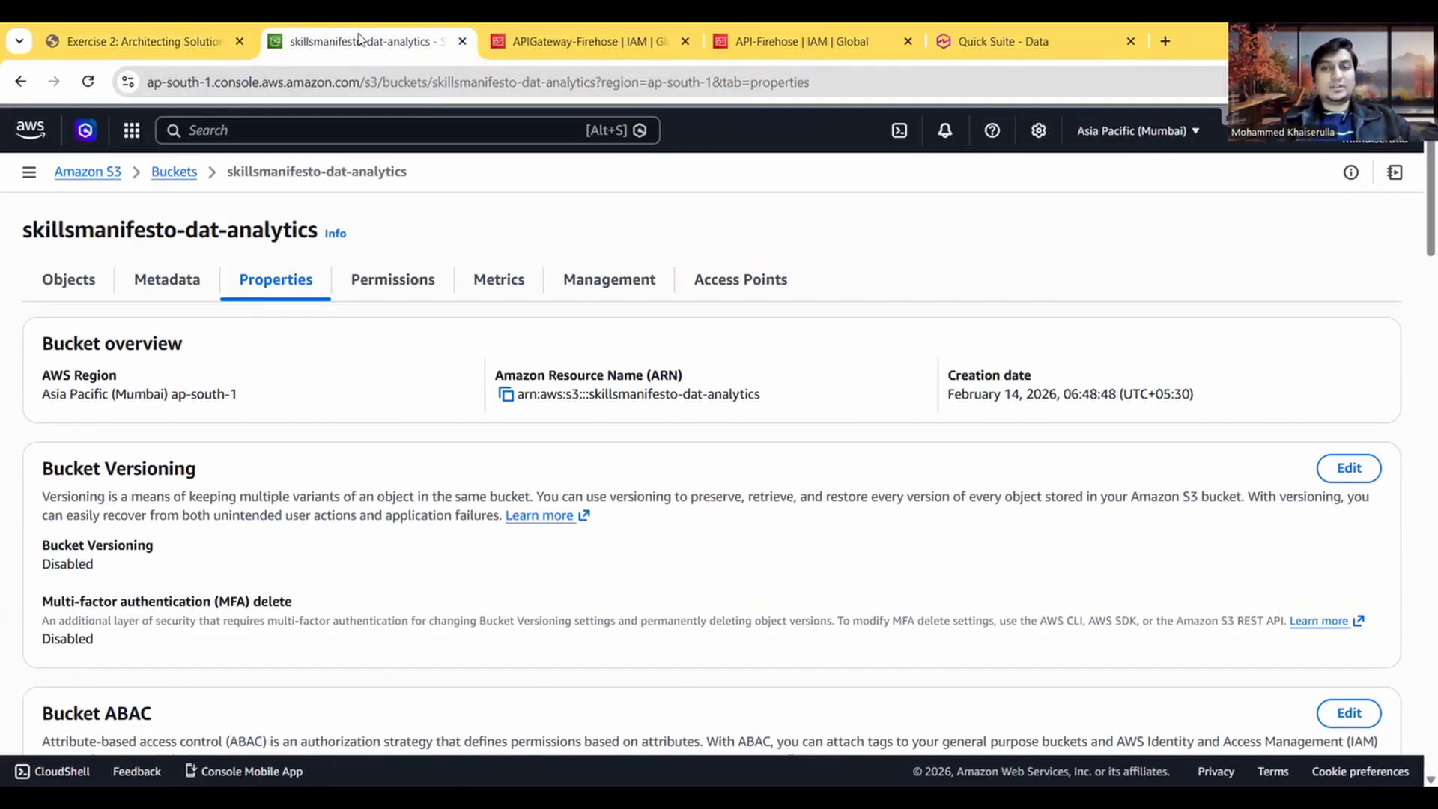
Step: Duplicate the bucket properties tab to keep it open, and open the Lambda service from the original tab
{"action": "right_click", "coordinate": [359, 39]}
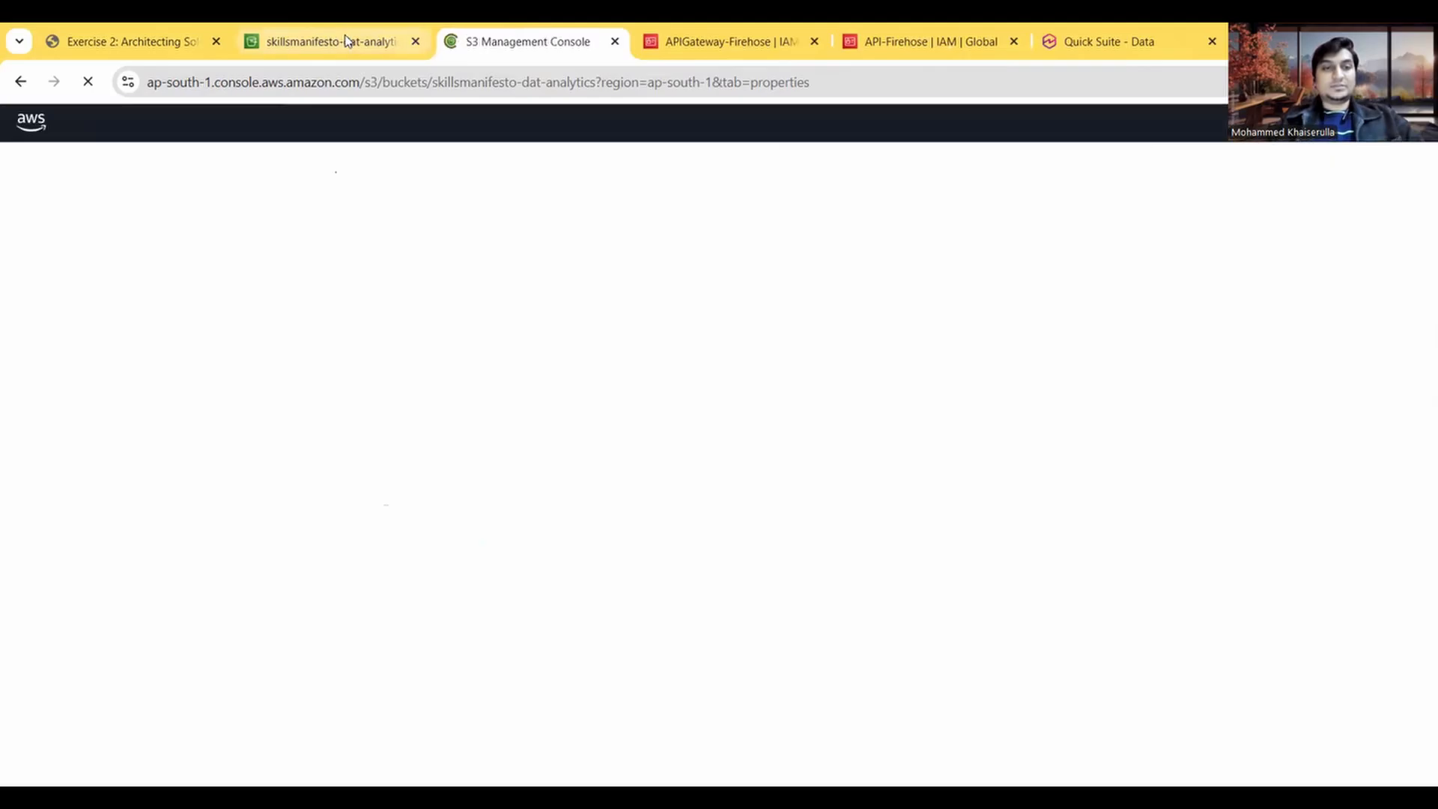
{"action": "left_click", "coordinate": [480, 55]}
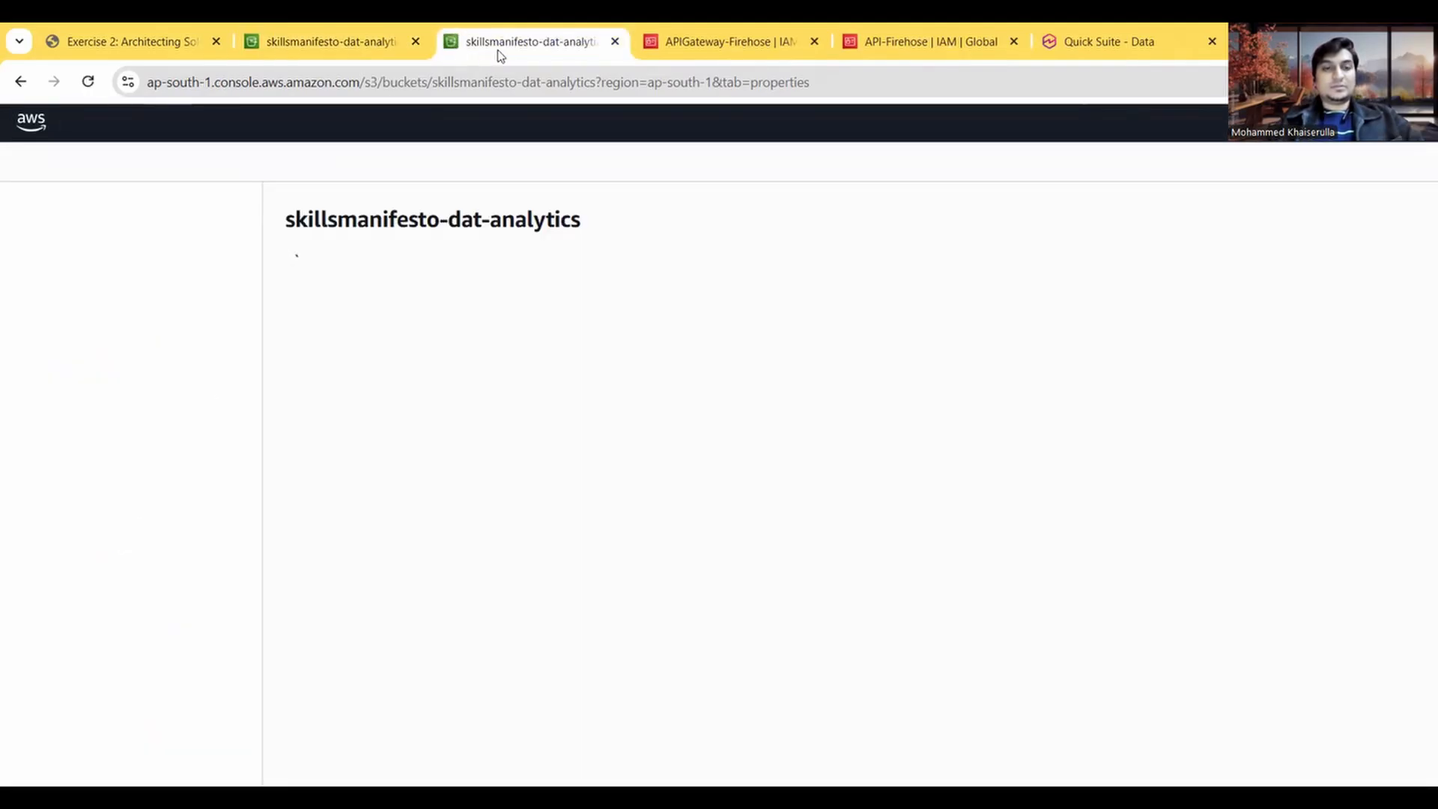
{"action": "left_click", "coordinate": [351, 45]}
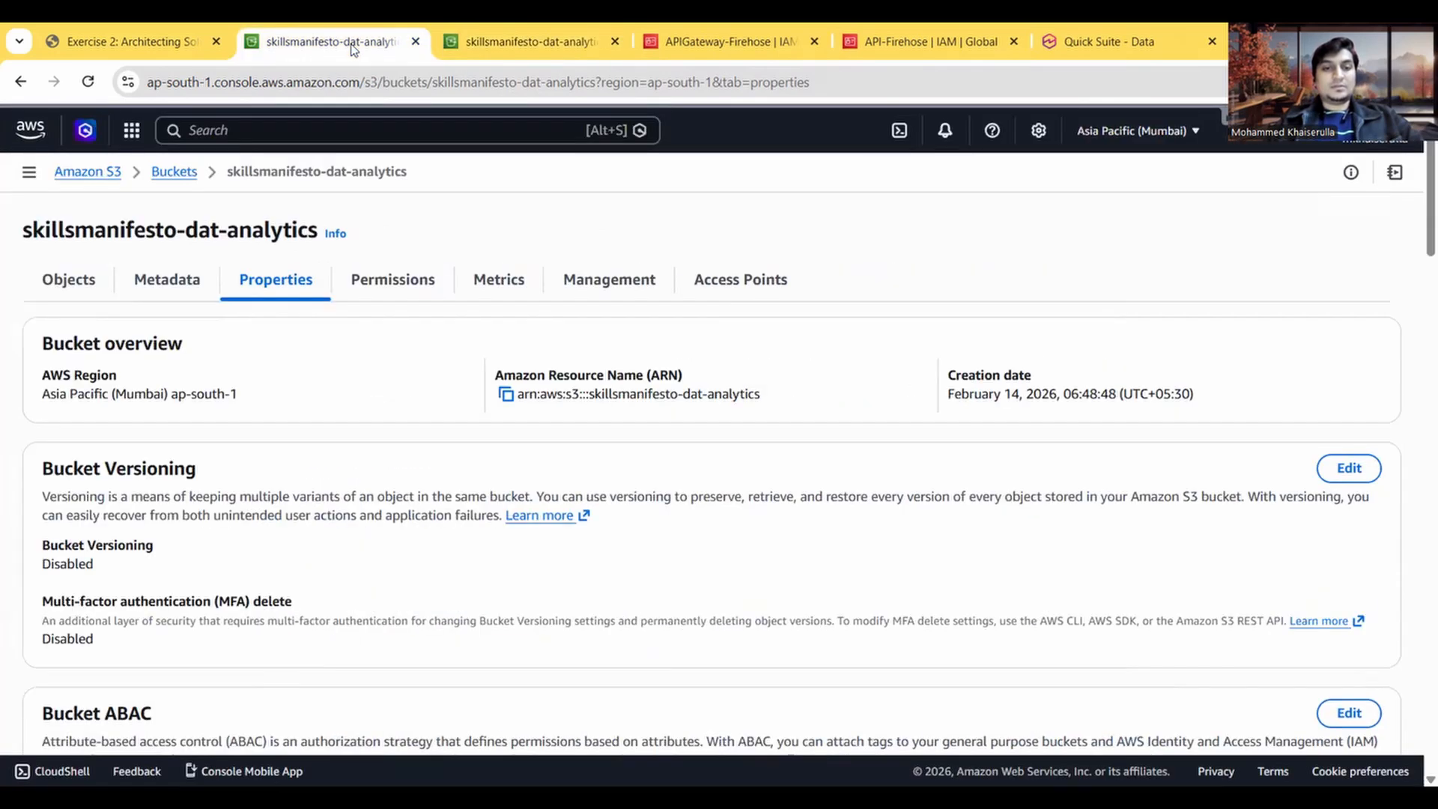
{"action": "left_click", "coordinate": [245, 132]}
{"action": "type", "text": "lambda"}
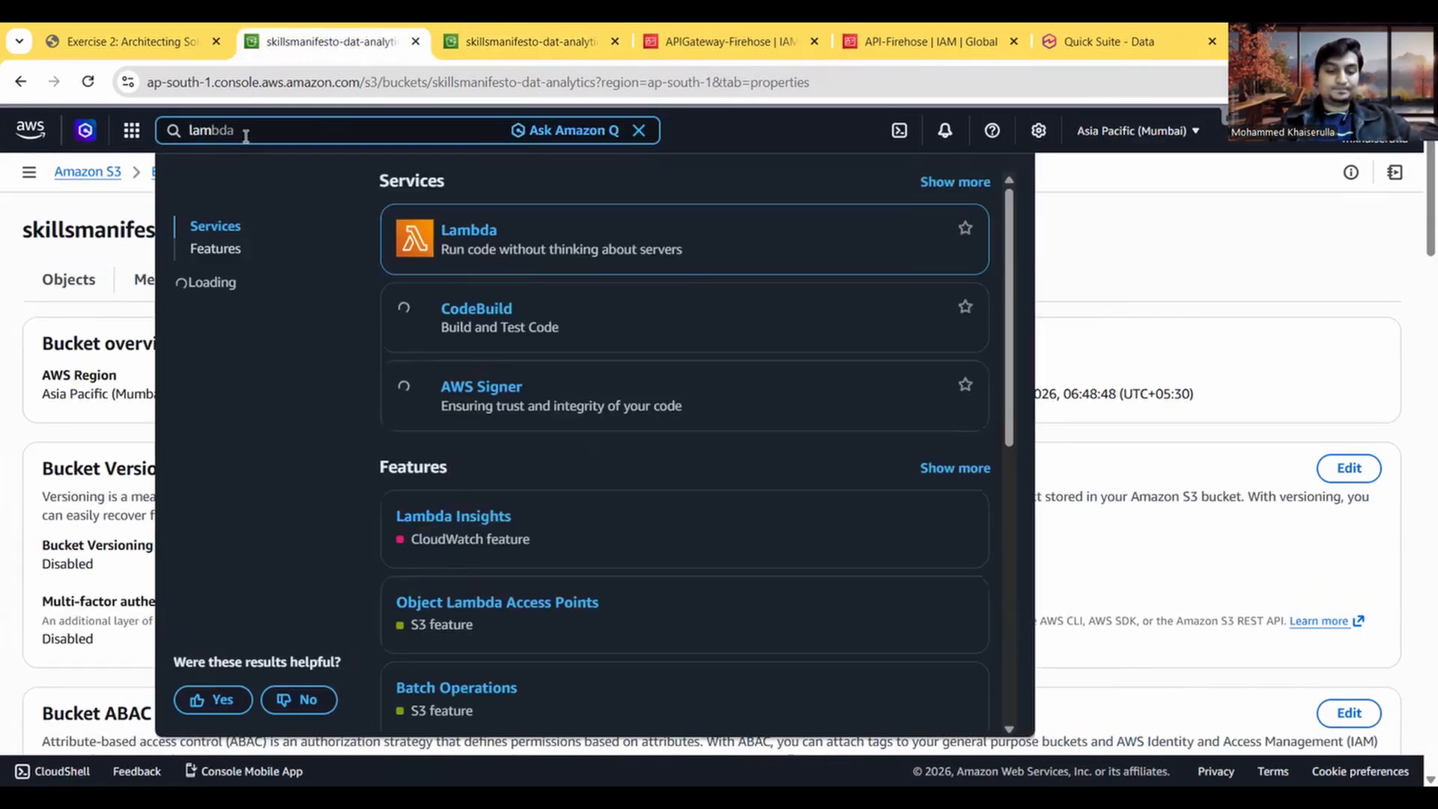
{"action": "left_click", "coordinate": [469, 231]}
Step: Check the Task 3 instructions, then start creating a Lambda function with the Use a blueprint option
{"action": "left_click", "coordinate": [105, 25]}
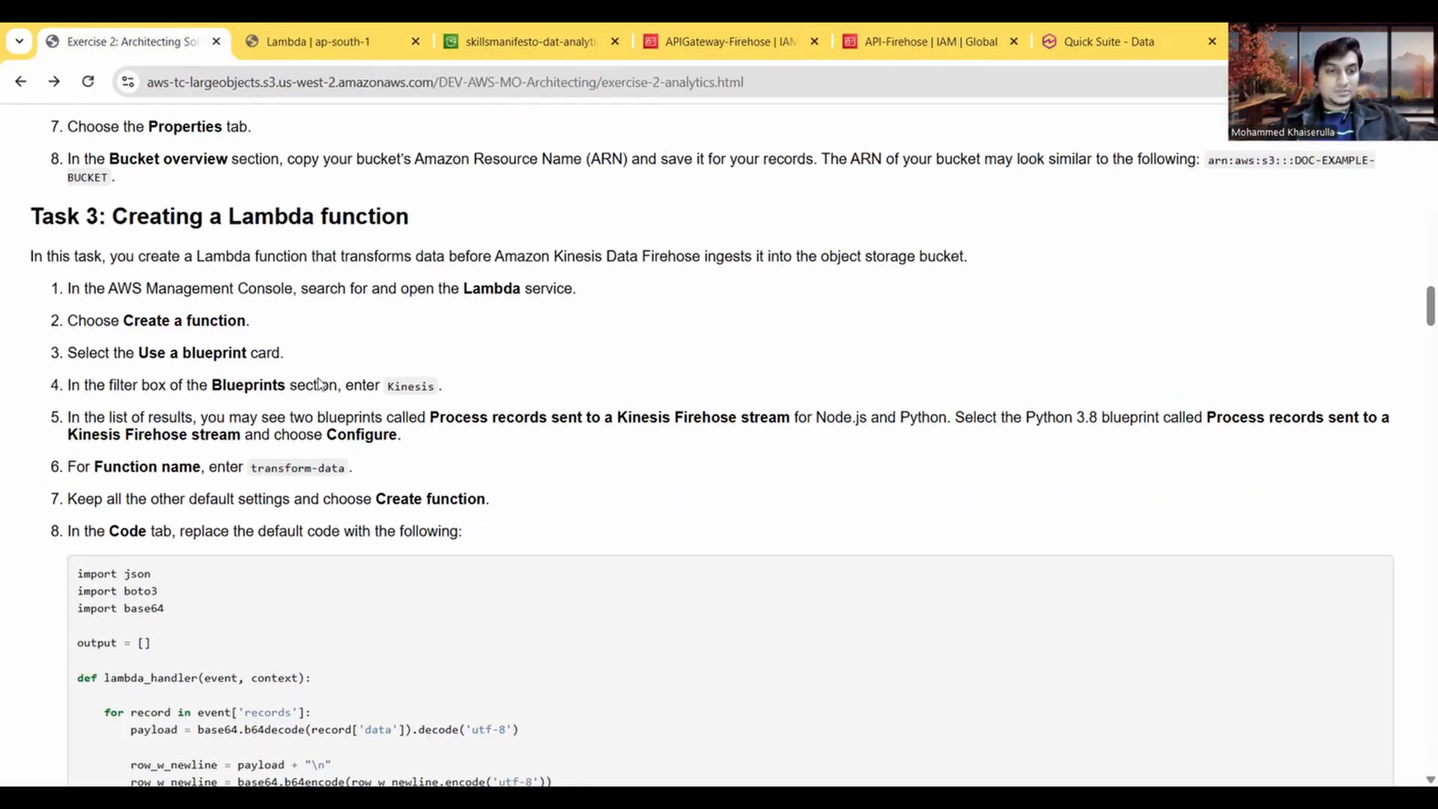
{"action": "scroll", "coordinate": [189, 337], "scroll_direction": "down", "scroll_amount": 1}
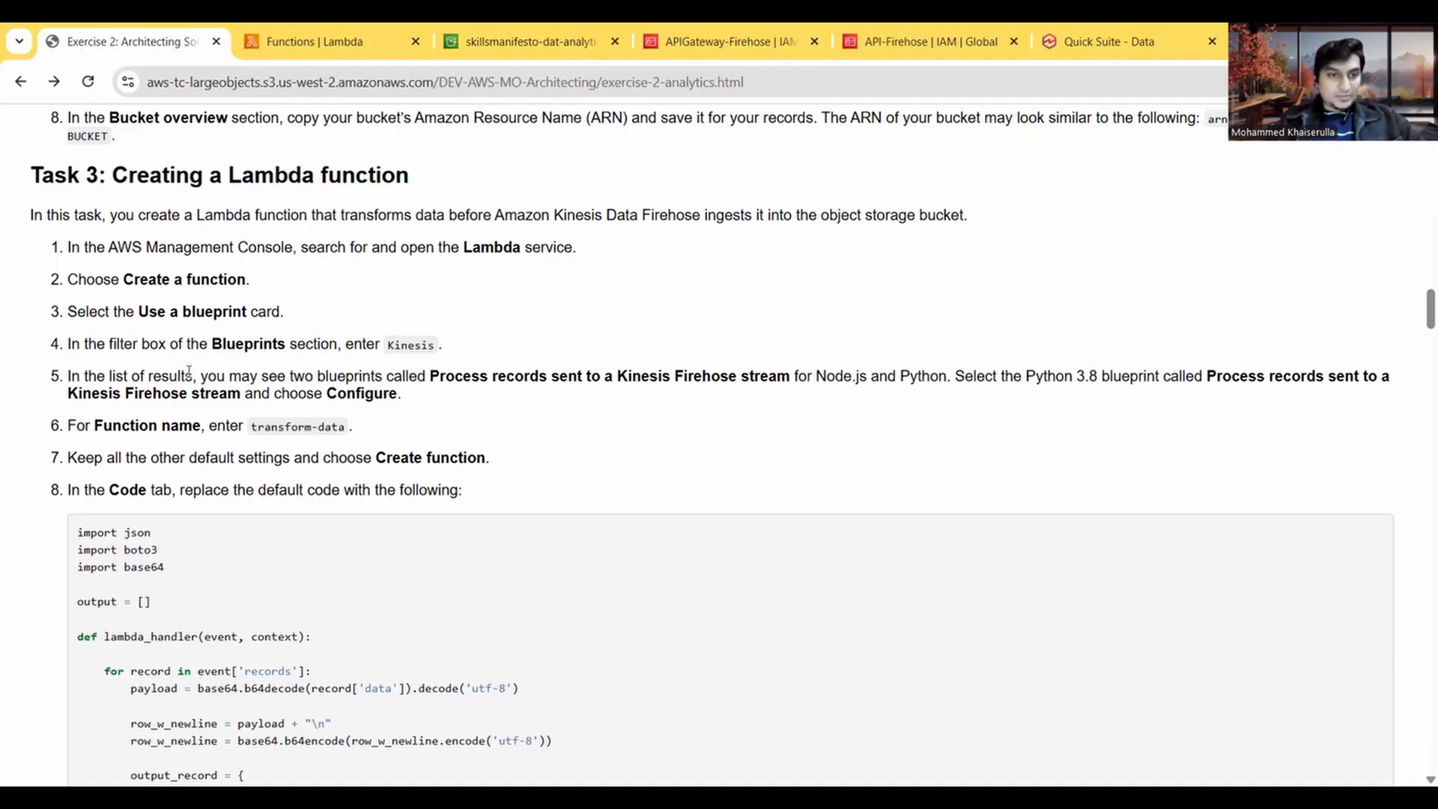
{"action": "left_click", "coordinate": [299, 45]}
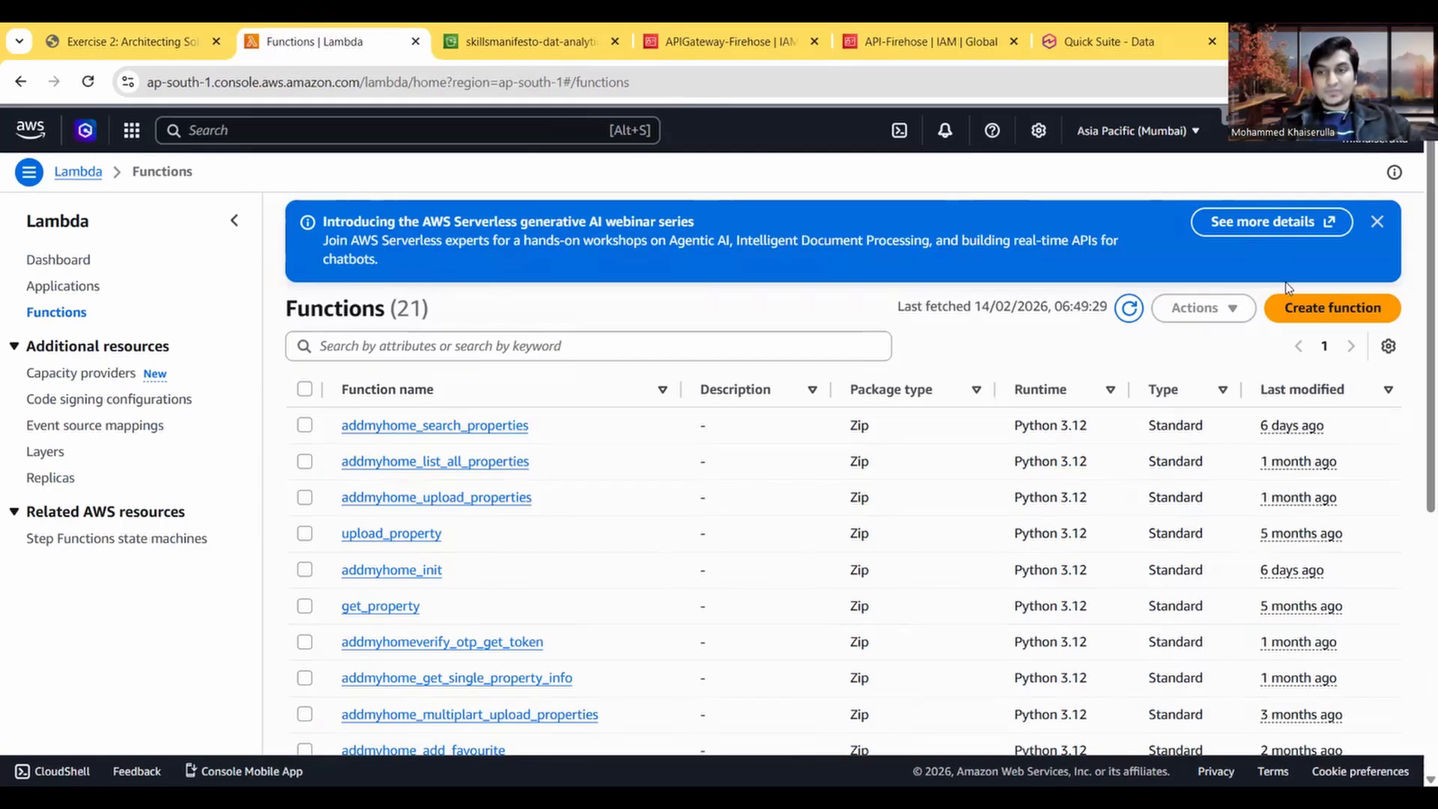
{"action": "left_click", "coordinate": [1310, 307]}
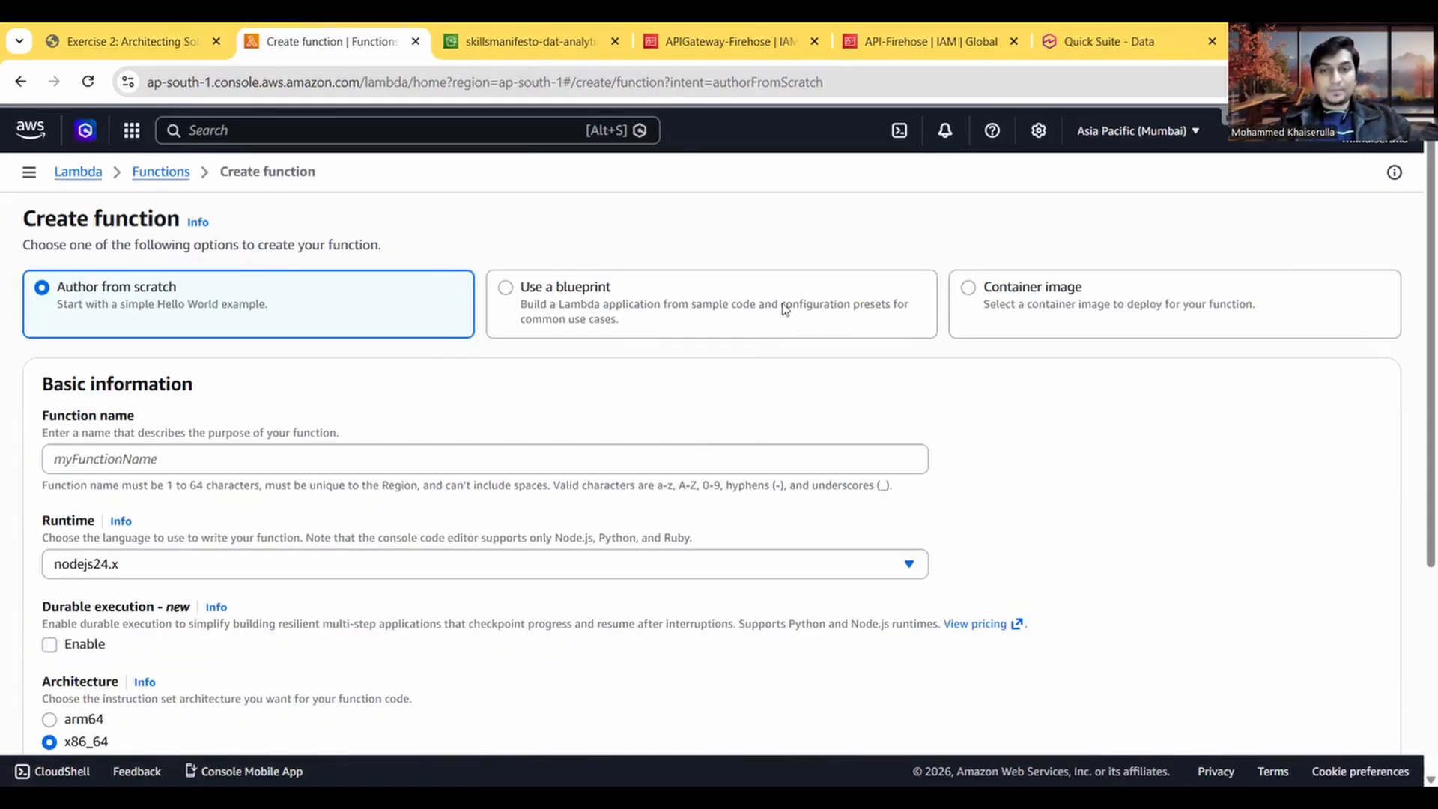
{"action": "left_click", "coordinate": [618, 311]}
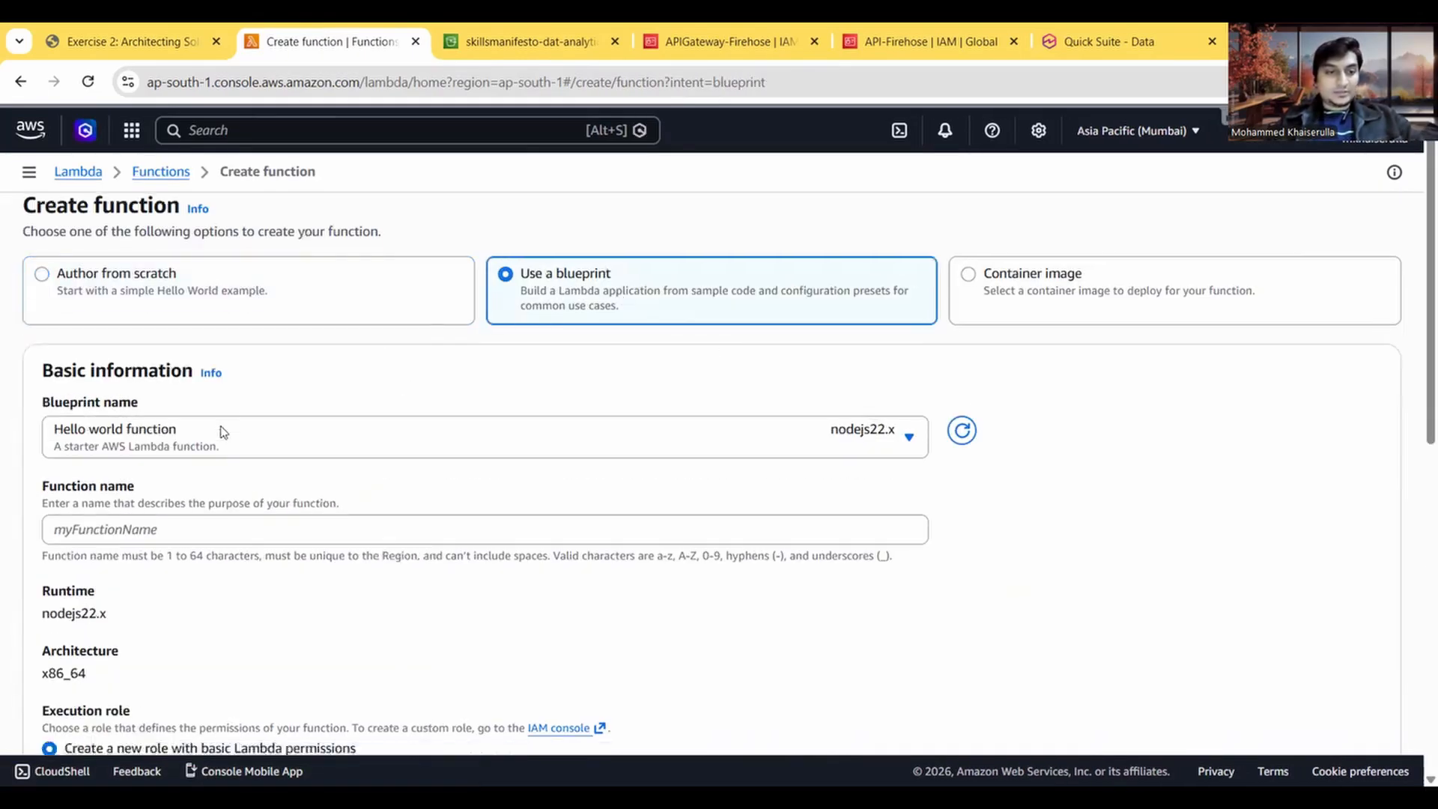
{"action": "scroll", "coordinate": [225, 427], "scroll_direction": "down", "scroll_amount": 1}
{"action": "left_click", "coordinate": [259, 379]}
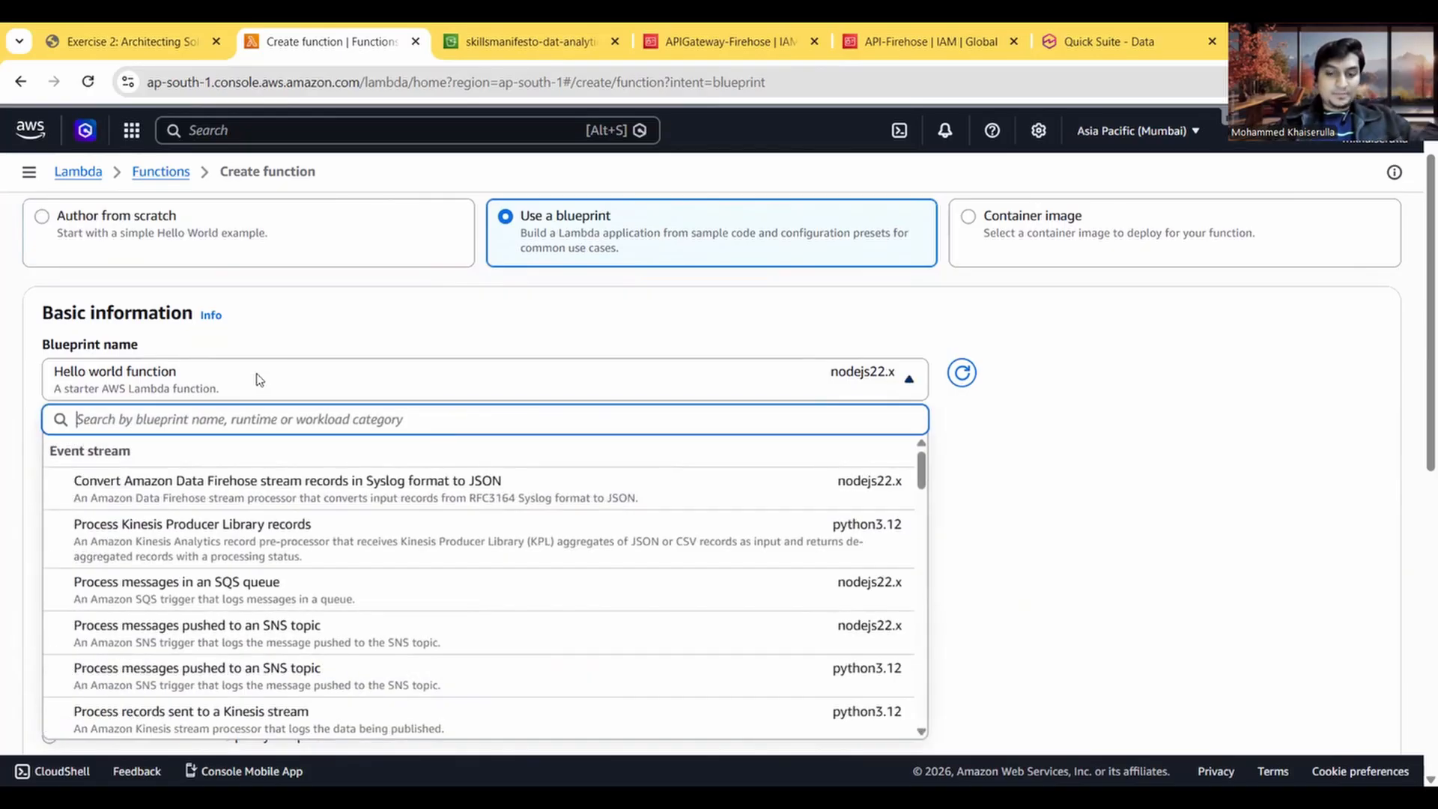
{"action": "type", "text": "ken"}
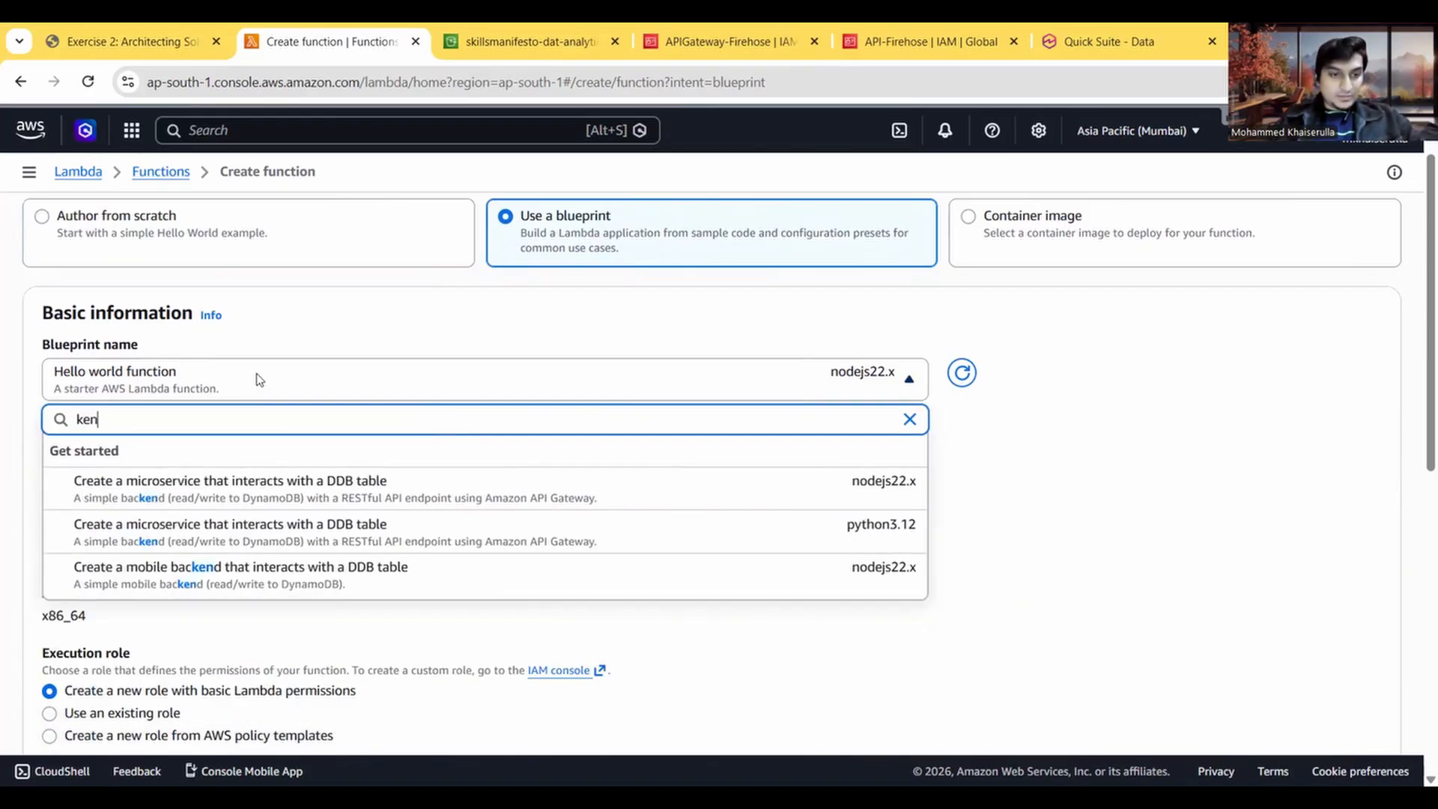
{"action": "key", "text": "BackSpace"}
{"action": "key", "text": "BackSpace"}
{"action": "key", "text": "BackSpace"}
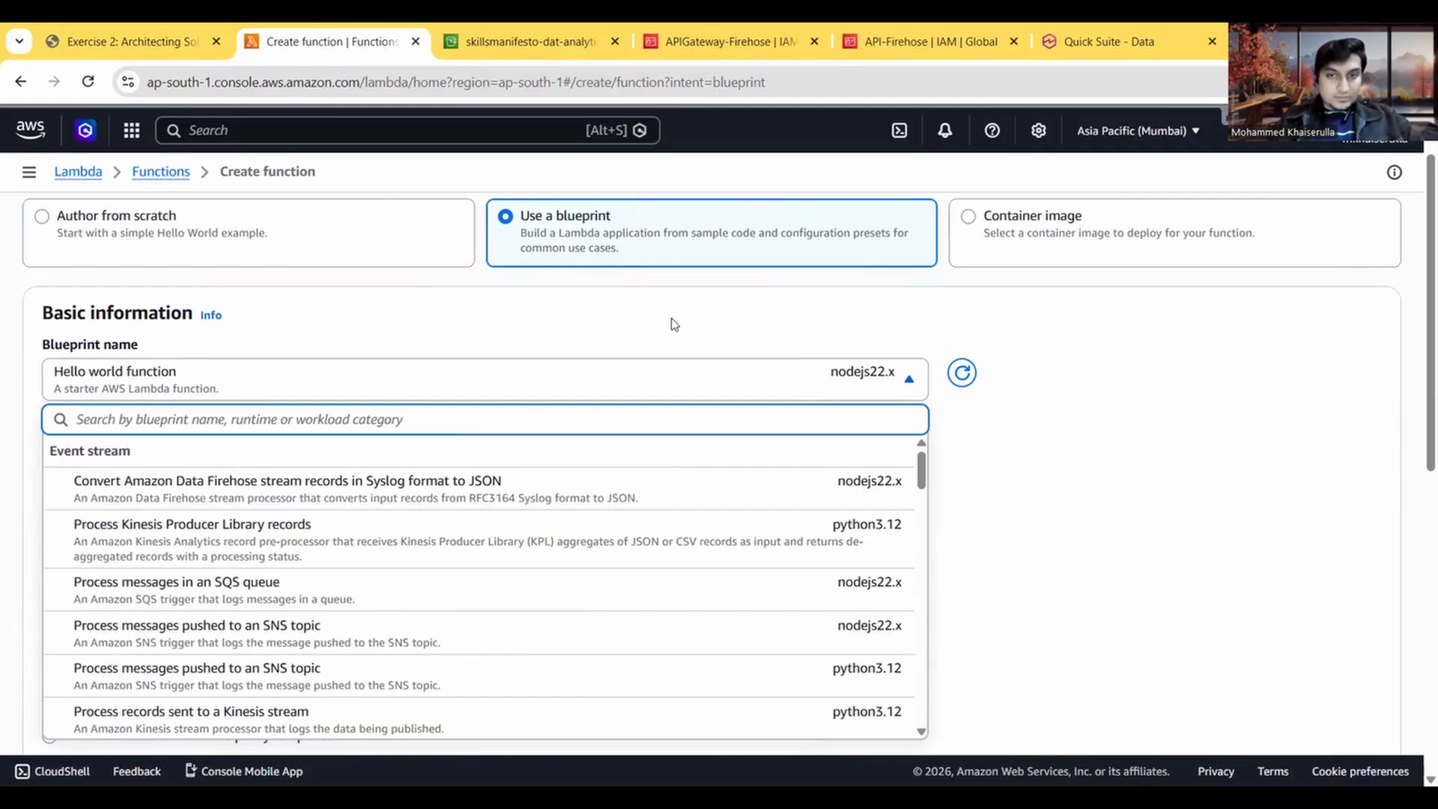
{"action": "key", "text": "Escape"}
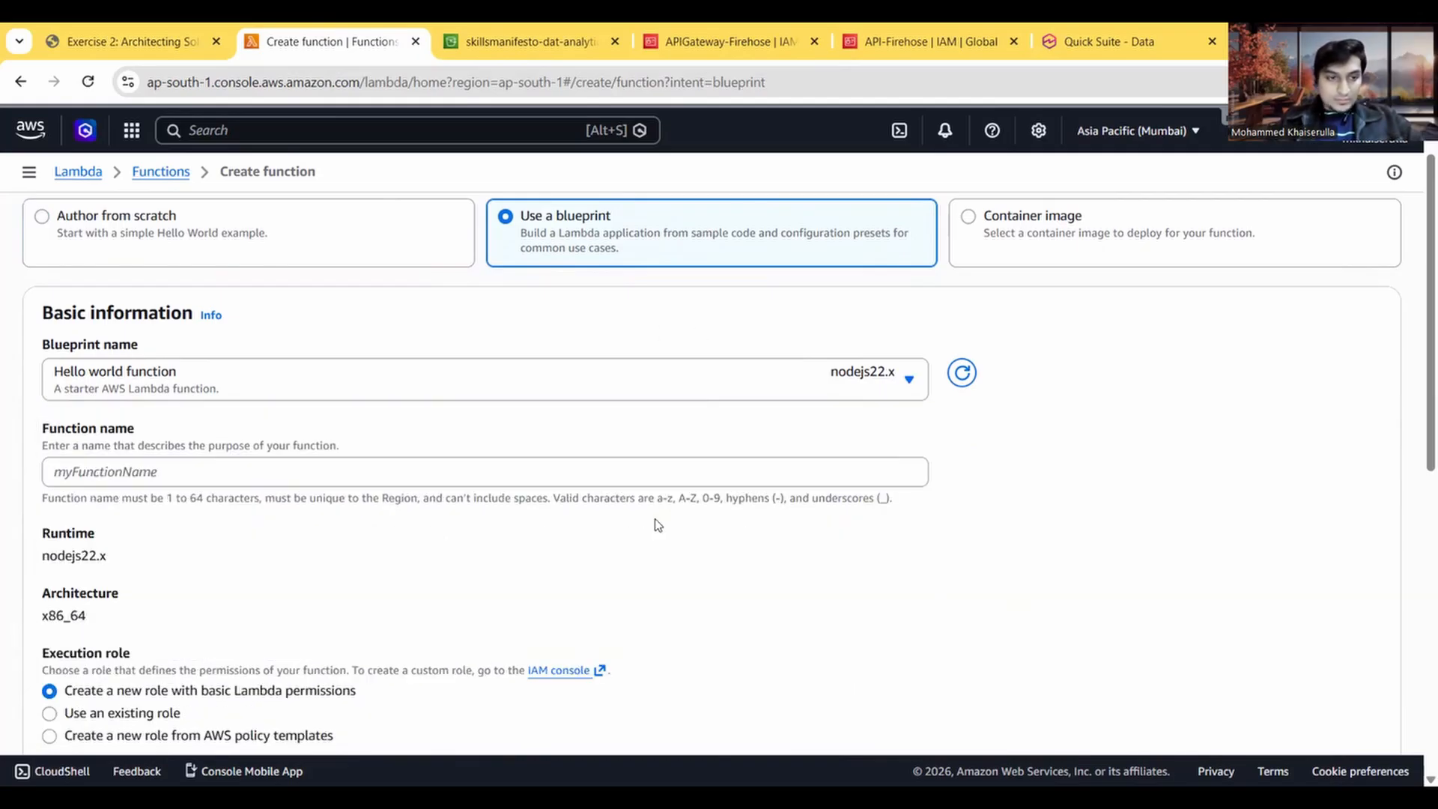
{"action": "scroll", "coordinate": [658, 524], "scroll_direction": "down", "scroll_amount": 3}
{"action": "scroll", "coordinate": [658, 524], "scroll_direction": "up", "scroll_amount": 4}
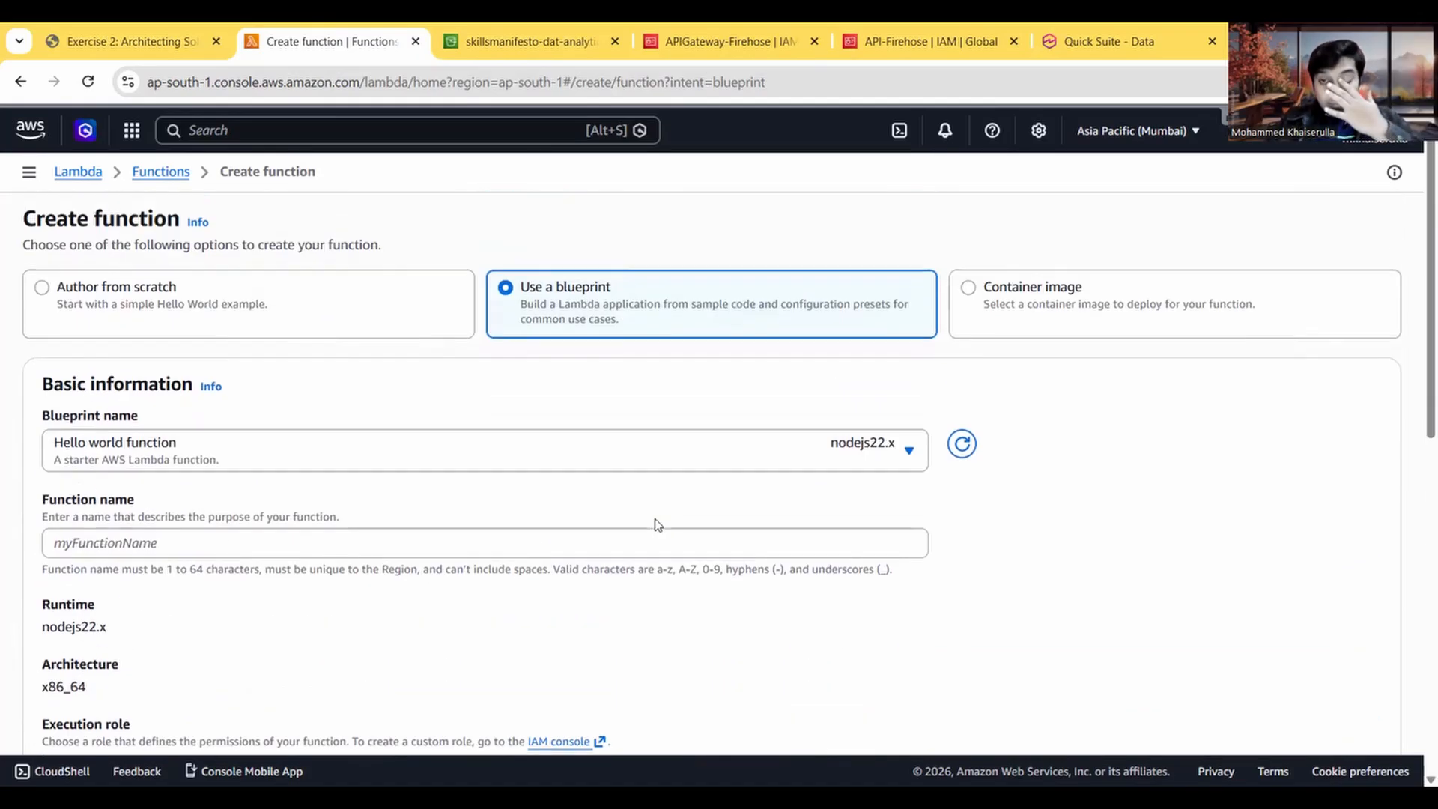
{"action": "scroll", "coordinate": [657, 524], "scroll_direction": "down", "scroll_amount": 1}
{"action": "left_click", "coordinate": [260, 404]}
Step: Filter the blueprints by "kine" and choose the python3.12 blueprint Process records sent to an Amazon Data Firehose stream
{"action": "left_click", "coordinate": [203, 33]}
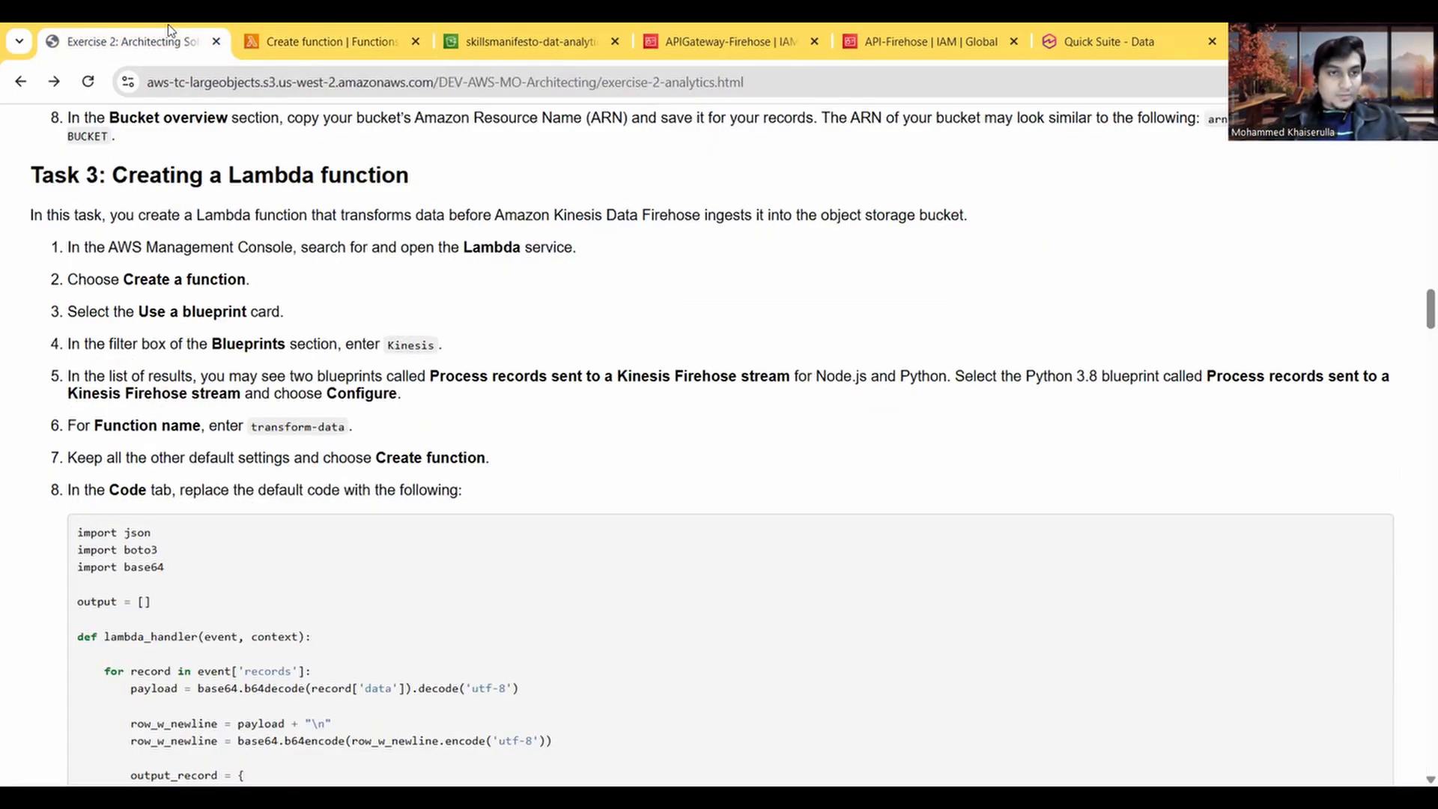
{"action": "left_click", "coordinate": [368, 29]}
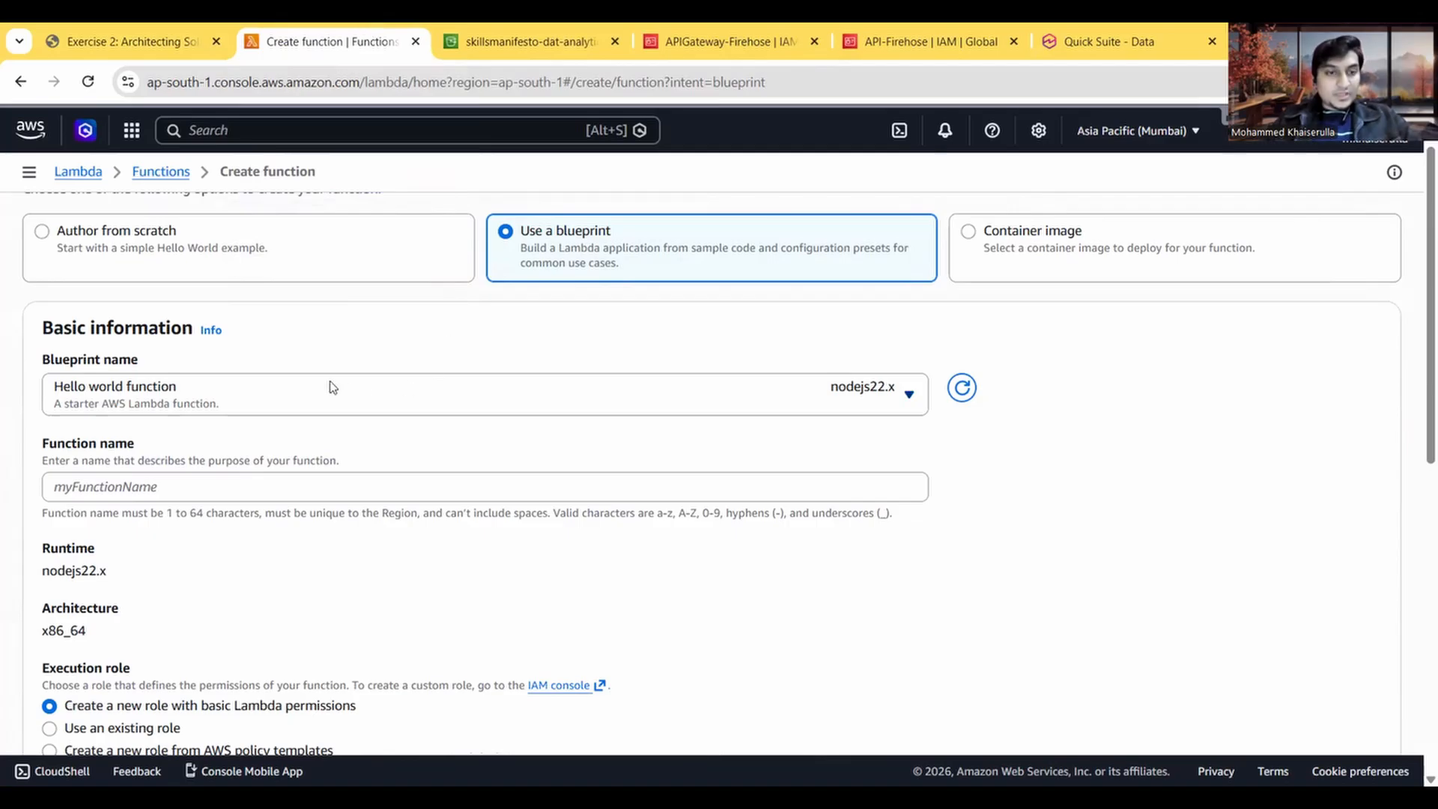
{"action": "left_click", "coordinate": [144, 37]}
{"action": "left_click", "coordinate": [385, 31]}
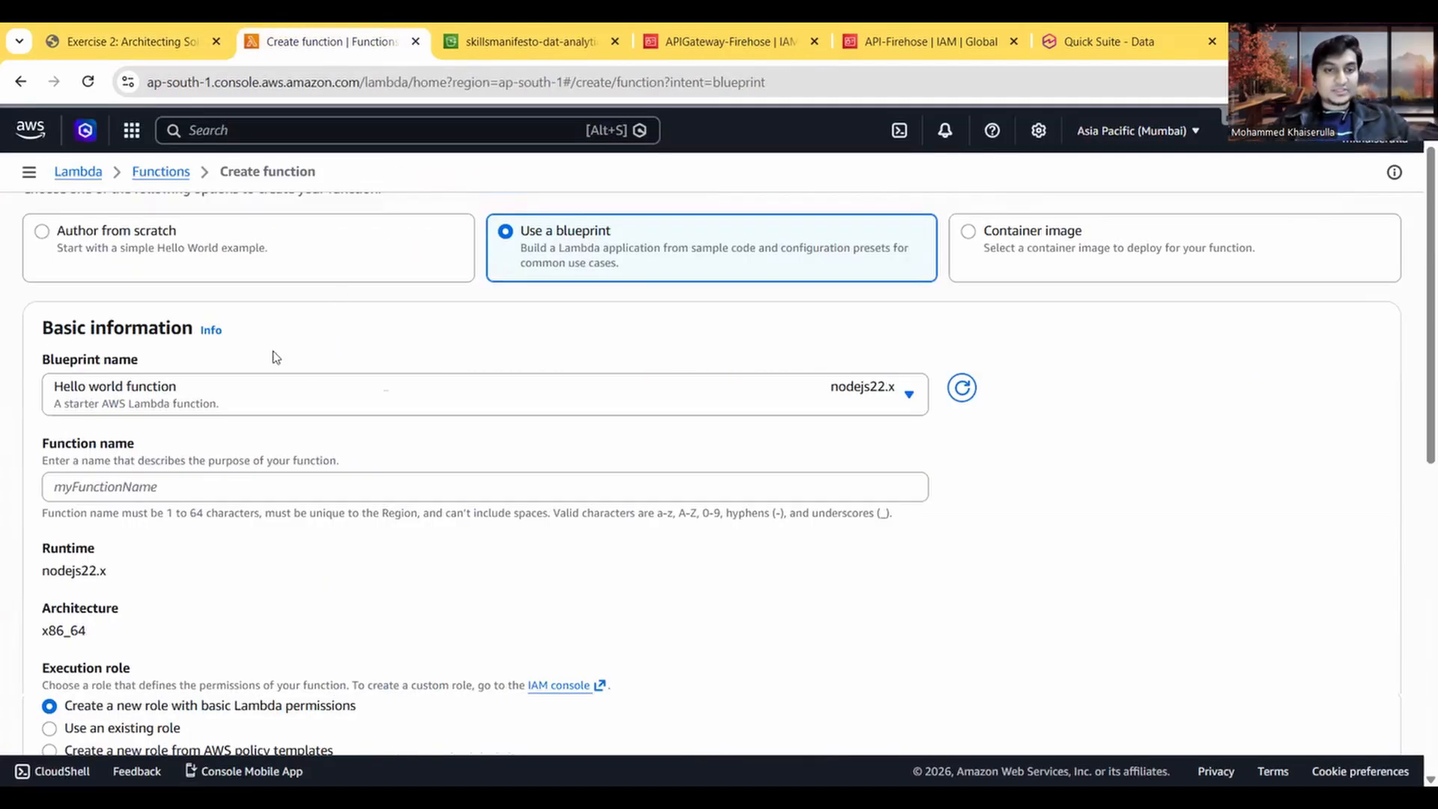
{"action": "left_click", "coordinate": [187, 396]}
{"action": "type", "text": "kine"}
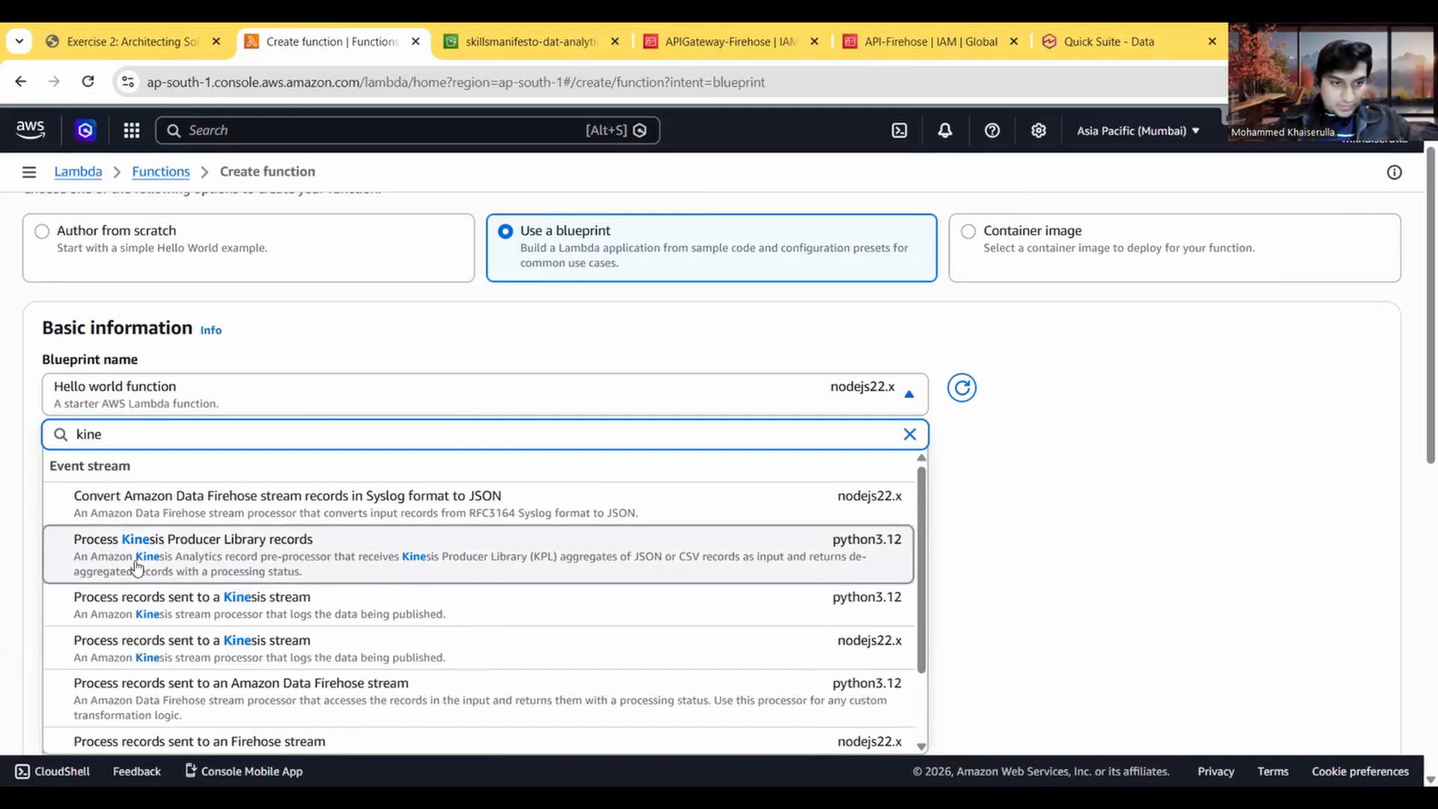
{"action": "scroll", "coordinate": [199, 546], "scroll_direction": "down", "scroll_amount": 1}
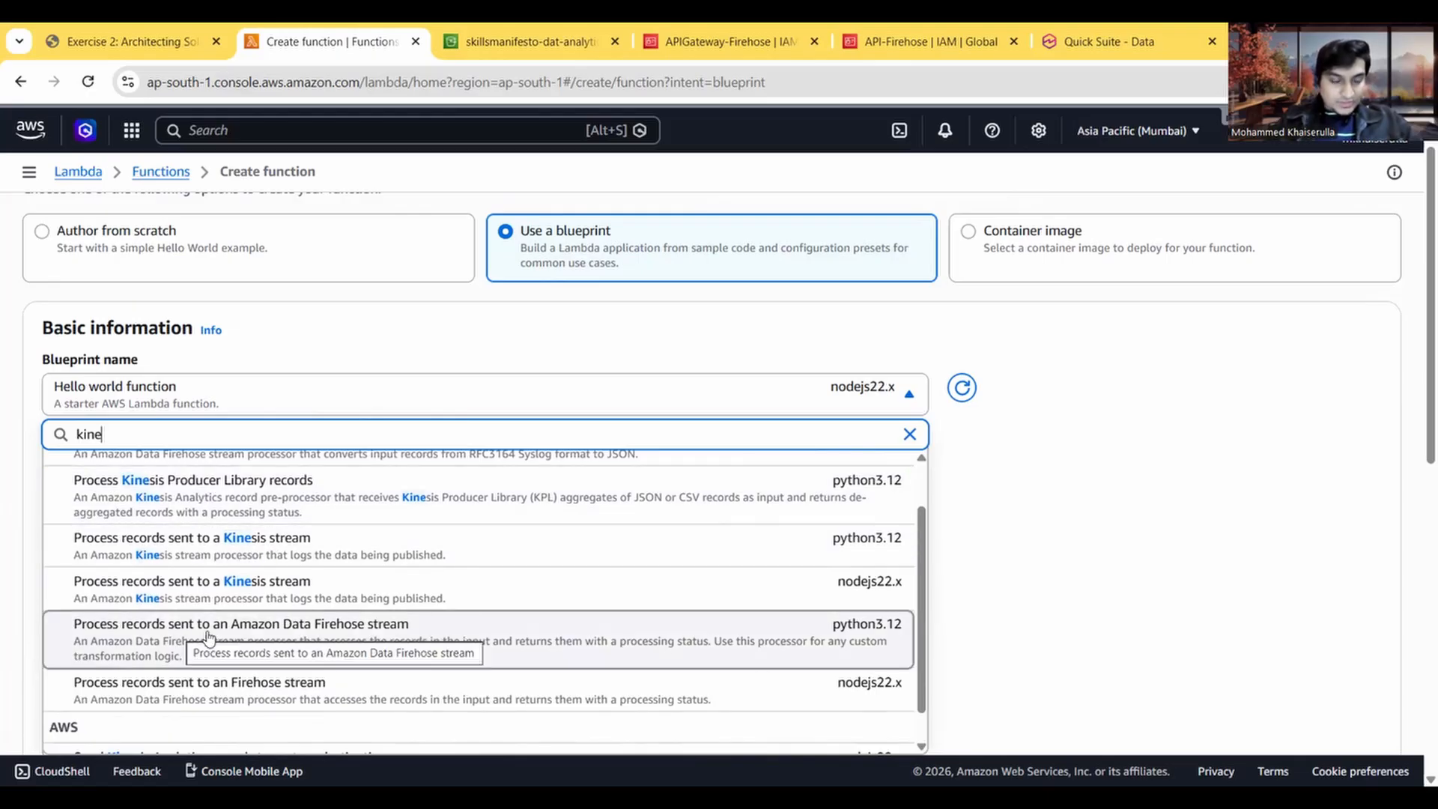
{"action": "scroll", "coordinate": [209, 637], "scroll_direction": "down", "scroll_amount": 1}
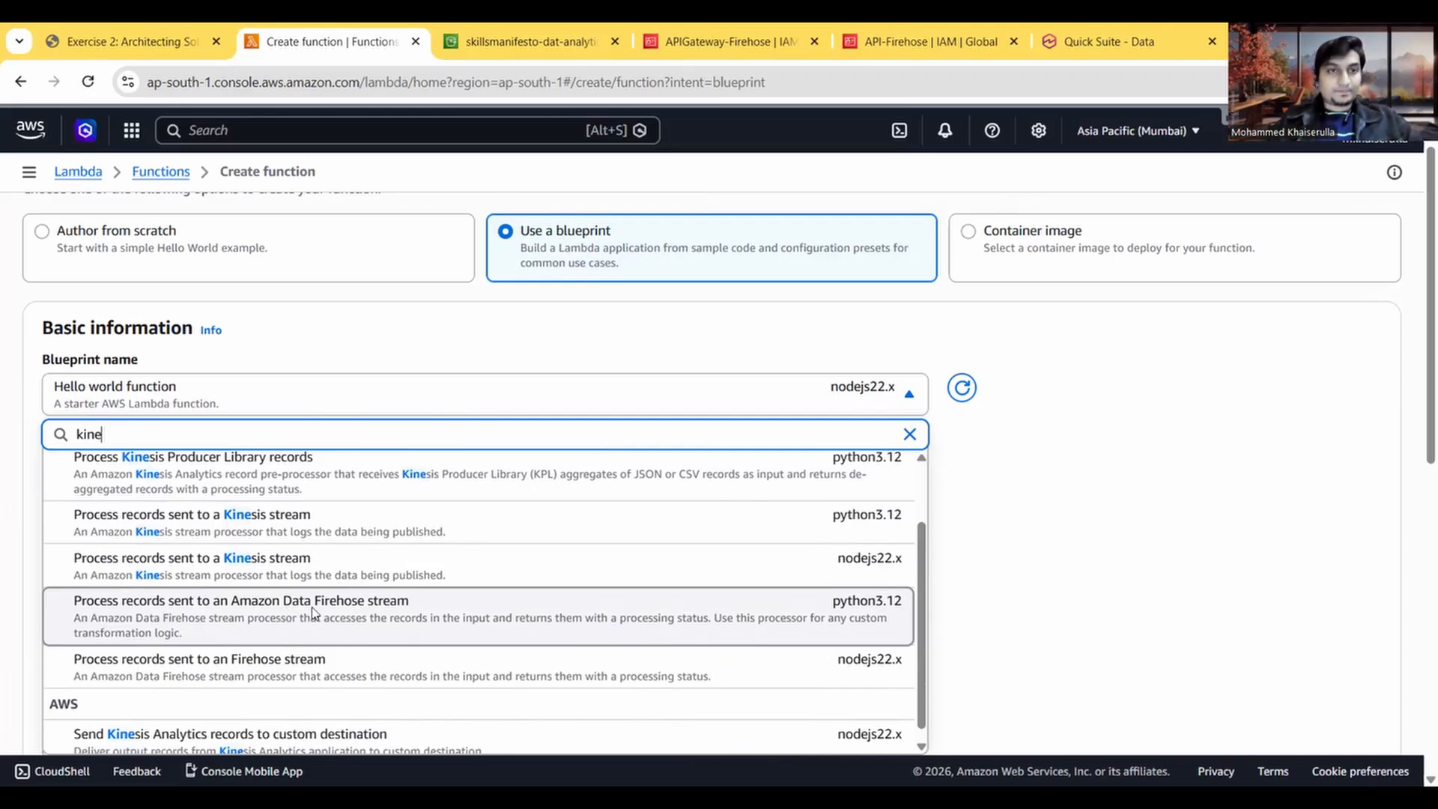
Step: Compare the blueprint choice with Task 3, then copy transform-data from the instructions into the function name
{"action": "left_click", "coordinate": [125, 35]}
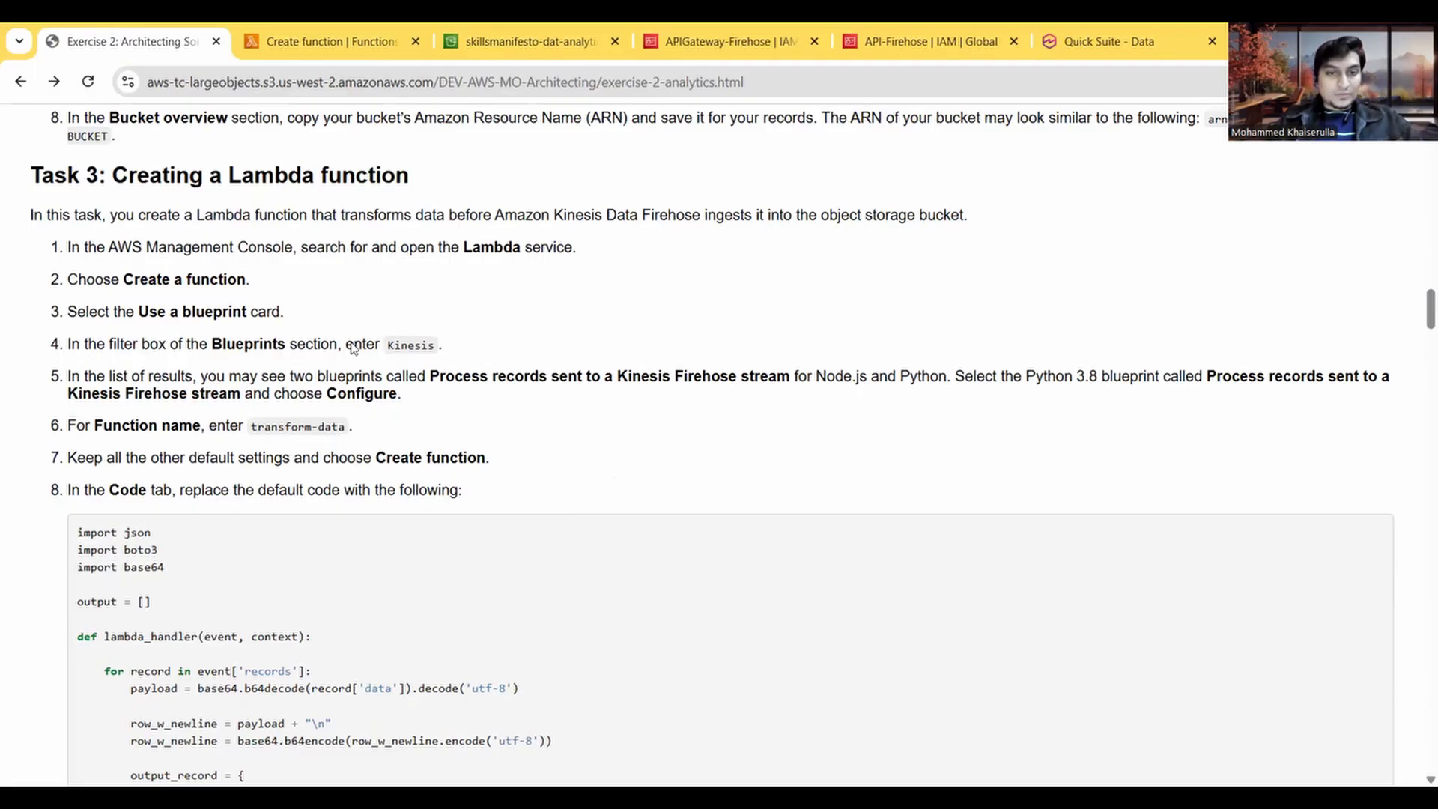
{"action": "left_click_drag", "start_coordinate": [574, 374], "coordinate": [705, 369]}
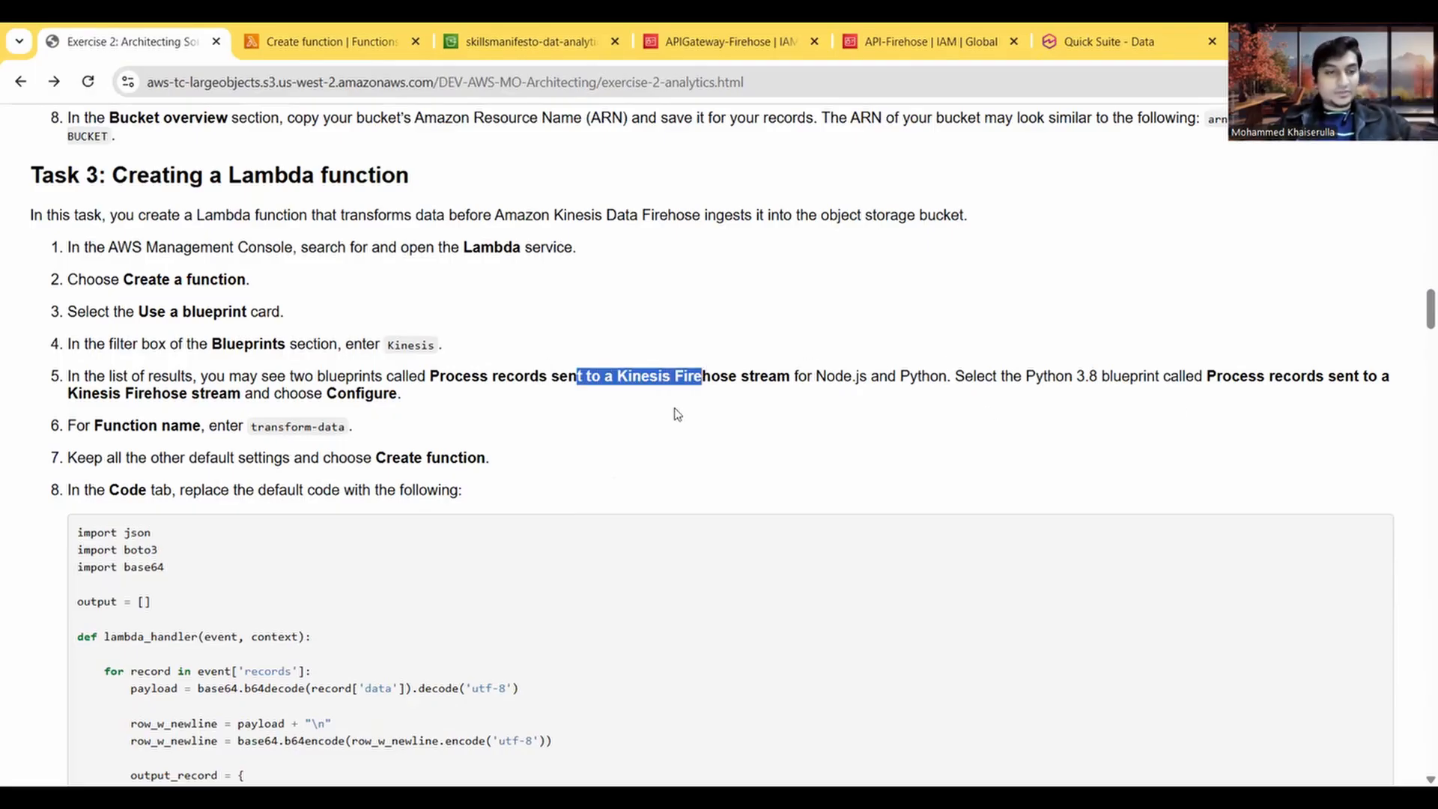
{"action": "scroll", "coordinate": [389, 383], "scroll_direction": "down", "scroll_amount": 1}
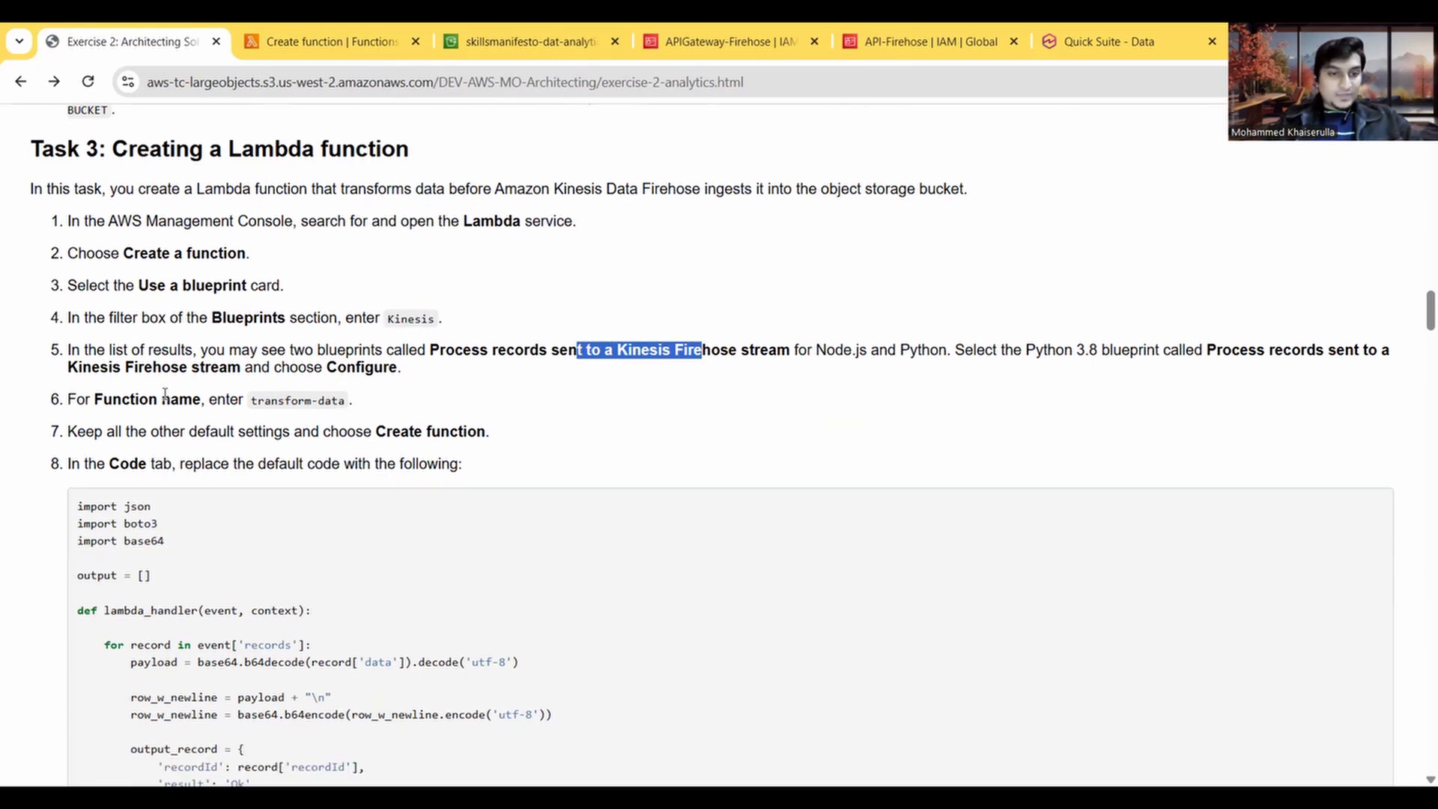
{"action": "left_click_drag", "start_coordinate": [253, 402], "coordinate": [349, 408]}
{"action": "key", "text": "ctrl+c"}
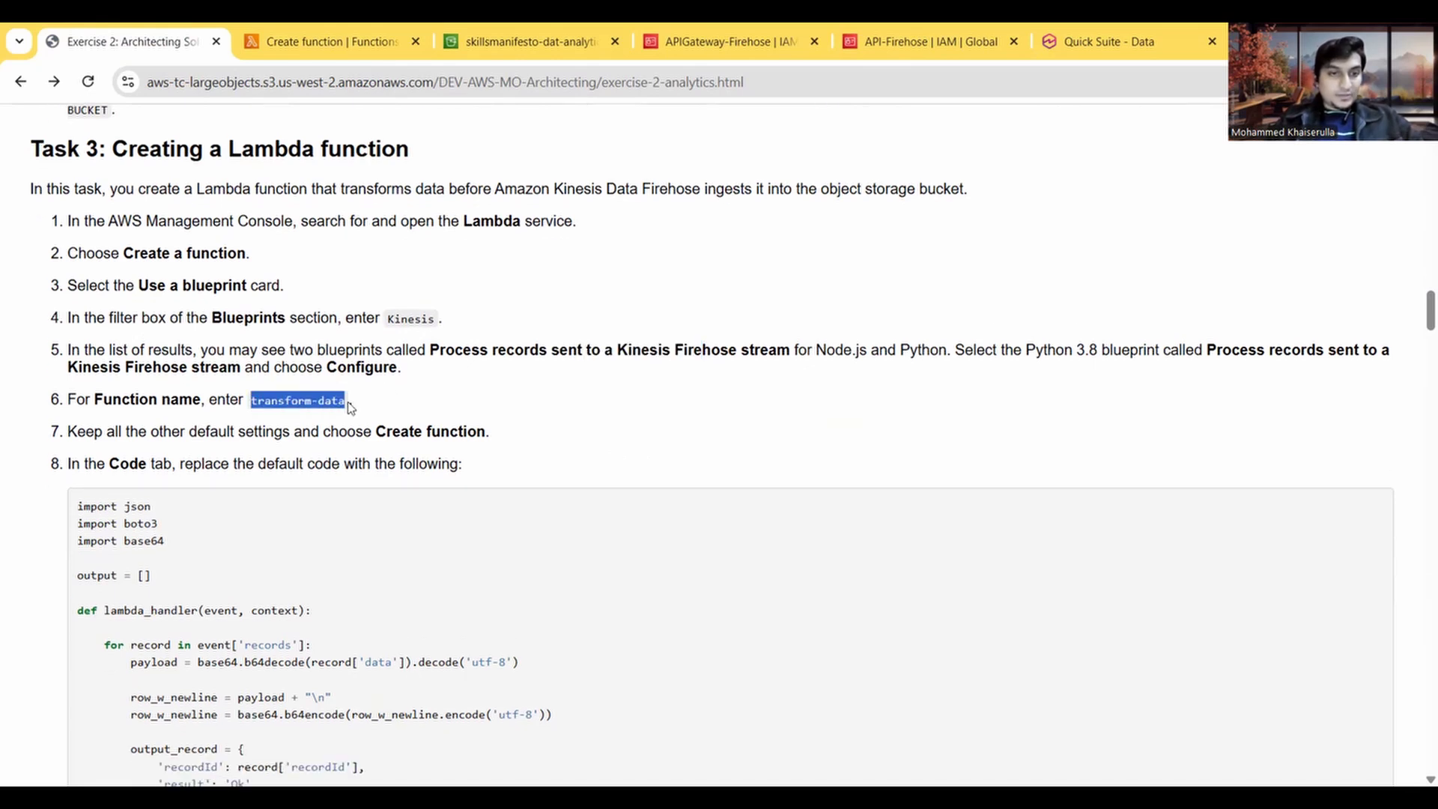
{"action": "left_click", "coordinate": [297, 39]}
{"action": "left_click", "coordinate": [187, 486]}
{"action": "key", "text": "ctrl+v"}
Step: Review the remaining Task 3 instructions and the blueprint code, then create the function with the other settings at their defaults
{"action": "left_click", "coordinate": [123, 34]}
{"action": "scroll", "coordinate": [438, 432], "scroll_direction": "down", "scroll_amount": 1}
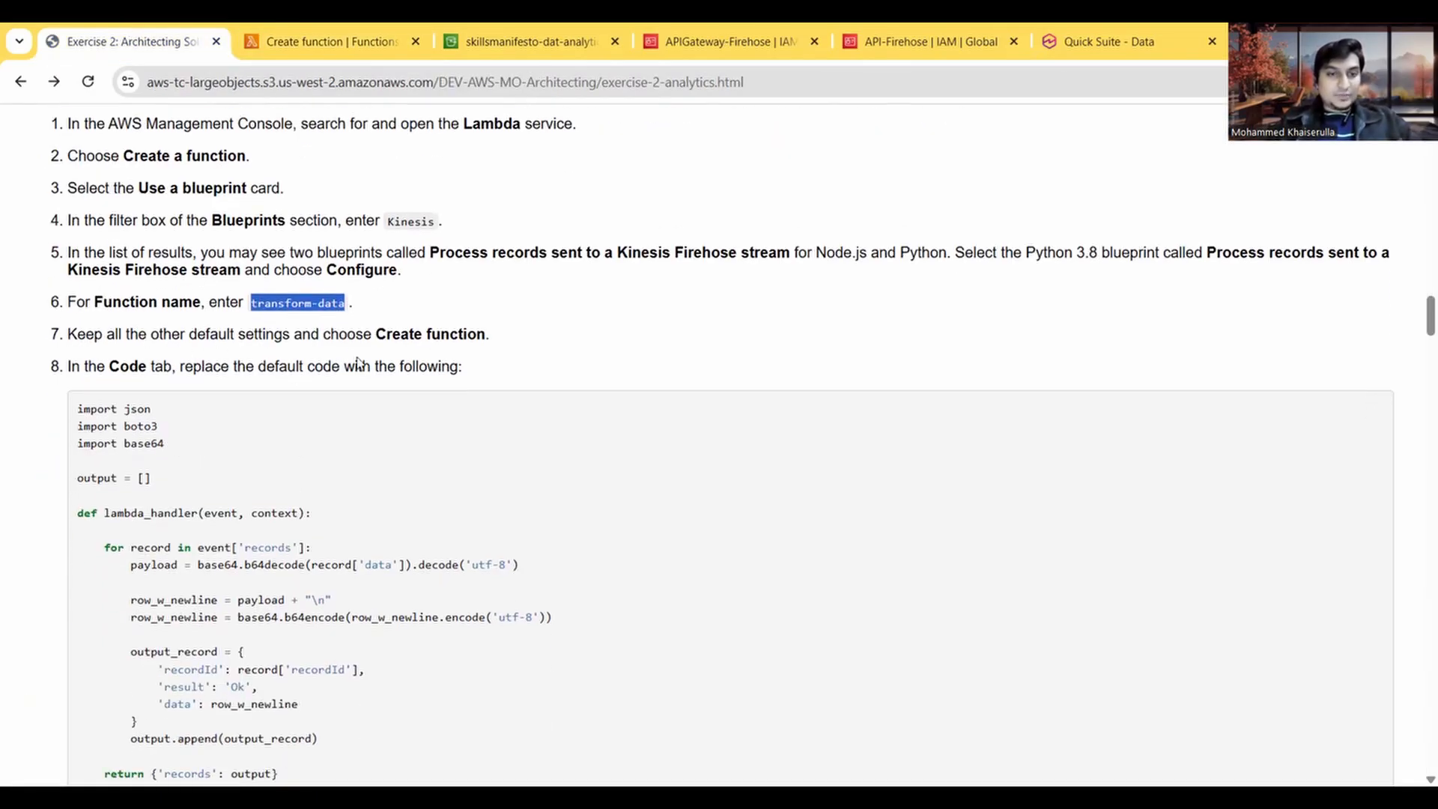
{"action": "scroll", "coordinate": [358, 362], "scroll_direction": "down", "scroll_amount": 2}
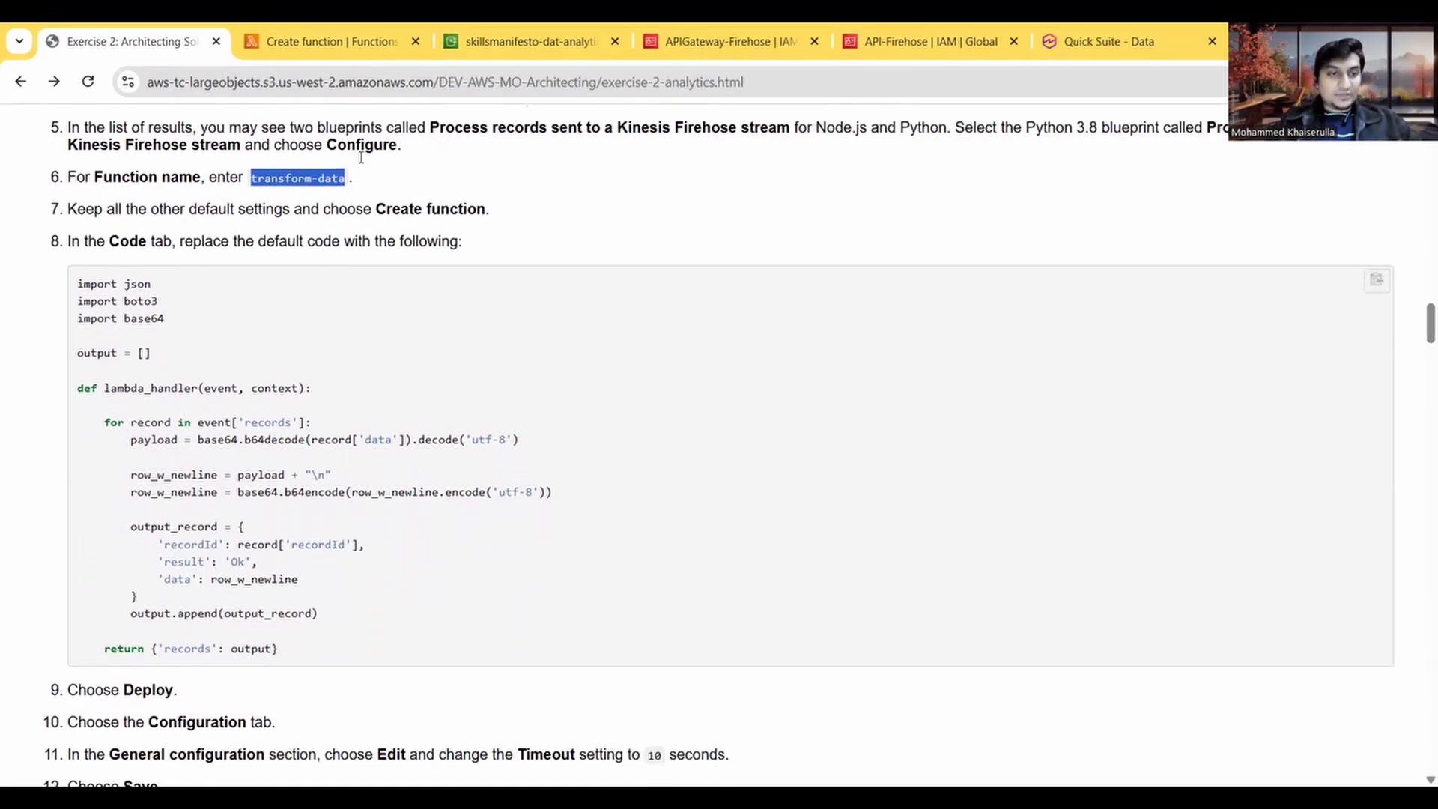
{"action": "left_click", "coordinate": [358, 30]}
{"action": "scroll", "coordinate": [635, 542], "scroll_direction": "down", "scroll_amount": 6}
{"action": "scroll", "coordinate": [638, 542], "scroll_direction": "down", "scroll_amount": 3}
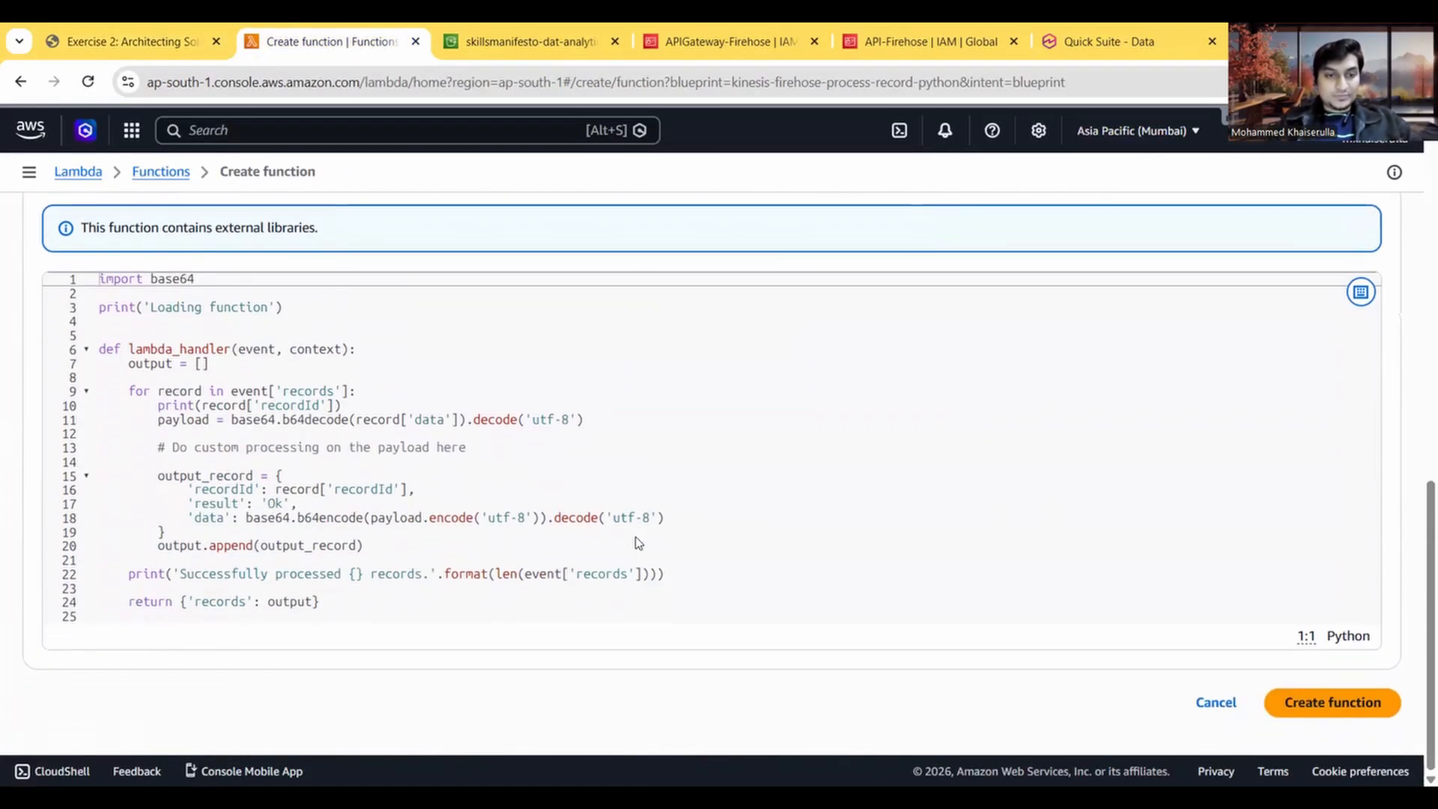
{"action": "scroll", "coordinate": [636, 536], "scroll_direction": "up", "scroll_amount": 1}
{"action": "scroll", "coordinate": [636, 536], "scroll_direction": "down", "scroll_amount": 1}
{"action": "left_click", "coordinate": [1332, 702]}
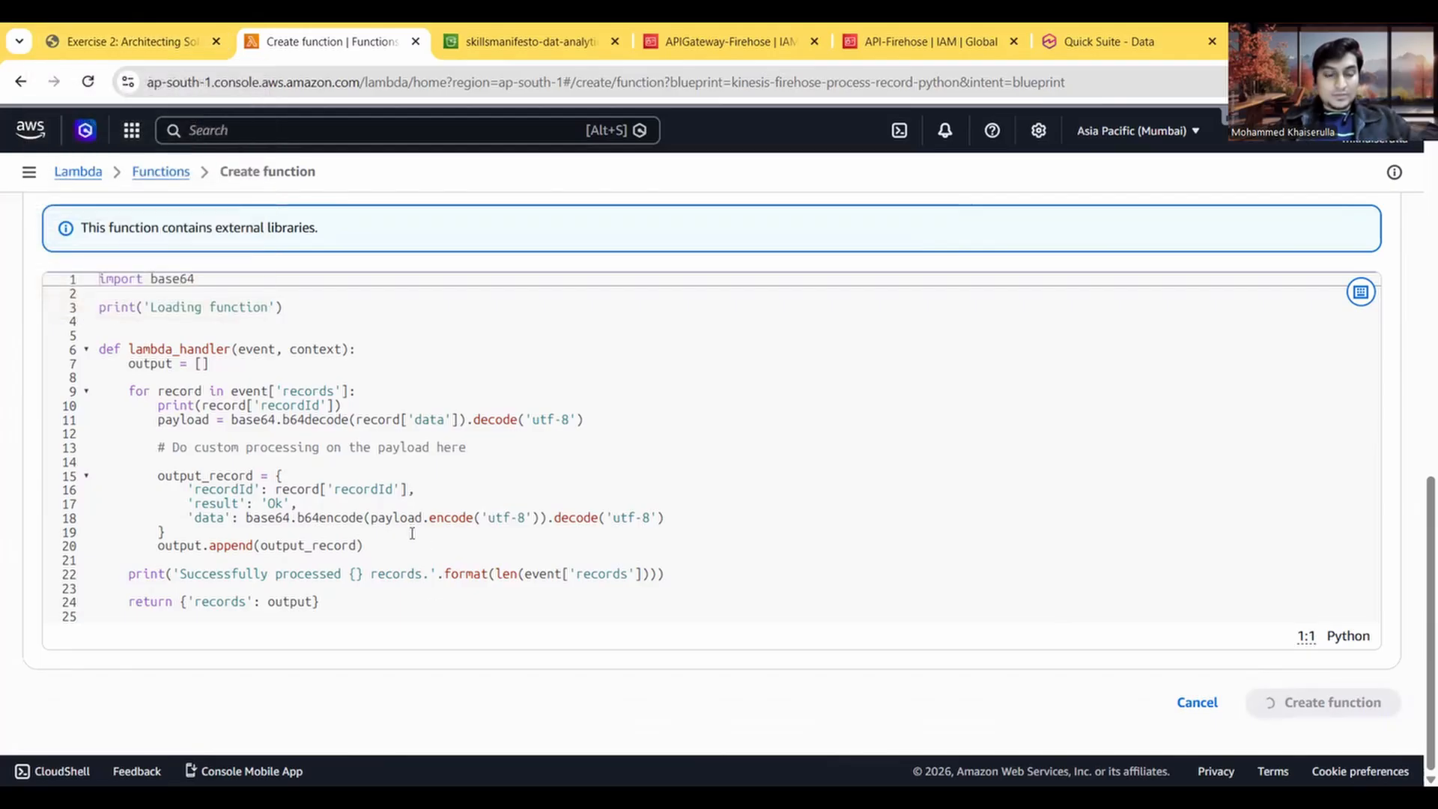
{"action": "left_click", "coordinate": [146, 41]}
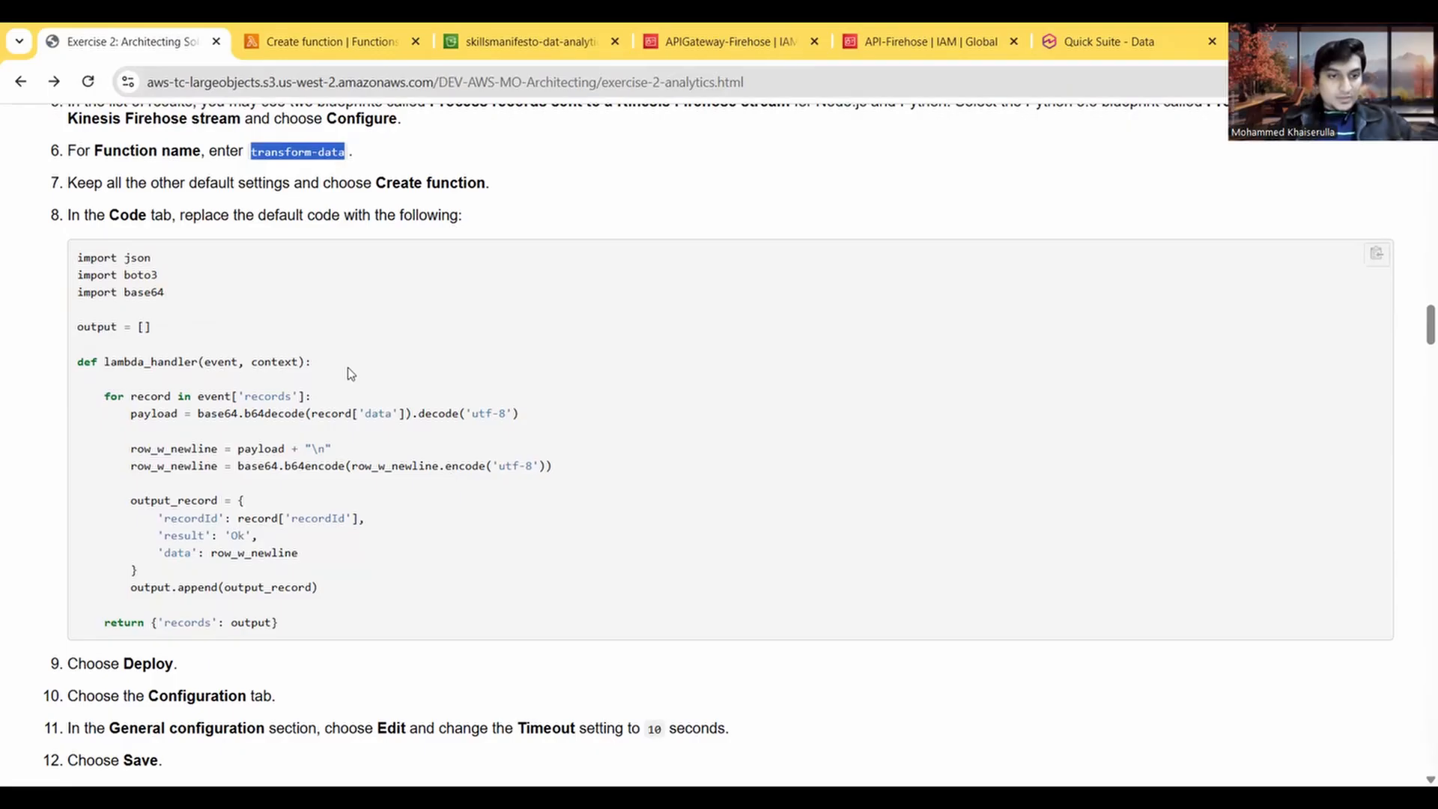
{"action": "left_click", "coordinate": [340, 33]}
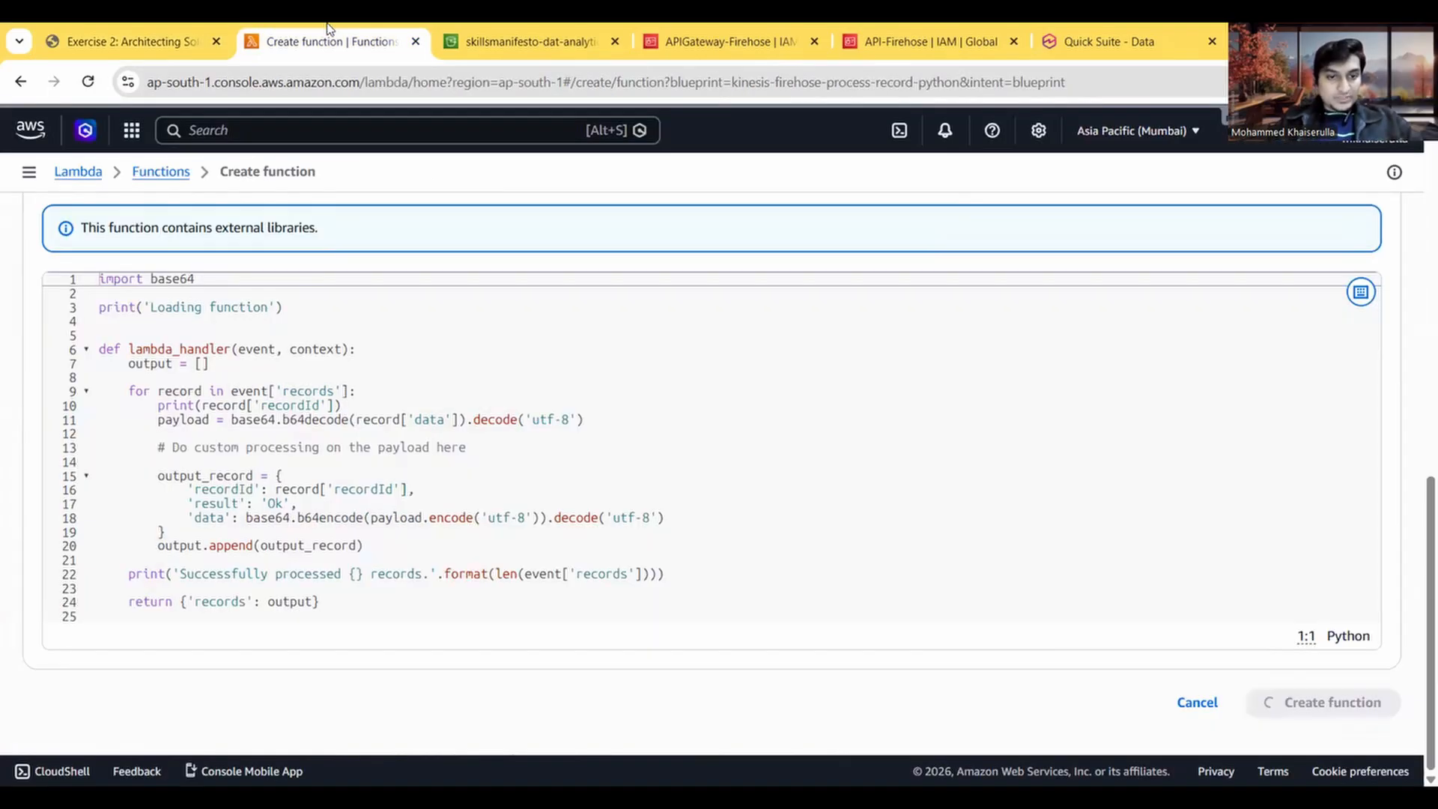
{"action": "left_click", "coordinate": [171, 30]}
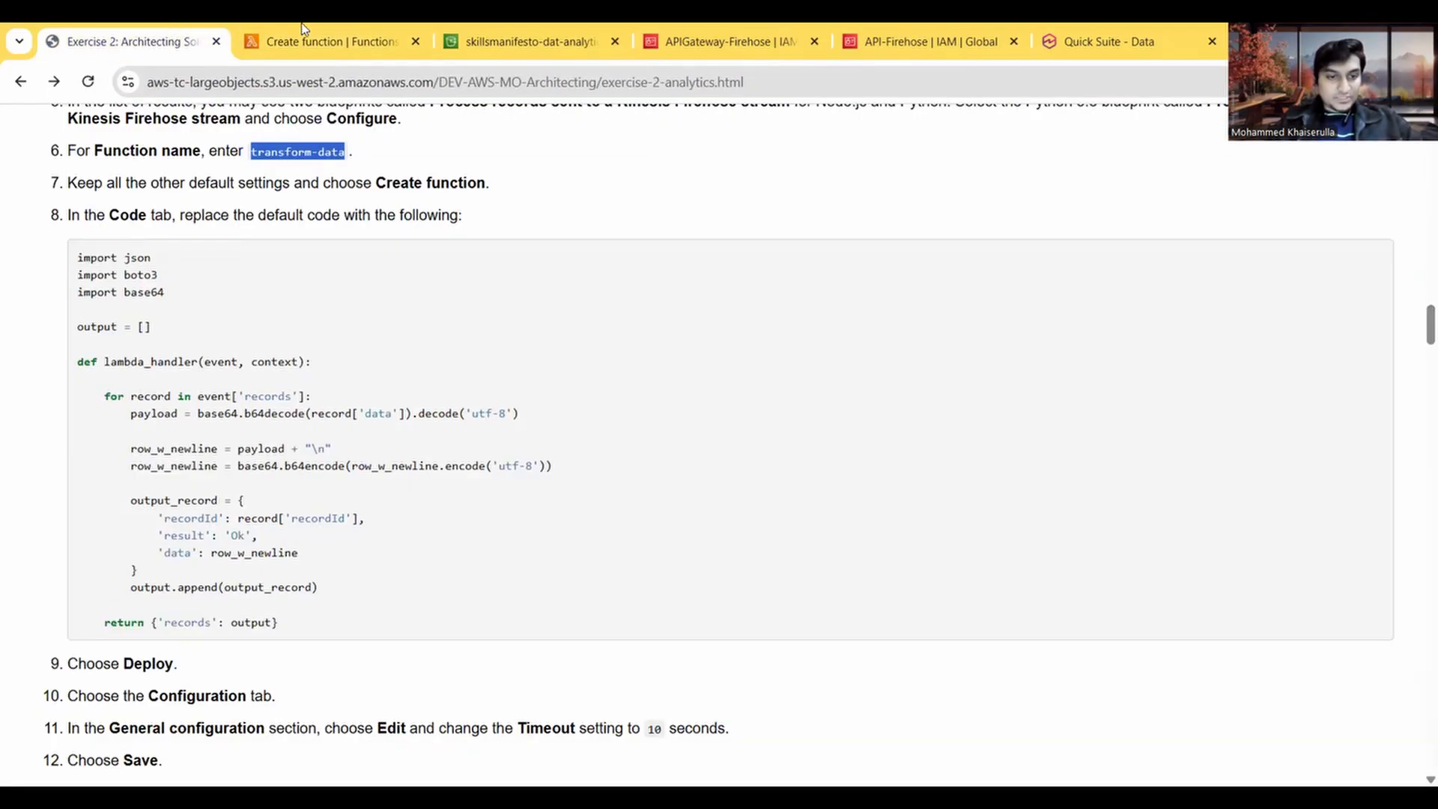
{"action": "left_click", "coordinate": [346, 31]}
{"action": "left_click", "coordinate": [199, 33]}
{"action": "left_click", "coordinate": [349, 34]}
Step: Replace the default code in lambda_function.py with the lambda_handler code copied from Task 3 and look over the pasted code
{"action": "left_click", "coordinate": [157, 29]}
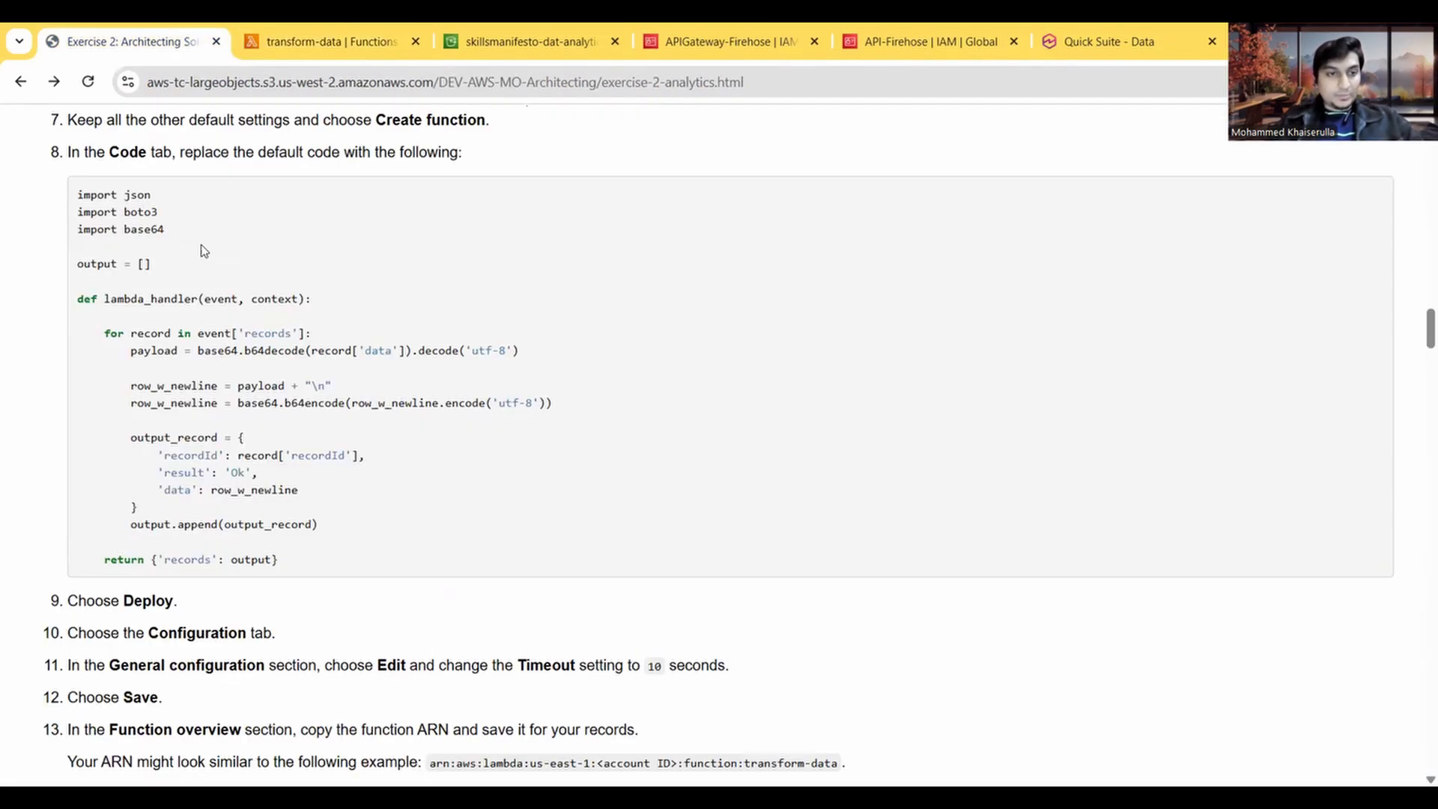
{"action": "left_click_drag", "start_coordinate": [283, 562], "coordinate": [75, 207]}
{"action": "key", "text": "ctrl+c"}
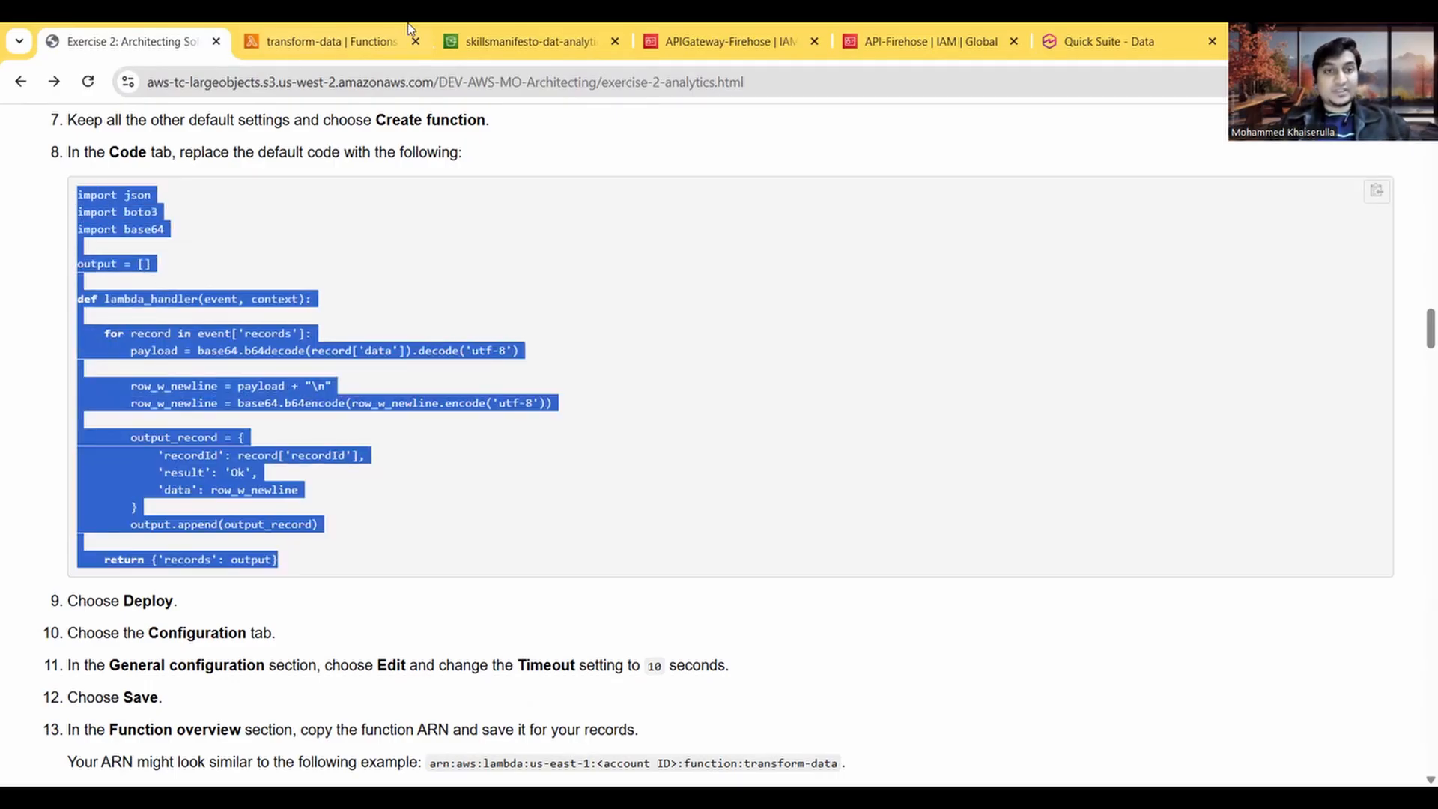
{"action": "left_click", "coordinate": [337, 41]}
{"action": "left_click", "coordinate": [512, 578]}
{"action": "key", "text": "ctrl+a"}
{"action": "key", "text": "BackSpace"}
{"action": "key", "text": "ctrl+v"}
{"action": "scroll", "coordinate": [653, 411], "scroll_direction": "down", "scroll_amount": 2}
{"action": "scroll", "coordinate": [653, 411], "scroll_direction": "down", "scroll_amount": 4}
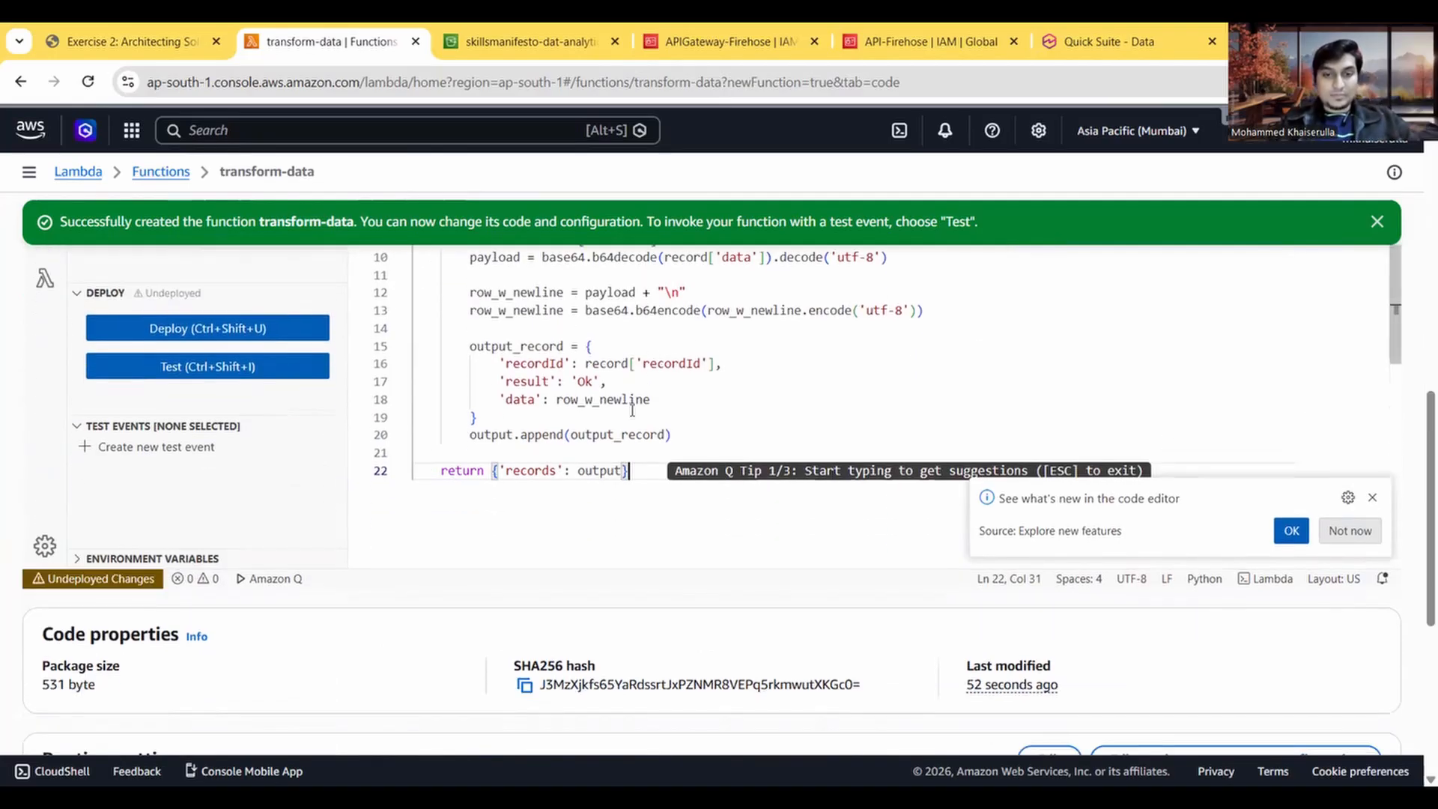
{"action": "scroll", "coordinate": [644, 411], "scroll_direction": "up", "scroll_amount": 2}
{"action": "scroll", "coordinate": [632, 411], "scroll_direction": "up", "scroll_amount": 3}
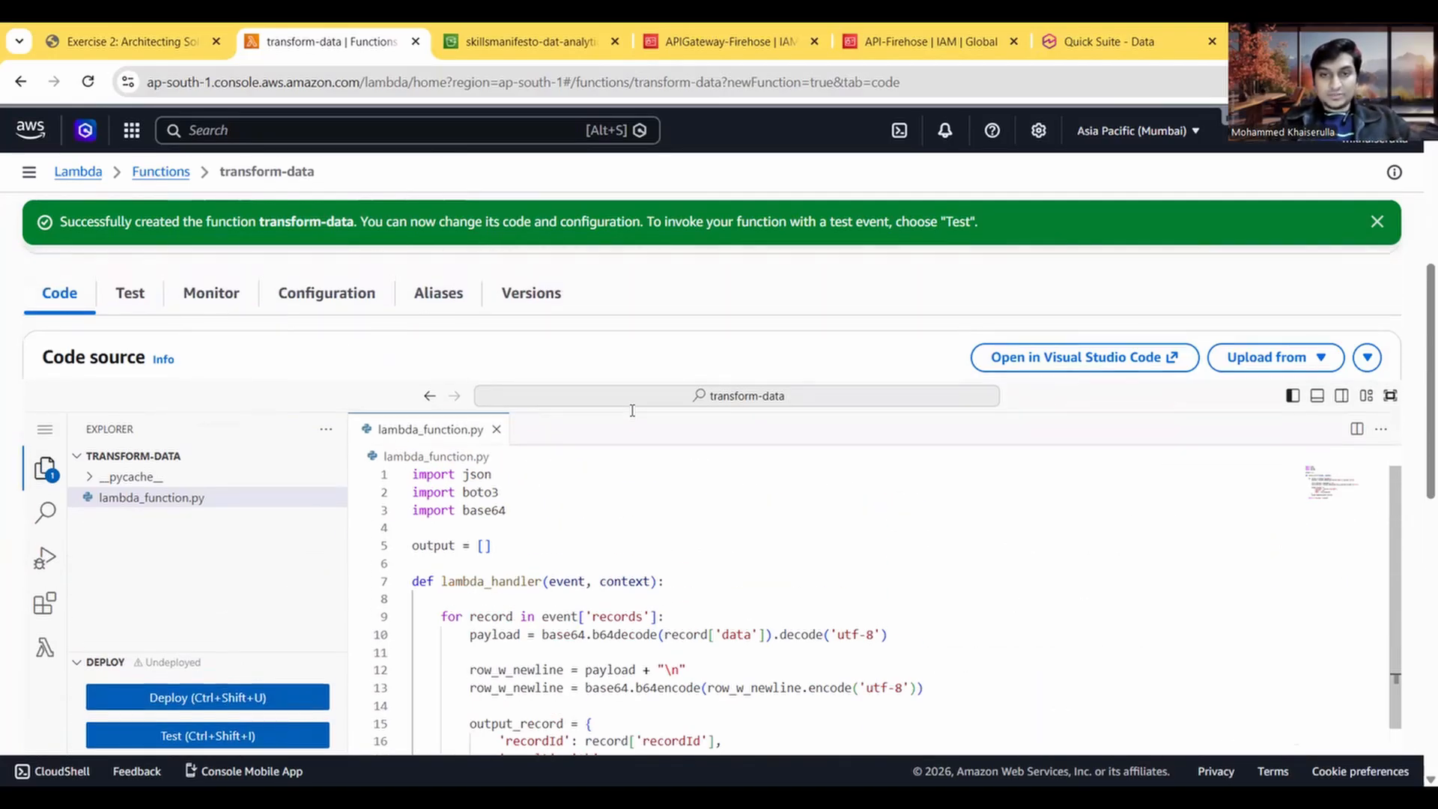
Step: Deploy the updated lambda_function.py code of the transform-data function and dismiss the notification
{"action": "scroll", "coordinate": [524, 410], "scroll_direction": "down", "scroll_amount": 6}
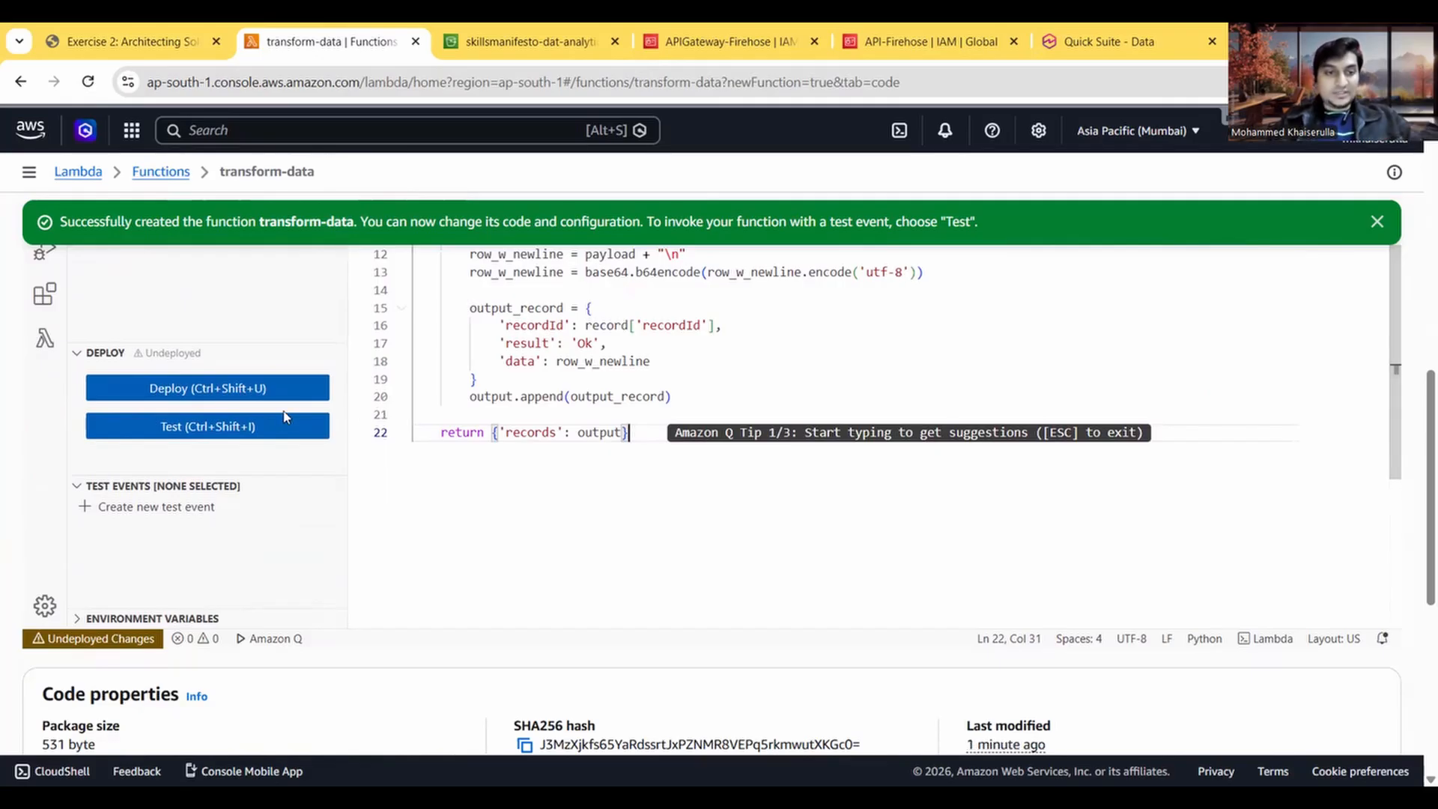
{"action": "left_click", "coordinate": [283, 392]}
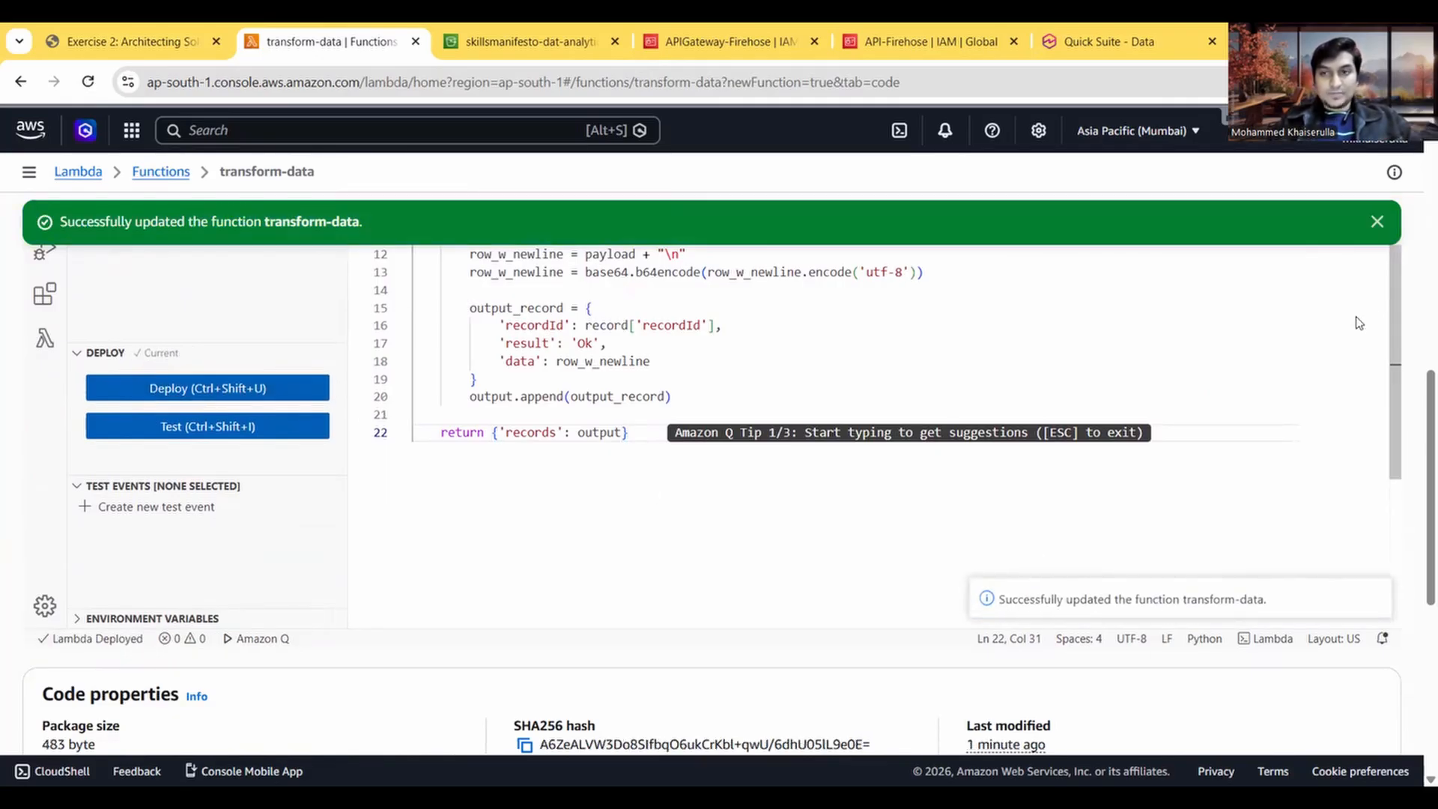
{"action": "left_click", "coordinate": [1376, 222]}
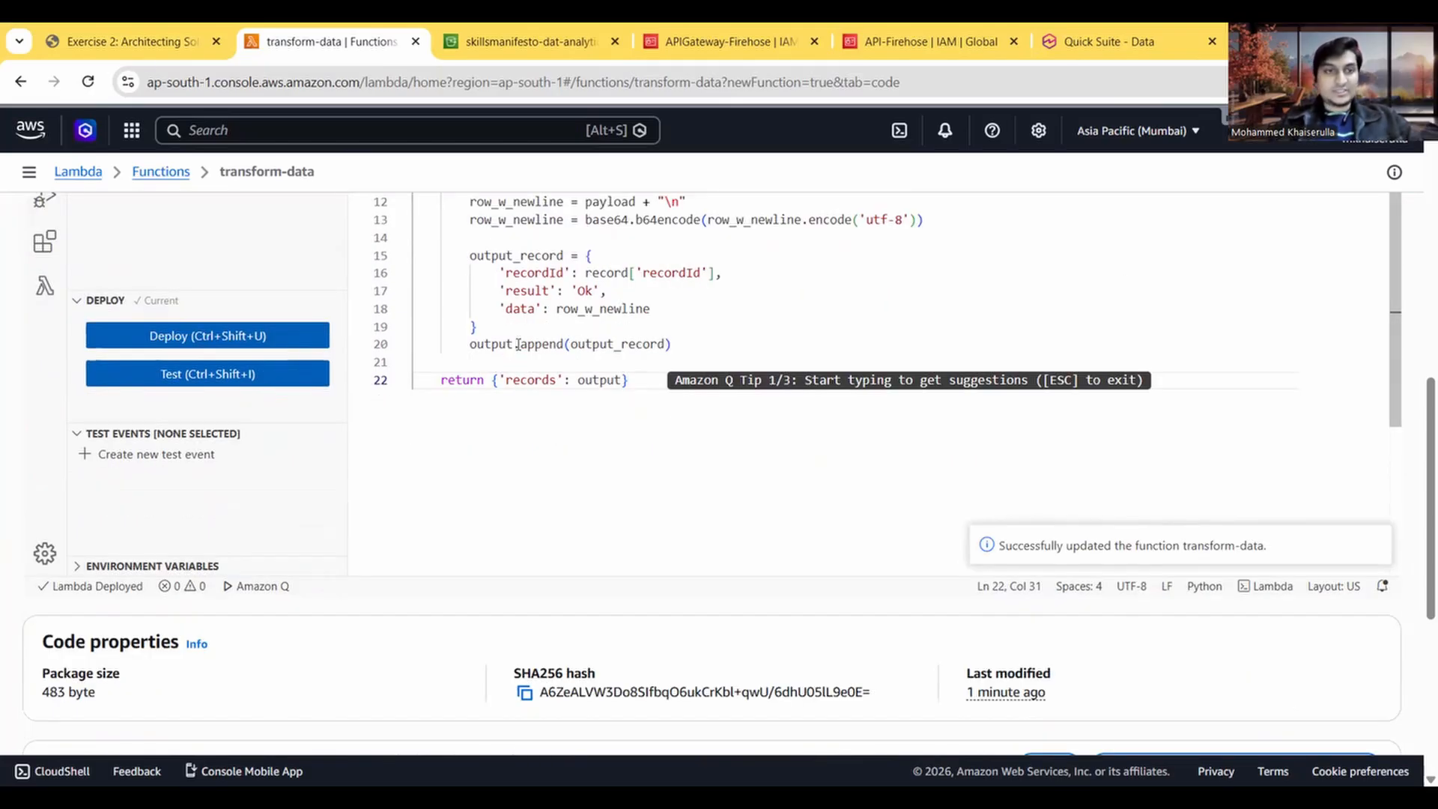
Step: Check the remaining Task 3 instructions, then open the general configuration of the transform-data function for editing
{"action": "left_click", "coordinate": [141, 50]}
{"action": "scroll", "coordinate": [103, 483], "scroll_direction": "down", "scroll_amount": 2}
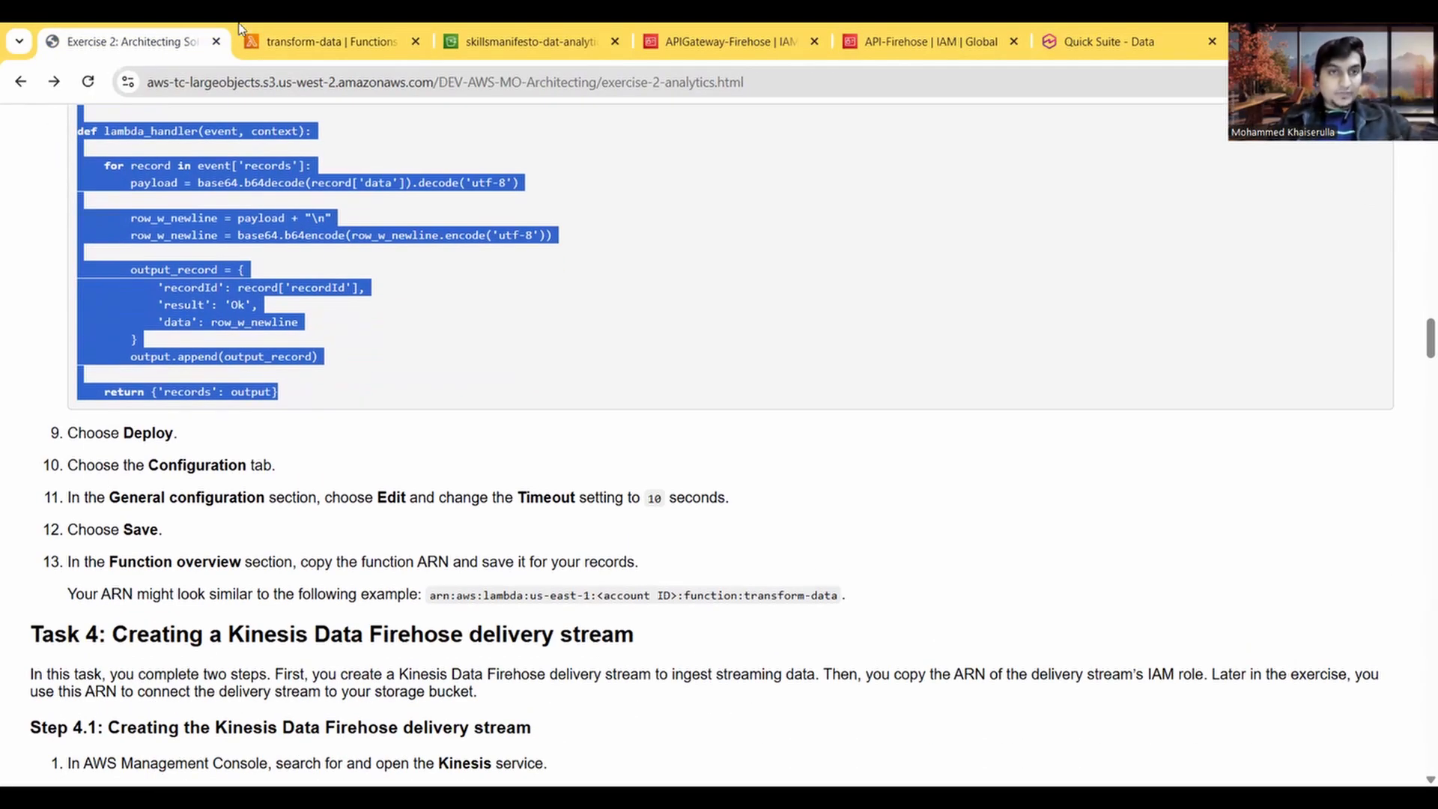
{"action": "left_click", "coordinate": [294, 24]}
{"action": "scroll", "coordinate": [369, 406], "scroll_direction": "up", "scroll_amount": 5}
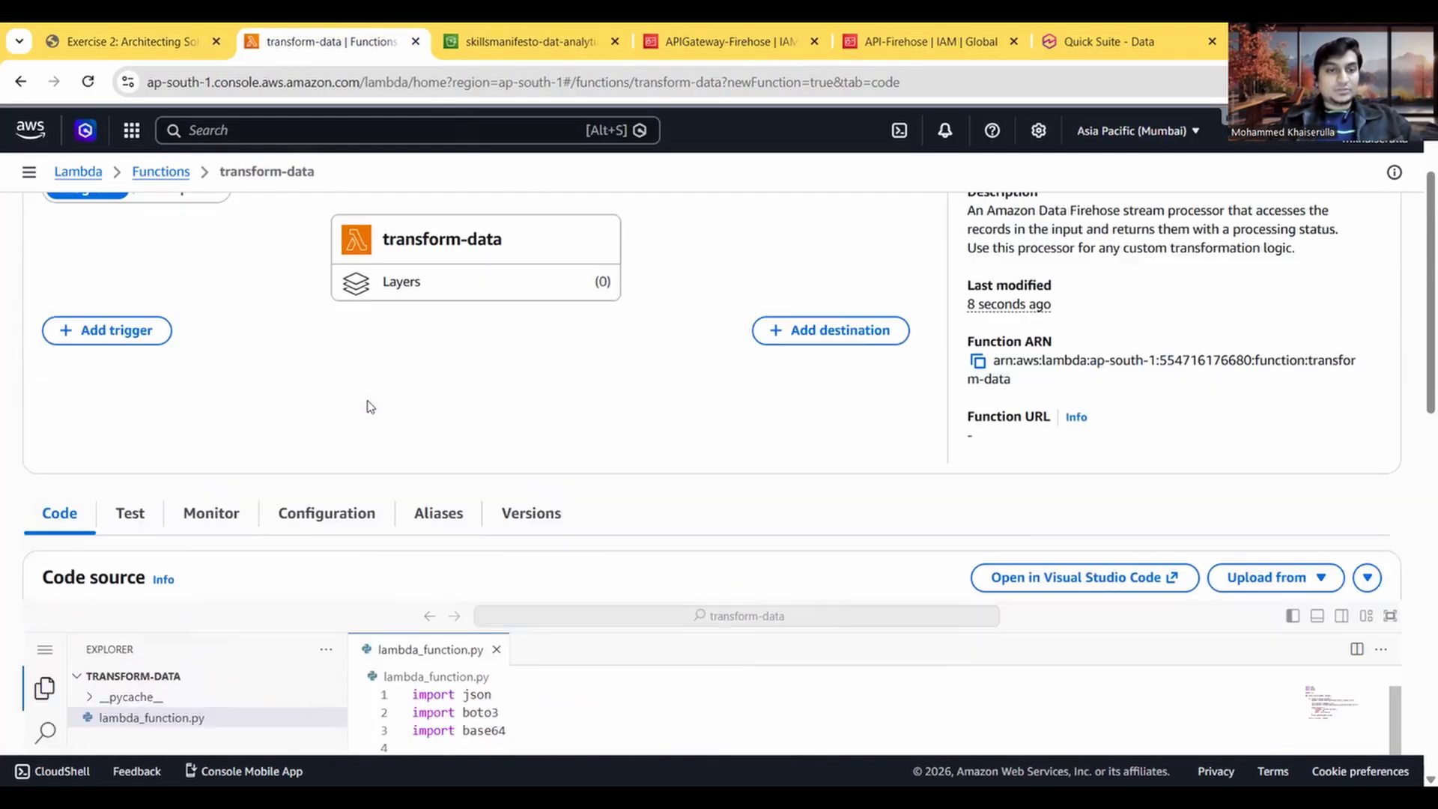
{"action": "left_click", "coordinate": [329, 571]}
{"action": "scroll", "coordinate": [470, 503], "scroll_direction": "down", "scroll_amount": 4}
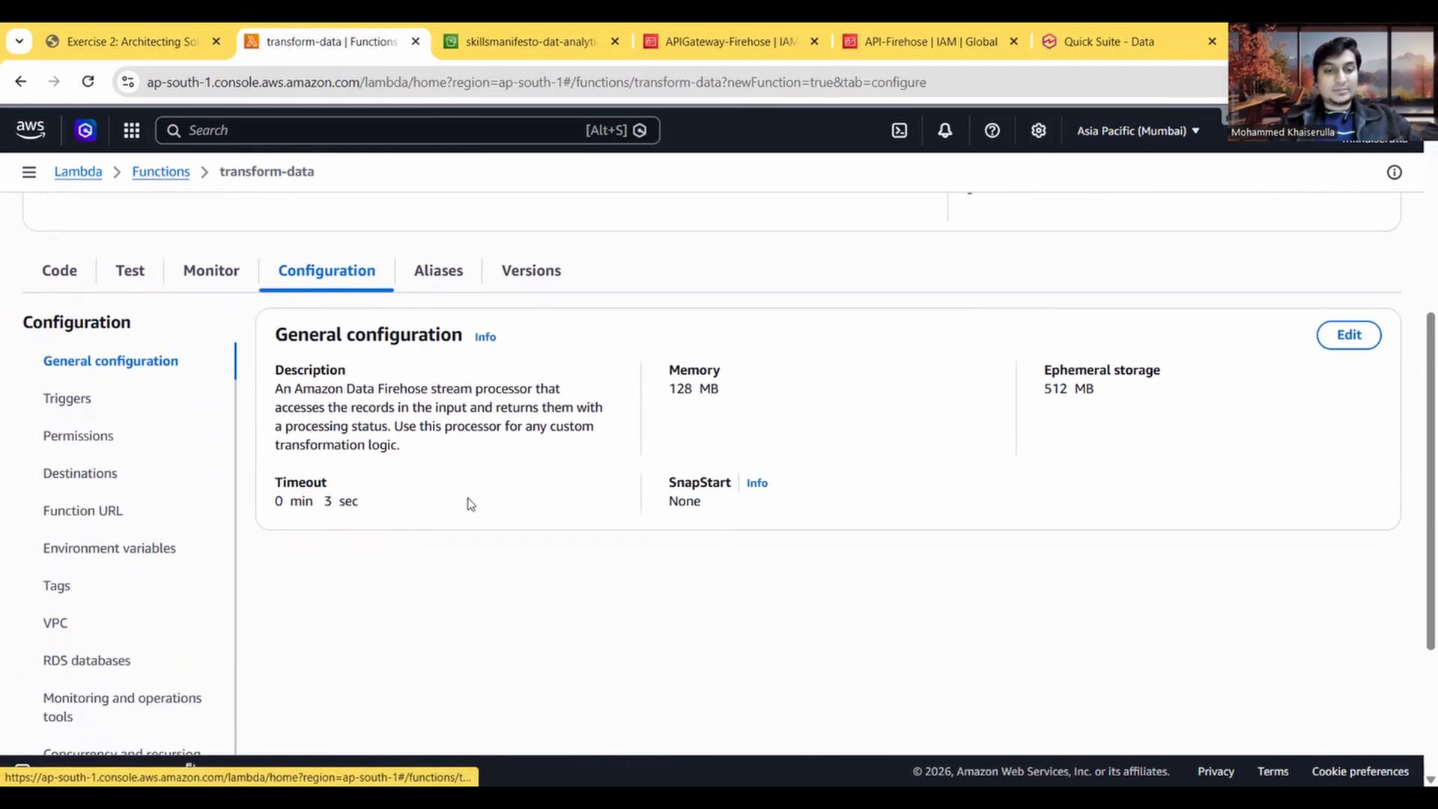
{"action": "scroll", "coordinate": [111, 640], "scroll_direction": "down", "scroll_amount": 1}
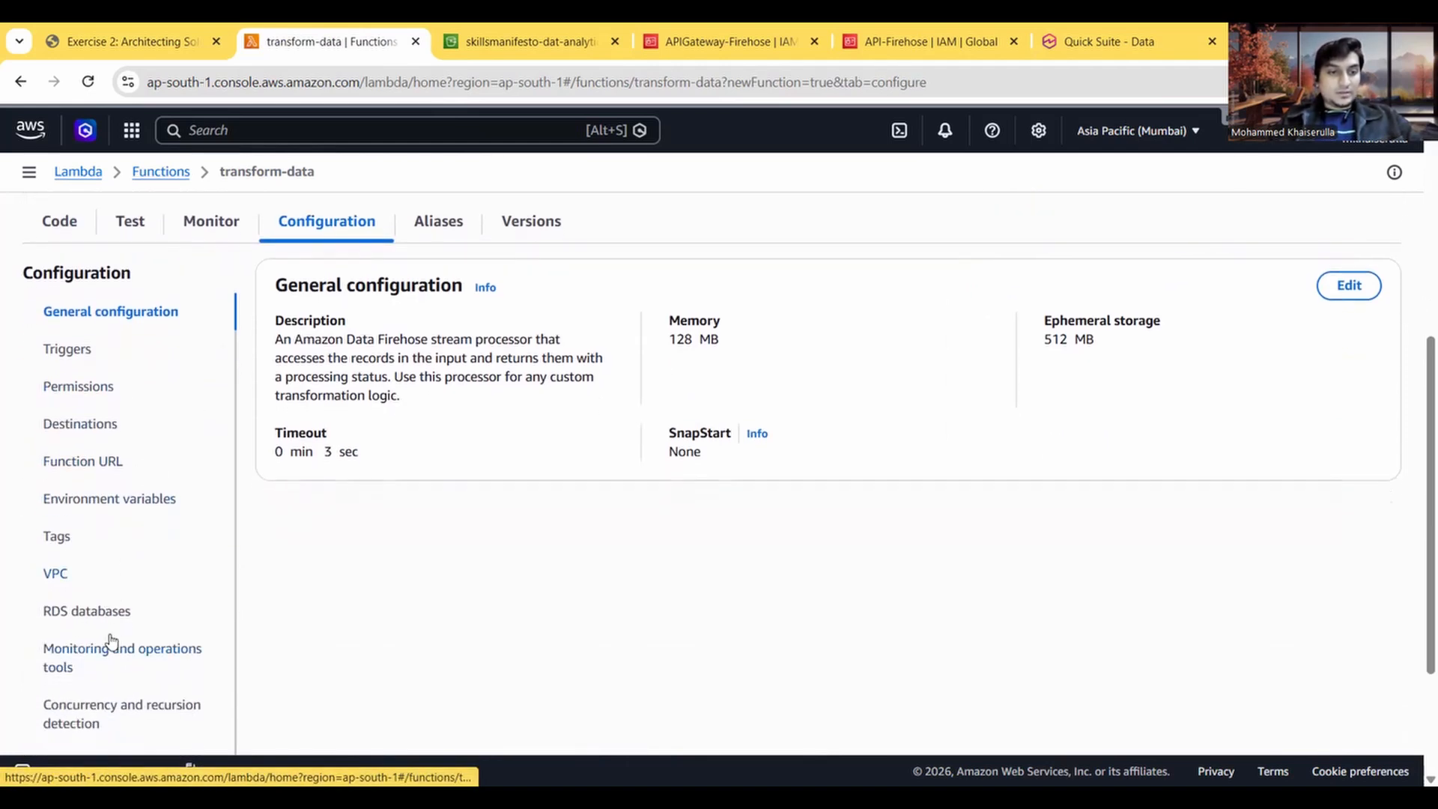
{"action": "left_click", "coordinate": [1344, 287]}
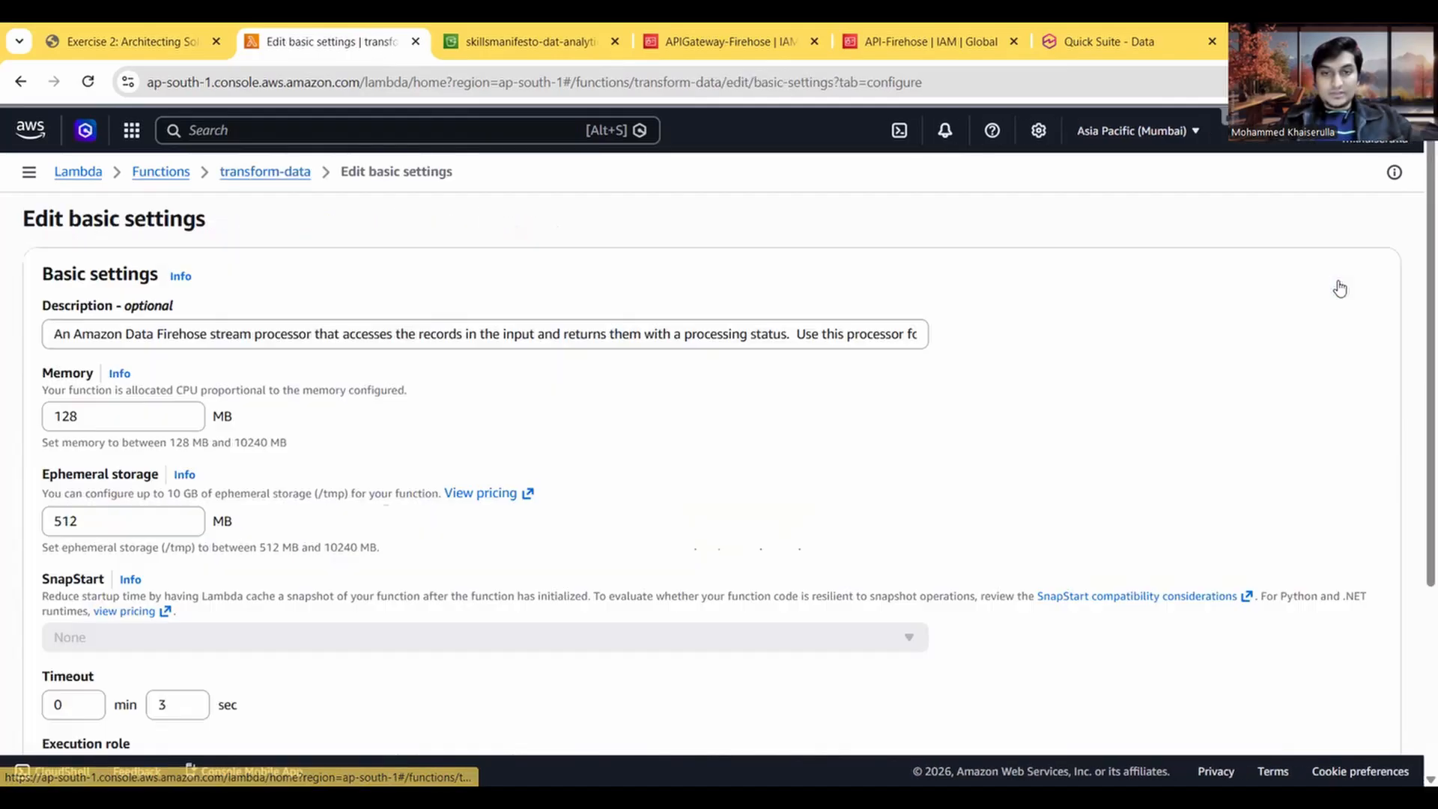
Step: Set the function's timeout to 0 min 10 sec, check it against the instructions, and save the basic settings
{"action": "scroll", "coordinate": [340, 547], "scroll_direction": "down", "scroll_amount": 2}
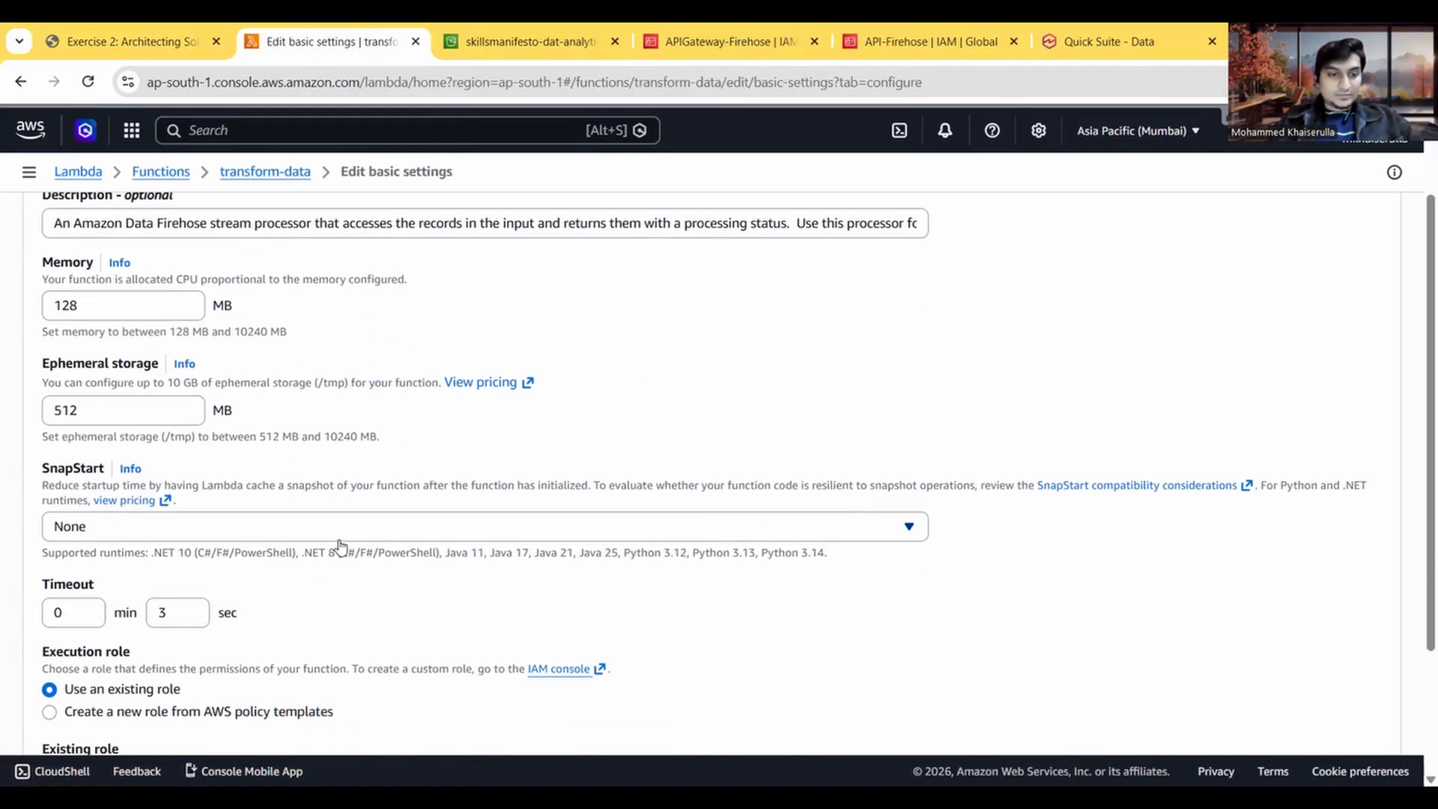
{"action": "left_click", "coordinate": [169, 562]}
{"action": "key", "text": "BackSpace"}
{"action": "type", "text": "10"}
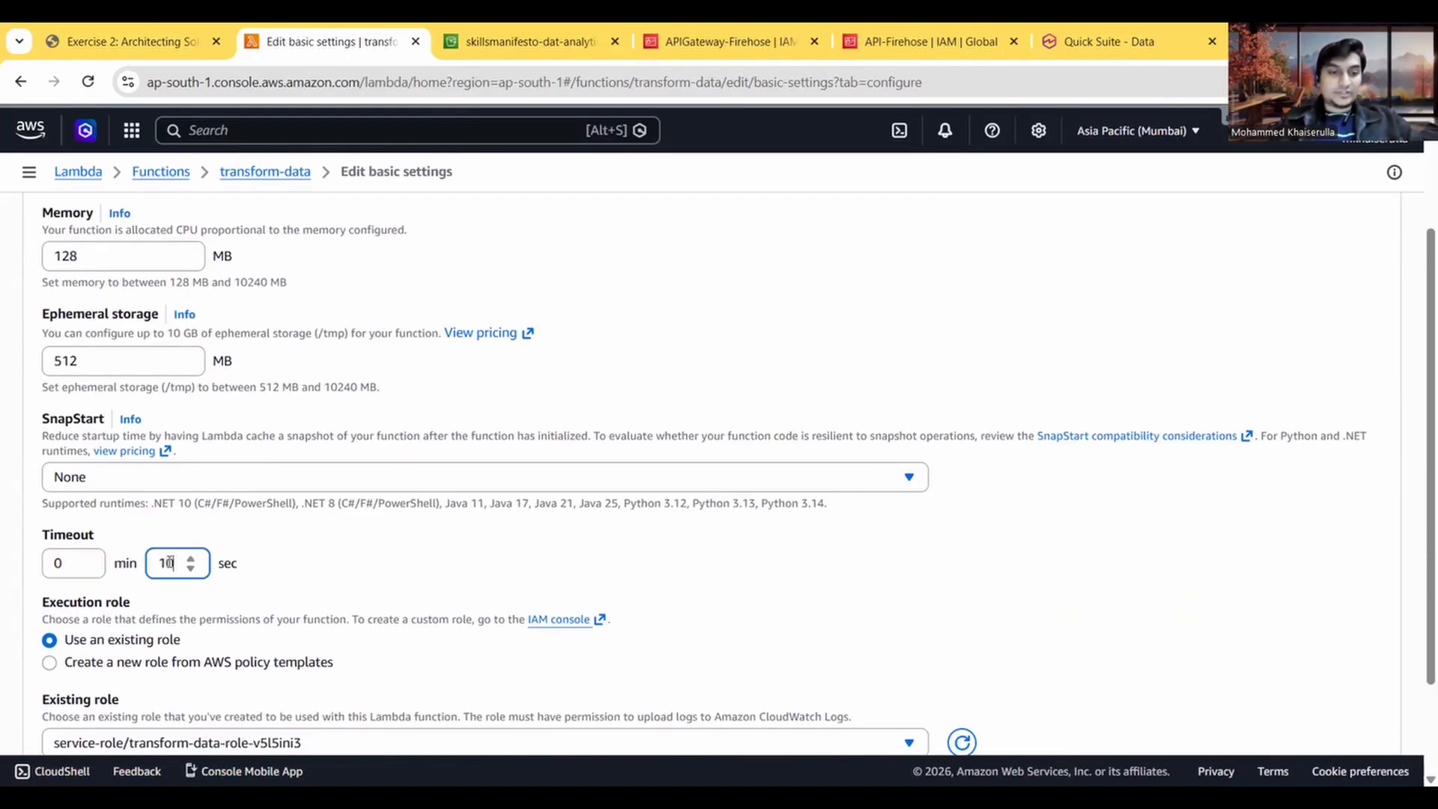
{"action": "scroll", "coordinate": [364, 569], "scroll_direction": "down", "scroll_amount": 2}
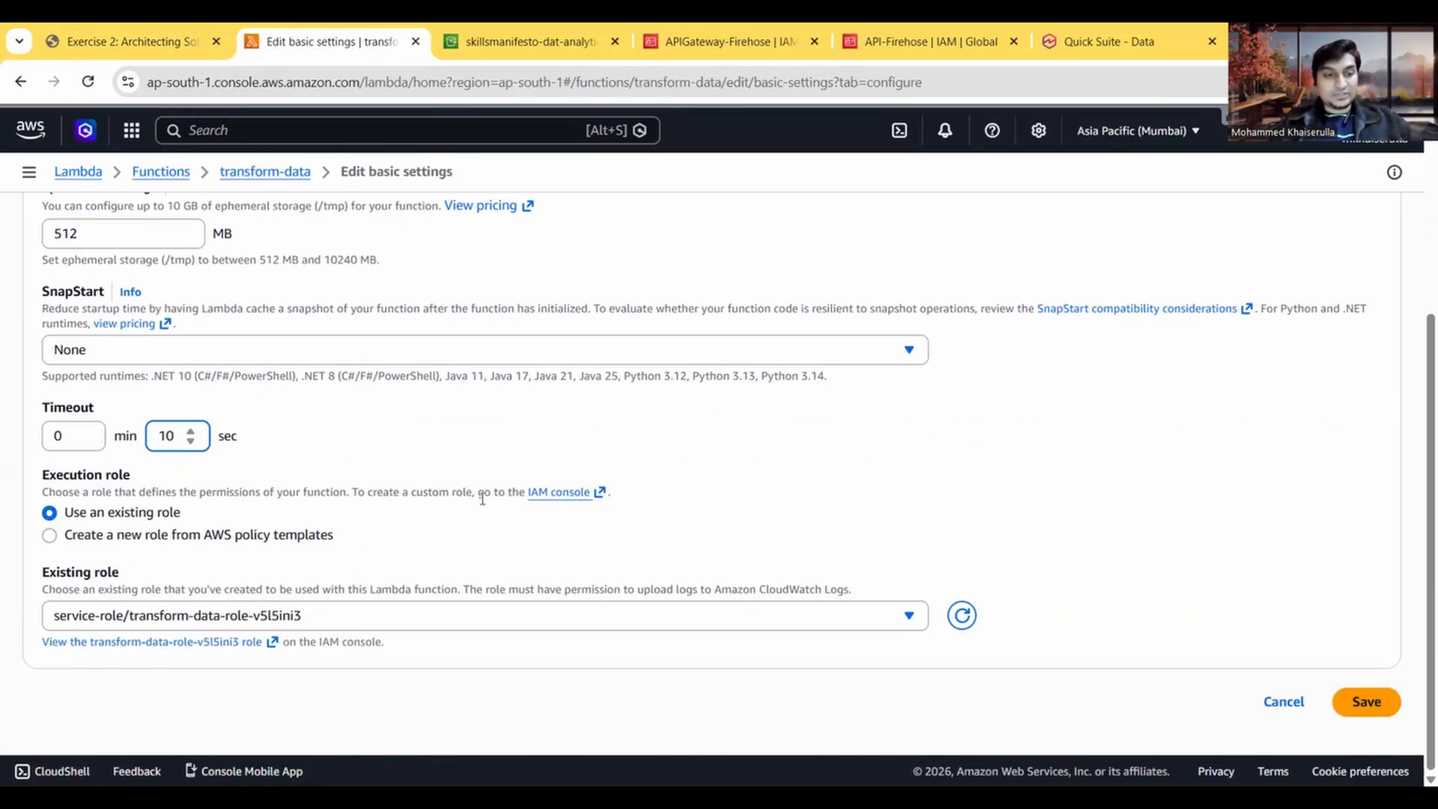
{"action": "left_click", "coordinate": [123, 42]}
{"action": "scroll", "coordinate": [362, 584], "scroll_direction": "down", "scroll_amount": 1}
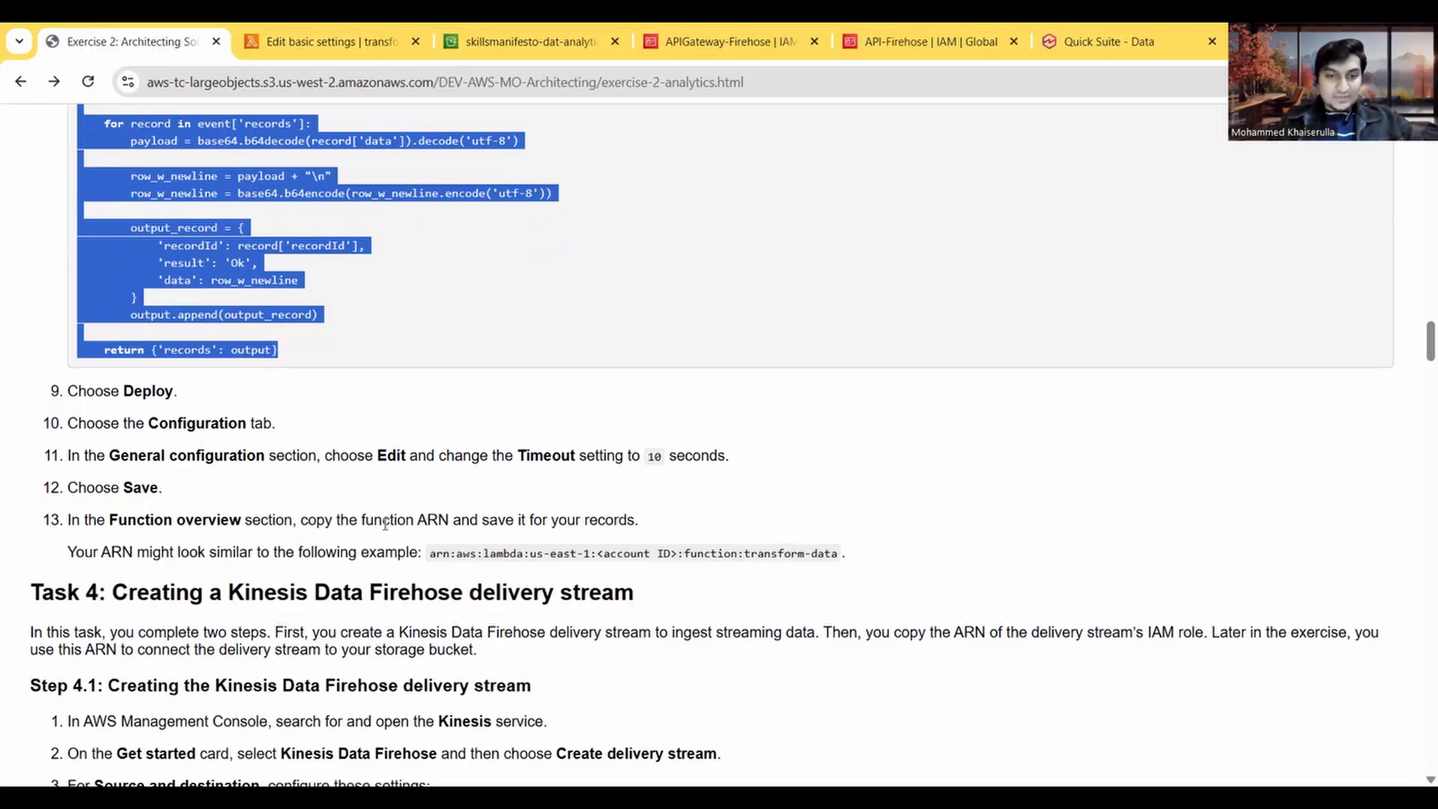
{"action": "left_click", "coordinate": [361, 33]}
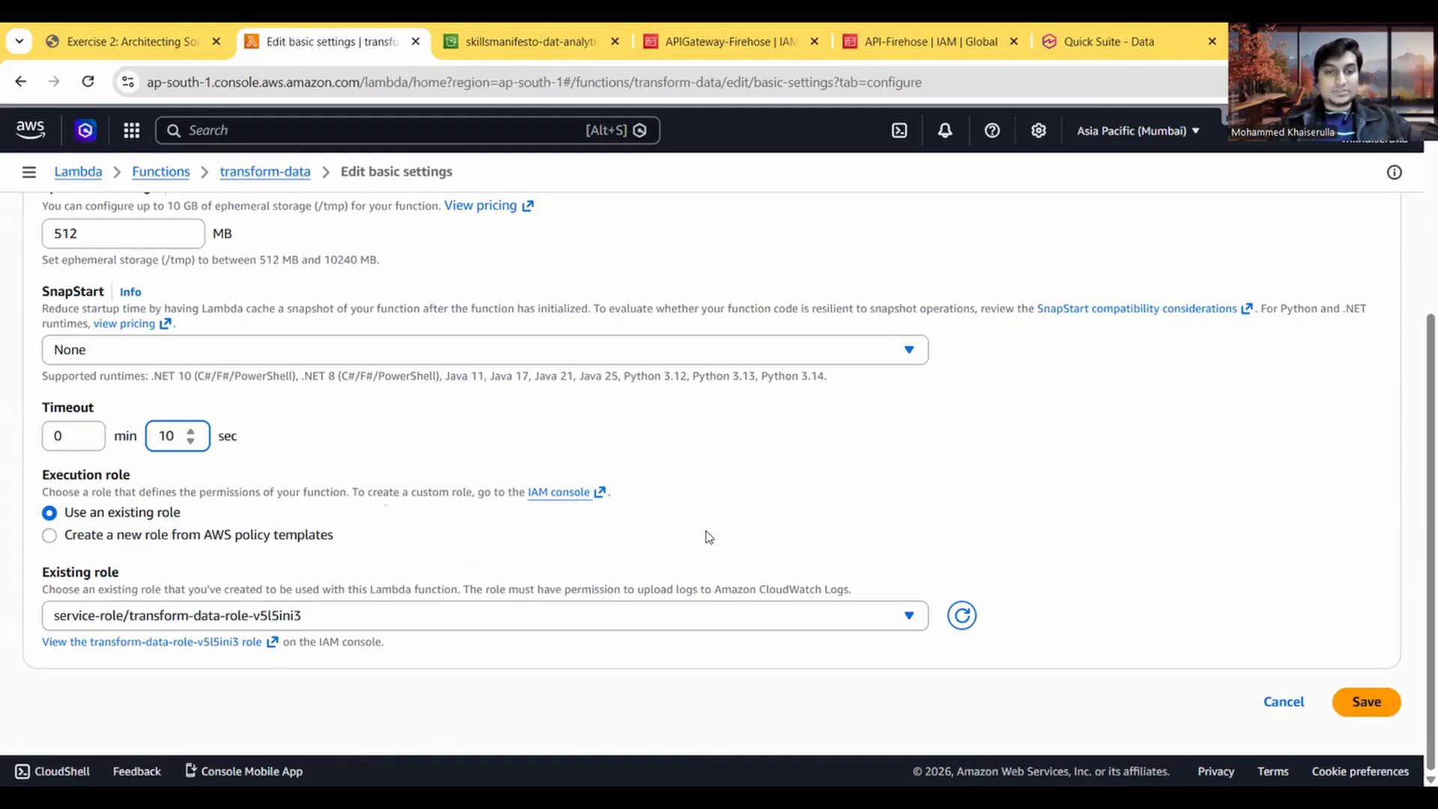
{"action": "left_click", "coordinate": [1365, 704]}
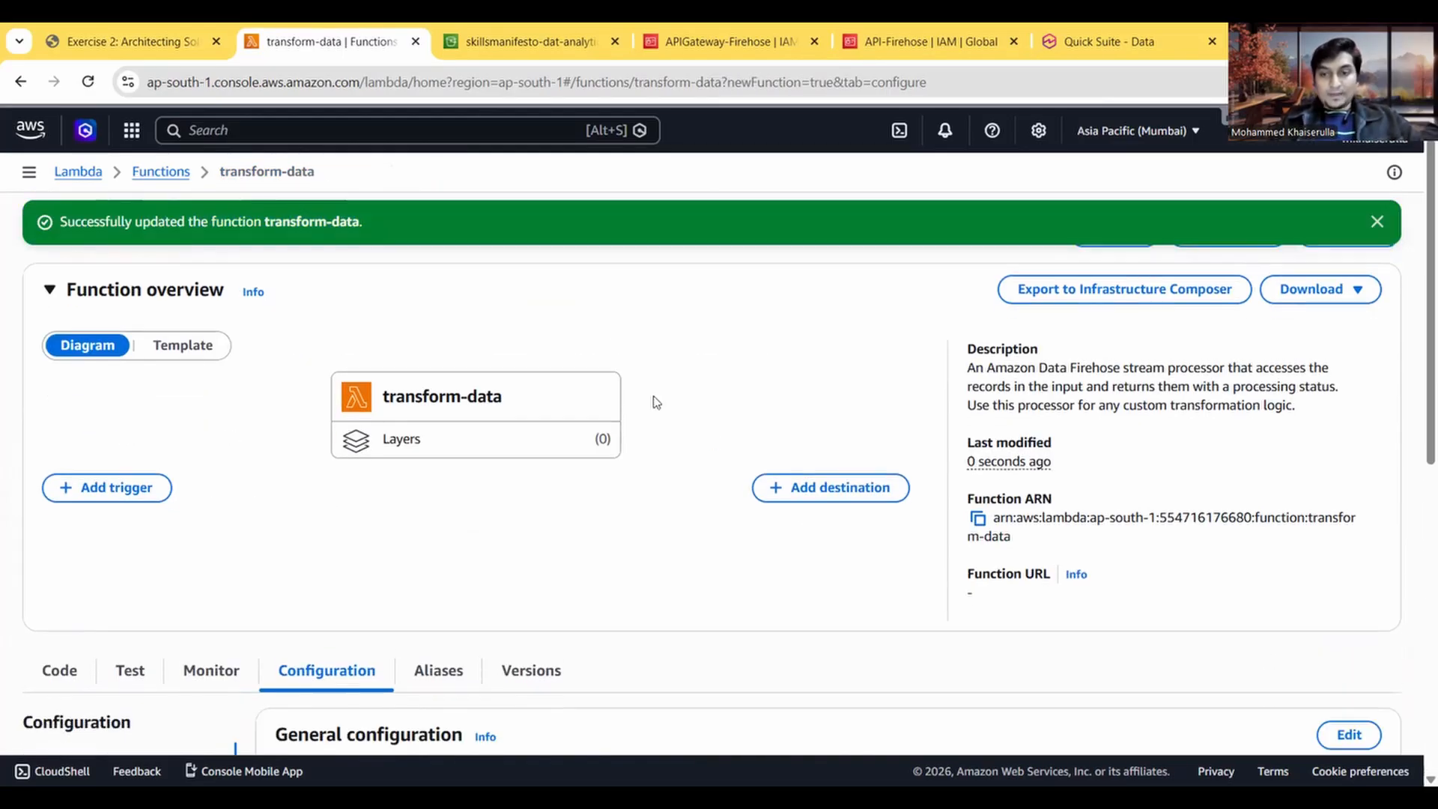
Step: Read the end of Task 3 and the Step 4.1 delivery stream instructions, then return to the transform-data function page
{"action": "left_click", "coordinate": [165, 37]}
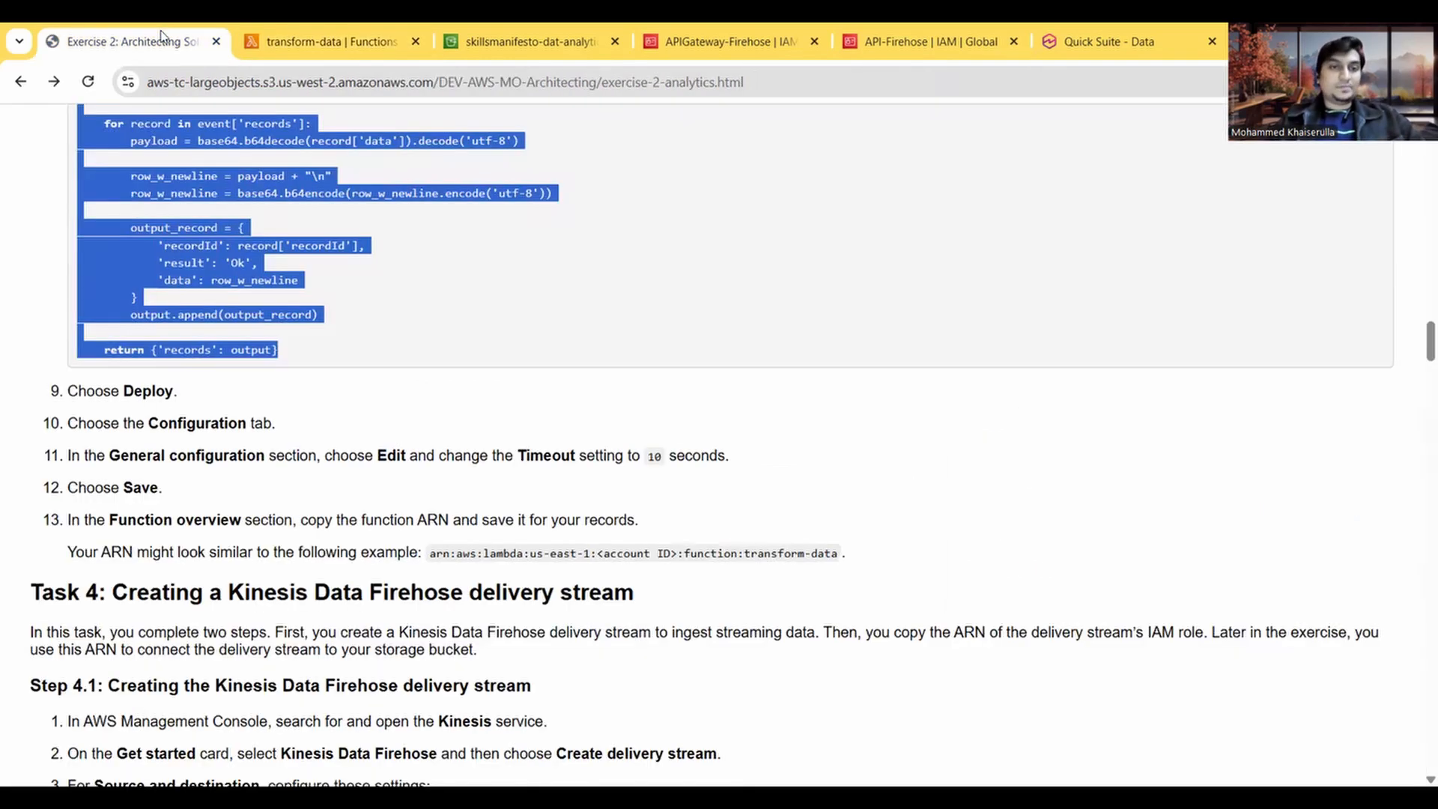
{"action": "left_click", "coordinate": [294, 37]}
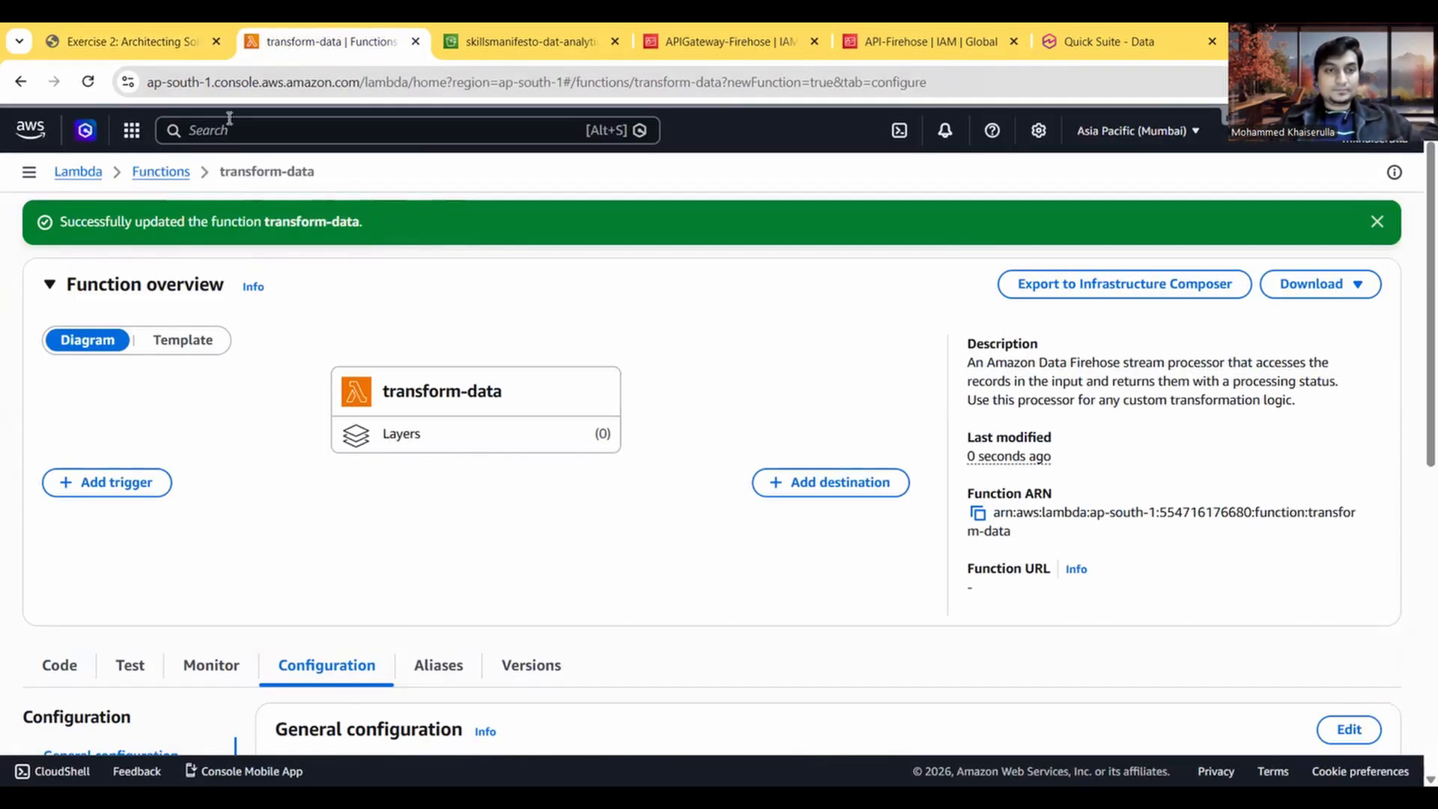
{"action": "left_click", "coordinate": [131, 41]}
{"action": "scroll", "coordinate": [324, 466], "scroll_direction": "down", "scroll_amount": 3}
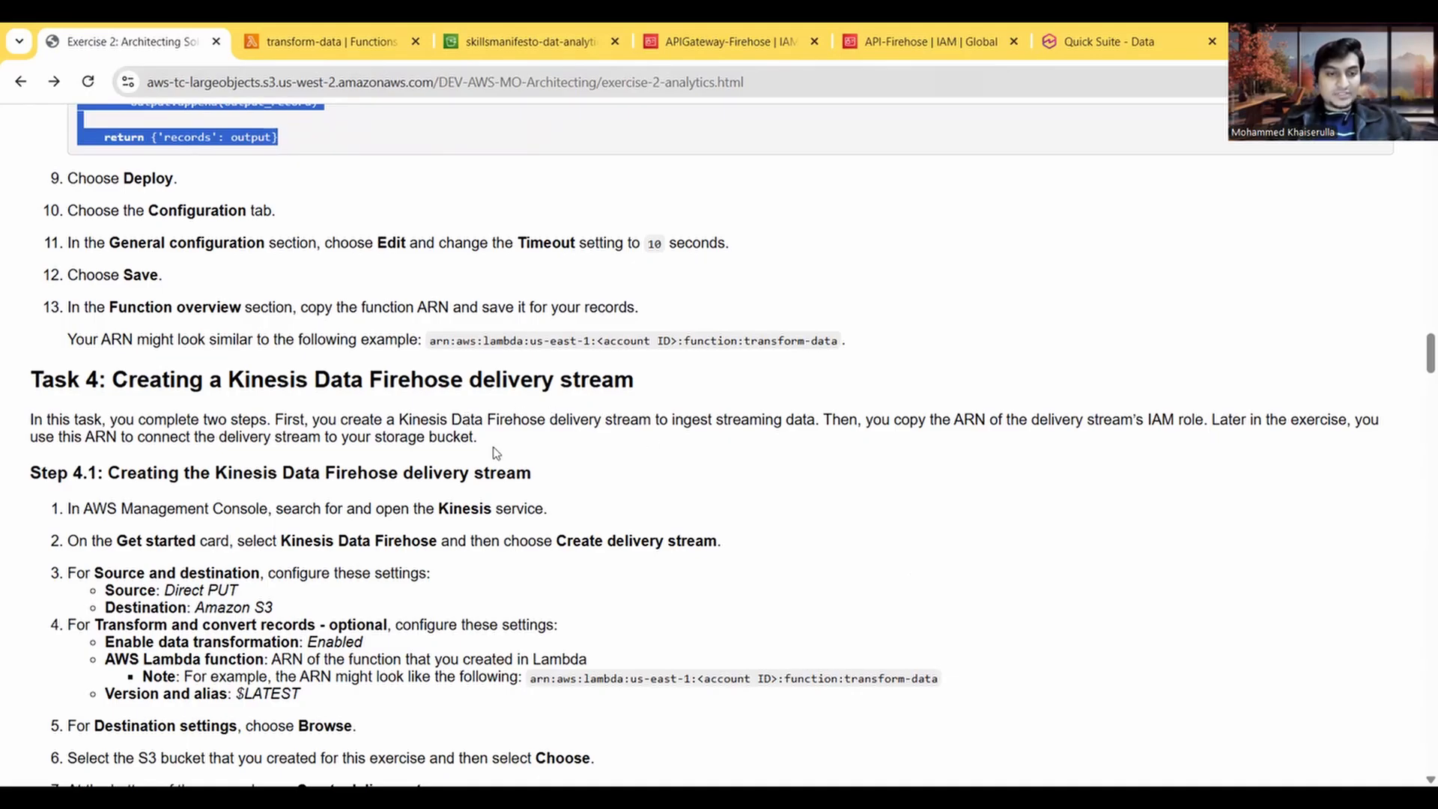
{"action": "scroll", "coordinate": [495, 452], "scroll_direction": "down", "scroll_amount": 1}
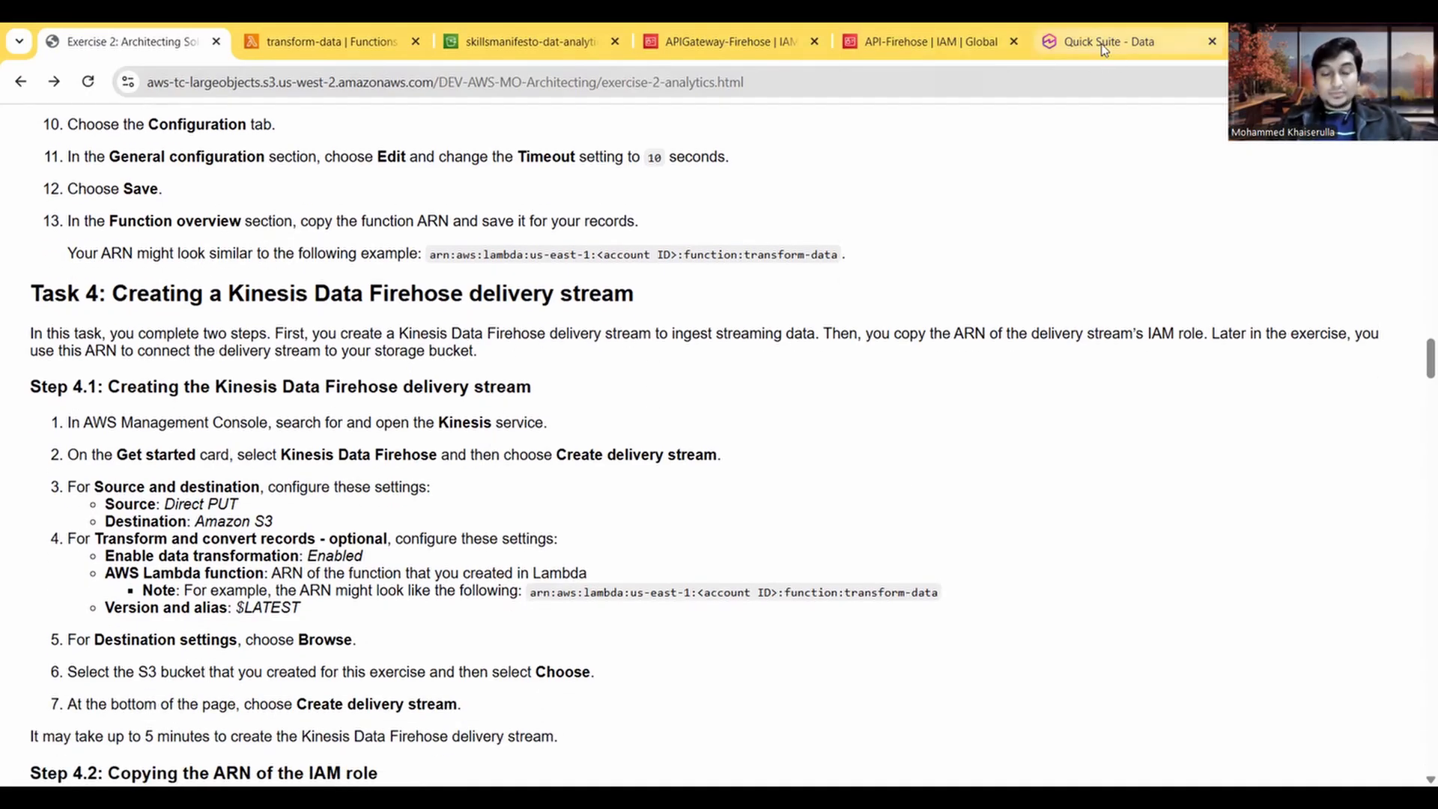
{"action": "left_click", "coordinate": [1102, 46]}
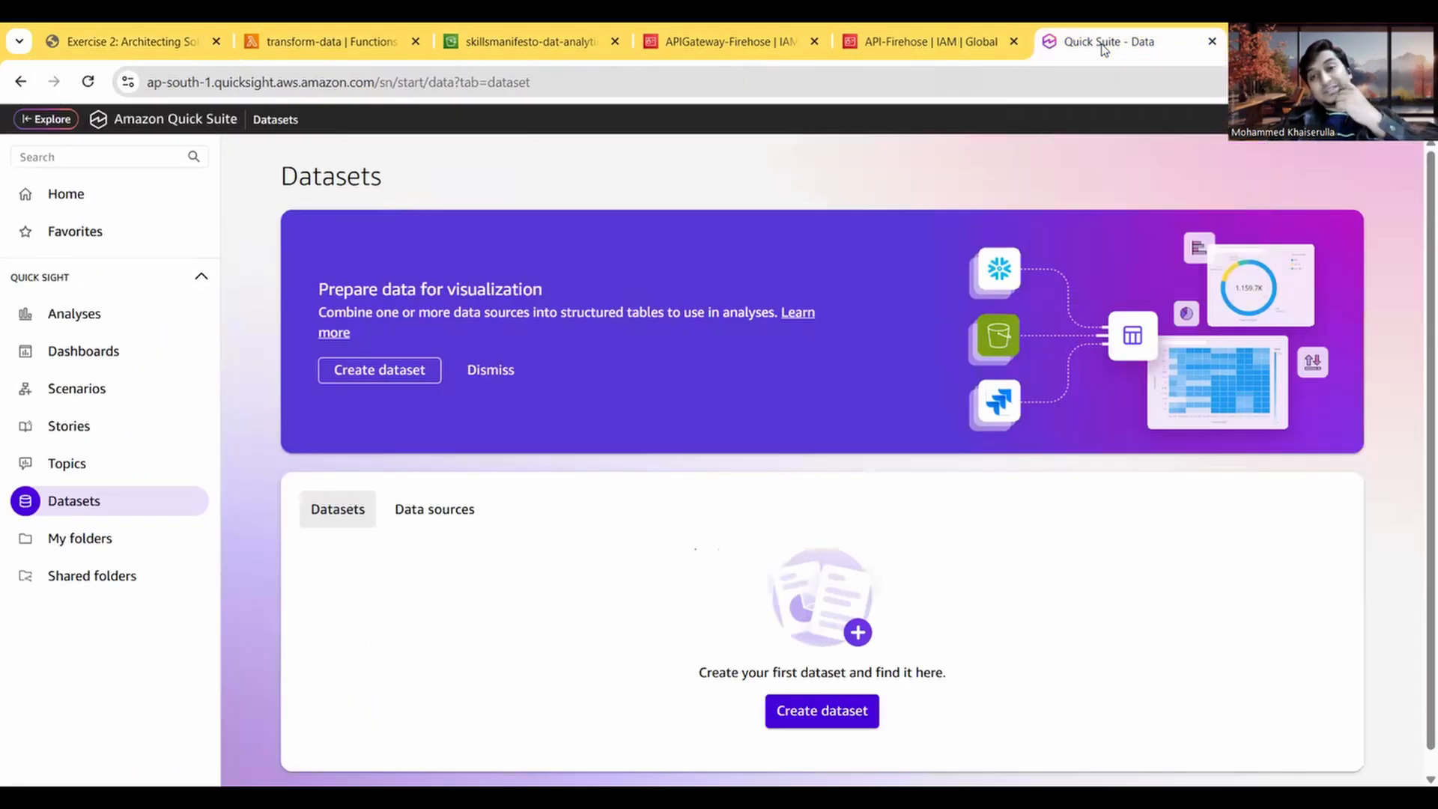
{"action": "left_click", "coordinate": [274, 41]}
{"action": "left_click", "coordinate": [258, 128]}
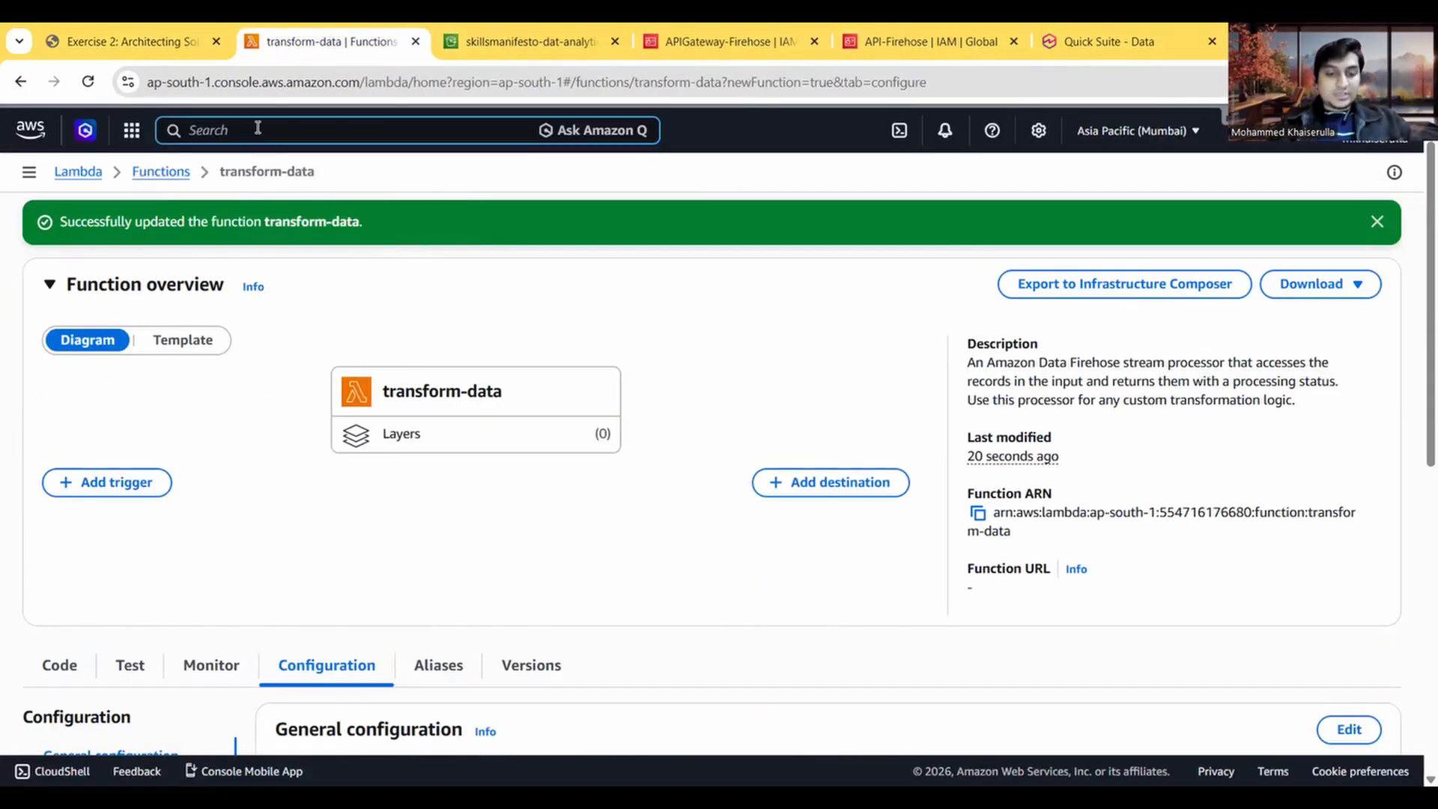
{"action": "type", "text": "kinesis"}
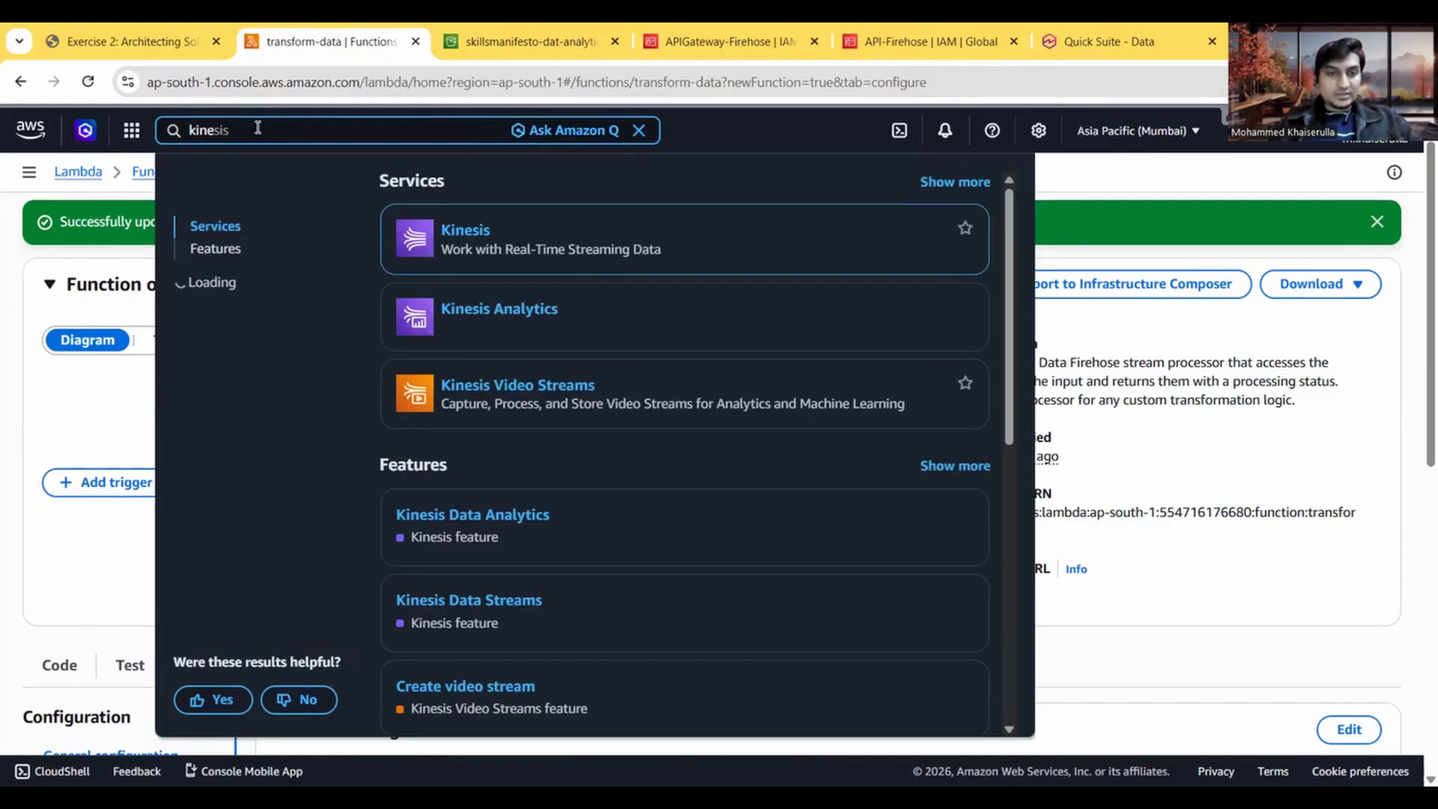
{"action": "mouse_move", "coordinate": [439, 236]}
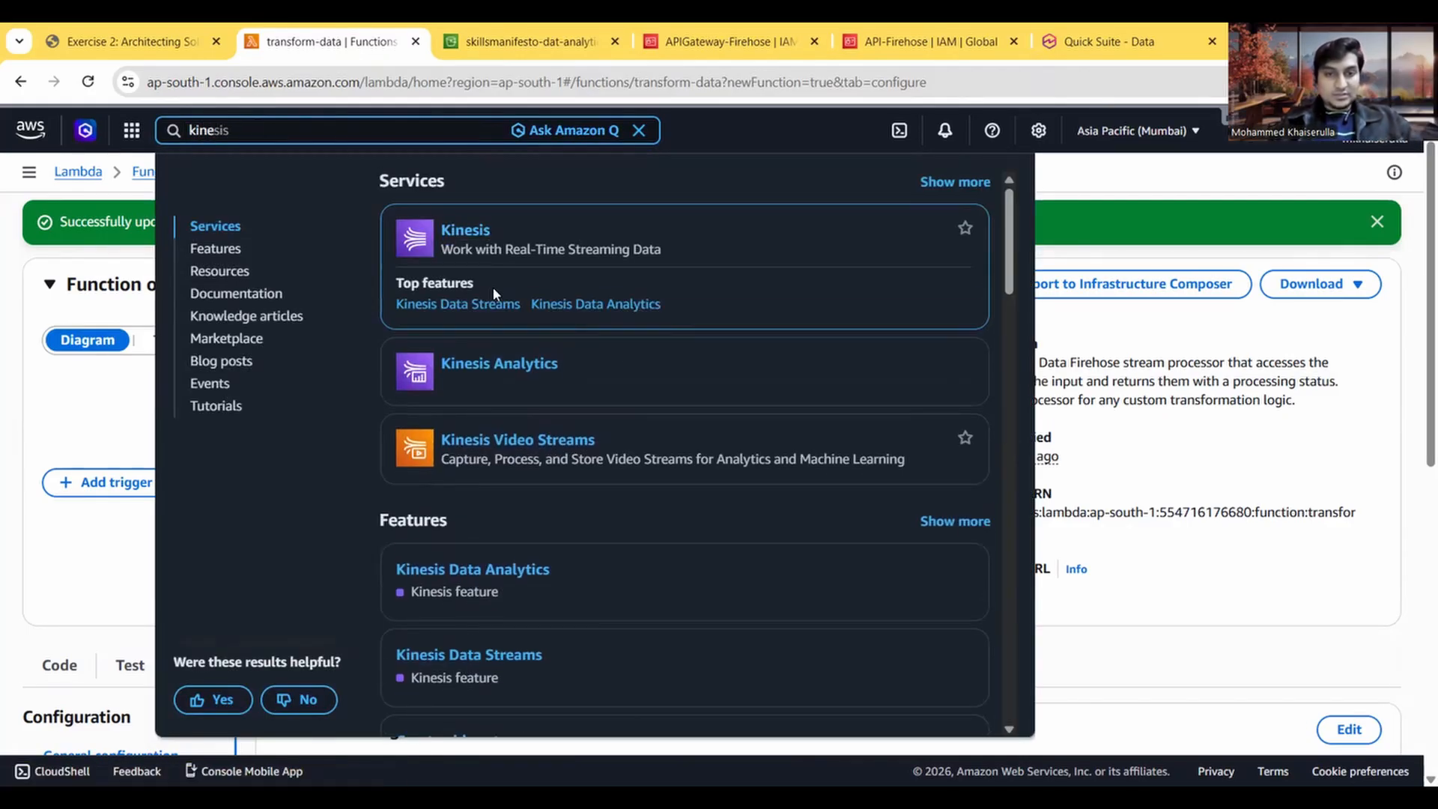
{"action": "key", "text": "BackSpace"}
{"action": "key", "text": "BackSpace"}
{"action": "key", "text": "BackSpace"}
{"action": "key", "text": "BackSpace"}
{"action": "key", "text": "BackSpace"}
{"action": "key", "text": "BackSpace"}
{"action": "key", "text": "BackSpace"}
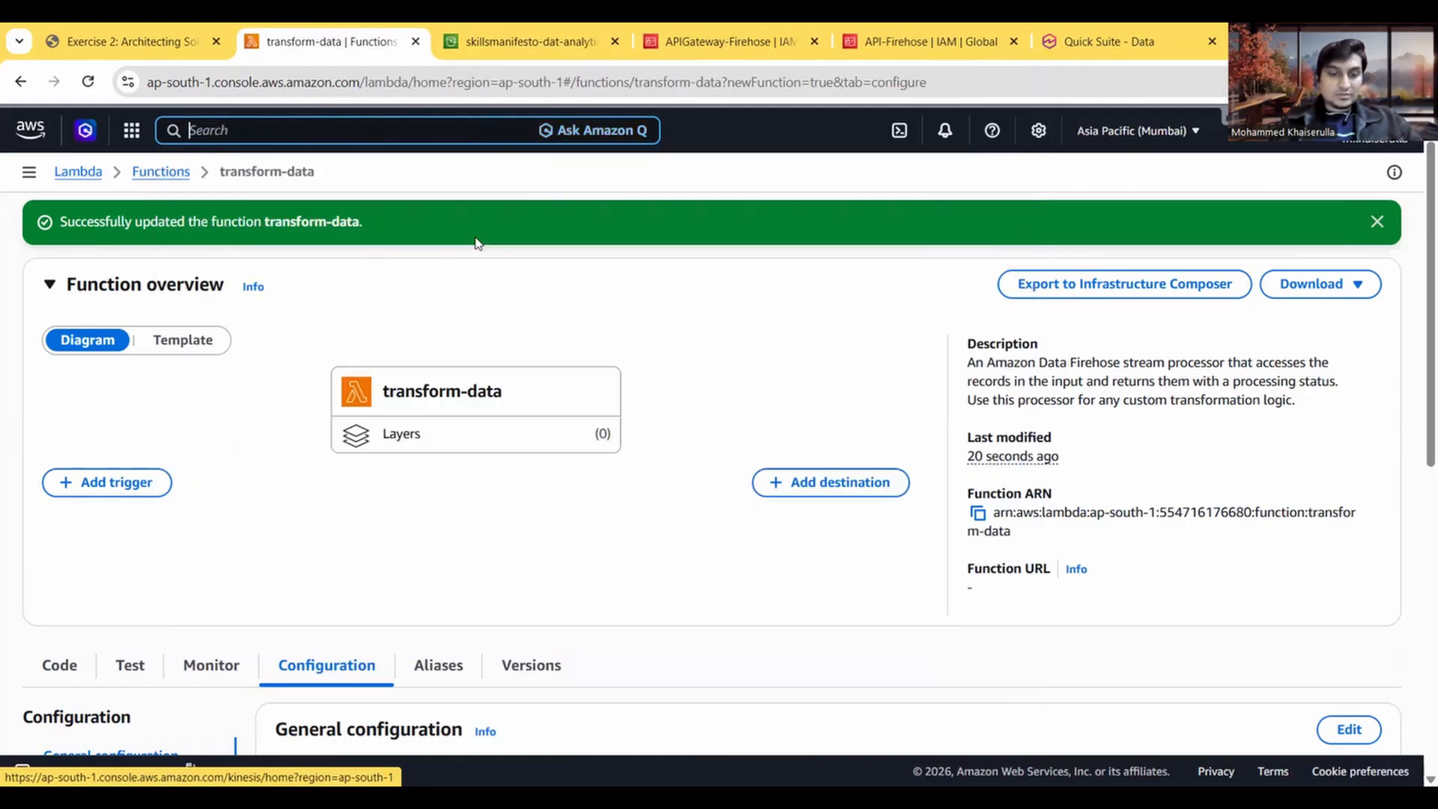
Step: Search the AWS services for firehose, open Amazon Data Firehose in a new browser tab, and place it beside the exercise instructions
{"action": "type", "text": "fire"}
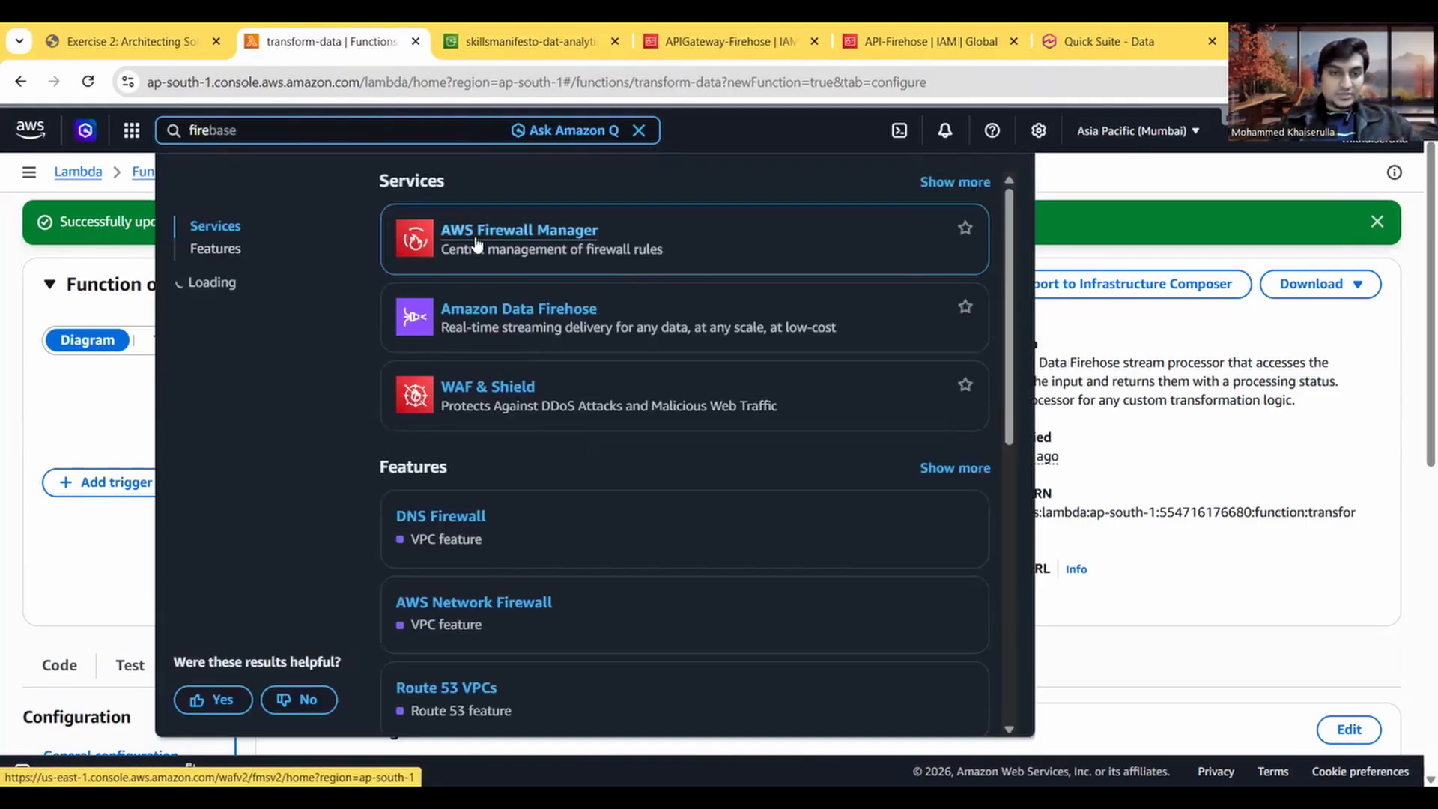
{"action": "type", "text": "hose"}
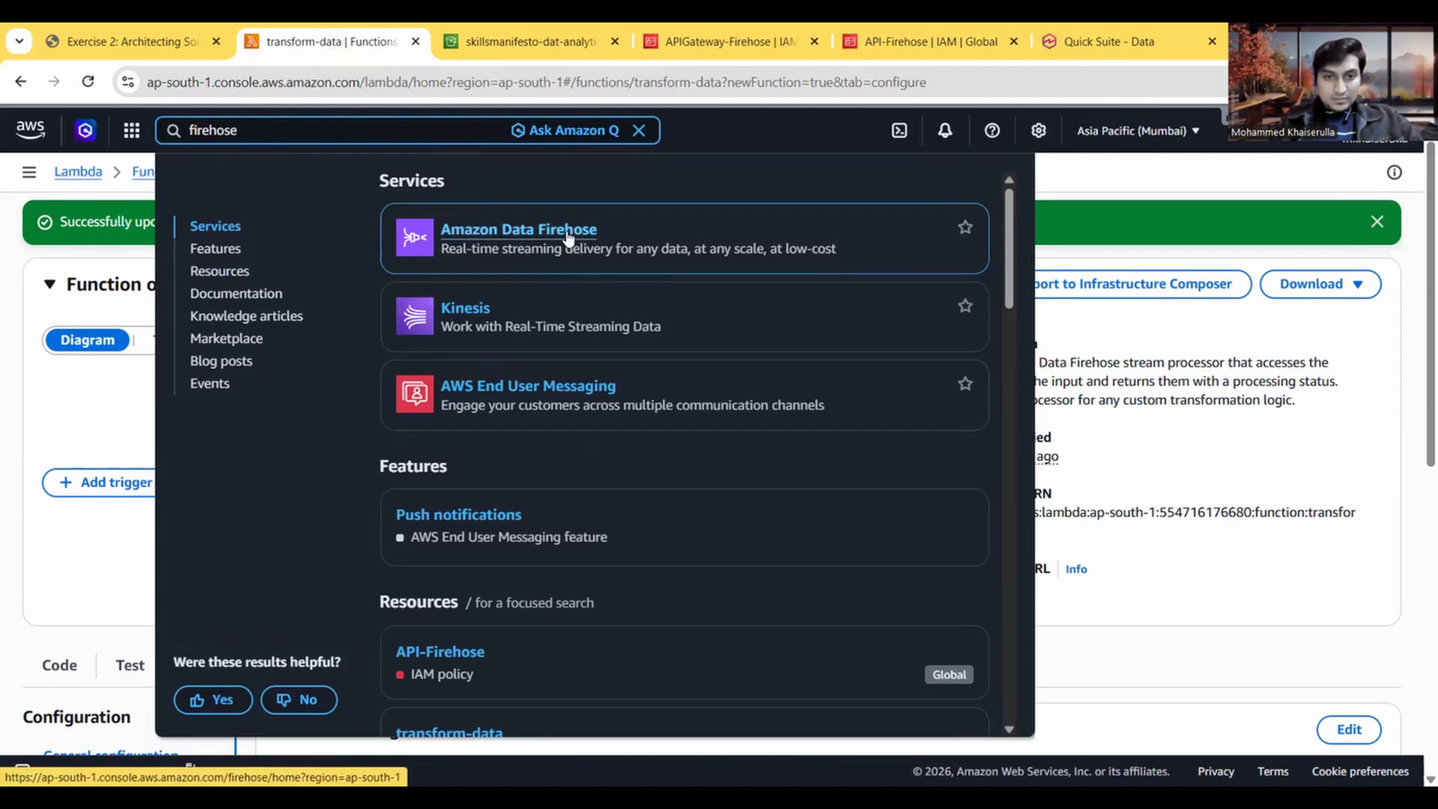
{"action": "right_click", "coordinate": [540, 232]}
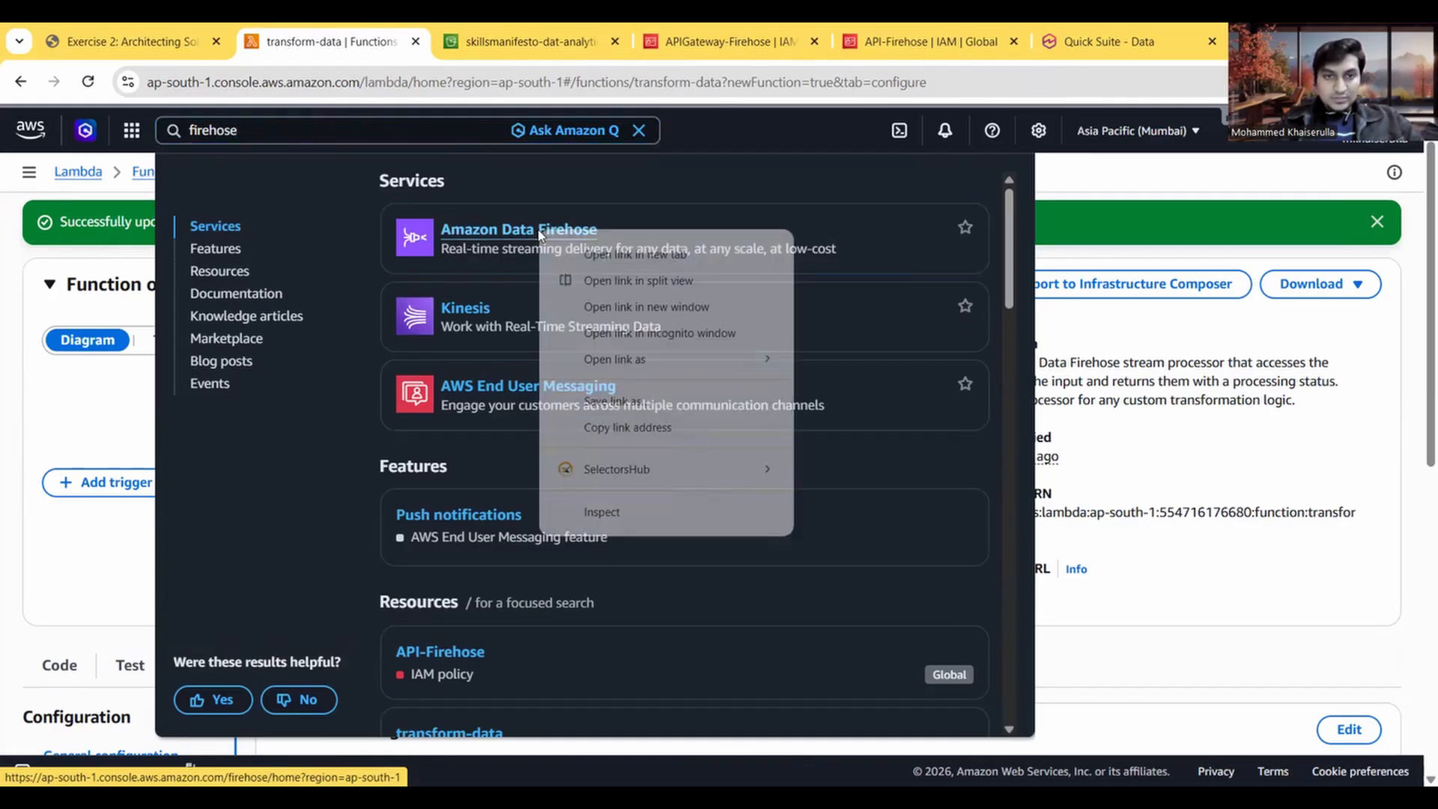
{"action": "left_click", "coordinate": [591, 256]}
{"action": "left_click_drag", "start_coordinate": [569, 31], "coordinate": [228, 36]}
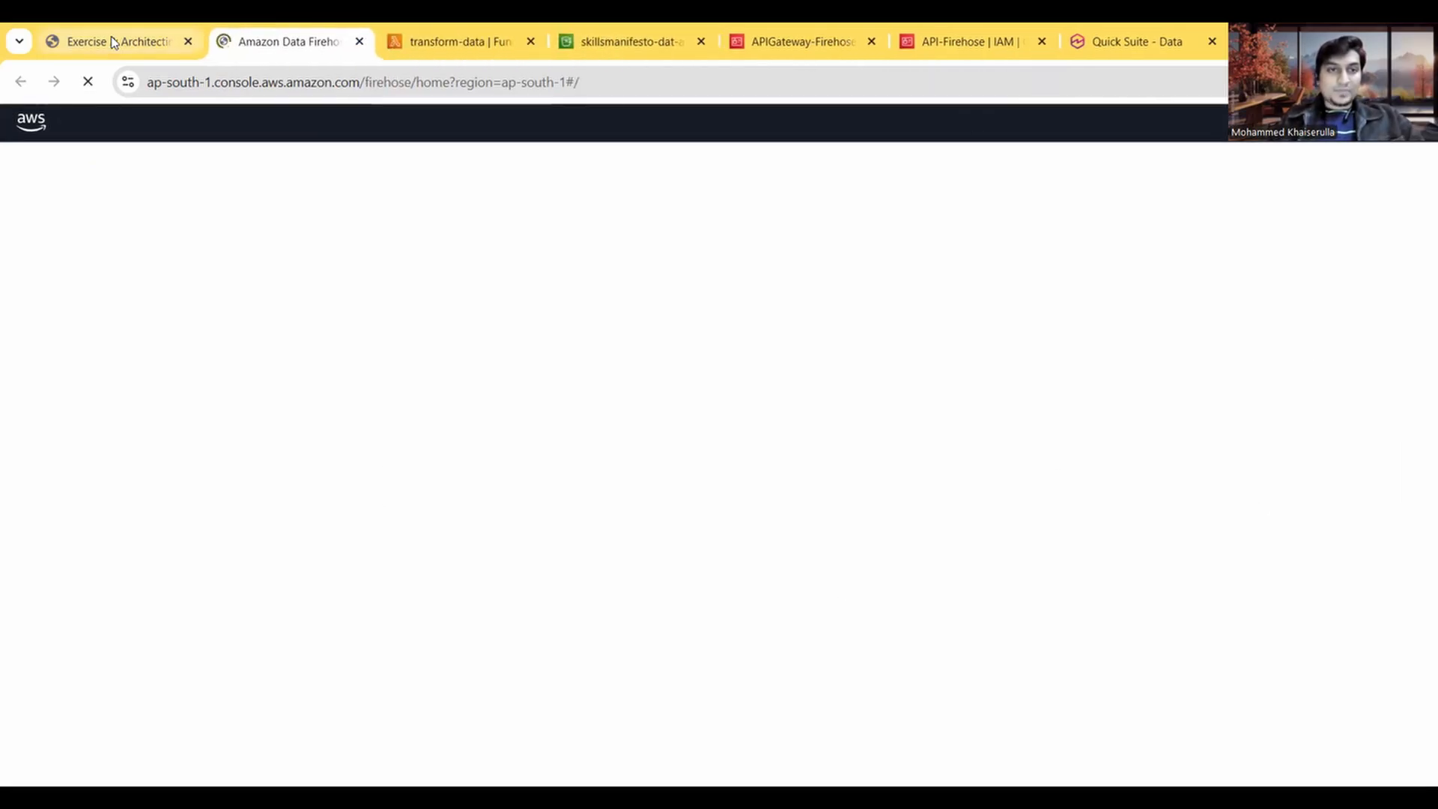
Step: Review Step 4.1 in the instructions, then dismiss the Amazon Data Firehose announcements and start creating a Firehose stream
{"action": "left_click", "coordinate": [113, 42]}
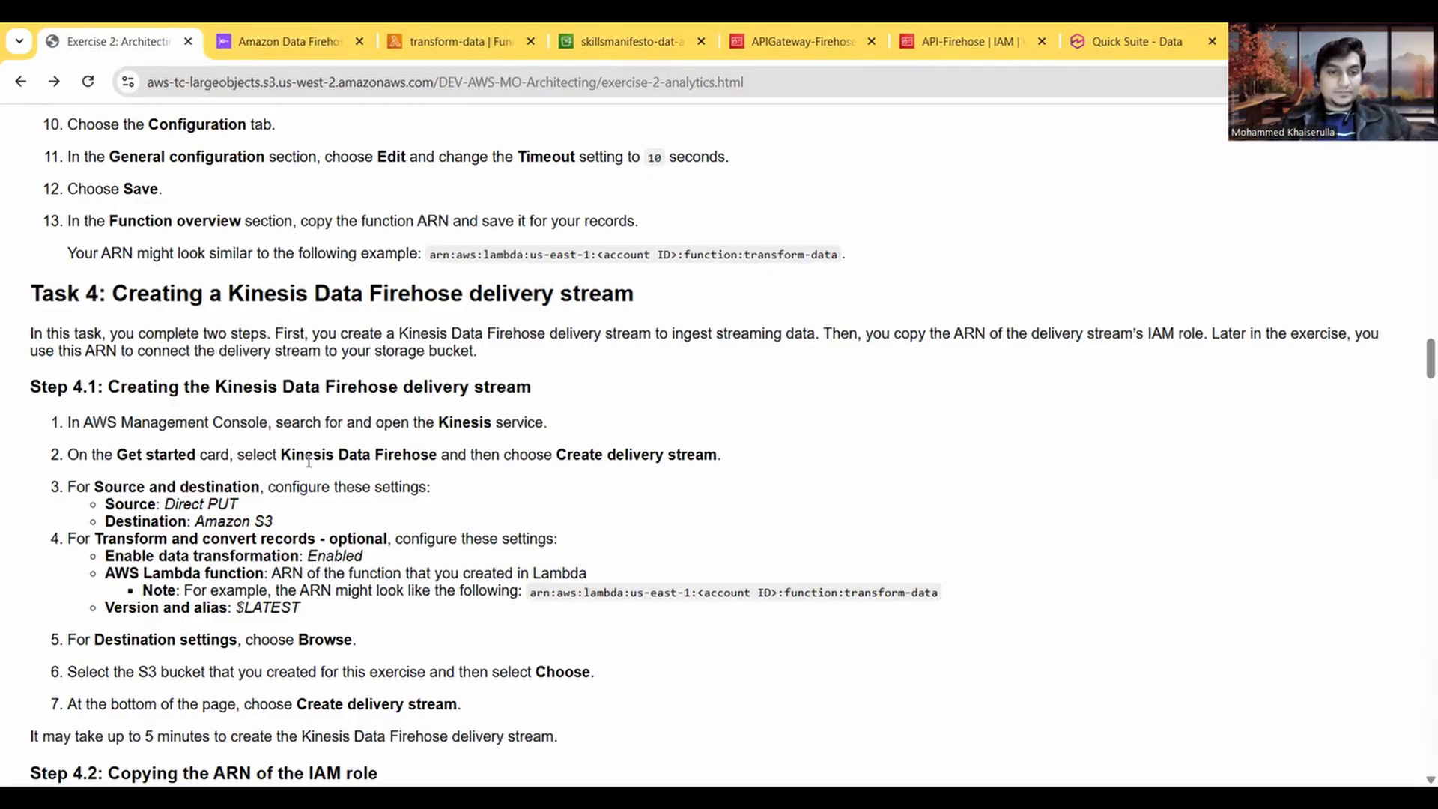
{"action": "scroll", "coordinate": [309, 460], "scroll_direction": "down", "scroll_amount": 1}
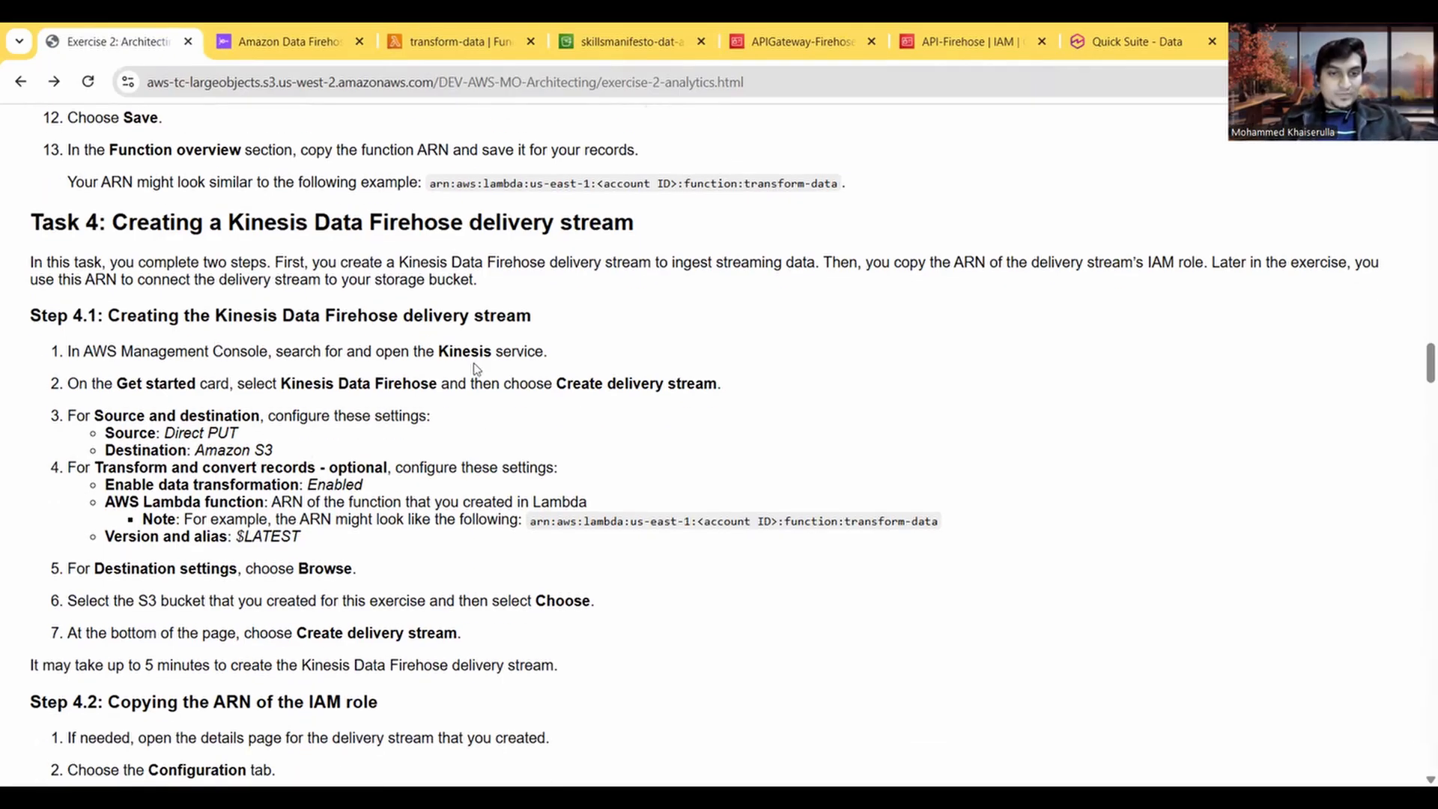
{"action": "scroll", "coordinate": [473, 367], "scroll_direction": "down", "scroll_amount": 1}
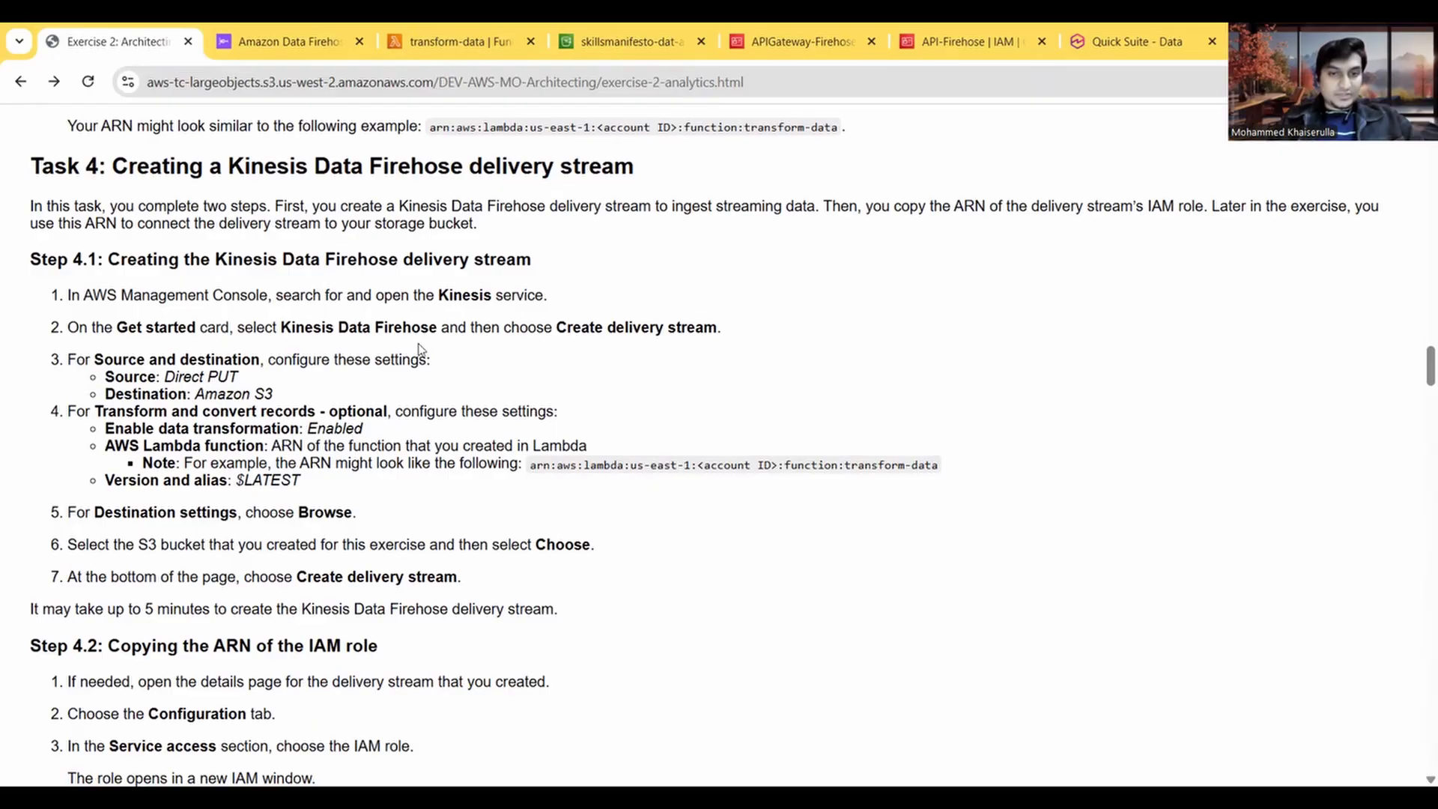
{"action": "left_click", "coordinate": [288, 47]}
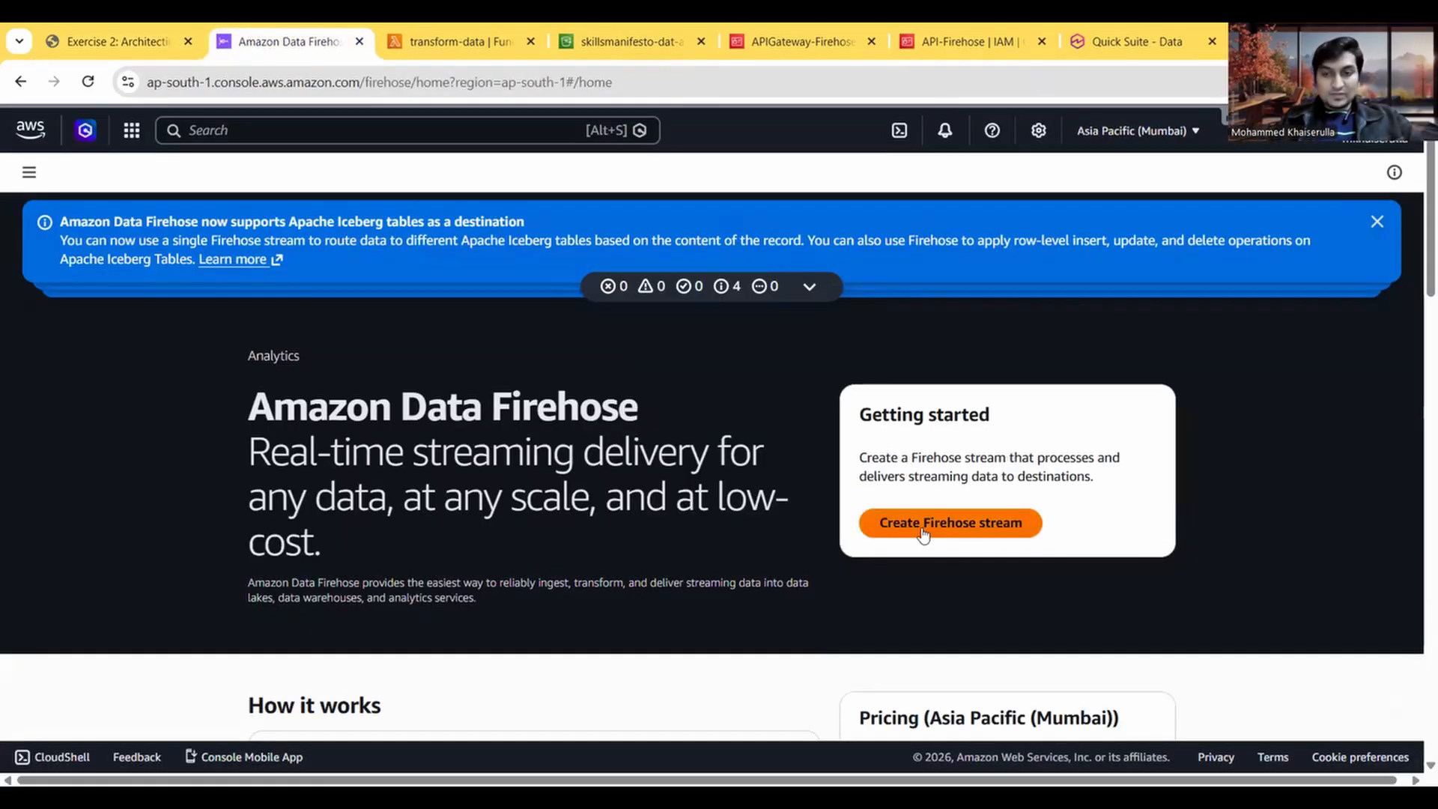
{"action": "left_click", "coordinate": [1376, 222]}
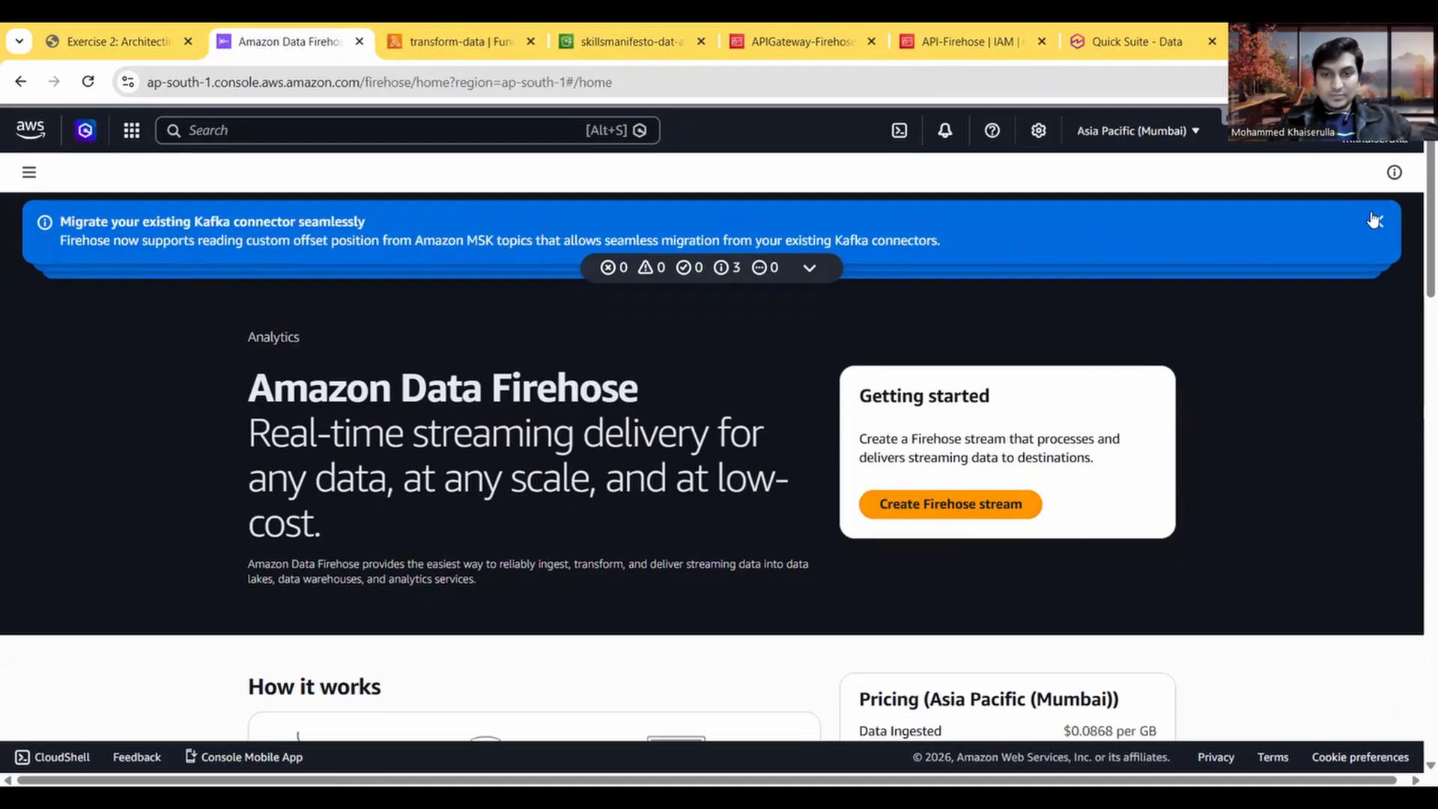
{"action": "left_click", "coordinate": [1376, 222]}
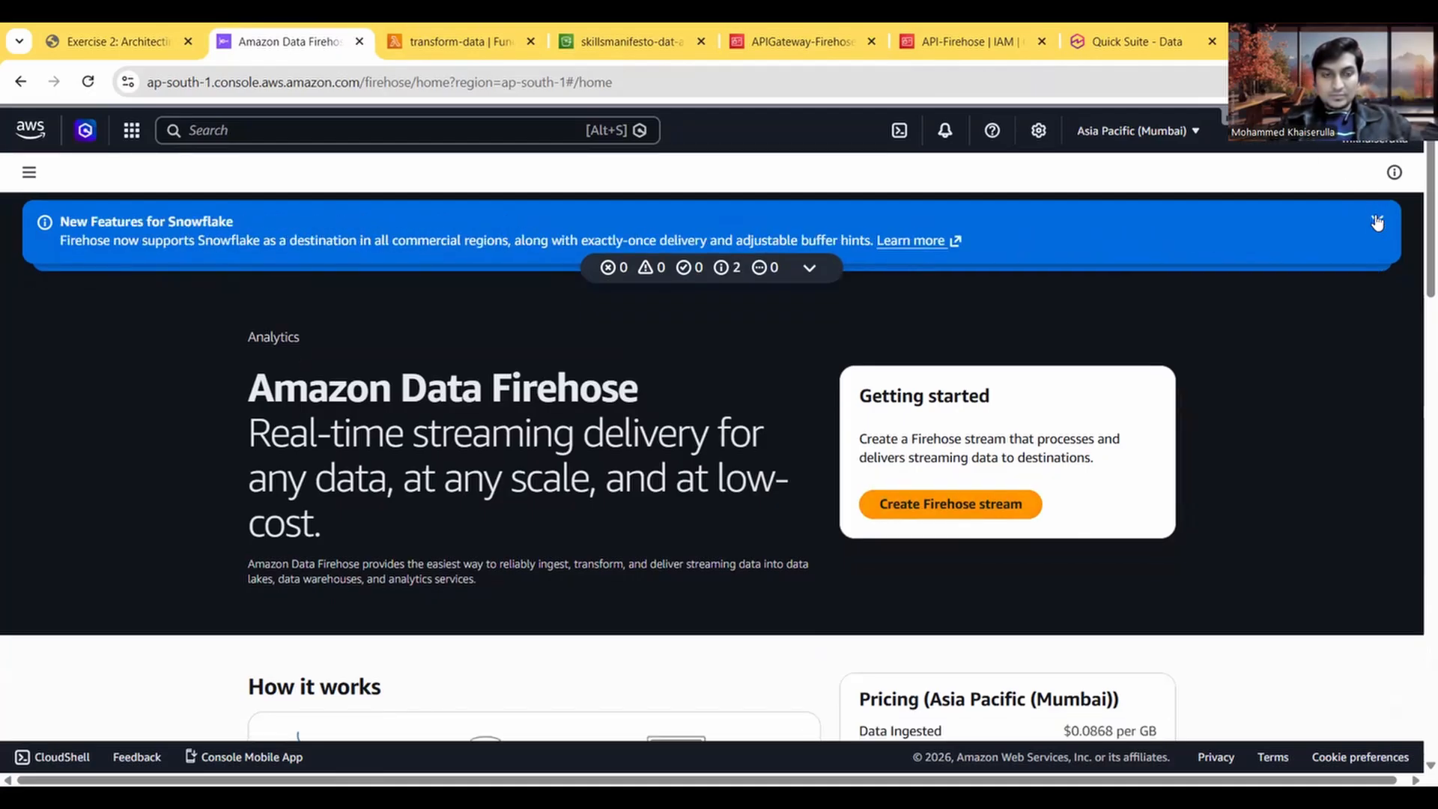
{"action": "left_click", "coordinate": [1376, 222]}
{"action": "left_click", "coordinate": [1375, 220]}
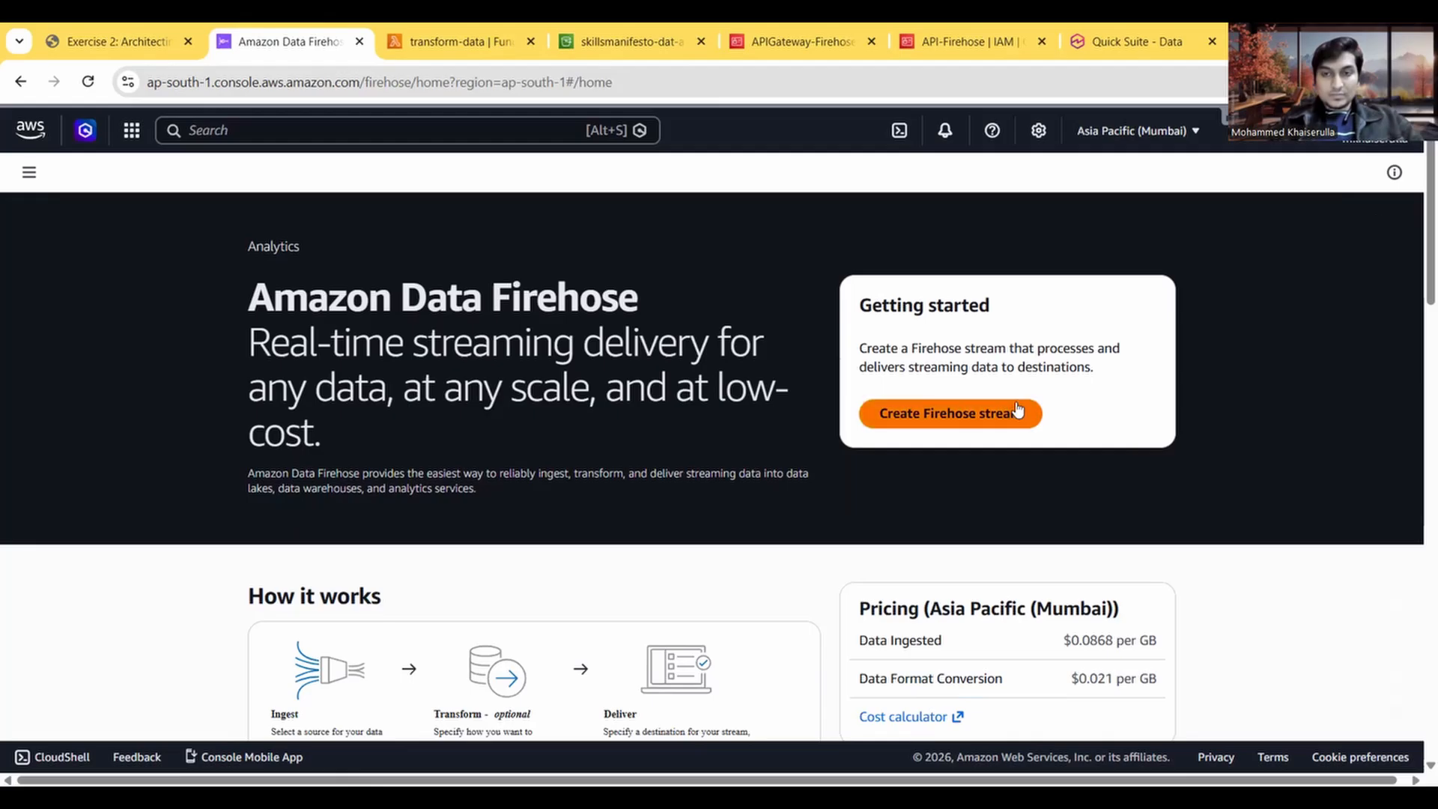
{"action": "left_click", "coordinate": [971, 414]}
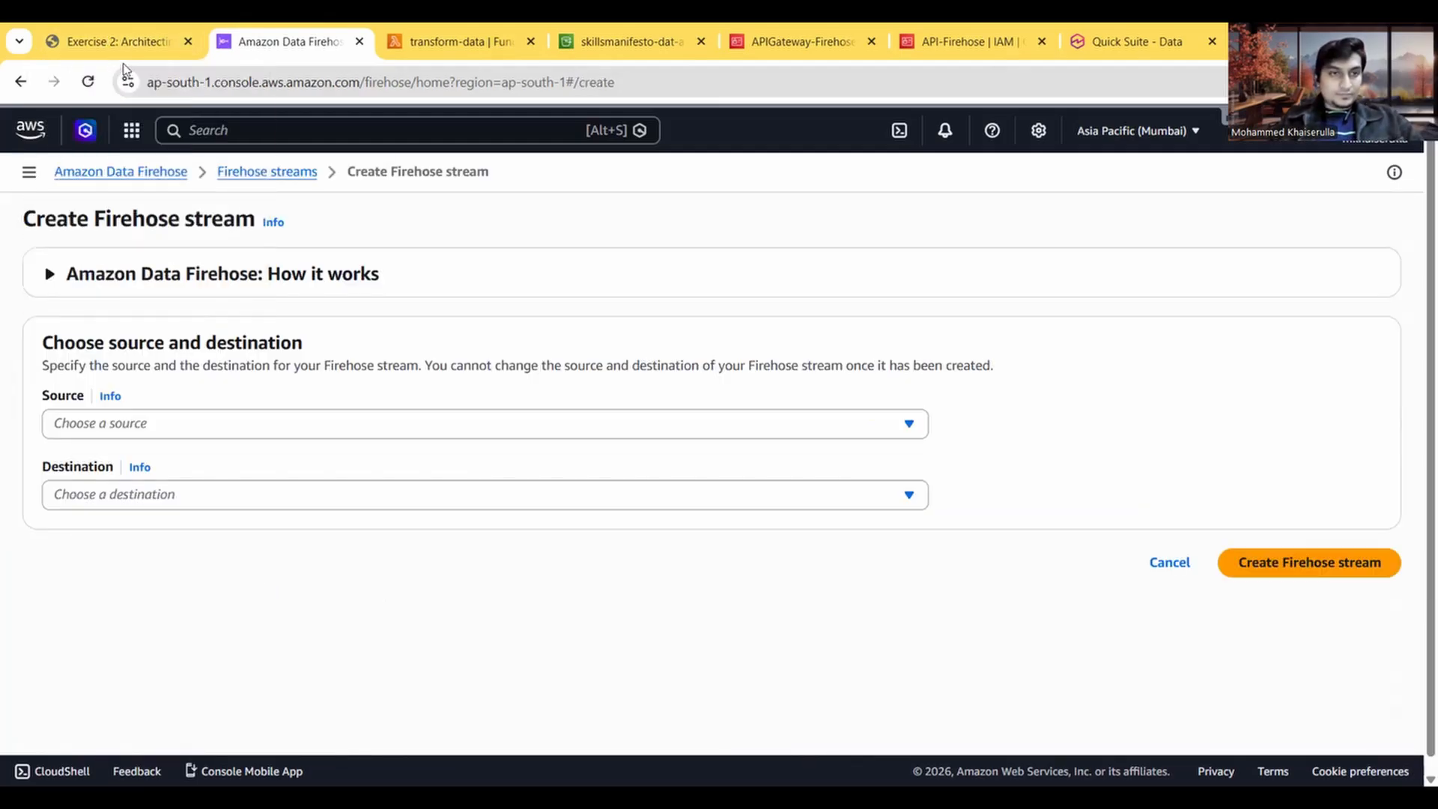
Step: Check Step 4.1 in the instructions, then set the stream's source to Direct PUT and its destination to Amazon S3
{"action": "left_click", "coordinate": [137, 43]}
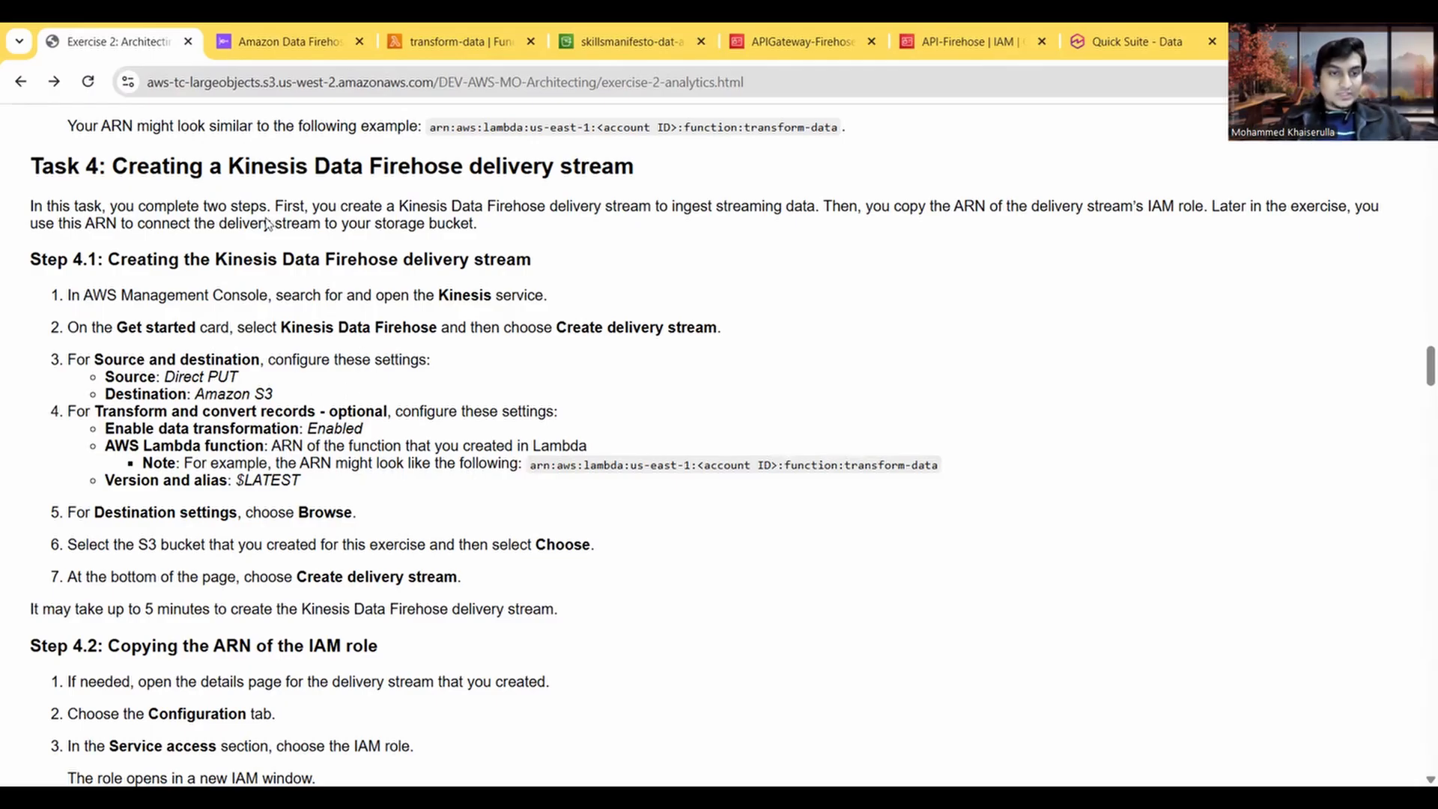
{"action": "left_click", "coordinate": [291, 34]}
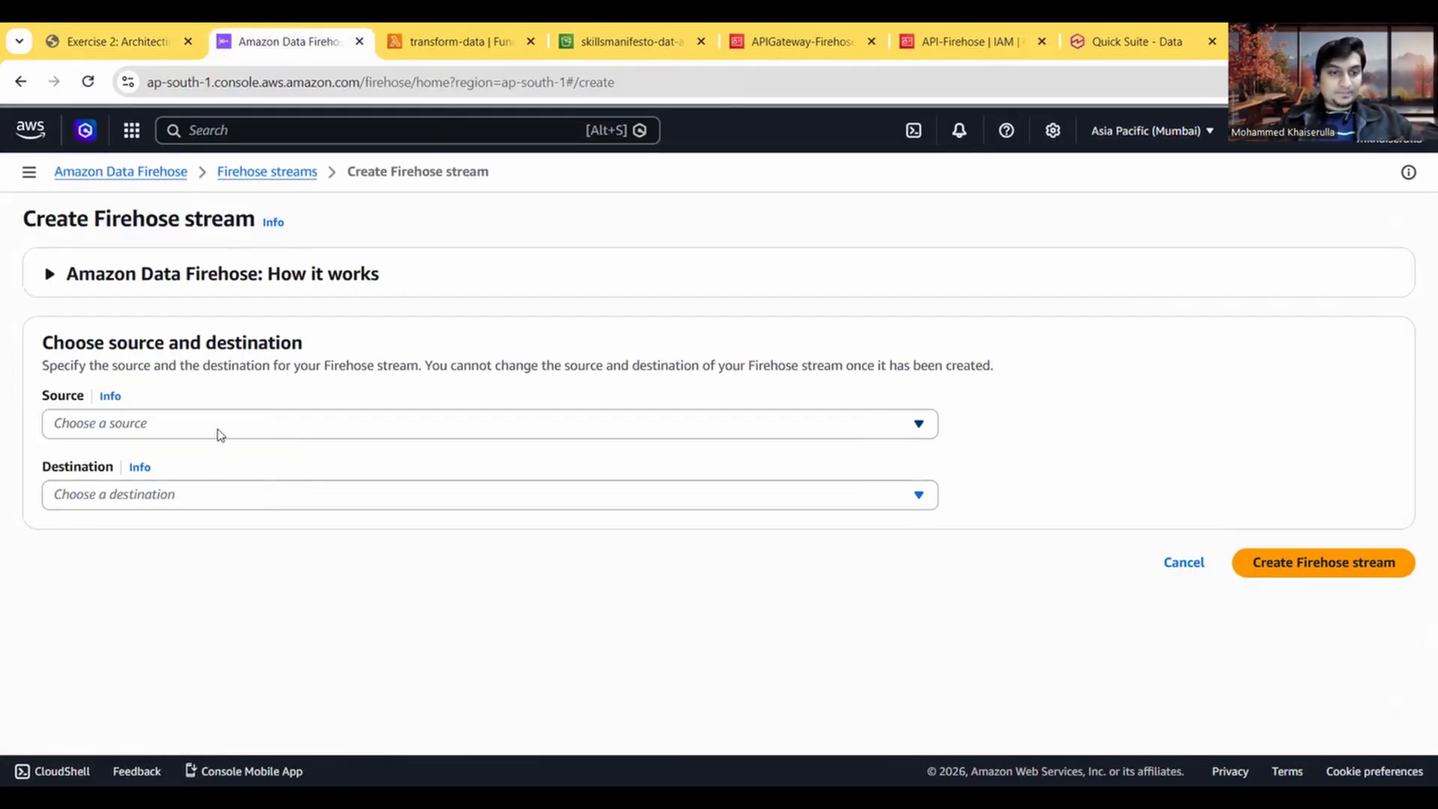
{"action": "left_click", "coordinate": [219, 424]}
{"action": "left_click", "coordinate": [142, 583]}
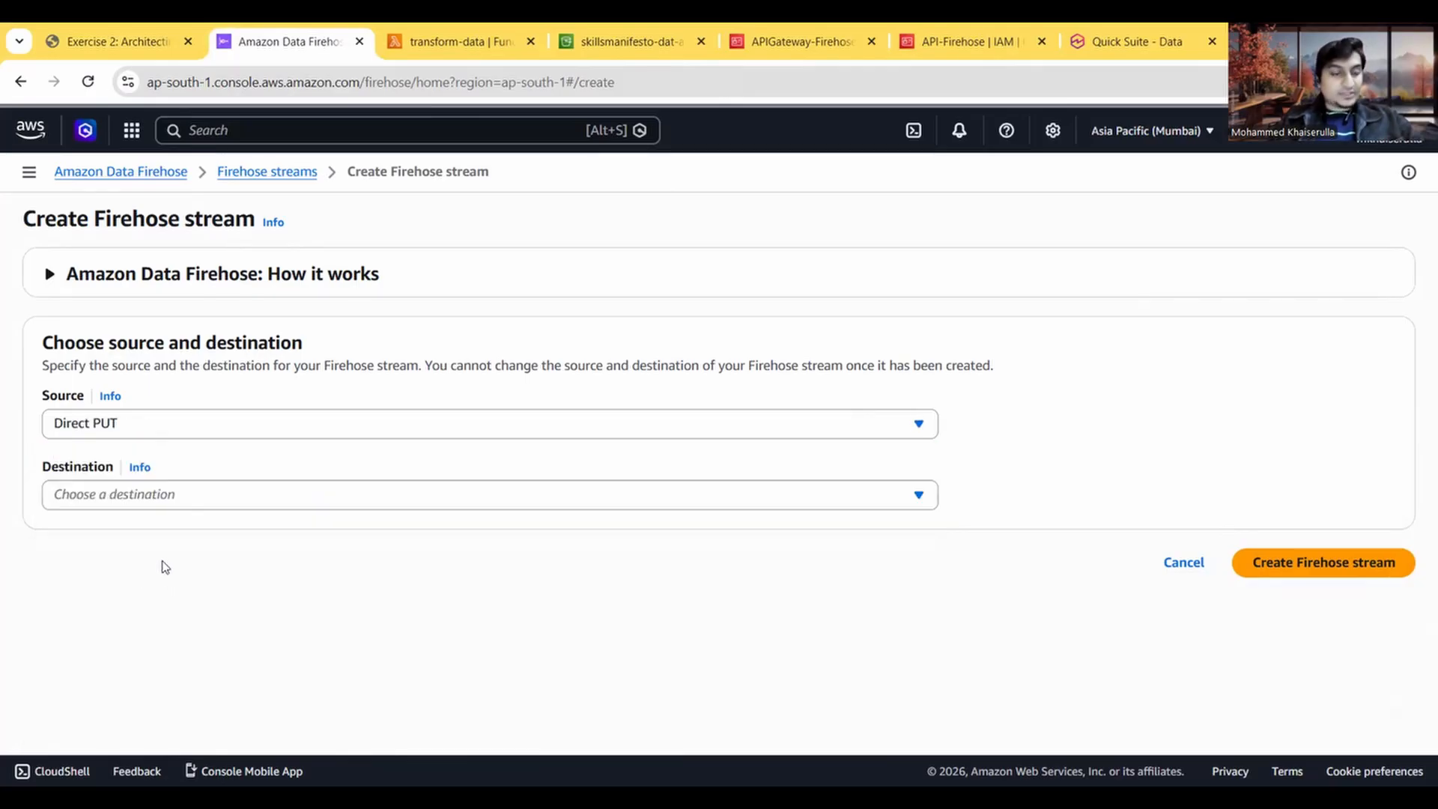
{"action": "left_click", "coordinate": [198, 503]}
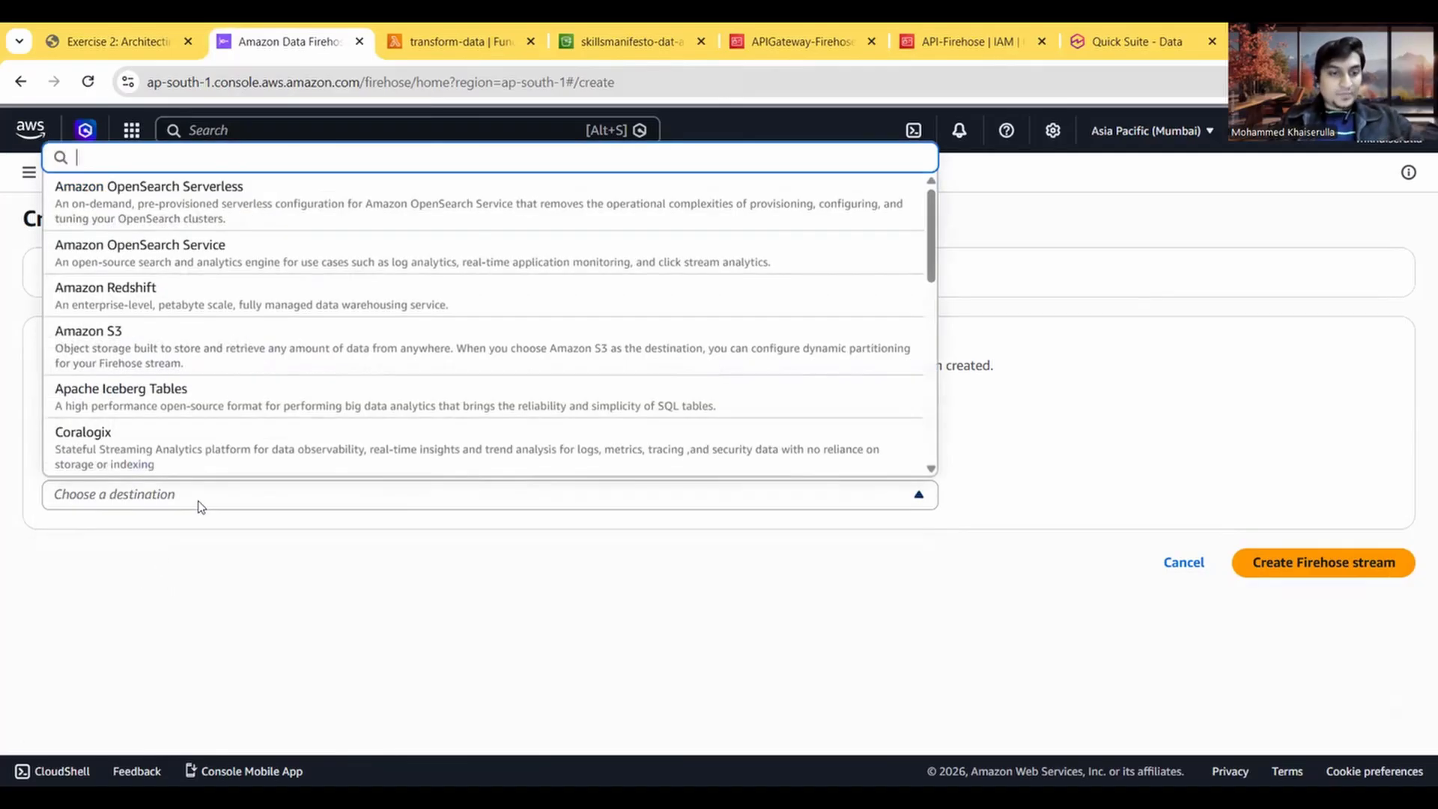
{"action": "left_click", "coordinate": [154, 346]}
Step: Check the transform settings in the instructions, then turn on data transformation with AWS Lambda for the stream
{"action": "scroll", "coordinate": [273, 492], "scroll_direction": "down", "scroll_amount": 2}
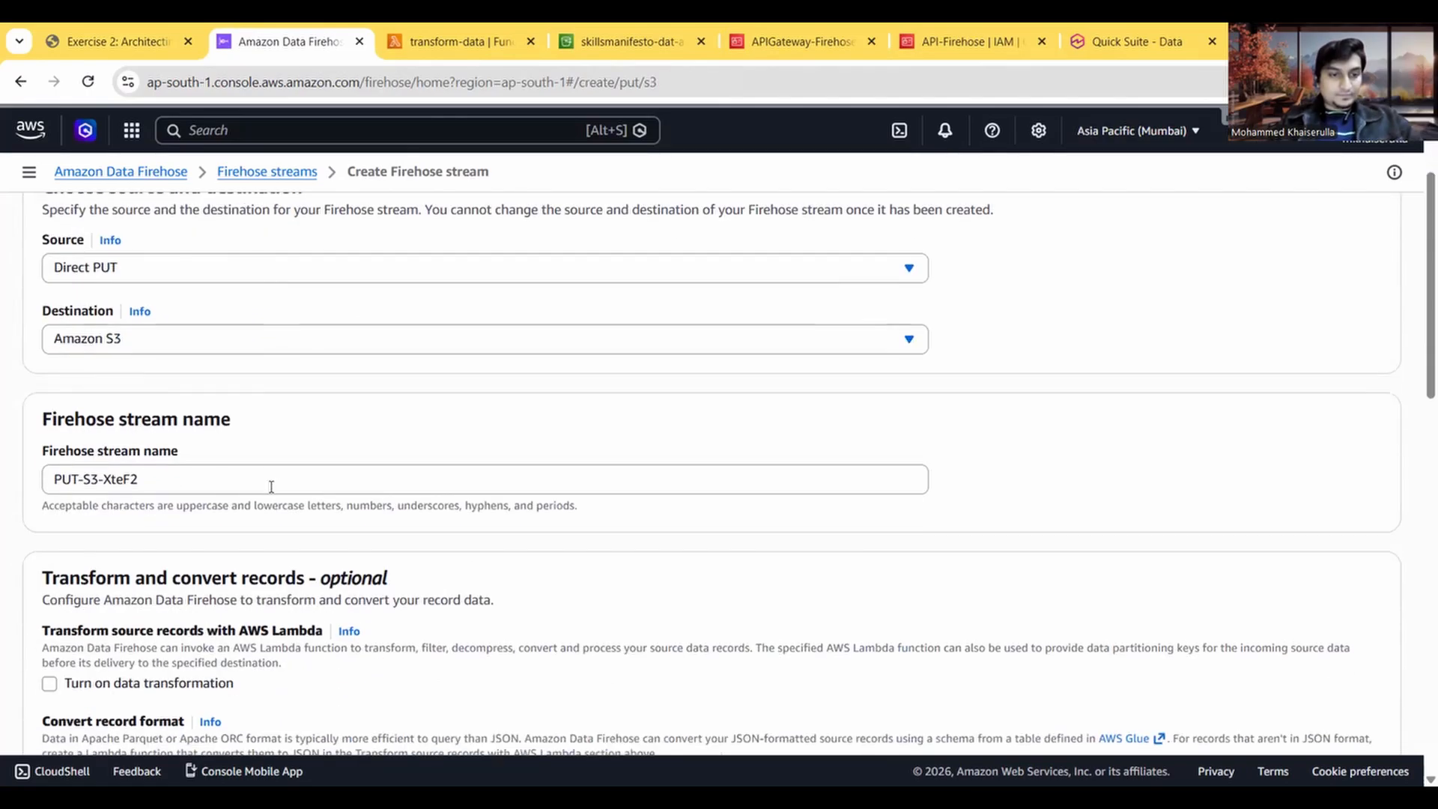
{"action": "scroll", "coordinate": [271, 486], "scroll_direction": "down", "scroll_amount": 2}
{"action": "left_click", "coordinate": [132, 27]}
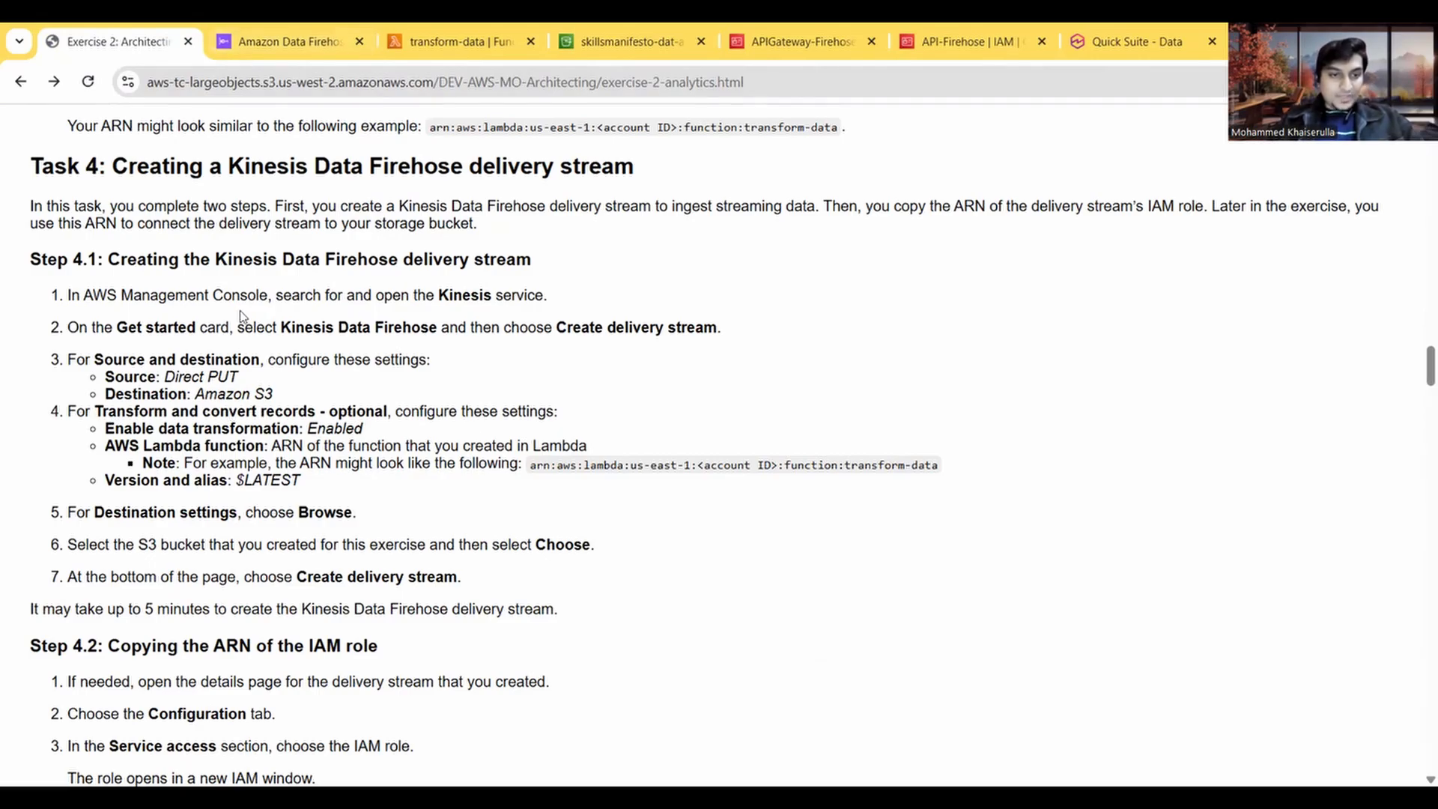
{"action": "left_click", "coordinate": [280, 34]}
{"action": "scroll", "coordinate": [234, 518], "scroll_direction": "down", "scroll_amount": 1}
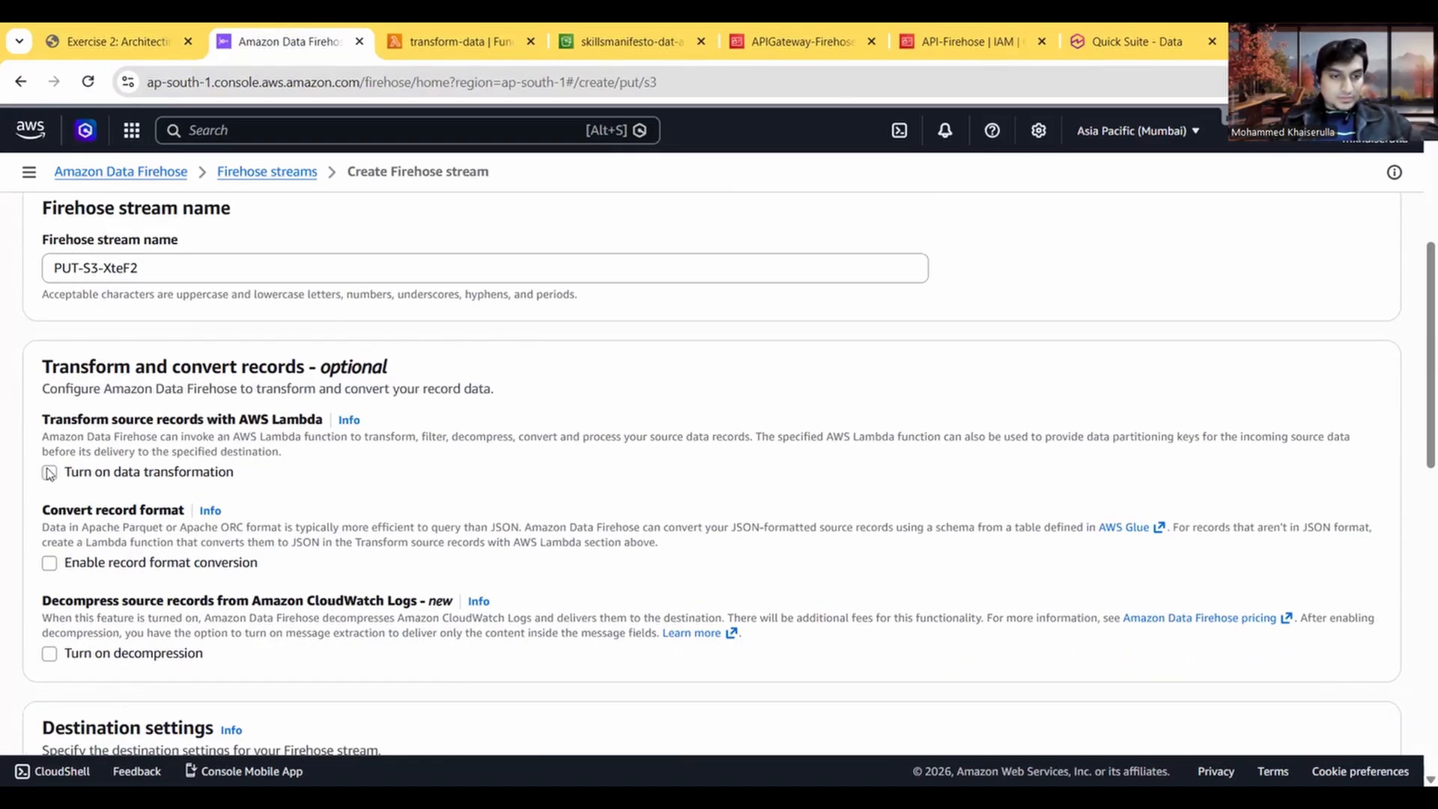
{"action": "left_click", "coordinate": [88, 28]}
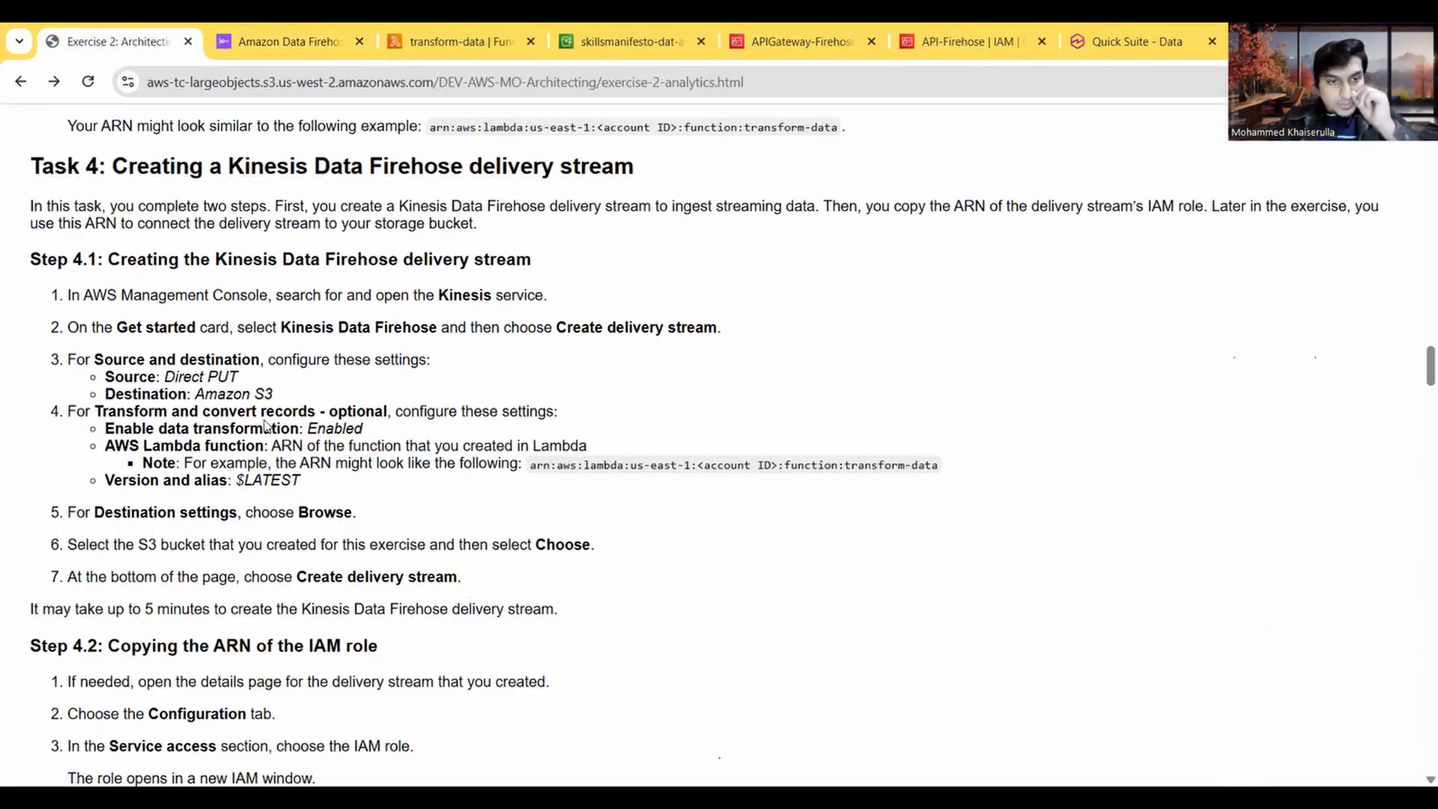
{"action": "left_click", "coordinate": [260, 30]}
{"action": "scroll", "coordinate": [45, 437], "scroll_direction": "down", "scroll_amount": 1}
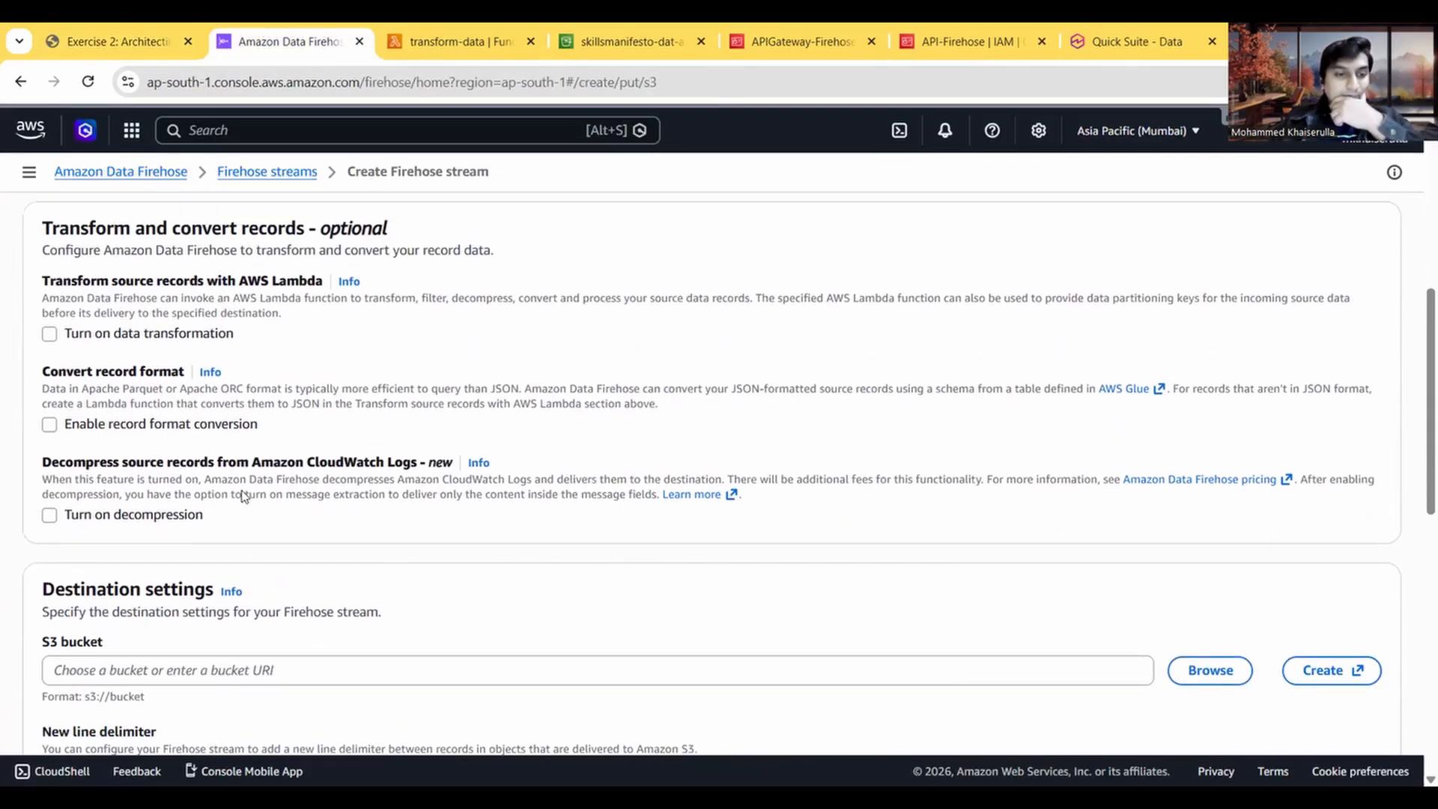
{"action": "left_click", "coordinate": [49, 411]}
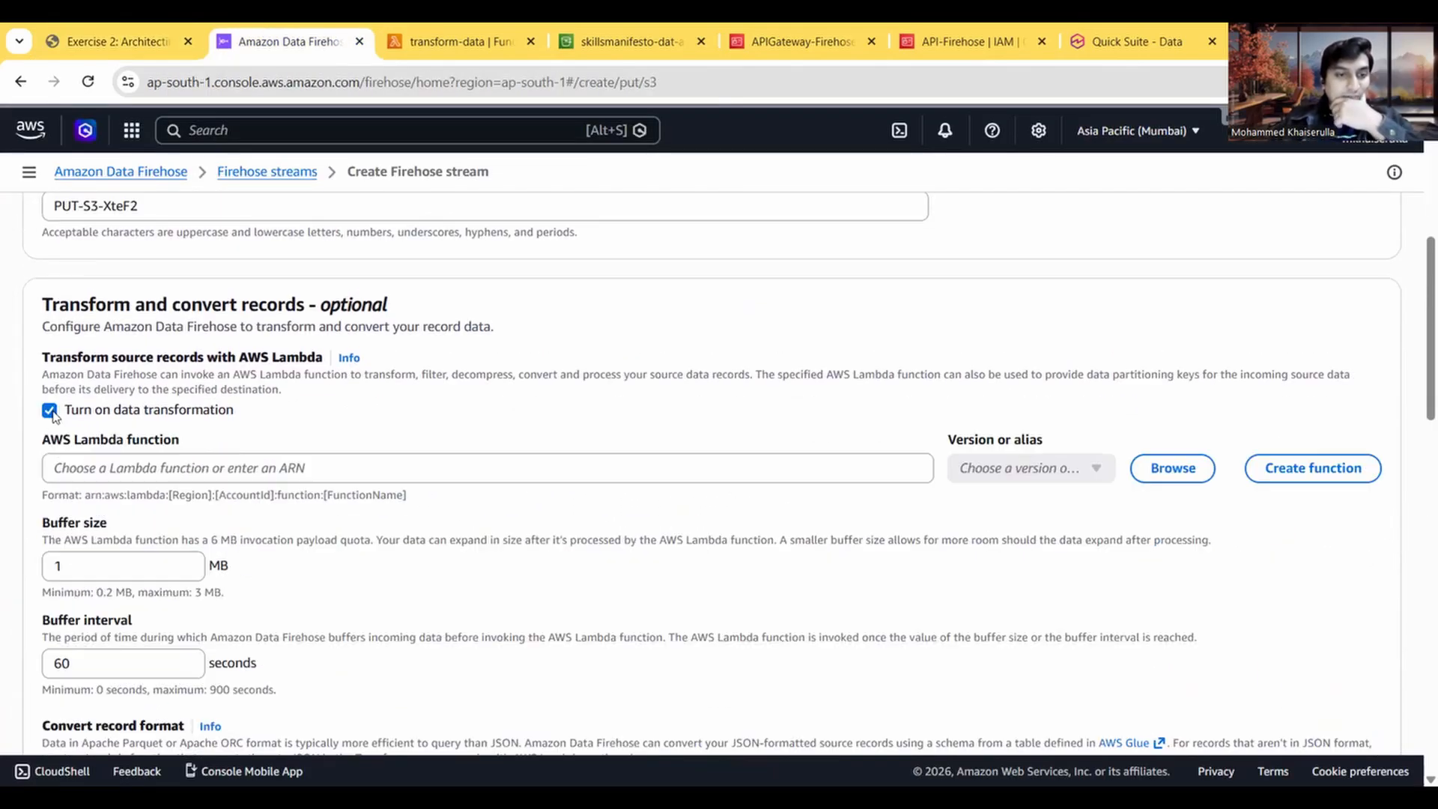
Step: Copy the transform-data function's ARN from its Lambda page and enter it as the stream's AWS Lambda function
{"action": "scroll", "coordinate": [75, 299], "scroll_direction": "down", "scroll_amount": 2}
{"action": "left_click", "coordinate": [102, 30]}
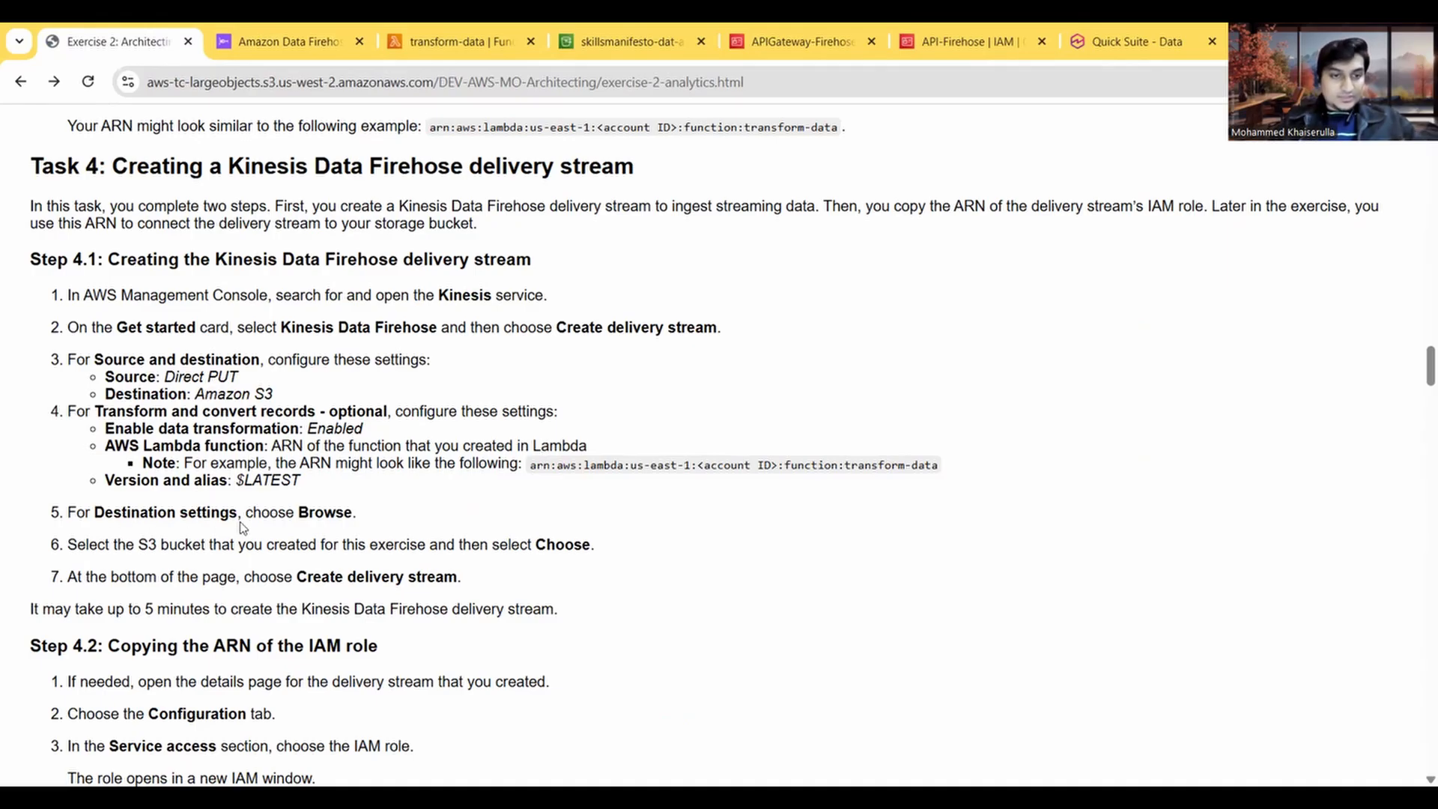
{"action": "left_click", "coordinate": [335, 44]}
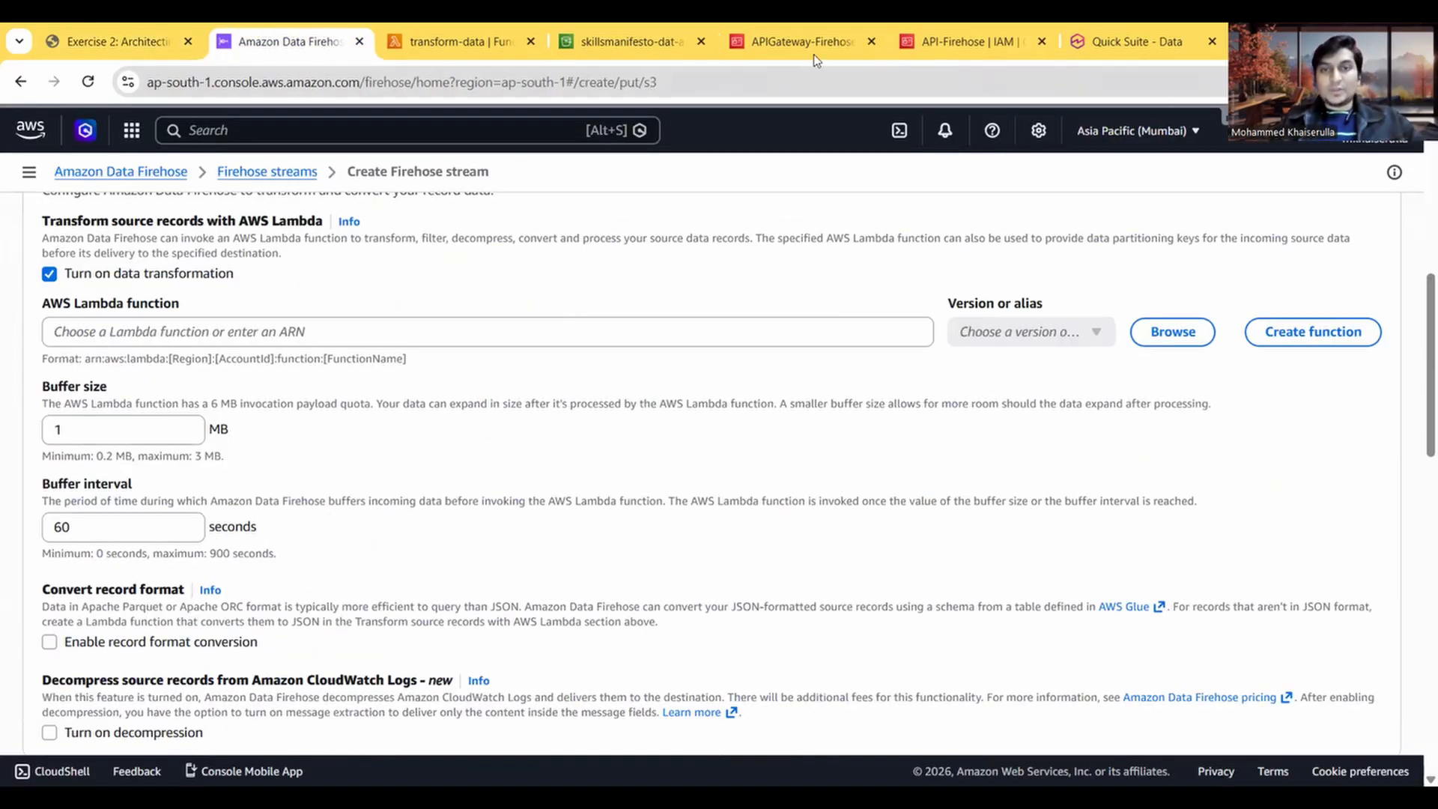
{"action": "left_click", "coordinate": [461, 44]}
{"action": "left_click", "coordinate": [1206, 352]}
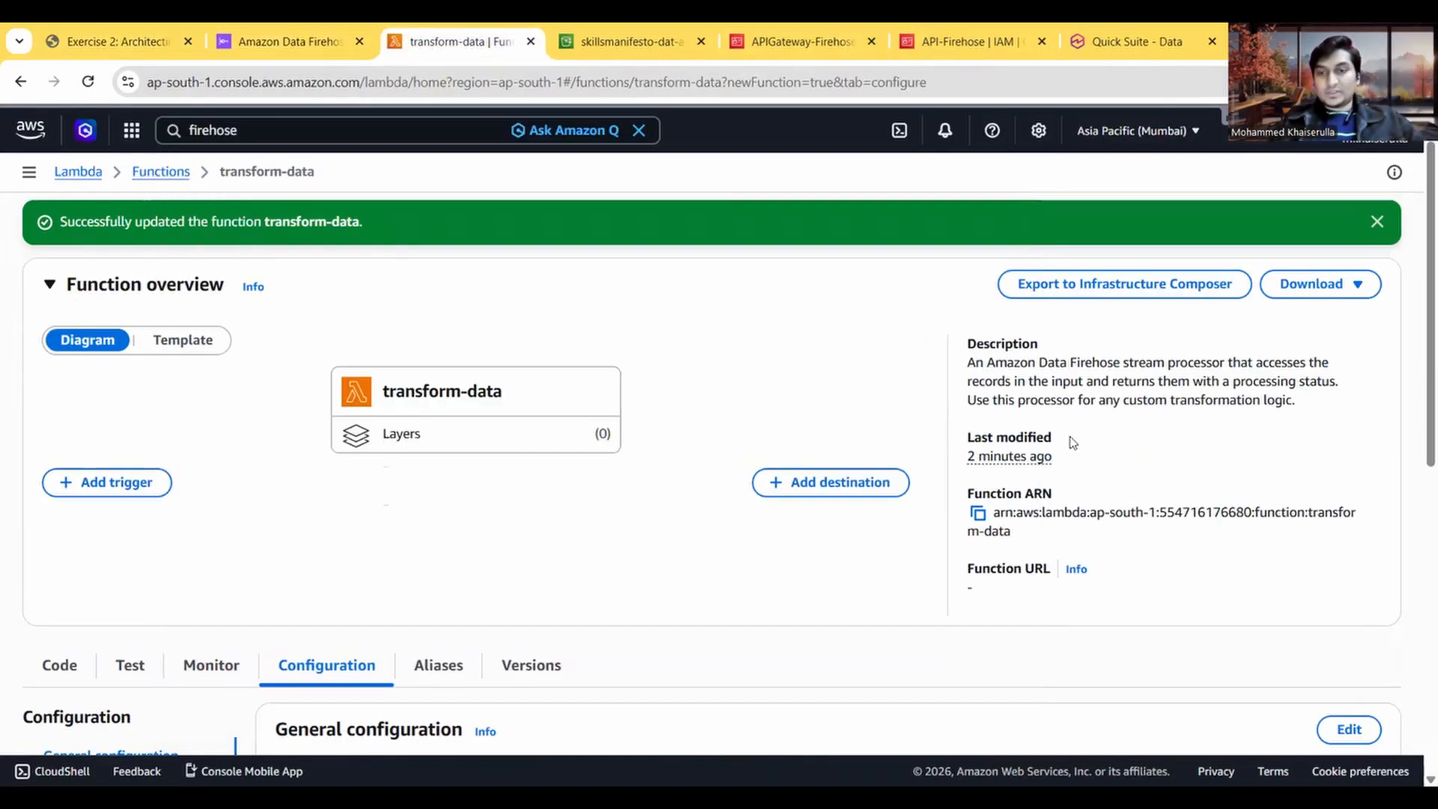
{"action": "left_click", "coordinate": [977, 513]}
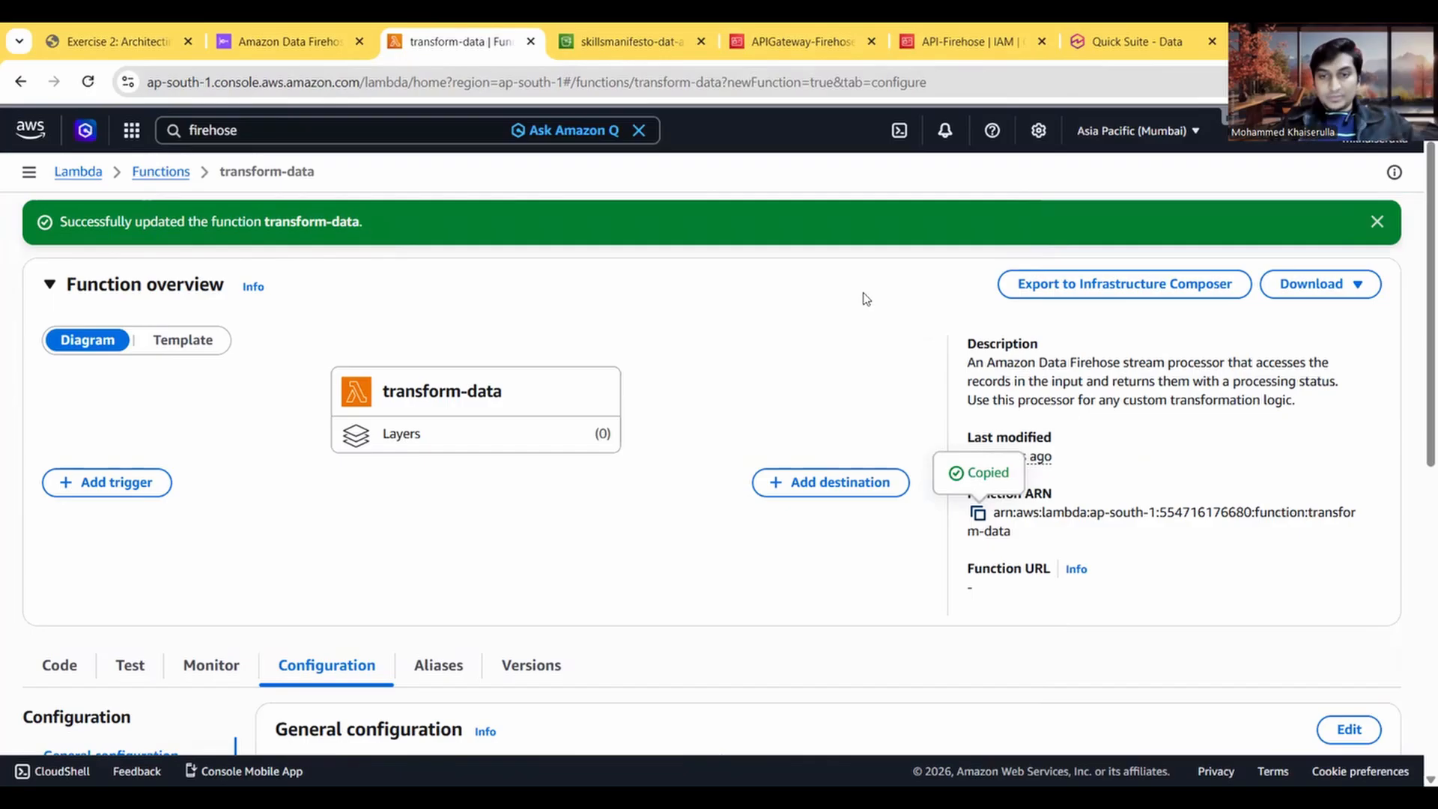
{"action": "left_click", "coordinate": [310, 44]}
{"action": "left_click", "coordinate": [173, 337]}
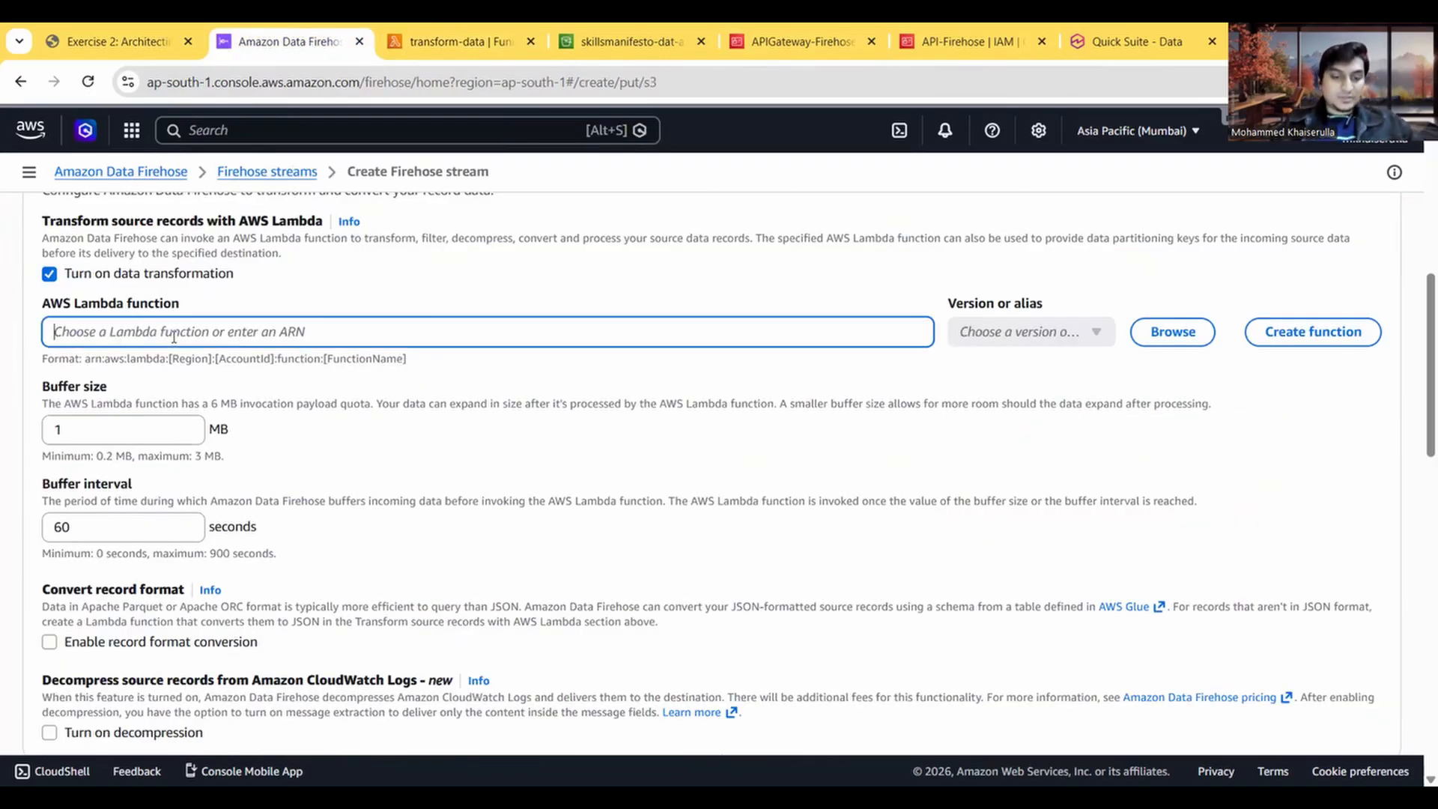
{"action": "key", "text": "ctrl+v"}
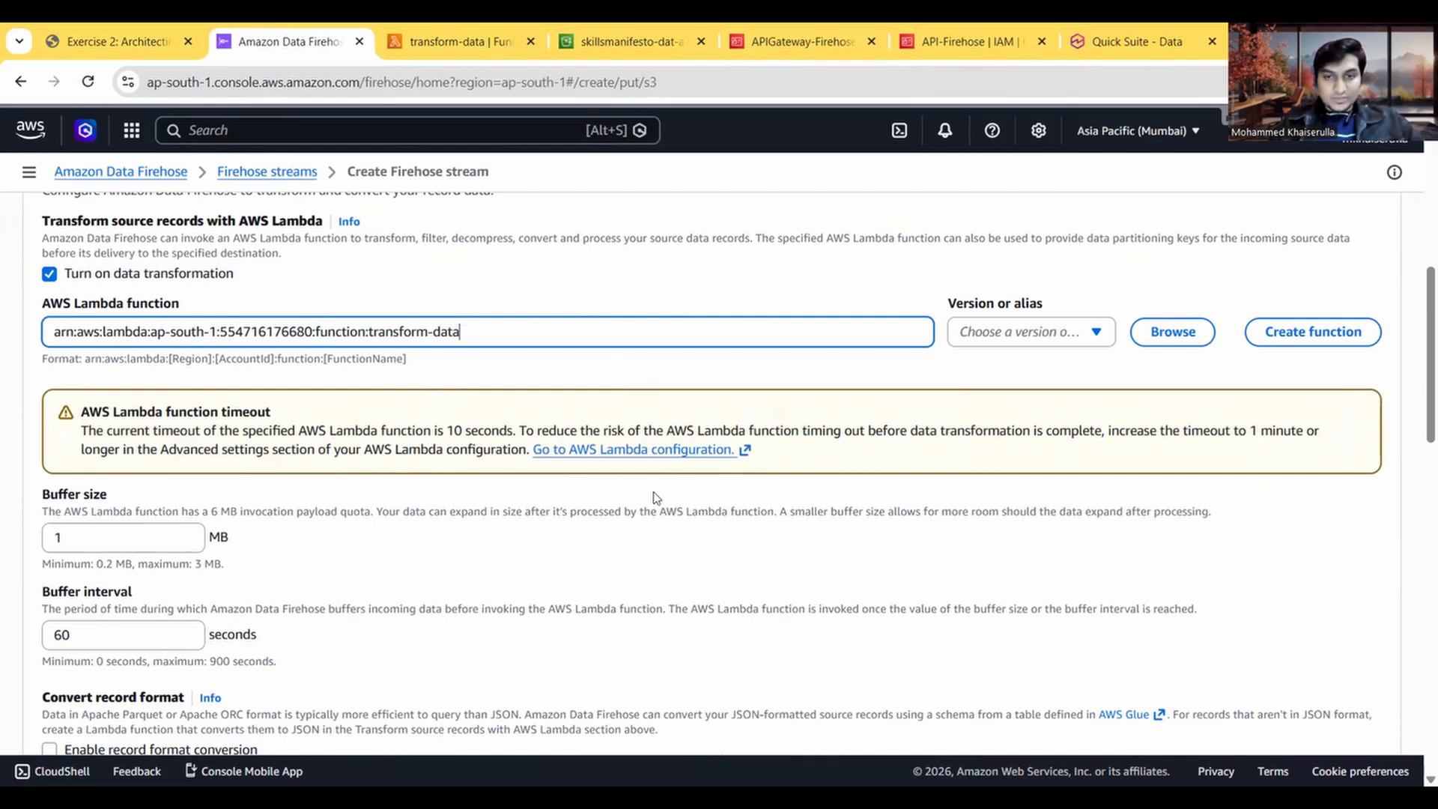
Step: Set the version or alias of the stream's Lambda function to $LATEST
{"action": "scroll", "coordinate": [841, 473], "scroll_direction": "down", "scroll_amount": 1}
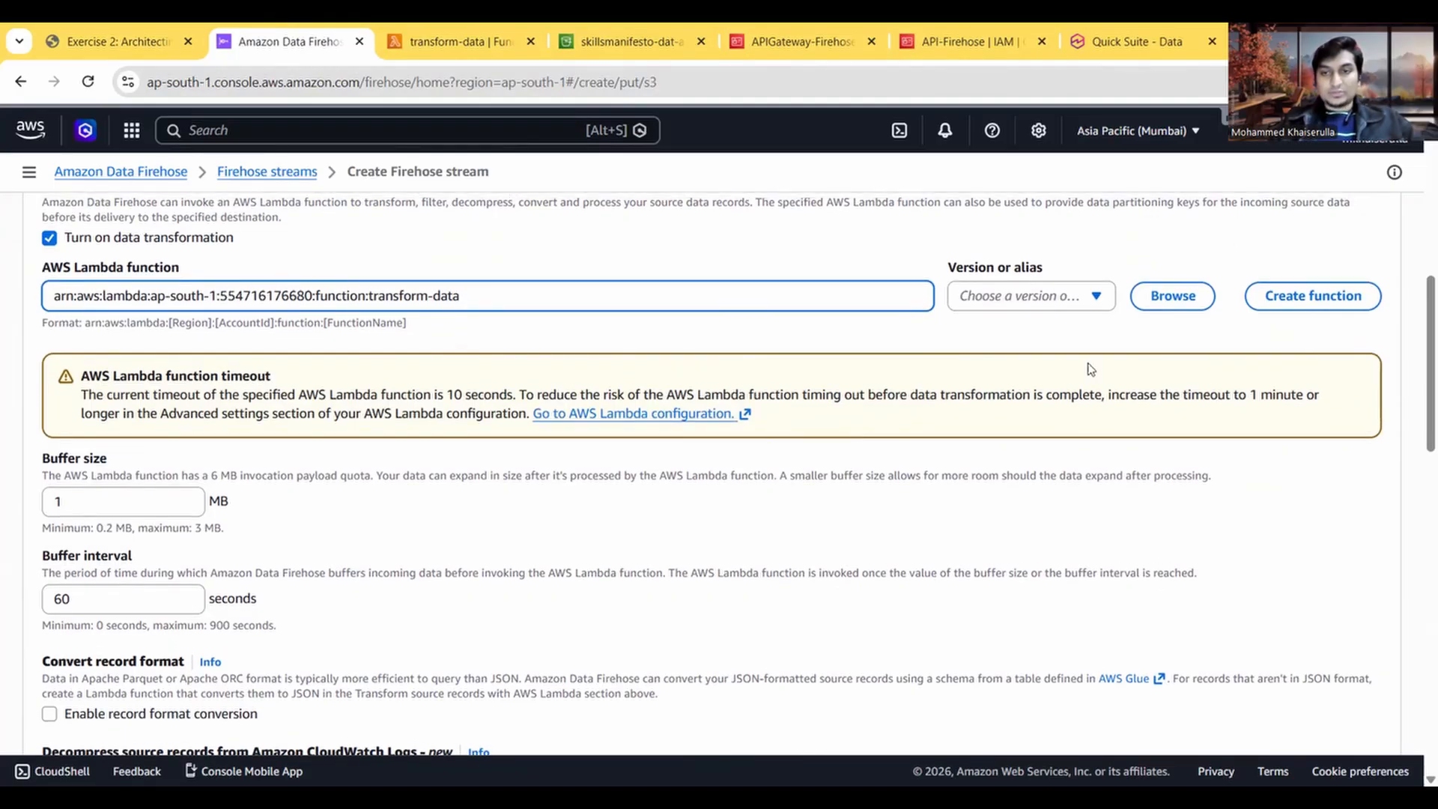
{"action": "left_click", "coordinate": [1081, 300]}
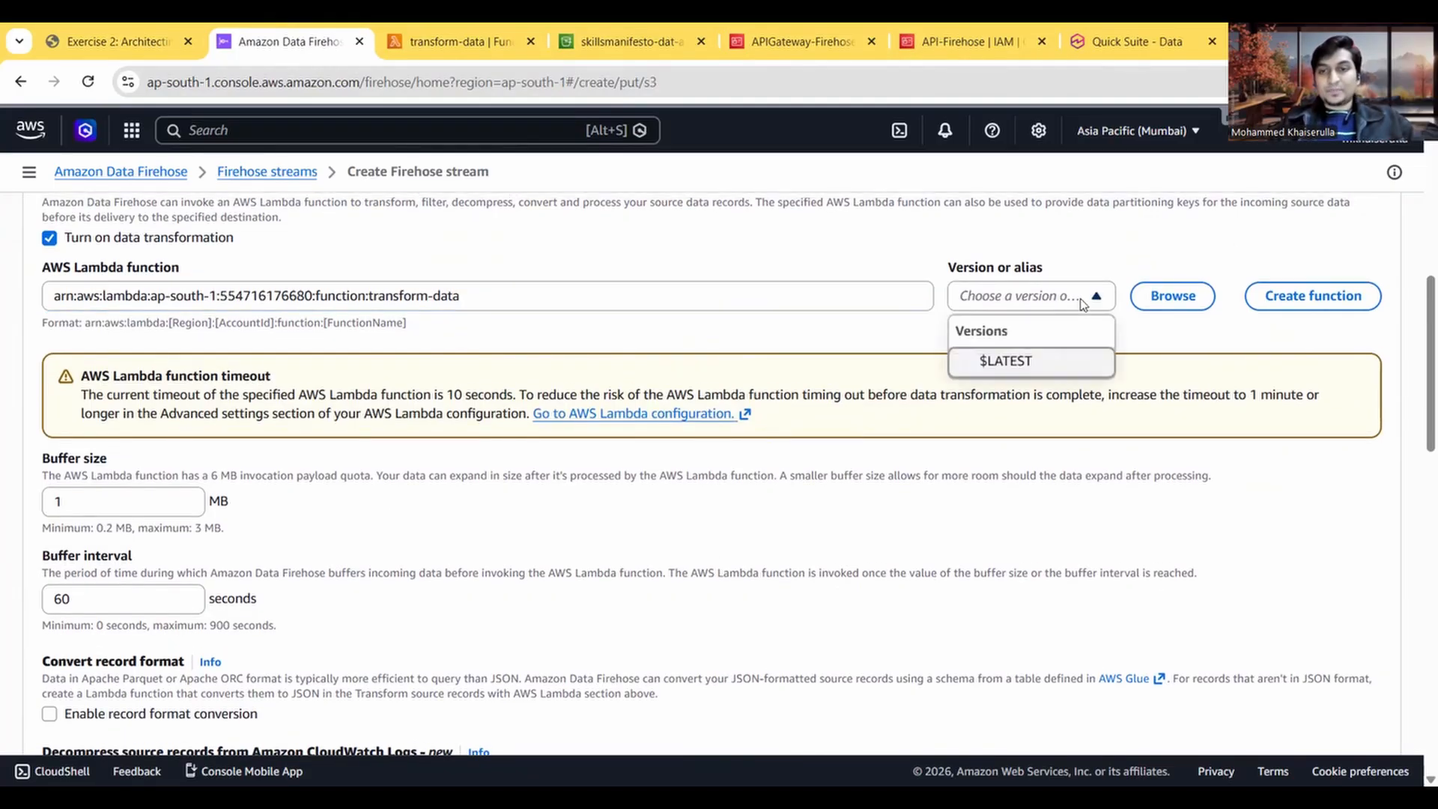
{"action": "left_click", "coordinate": [1025, 368]}
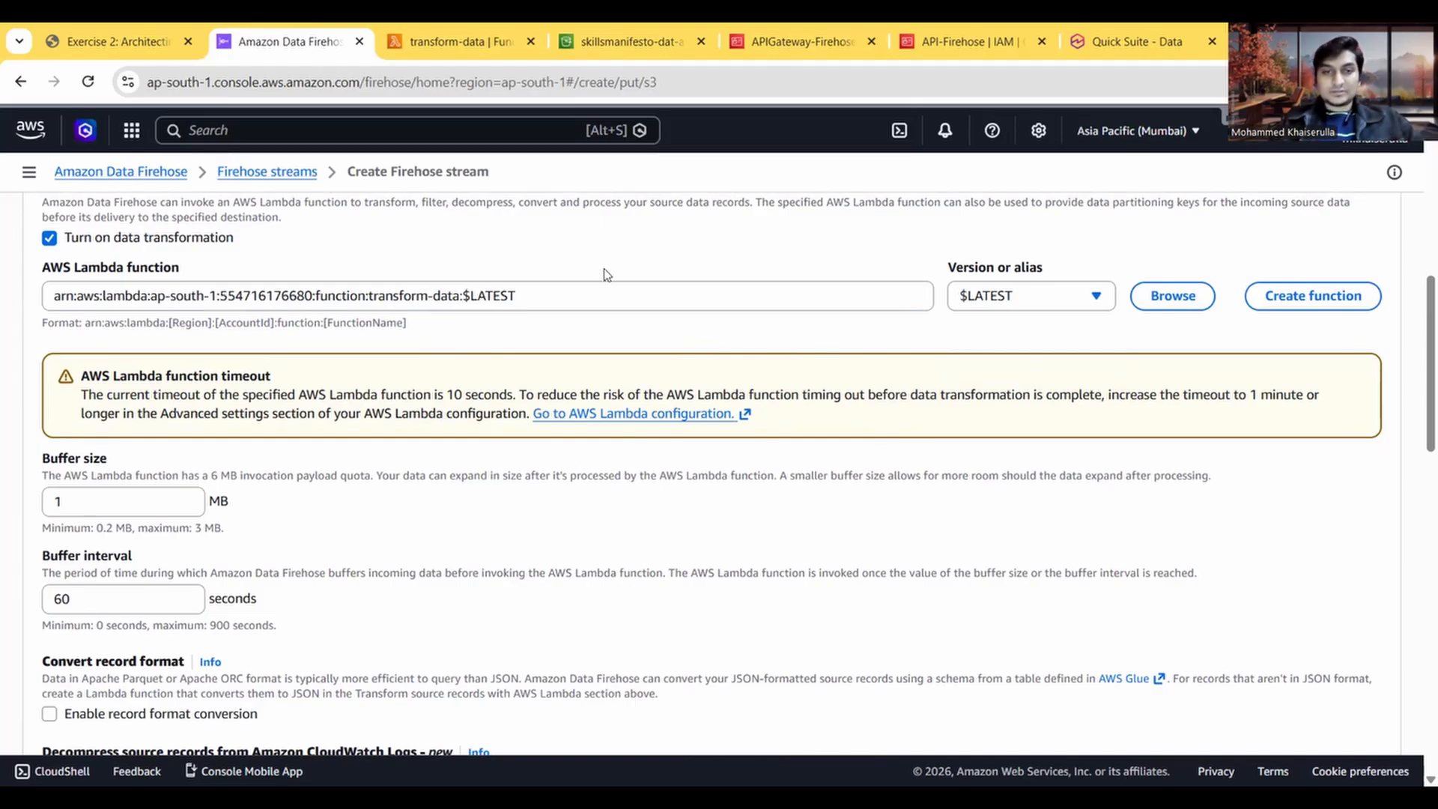
Step: Check the remaining Step 4.1 instructions, then browse for the S3 bucket in the stream's destination settings
{"action": "left_click", "coordinate": [145, 43]}
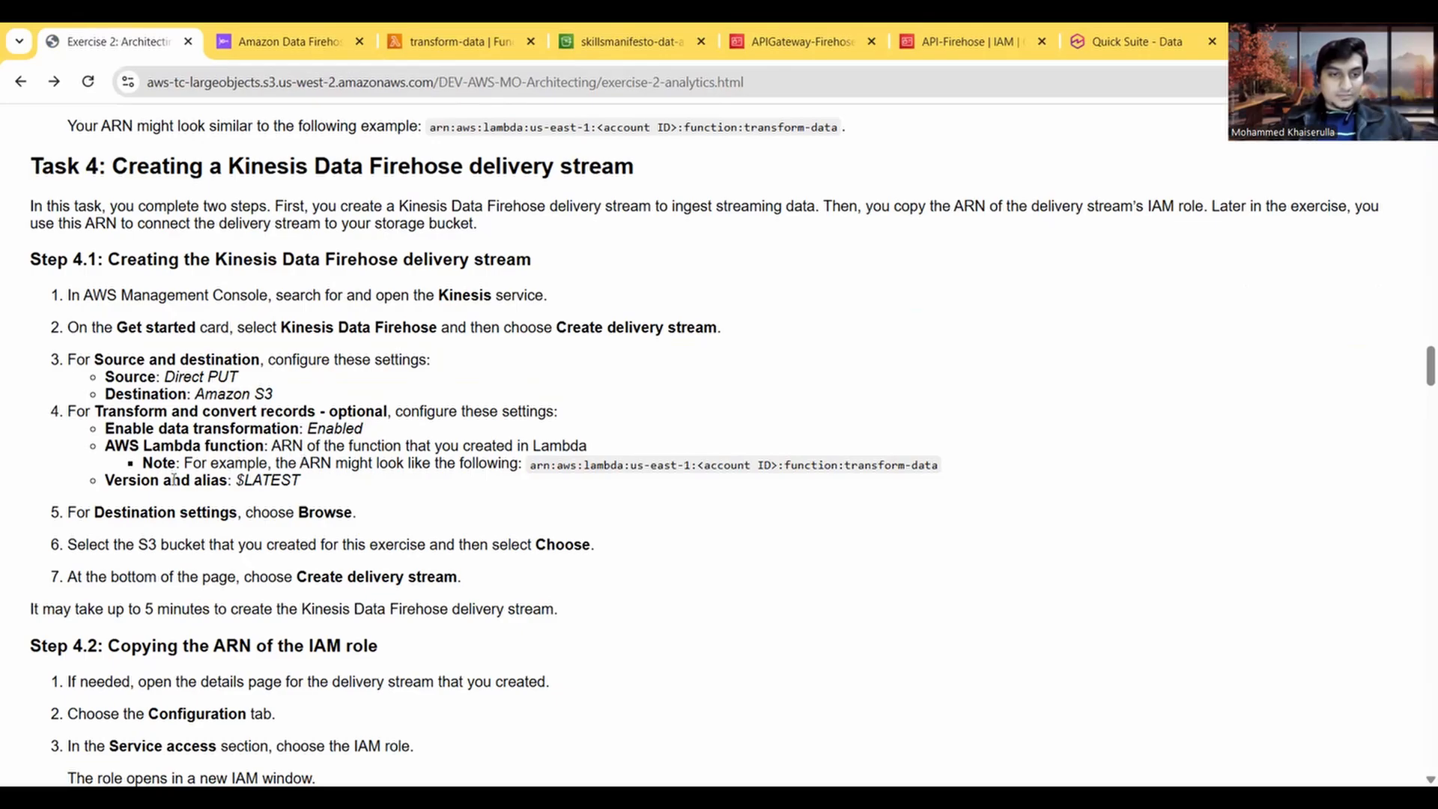
{"action": "scroll", "coordinate": [293, 463], "scroll_direction": "down", "scroll_amount": 1}
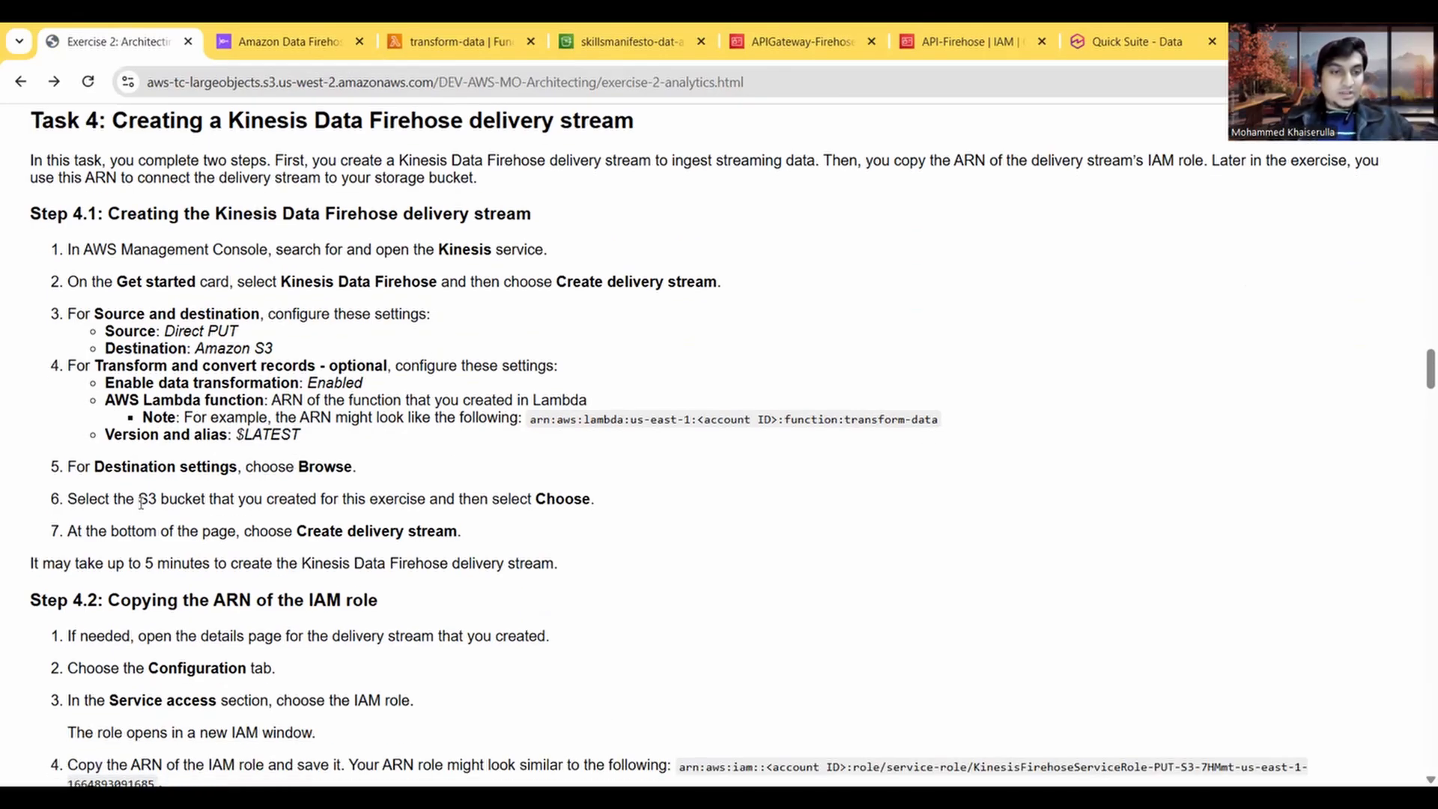
{"action": "left_click", "coordinate": [282, 34]}
{"action": "scroll", "coordinate": [554, 512], "scroll_direction": "down", "scroll_amount": 1}
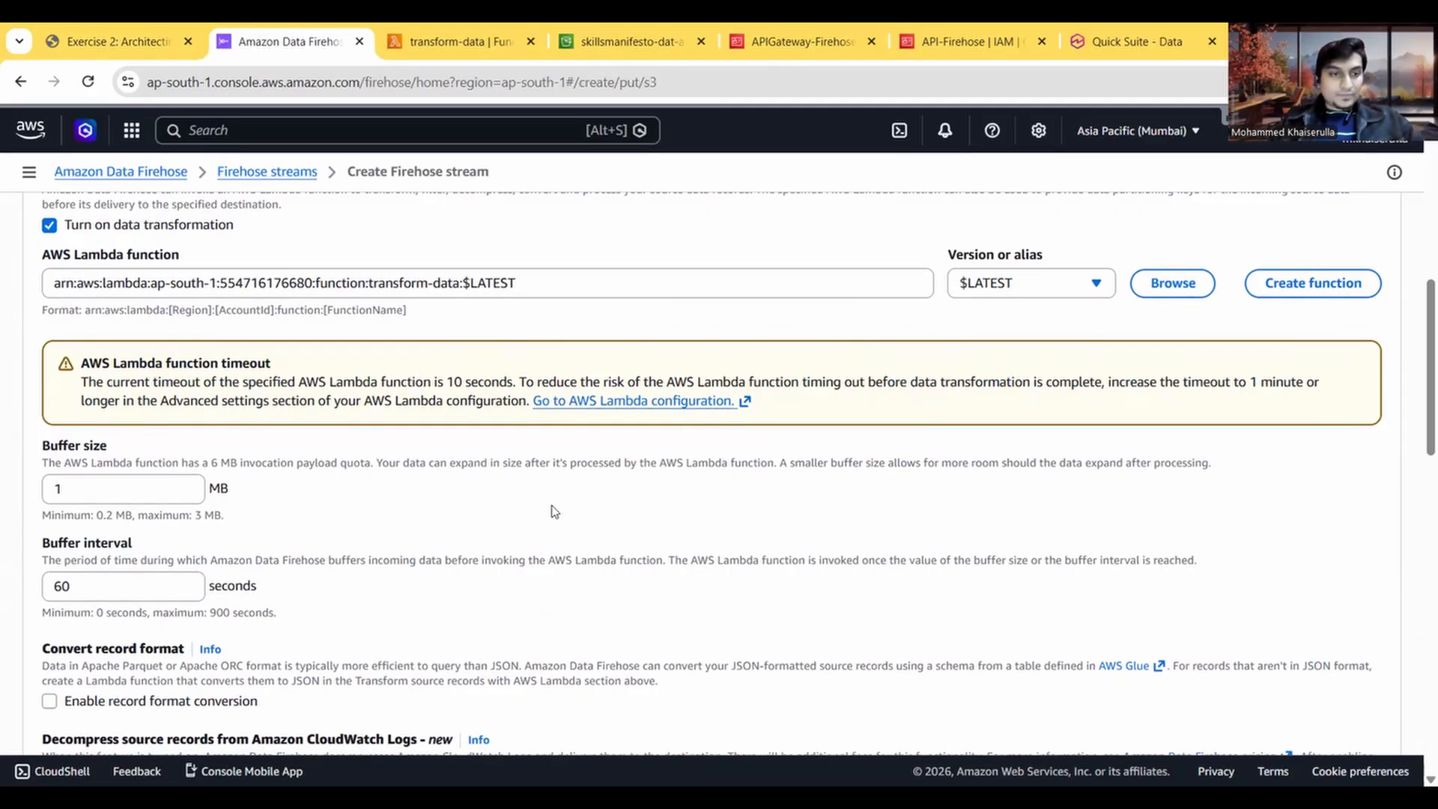
{"action": "scroll", "coordinate": [554, 511], "scroll_direction": "down", "scroll_amount": 4}
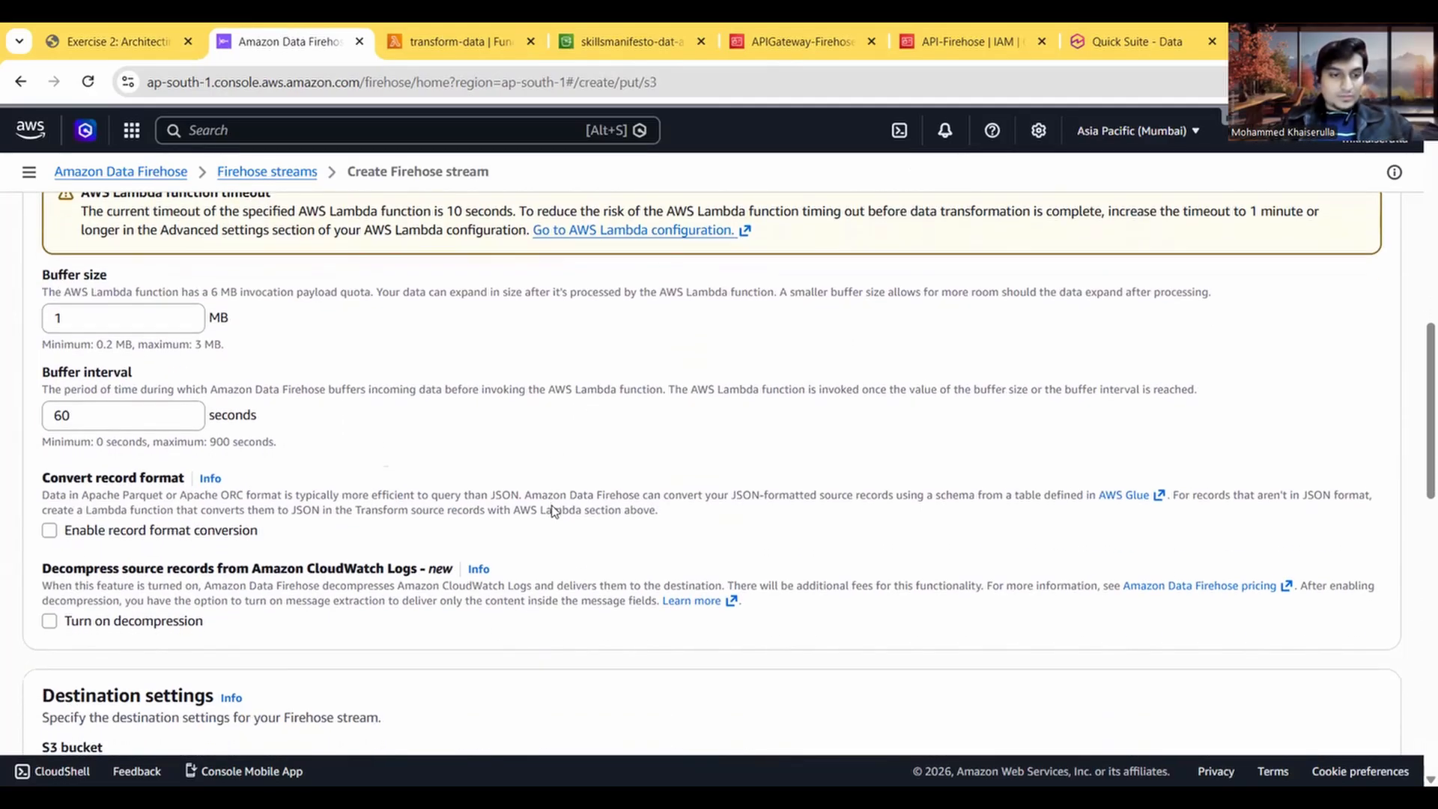
{"action": "scroll", "coordinate": [554, 511], "scroll_direction": "up", "scroll_amount": 6}
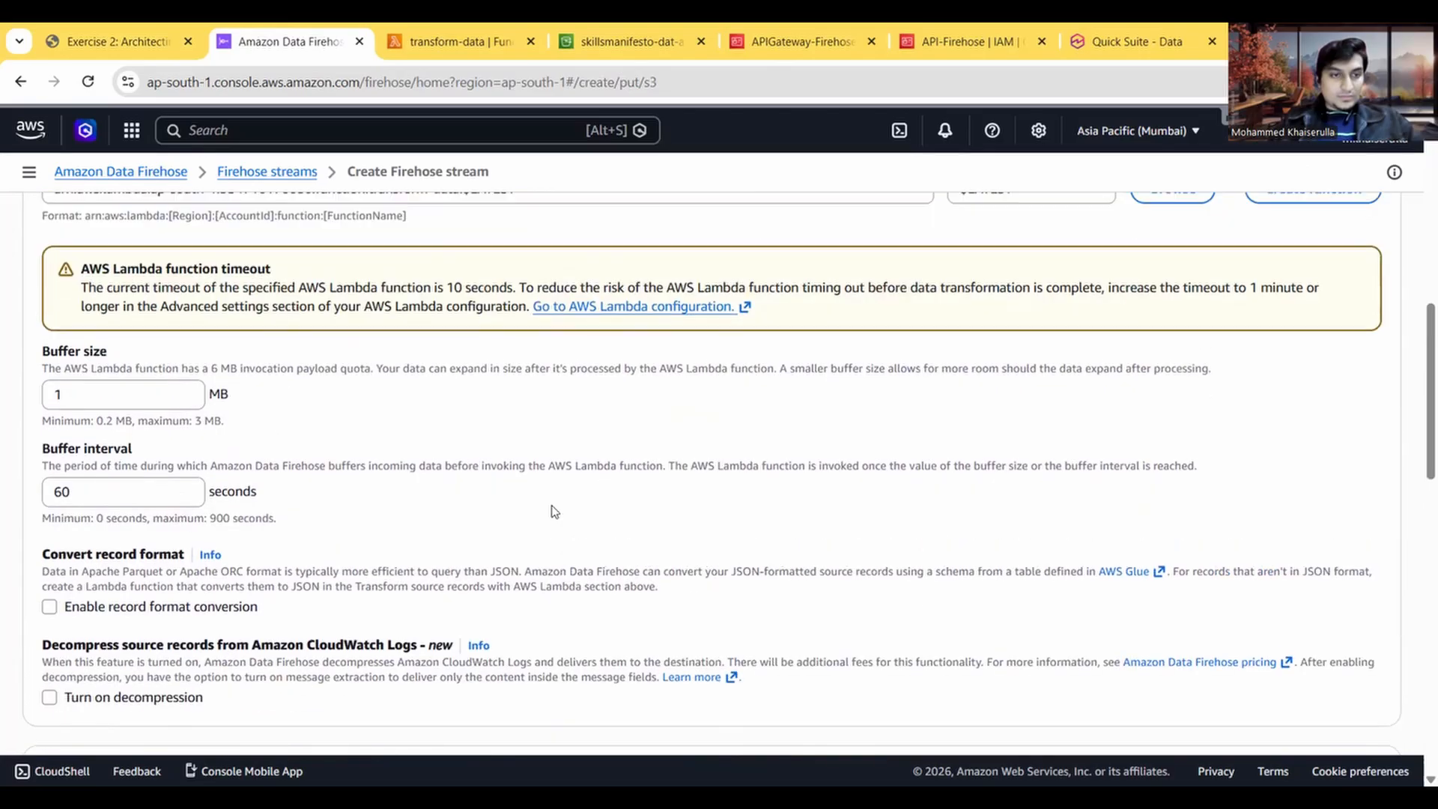
{"action": "scroll", "coordinate": [554, 512], "scroll_direction": "down", "scroll_amount": 2}
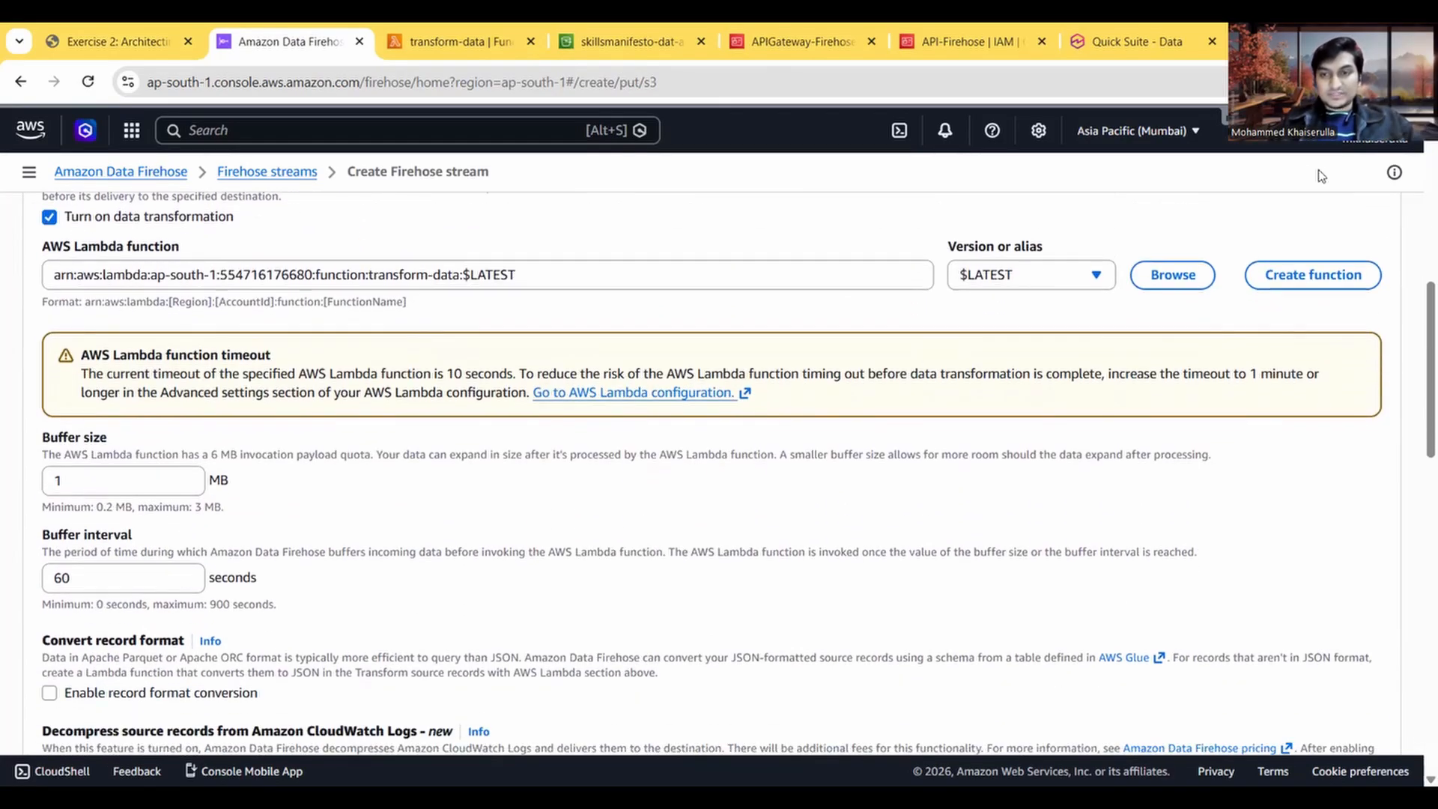
{"action": "scroll", "coordinate": [1008, 469], "scroll_direction": "down", "scroll_amount": 5}
{"action": "scroll", "coordinate": [1008, 469], "scroll_direction": "down", "scroll_amount": 3}
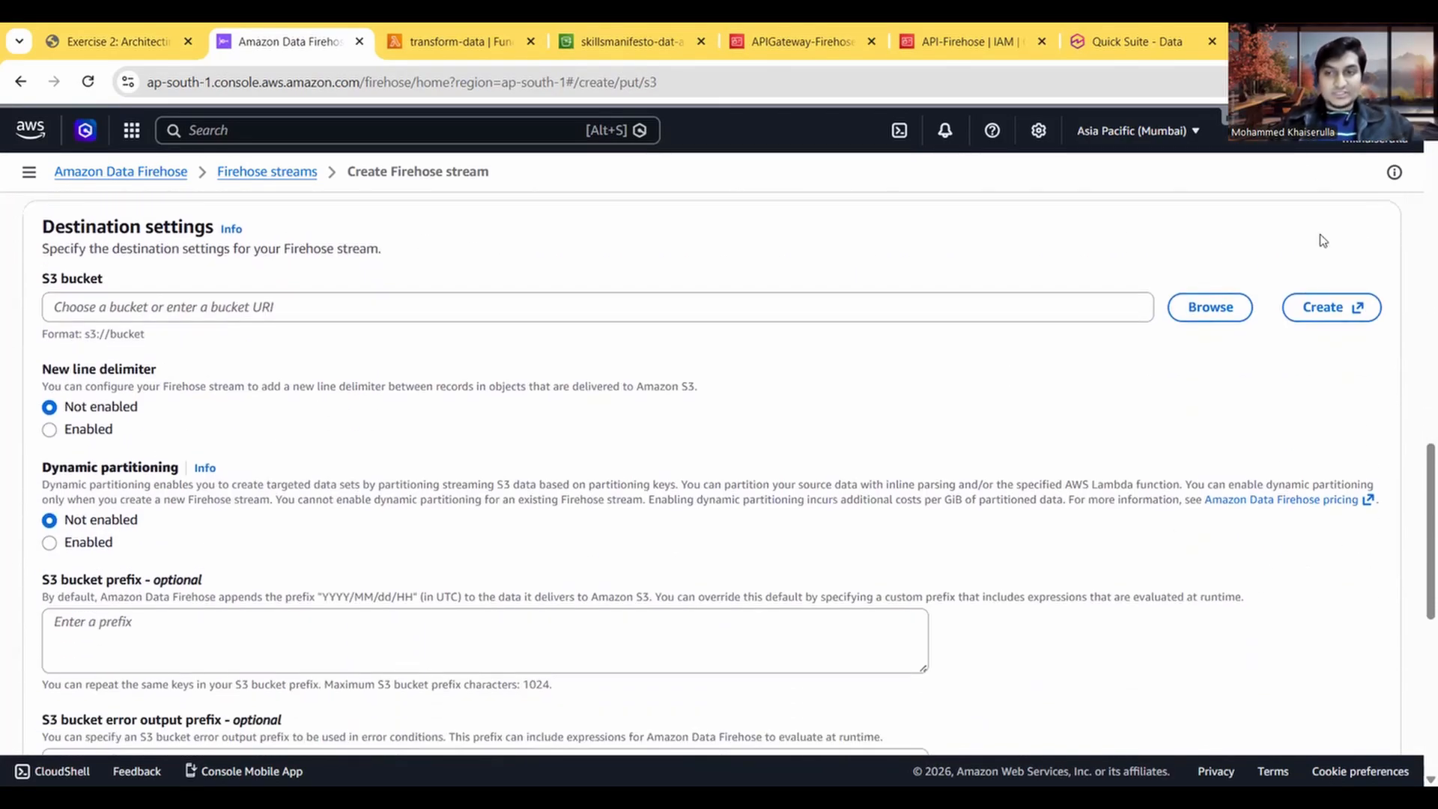
{"action": "left_click", "coordinate": [1211, 309]}
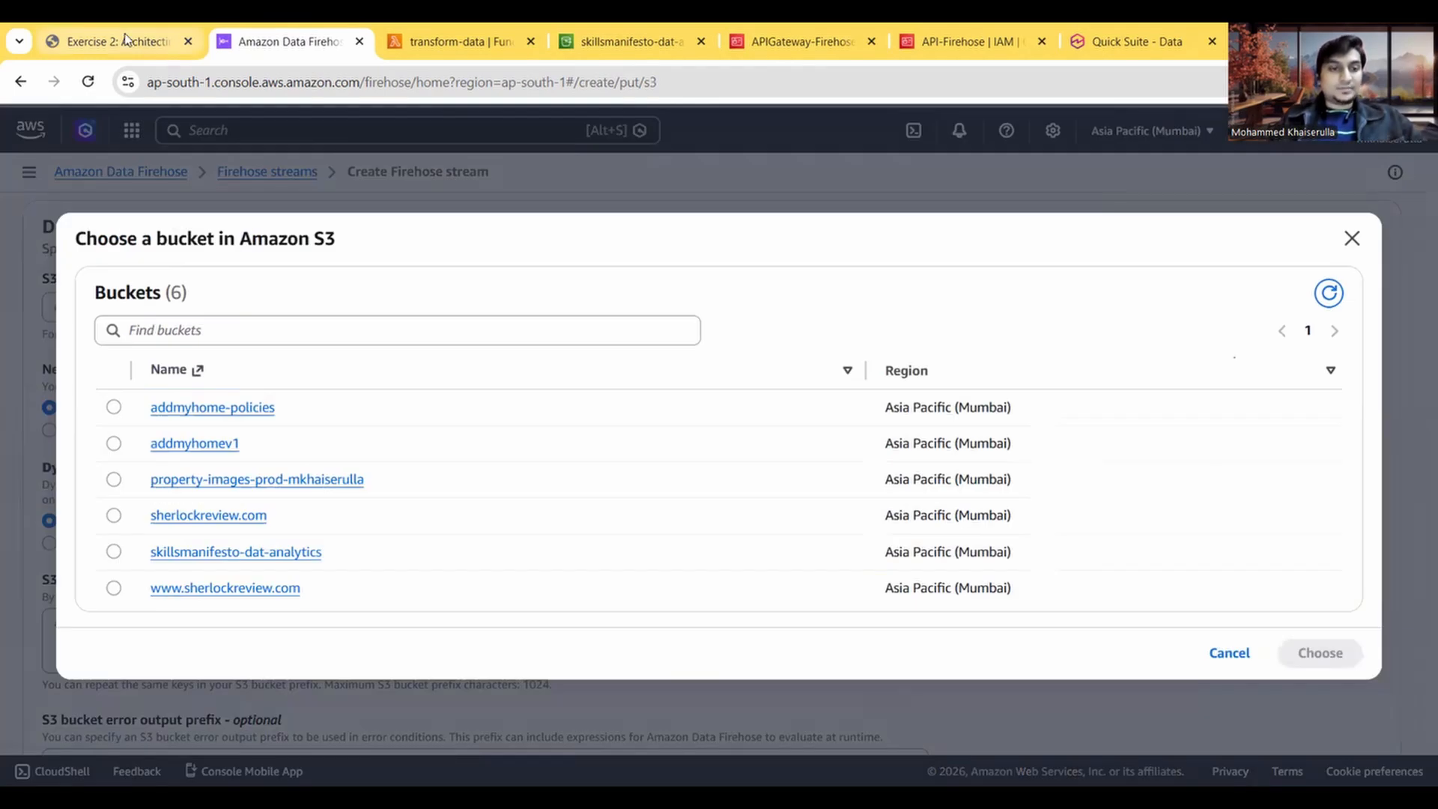
Step: Re-read the bucket selection instructions, view the skillsmanifesto-dat-analytics bucket in its own browser tab, and return to the stream's bucket list
{"action": "left_click", "coordinate": [126, 39]}
{"action": "scroll", "coordinate": [166, 533], "scroll_direction": "down", "scroll_amount": 1}
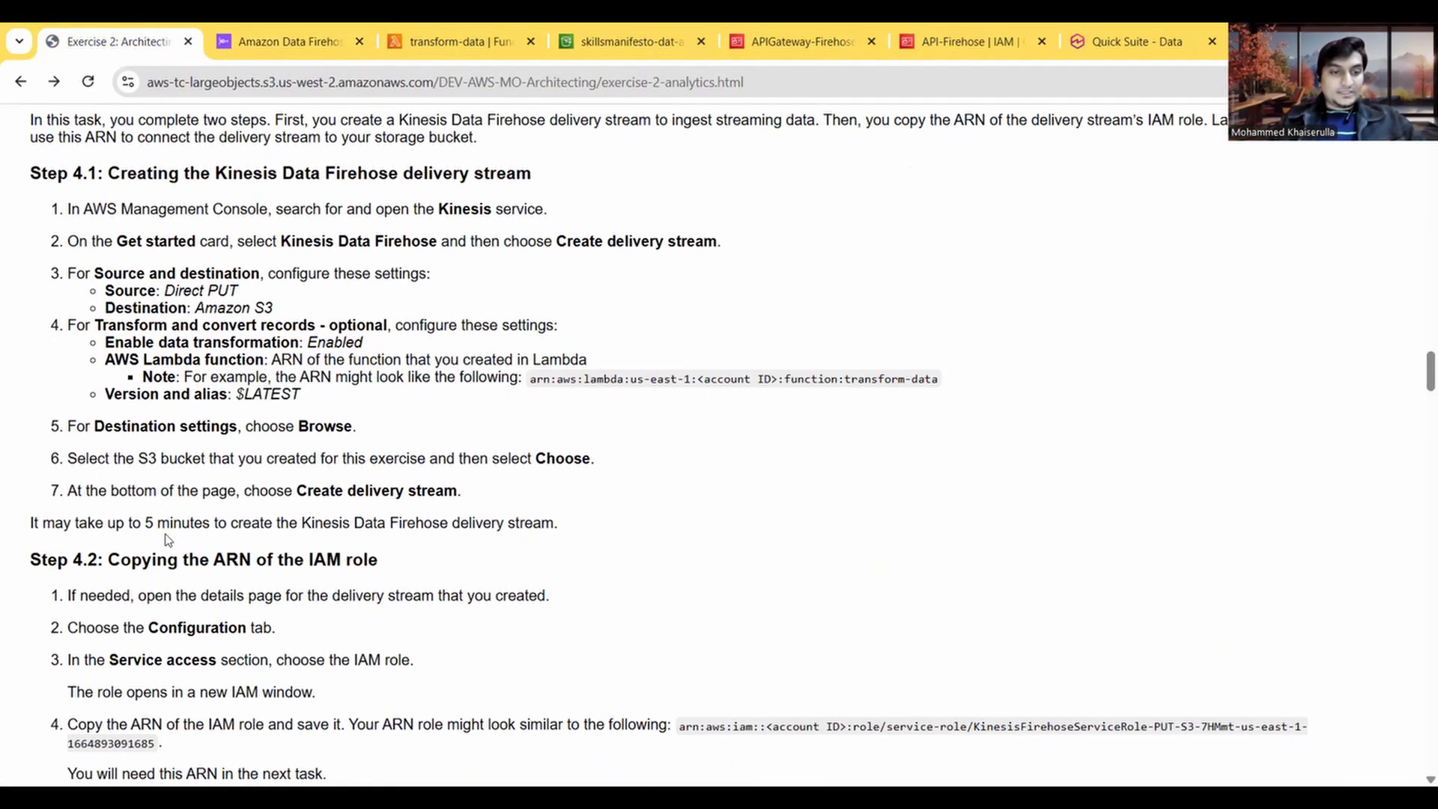
{"action": "left_click", "coordinate": [287, 30]}
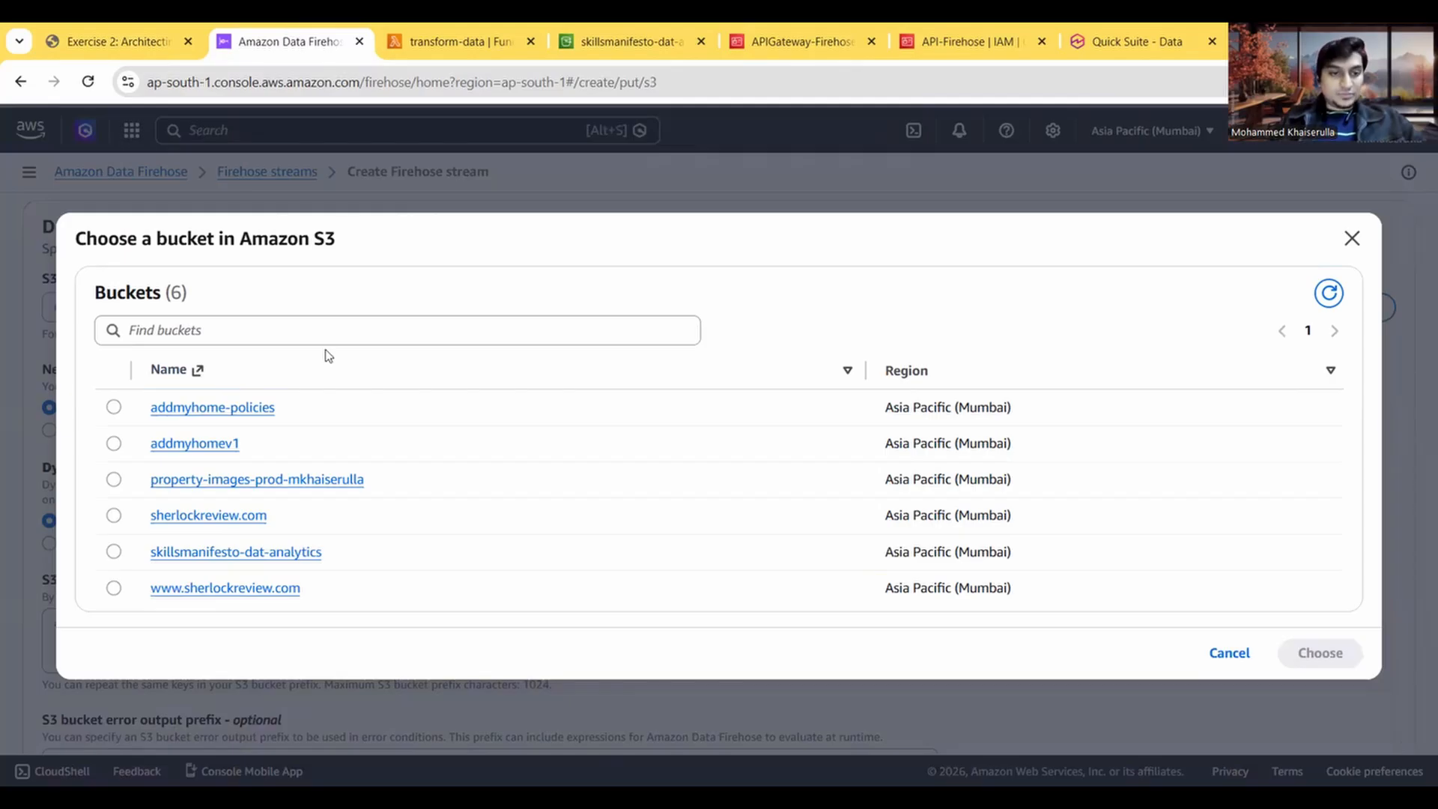
{"action": "left_click", "coordinate": [255, 553]}
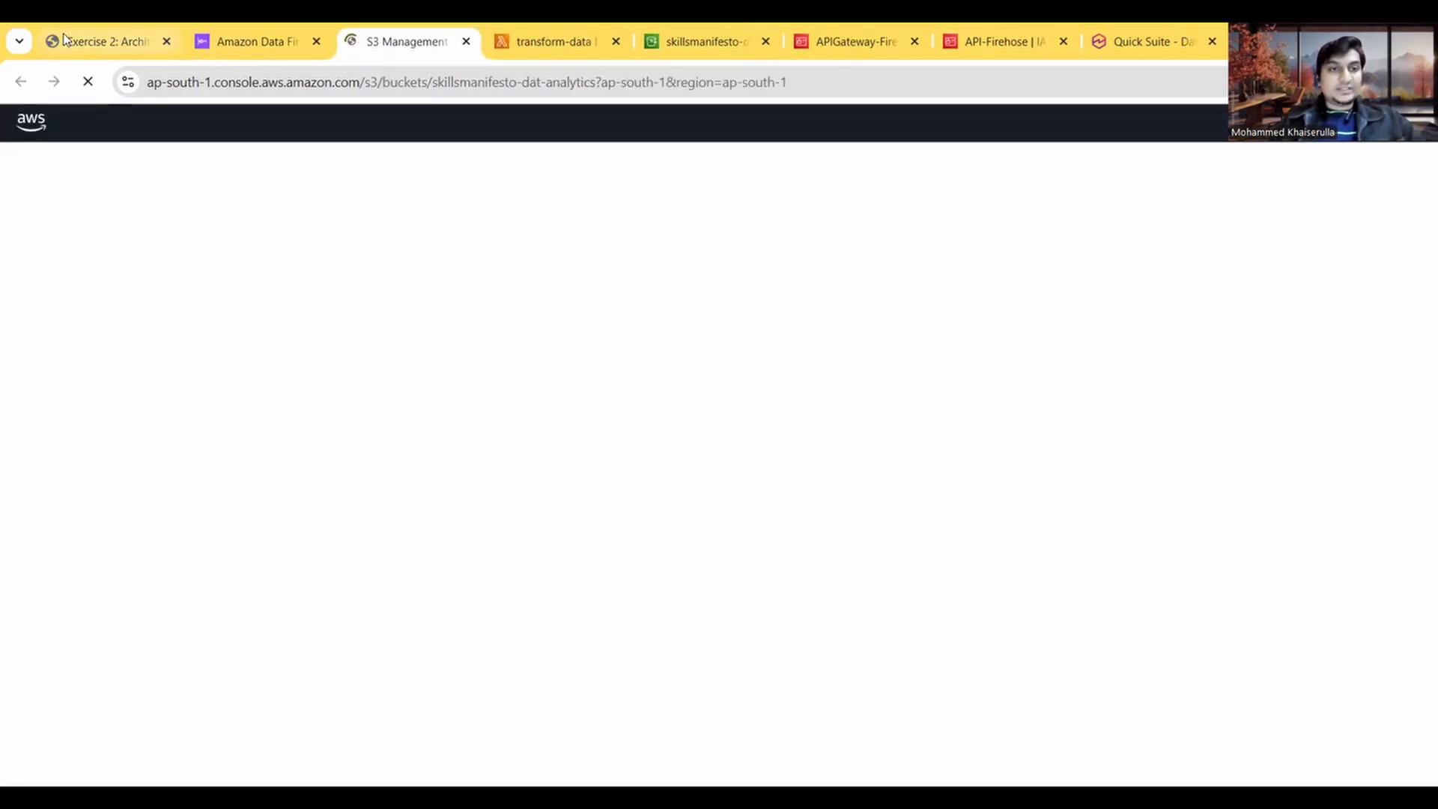
{"action": "left_click", "coordinate": [62, 39]}
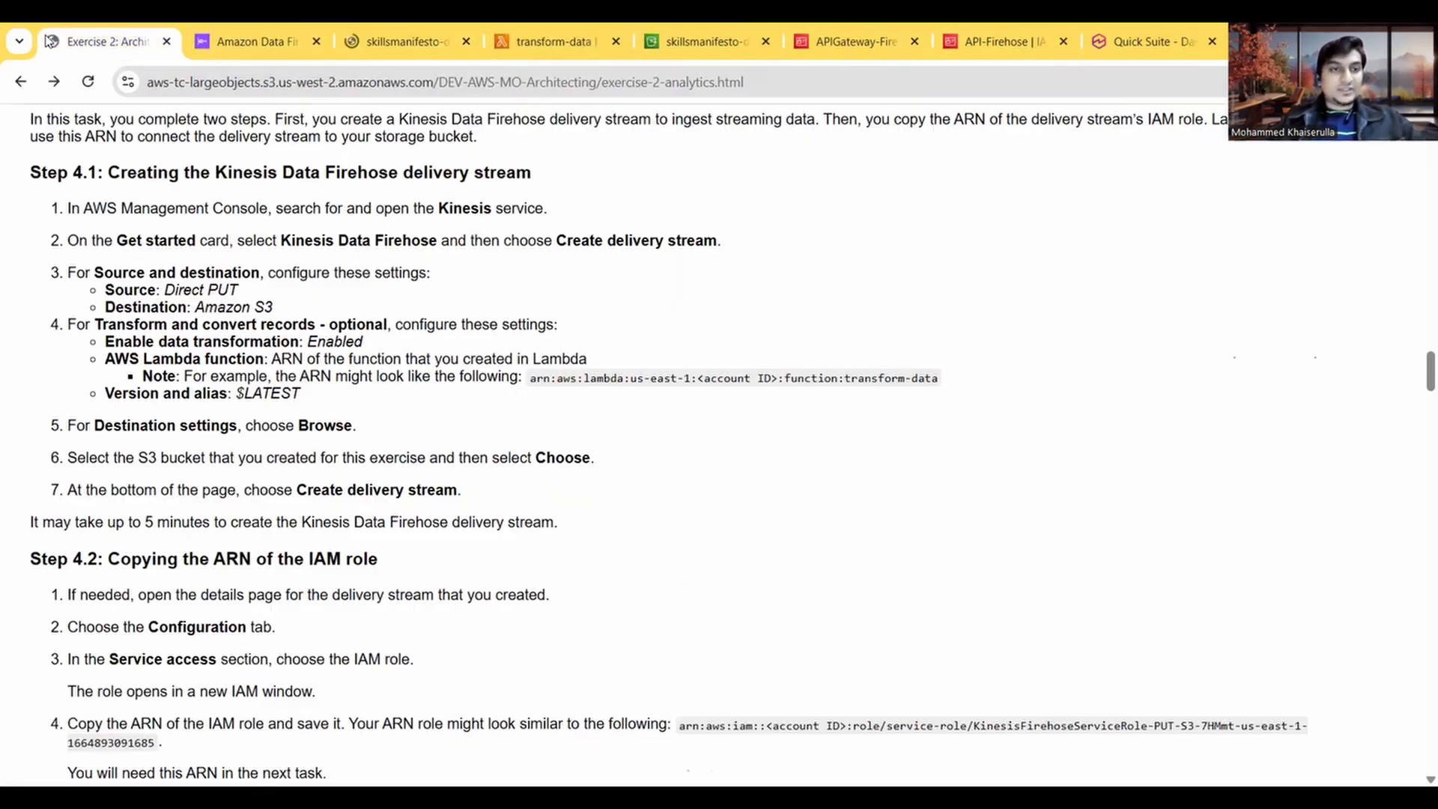
{"action": "scroll", "coordinate": [326, 418], "scroll_direction": "down", "scroll_amount": 1}
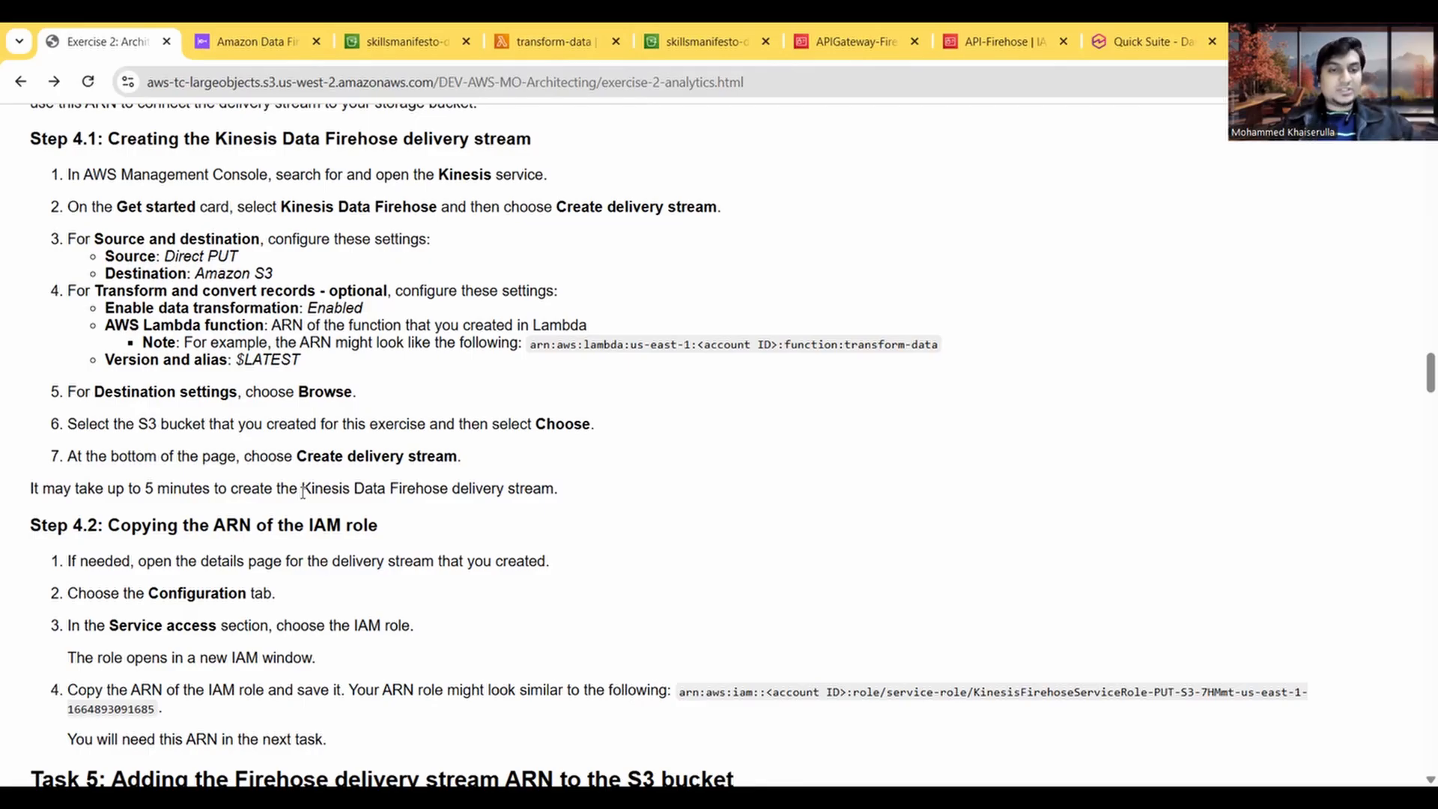
{"action": "left_click", "coordinate": [252, 45]}
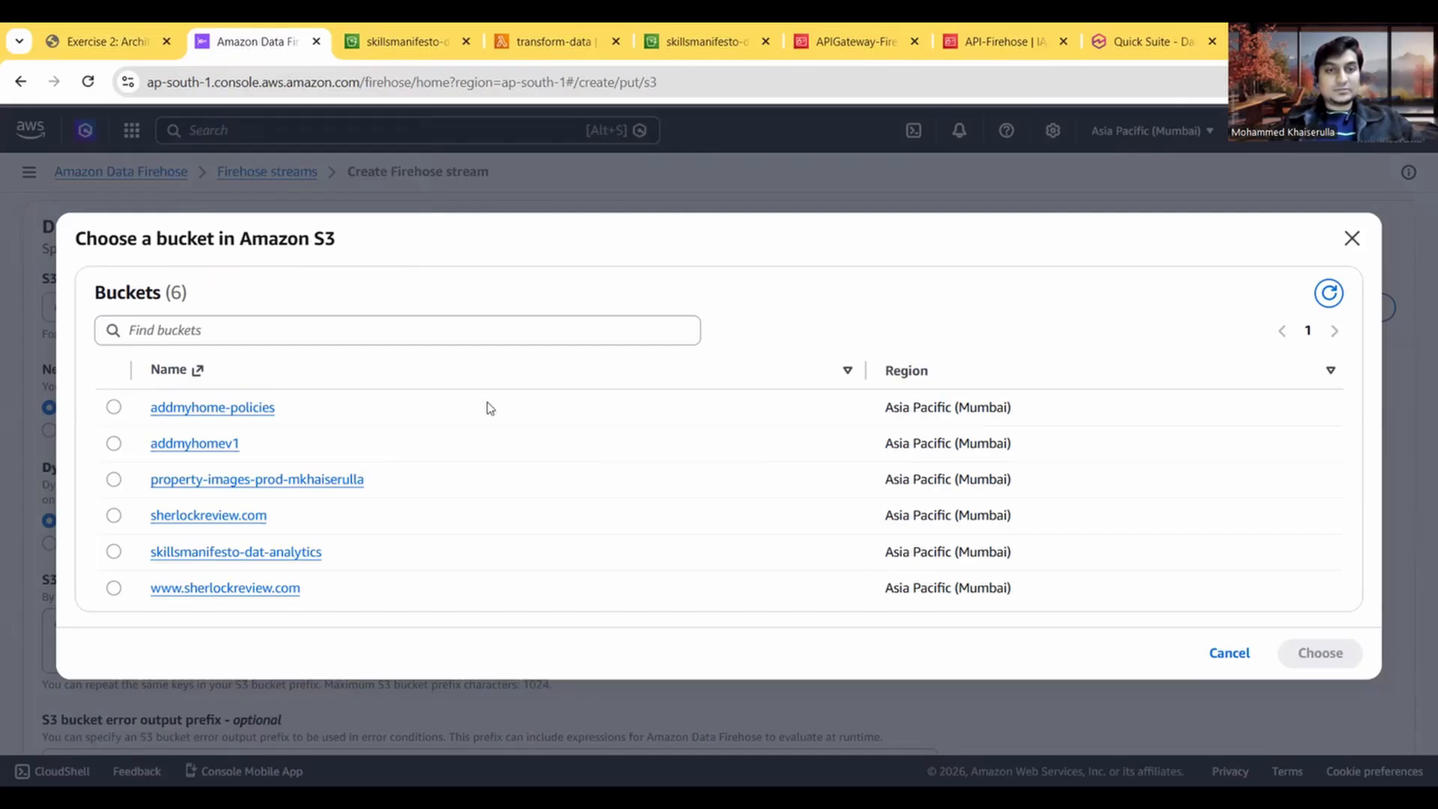
{"action": "left_click", "coordinate": [399, 43]}
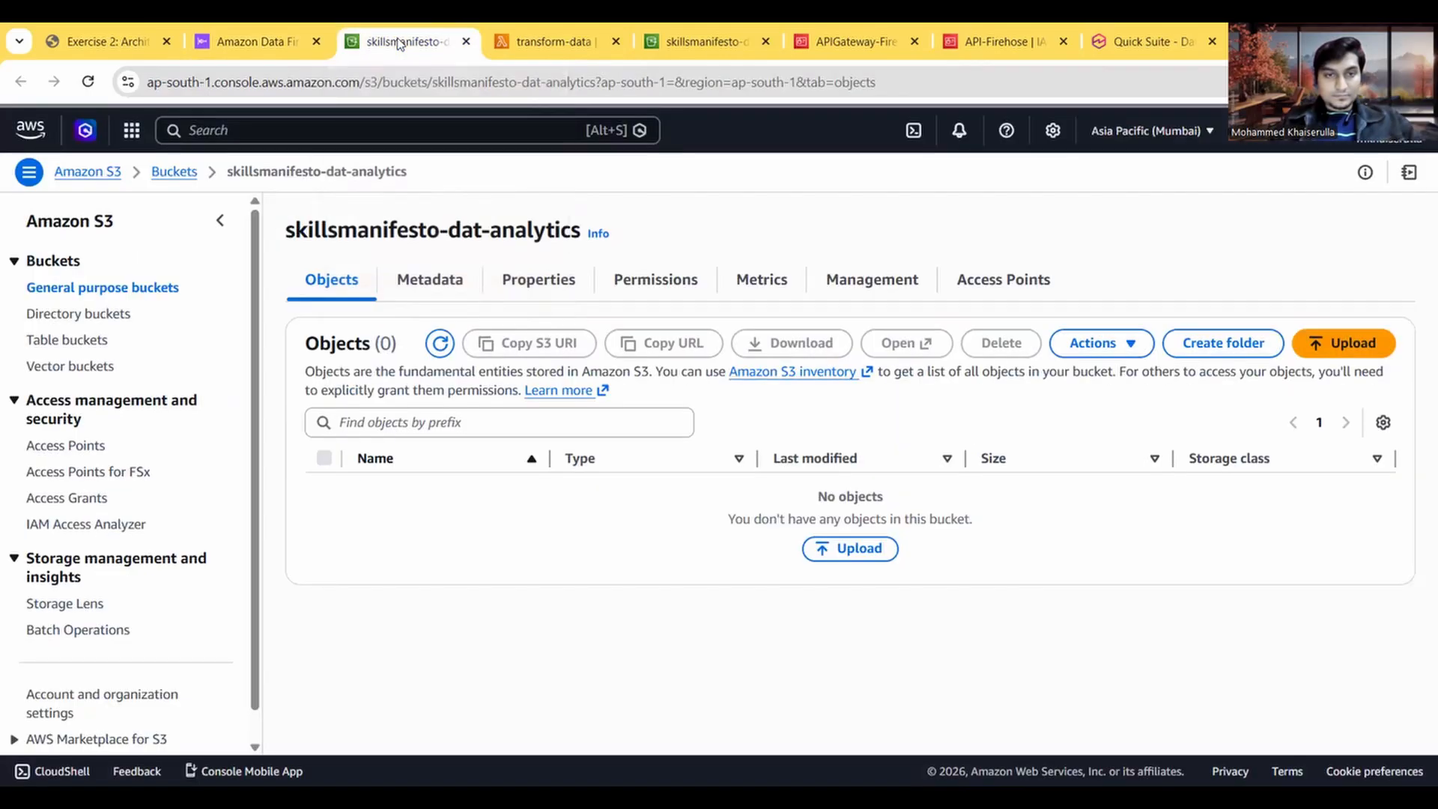
{"action": "left_click", "coordinate": [251, 45]}
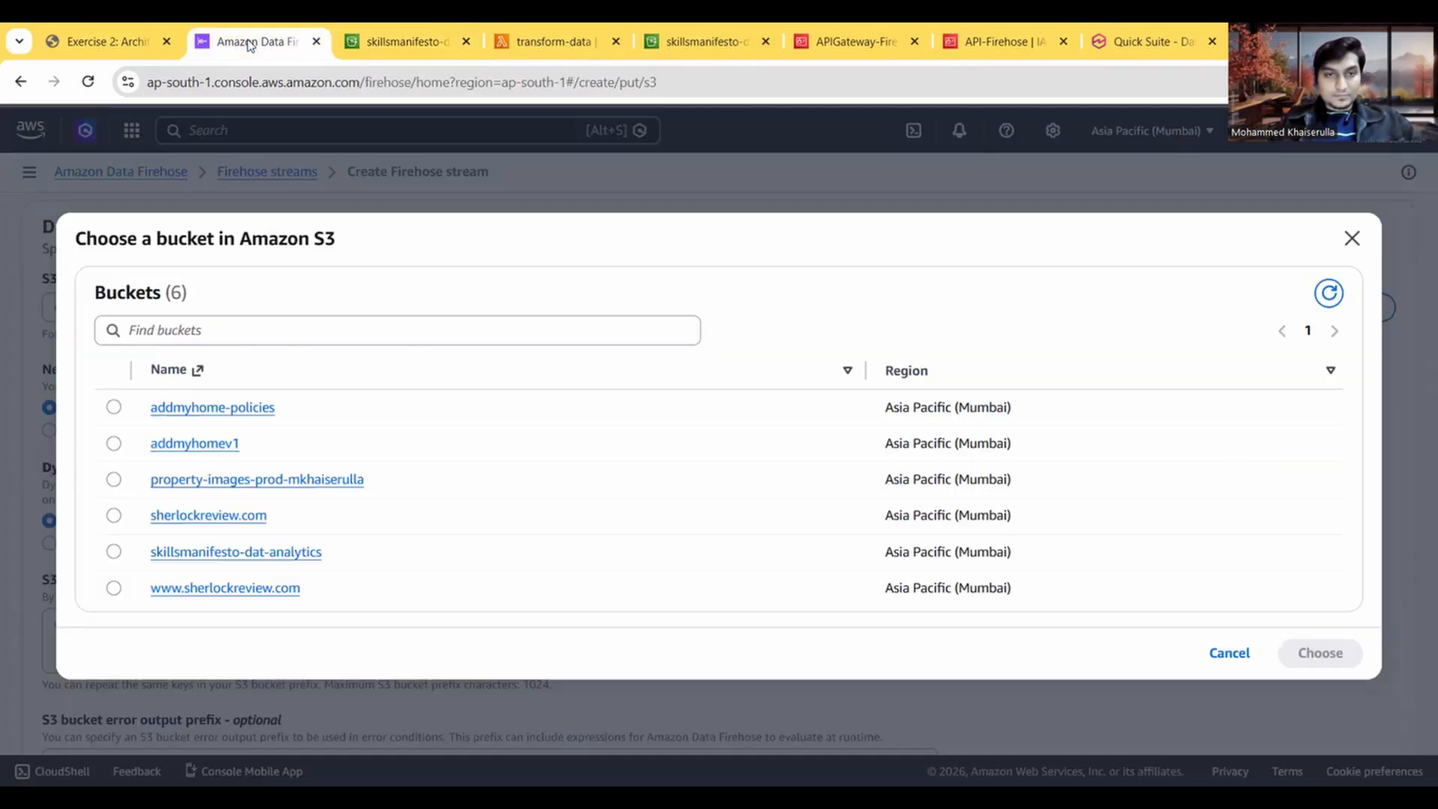
Step: Choose the skillsmanifesto-dat-analytics bucket as the S3 destination and try to create the Firehose stream
{"action": "left_click", "coordinate": [115, 554]}
{"action": "left_click", "coordinate": [1304, 661]}
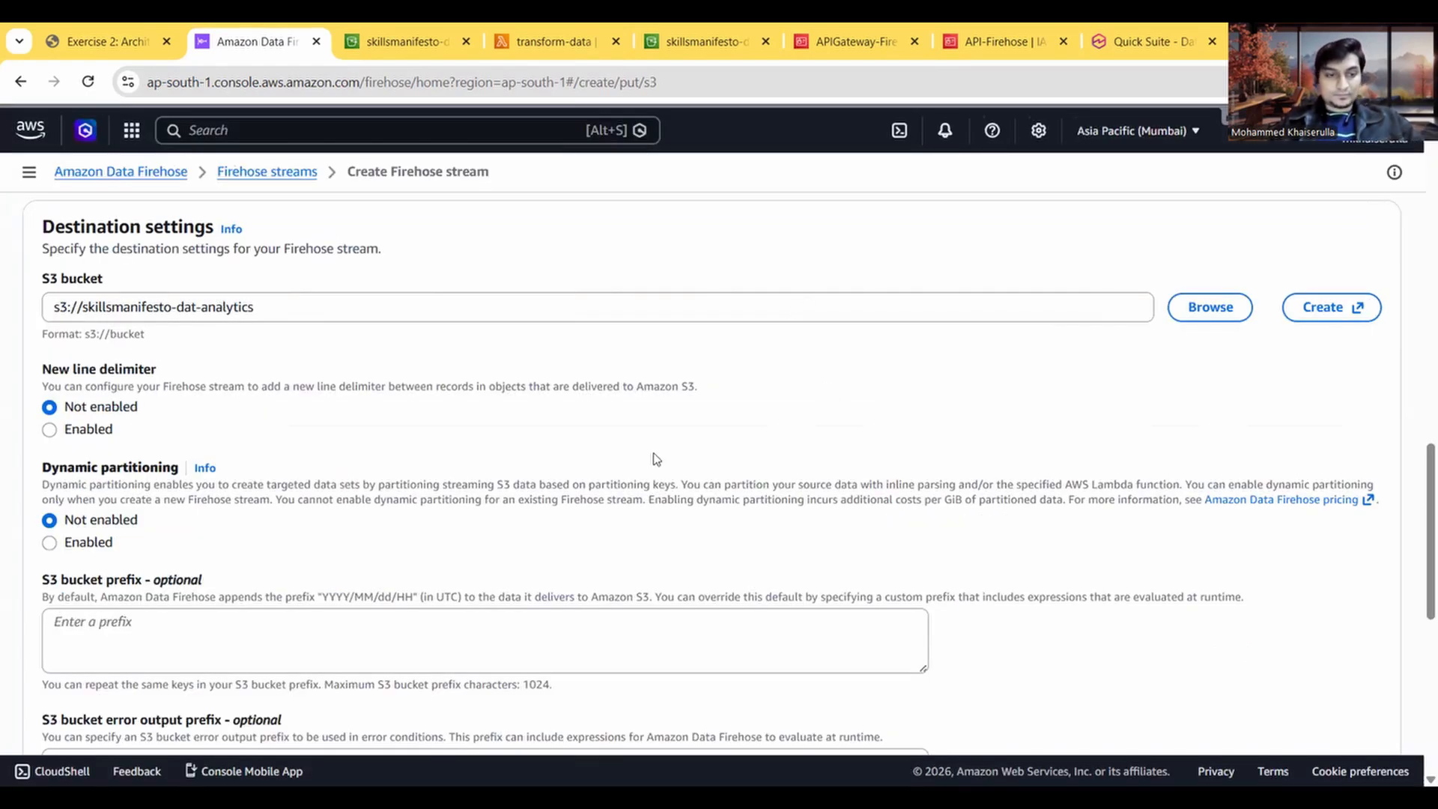
{"action": "scroll", "coordinate": [656, 458], "scroll_direction": "down", "scroll_amount": 3}
{"action": "scroll", "coordinate": [656, 458], "scroll_direction": "down", "scroll_amount": 4}
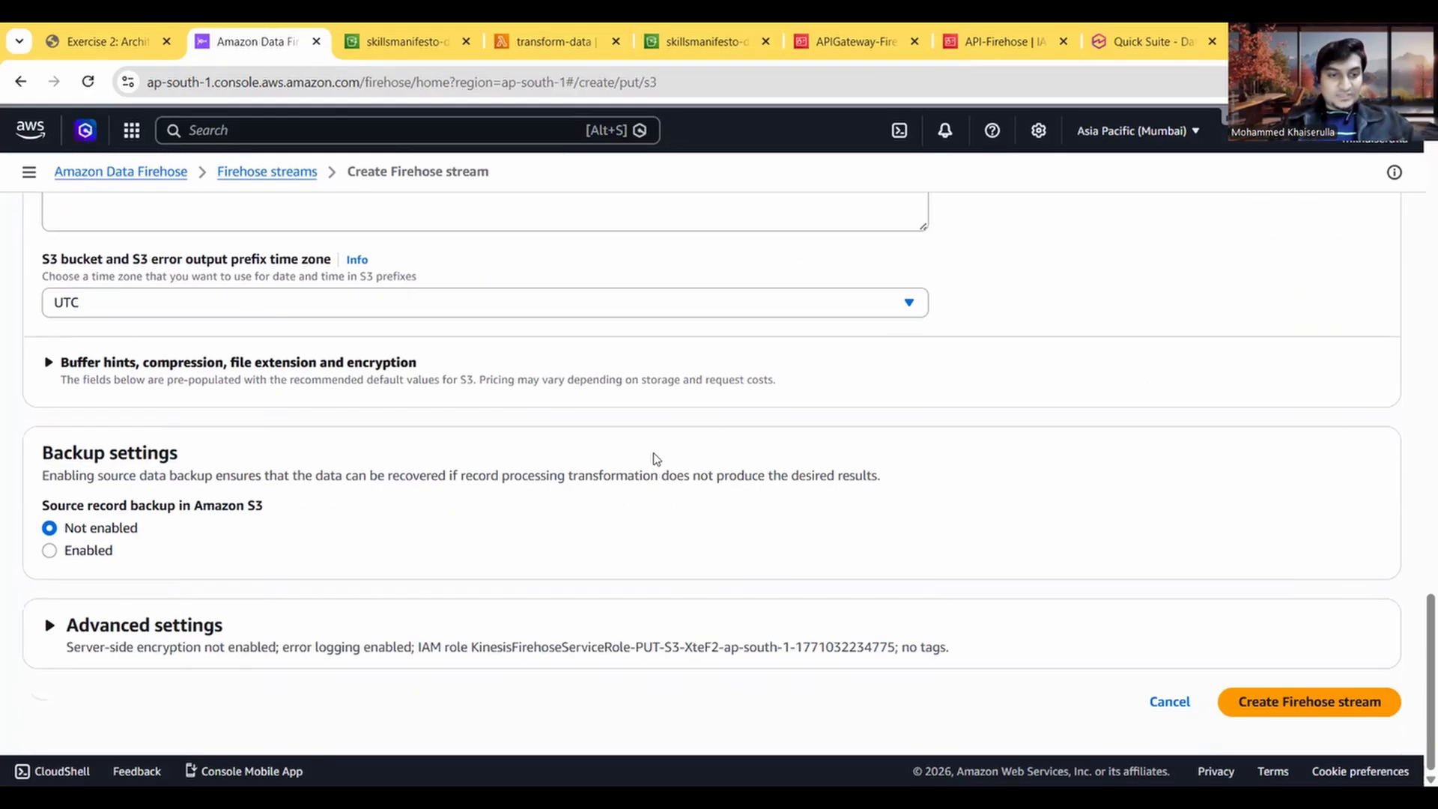
{"action": "left_click", "coordinate": [1294, 712]}
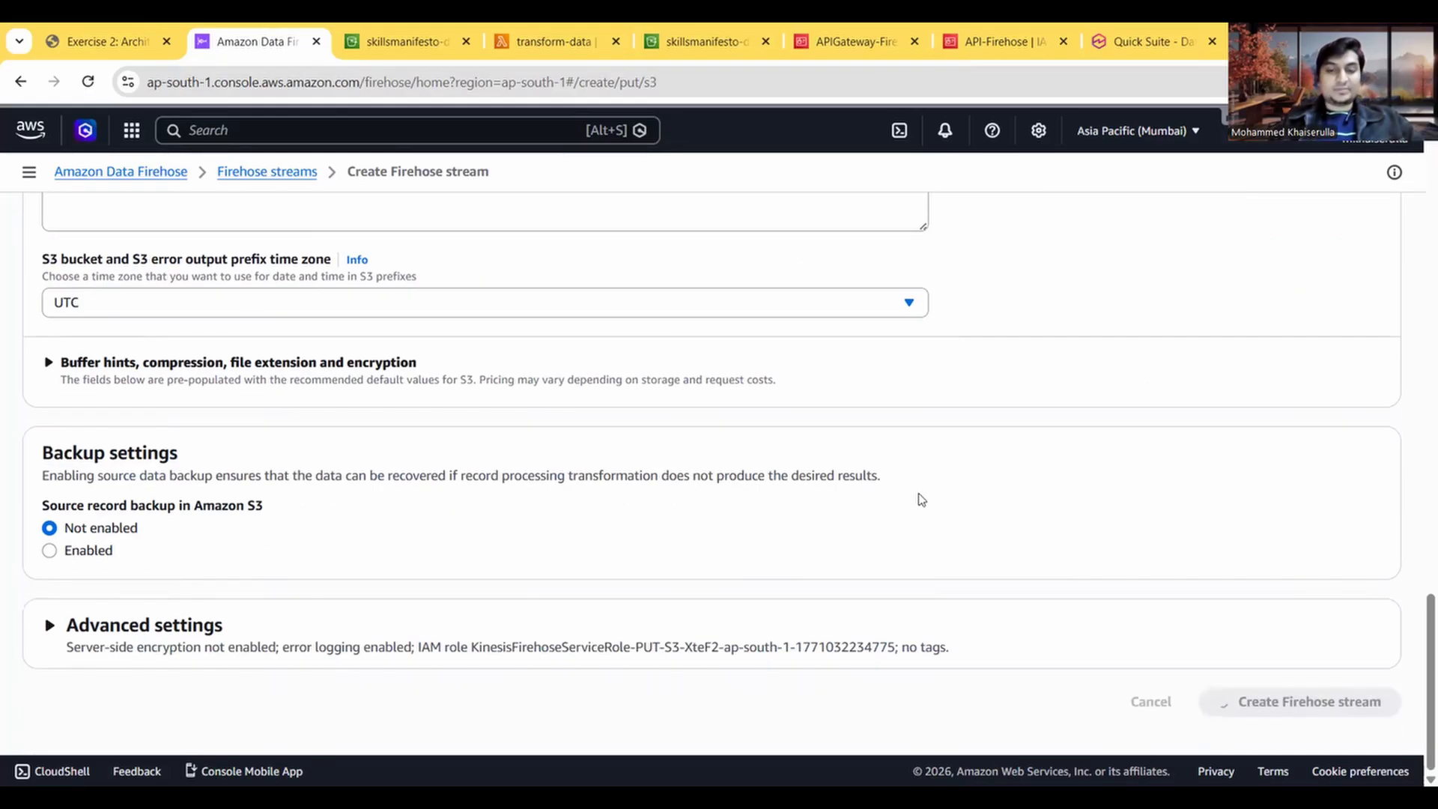
Step: Read the exercise instructions for Step 4.2 on copying the IAM role ARN and Task 5 on the S3 bucket policy
{"action": "left_click", "coordinate": [123, 31]}
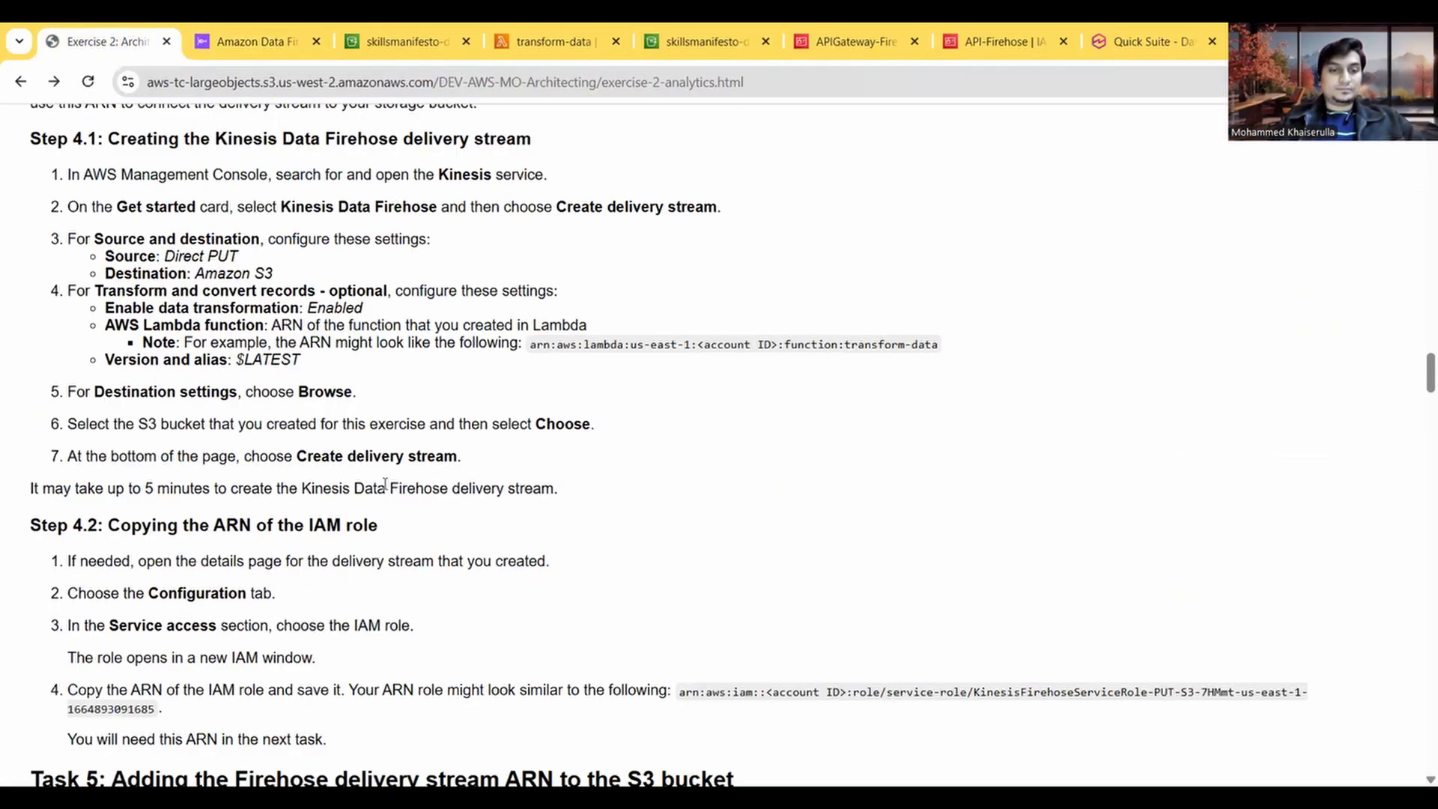
{"action": "scroll", "coordinate": [384, 483], "scroll_direction": "down", "scroll_amount": 1}
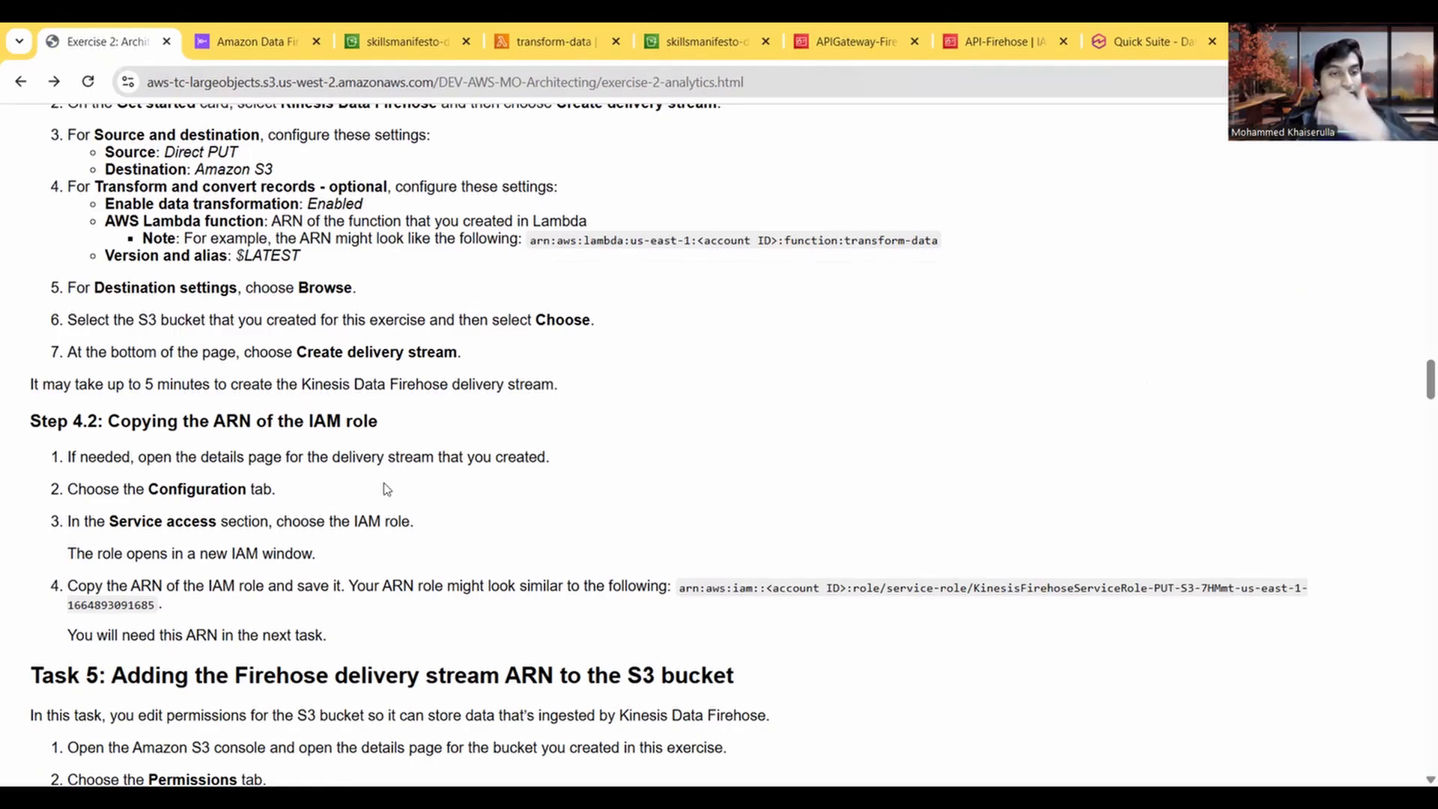
{"action": "scroll", "coordinate": [385, 486], "scroll_direction": "down", "scroll_amount": 1}
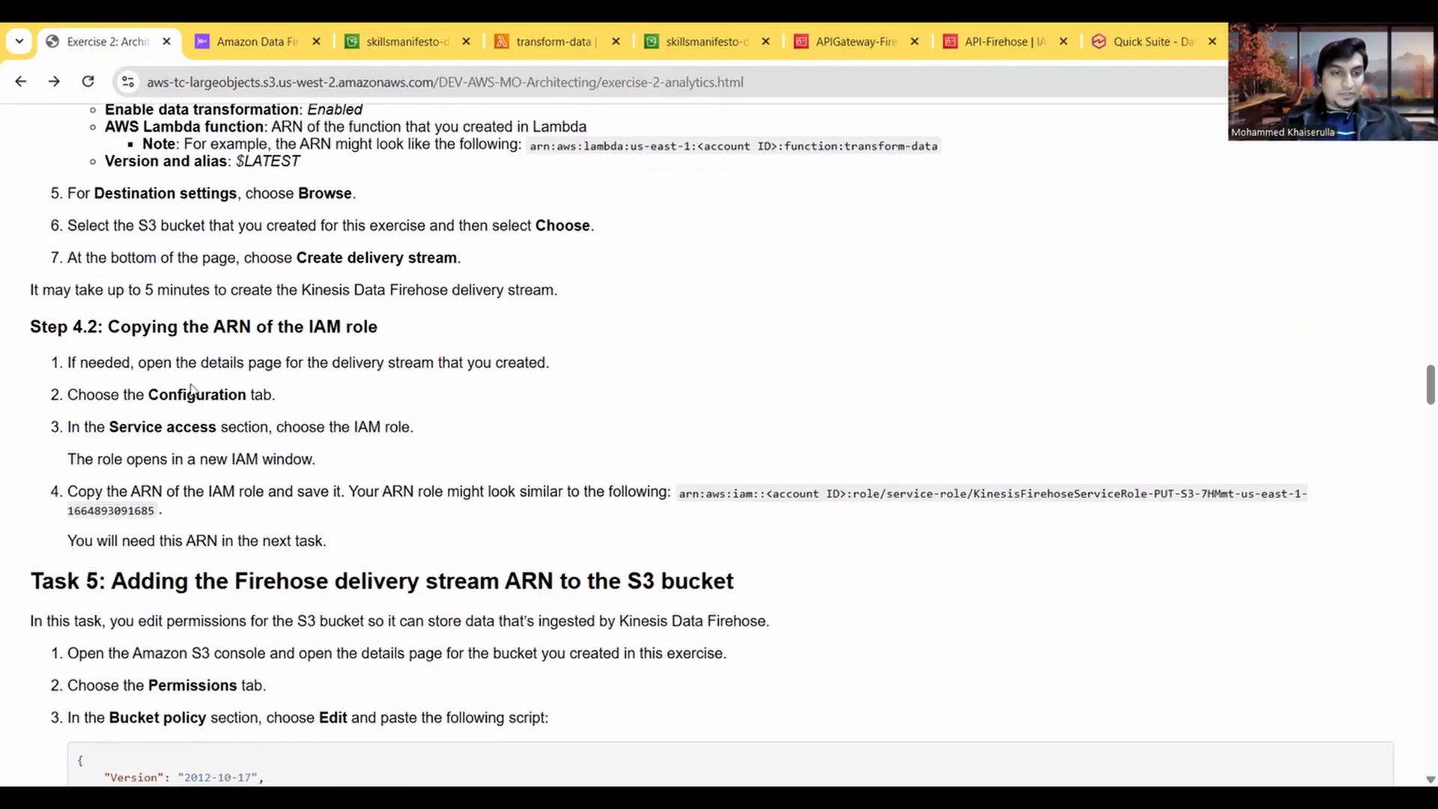
{"action": "scroll", "coordinate": [253, 407], "scroll_direction": "down", "scroll_amount": 1}
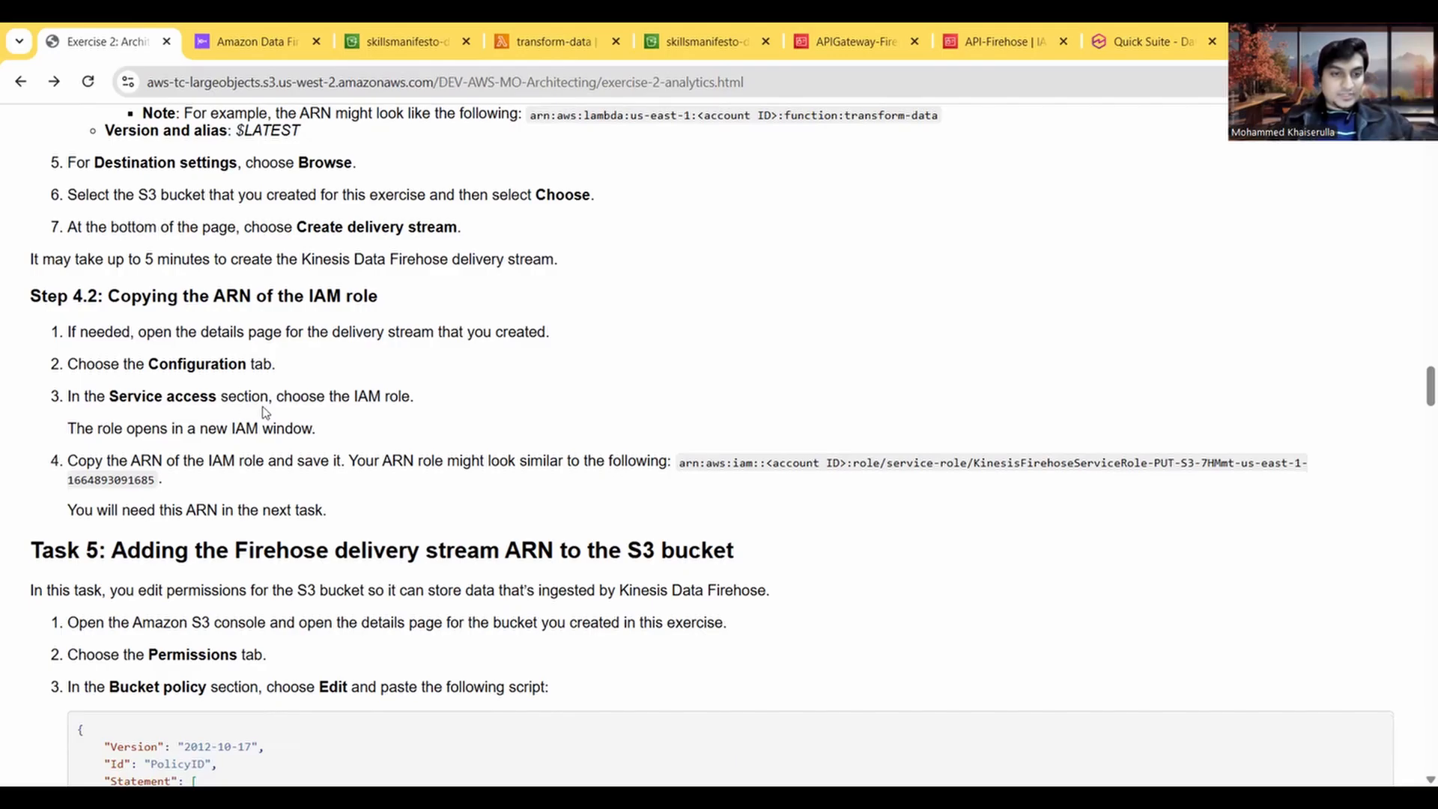
{"action": "scroll", "coordinate": [254, 421], "scroll_direction": "down", "scroll_amount": 1}
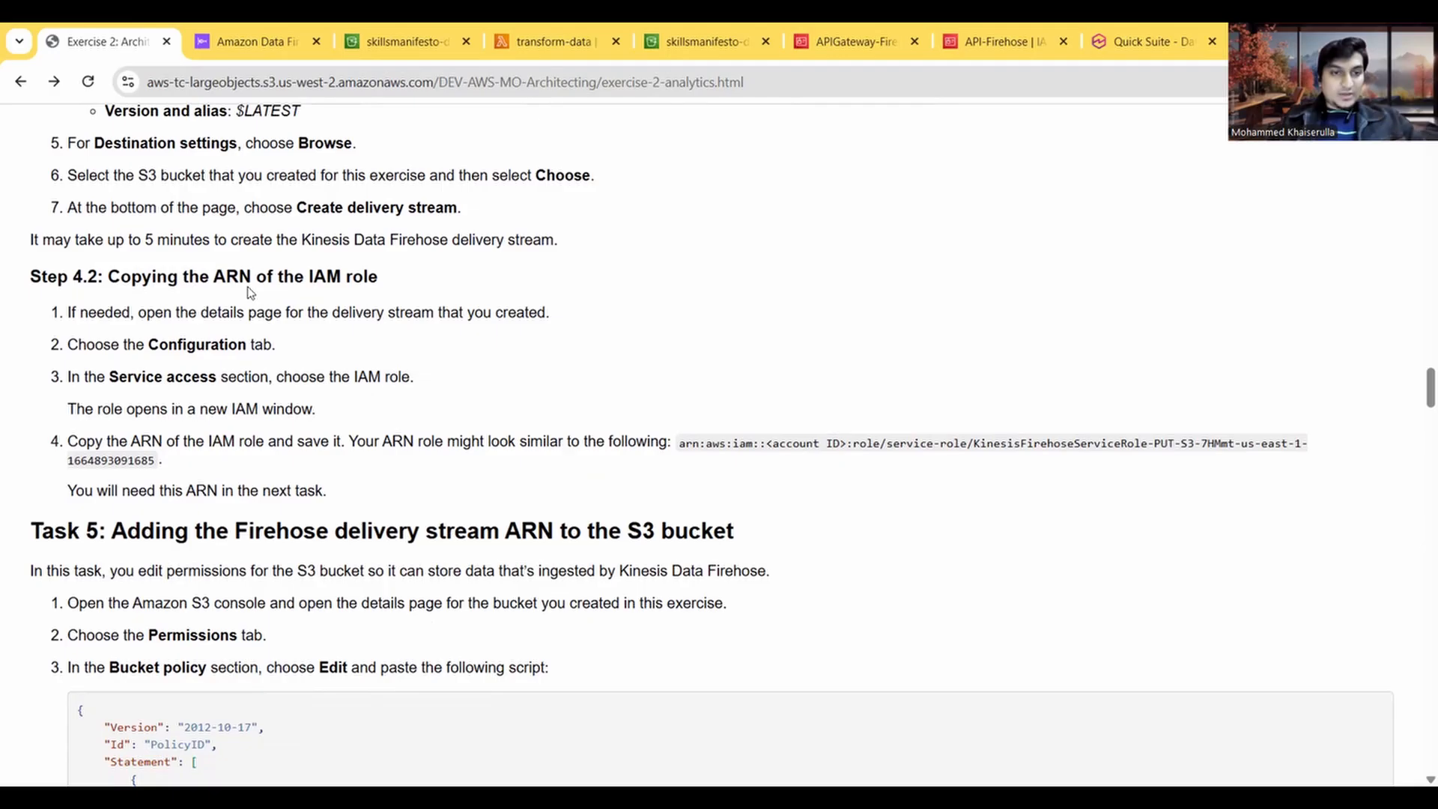
{"action": "scroll", "coordinate": [213, 352], "scroll_direction": "down", "scroll_amount": 1}
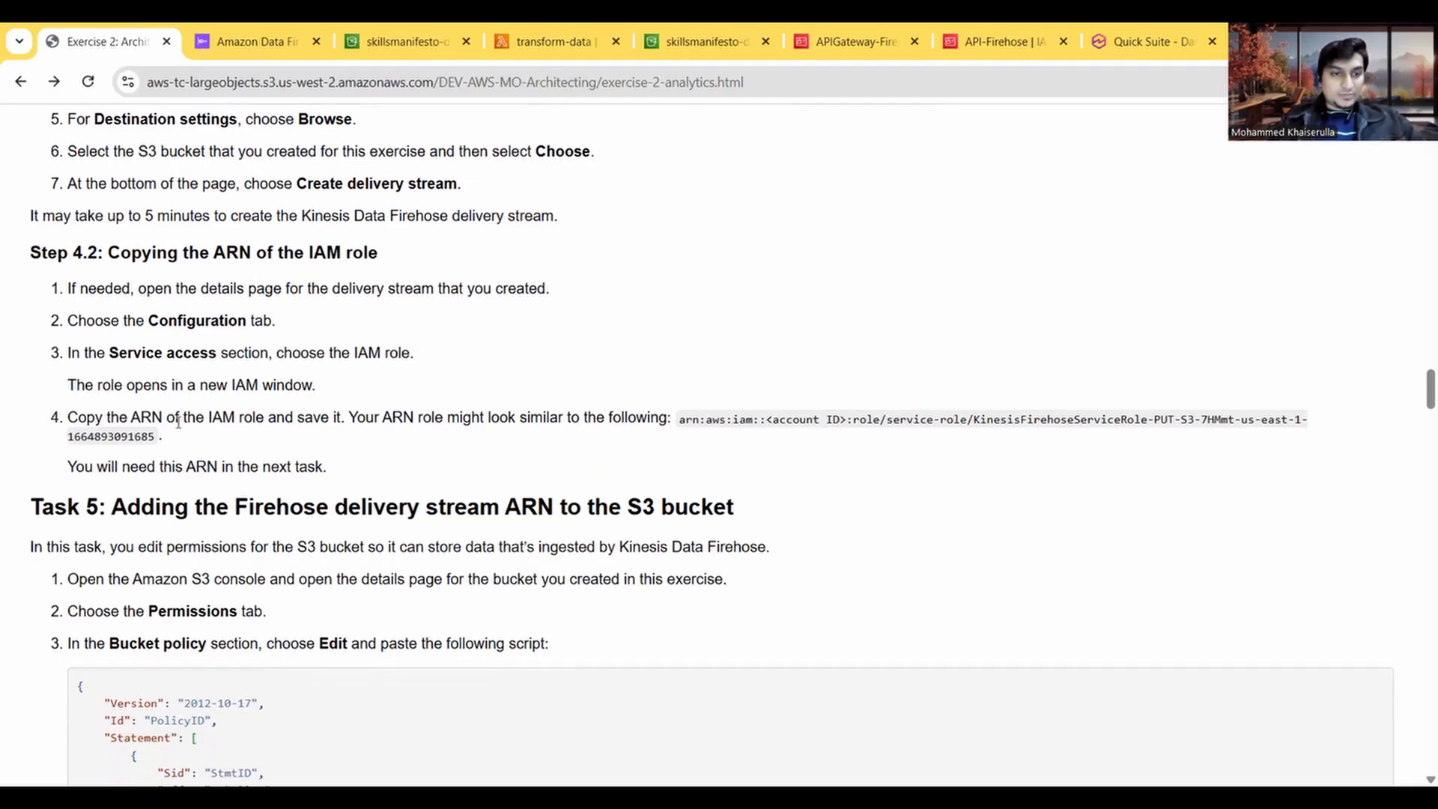
{"action": "scroll", "coordinate": [345, 434], "scroll_direction": "down", "scroll_amount": 3}
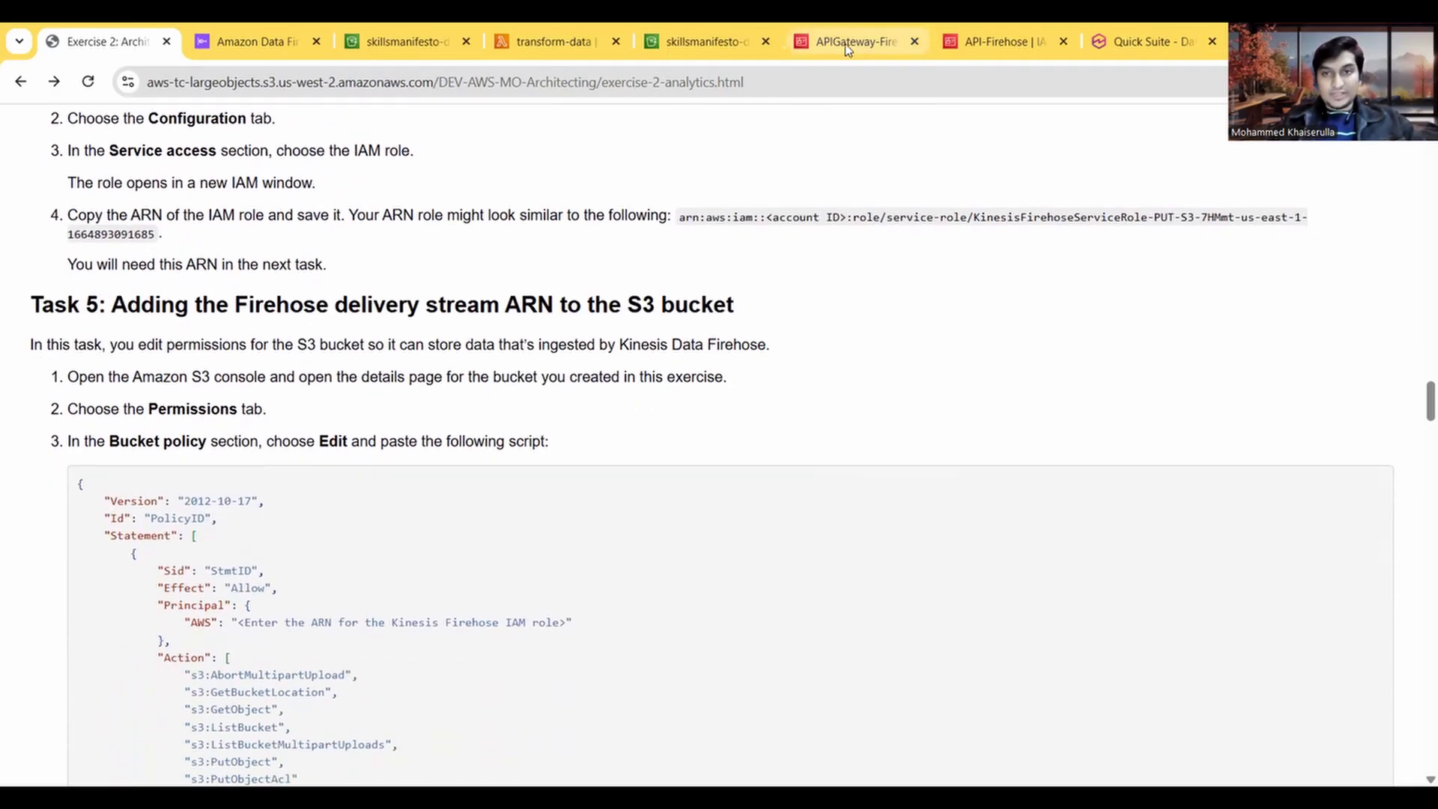
{"action": "left_click", "coordinate": [847, 43]}
{"action": "left_click", "coordinate": [74, 42]}
{"action": "scroll", "coordinate": [338, 444], "scroll_direction": "down", "scroll_amount": 1}
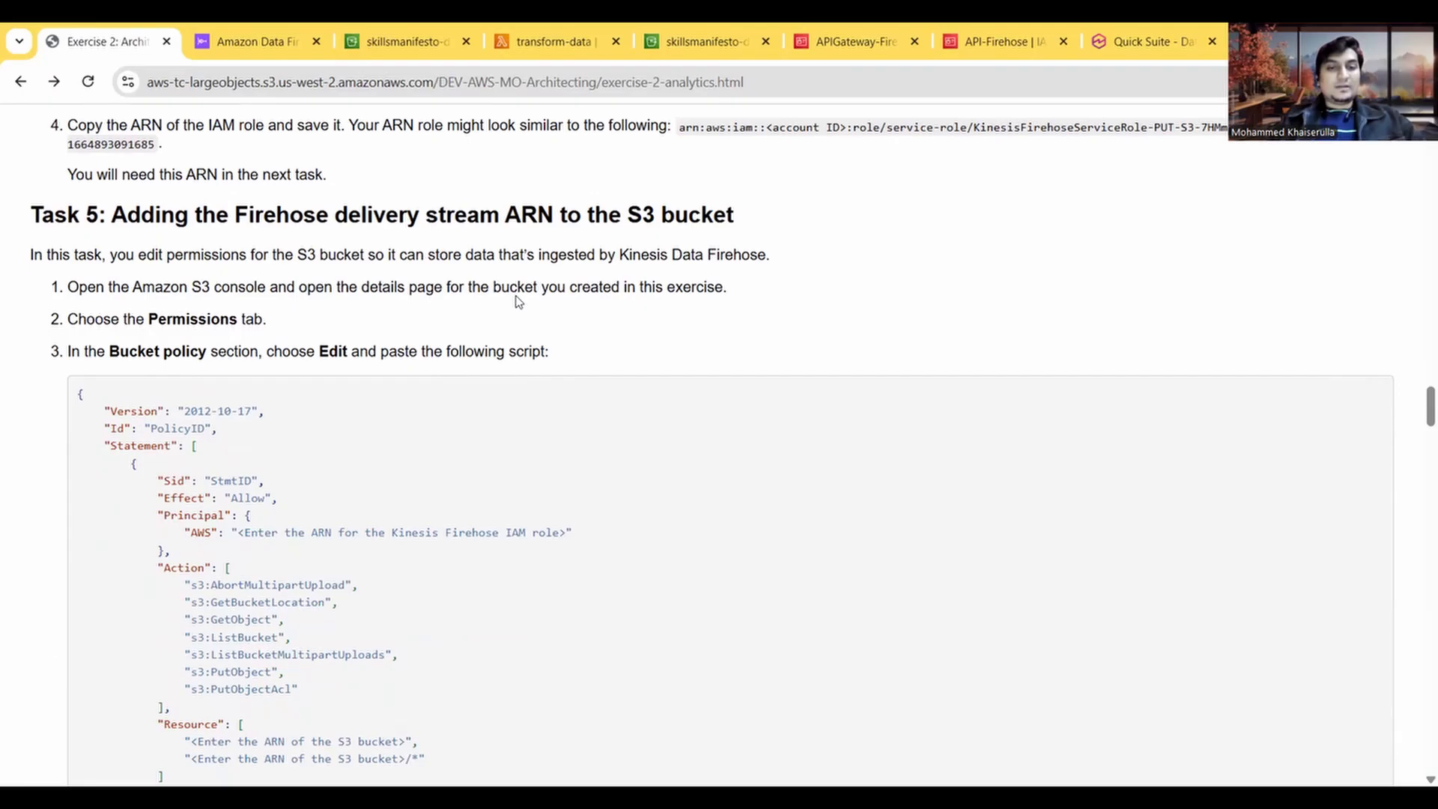
{"action": "scroll", "coordinate": [364, 306], "scroll_direction": "down", "scroll_amount": 1}
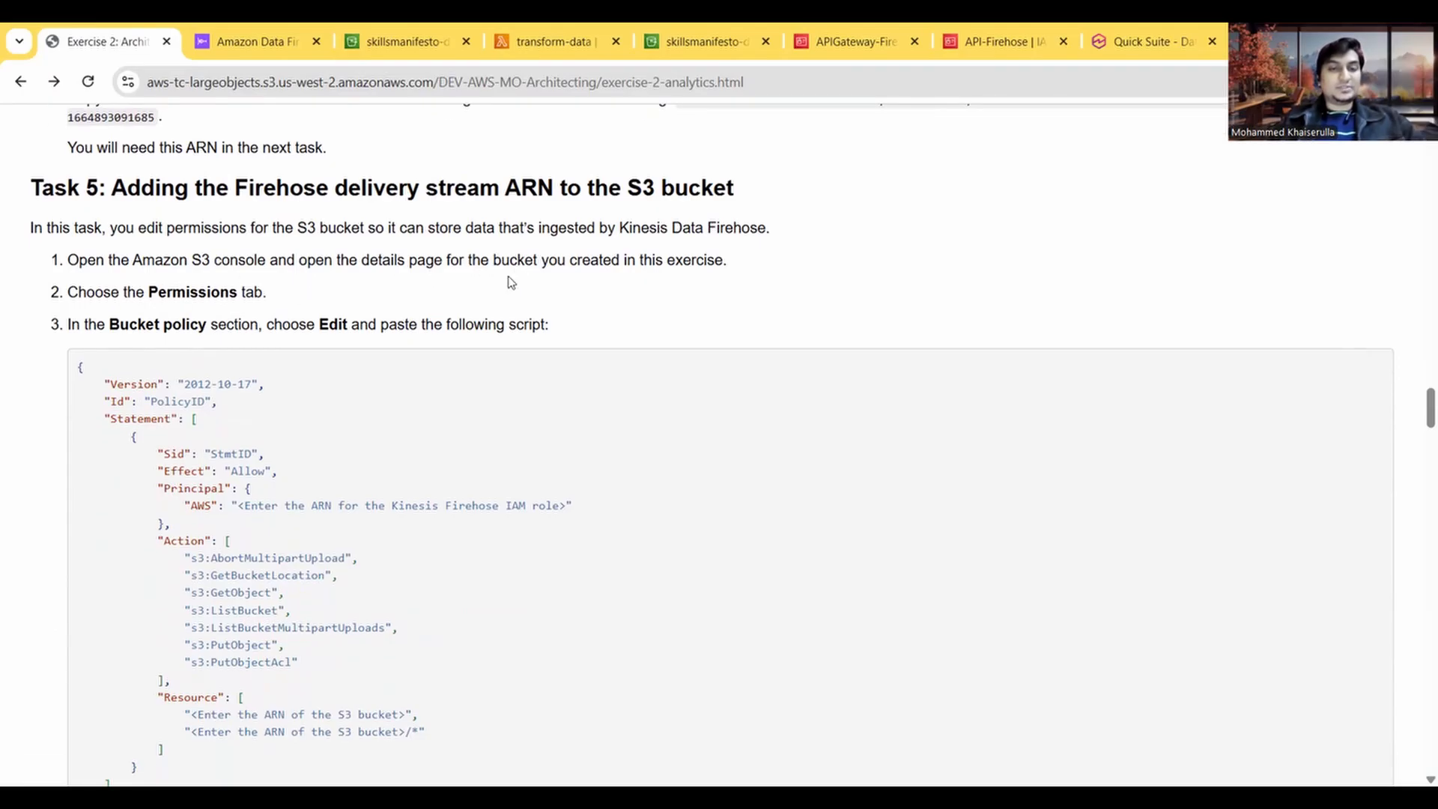
Step: Return to the Firehose stream form, expand the API response of the creation error, and review the stream's source, name and destination settings
{"action": "left_click", "coordinate": [269, 43]}
{"action": "scroll", "coordinate": [353, 358], "scroll_direction": "down", "scroll_amount": 3}
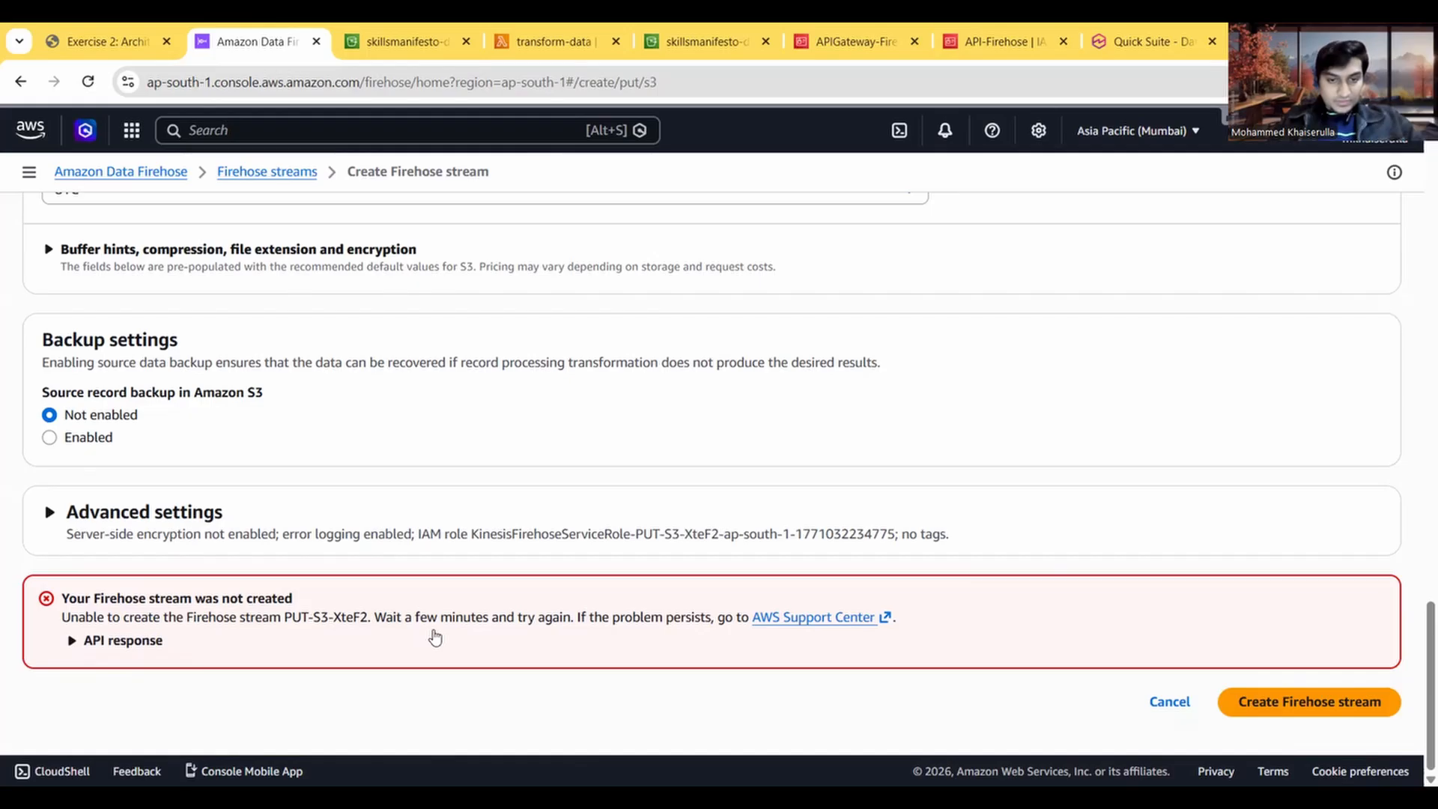
{"action": "left_click", "coordinate": [120, 640]}
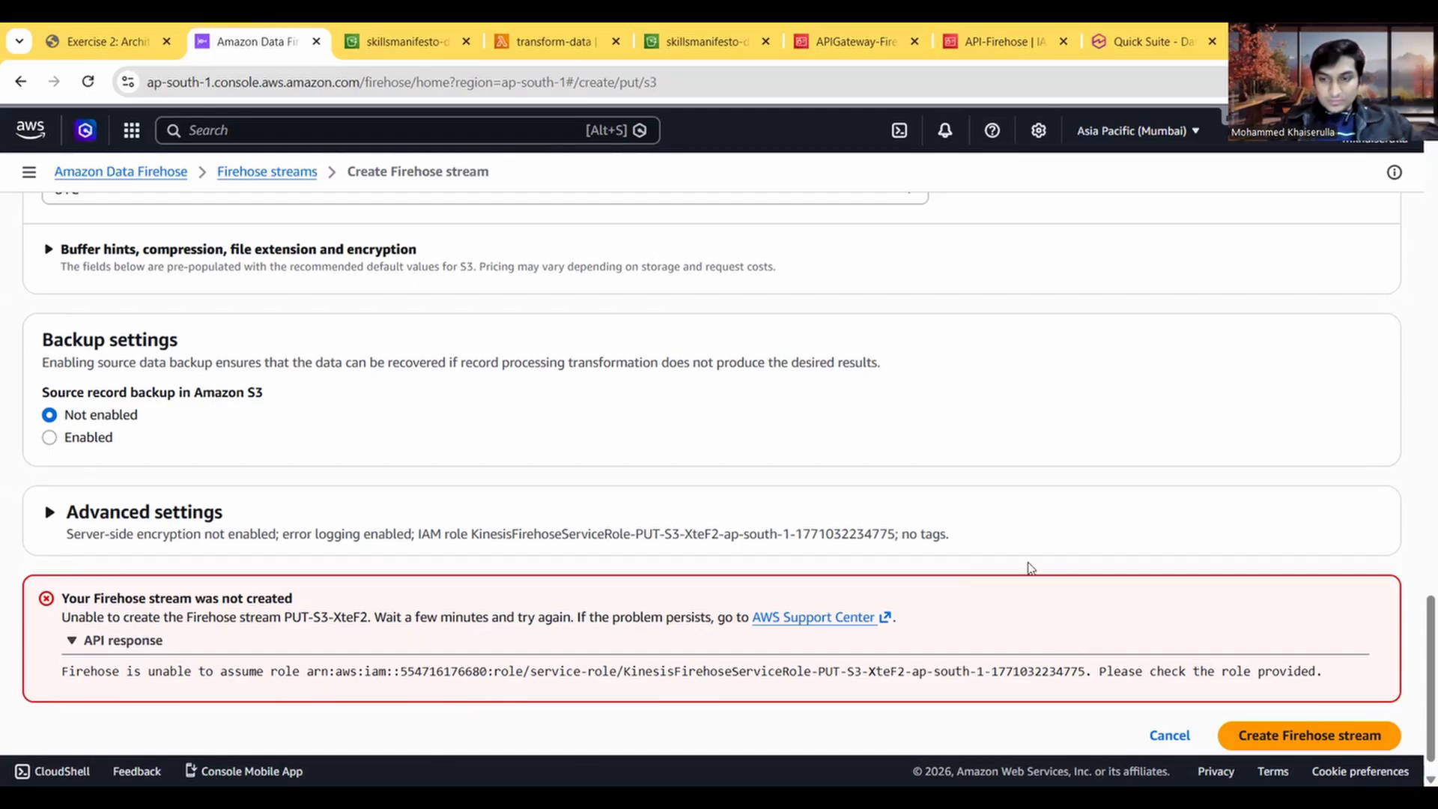
{"action": "scroll", "coordinate": [1027, 568], "scroll_direction": "up", "scroll_amount": 10}
{"action": "scroll", "coordinate": [1026, 569], "scroll_direction": "up", "scroll_amount": 10}
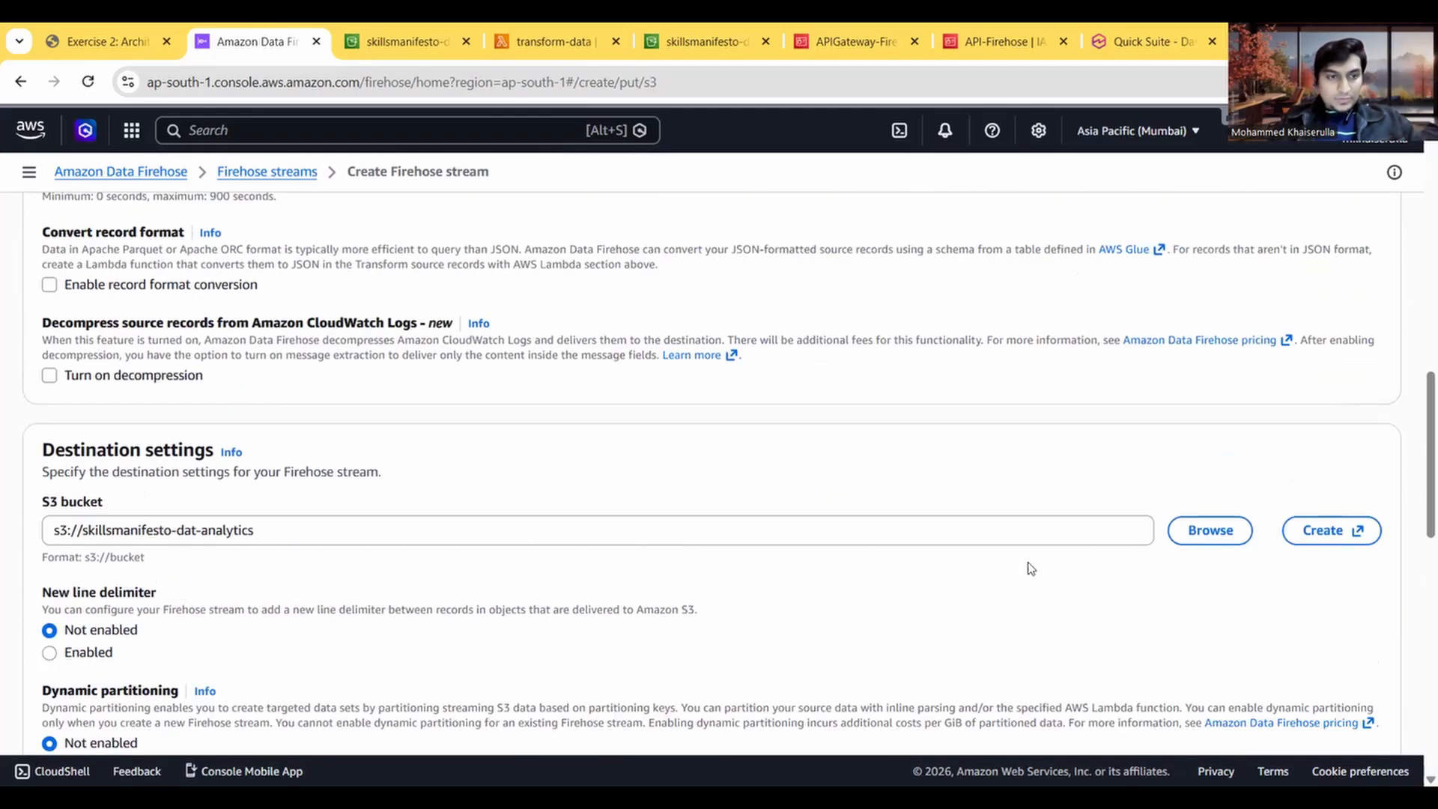
{"action": "scroll", "coordinate": [1028, 562], "scroll_direction": "up", "scroll_amount": 10}
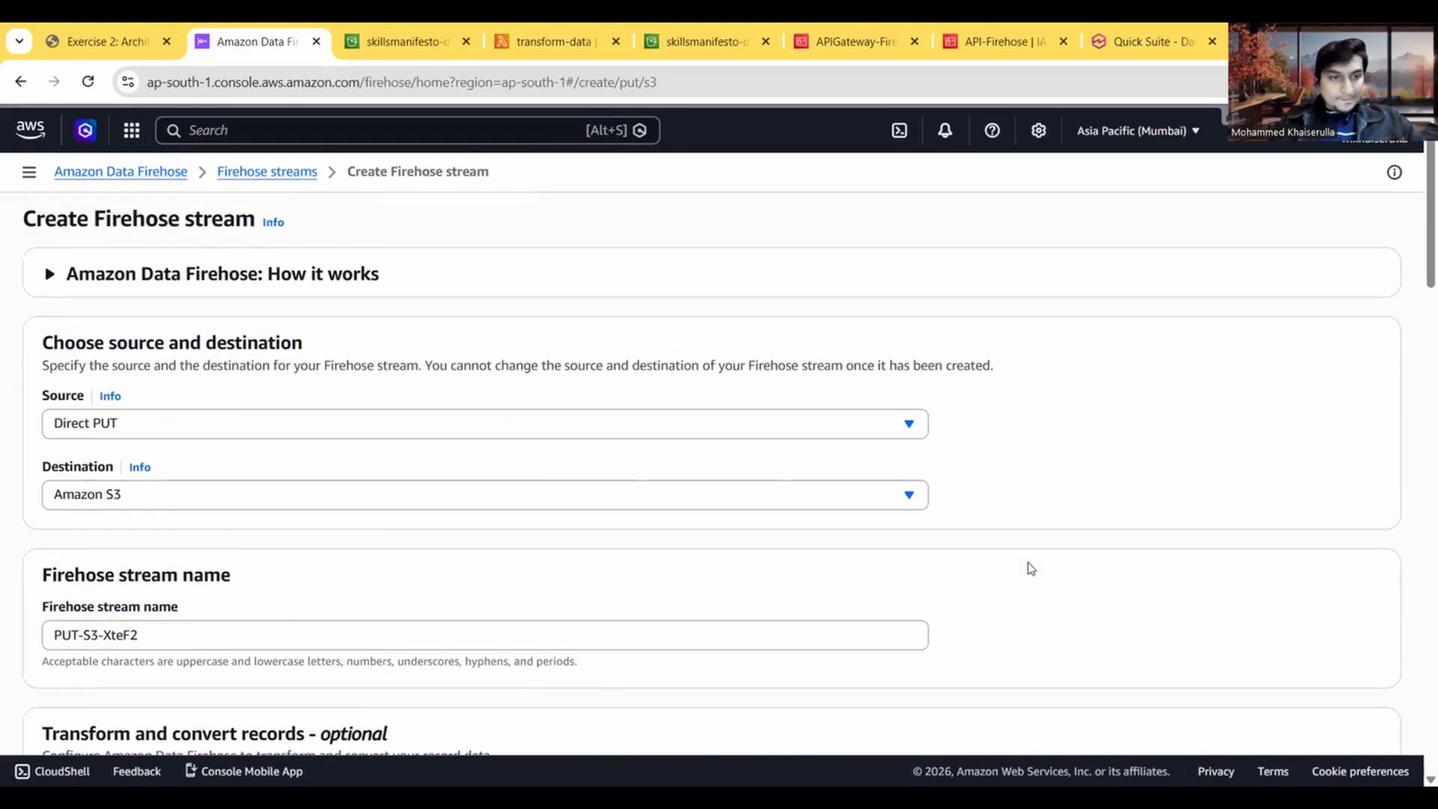
{"action": "scroll", "coordinate": [1028, 568], "scroll_direction": "down", "scroll_amount": 15}
{"action": "scroll", "coordinate": [1029, 563], "scroll_direction": "down", "scroll_amount": 5}
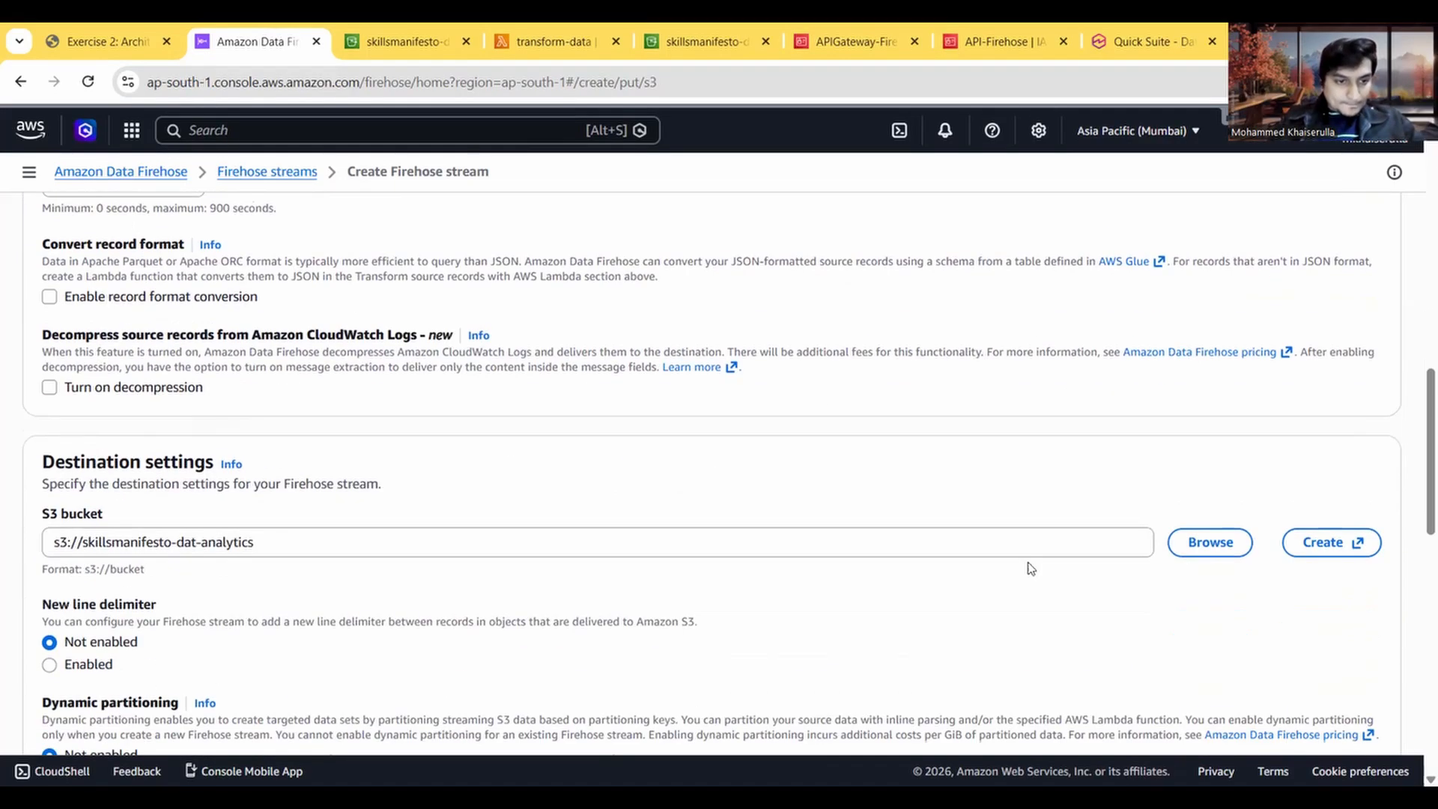
{"action": "scroll", "coordinate": [1030, 568], "scroll_direction": "down", "scroll_amount": 5}
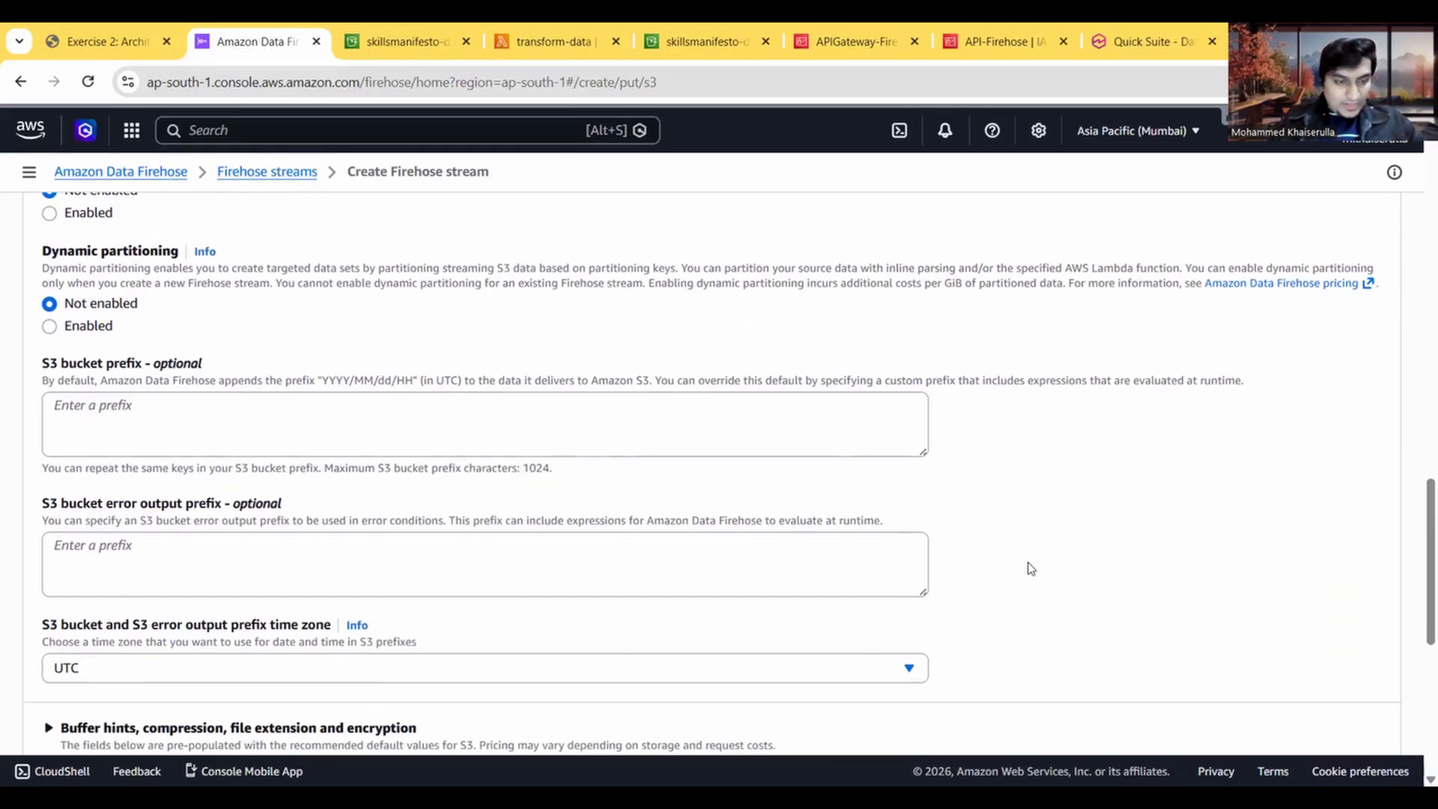
{"action": "scroll", "coordinate": [1031, 568], "scroll_direction": "down", "scroll_amount": 4}
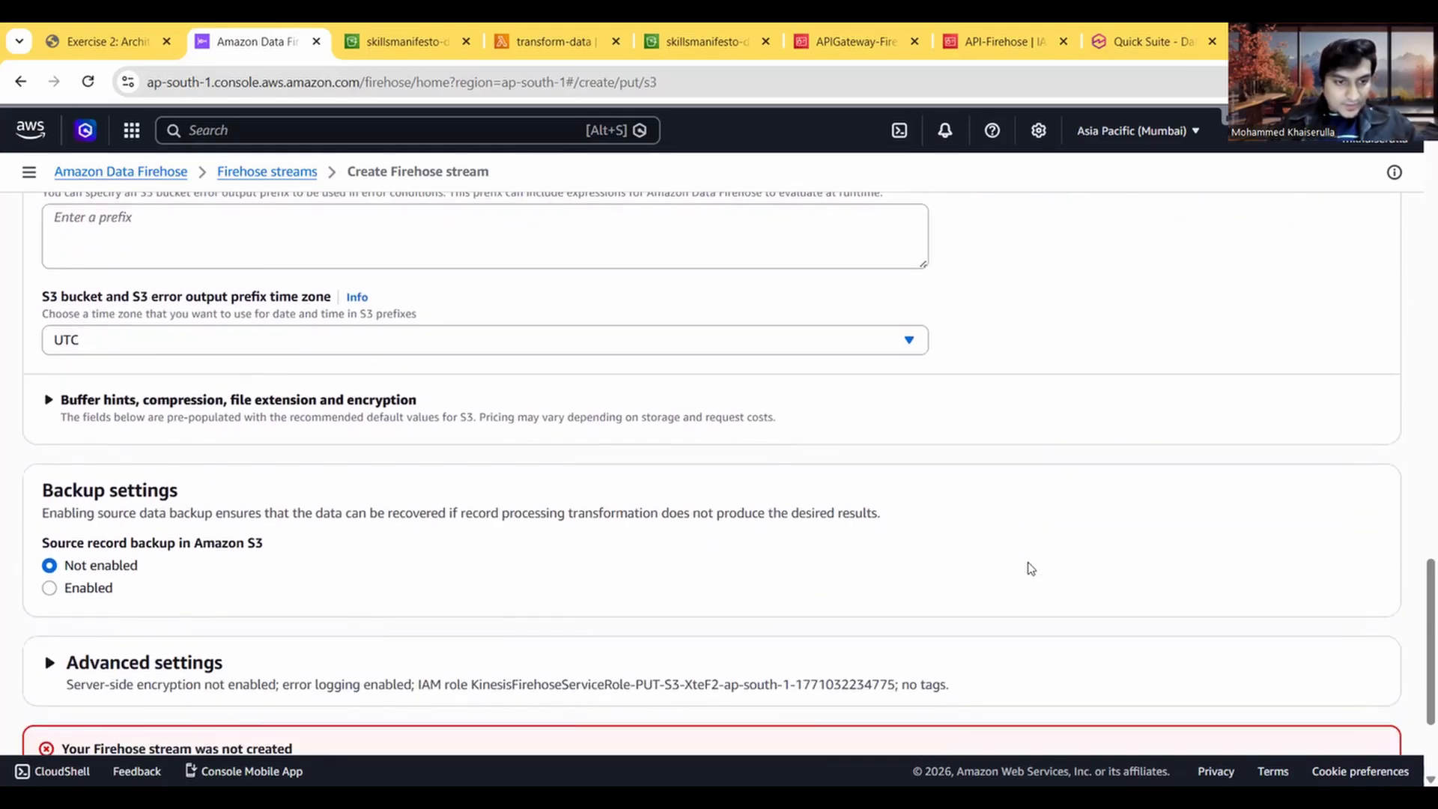
Step: Expand the stream's advanced settings and switch service access to choosing an existing IAM role
{"action": "left_click", "coordinate": [536, 498]}
{"action": "scroll", "coordinate": [612, 519], "scroll_direction": "down", "scroll_amount": 2}
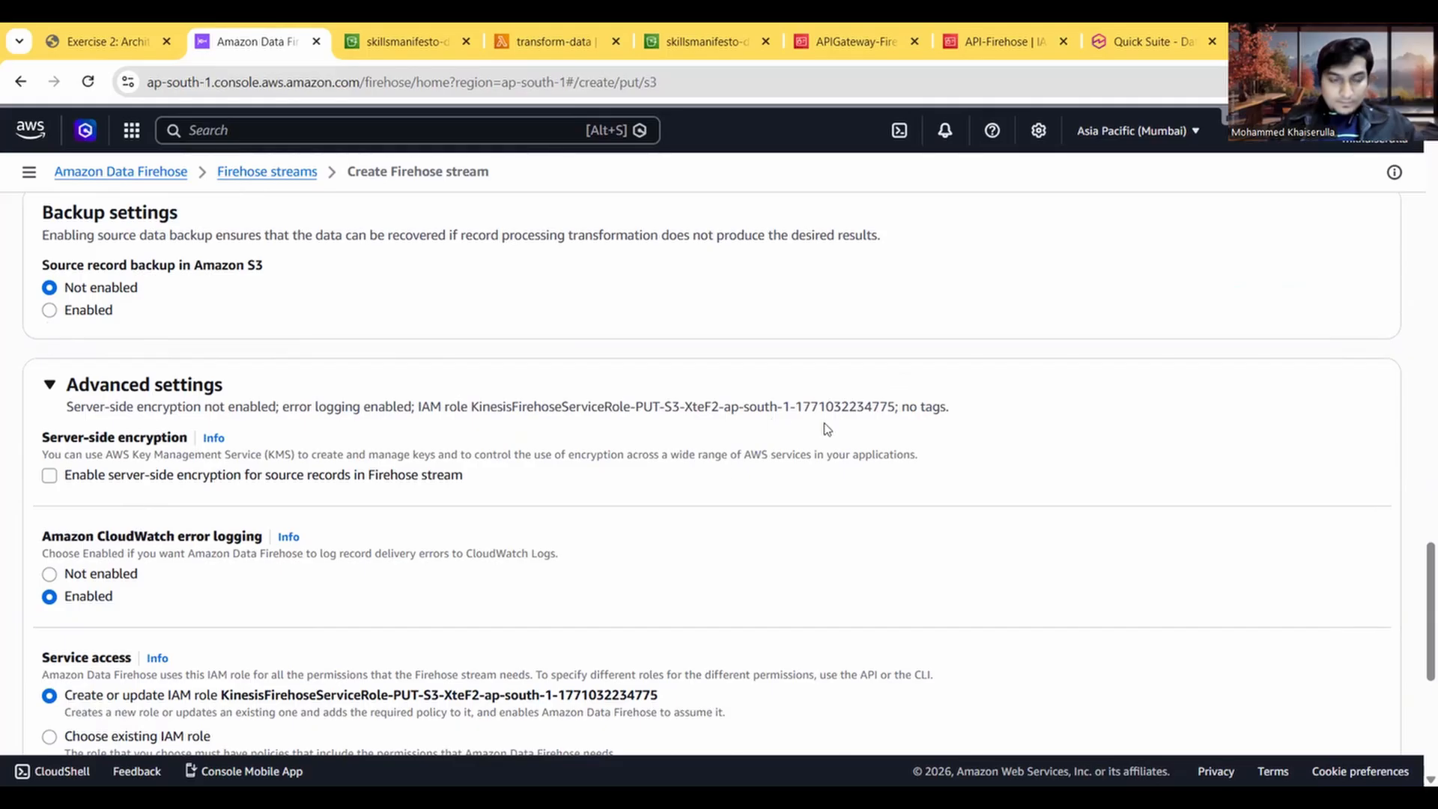
{"action": "scroll", "coordinate": [737, 472], "scroll_direction": "down", "scroll_amount": 3}
{"action": "scroll", "coordinate": [737, 472], "scroll_direction": "down", "scroll_amount": 3}
{"action": "scroll", "coordinate": [737, 471], "scroll_direction": "up", "scroll_amount": 2}
{"action": "scroll", "coordinate": [737, 472], "scroll_direction": "up", "scroll_amount": 1}
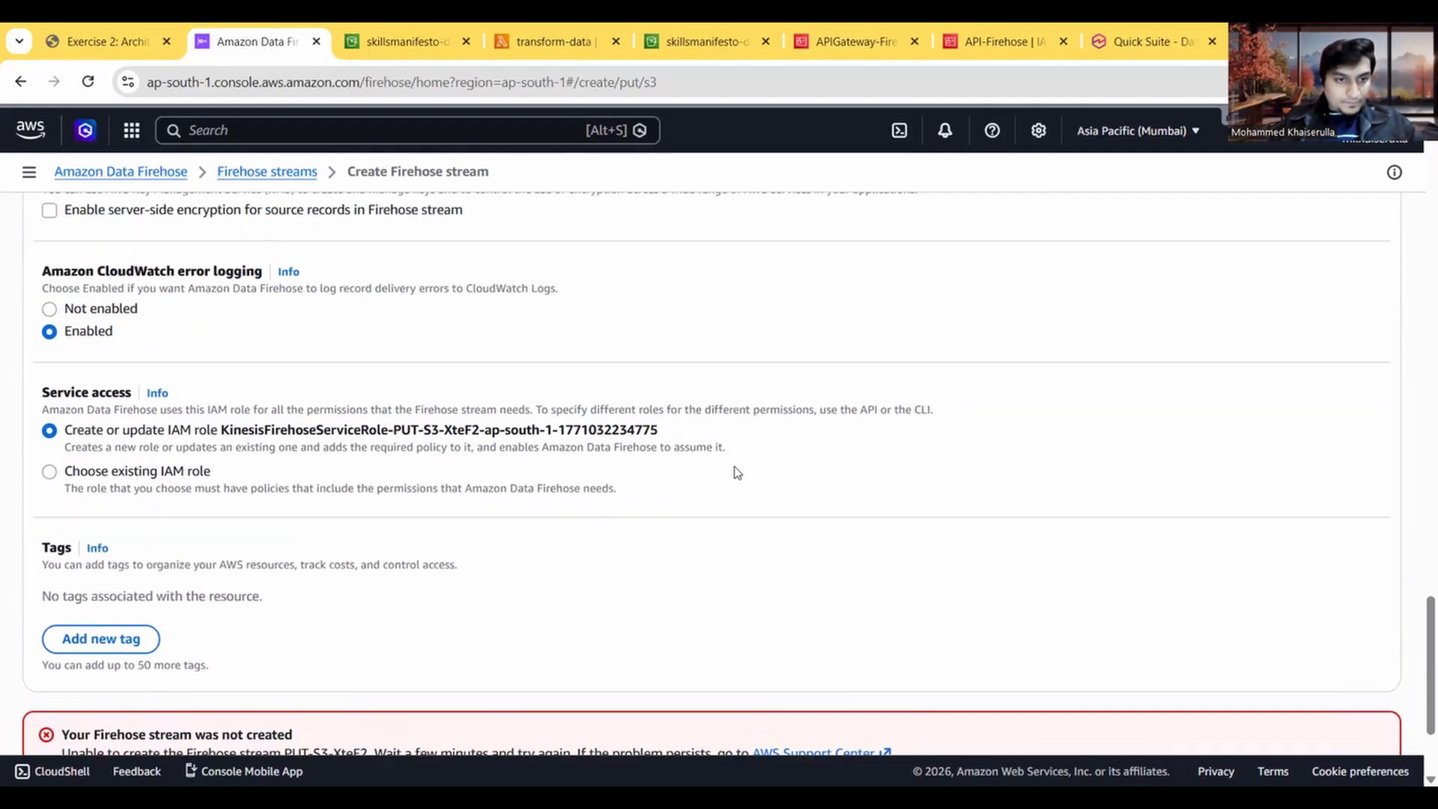
{"action": "left_click", "coordinate": [96, 472]}
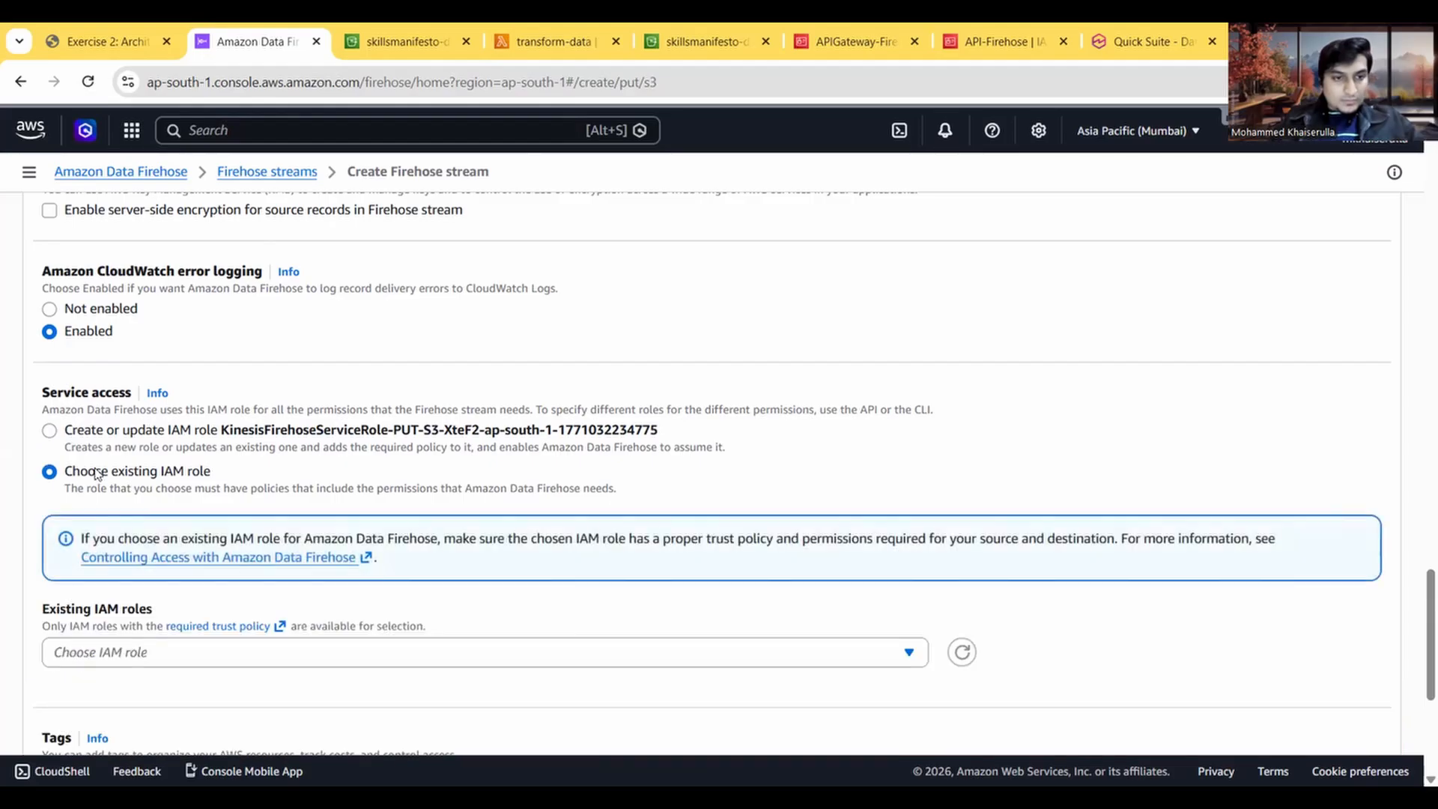
{"action": "scroll", "coordinate": [497, 530], "scroll_direction": "down", "scroll_amount": 2}
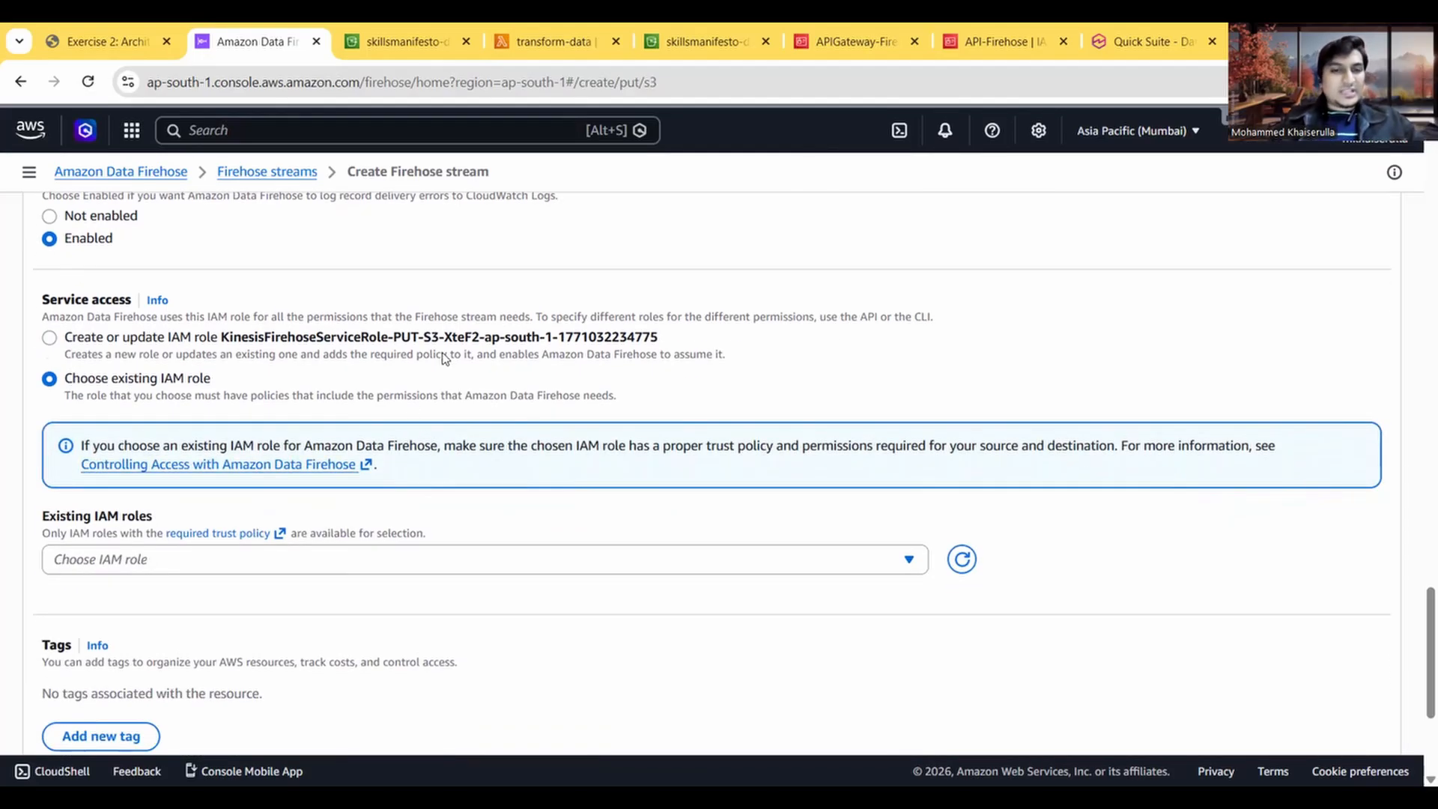
{"action": "left_click", "coordinate": [104, 38]}
{"action": "left_click", "coordinate": [237, 36]}
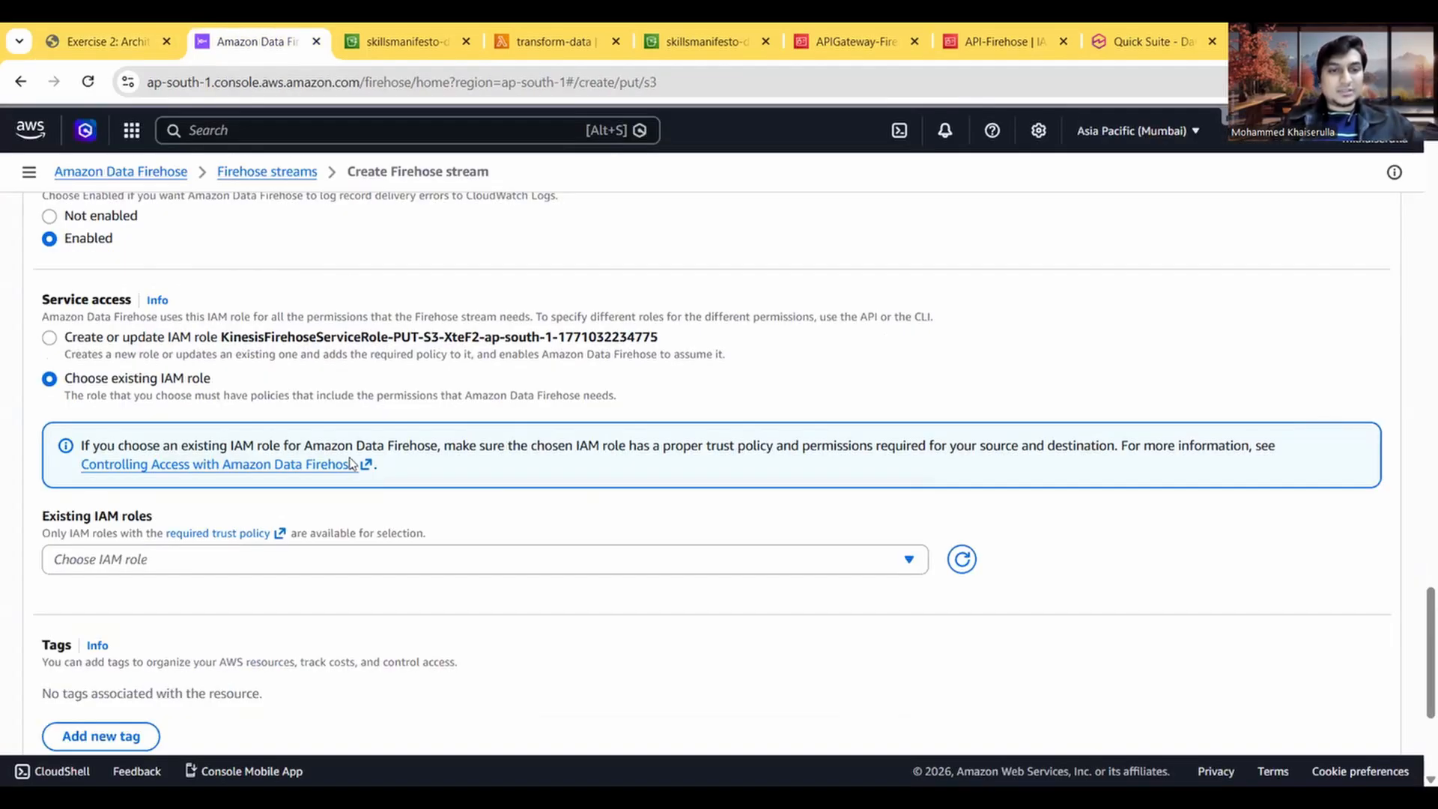
{"action": "scroll", "coordinate": [352, 463], "scroll_direction": "down", "scroll_amount": 1}
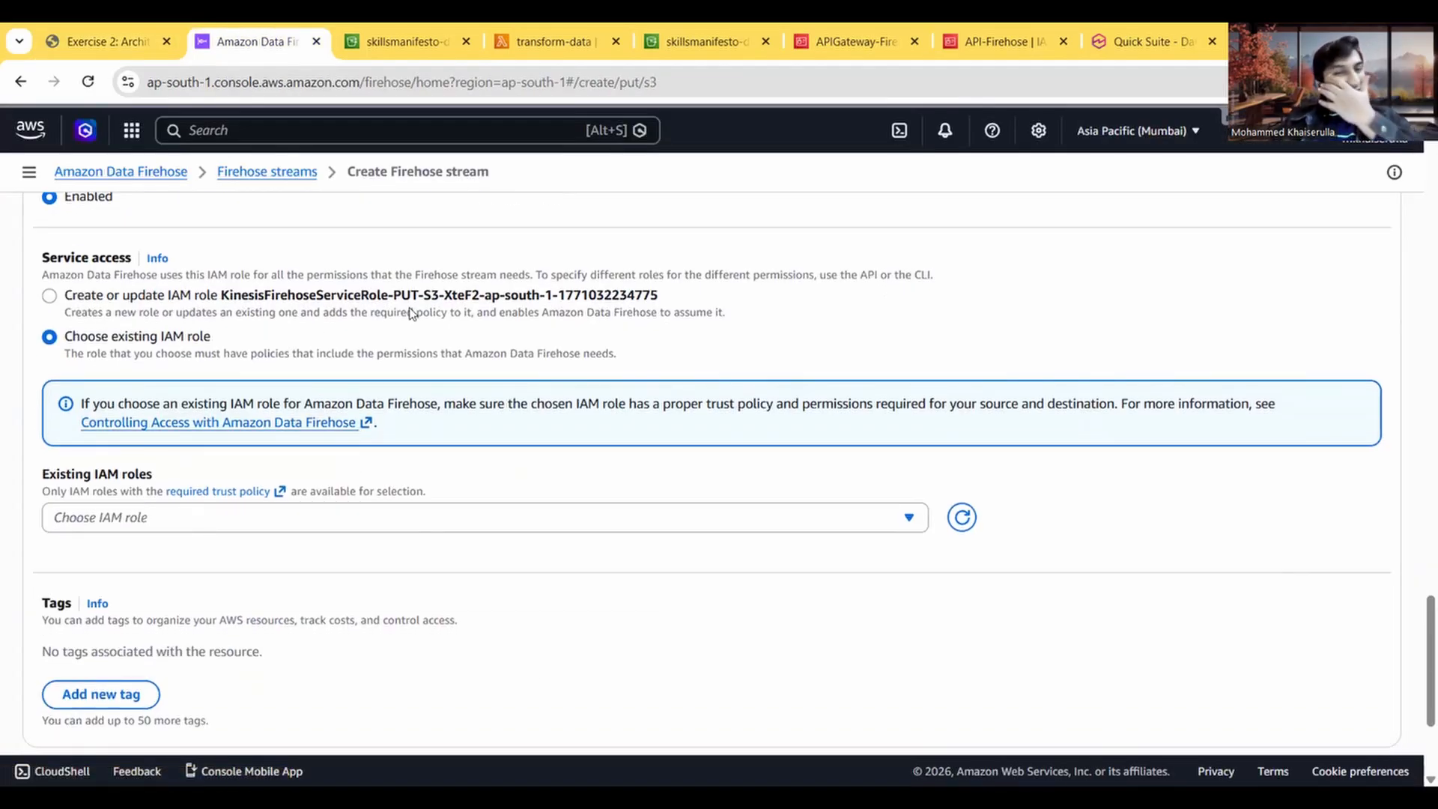
{"action": "scroll", "coordinate": [619, 381], "scroll_direction": "down", "scroll_amount": 2}
{"action": "left_click", "coordinate": [454, 454]}
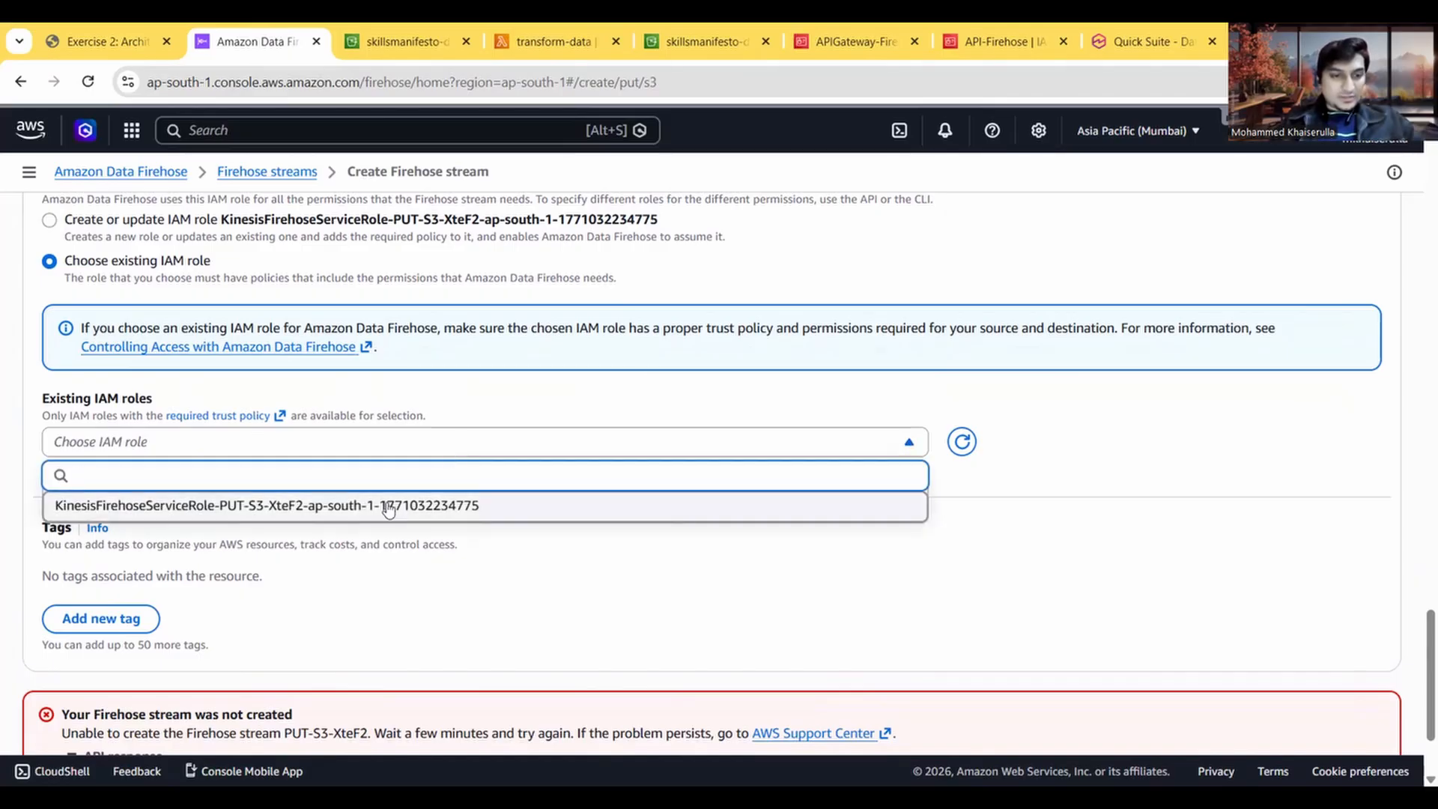
{"action": "left_click", "coordinate": [964, 441]}
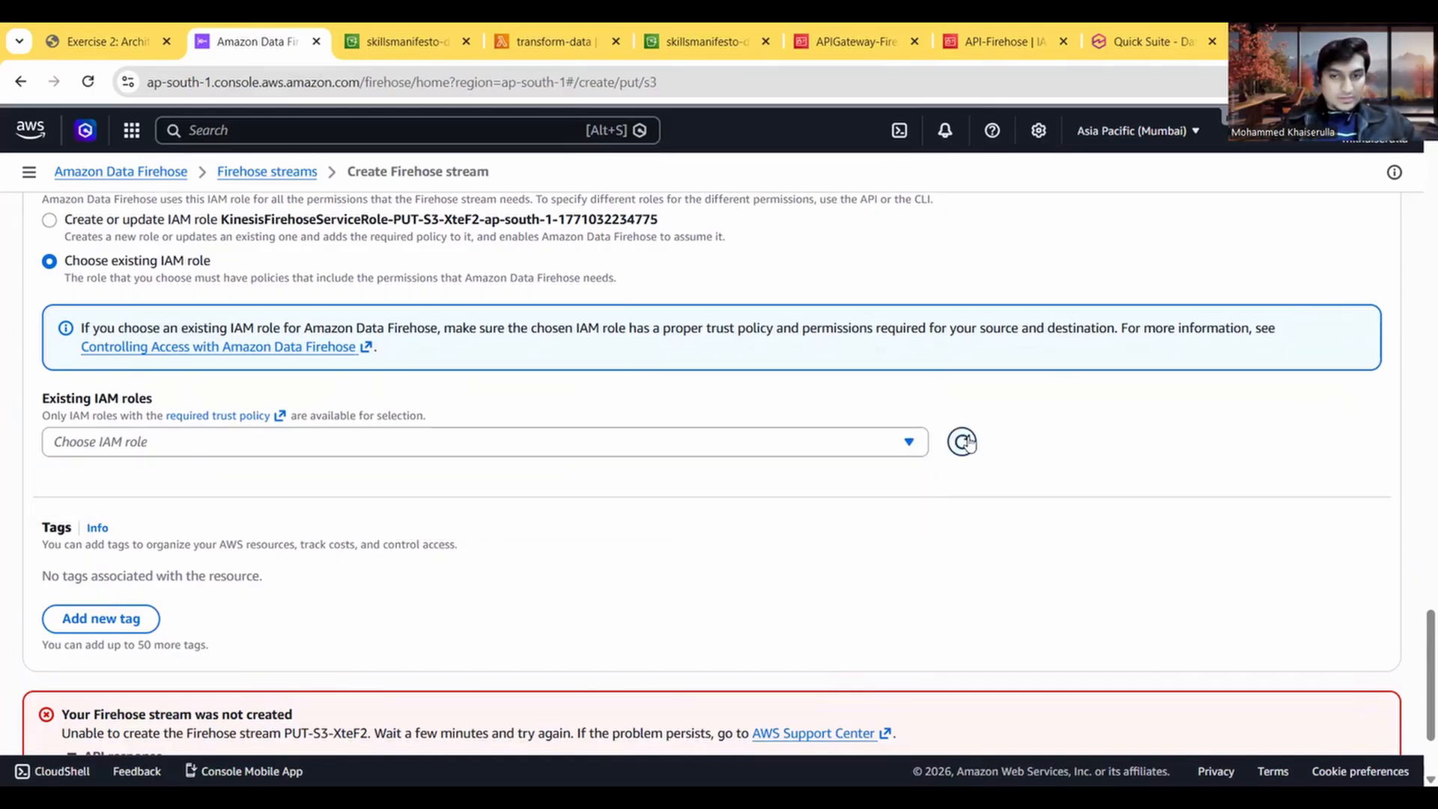
{"action": "left_click", "coordinate": [718, 454]}
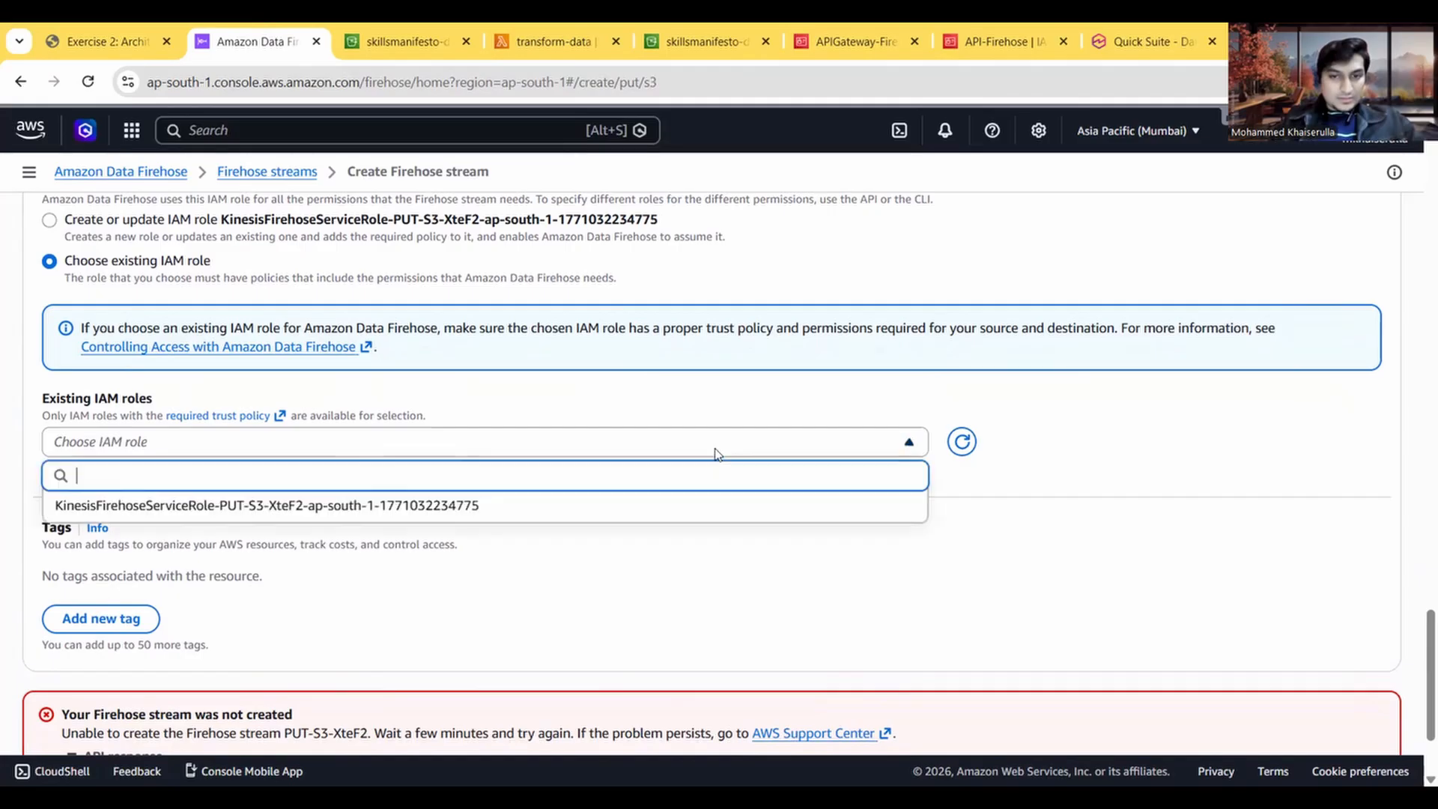
{"action": "left_click", "coordinate": [490, 506]}
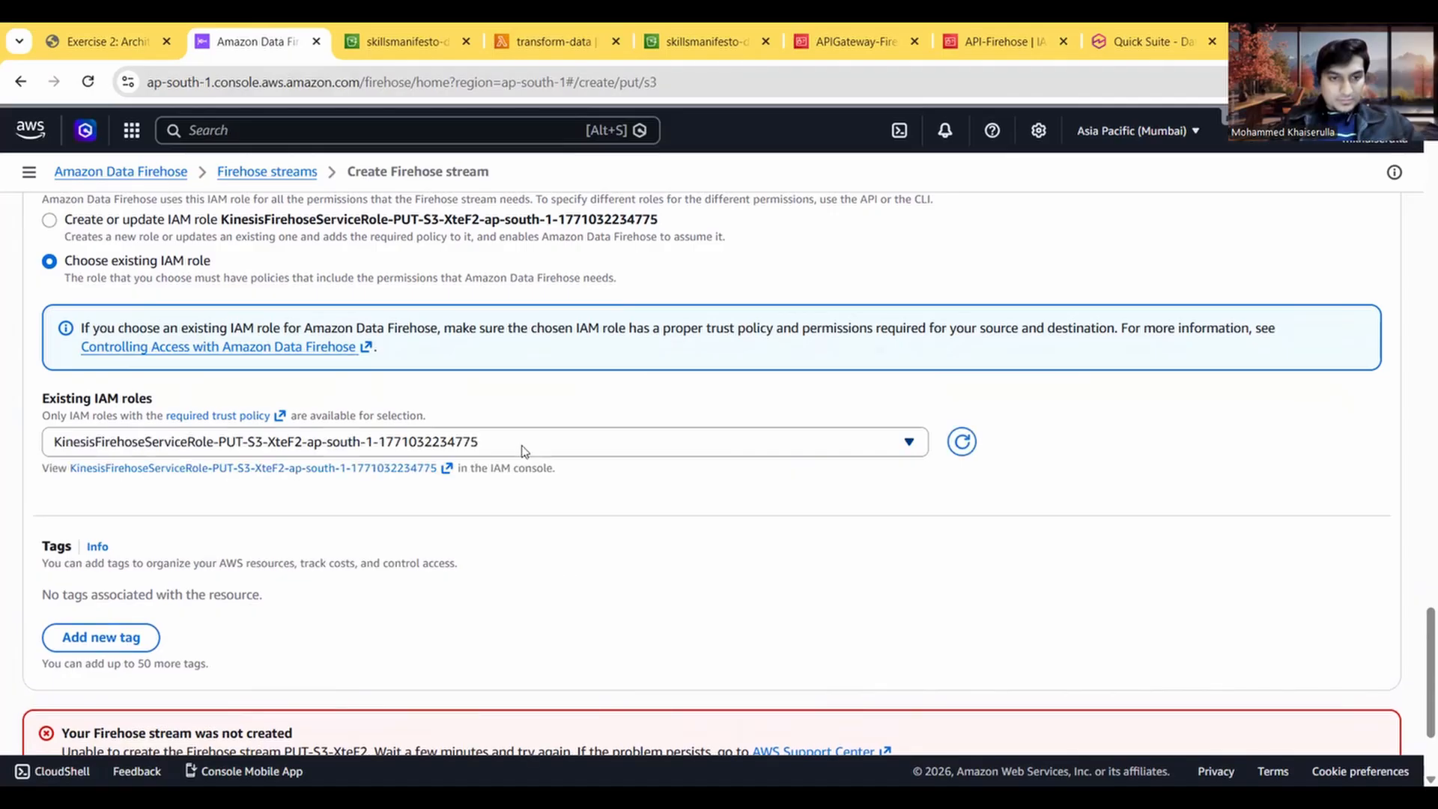
{"action": "scroll", "coordinate": [585, 581], "scroll_direction": "down", "scroll_amount": 2}
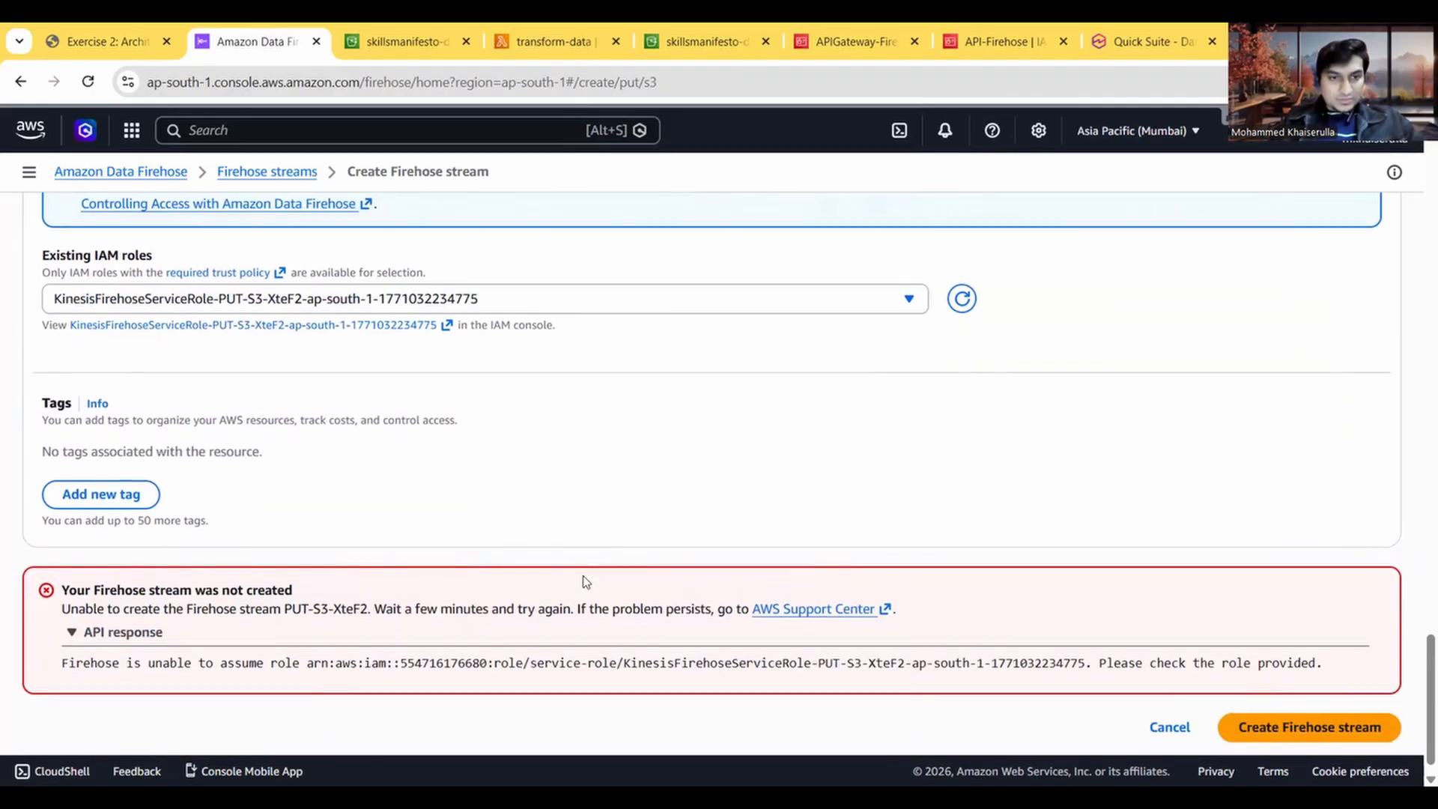
{"action": "left_click", "coordinate": [1296, 730]}
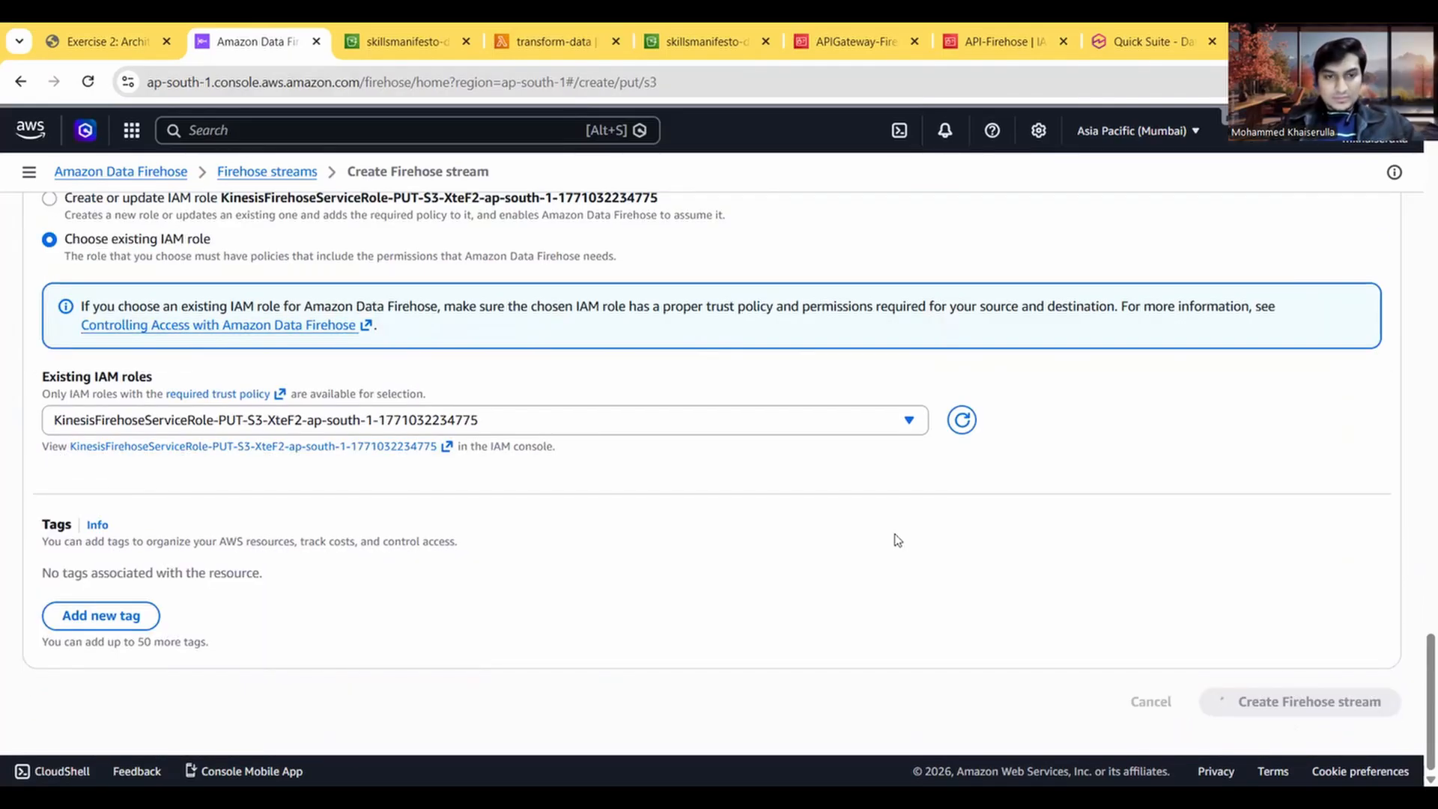
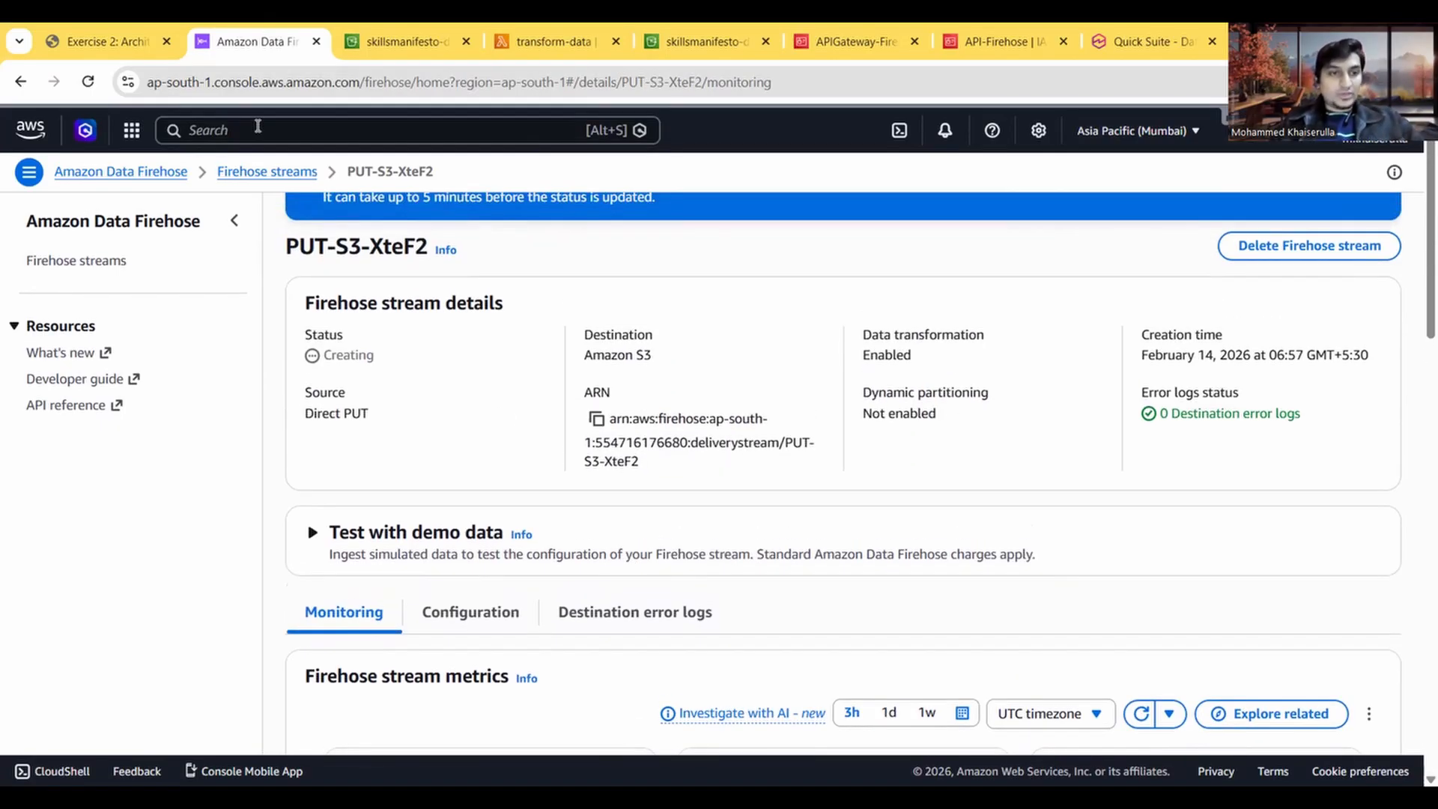
Step: Read the exercise instructions for Task 5 on adding the Firehose role ARN to the S3 bucket policy
{"action": "left_click", "coordinate": [69, 33]}
{"action": "scroll", "coordinate": [374, 337], "scroll_direction": "up", "scroll_amount": 4}
{"action": "scroll", "coordinate": [394, 401], "scroll_direction": "down", "scroll_amount": 3}
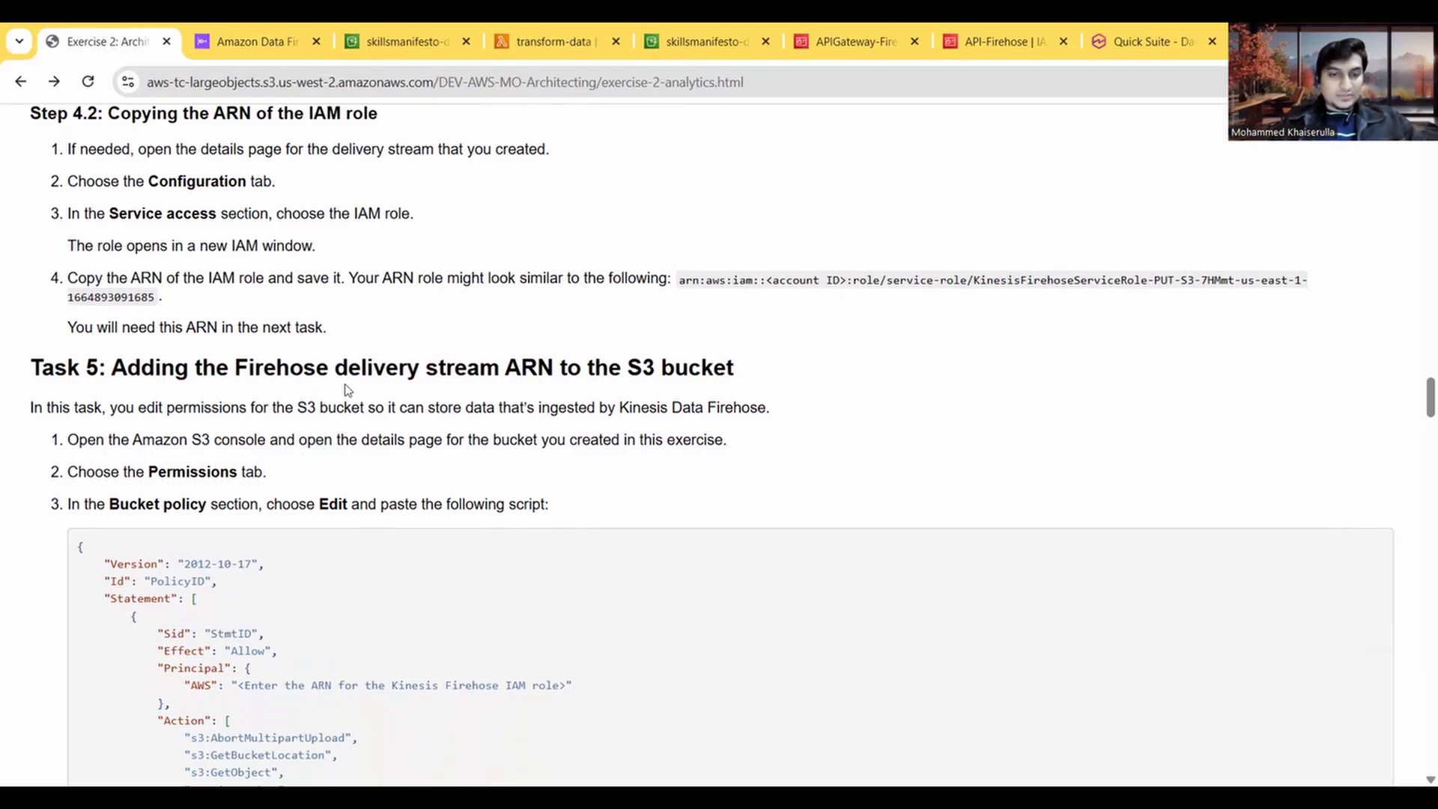
{"action": "scroll", "coordinate": [472, 442], "scroll_direction": "down", "scroll_amount": 1}
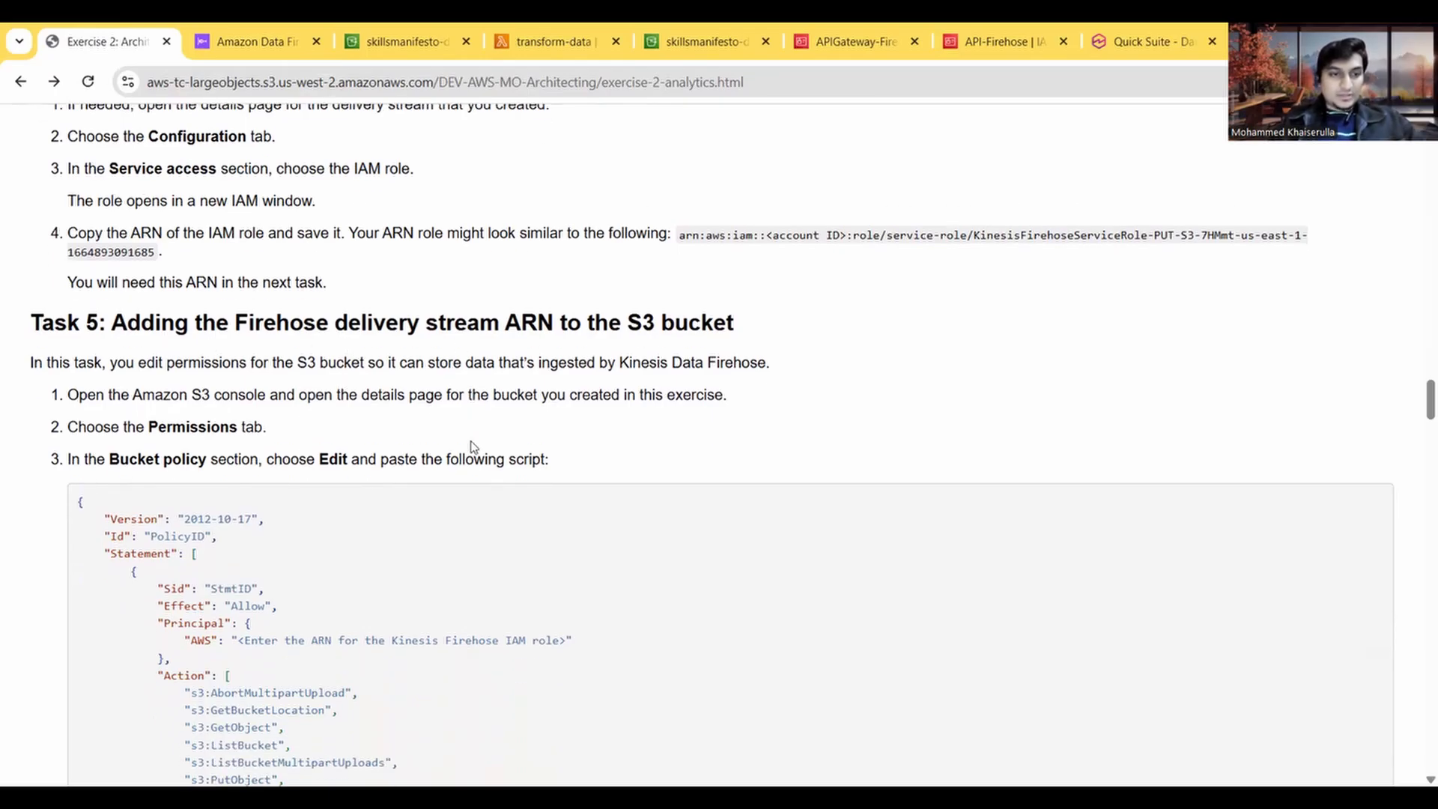
{"action": "scroll", "coordinate": [407, 509], "scroll_direction": "down", "scroll_amount": 6}
{"action": "scroll", "coordinate": [407, 506], "scroll_direction": "up", "scroll_amount": 3}
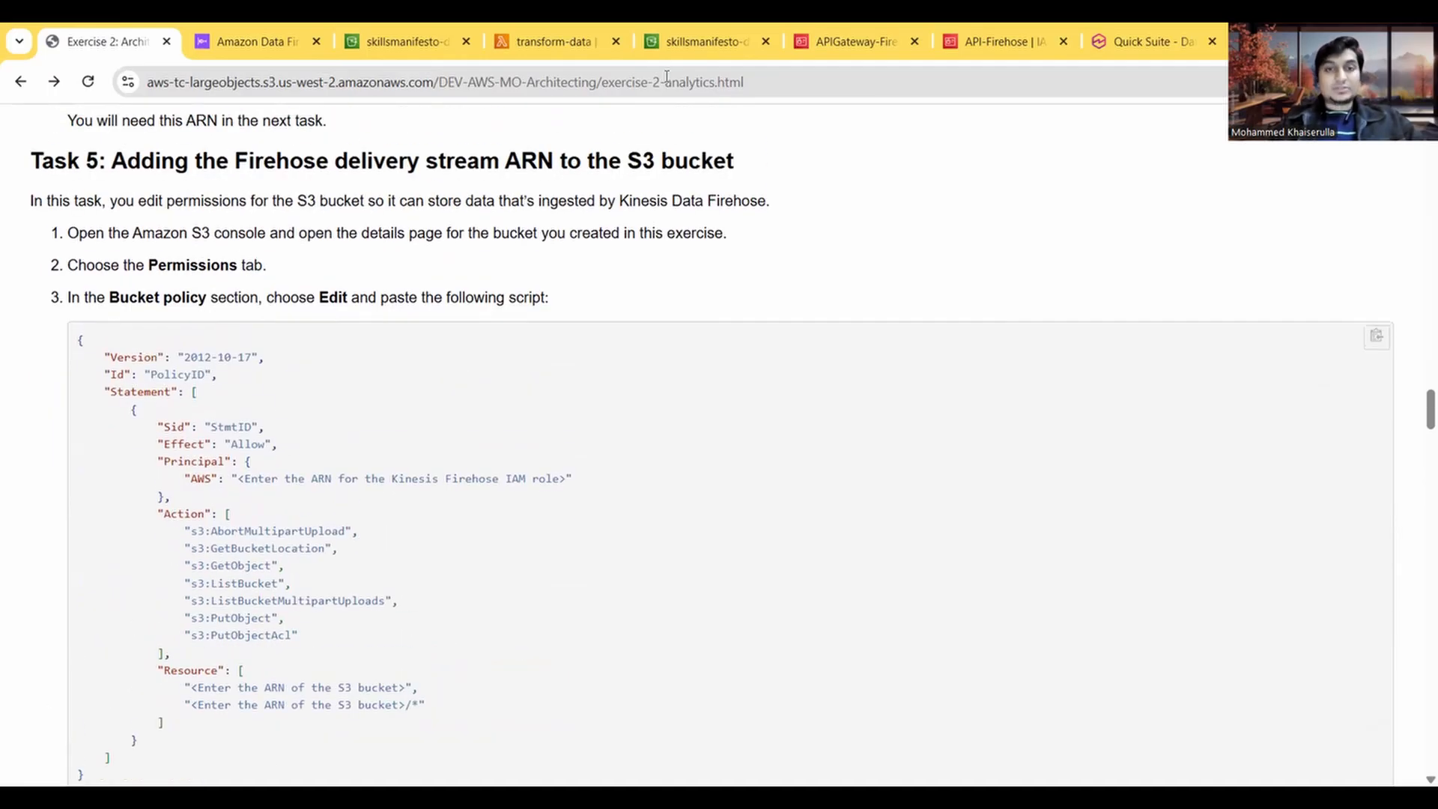
Step: Open the bucket policy of the skillsmanifesto-dat-analytics S3 bucket for editing from its permissions
{"action": "left_click", "coordinate": [386, 43]}
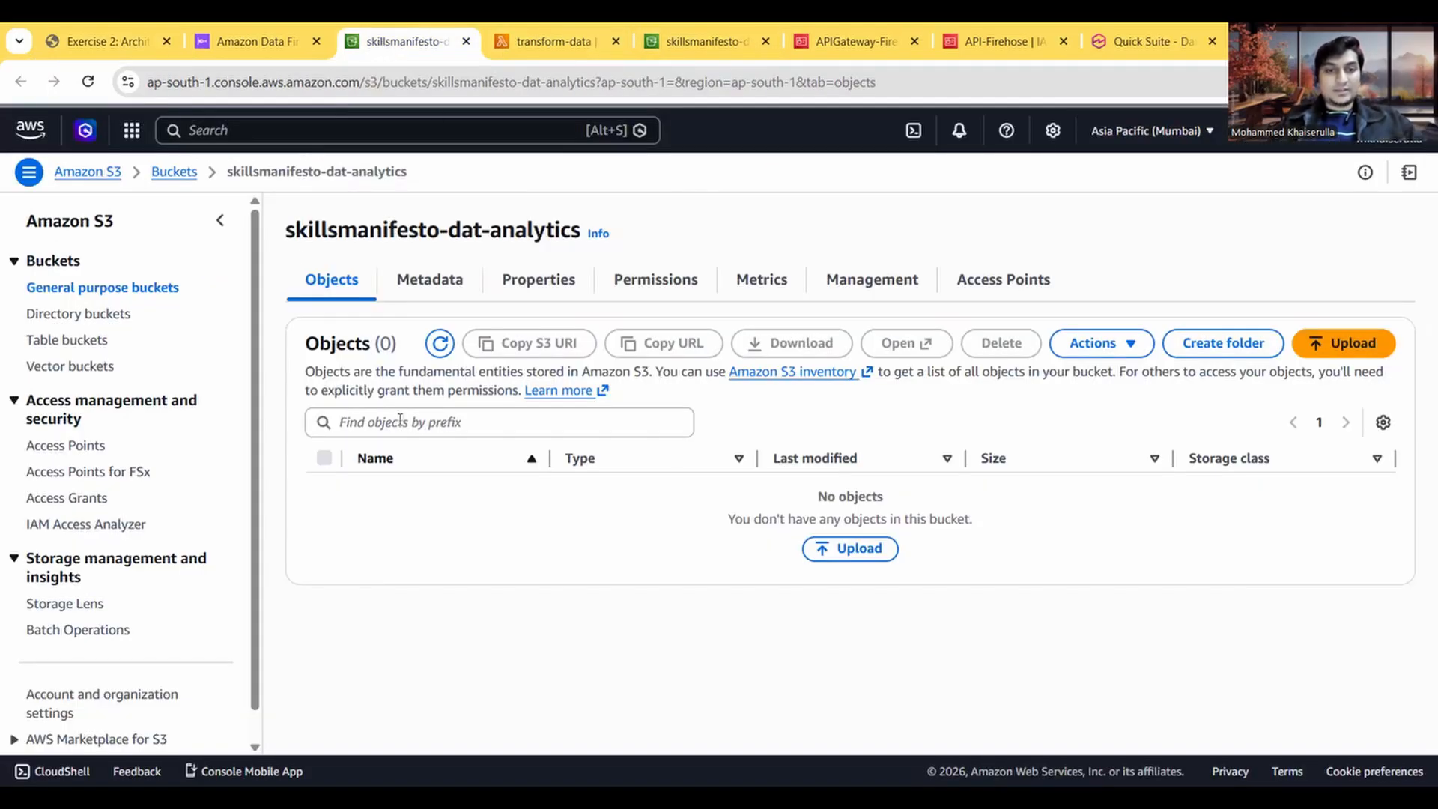
{"action": "left_click", "coordinate": [563, 280]}
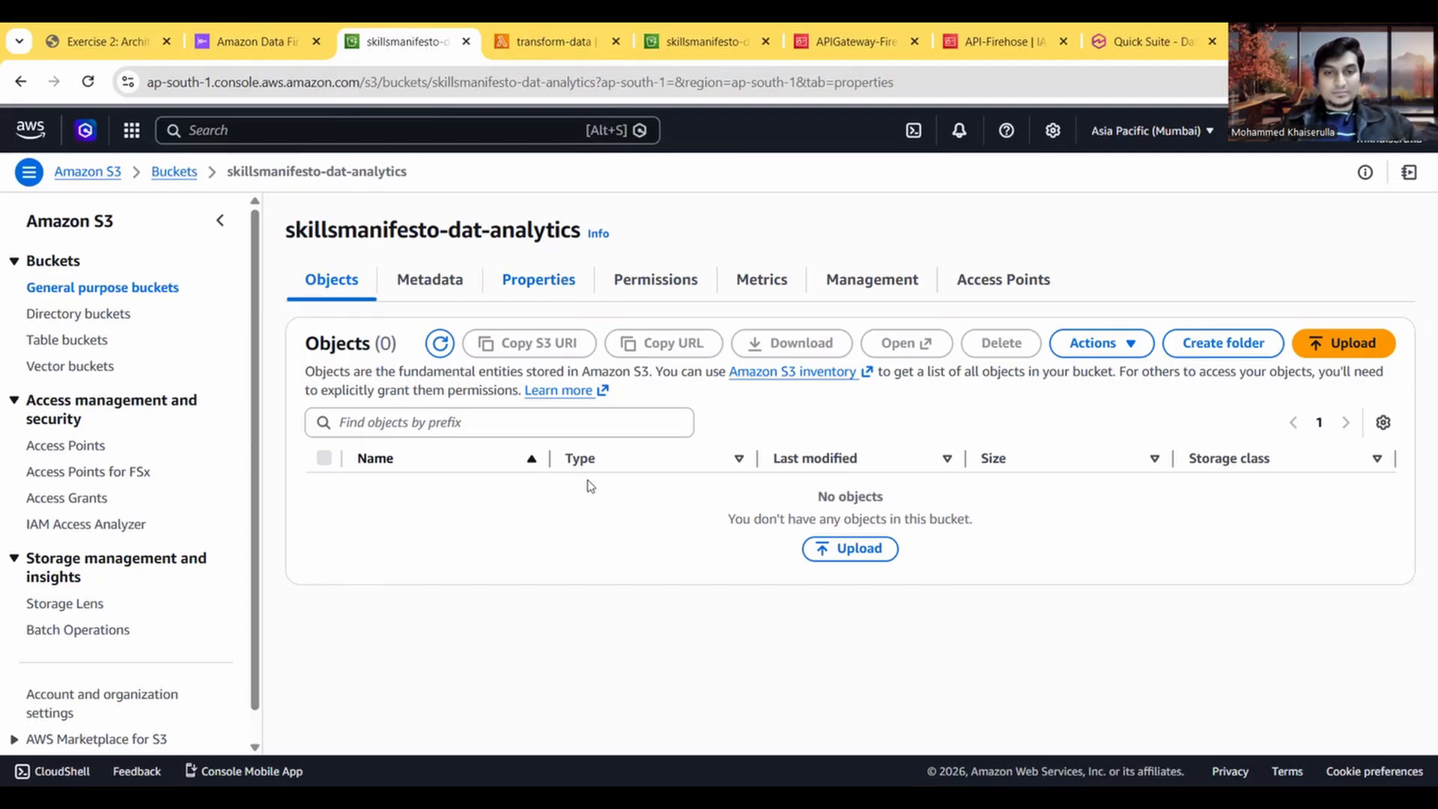
{"action": "scroll", "coordinate": [594, 509], "scroll_direction": "down", "scroll_amount": 12}
{"action": "scroll", "coordinate": [596, 512], "scroll_direction": "up", "scroll_amount": 12}
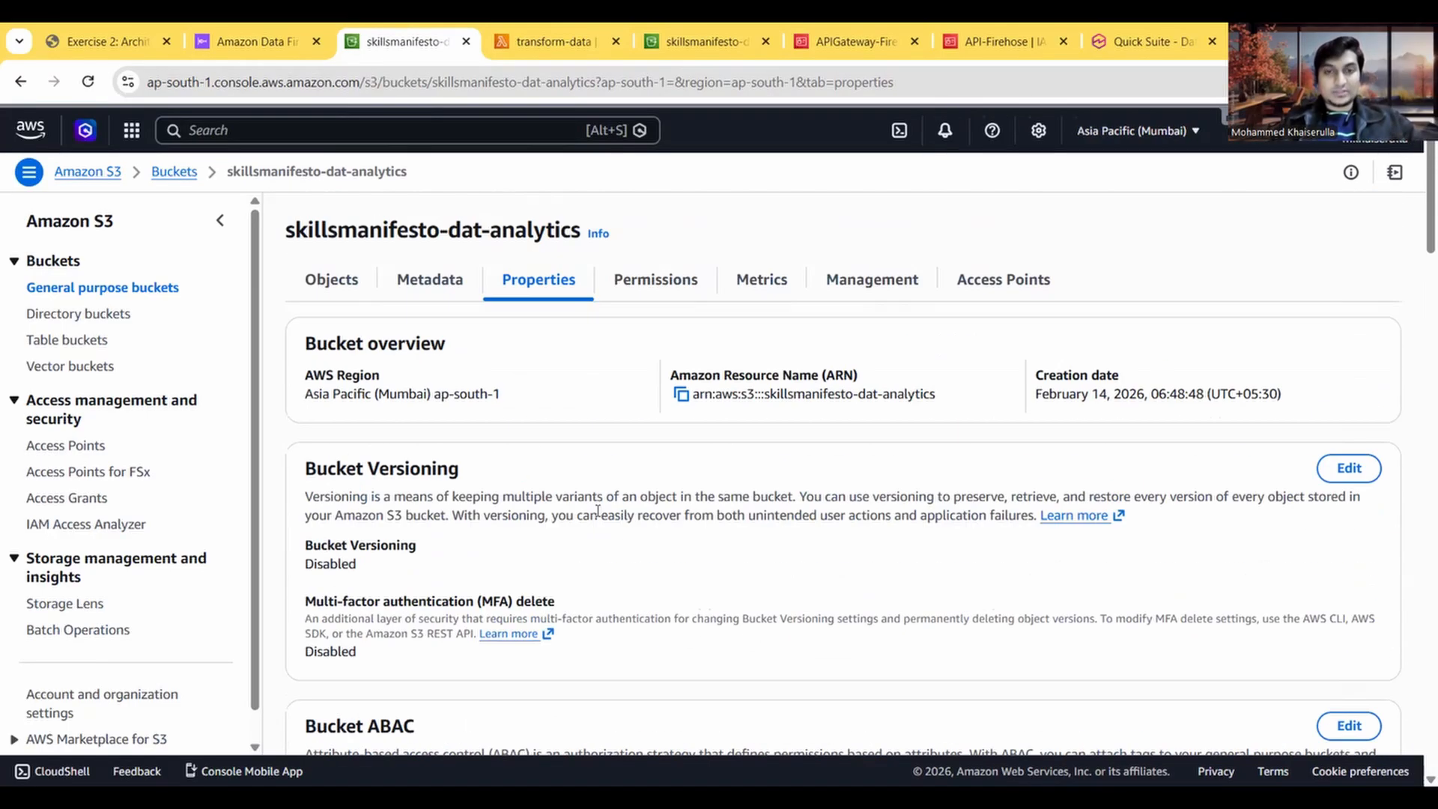
{"action": "left_click", "coordinate": [663, 279]}
{"action": "scroll", "coordinate": [632, 471], "scroll_direction": "down", "scroll_amount": 5}
{"action": "scroll", "coordinate": [635, 470], "scroll_direction": "down", "scroll_amount": 3}
{"action": "scroll", "coordinate": [634, 465], "scroll_direction": "up", "scroll_amount": 3}
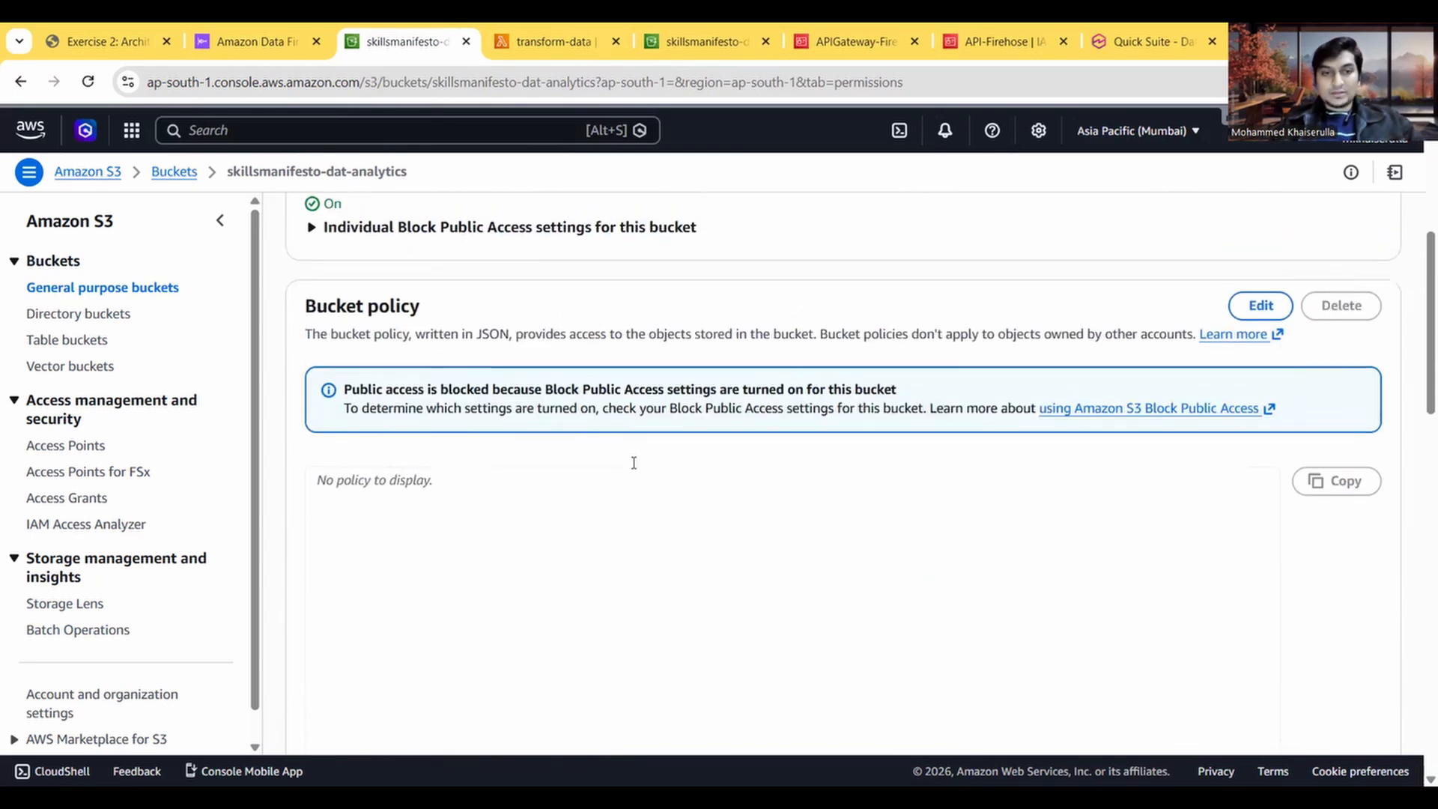
{"action": "scroll", "coordinate": [633, 462], "scroll_direction": "down", "scroll_amount": 1}
{"action": "left_click", "coordinate": [1249, 292]}
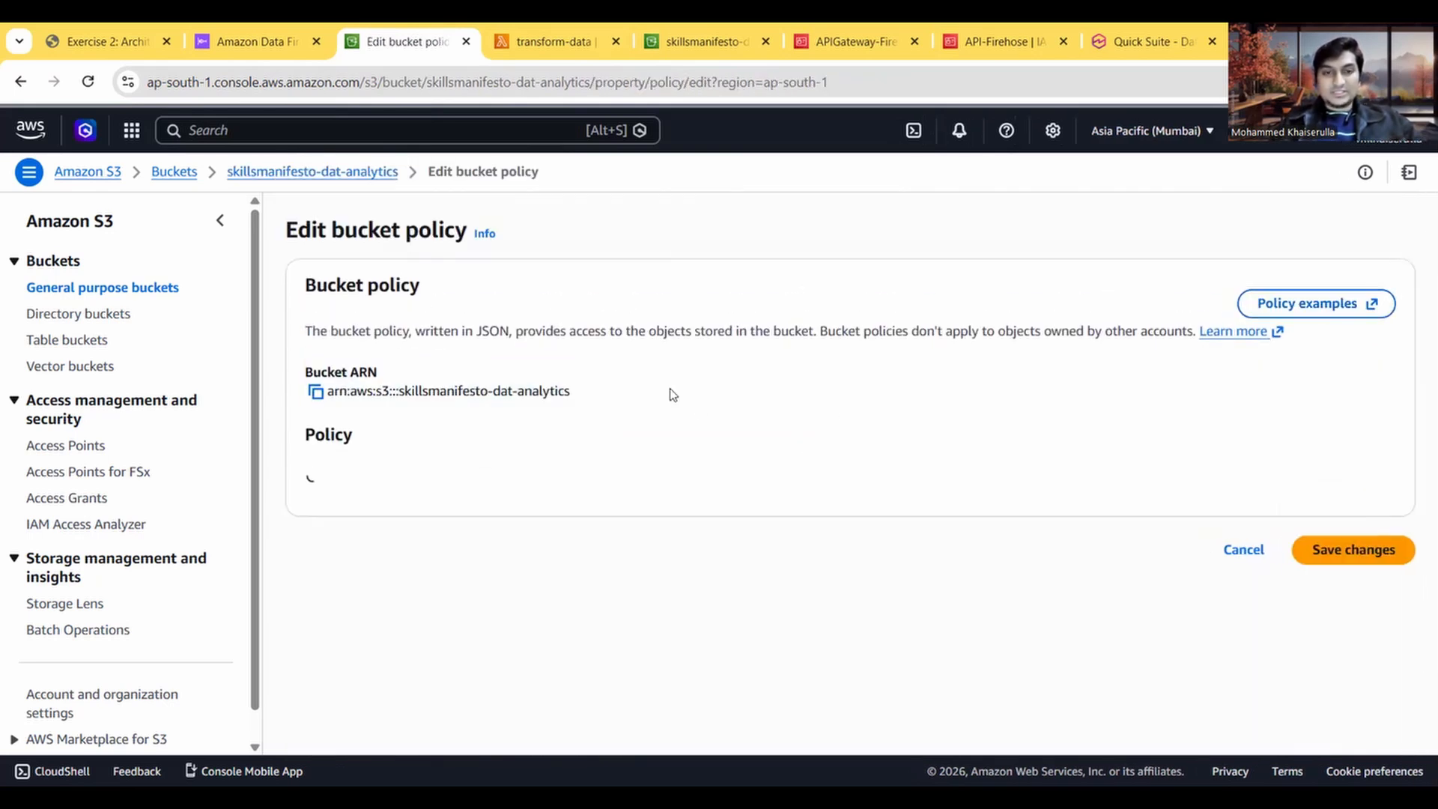
{"action": "scroll", "coordinate": [563, 475], "scroll_direction": "down", "scroll_amount": 2}
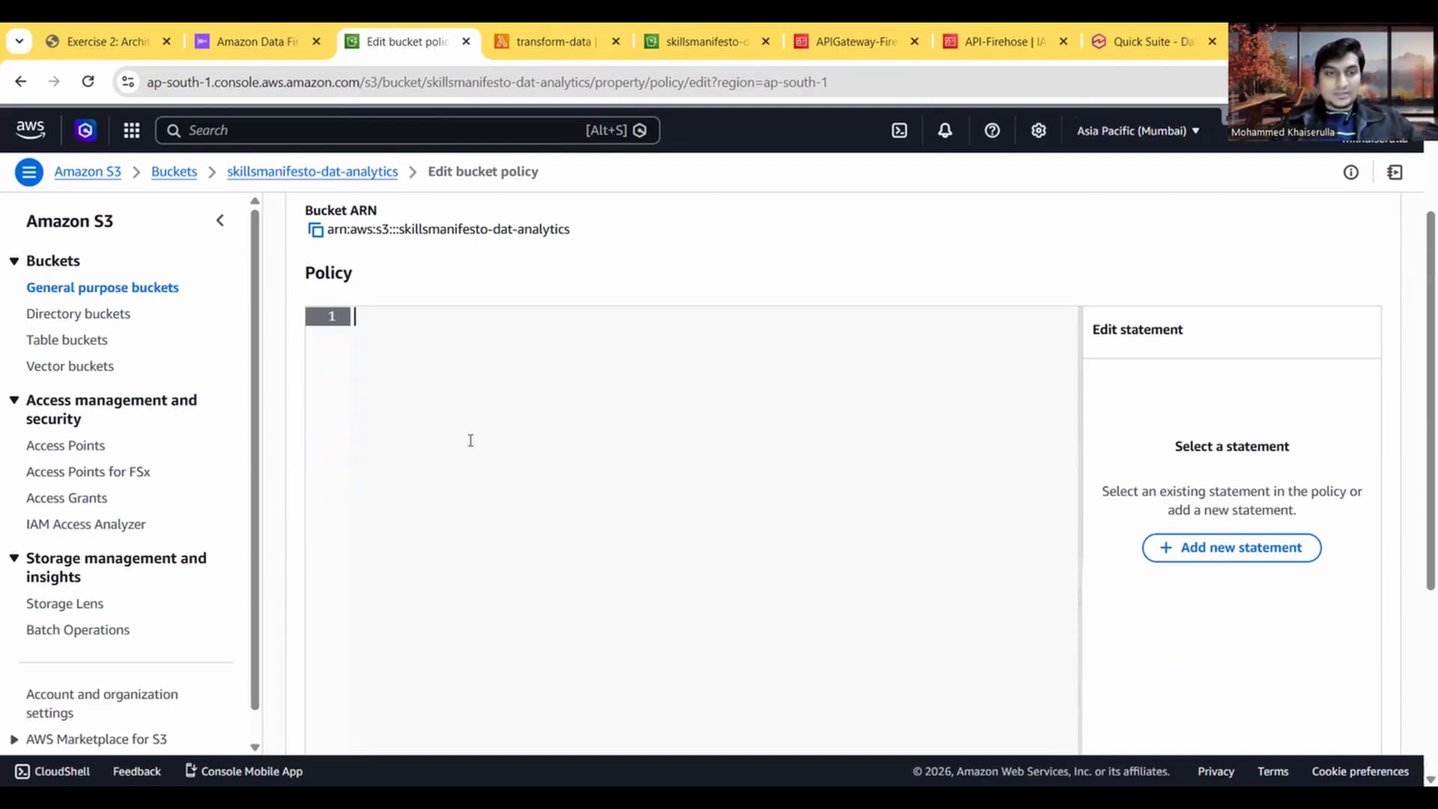
Step: Copy the full Task 5 bucket policy script from the exercise instructions and paste it into the empty policy editor
{"action": "left_click", "coordinate": [109, 41]}
{"action": "scroll", "coordinate": [333, 414], "scroll_direction": "down", "scroll_amount": 1}
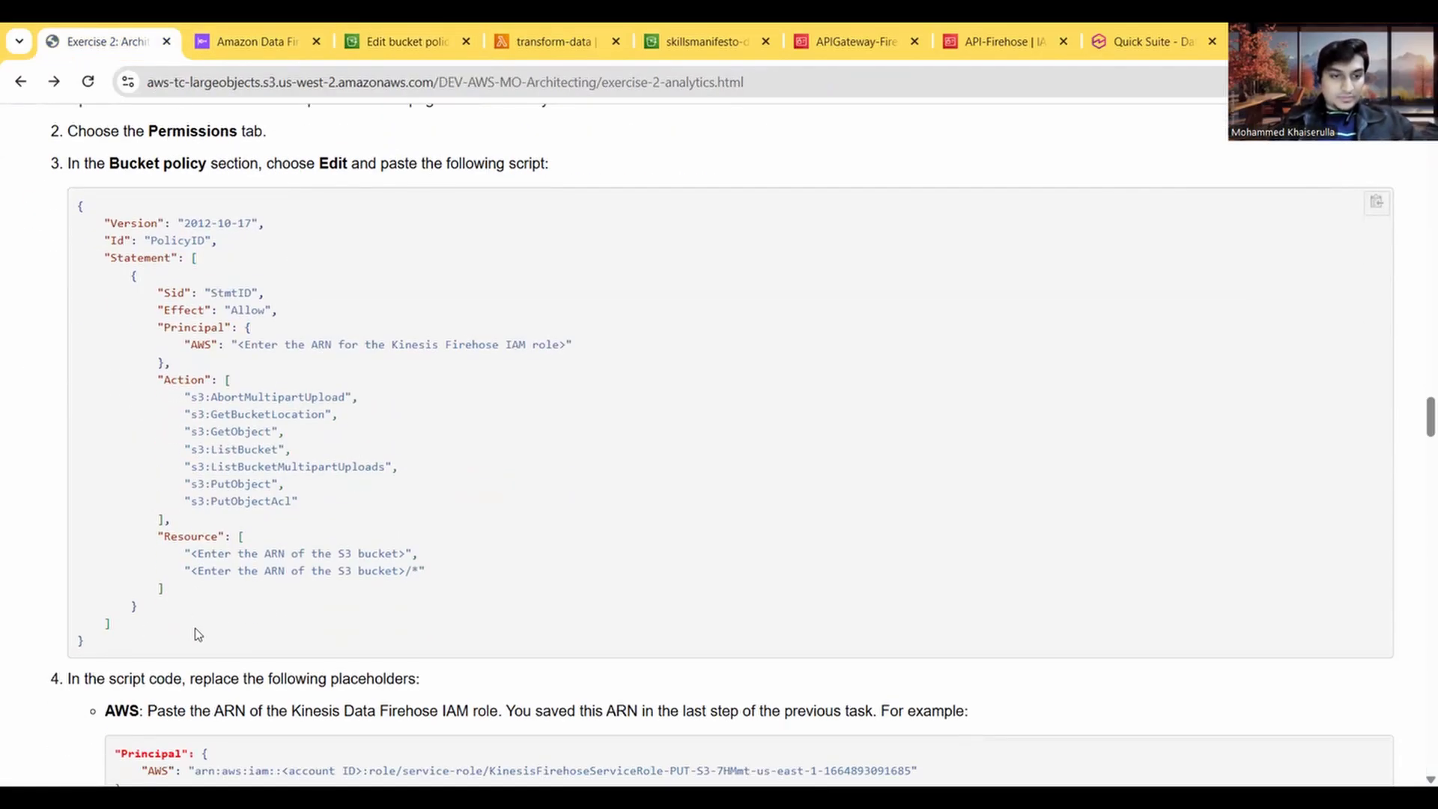
{"action": "left_click_drag", "start_coordinate": [87, 647], "coordinate": [77, 213]}
{"action": "key", "text": "ctrl+c"}
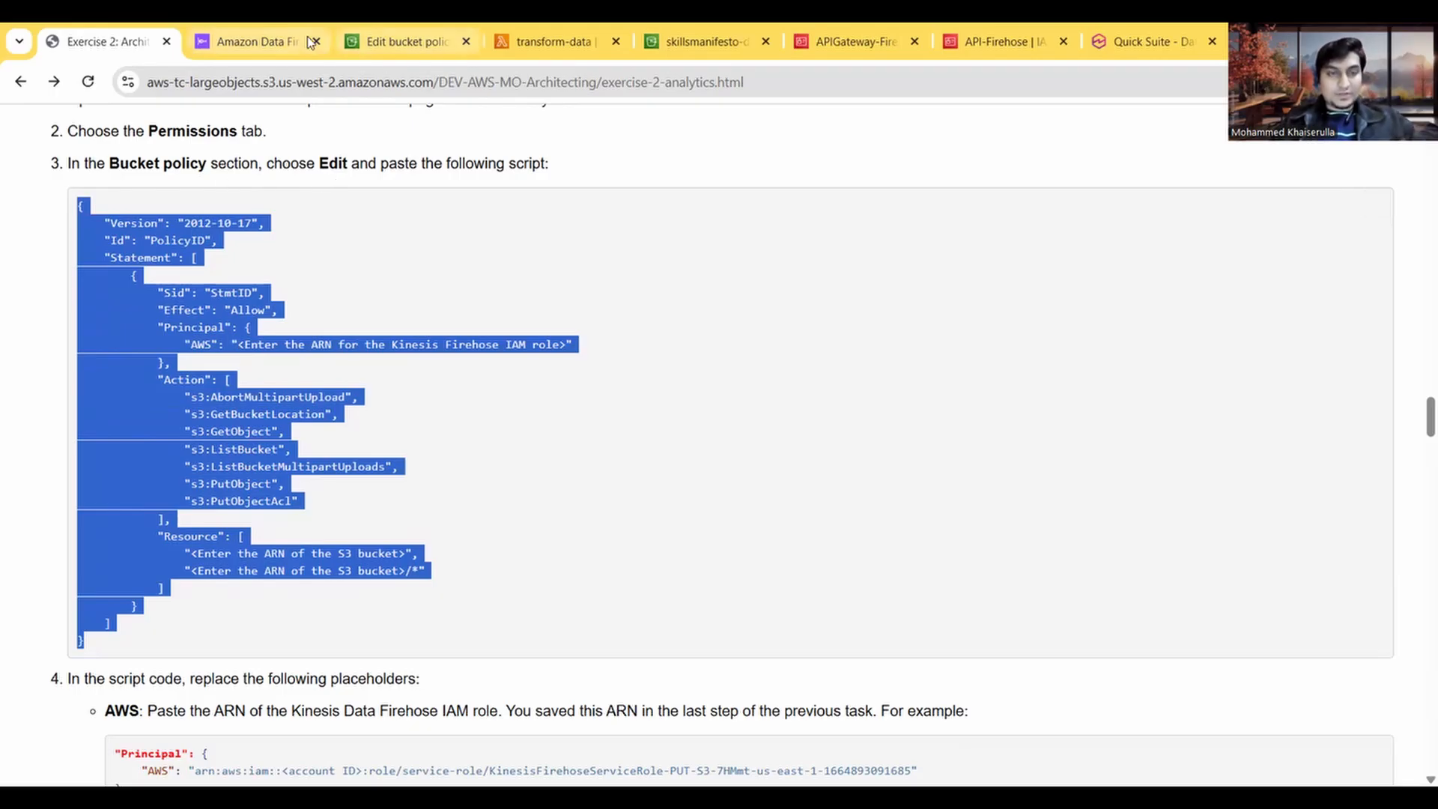
{"action": "left_click", "coordinate": [397, 38]}
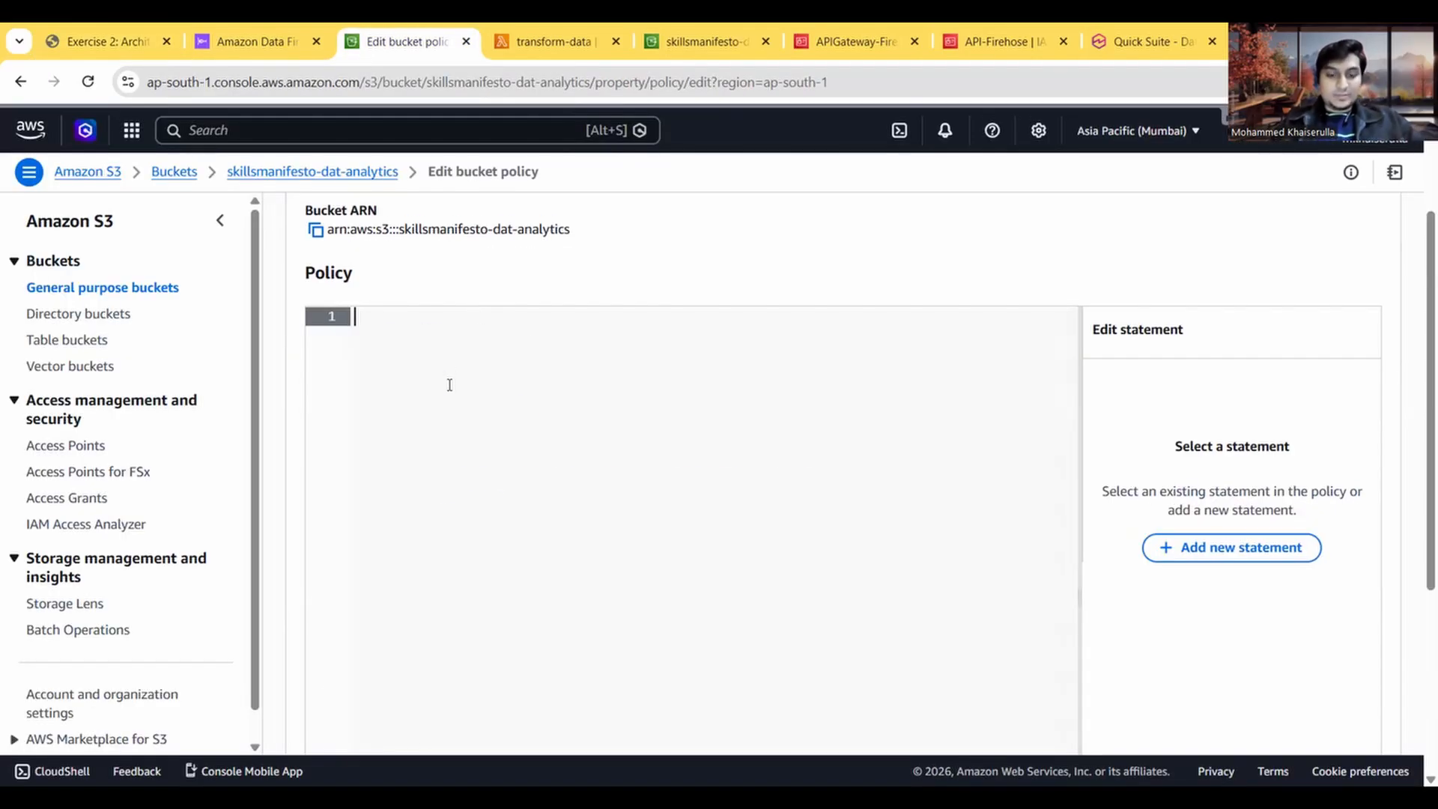
{"action": "key", "text": "ctrl+v"}
Step: Replace the AWS principal placeholder in the policy with the copied ARN of the PUT-S3-XteF2 Firehose stream
{"action": "left_click_drag", "start_coordinate": [812, 459], "coordinate": [520, 458]}
{"action": "key", "text": "BackSpace"}
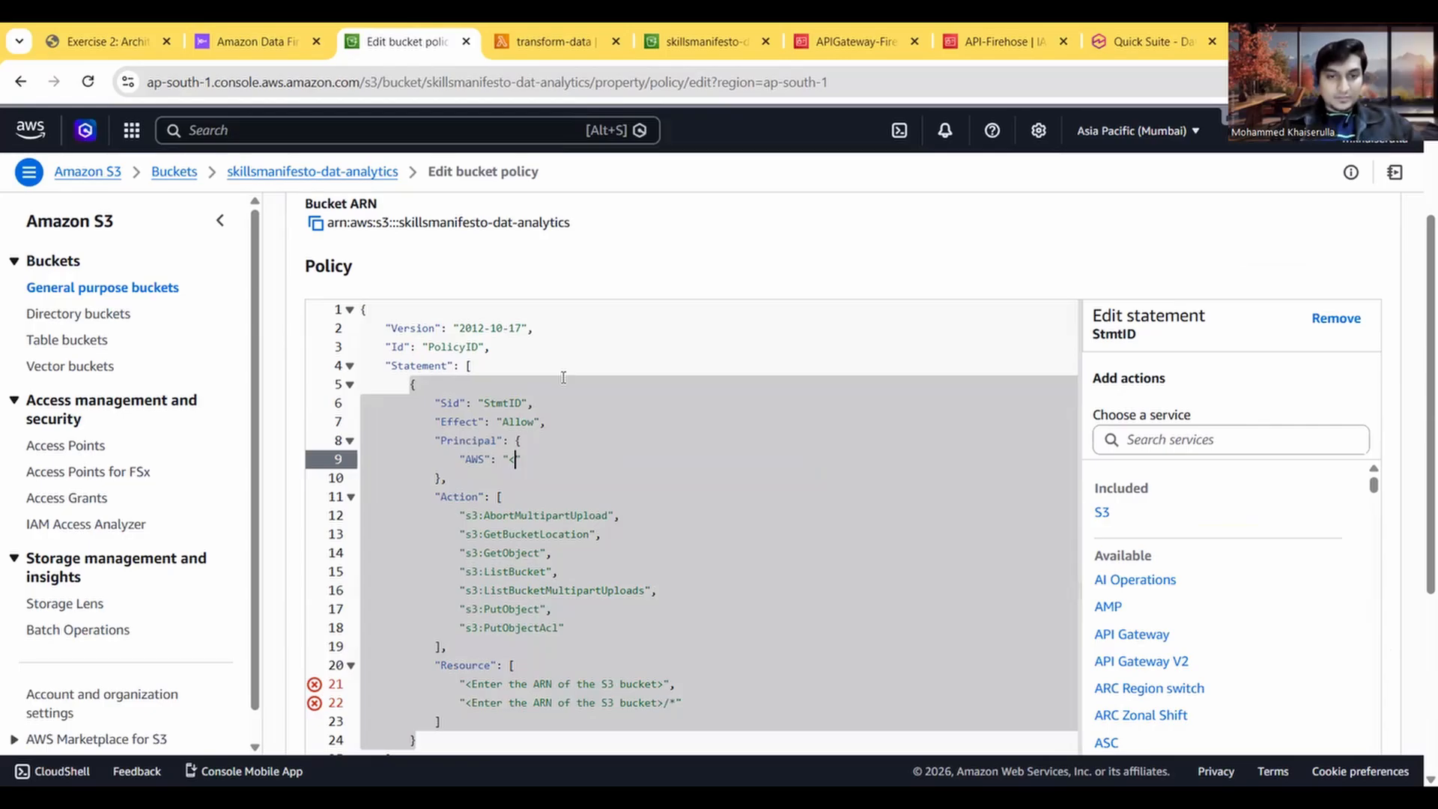
{"action": "left_click", "coordinate": [260, 43]}
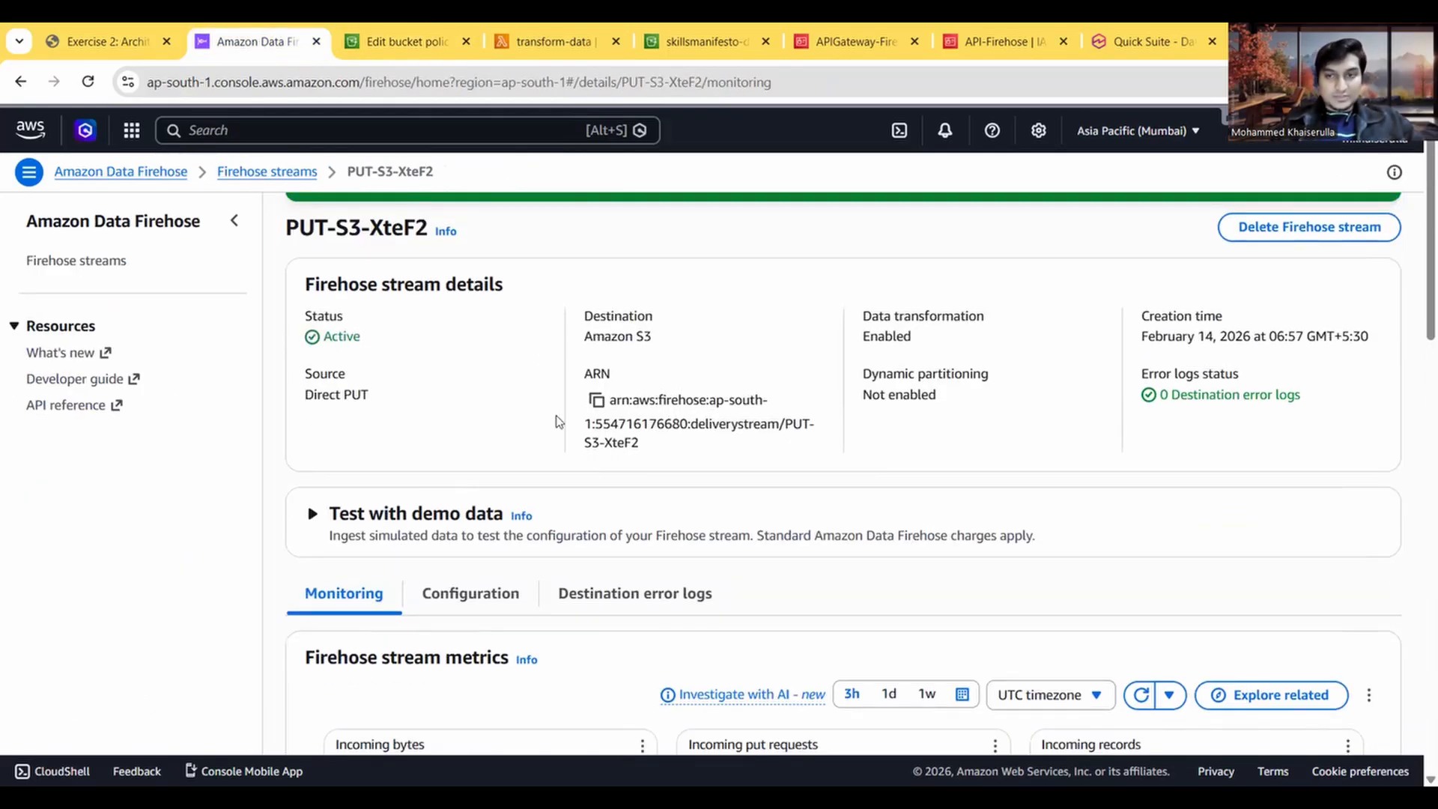
{"action": "left_click", "coordinate": [597, 401]}
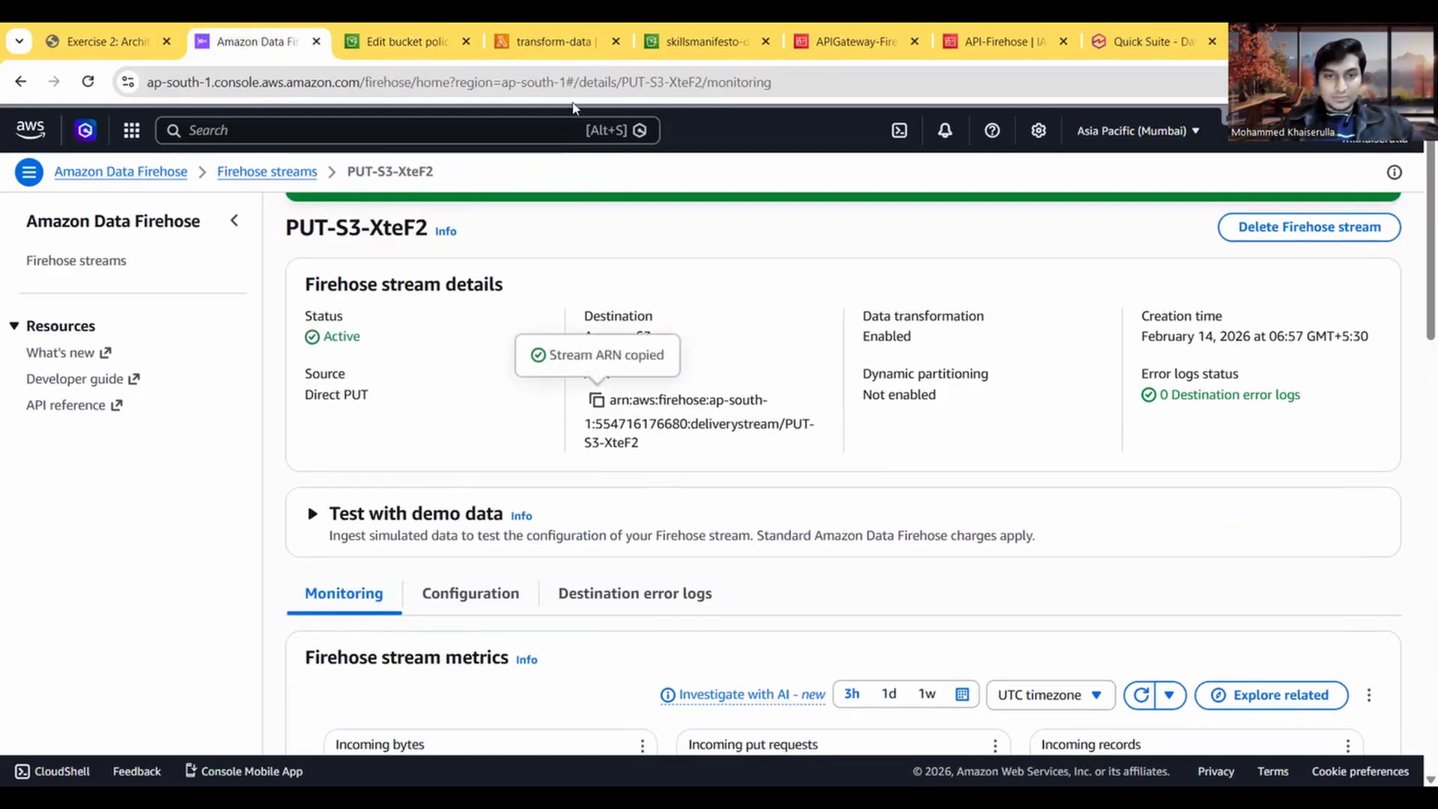
{"action": "left_click", "coordinate": [397, 44]}
{"action": "key", "text": "ctrl+v"}
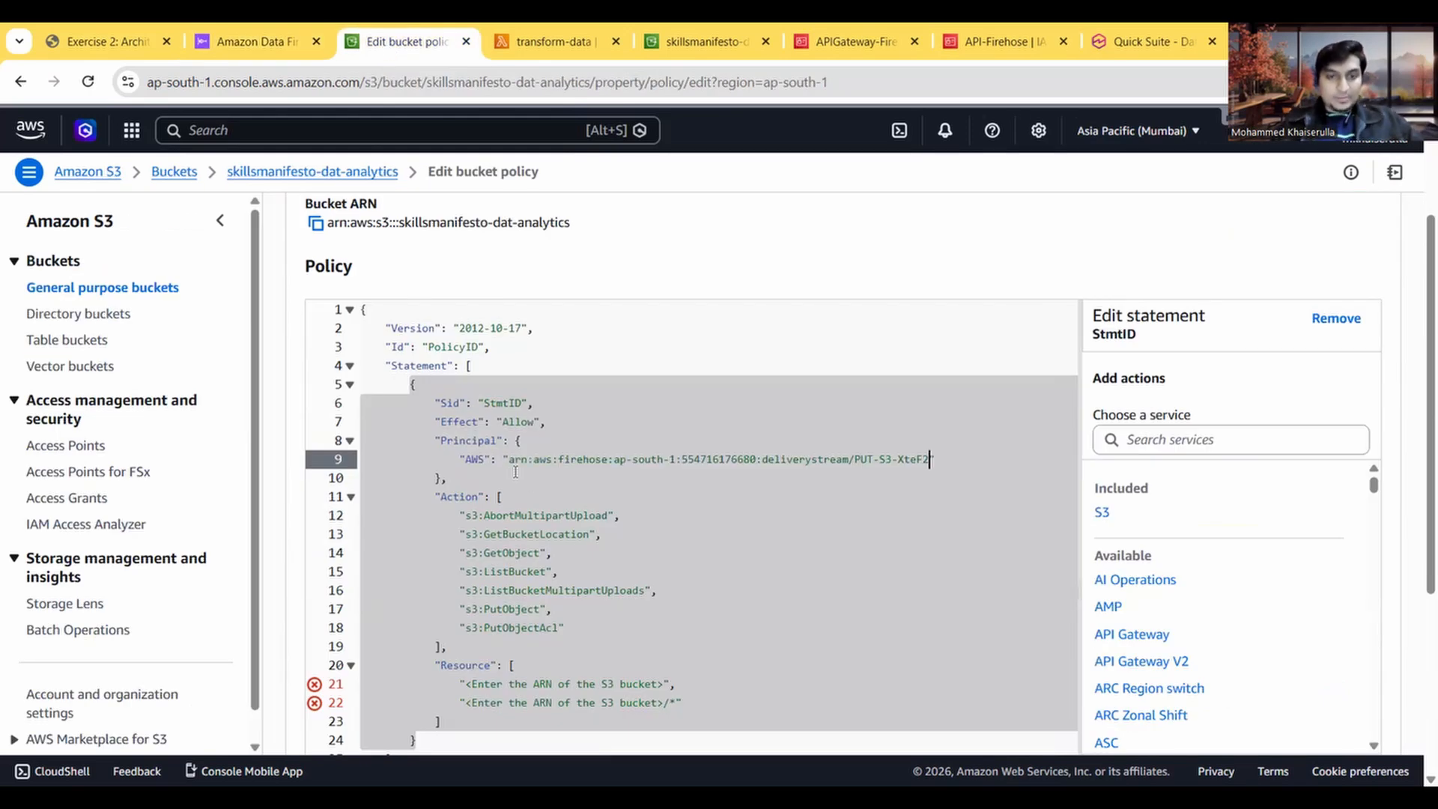
Step: Copy the S3 bucket's ARN from its properties and replace the first Resource placeholder with arn:aws:s3:::skillsmanifesto-dat-analytics
{"action": "left_click", "coordinate": [260, 44]}
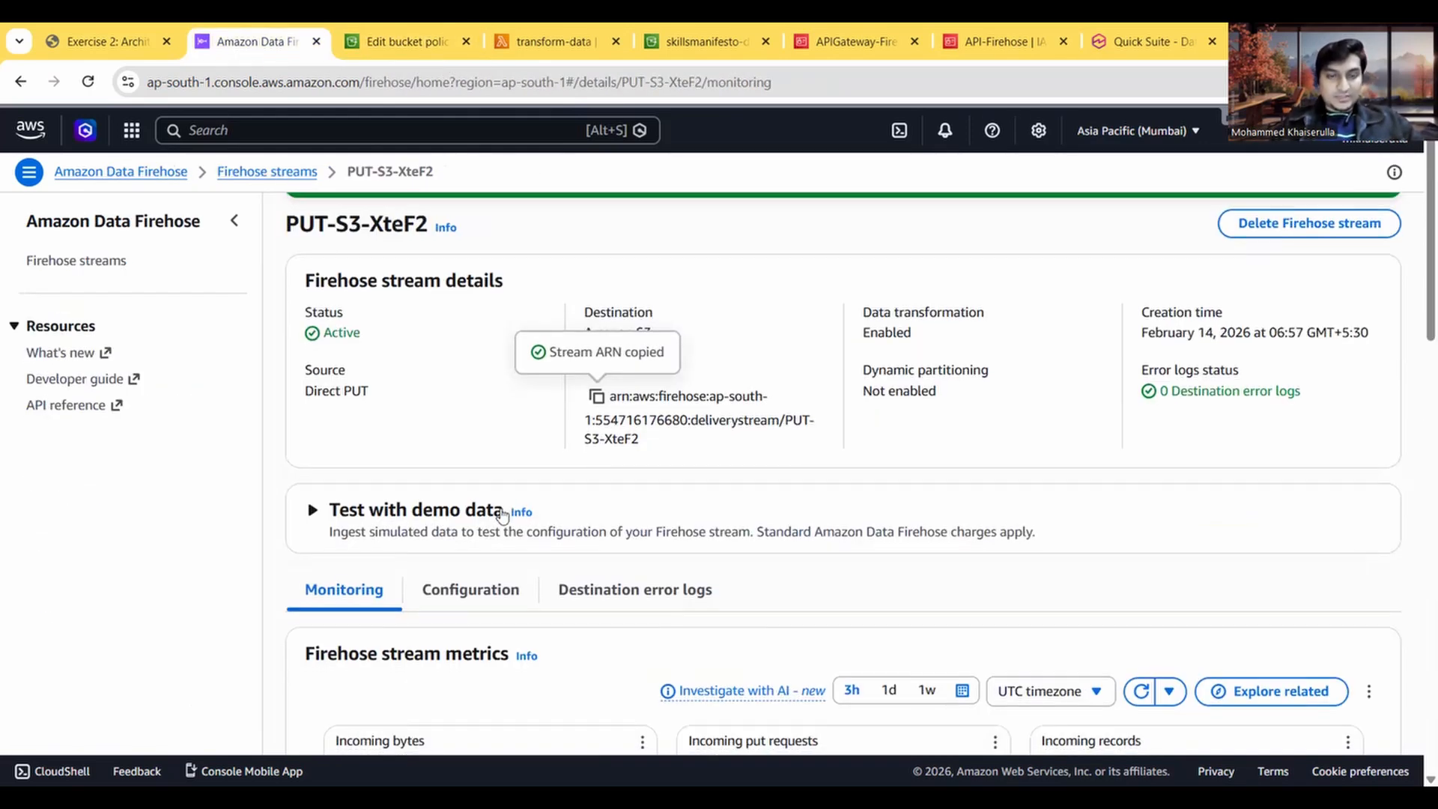
{"action": "left_click", "coordinate": [395, 33]}
{"action": "left_click", "coordinate": [661, 31]}
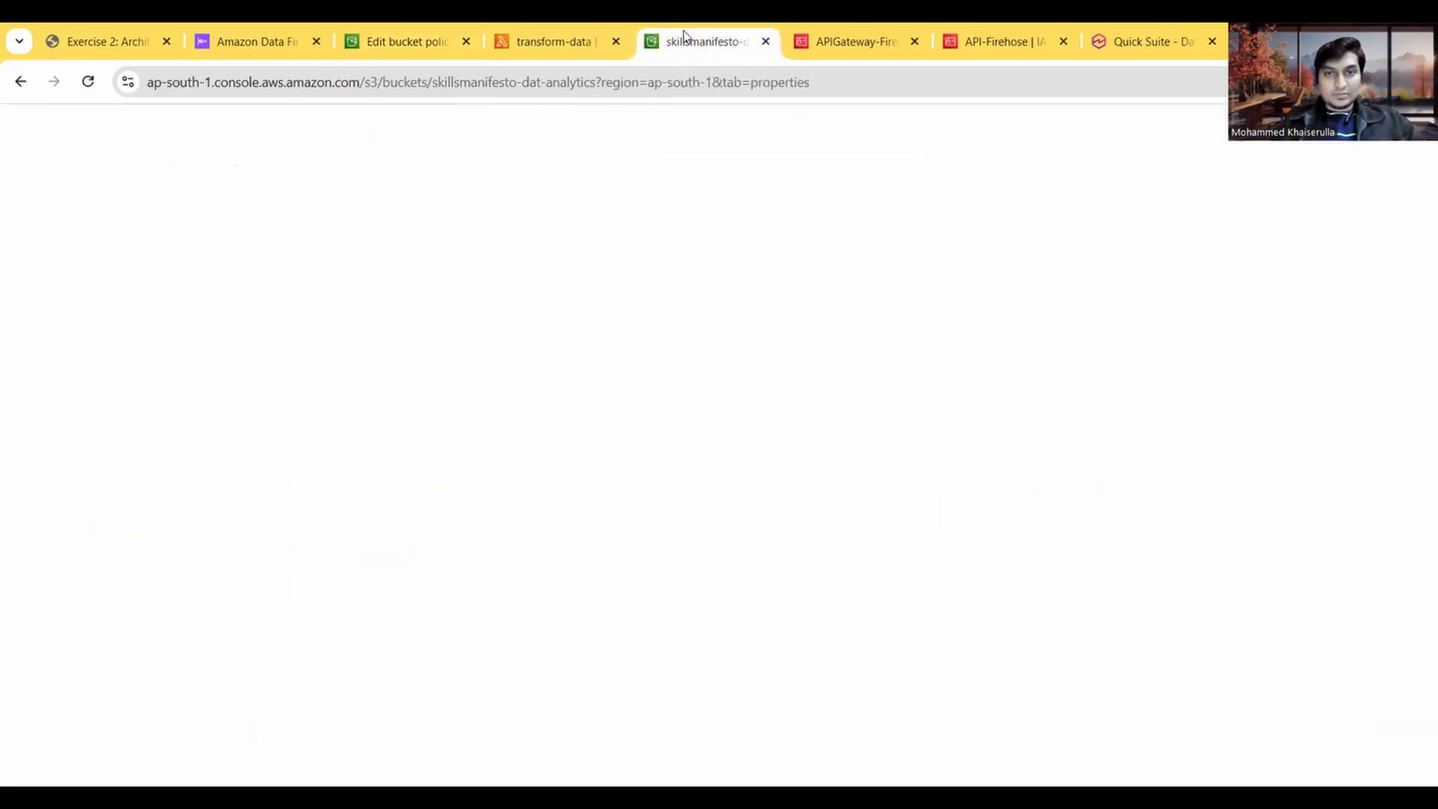
{"action": "left_click", "coordinate": [681, 393]}
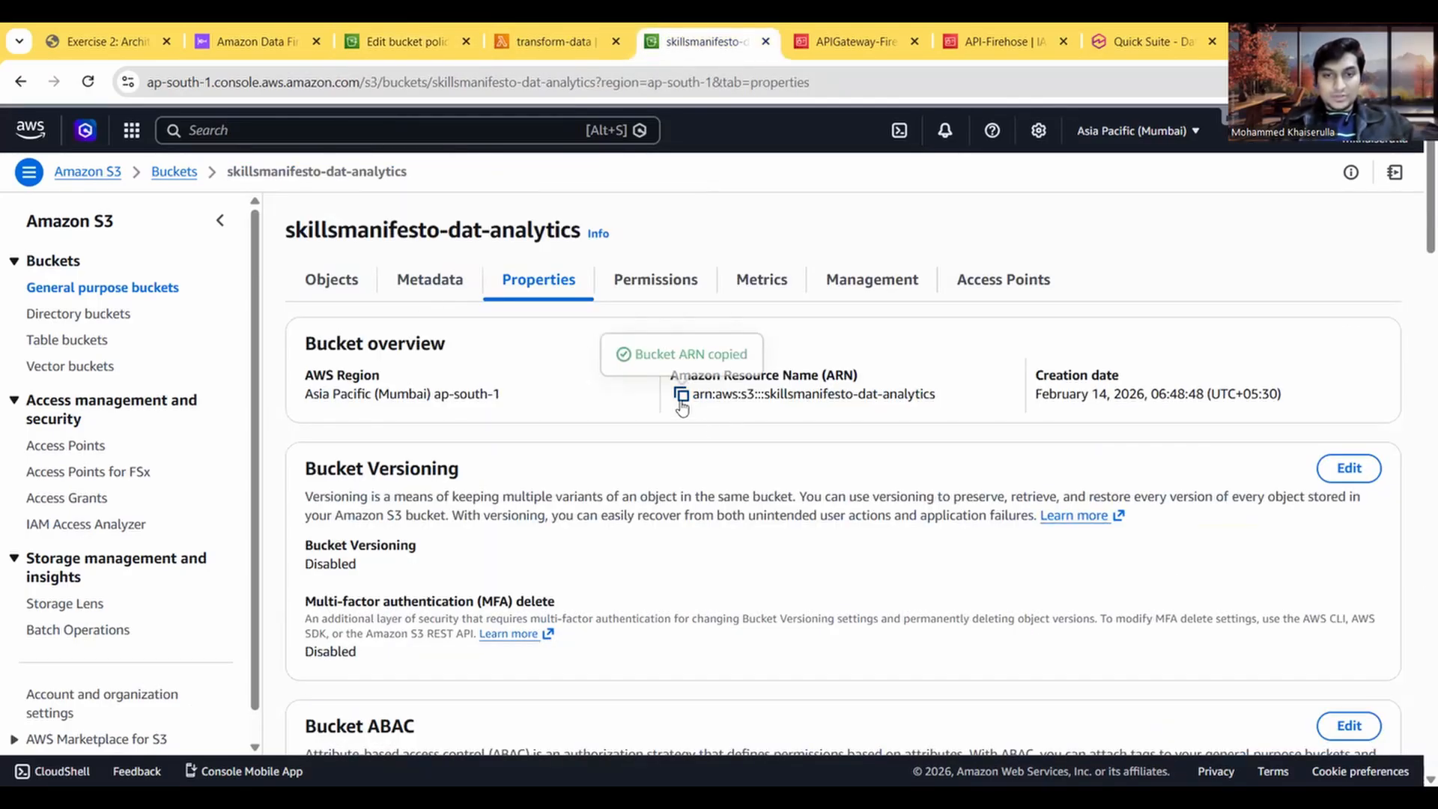
{"action": "left_click", "coordinate": [405, 41]}
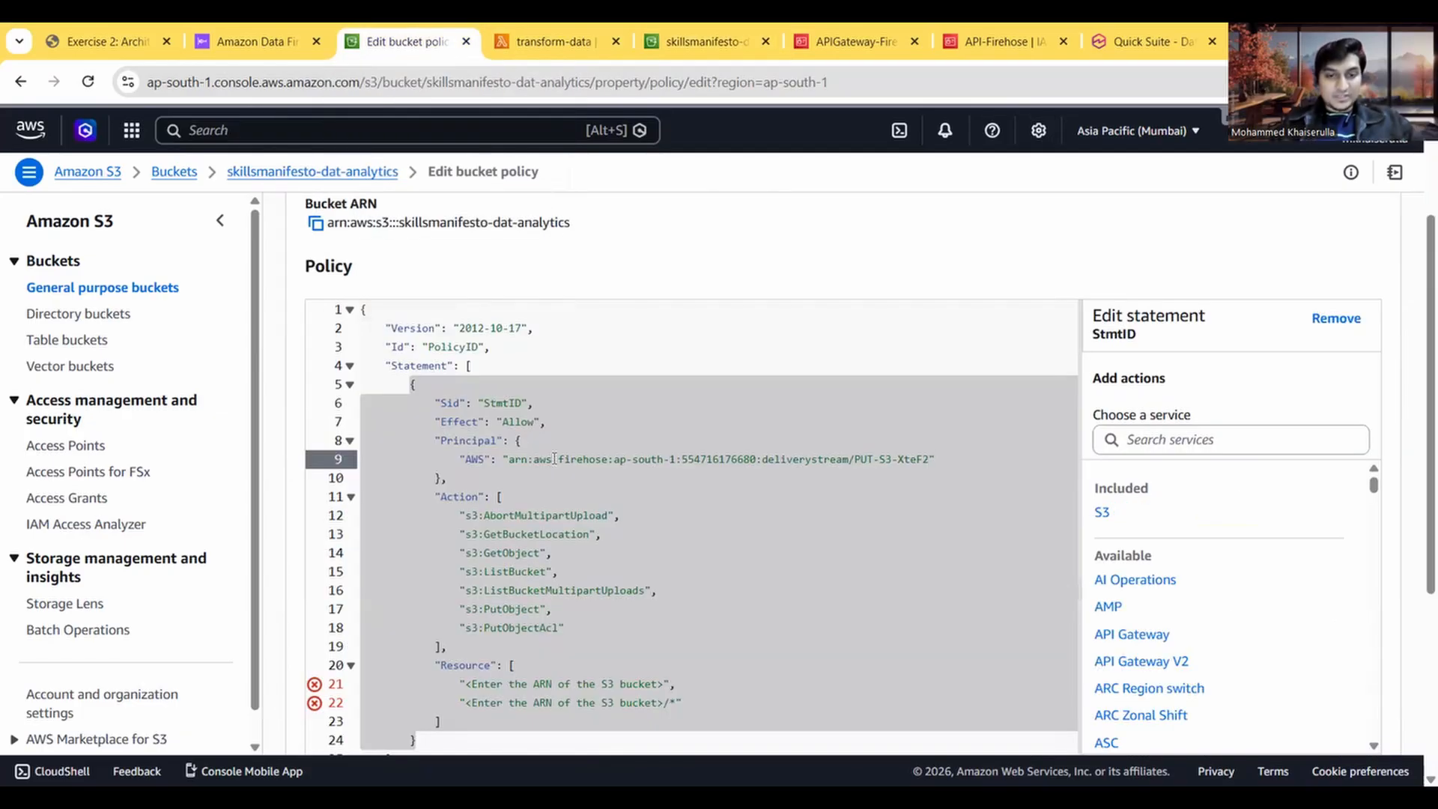
{"action": "scroll", "coordinate": [554, 458], "scroll_direction": "down", "scroll_amount": 1}
{"action": "left_click_drag", "start_coordinate": [665, 608], "coordinate": [471, 609]}
{"action": "key", "text": "BackSpace"}
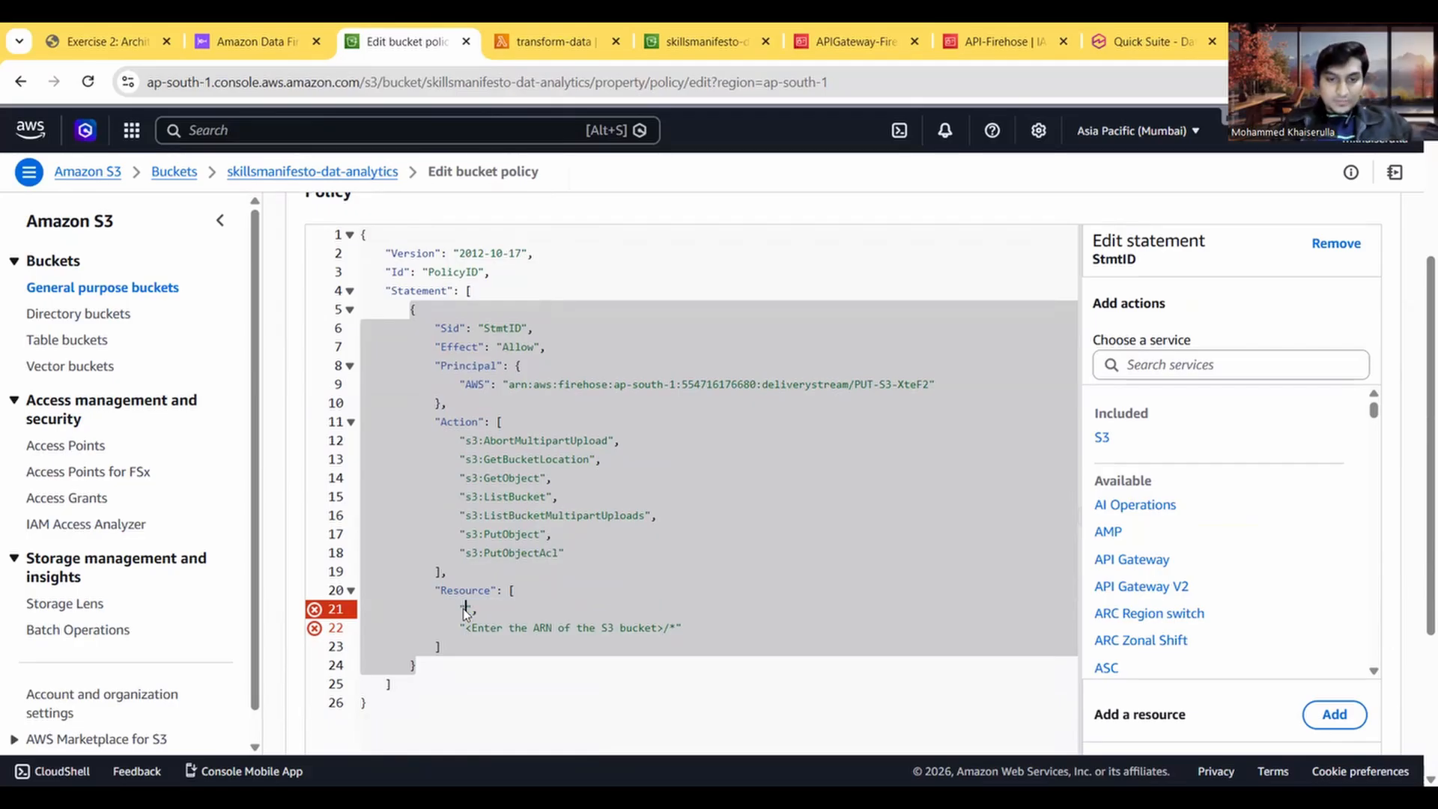
{"action": "key", "text": "ctrl+v"}
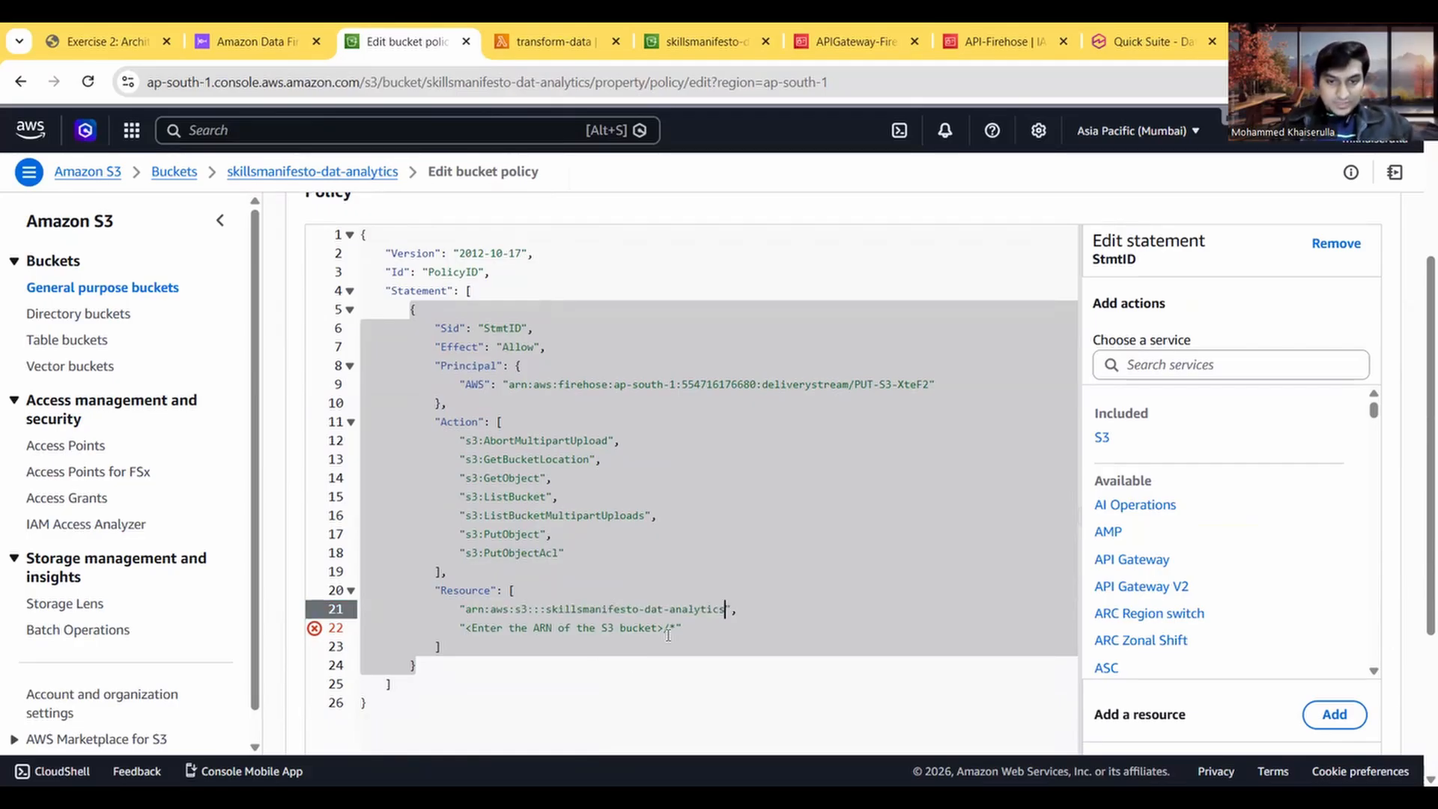
Step: Replace the second Resource placeholder with the bucket ARN, making the entry arn:aws:s3:::skillsmanifesto-dat-analytics/*
{"action": "left_click_drag", "start_coordinate": [665, 630], "coordinate": [472, 629]}
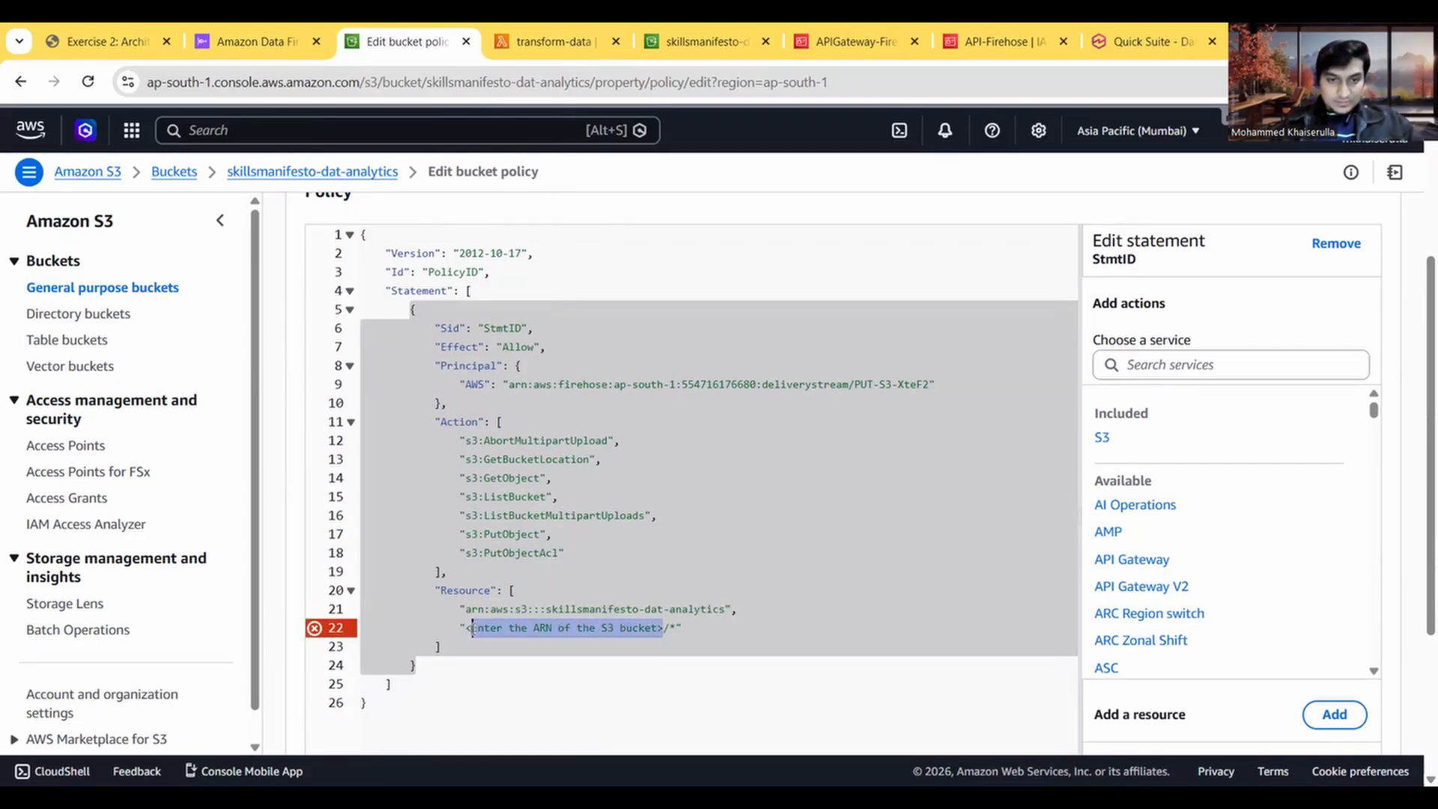
{"action": "key", "text": "BackSpace"}
{"action": "key", "text": "ctrl+v"}
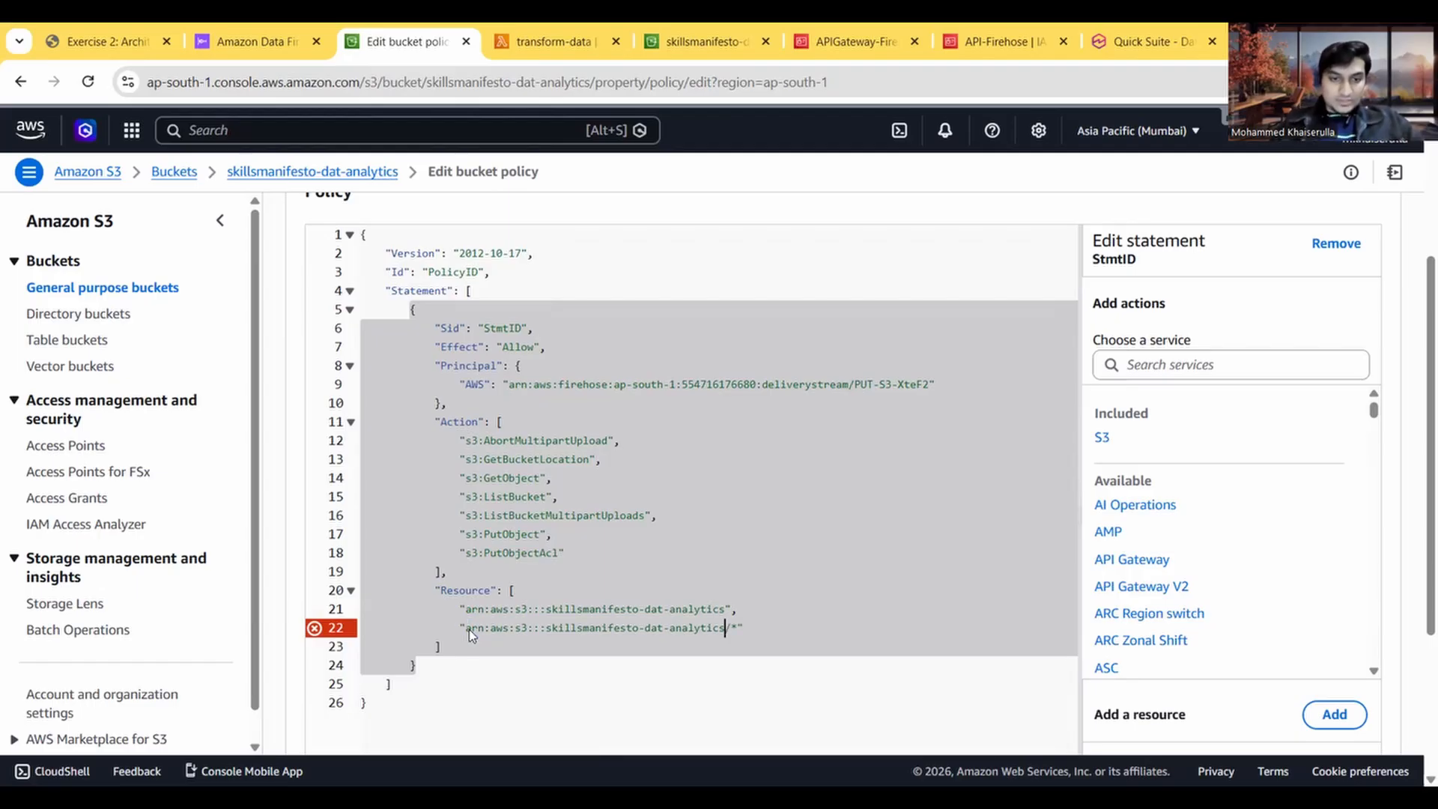
{"action": "left_click", "coordinate": [611, 689]}
Step: Review the completed bucket policy, try to save it, and expand the API response of the save attempt
{"action": "scroll", "coordinate": [611, 689], "scroll_direction": "down", "scroll_amount": 3}
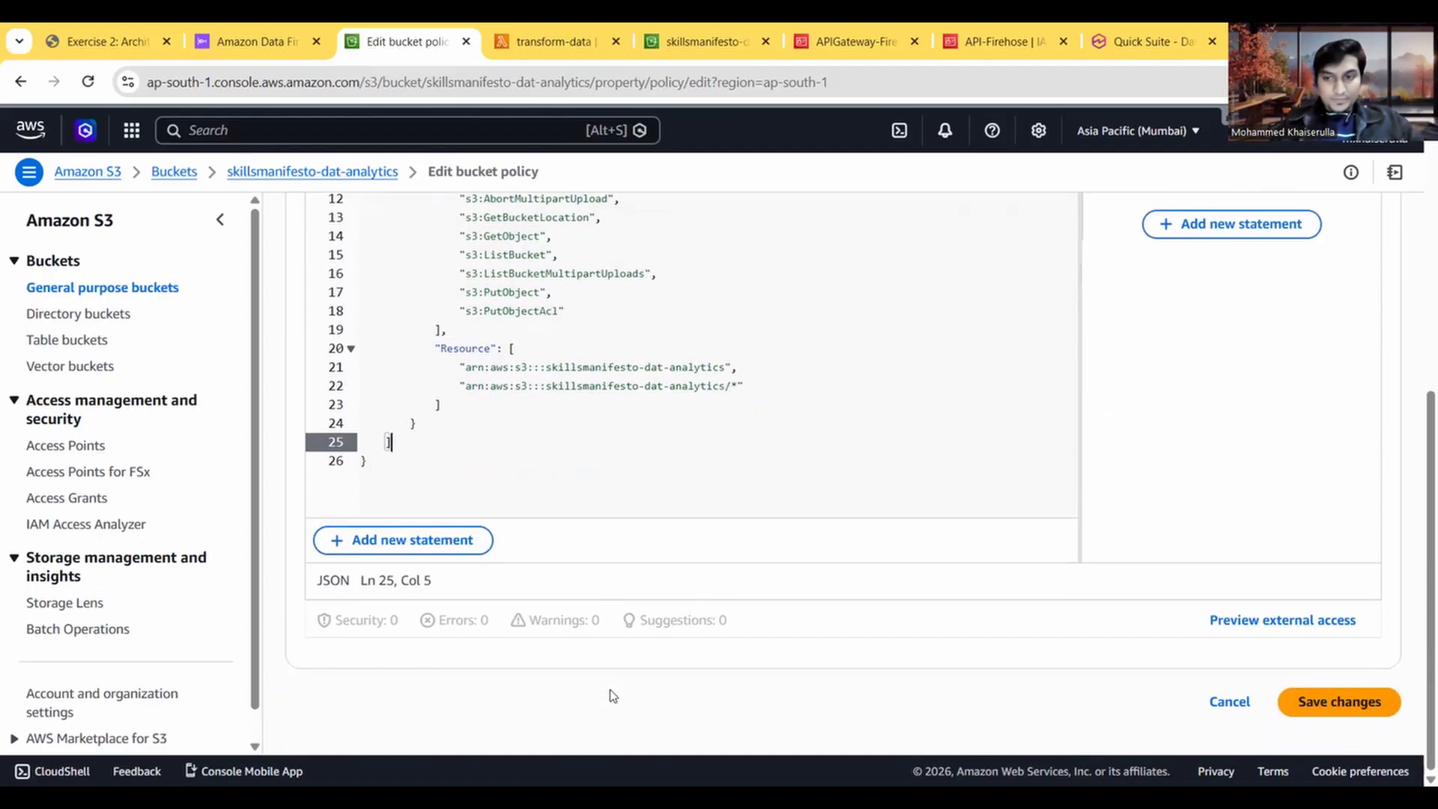
{"action": "scroll", "coordinate": [569, 514], "scroll_direction": "up", "scroll_amount": 4}
{"action": "scroll", "coordinate": [569, 514], "scroll_direction": "down", "scroll_amount": 2}
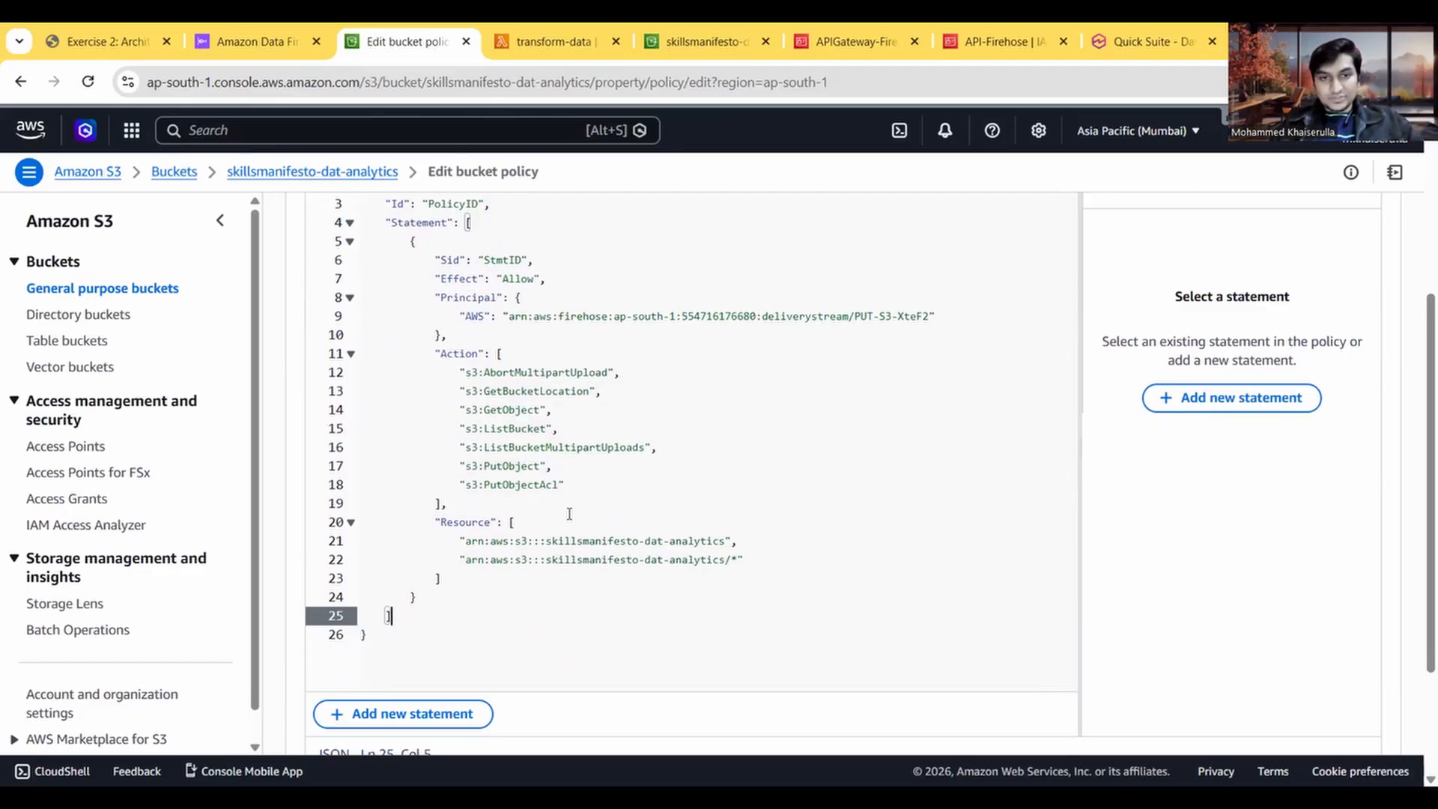
{"action": "scroll", "coordinate": [569, 514], "scroll_direction": "up", "scroll_amount": 1}
{"action": "scroll", "coordinate": [569, 514], "scroll_direction": "down", "scroll_amount": 3}
{"action": "left_click", "coordinate": [1299, 696]}
{"action": "scroll", "coordinate": [832, 534], "scroll_direction": "down", "scroll_amount": 2}
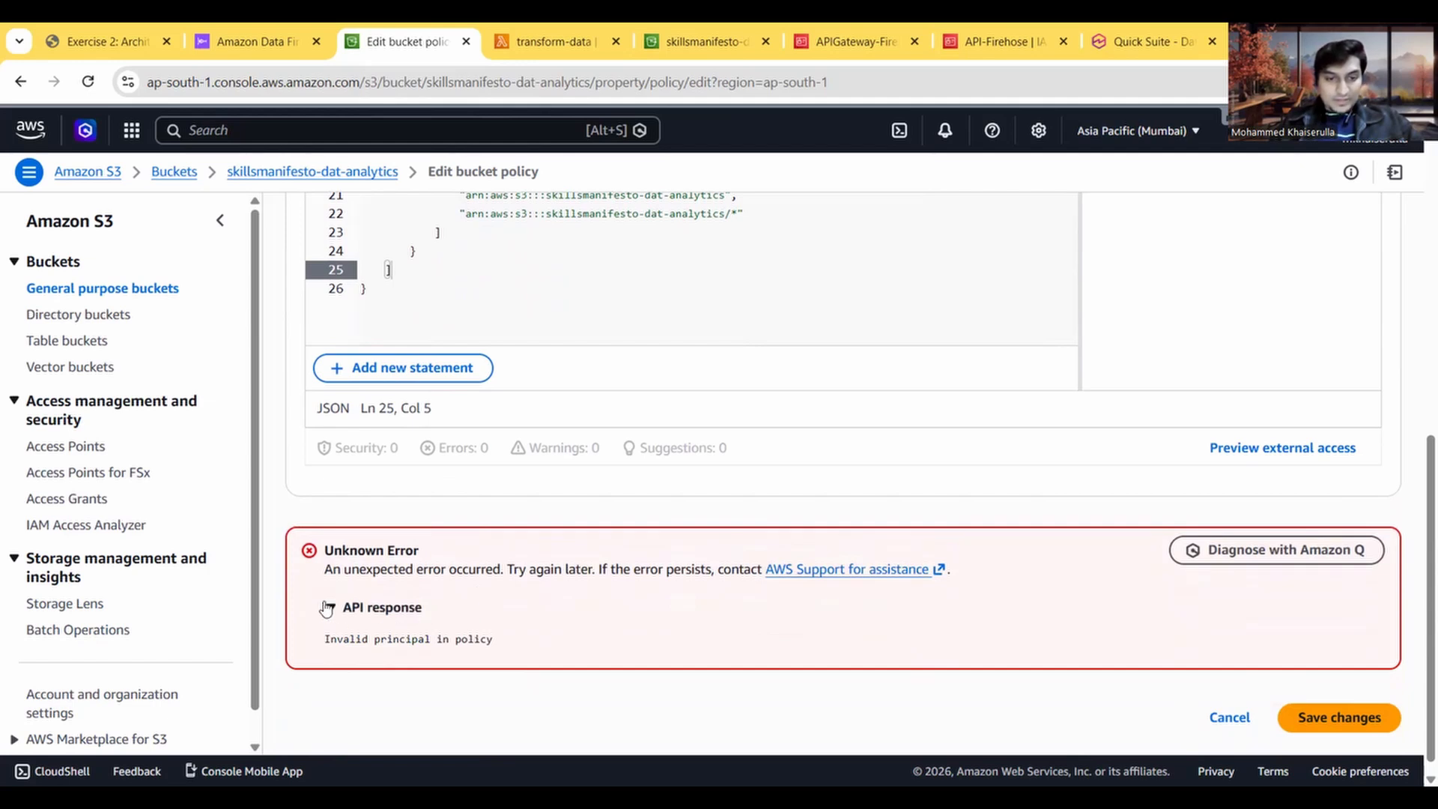
Step: Compare the policy's AWS principal with the placeholder in the Task 5 script to check which ARN is required
{"action": "scroll", "coordinate": [452, 487], "scroll_direction": "up", "scroll_amount": 5}
{"action": "scroll", "coordinate": [454, 485], "scroll_direction": "up", "scroll_amount": 1}
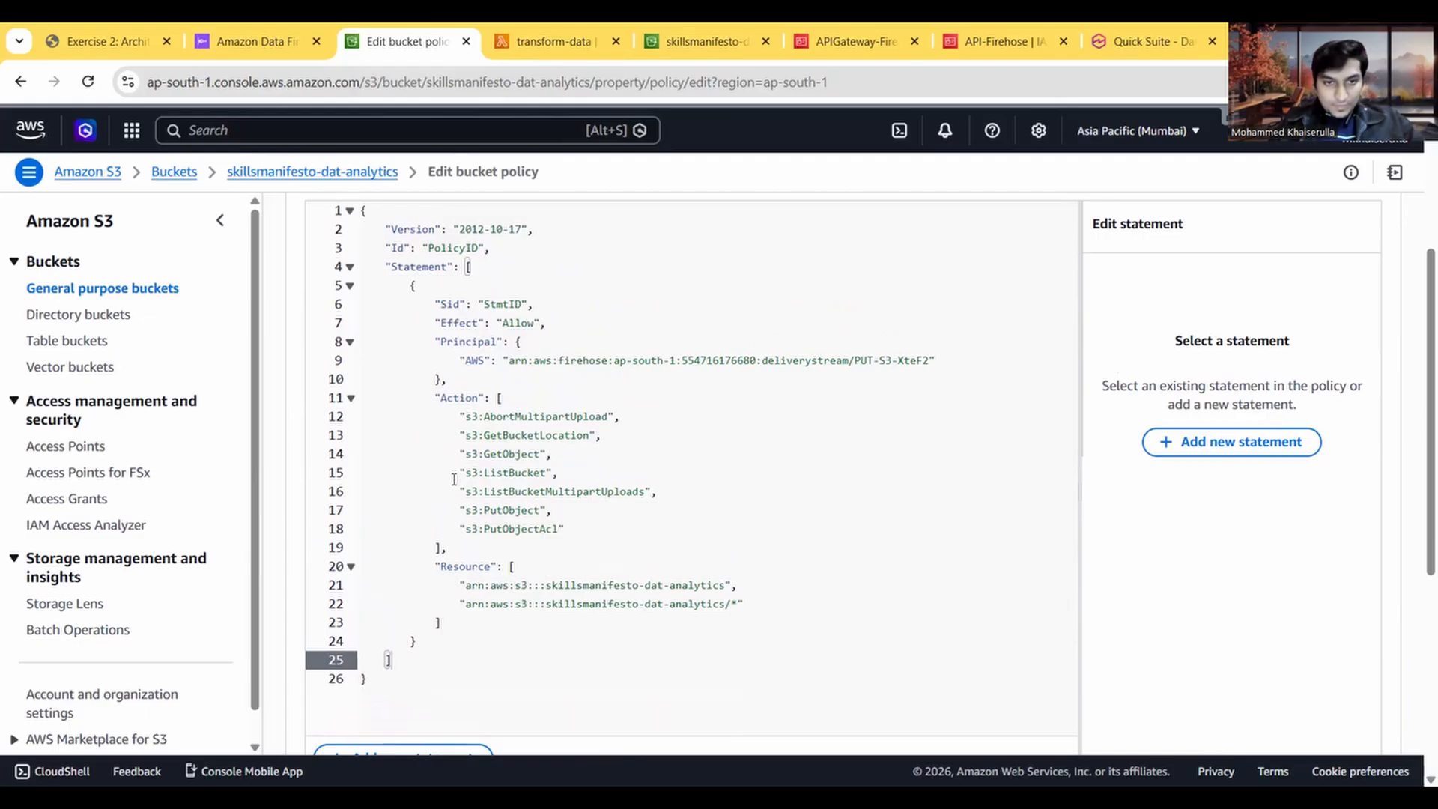
{"action": "key", "text": "ctrl+1"}
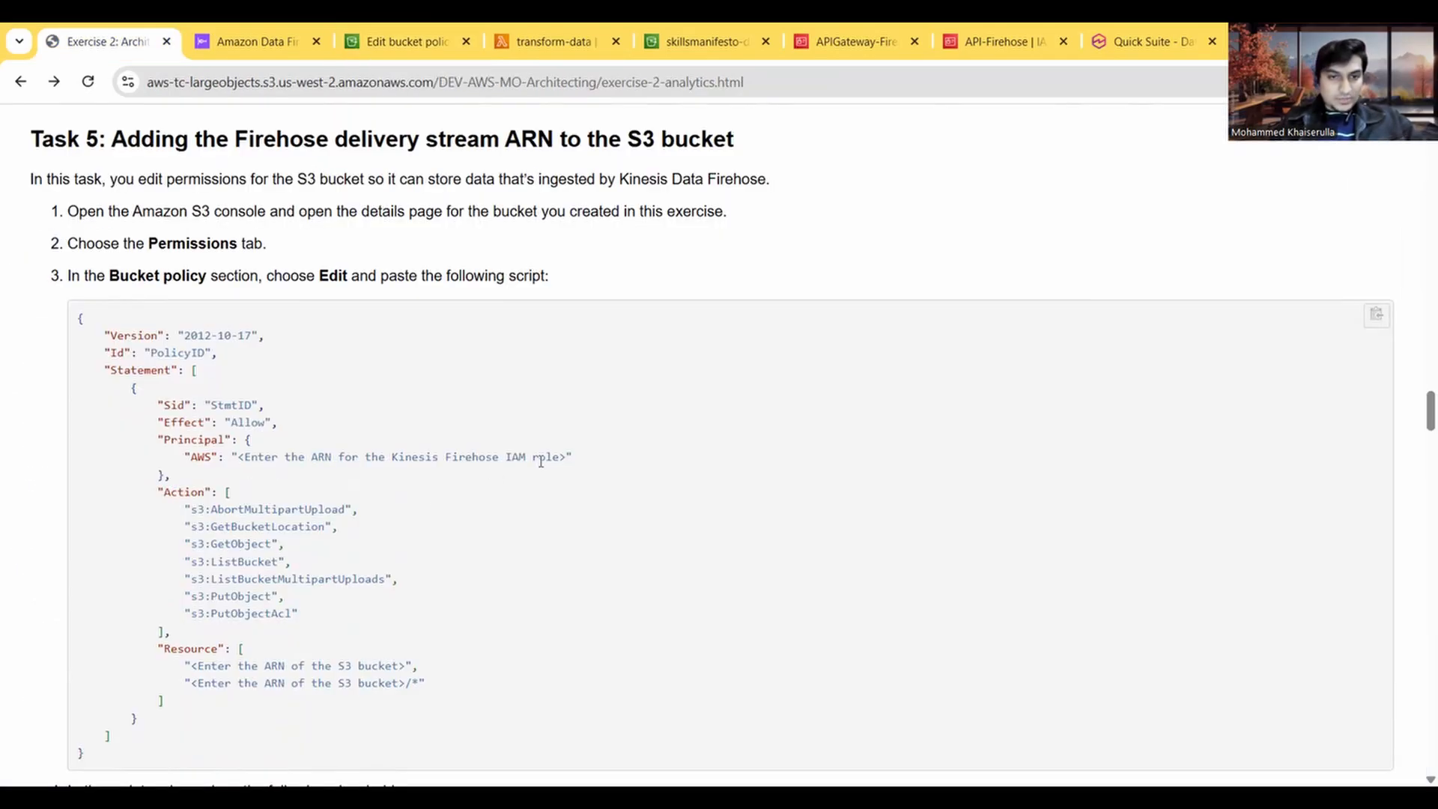
{"action": "left_click_drag", "start_coordinate": [563, 456], "coordinate": [256, 450]}
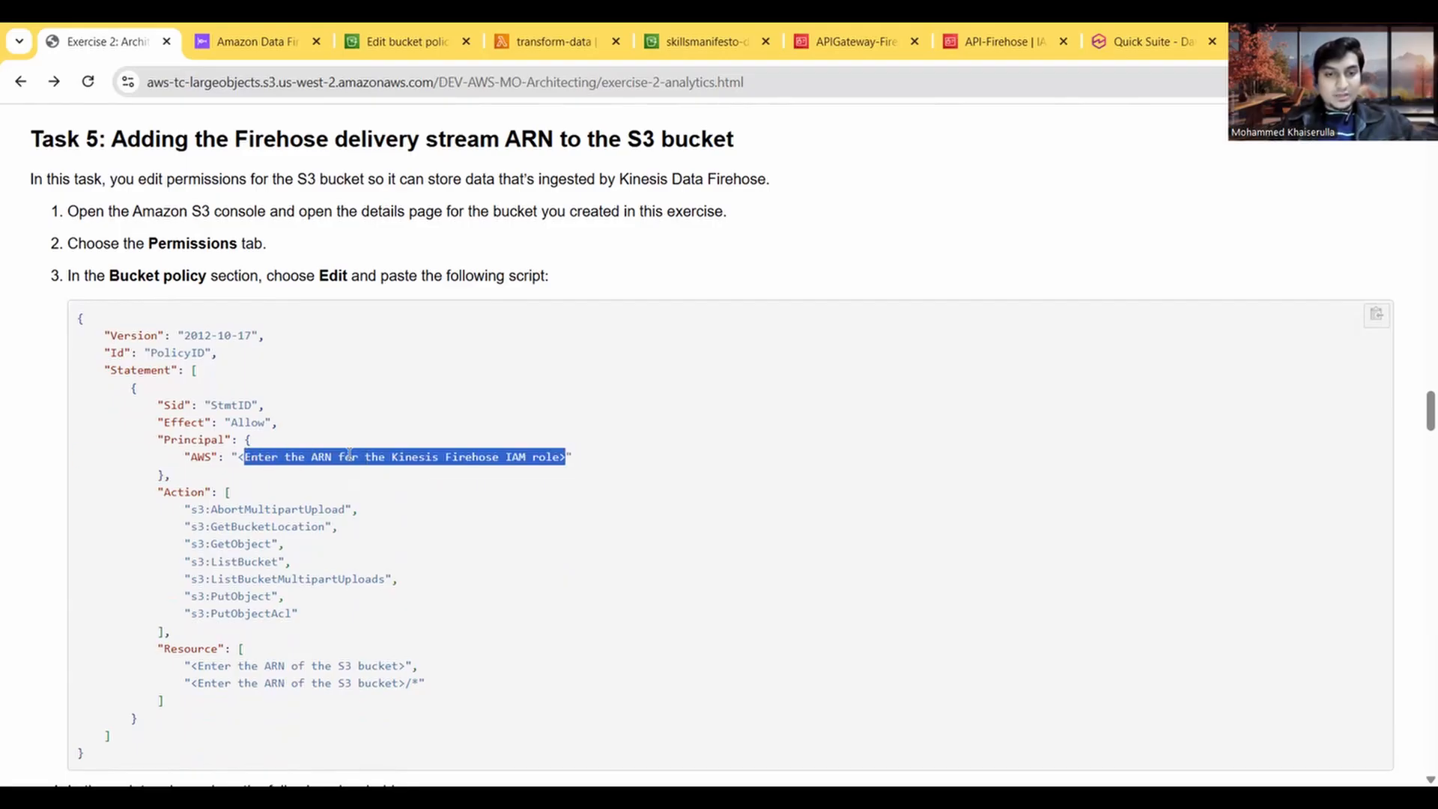
{"action": "left_click", "coordinate": [413, 472]}
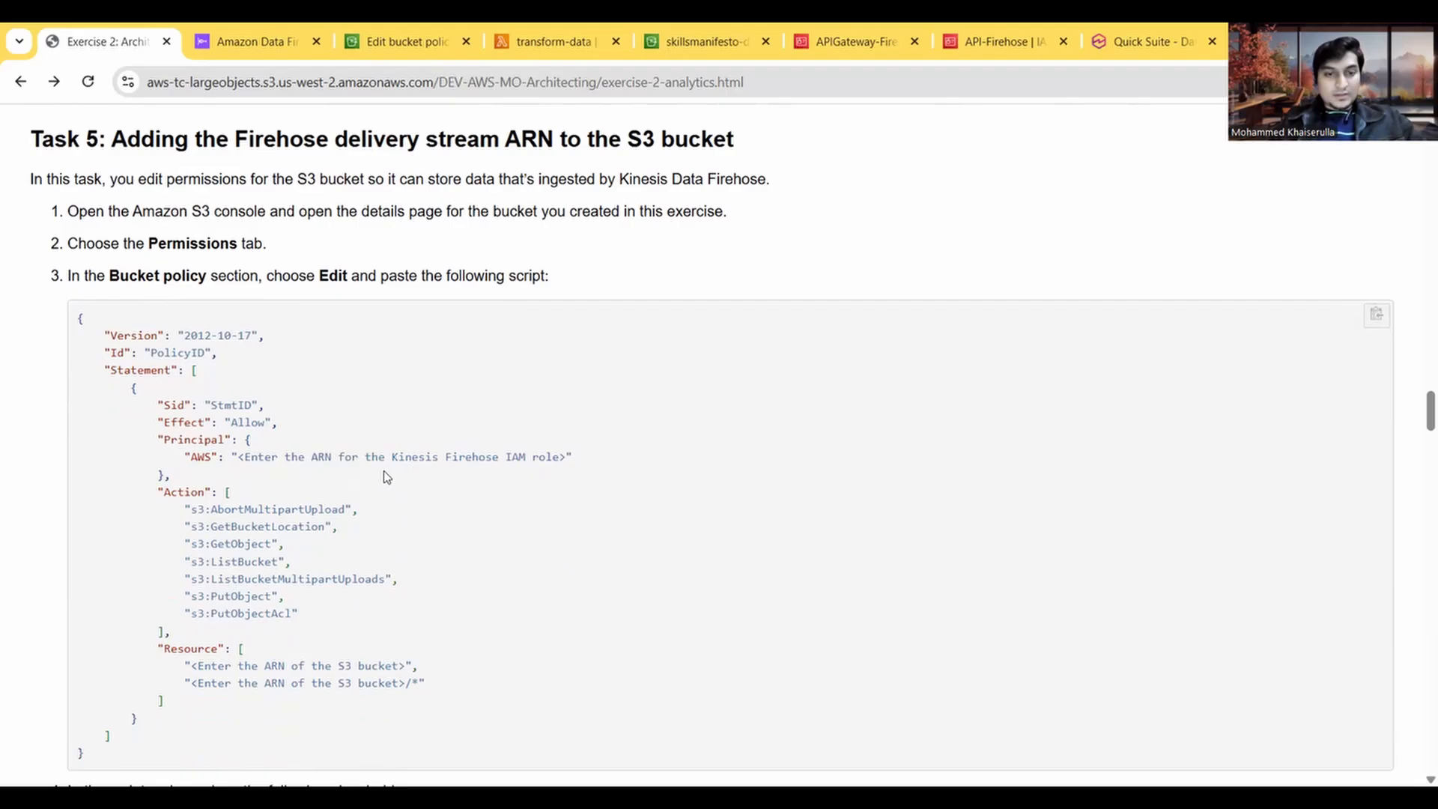
Step: Open the configuration of the PUT-S3-XteF2 Firehose stream and locate the IAM role under its service access settings
{"action": "left_click", "coordinate": [251, 47]}
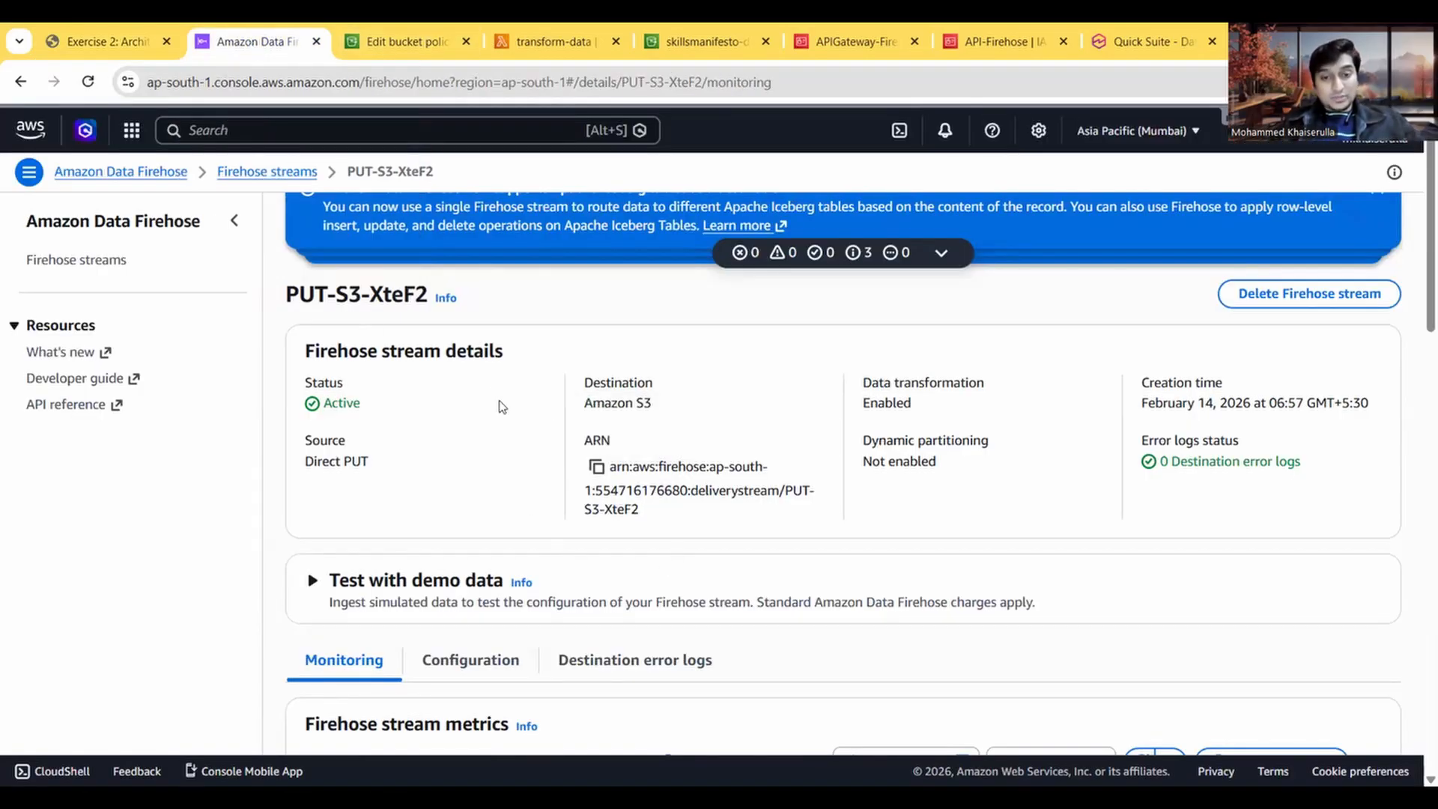
{"action": "scroll", "coordinate": [486, 419], "scroll_direction": "down", "scroll_amount": 2}
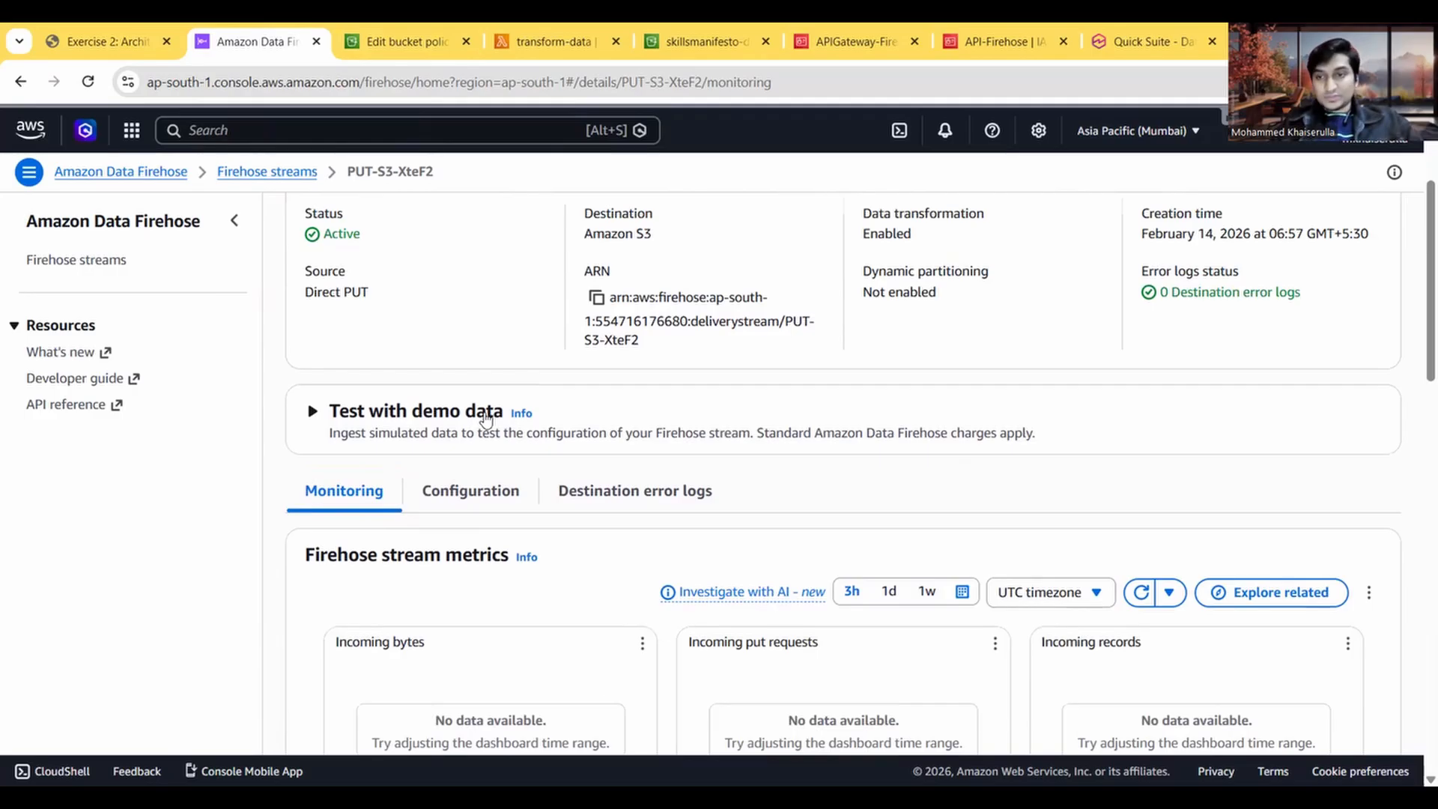
{"action": "scroll", "coordinate": [487, 419], "scroll_direction": "down", "scroll_amount": 6}
{"action": "scroll", "coordinate": [485, 417], "scroll_direction": "up", "scroll_amount": 3}
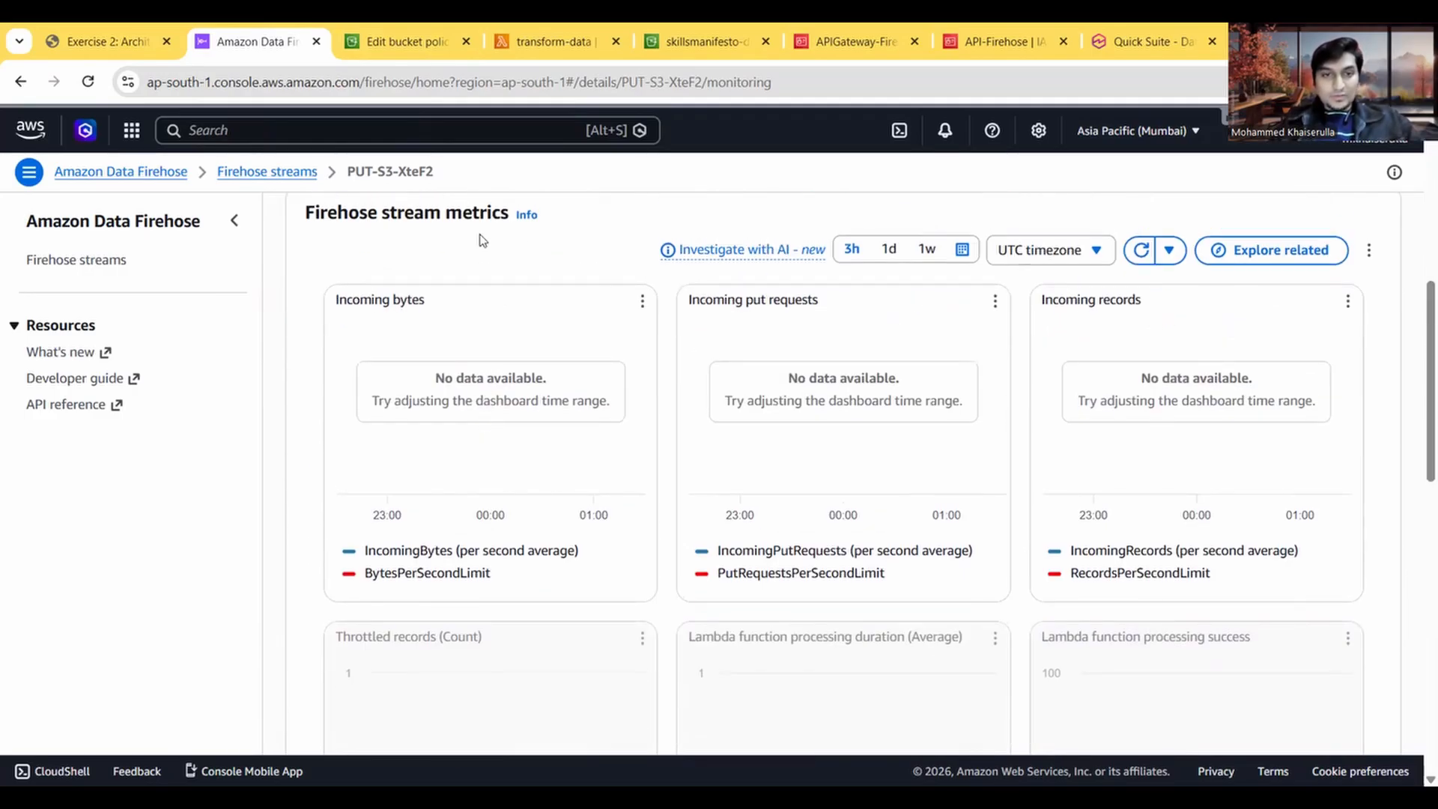
{"action": "scroll", "coordinate": [494, 336], "scroll_direction": "up", "scroll_amount": 3}
{"action": "left_click", "coordinate": [470, 353]}
{"action": "scroll", "coordinate": [536, 488], "scroll_direction": "down", "scroll_amount": 2}
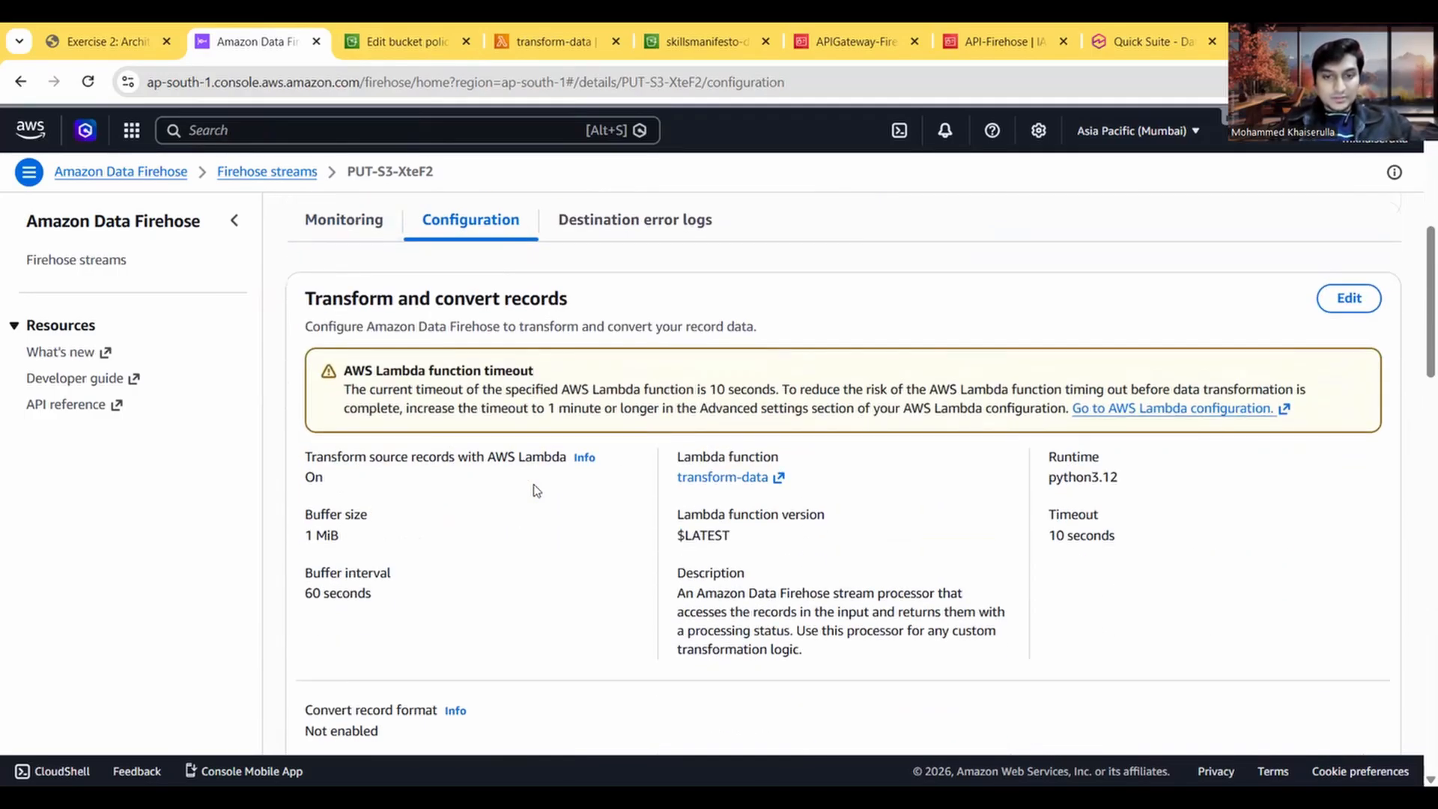
{"action": "scroll", "coordinate": [536, 491], "scroll_direction": "down", "scroll_amount": 2}
{"action": "scroll", "coordinate": [537, 491], "scroll_direction": "down", "scroll_amount": 5}
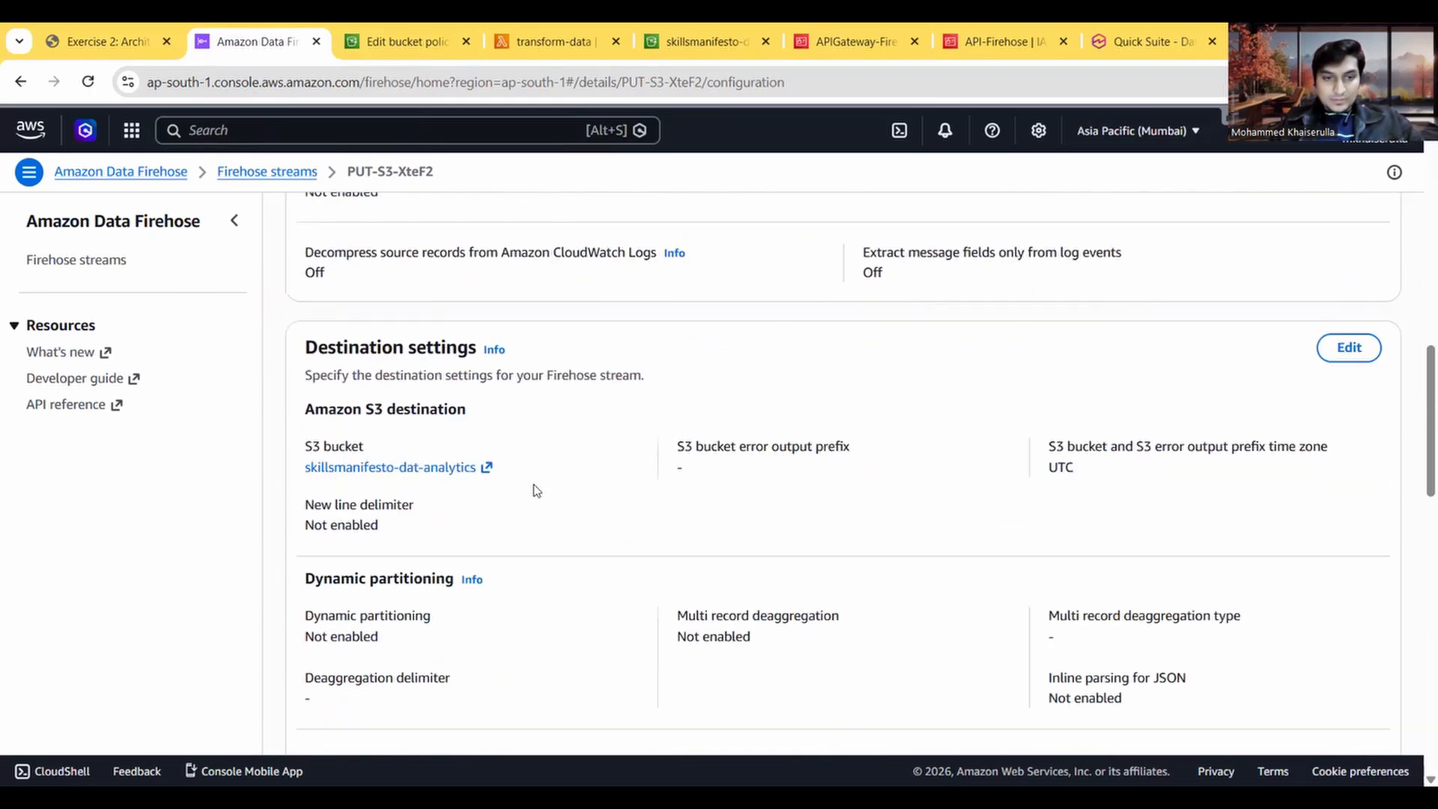
{"action": "scroll", "coordinate": [536, 490], "scroll_direction": "down", "scroll_amount": 6}
{"action": "scroll", "coordinate": [536, 490], "scroll_direction": "down", "scroll_amount": 6}
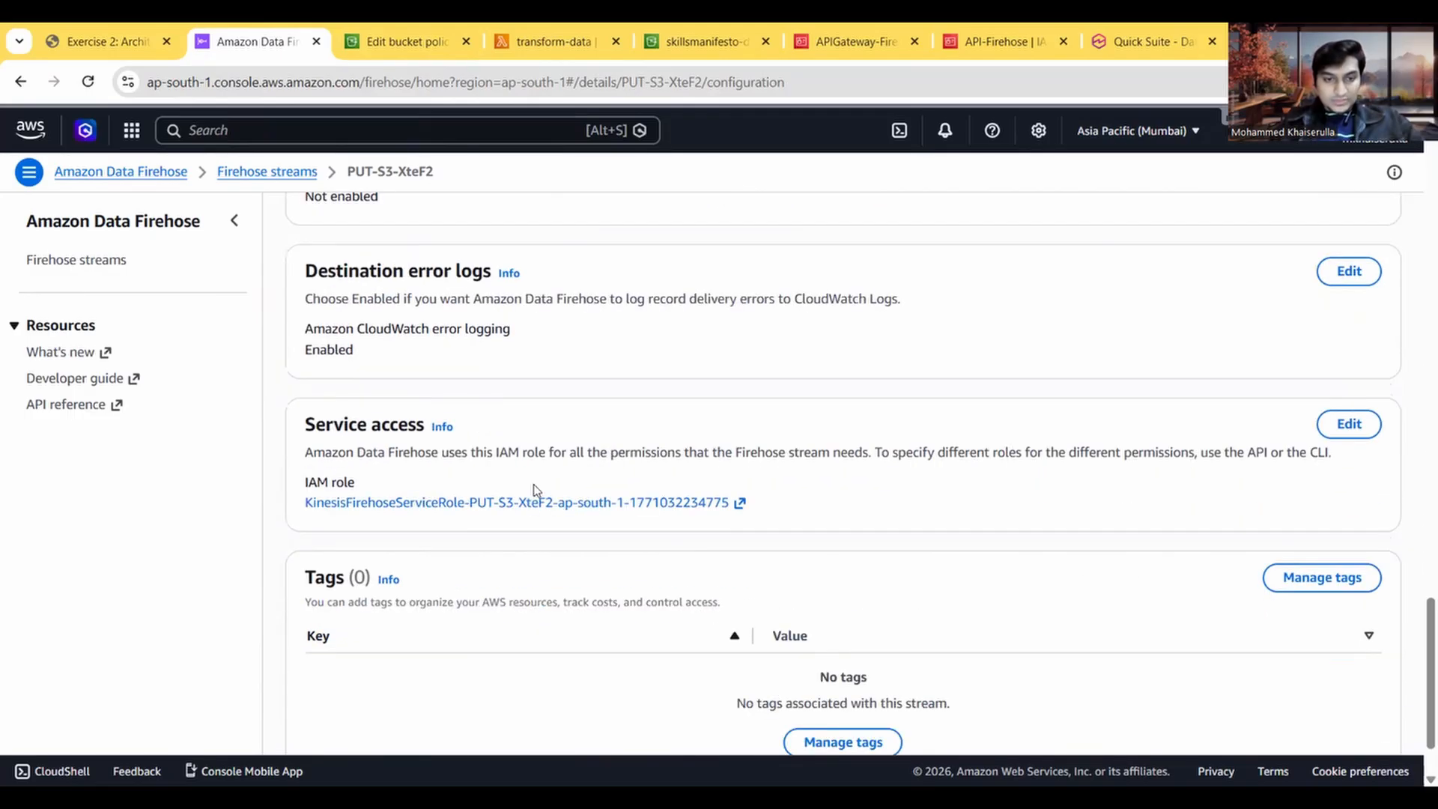
Step: Open the Firehose stream's service role in IAM and copy the role's ARN
{"action": "left_click", "coordinate": [605, 502]}
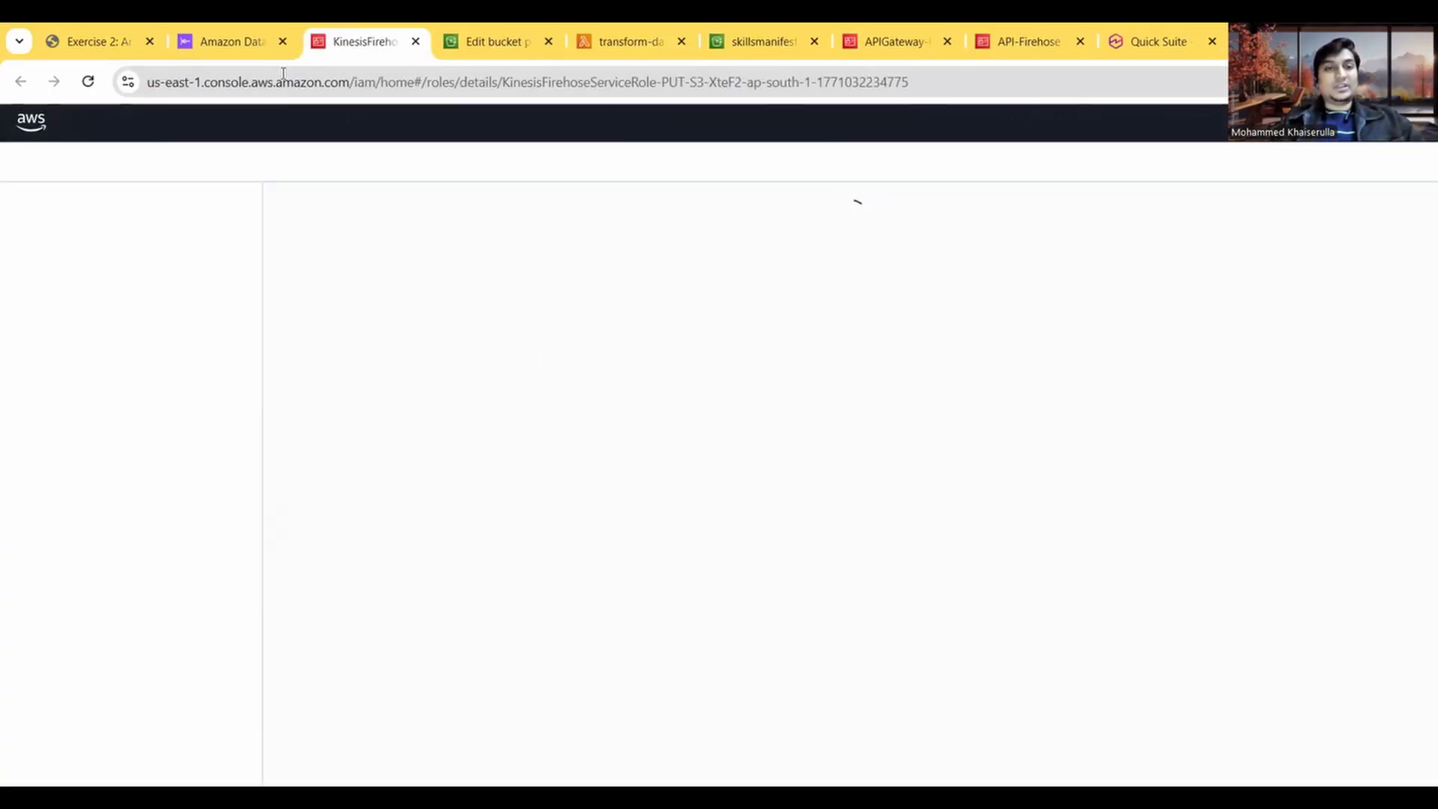
{"action": "left_click", "coordinate": [243, 49]}
{"action": "left_click", "coordinate": [339, 50]}
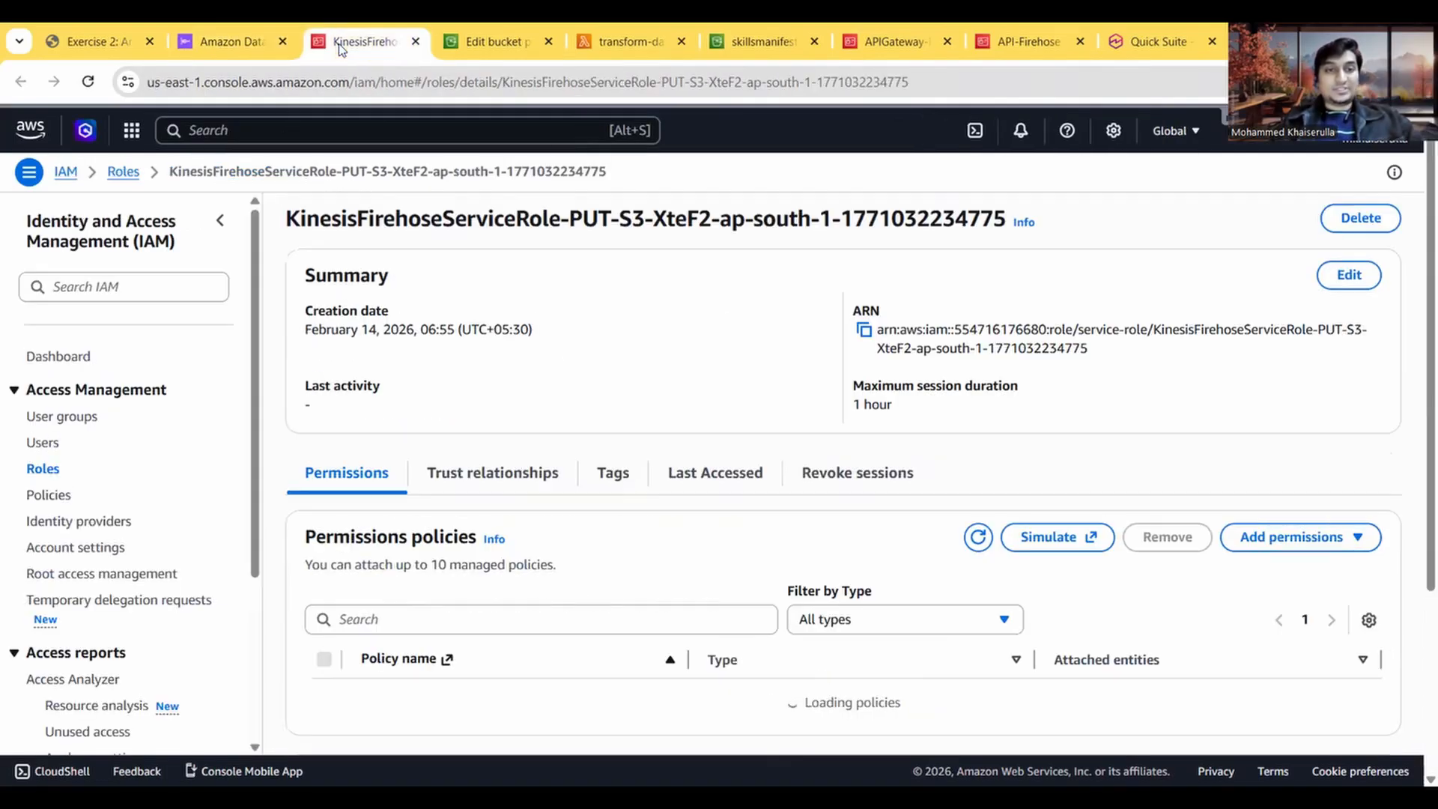
{"action": "left_click", "coordinate": [864, 330]}
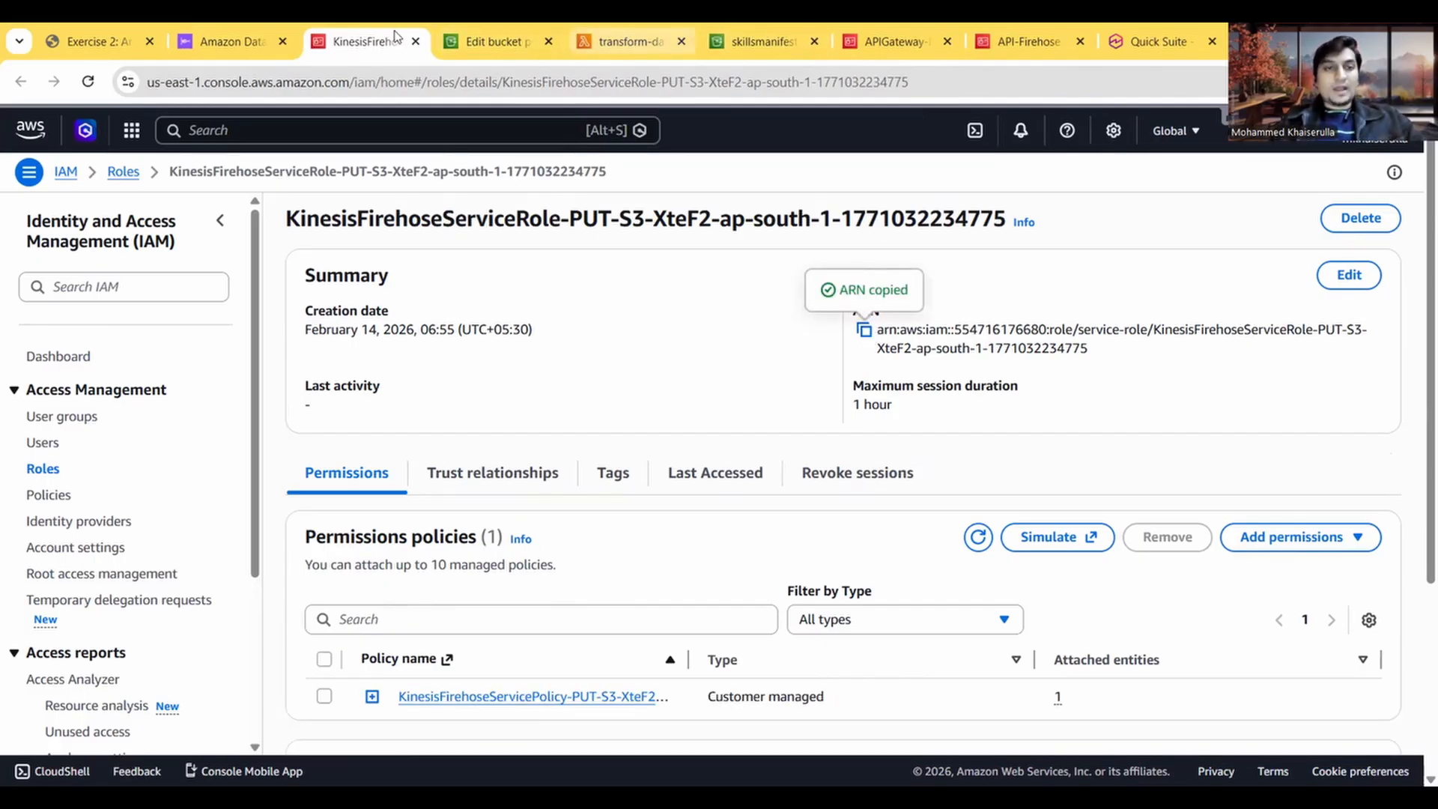
Step: Dismiss the Amazon Q diagnosis, replace the bucket policy's AWS principal with the copied Firehose role ARN, and save the policy
{"action": "left_click", "coordinate": [502, 43]}
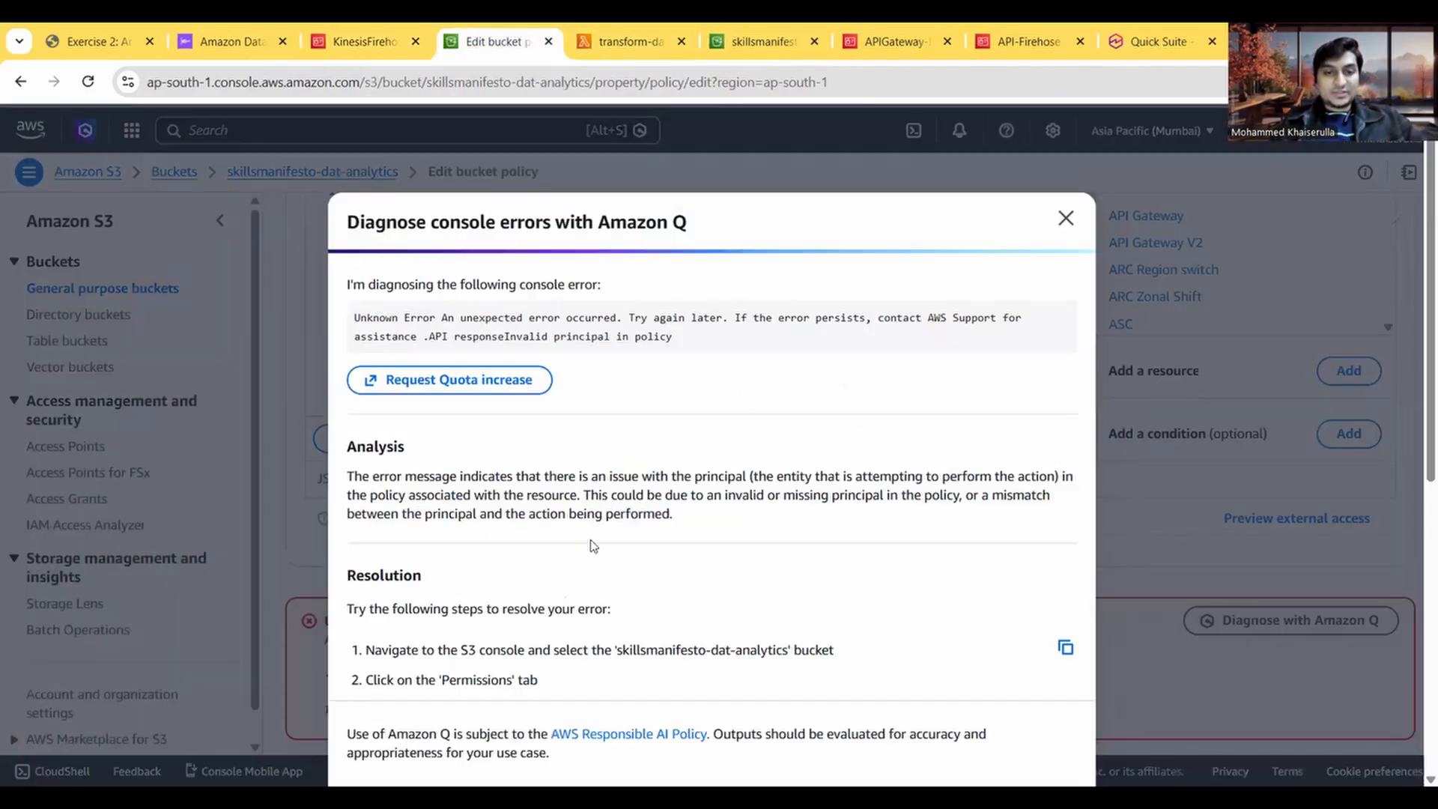
{"action": "left_click", "coordinate": [1065, 218]}
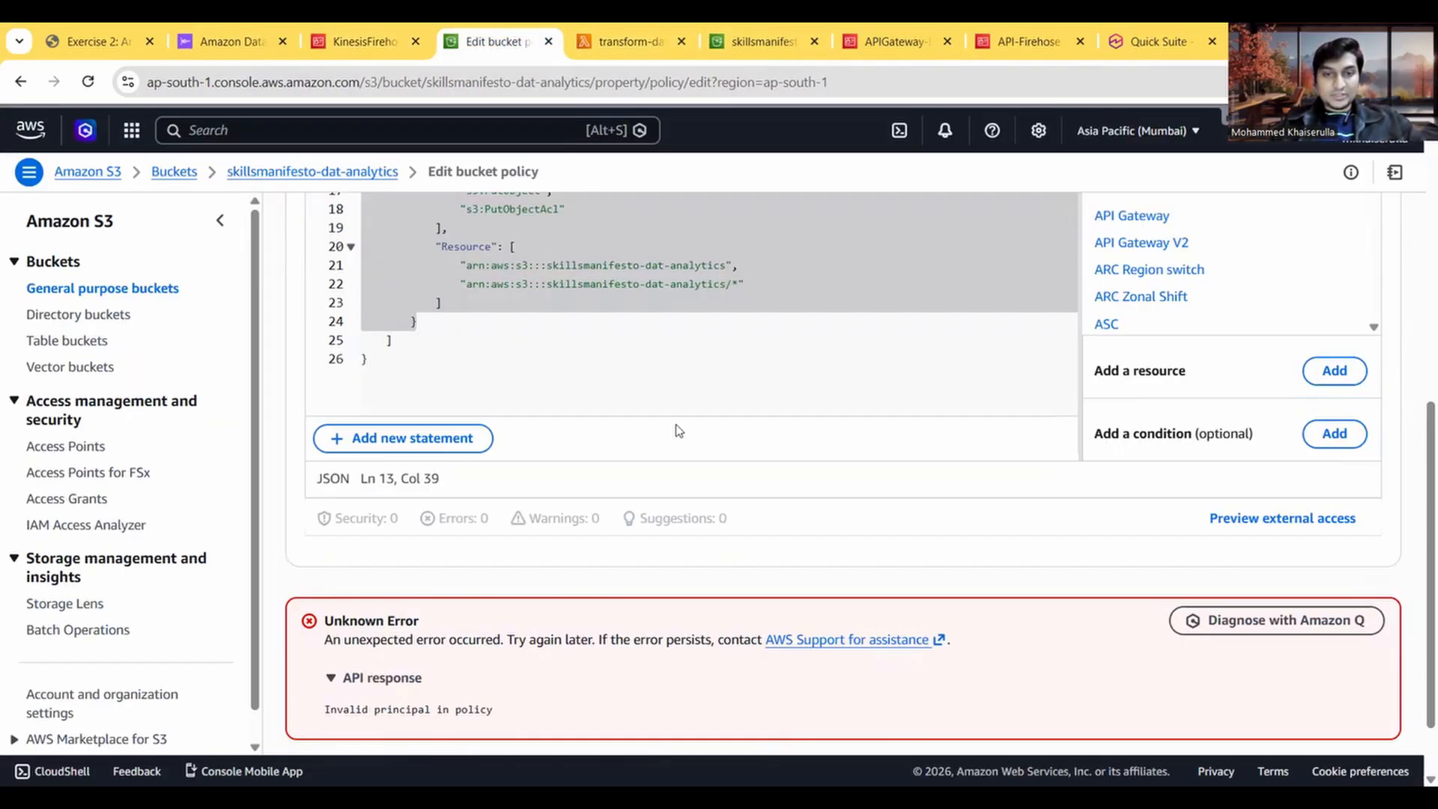
{"action": "scroll", "coordinate": [674, 426], "scroll_direction": "up", "scroll_amount": 5}
{"action": "left_click", "coordinate": [888, 410]}
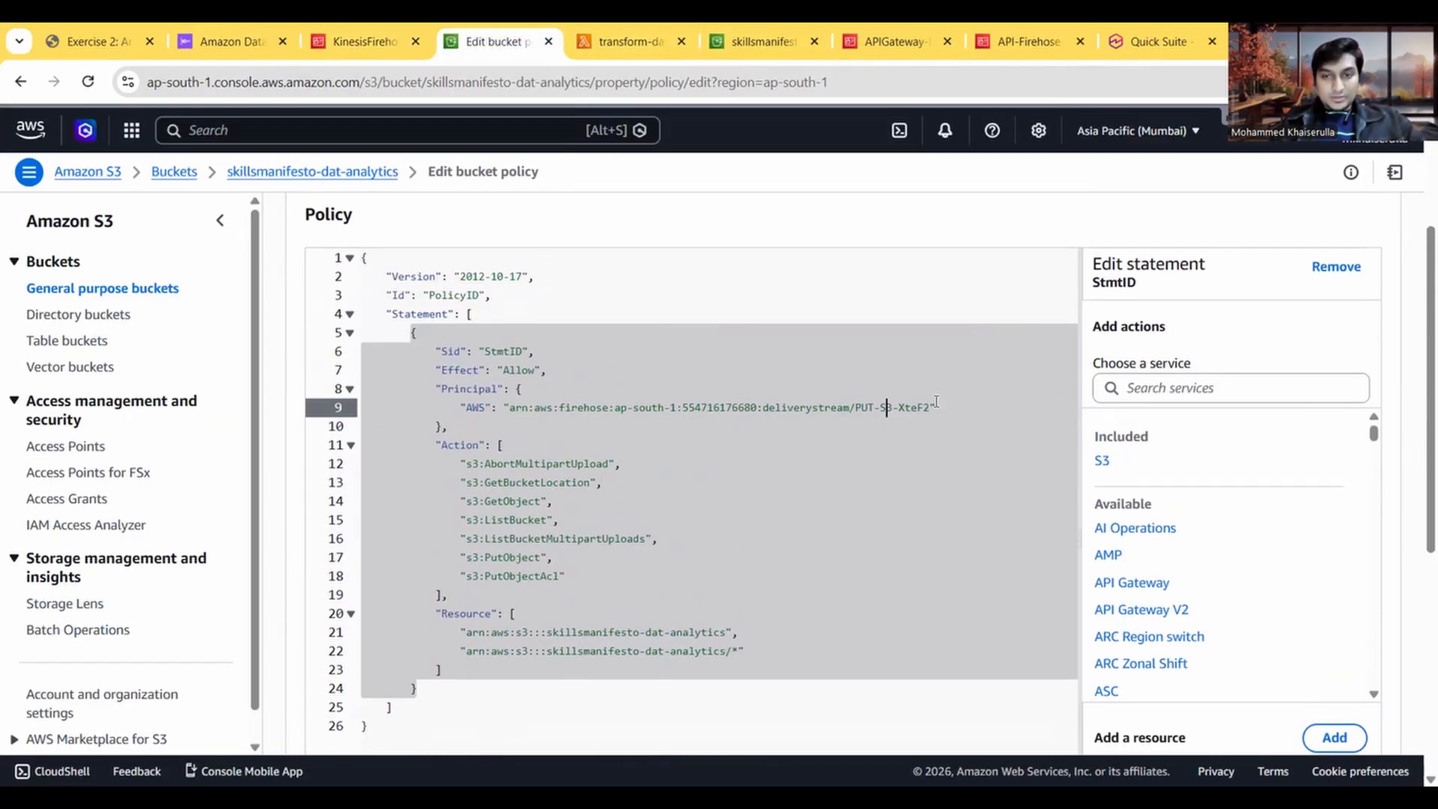
{"action": "left_click_drag", "start_coordinate": [929, 407], "coordinate": [510, 406]}
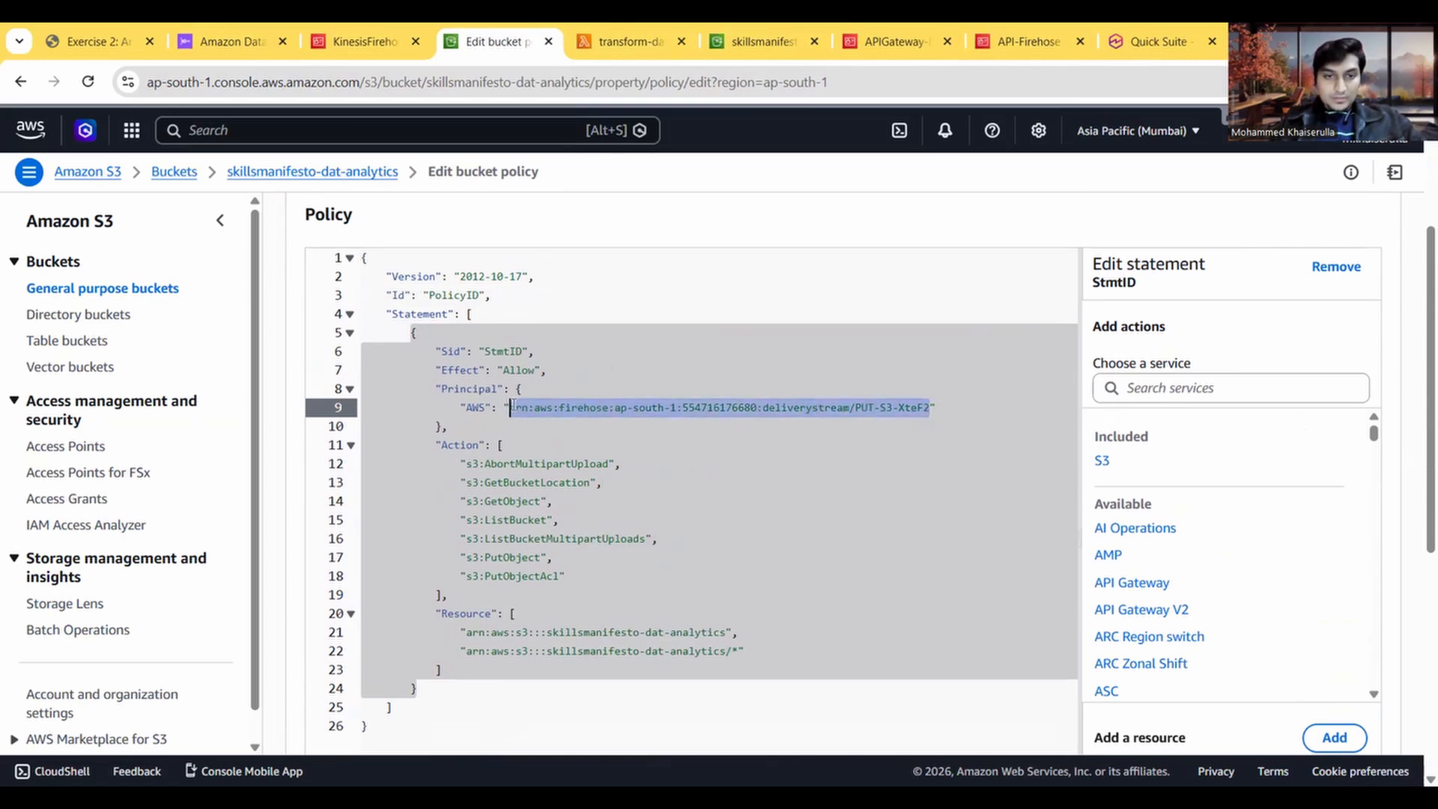
{"action": "key", "text": "BackSpace"}
{"action": "key", "text": "ctrl+v"}
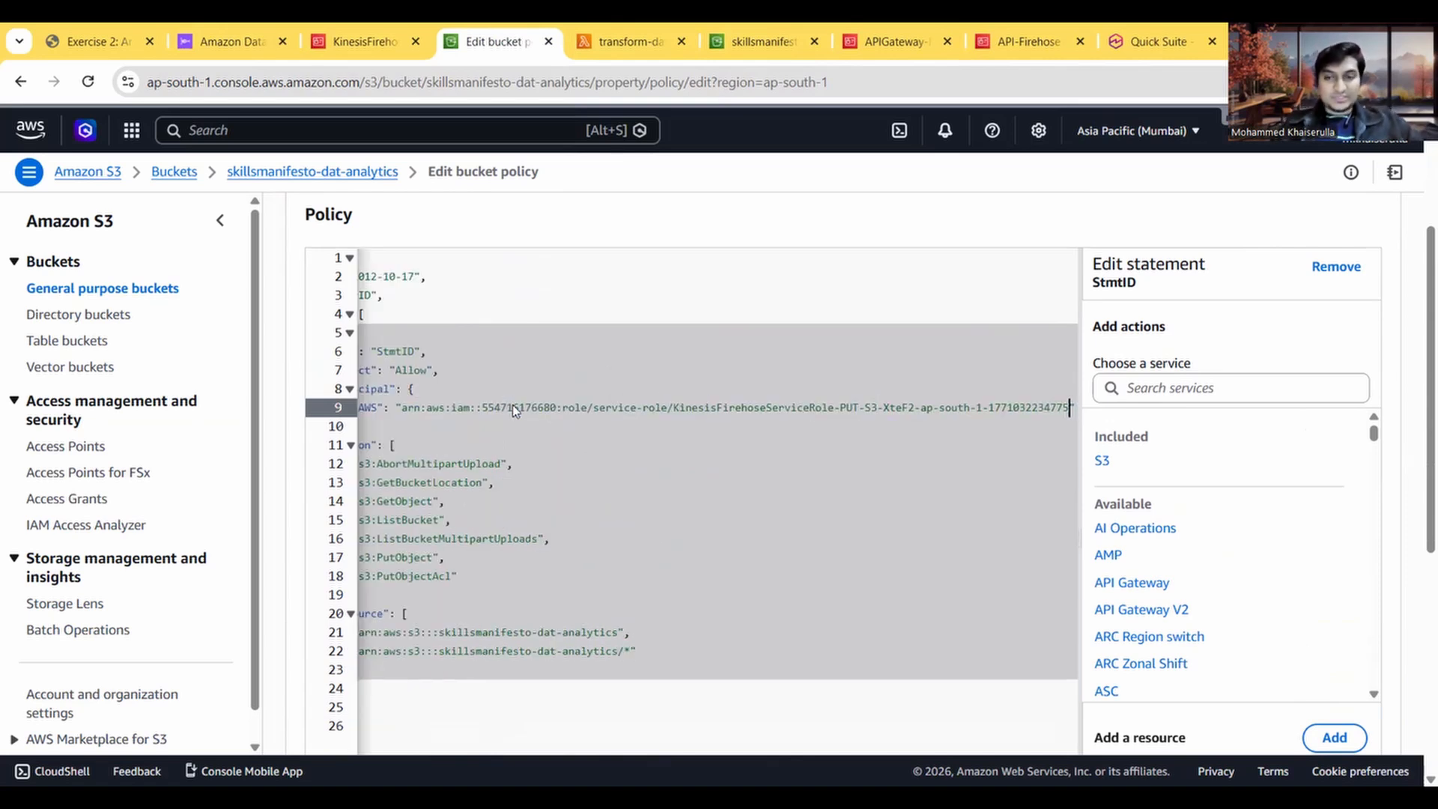
{"action": "scroll", "coordinate": [683, 498], "scroll_direction": "left", "scroll_amount": 5}
{"action": "scroll", "coordinate": [855, 447], "scroll_direction": "down", "scroll_amount": 5}
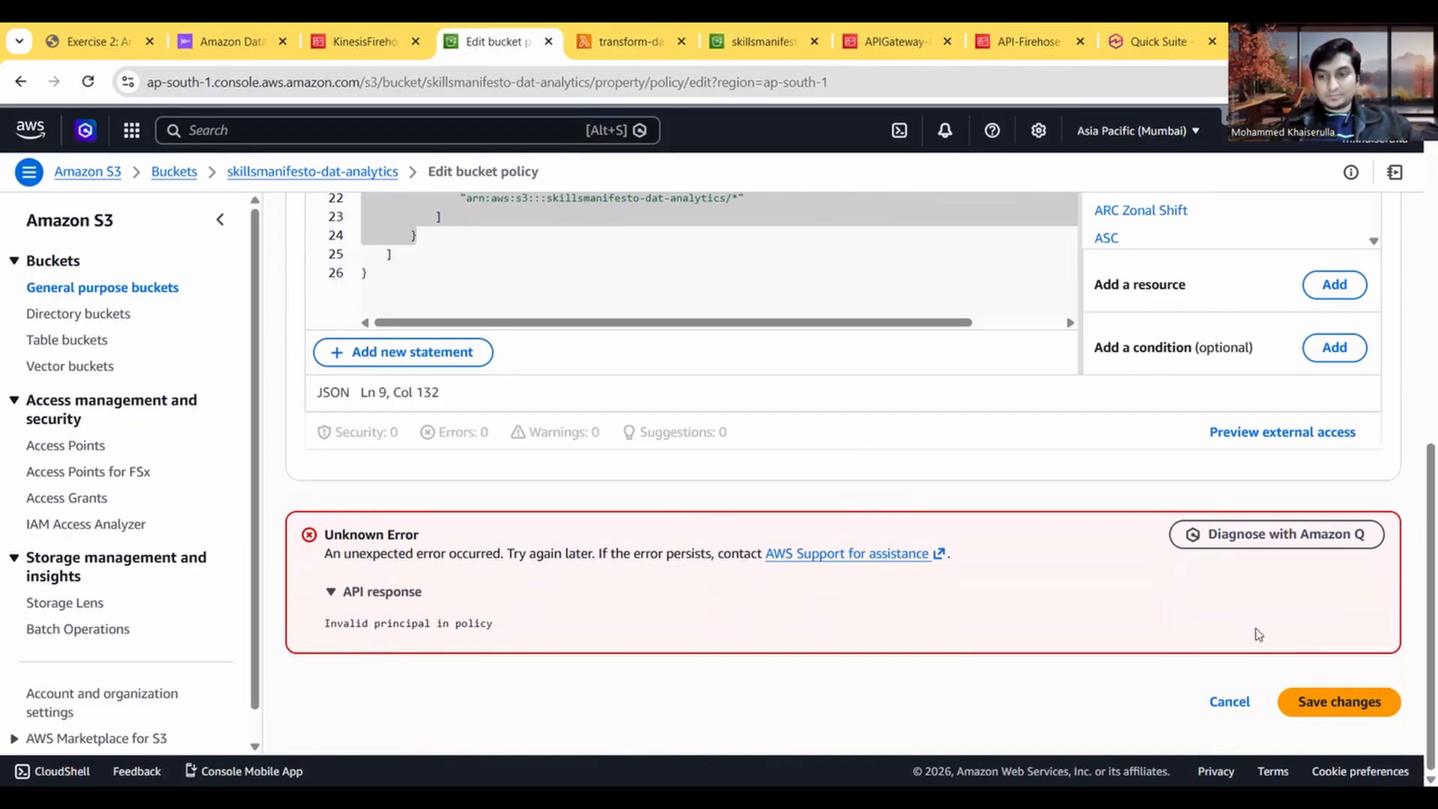
{"action": "left_click", "coordinate": [1336, 702]}
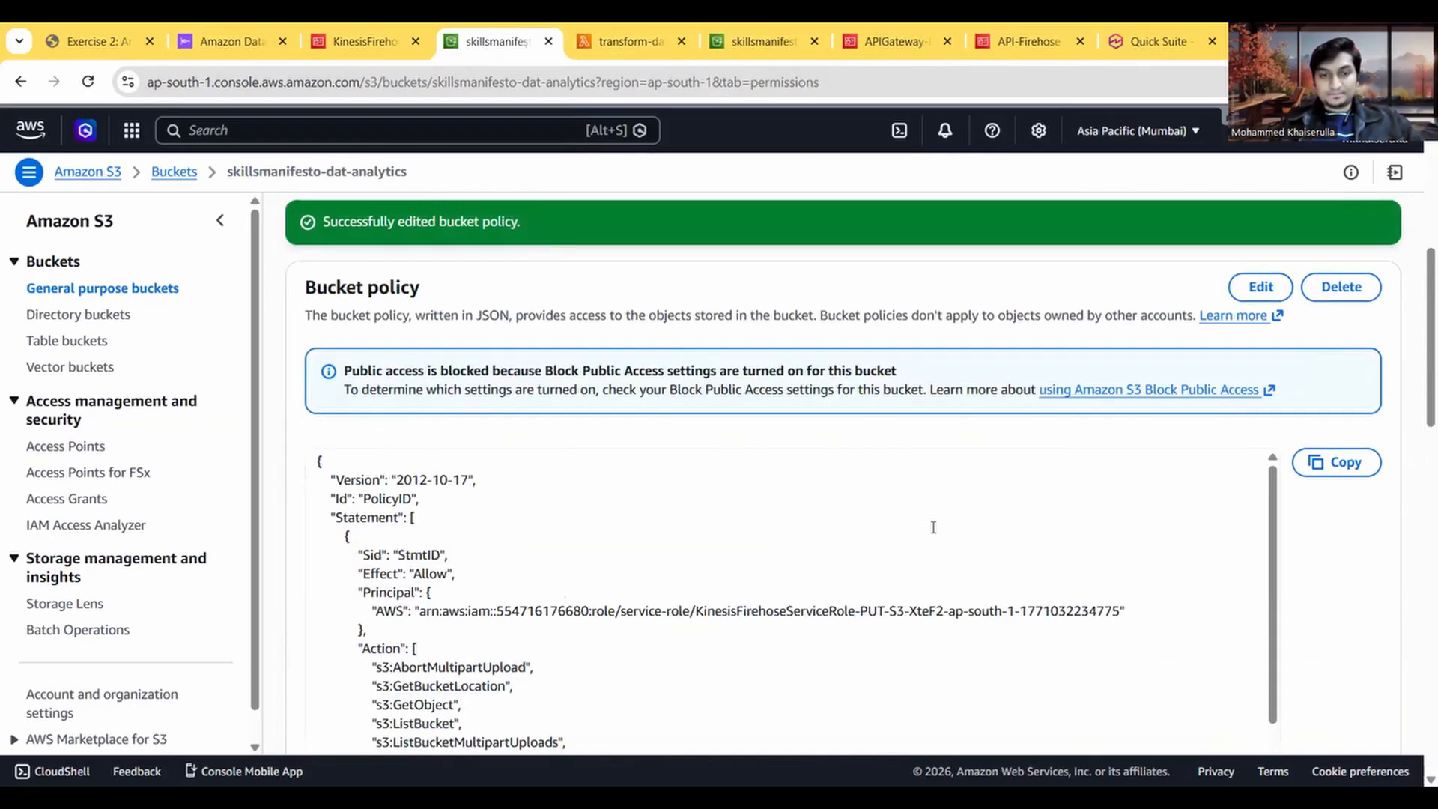
{"action": "scroll", "coordinate": [933, 526], "scroll_direction": "down", "scroll_amount": 3}
Step: Check the Task 5 instructions against the completed work and read the Task 6 steps for creating an API
{"action": "left_click", "coordinate": [82, 40]}
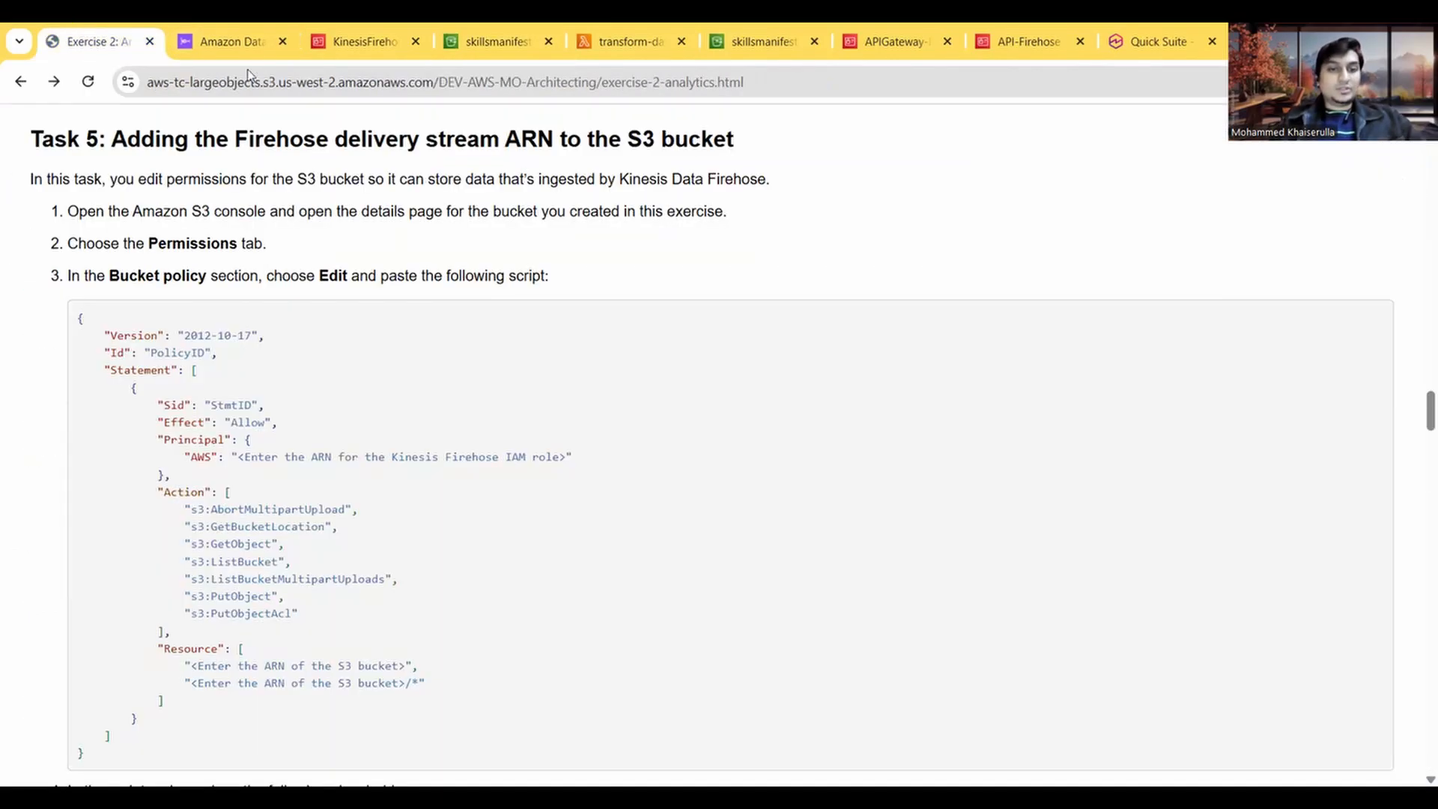
{"action": "scroll", "coordinate": [322, 355], "scroll_direction": "down", "scroll_amount": 6}
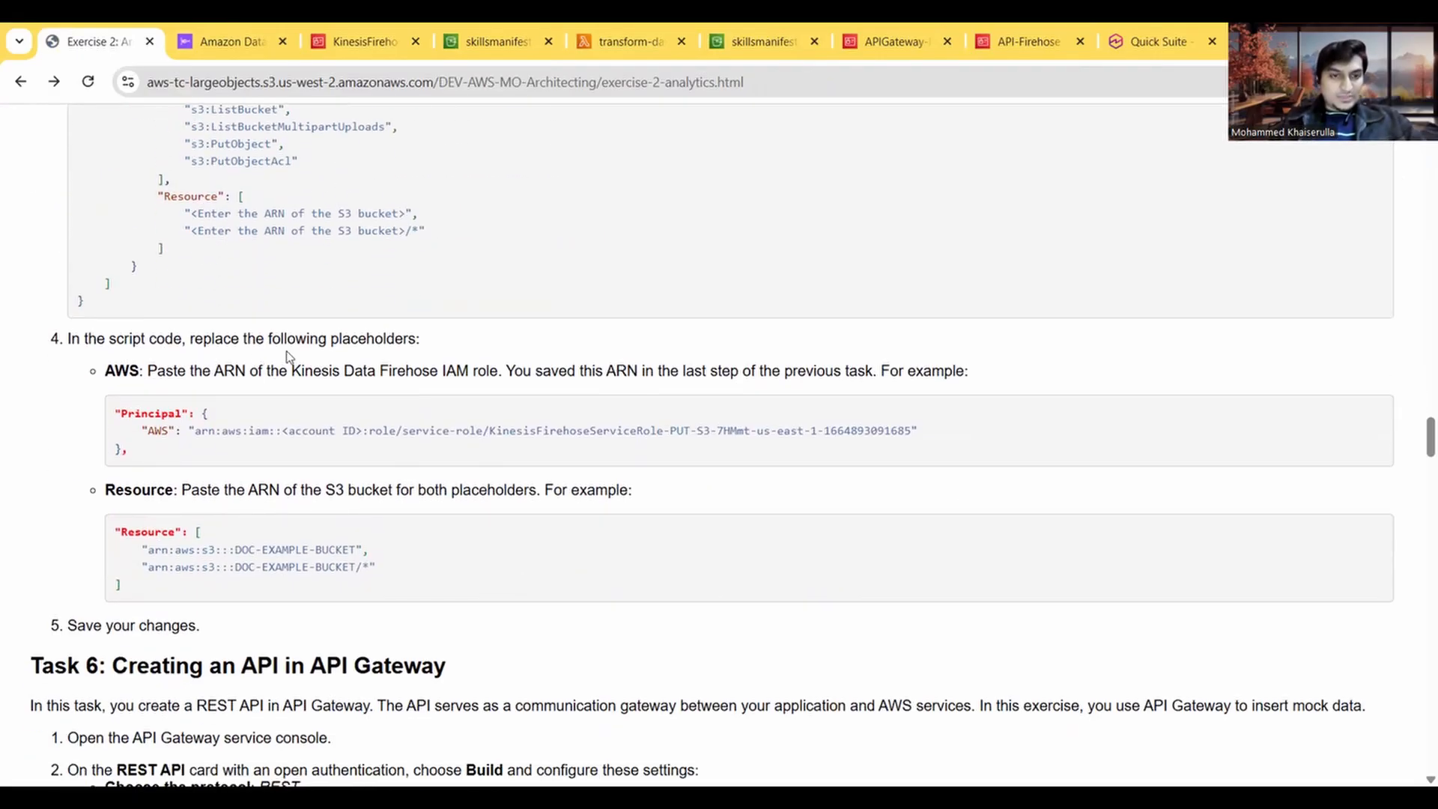
{"action": "scroll", "coordinate": [287, 356], "scroll_direction": "up", "scroll_amount": 1}
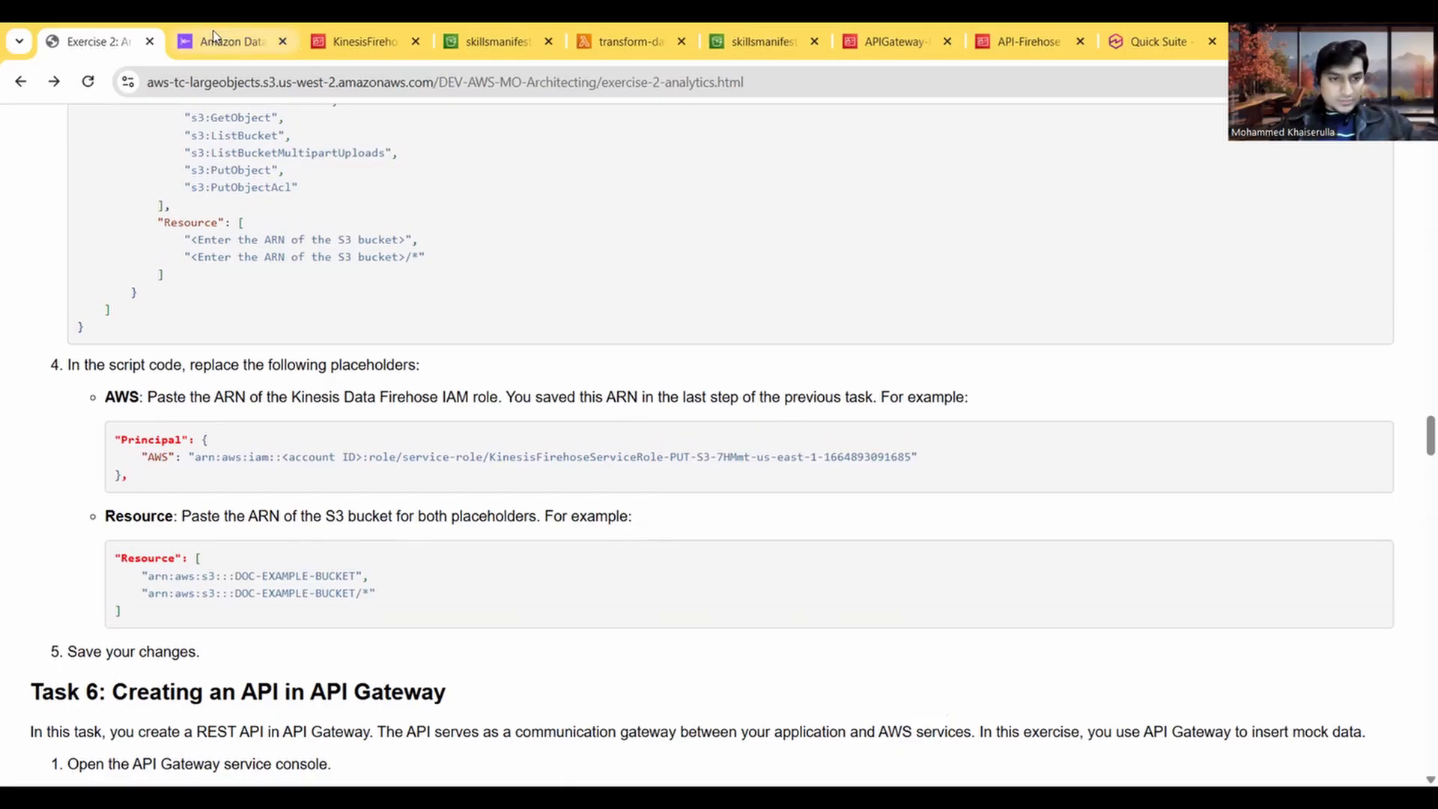
{"action": "scroll", "coordinate": [365, 469], "scroll_direction": "up", "scroll_amount": 4}
{"action": "scroll", "coordinate": [365, 468], "scroll_direction": "up", "scroll_amount": 3}
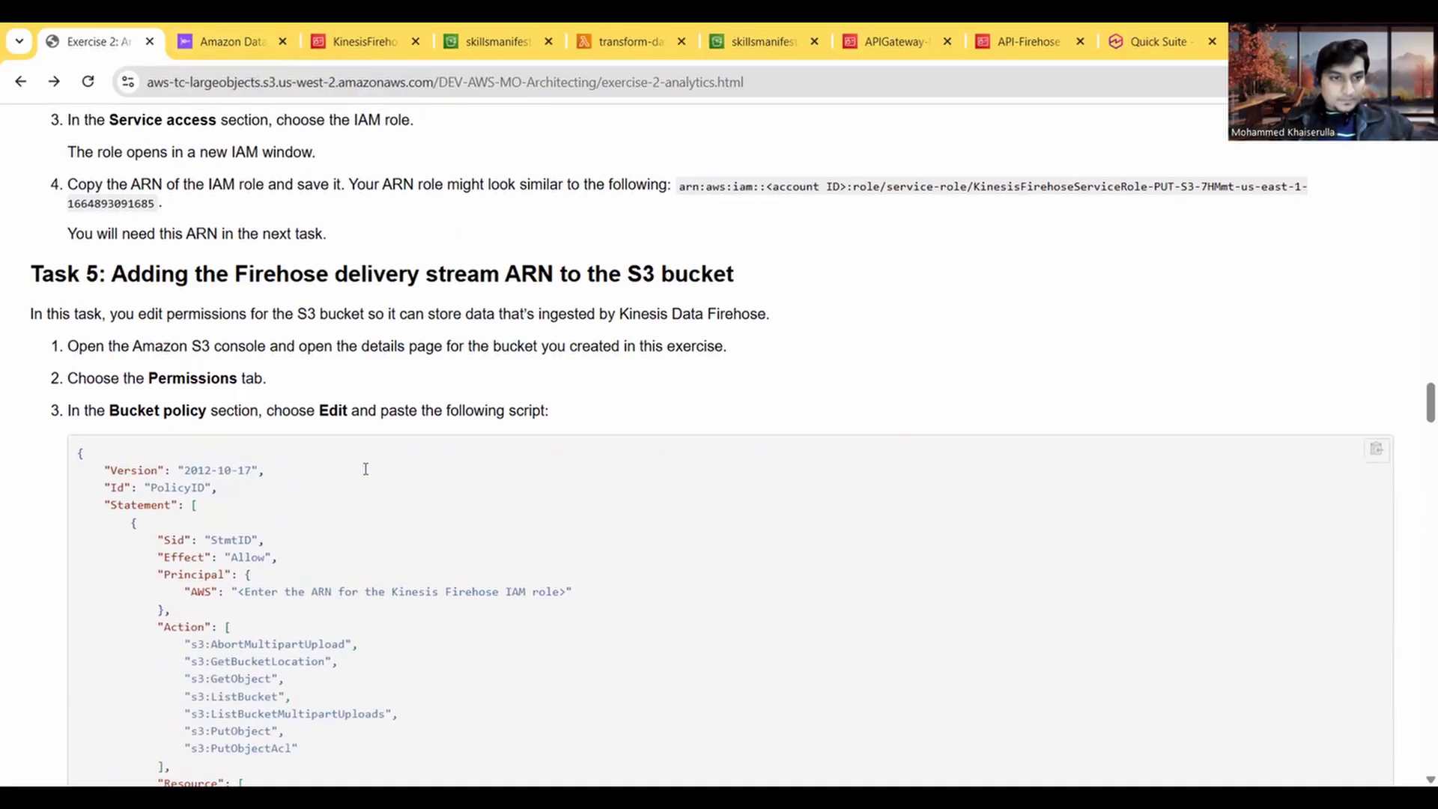
{"action": "scroll", "coordinate": [365, 468], "scroll_direction": "down", "scroll_amount": 6}
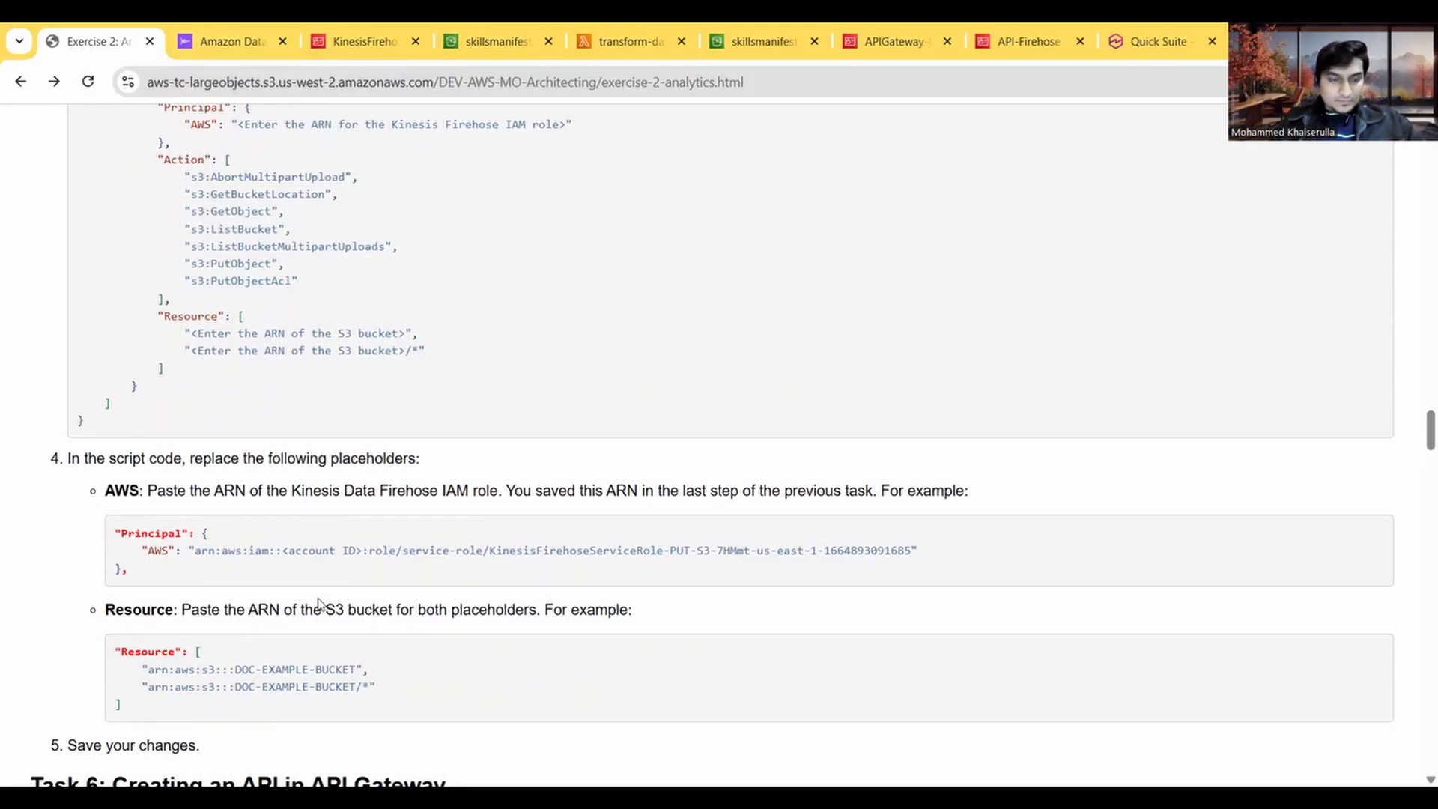
{"action": "scroll", "coordinate": [318, 603], "scroll_direction": "down", "scroll_amount": 1}
{"action": "scroll", "coordinate": [318, 601], "scroll_direction": "down", "scroll_amount": 6}
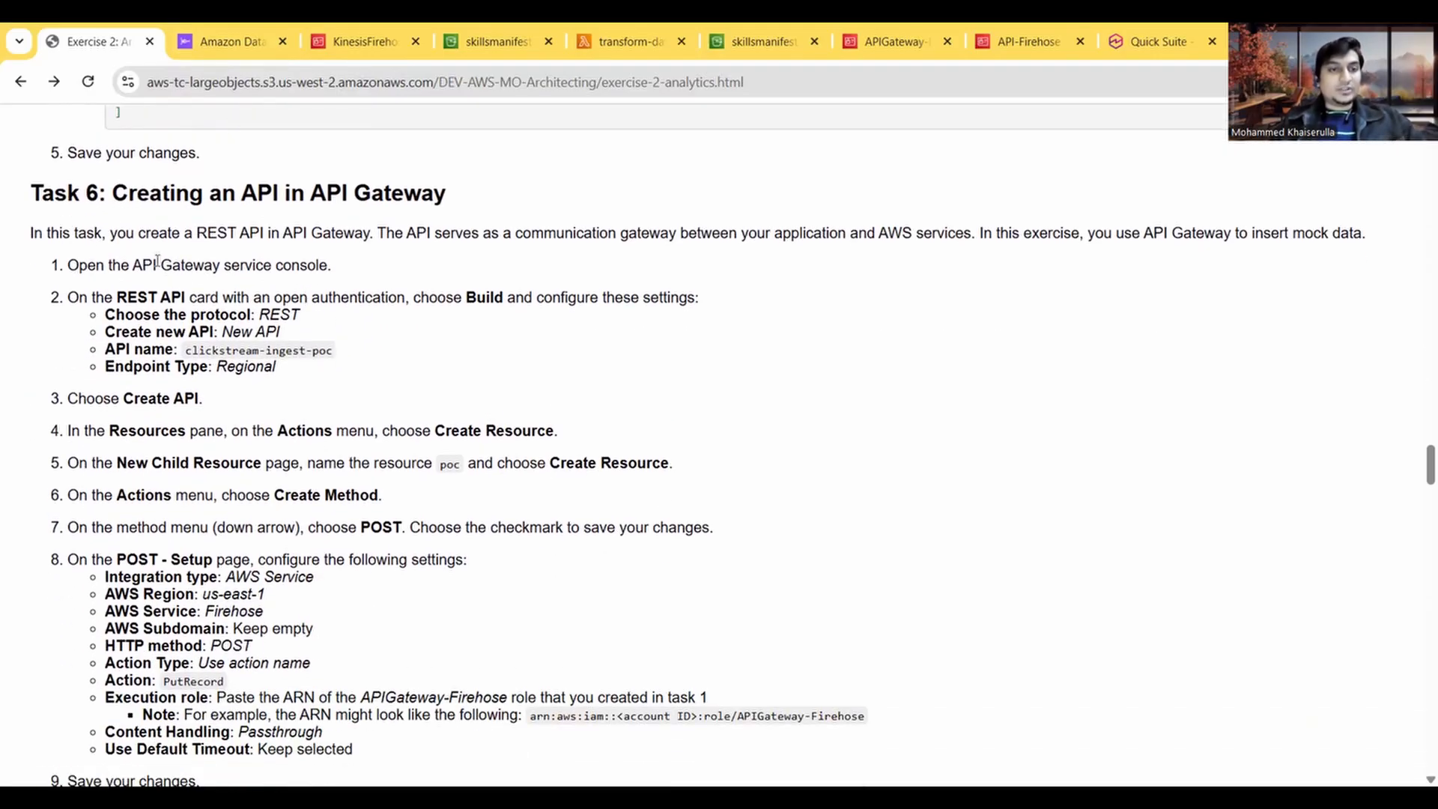
{"action": "left_click", "coordinate": [228, 41]}
{"action": "scroll", "coordinate": [626, 591], "scroll_direction": "up", "scroll_amount": 5}
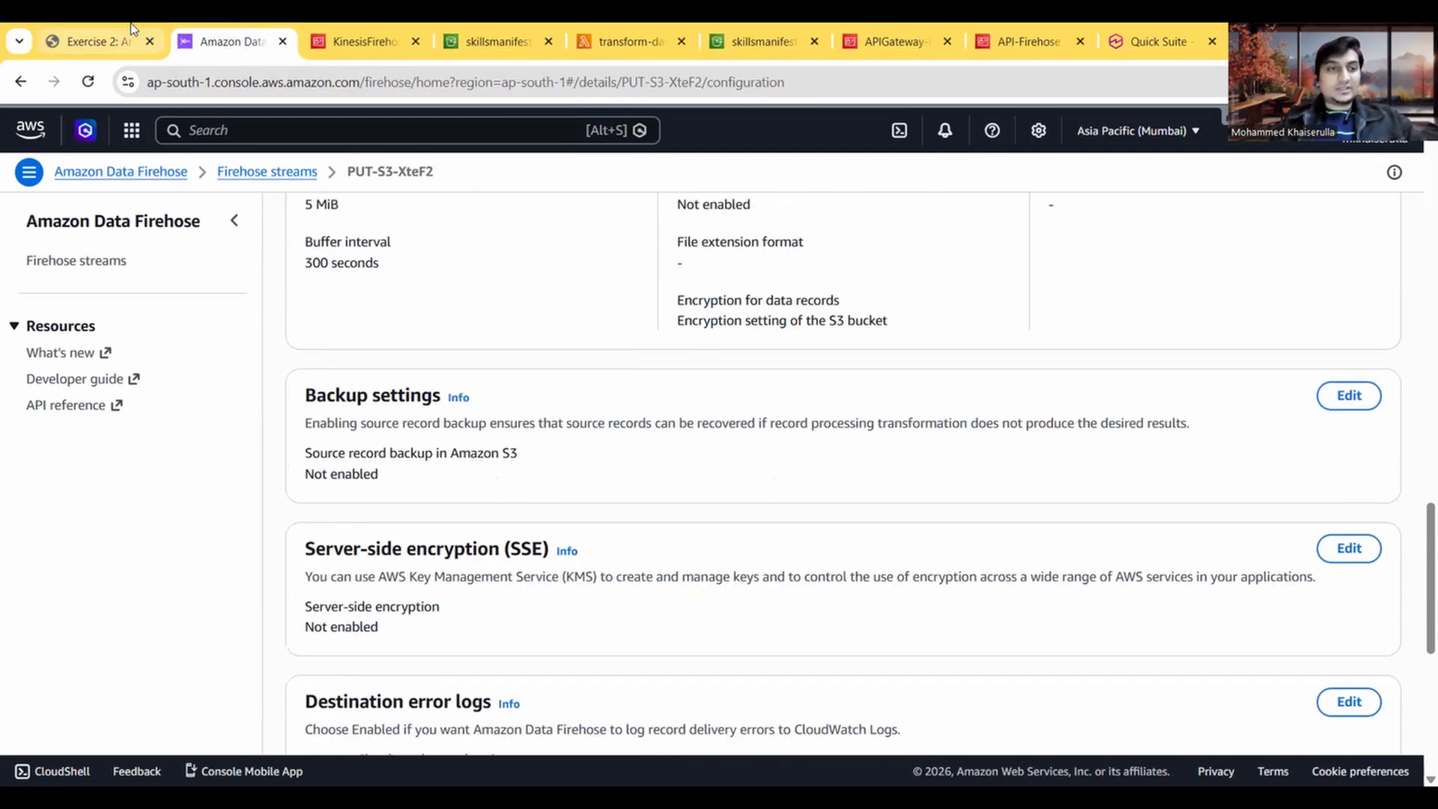
{"action": "left_click", "coordinate": [132, 30]}
{"action": "scroll", "coordinate": [261, 369], "scroll_direction": "down", "scroll_amount": 1}
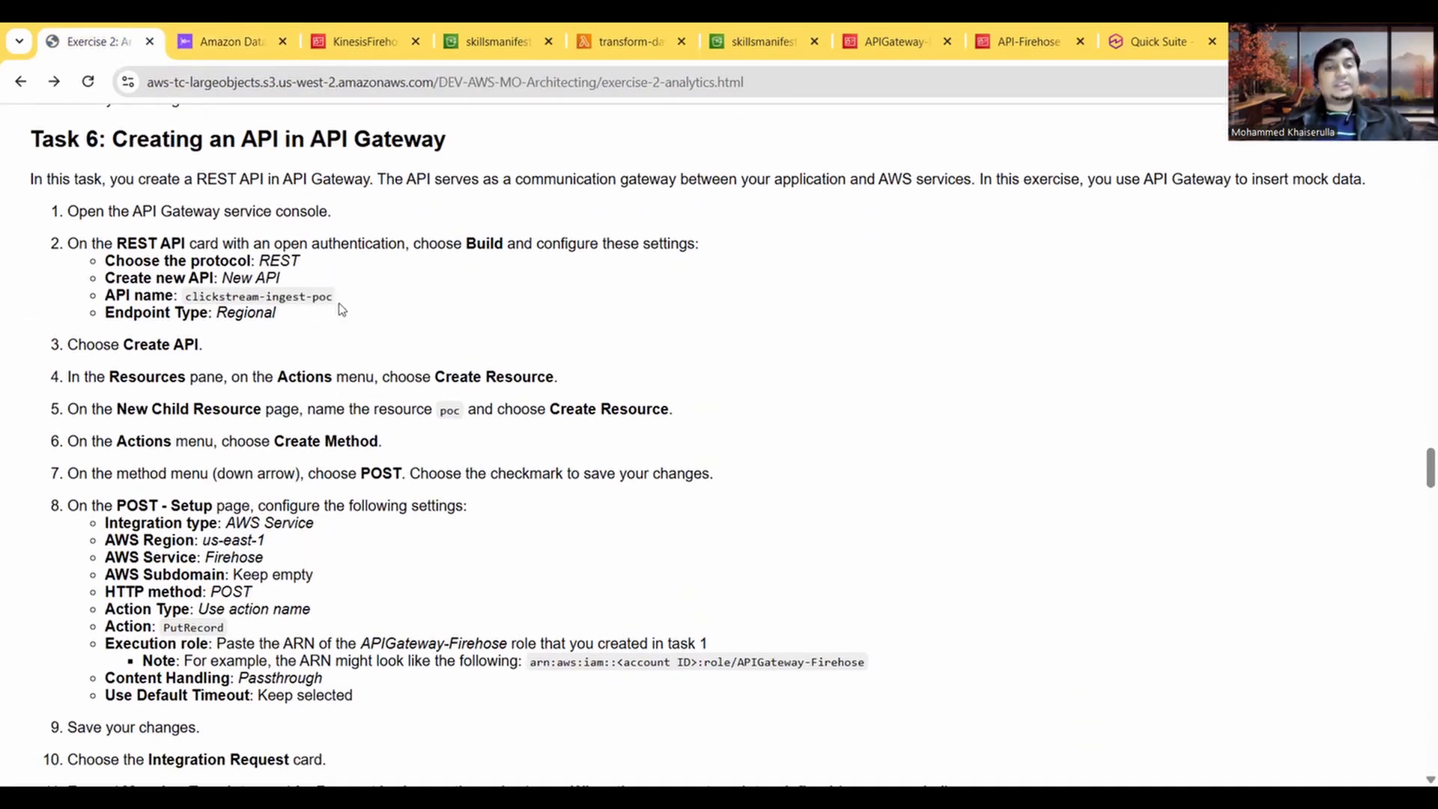
Step: Search the AWS services for API Gateway, open it in a new tab, and place that tab beside the exercise instructions
{"action": "left_click", "coordinate": [229, 41]}
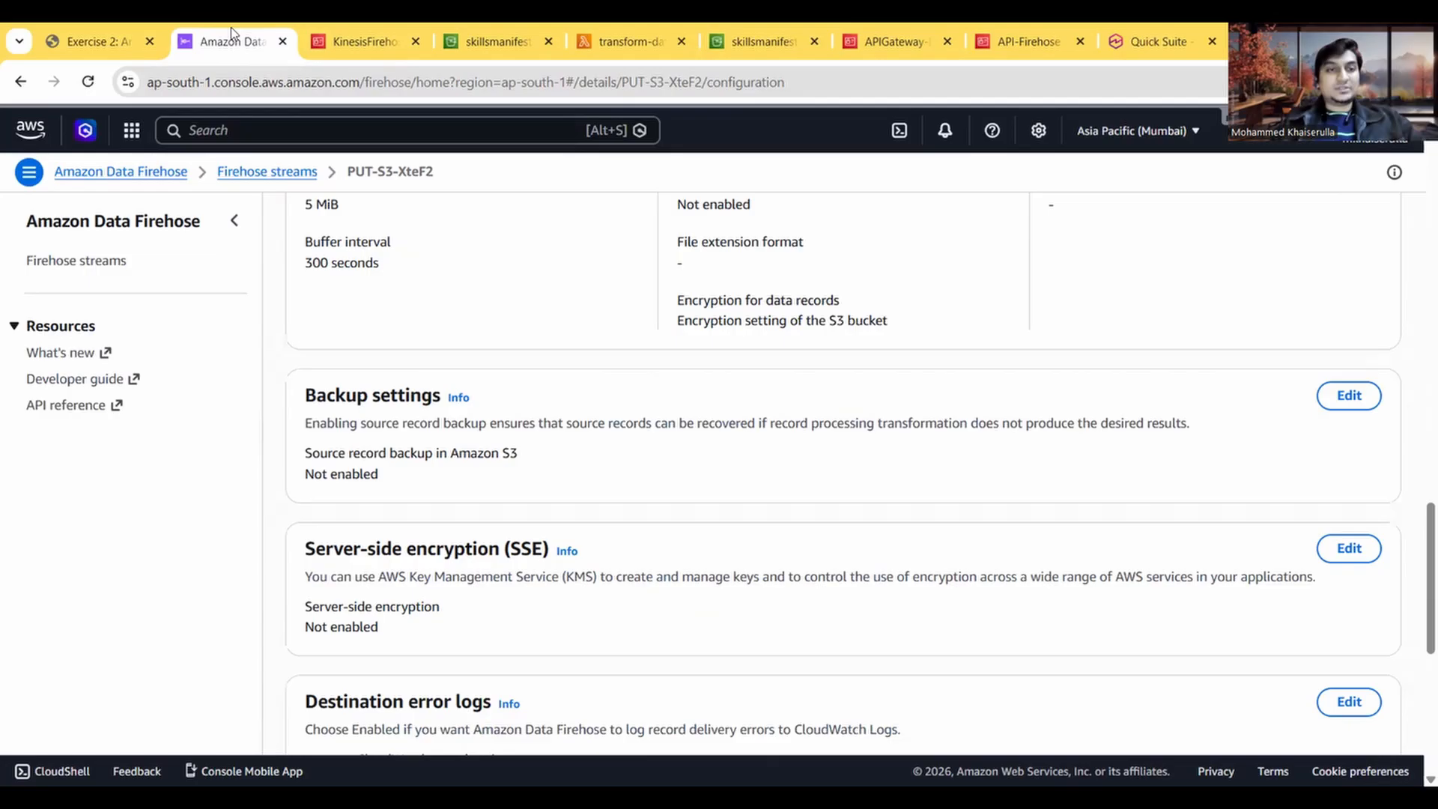
{"action": "left_click", "coordinate": [283, 132]}
{"action": "type", "text": "APIg"}
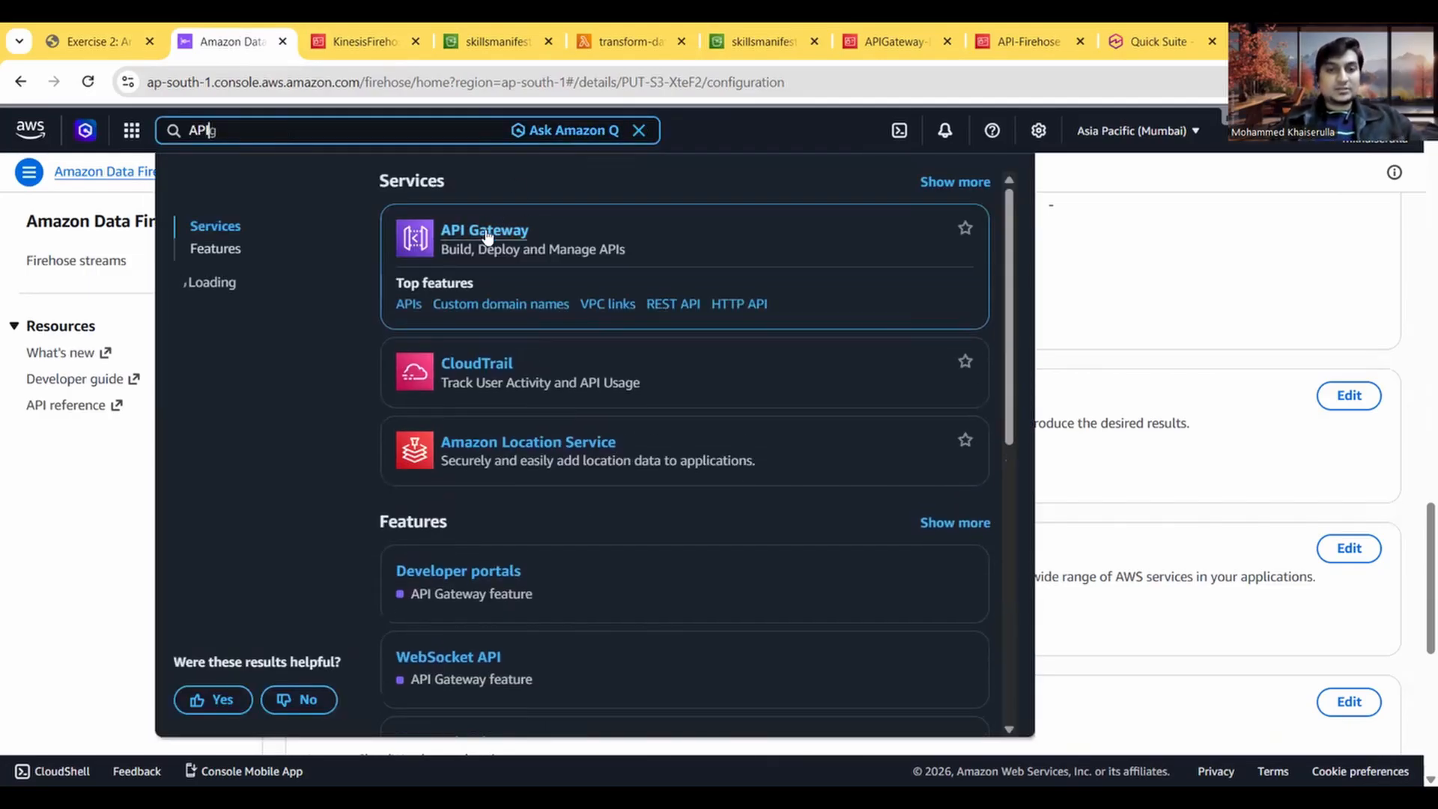
{"action": "right_click", "coordinate": [487, 234]}
{"action": "left_click", "coordinate": [524, 253]}
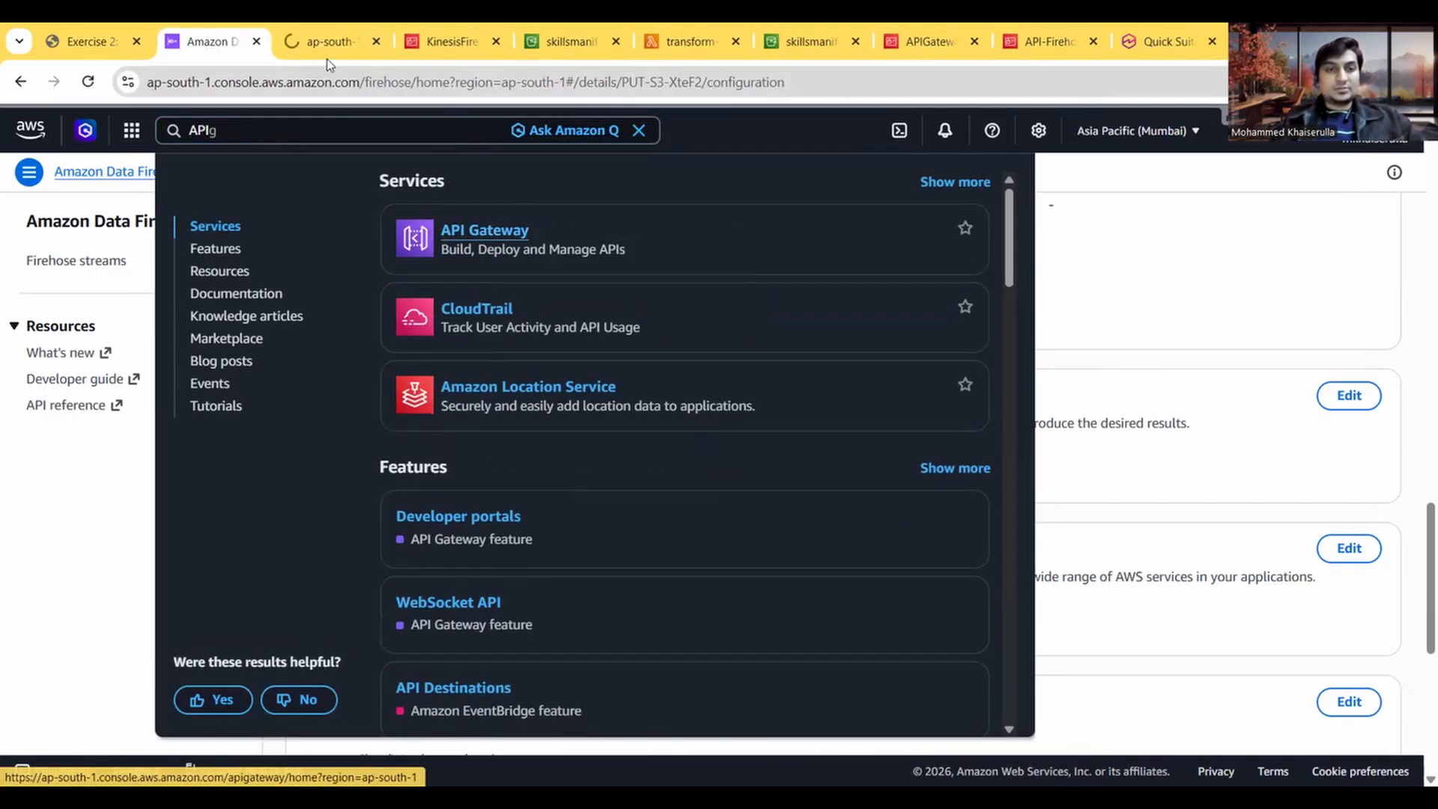
{"action": "left_click_drag", "start_coordinate": [316, 41], "coordinate": [201, 42]}
Step: Check the Task 6 settings and start building a new REST API in API Gateway
{"action": "left_click", "coordinate": [76, 33]}
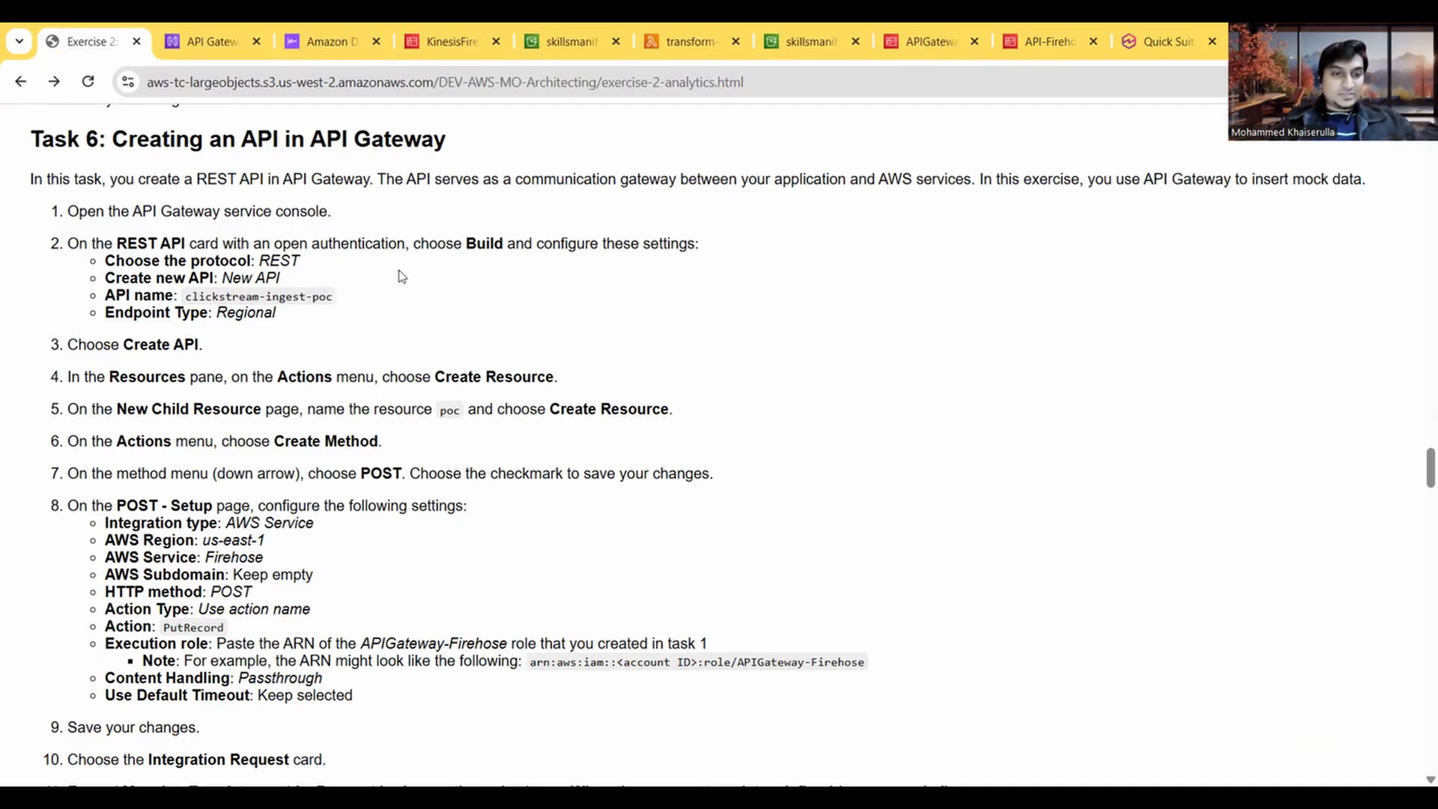
{"action": "left_click", "coordinate": [212, 41]}
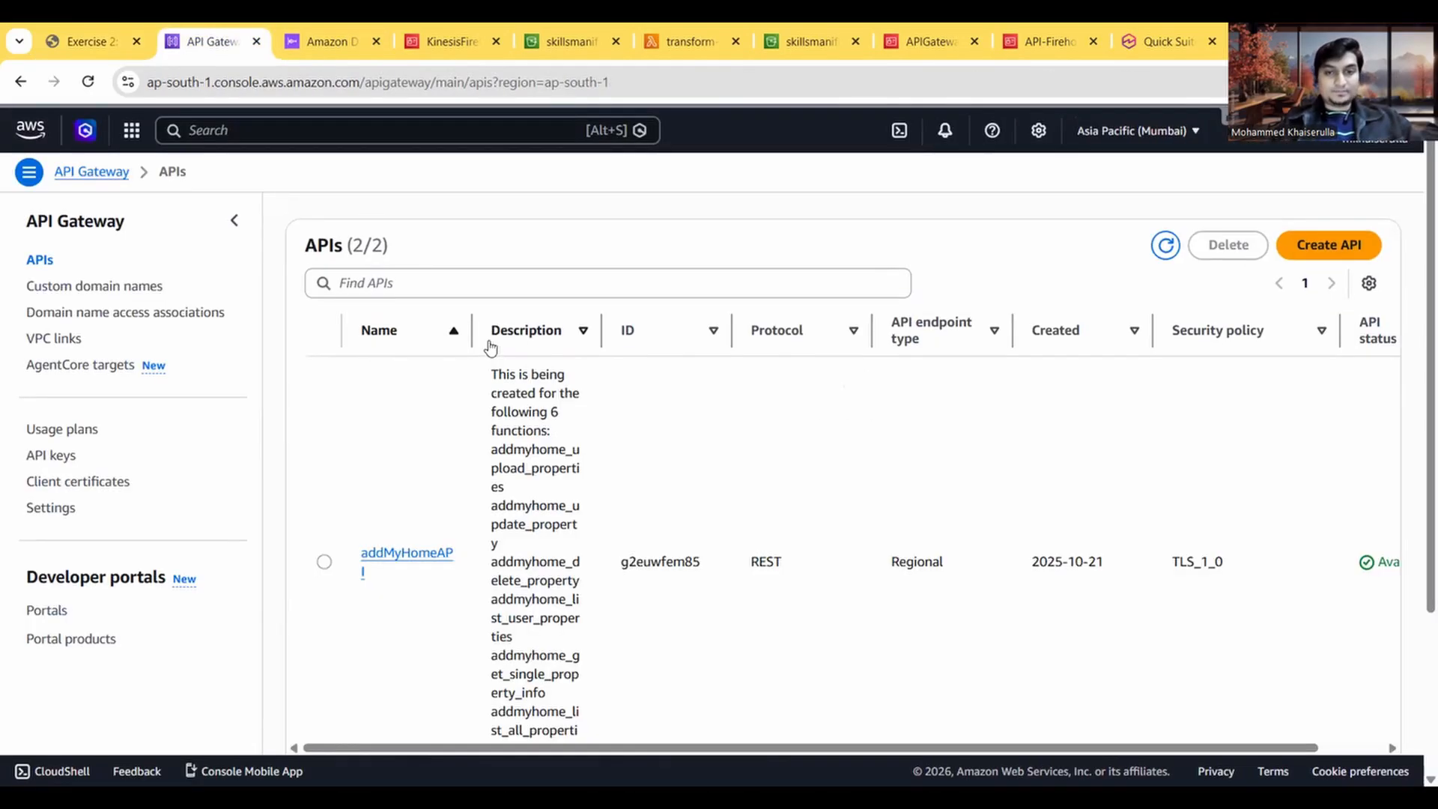
{"action": "left_click", "coordinate": [1331, 246]}
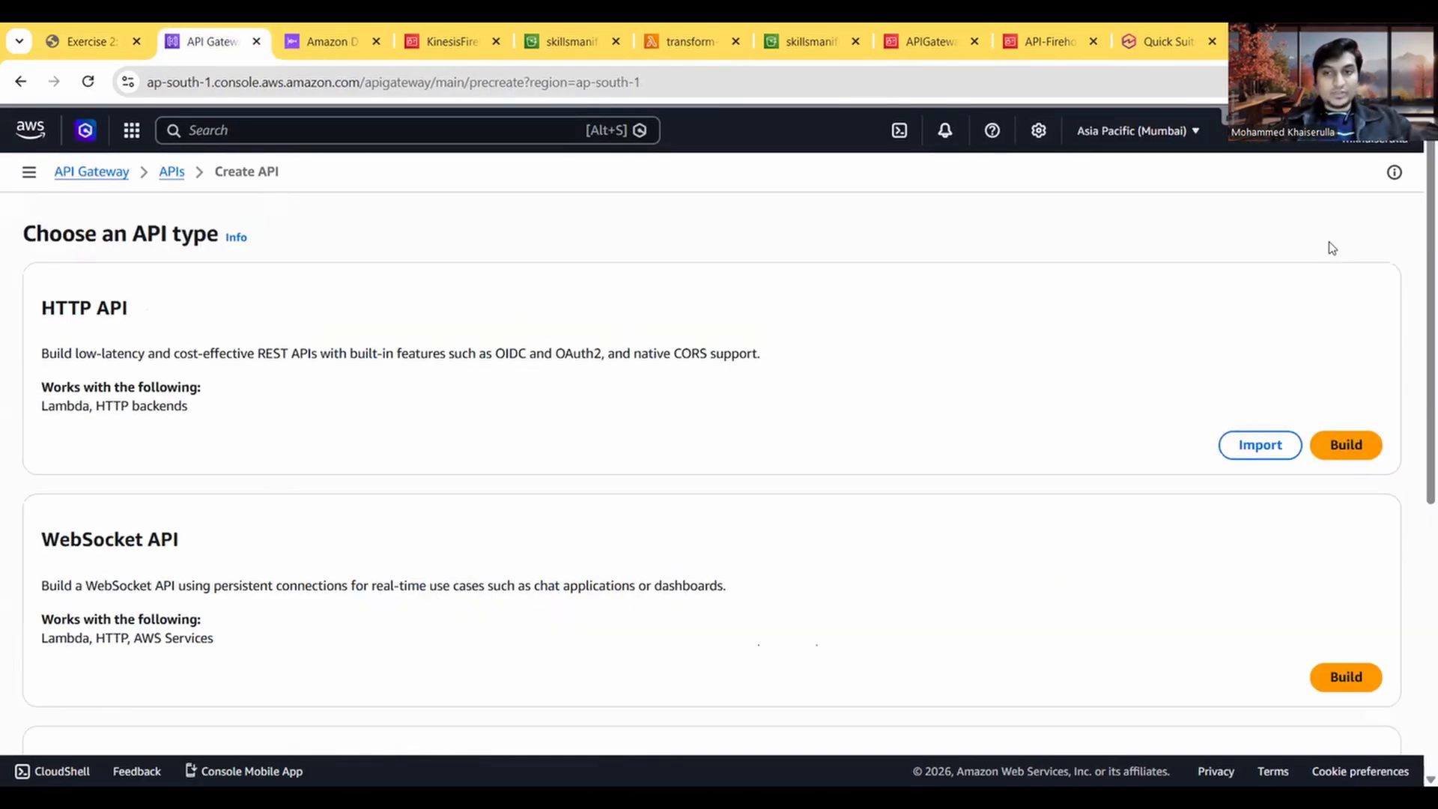
{"action": "scroll", "coordinate": [424, 395], "scroll_direction": "down", "scroll_amount": 5}
{"action": "scroll", "coordinate": [992, 377], "scroll_direction": "up", "scroll_amount": 2}
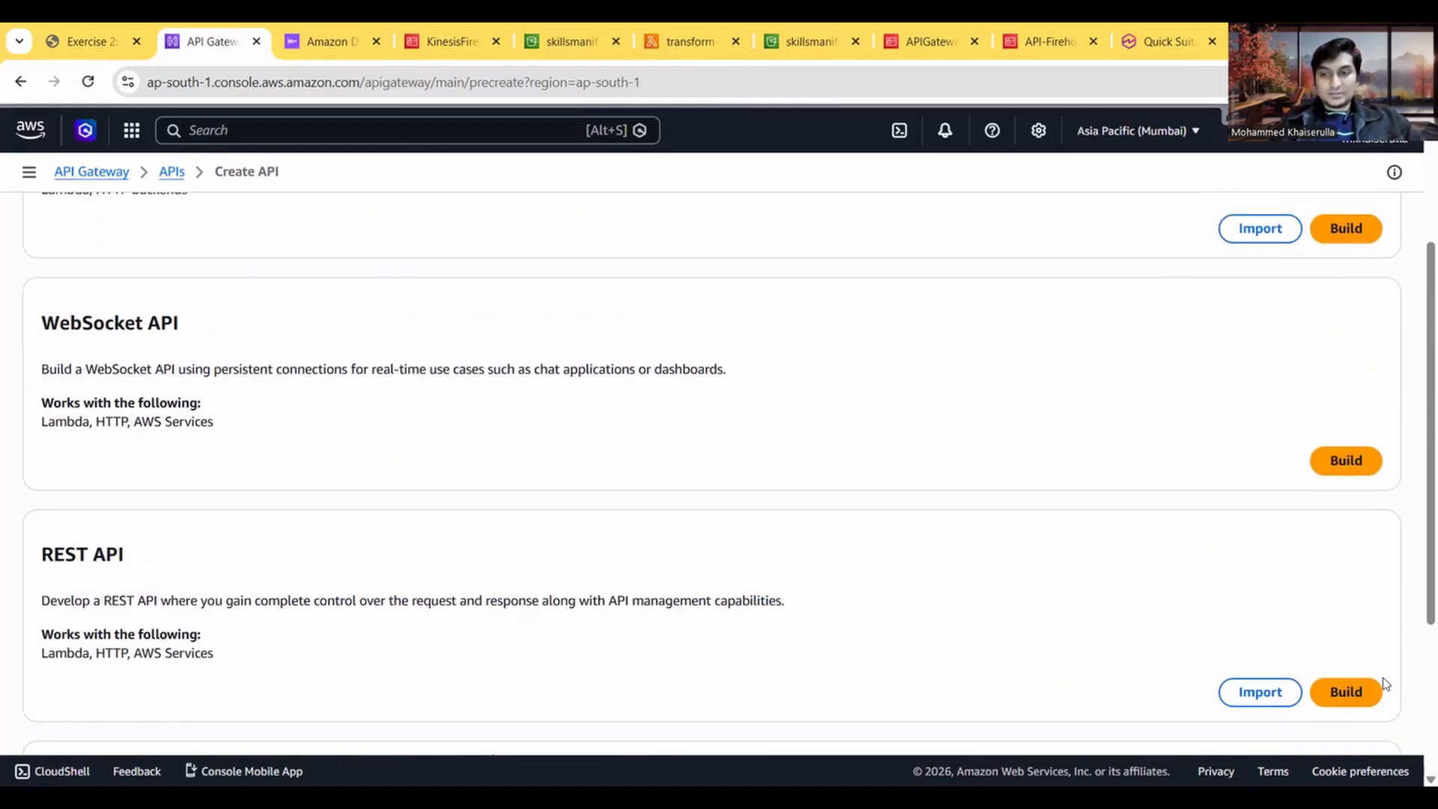
{"action": "left_click", "coordinate": [1376, 689]}
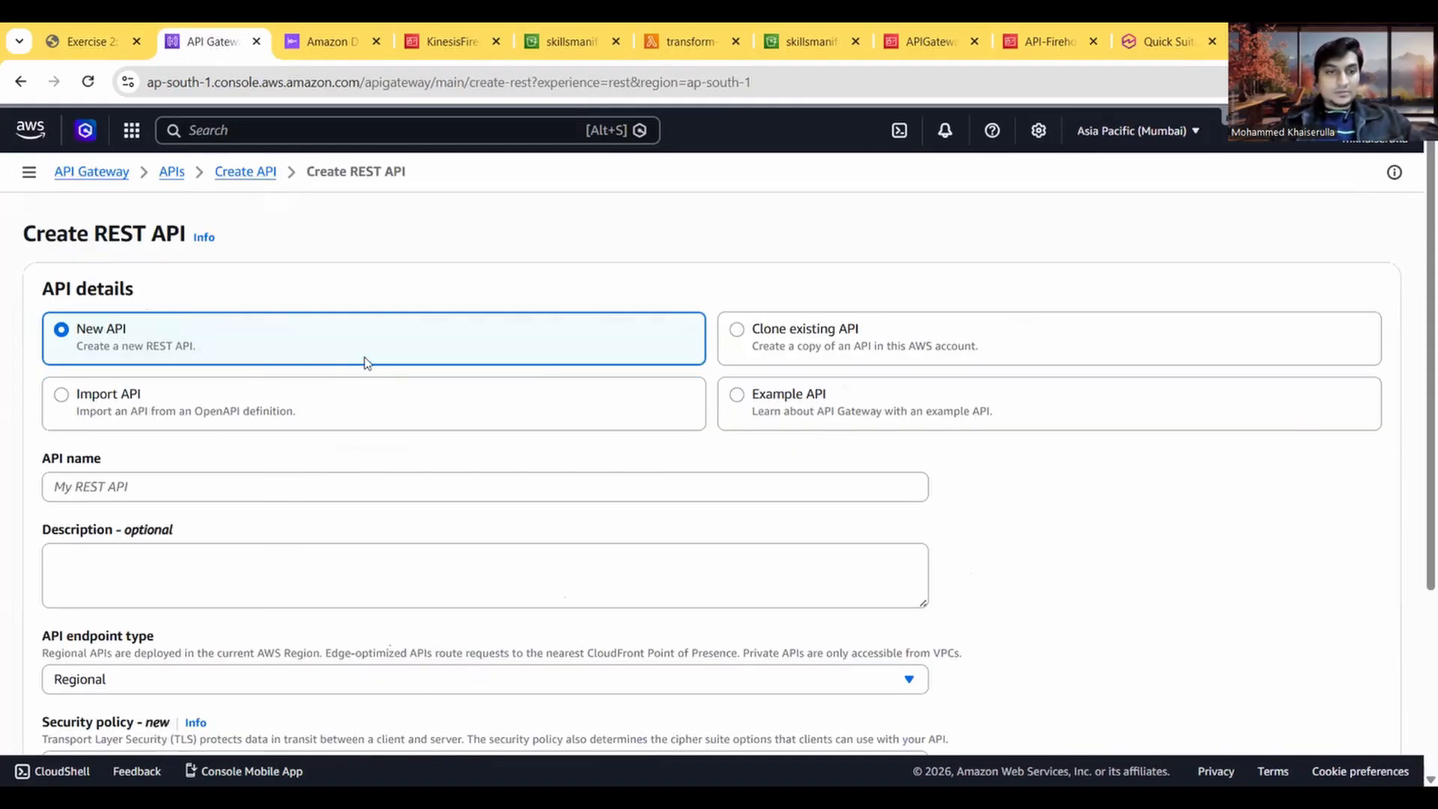
Step: Copy the API name from the Task 6 instructions and name the new REST API clickstream-ingest-poc
{"action": "left_click", "coordinate": [103, 30]}
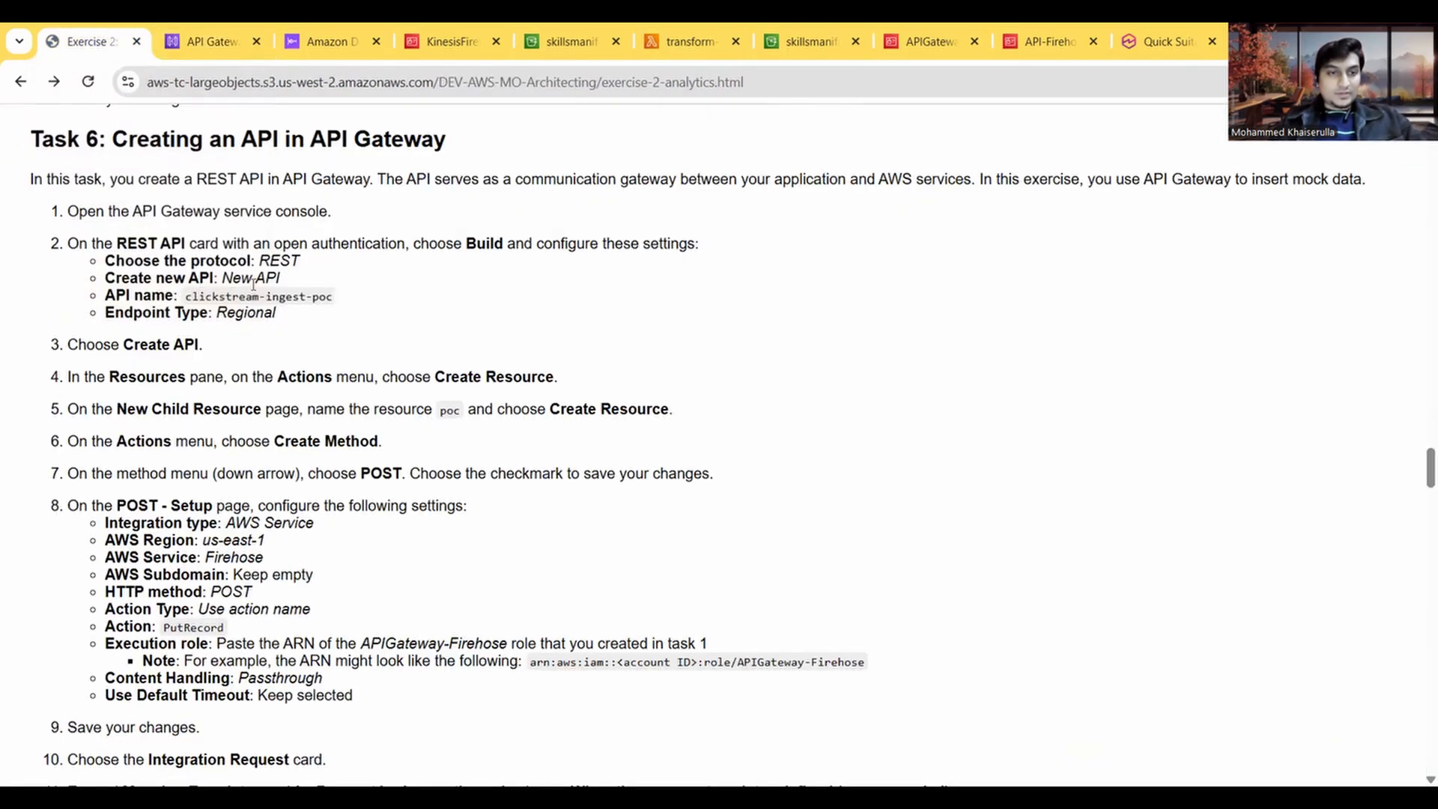
{"action": "left_click", "coordinate": [212, 38]}
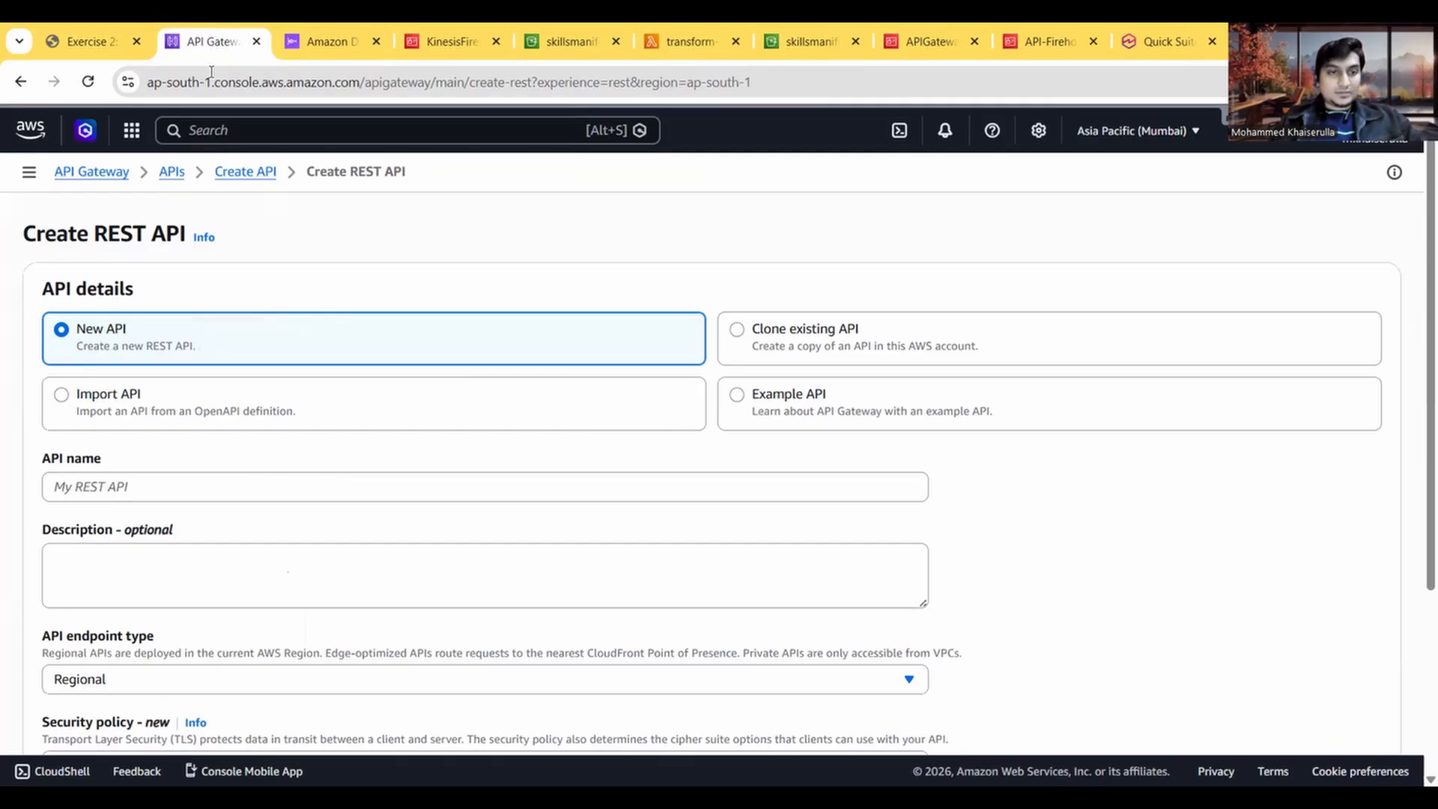
{"action": "left_click", "coordinate": [173, 476]}
{"action": "left_click", "coordinate": [82, 33]}
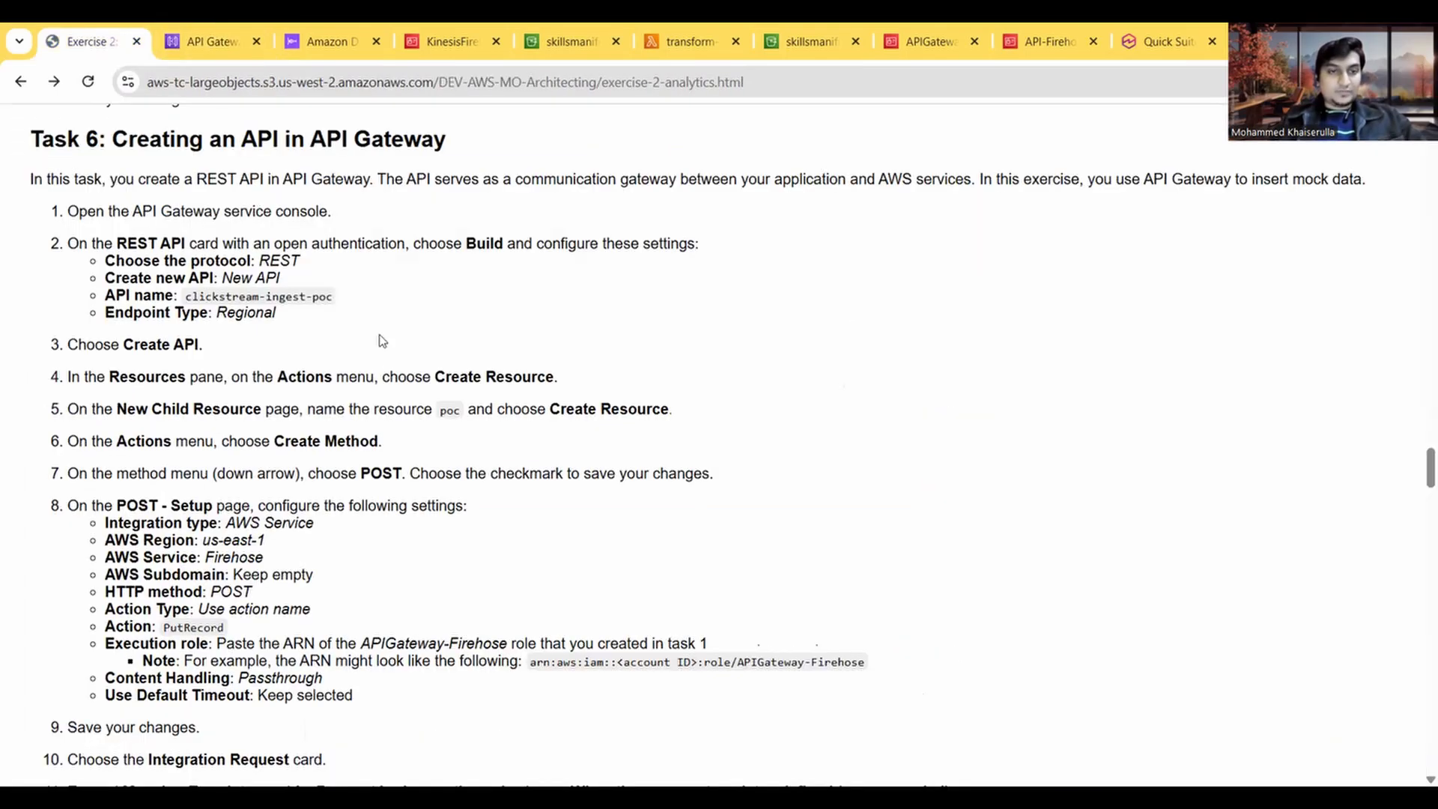
{"action": "left_click_drag", "start_coordinate": [334, 302], "coordinate": [187, 297]}
{"action": "left_click", "coordinate": [211, 30]}
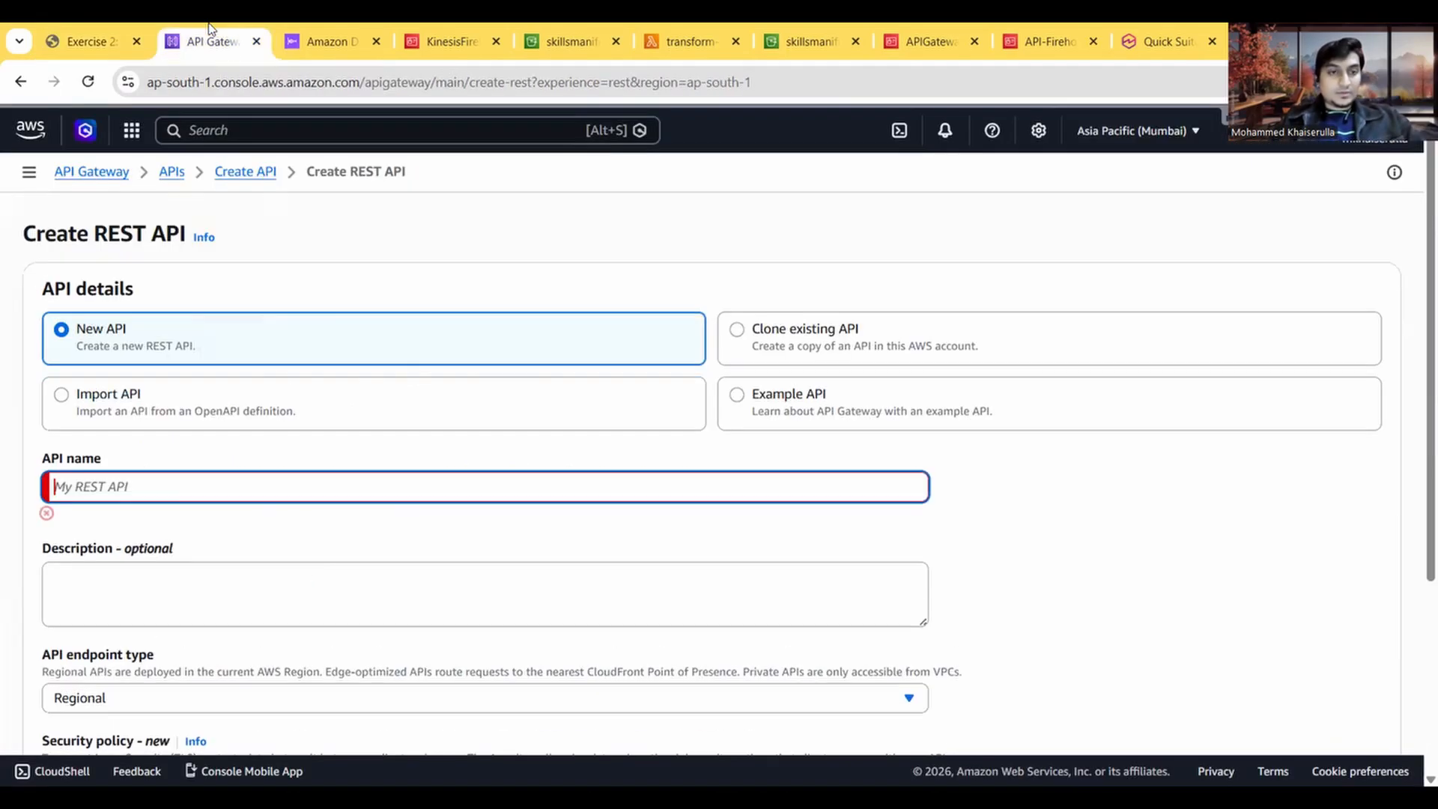
{"action": "type", "text": "clickstream-ingest-poc"}
{"action": "scroll", "coordinate": [212, 479], "scroll_direction": "down", "scroll_amount": 2}
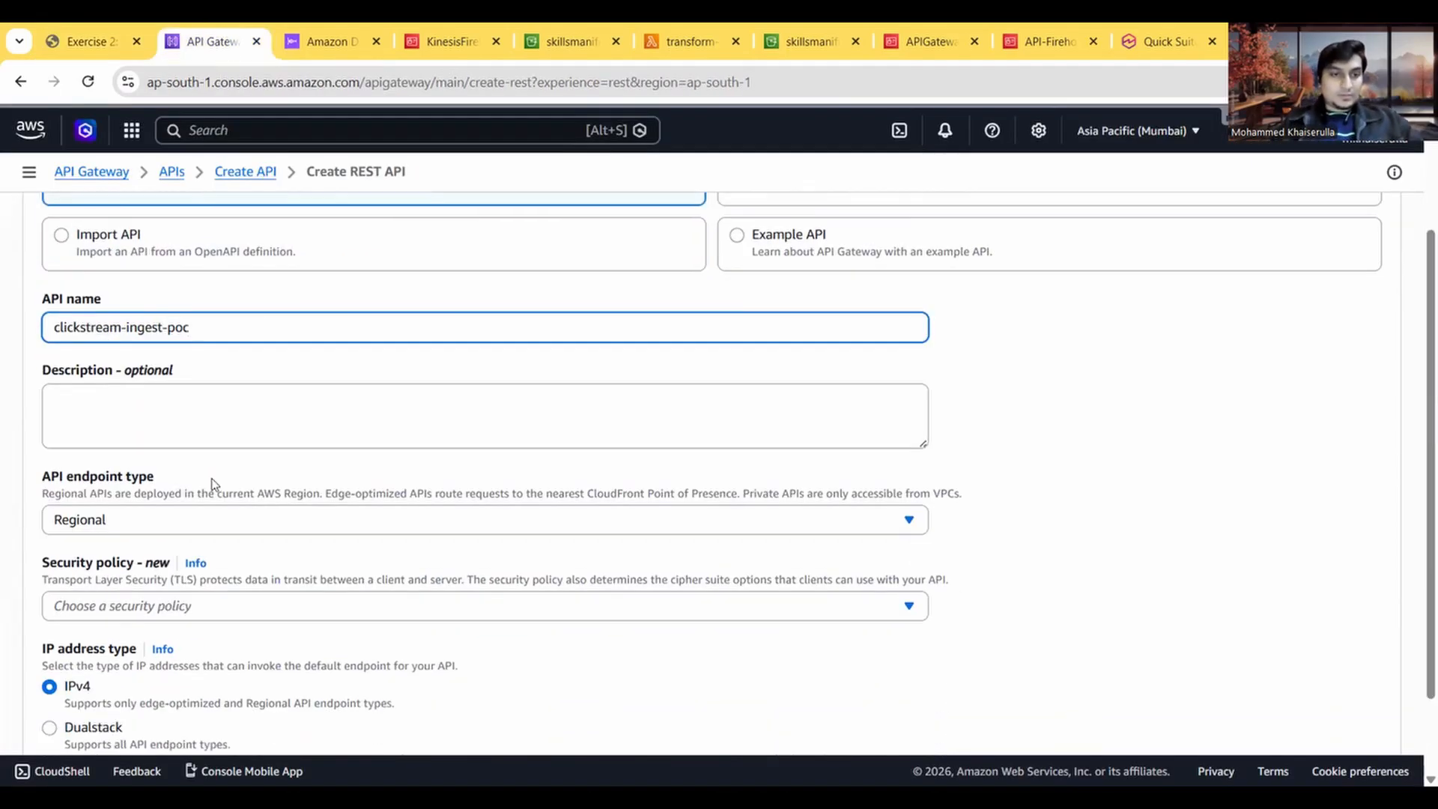
Step: Check the endpoint and security policy settings against the Task 6 instructions, then create the API as Regional with IPv4 and no security policy chosen
{"action": "left_click", "coordinate": [114, 29]}
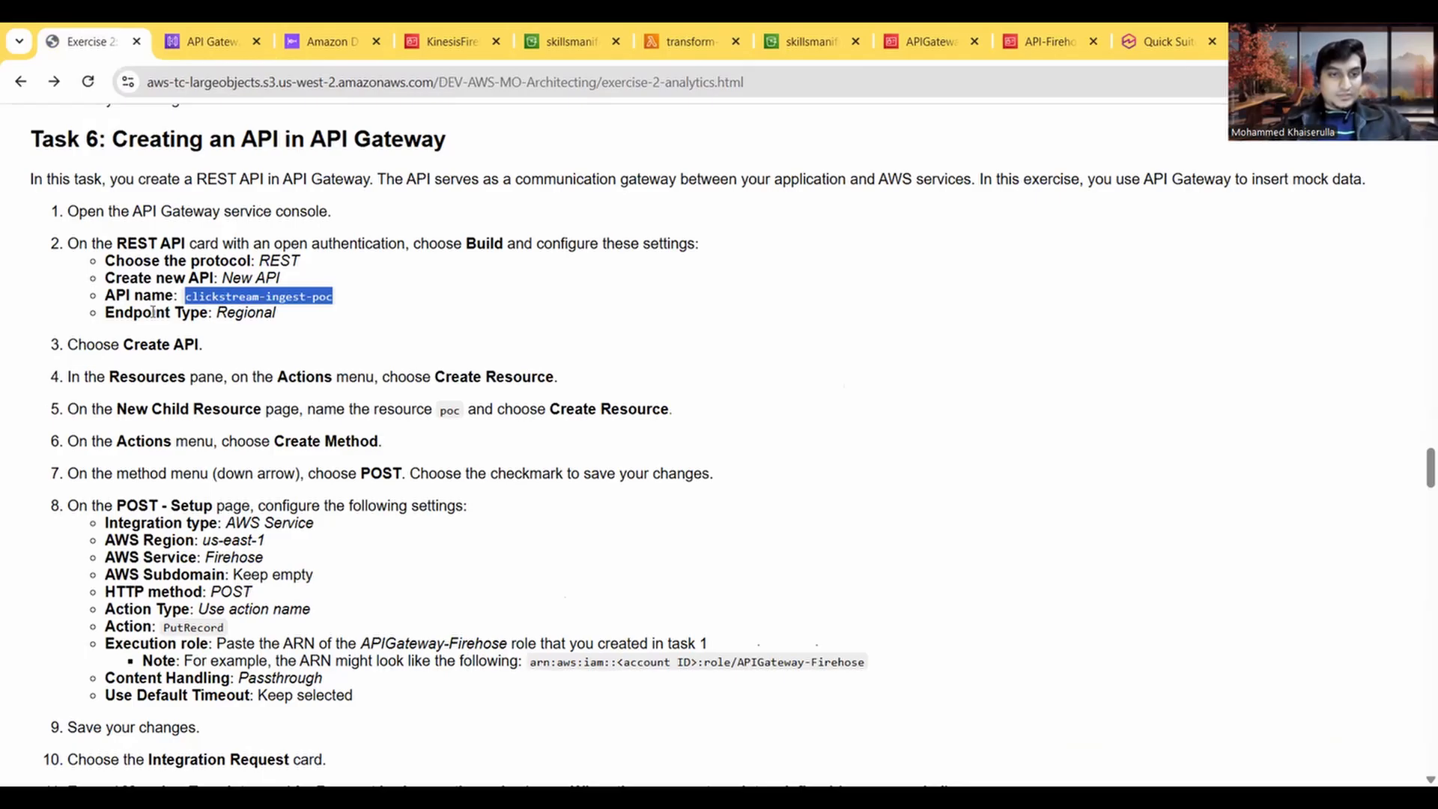
{"action": "scroll", "coordinate": [189, 384], "scroll_direction": "down", "scroll_amount": 1}
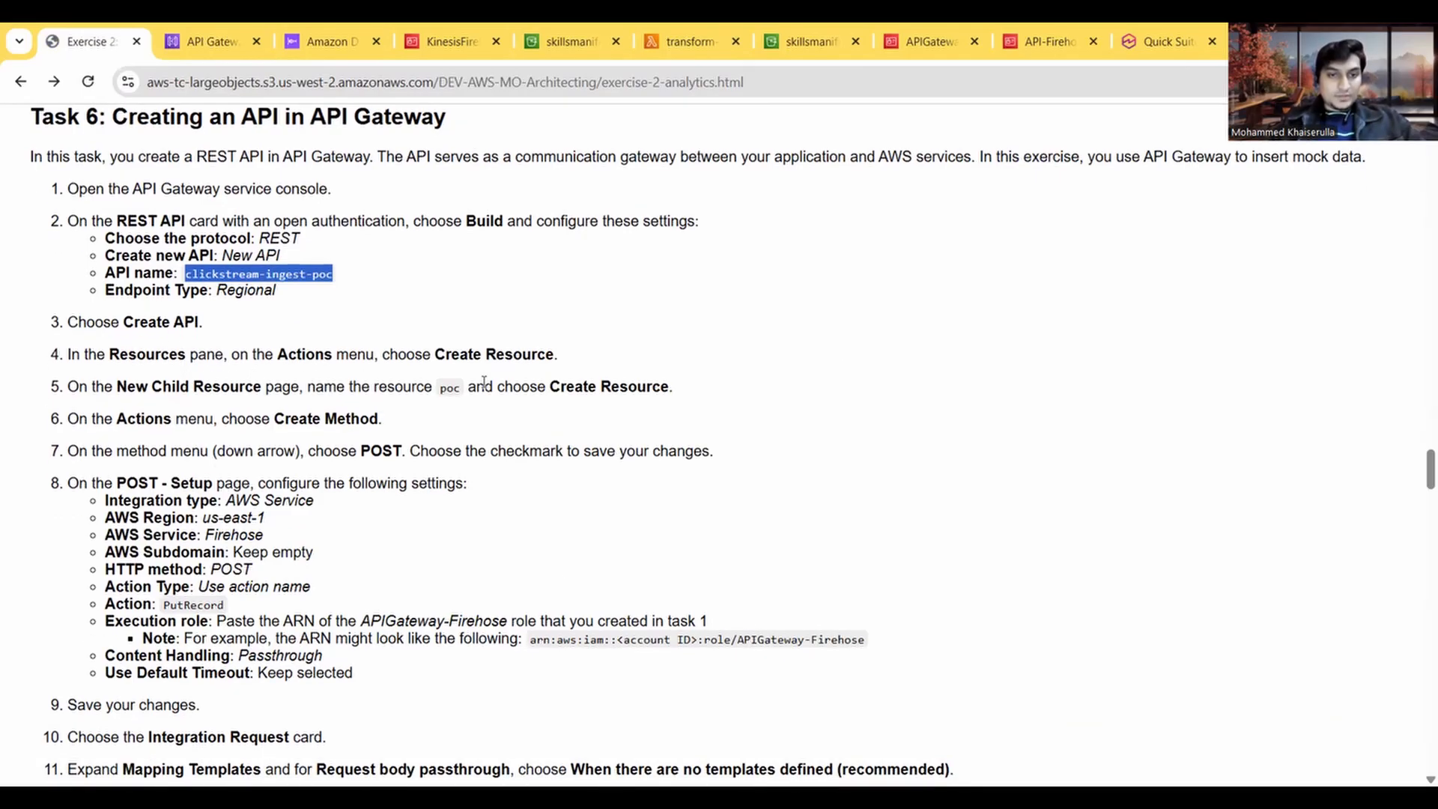
{"action": "key", "text": "ctrl+Tab"}
{"action": "scroll", "coordinate": [420, 508], "scroll_direction": "down", "scroll_amount": 1}
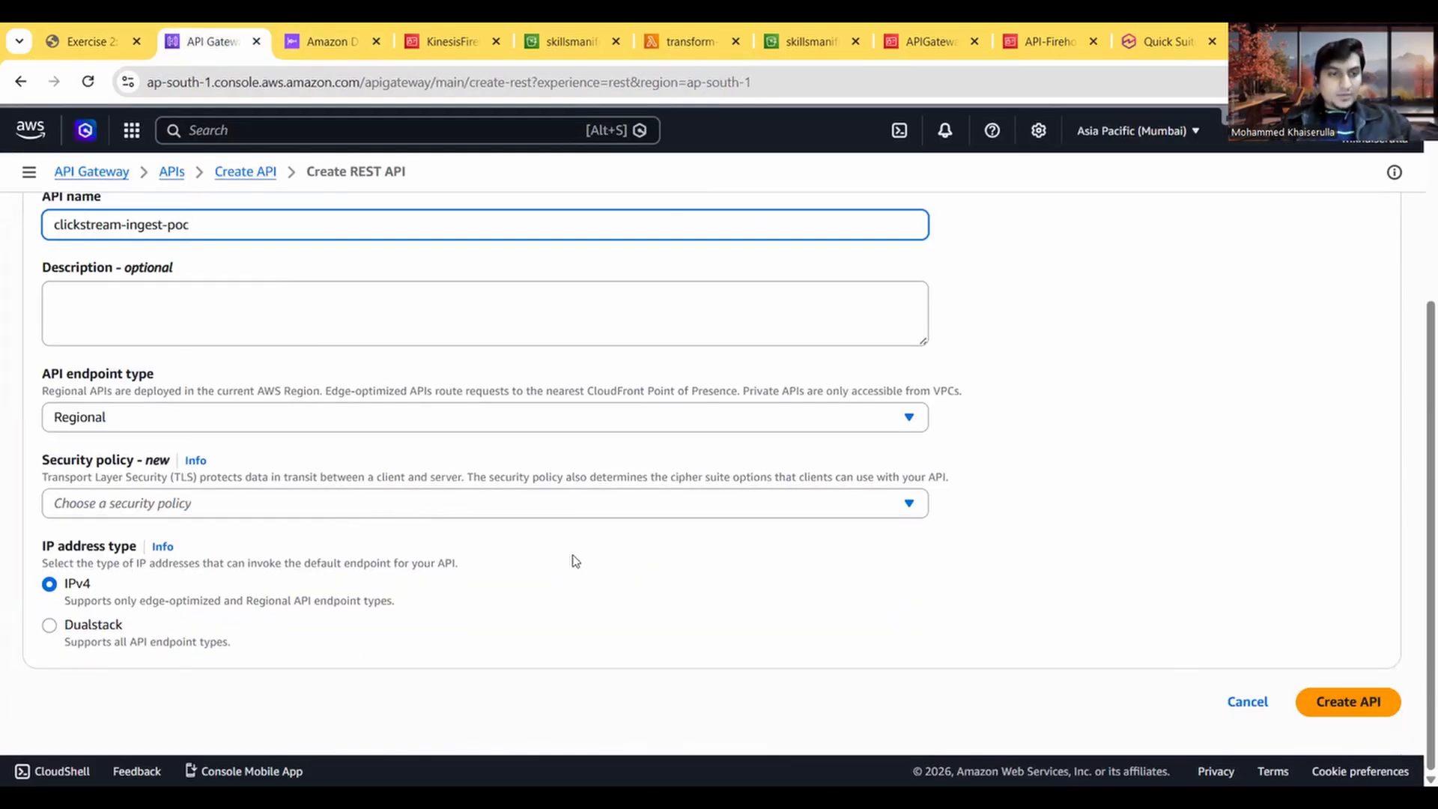
{"action": "left_click", "coordinate": [83, 45]}
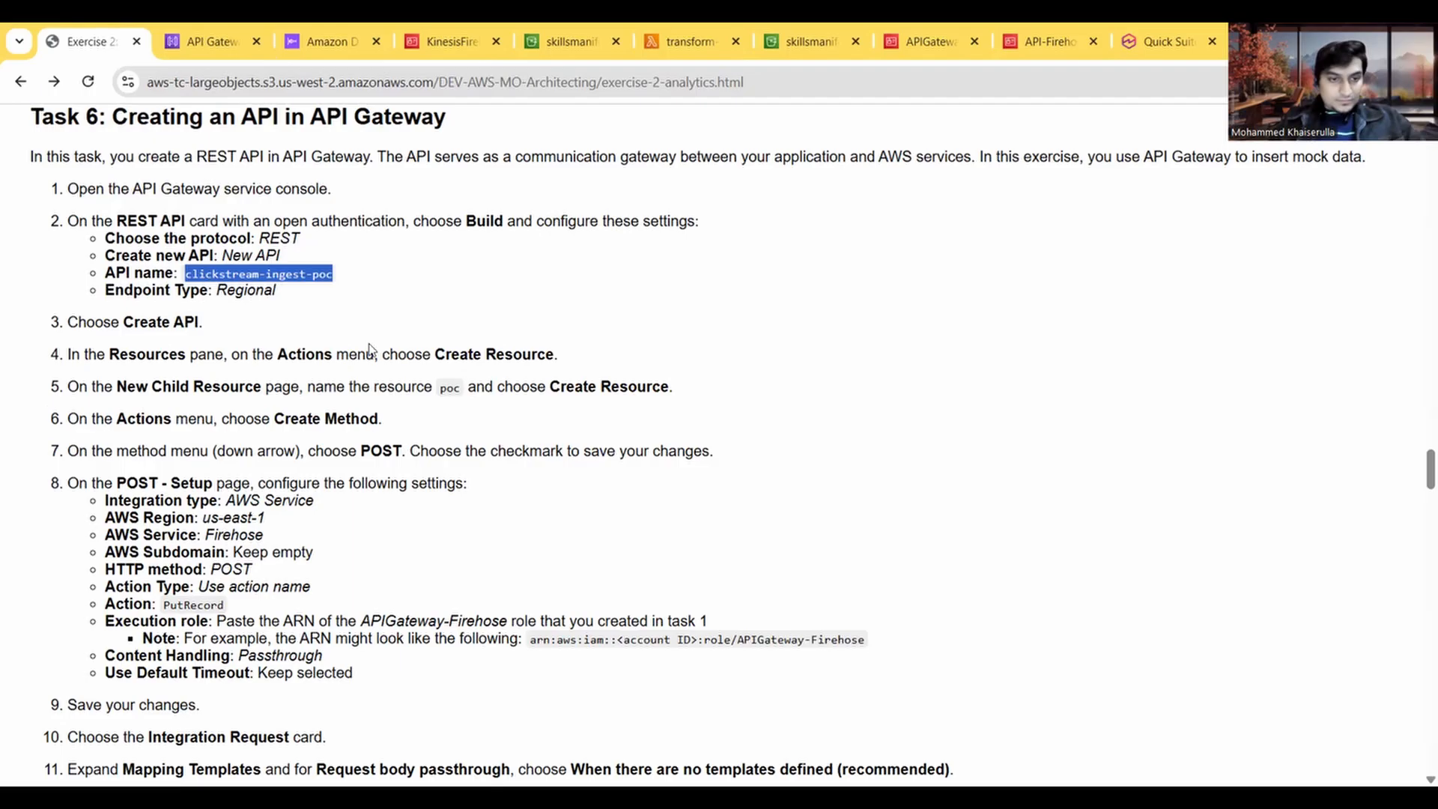
{"action": "left_click", "coordinate": [196, 39]}
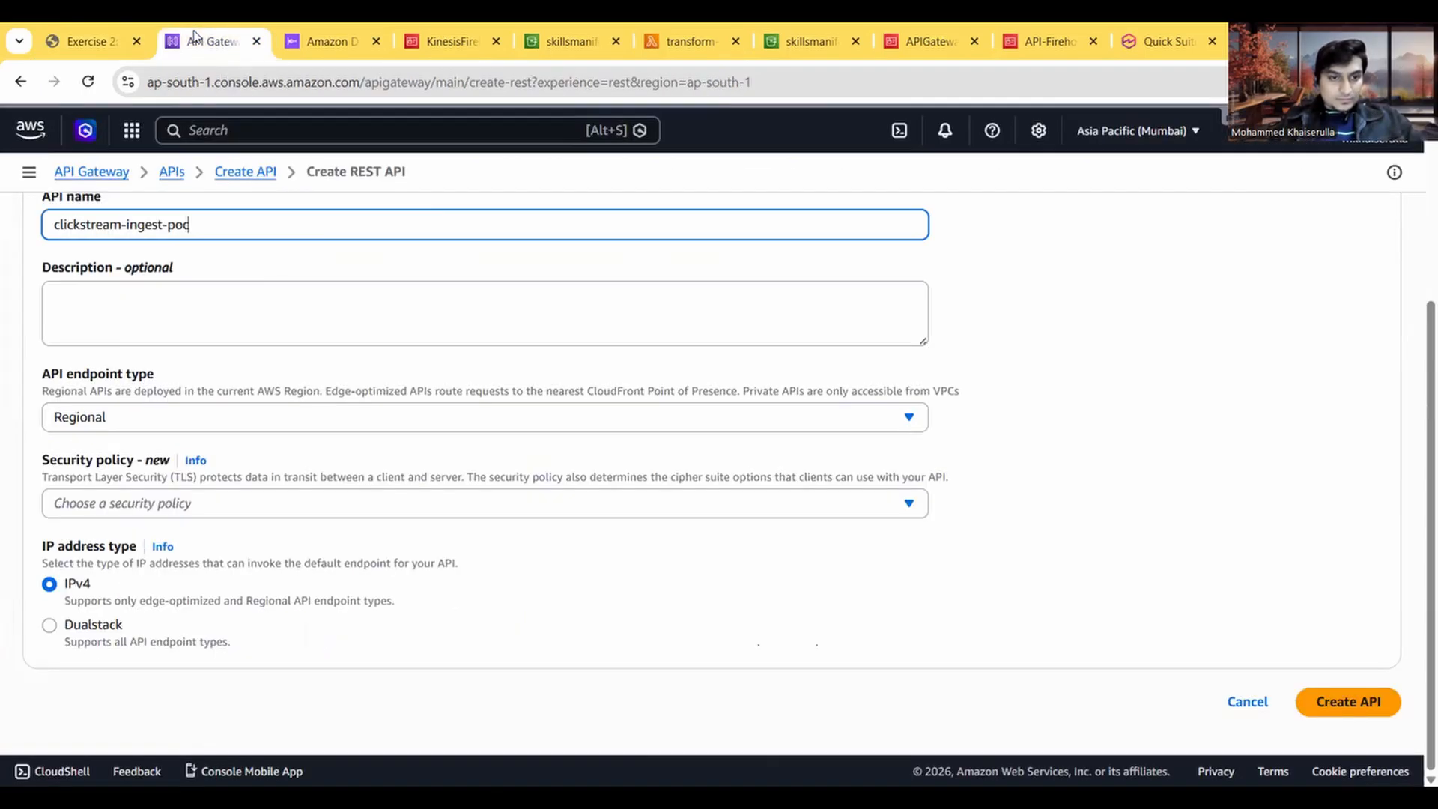
{"action": "left_click", "coordinate": [194, 509]}
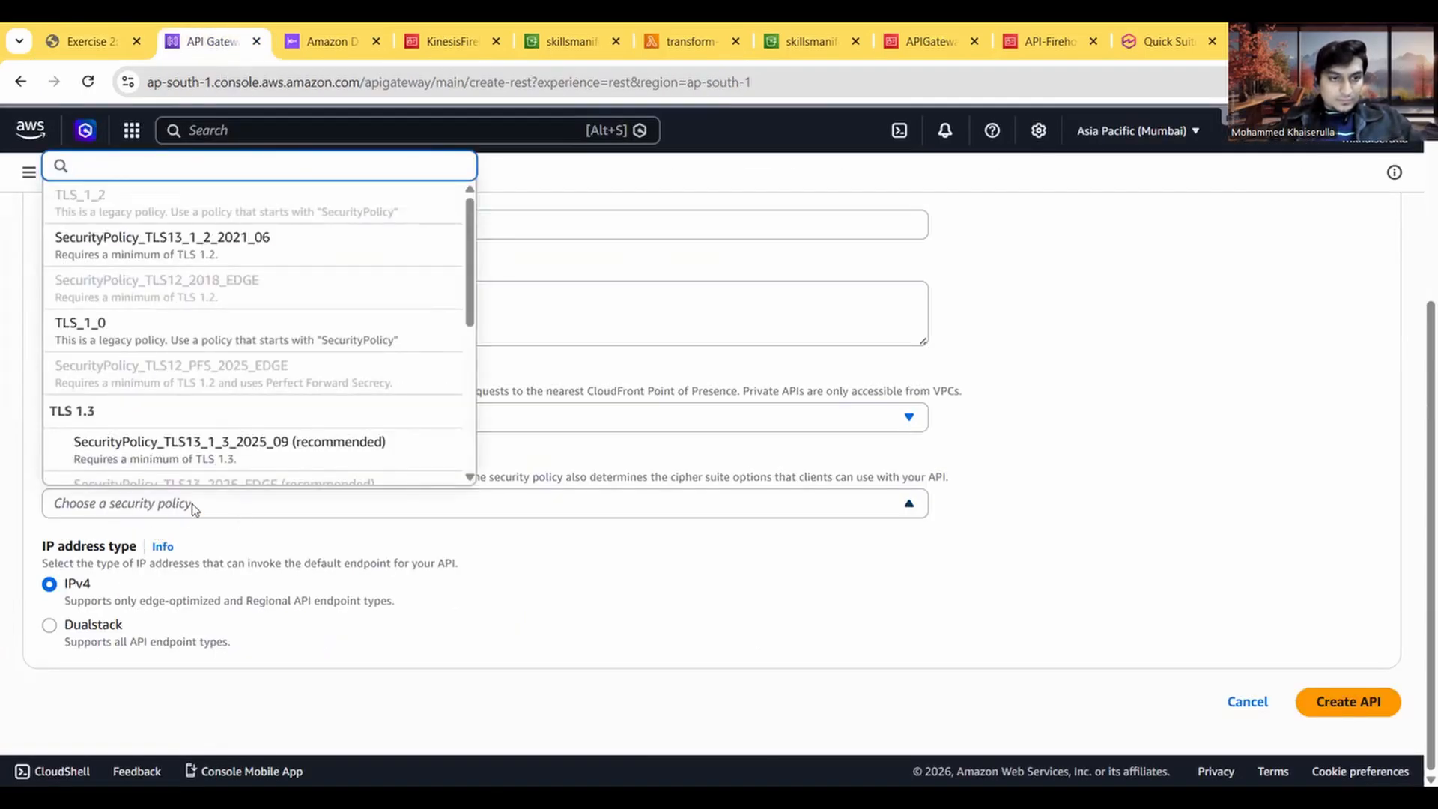
{"action": "left_click", "coordinate": [73, 33]}
{"action": "key", "text": "ctrl+Tab"}
{"action": "left_click", "coordinate": [1341, 709]}
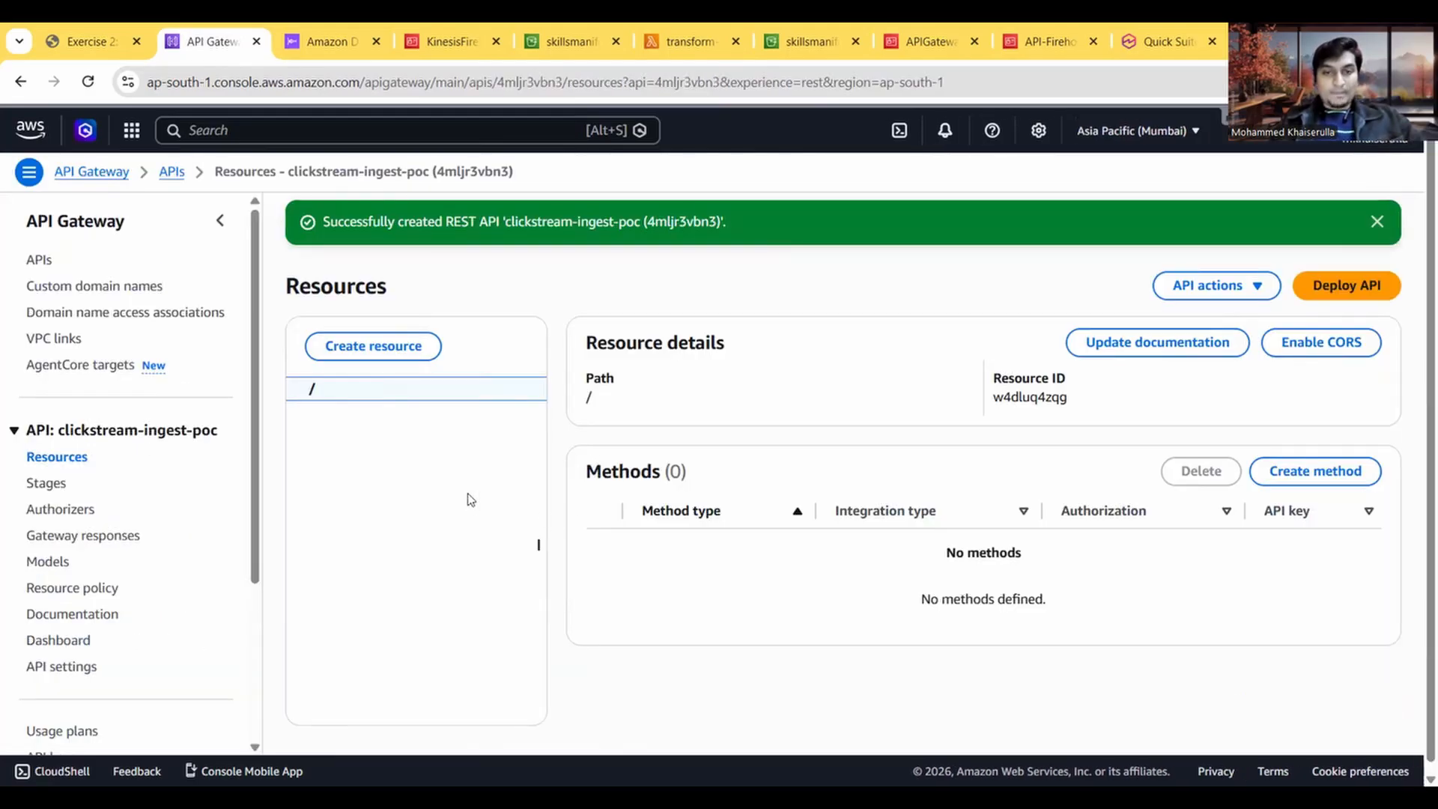
Step: Following Task 6, create a child resource named poc under the root path of the clickstream-ingest-poc API
{"action": "left_click", "coordinate": [87, 29]}
{"action": "left_click", "coordinate": [208, 34]}
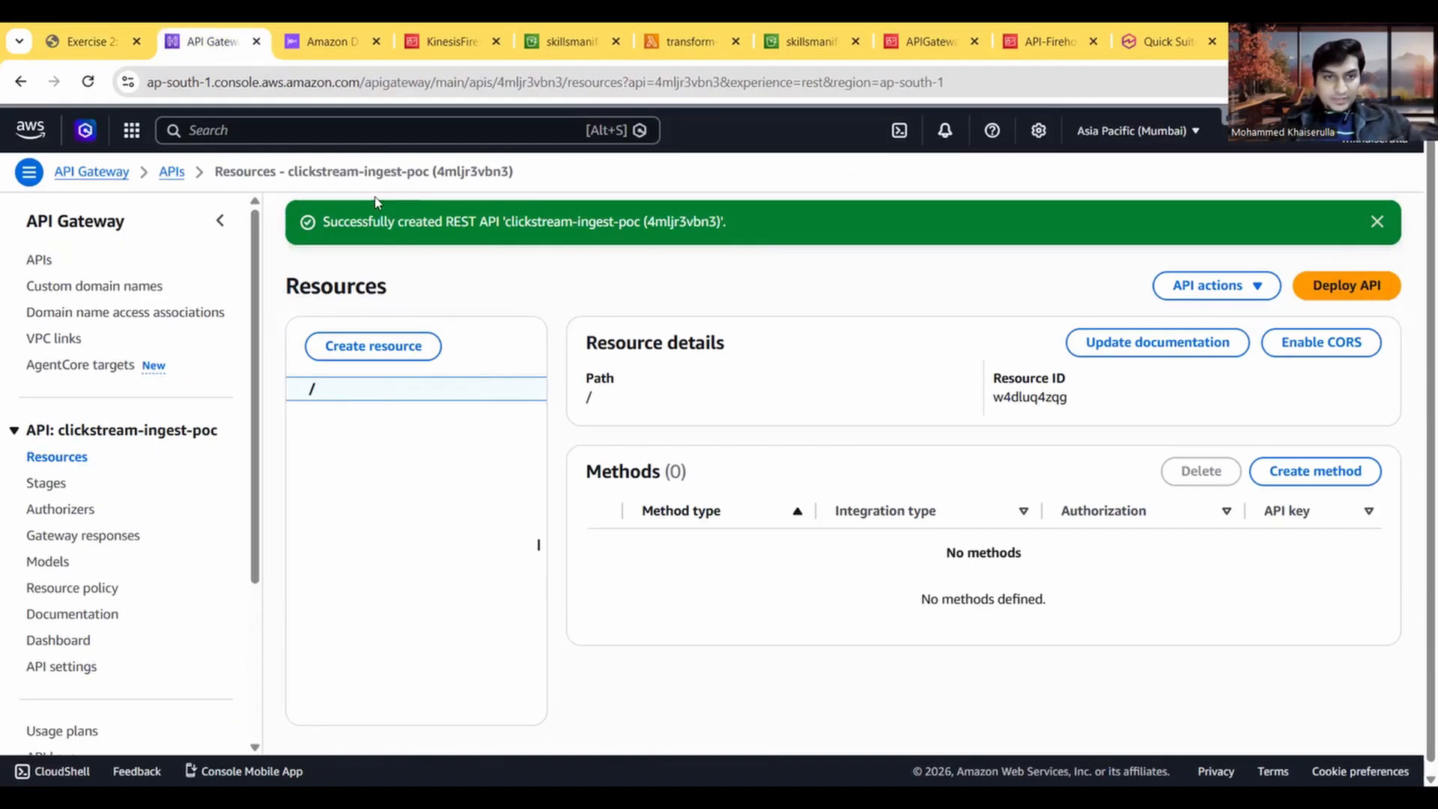
{"action": "left_click", "coordinate": [54, 33]}
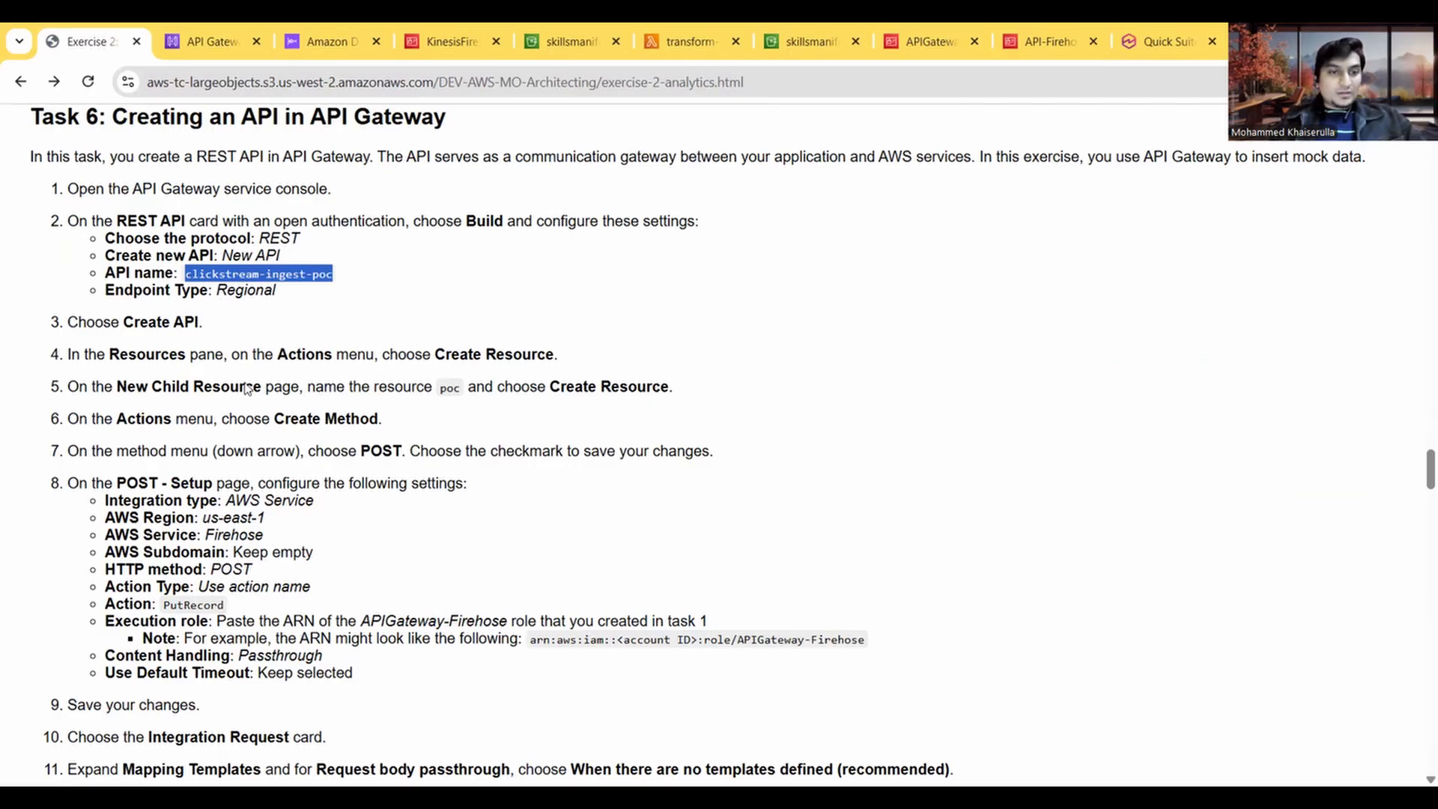
{"action": "scroll", "coordinate": [247, 389], "scroll_direction": "down", "scroll_amount": 1}
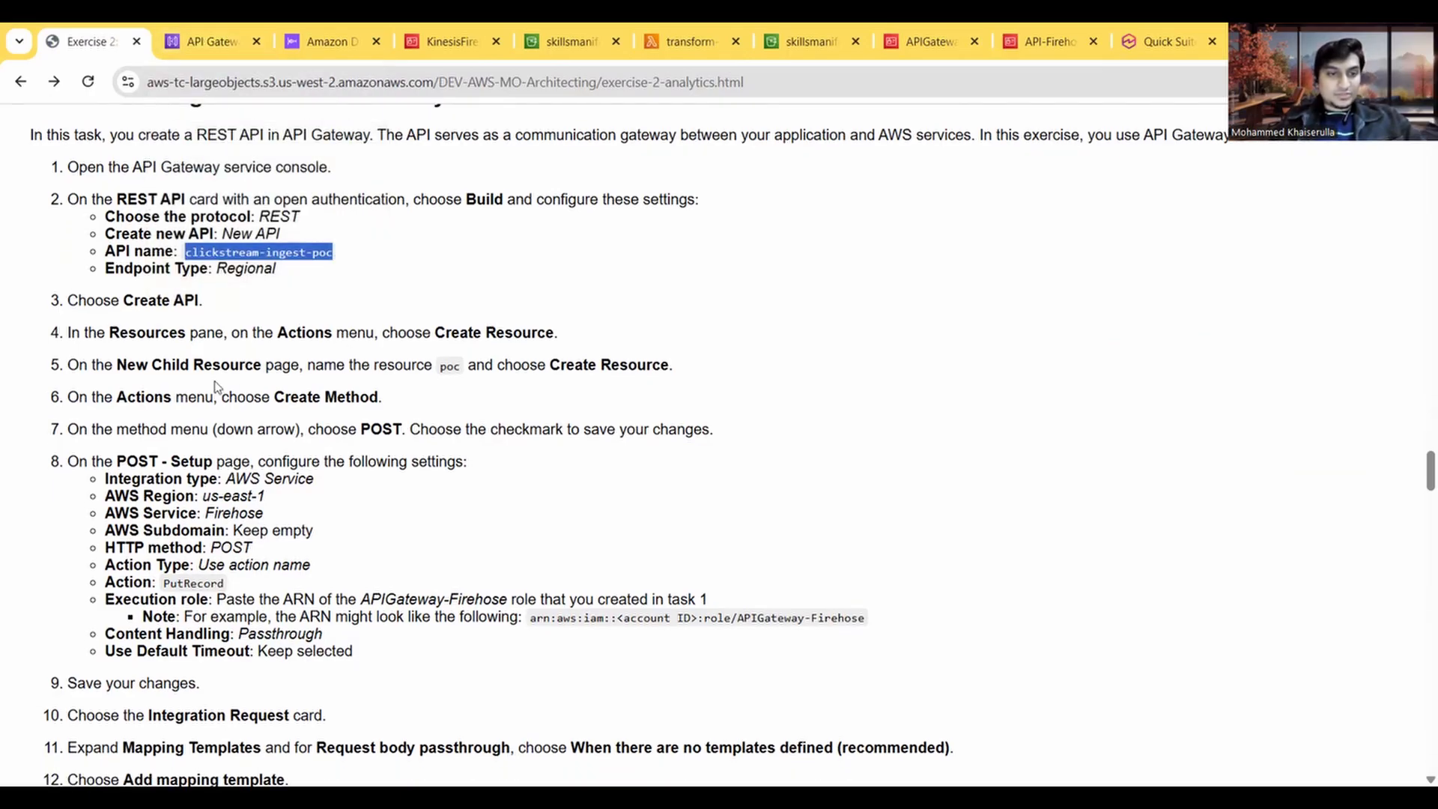
{"action": "left_click", "coordinate": [213, 41]}
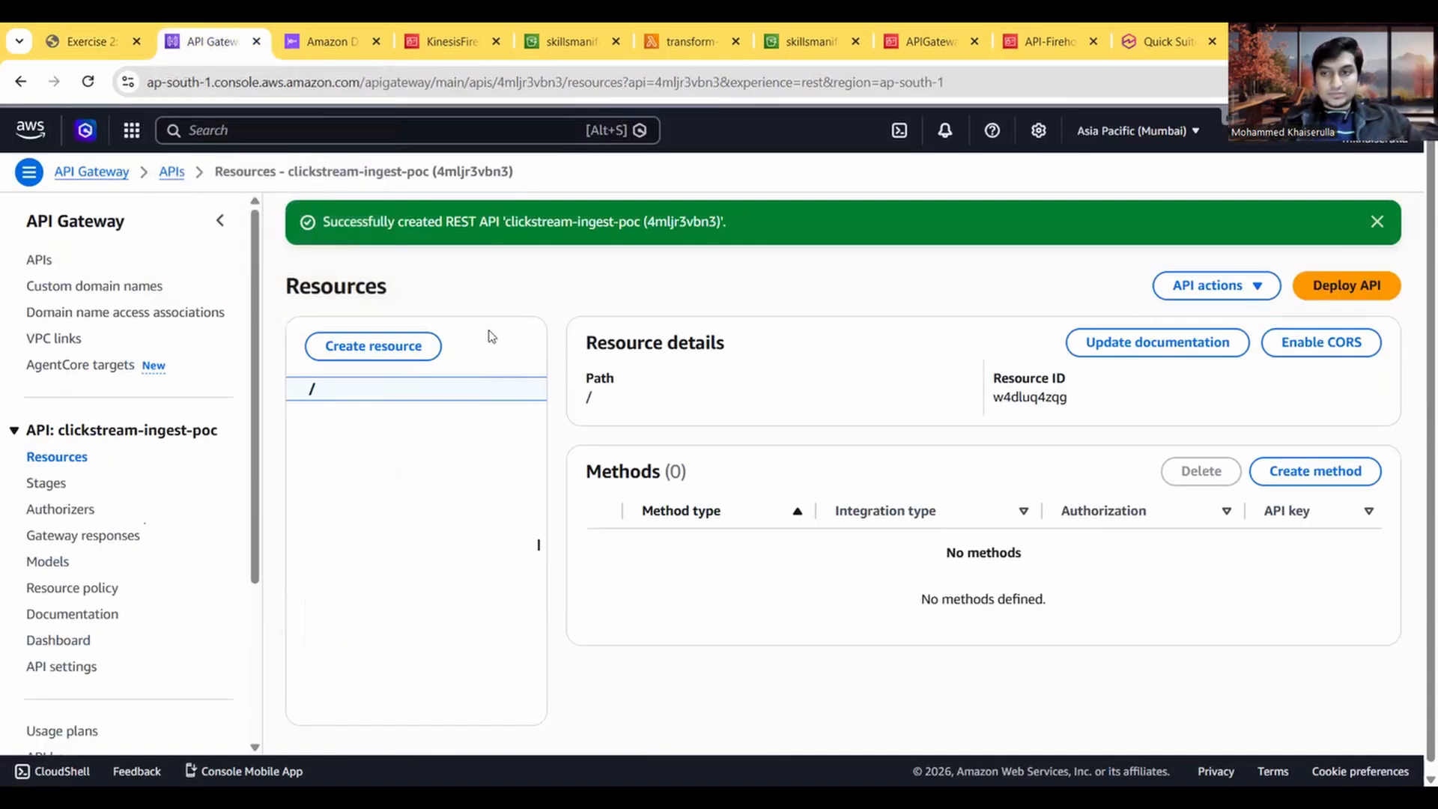
{"action": "left_click", "coordinate": [378, 346]}
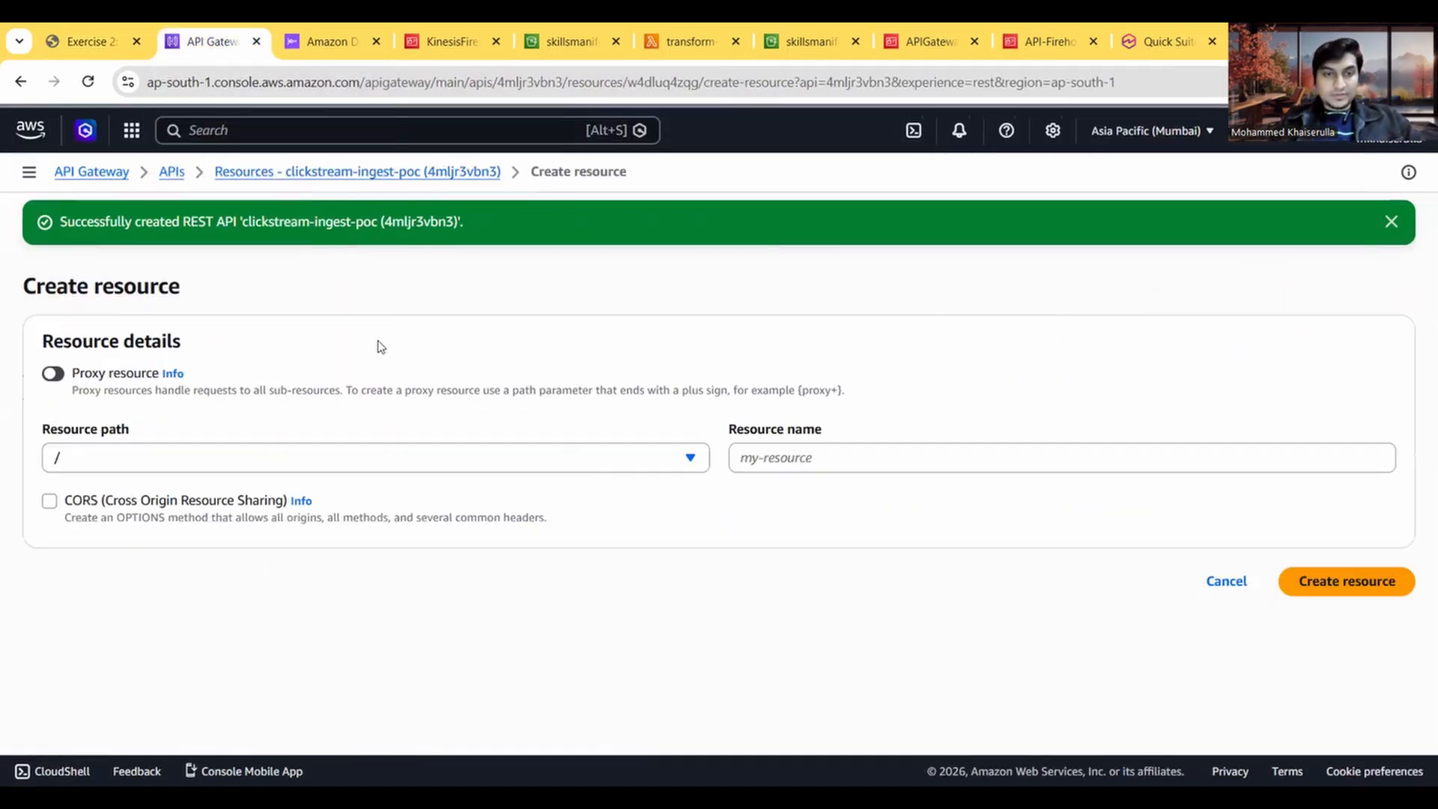
{"action": "left_click", "coordinate": [80, 30]}
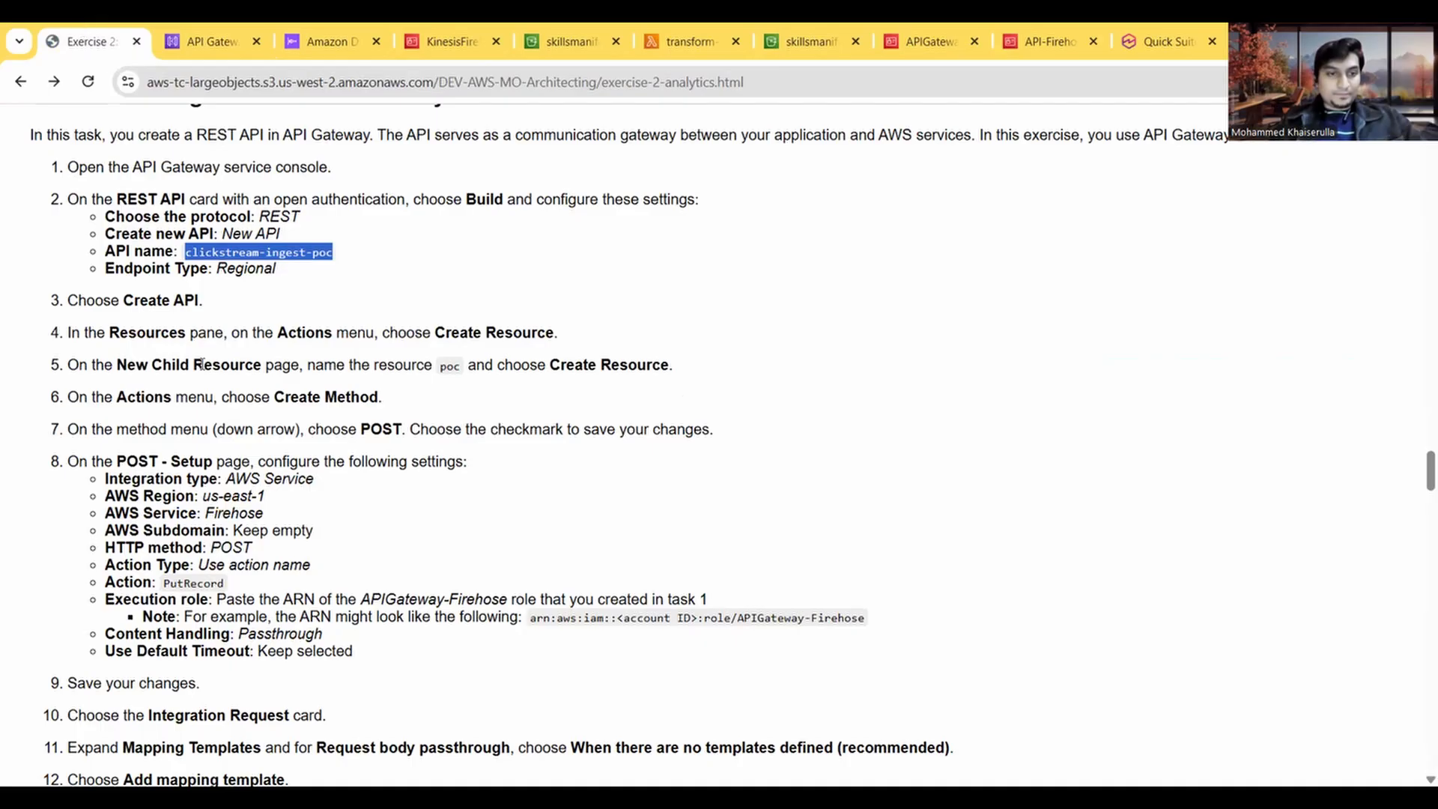
{"action": "scroll", "coordinate": [177, 357], "scroll_direction": "down", "scroll_amount": 1}
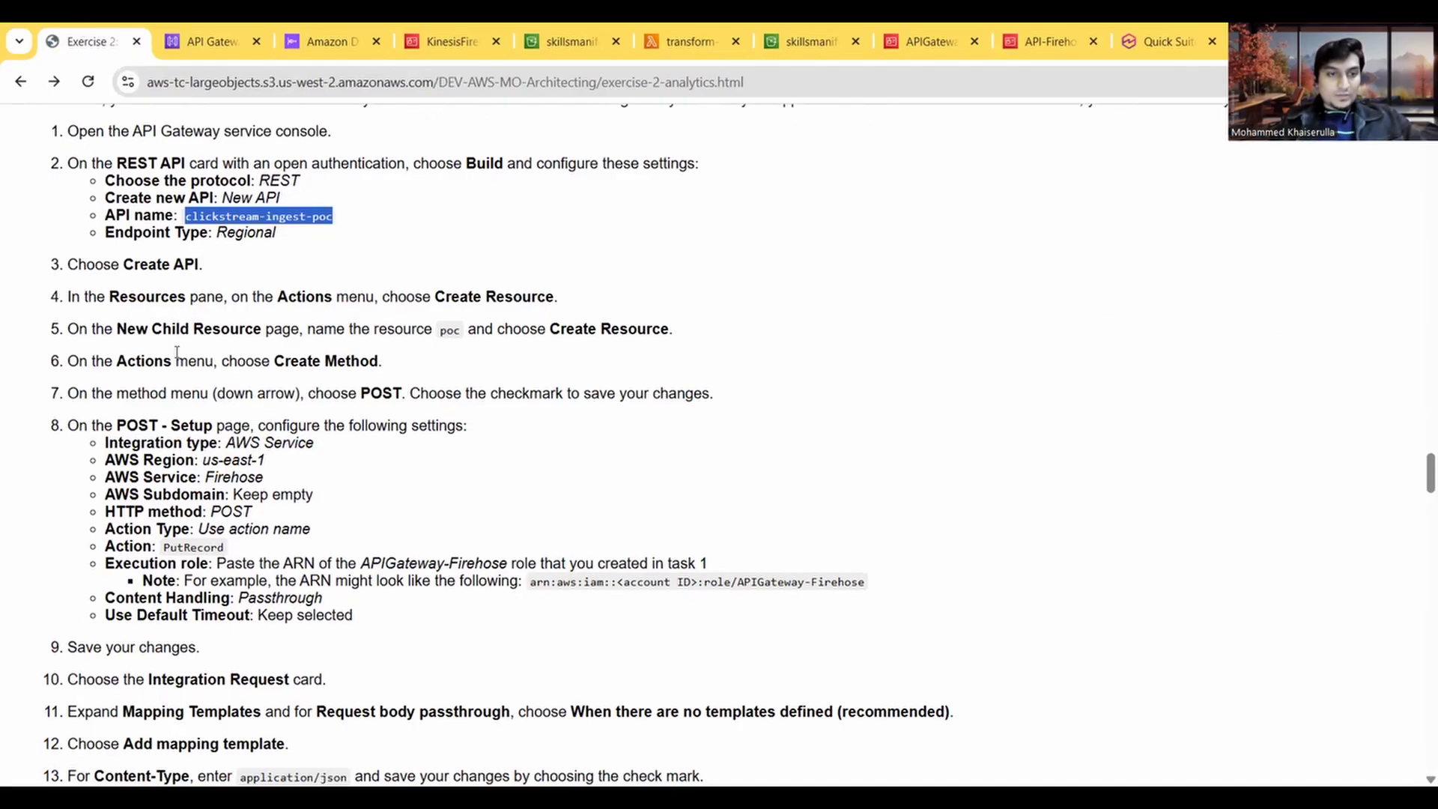
{"action": "left_click", "coordinate": [193, 31]}
{"action": "left_click", "coordinate": [800, 457]}
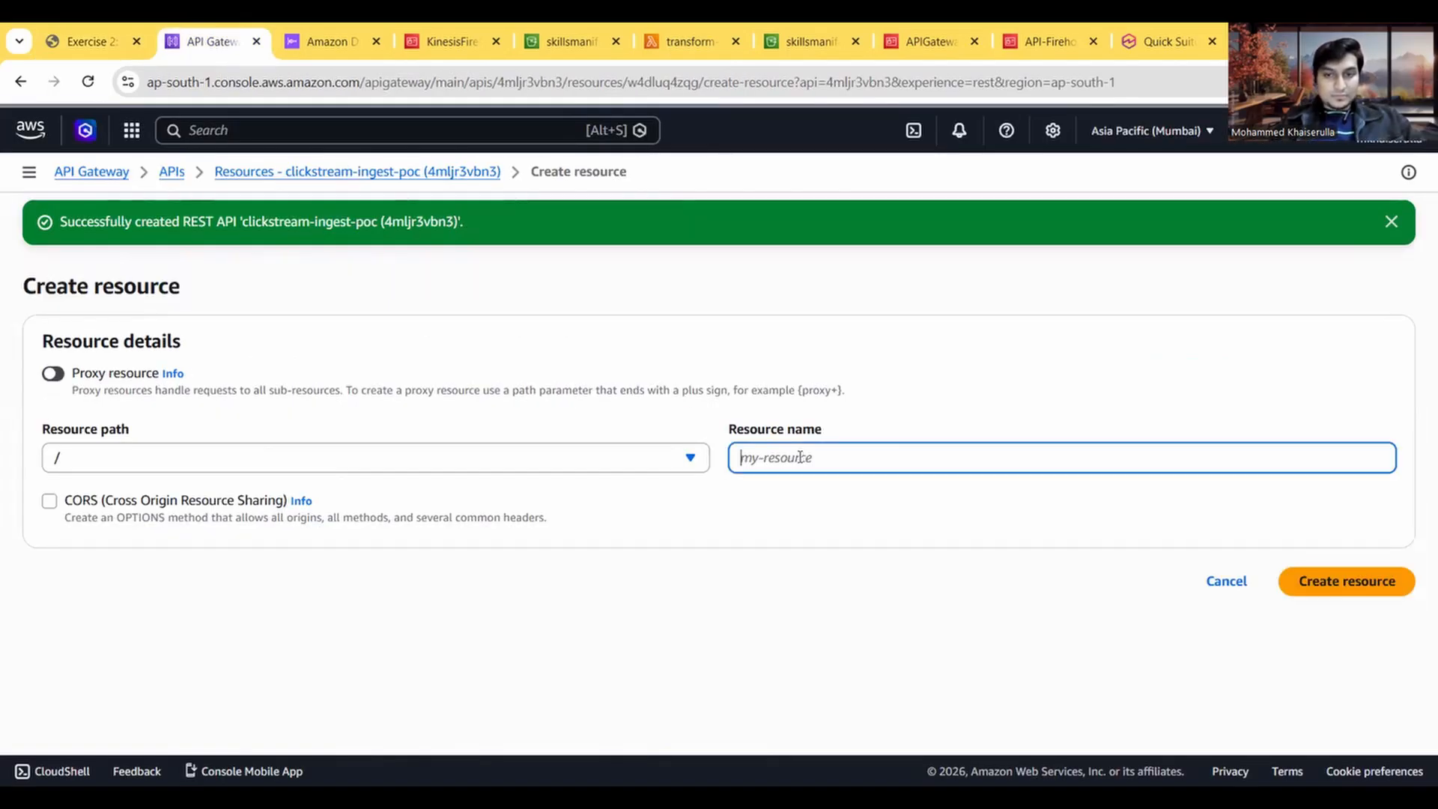
{"action": "type", "text": "poc"}
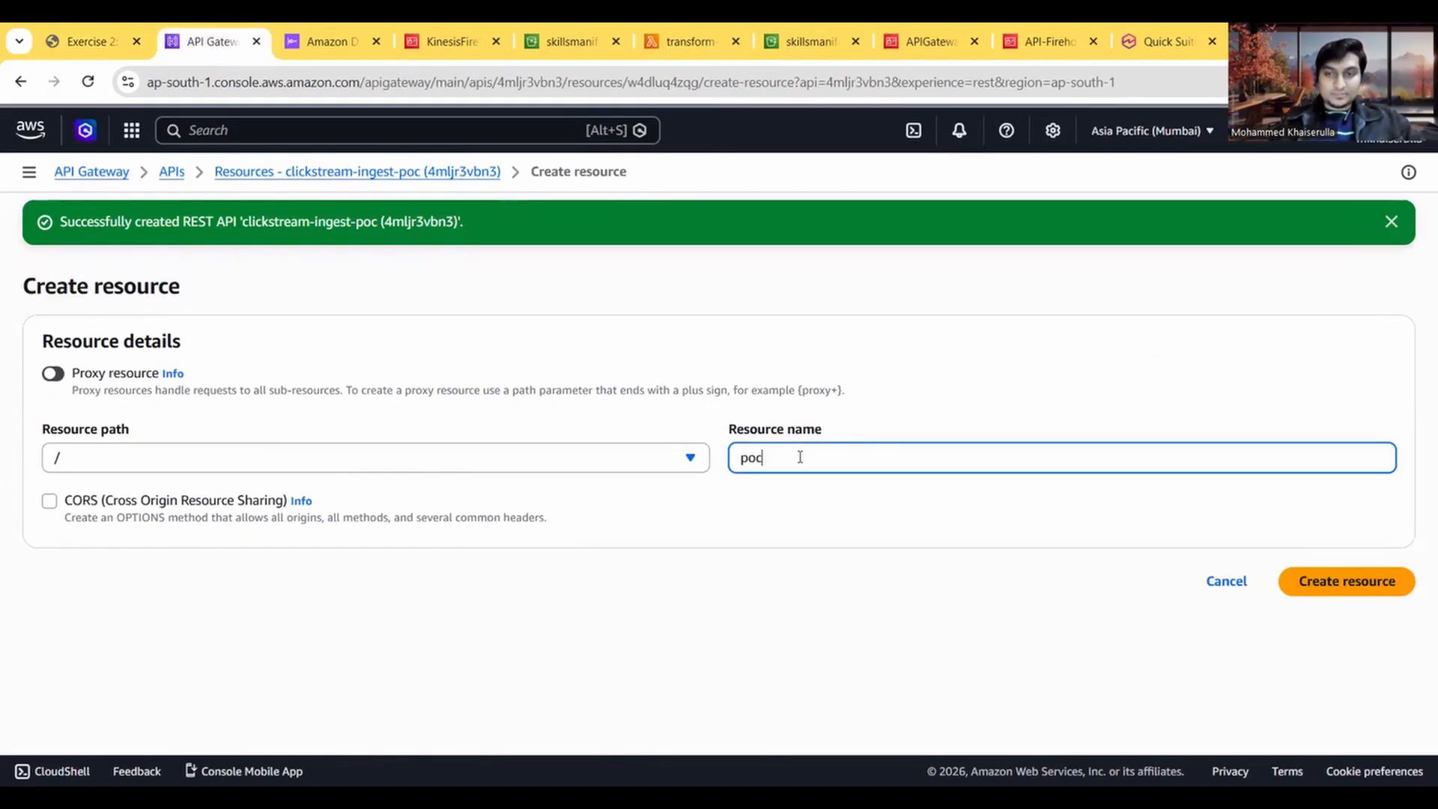
{"action": "left_click", "coordinate": [1321, 585]}
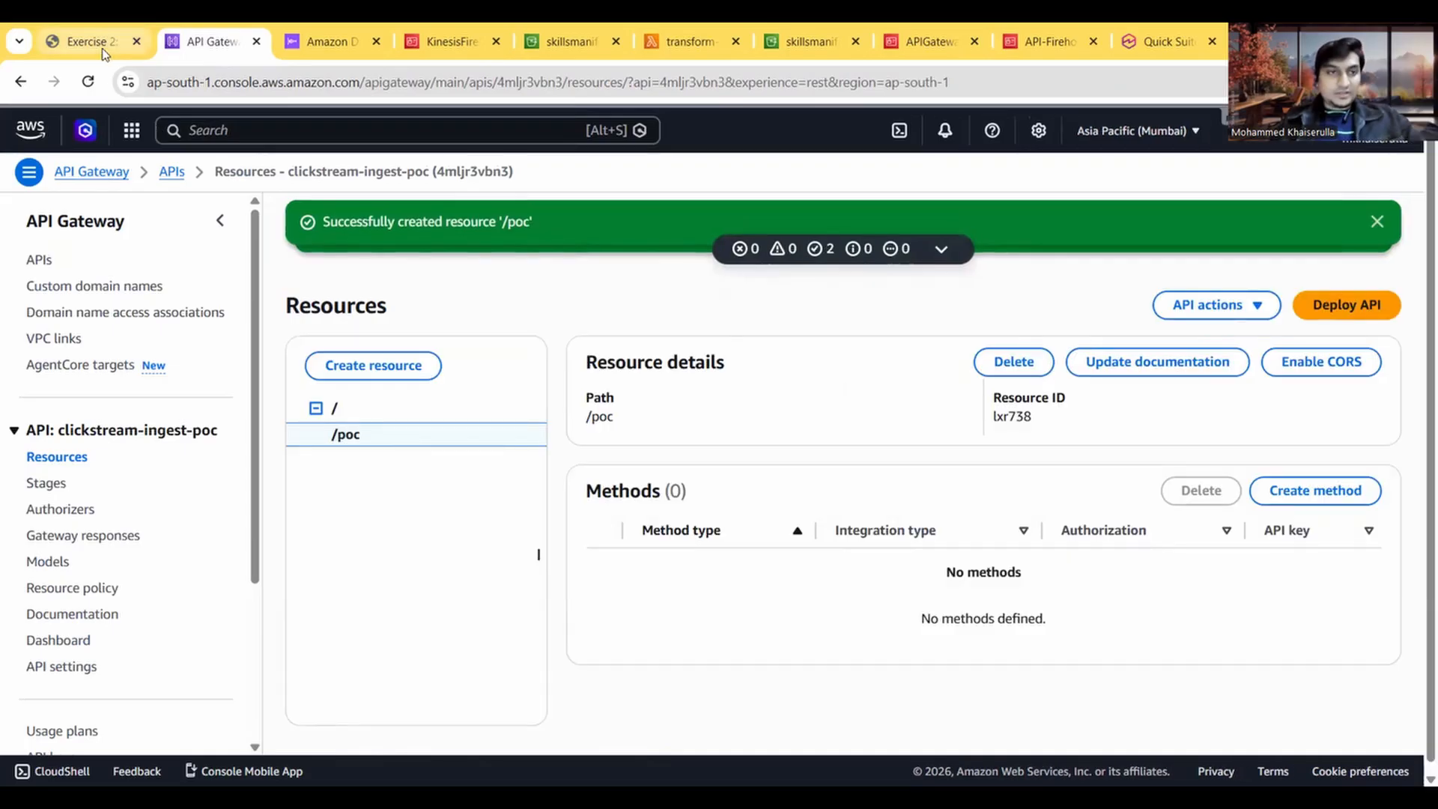
Step: Following the Task 6 POST setup, start a new method on the /poc resource with method type POST and integration type AWS service
{"action": "left_click", "coordinate": [103, 50]}
{"action": "scroll", "coordinate": [344, 486], "scroll_direction": "down", "scroll_amount": 1}
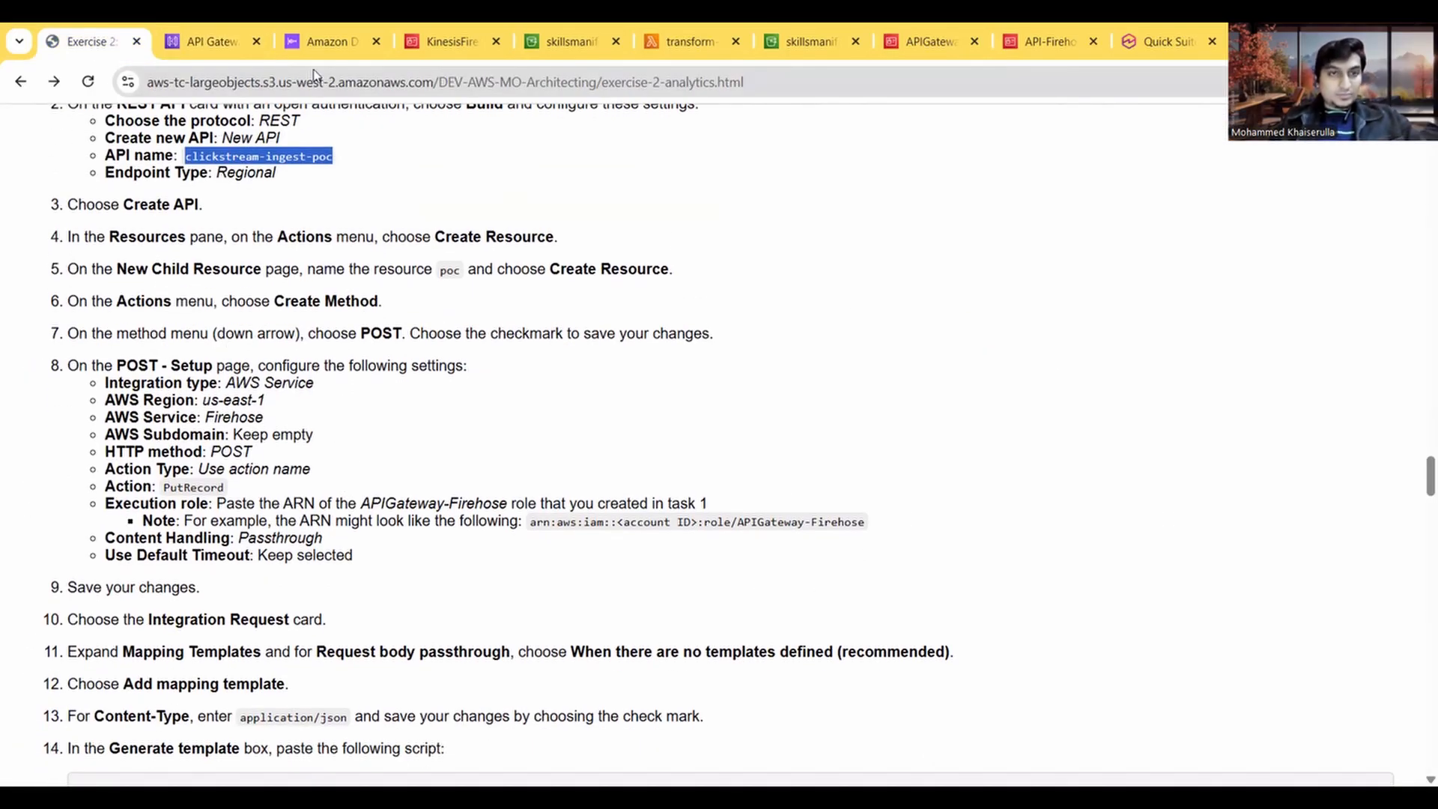
{"action": "left_click", "coordinate": [178, 45]}
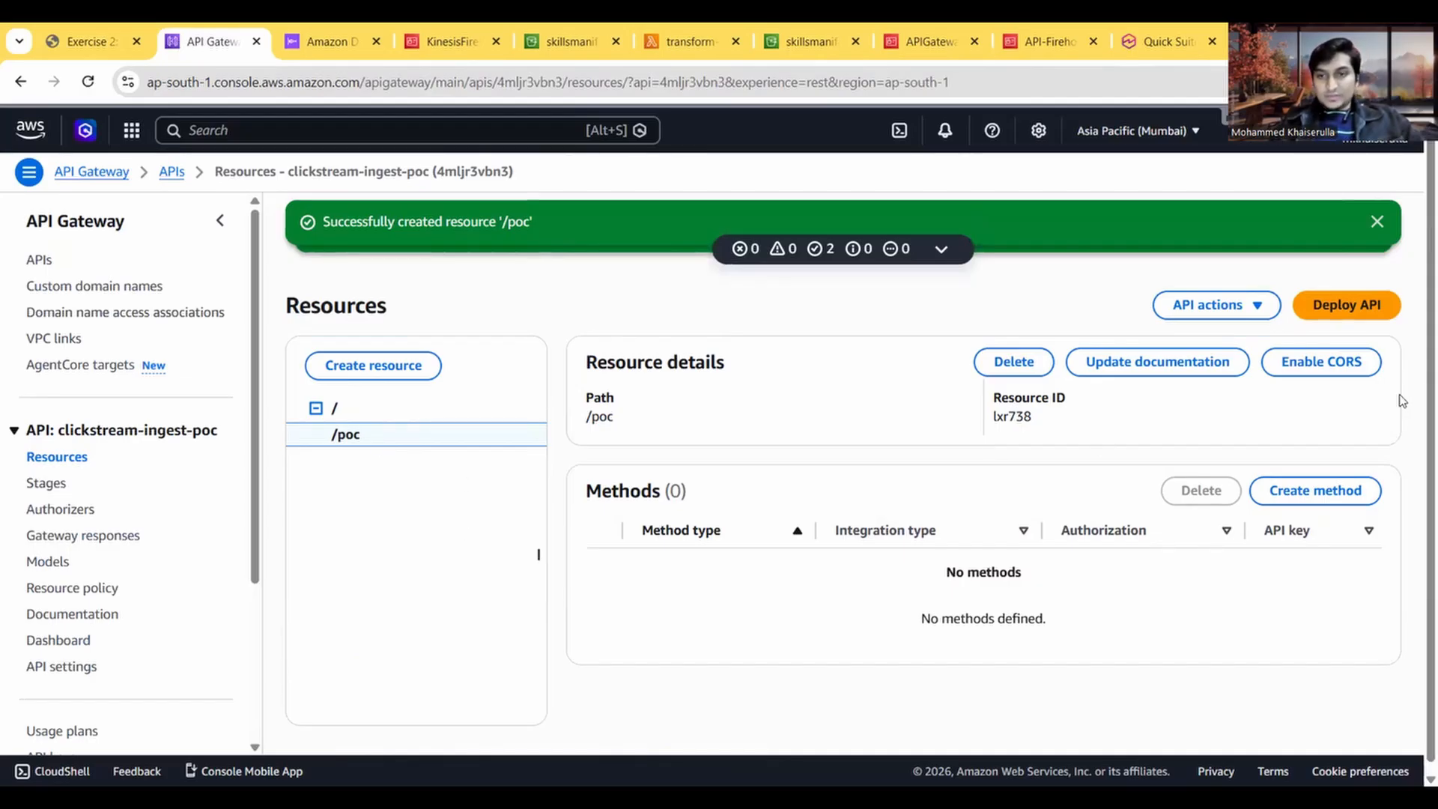
{"action": "left_click", "coordinate": [1311, 488]}
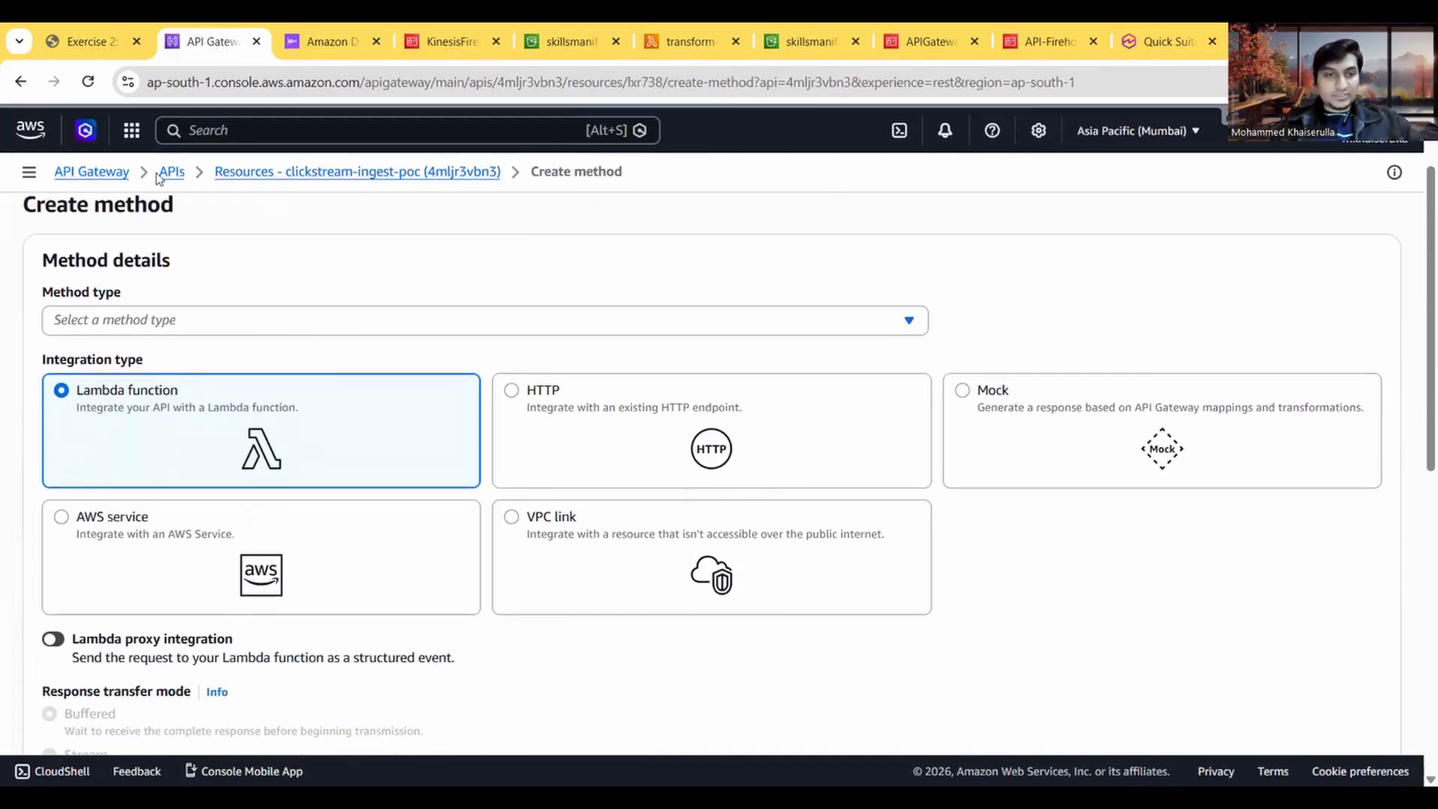
{"action": "left_click", "coordinate": [90, 42]}
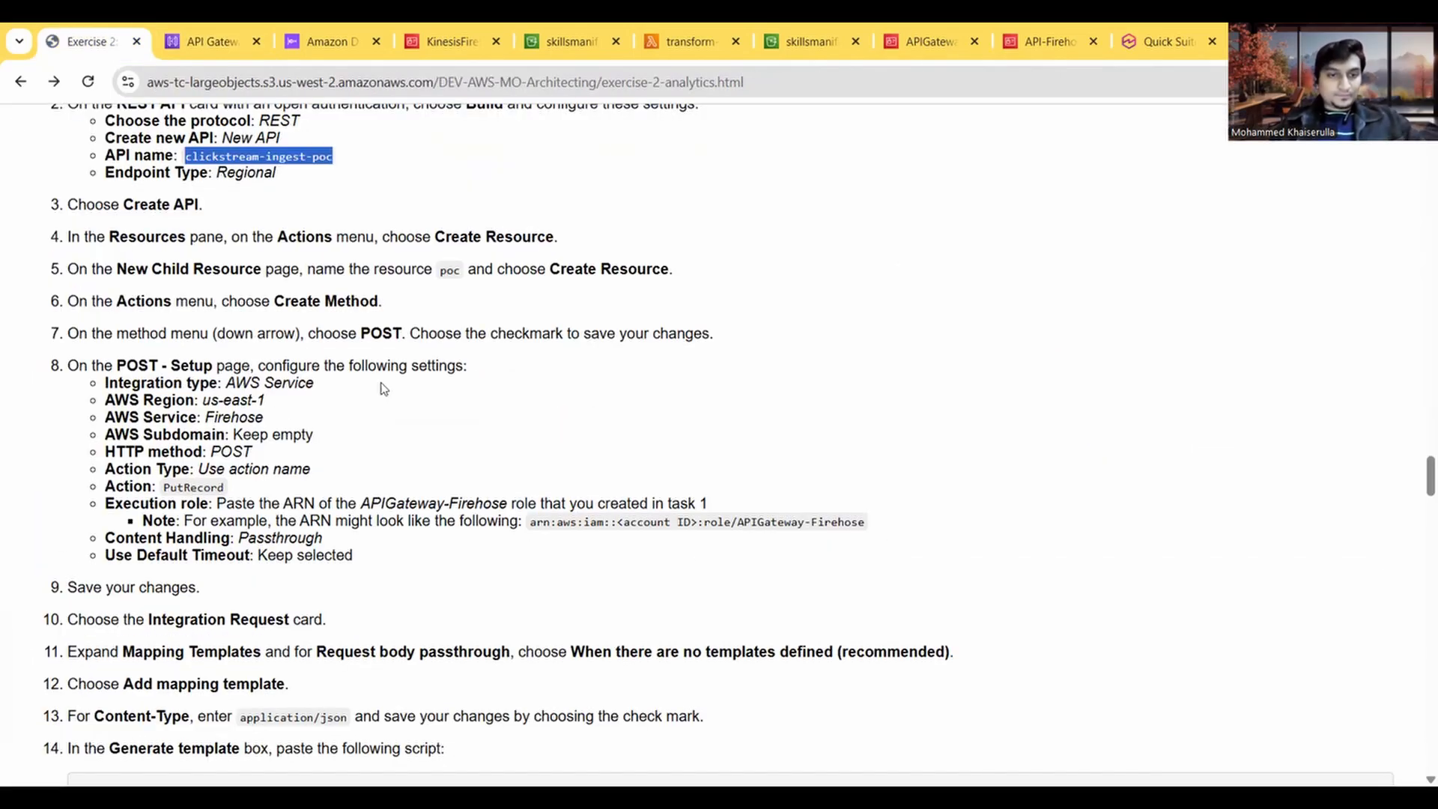
{"action": "scroll", "coordinate": [237, 399], "scroll_direction": "down", "scroll_amount": 1}
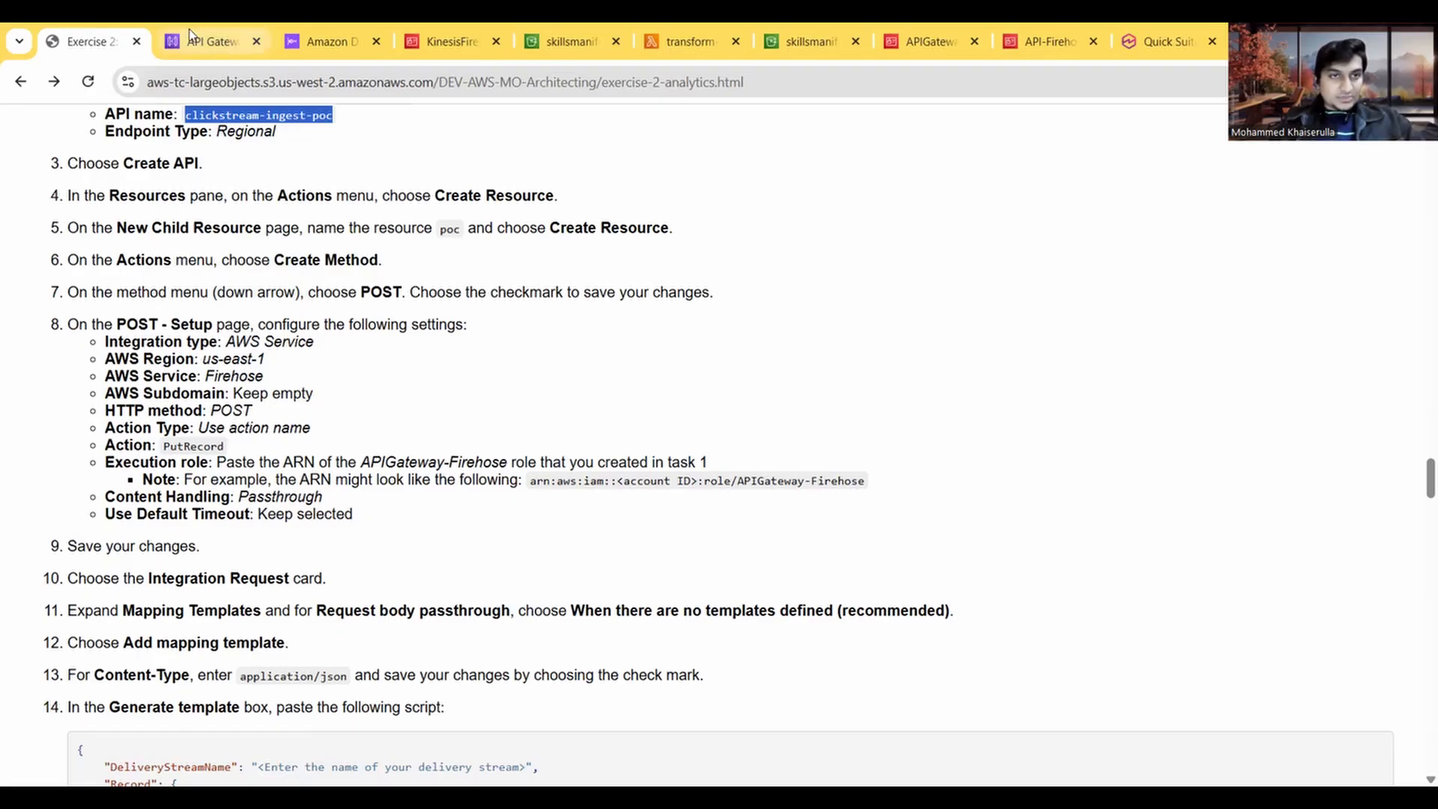
{"action": "key", "text": "ctrl+Tab"}
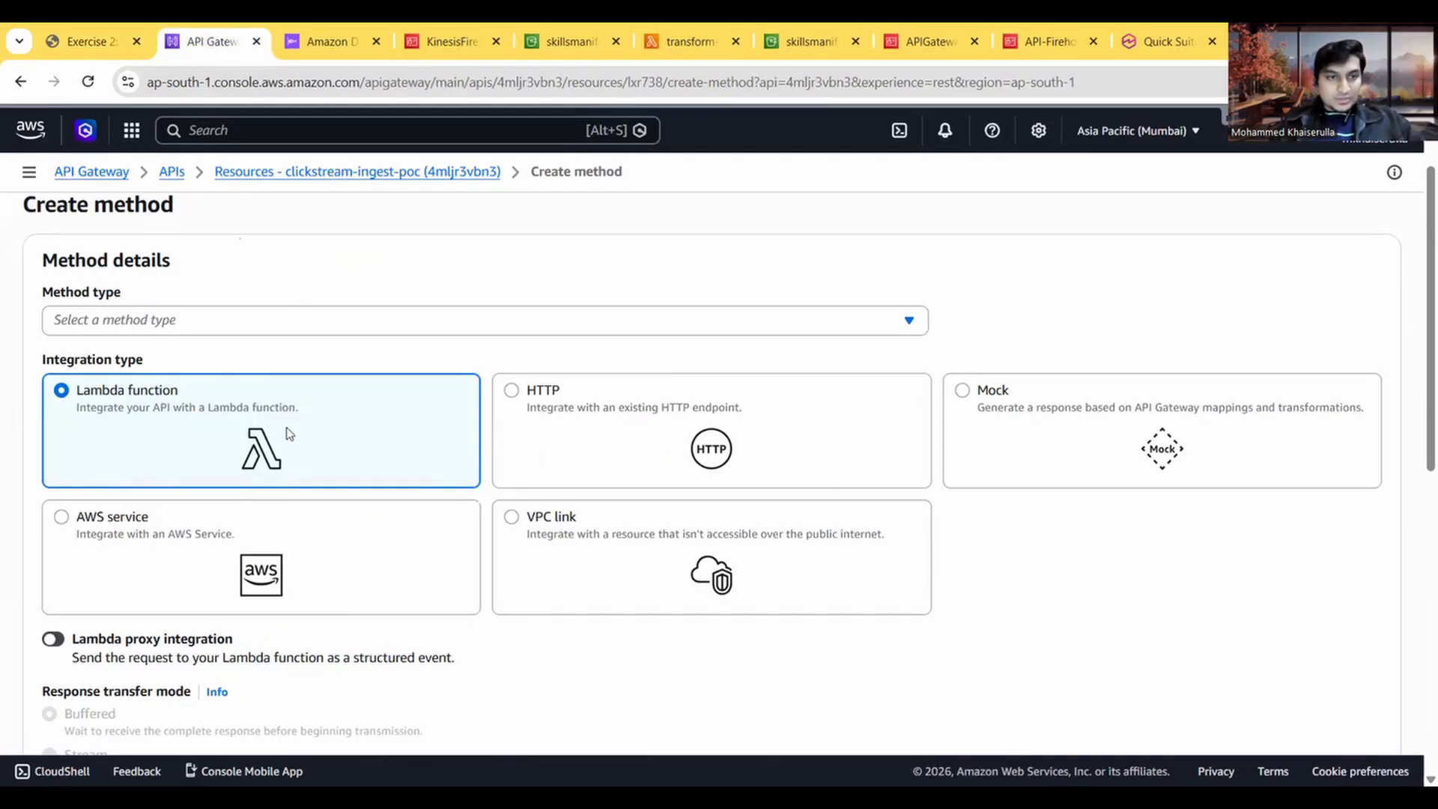
{"action": "left_click", "coordinate": [132, 321]}
{"action": "left_click", "coordinate": [93, 517]}
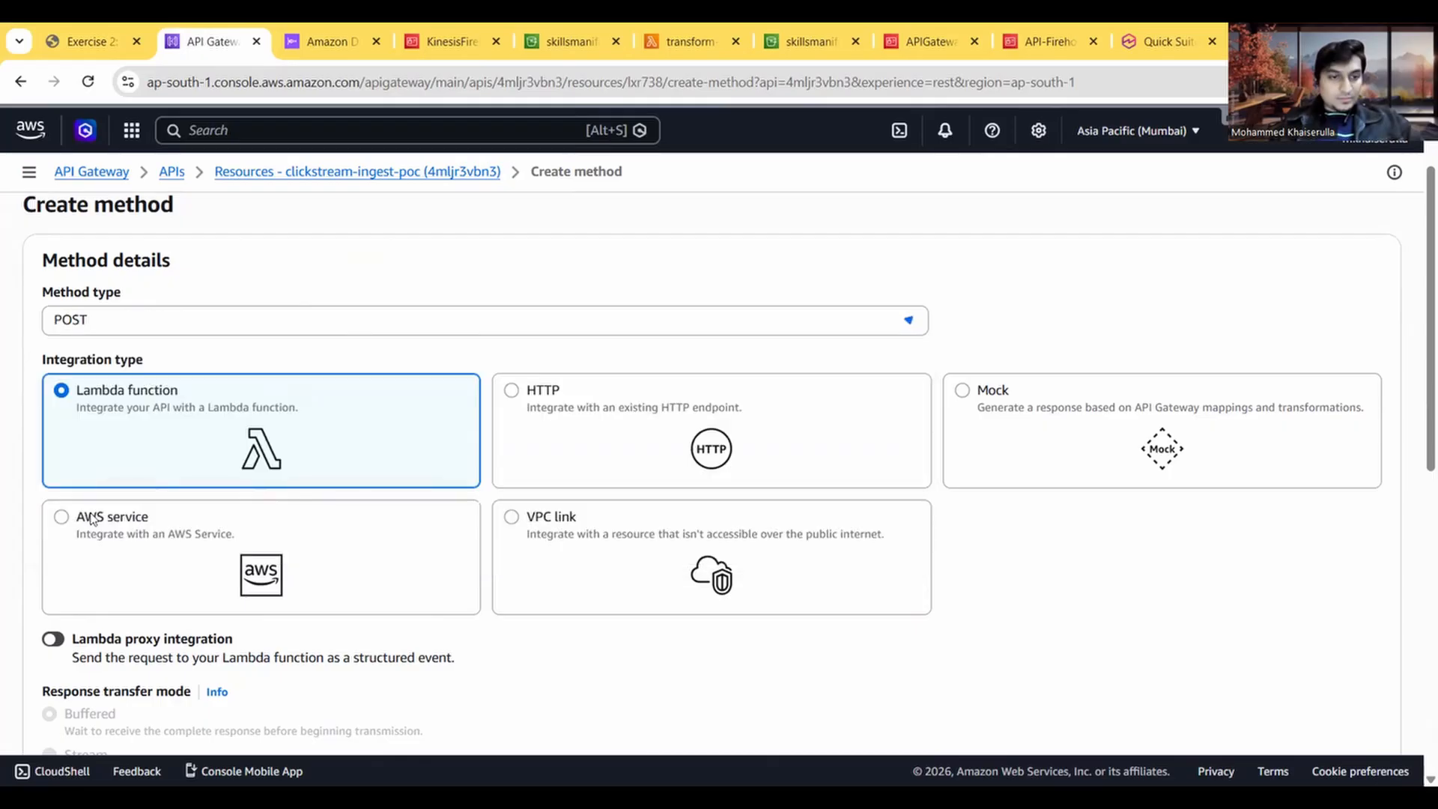
{"action": "scroll", "coordinate": [238, 381], "scroll_direction": "down", "scroll_amount": 1}
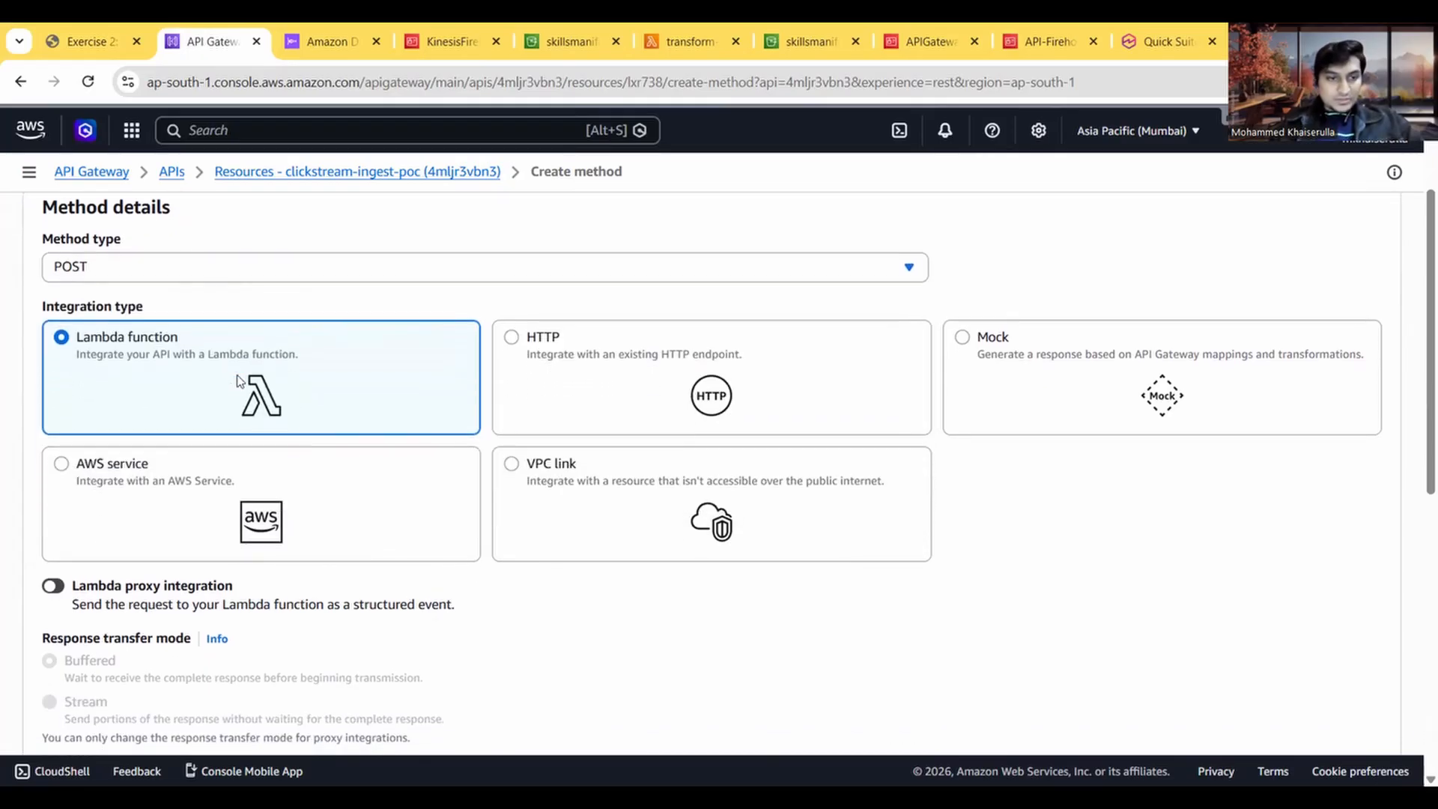
{"action": "left_click", "coordinate": [110, 471]}
{"action": "scroll", "coordinate": [112, 479], "scroll_direction": "down", "scroll_amount": 3}
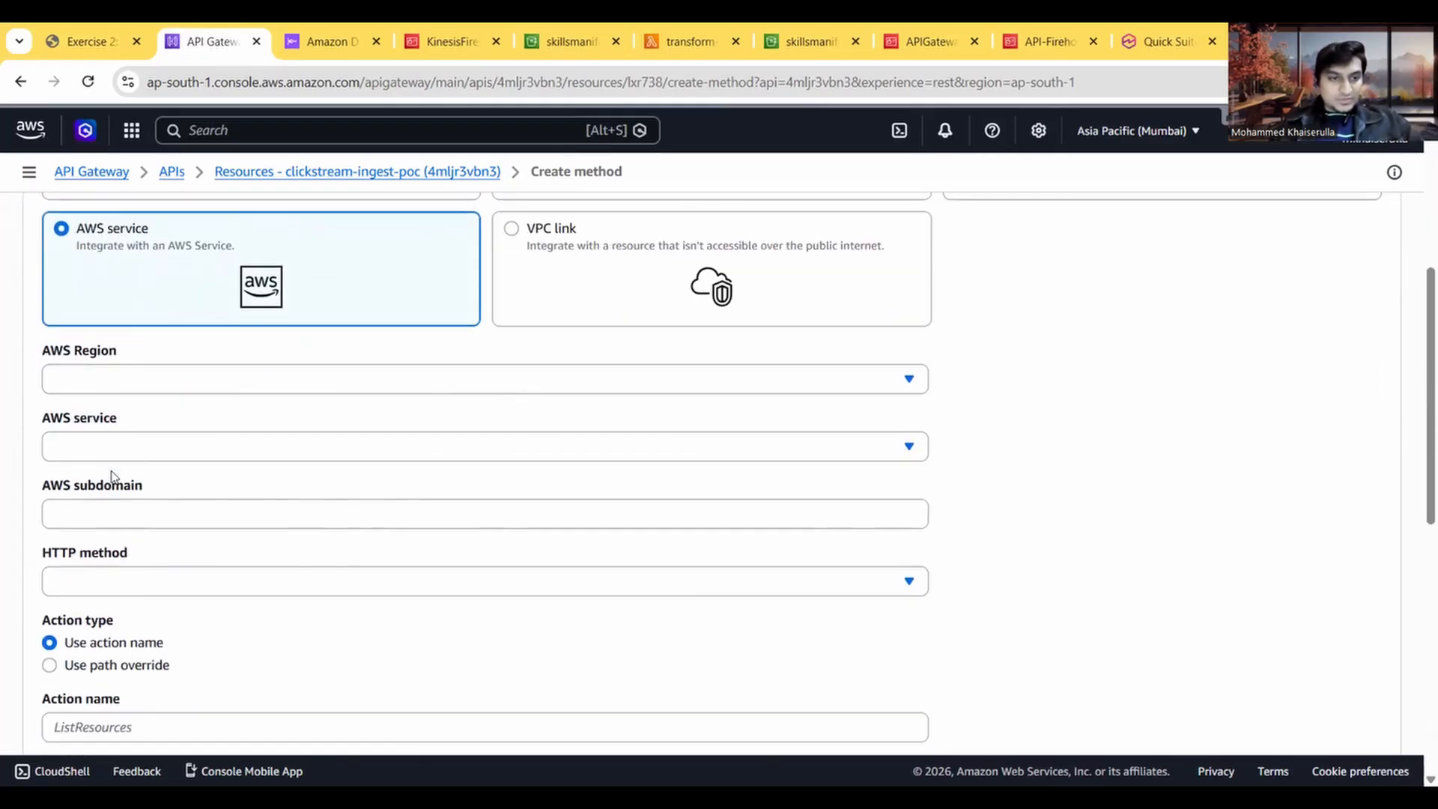
Step: Check the console's current region code and set the POST integration's AWS Region to ap-south-1
{"action": "left_click", "coordinate": [170, 376]}
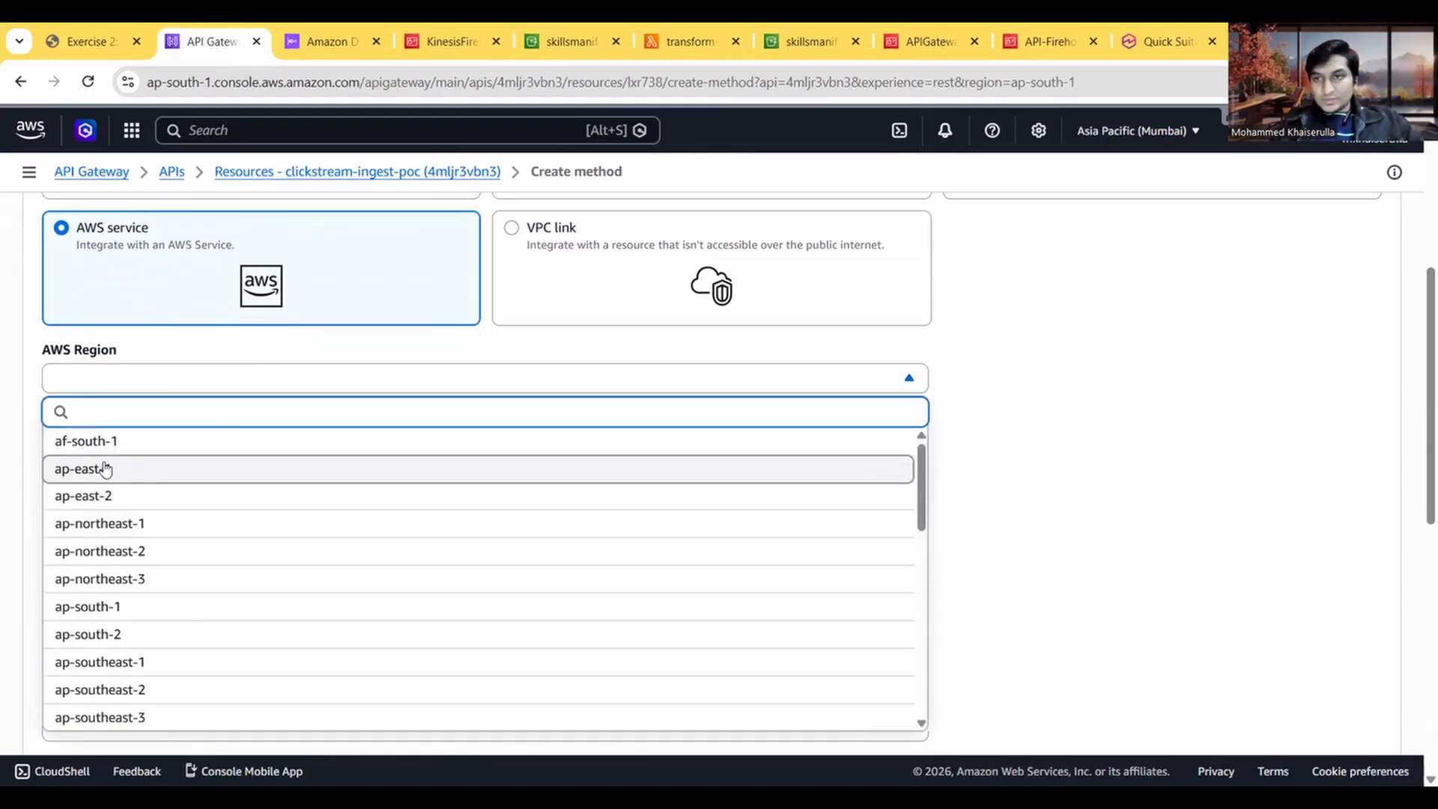
{"action": "left_click", "coordinate": [1192, 132]}
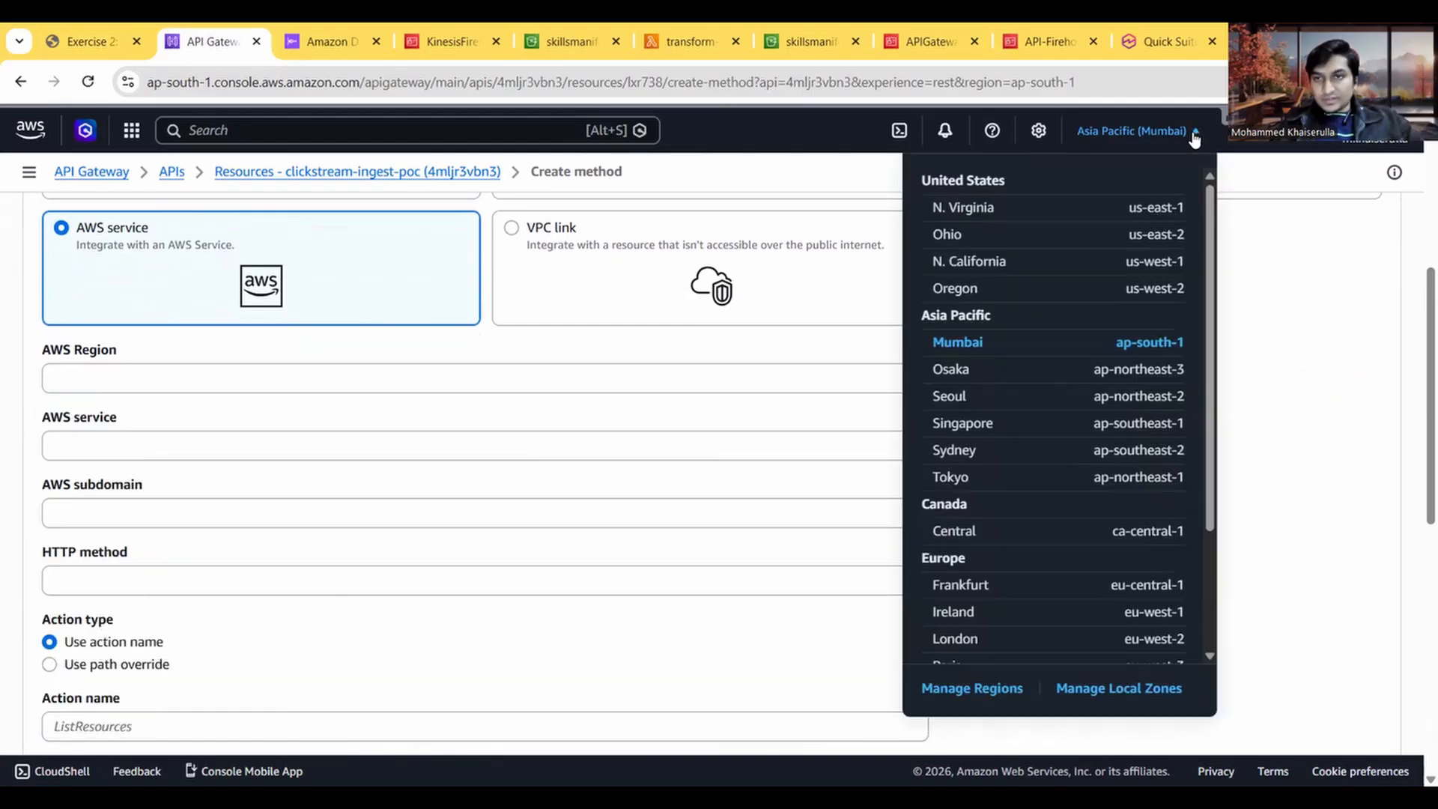
{"action": "left_click", "coordinate": [1263, 287]}
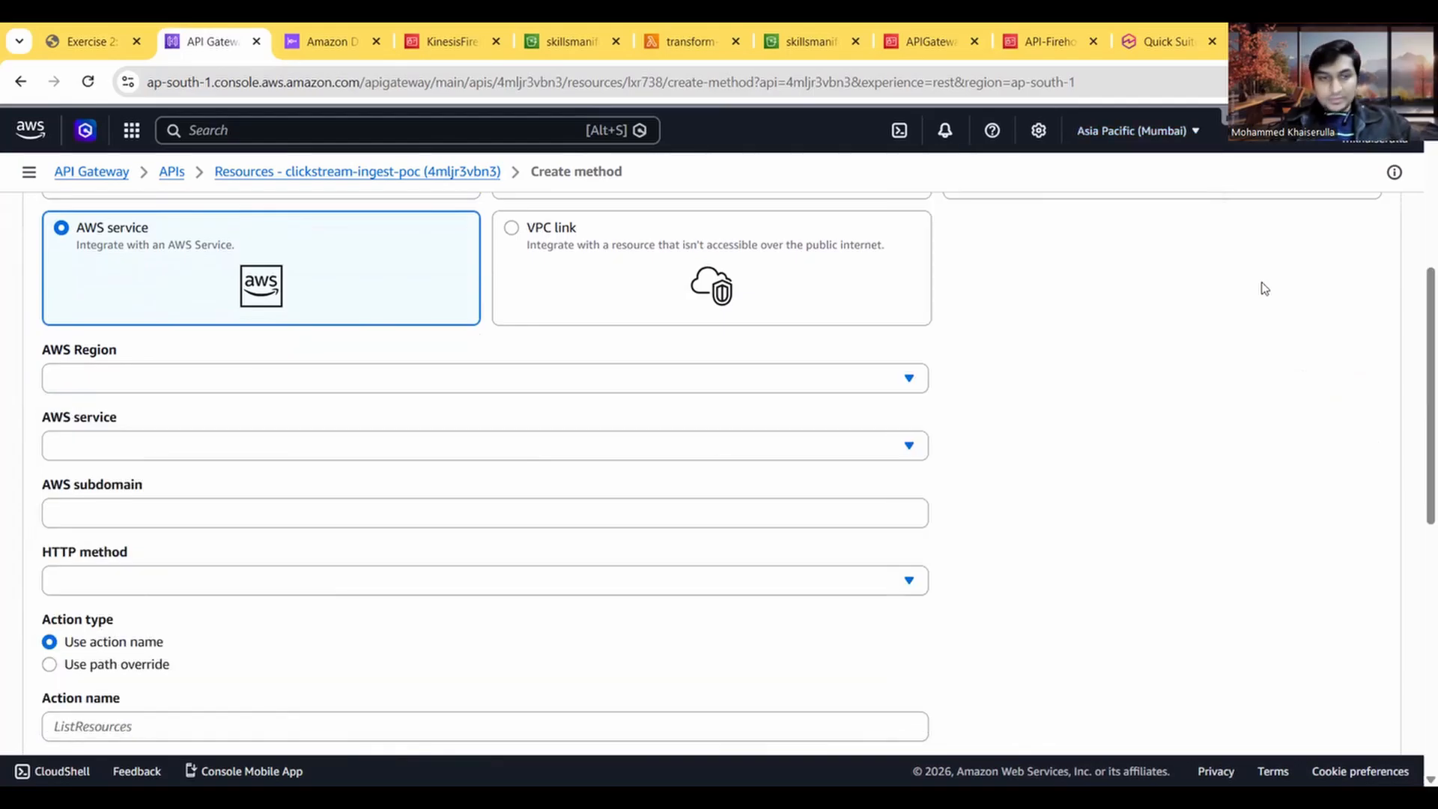
{"action": "left_click", "coordinate": [181, 381]}
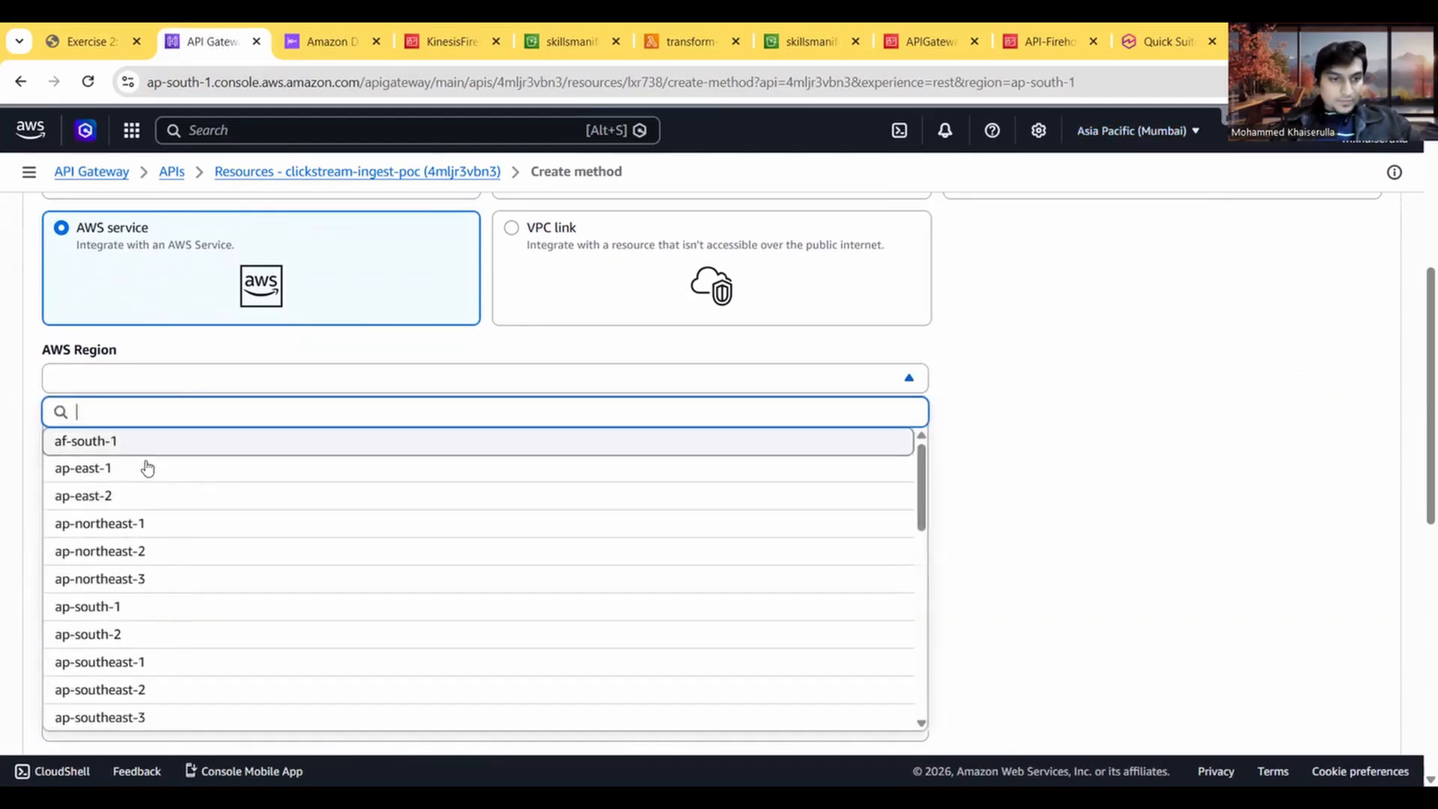
{"action": "left_click", "coordinate": [128, 605]}
Step: Search the available AWS services for "fir" and choose Firehose as the integration's AWS service
{"action": "scroll", "coordinate": [183, 472], "scroll_direction": "down", "scroll_amount": 1}
{"action": "left_click", "coordinate": [149, 408]}
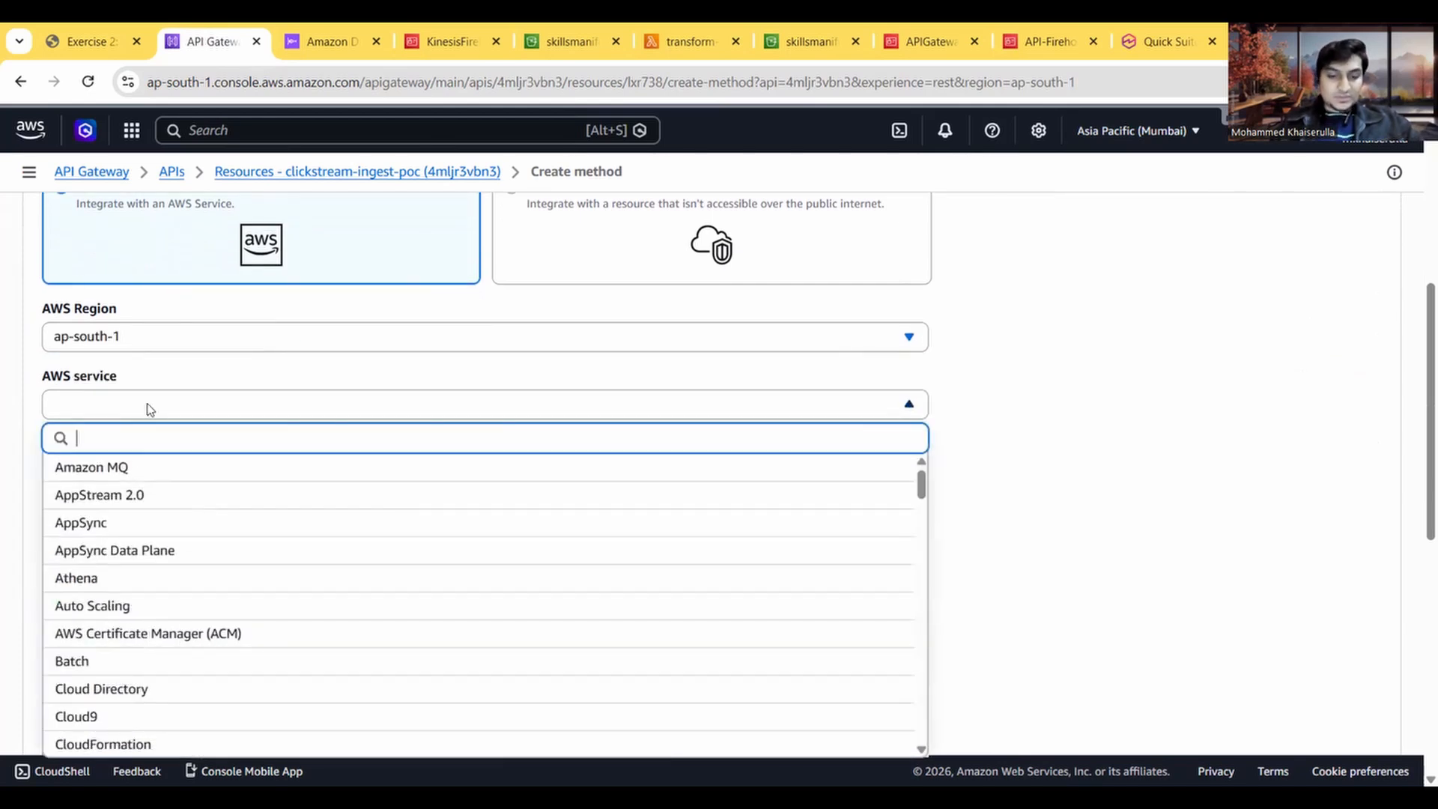
{"action": "type", "text": "fir"}
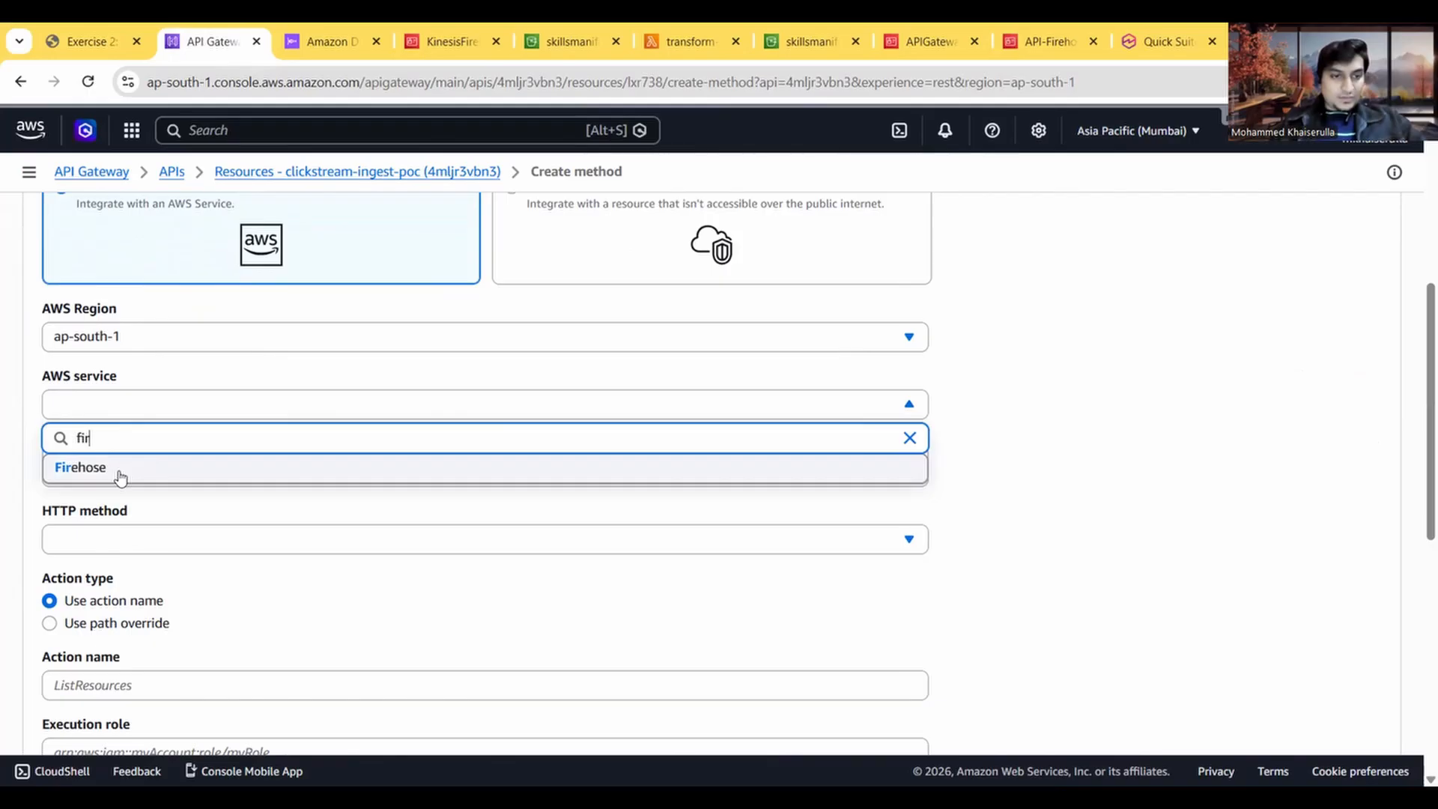
{"action": "left_click", "coordinate": [158, 477]}
Step: Check the POST setup settings in the Task 6 instructions and set the integration's HTTP method to POST
{"action": "scroll", "coordinate": [158, 477], "scroll_direction": "down", "scroll_amount": 2}
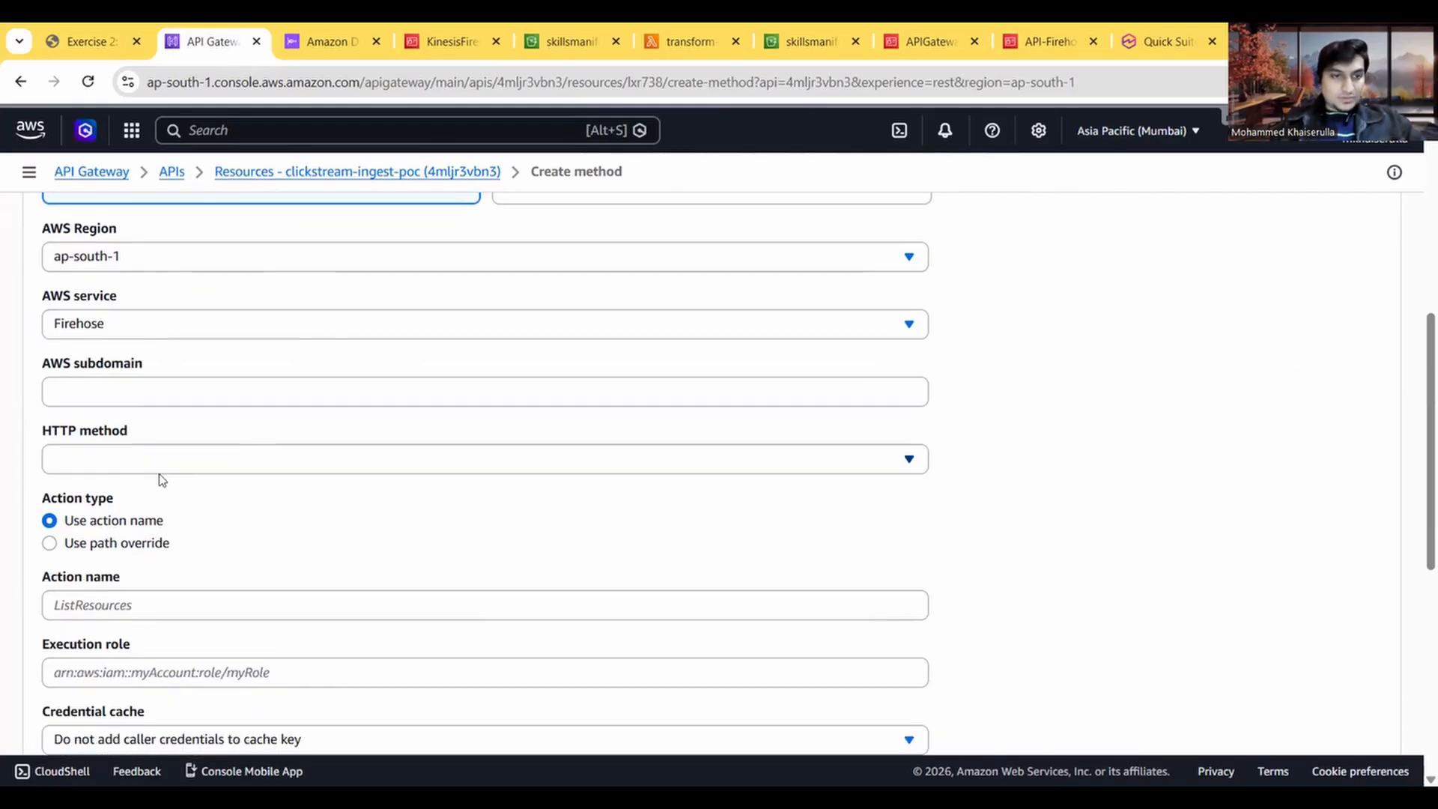
{"action": "left_click", "coordinate": [110, 51]}
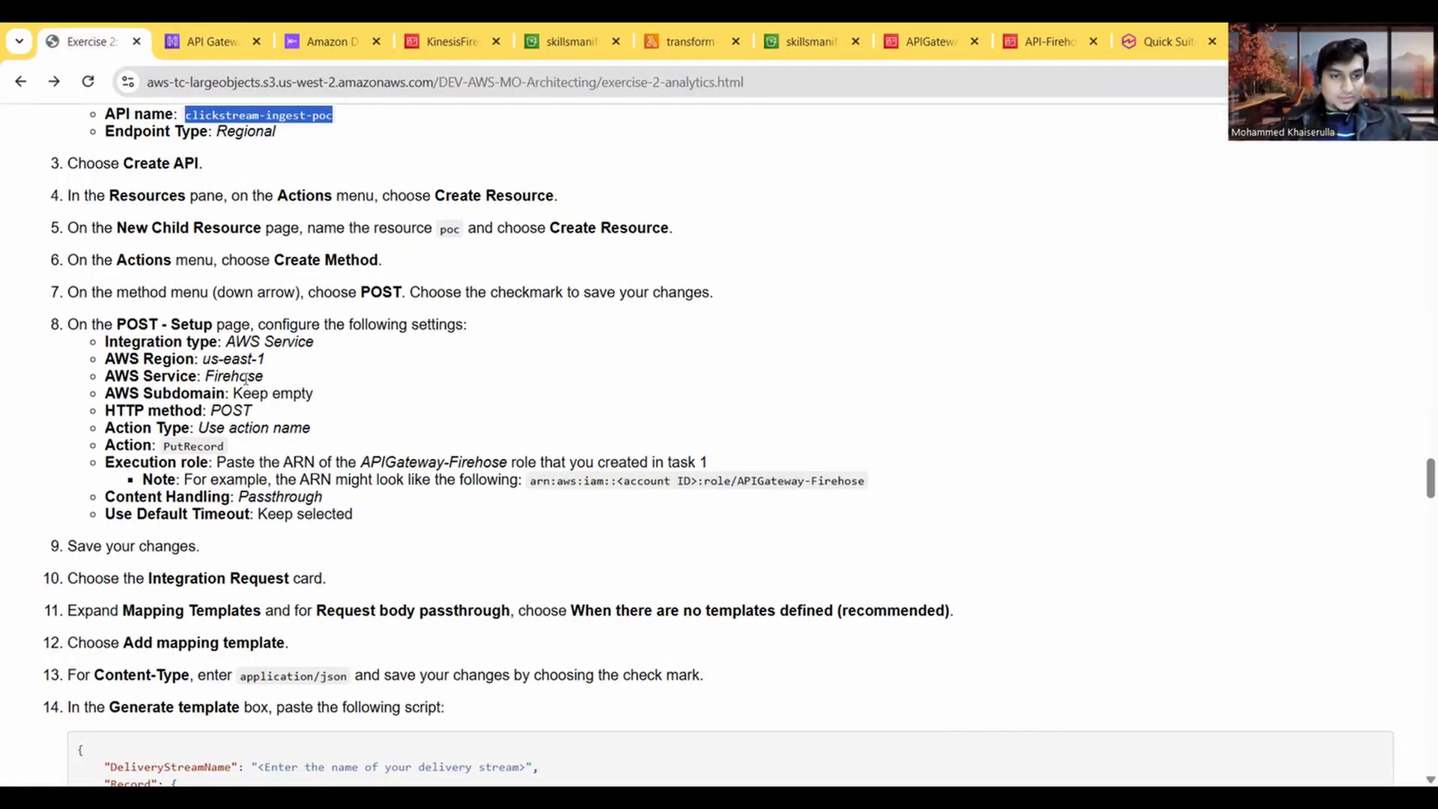
{"action": "left_click", "coordinate": [214, 47]}
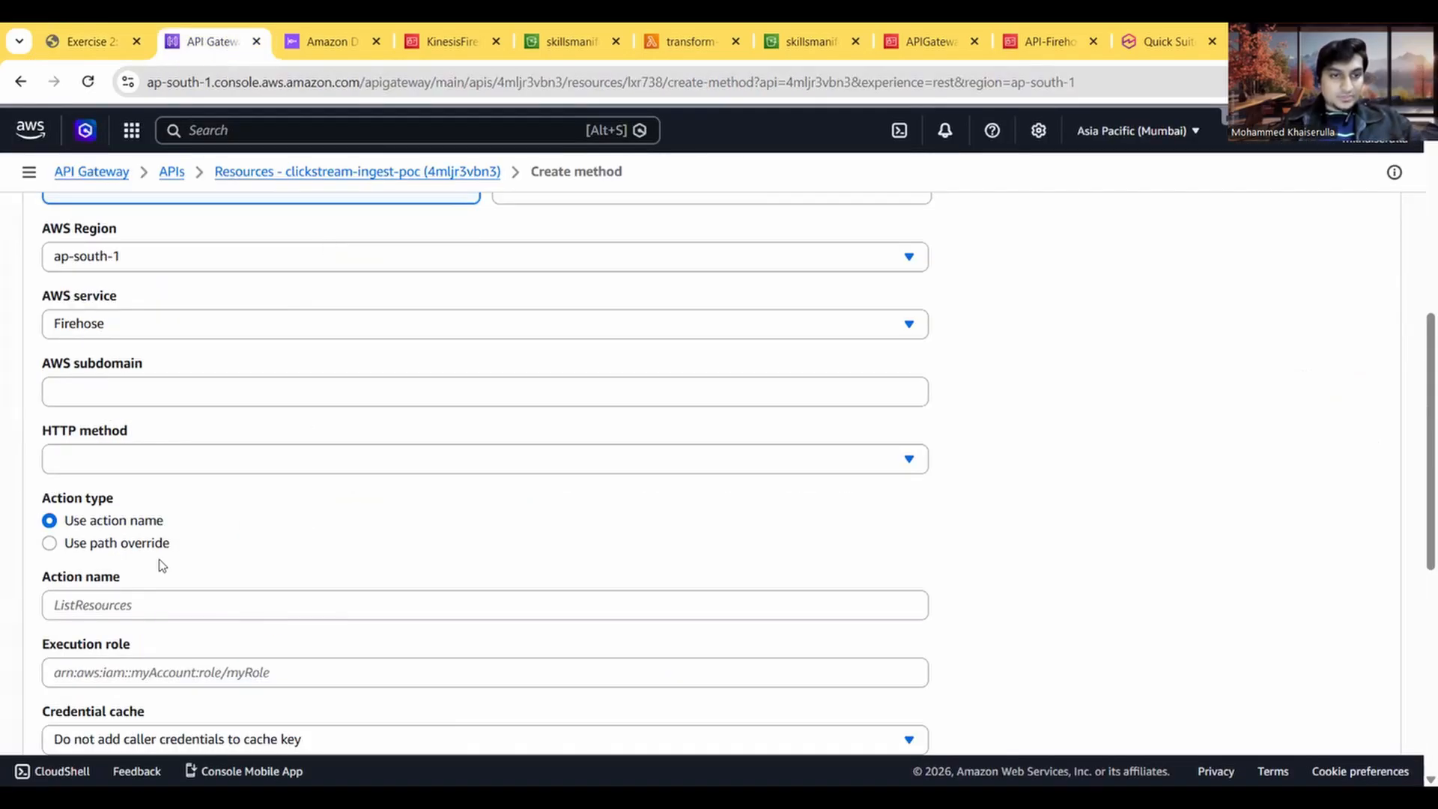
{"action": "left_click", "coordinate": [133, 456]}
{"action": "left_click", "coordinate": [105, 656]}
{"action": "scroll", "coordinate": [142, 523], "scroll_direction": "down", "scroll_amount": 1}
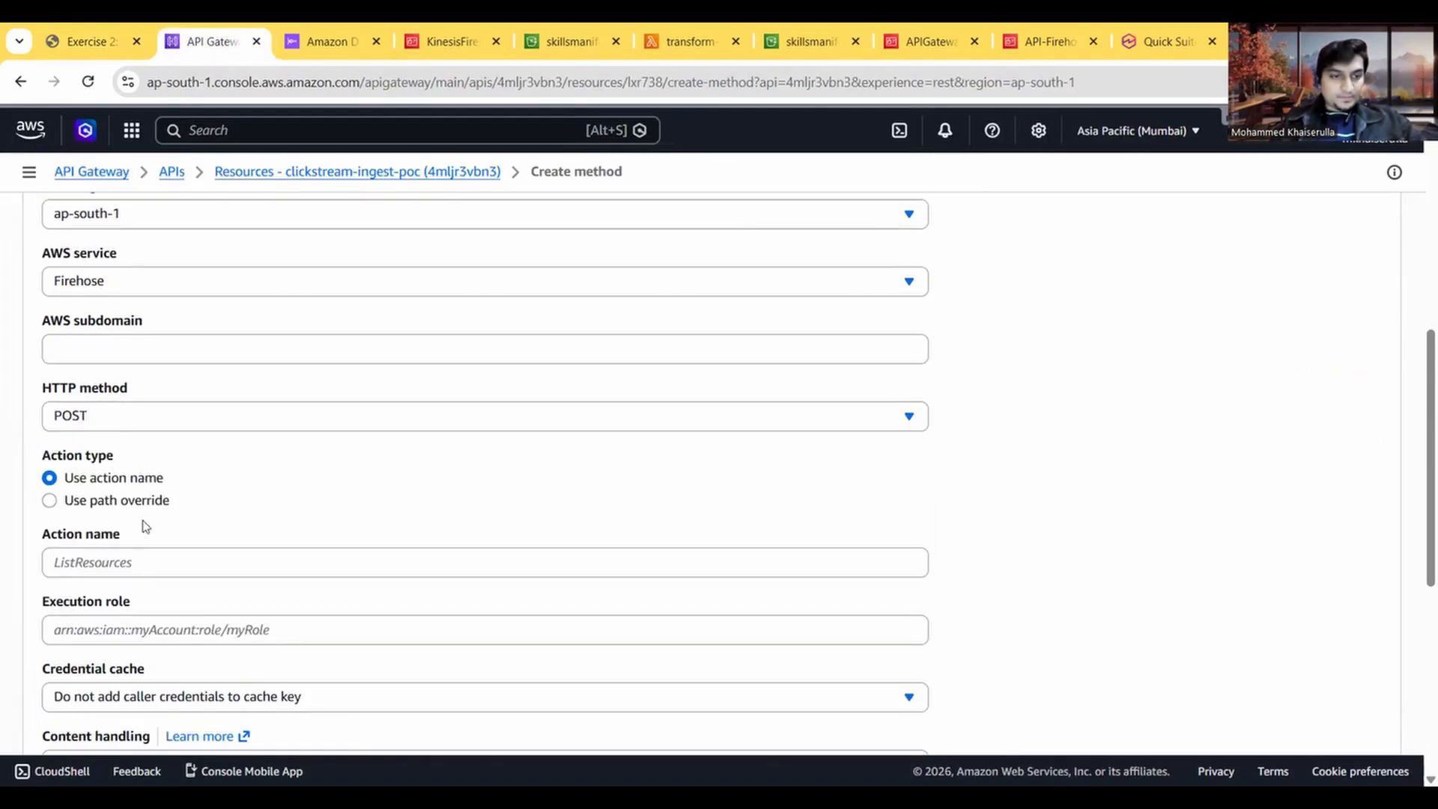
Step: Look up the action in the Task 6 instructions and enter Putrecord as the integration's action name
{"action": "left_click", "coordinate": [68, 30]}
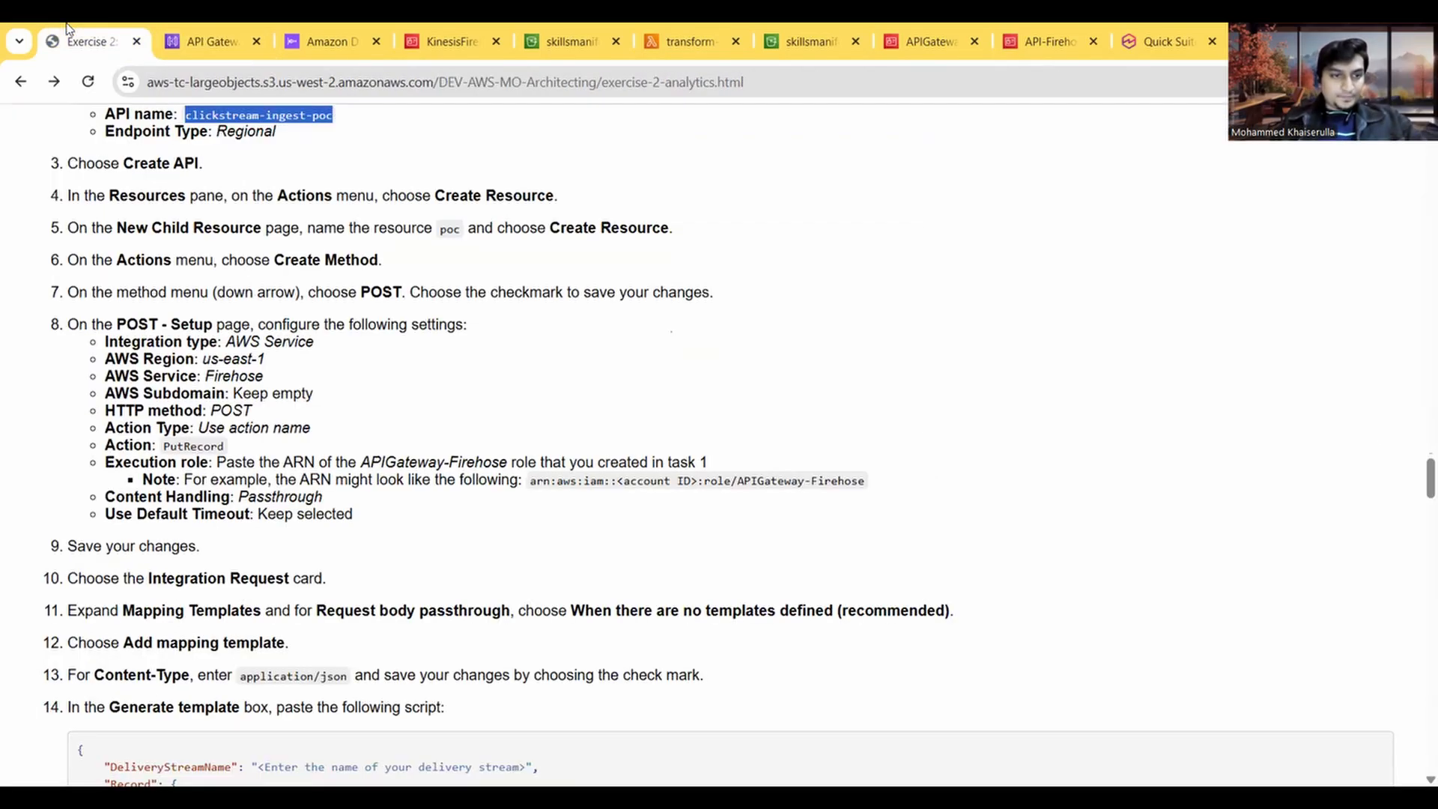
{"action": "left_click", "coordinate": [201, 33]}
{"action": "left_click", "coordinate": [126, 529]}
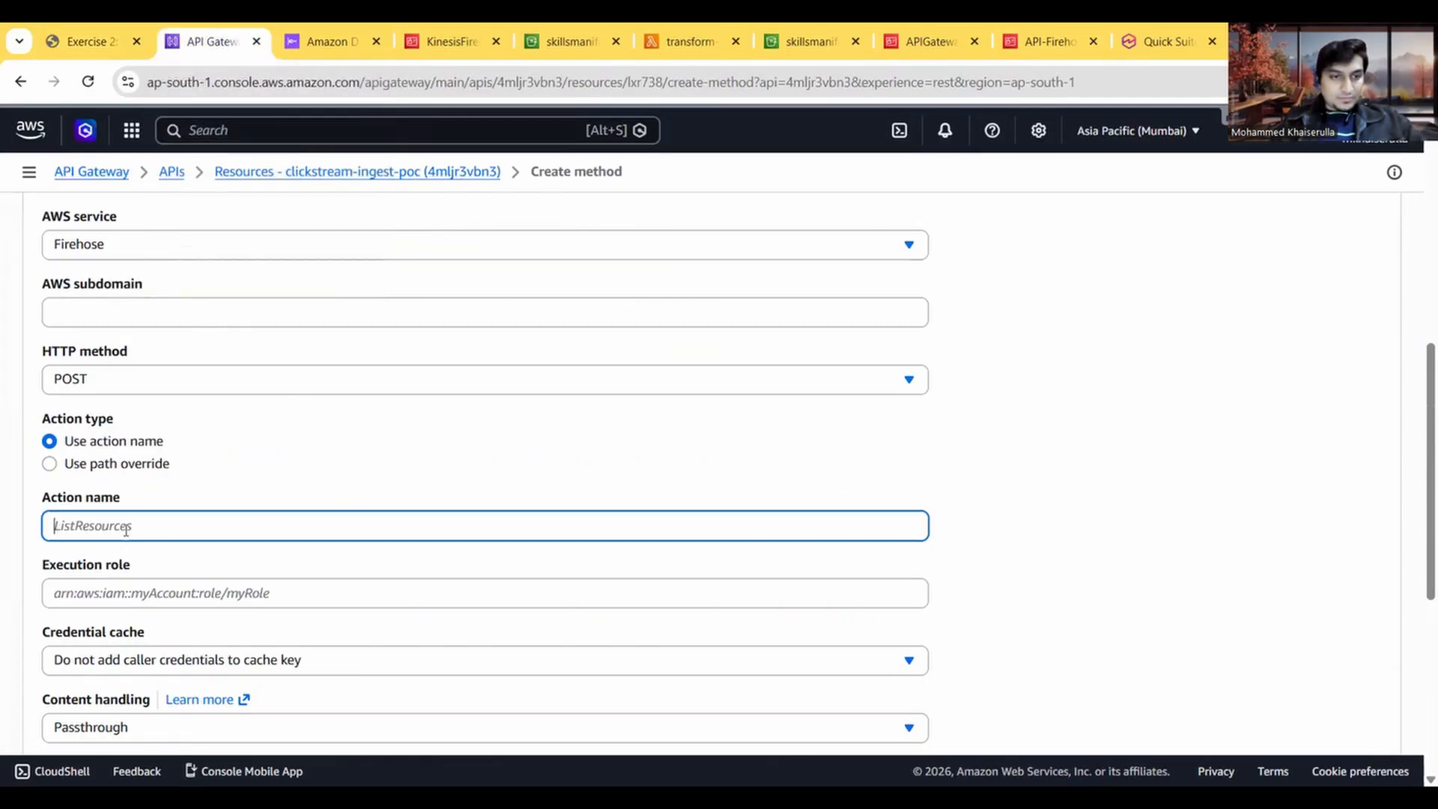
{"action": "left_click", "coordinate": [53, 30]}
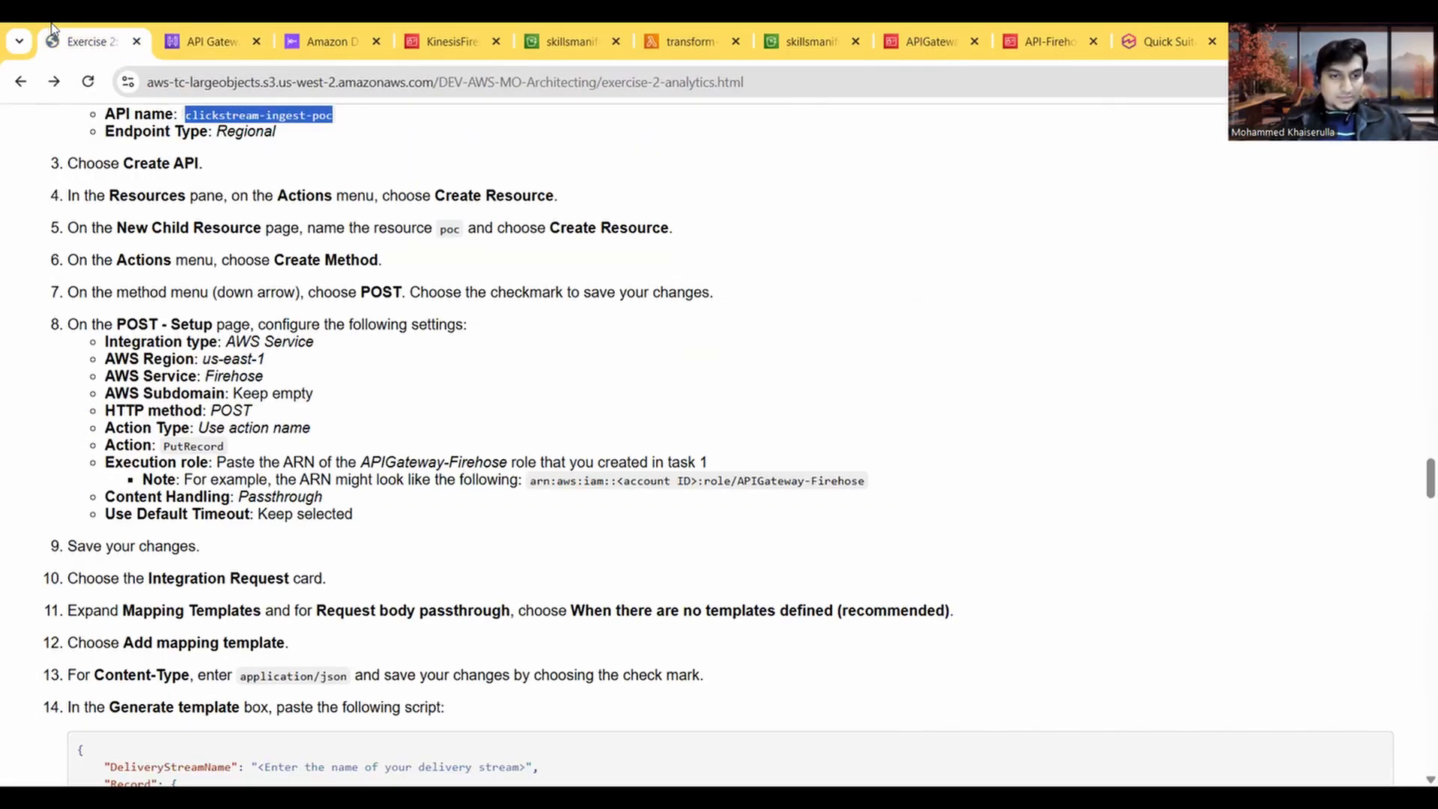
{"action": "left_click", "coordinate": [202, 36]}
{"action": "type", "text": "Putre"}
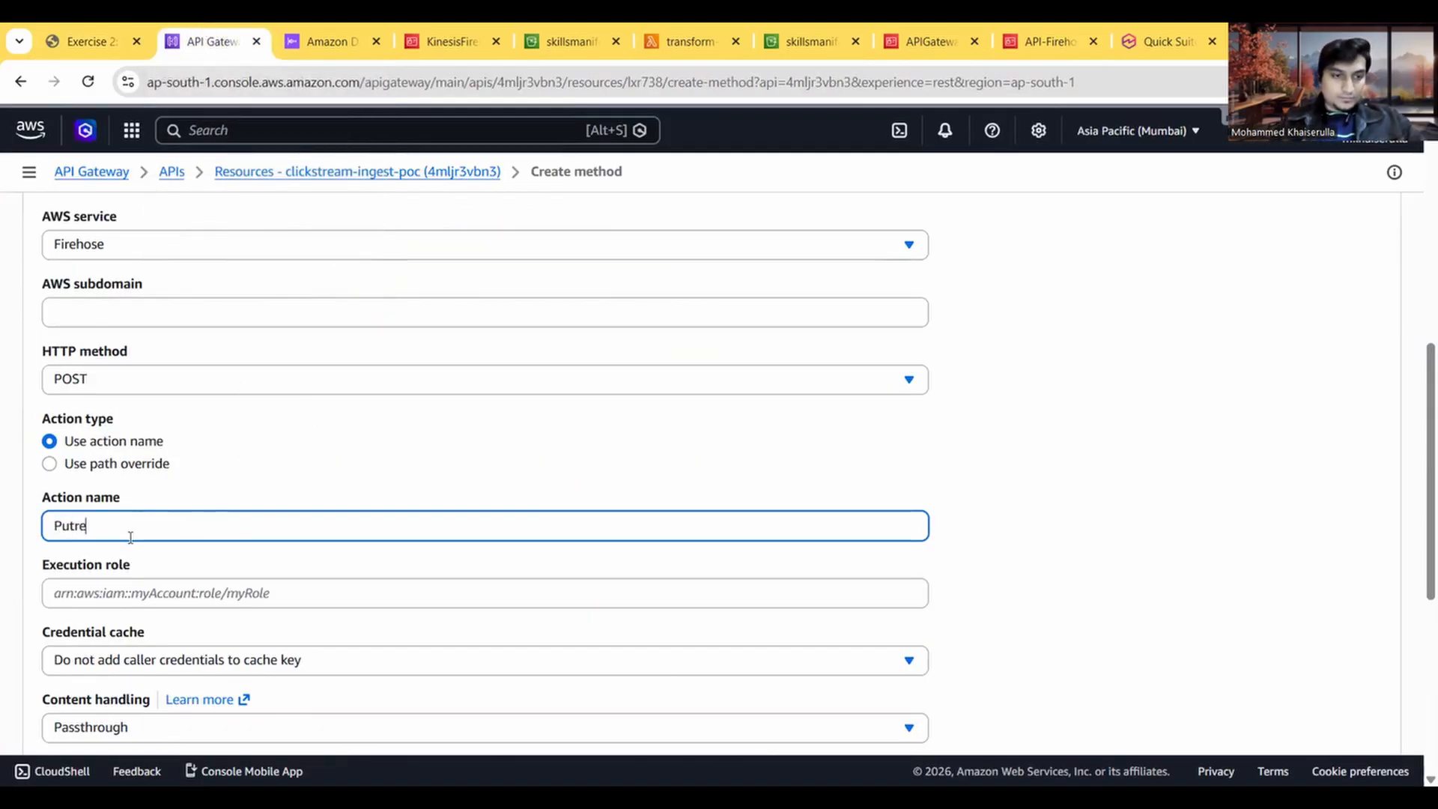
{"action": "type", "text": "cord"}
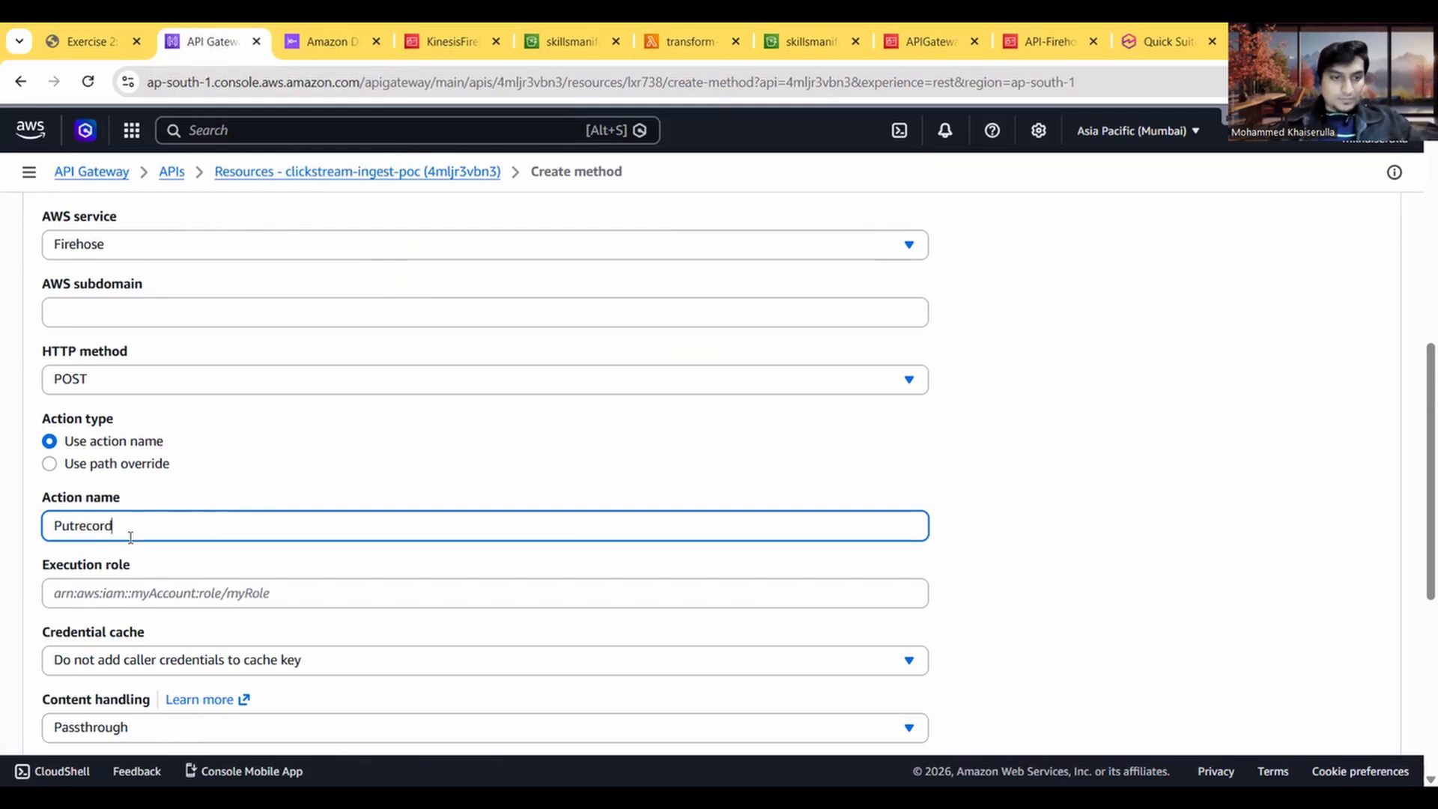
Step: Copy the ARN of the APIGateway-Firehose IAM role, paste it as the execution role, and create the POST method
{"action": "left_click", "coordinate": [82, 42]}
{"action": "scroll", "coordinate": [278, 526], "scroll_direction": "down", "scroll_amount": 1}
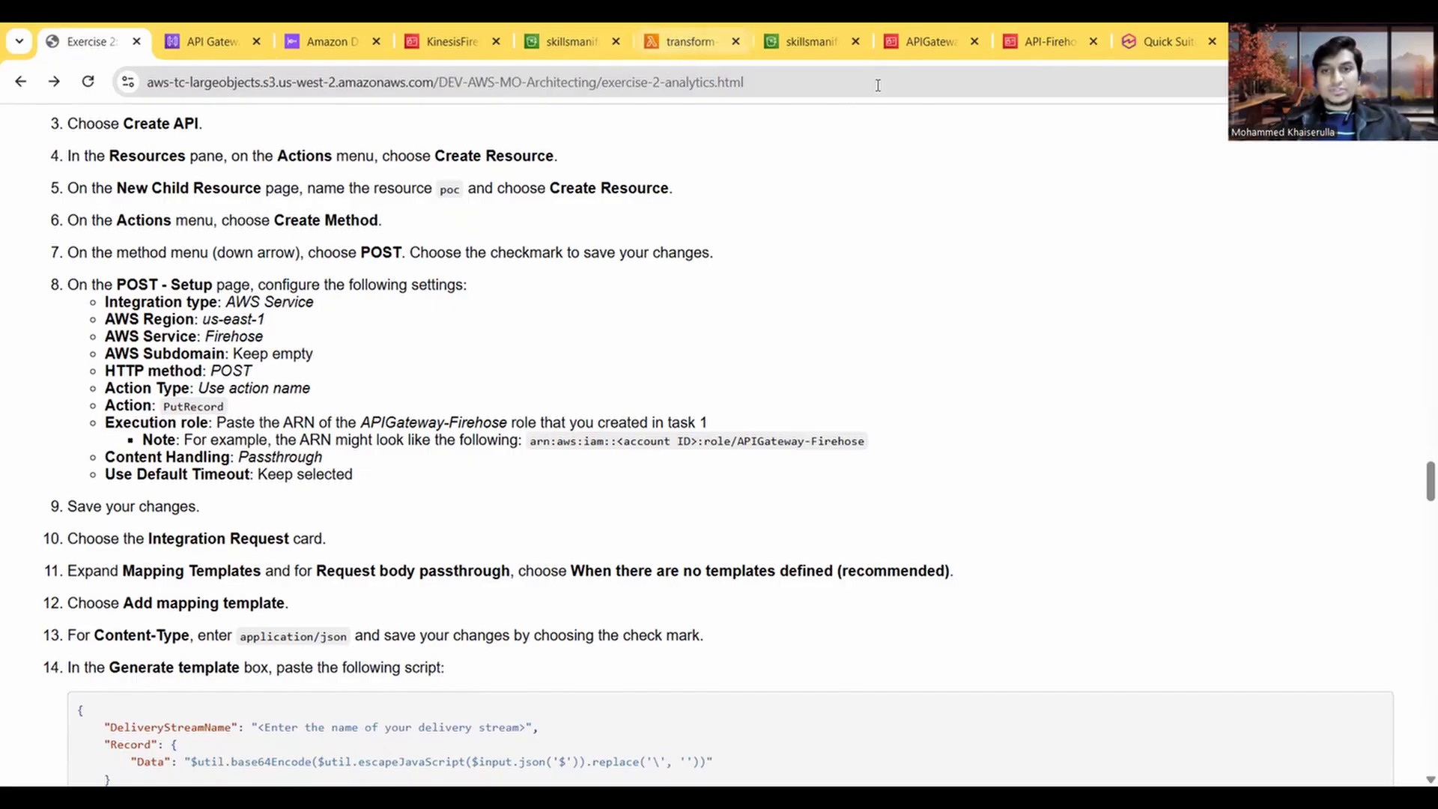
{"action": "left_click", "coordinate": [930, 41]}
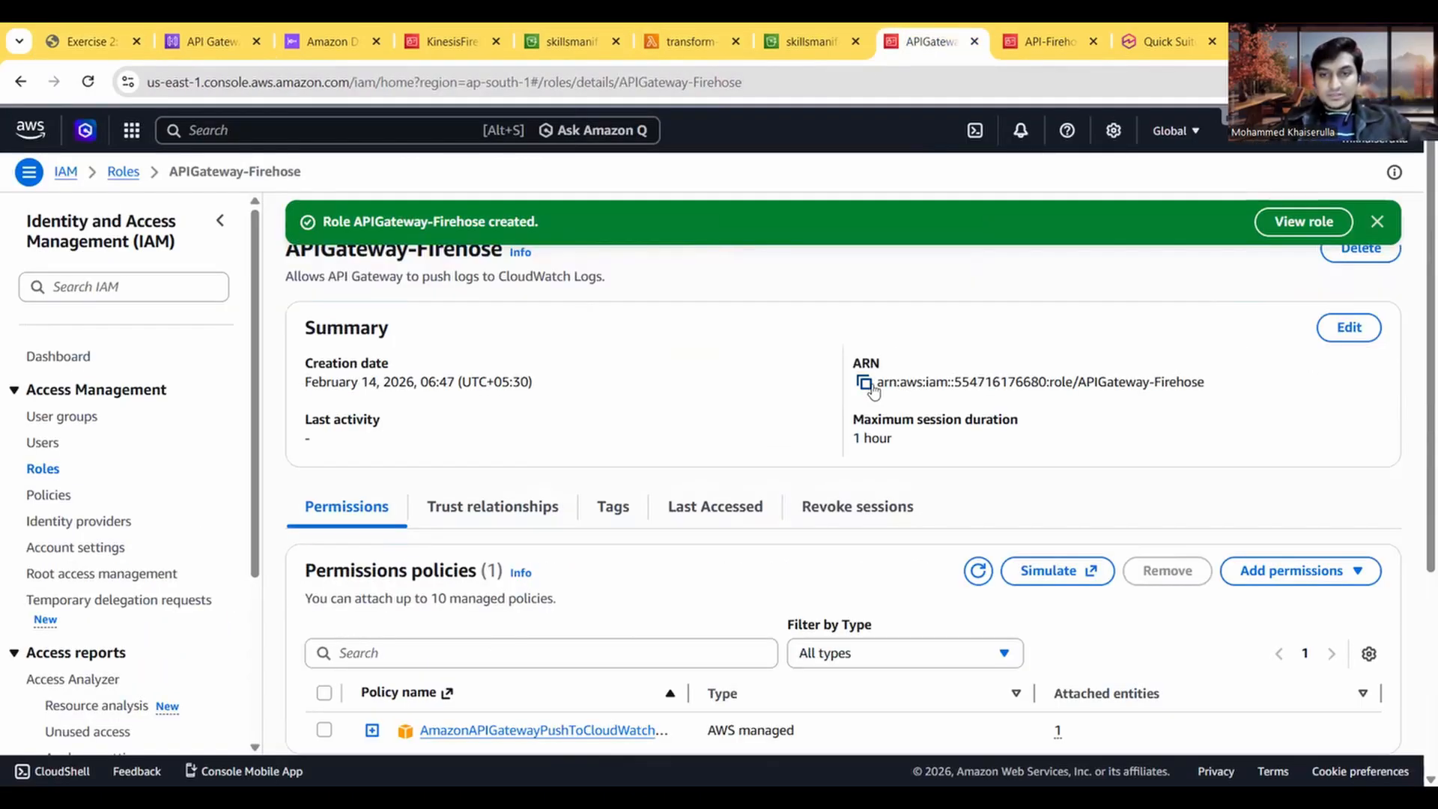
{"action": "left_click", "coordinate": [865, 383]}
{"action": "left_click", "coordinate": [212, 42]}
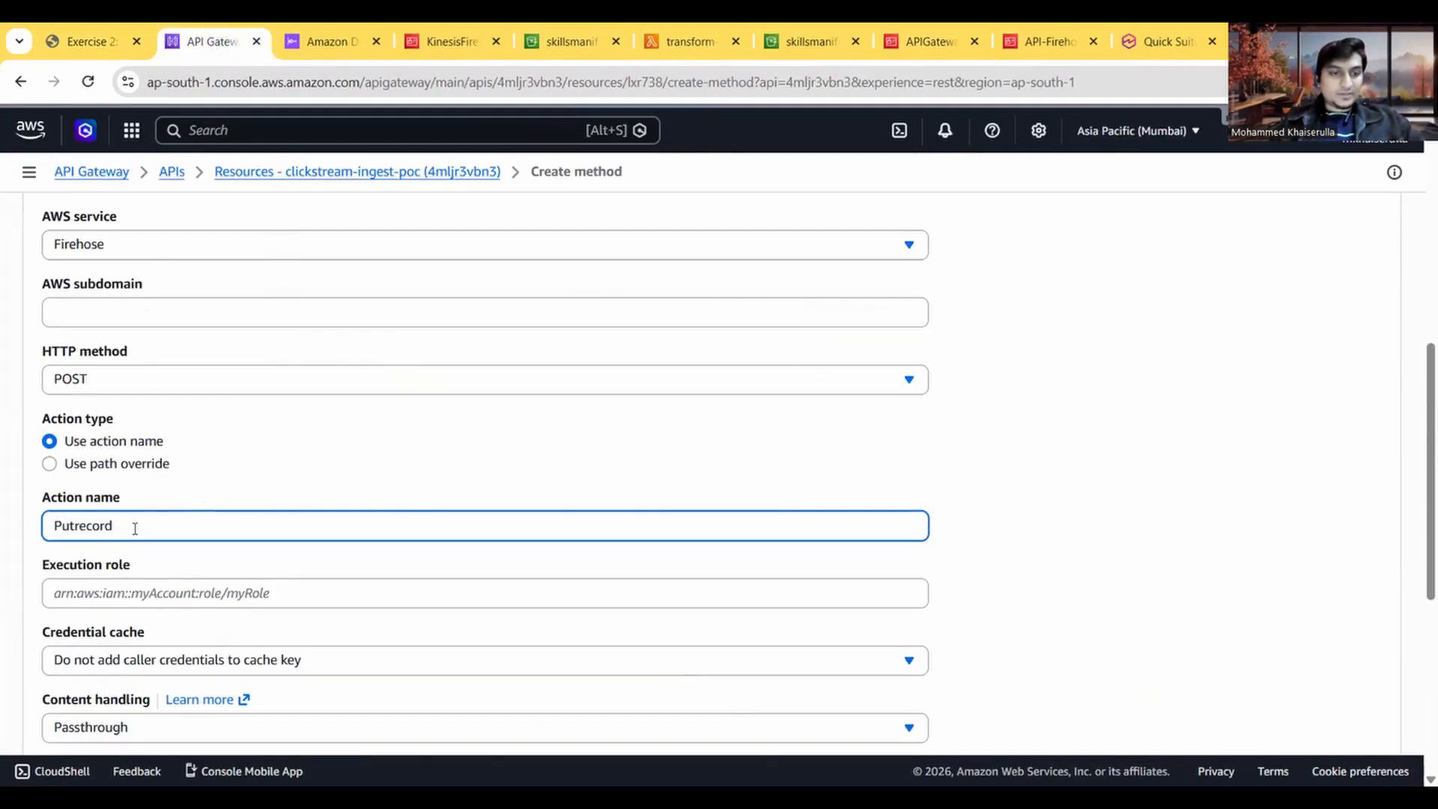
{"action": "left_click", "coordinate": [111, 597]}
{"action": "key", "text": "ctrl+v"}
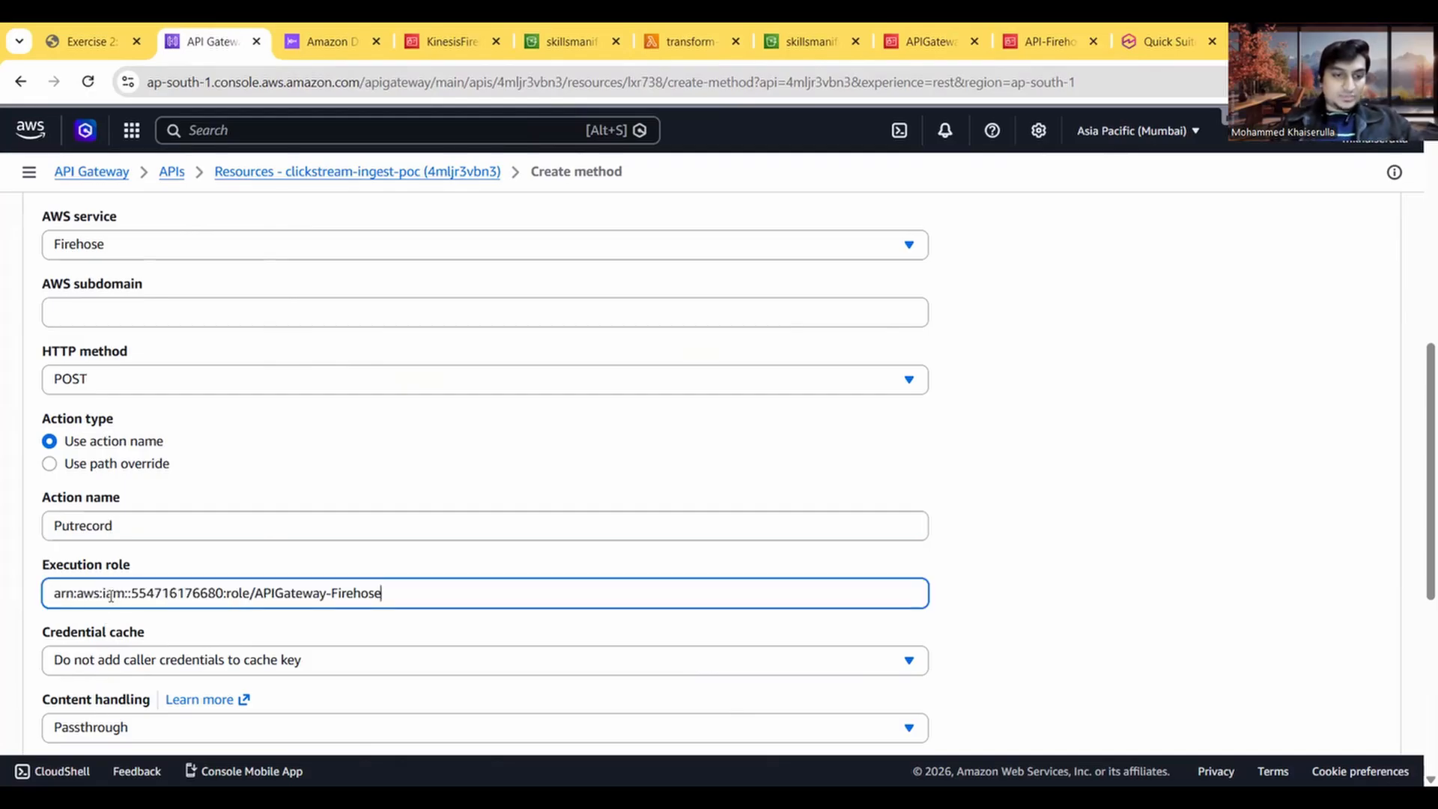
{"action": "scroll", "coordinate": [488, 565], "scroll_direction": "down", "scroll_amount": 10}
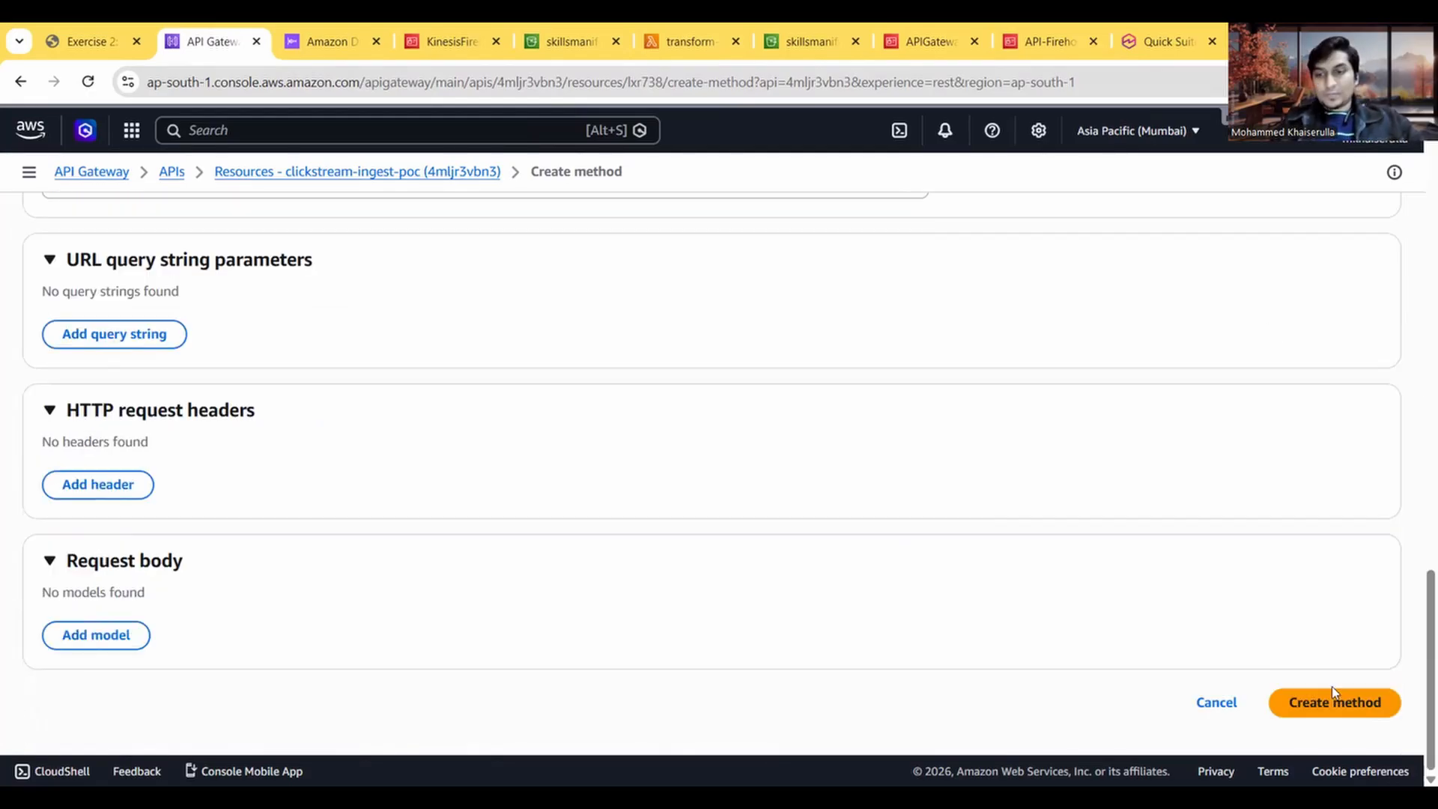
{"action": "left_click", "coordinate": [1324, 708]}
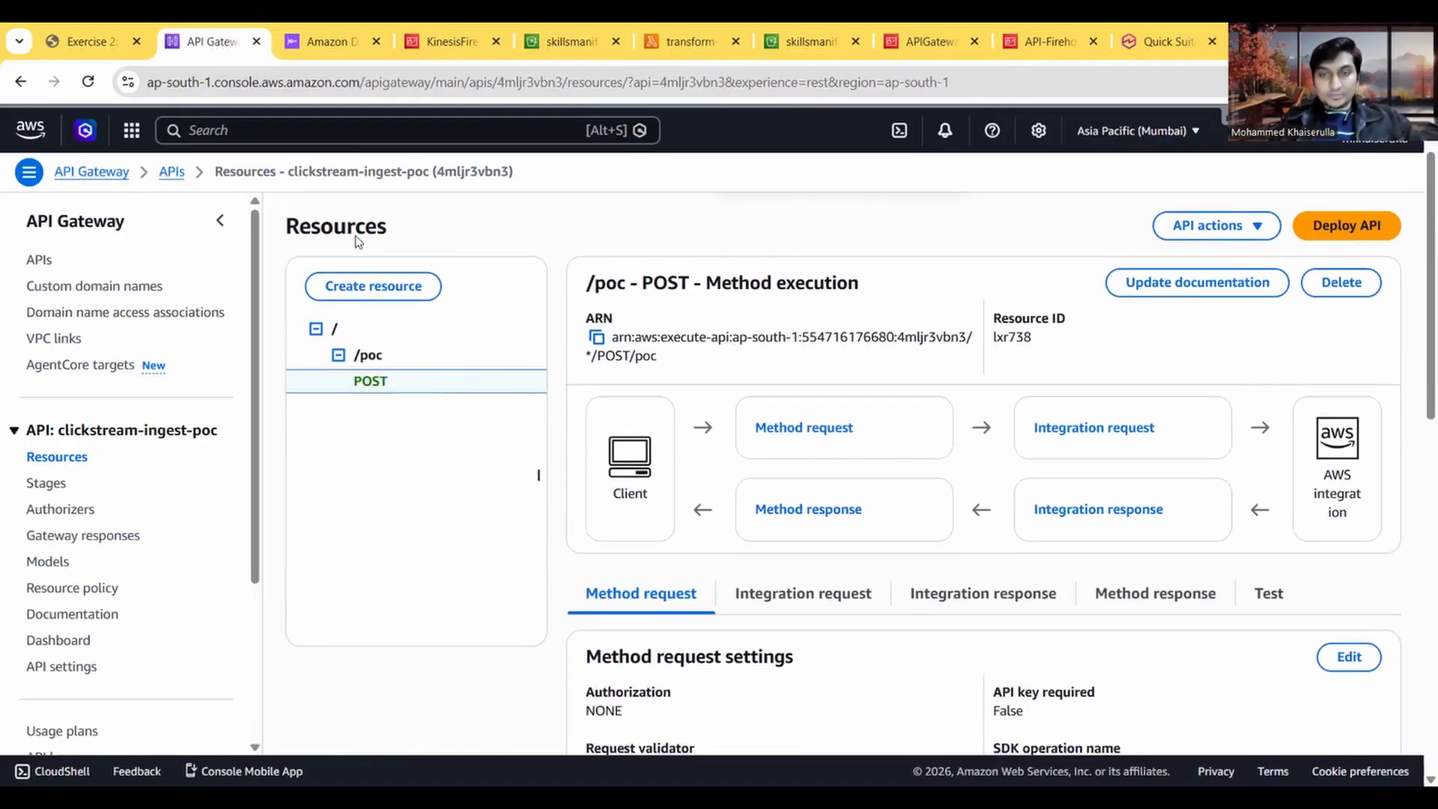
Step: Read the instructions following the POST setup and show the integration request of the /poc POST method
{"action": "left_click", "coordinate": [56, 41]}
{"action": "scroll", "coordinate": [221, 330], "scroll_direction": "down", "scroll_amount": 1}
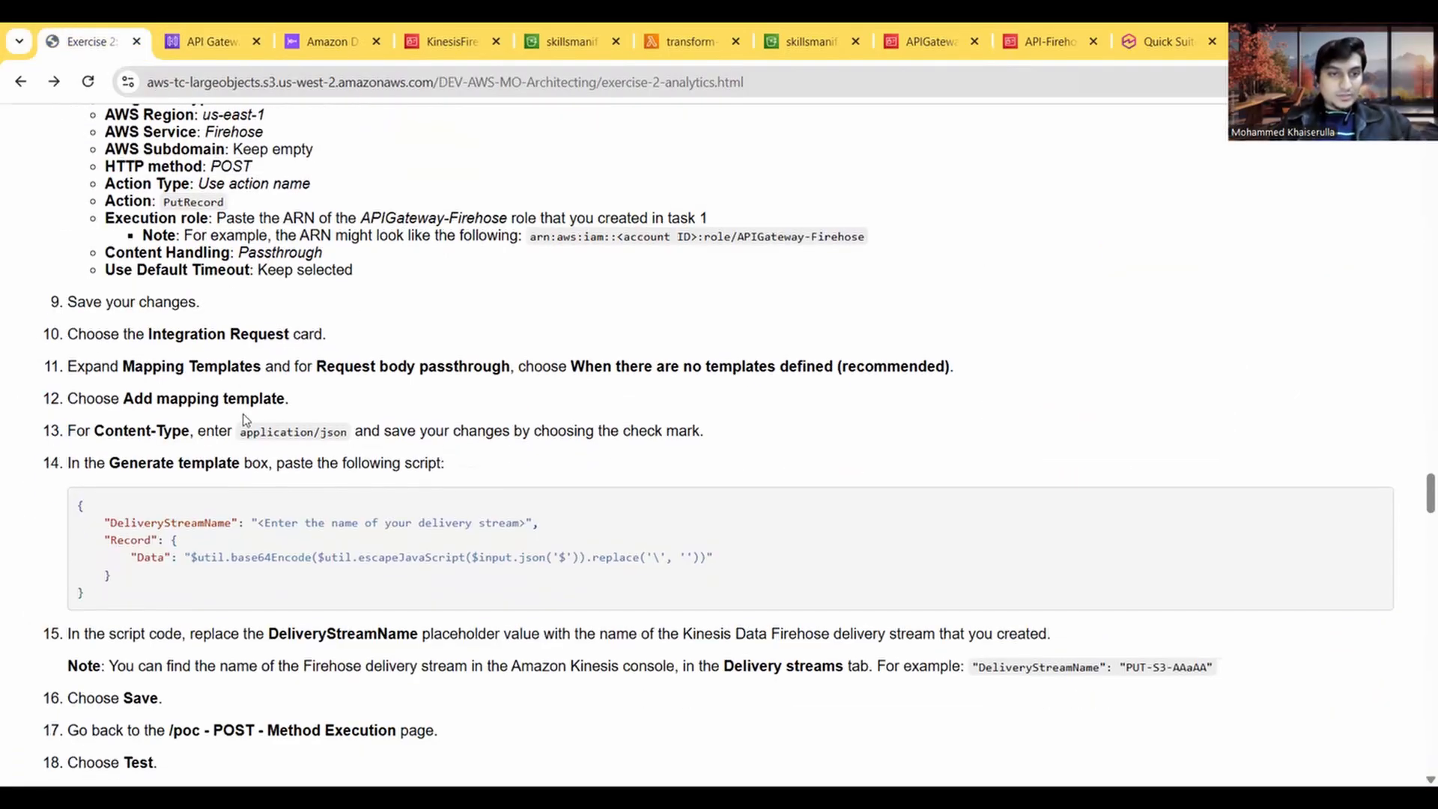
{"action": "left_click", "coordinate": [209, 41]}
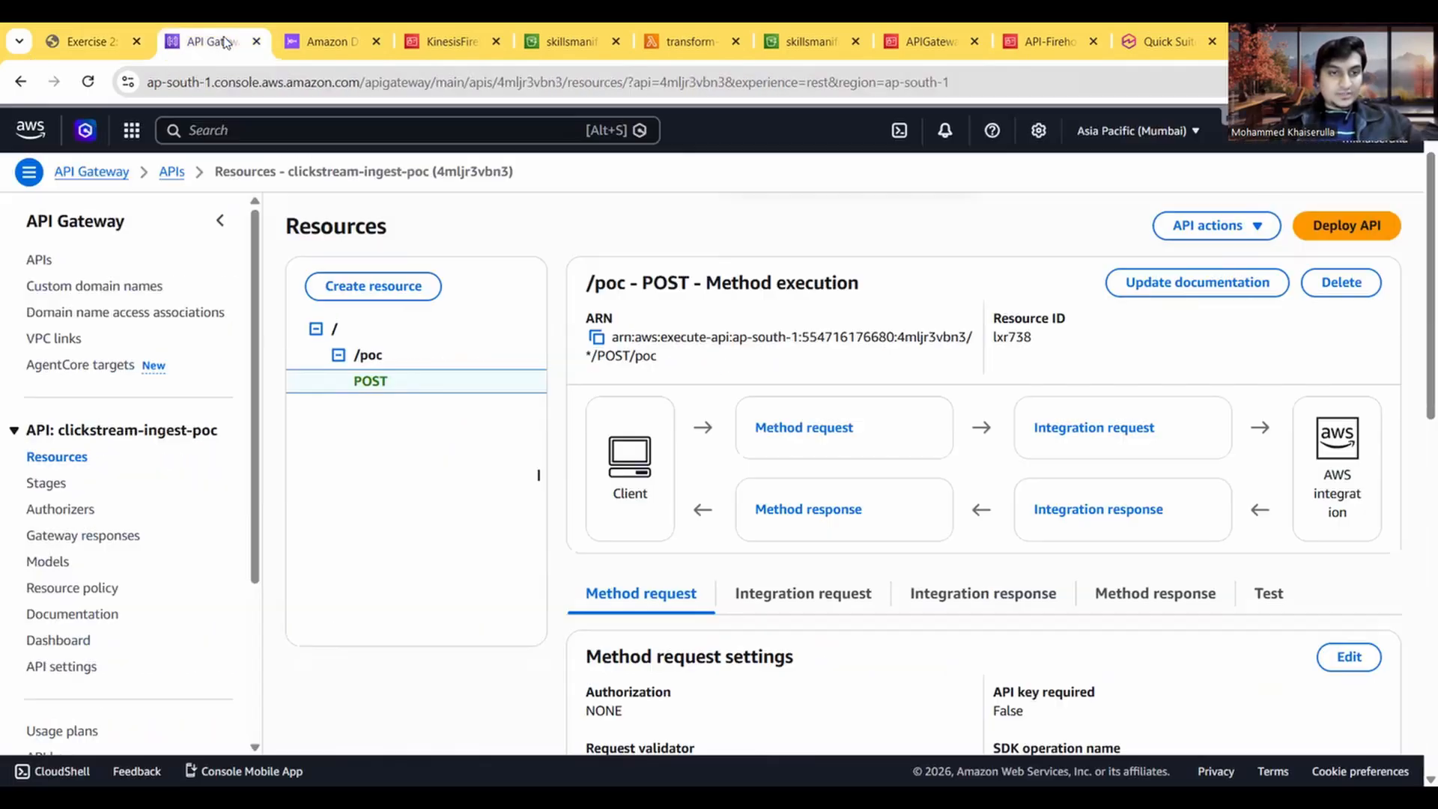
{"action": "left_click", "coordinate": [1071, 440]}
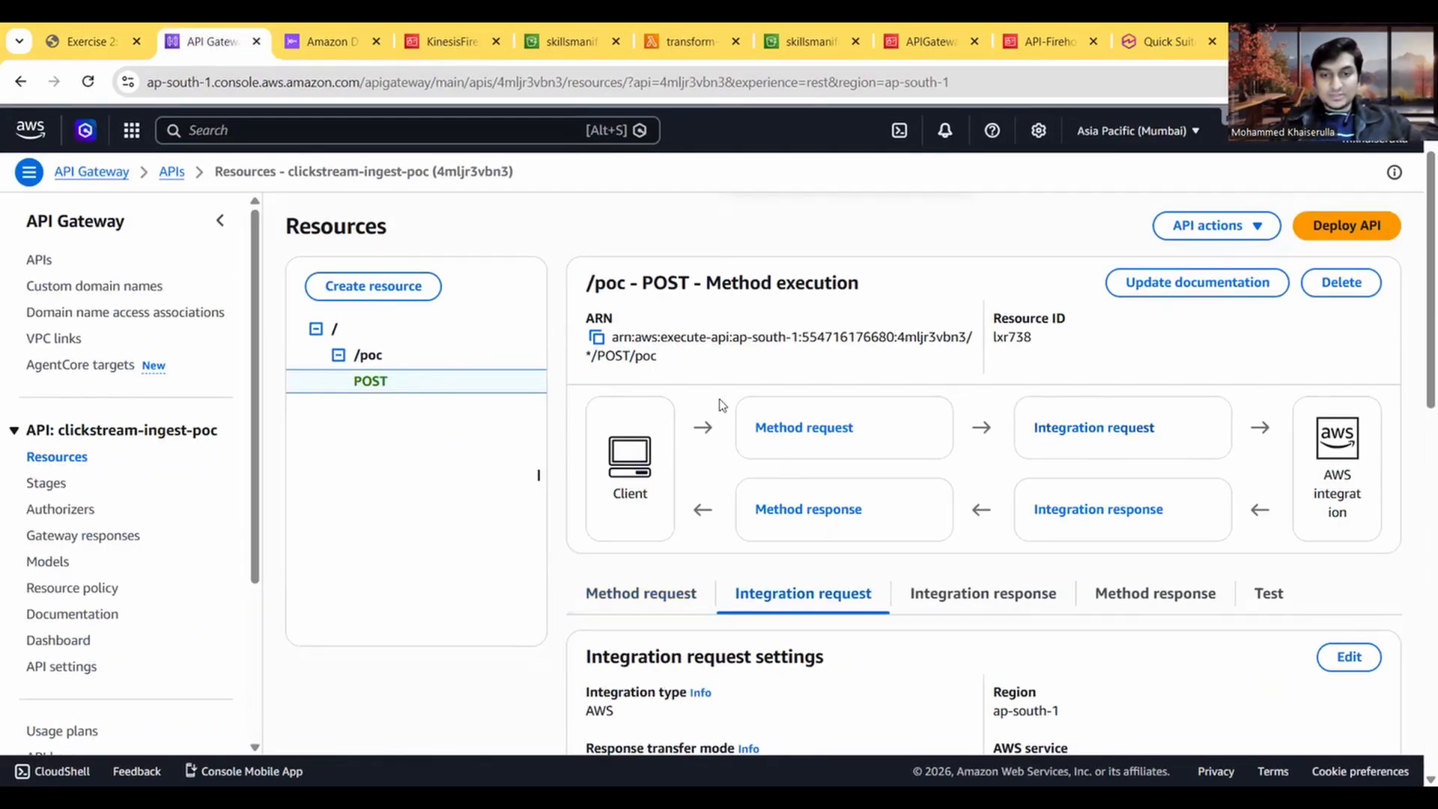
Step: Check the integration request's mapping templates against the Task 6 instructions and open the integration request settings for editing
{"action": "scroll", "coordinate": [717, 462], "scroll_direction": "down", "scroll_amount": 2}
{"action": "scroll", "coordinate": [717, 462], "scroll_direction": "down", "scroll_amount": 1}
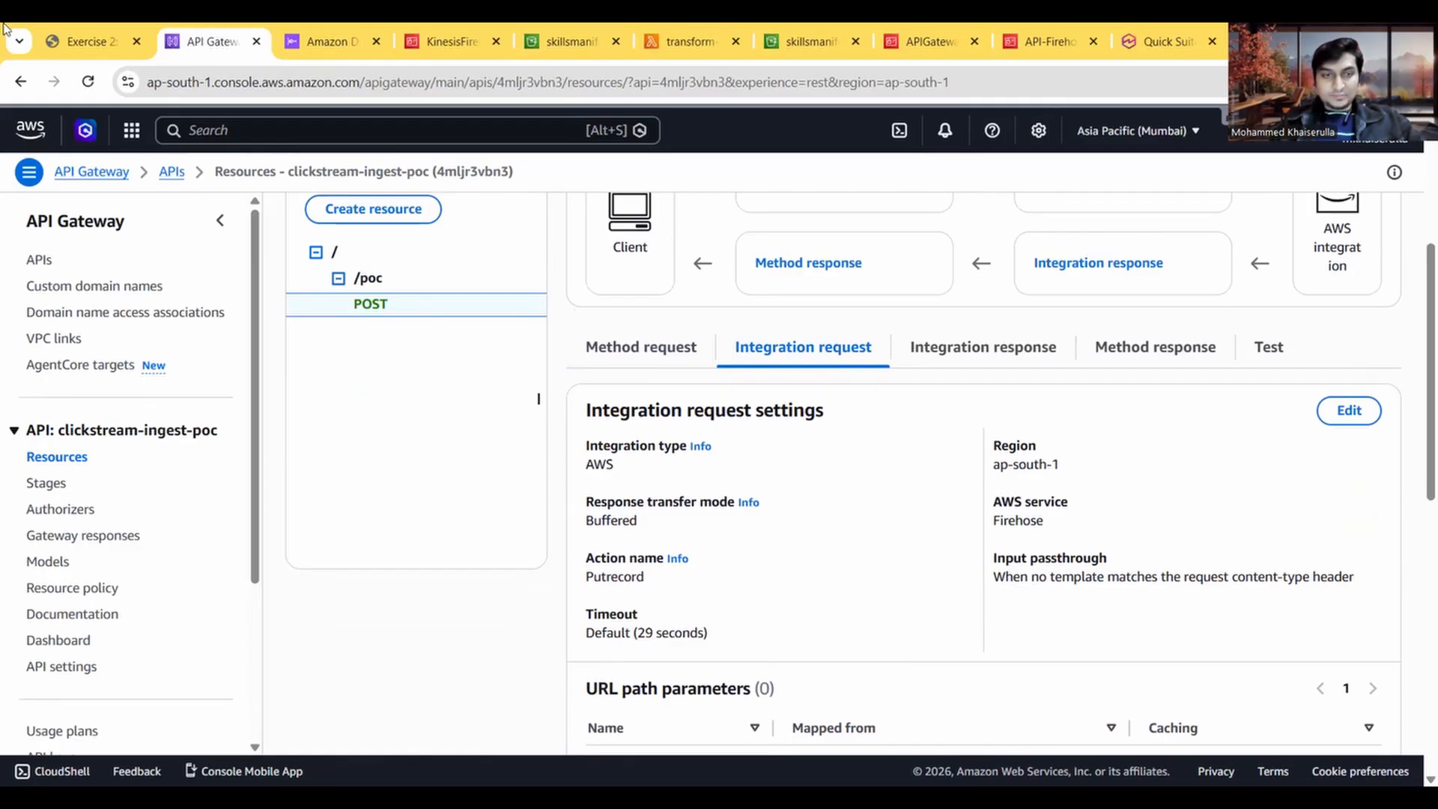
{"action": "left_click", "coordinate": [68, 31]}
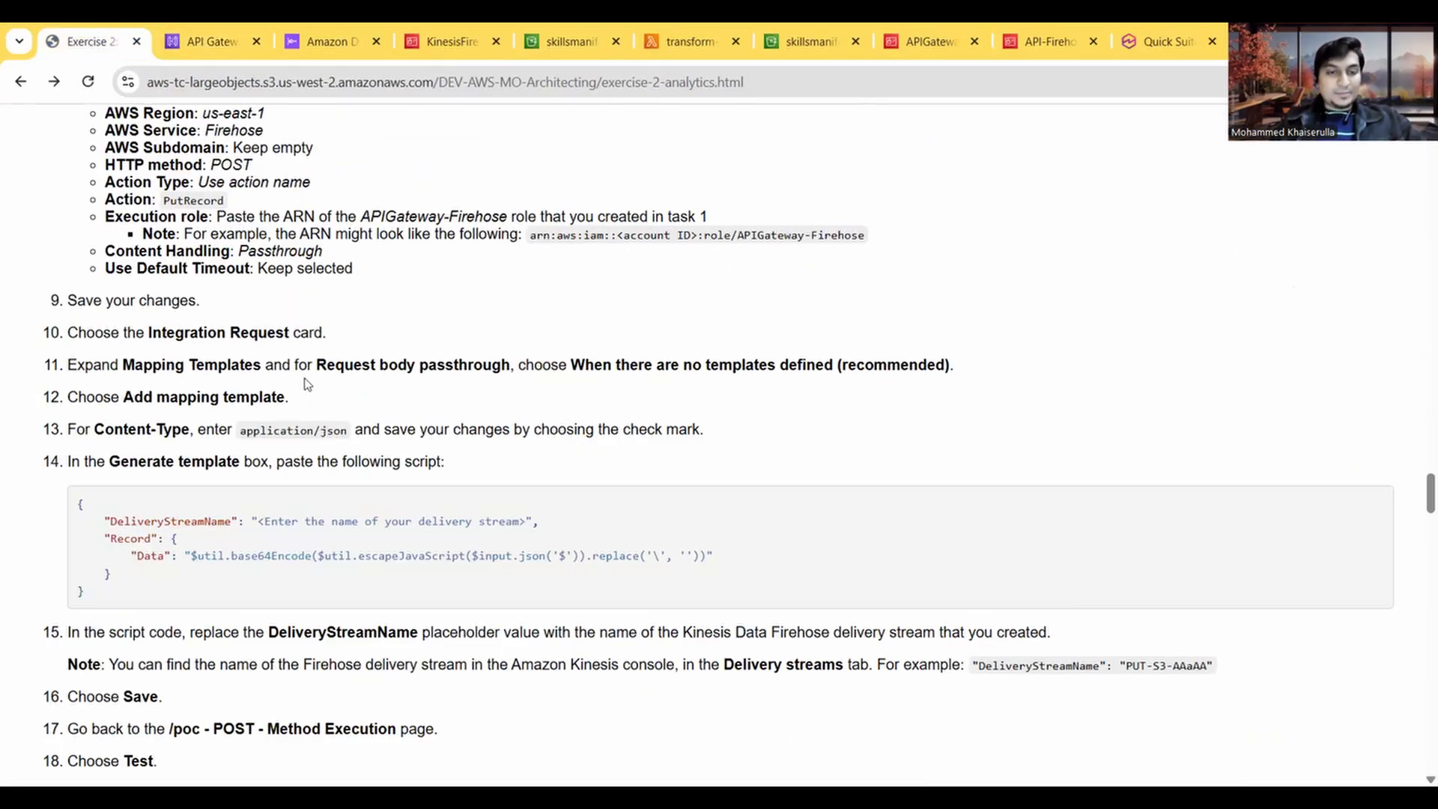
{"action": "left_click", "coordinate": [195, 41]}
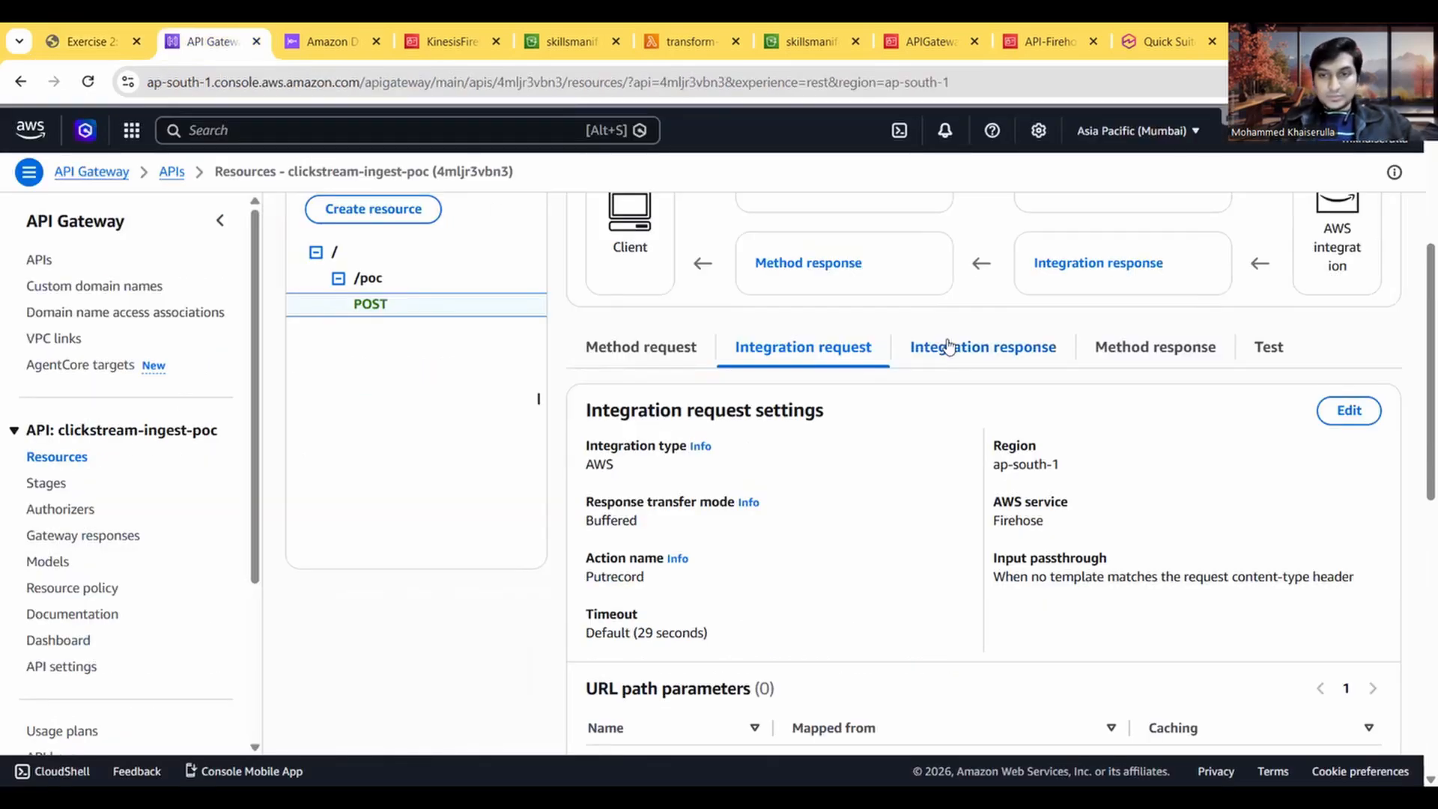
{"action": "scroll", "coordinate": [774, 481], "scroll_direction": "down", "scroll_amount": 4}
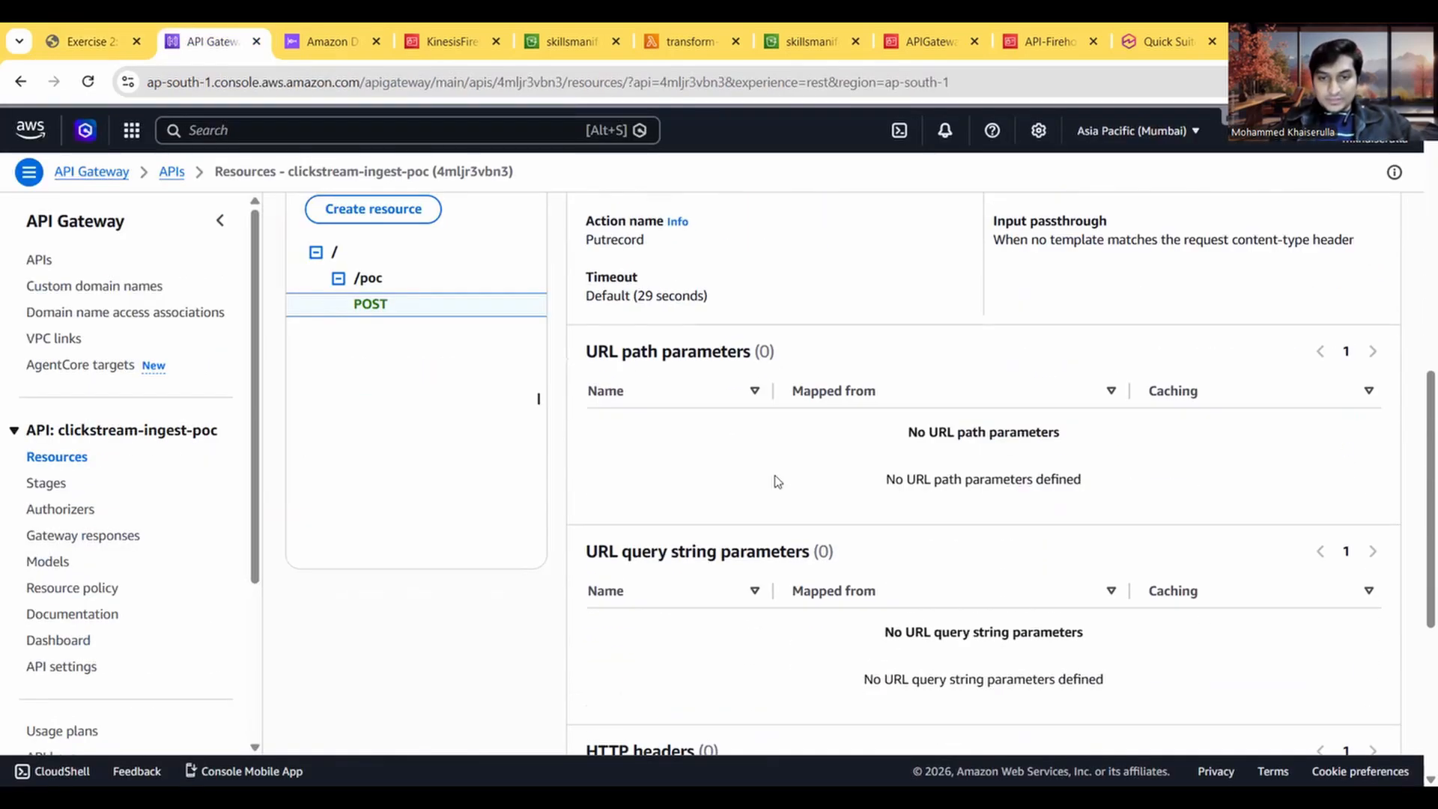
{"action": "scroll", "coordinate": [774, 481], "scroll_direction": "down", "scroll_amount": 5}
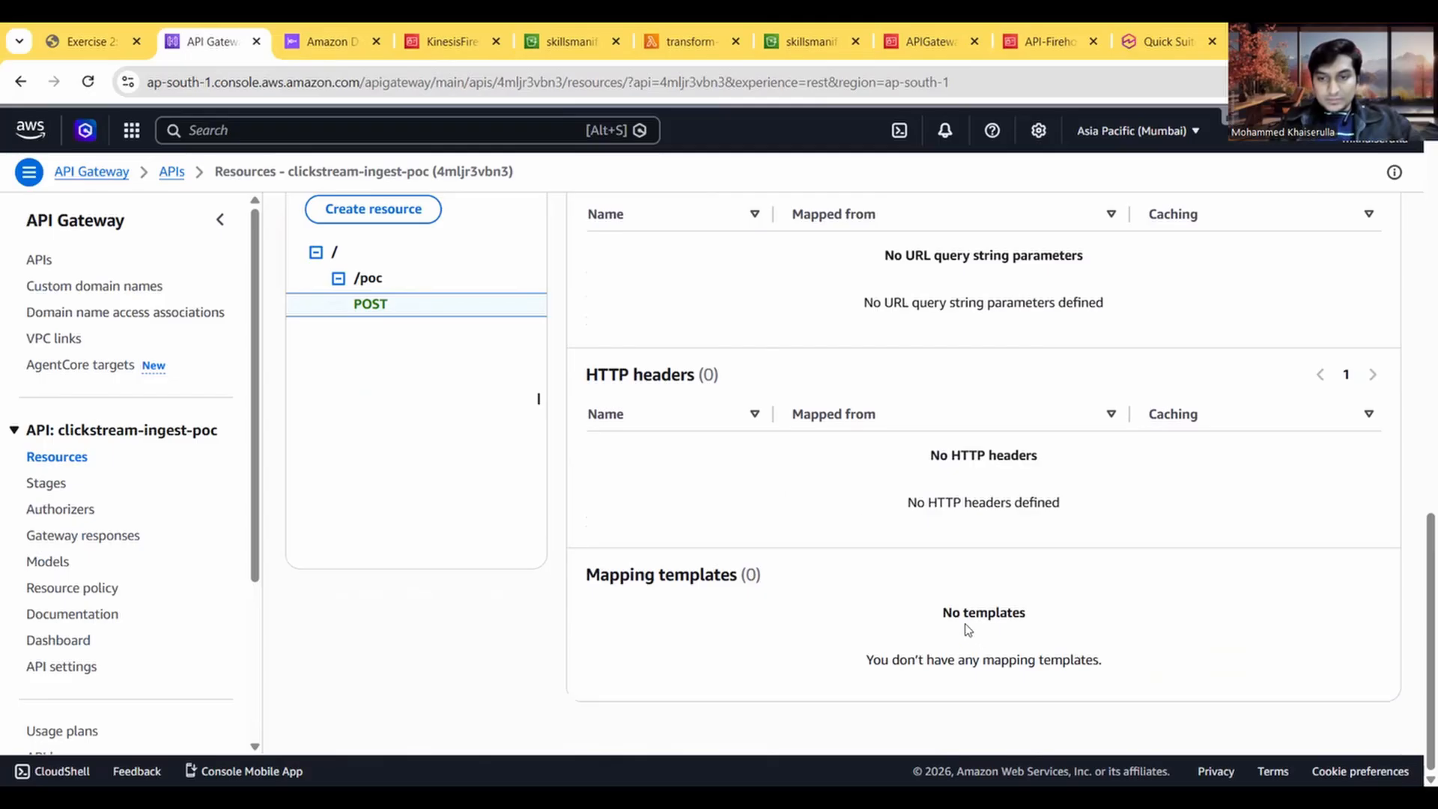
{"action": "scroll", "coordinate": [966, 629], "scroll_direction": "up", "scroll_amount": 10}
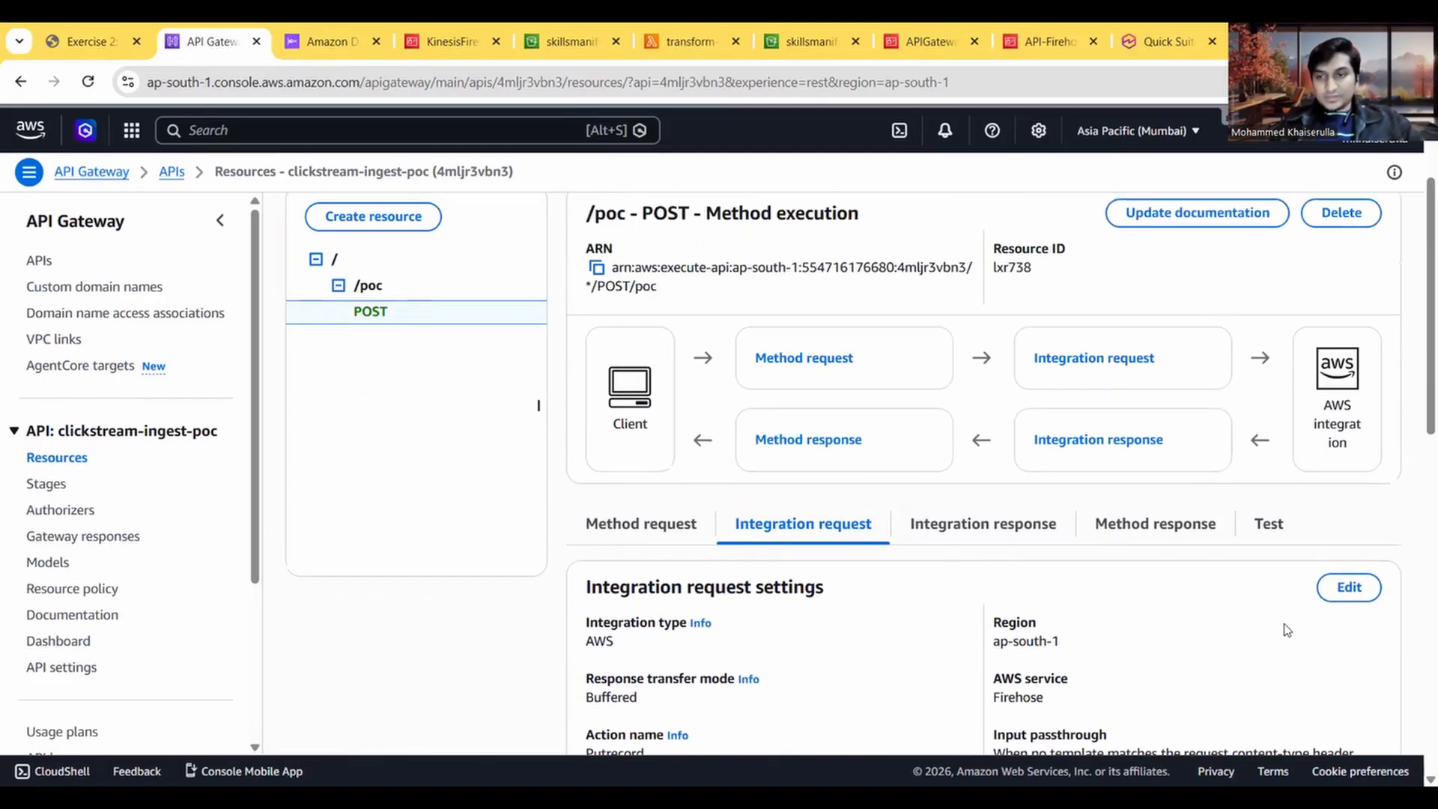
{"action": "left_click", "coordinate": [1348, 589]}
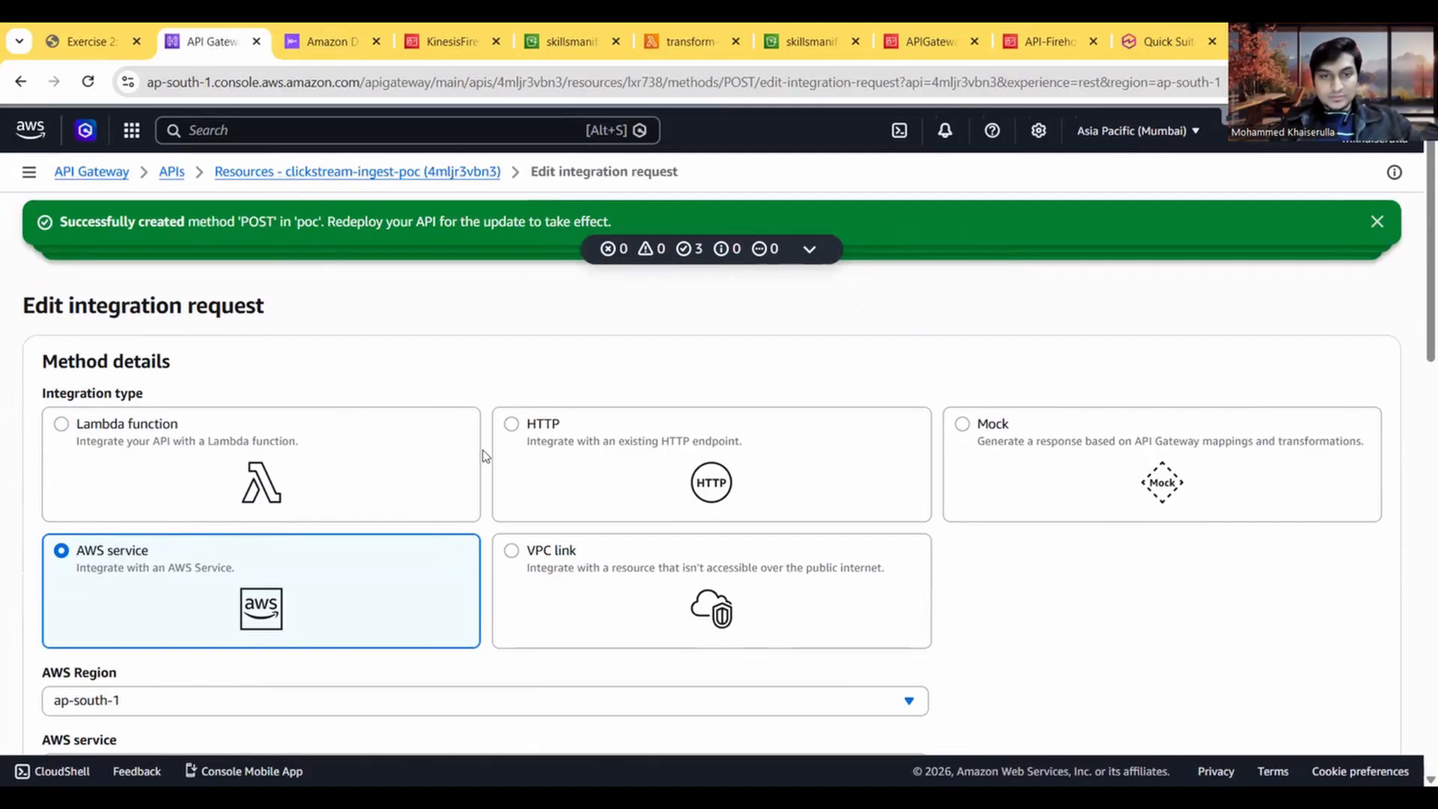
Step: Expand the mapping templates of the integration request and add a new mapping template
{"action": "scroll", "coordinate": [397, 378], "scroll_direction": "down", "scroll_amount": 8}
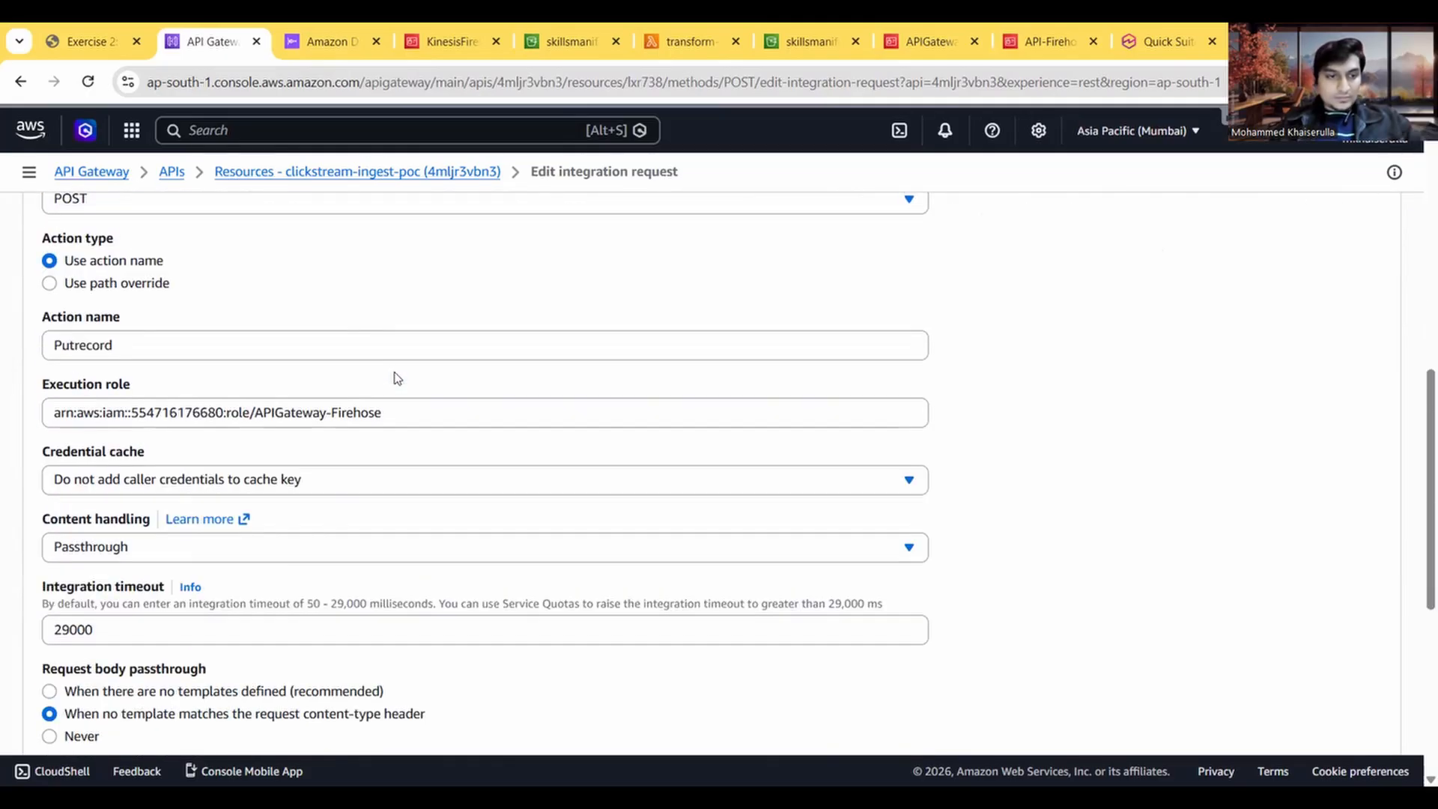
{"action": "scroll", "coordinate": [397, 378], "scroll_direction": "down", "scroll_amount": 6}
{"action": "left_click", "coordinate": [211, 641]}
{"action": "scroll", "coordinate": [203, 636], "scroll_direction": "down", "scroll_amount": 1}
{"action": "left_click", "coordinate": [147, 640]}
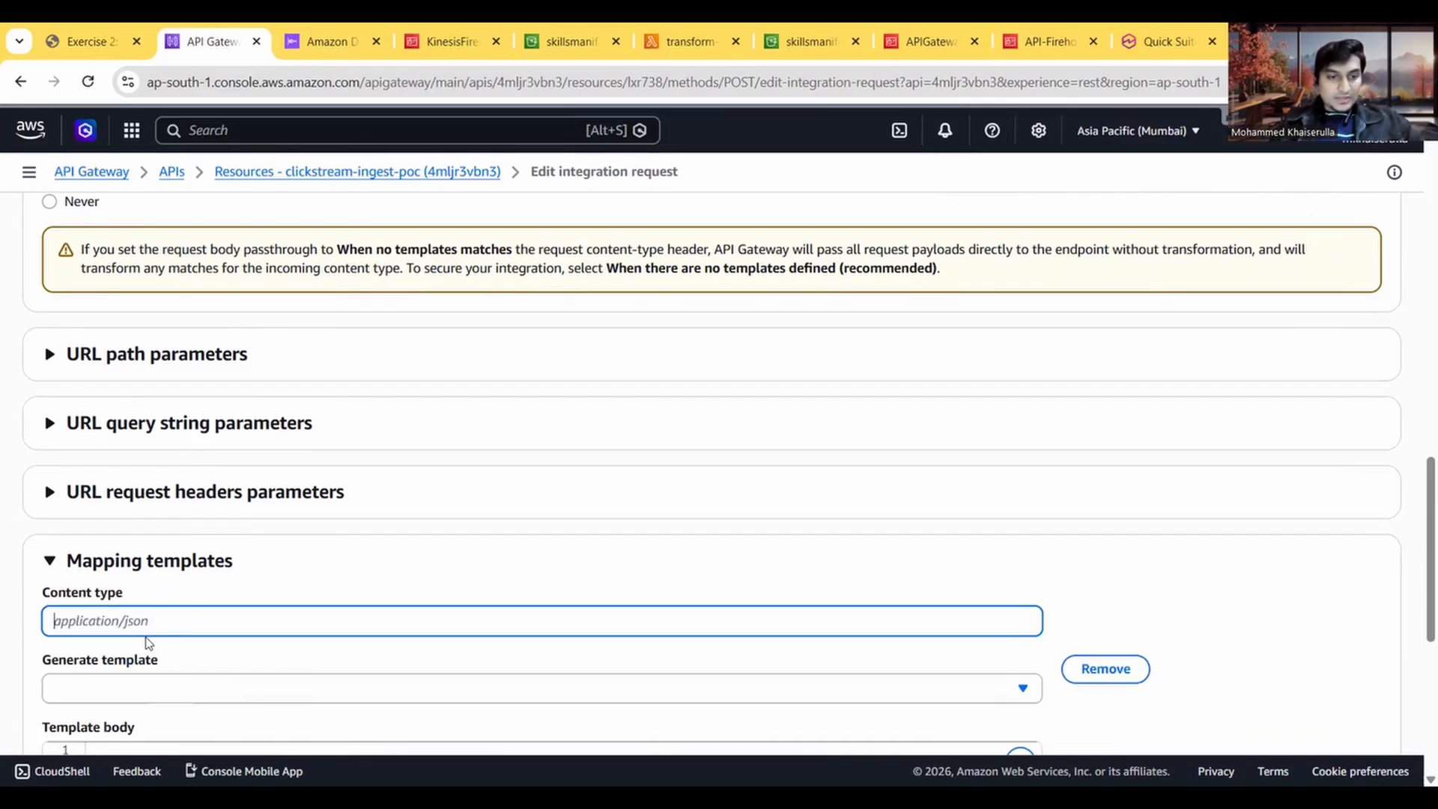
Step: Copy application/json from the exercise instructions and set it as the mapping template's content type
{"action": "scroll", "coordinate": [277, 578], "scroll_direction": "down", "scroll_amount": 3}
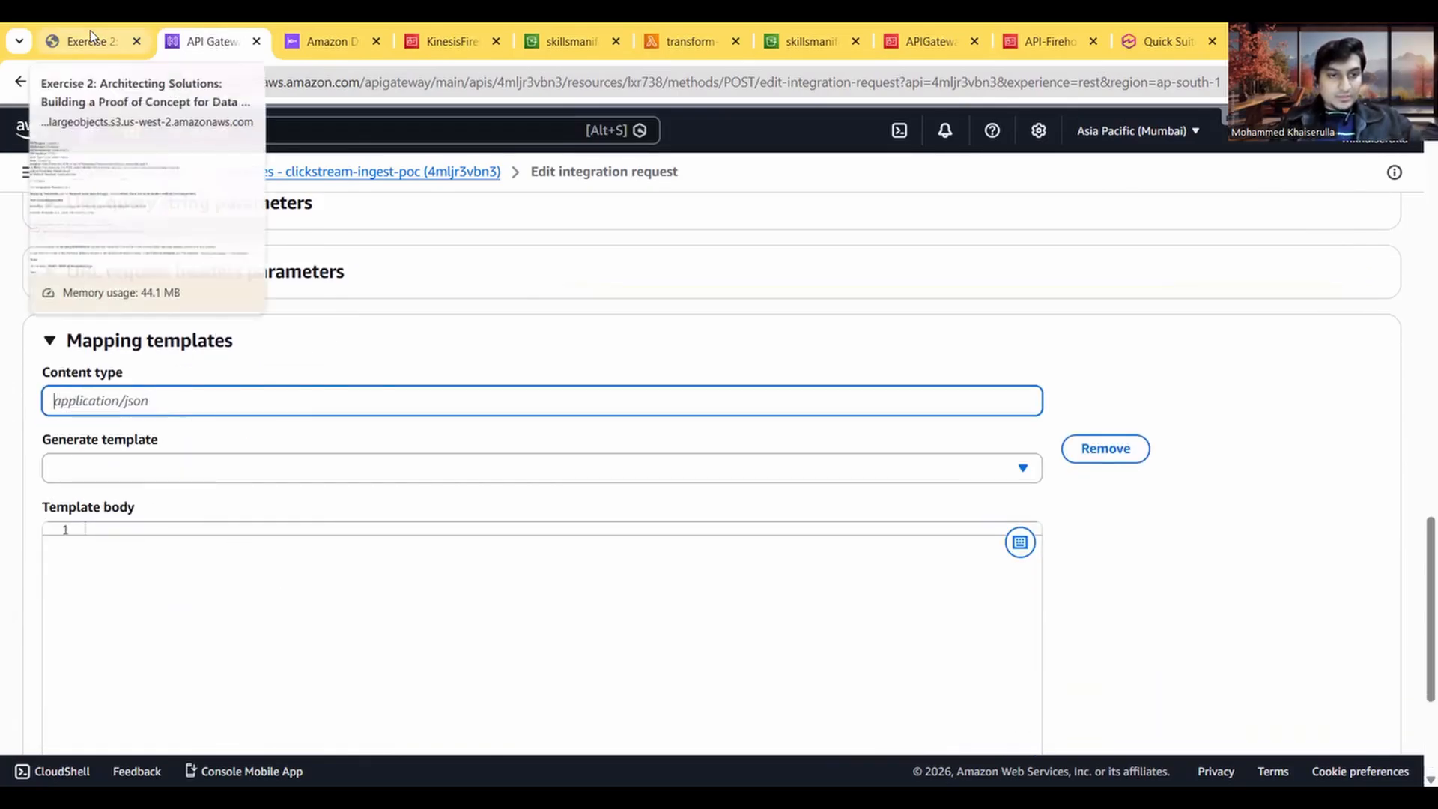
{"action": "left_click", "coordinate": [90, 36]}
{"action": "left_click_drag", "start_coordinate": [350, 432], "coordinate": [252, 432]}
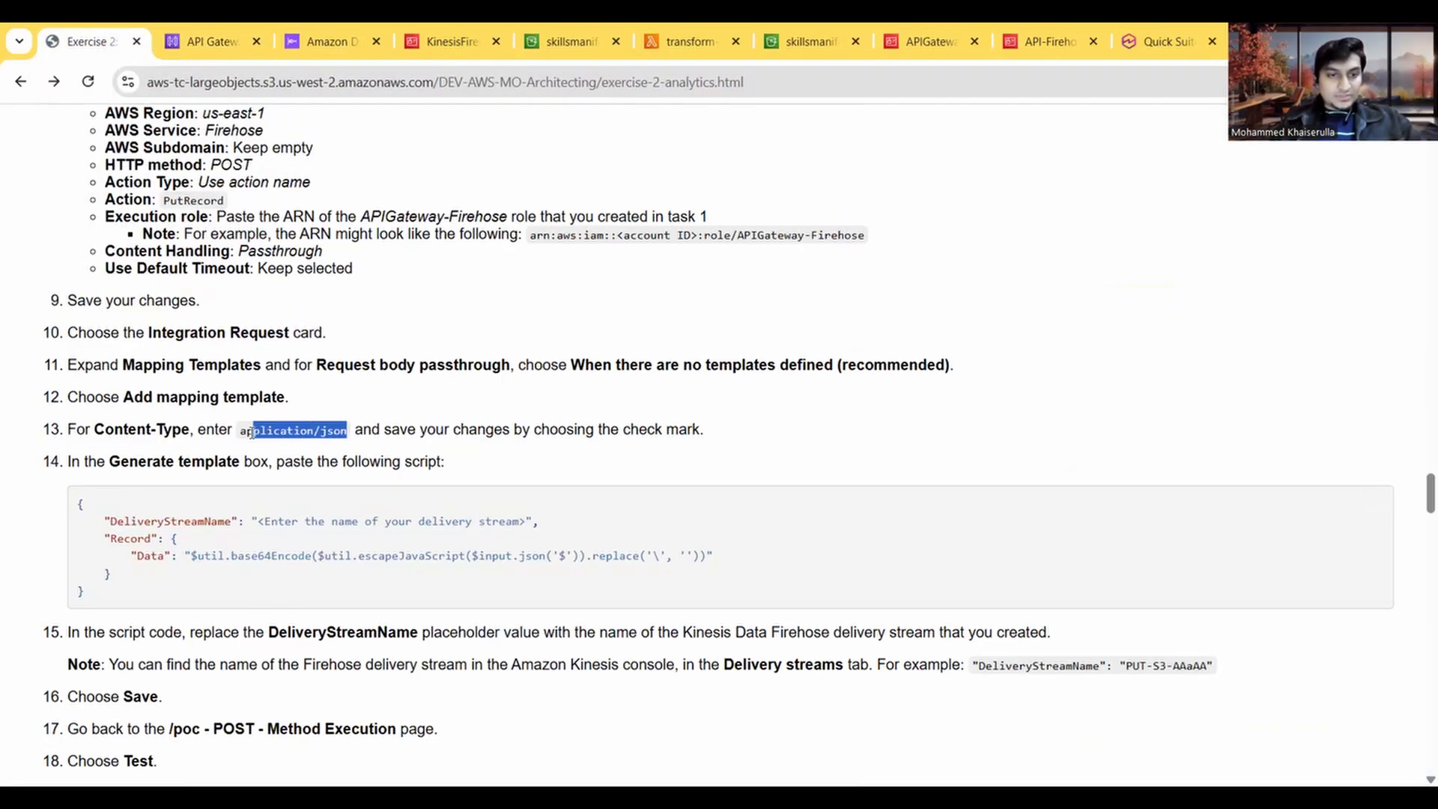
{"action": "left_click", "coordinate": [206, 38]}
{"action": "type", "text": "application/json"}
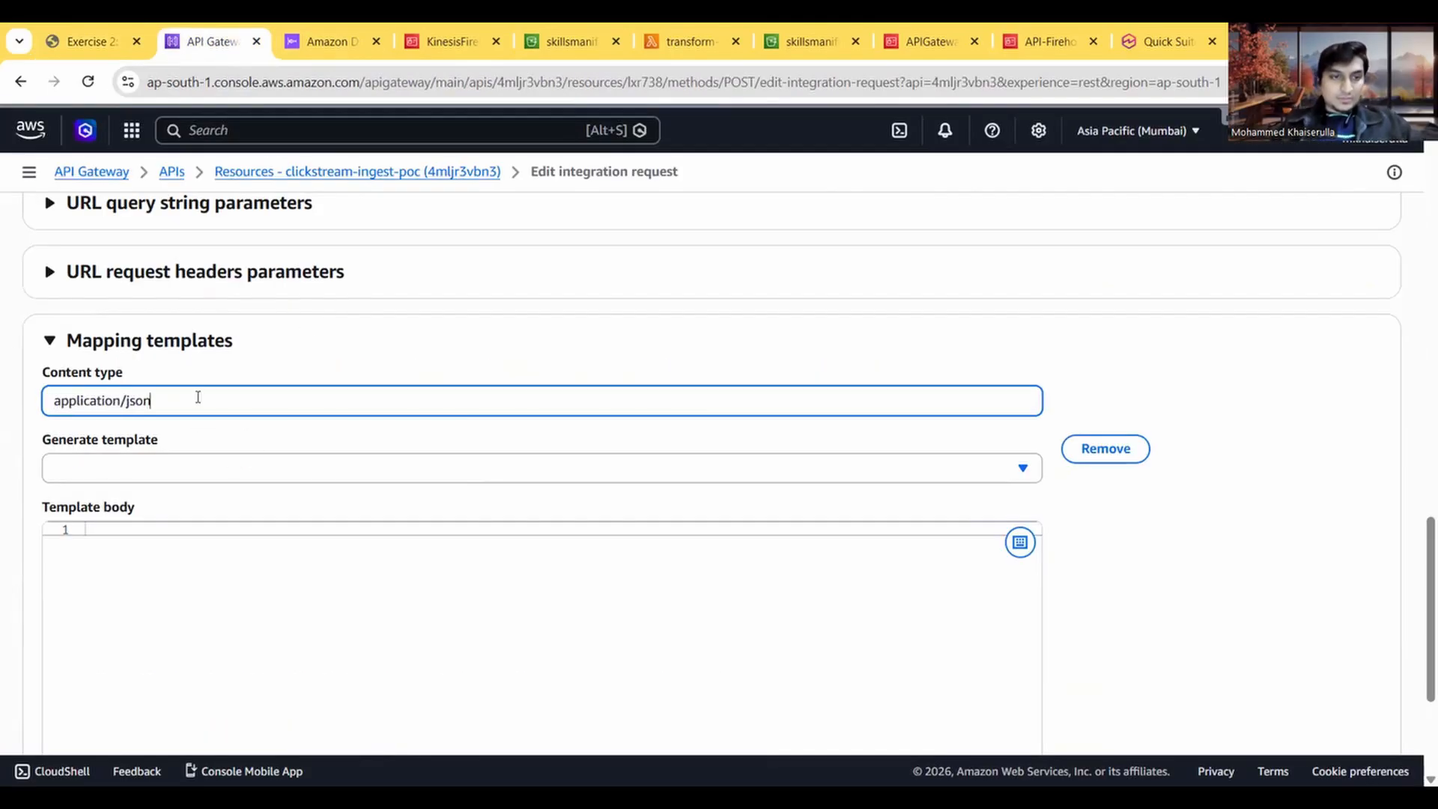
Step: Copy the DeliveryStreamName and Record script from instruction 14 and paste it into the mapping template body
{"action": "left_click", "coordinate": [83, 28]}
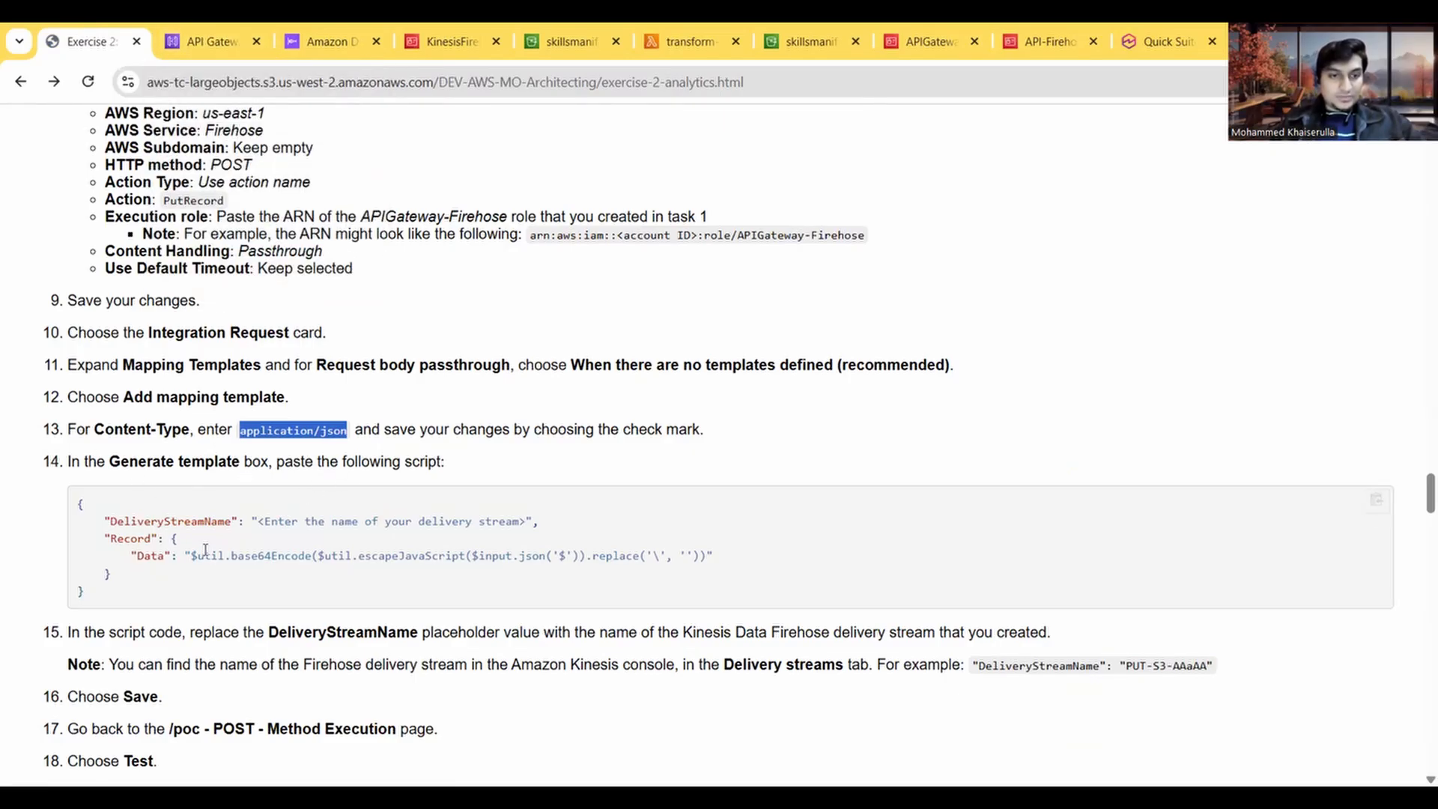
{"action": "left_click_drag", "start_coordinate": [85, 603], "coordinate": [78, 500]}
{"action": "key", "text": "ctrl+c"}
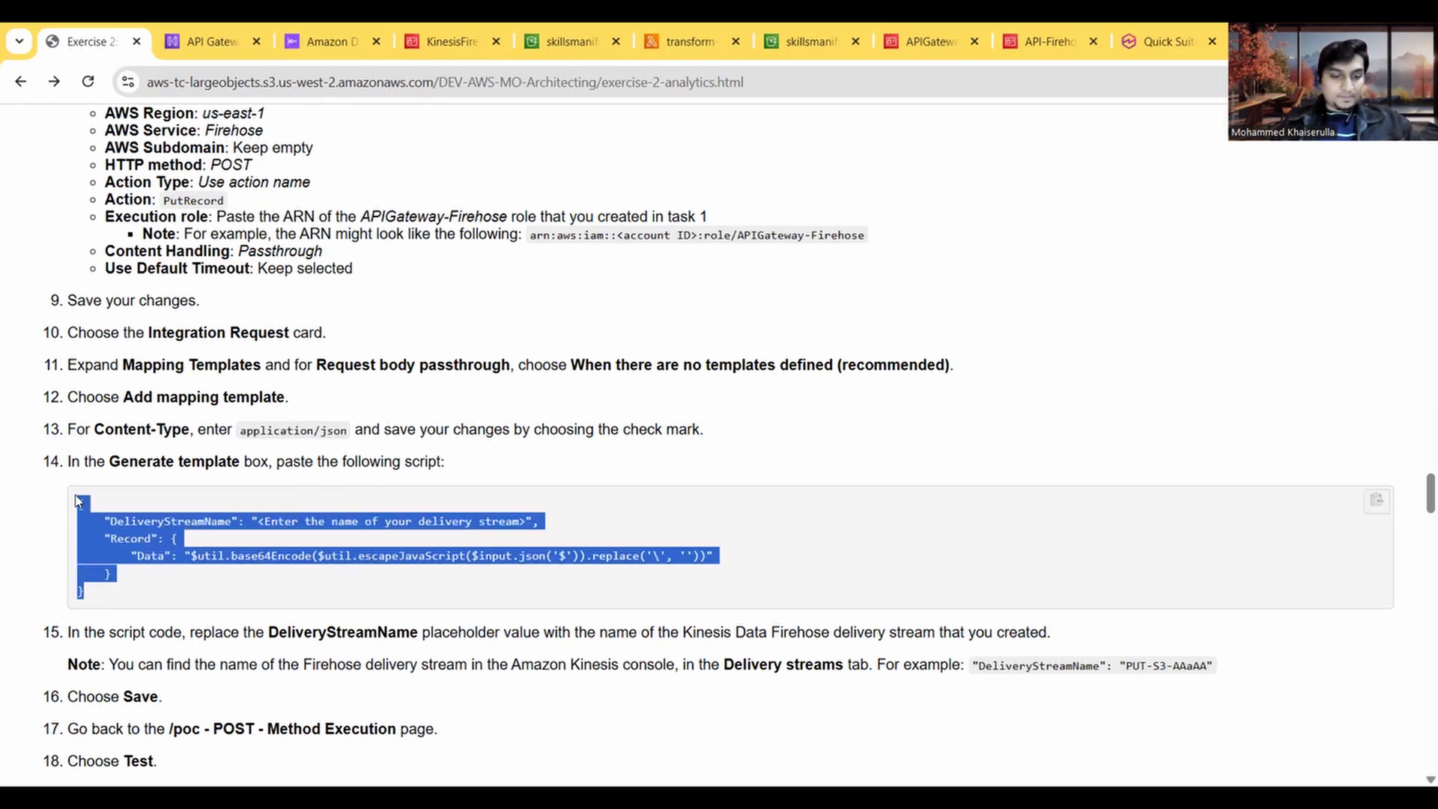
{"action": "left_click", "coordinate": [247, 37]}
{"action": "left_click", "coordinate": [179, 602]}
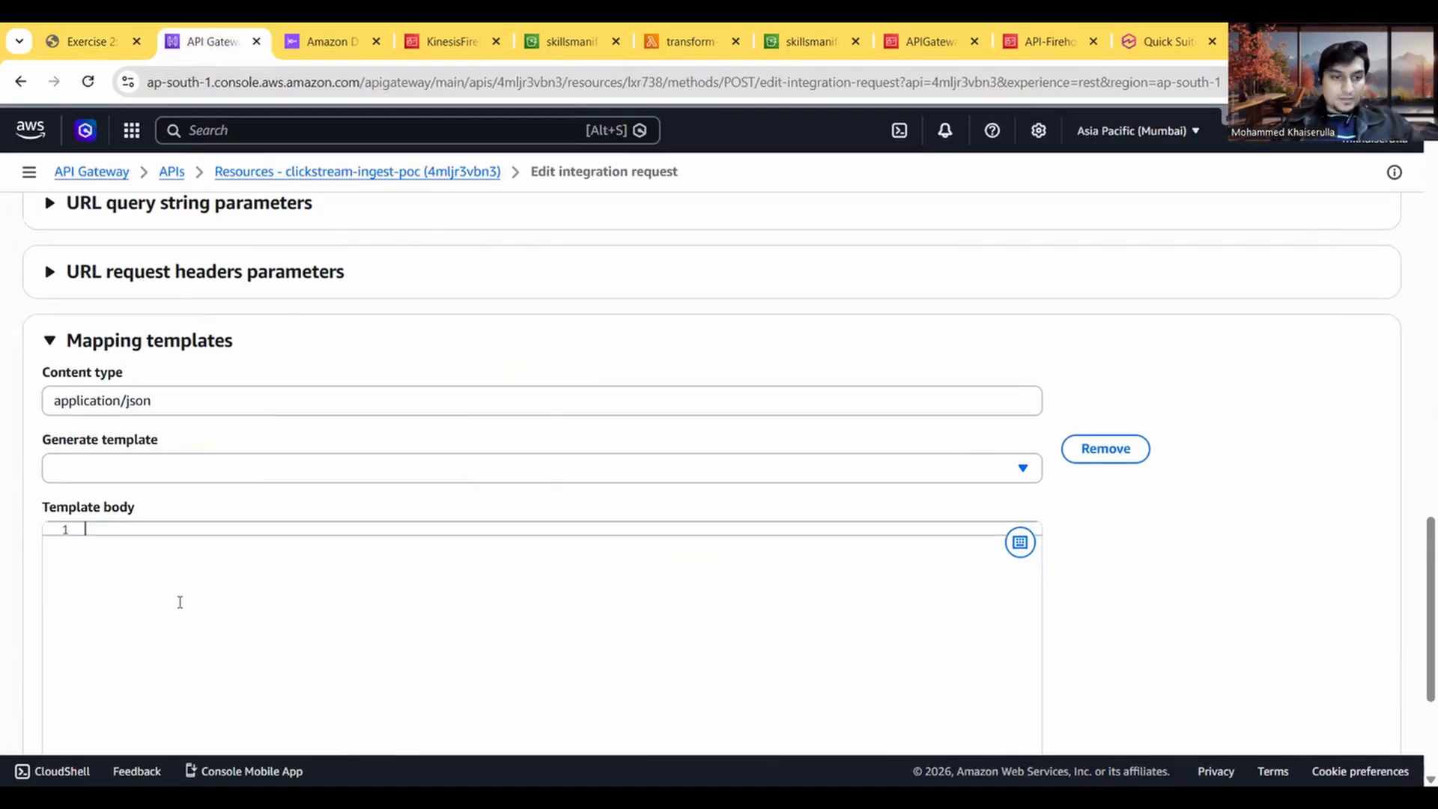
{"action": "key", "text": "ctrl+v"}
{"action": "scroll", "coordinate": [179, 557], "scroll_direction": "down", "scroll_amount": 1}
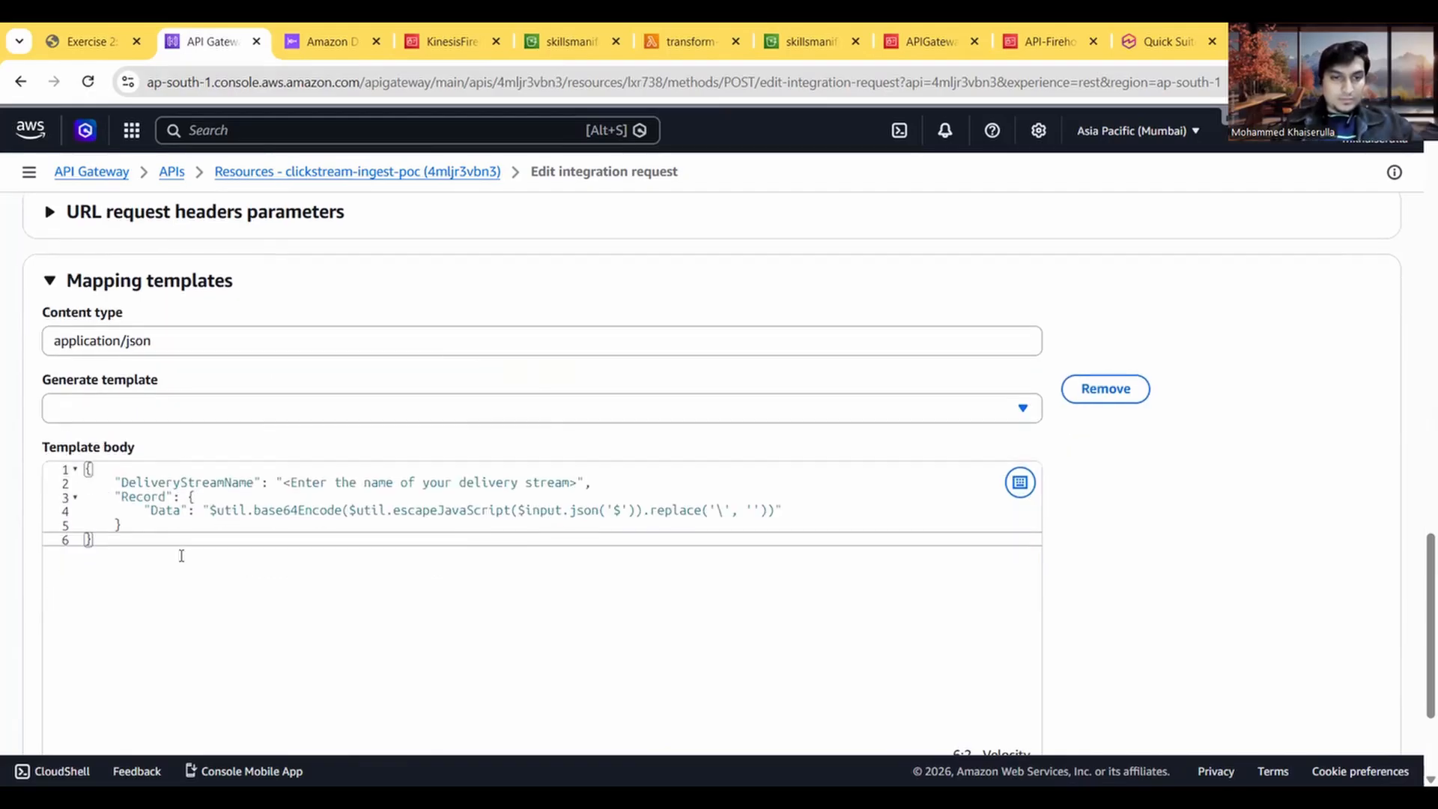
{"action": "left_click", "coordinate": [314, 412]}
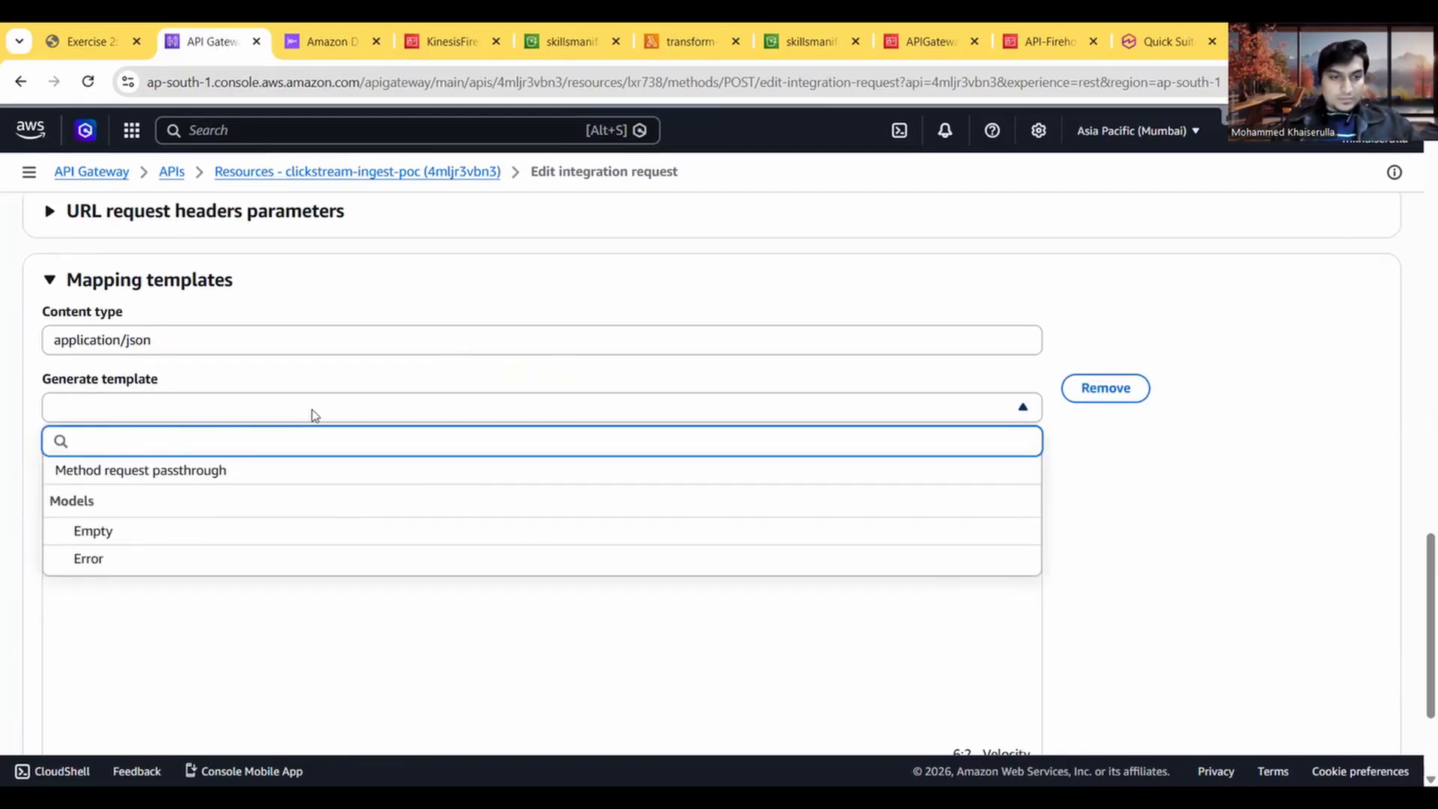
{"action": "left_click", "coordinate": [314, 415]}
{"action": "scroll", "coordinate": [1190, 594], "scroll_direction": "down", "scroll_amount": 1}
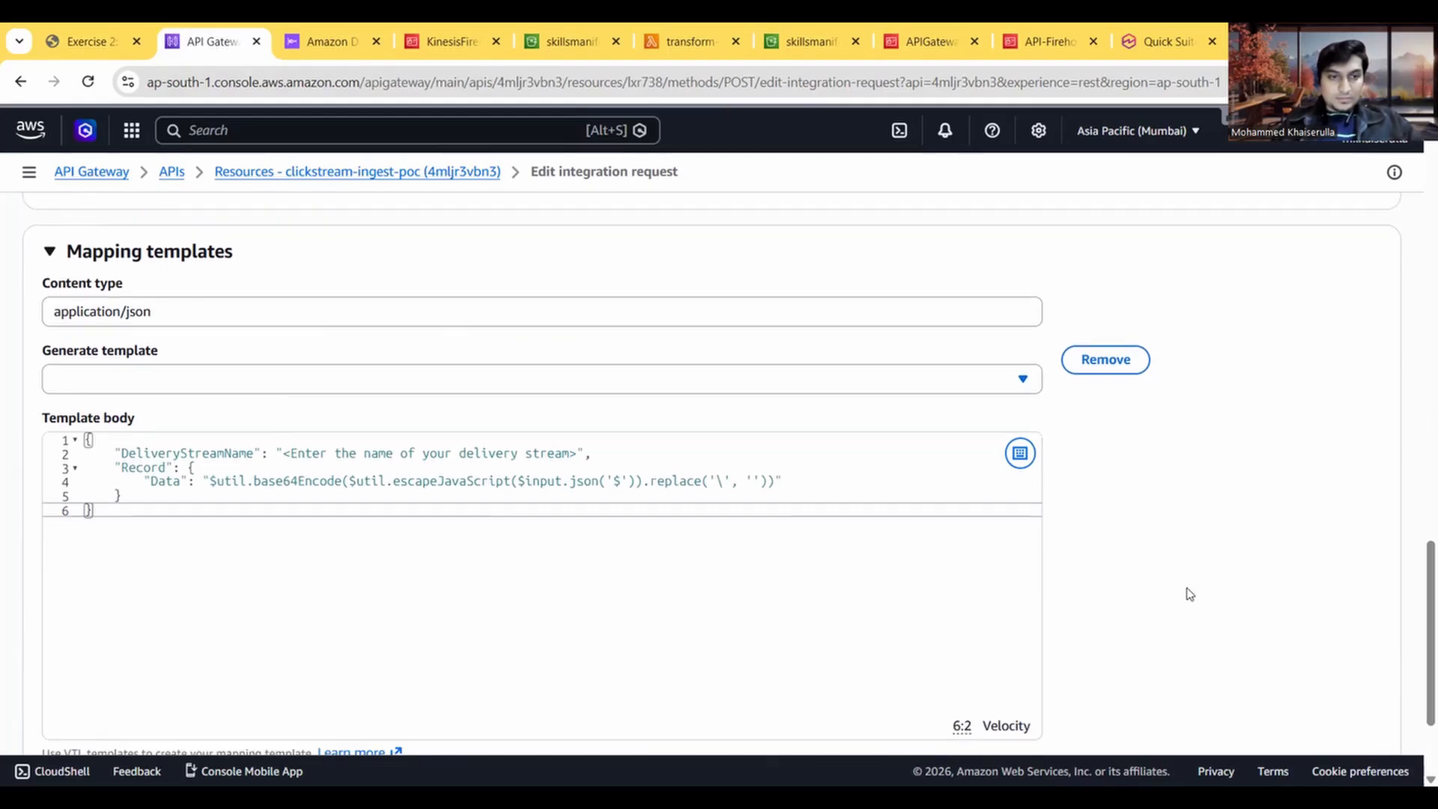
{"action": "left_click", "coordinate": [122, 369]}
{"action": "left_click", "coordinate": [122, 369]}
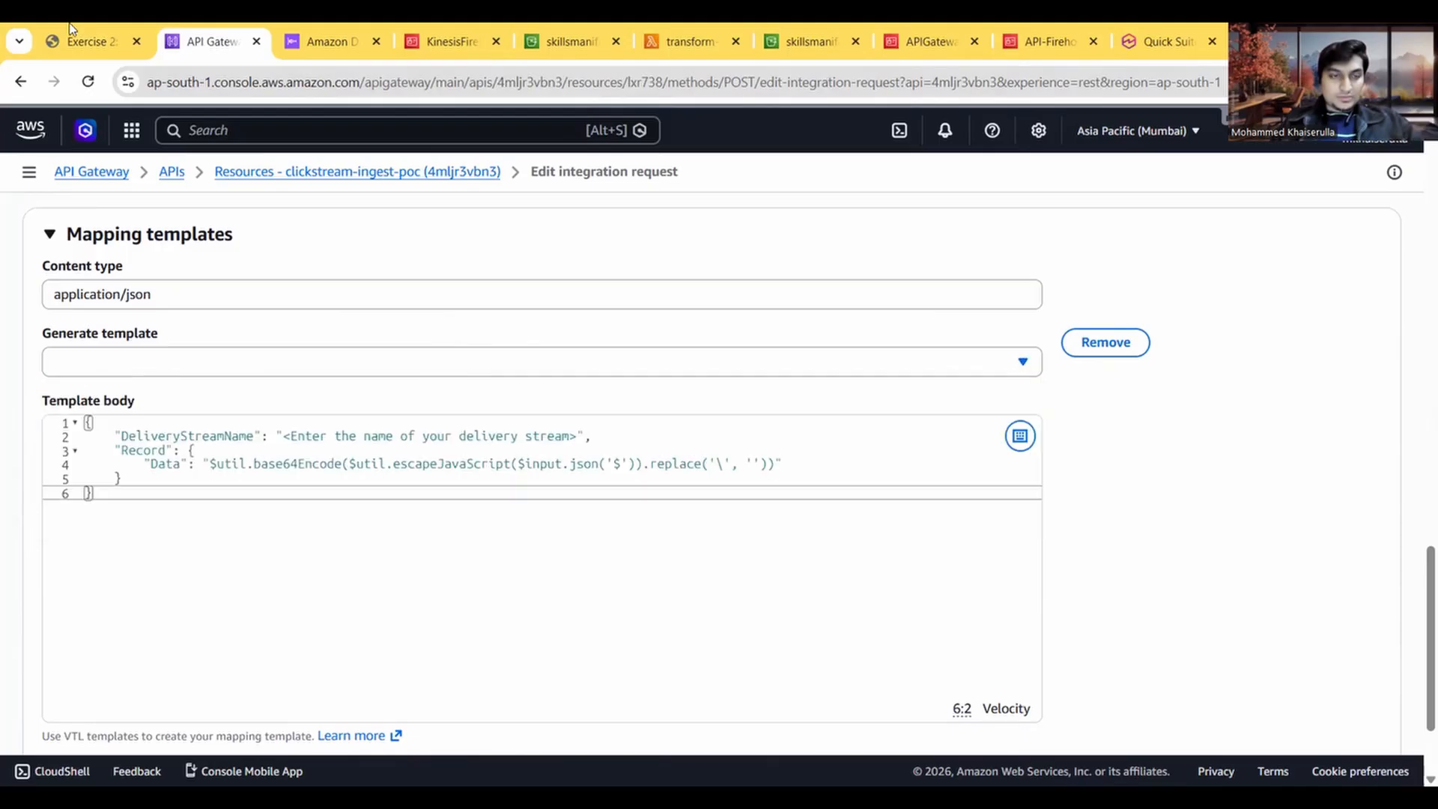
Step: Read instruction 15 and clear the DeliveryStreamName placeholder value in the mapping template body
{"action": "left_click", "coordinate": [59, 28]}
{"action": "scroll", "coordinate": [301, 495], "scroll_direction": "down", "scroll_amount": 2}
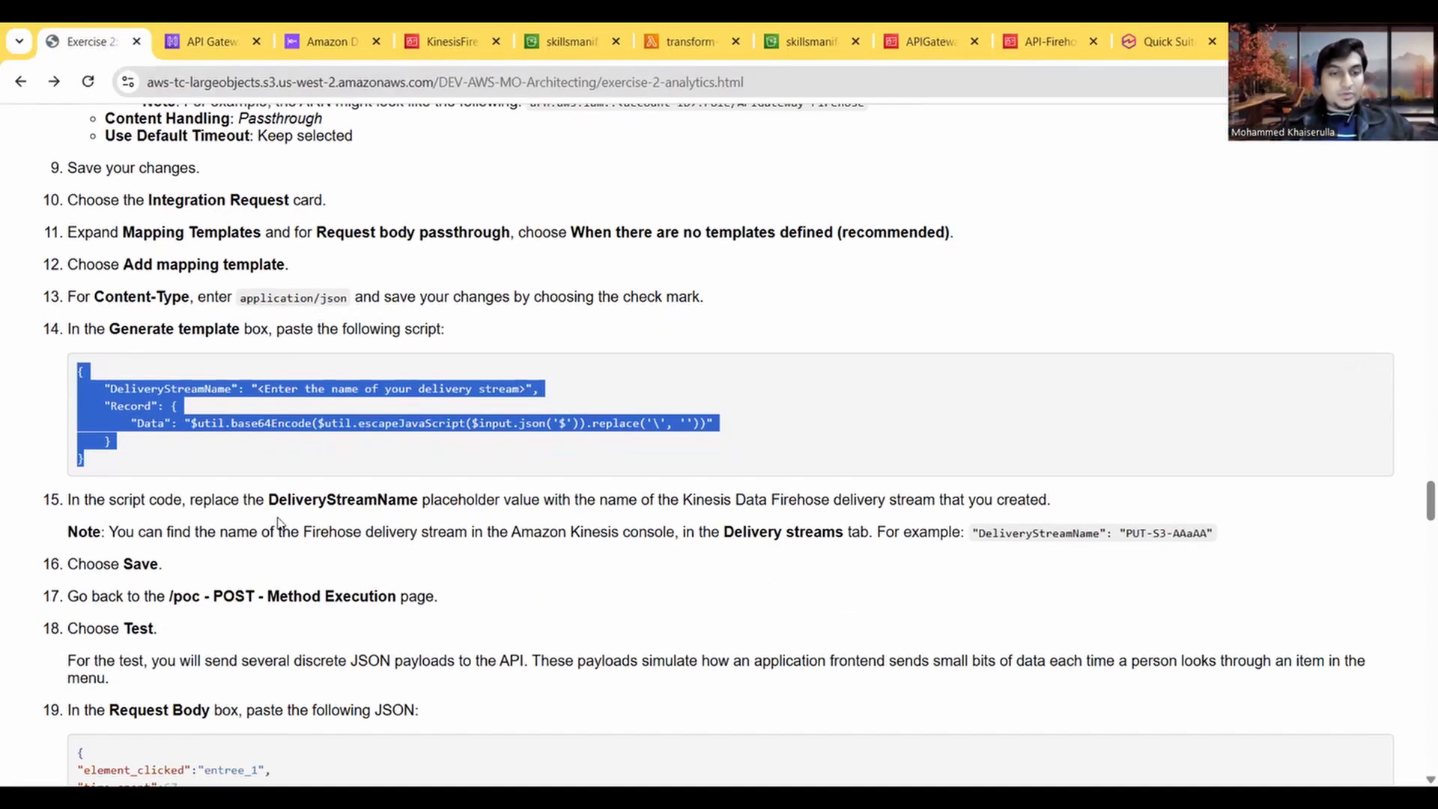
{"action": "left_click", "coordinate": [493, 519]}
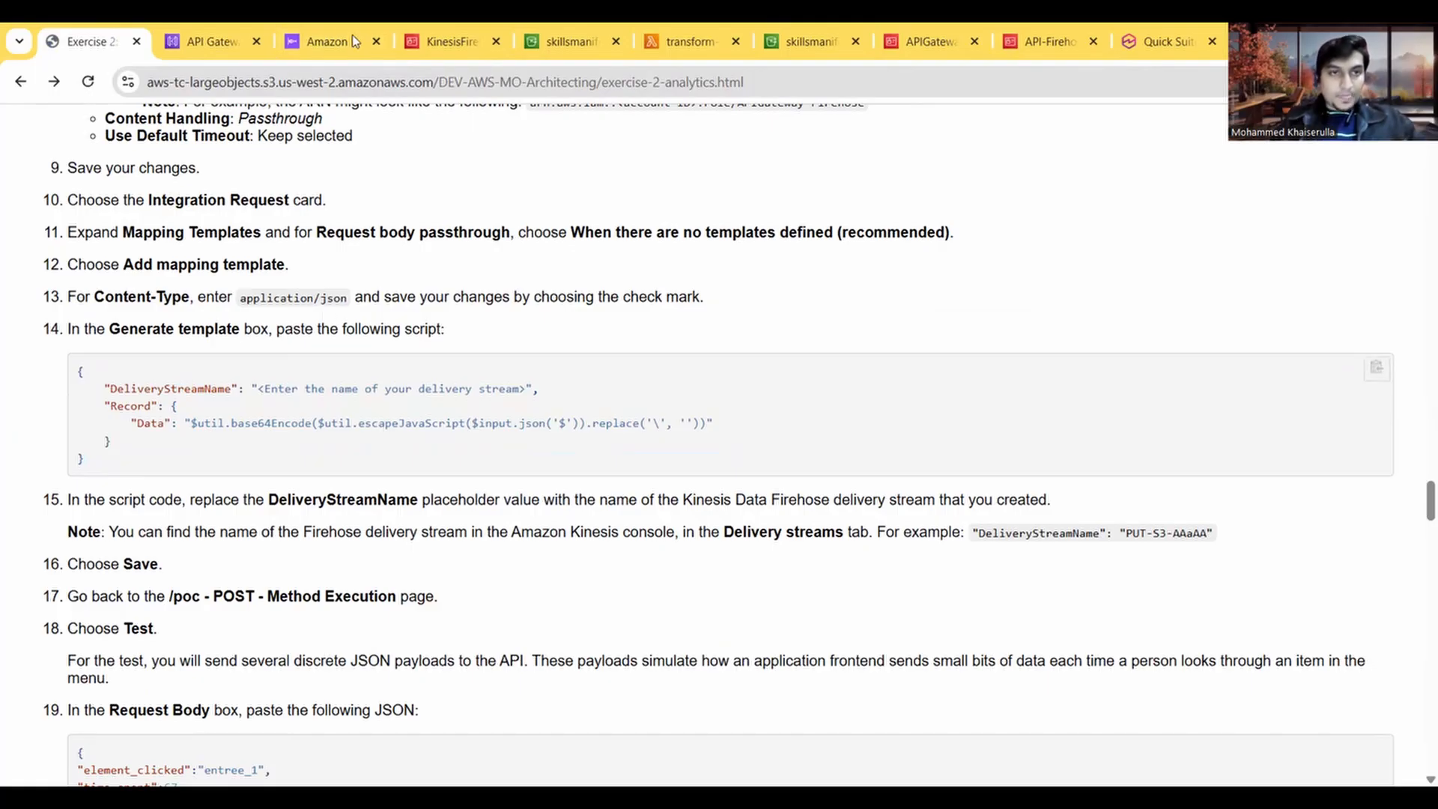
{"action": "left_click", "coordinate": [206, 43]}
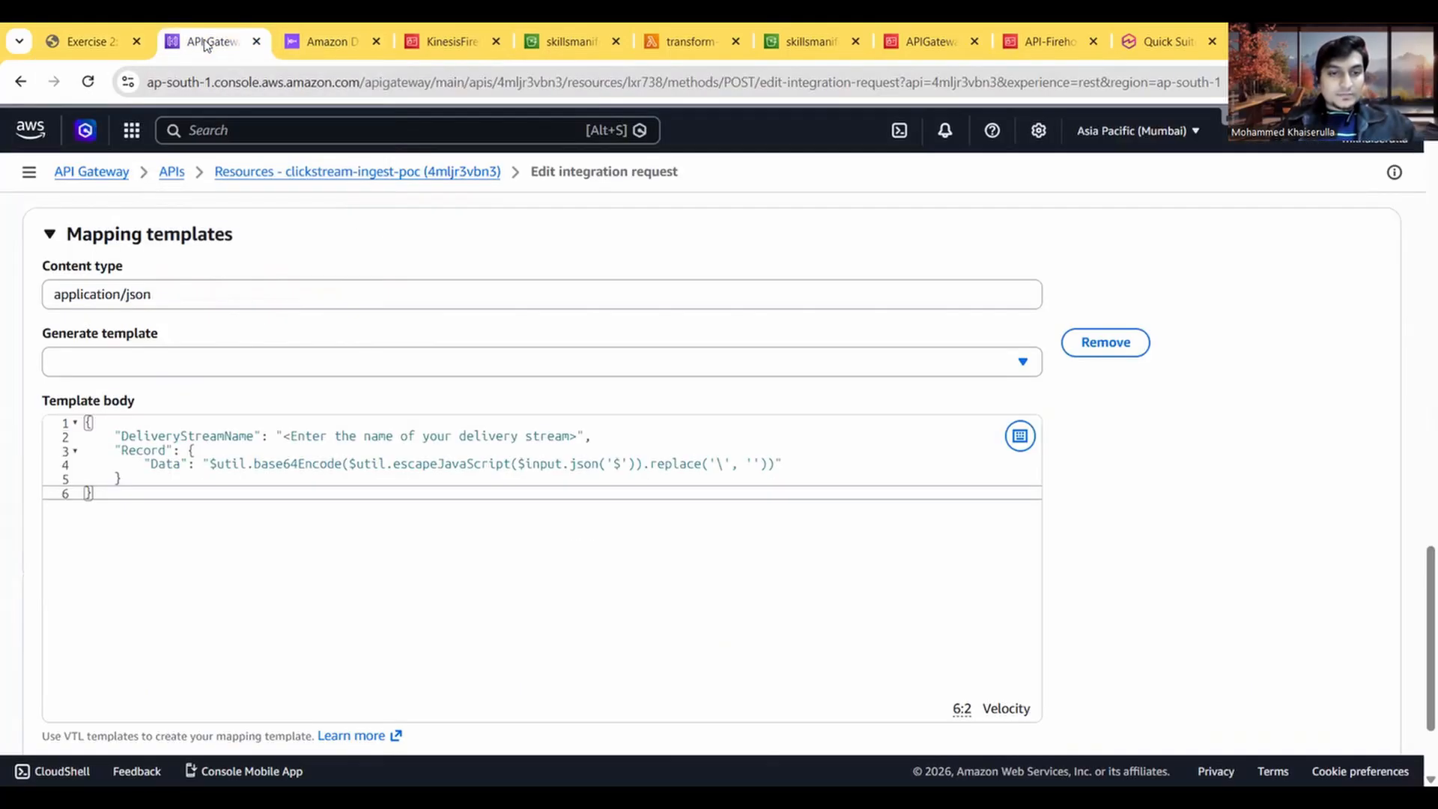
{"action": "left_click_drag", "start_coordinate": [576, 435], "coordinate": [286, 437]}
{"action": "key", "text": "BackSpace"}
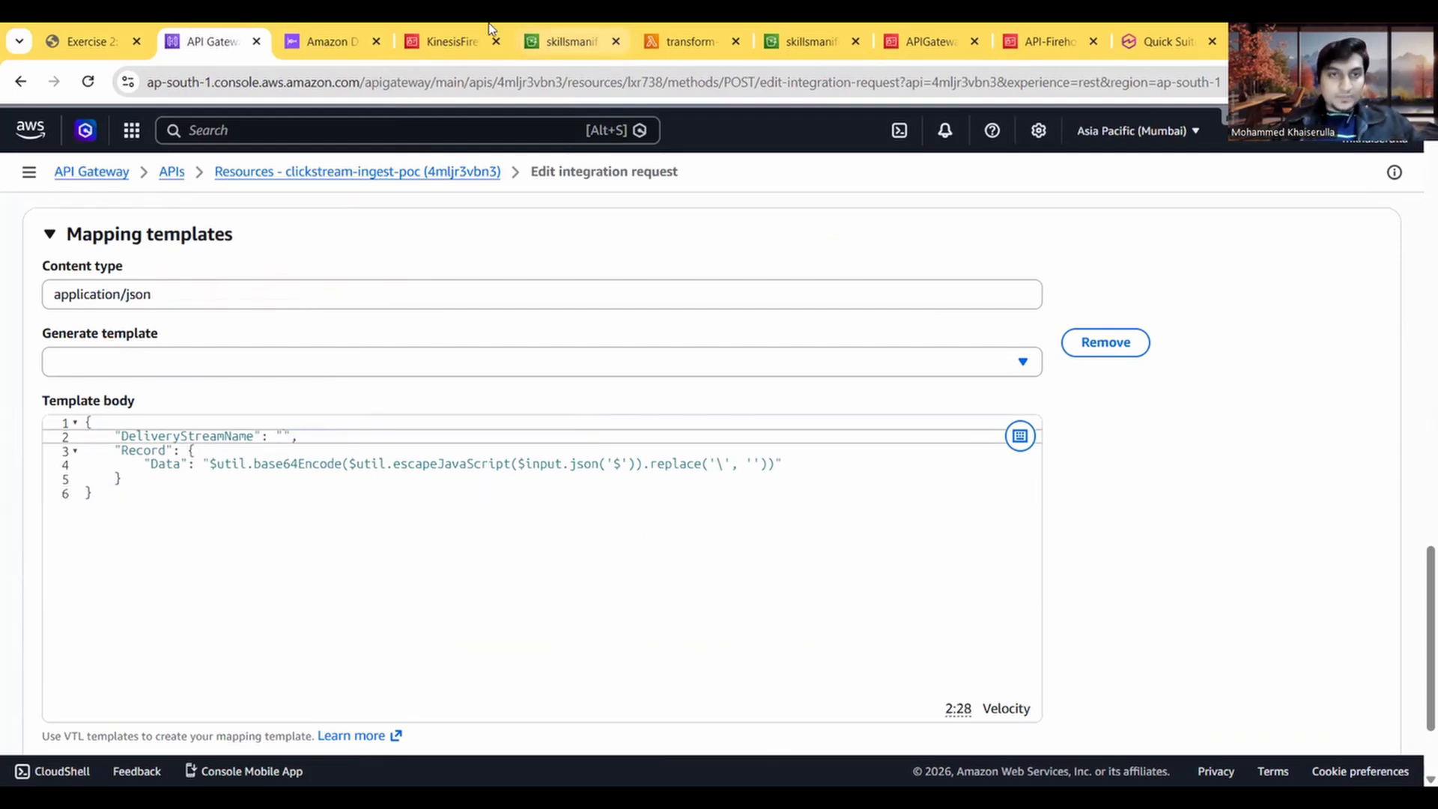
Step: Copy the Firehose stream name PUT-S3-XteF2 from its details page and paste it as the DeliveryStreamName value in the template body
{"action": "left_click", "coordinate": [437, 46]}
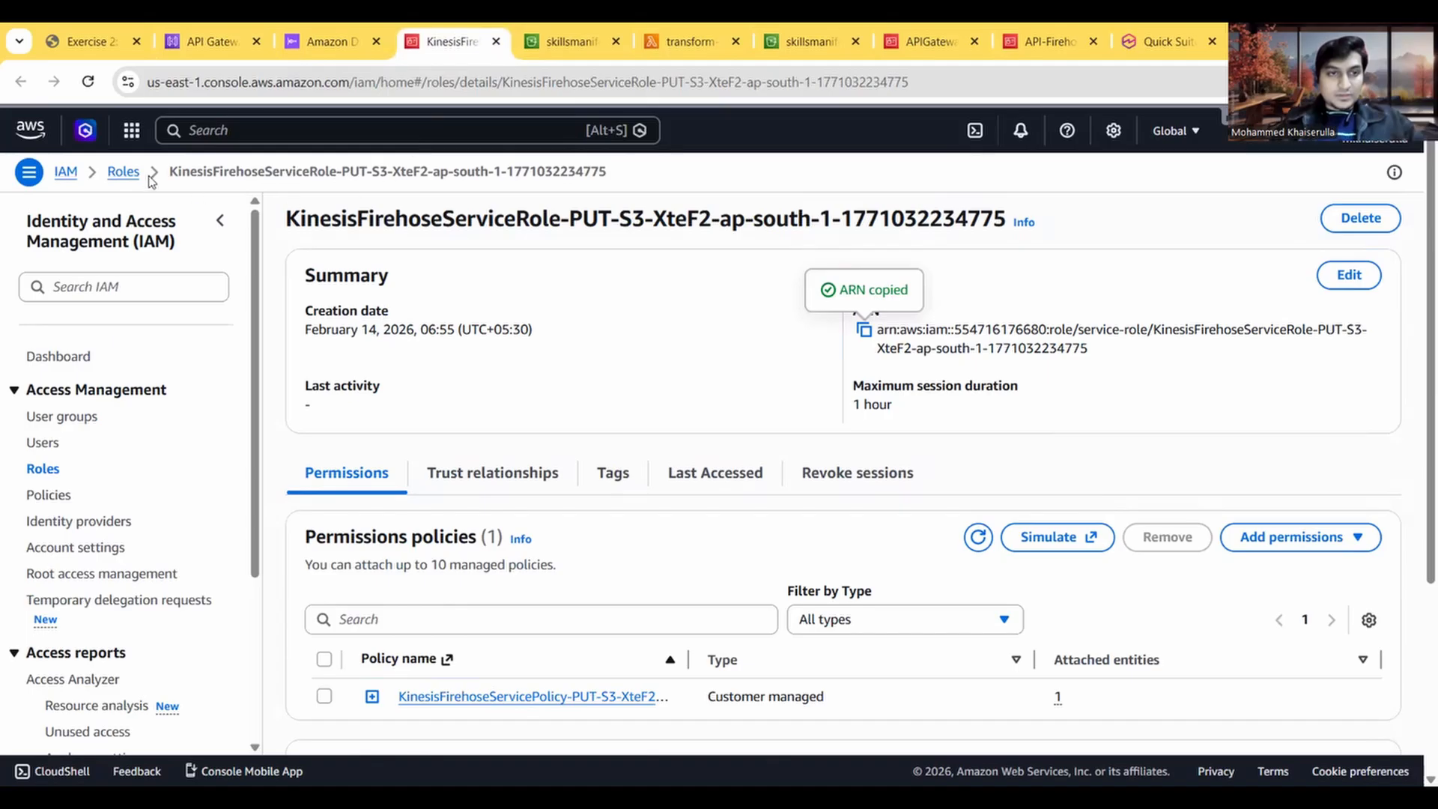
{"action": "left_click", "coordinate": [341, 44]}
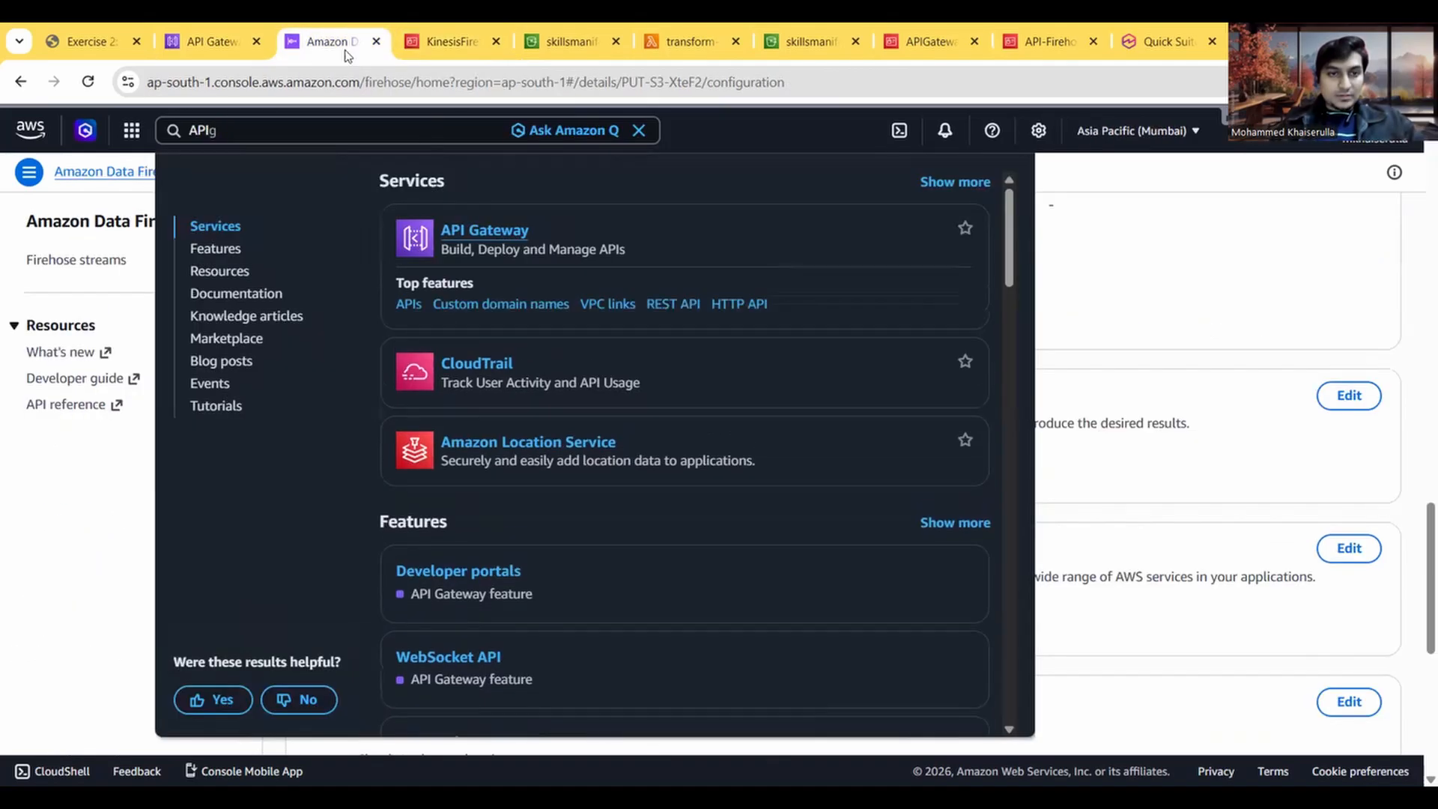
{"action": "left_click", "coordinate": [1078, 221]}
{"action": "scroll", "coordinate": [726, 300], "scroll_direction": "up", "scroll_amount": 15}
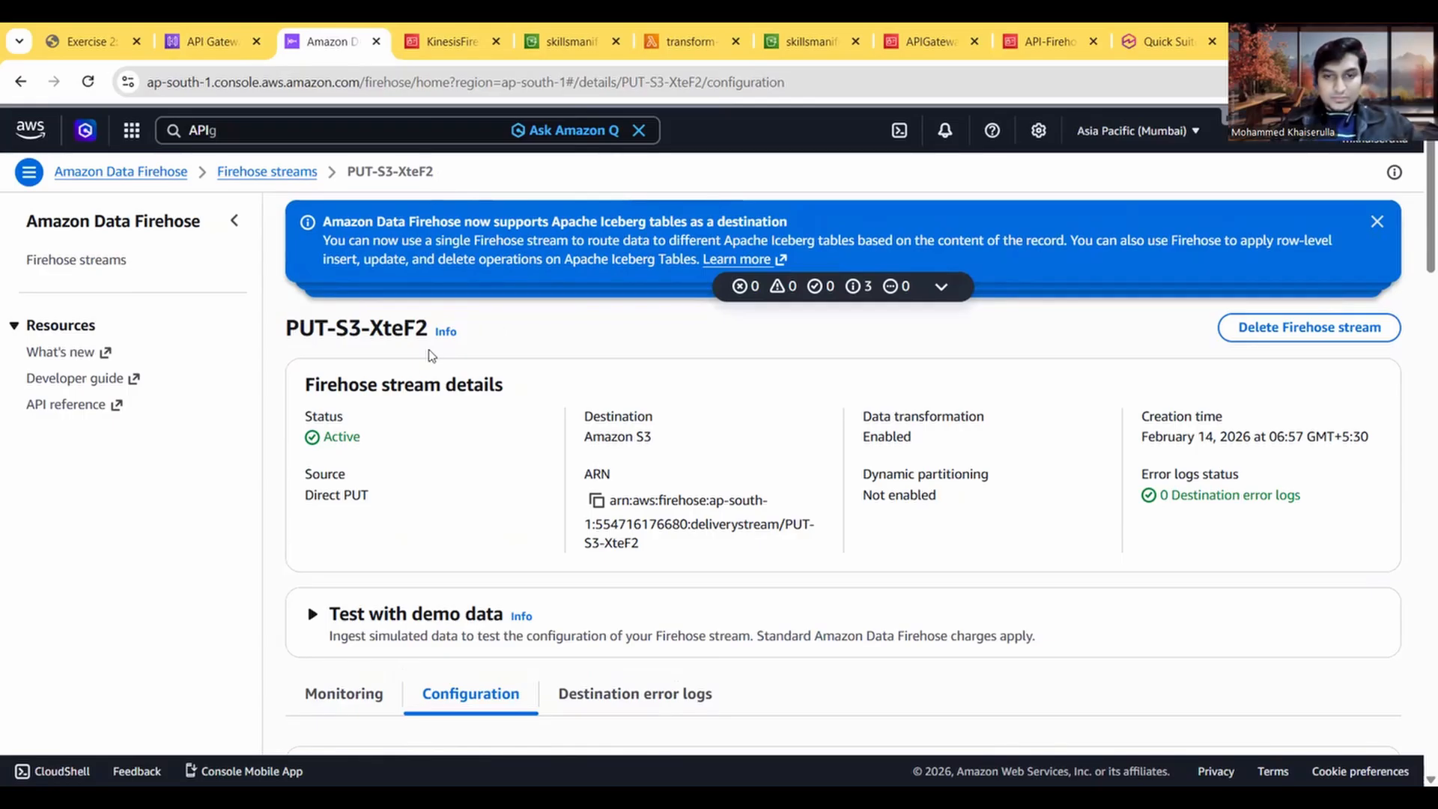
{"action": "left_click_drag", "start_coordinate": [424, 334], "coordinate": [285, 330]}
{"action": "key", "text": "ctrl+c"}
{"action": "left_click", "coordinate": [90, 41]}
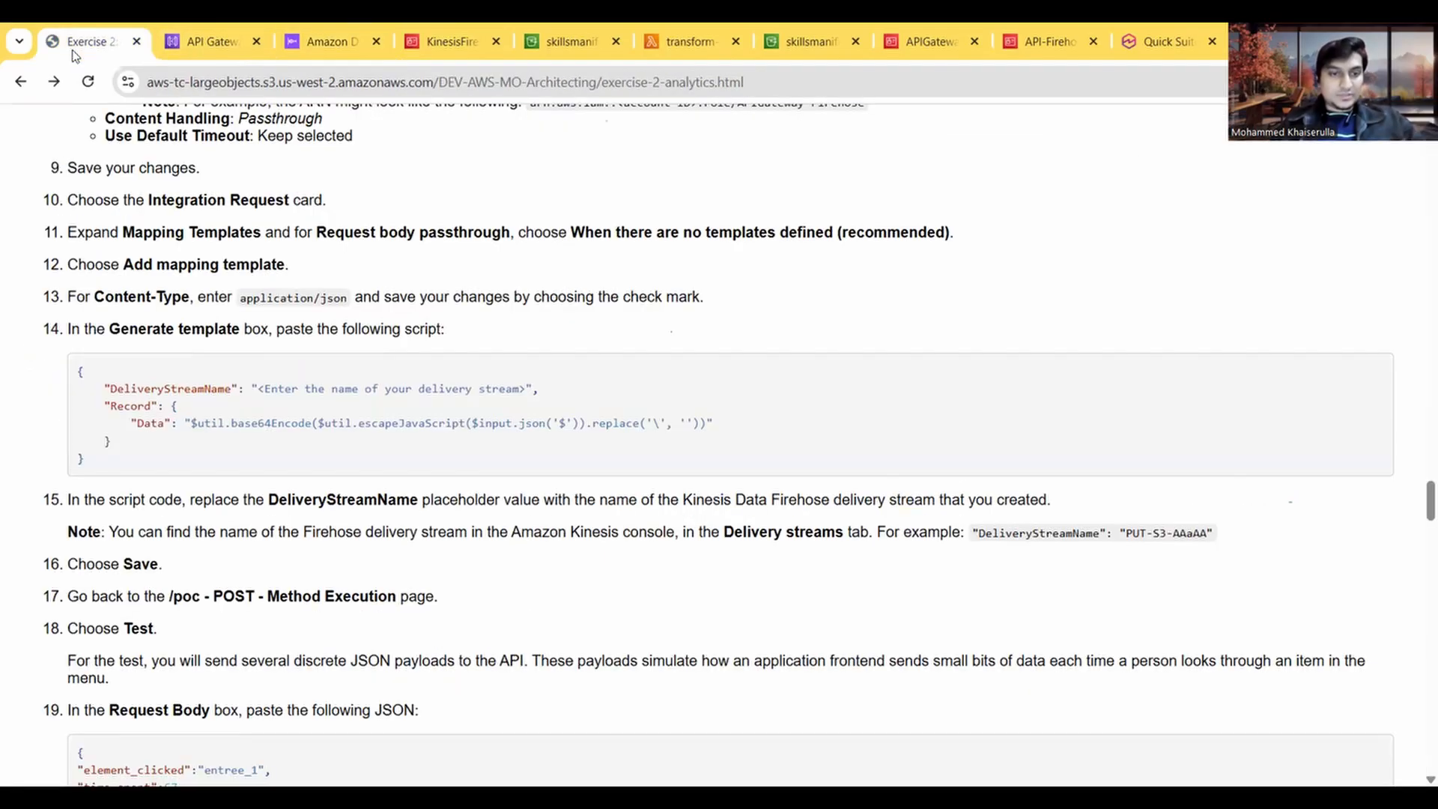
{"action": "left_click", "coordinate": [221, 40]}
{"action": "key", "text": "ctrl+v"}
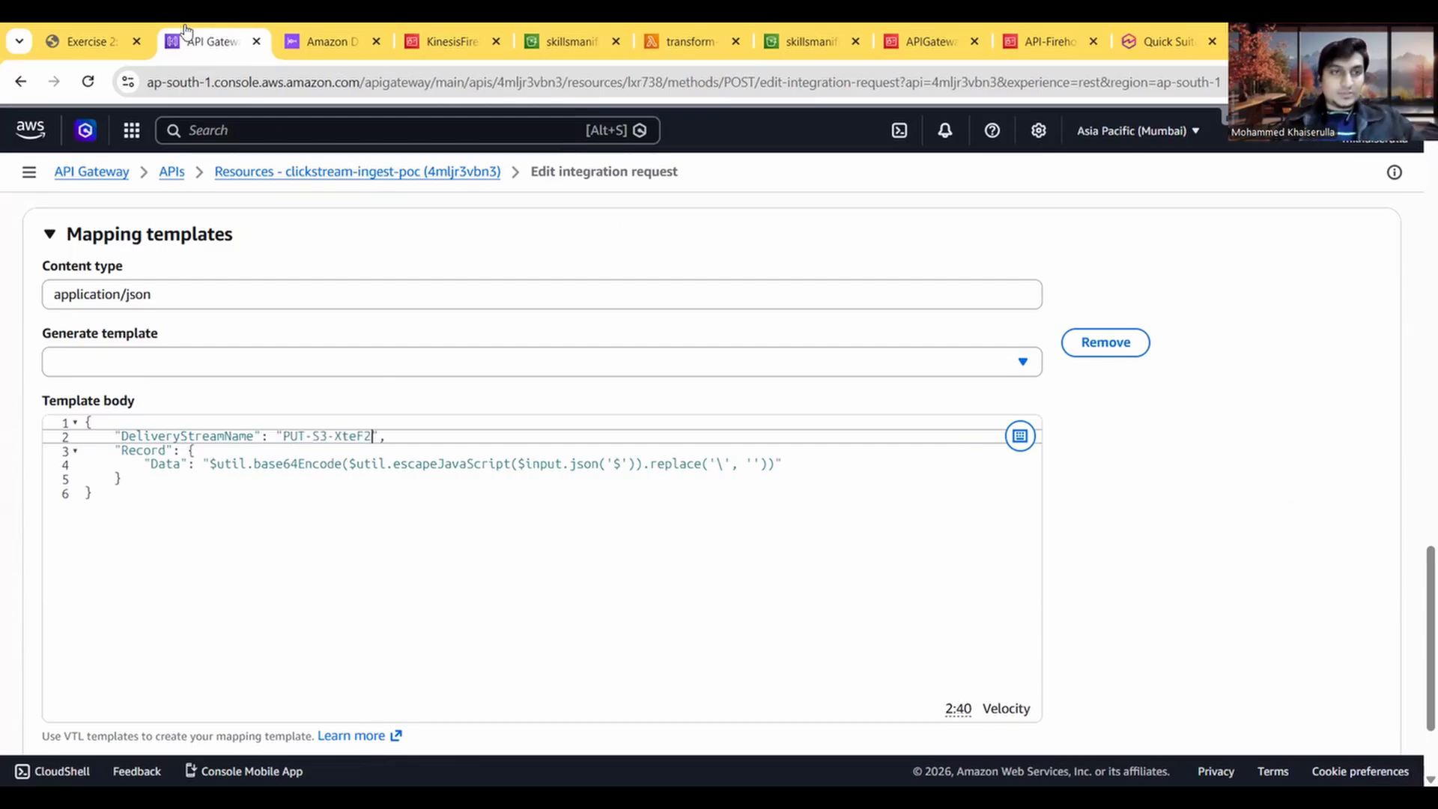
Step: Read the instructions on saving and testing the method, and save the edited integration request
{"action": "left_click", "coordinate": [89, 45]}
{"action": "scroll", "coordinate": [301, 373], "scroll_direction": "down", "scroll_amount": 3}
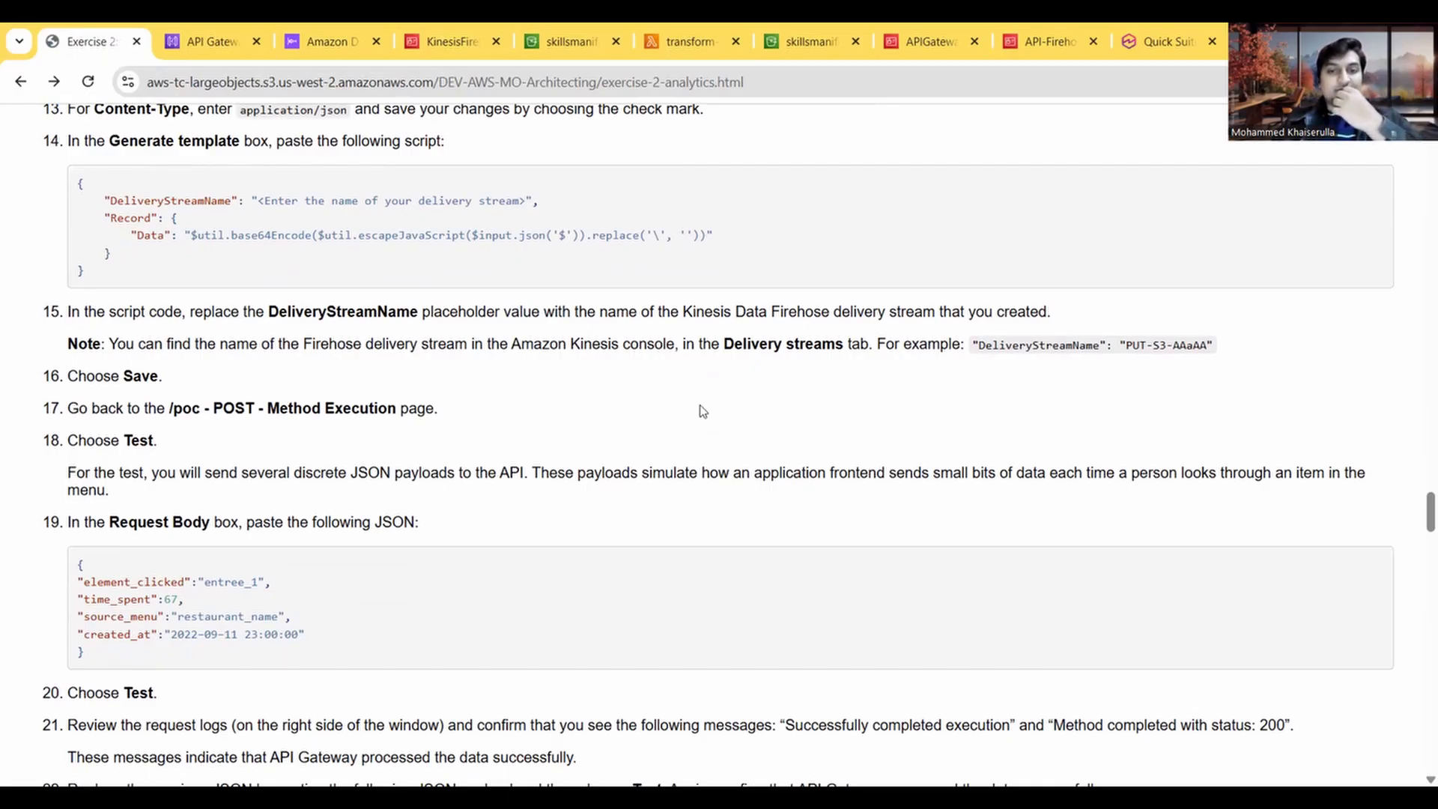
{"action": "scroll", "coordinate": [702, 411], "scroll_direction": "down", "scroll_amount": 1}
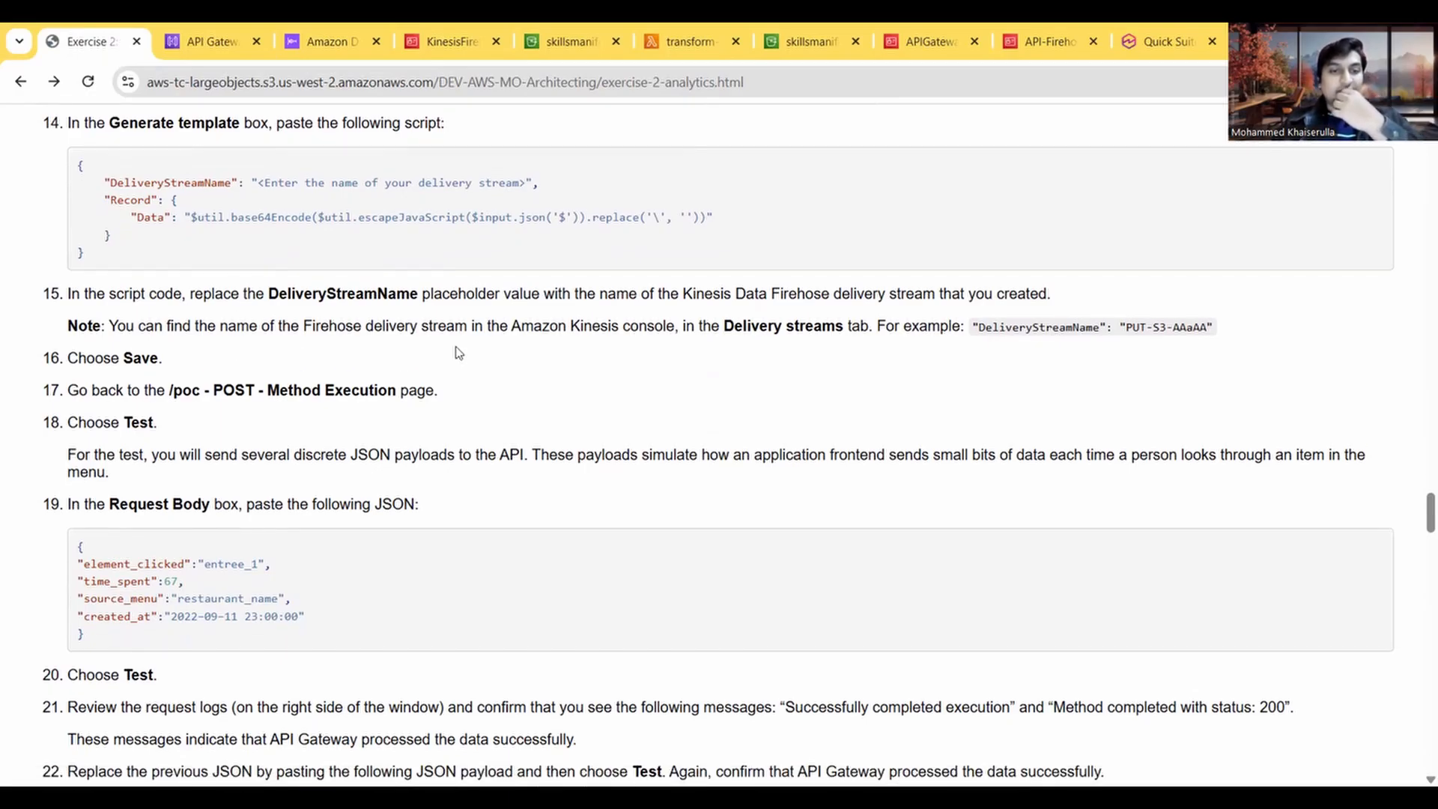
{"action": "scroll", "coordinate": [917, 400], "scroll_direction": "up", "scroll_amount": 1}
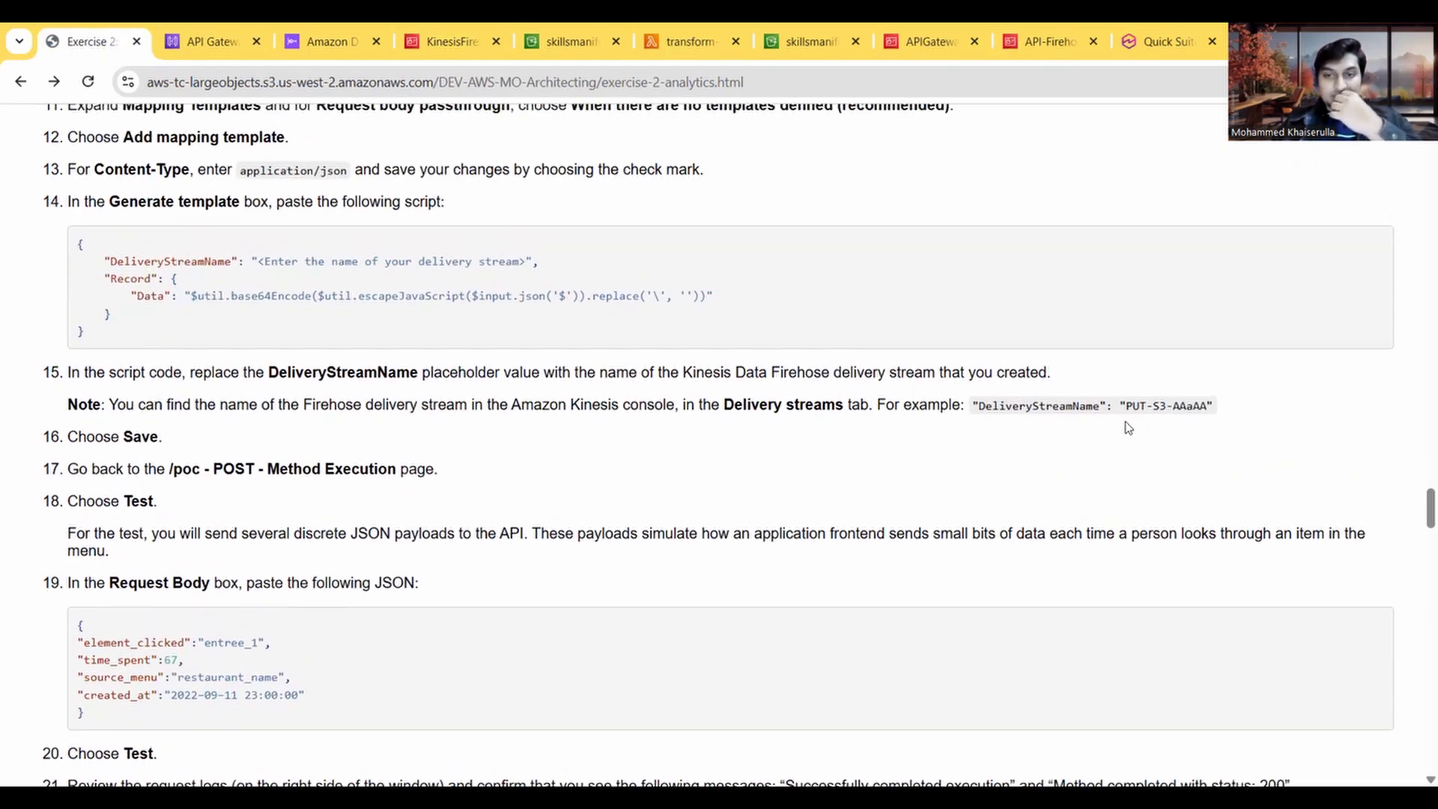
{"action": "scroll", "coordinate": [779, 460], "scroll_direction": "down", "scroll_amount": 1}
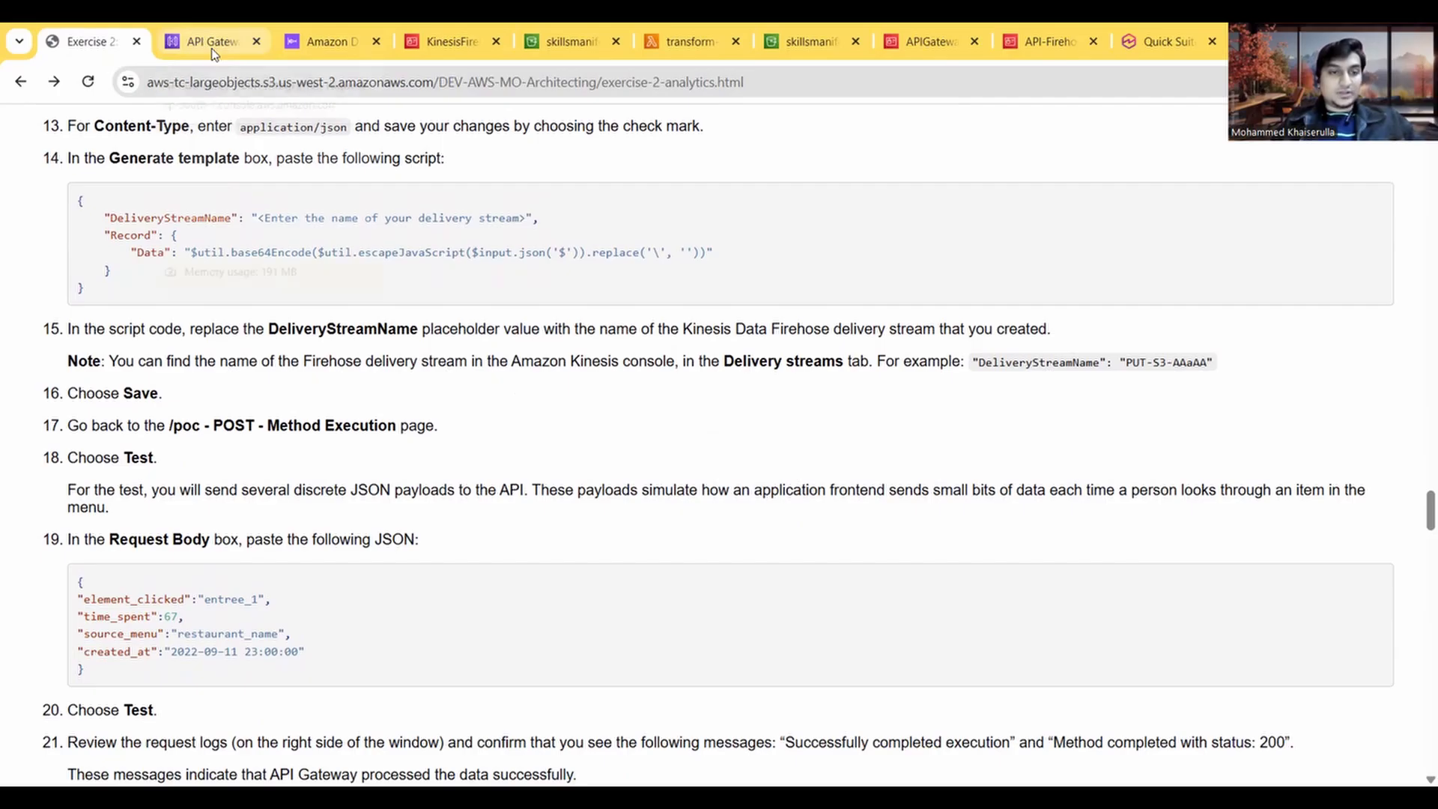
{"action": "mouse_move", "coordinate": [213, 53]}
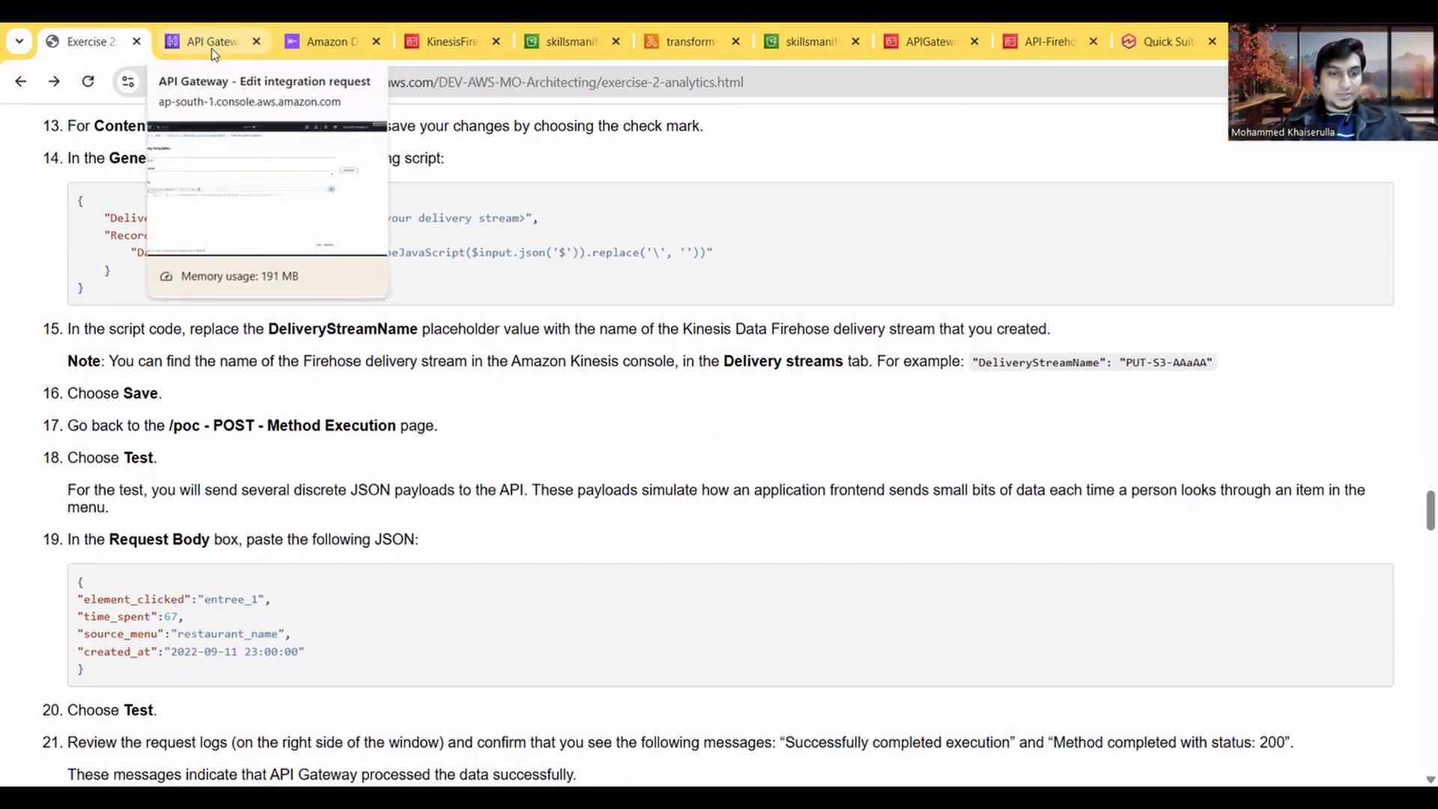
{"action": "left_click", "coordinate": [213, 49]}
{"action": "scroll", "coordinate": [483, 557], "scroll_direction": "down", "scroll_amount": 2}
{"action": "left_click", "coordinate": [1357, 702]}
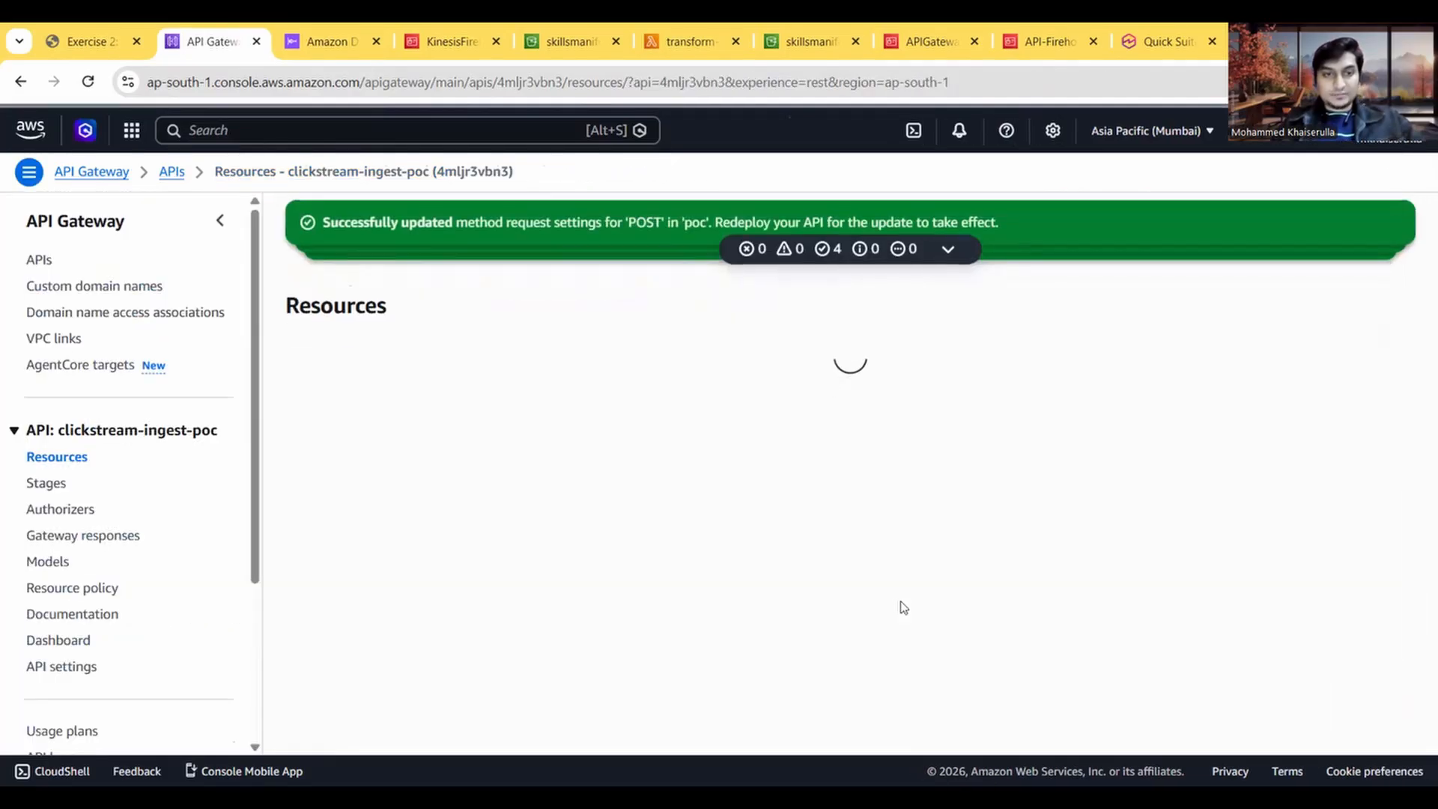
Step: Show the test settings of the /poc POST method and paste the entree_1 JSON payload from instruction 19 as the request body
{"action": "scroll", "coordinate": [823, 464], "scroll_direction": "down", "scroll_amount": 2}
{"action": "left_click", "coordinate": [1267, 472]}
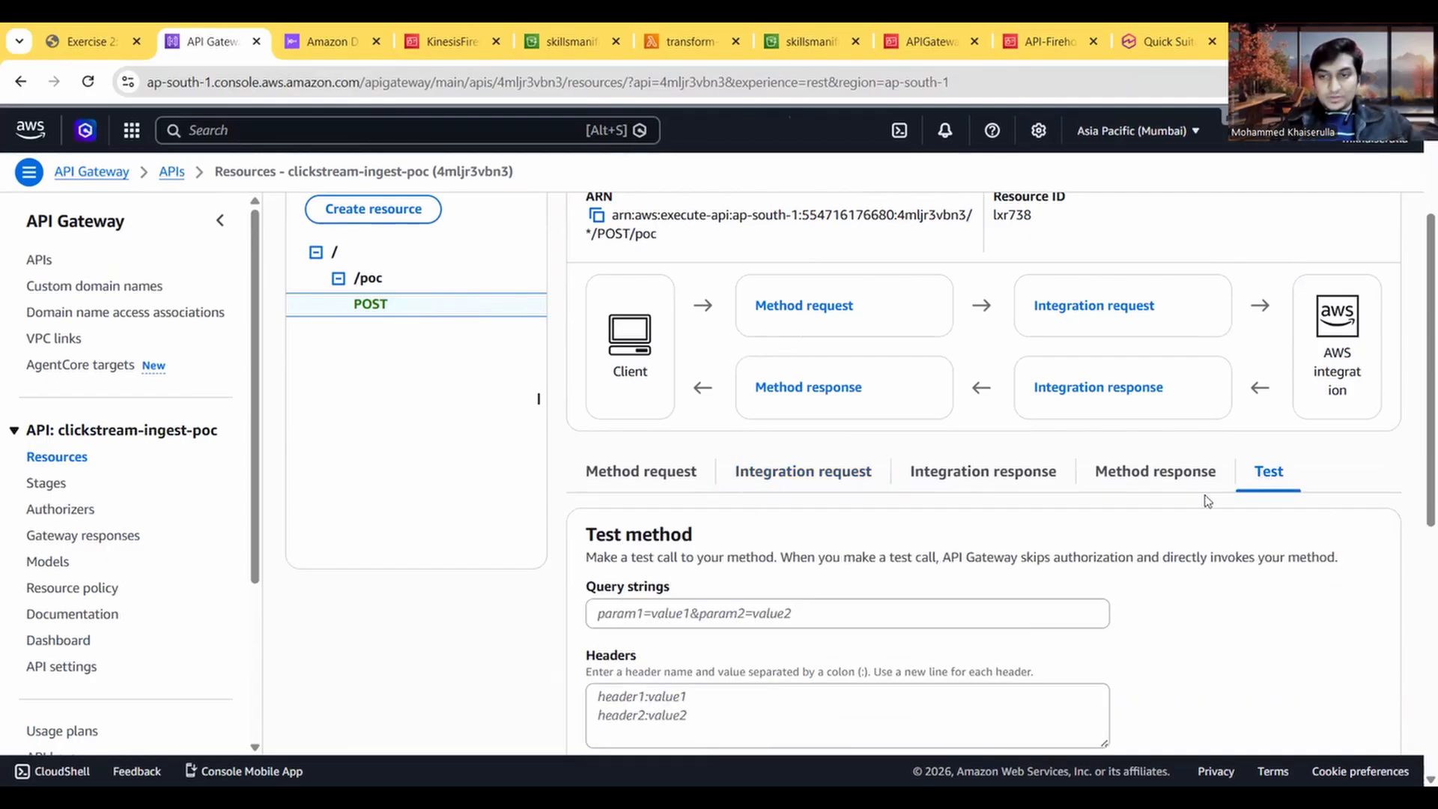
{"action": "scroll", "coordinate": [820, 507], "scroll_direction": "down", "scroll_amount": 2}
{"action": "left_click", "coordinate": [105, 38]}
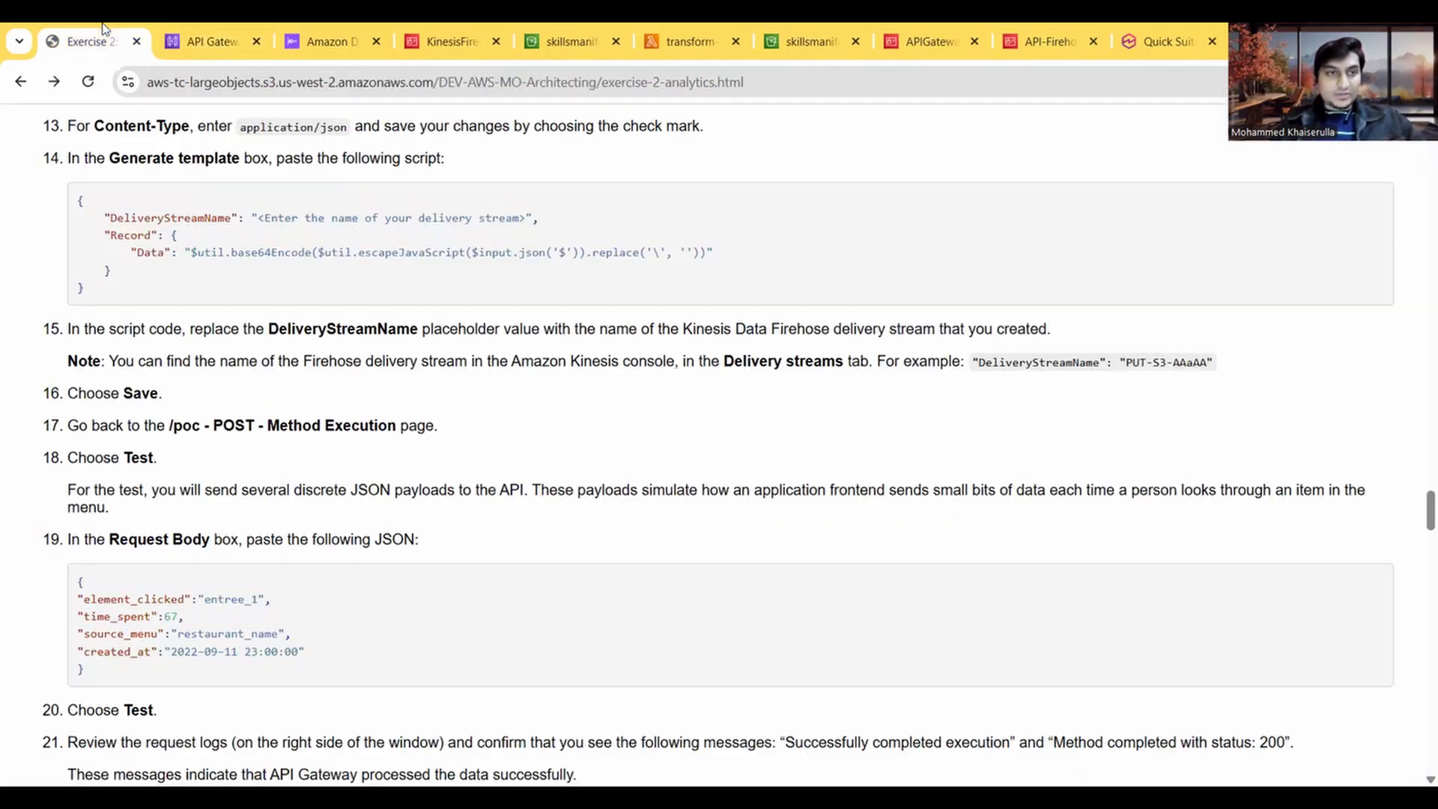
{"action": "scroll", "coordinate": [275, 464], "scroll_direction": "down", "scroll_amount": 1}
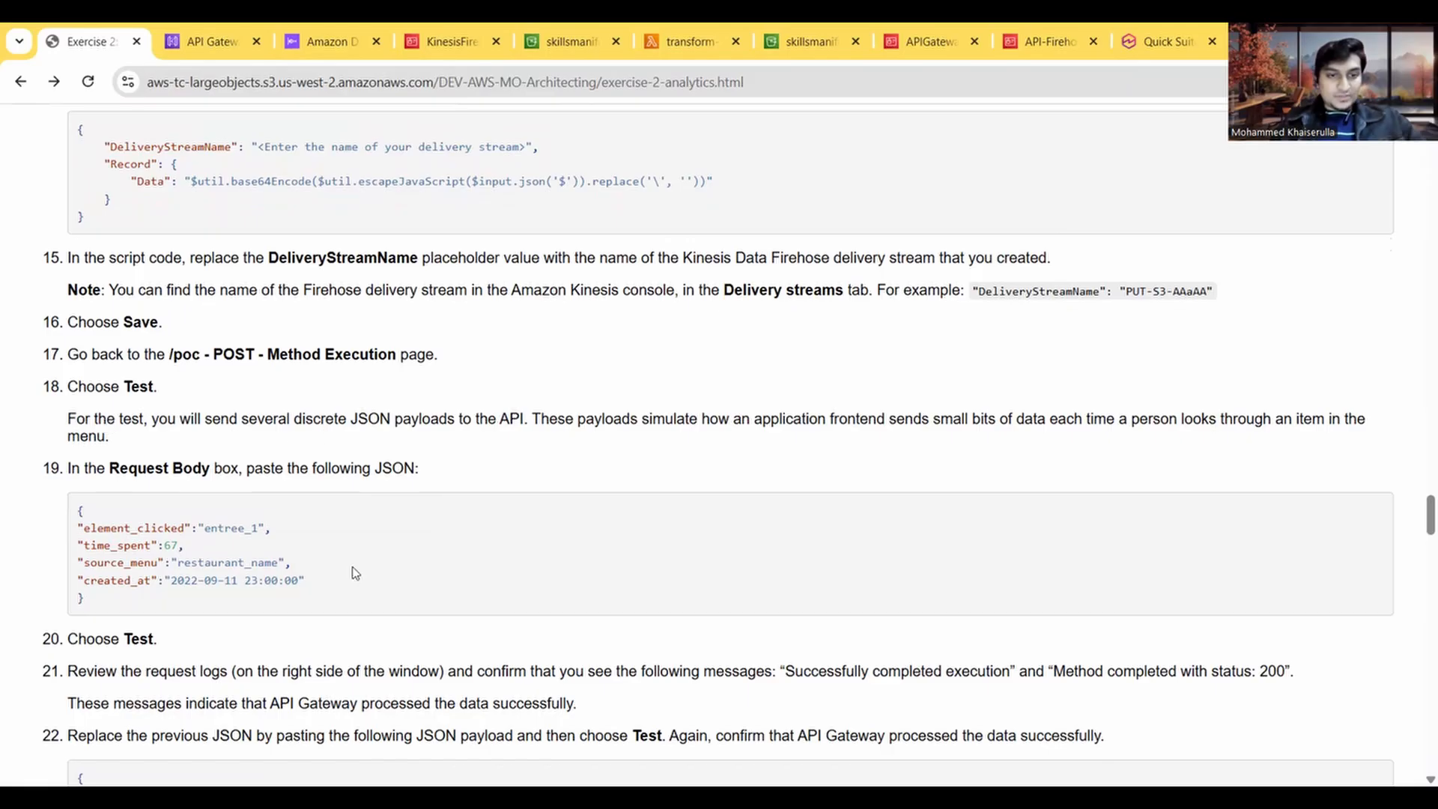
{"action": "left_click_drag", "start_coordinate": [87, 601], "coordinate": [79, 500]}
{"action": "key", "text": "ctrl+c"}
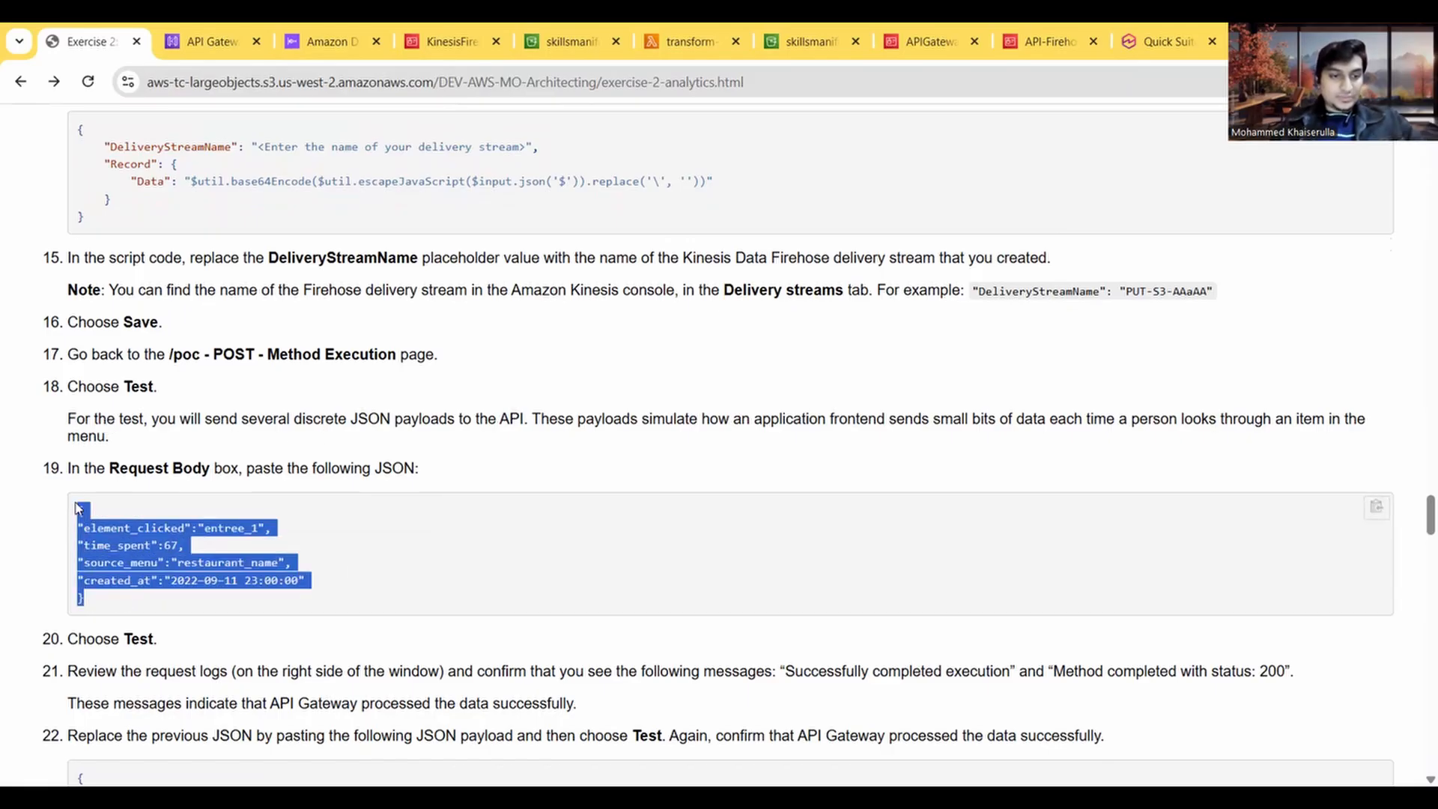
{"action": "left_click", "coordinate": [206, 42]}
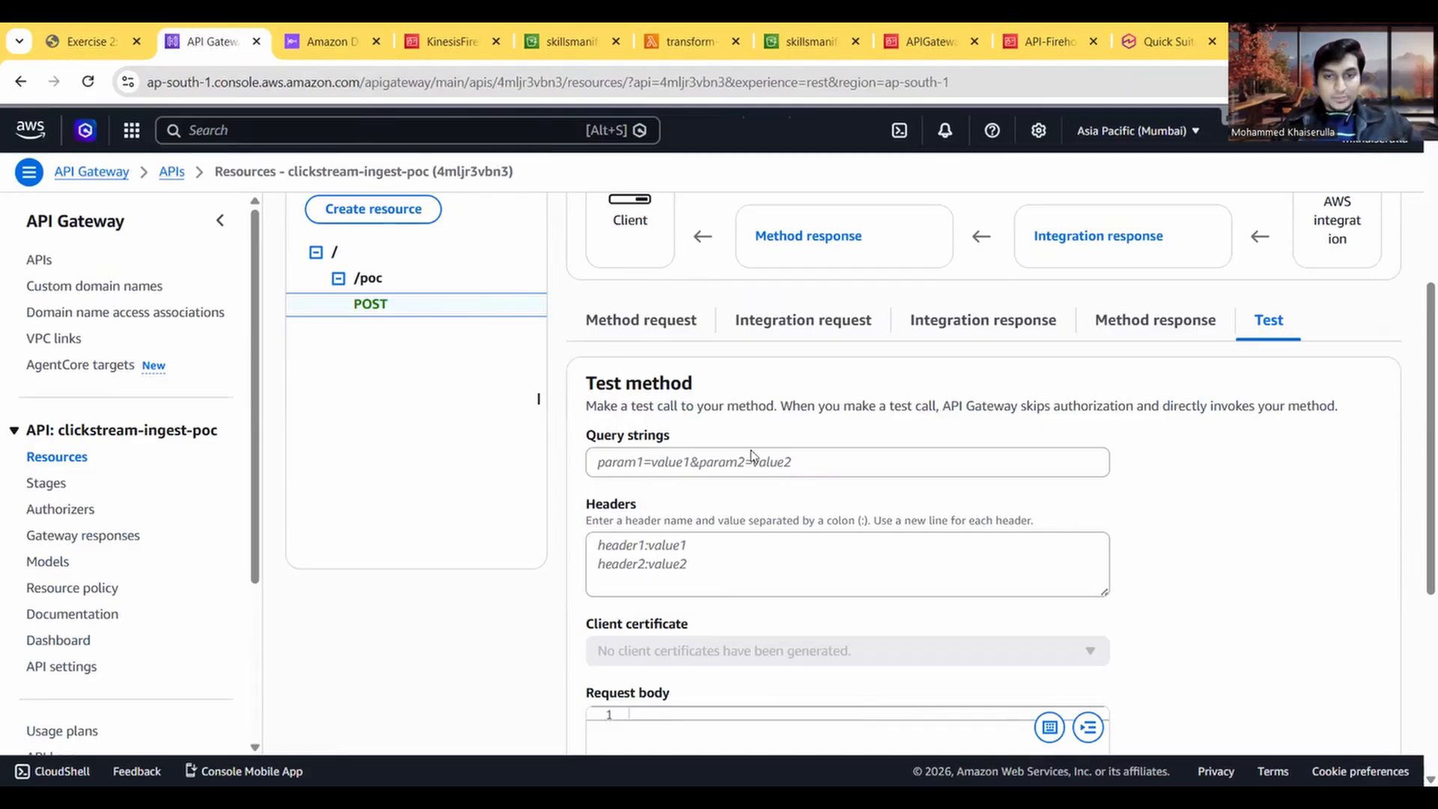
{"action": "scroll", "coordinate": [646, 545], "scroll_direction": "down", "scroll_amount": 2}
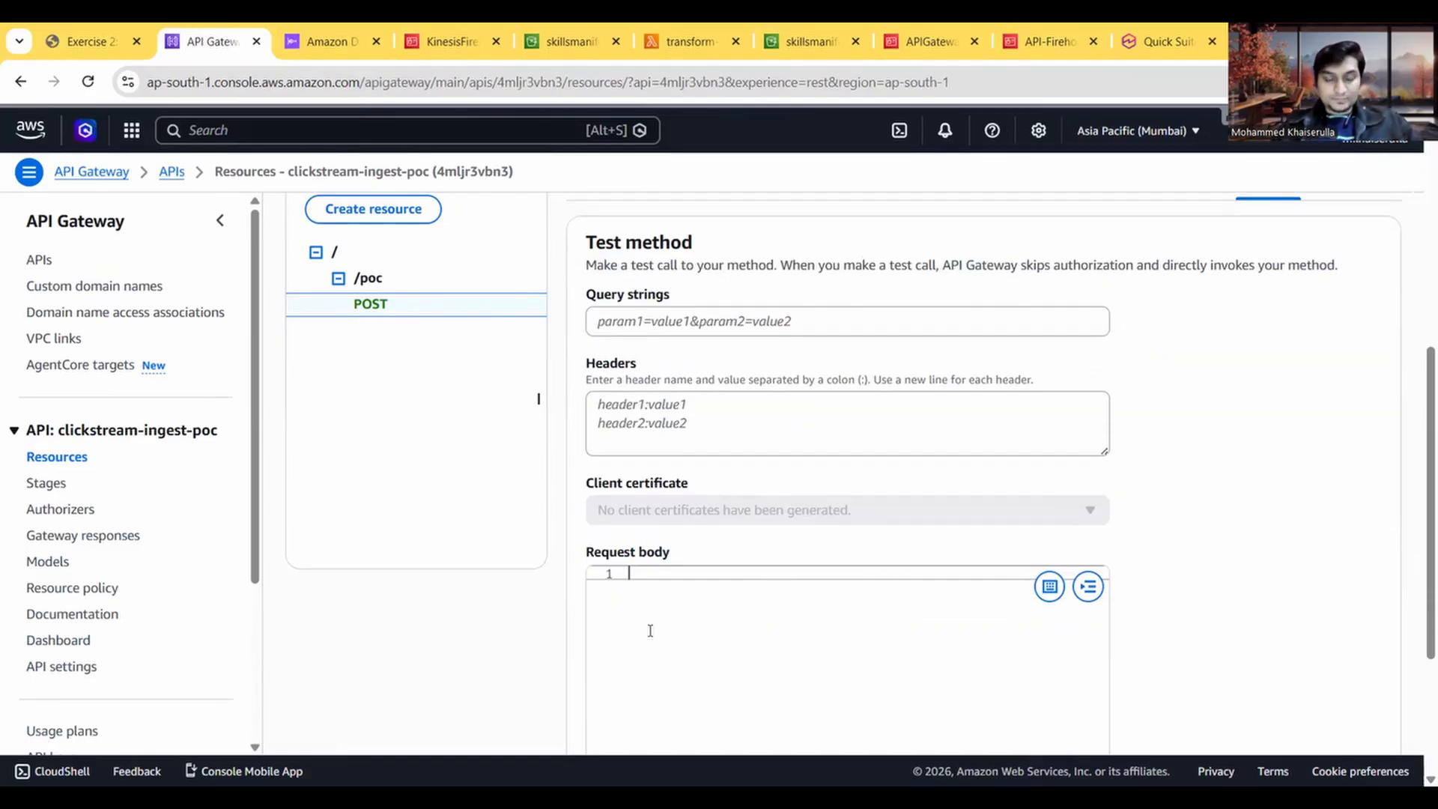
{"action": "key", "text": "ctrl+v"}
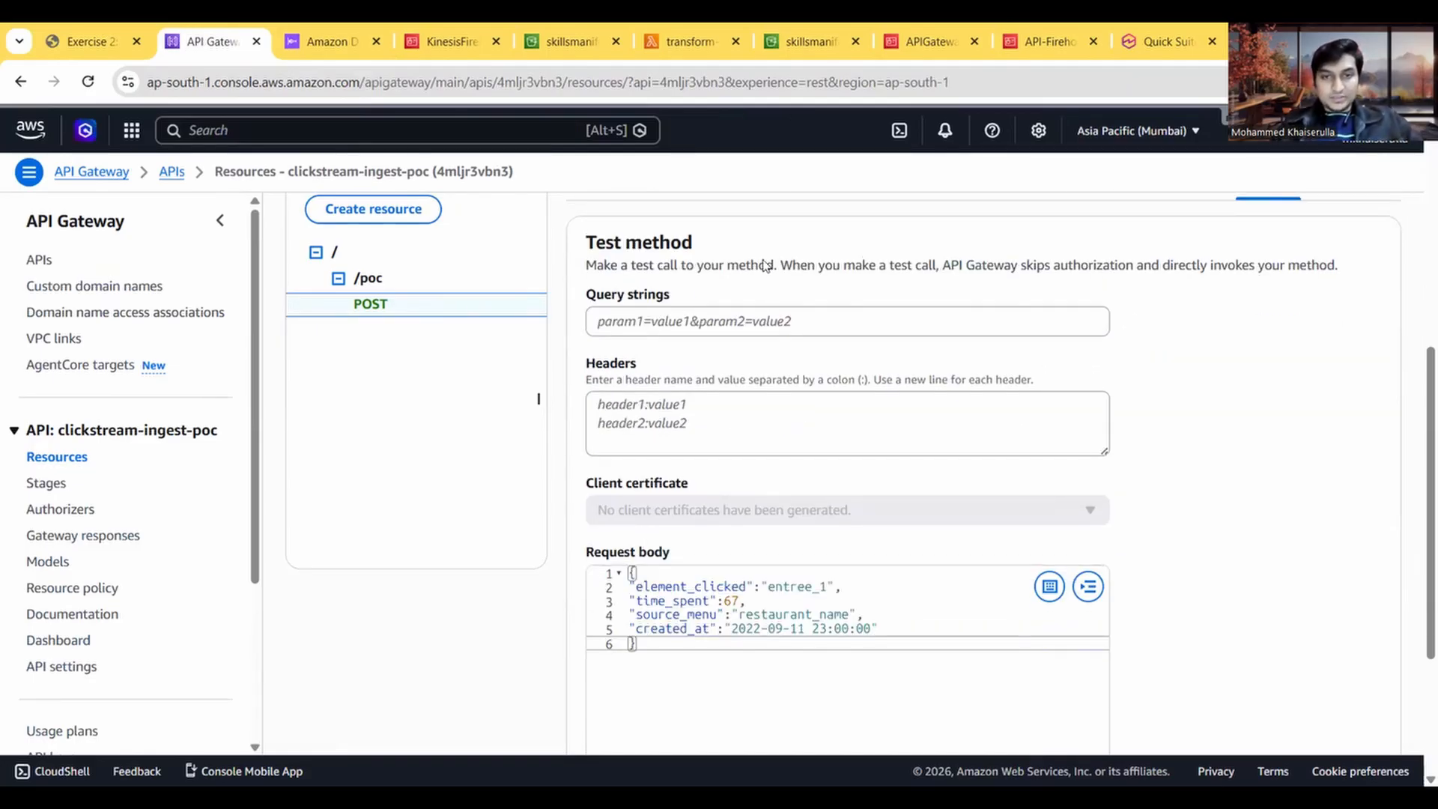
Step: Run the POST method test with the entree_1 payload and examine the response and execution logs
{"action": "scroll", "coordinate": [651, 318], "scroll_direction": "down", "scroll_amount": 3}
{"action": "left_click", "coordinate": [616, 666]}
{"action": "scroll", "coordinate": [711, 462], "scroll_direction": "down", "scroll_amount": 5}
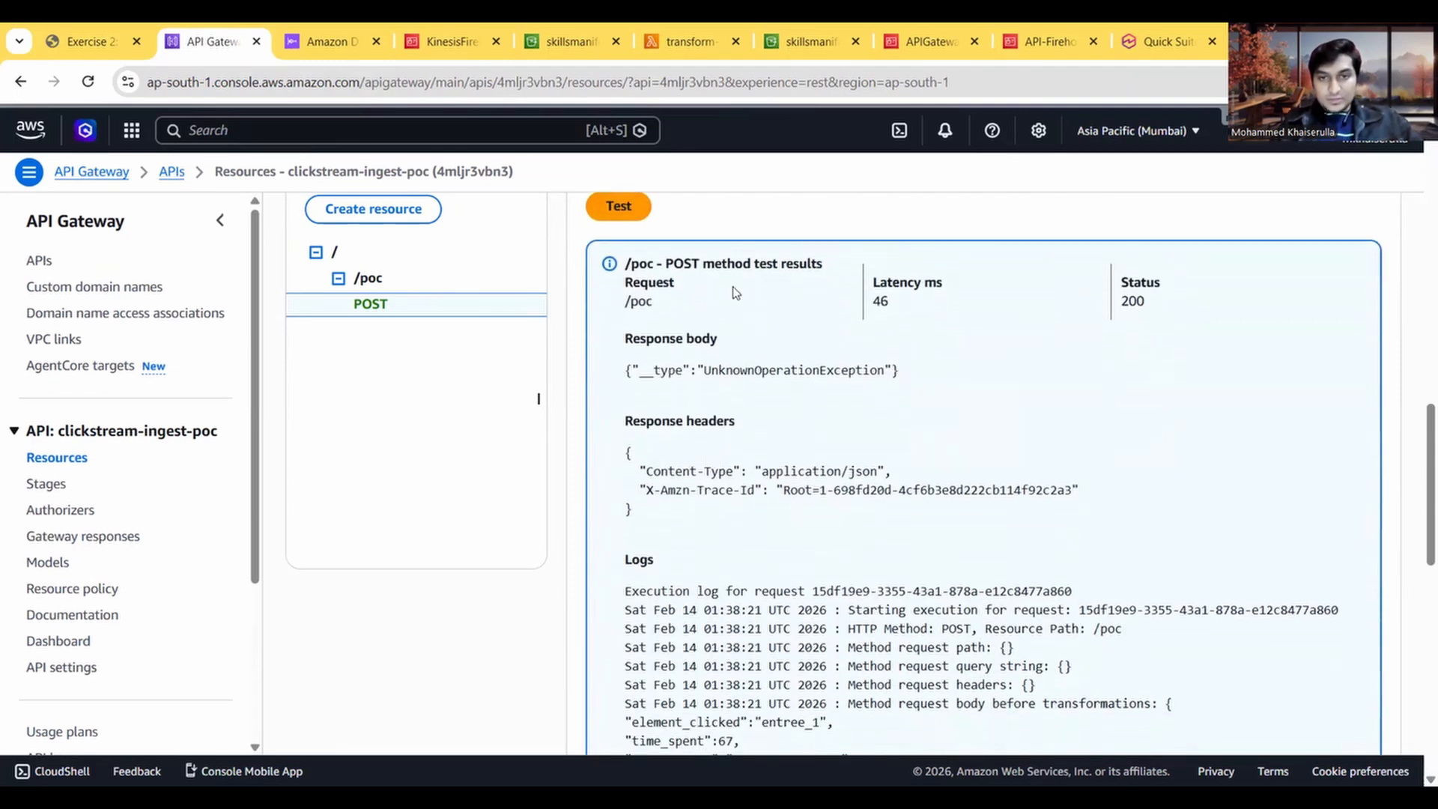
{"action": "scroll", "coordinate": [812, 509], "scroll_direction": "down", "scroll_amount": 3}
{"action": "scroll", "coordinate": [813, 508], "scroll_direction": "down", "scroll_amount": 3}
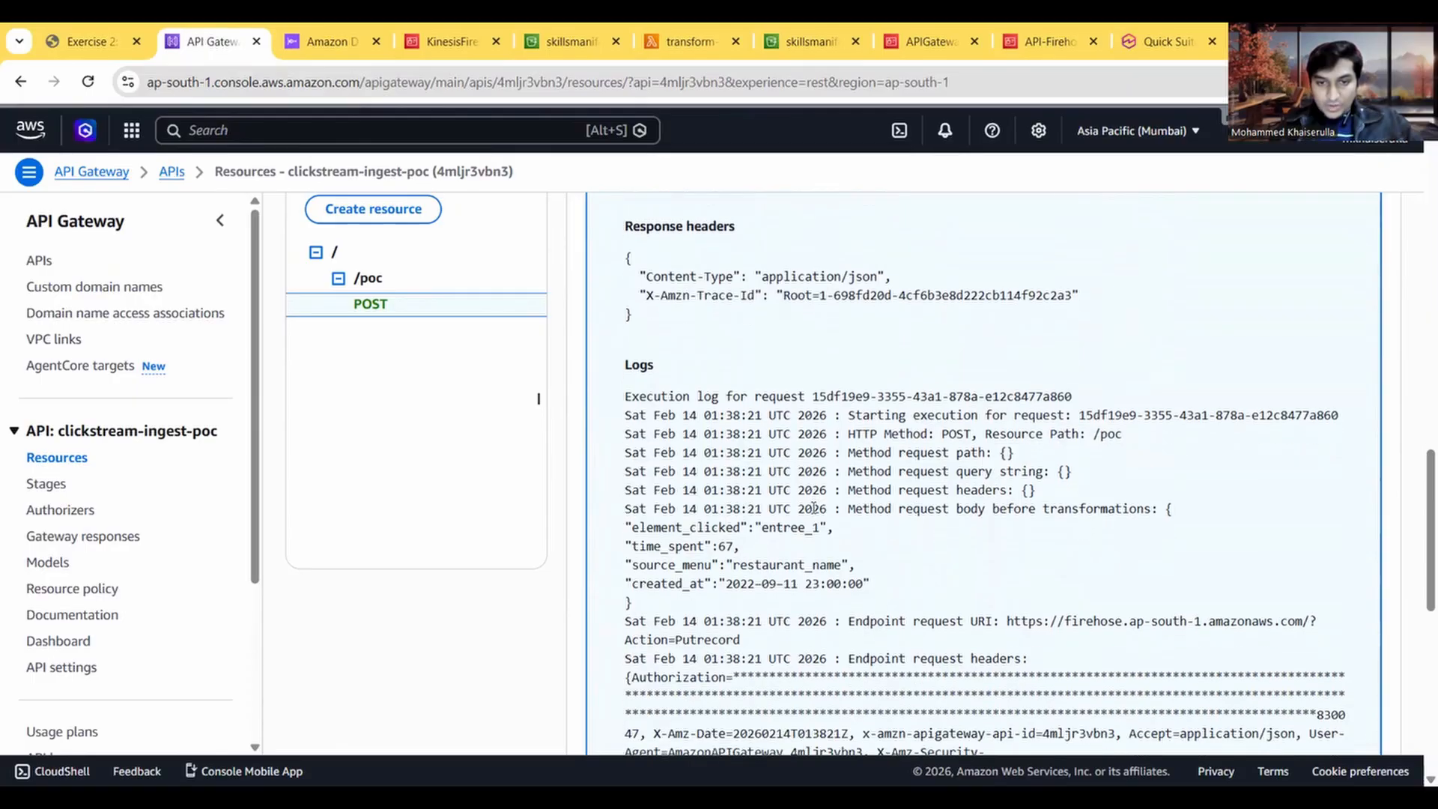
{"action": "scroll", "coordinate": [814, 512], "scroll_direction": "down", "scroll_amount": 1}
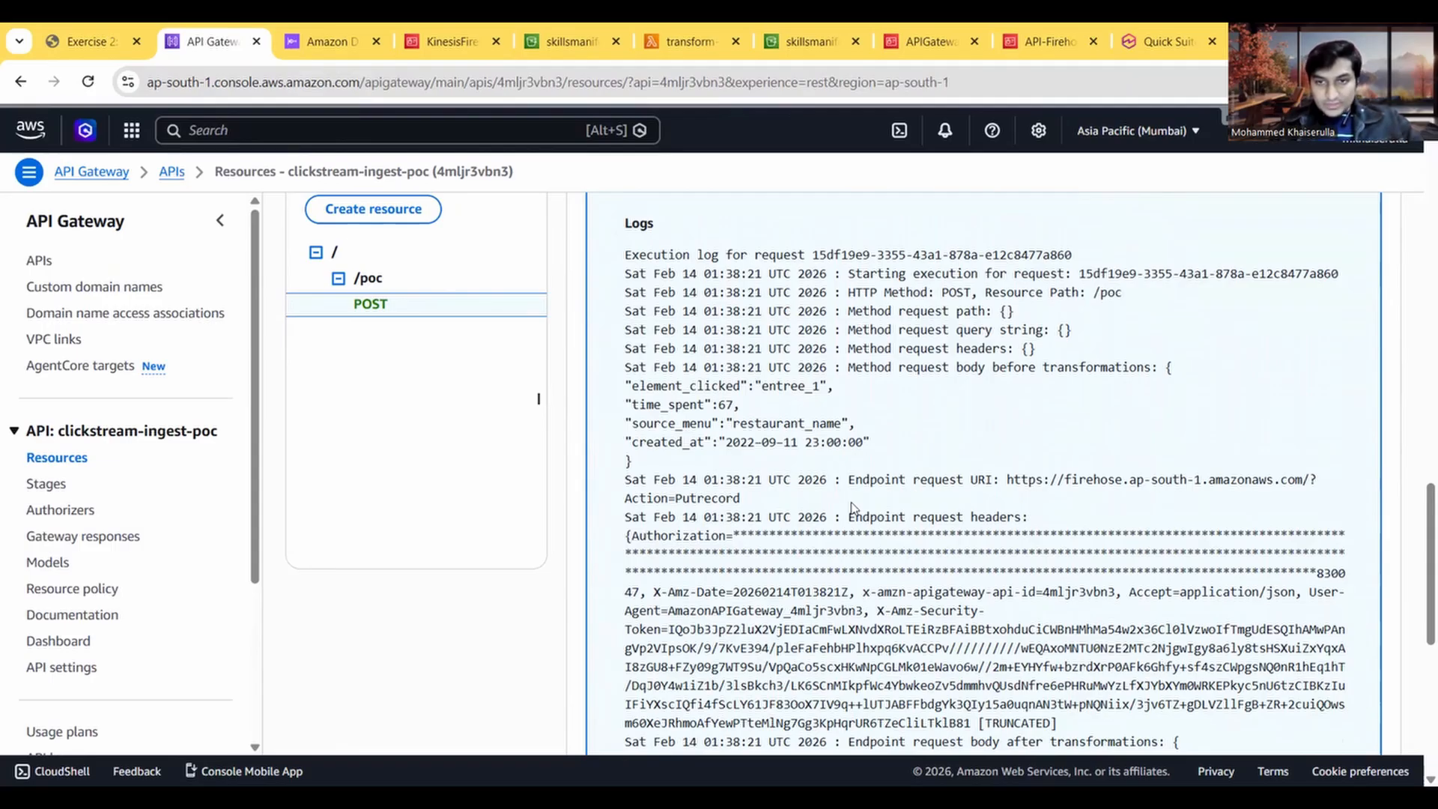
Step: Examine the execution logs of the entree_1 test for the received response status and the completion lines
{"action": "scroll", "coordinate": [851, 507], "scroll_direction": "down", "scroll_amount": 8}
{"action": "scroll", "coordinate": [852, 502], "scroll_direction": "down", "scroll_amount": 2}
{"action": "double_click", "coordinate": [1056, 550]}
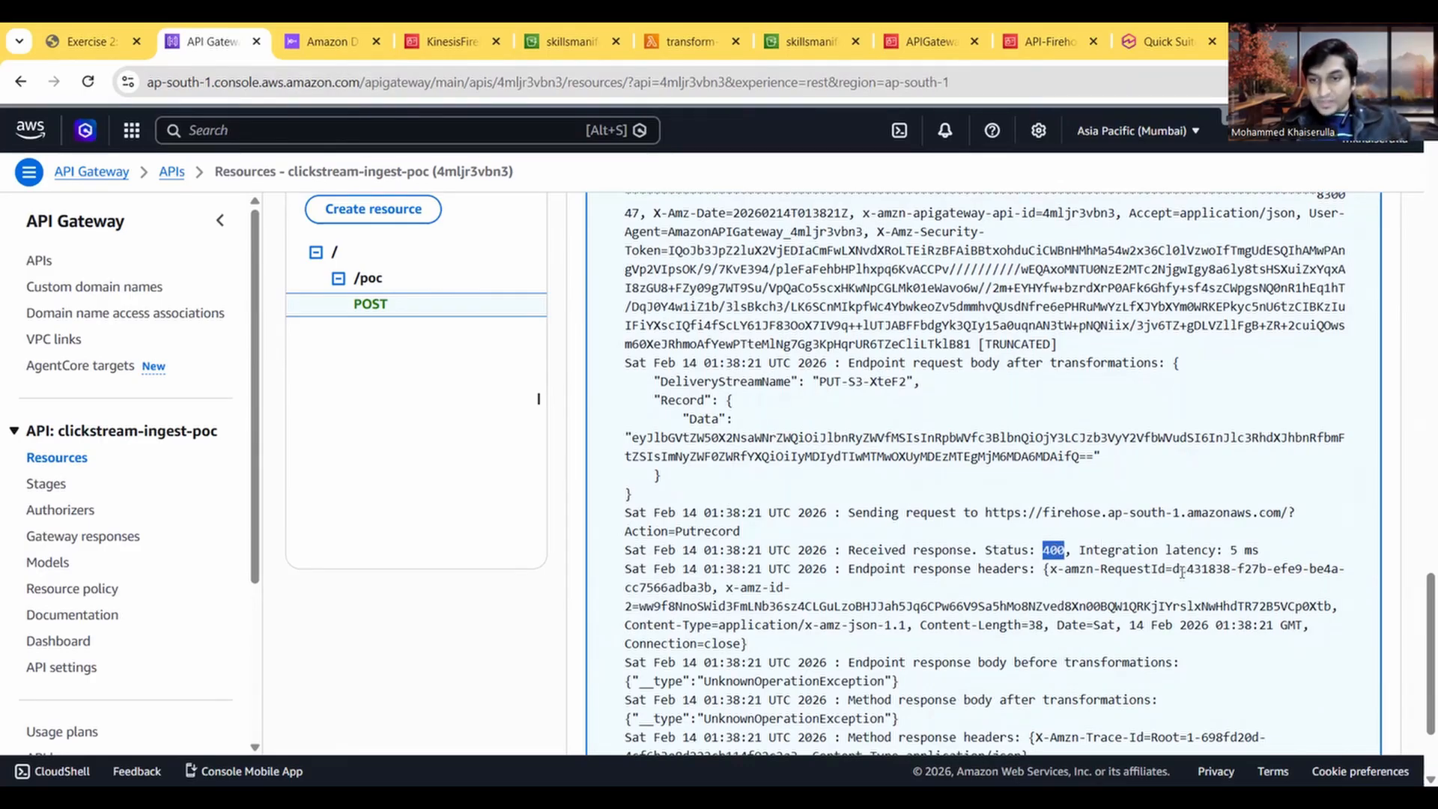
{"action": "scroll", "coordinate": [1039, 566], "scroll_direction": "down", "scroll_amount": 4}
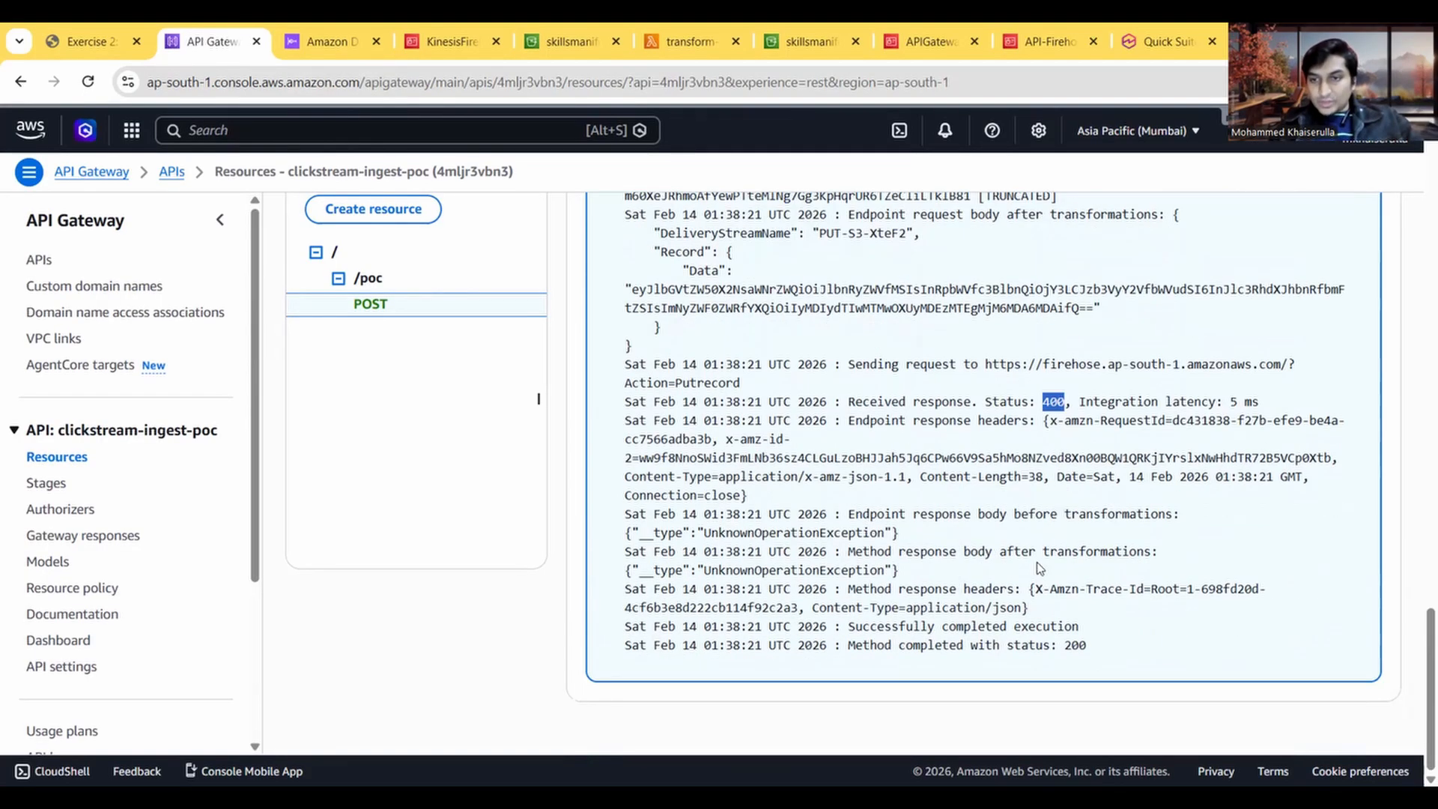
Step: Rerun the /poc POST method test with the same entree_1 payload and examine the new execution logs
{"action": "scroll", "coordinate": [1040, 567], "scroll_direction": "up", "scroll_amount": 15}
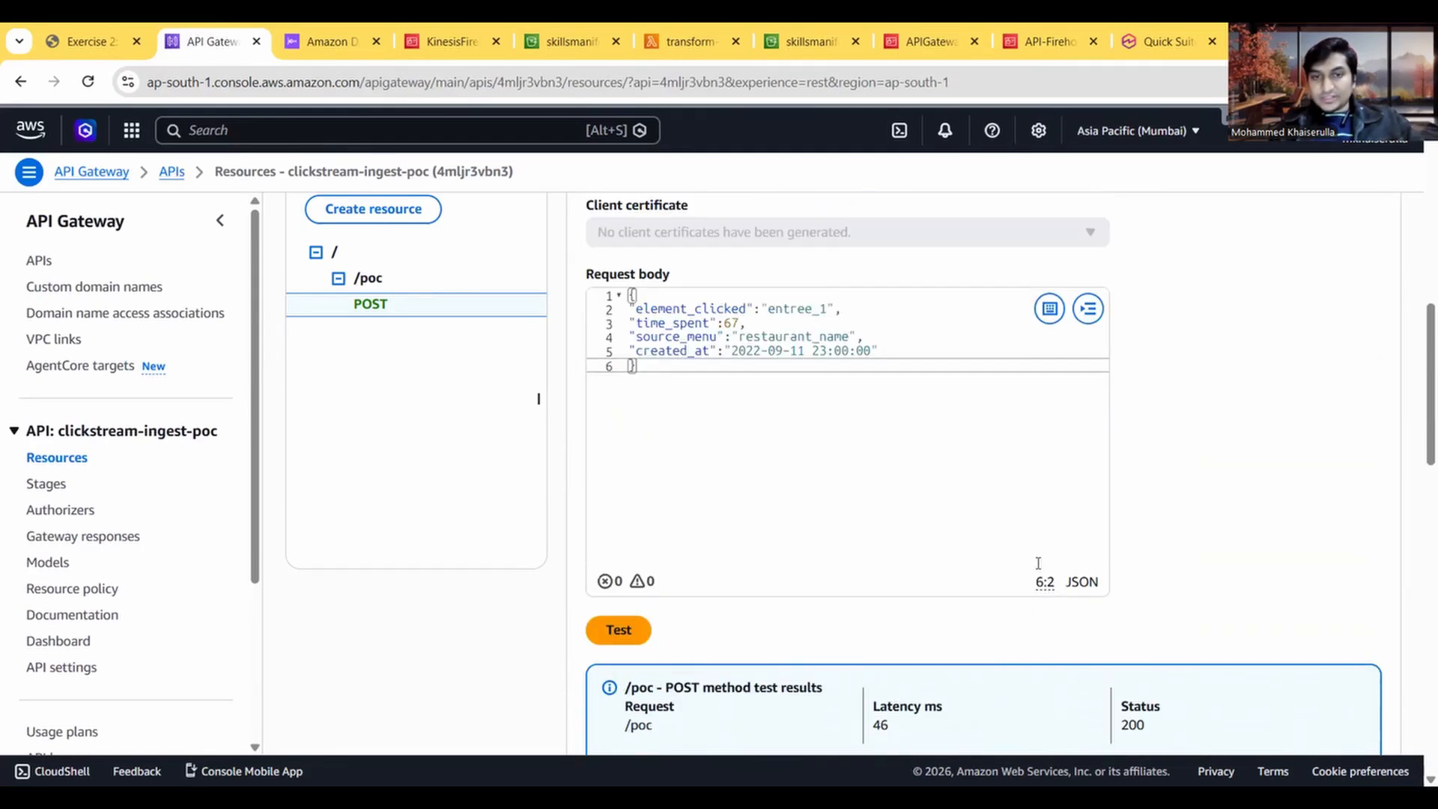
{"action": "scroll", "coordinate": [1038, 563], "scroll_direction": "down", "scroll_amount": 2}
{"action": "left_click", "coordinate": [624, 629]}
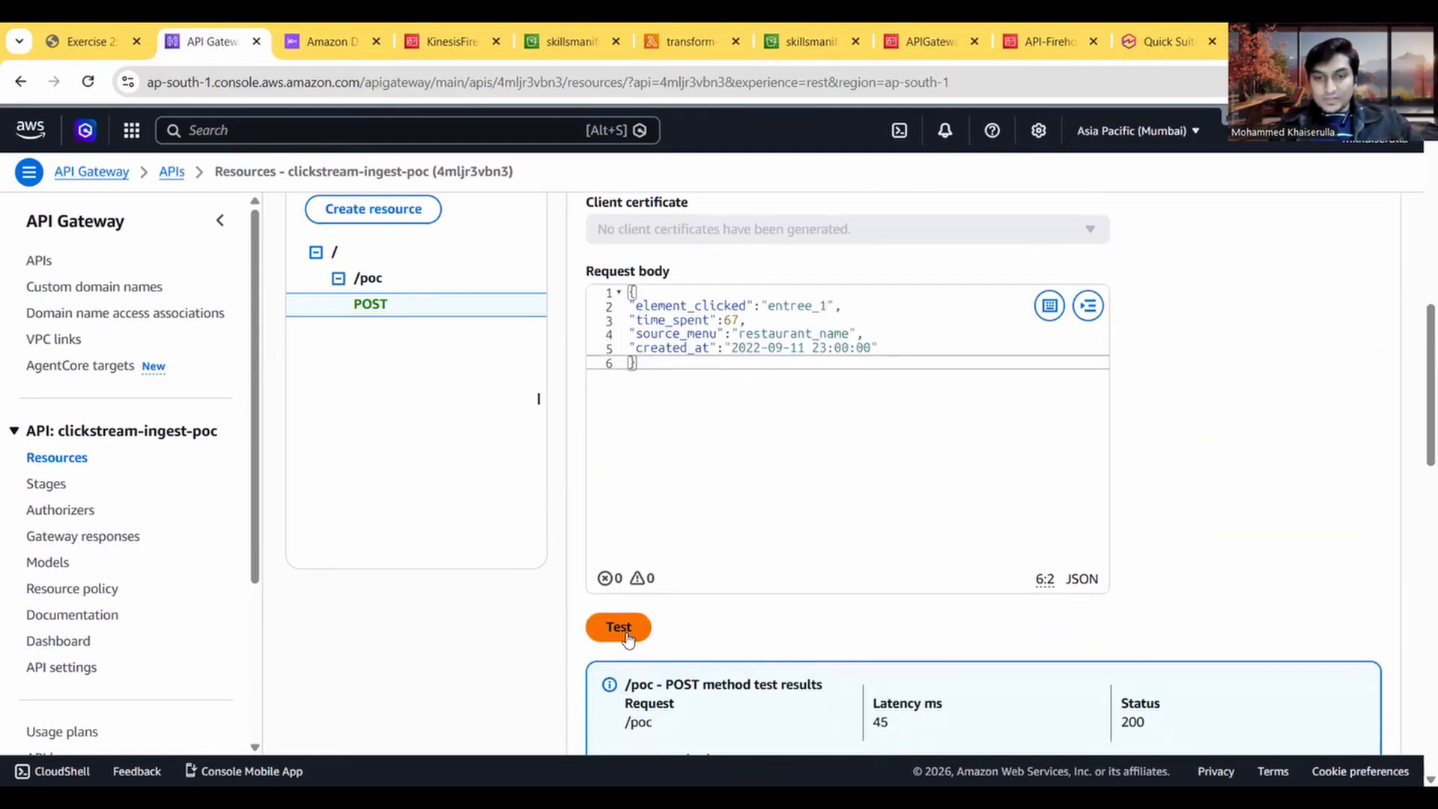
{"action": "scroll", "coordinate": [795, 550], "scroll_direction": "down", "scroll_amount": 5}
{"action": "scroll", "coordinate": [795, 550], "scroll_direction": "down", "scroll_amount": 6}
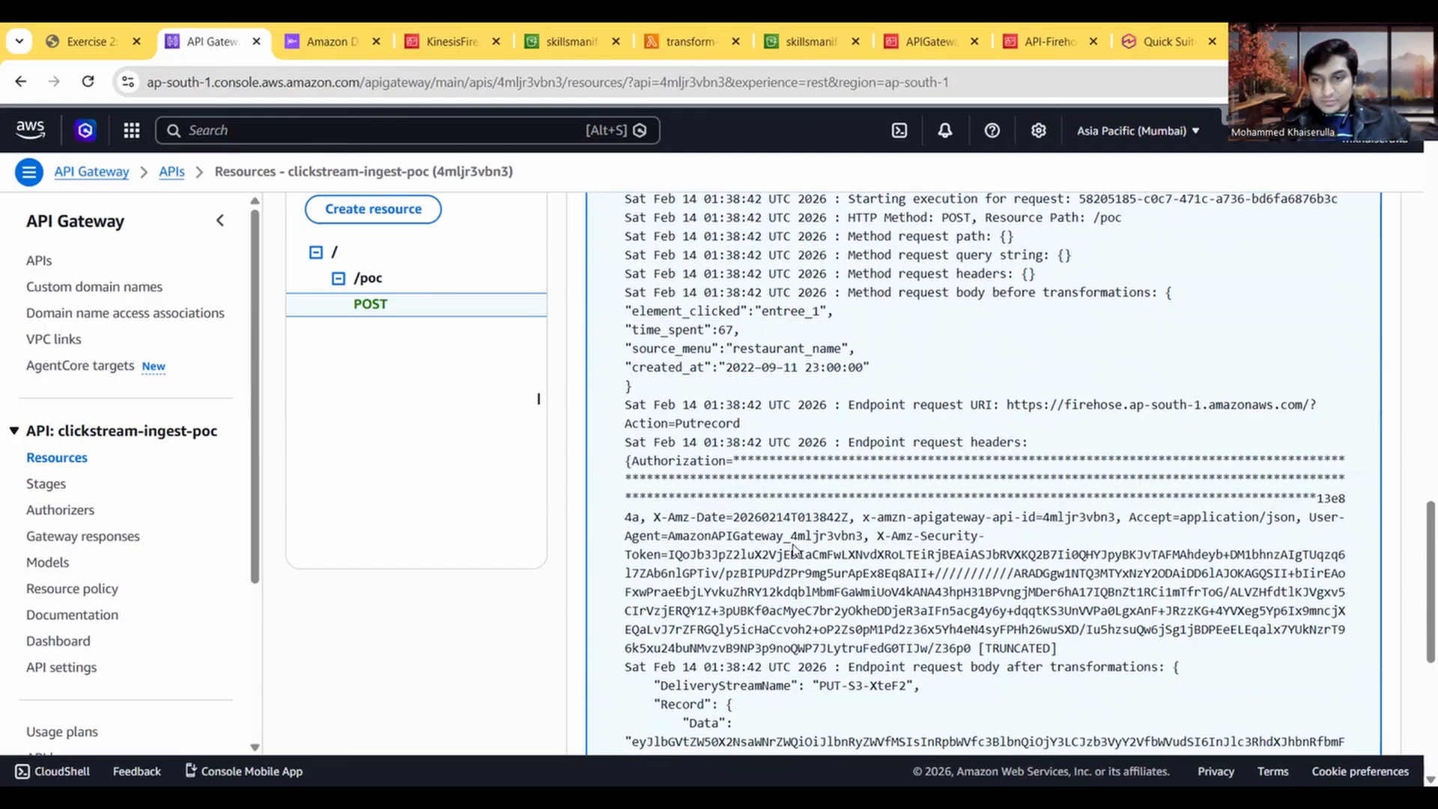
{"action": "scroll", "coordinate": [796, 550], "scroll_direction": "down", "scroll_amount": 4}
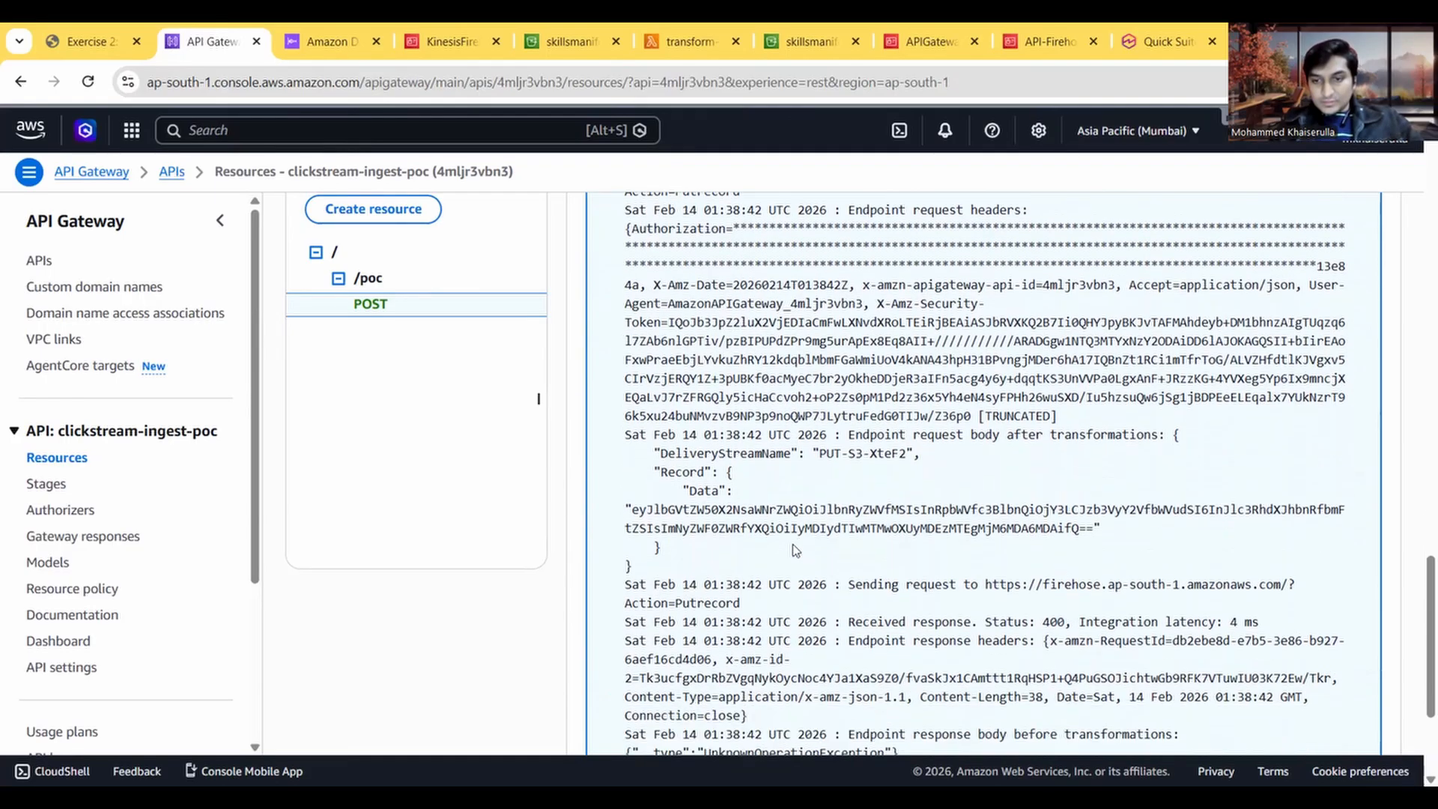
{"action": "scroll", "coordinate": [795, 550], "scroll_direction": "down", "scroll_amount": 3}
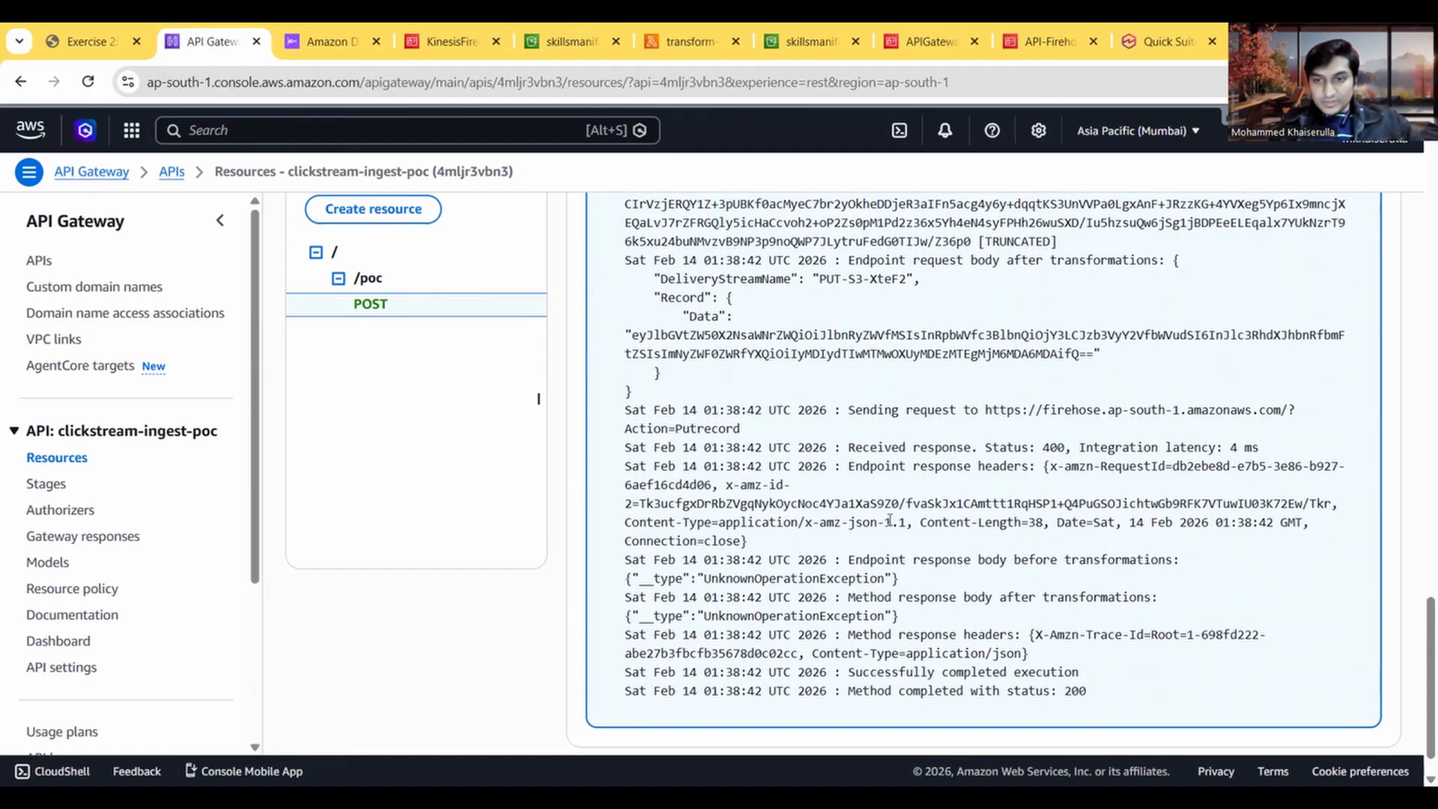
{"action": "scroll", "coordinate": [890, 520], "scroll_direction": "up", "scroll_amount": 10}
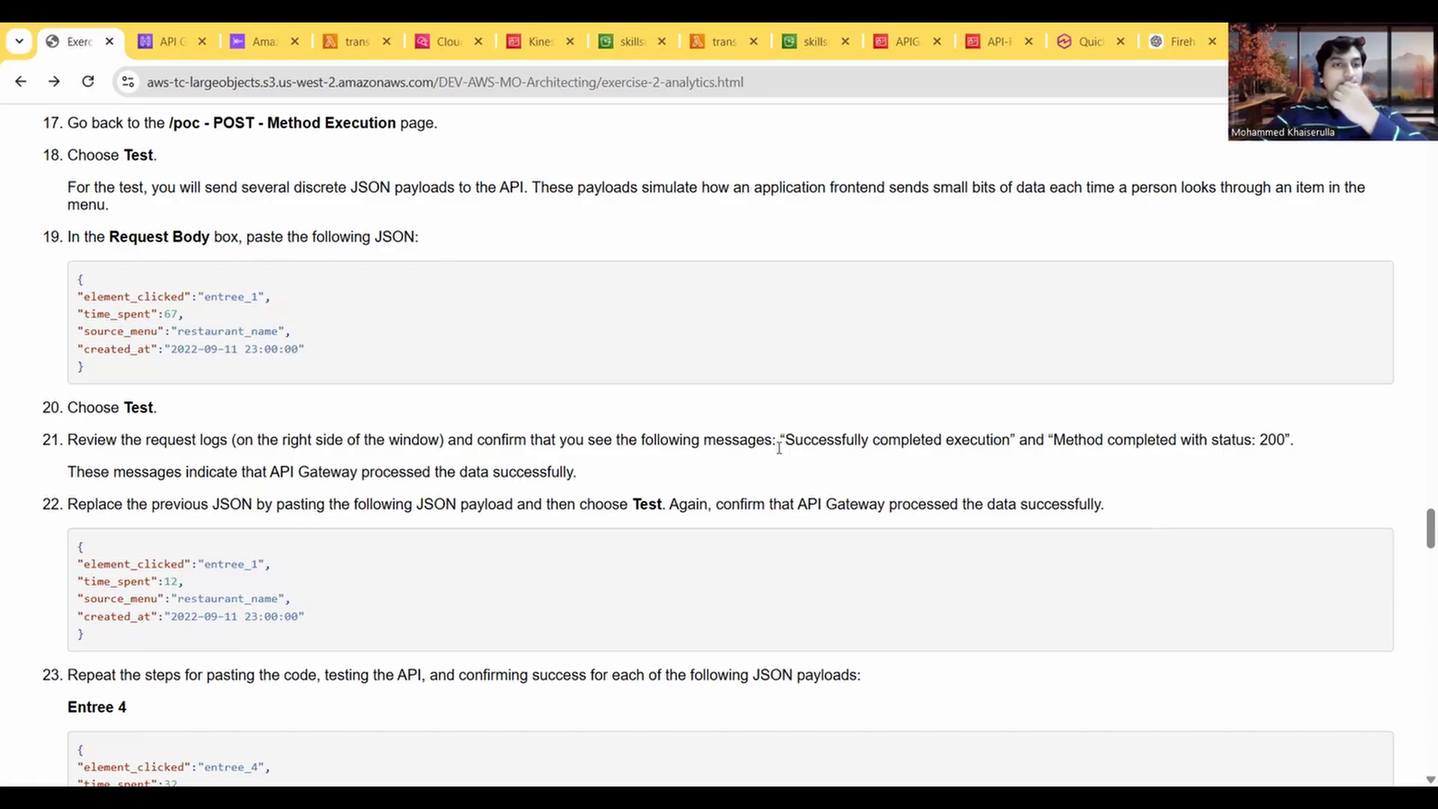
Step: Review the integration request settings of the /poc POST method, including its action name and AWS service
{"action": "left_click", "coordinate": [173, 47]}
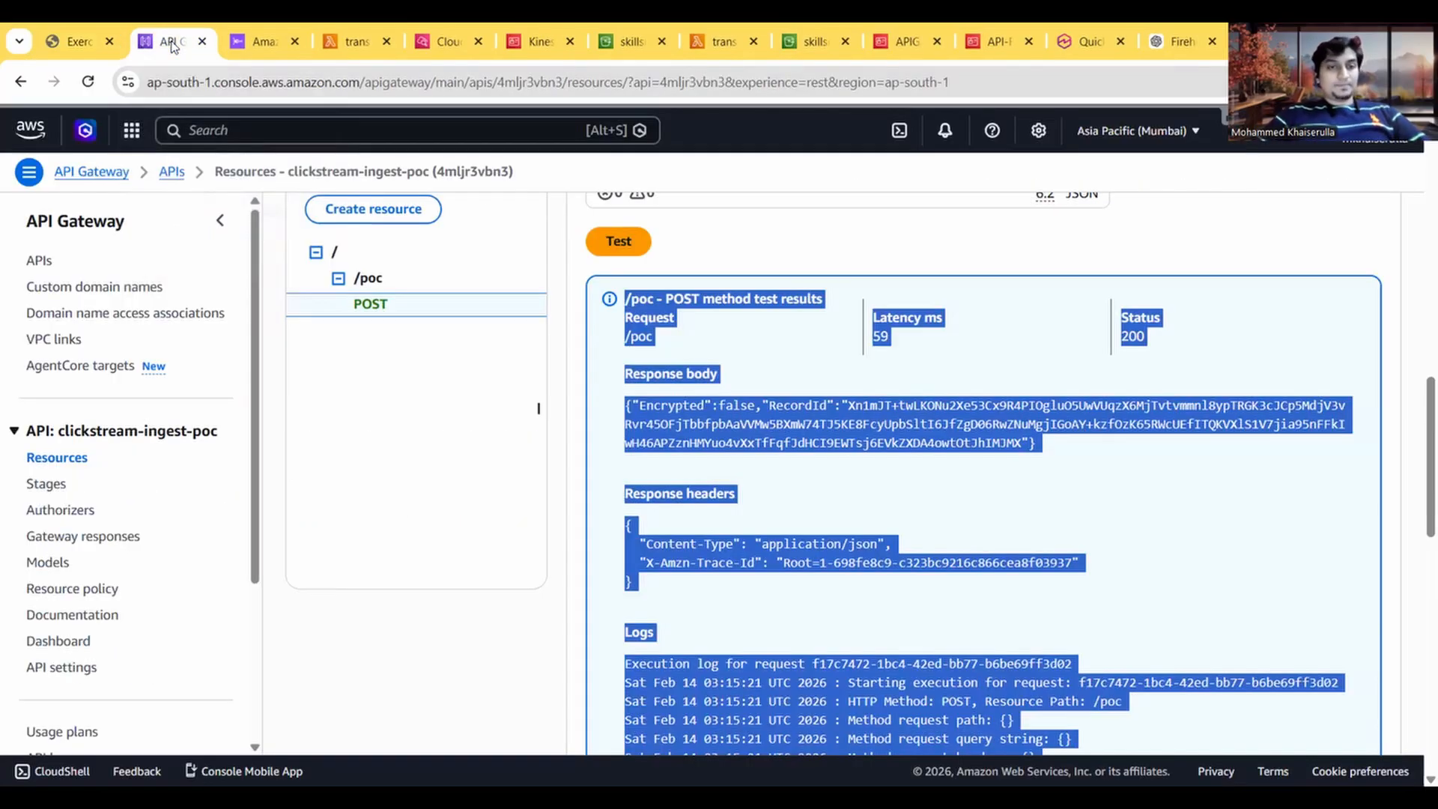
{"action": "left_click", "coordinate": [810, 428]}
{"action": "scroll", "coordinate": [810, 428], "scroll_direction": "up", "scroll_amount": 3}
{"action": "scroll", "coordinate": [810, 428], "scroll_direction": "up", "scroll_amount": 10}
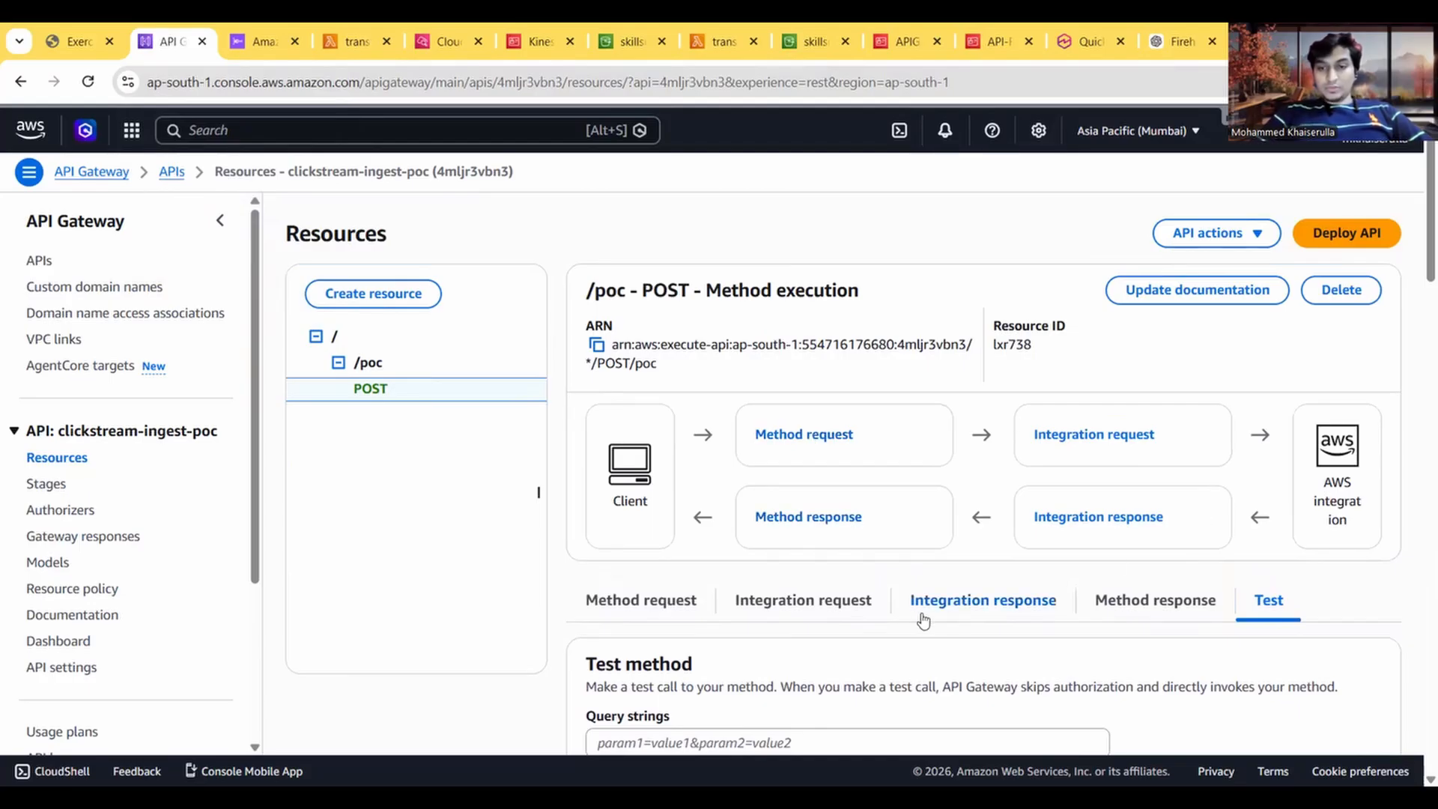
{"action": "left_click", "coordinate": [819, 608]}
{"action": "scroll", "coordinate": [819, 608], "scroll_direction": "down", "scroll_amount": 6}
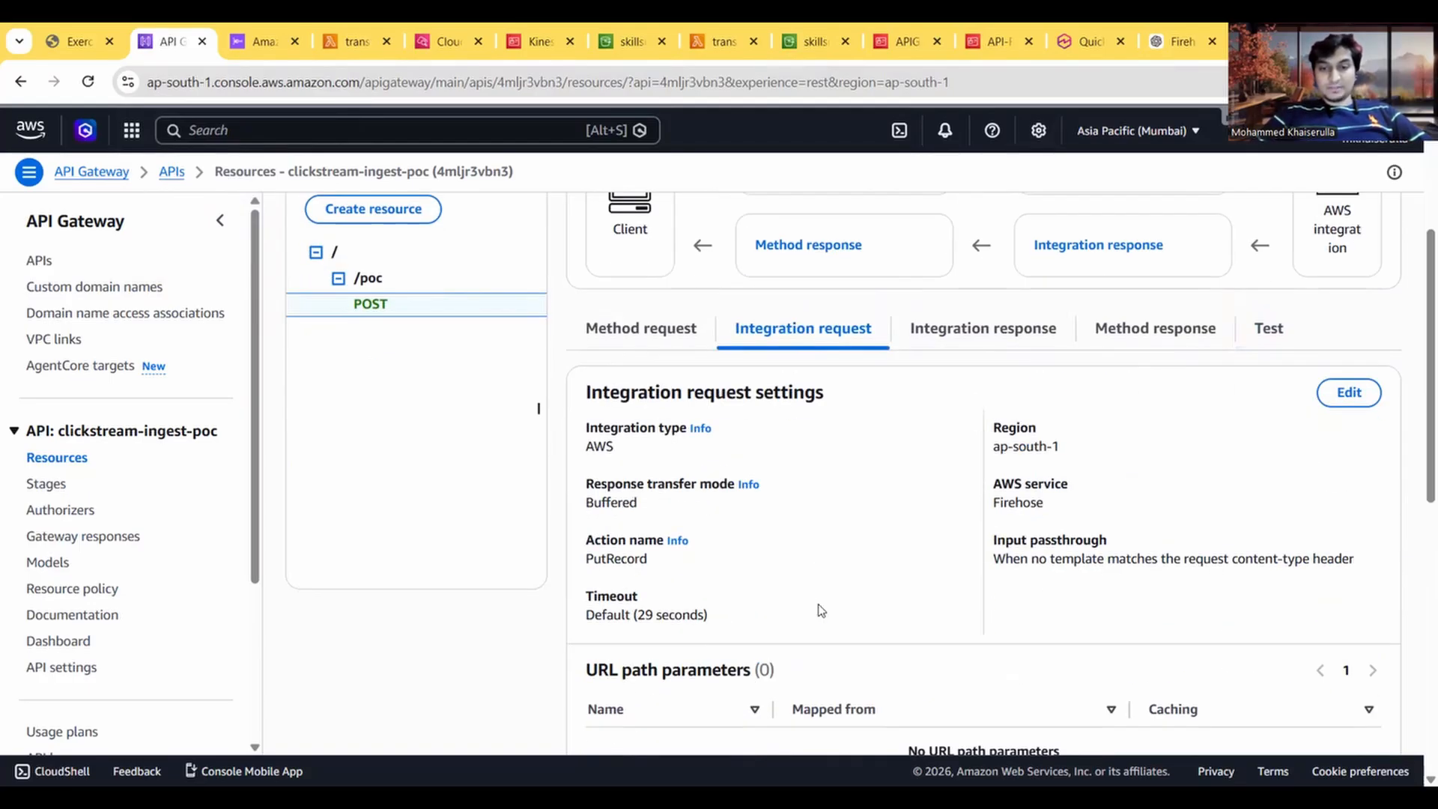
{"action": "scroll", "coordinate": [819, 608], "scroll_direction": "up", "scroll_amount": 4}
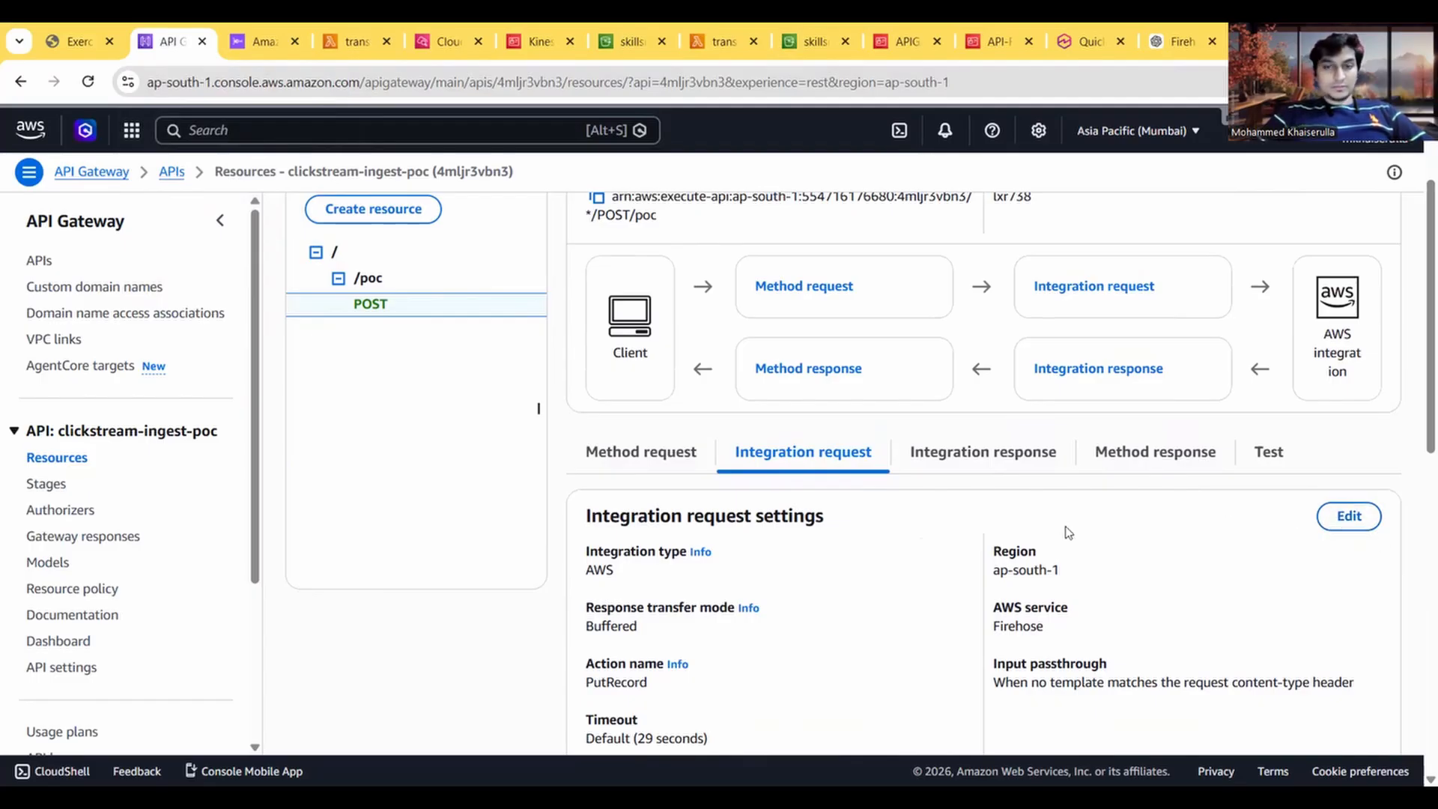
Step: Inspect the action name and execution role in the integration request edit form, compare with the exercise instructions, and leave without saving
{"action": "left_click", "coordinate": [1348, 515]}
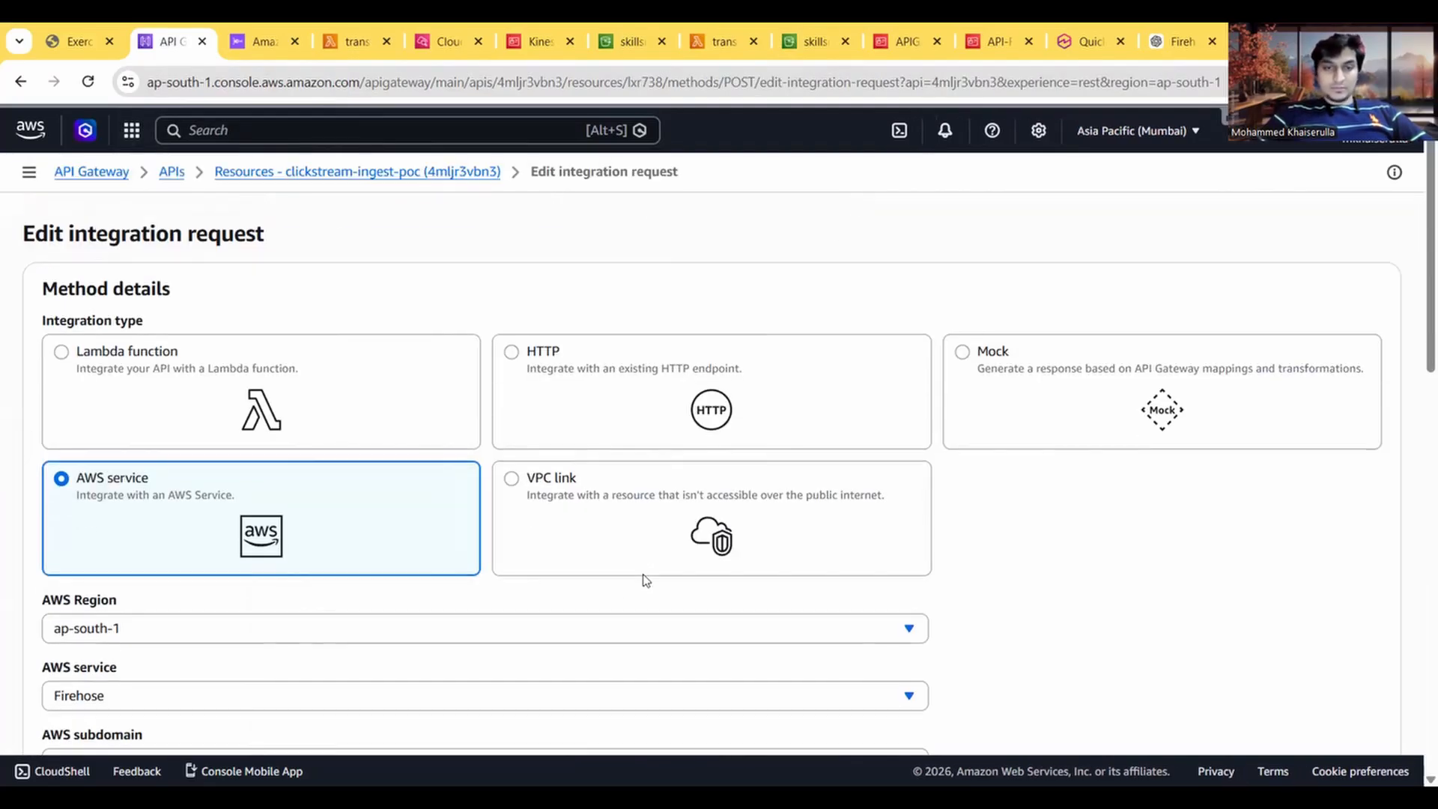
{"action": "scroll", "coordinate": [641, 578], "scroll_direction": "down", "scroll_amount": 7}
{"action": "scroll", "coordinate": [644, 580], "scroll_direction": "down", "scroll_amount": 1}
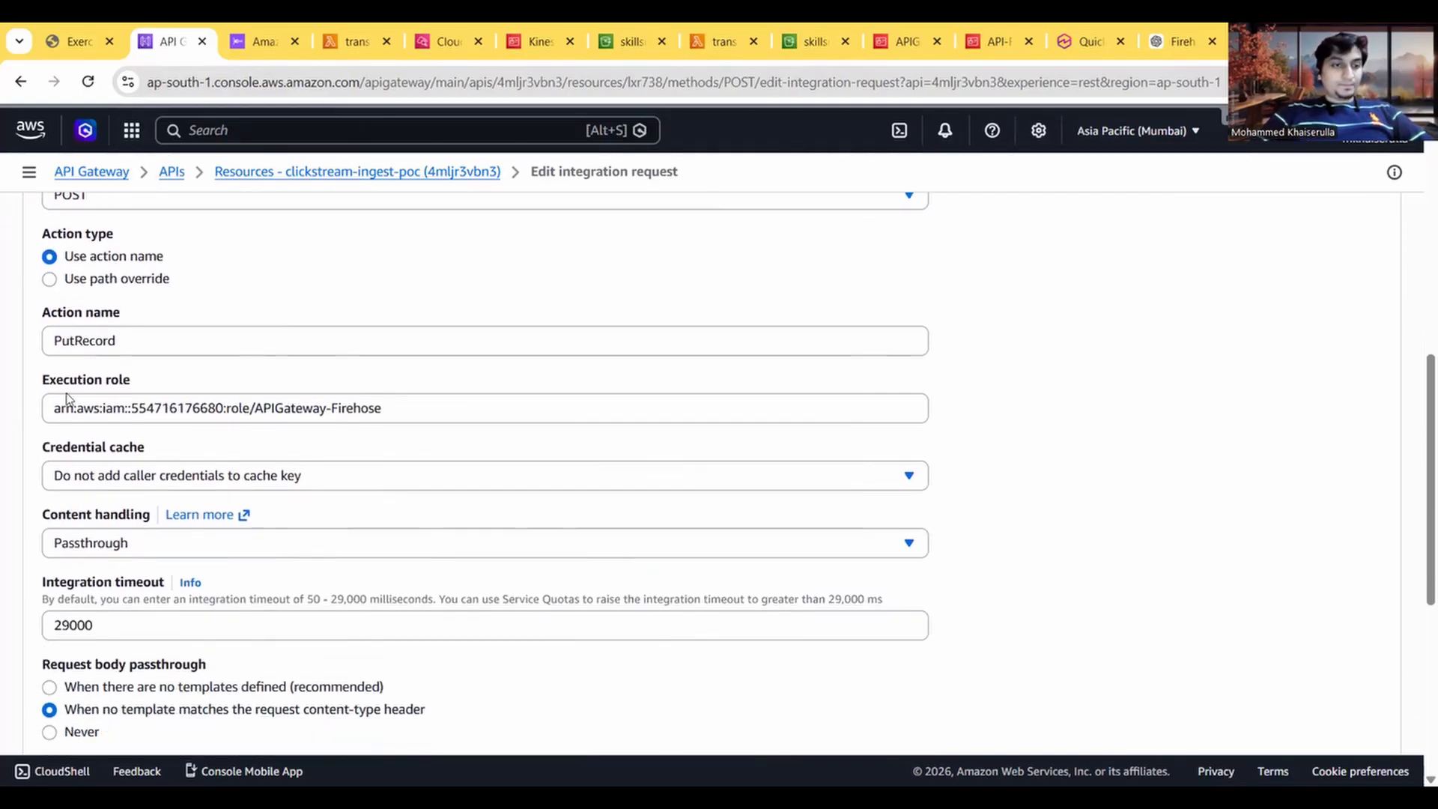
{"action": "left_click", "coordinate": [82, 342]}
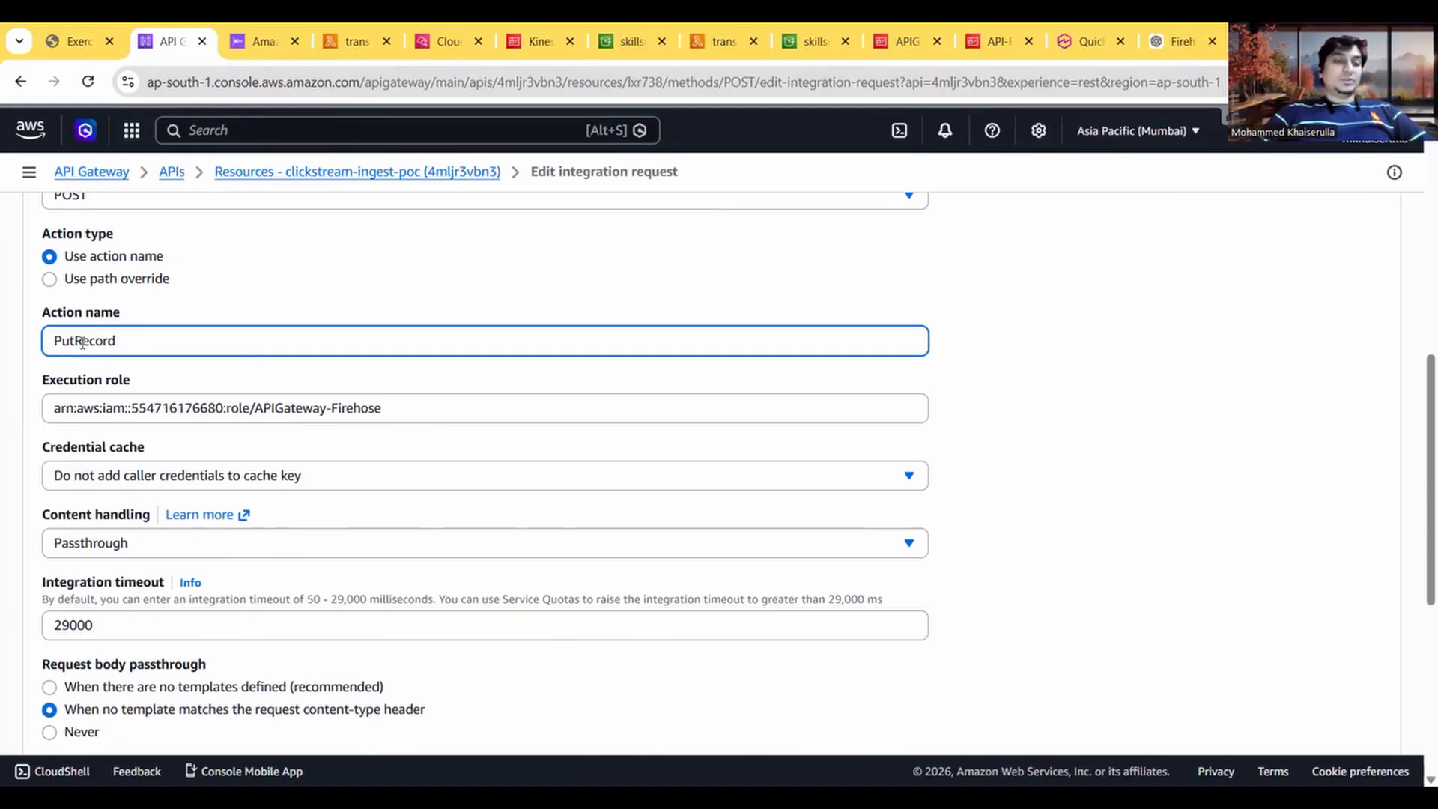
{"action": "left_click", "coordinate": [75, 41]}
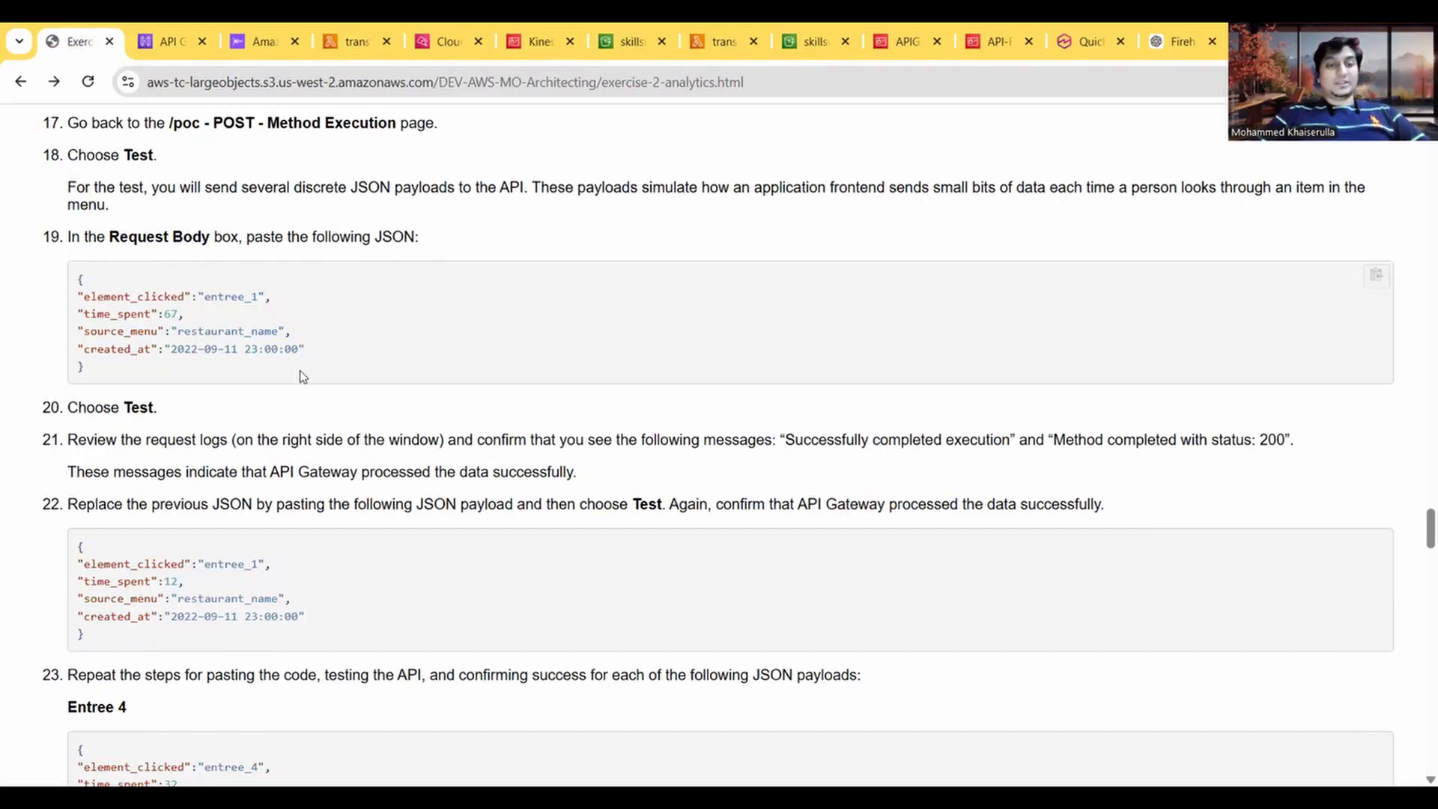
{"action": "left_click", "coordinate": [154, 37]}
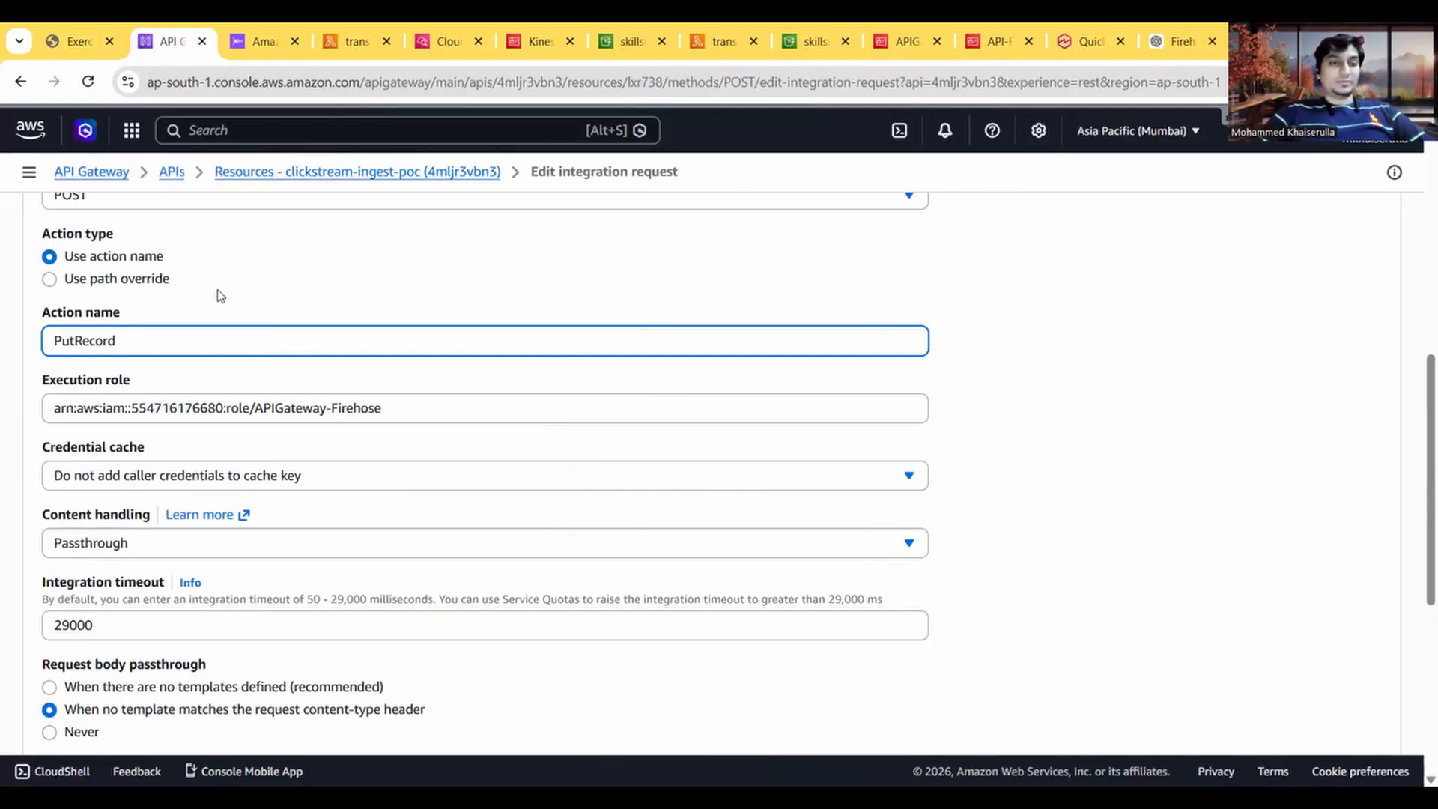
{"action": "scroll", "coordinate": [220, 295], "scroll_direction": "down", "scroll_amount": 5}
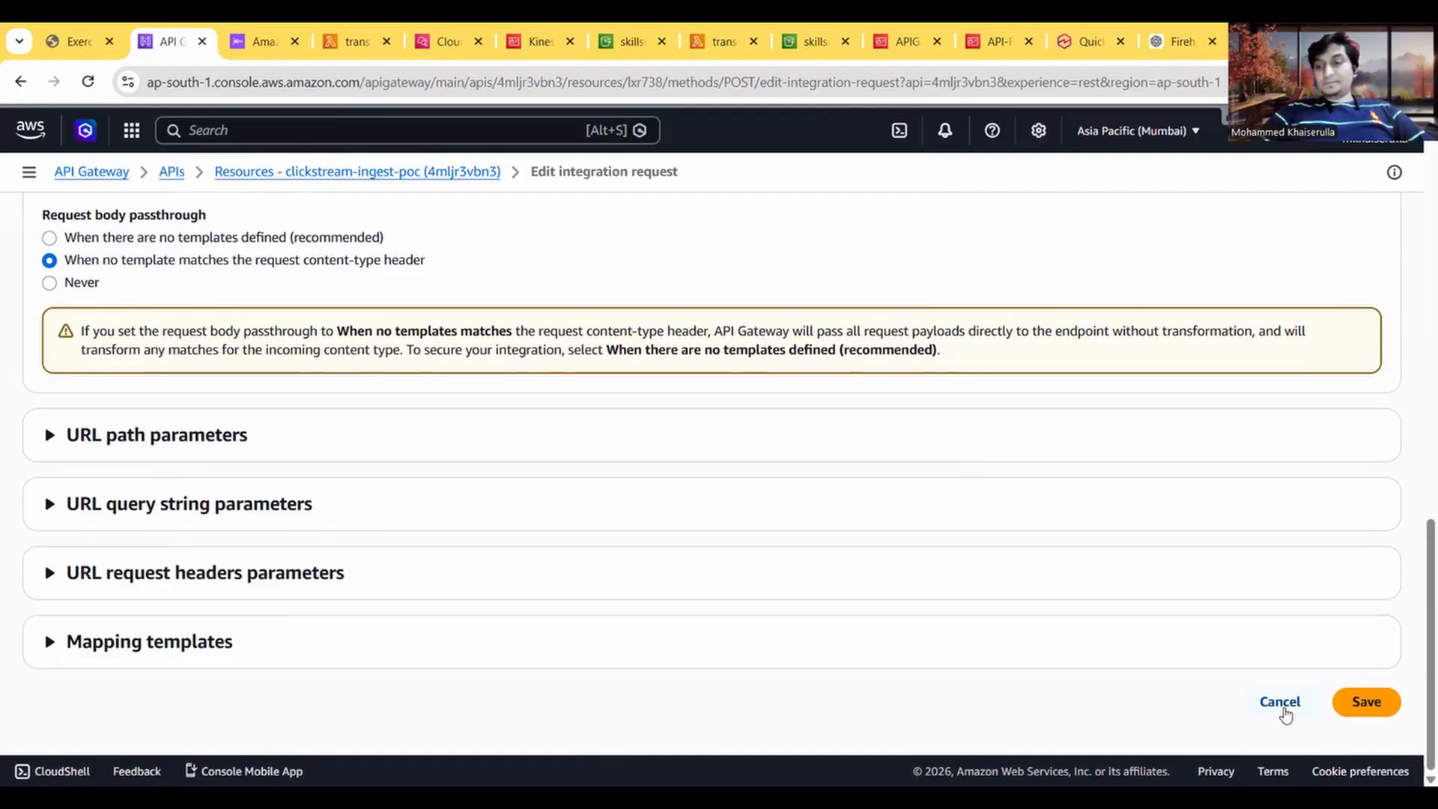
{"action": "left_click", "coordinate": [1282, 705]}
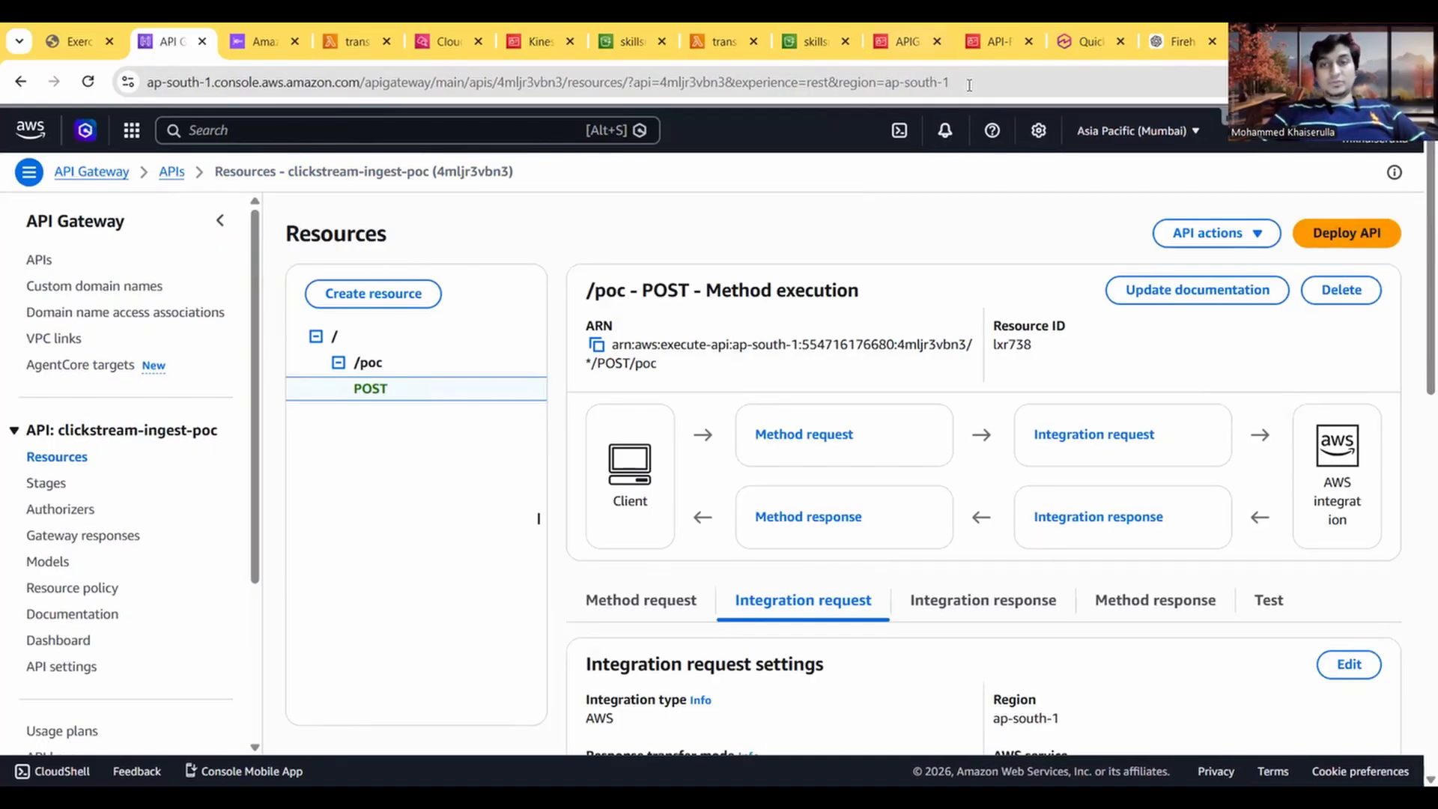
Step: Check the permissions policies attached to the APIGateway-Firehose IAM role and return to the API's resources
{"action": "left_click", "coordinate": [882, 53]}
{"action": "scroll", "coordinate": [662, 506], "scroll_direction": "down", "scroll_amount": 2}
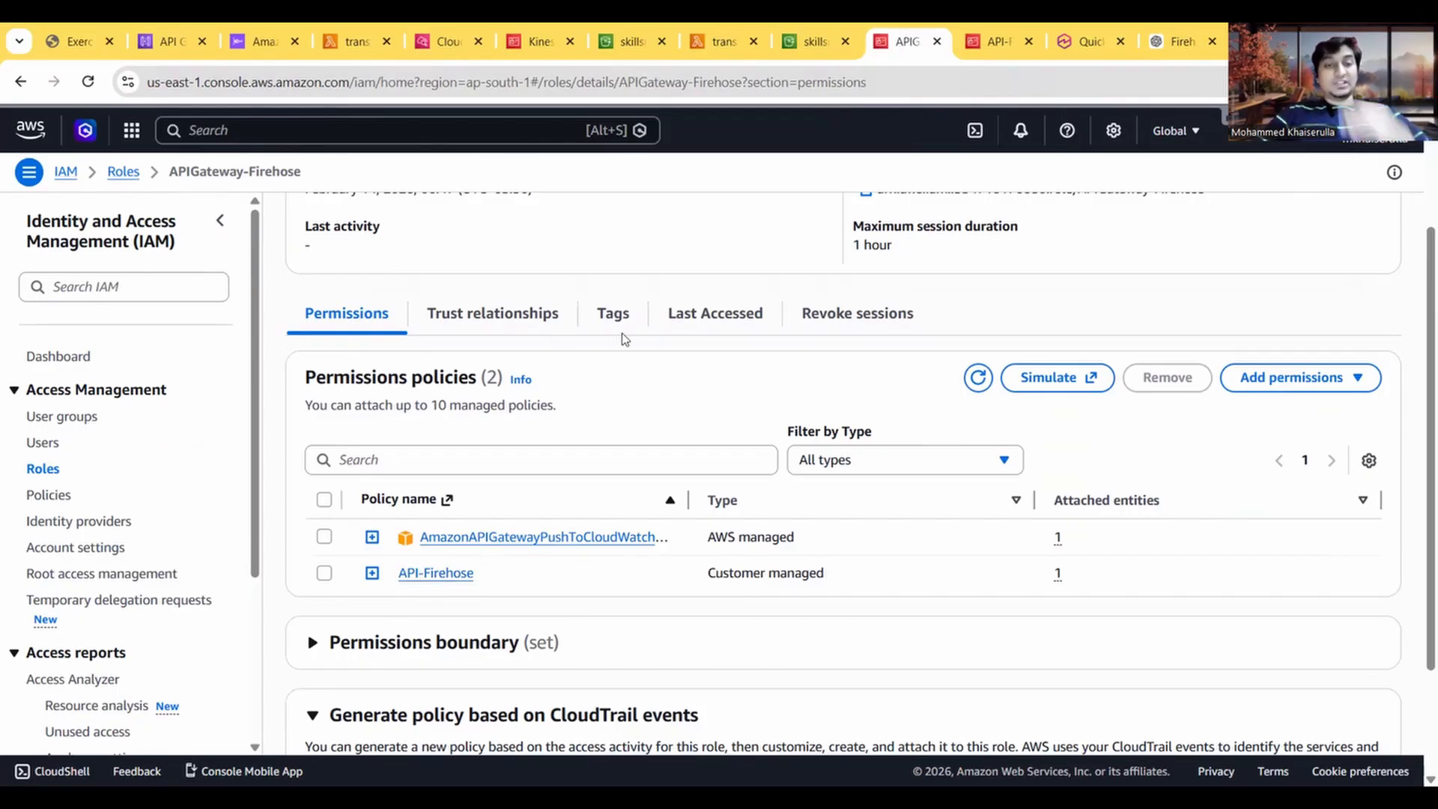
{"action": "scroll", "coordinate": [626, 339], "scroll_direction": "up", "scroll_amount": 2}
{"action": "left_click", "coordinate": [192, 35]}
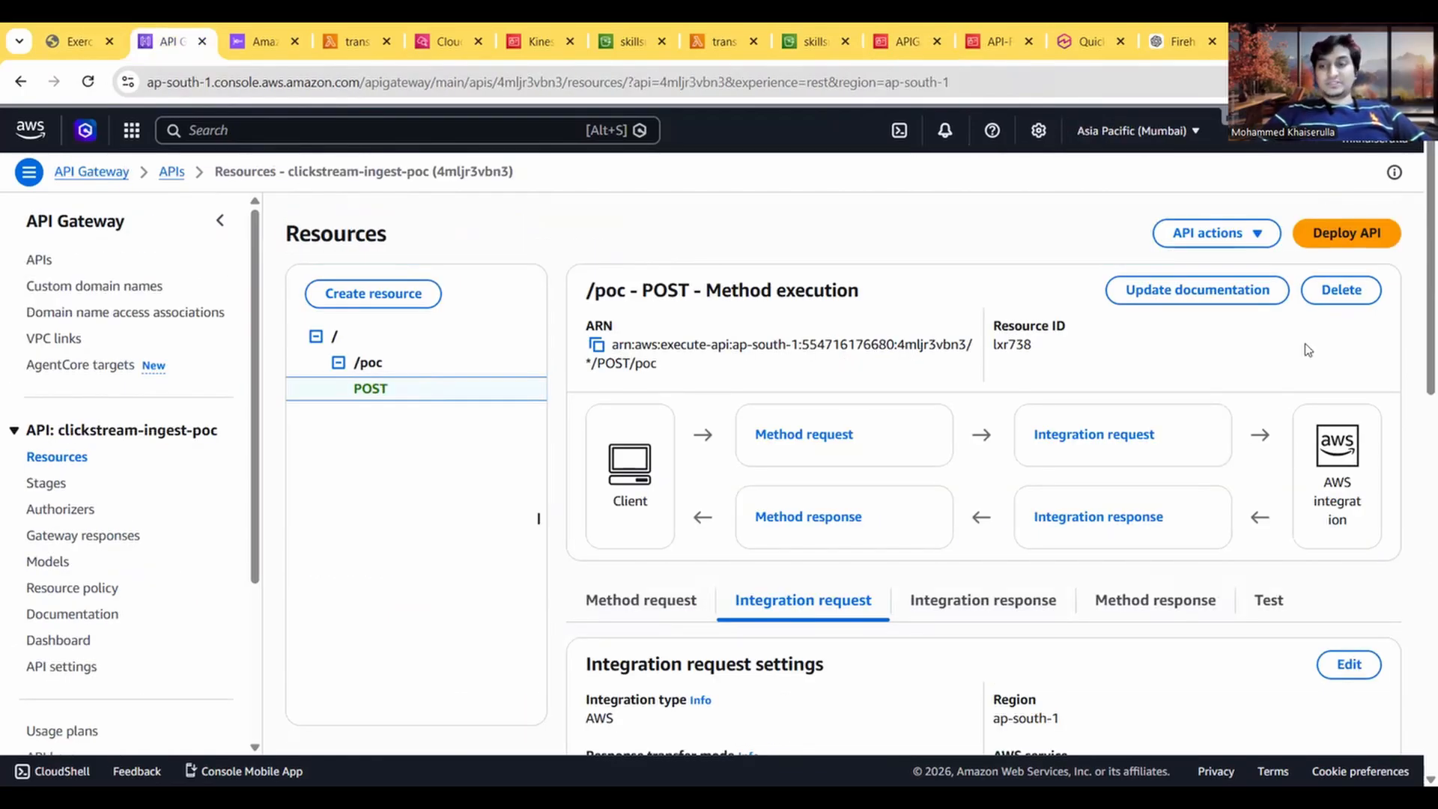
Step: Copy the entree_1 JSON payload with time_spent 12 from instruction 22 into the POST method's test request body
{"action": "left_click", "coordinate": [1267, 602]}
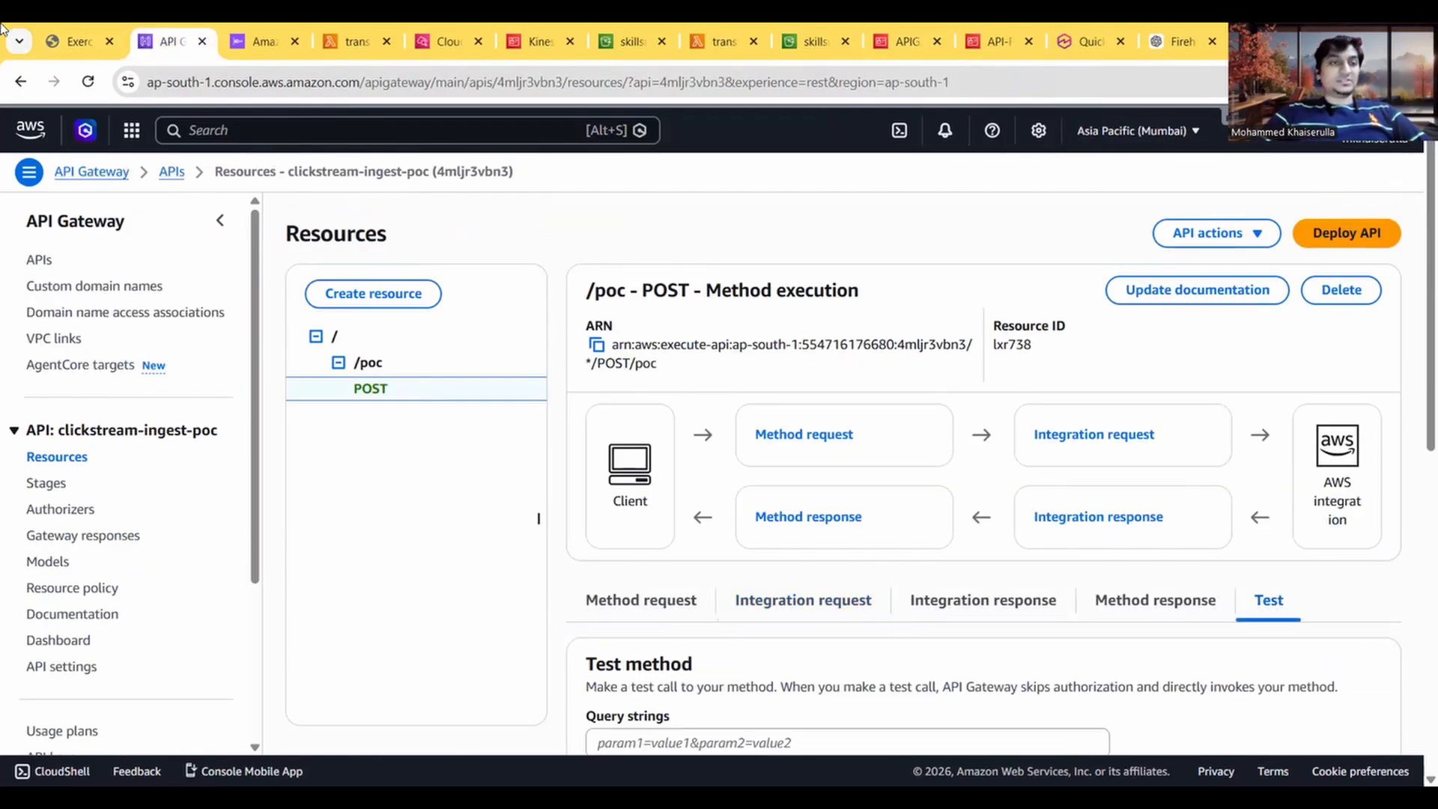
{"action": "left_click", "coordinate": [52, 42]}
{"action": "scroll", "coordinate": [338, 420], "scroll_direction": "down", "scroll_amount": 2}
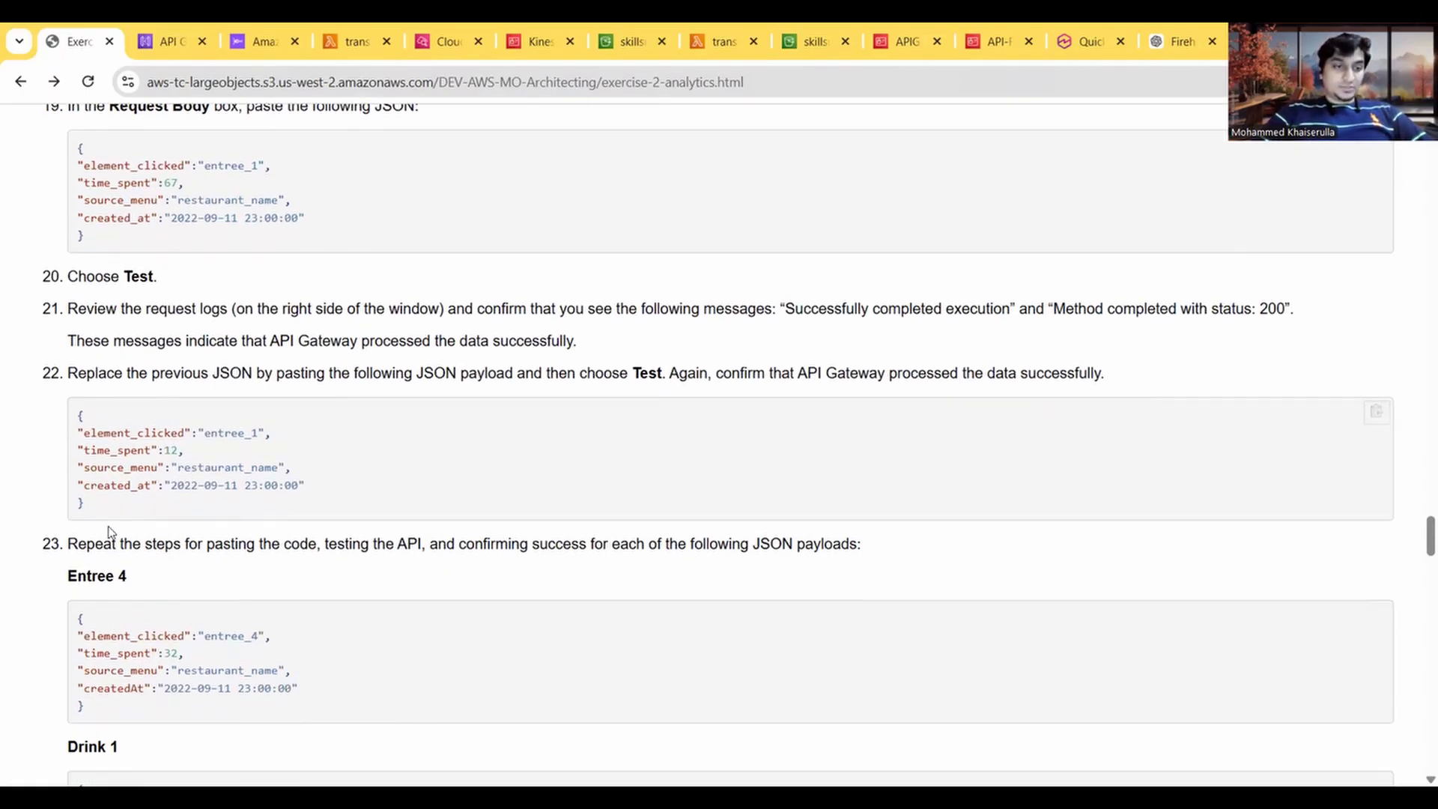
{"action": "left_click_drag", "start_coordinate": [106, 523], "coordinate": [69, 422]}
{"action": "key", "text": "ctrl+c"}
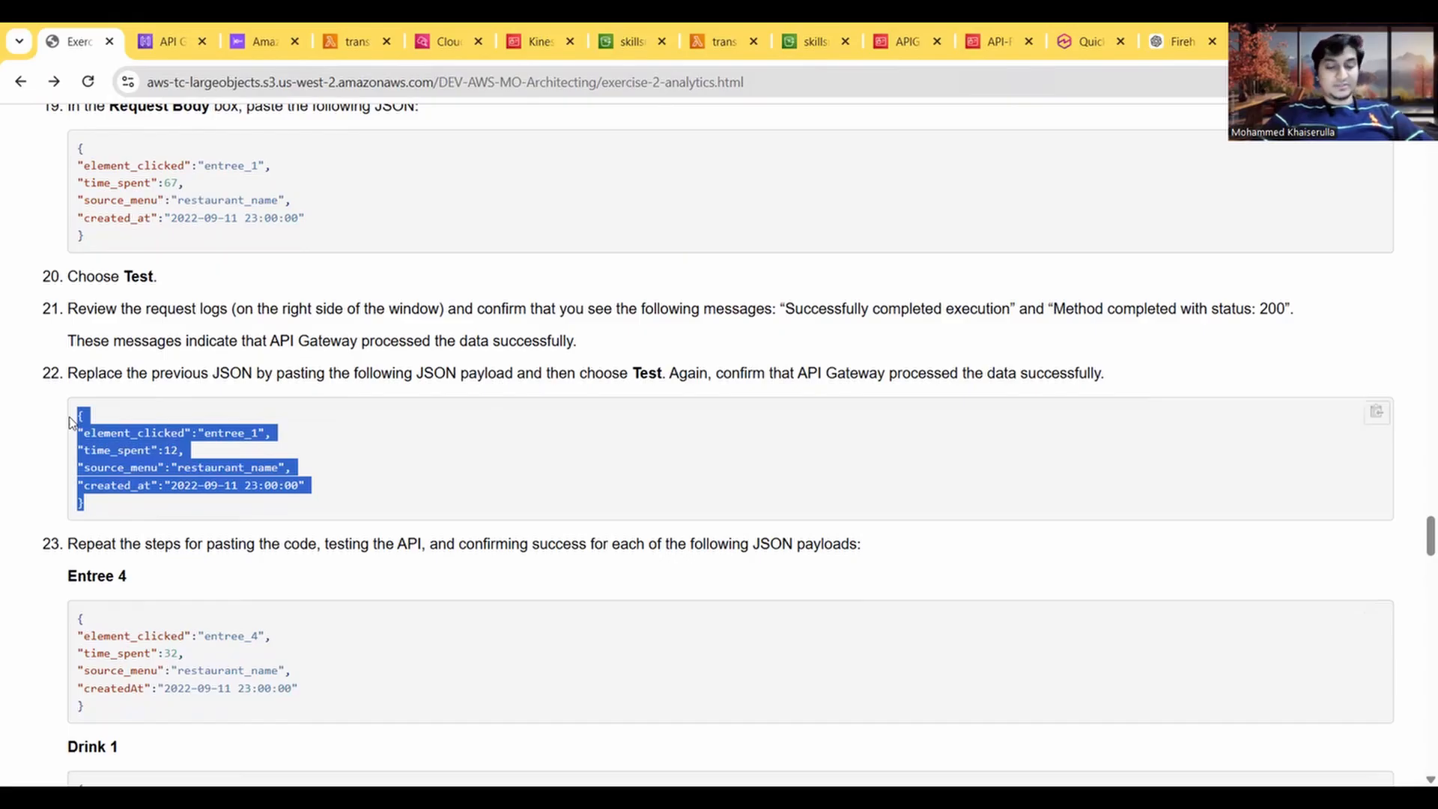
{"action": "left_click", "coordinate": [180, 41]}
{"action": "scroll", "coordinate": [680, 388], "scroll_direction": "down", "scroll_amount": 1}
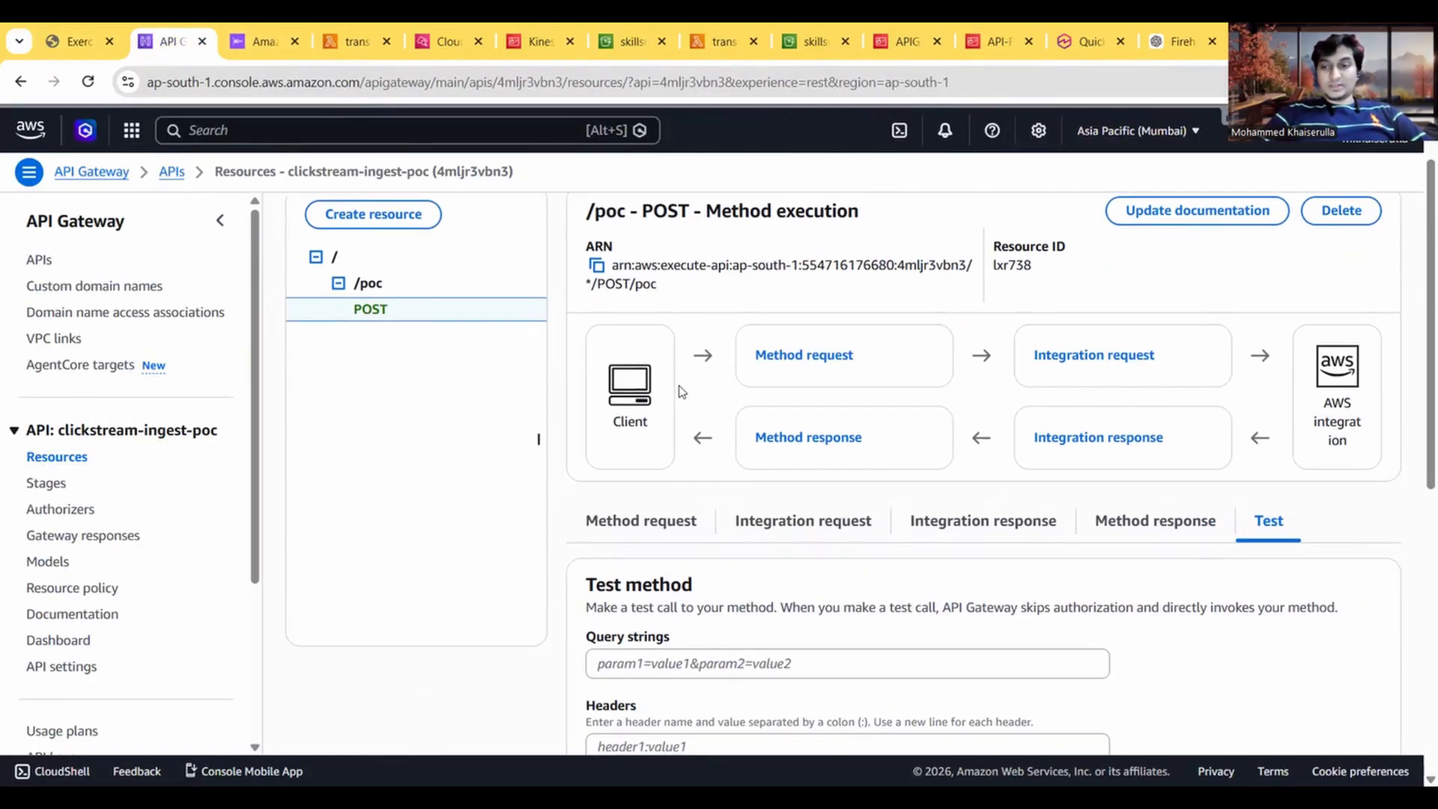
{"action": "scroll", "coordinate": [680, 388], "scroll_direction": "down", "scroll_amount": 5}
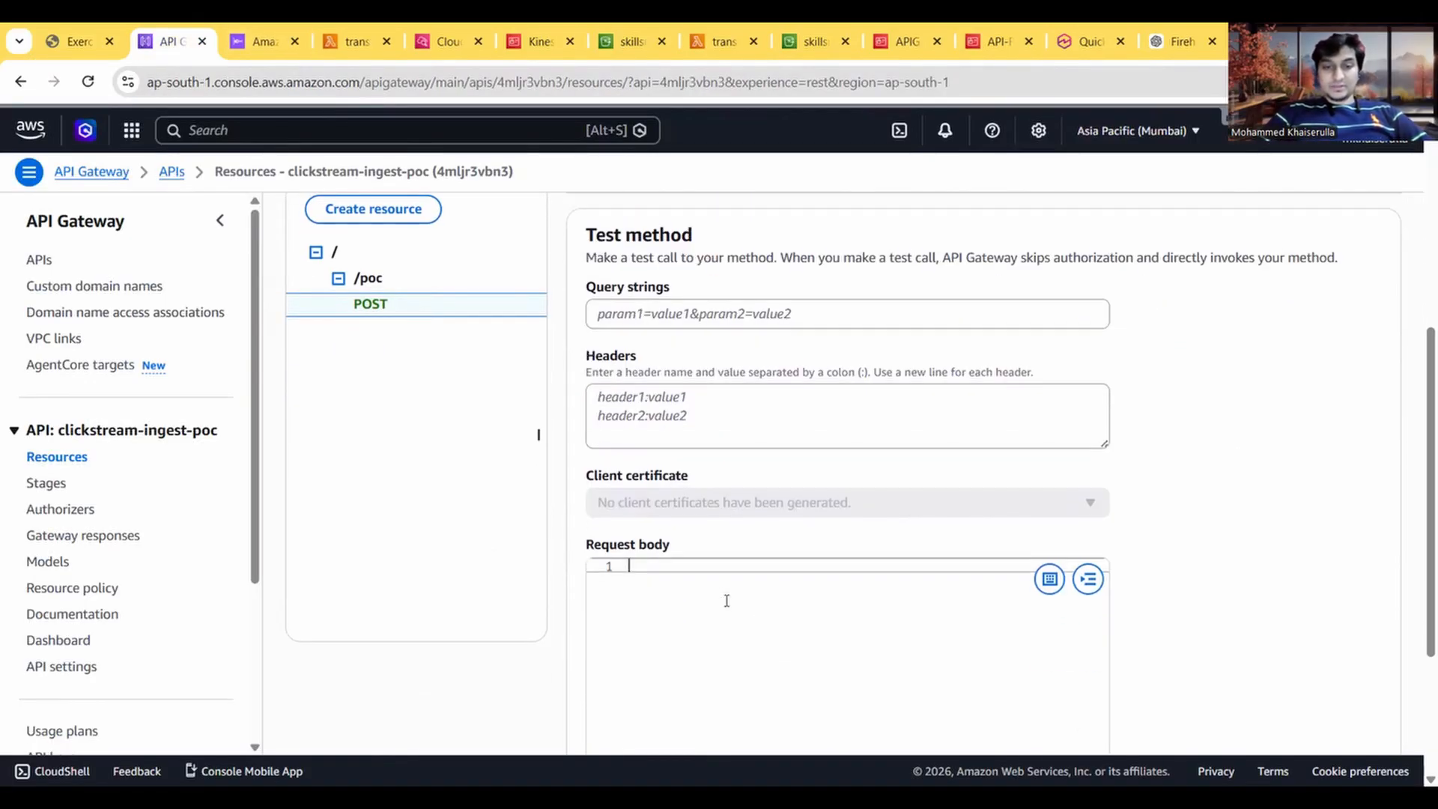
{"action": "left_click", "coordinate": [726, 600]}
{"action": "key", "text": "ctrl+v"}
{"action": "scroll", "coordinate": [726, 600], "scroll_direction": "down", "scroll_amount": 3}
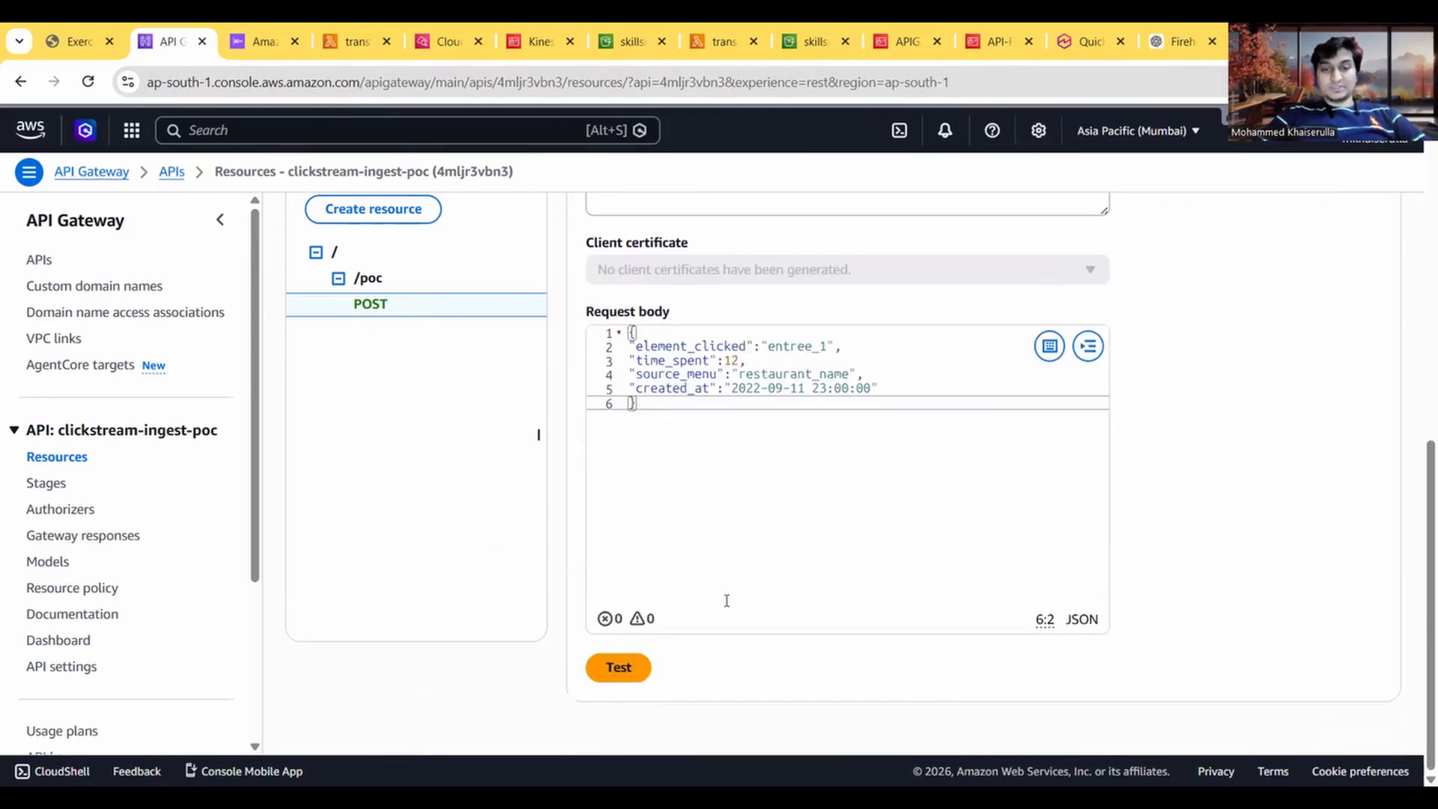
Step: Run the POST method test with the time_spent 12 payload and examine the received response line in the logs
{"action": "left_click", "coordinate": [617, 670]}
{"action": "scroll", "coordinate": [813, 586], "scroll_direction": "down", "scroll_amount": 10}
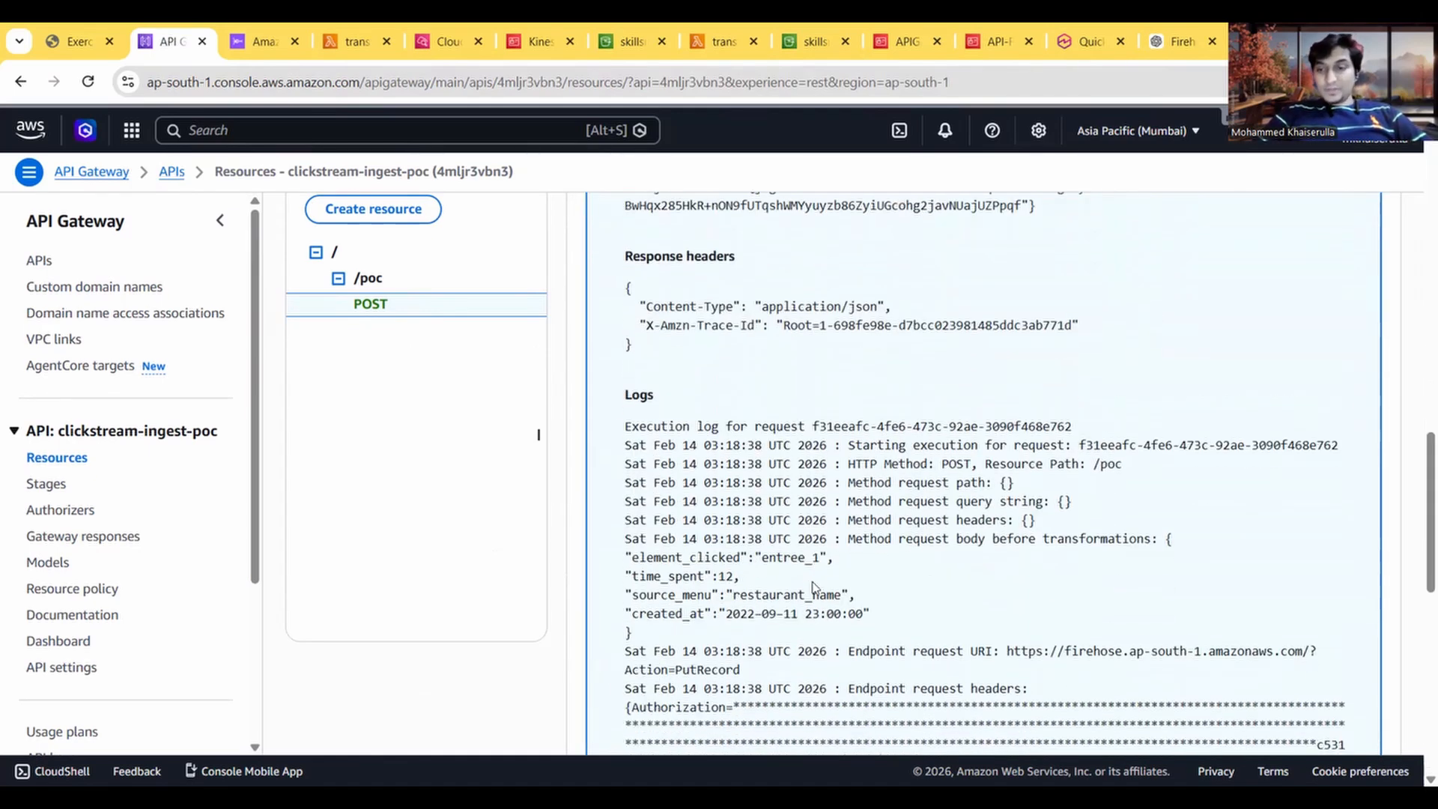
{"action": "scroll", "coordinate": [813, 586], "scroll_direction": "down", "scroll_amount": 5}
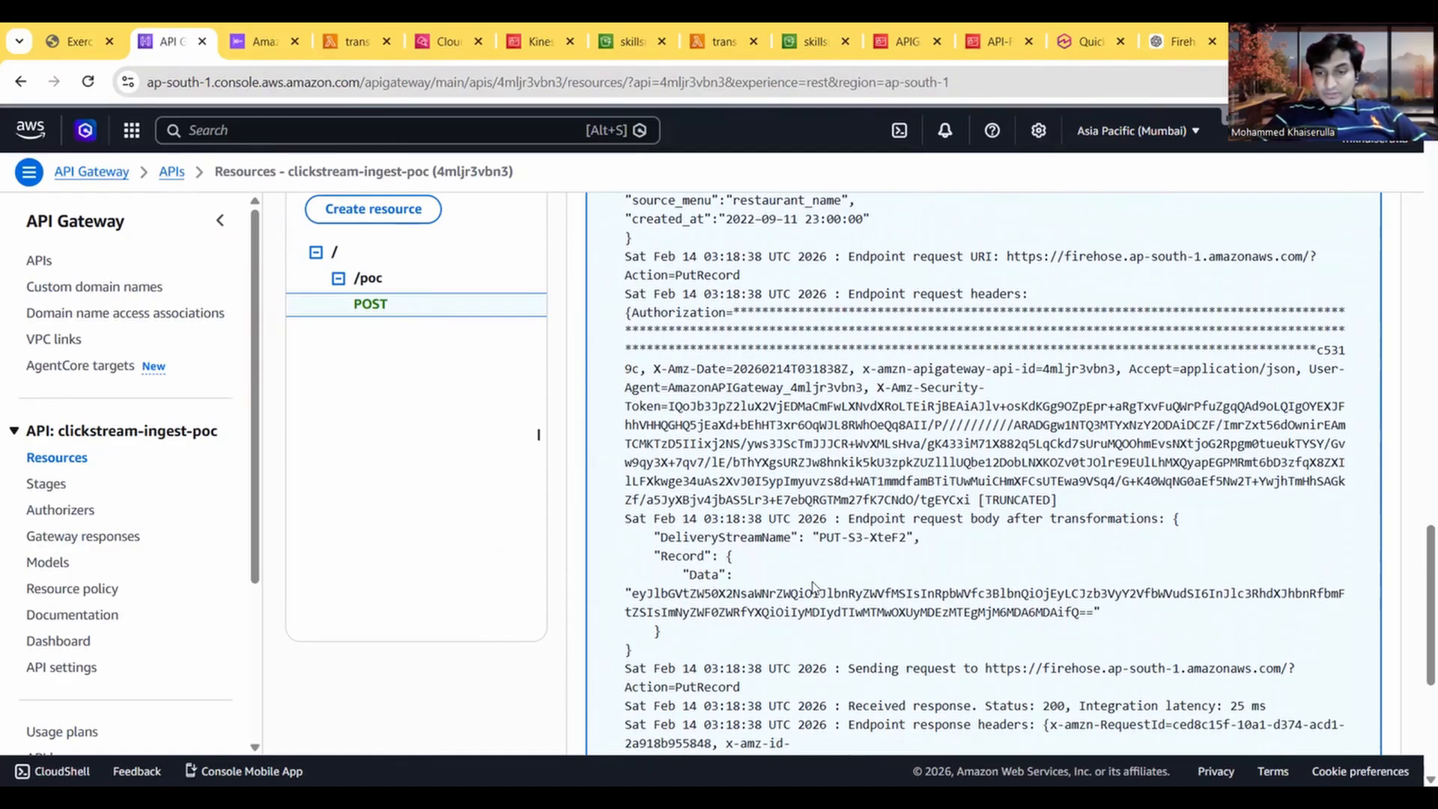
{"action": "scroll", "coordinate": [813, 586], "scroll_direction": "down", "scroll_amount": 1}
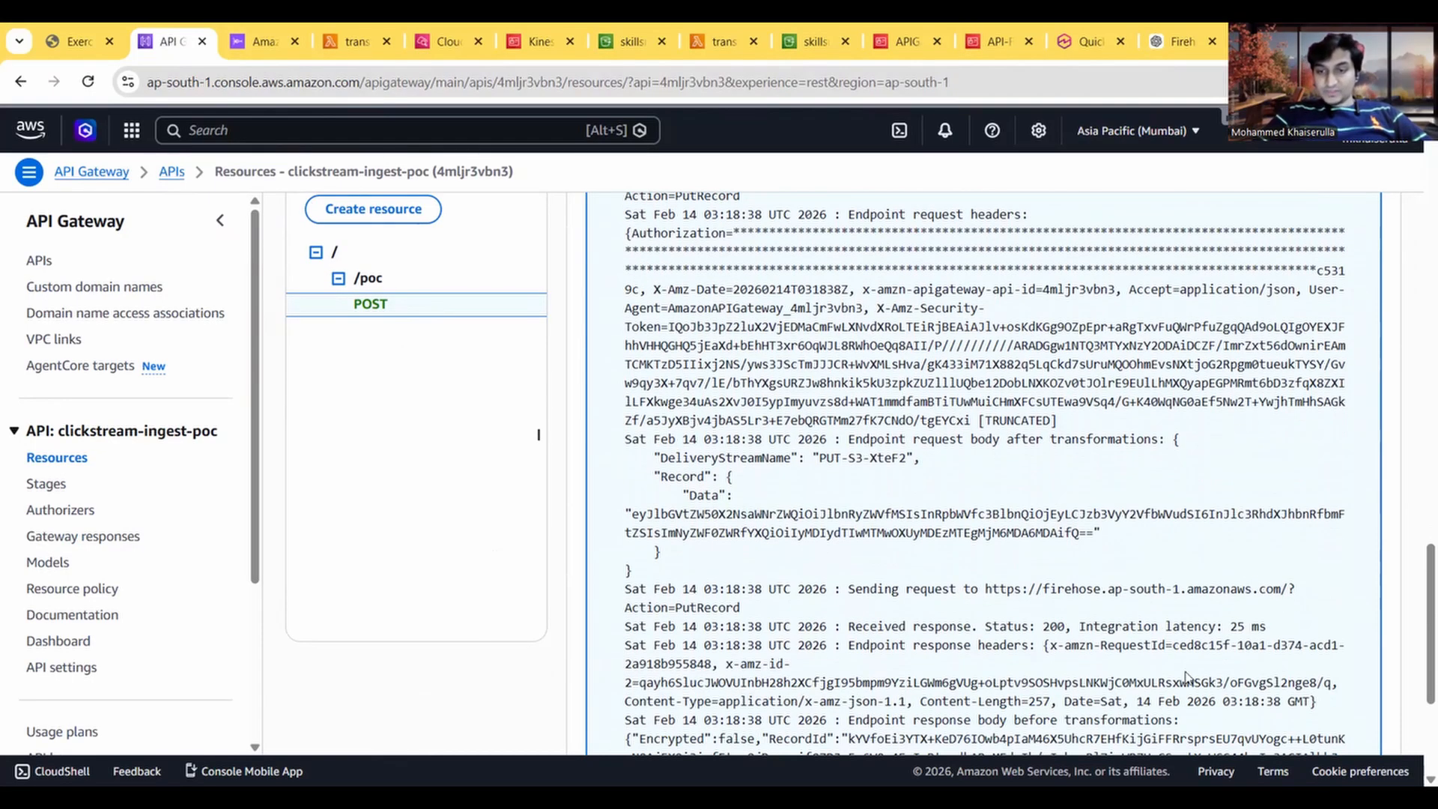
{"action": "triple_click", "coordinate": [1063, 627]}
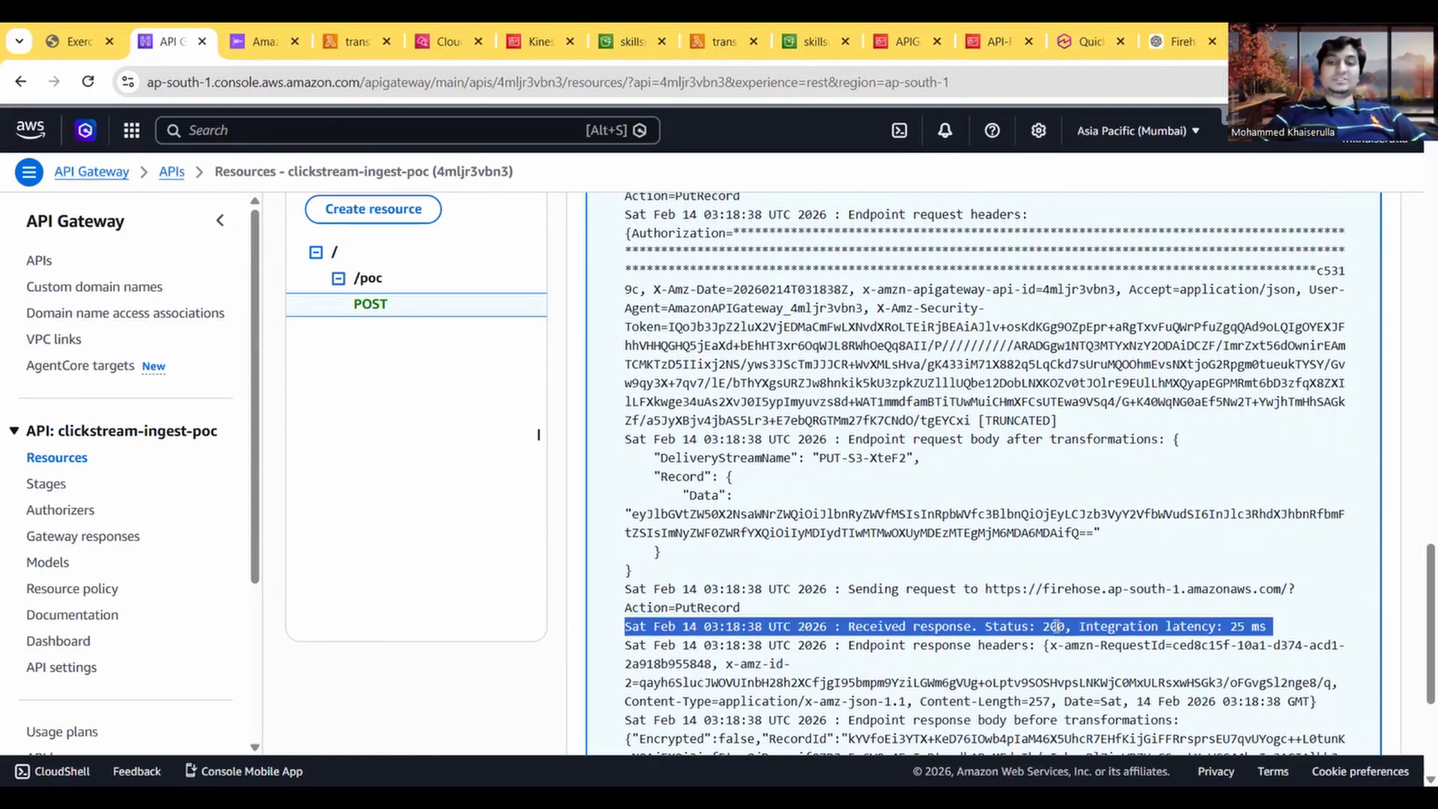
Step: Replace the test request body with the Entree 4 JSON payload from instruction 23 and run the POST method test
{"action": "left_click", "coordinate": [72, 40]}
{"action": "scroll", "coordinate": [372, 443], "scroll_direction": "down", "scroll_amount": 3}
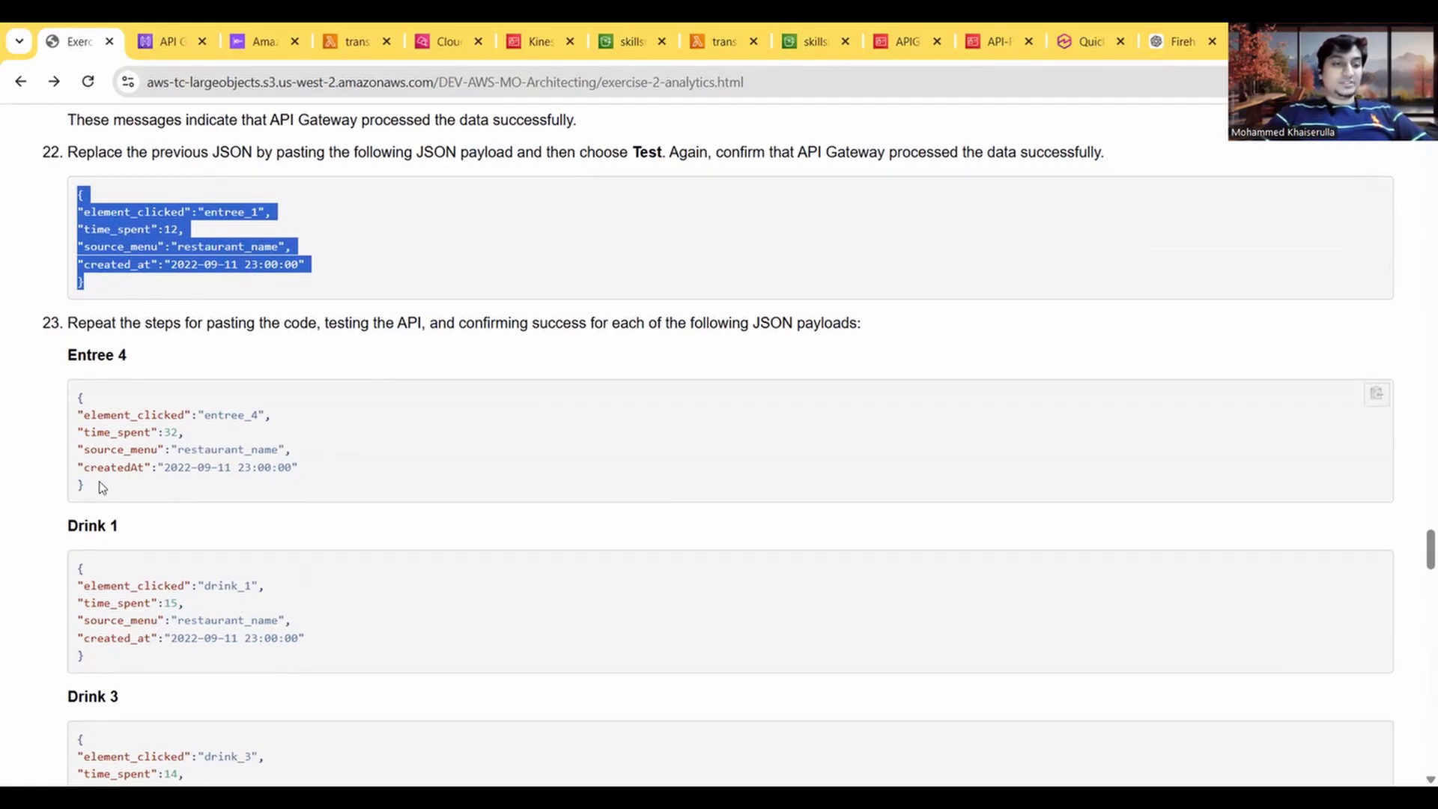
{"action": "left_click_drag", "start_coordinate": [102, 487], "coordinate": [73, 401]}
{"action": "key", "text": "ctrl+c"}
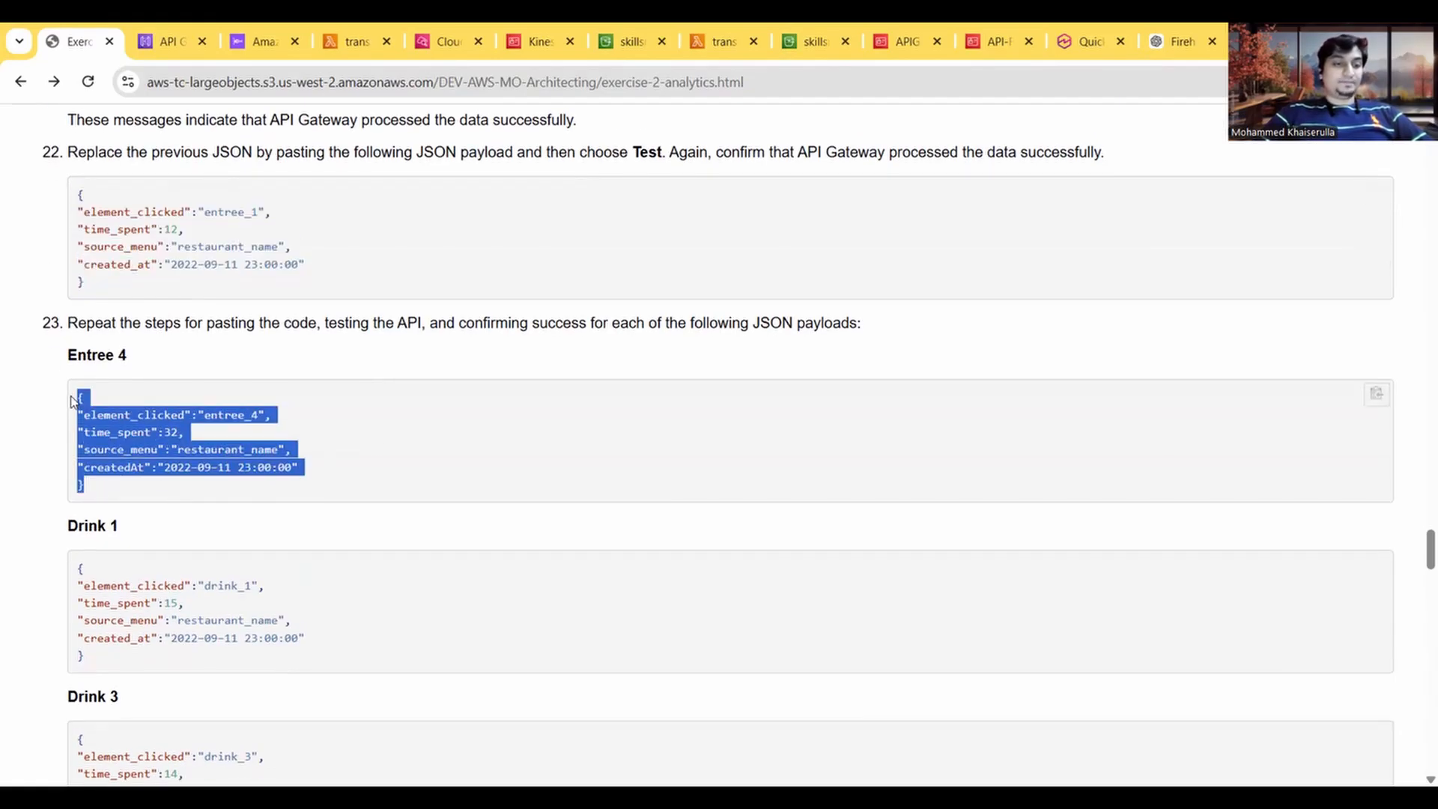
{"action": "left_click", "coordinate": [178, 30]}
{"action": "scroll", "coordinate": [906, 414], "scroll_direction": "up", "scroll_amount": 10}
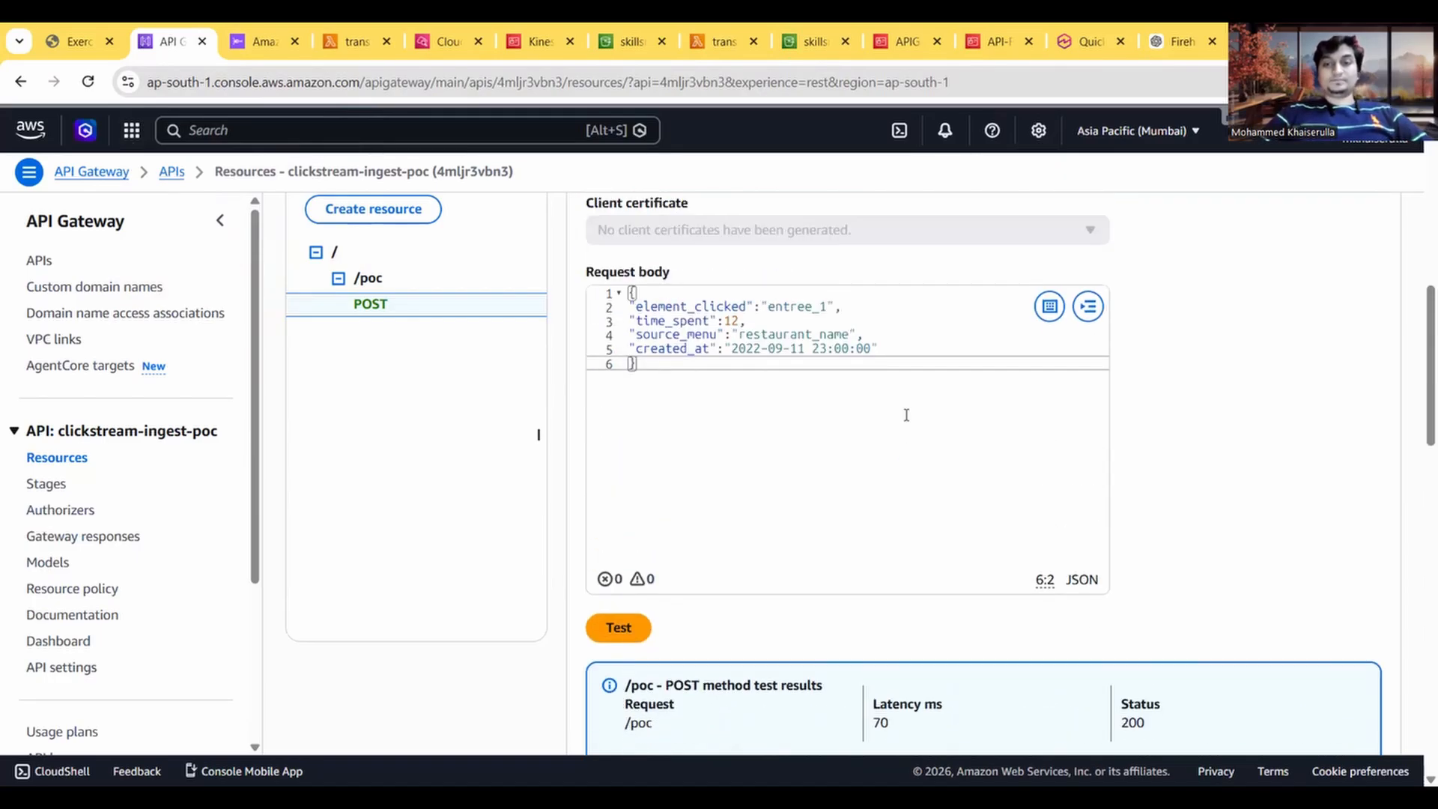
{"action": "key", "text": "ctrl+a"}
{"action": "key", "text": "BackSpace"}
{"action": "key", "text": "ctrl+v"}
{"action": "left_click", "coordinate": [621, 697]}
{"action": "scroll", "coordinate": [814, 546], "scroll_direction": "down", "scroll_amount": 15}
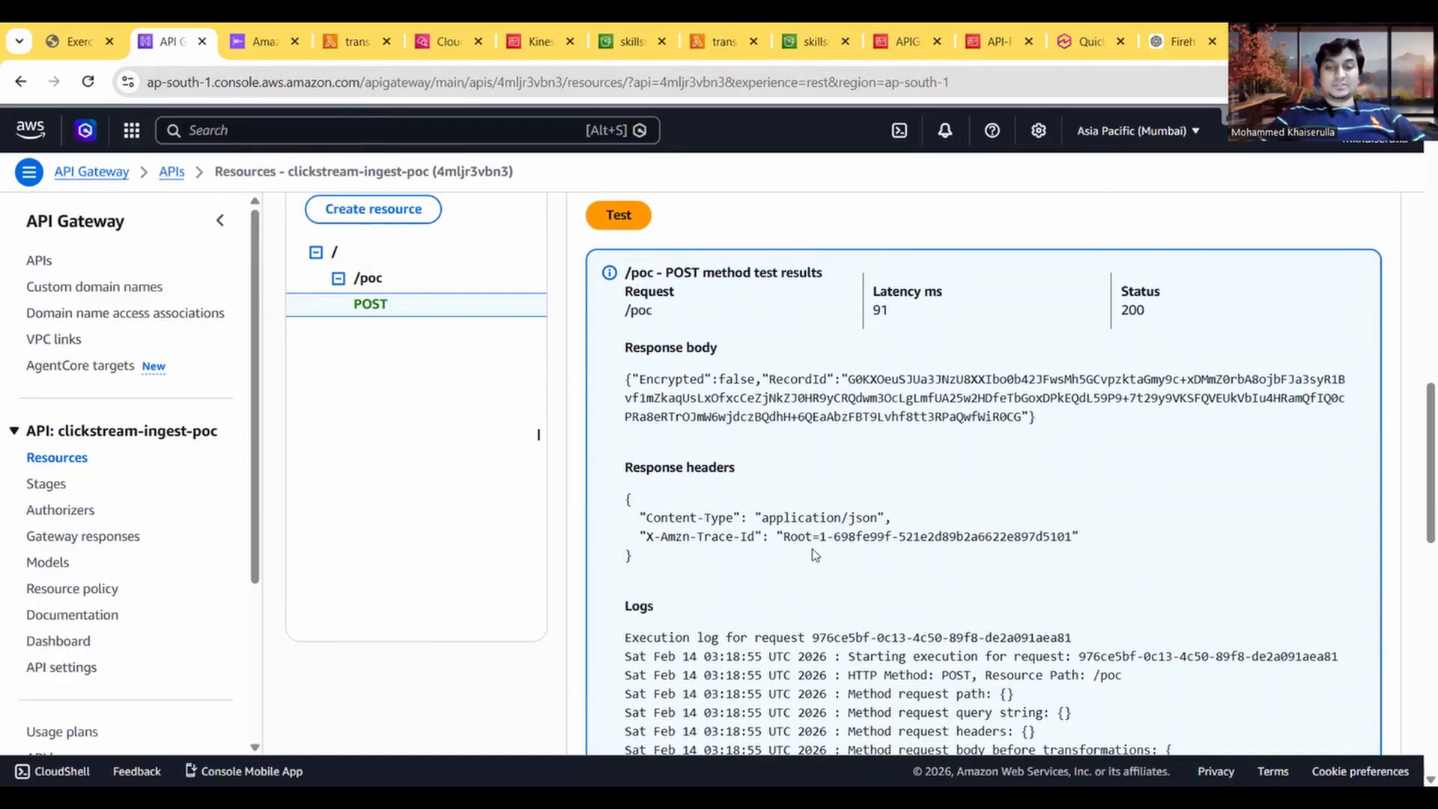
Step: Replace the POST method's test request body with the Drink 1 JSON payload from the exercise guide
{"action": "scroll", "coordinate": [814, 546], "scroll_direction": "down", "scroll_amount": 2}
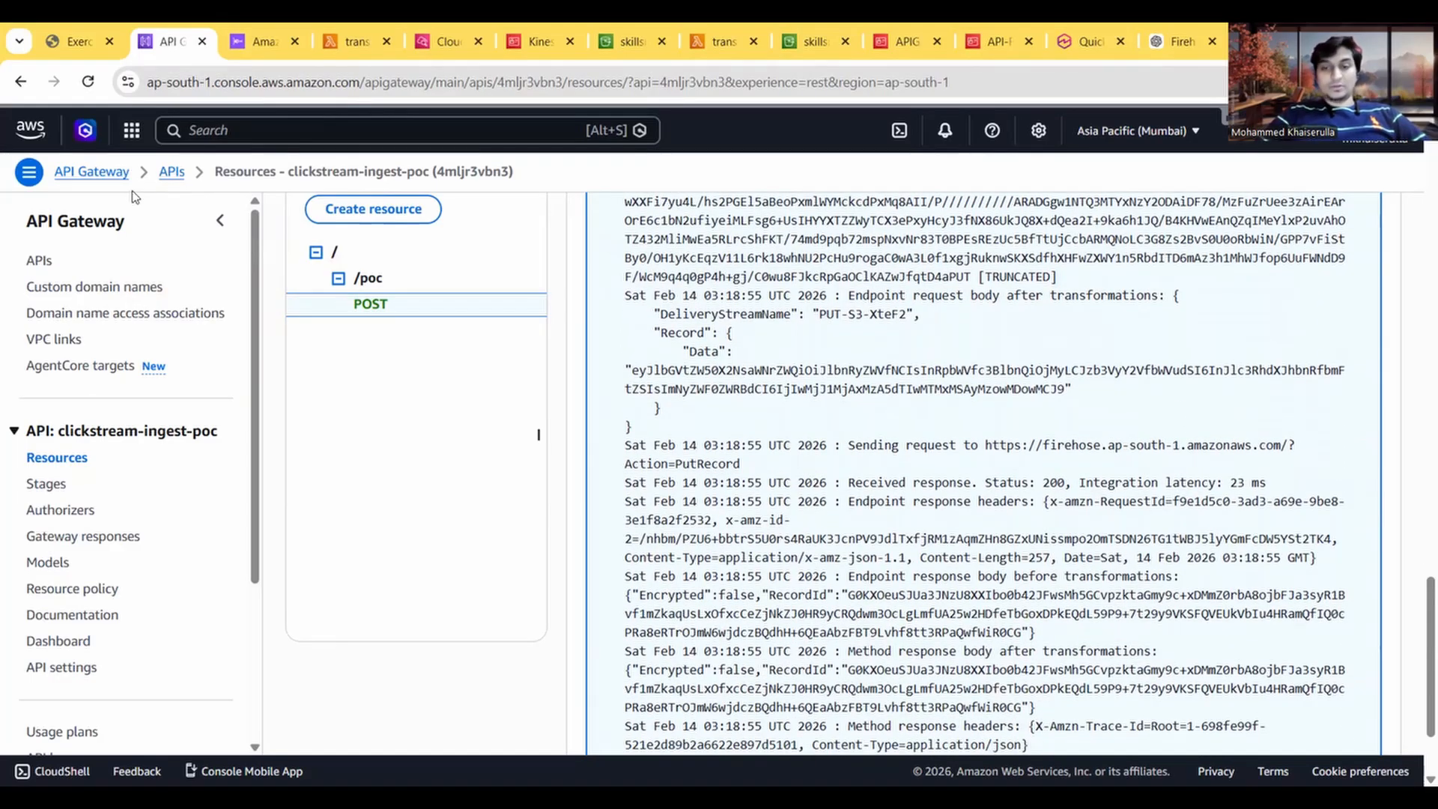
{"action": "left_click", "coordinate": [75, 41]}
{"action": "scroll", "coordinate": [201, 497], "scroll_direction": "down", "scroll_amount": 3}
{"action": "left_click_drag", "start_coordinate": [86, 417], "coordinate": [71, 331]}
{"action": "key", "text": "ctrl+c"}
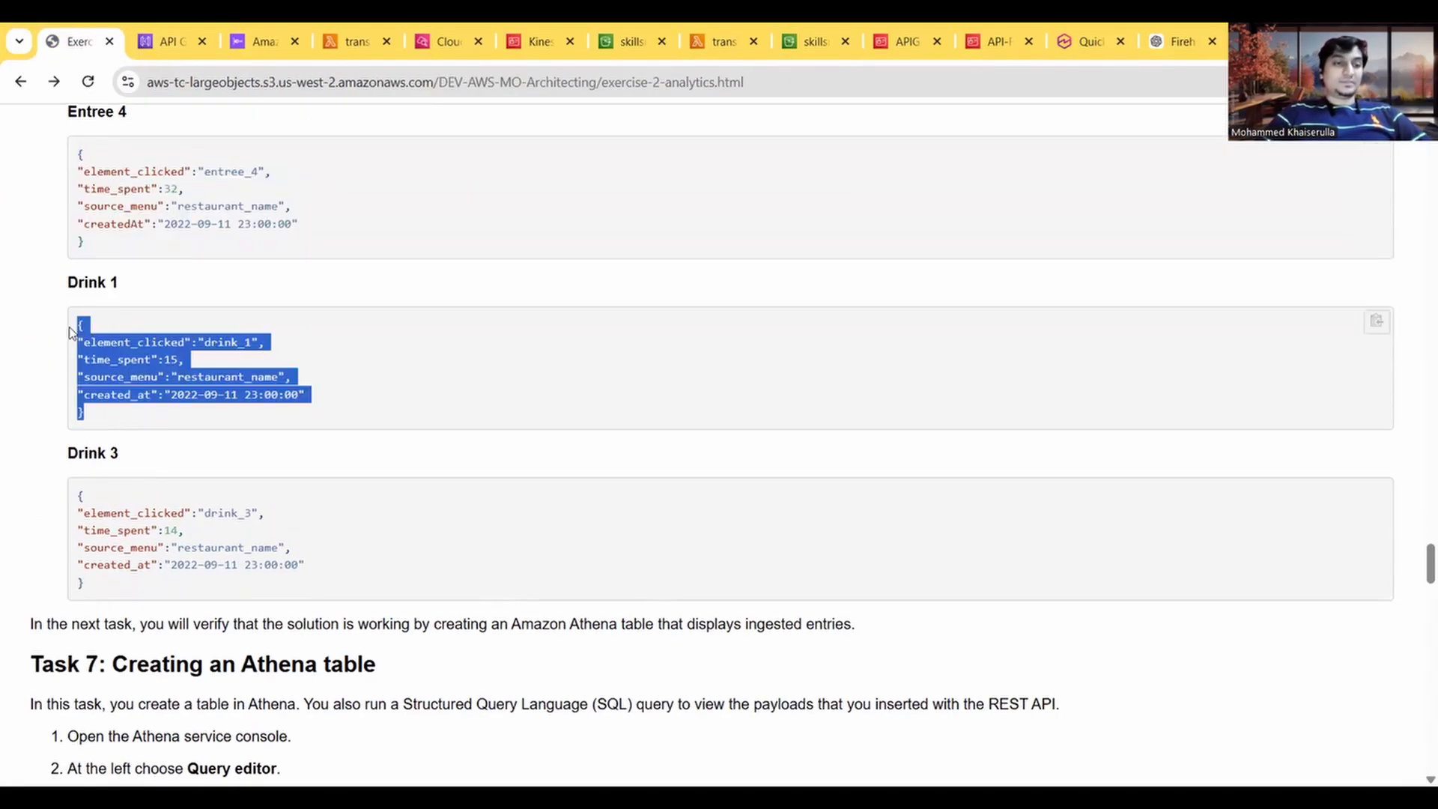
{"action": "left_click", "coordinate": [176, 31]}
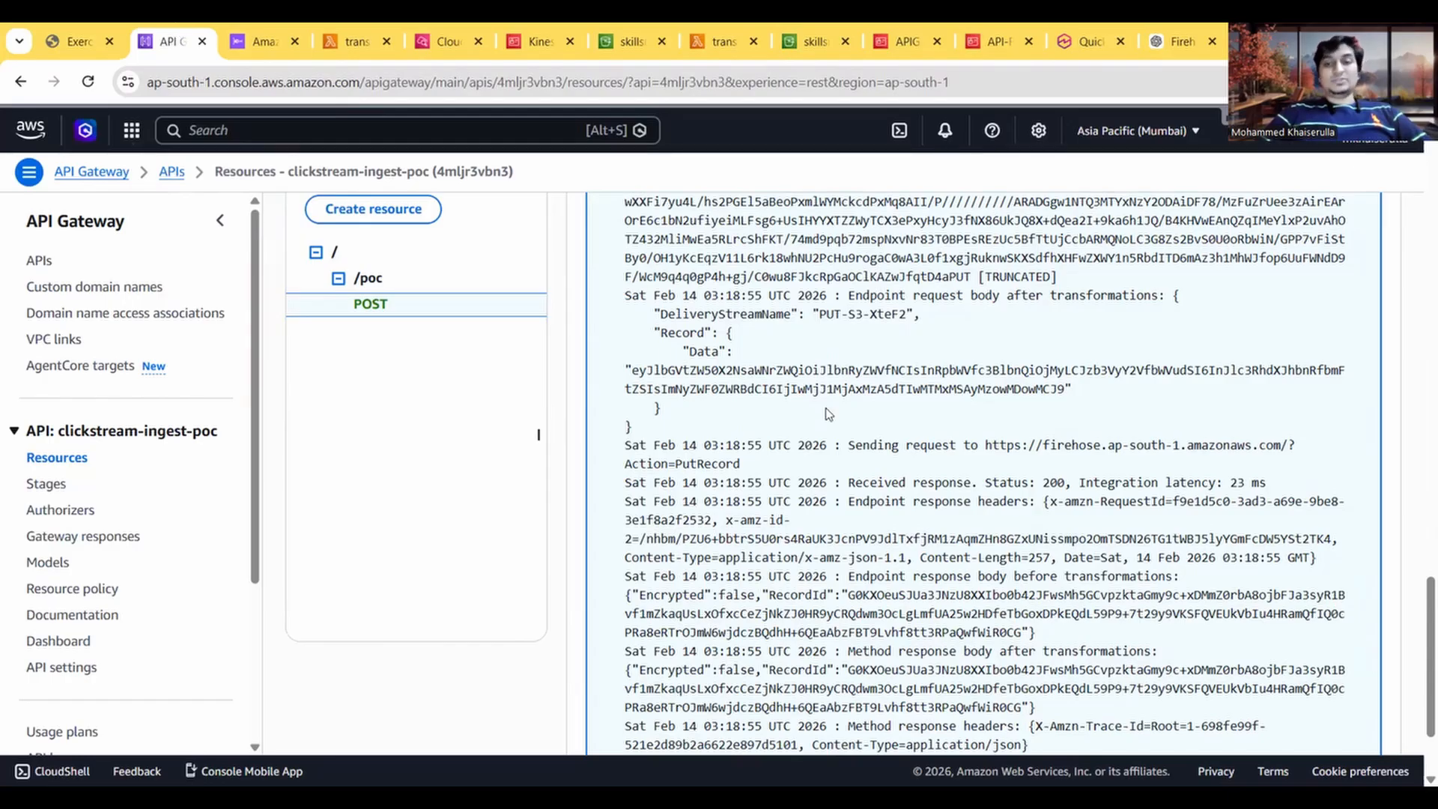
{"action": "scroll", "coordinate": [827, 413], "scroll_direction": "up", "scroll_amount": 10}
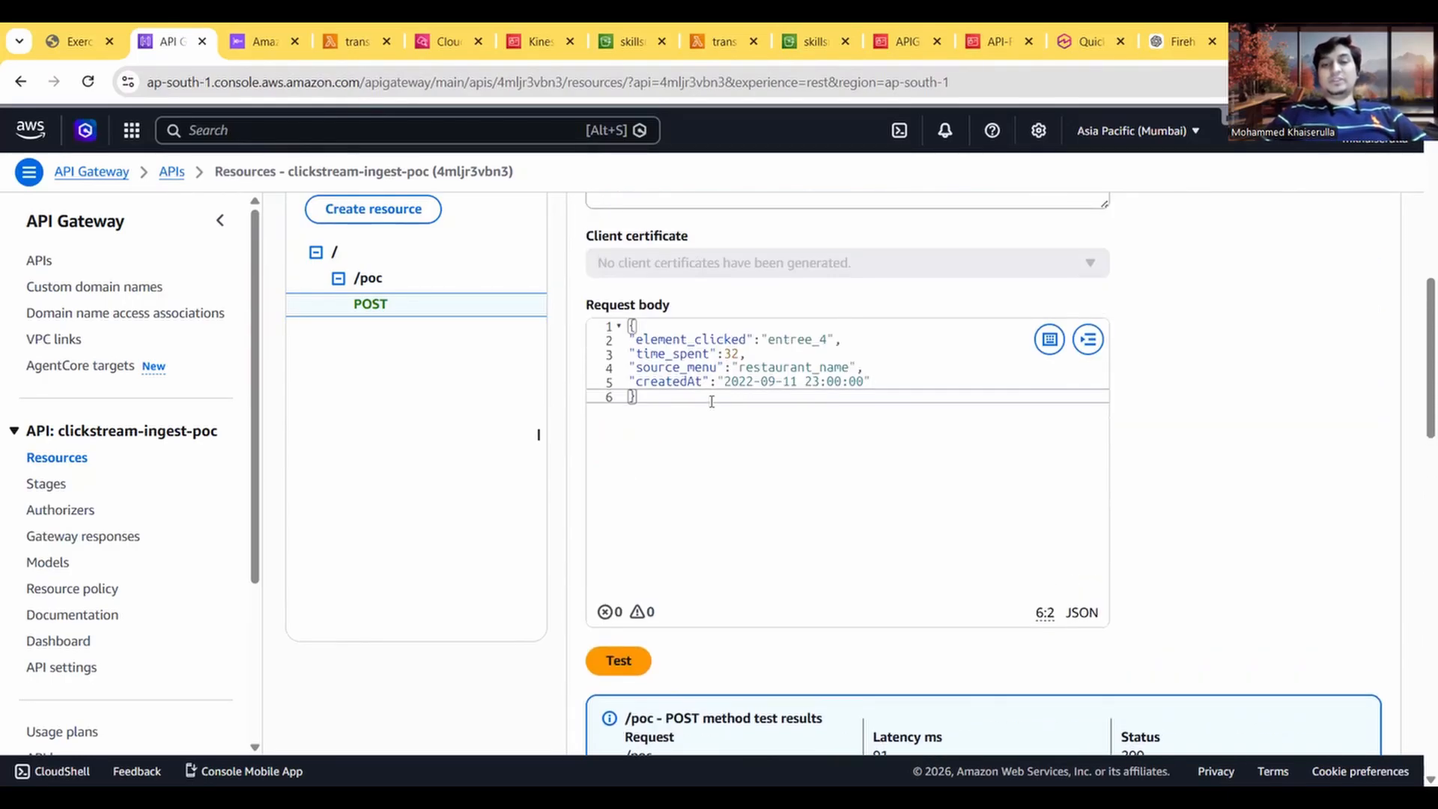
{"action": "left_click_drag", "start_coordinate": [684, 401], "coordinate": [624, 330]}
{"action": "key", "text": "ctrl+v"}
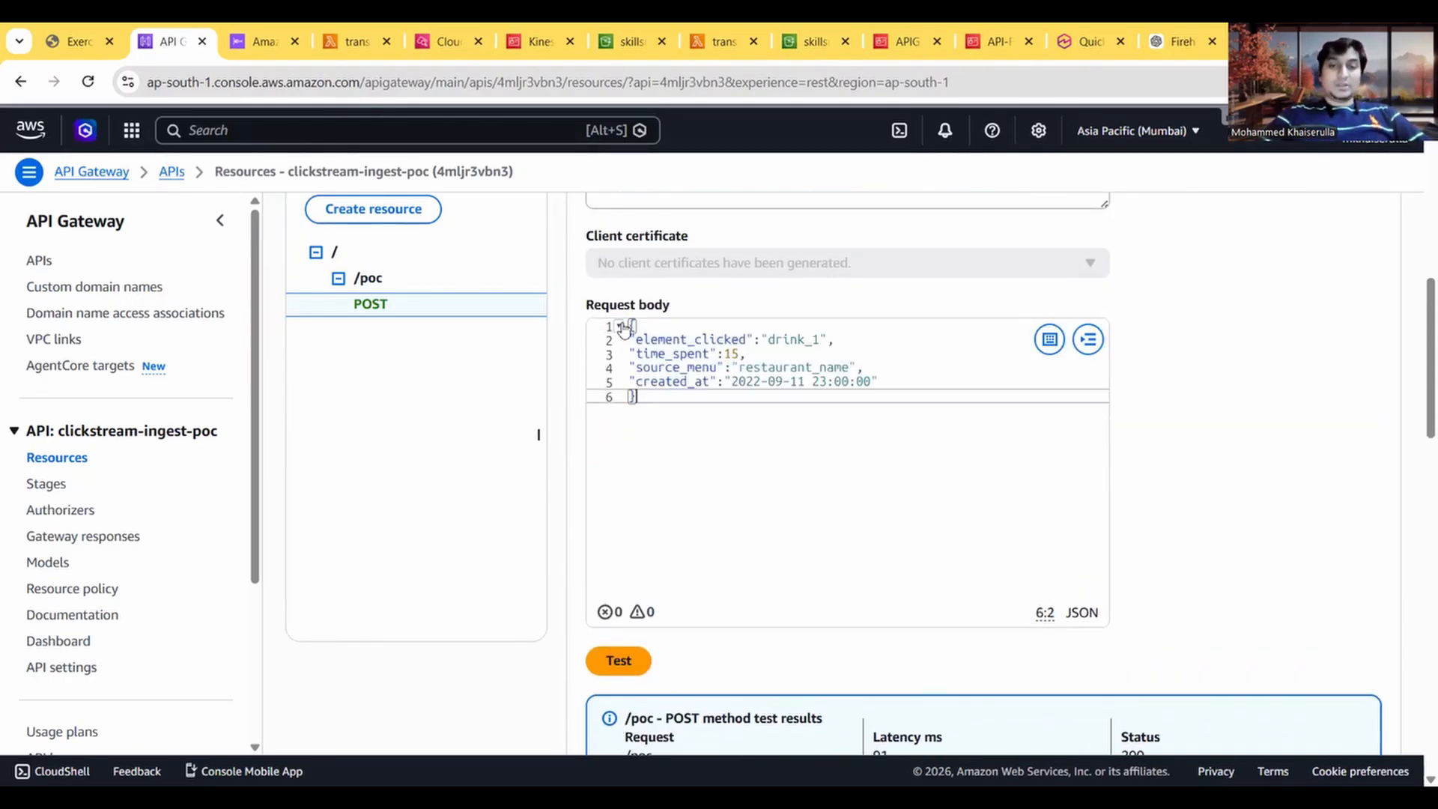
Step: Run the POST method test with the drink_1 payload and review the execution logs
{"action": "left_click", "coordinate": [614, 664]}
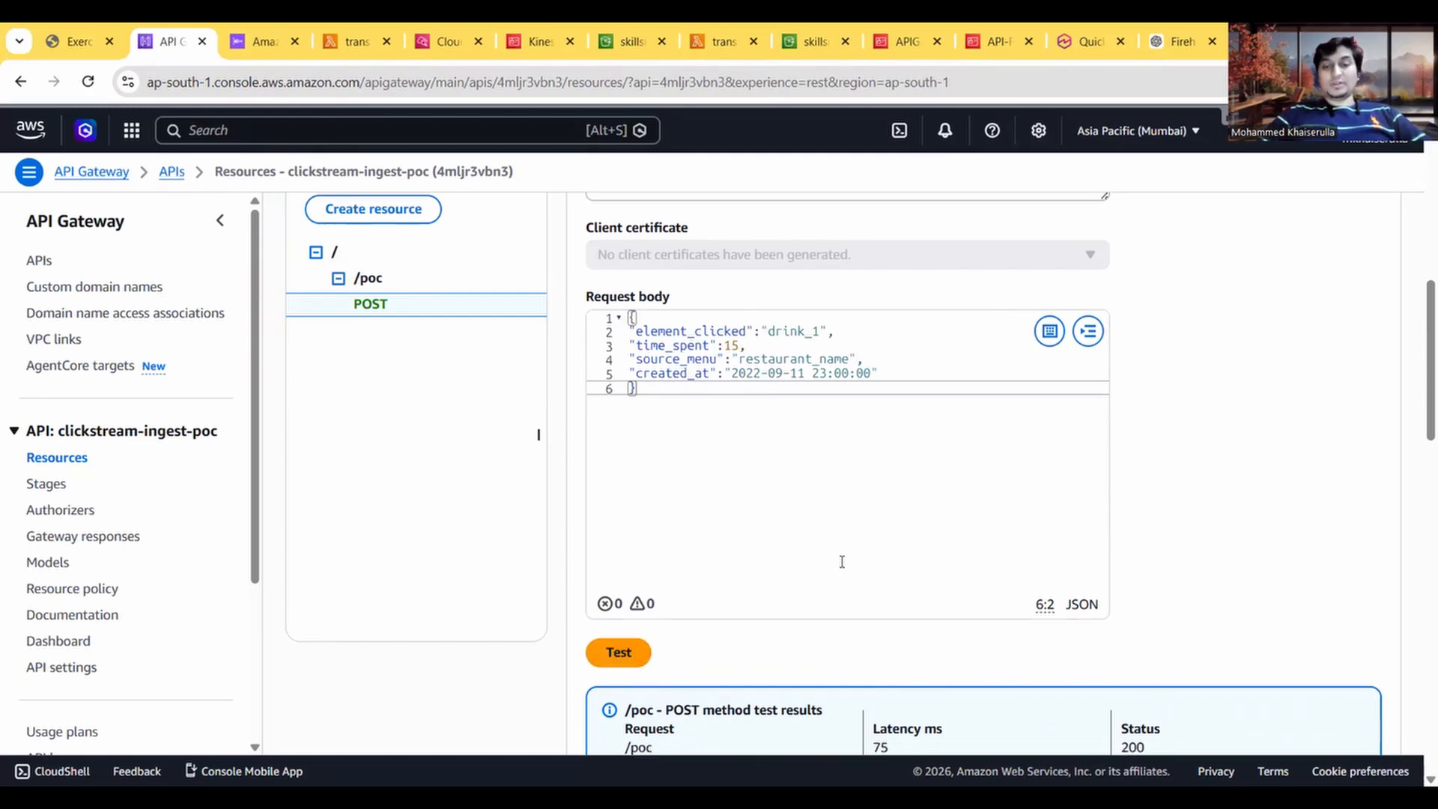
{"action": "scroll", "coordinate": [840, 564], "scroll_direction": "down", "scroll_amount": 10}
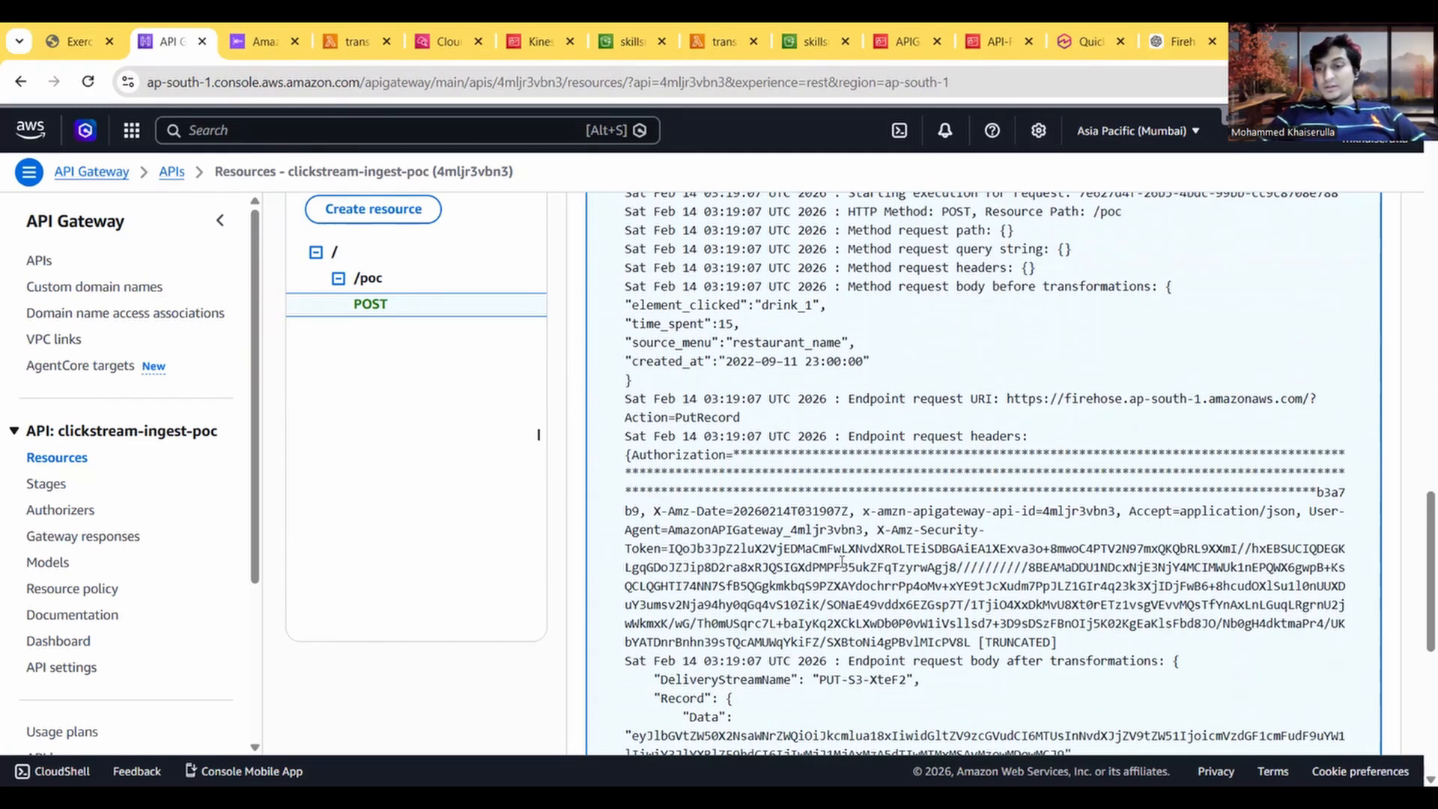
{"action": "scroll", "coordinate": [842, 562], "scroll_direction": "down", "scroll_amount": 5}
Step: Copy the Drink 3 JSON payload from the exercise guide over the current test request body
{"action": "left_click", "coordinate": [71, 41]}
{"action": "scroll", "coordinate": [322, 517], "scroll_direction": "down", "scroll_amount": 2}
{"action": "left_click_drag", "start_coordinate": [91, 473], "coordinate": [78, 386]}
{"action": "key", "text": "ctrl+c"}
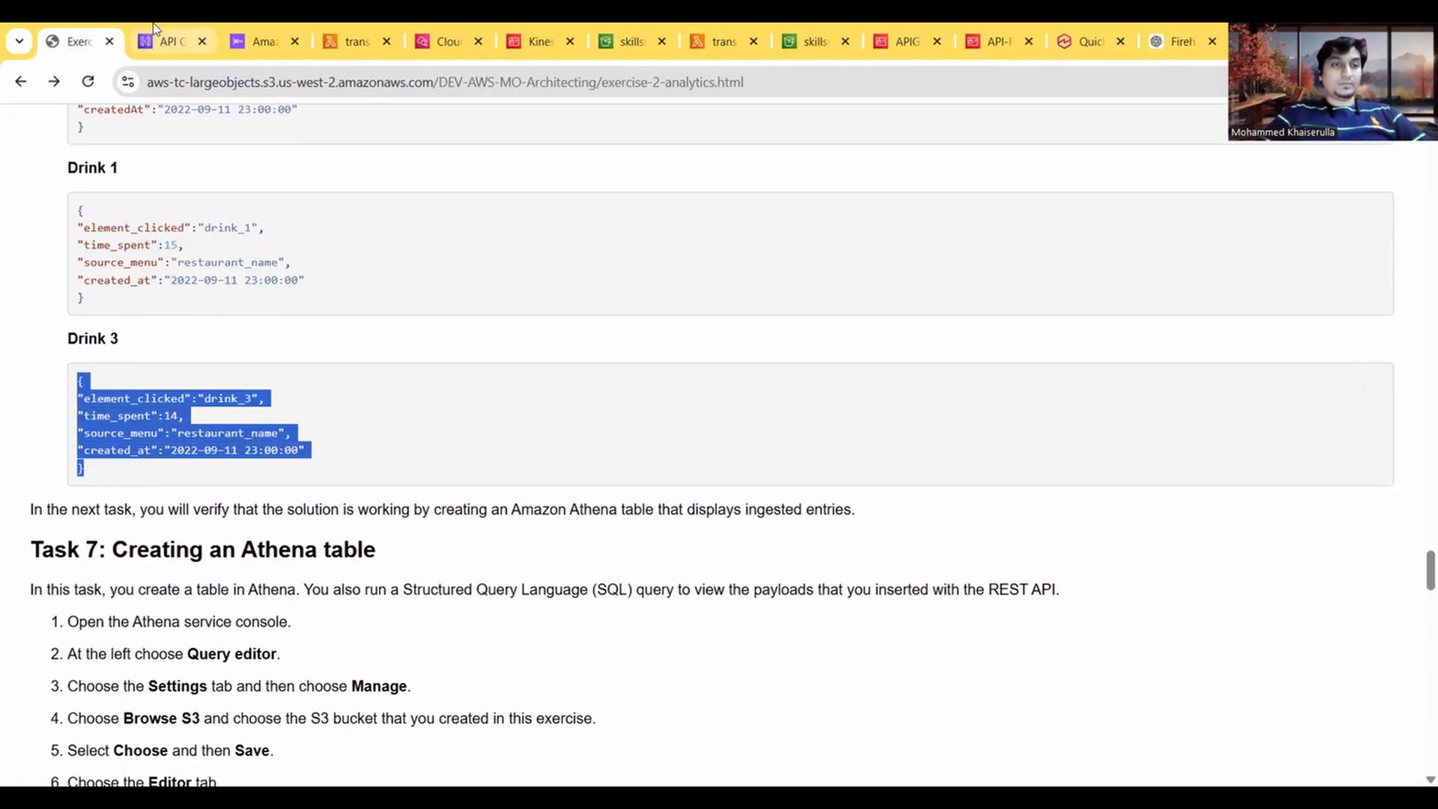
{"action": "left_click", "coordinate": [161, 41]}
{"action": "scroll", "coordinate": [692, 423], "scroll_direction": "up", "scroll_amount": 12}
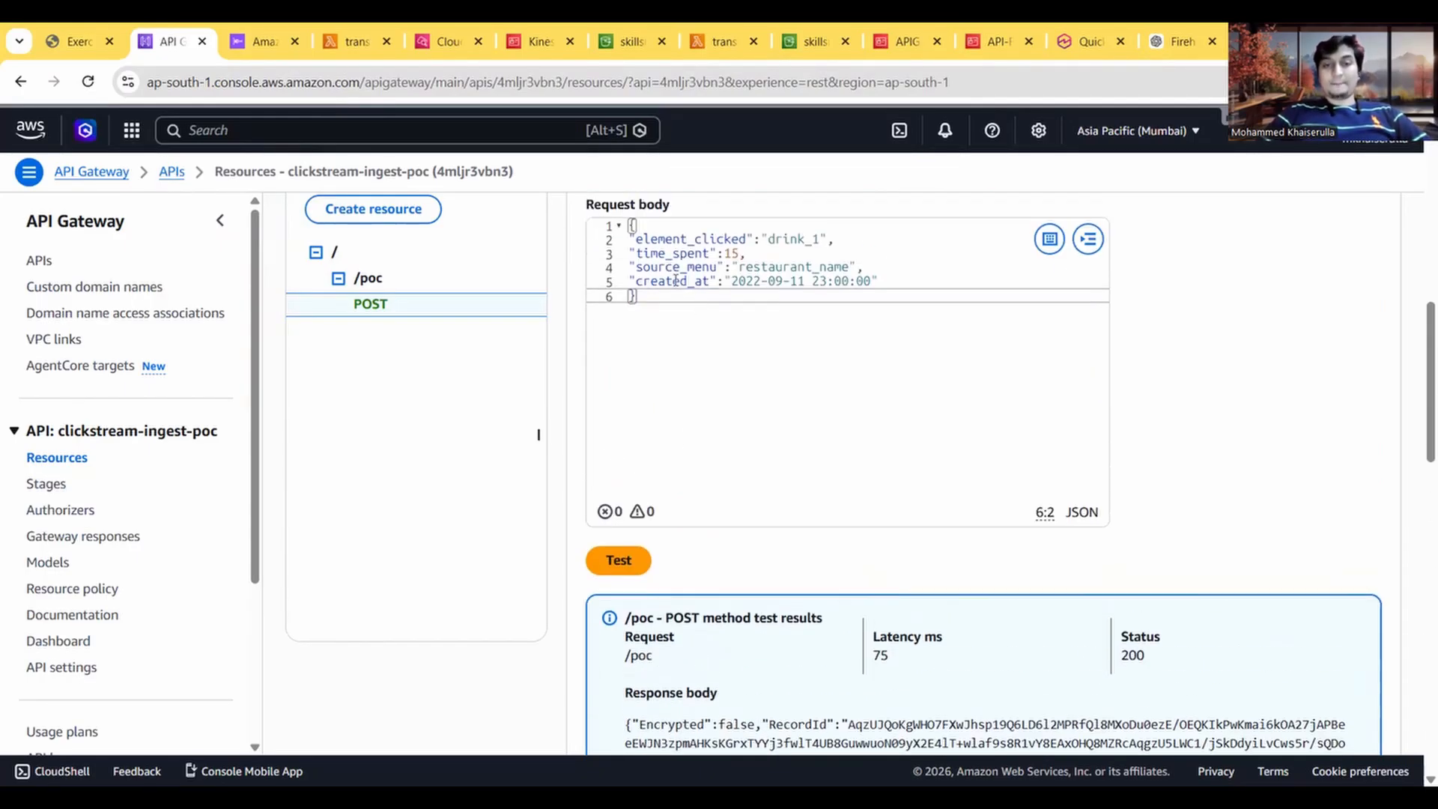
{"action": "key", "text": "ctrl+a"}
{"action": "key", "text": "ctrl+v"}
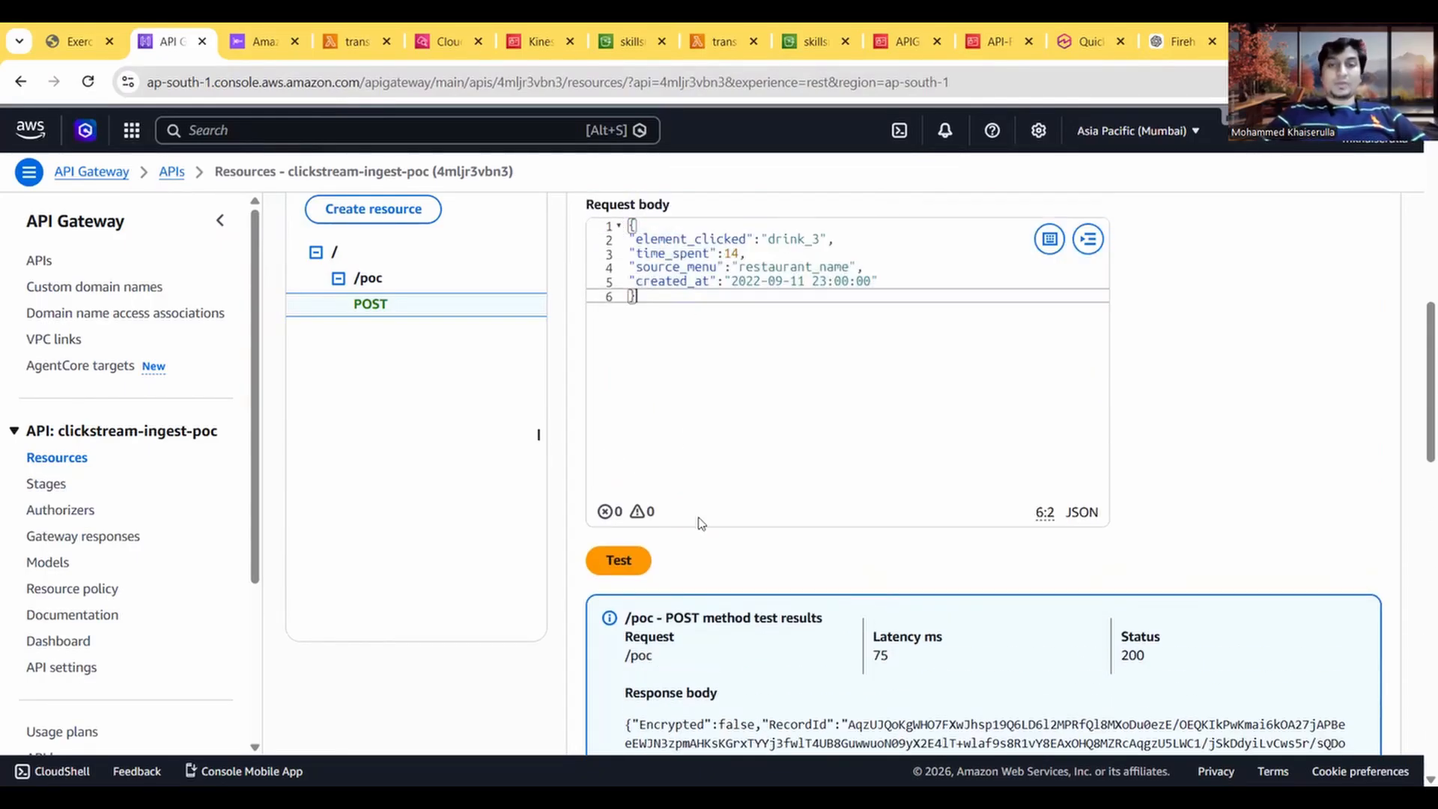
Step: Run the POST method test with the drink_3 payload and check its log output
{"action": "left_click", "coordinate": [627, 559]}
{"action": "scroll", "coordinate": [627, 558], "scroll_direction": "down", "scroll_amount": 15}
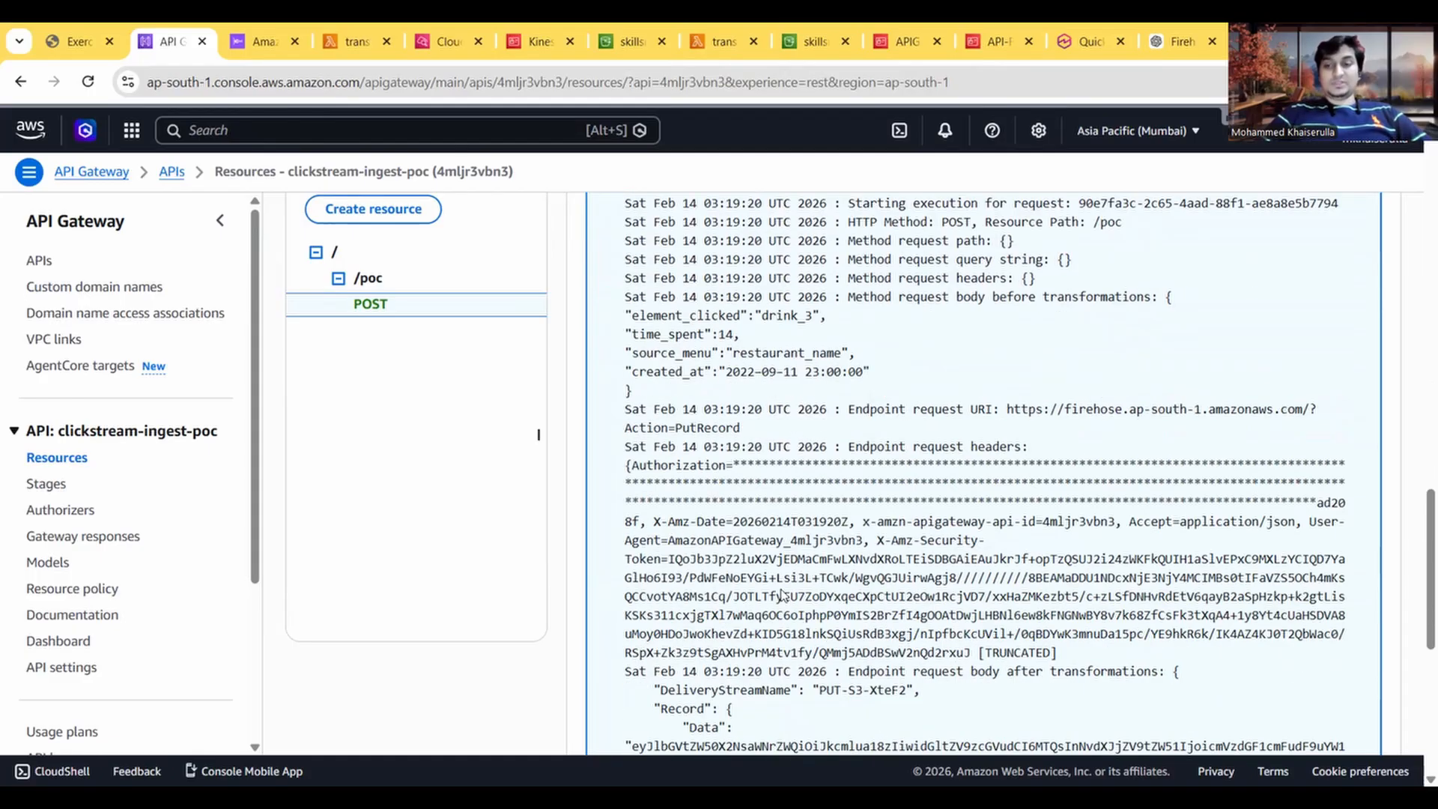
{"action": "scroll", "coordinate": [781, 589], "scroll_direction": "up", "scroll_amount": 3}
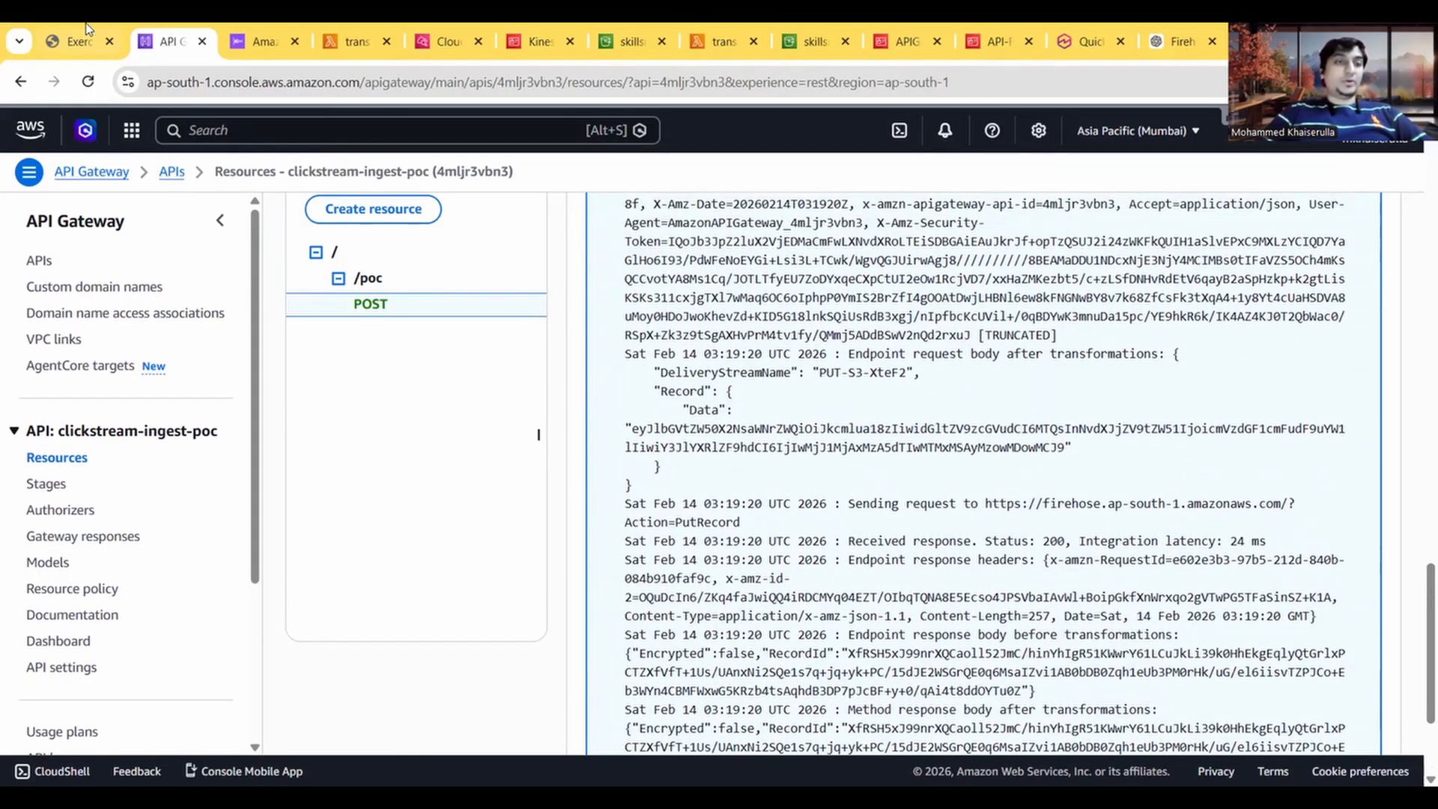
Step: Check the start of Task 7 and open the Athena service in a new browser tab placed beside the exercise guide
{"action": "left_click", "coordinate": [86, 32]}
{"action": "scroll", "coordinate": [240, 392], "scroll_direction": "down", "scroll_amount": 3}
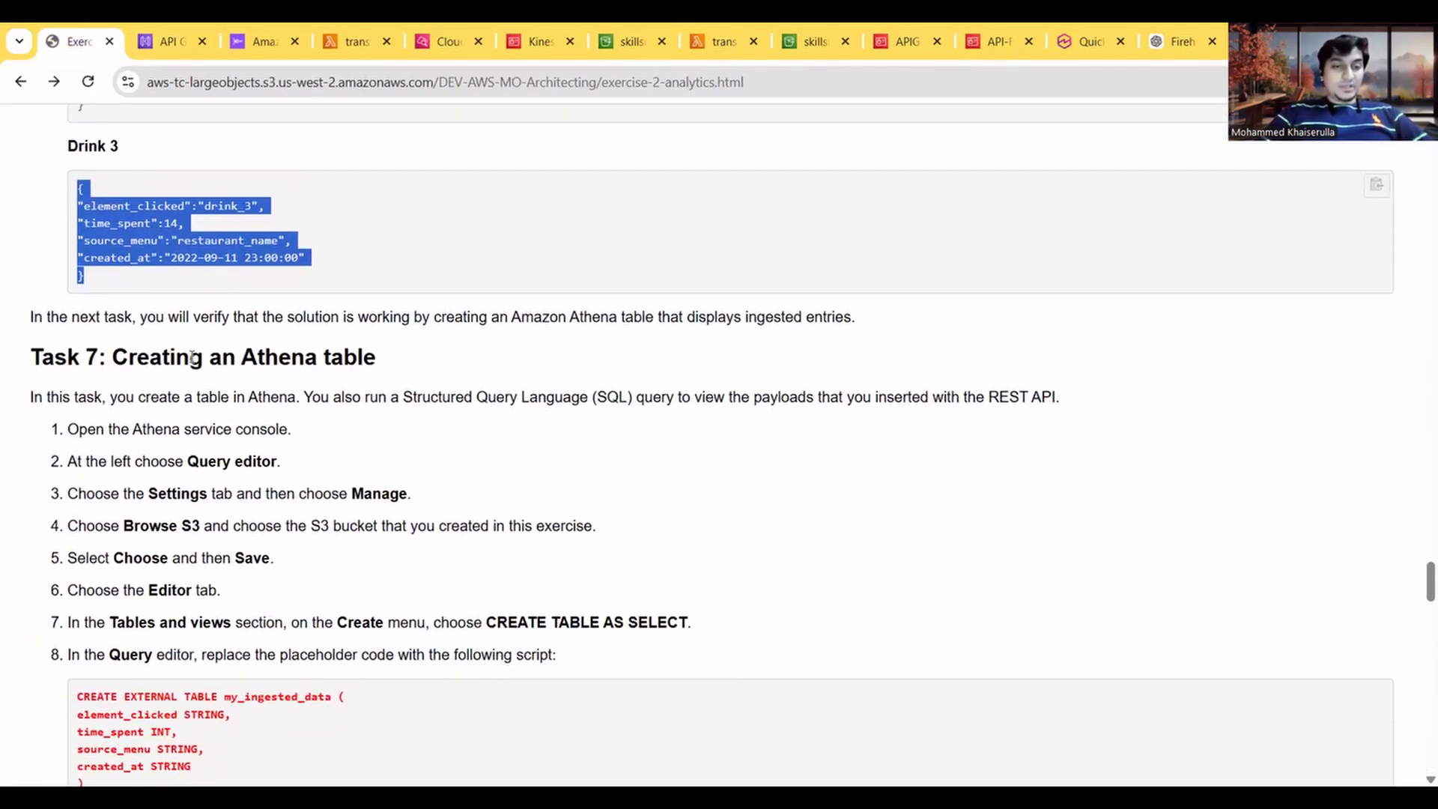
{"action": "left_click", "coordinate": [171, 41]}
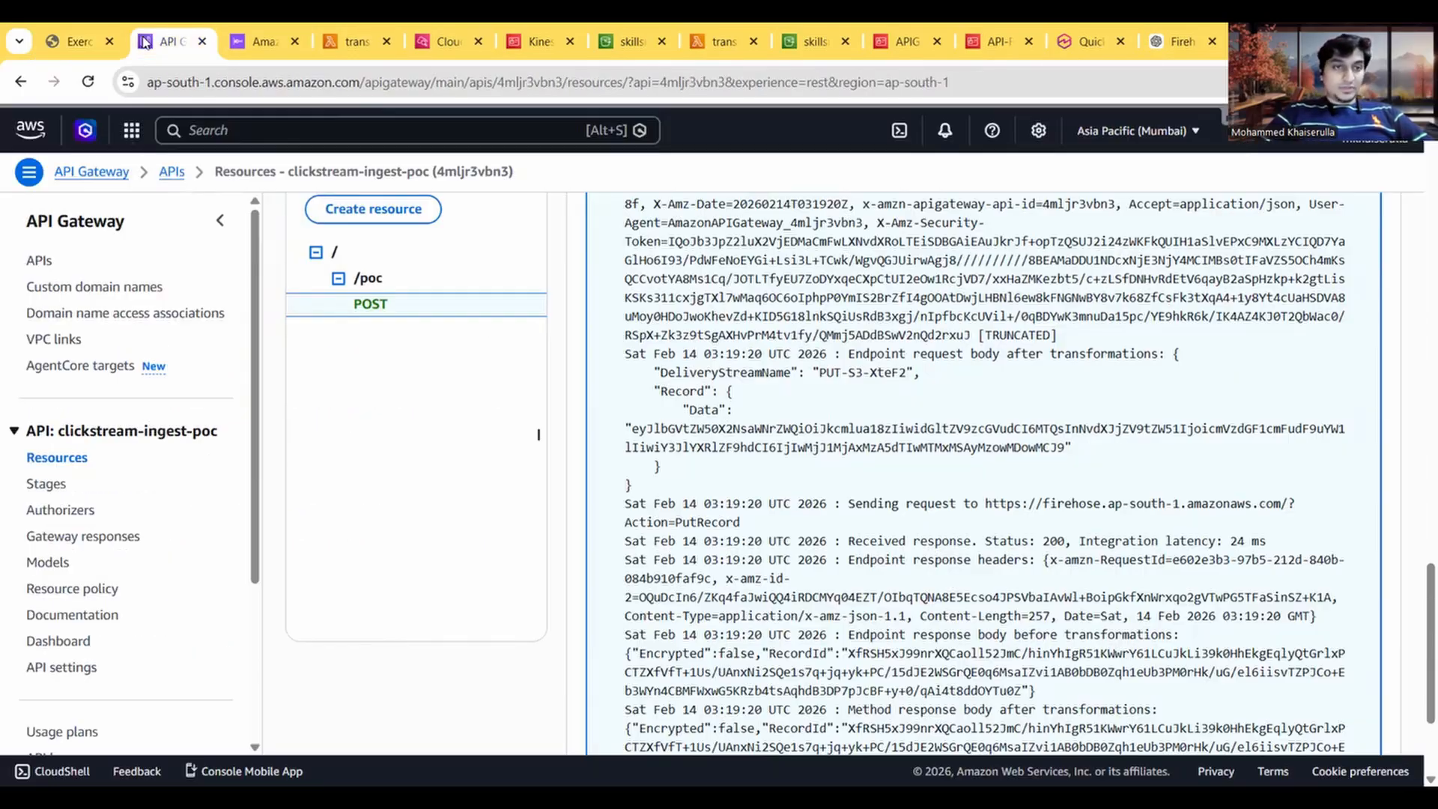
{"action": "type", "text": "athena"}
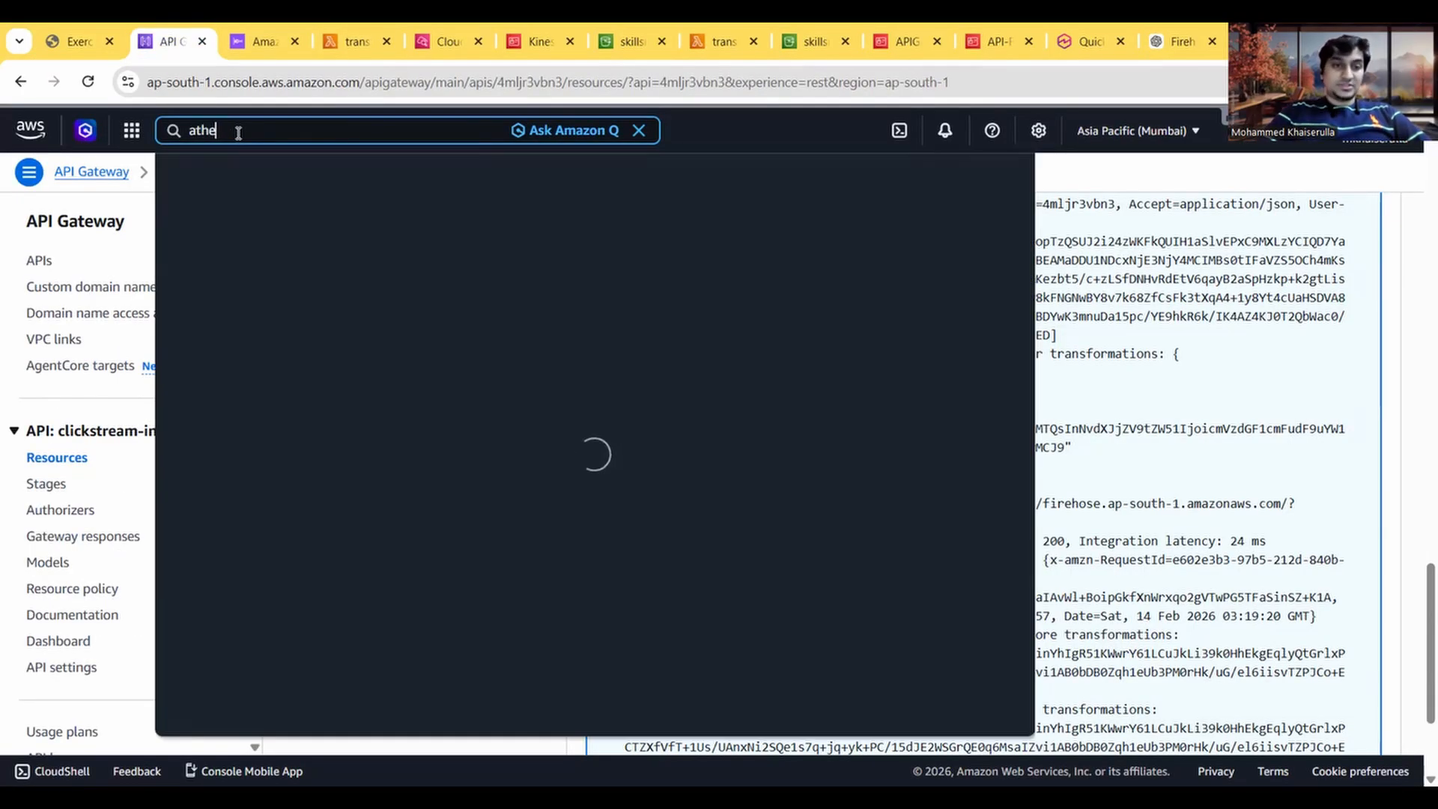
{"action": "right_click", "coordinate": [464, 232]}
{"action": "left_click", "coordinate": [497, 250]}
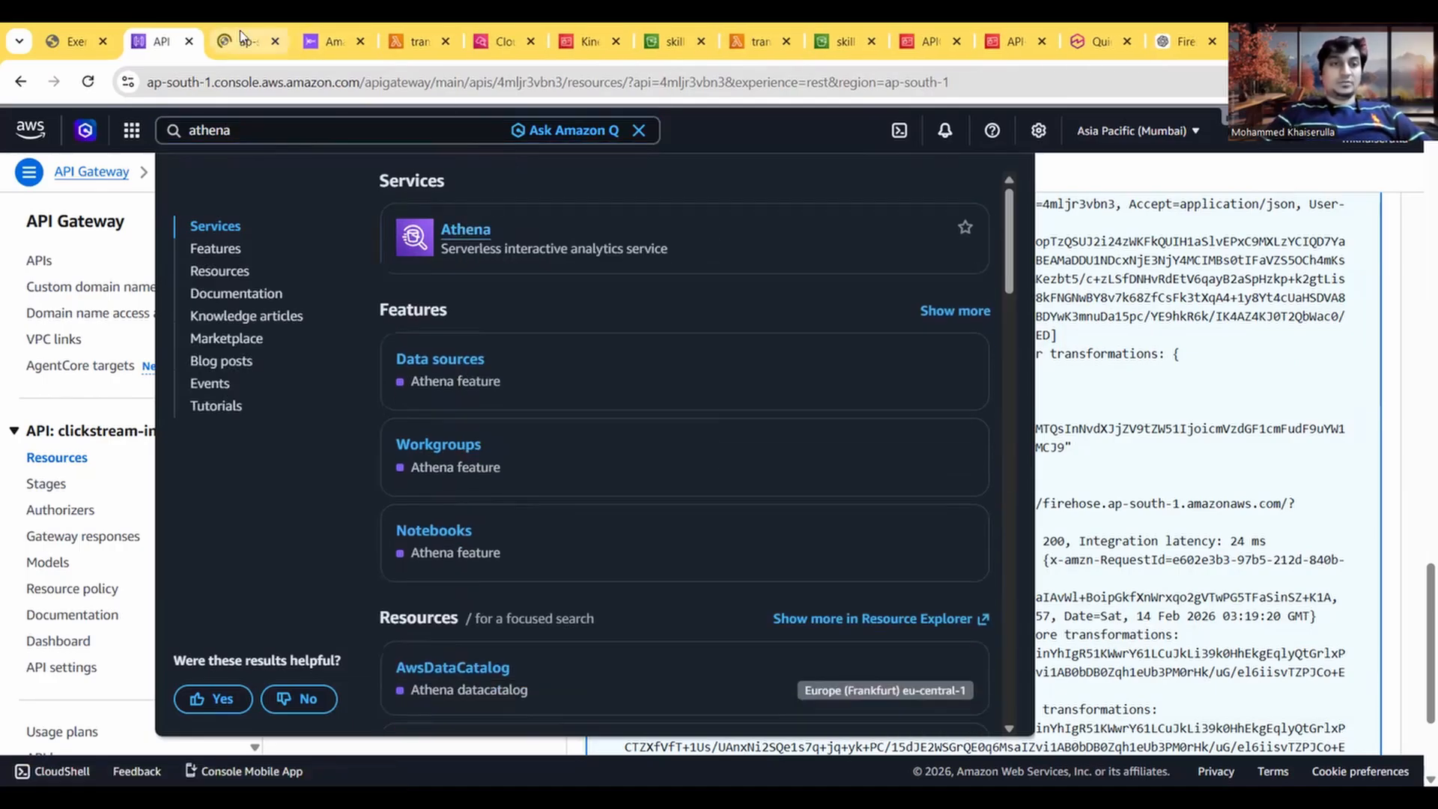
{"action": "left_click_drag", "start_coordinate": [283, 43], "coordinate": [149, 38]}
Step: Read the first Task 7 instructions, choose to query data in the Athena console and launch the query editor
{"action": "left_click", "coordinate": [75, 41]}
{"action": "scroll", "coordinate": [175, 407], "scroll_direction": "down", "scroll_amount": 1}
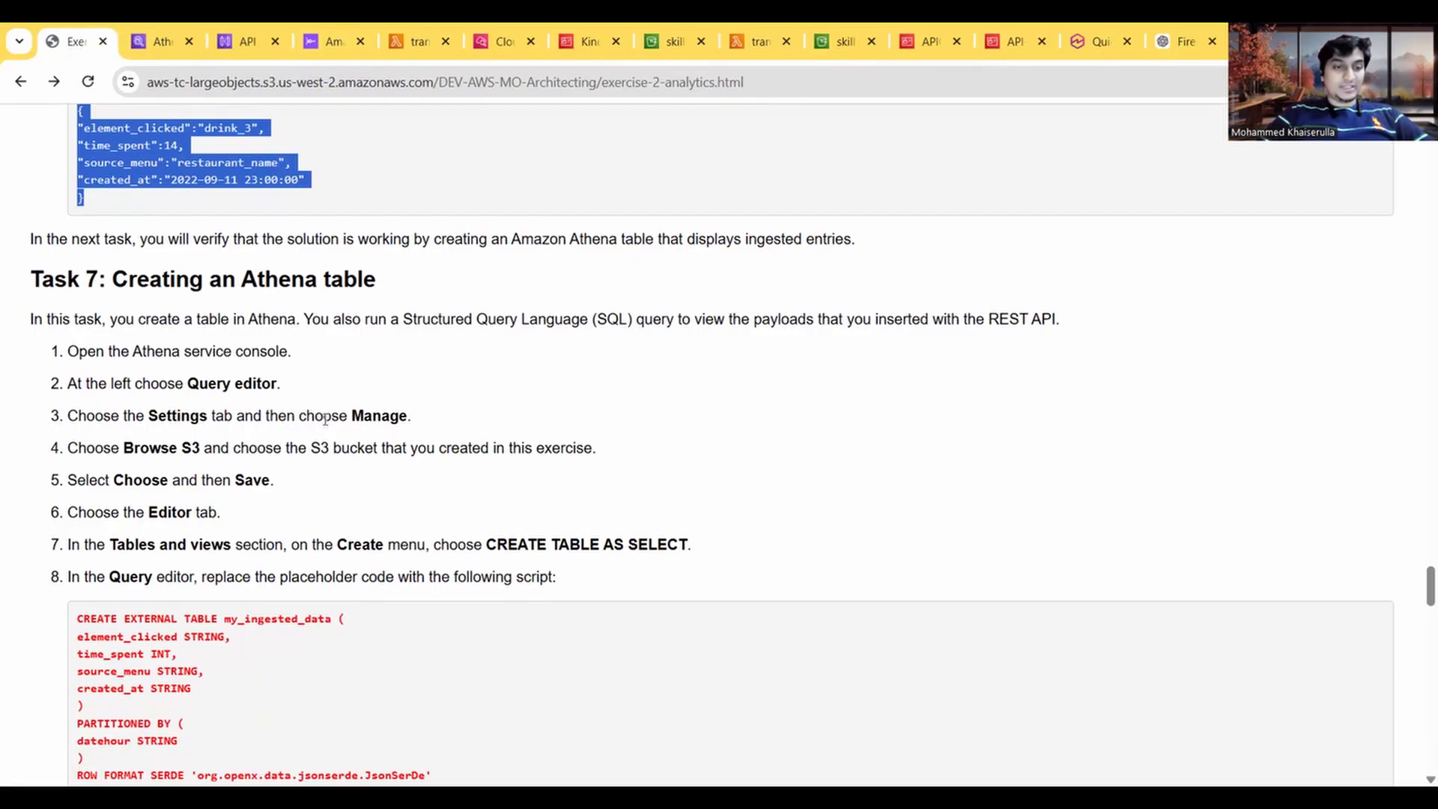
{"action": "left_click", "coordinate": [153, 47]}
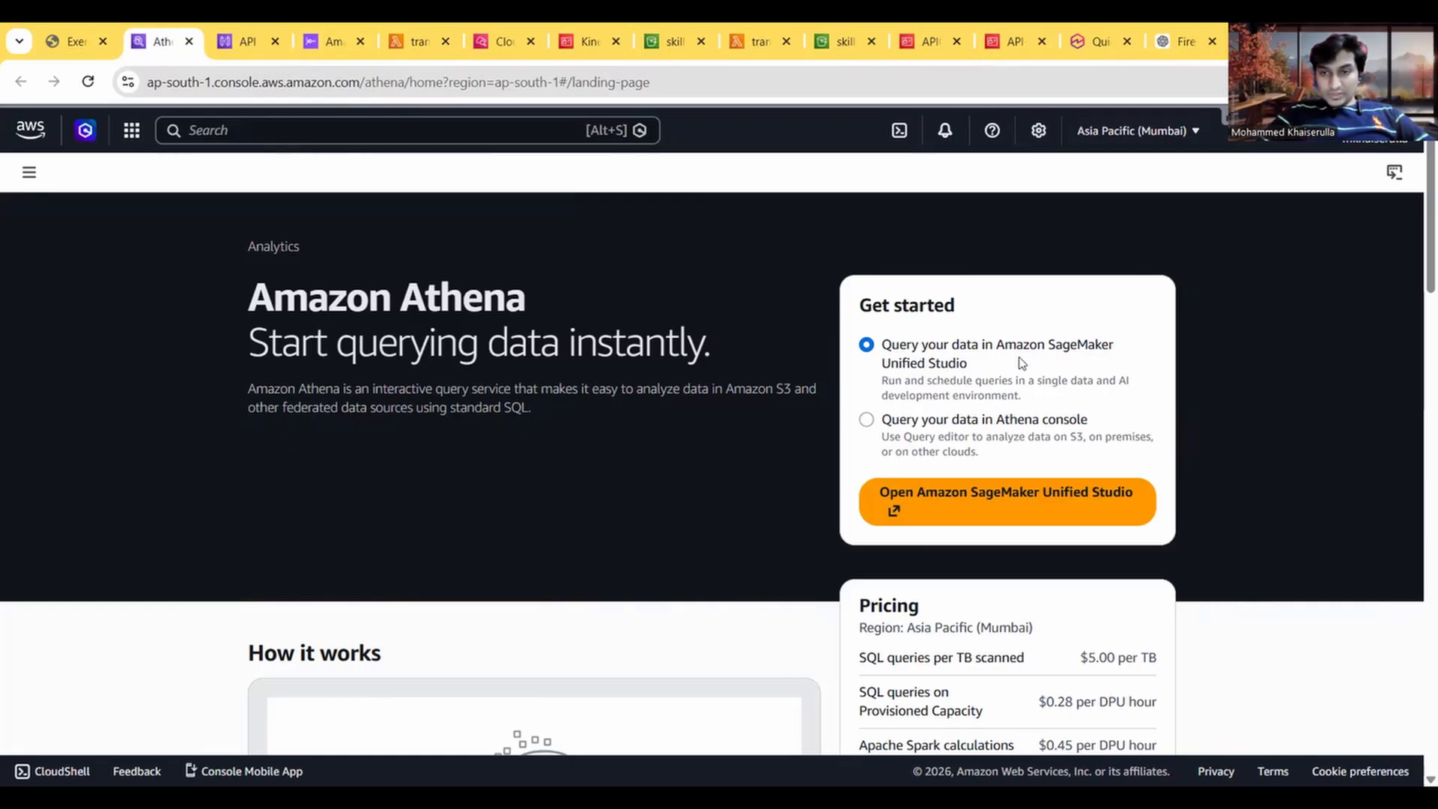
{"action": "left_click", "coordinate": [945, 437]}
{"action": "left_click", "coordinate": [938, 494]}
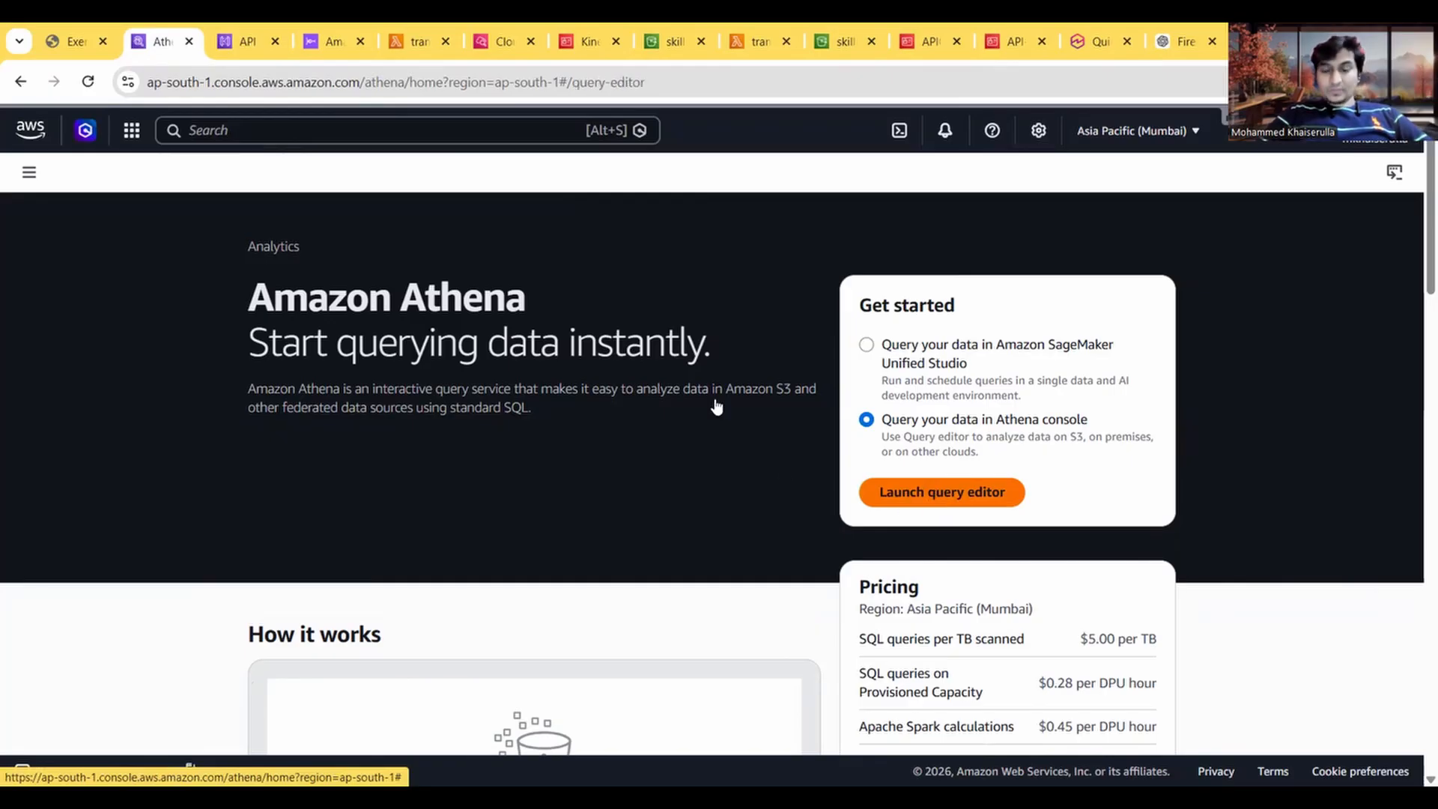
Step: Dismiss the typeahead code suggestions notice and look over the query editor
{"action": "scroll", "coordinate": [497, 575], "scroll_direction": "down", "scroll_amount": 3}
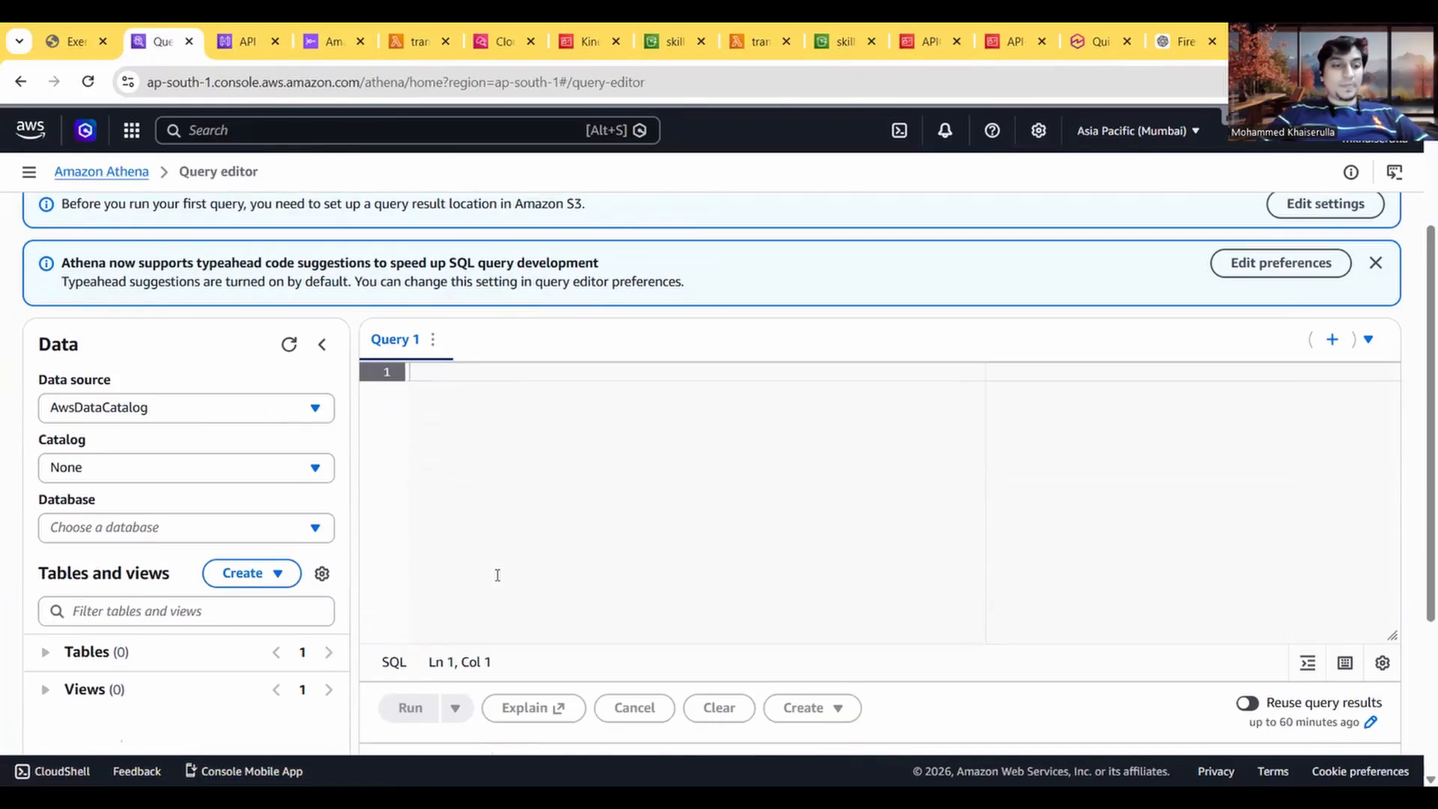
{"action": "scroll", "coordinate": [497, 575], "scroll_direction": "up", "scroll_amount": 3}
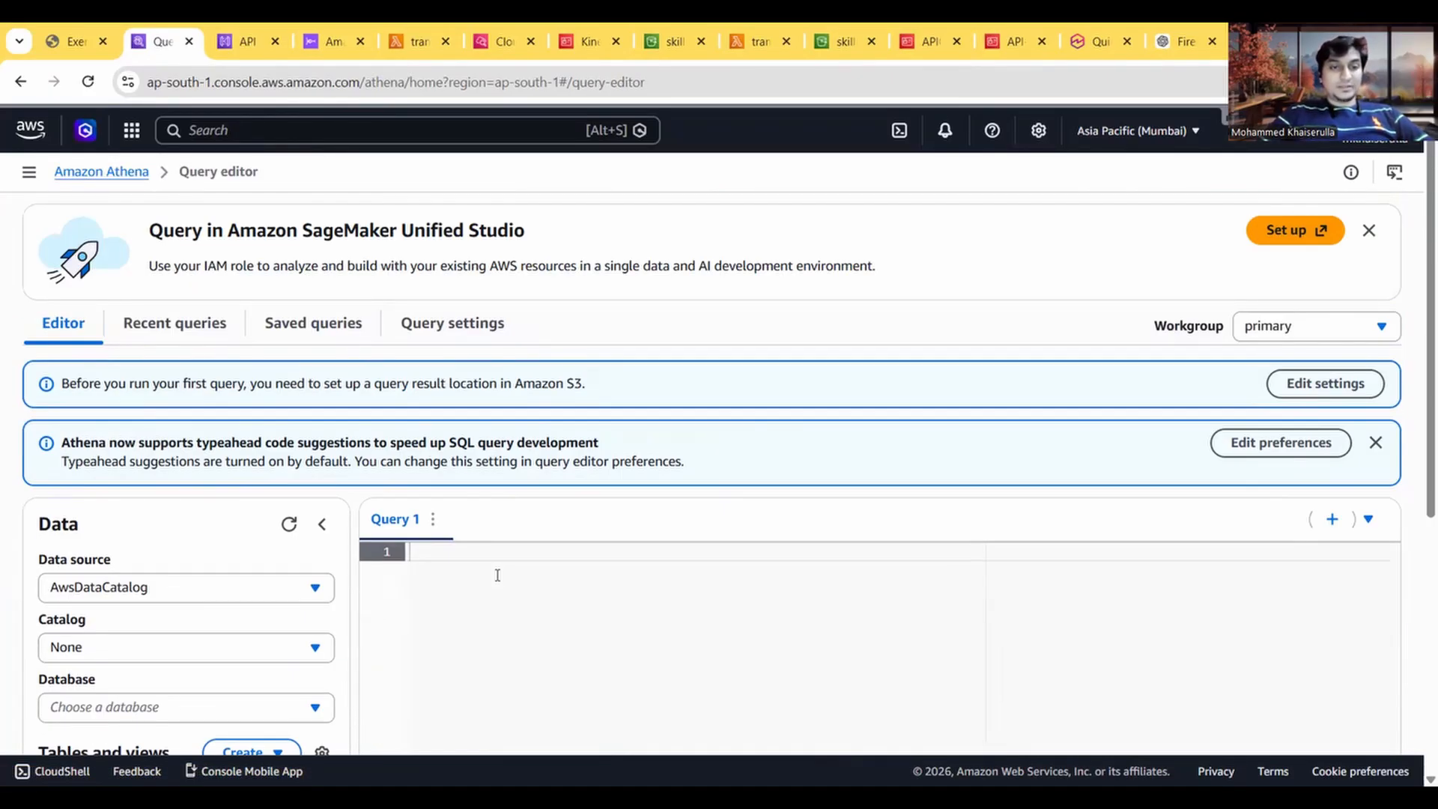
{"action": "left_click", "coordinate": [1375, 442]}
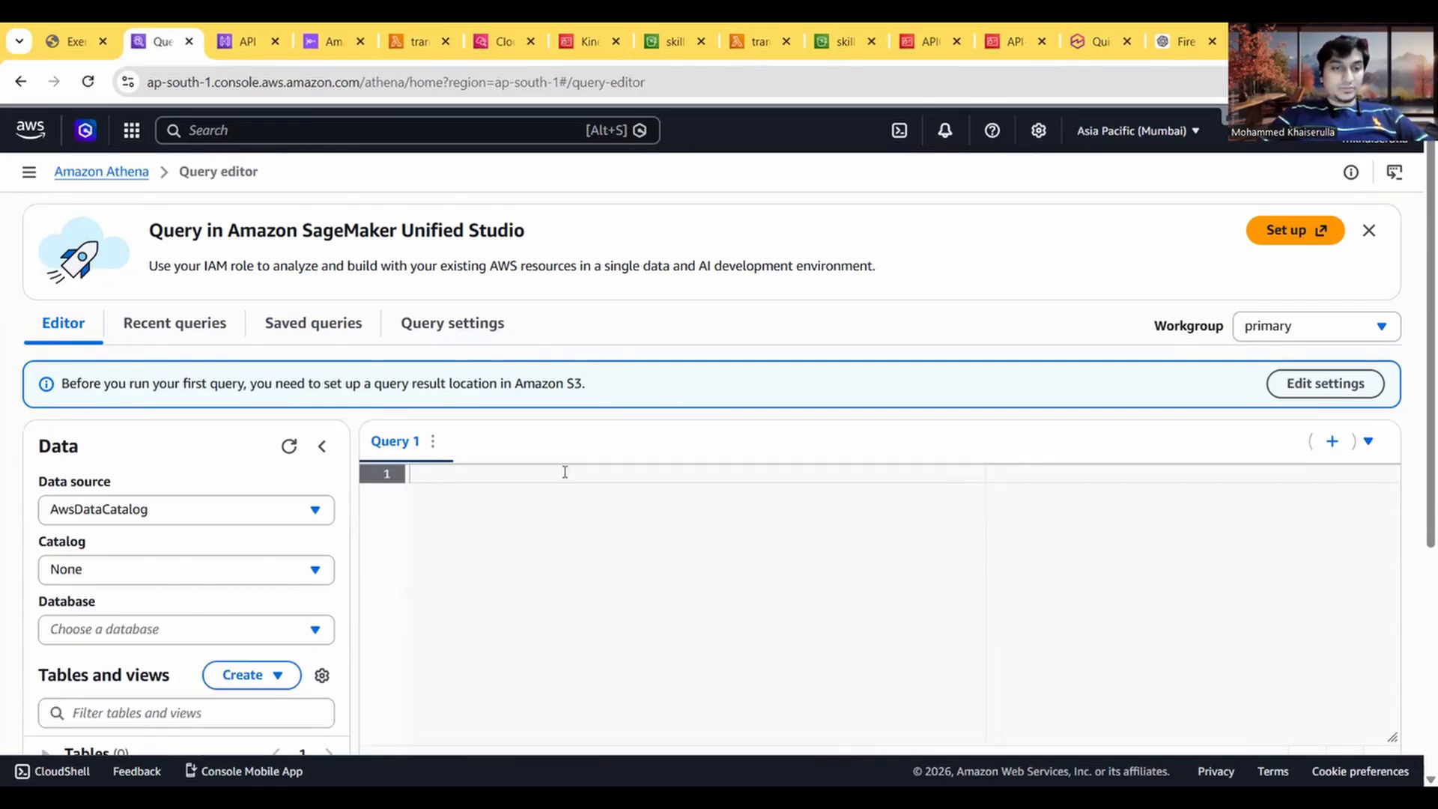
{"action": "scroll", "coordinate": [512, 495], "scroll_direction": "down", "scroll_amount": 3}
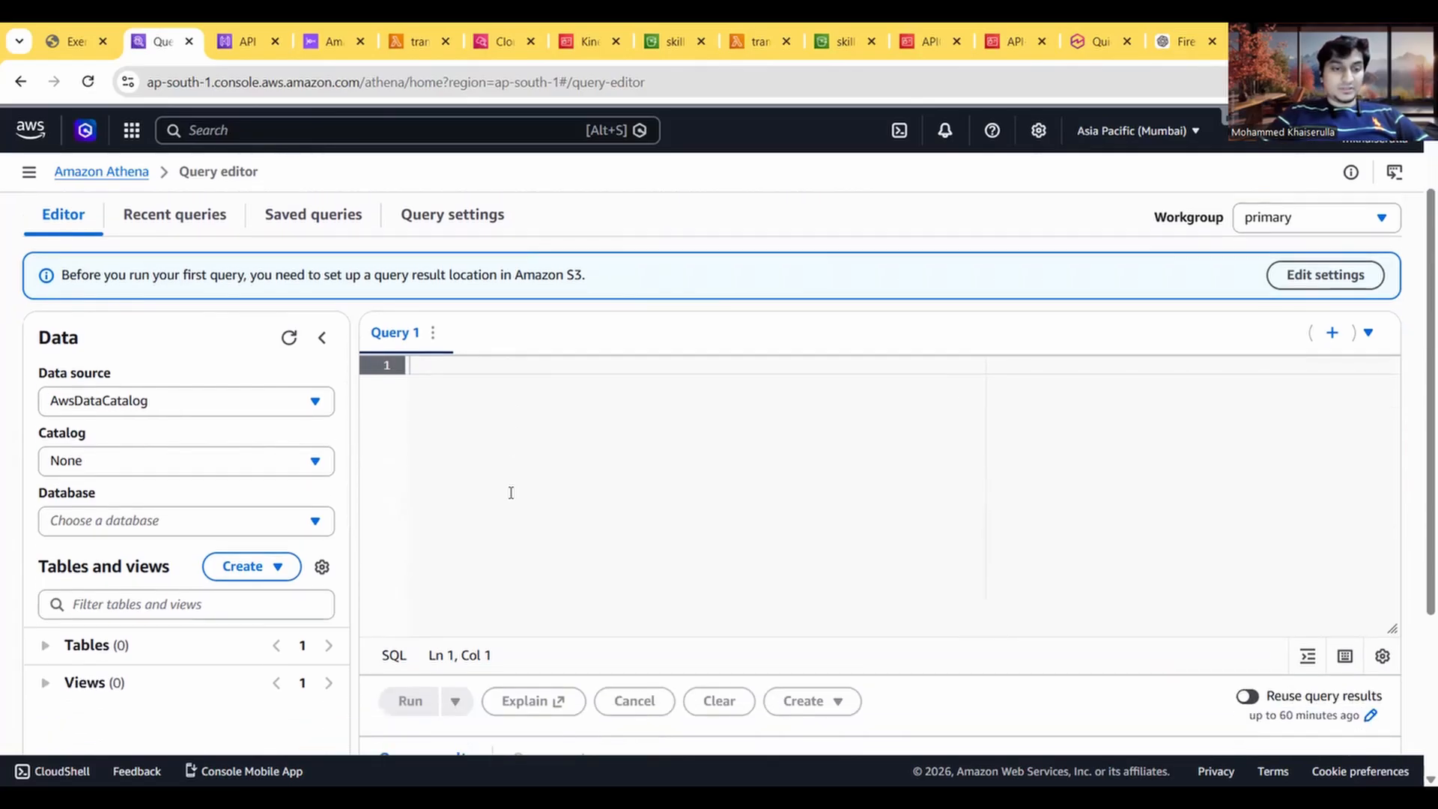
{"action": "scroll", "coordinate": [512, 497], "scroll_direction": "up", "scroll_amount": 2}
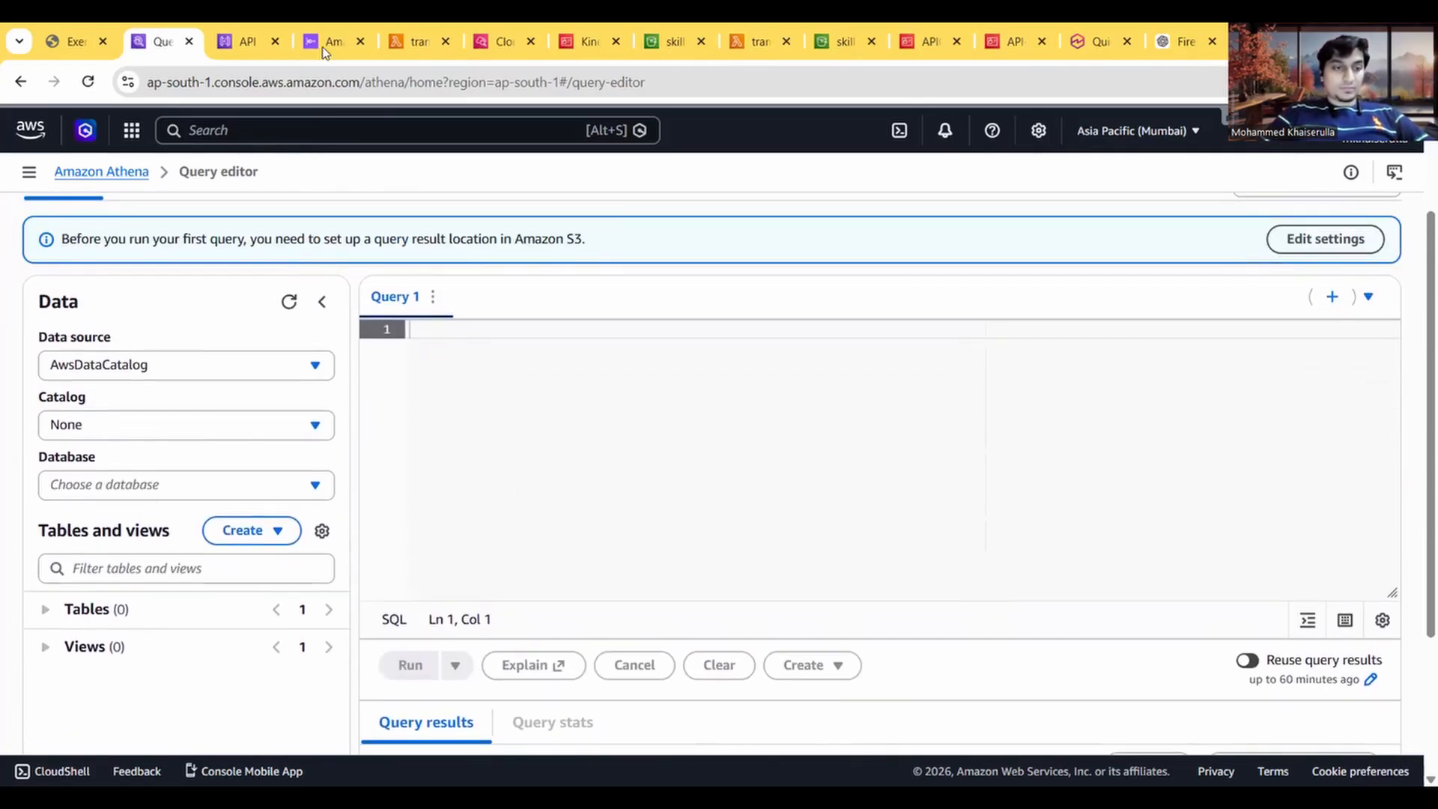
Step: Check the Task 7 settings instructions in the exercise guide and open Athena's query settings
{"action": "left_click", "coordinate": [75, 41]}
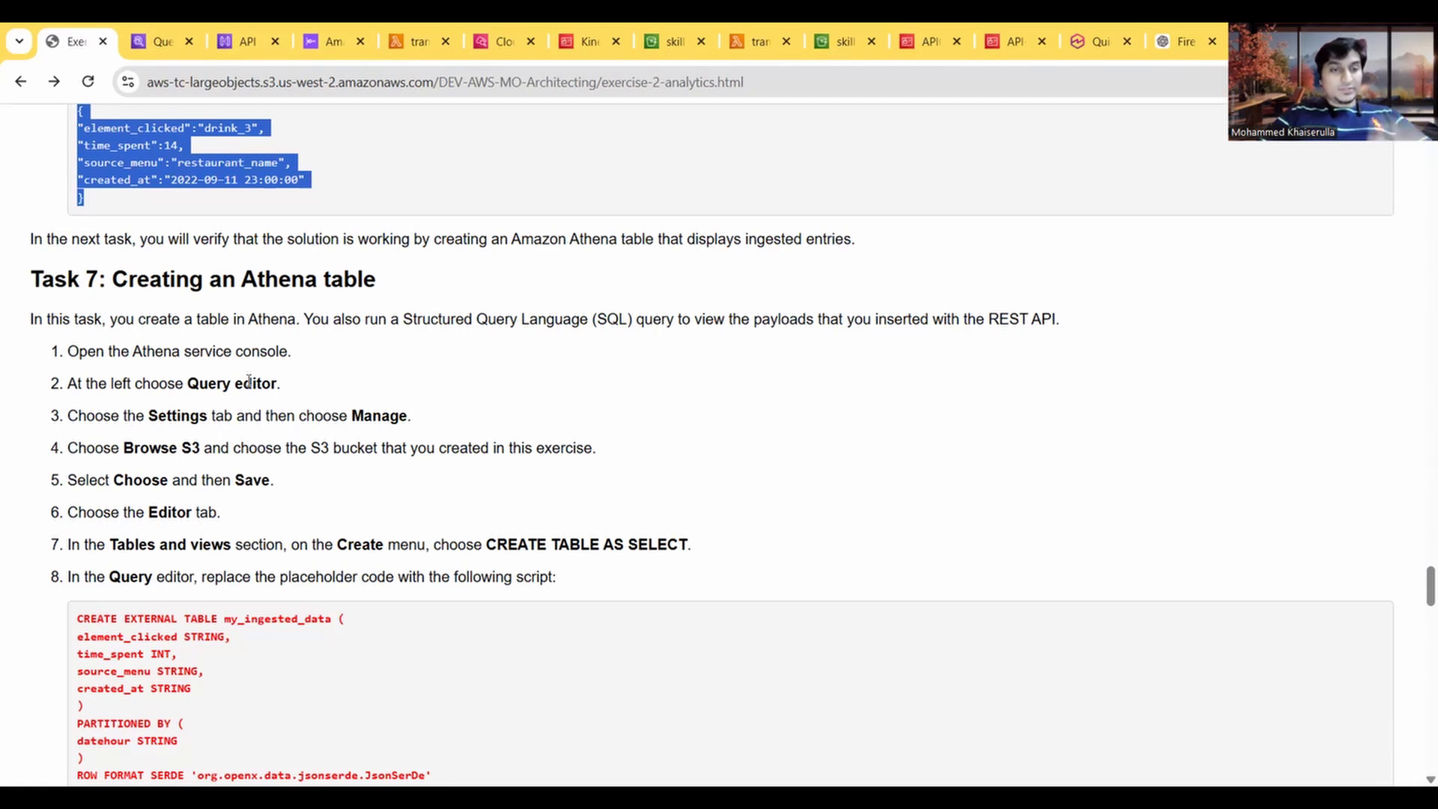
{"action": "left_click", "coordinate": [156, 41]}
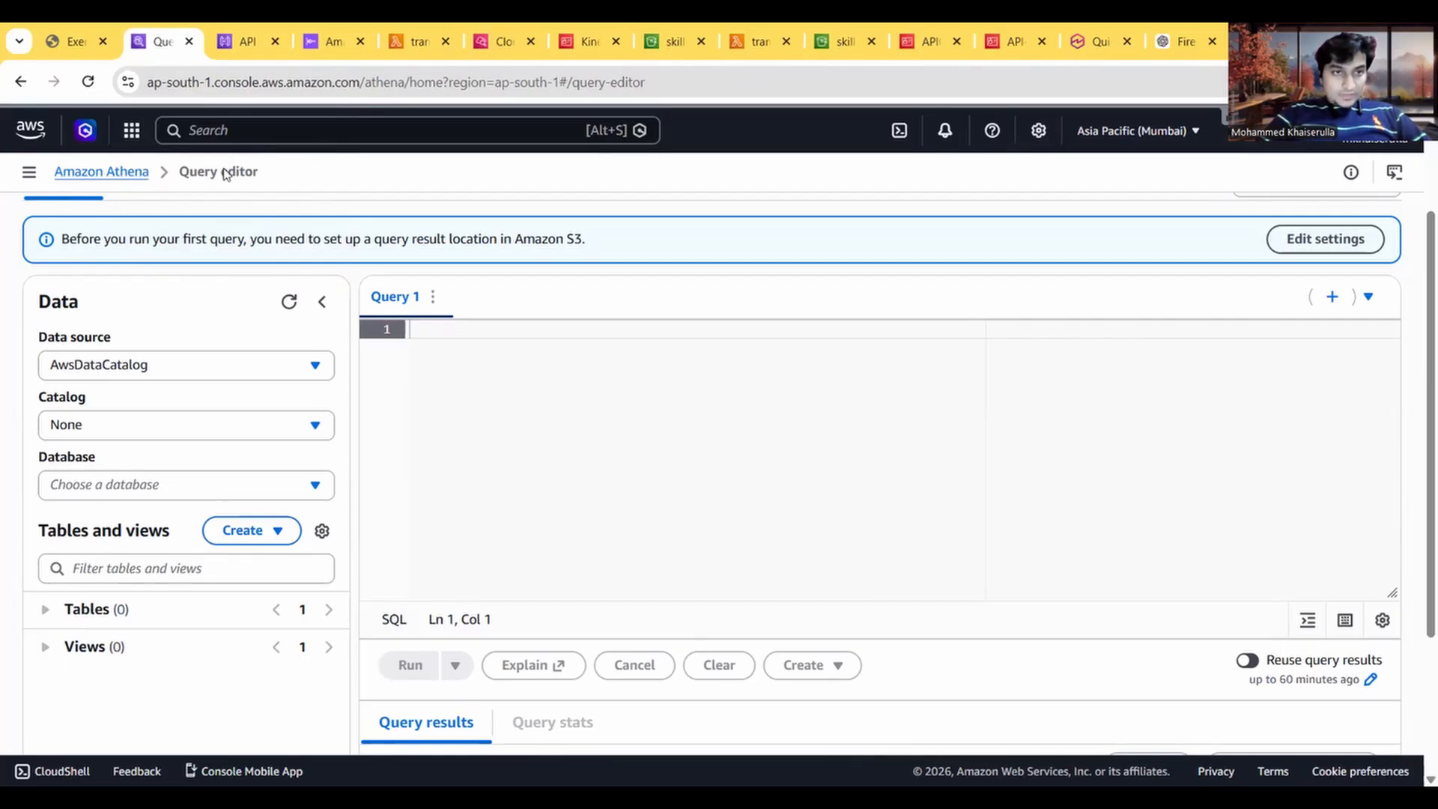
{"action": "left_click", "coordinate": [73, 39]}
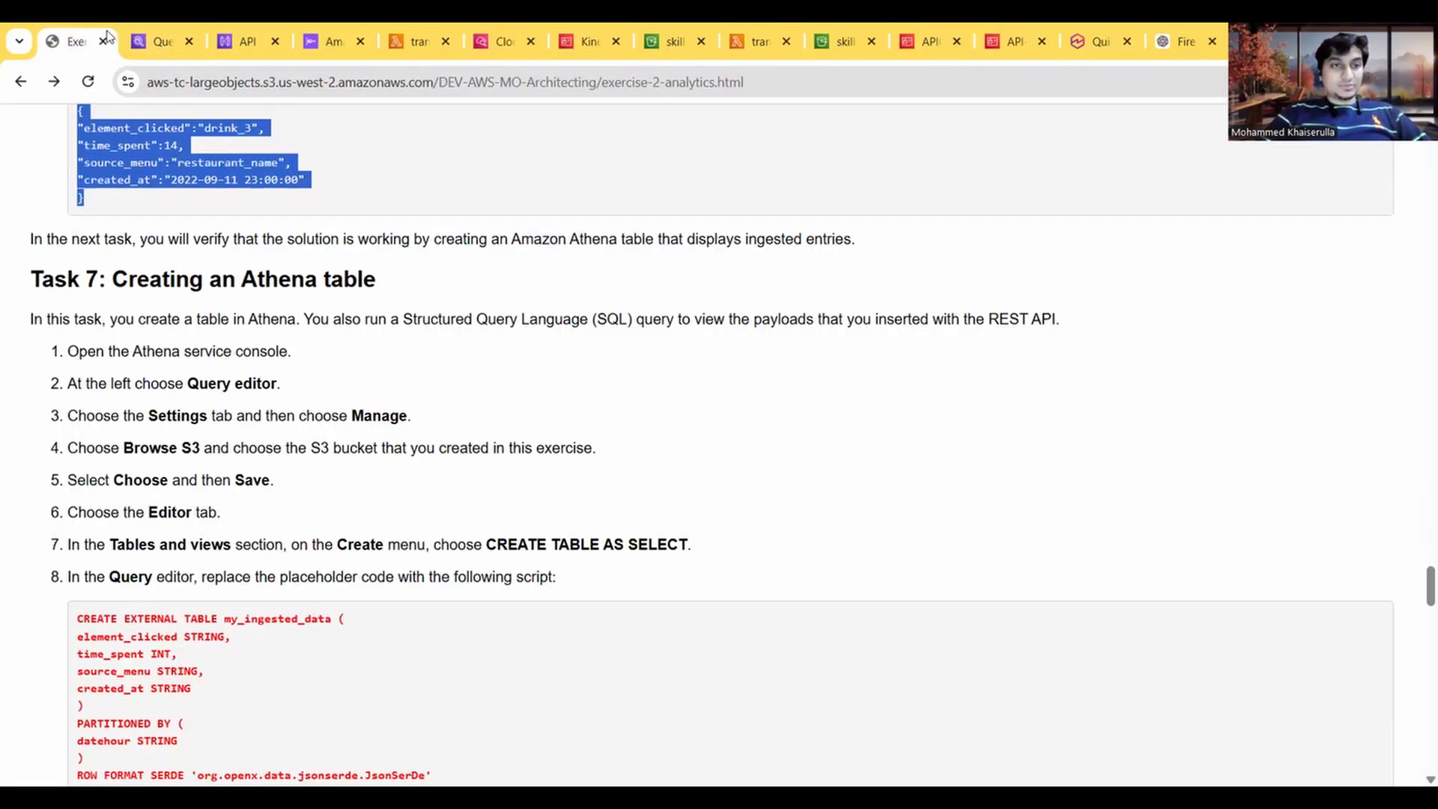
{"action": "left_click", "coordinate": [145, 44]}
{"action": "scroll", "coordinate": [482, 421], "scroll_direction": "up", "scroll_amount": 2}
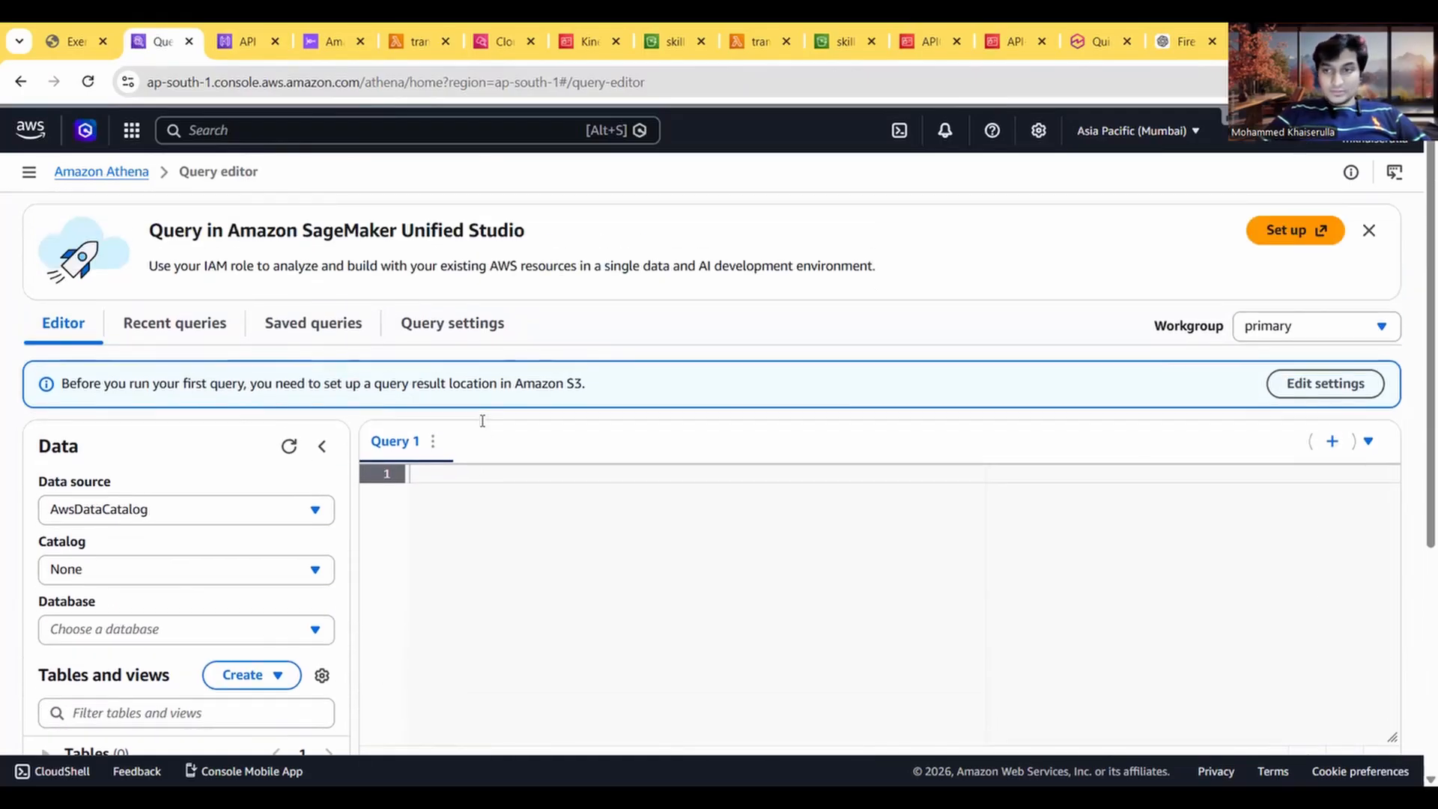
{"action": "left_click", "coordinate": [1294, 385]}
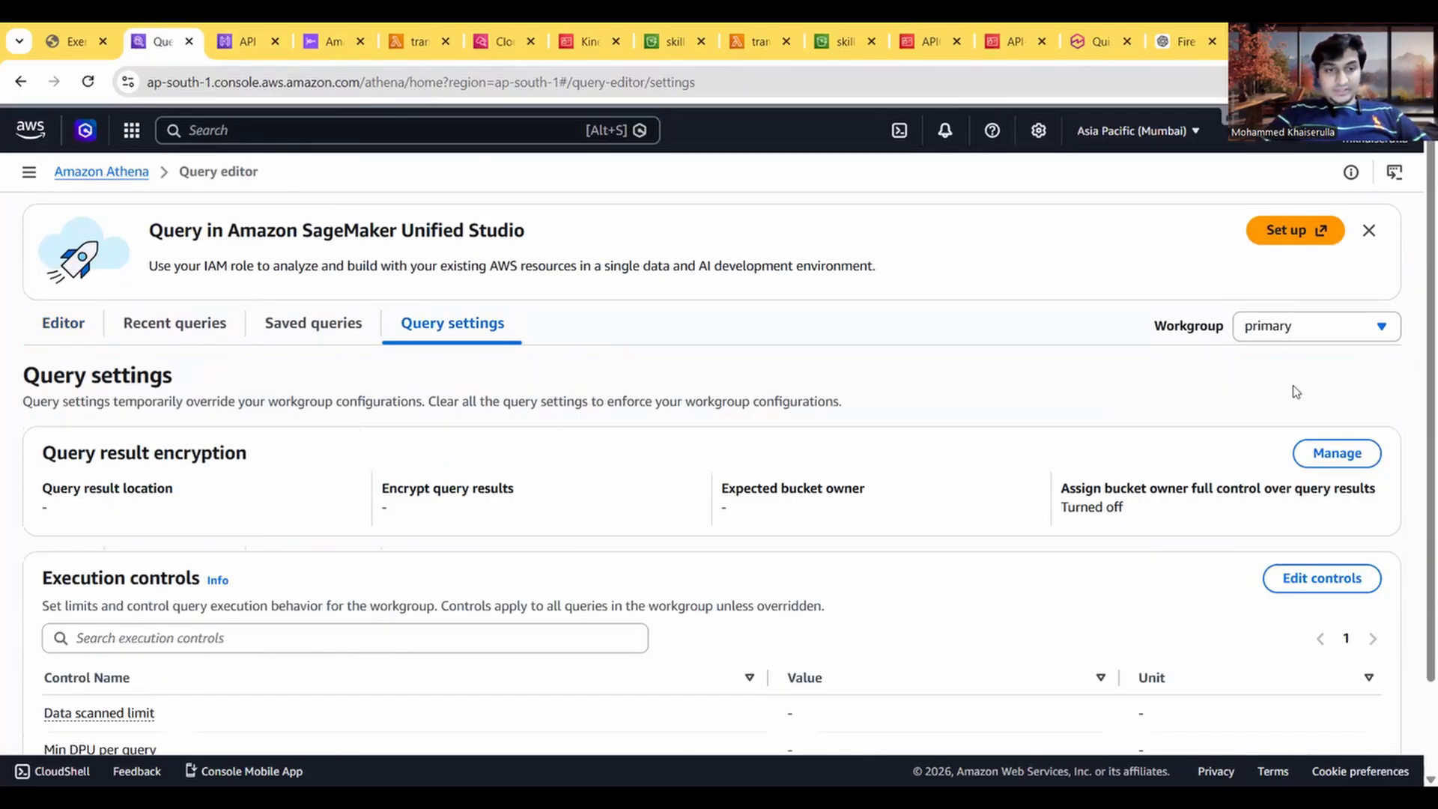
{"action": "scroll", "coordinate": [567, 570], "scroll_direction": "down", "scroll_amount": 2}
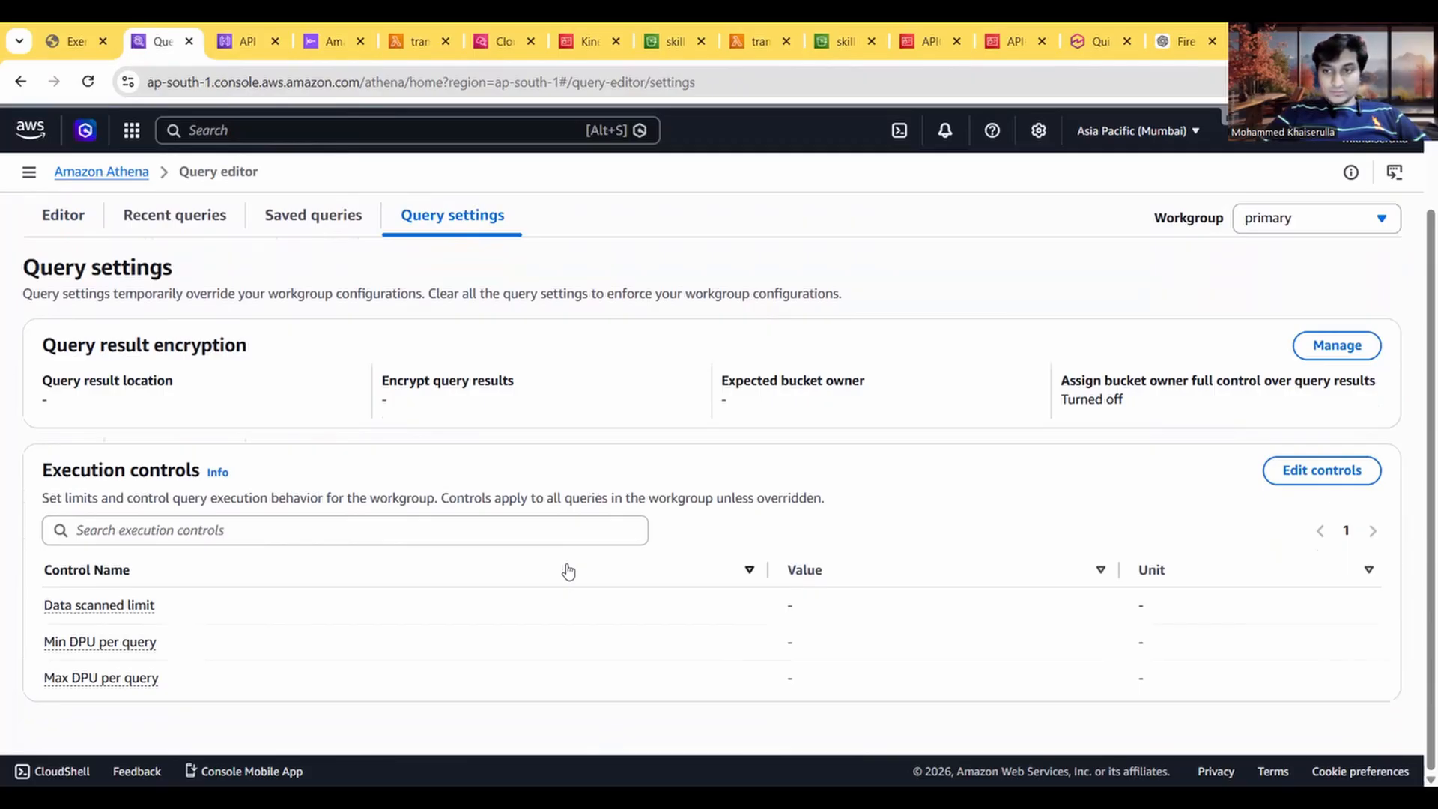
{"action": "scroll", "coordinate": [567, 570], "scroll_direction": "up", "scroll_amount": 1}
Step: Set the query result location to the 2026 folder in the skillsmanifesto-dat-analytics bucket, checking the exercise guide, and save the settings
{"action": "left_click", "coordinate": [1329, 385]}
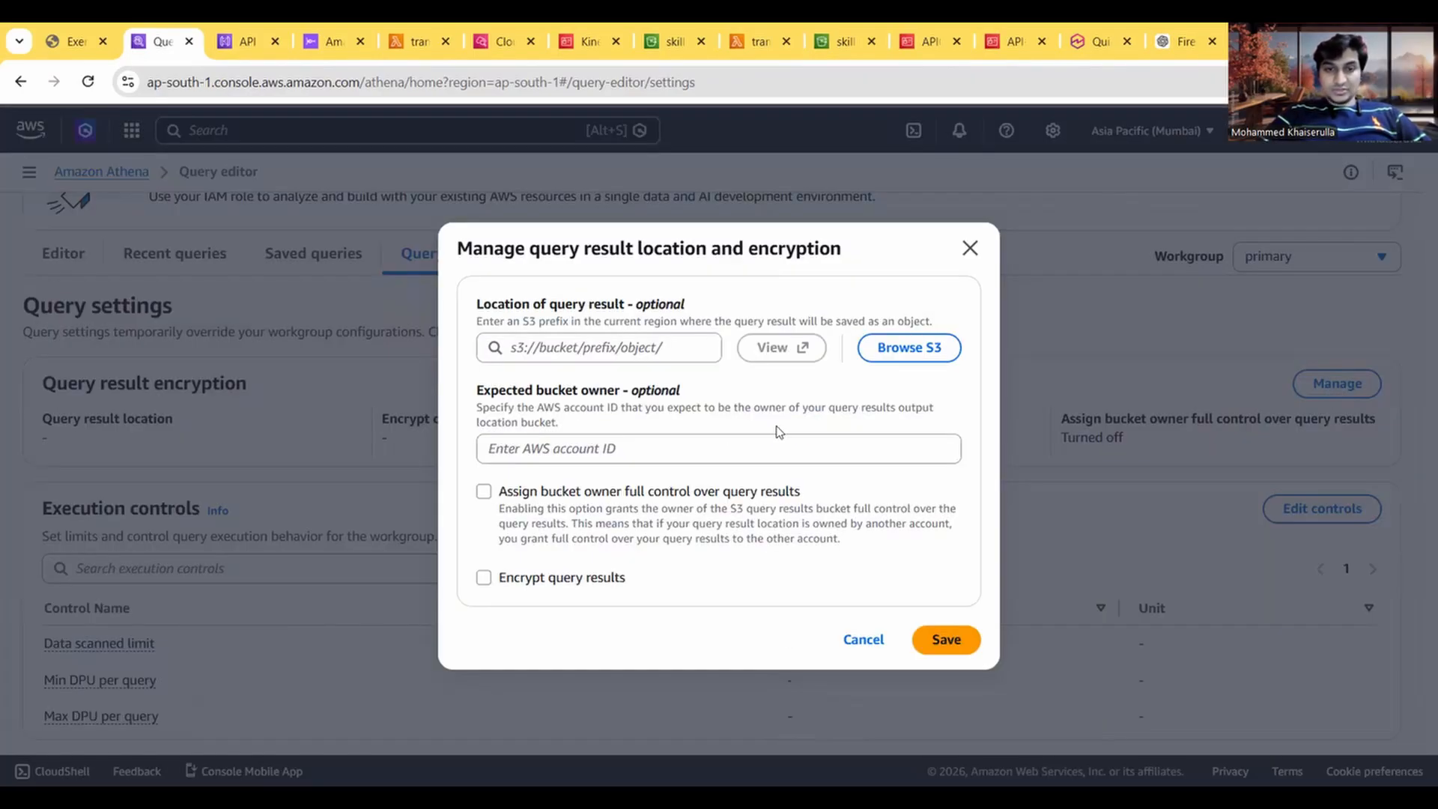
{"action": "left_click", "coordinate": [904, 351]}
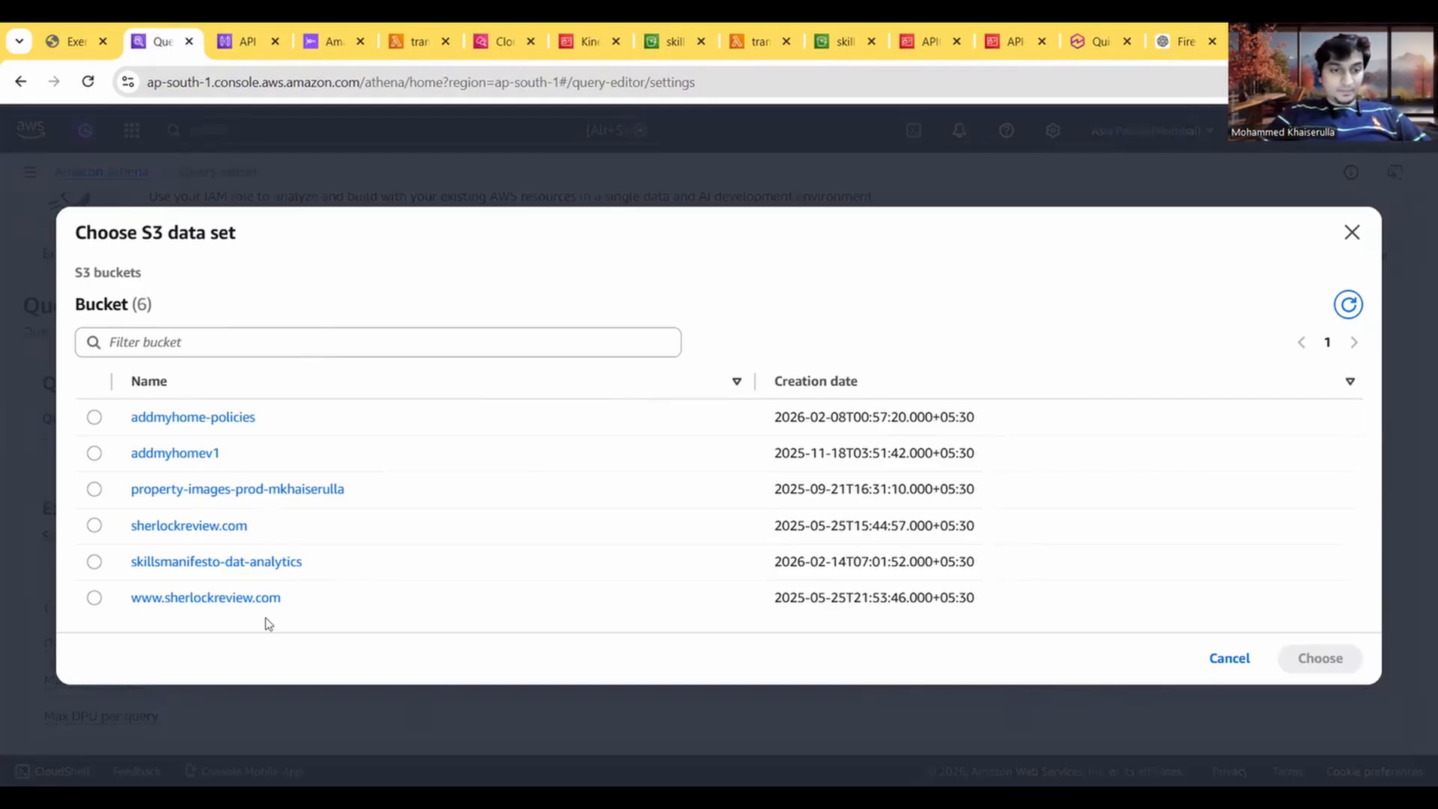
{"action": "left_click", "coordinate": [94, 39]}
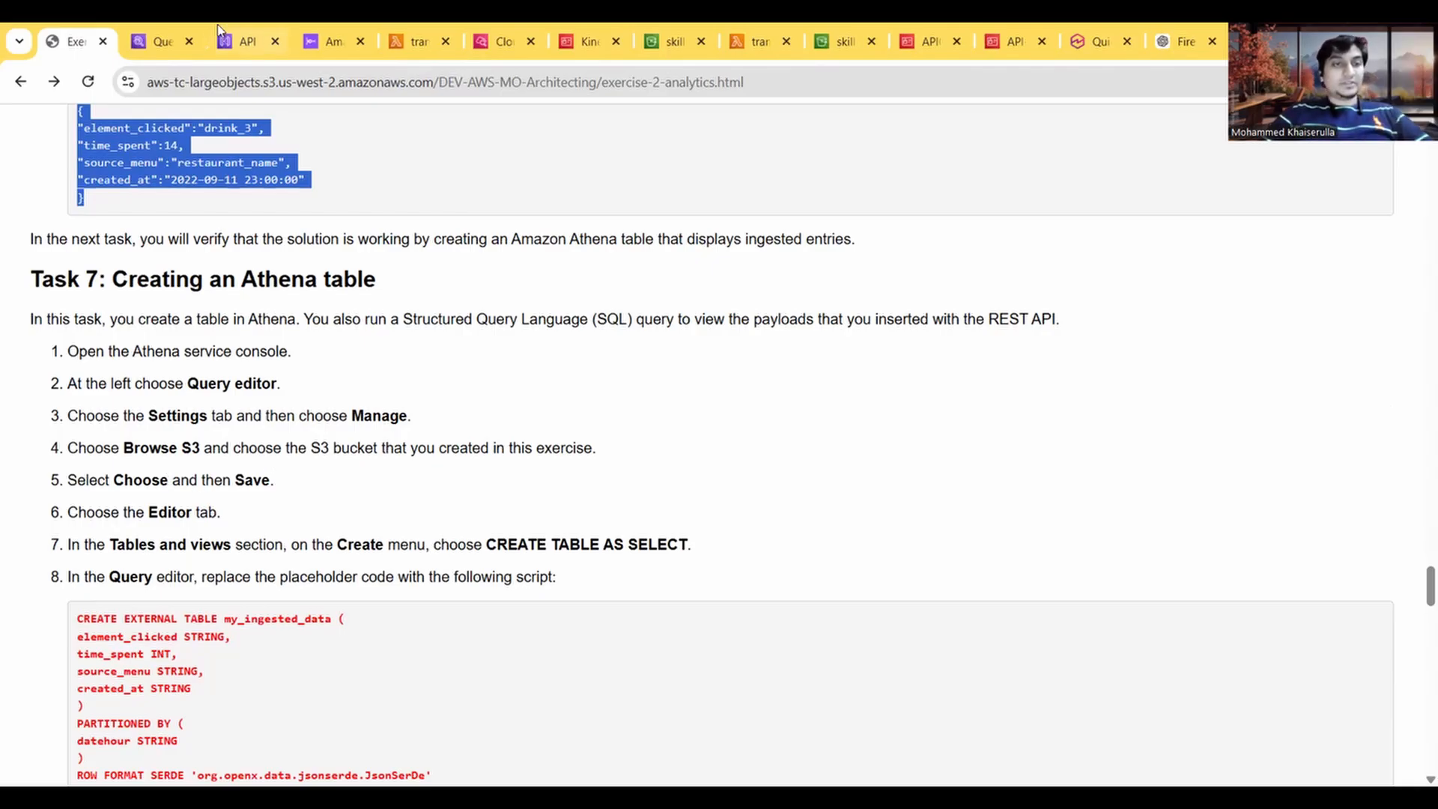
{"action": "left_click", "coordinate": [158, 41]}
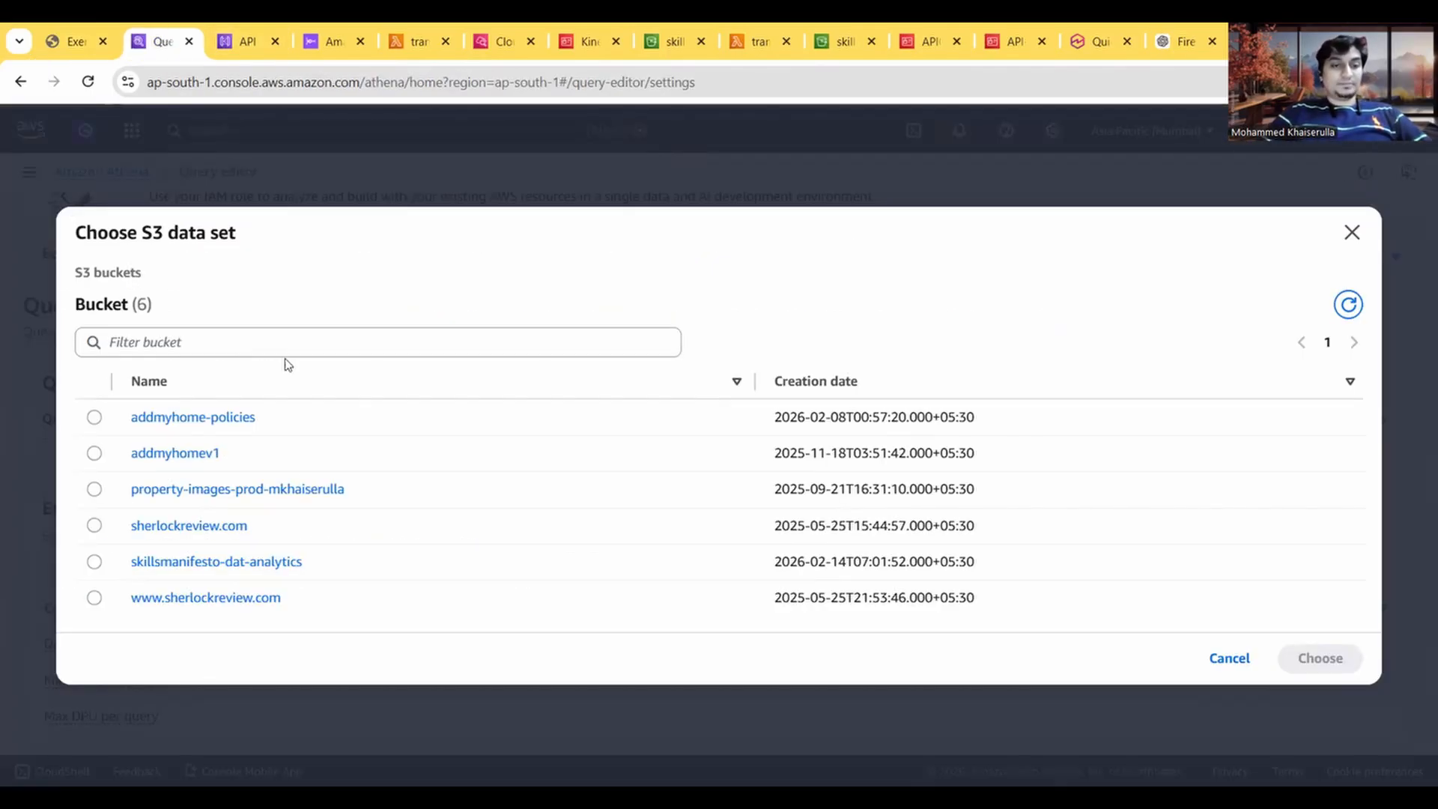
{"action": "left_click", "coordinate": [169, 562]}
{"action": "left_click", "coordinate": [75, 43]}
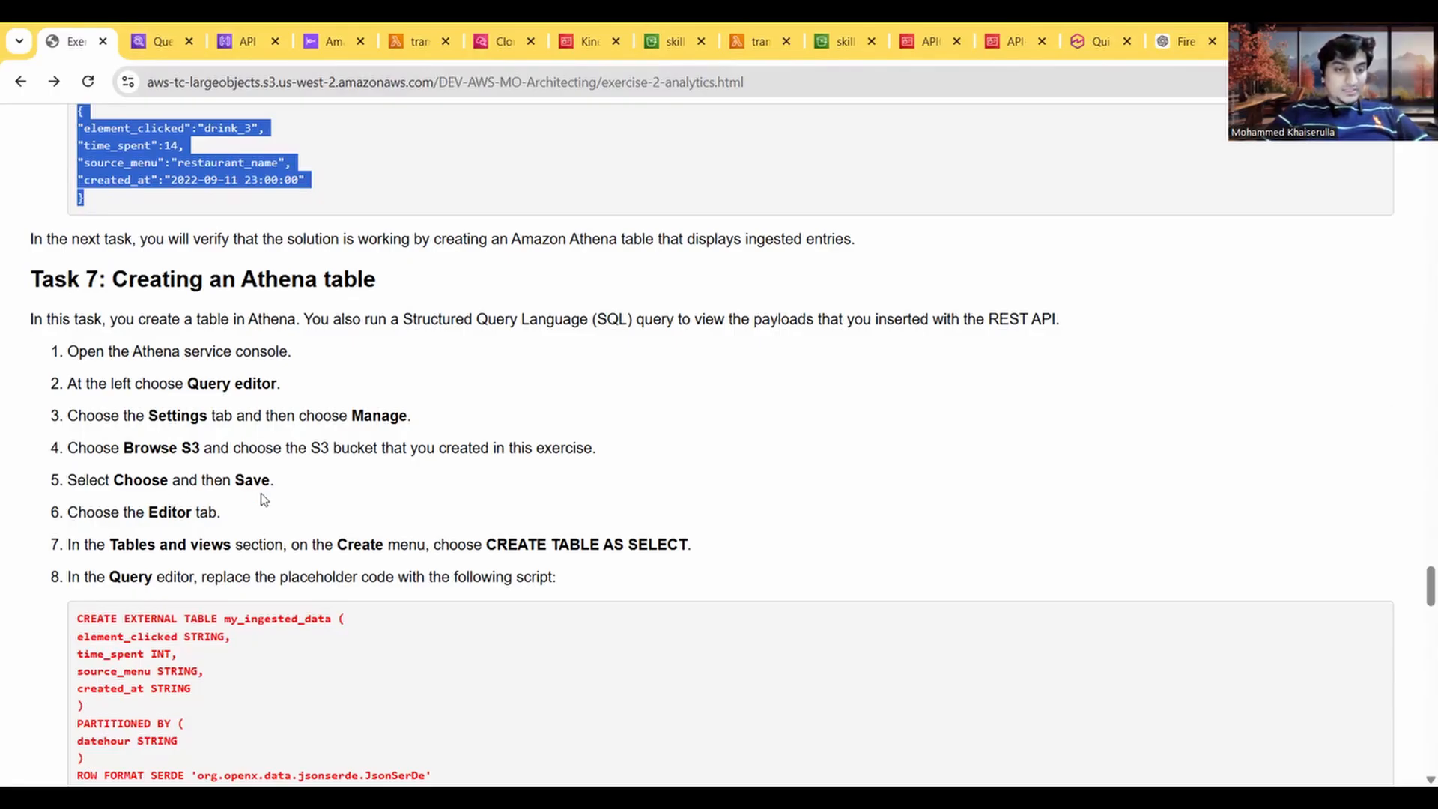
{"action": "left_click", "coordinate": [155, 43]}
{"action": "left_click", "coordinate": [94, 507]}
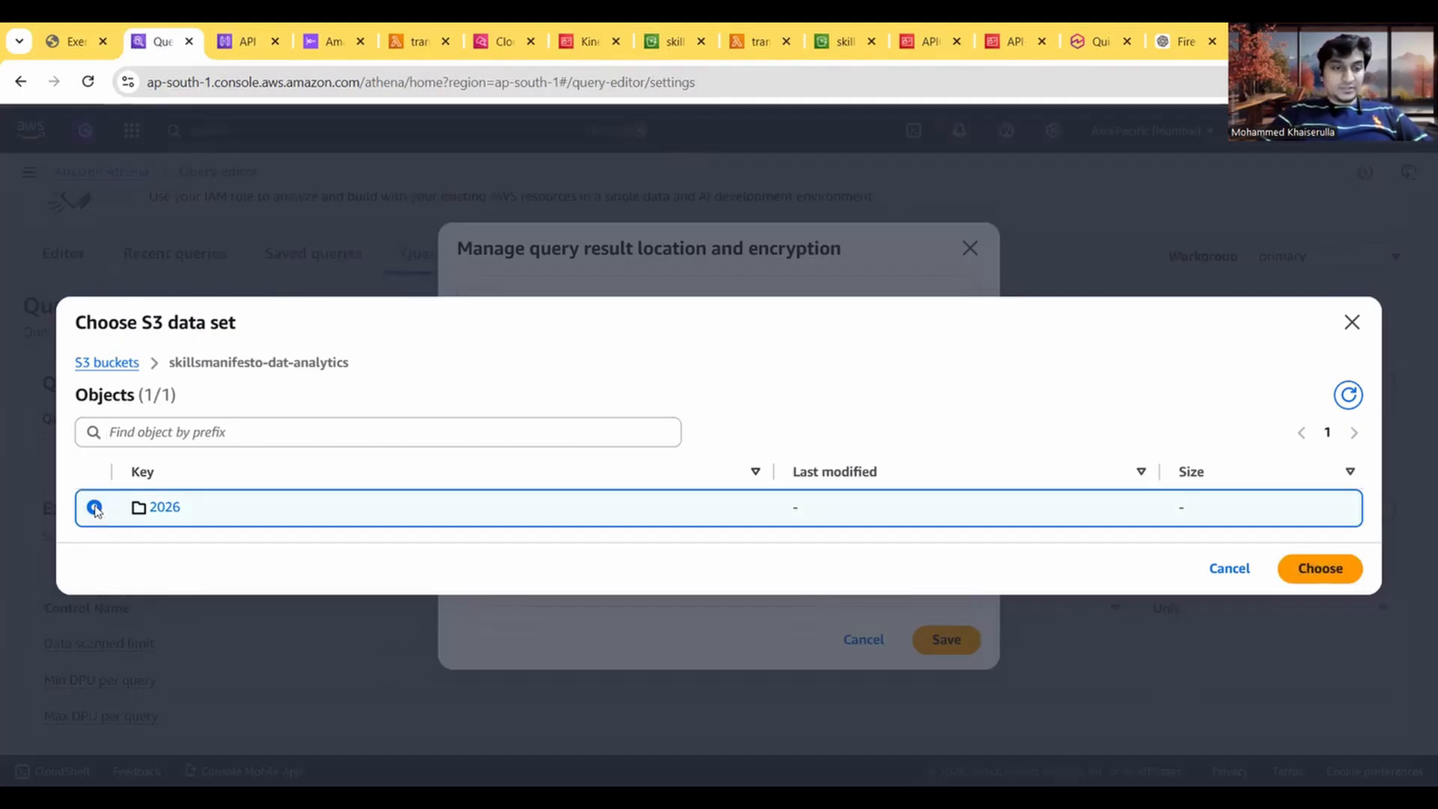
{"action": "left_click", "coordinate": [1311, 567]}
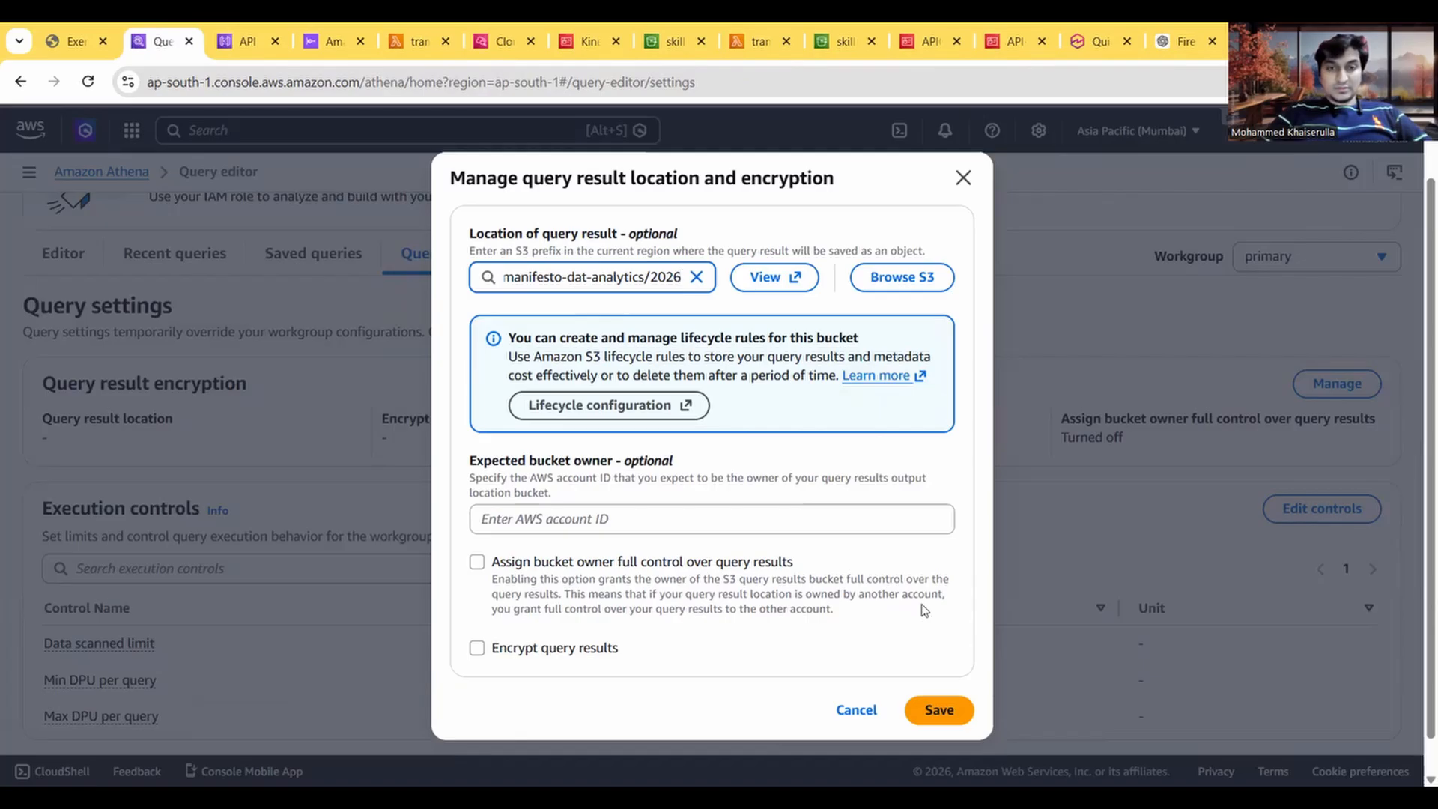
{"action": "left_click", "coordinate": [940, 711]}
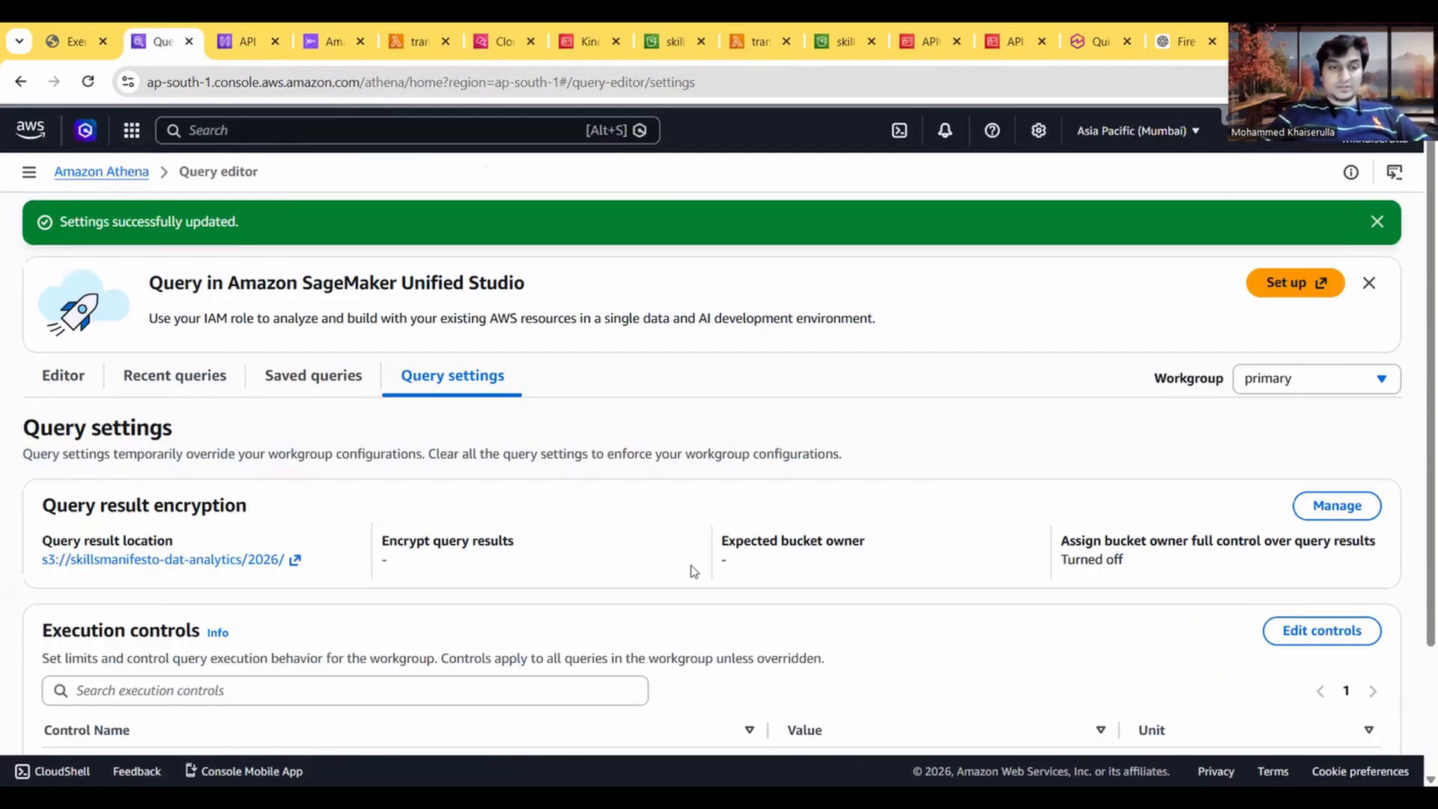
Step: Return to the query editor, check the guide's table creation instruction, and create a CREATE TABLE AS SELECT query template
{"action": "left_click", "coordinate": [60, 377]}
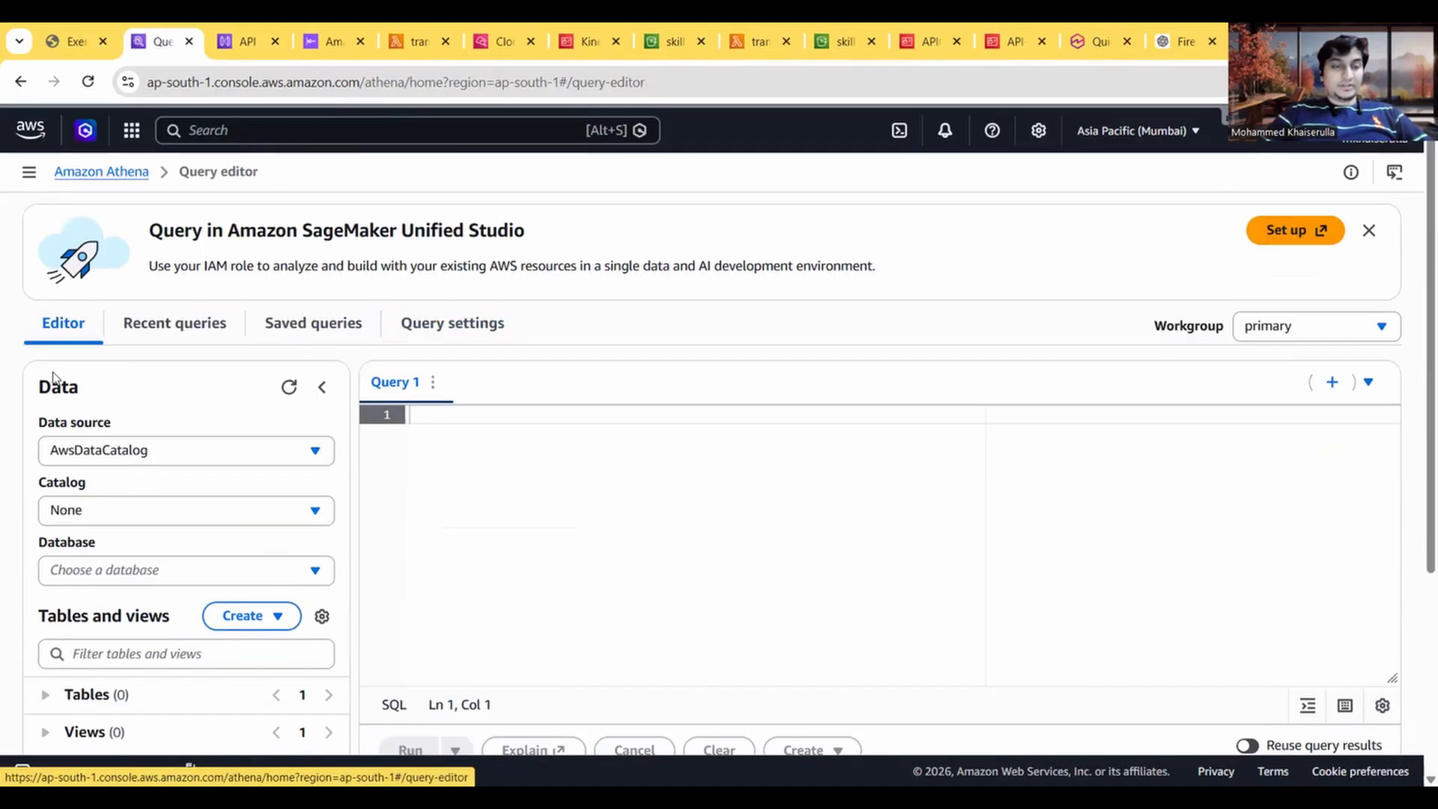
{"action": "scroll", "coordinate": [432, 388], "scroll_direction": "down", "scroll_amount": 5}
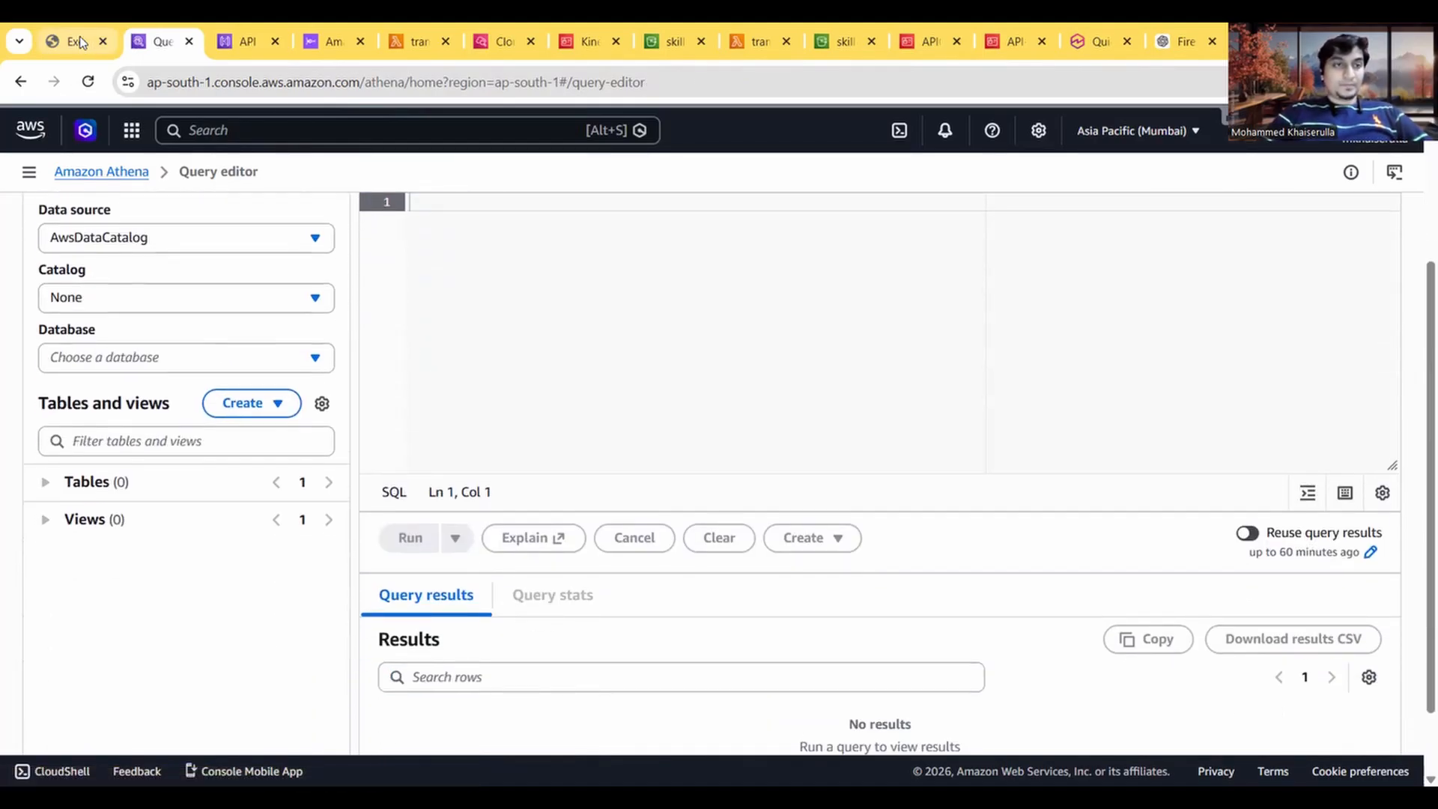
{"action": "left_click", "coordinate": [71, 42]}
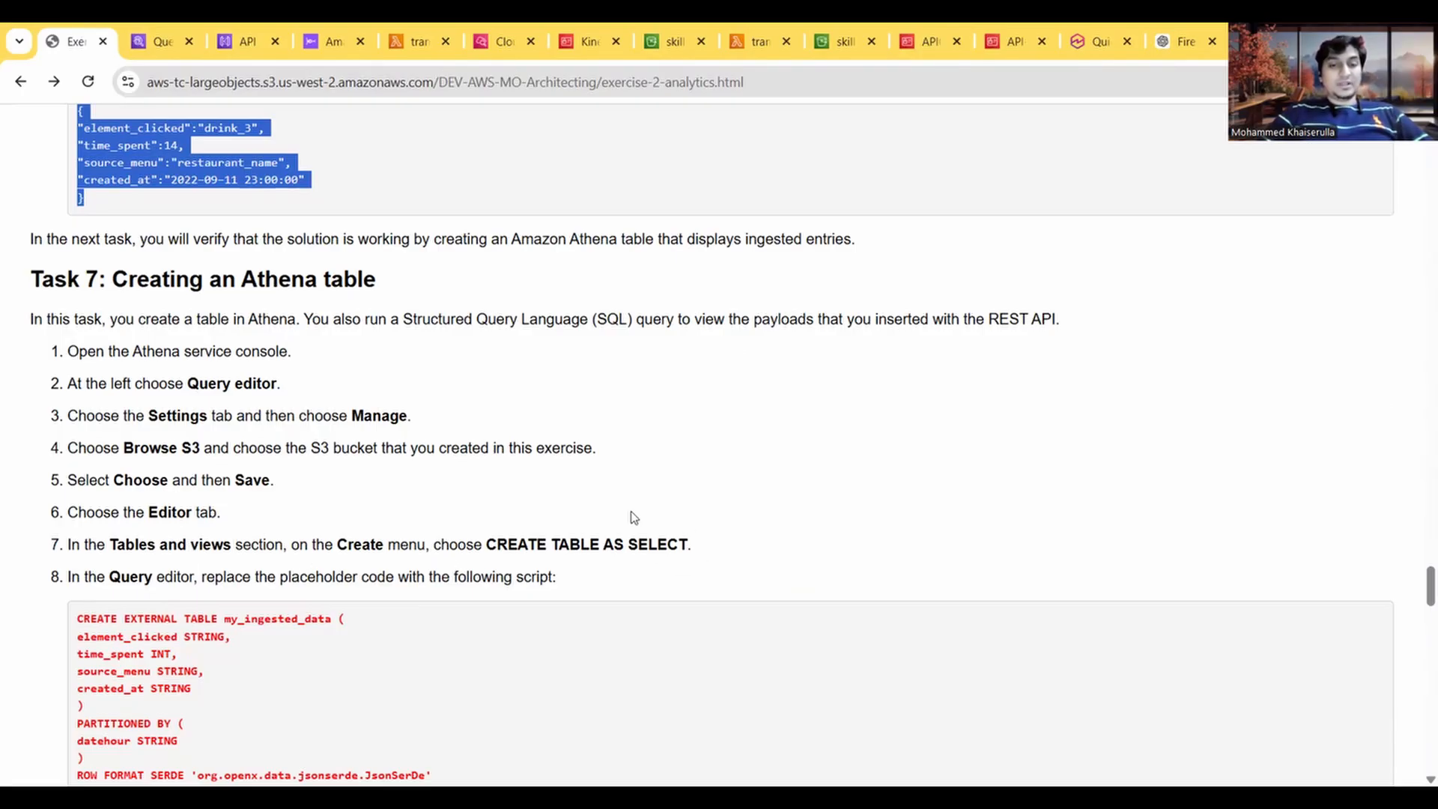
{"action": "left_click", "coordinate": [153, 41]}
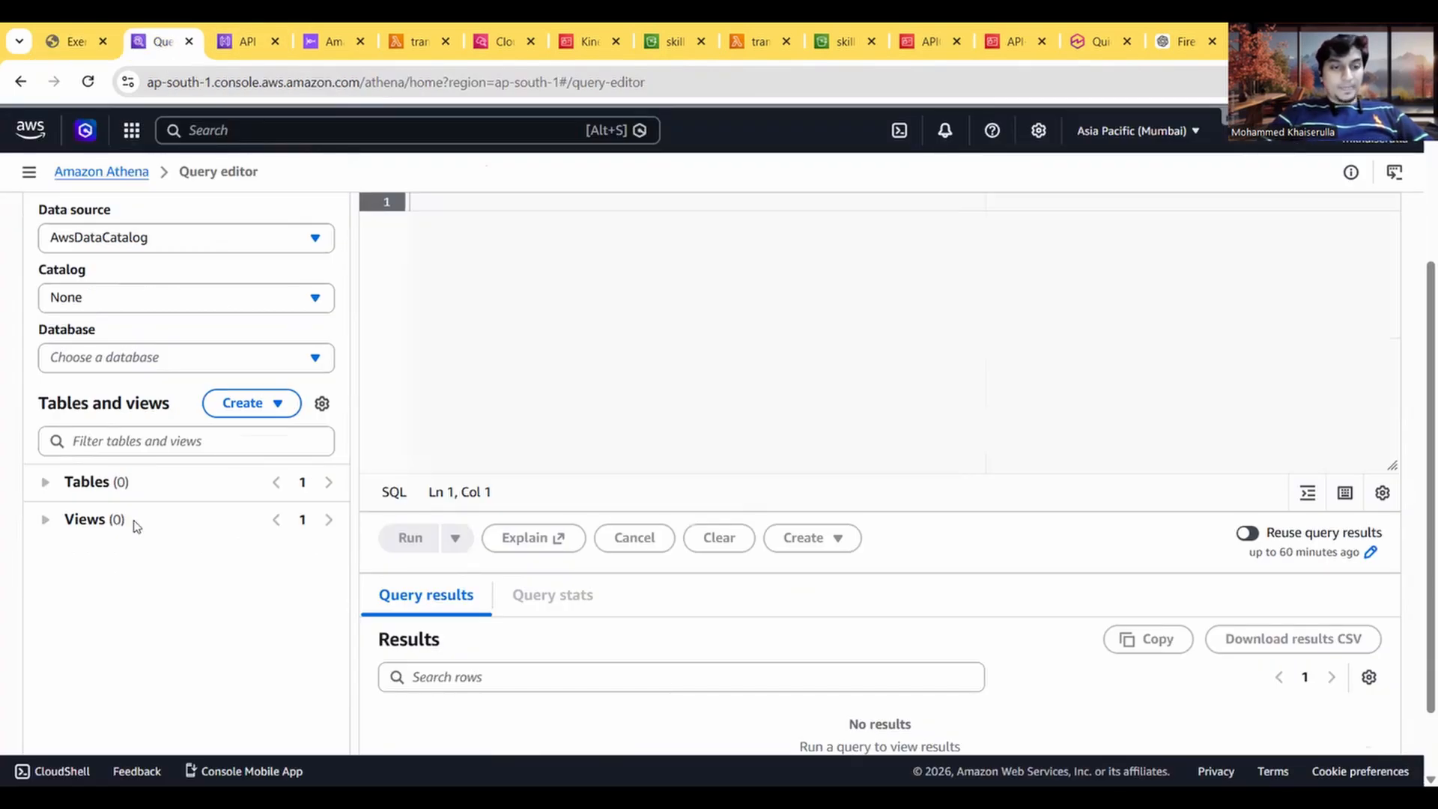
{"action": "left_click", "coordinate": [281, 401]}
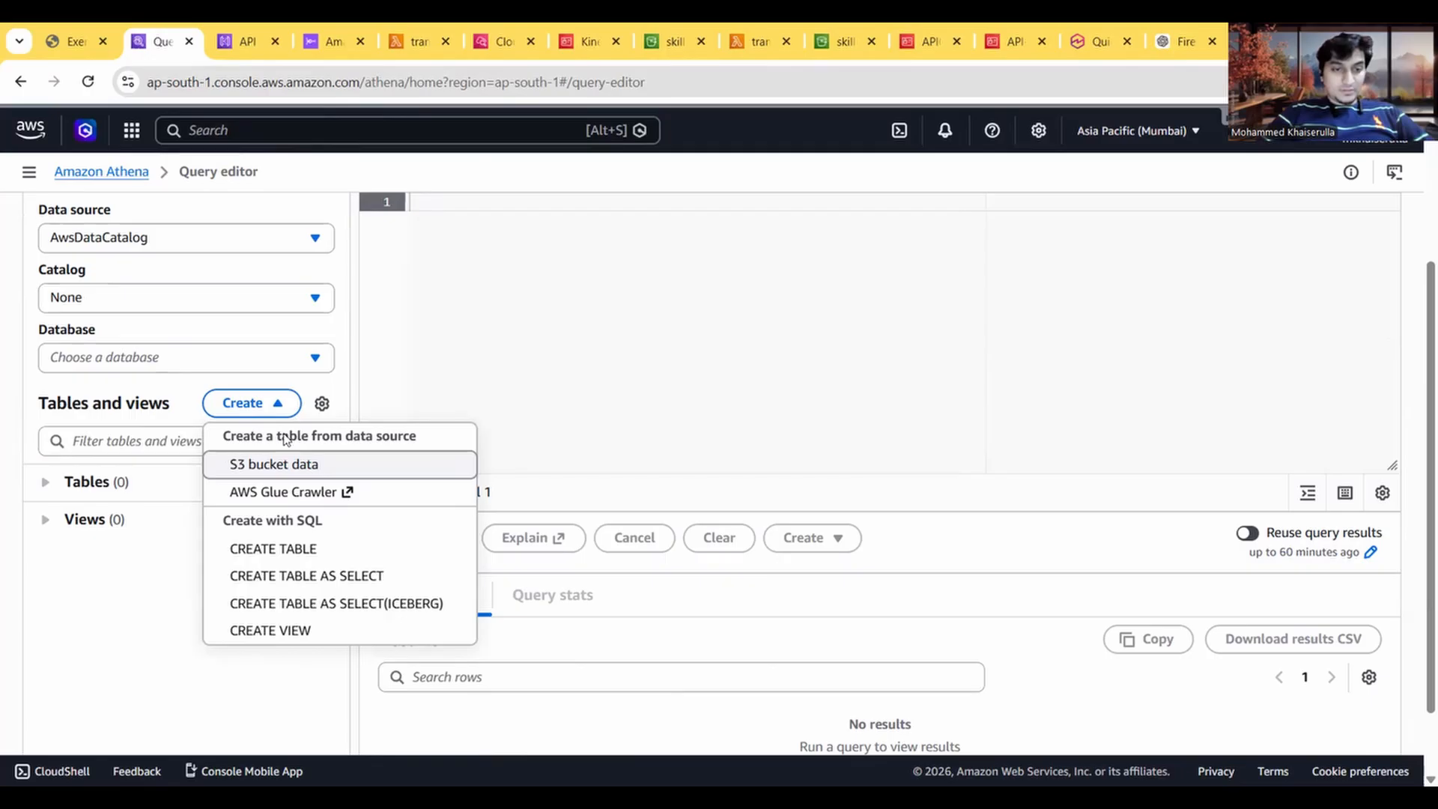
{"action": "left_click", "coordinate": [353, 577]}
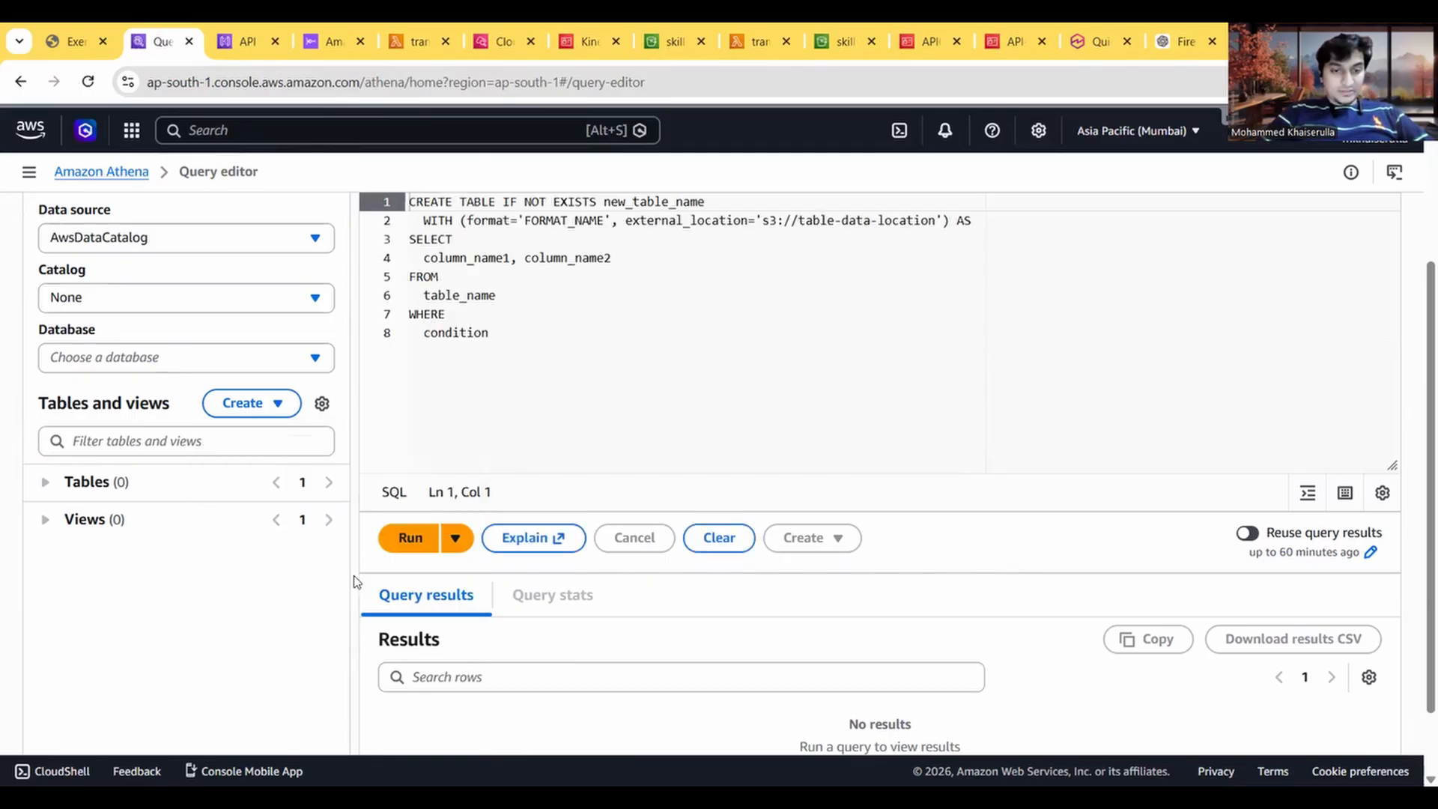
Step: Copy the CREATE EXTERNAL TABLE my_ingested_data script from the exercise guide and replace the placeholder code in Query 2 with it
{"action": "scroll", "coordinate": [501, 414], "scroll_direction": "up", "scroll_amount": 3}
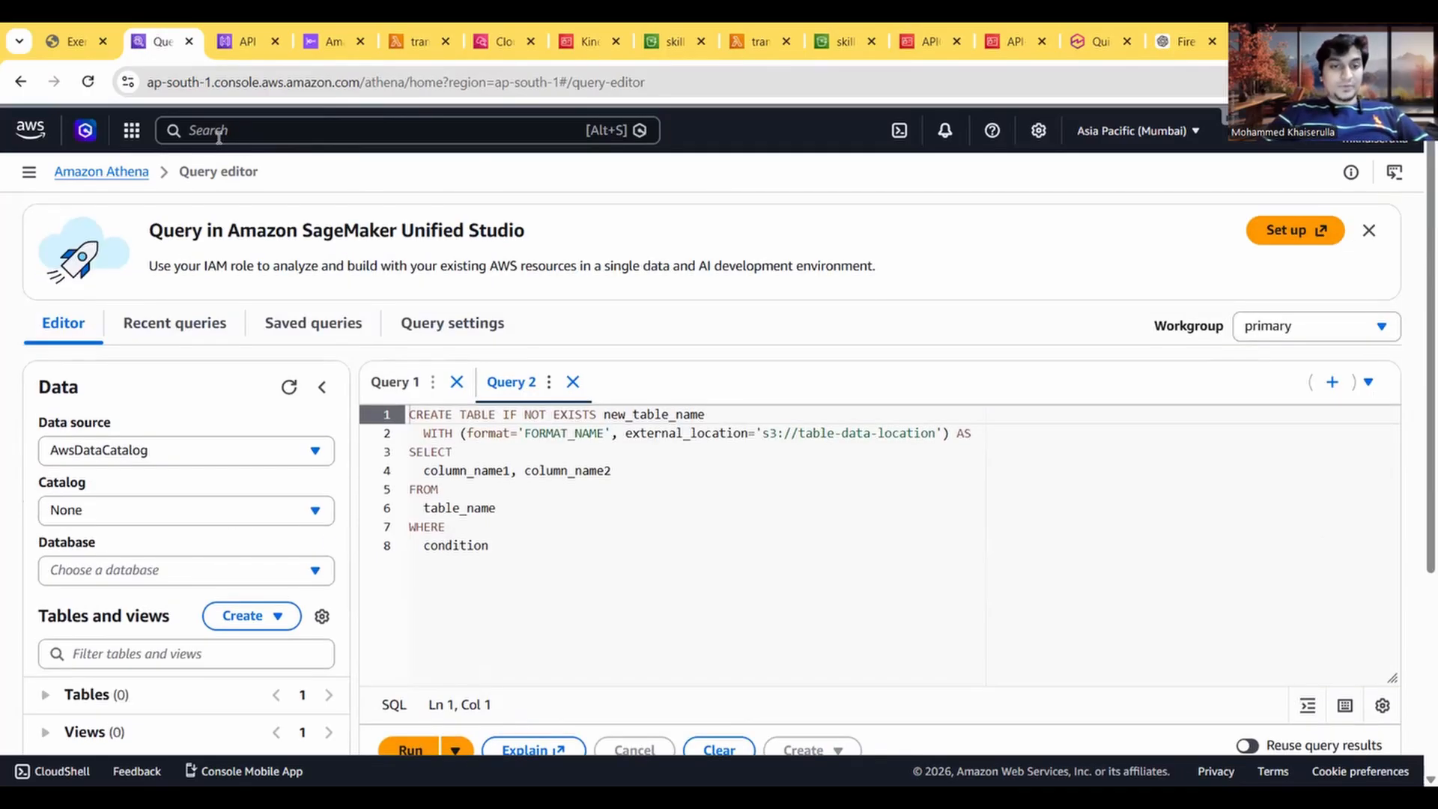
{"action": "left_click", "coordinate": [71, 41]}
{"action": "scroll", "coordinate": [311, 450], "scroll_direction": "down", "scroll_amount": 2}
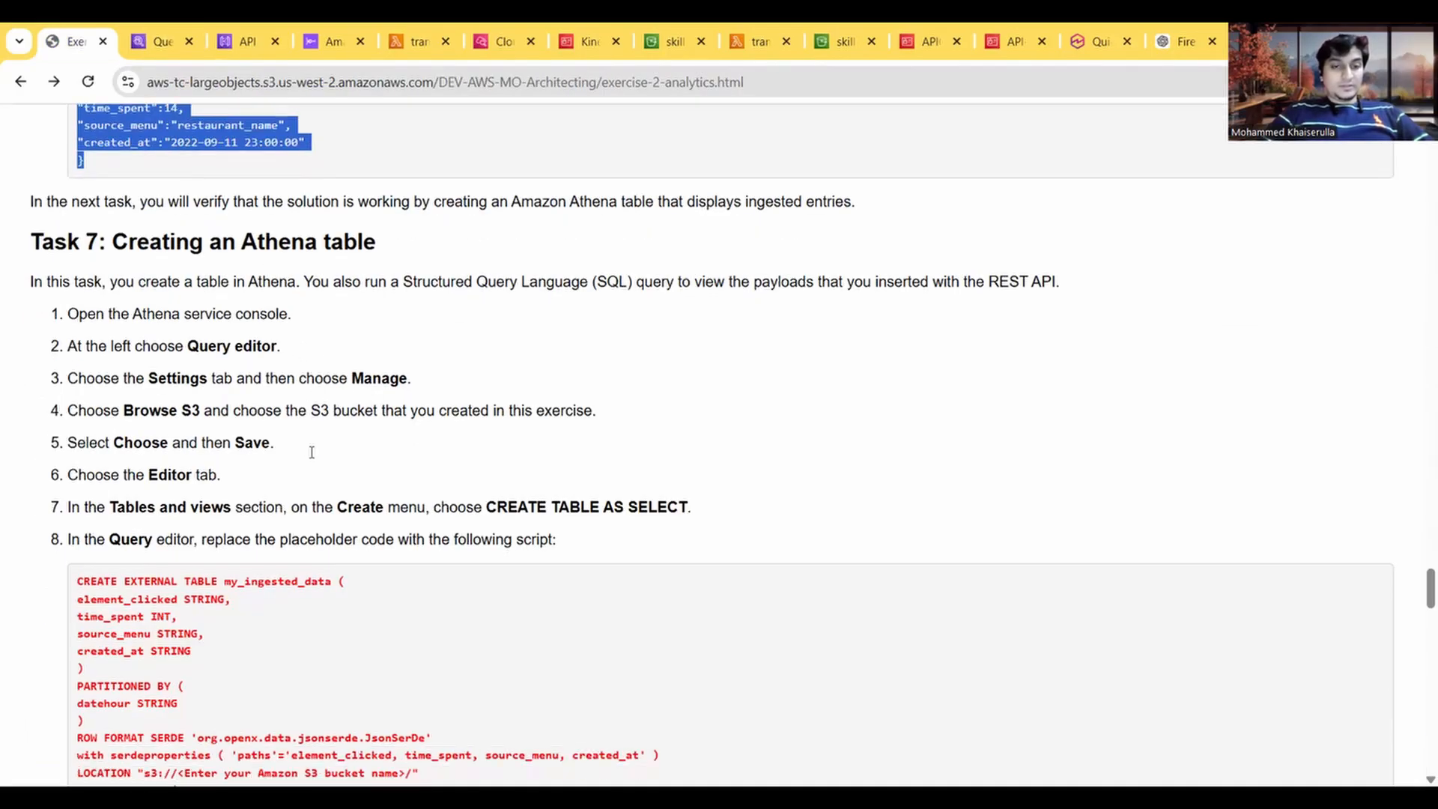
{"action": "scroll", "coordinate": [253, 539], "scroll_direction": "down", "scroll_amount": 2}
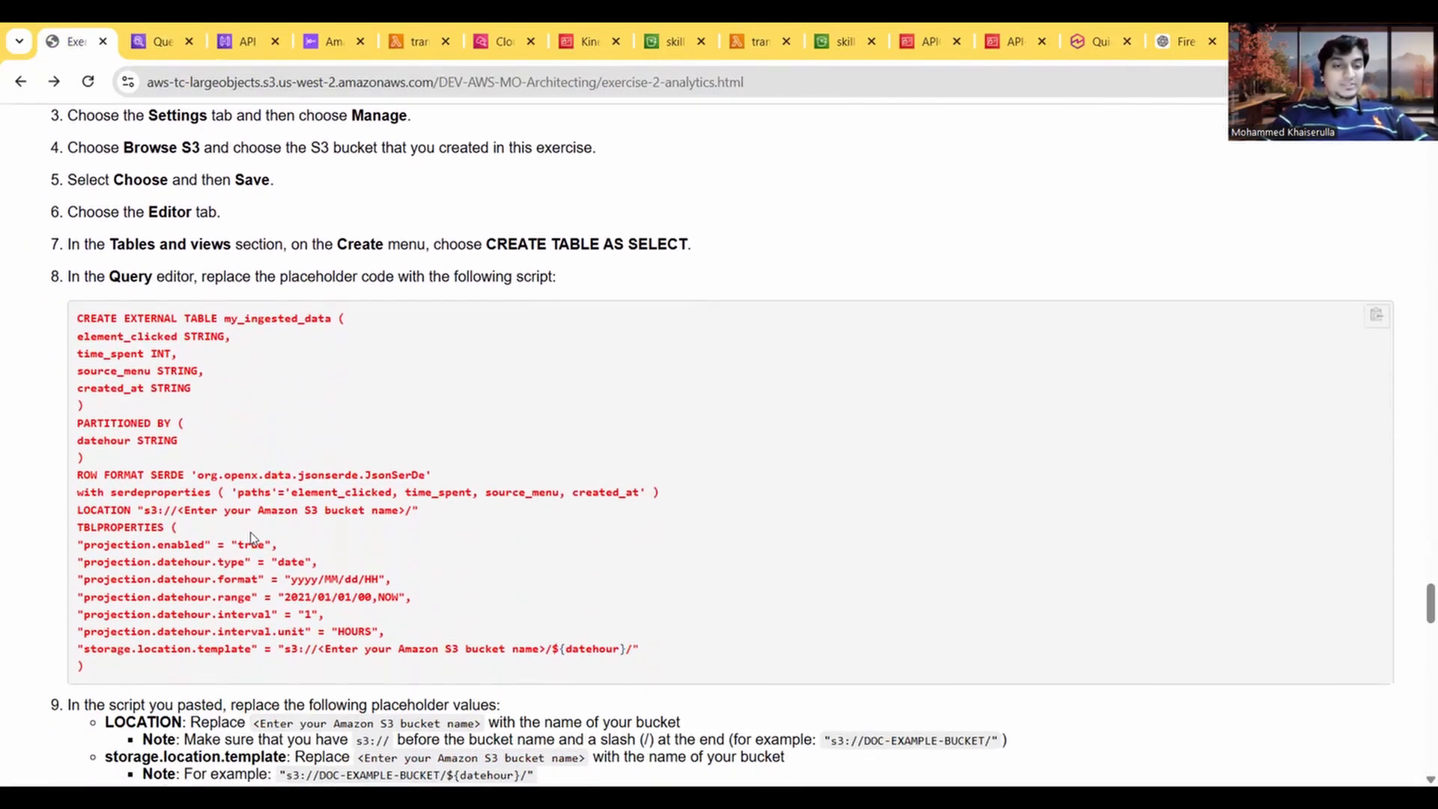
{"action": "left_click_drag", "start_coordinate": [94, 669], "coordinate": [78, 318]}
{"action": "key", "text": "ctrl+c"}
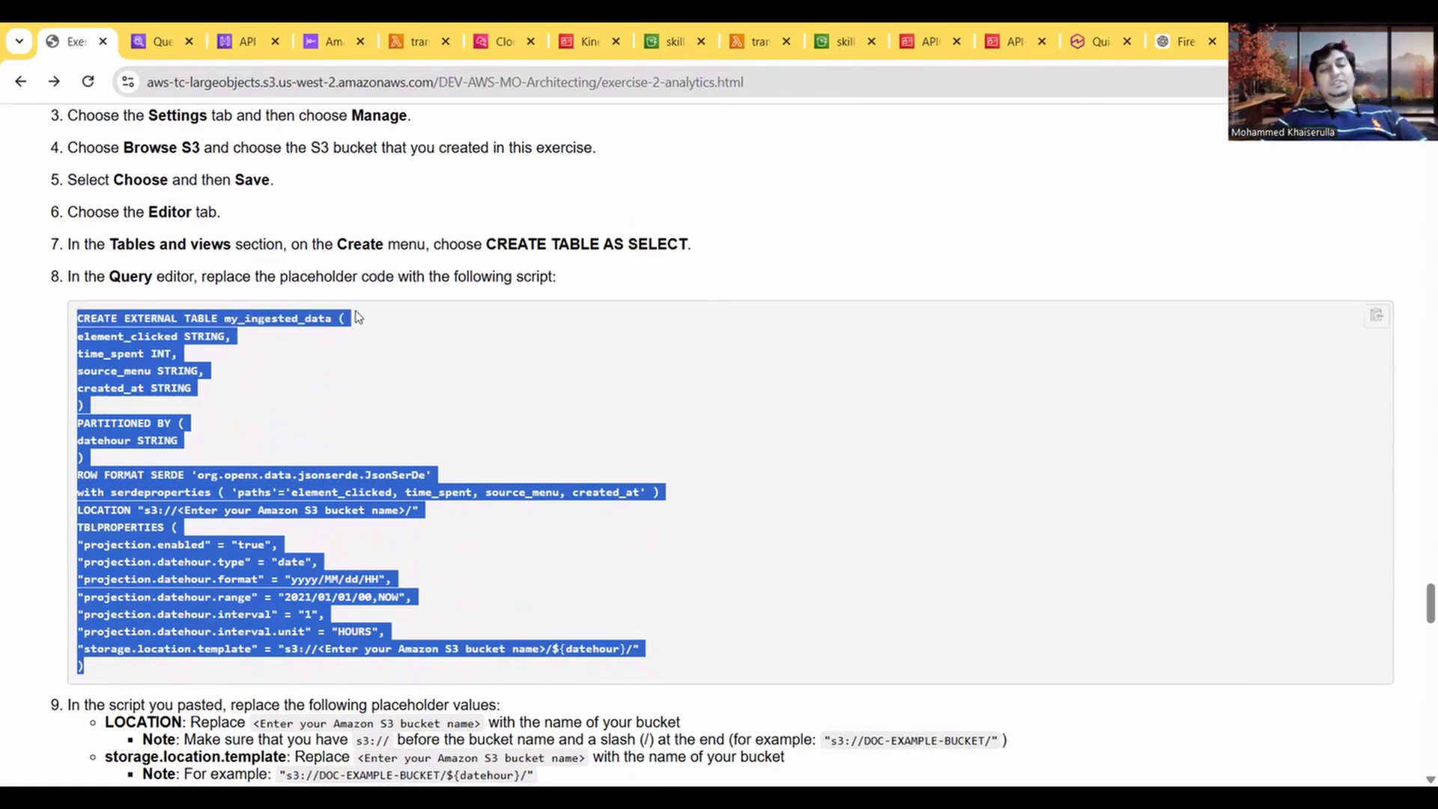
{"action": "left_click", "coordinate": [669, 41]}
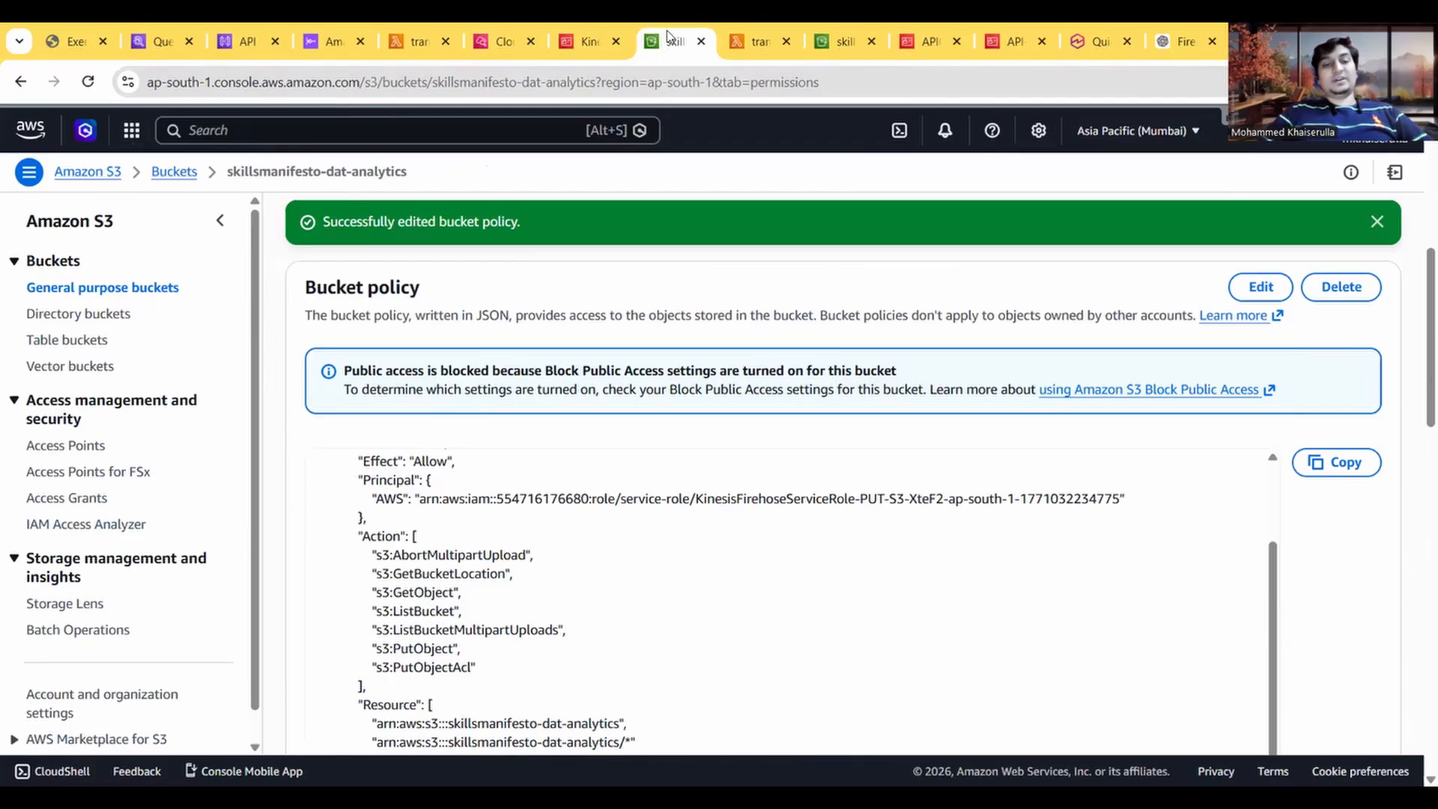
{"action": "left_click", "coordinate": [56, 37]}
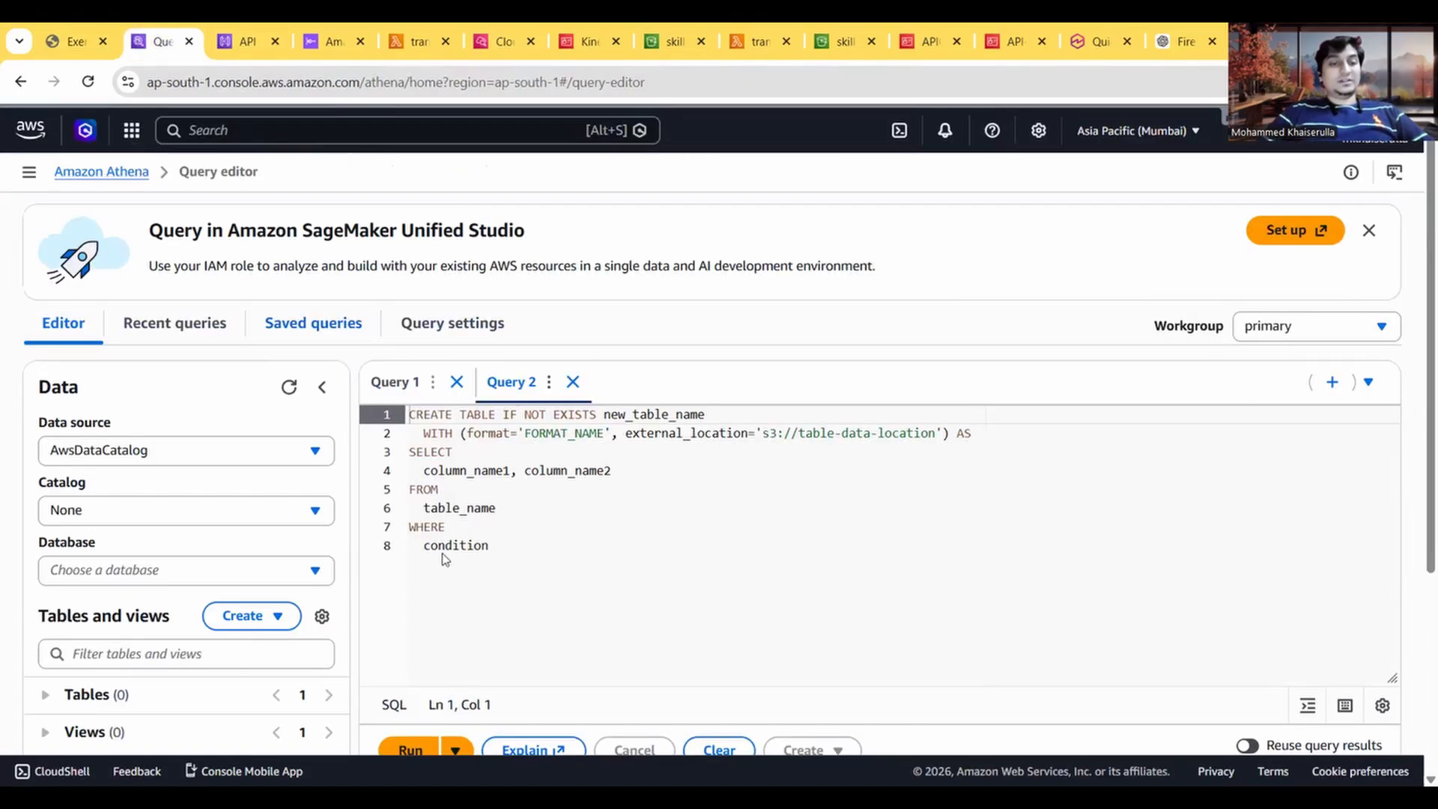
{"action": "left_click", "coordinate": [154, 44]}
{"action": "left_click_drag", "start_coordinate": [537, 553], "coordinate": [409, 412]}
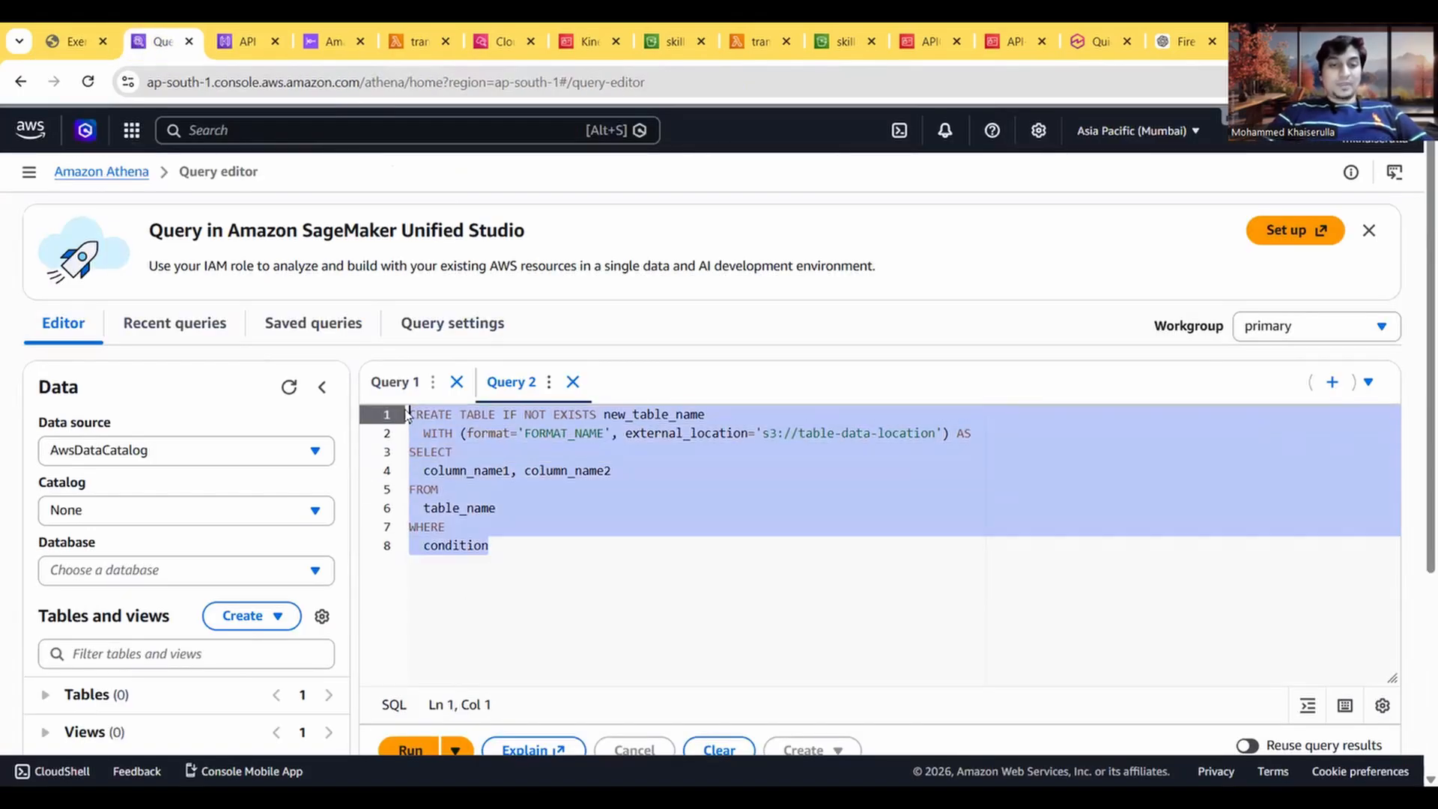
{"action": "key", "text": "ctrl+v"}
{"action": "scroll", "coordinate": [549, 505], "scroll_direction": "down", "scroll_amount": 2}
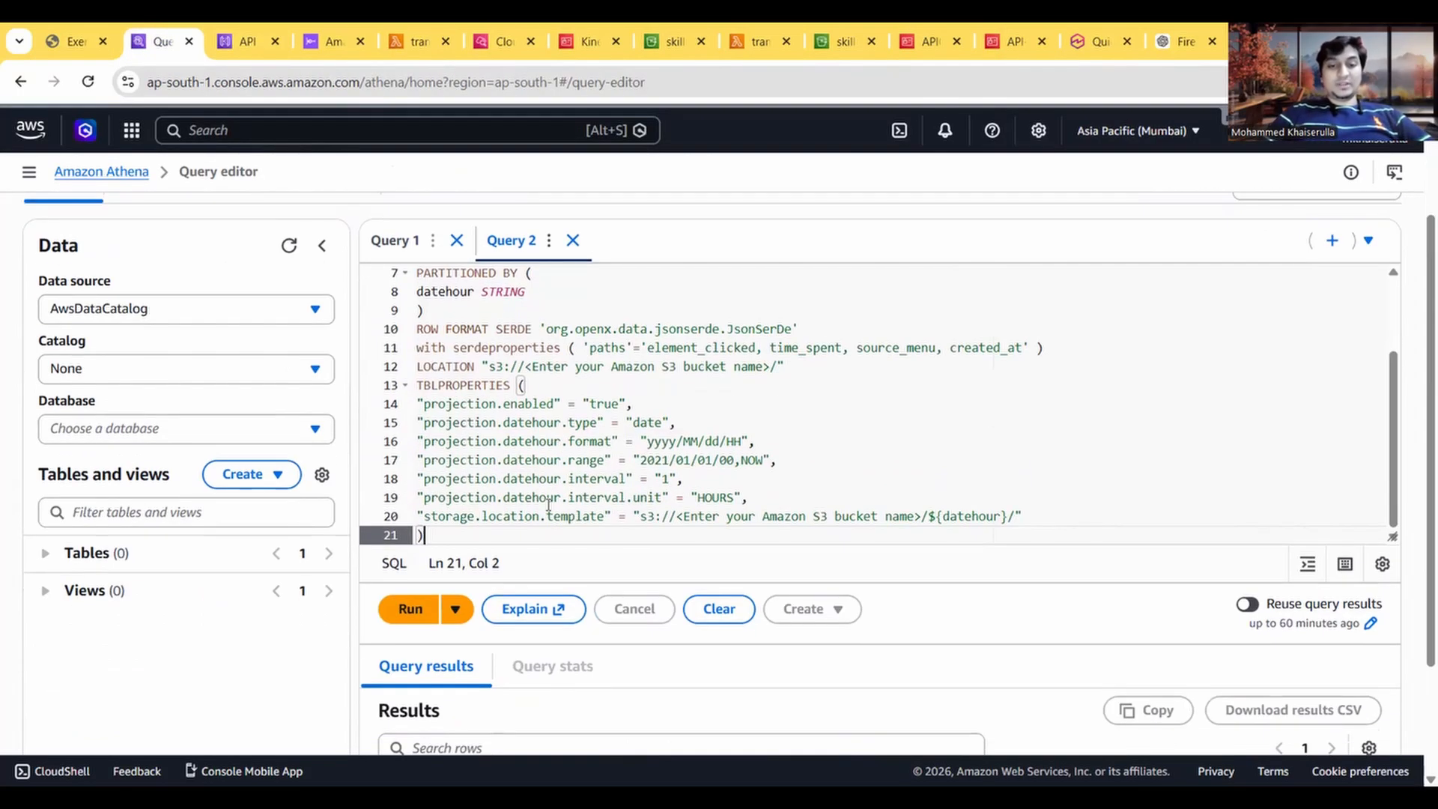
{"action": "scroll", "coordinate": [549, 505], "scroll_direction": "up", "scroll_amount": 1}
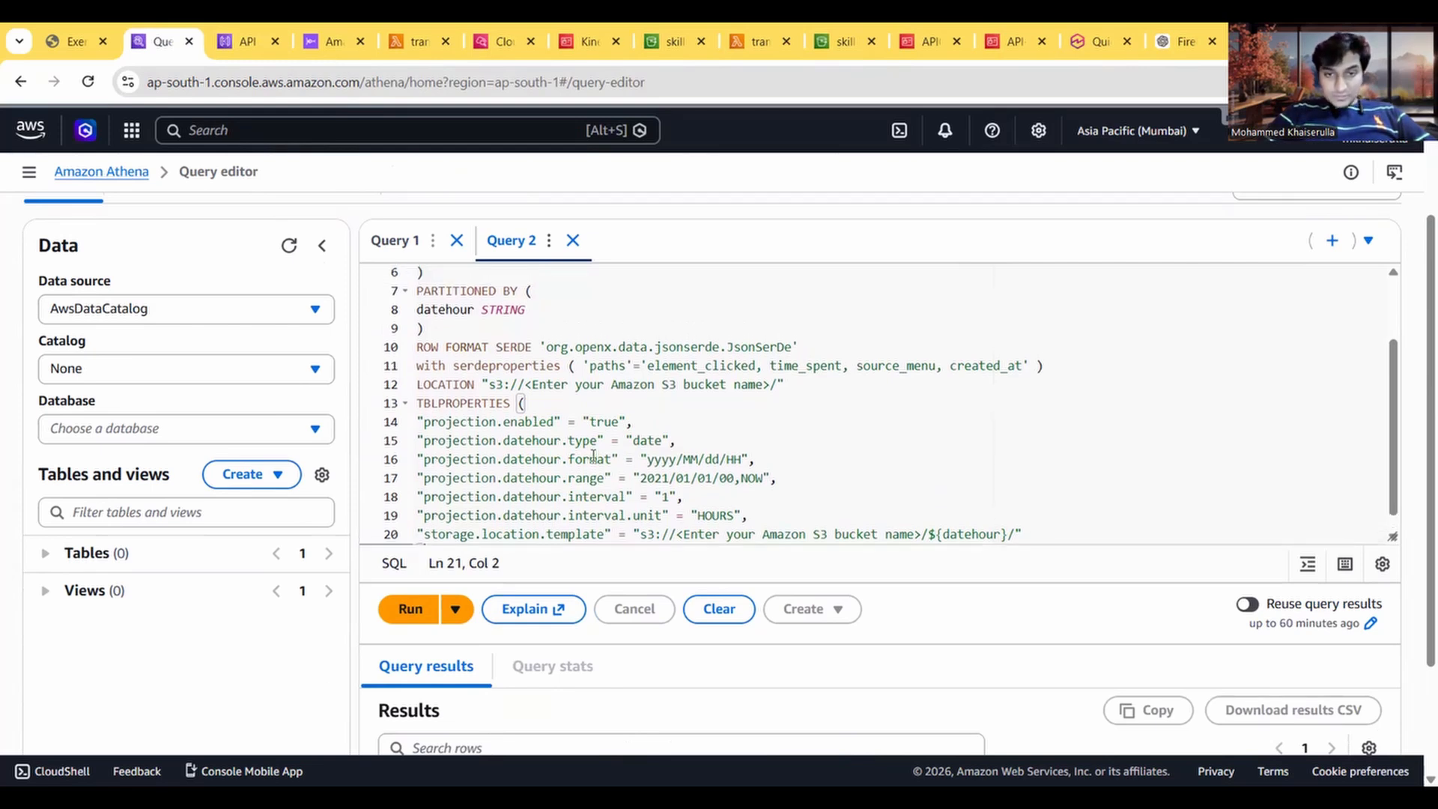
Step: Read the guide's notes on the script's placeholder values and copy the bucket name skillsmanifesto-dat-analytics from its S3 page
{"action": "scroll", "coordinate": [586, 397], "scroll_direction": "up", "scroll_amount": 1}
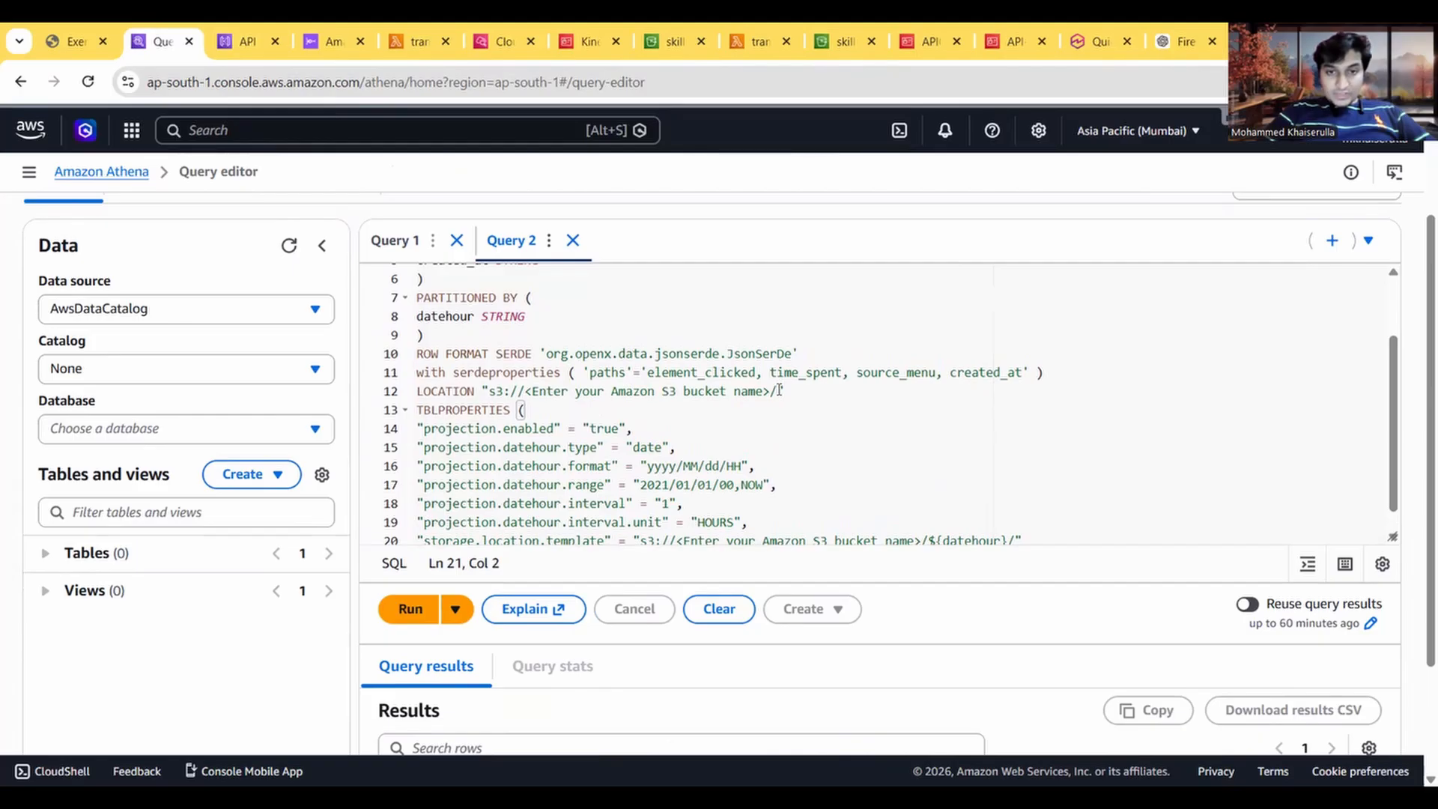
{"action": "left_click_drag", "start_coordinate": [779, 389], "coordinate": [492, 393]}
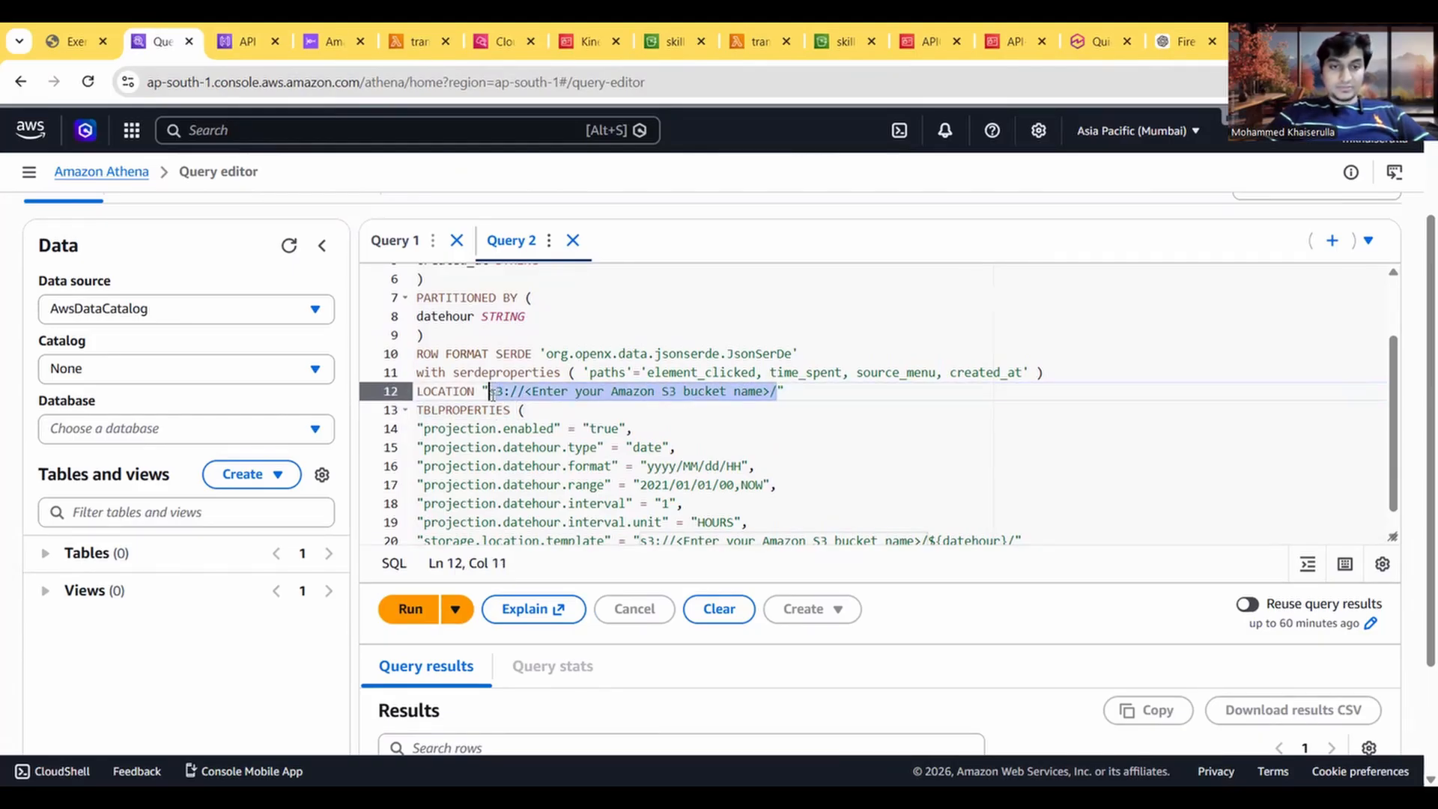
{"action": "left_click", "coordinate": [87, 45]}
{"action": "left_click", "coordinate": [313, 481]}
{"action": "scroll", "coordinate": [313, 481], "scroll_direction": "down", "scroll_amount": 1}
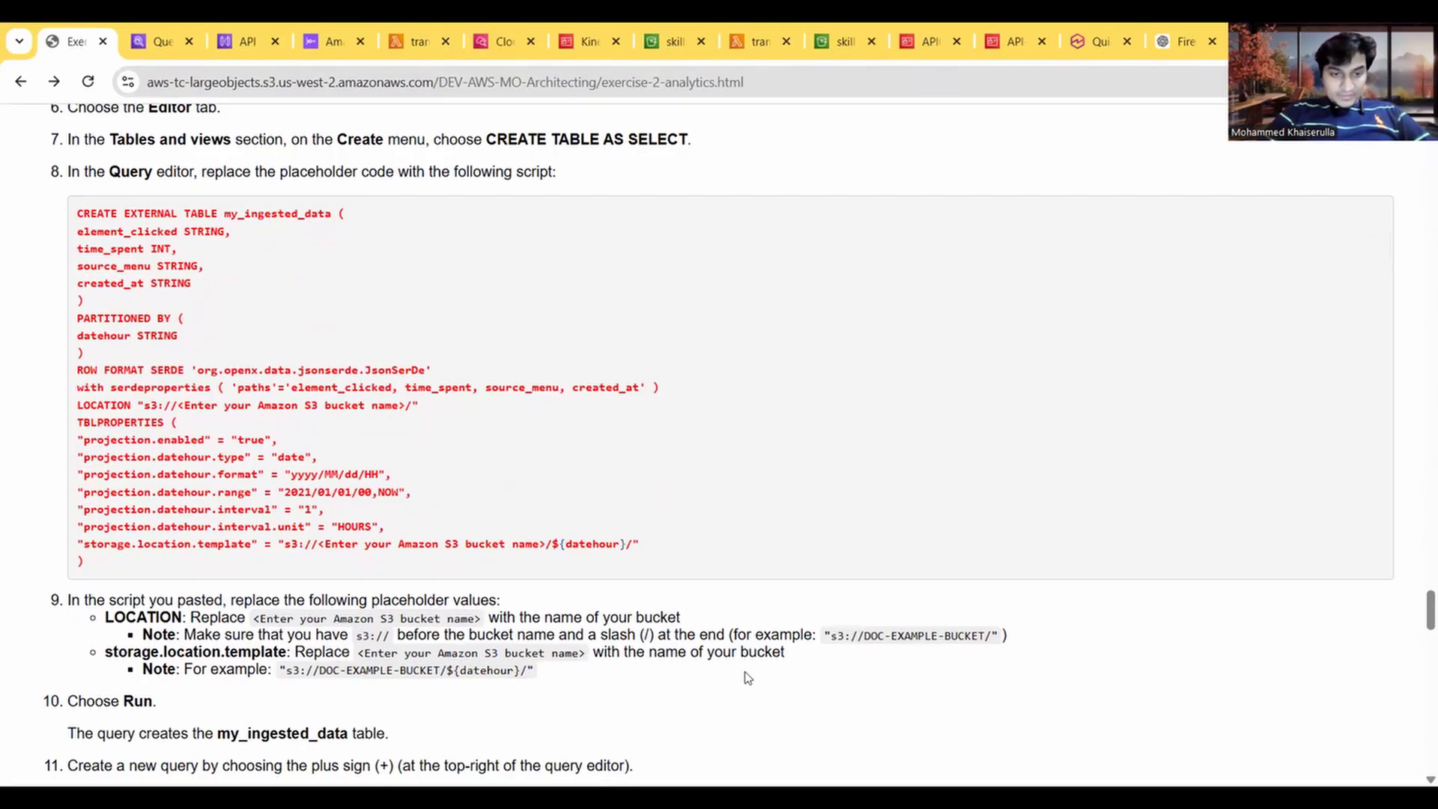
{"action": "scroll", "coordinate": [747, 678], "scroll_direction": "down", "scroll_amount": 1}
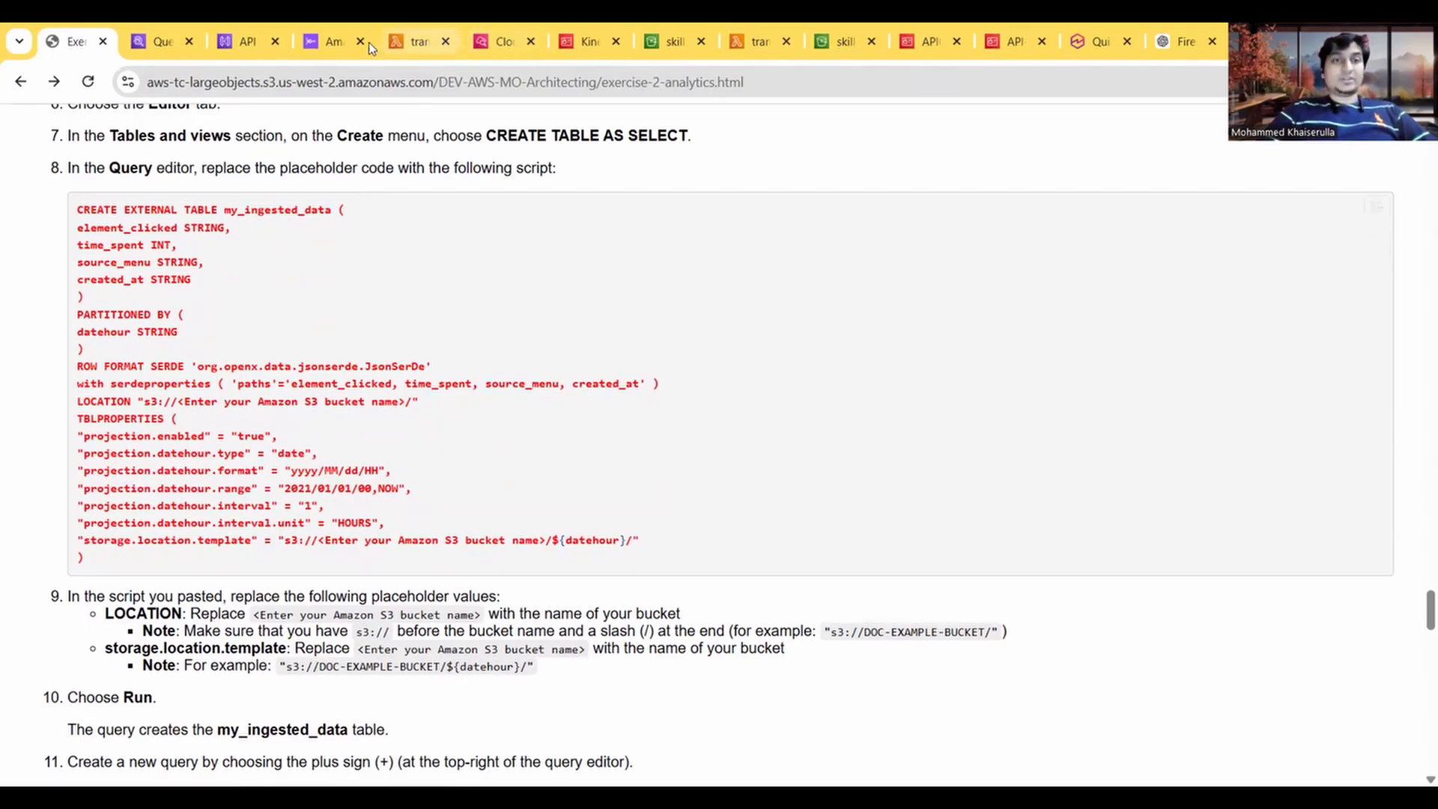
{"action": "left_click", "coordinate": [669, 44]}
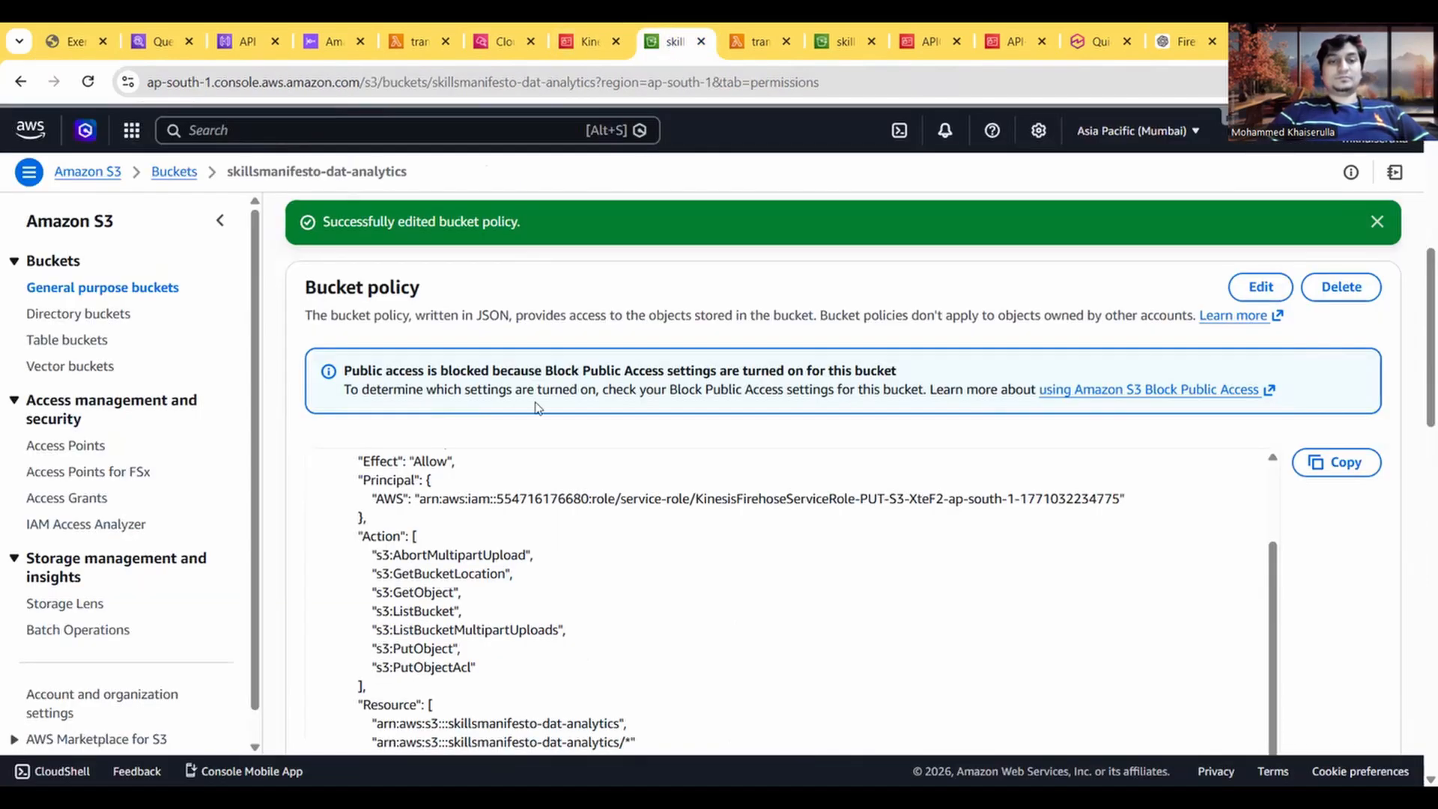
{"action": "left_click_drag", "start_coordinate": [408, 172], "coordinate": [230, 175]}
{"action": "key", "text": "ctrl+c"}
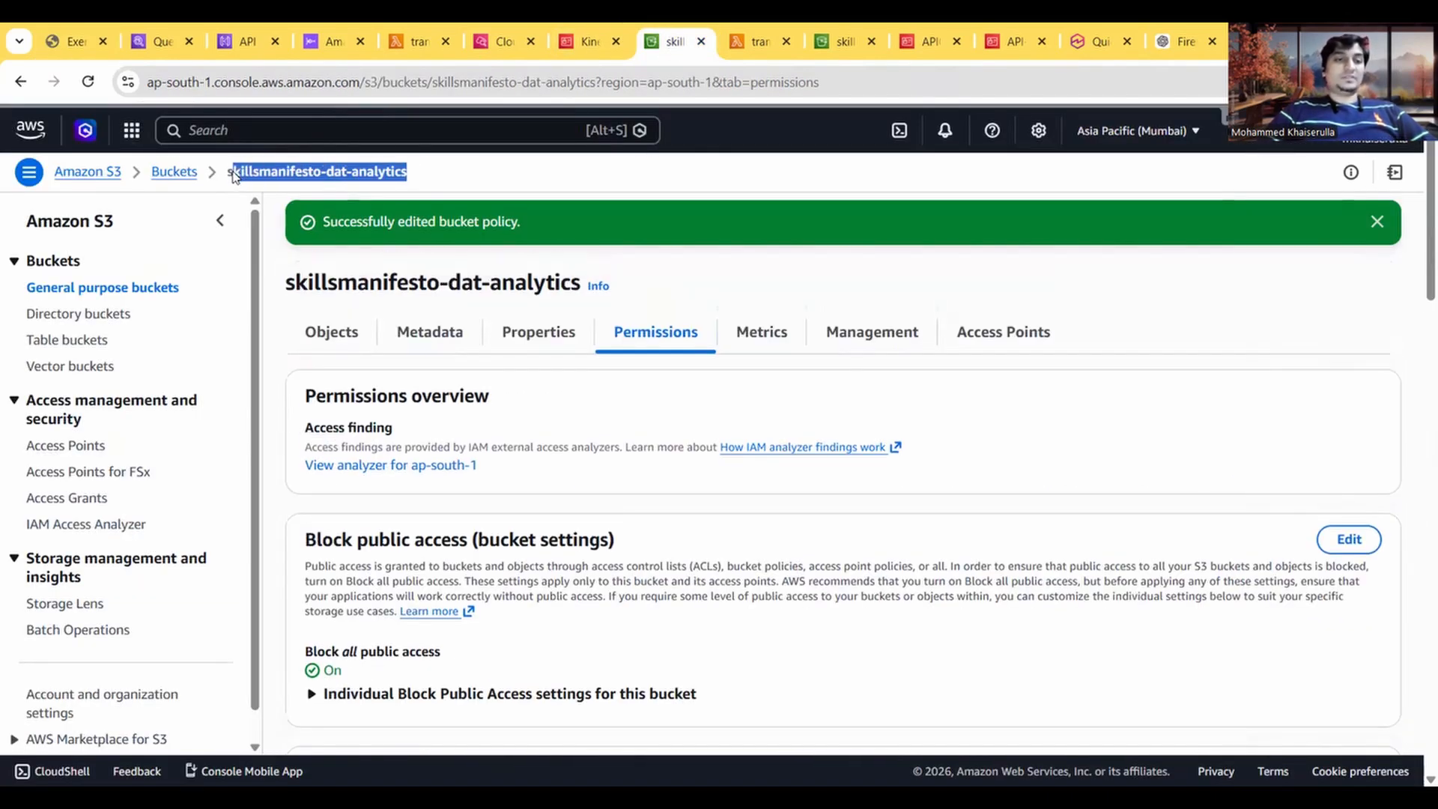
Step: Replace the bucket name placeholder in the script's LOCATION line with skillsmanifesto-dat-analytics, keeping the s3:// prefix and trailing slash
{"action": "left_click", "coordinate": [66, 43]}
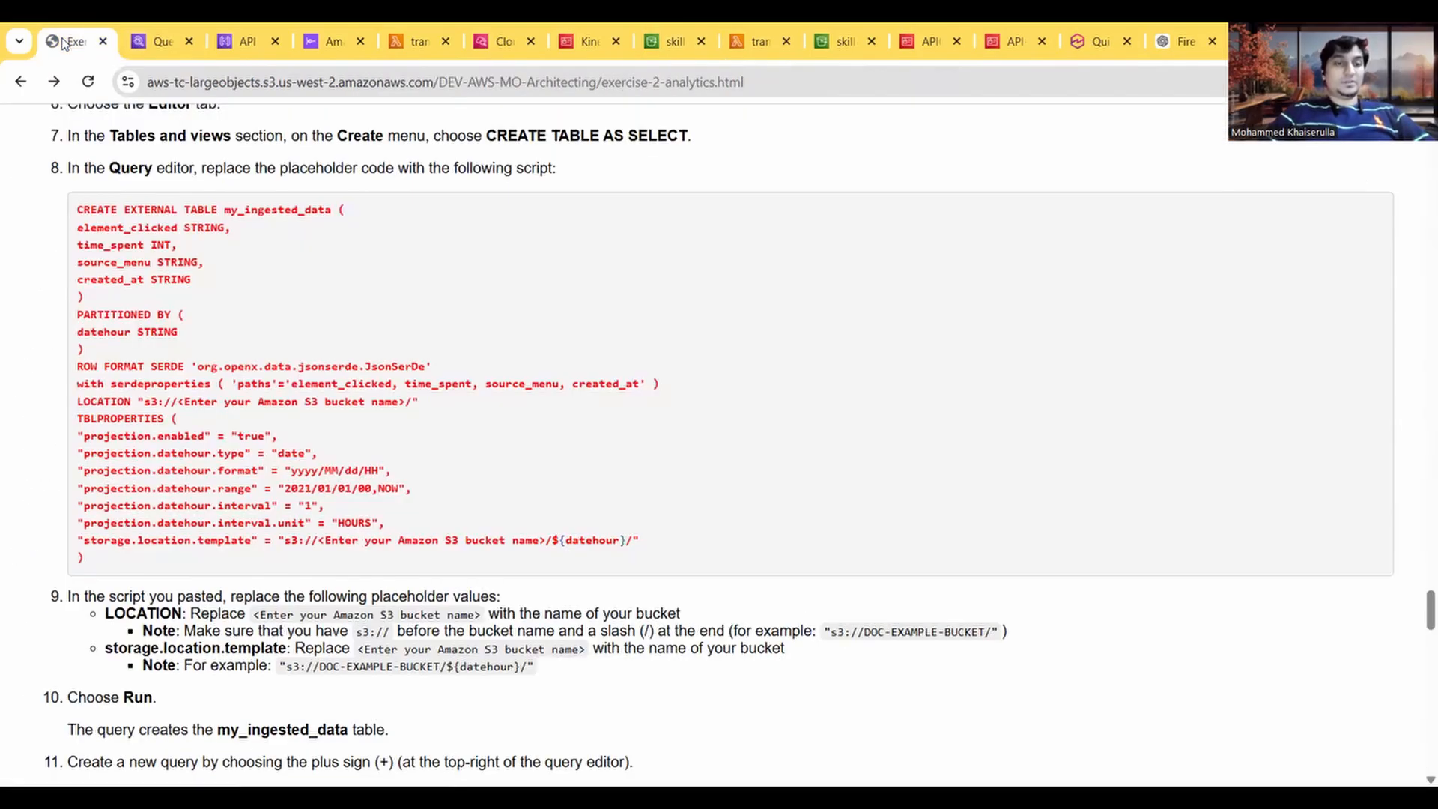
{"action": "left_click", "coordinate": [156, 42]}
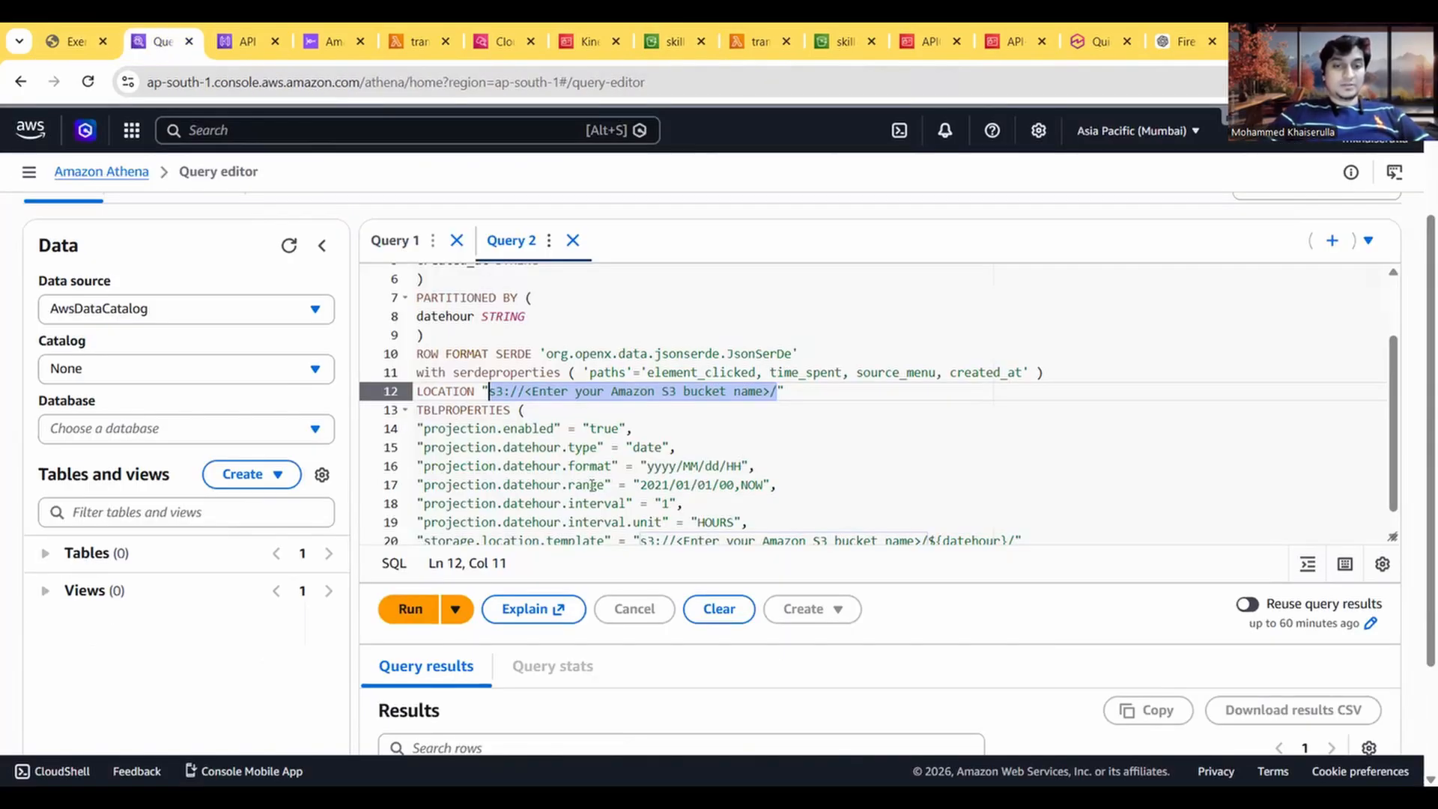
{"action": "left_click_drag", "start_coordinate": [772, 392], "coordinate": [526, 391]}
{"action": "key", "text": "BackSpace"}
{"action": "key", "text": "ctrl+v"}
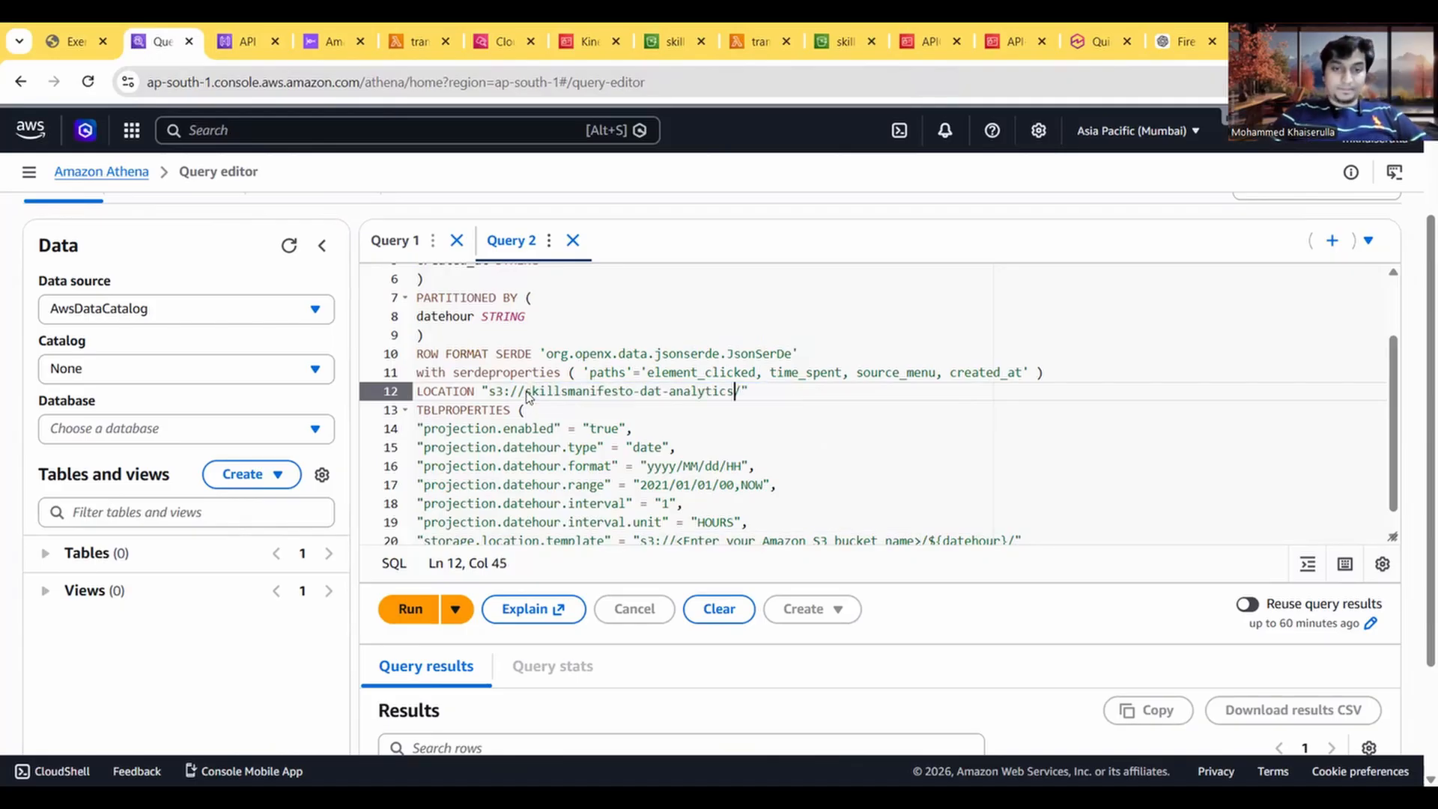
Step: Check the guide's remaining Task 7 instructions on the storage location template and running the queries, and return to the Athena script
{"action": "left_click", "coordinate": [75, 41]}
{"action": "scroll", "coordinate": [321, 567], "scroll_direction": "up", "scroll_amount": 1}
{"action": "scroll", "coordinate": [321, 566], "scroll_direction": "down", "scroll_amount": 1}
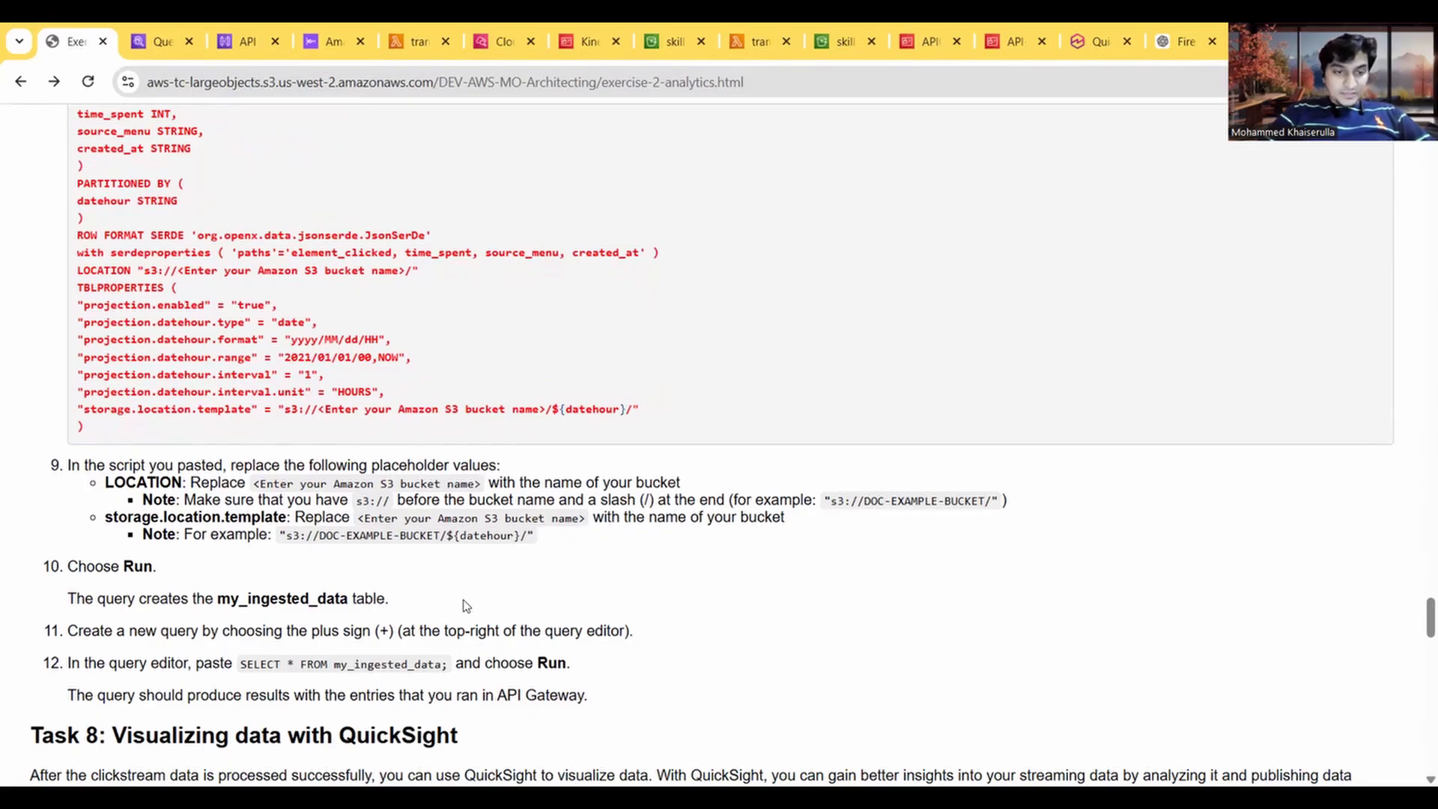
{"action": "scroll", "coordinate": [166, 616], "scroll_direction": "down", "scroll_amount": 1}
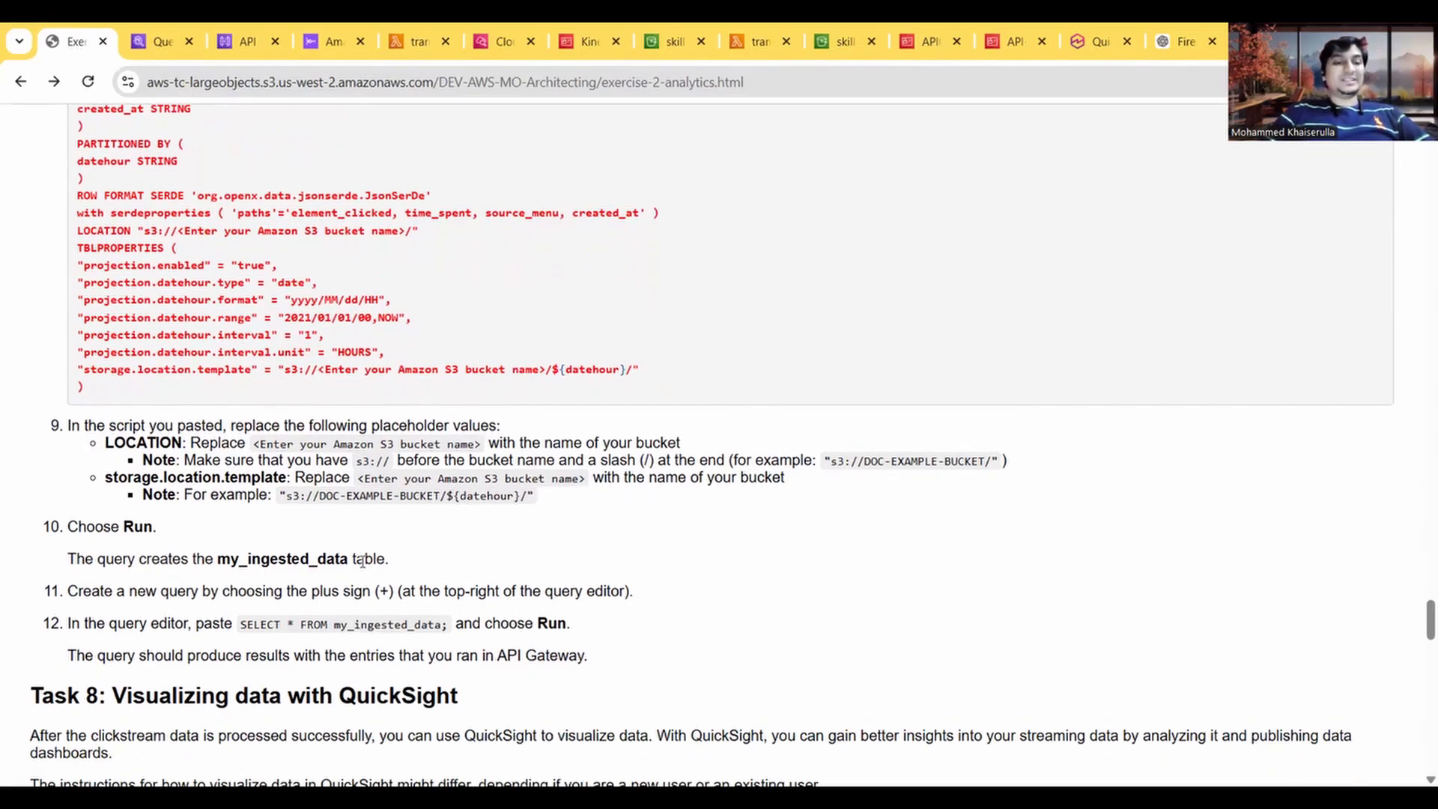
{"action": "left_click", "coordinate": [156, 42]}
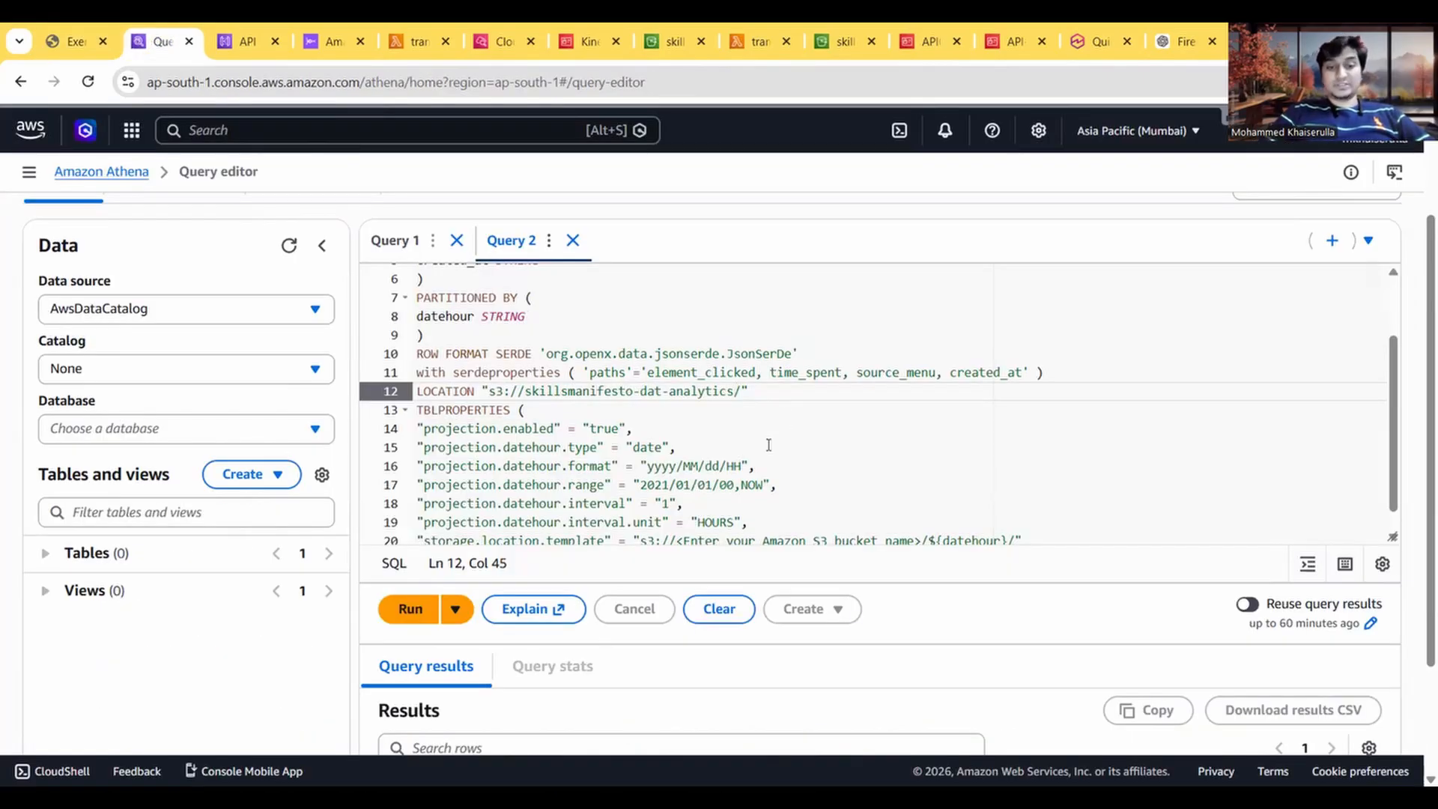
Step: Run the my_ingested_data table creation script and copy the SELECT * FROM my_ingested_data; statement from step 12 of the exercise guide
{"action": "left_click", "coordinate": [416, 610]}
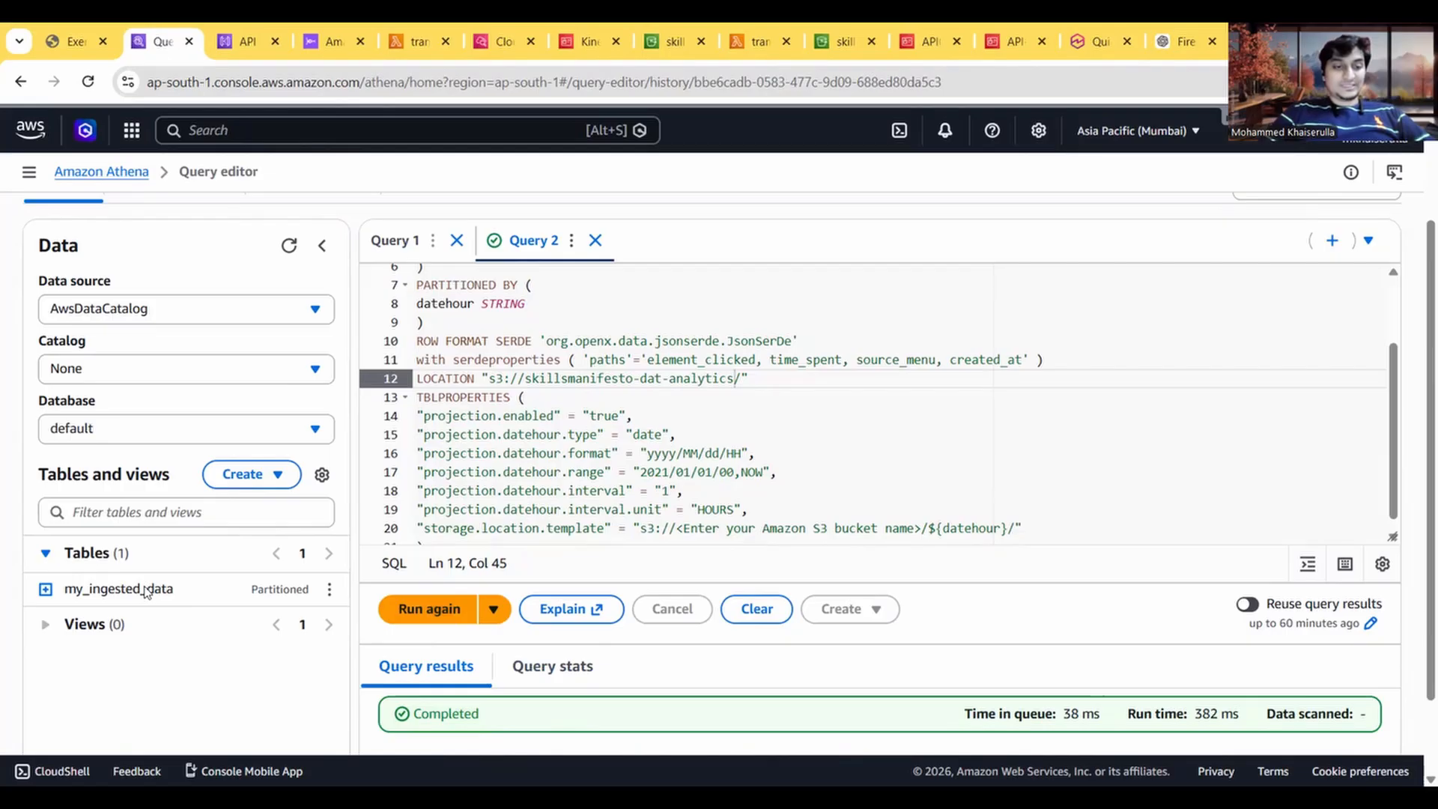
{"action": "left_click", "coordinate": [66, 39]}
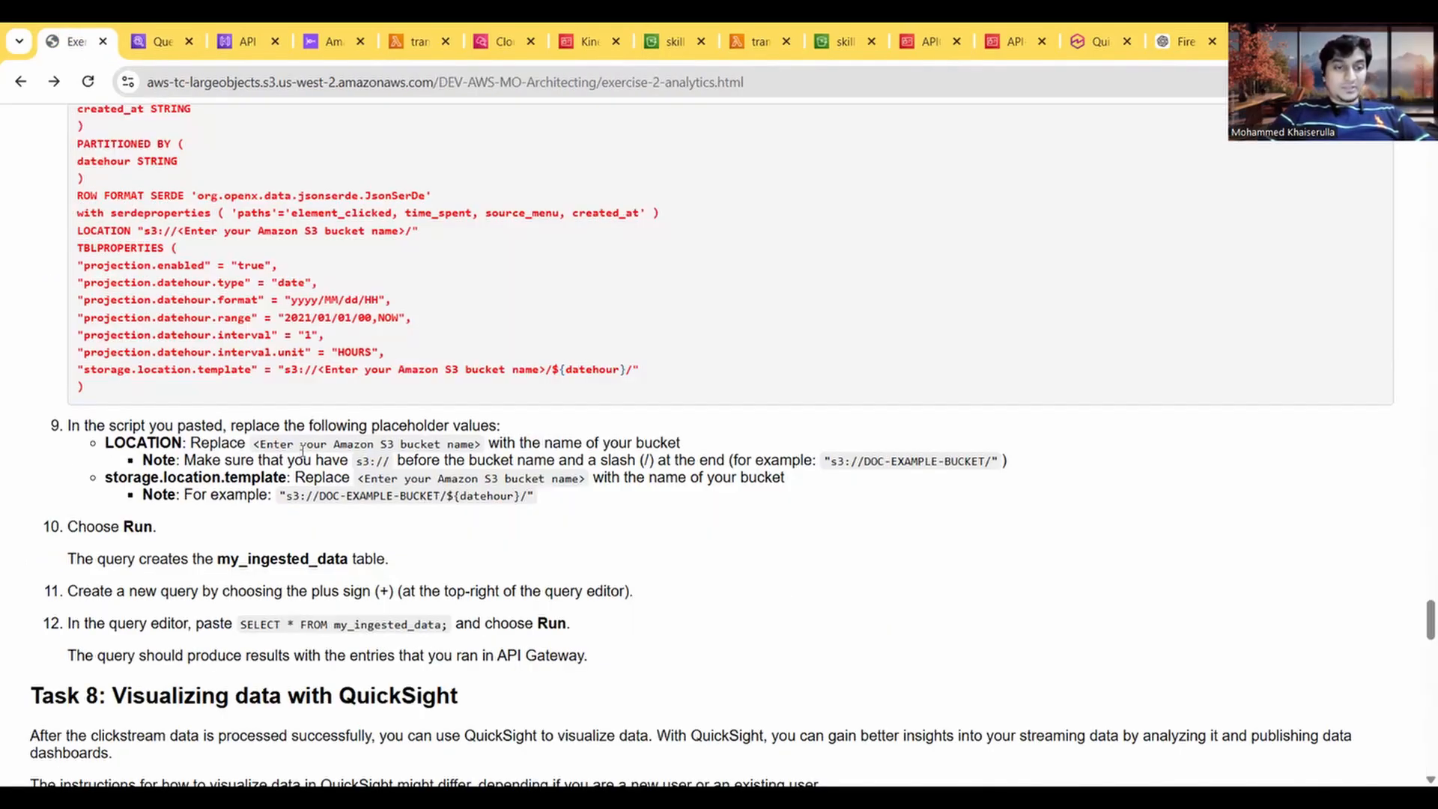
{"action": "scroll", "coordinate": [236, 550], "scroll_direction": "down", "scroll_amount": 2}
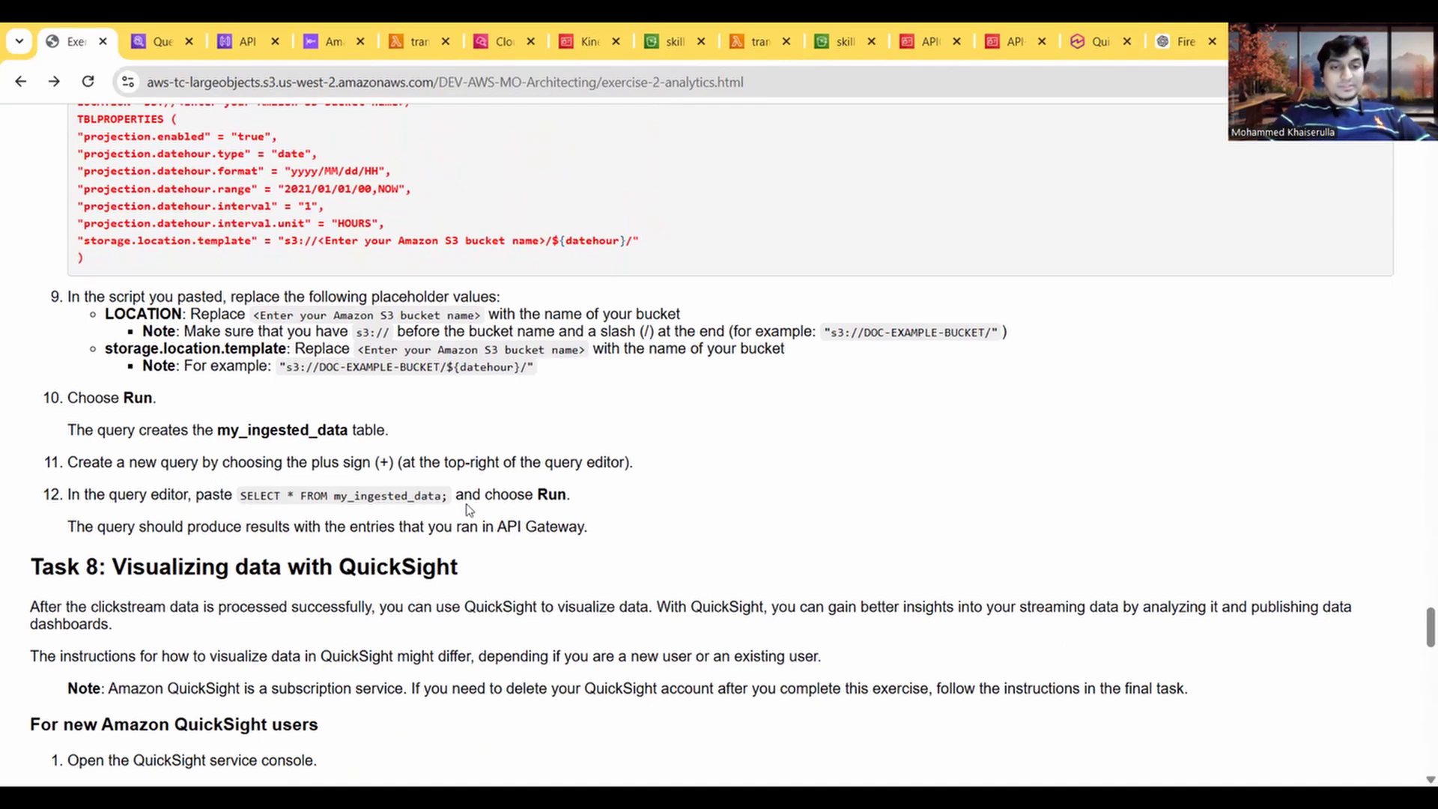
{"action": "left_click_drag", "start_coordinate": [243, 495], "coordinate": [448, 494]}
Step: Create a new Athena query containing SELECT * FROM my_ingested_data;, run it, and check its results
{"action": "left_click", "coordinate": [159, 41]}
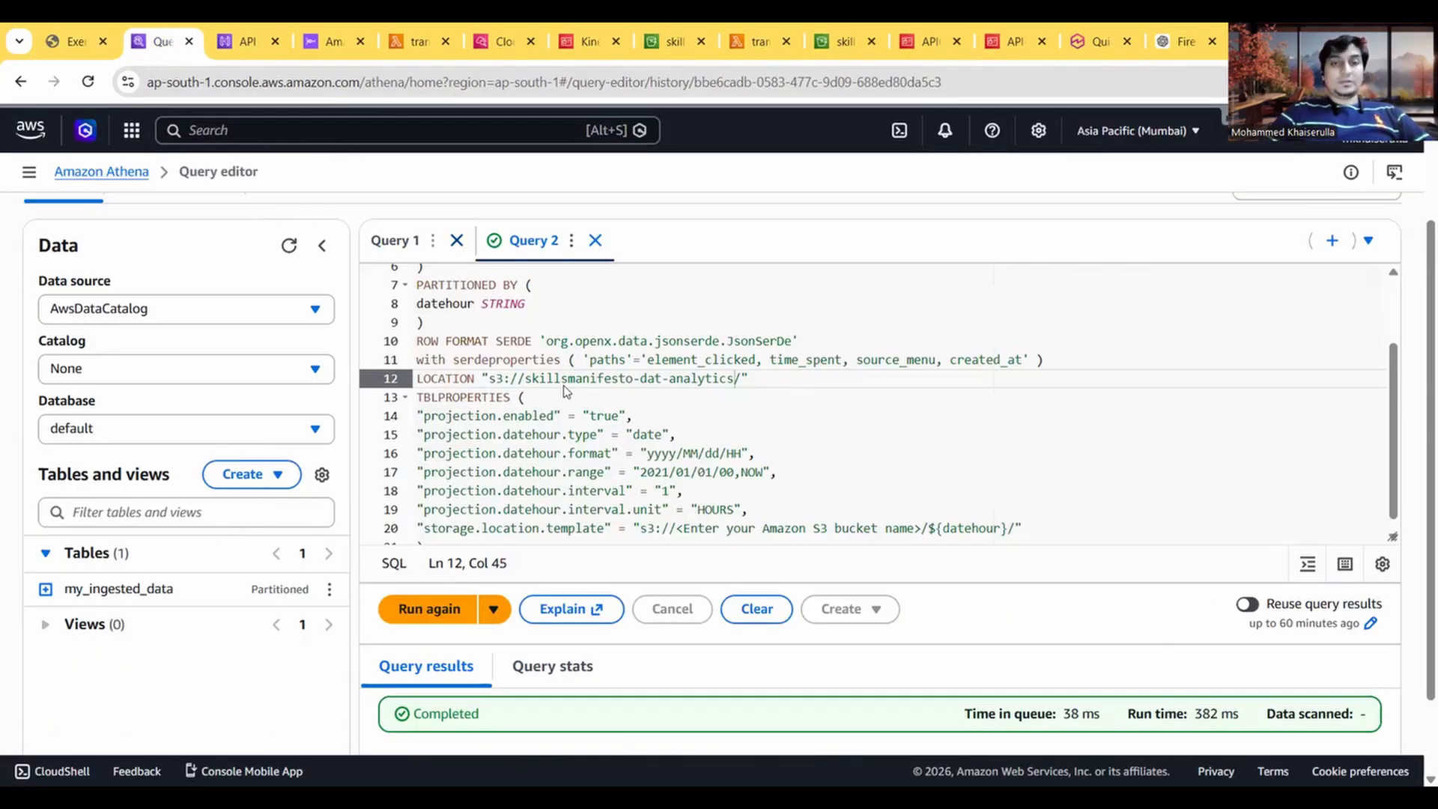
{"action": "scroll", "coordinate": [689, 407], "scroll_direction": "up", "scroll_amount": 2}
{"action": "scroll", "coordinate": [689, 407], "scroll_direction": "down", "scroll_amount": 1}
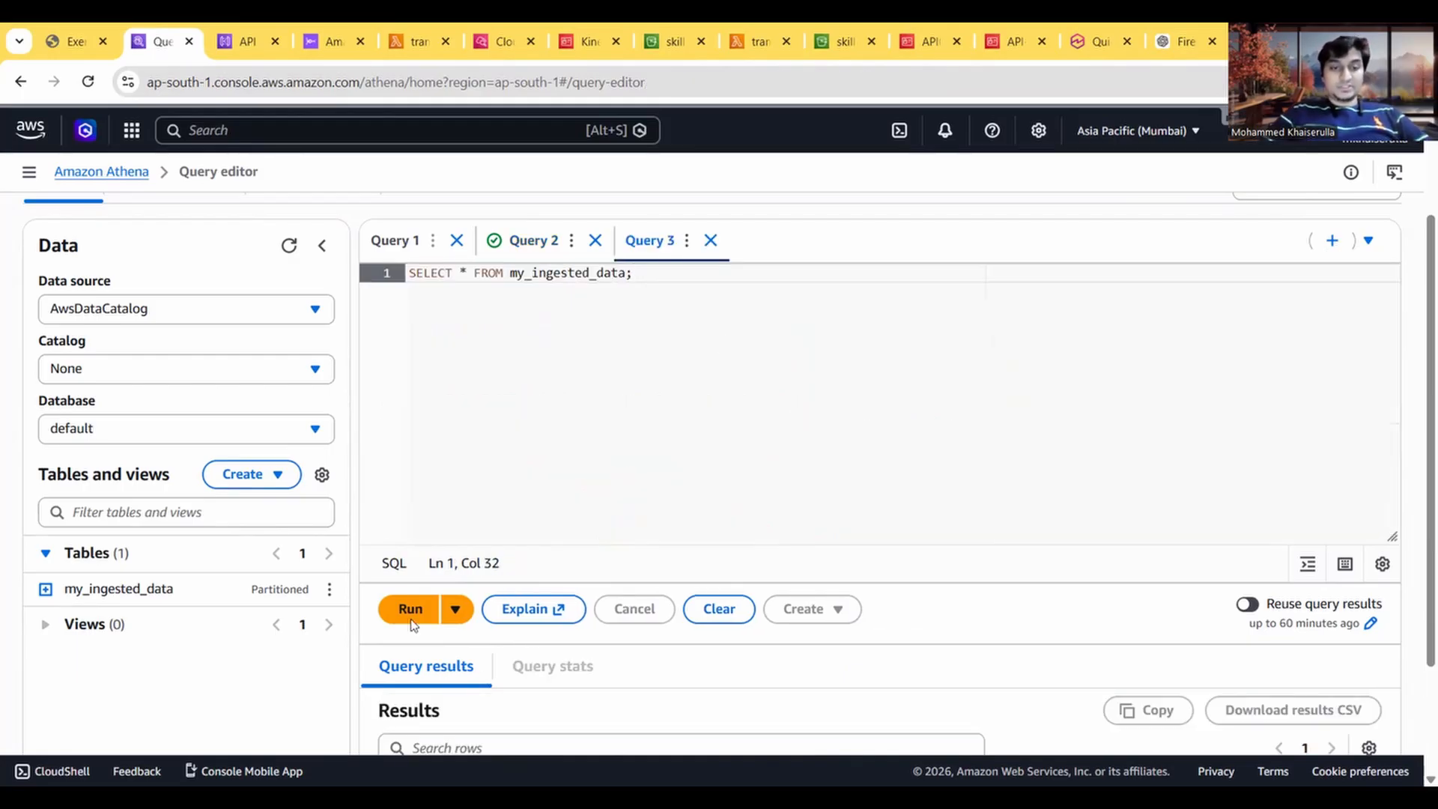
{"action": "key", "text": "ctrl+Return"}
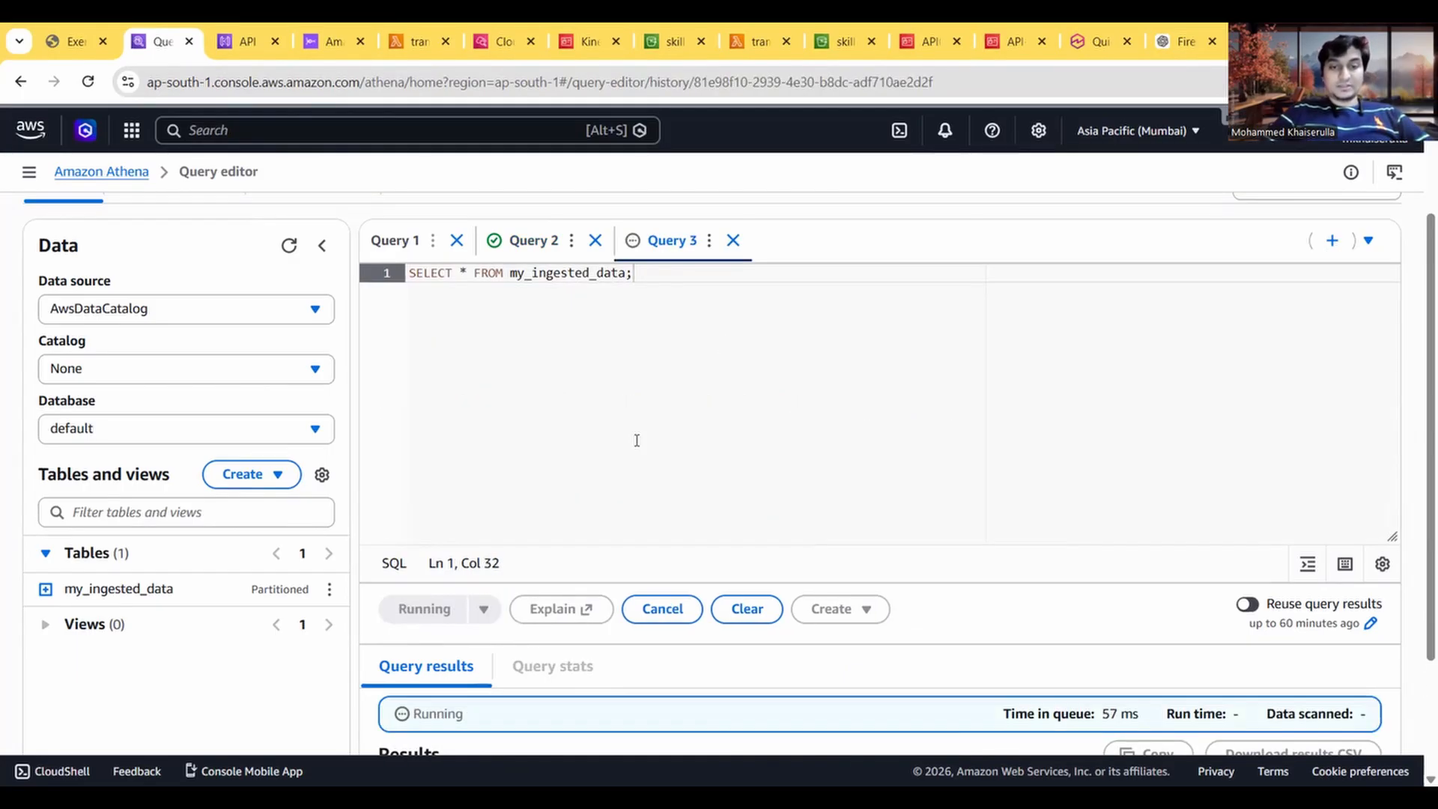
{"action": "scroll", "coordinate": [659, 487], "scroll_direction": "down", "scroll_amount": 2}
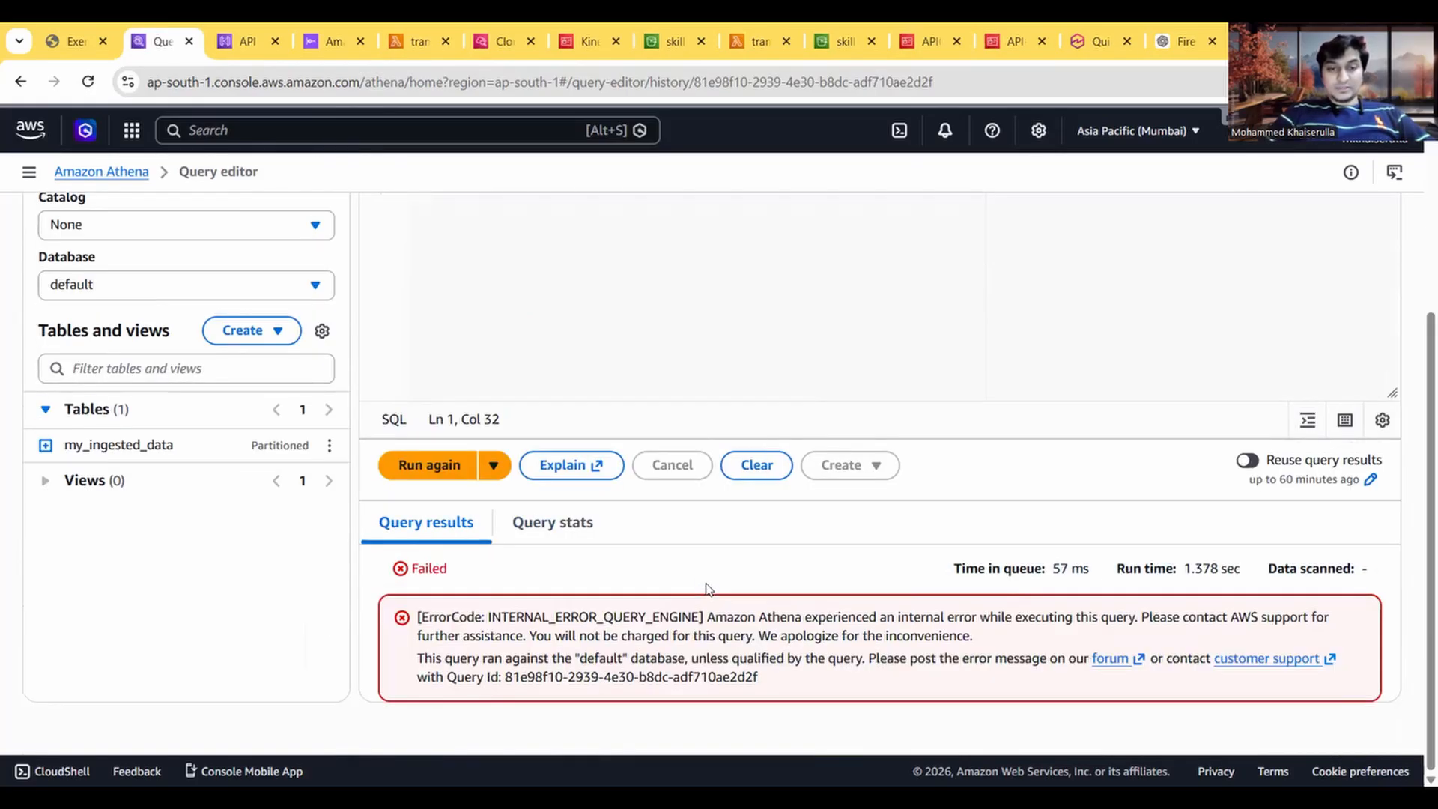
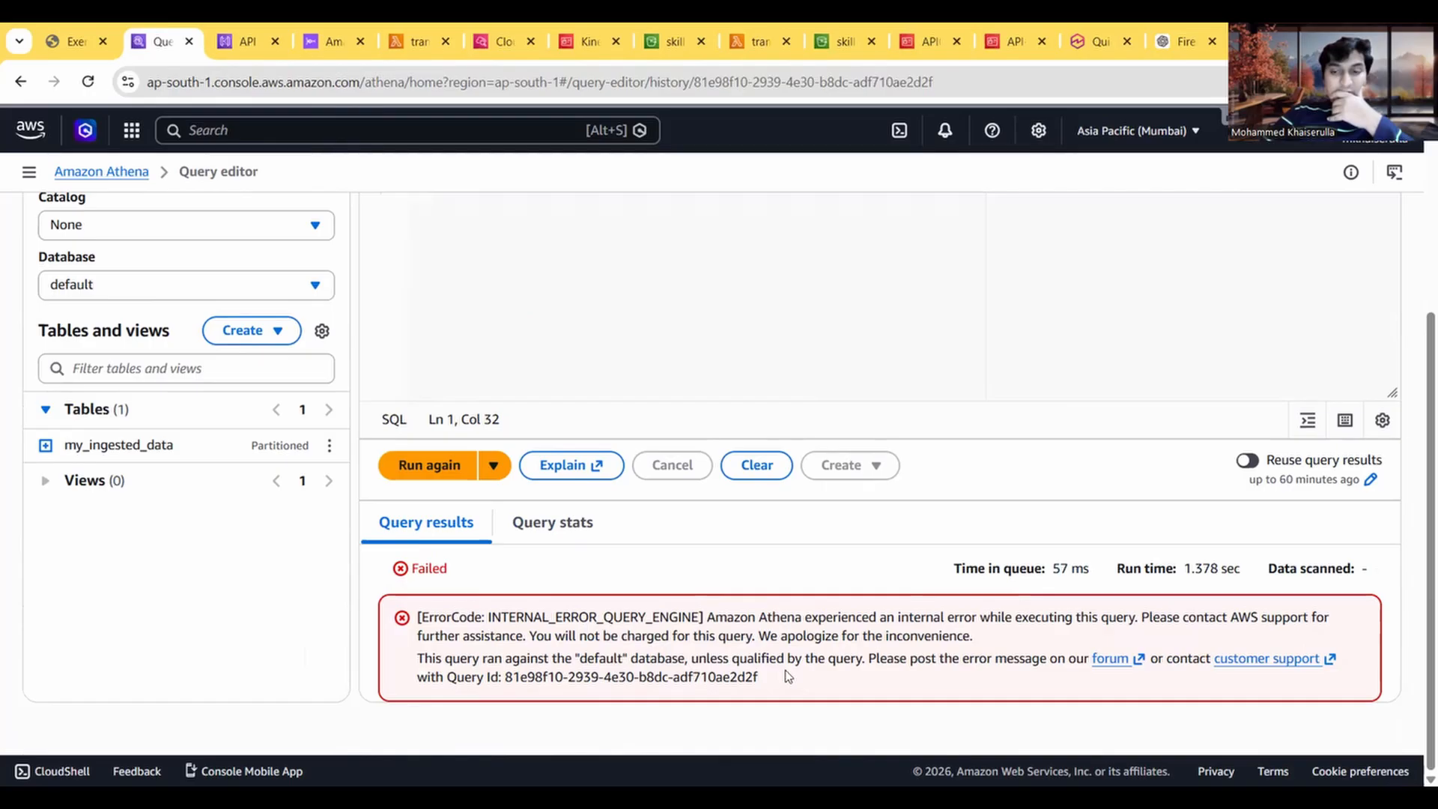
Step: Compare the LOCATION and storage.location.template lines of the guide's step 8 script with the table creation script in Athena
{"action": "scroll", "coordinate": [787, 676], "scroll_direction": "up", "scroll_amount": 3}
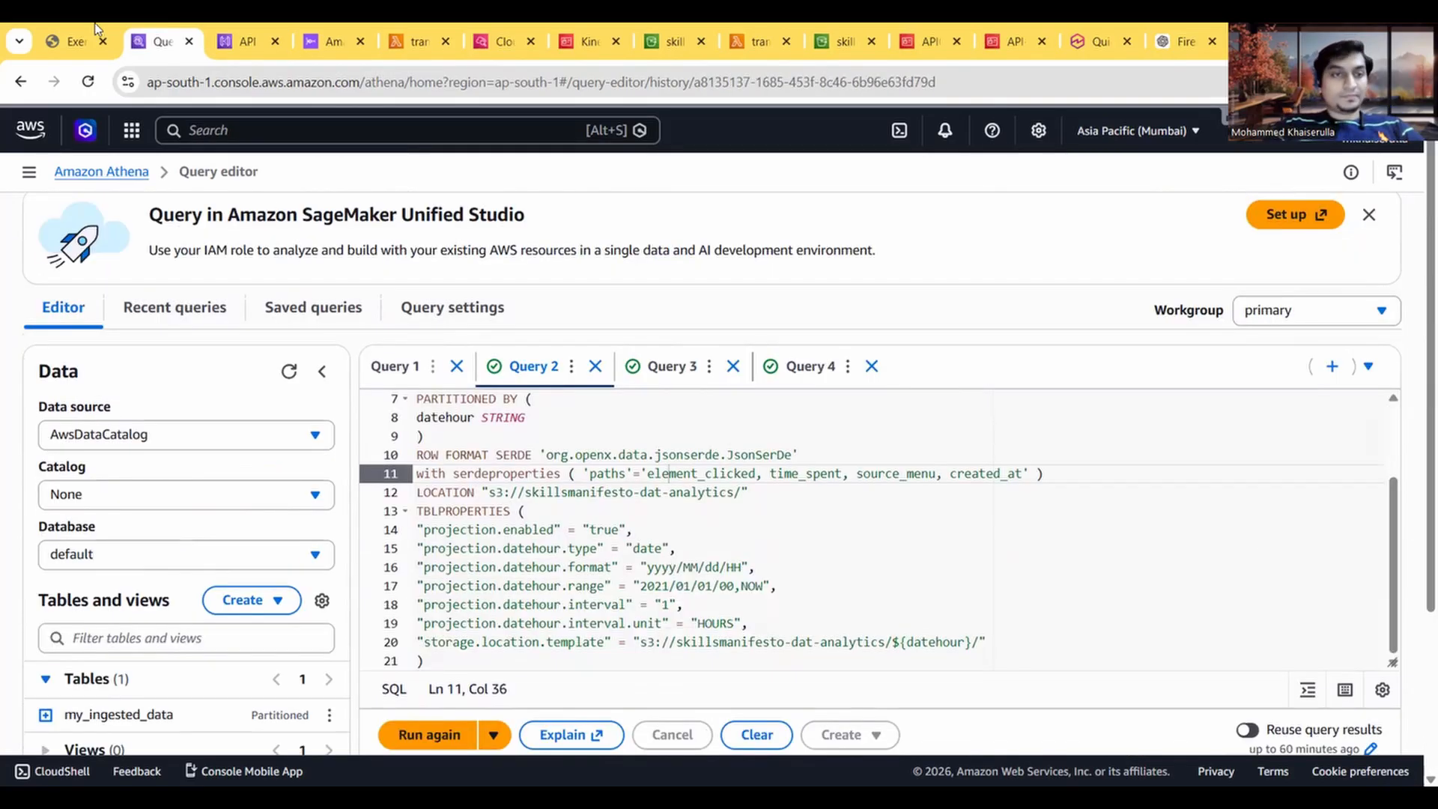
{"action": "left_click", "coordinate": [51, 44]}
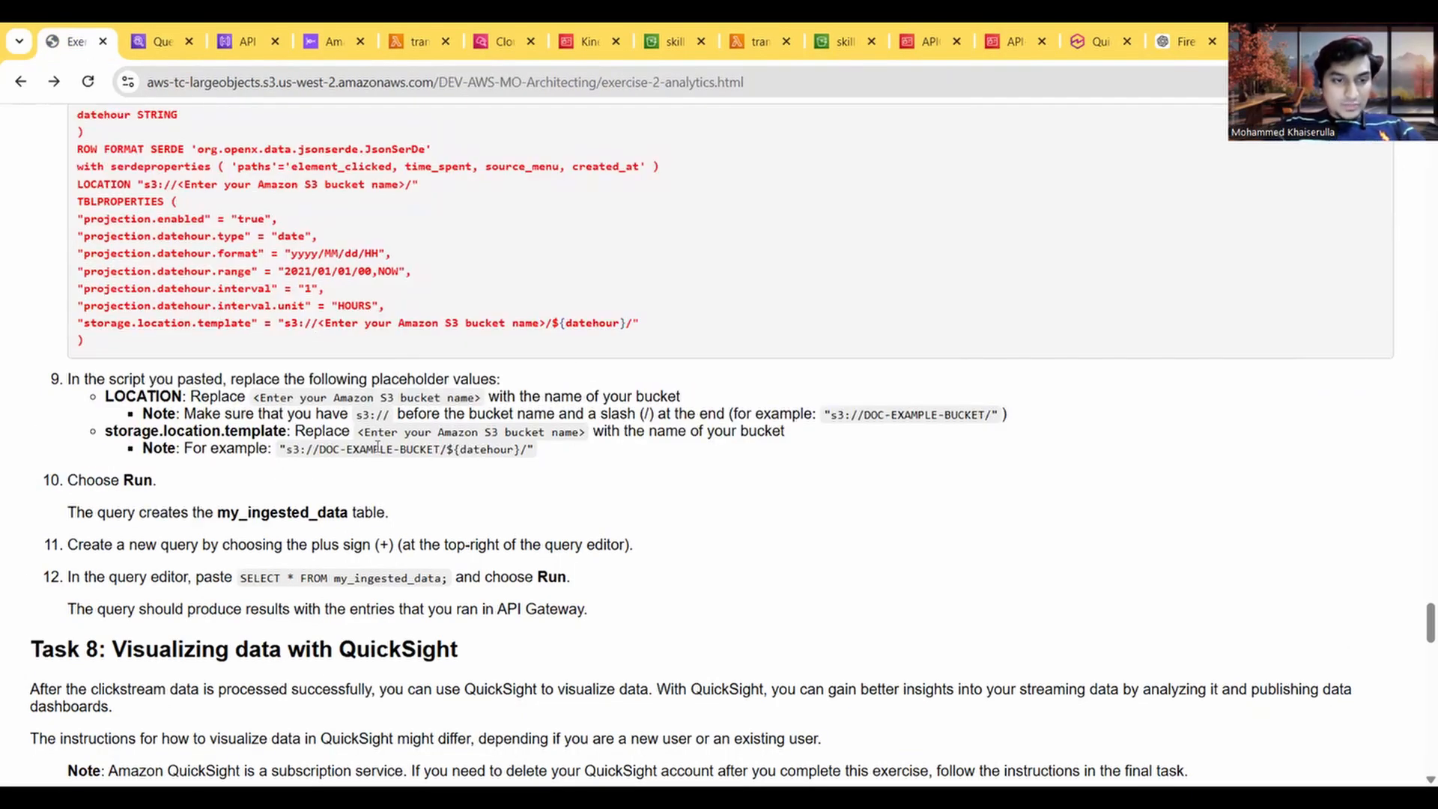
{"action": "scroll", "coordinate": [322, 452], "scroll_direction": "up", "scroll_amount": 1}
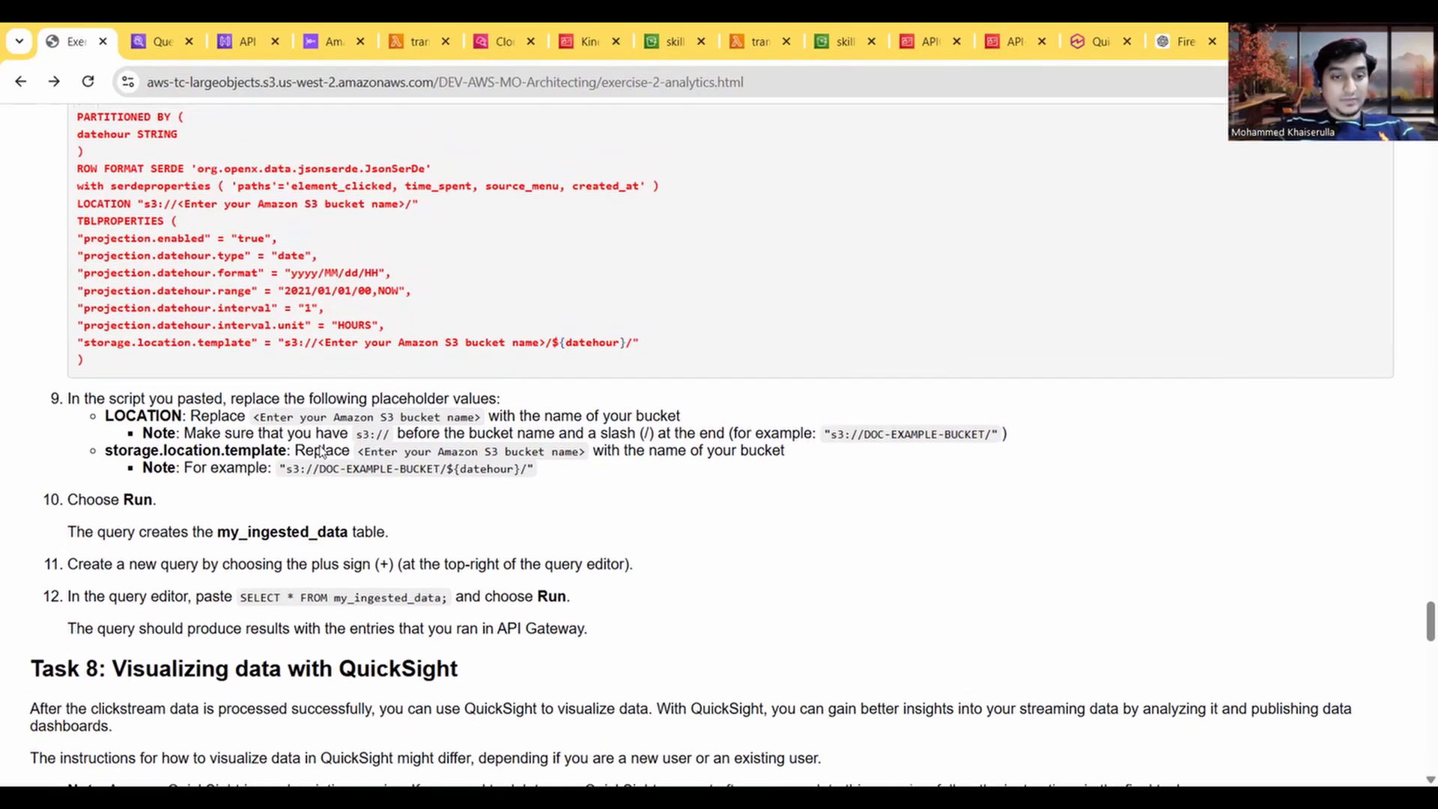
{"action": "left_click_drag", "start_coordinate": [322, 342], "coordinate": [533, 370]}
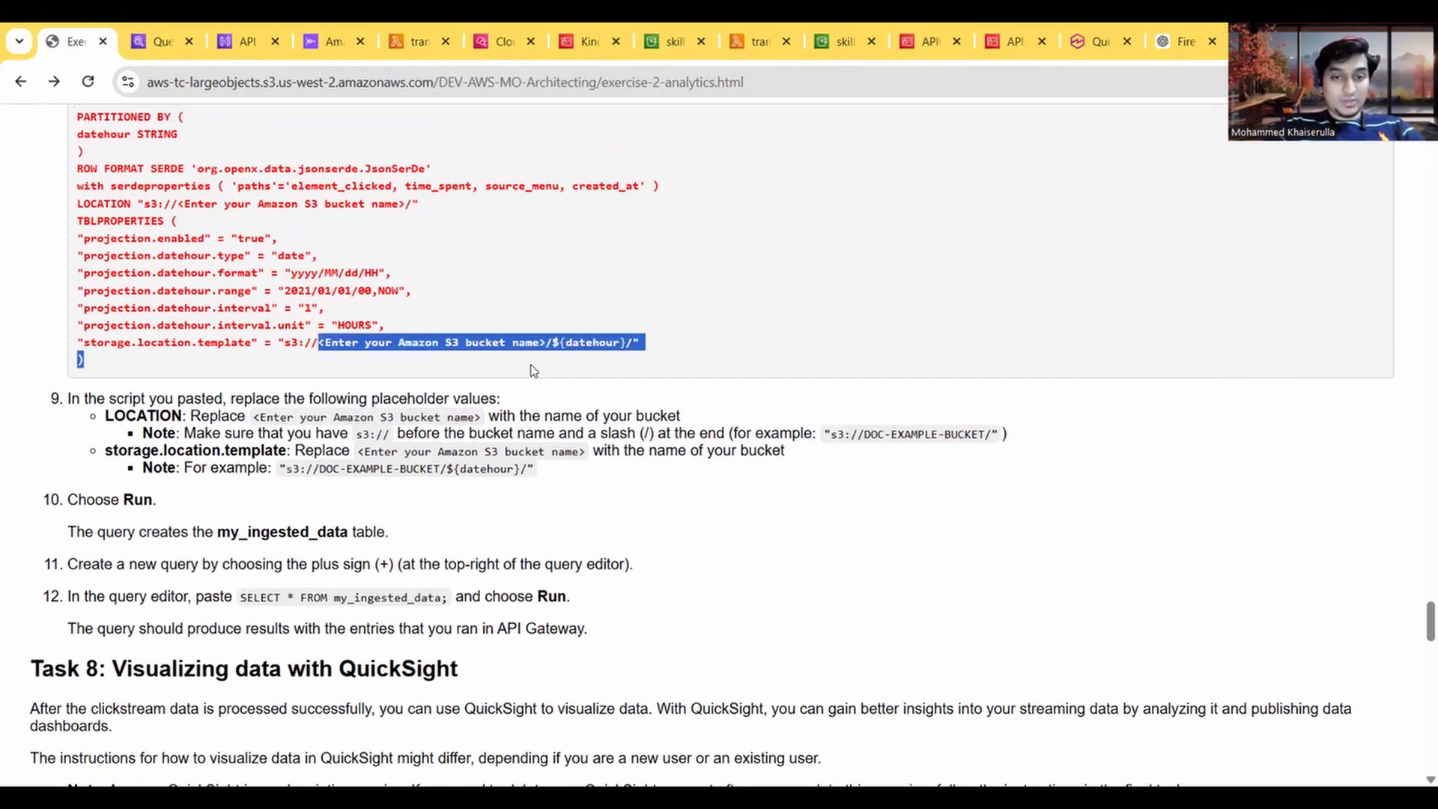
{"action": "left_click", "coordinate": [394, 196]}
{"action": "scroll", "coordinate": [260, 210], "scroll_direction": "up", "scroll_amount": 3}
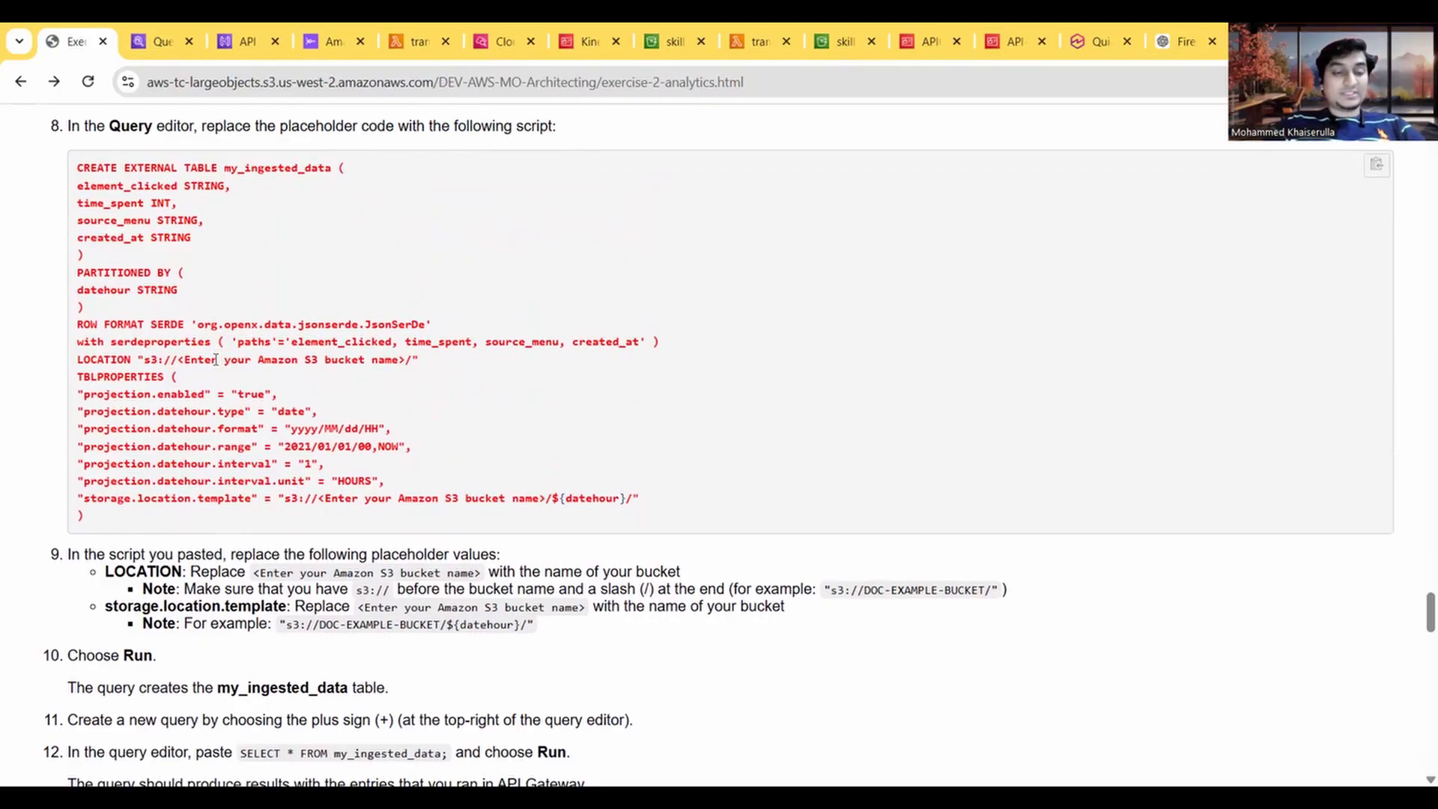
{"action": "left_click_drag", "start_coordinate": [216, 360], "coordinate": [281, 375]}
{"action": "left_click", "coordinate": [347, 360]}
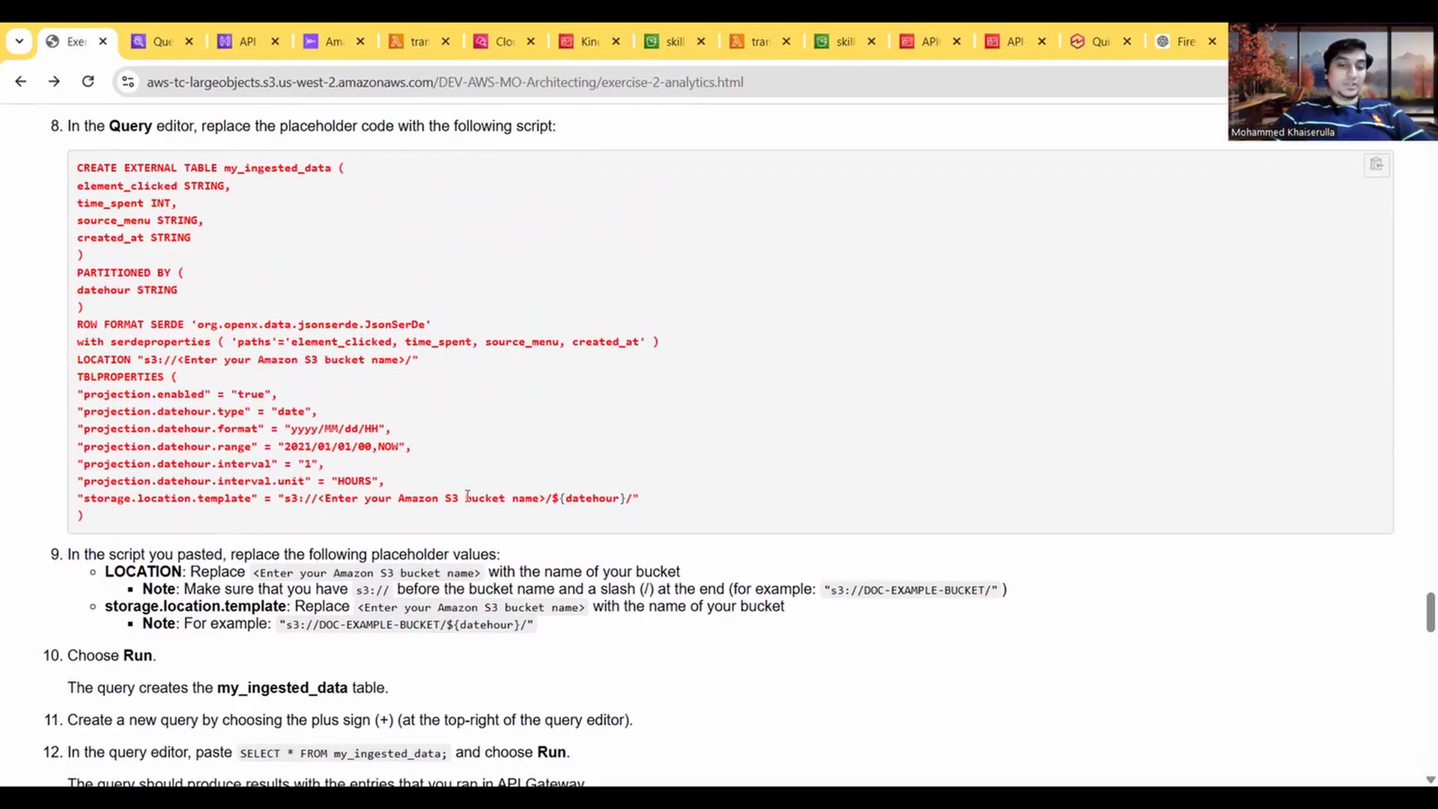
{"action": "left_click_drag", "start_coordinate": [379, 498], "coordinate": [498, 499]}
{"action": "left_click", "coordinate": [159, 36]}
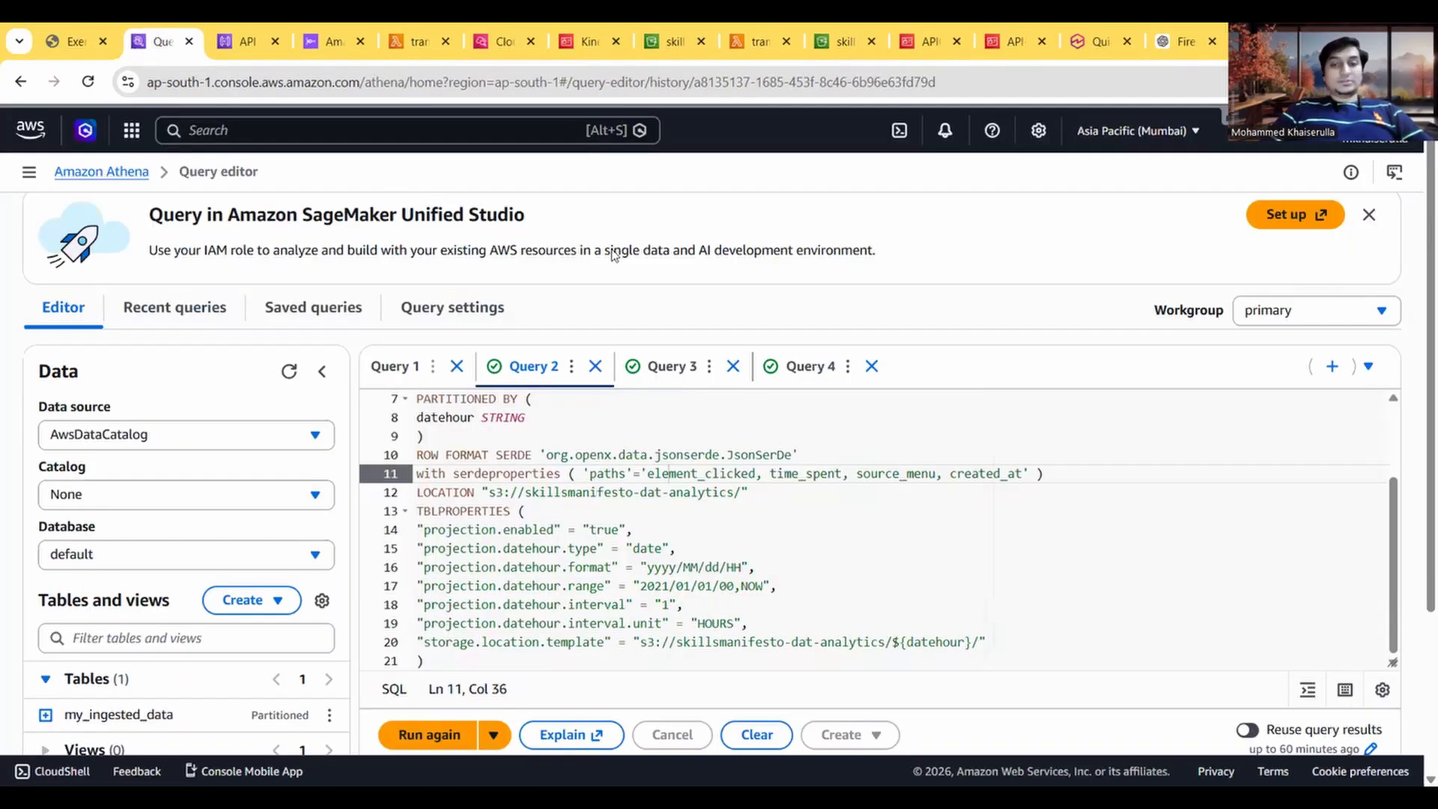
Step: Check the query results and query stats of the my_ingested_data table creation script
{"action": "scroll", "coordinate": [644, 552], "scroll_direction": "down", "scroll_amount": 2}
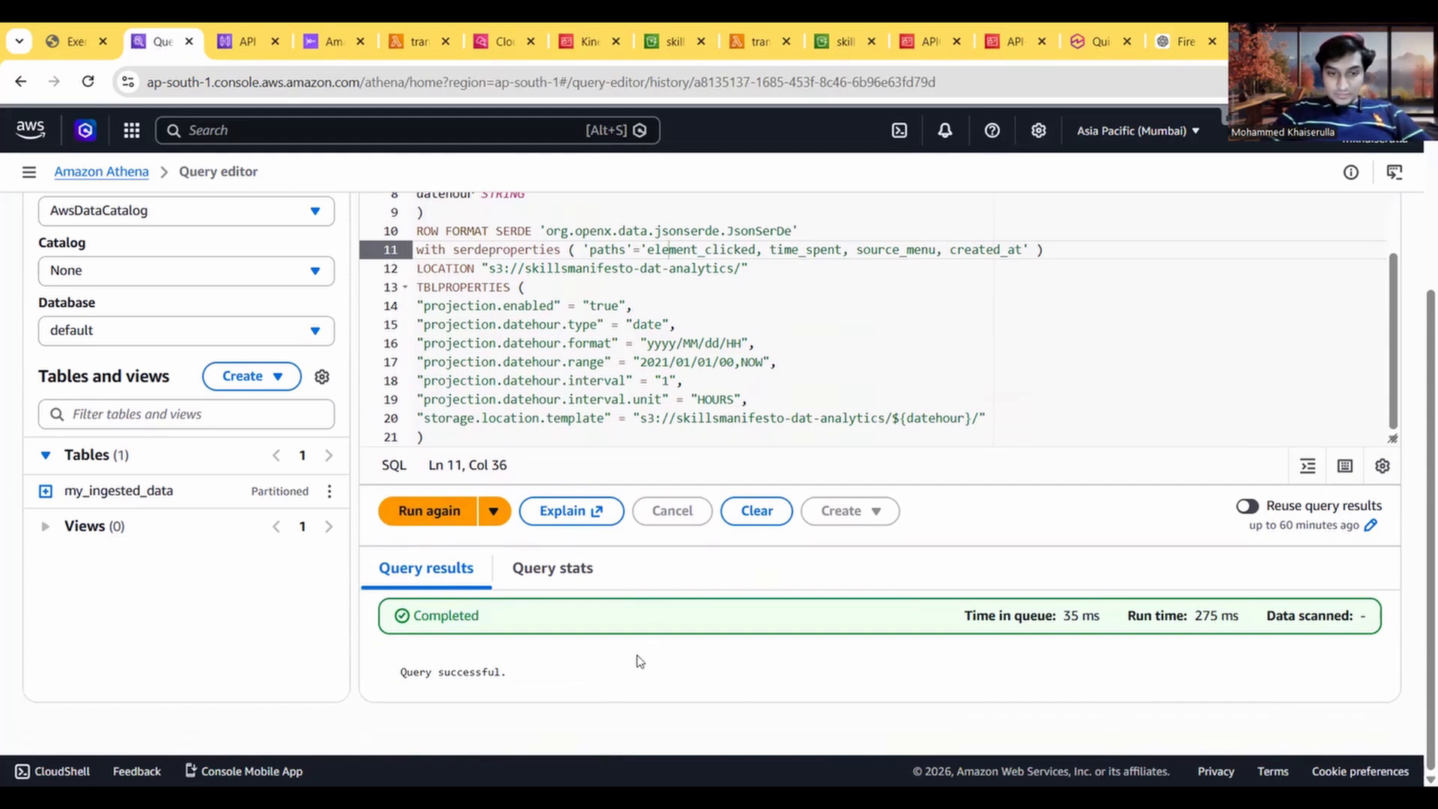
{"action": "left_click", "coordinate": [548, 575]}
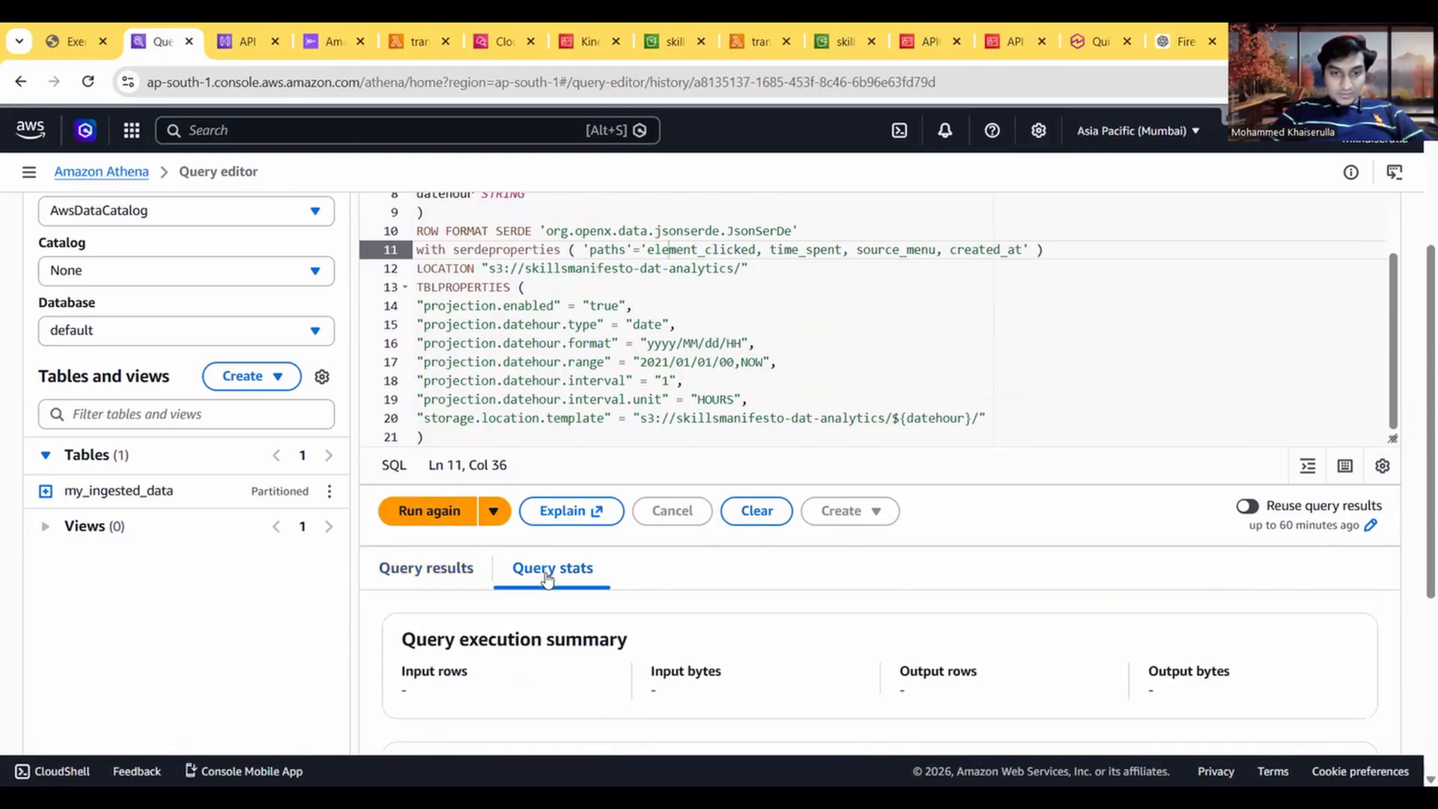
{"action": "left_click", "coordinate": [452, 576]}
{"action": "scroll", "coordinate": [588, 696], "scroll_direction": "up", "scroll_amount": 1}
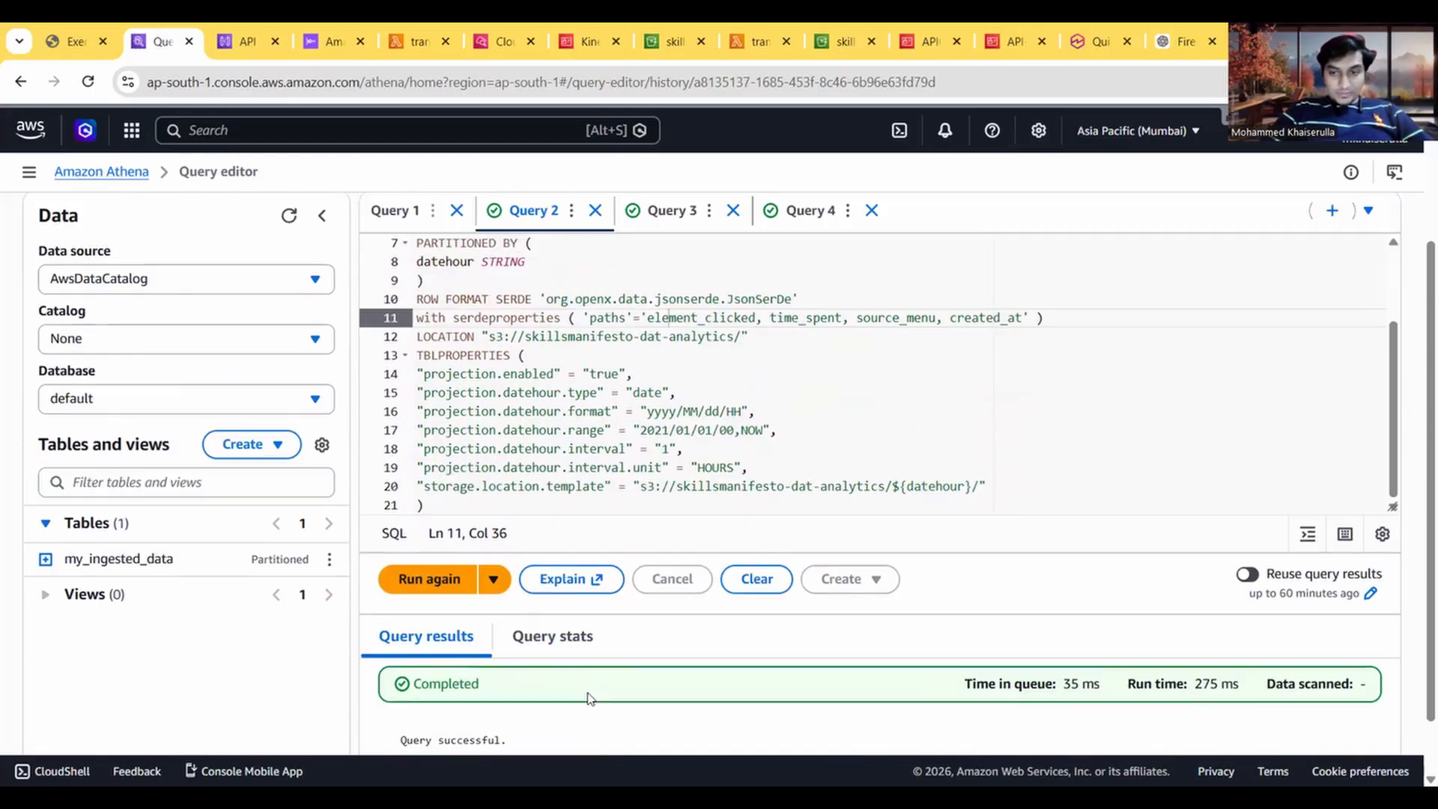
{"action": "scroll", "coordinate": [577, 740], "scroll_direction": "down", "scroll_amount": 1}
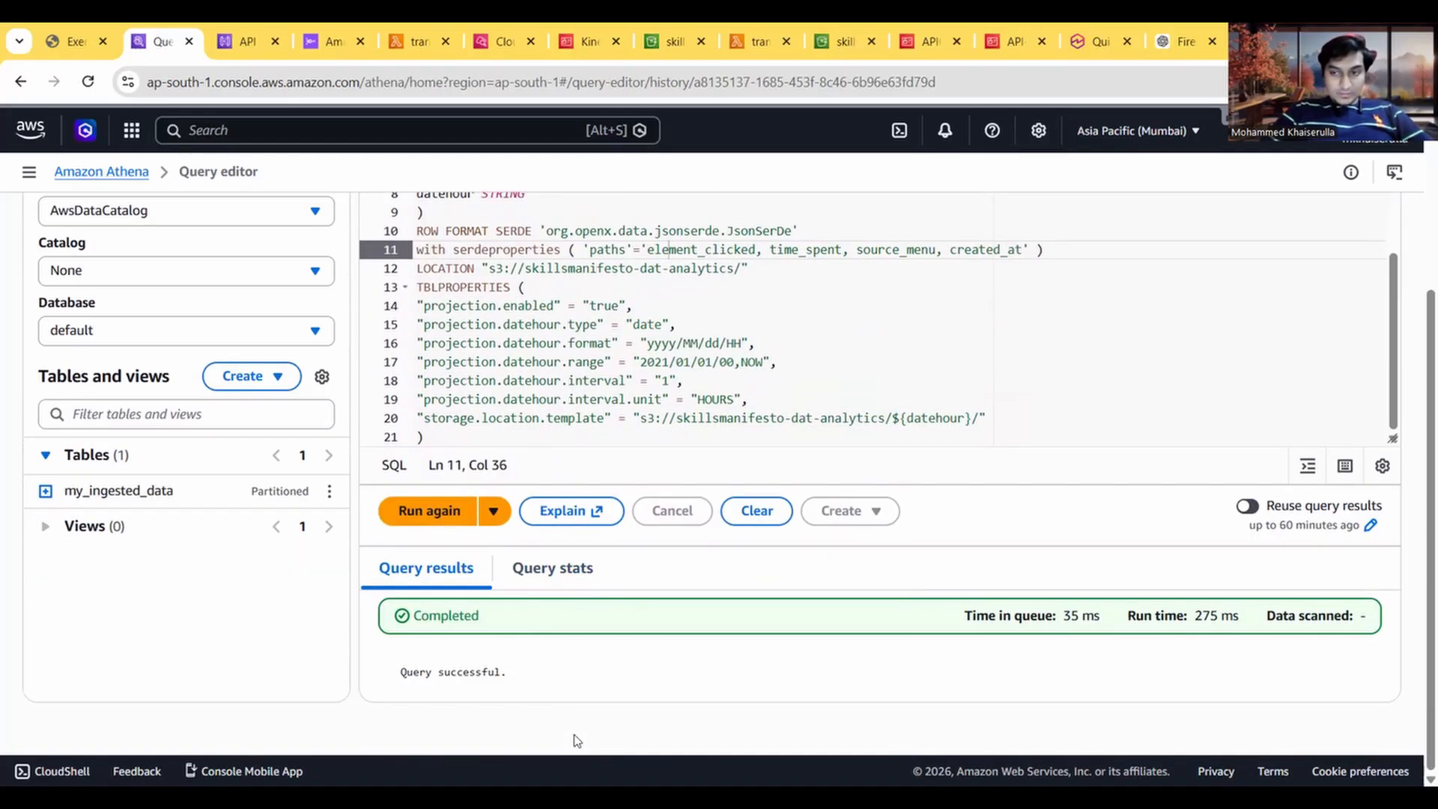
{"action": "scroll", "coordinate": [577, 740], "scroll_direction": "up", "scroll_amount": 3}
{"action": "scroll", "coordinate": [576, 740], "scroll_direction": "down", "scroll_amount": 3}
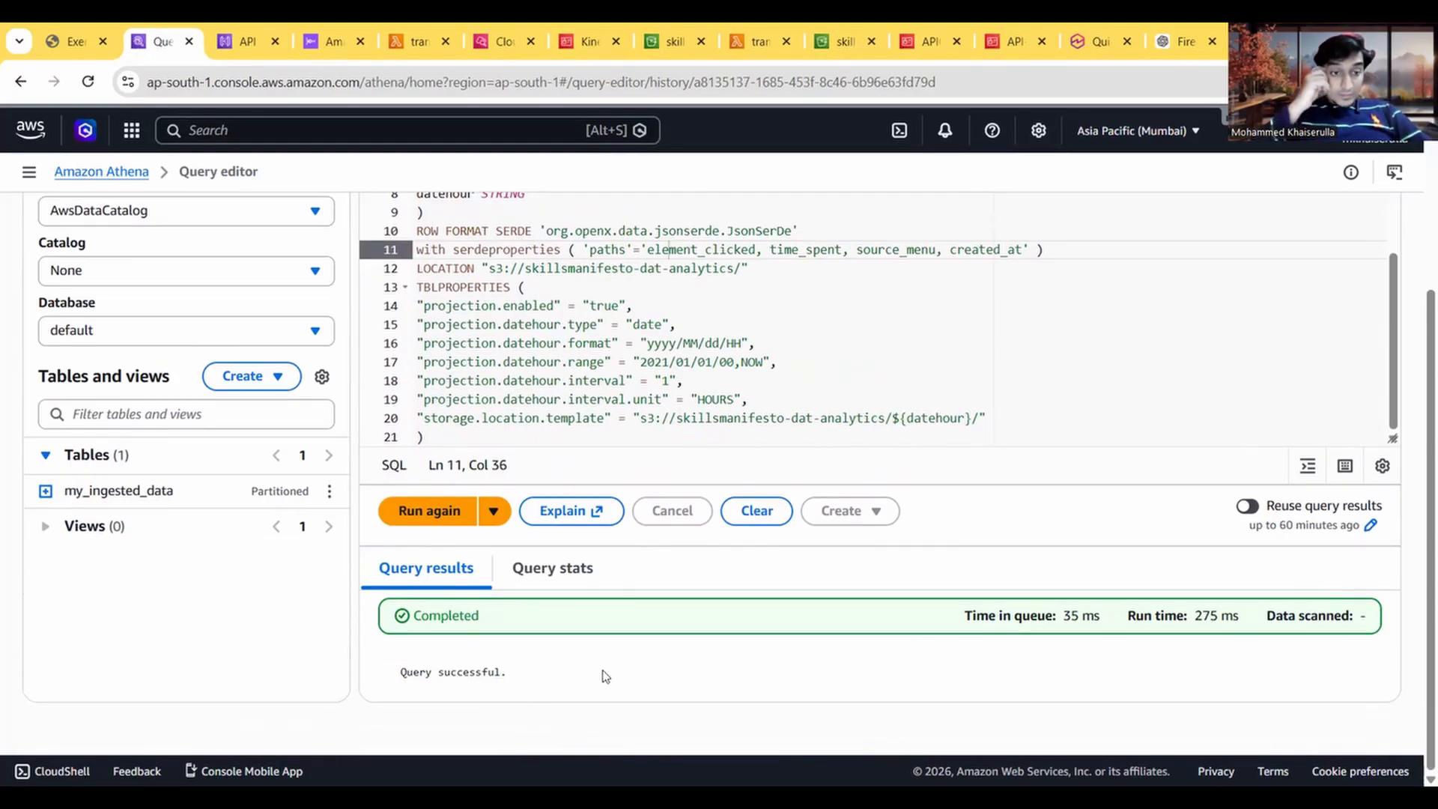
Step: Try to run the my_ingested_data table creation script again and check its outcome
{"action": "left_click", "coordinate": [449, 515]}
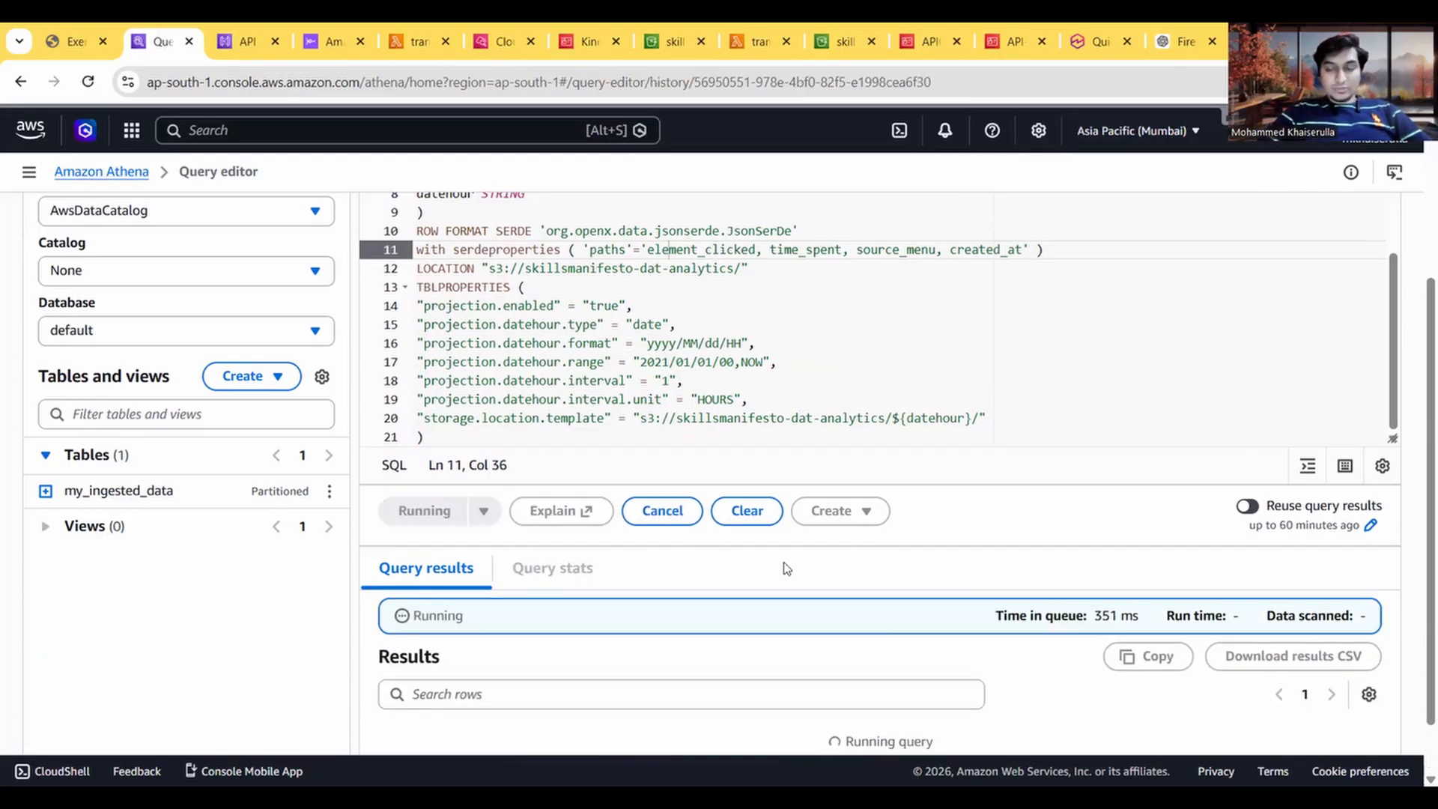
{"action": "scroll", "coordinate": [786, 568], "scroll_direction": "down", "scroll_amount": 1}
{"action": "scroll", "coordinate": [786, 568], "scroll_direction": "up", "scroll_amount": 4}
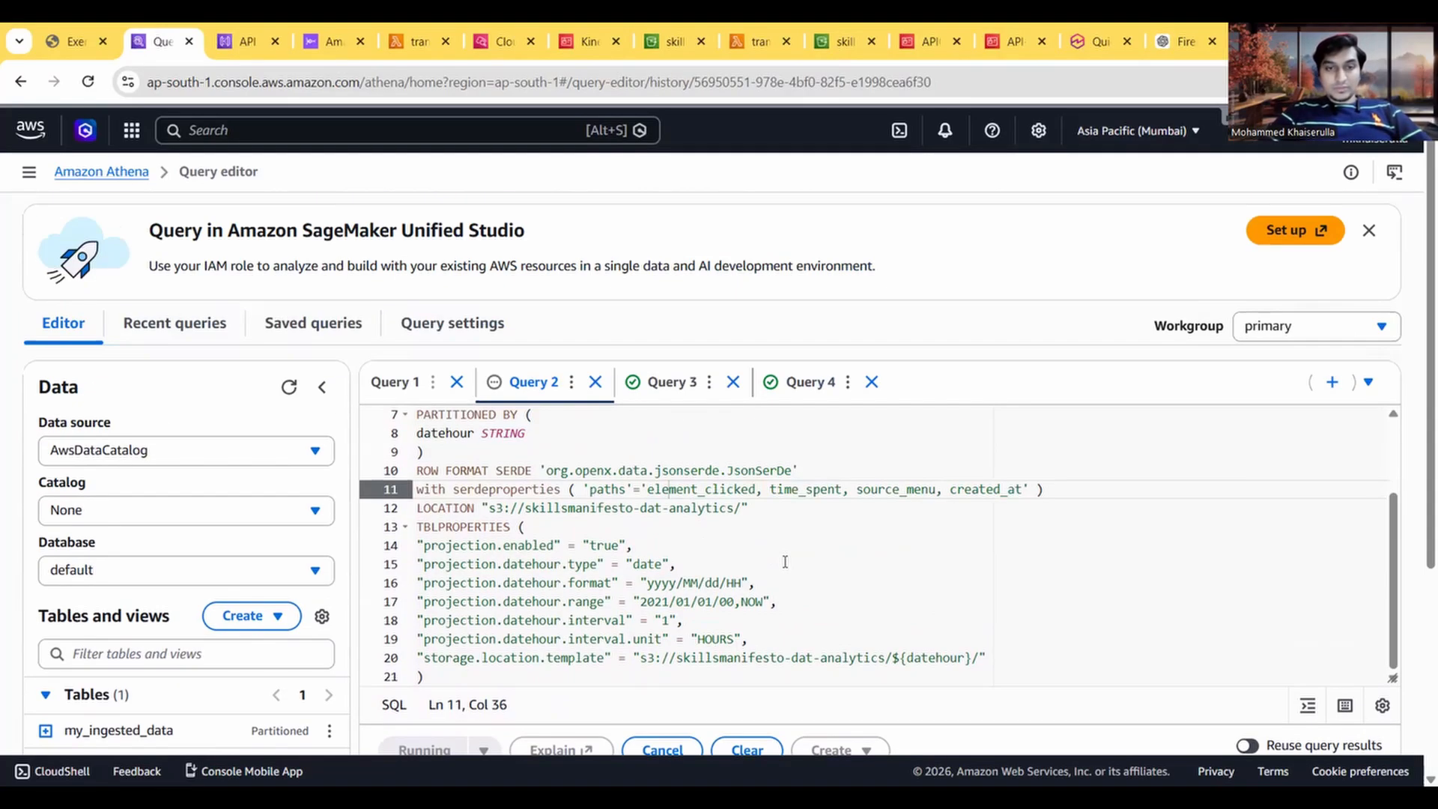
{"action": "left_click", "coordinate": [671, 382]}
{"action": "scroll", "coordinate": [712, 523], "scroll_direction": "down", "scroll_amount": 5}
{"action": "scroll", "coordinate": [712, 524], "scroll_direction": "up", "scroll_amount": 5}
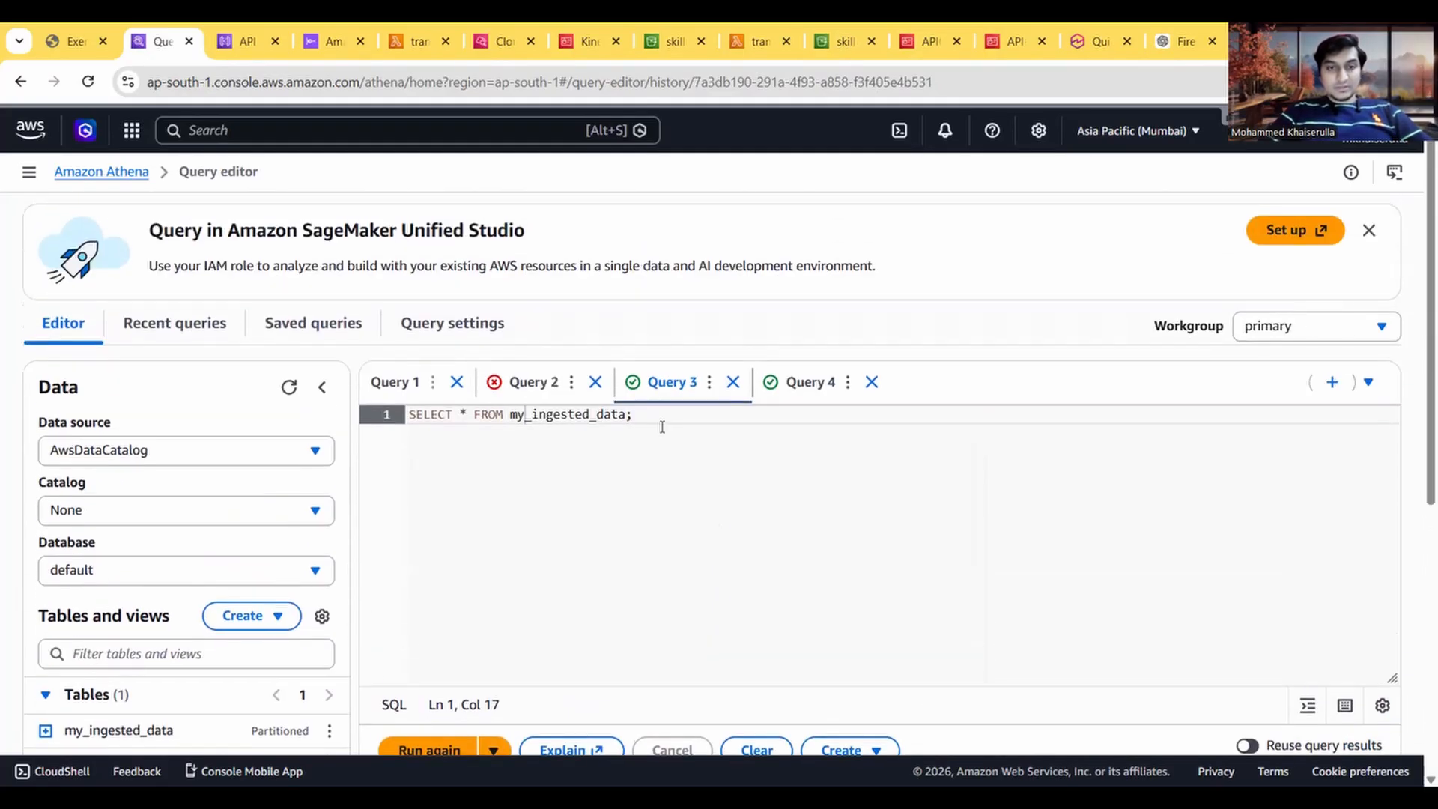
{"action": "left_click", "coordinate": [533, 382]}
{"action": "scroll", "coordinate": [685, 479], "scroll_direction": "down", "scroll_amount": 3}
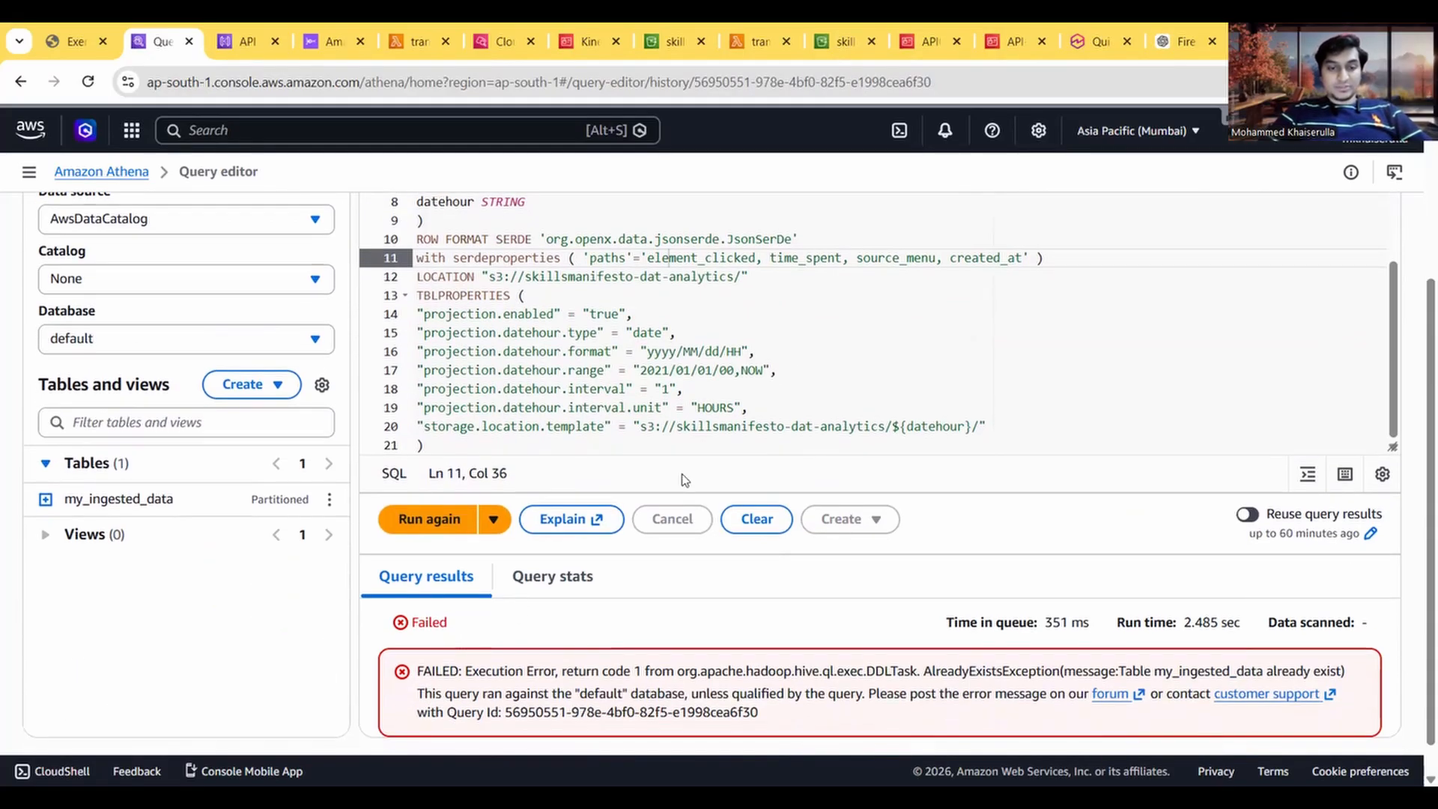
Step: Review the result rows of the SELECT * FROM my_ingested_data; query
{"action": "scroll", "coordinate": [684, 479], "scroll_direction": "up", "scroll_amount": 3}
{"action": "left_click", "coordinate": [669, 378]}
{"action": "scroll", "coordinate": [684, 609], "scroll_direction": "down", "scroll_amount": 6}
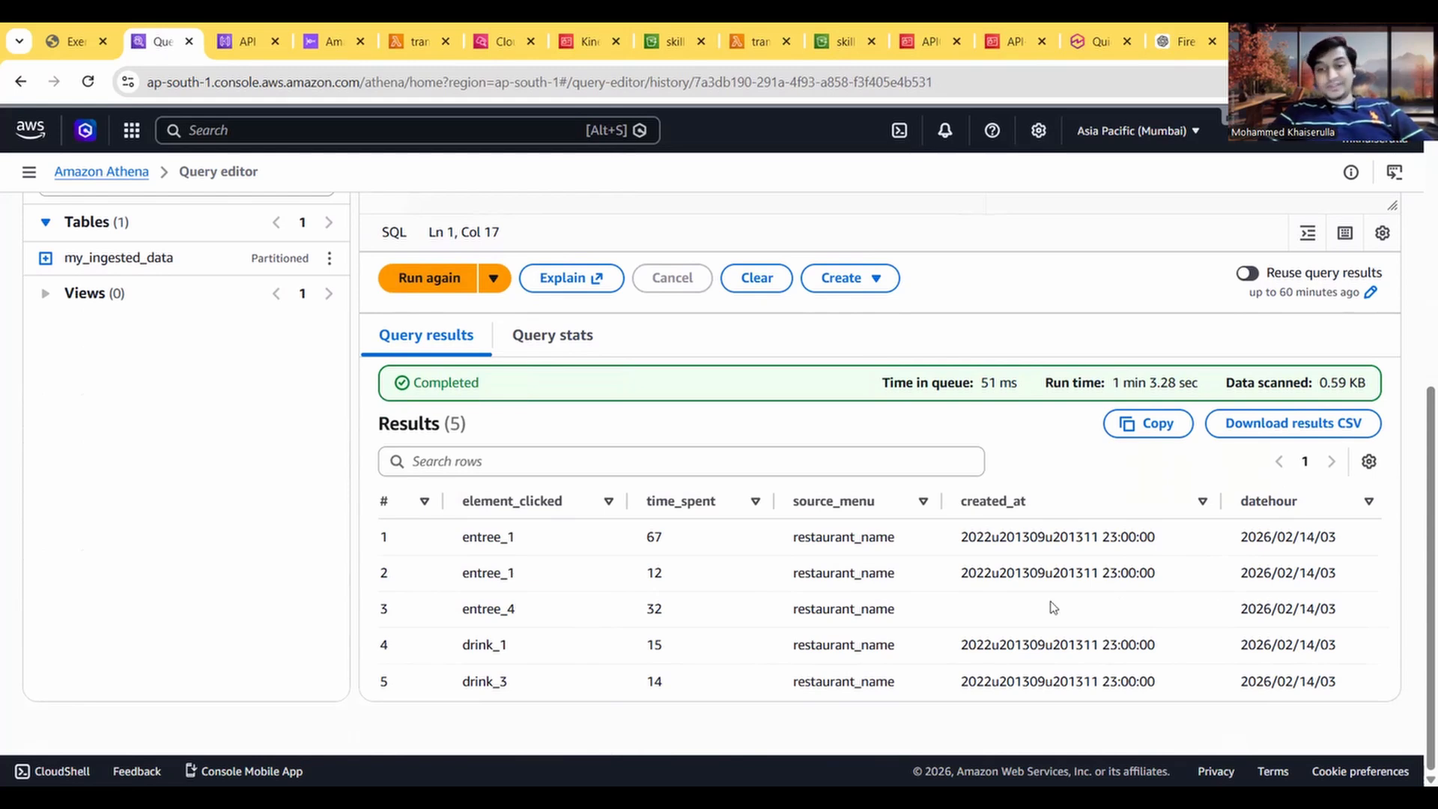
Step: Read the guide's Task 8 introduction on visualizing data with QuickSight, and look over the Datasets page in Amazon Quick Suite
{"action": "left_click", "coordinate": [52, 30]}
{"action": "scroll", "coordinate": [348, 533], "scroll_direction": "down", "scroll_amount": 3}
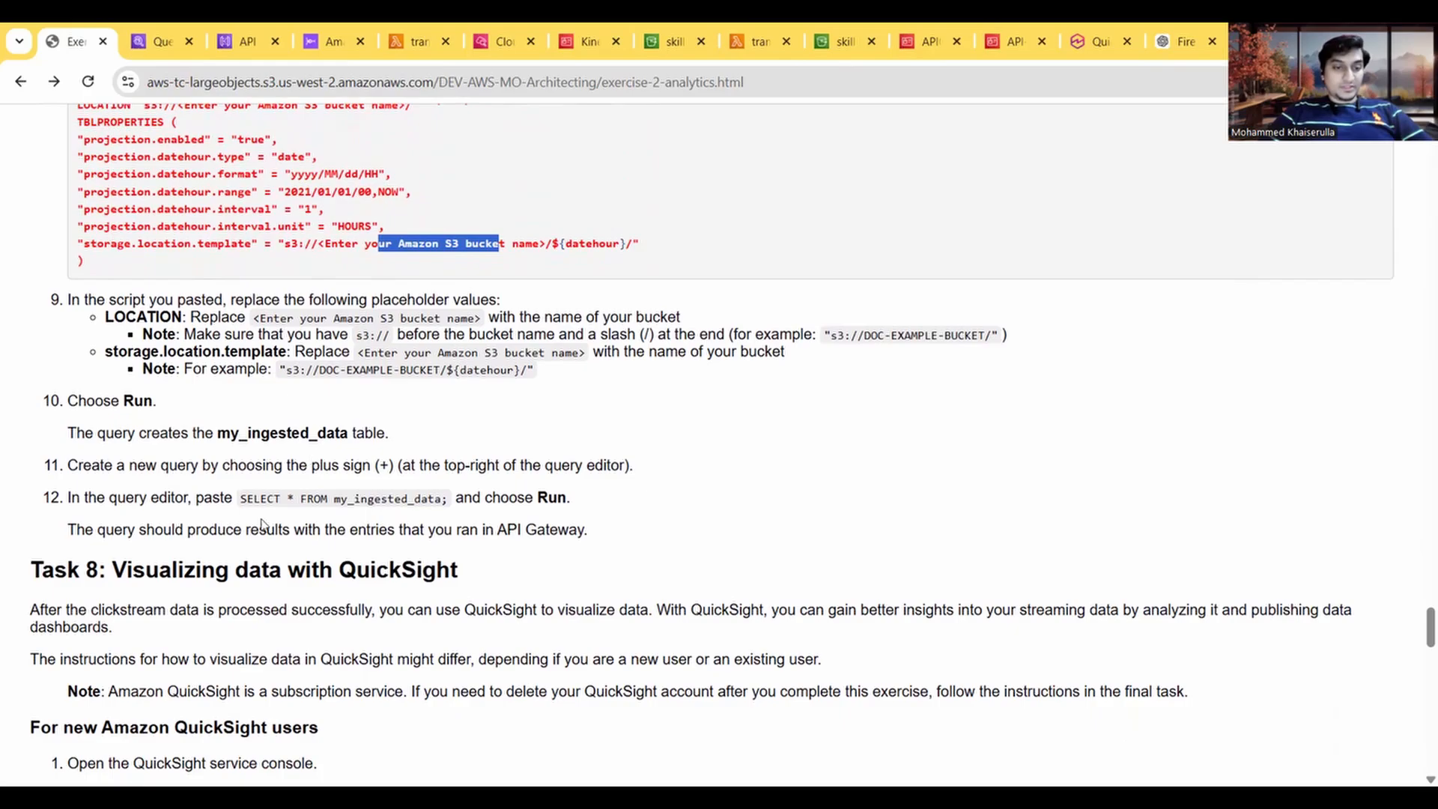
{"action": "scroll", "coordinate": [214, 521], "scroll_direction": "down", "scroll_amount": 2}
{"action": "scroll", "coordinate": [215, 521], "scroll_direction": "down", "scroll_amount": 1}
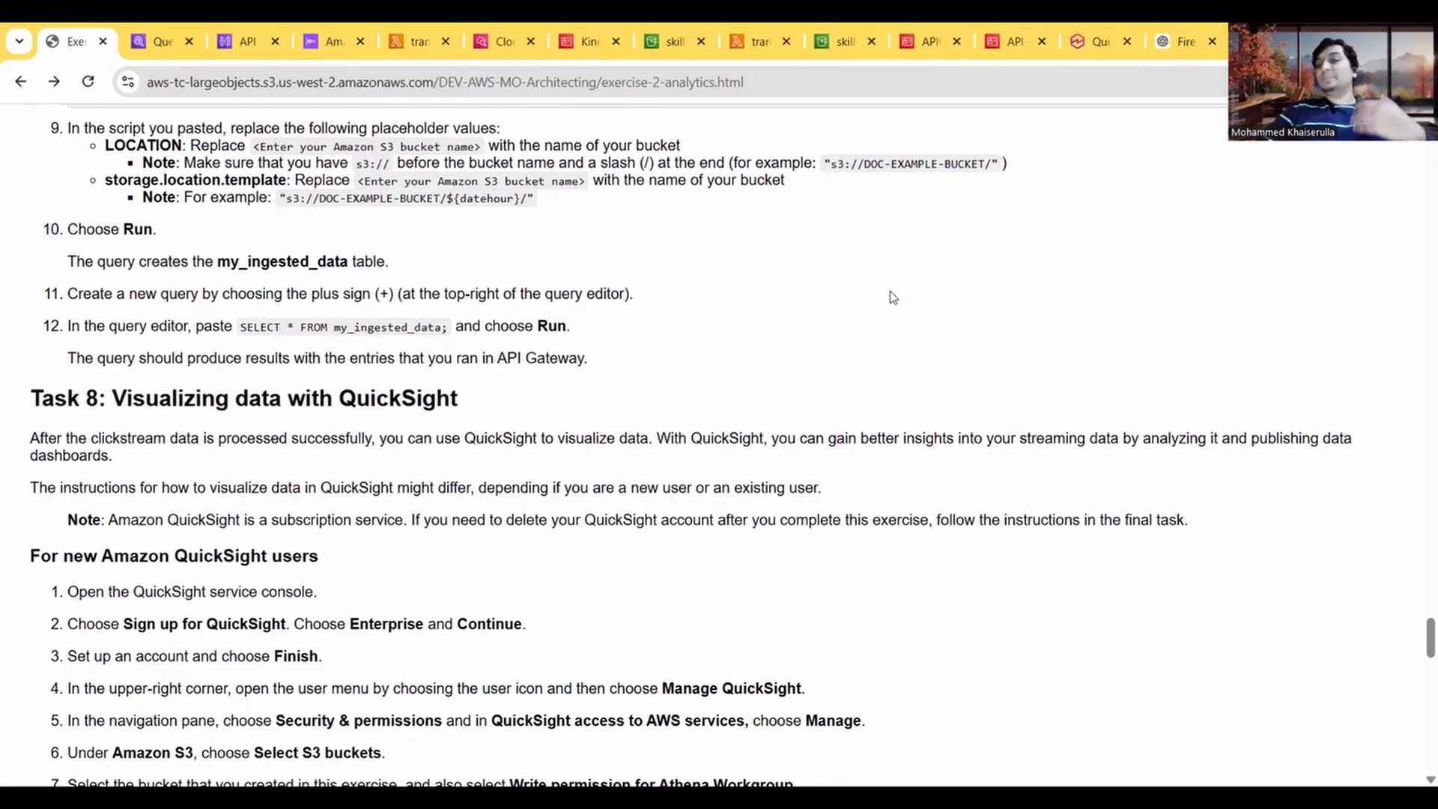
{"action": "left_click", "coordinate": [1105, 43]}
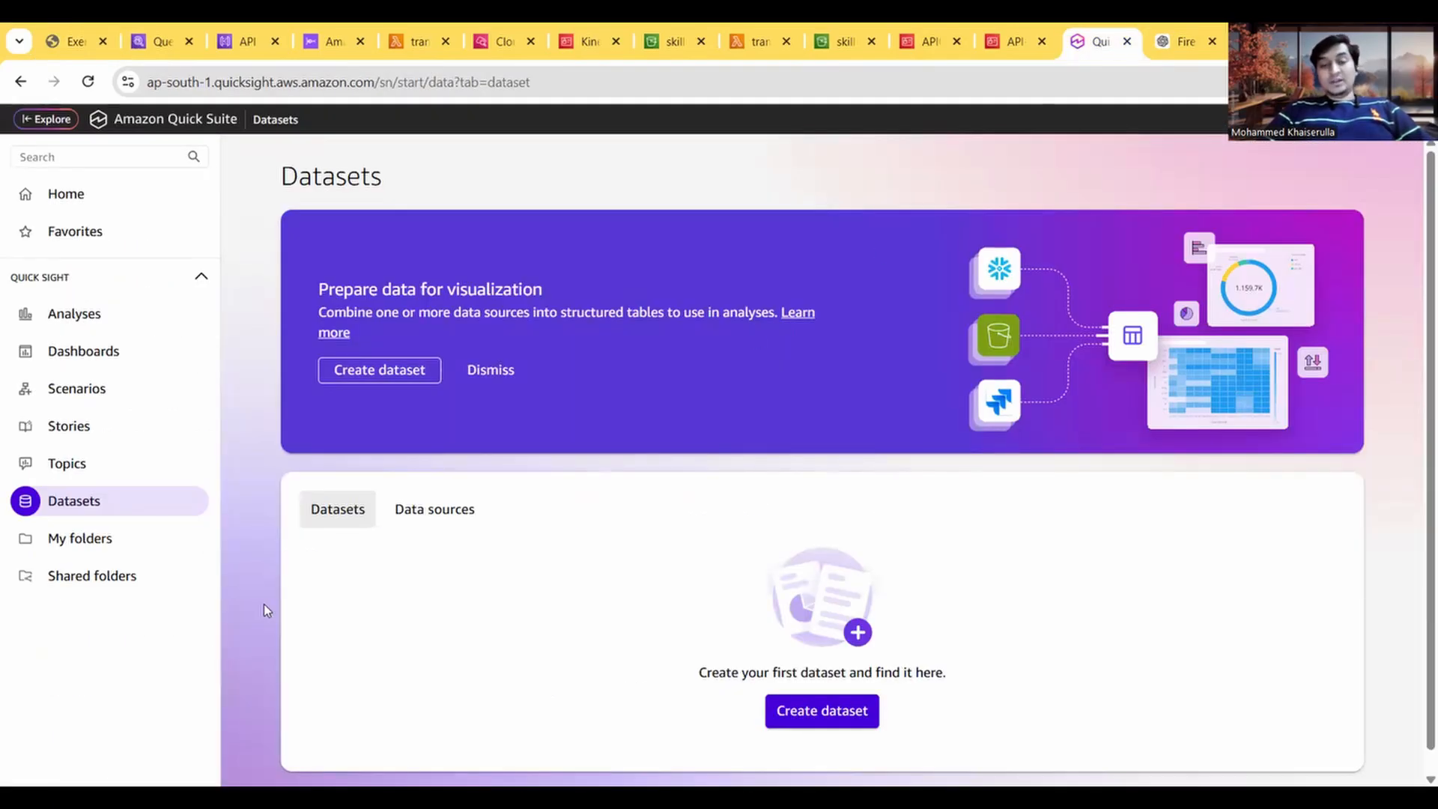
{"action": "scroll", "coordinate": [421, 636], "scroll_direction": "down", "scroll_amount": 1}
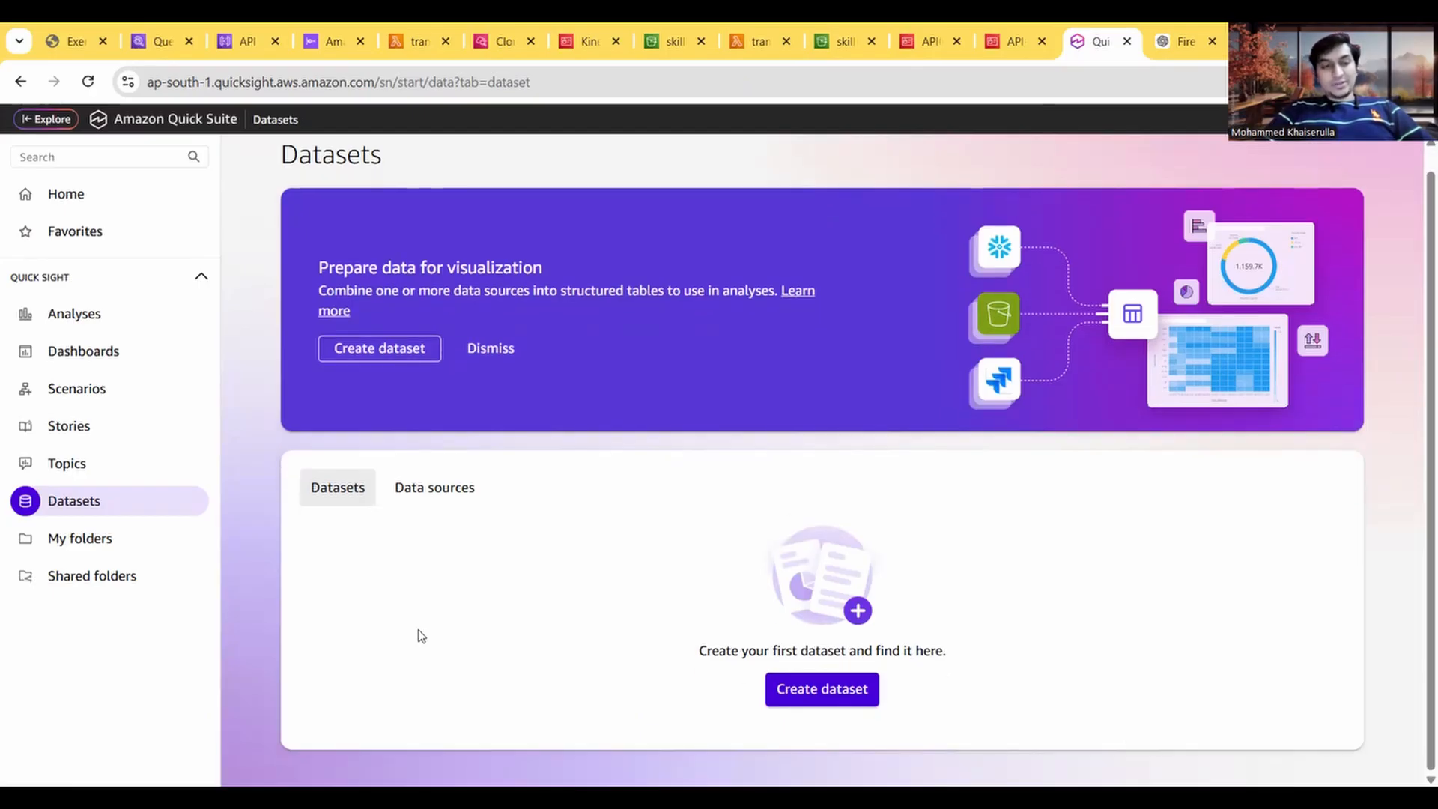
{"action": "scroll", "coordinate": [421, 636], "scroll_direction": "up", "scroll_amount": 1}
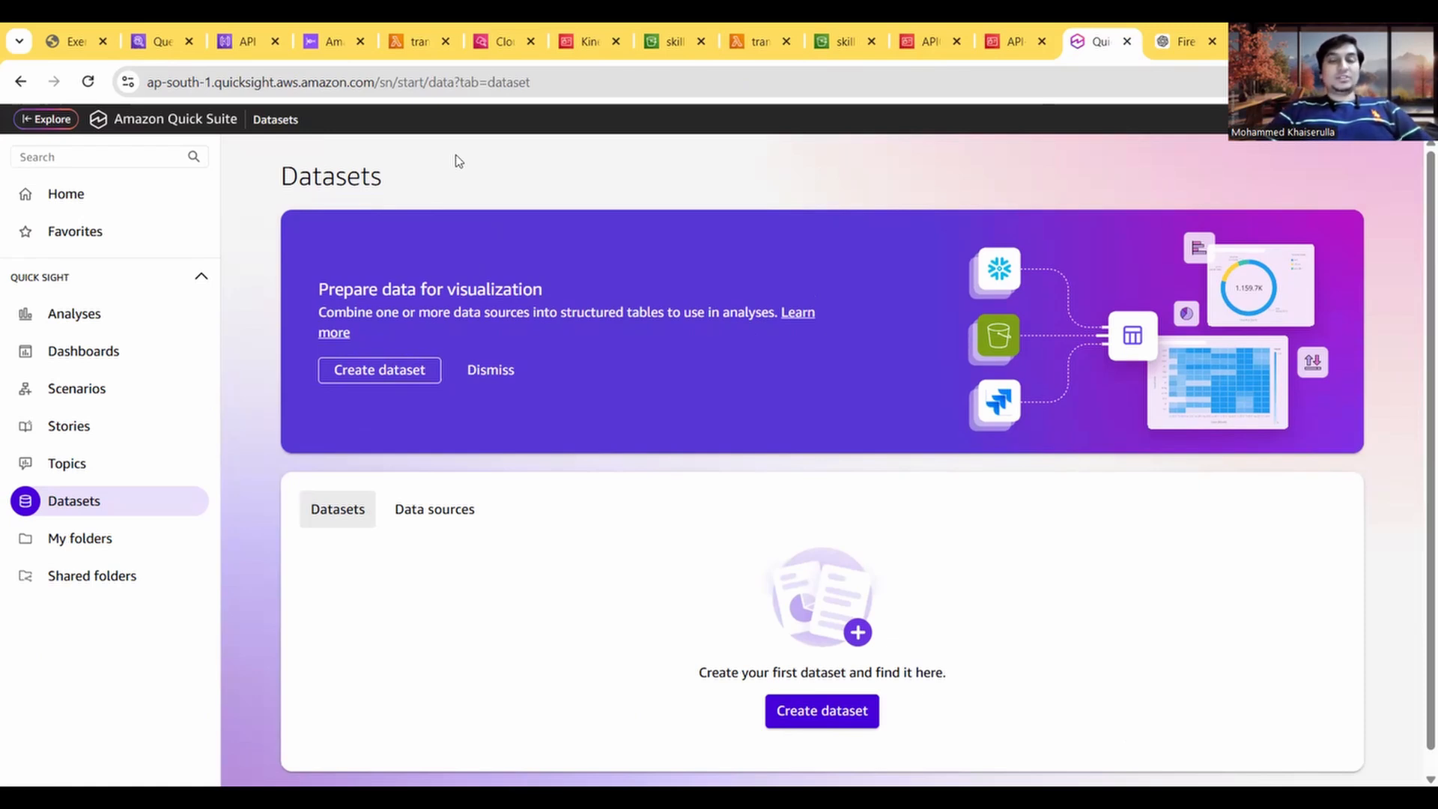
Step: Read the guide's Task 8 instructions for new Amazon QuickSight users, including step 4 on managing QuickSight
{"action": "left_click", "coordinate": [75, 42]}
{"action": "scroll", "coordinate": [339, 483], "scroll_direction": "down", "scroll_amount": 1}
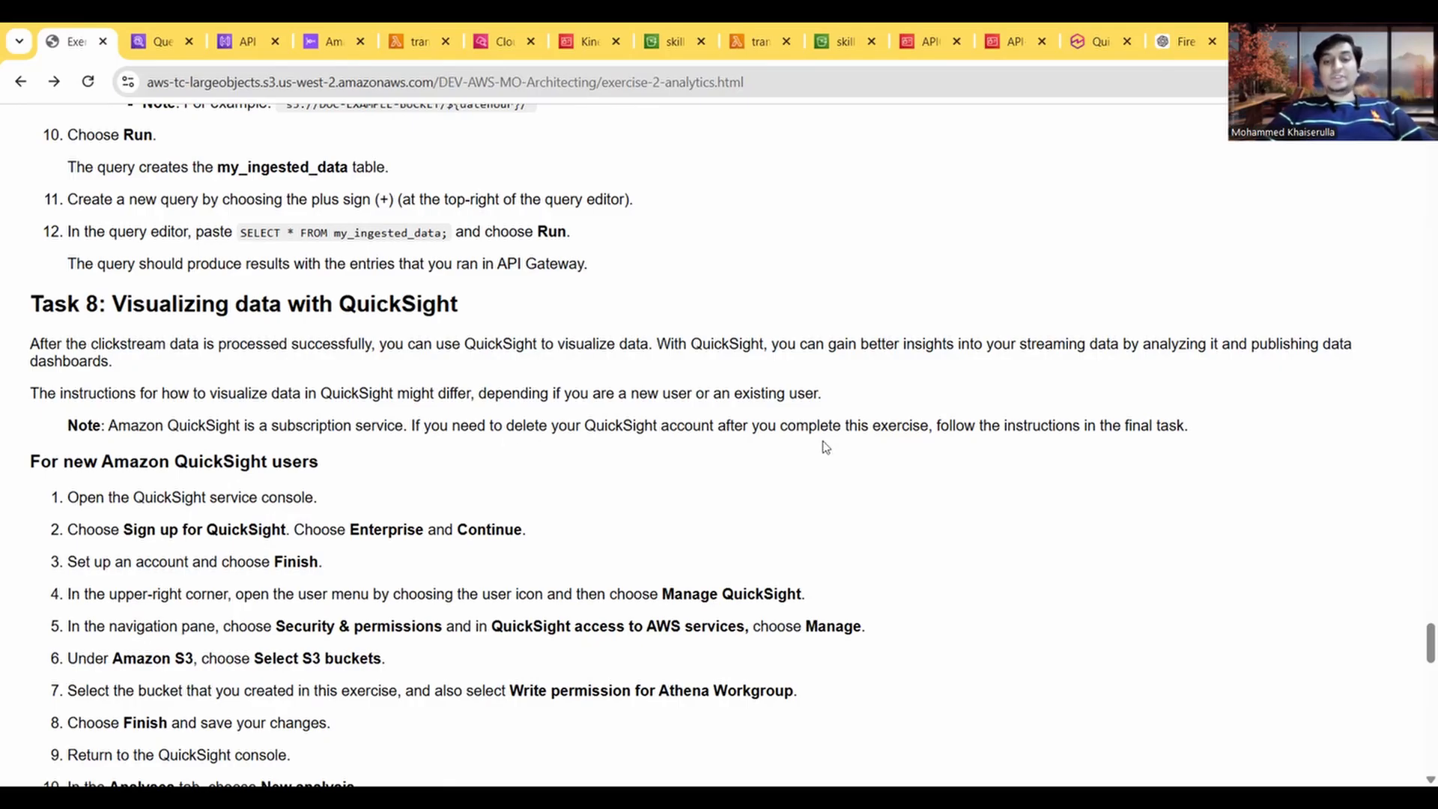
{"action": "scroll", "coordinate": [694, 521], "scroll_direction": "down", "scroll_amount": 2}
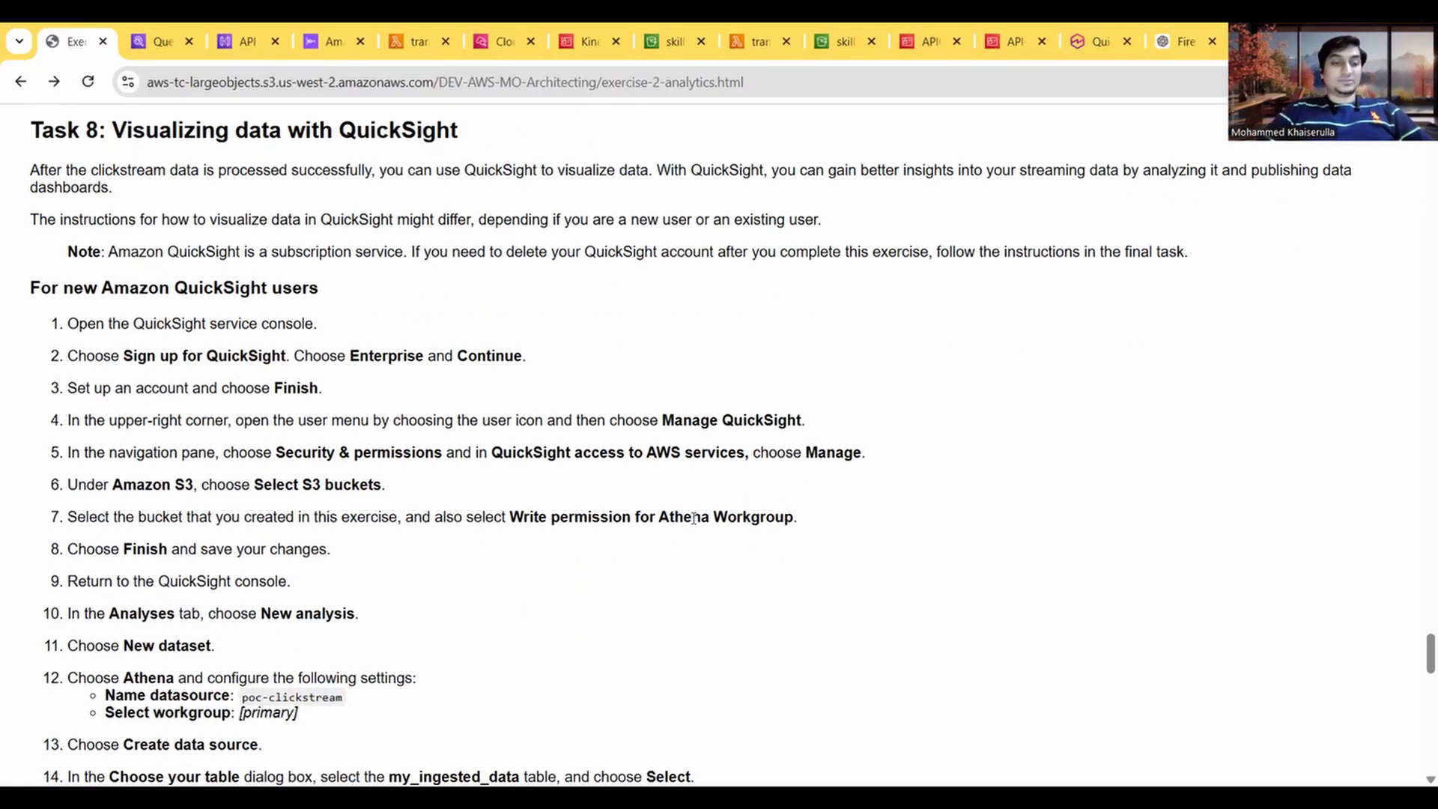
{"action": "scroll", "coordinate": [694, 518], "scroll_direction": "down", "scroll_amount": 1}
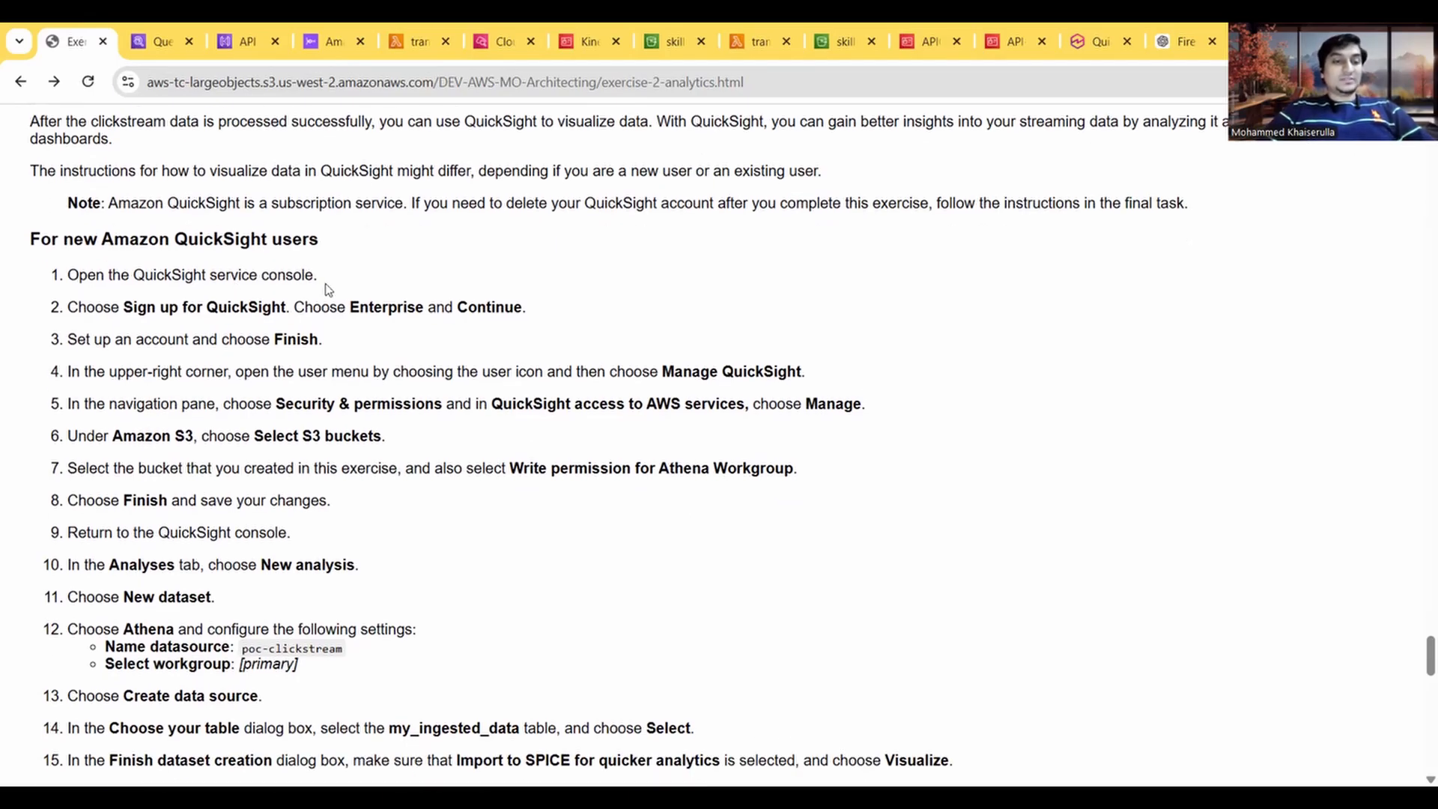
{"action": "scroll", "coordinate": [267, 405], "scroll_direction": "down", "scroll_amount": 1}
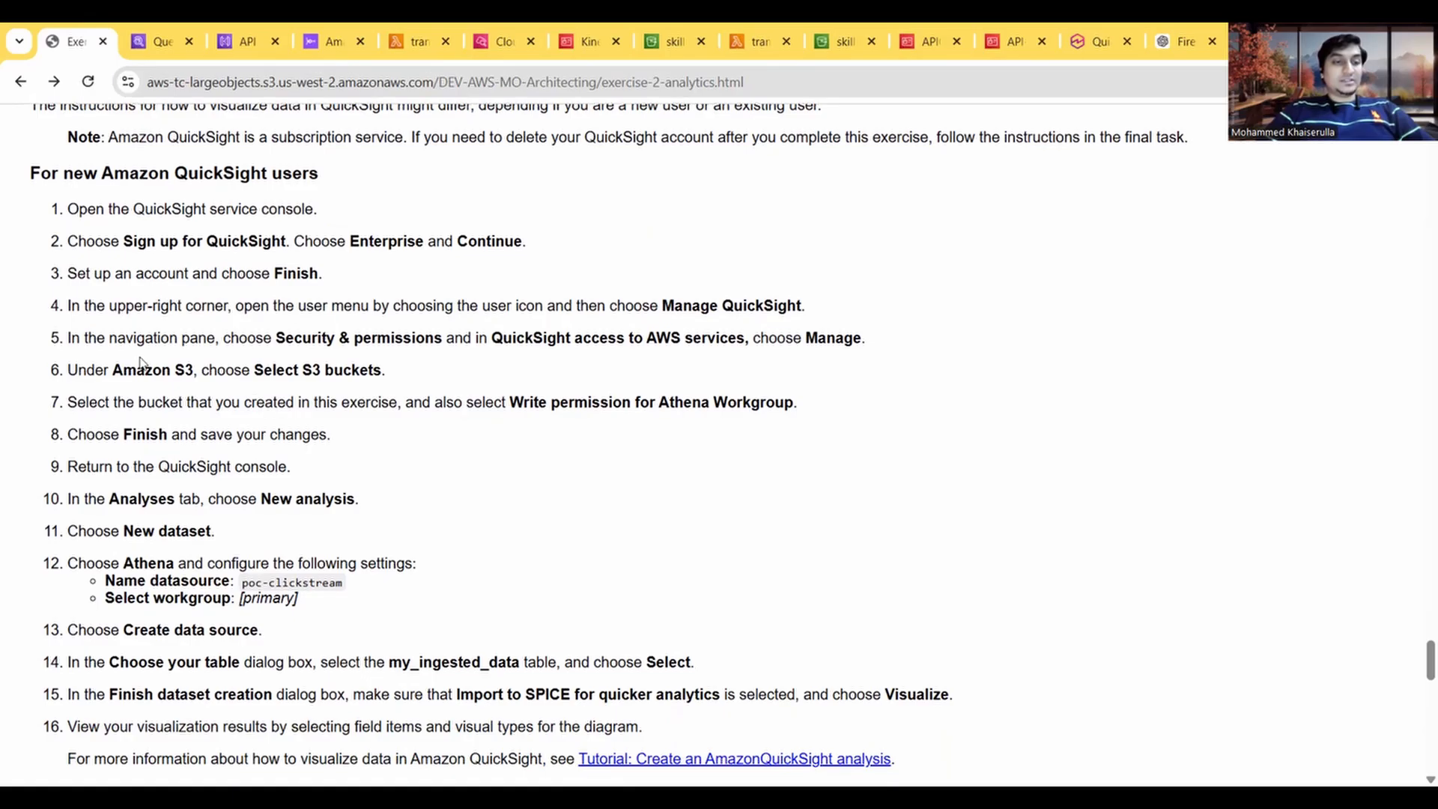
{"action": "left_click_drag", "start_coordinate": [71, 305], "coordinate": [185, 306]}
{"action": "left_click", "coordinate": [292, 302]}
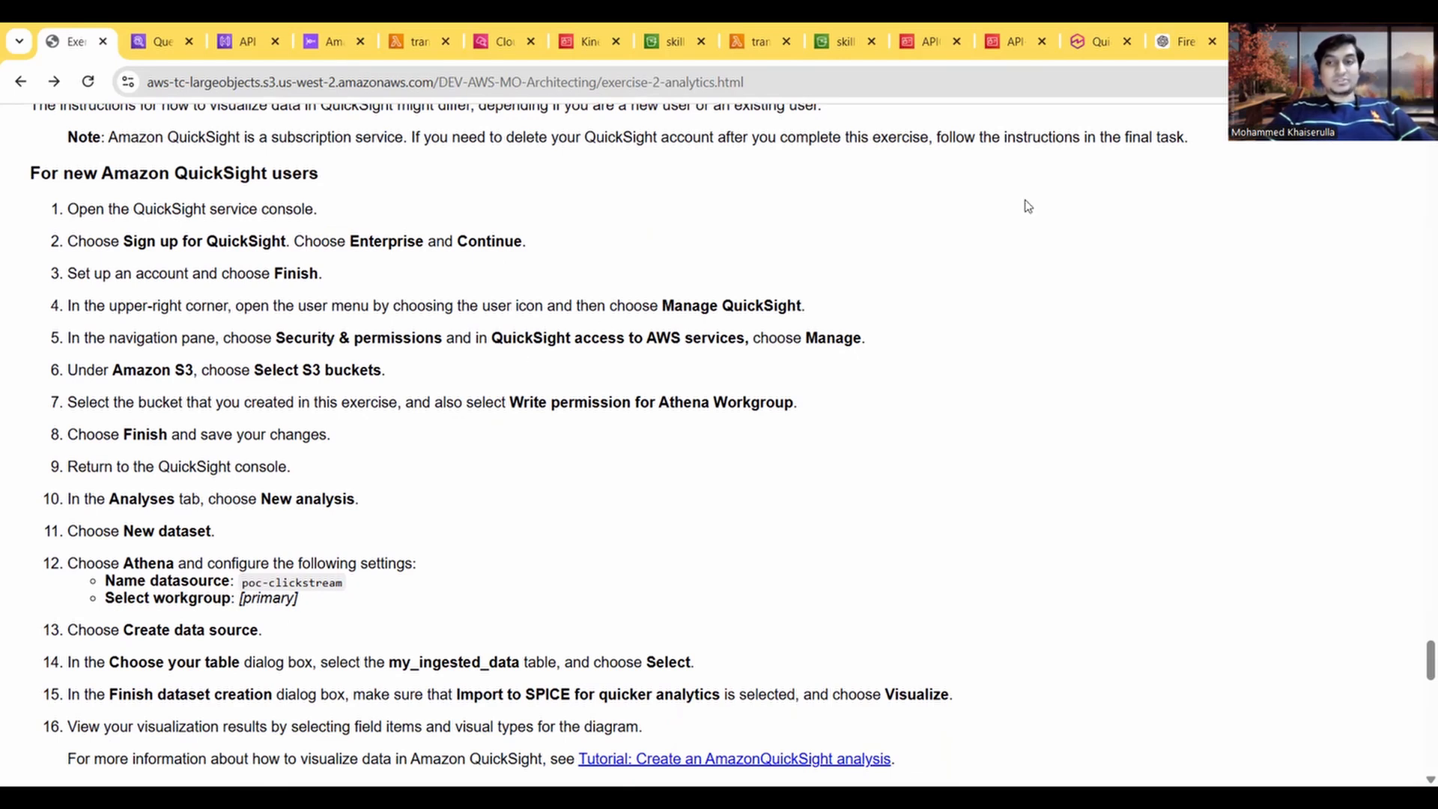
Step: Switch to Amazon Quick Suite and open its account management page with Manage Quick Suite
{"action": "left_click", "coordinate": [1098, 45]}
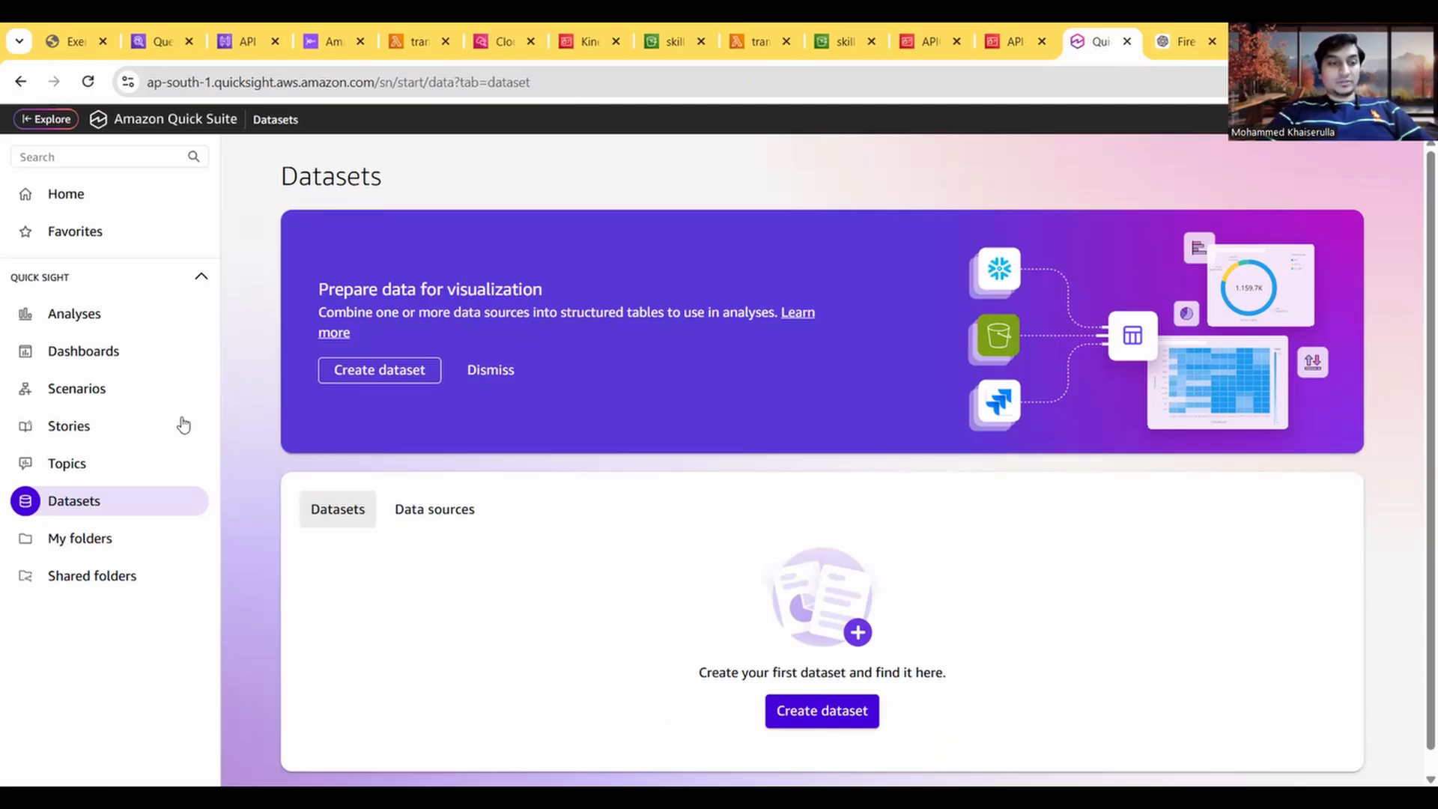
{"action": "left_click", "coordinate": [47, 119]}
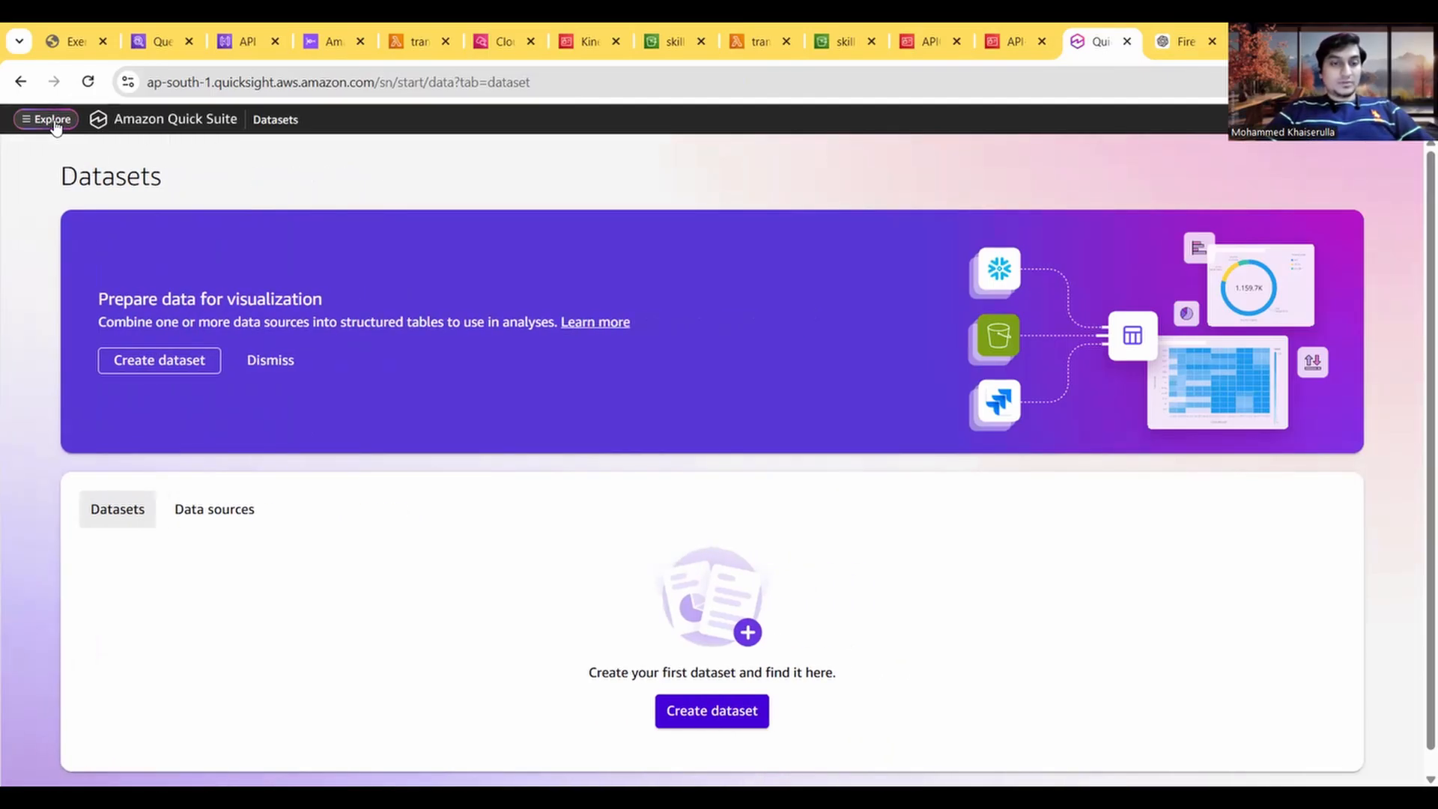
{"action": "left_click", "coordinate": [53, 122]}
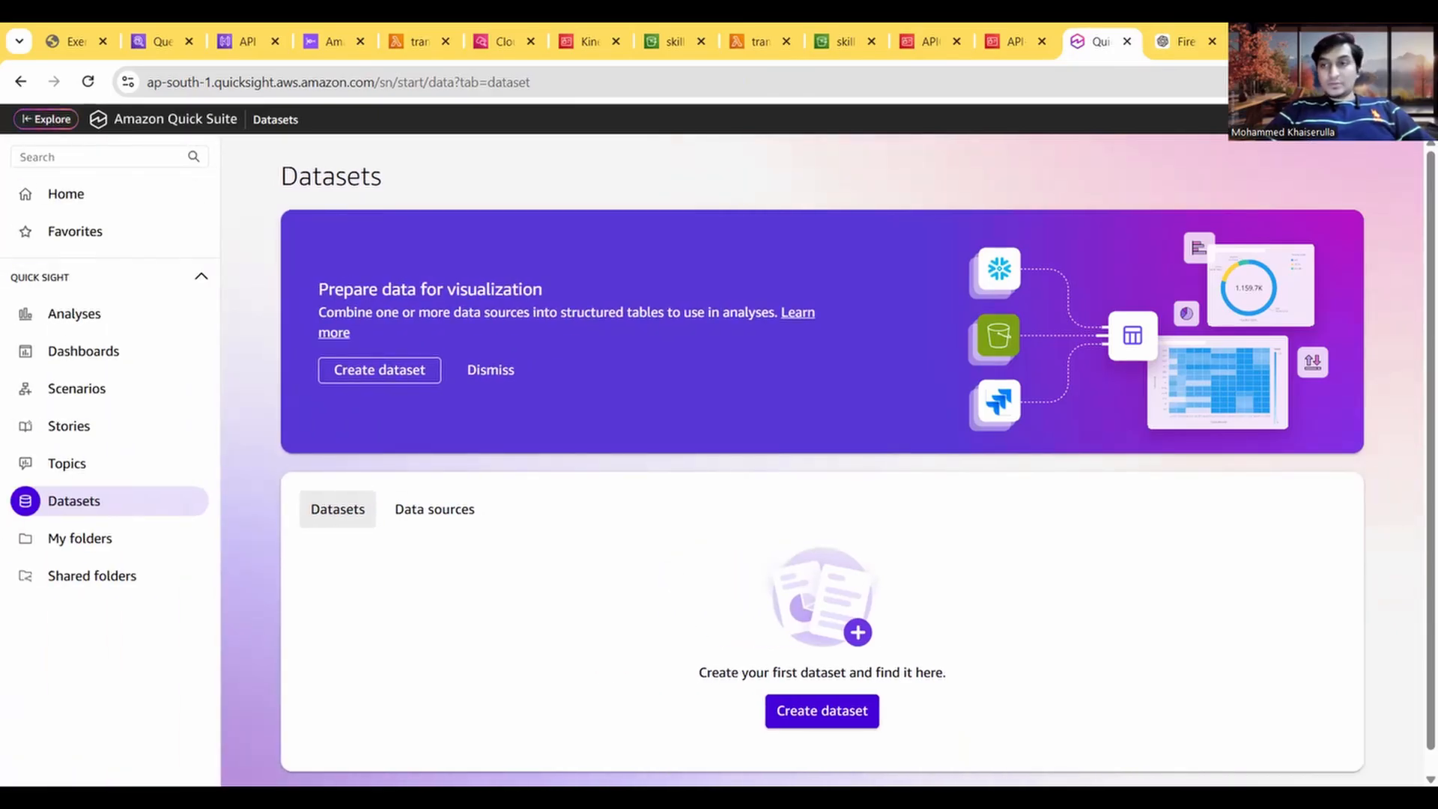
{"action": "left_click", "coordinate": [1413, 119]}
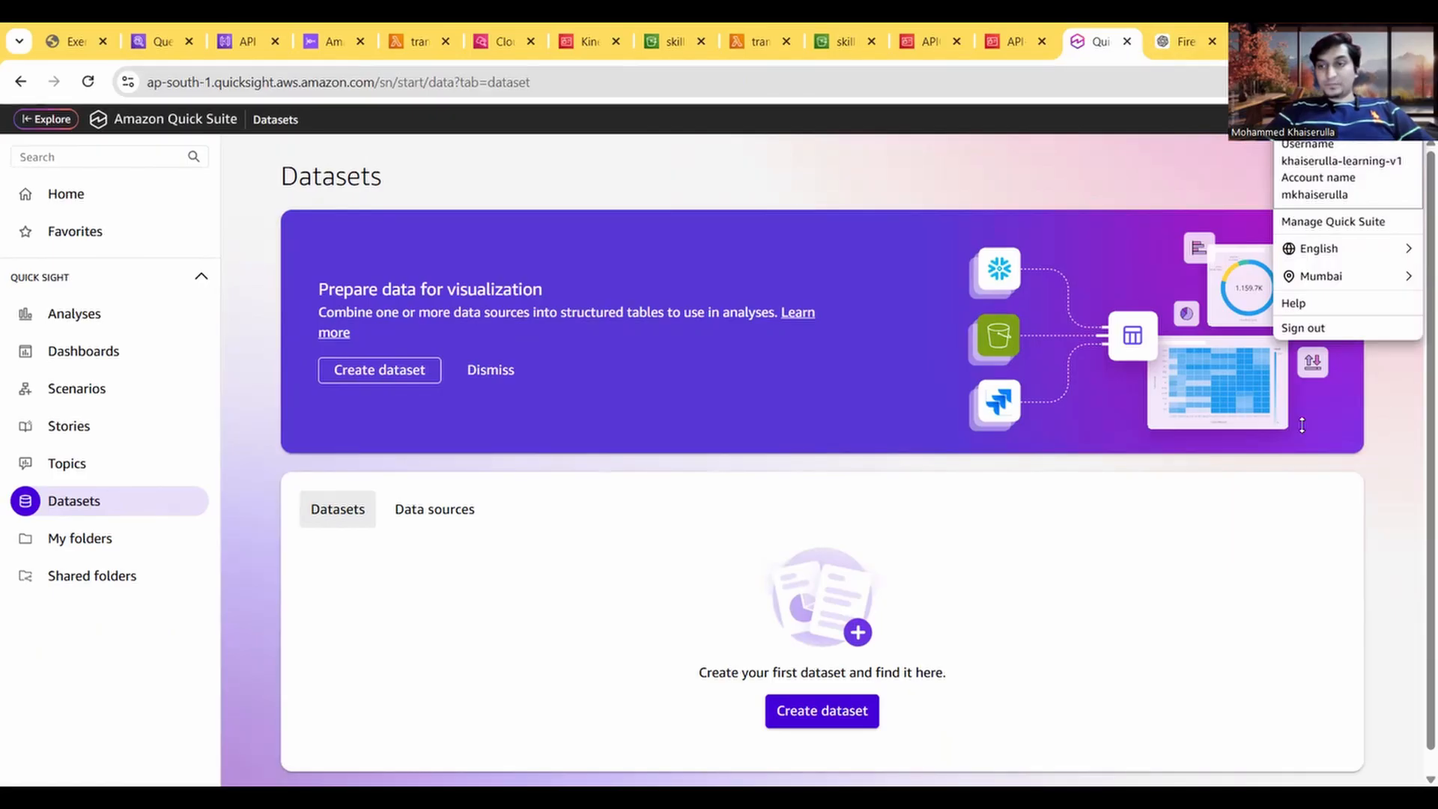
{"action": "left_click", "coordinate": [1308, 220]}
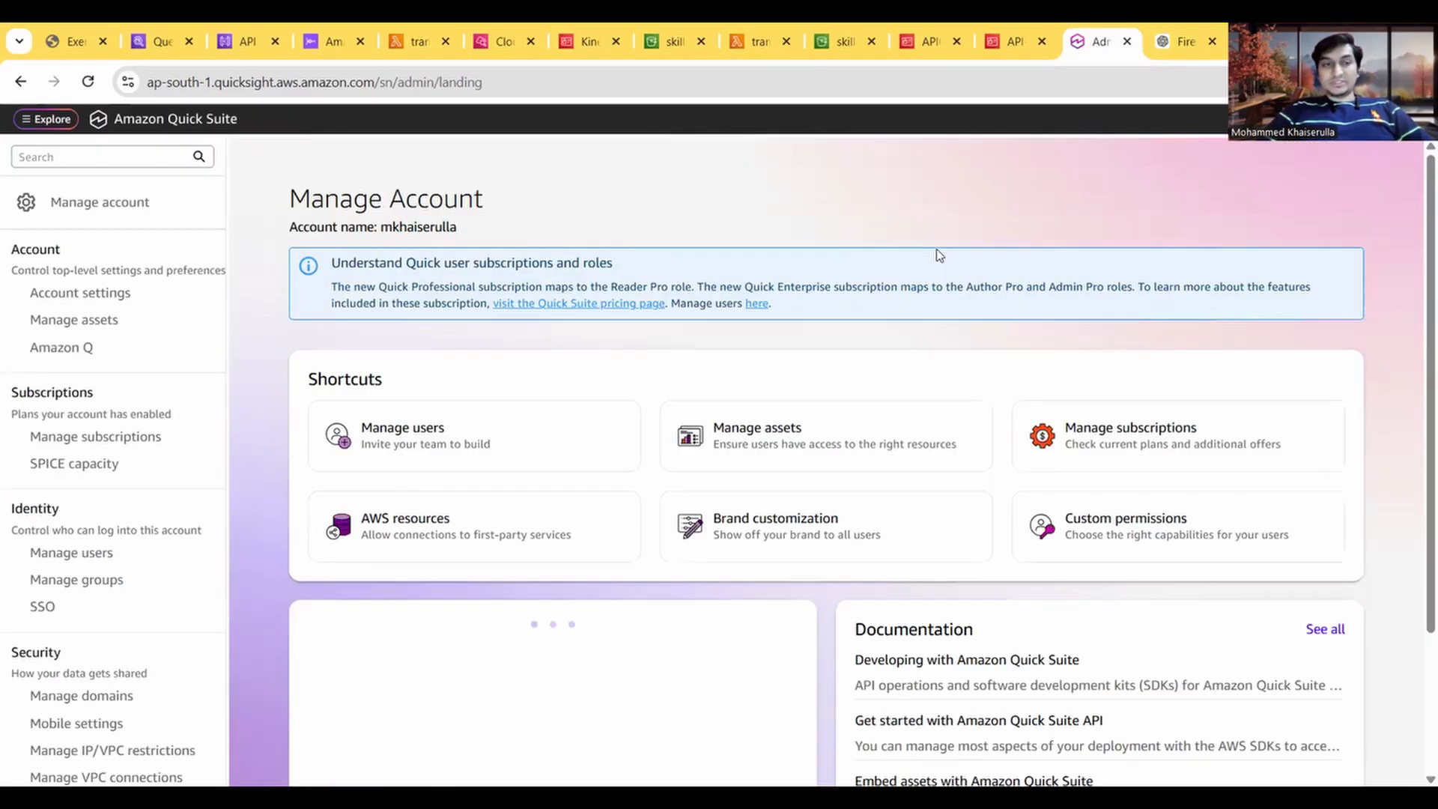
Step: Check the guide's Task 8 steps on Security & permissions and access to AWS services, and return to the Manage Account page
{"action": "left_click", "coordinate": [60, 39]}
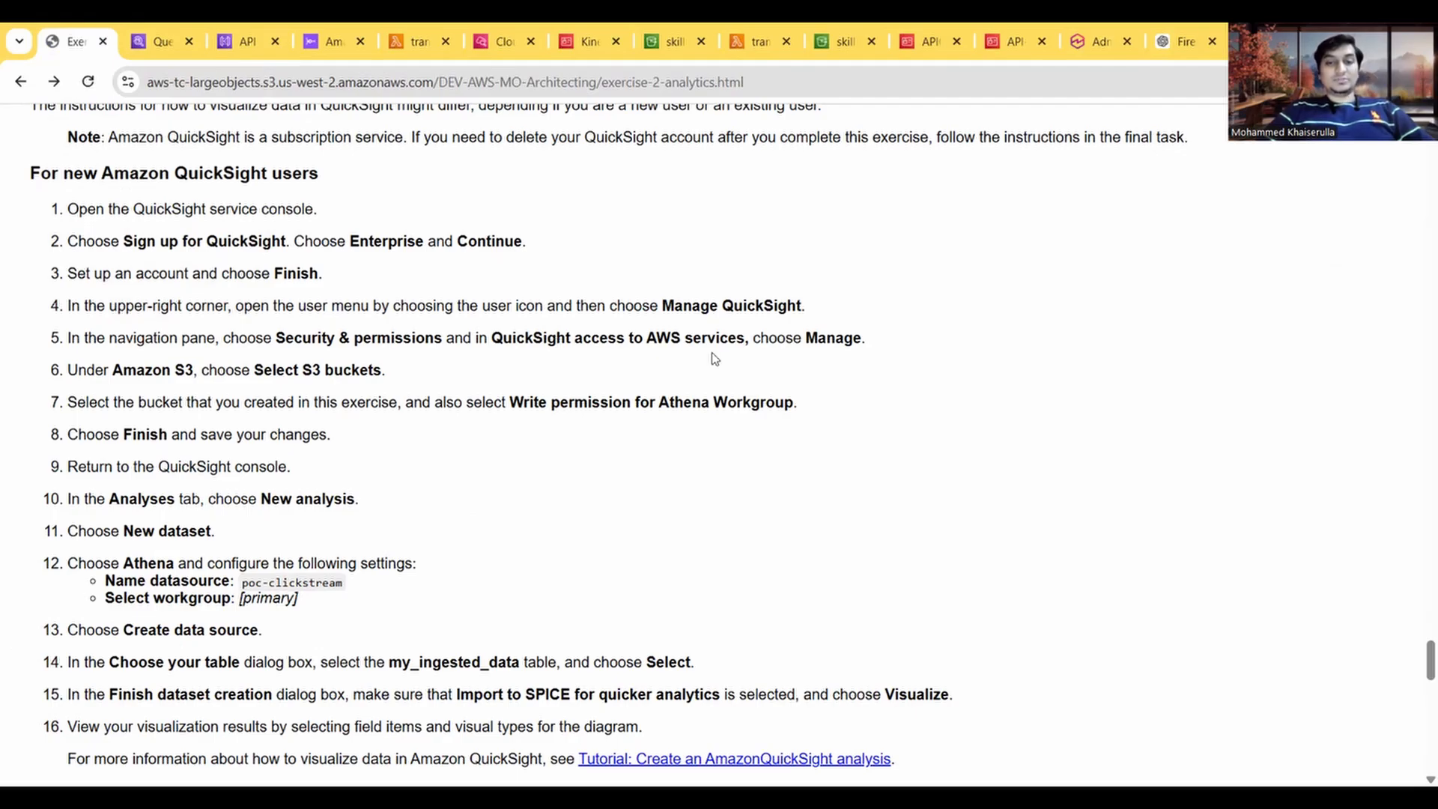
{"action": "left_click", "coordinate": [146, 45]}
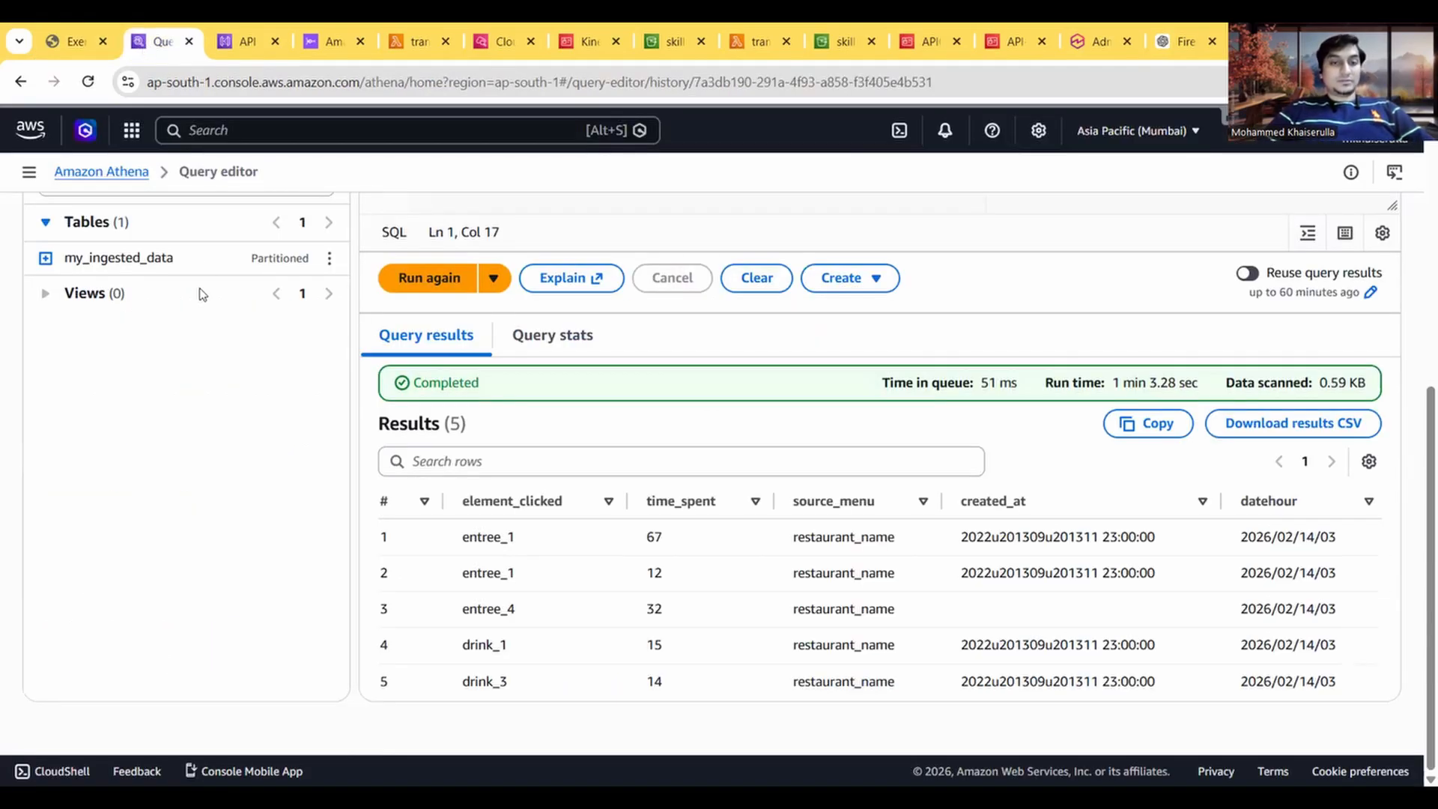
{"action": "left_click", "coordinate": [1079, 43]}
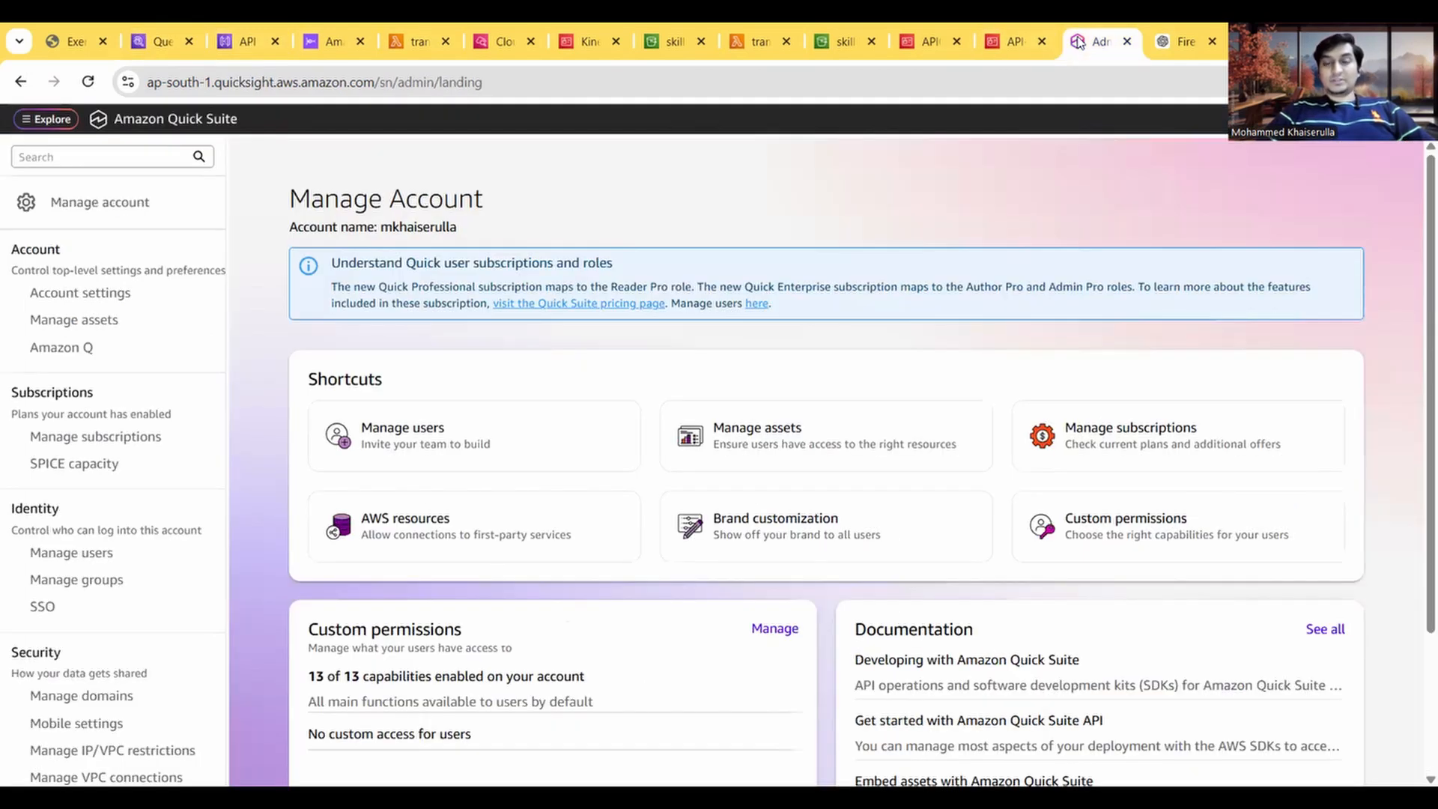
Step: Place the Quick Suite page beside the exercise guide and examine the account management sections for security and permissions settings
{"action": "left_click_drag", "start_coordinate": [1078, 43], "coordinate": [146, 45]}
{"action": "scroll", "coordinate": [78, 595], "scroll_direction": "down", "scroll_amount": 2}
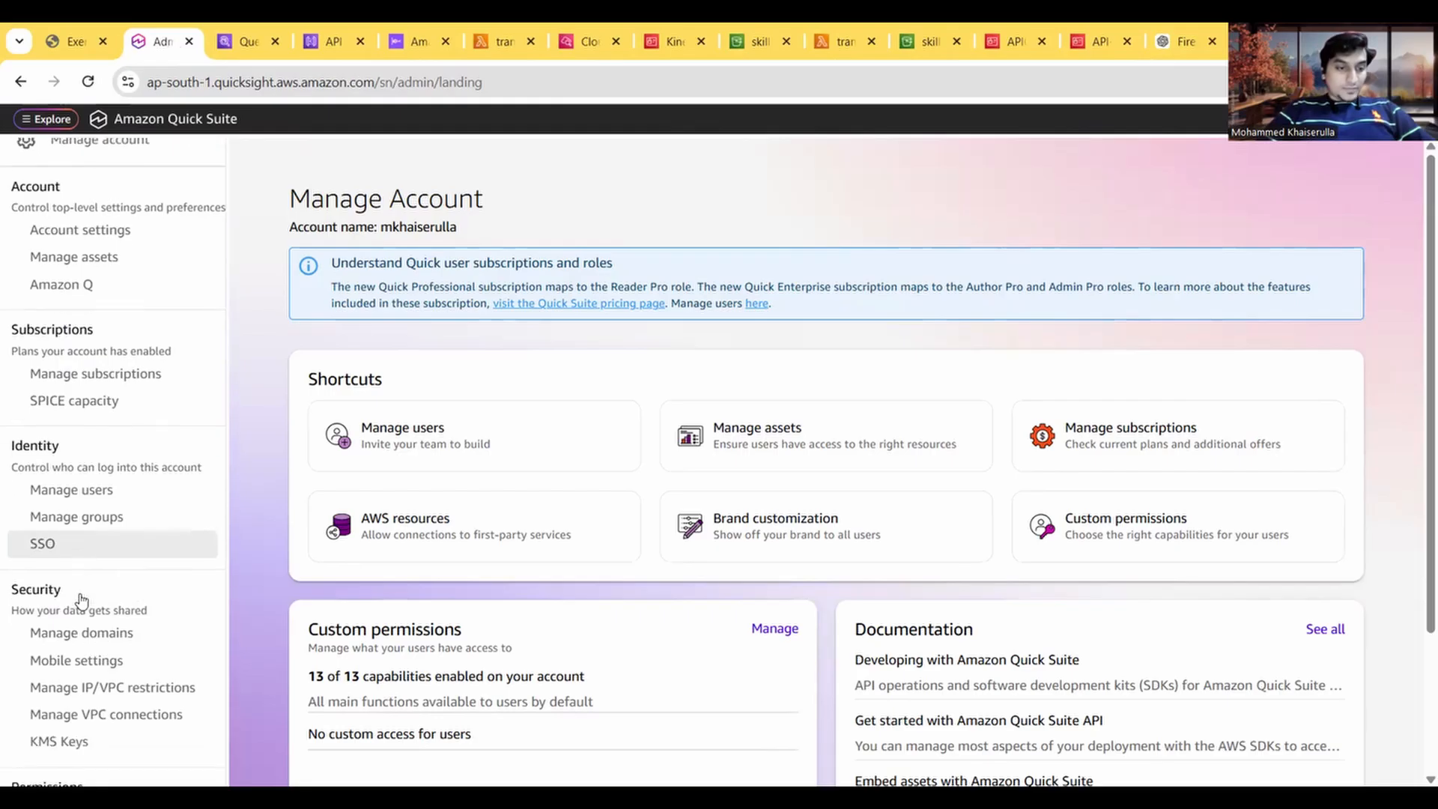
{"action": "scroll", "coordinate": [101, 685], "scroll_direction": "down", "scroll_amount": 2}
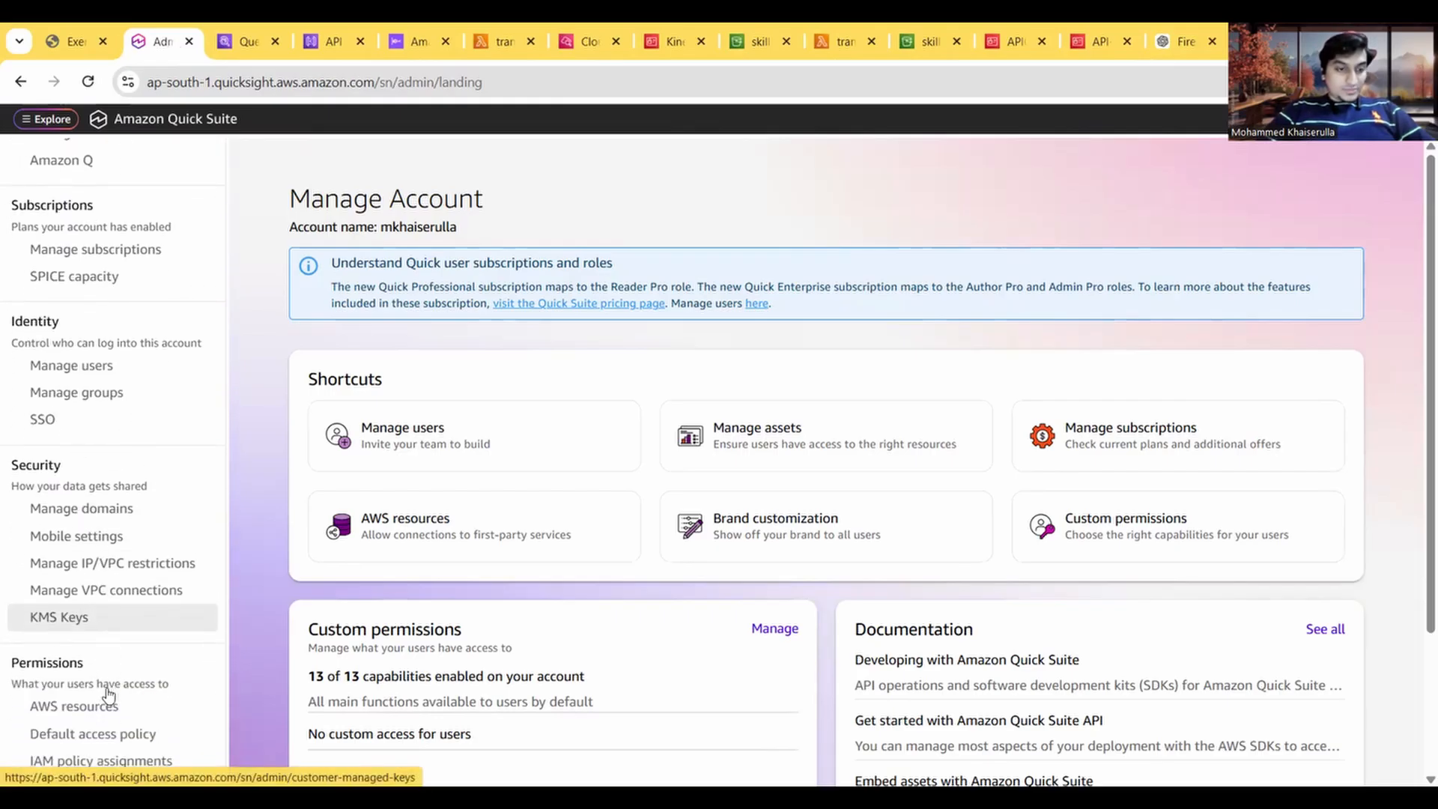
{"action": "scroll", "coordinate": [108, 695], "scroll_direction": "down", "scroll_amount": 3}
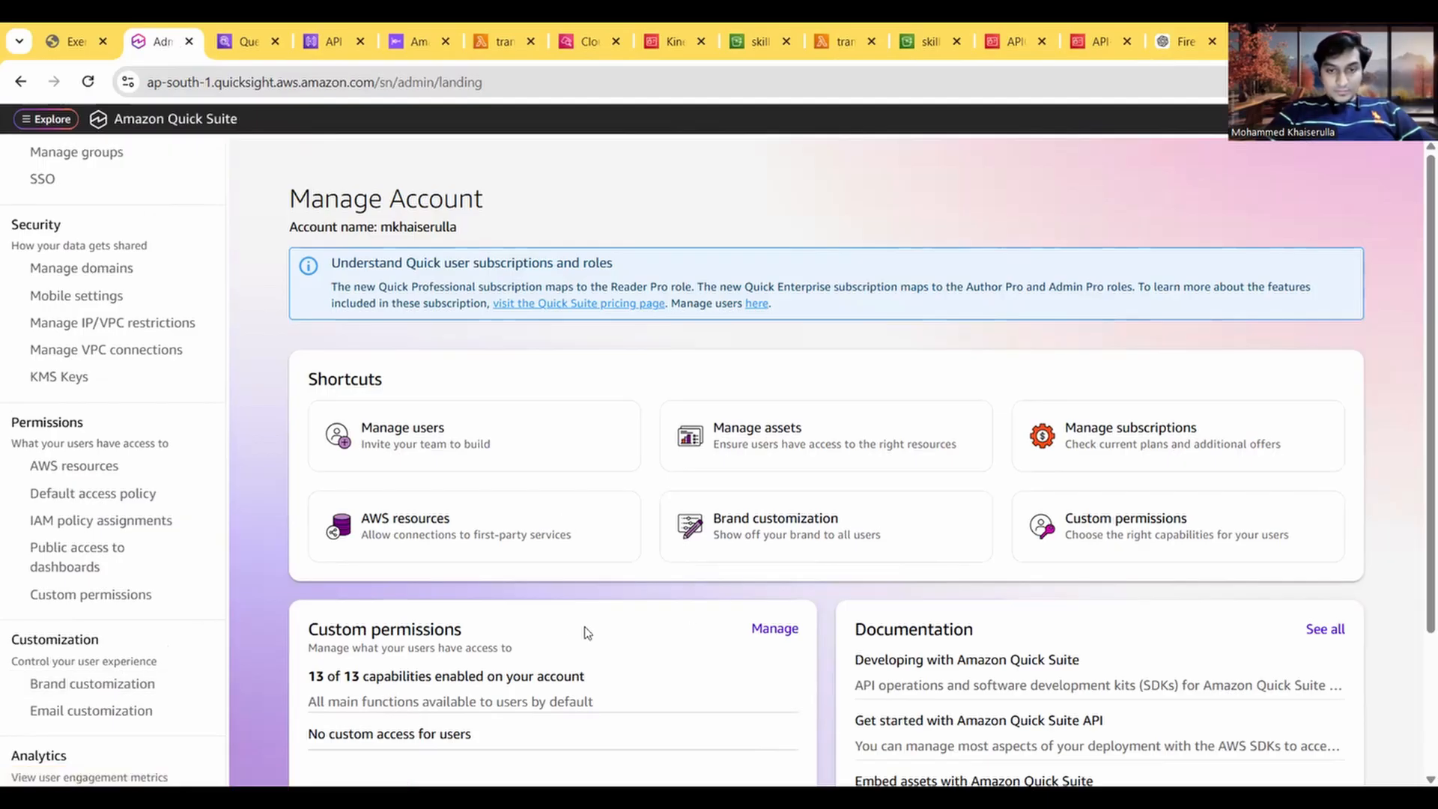
{"action": "scroll", "coordinate": [229, 635], "scroll_direction": "down", "scroll_amount": 1}
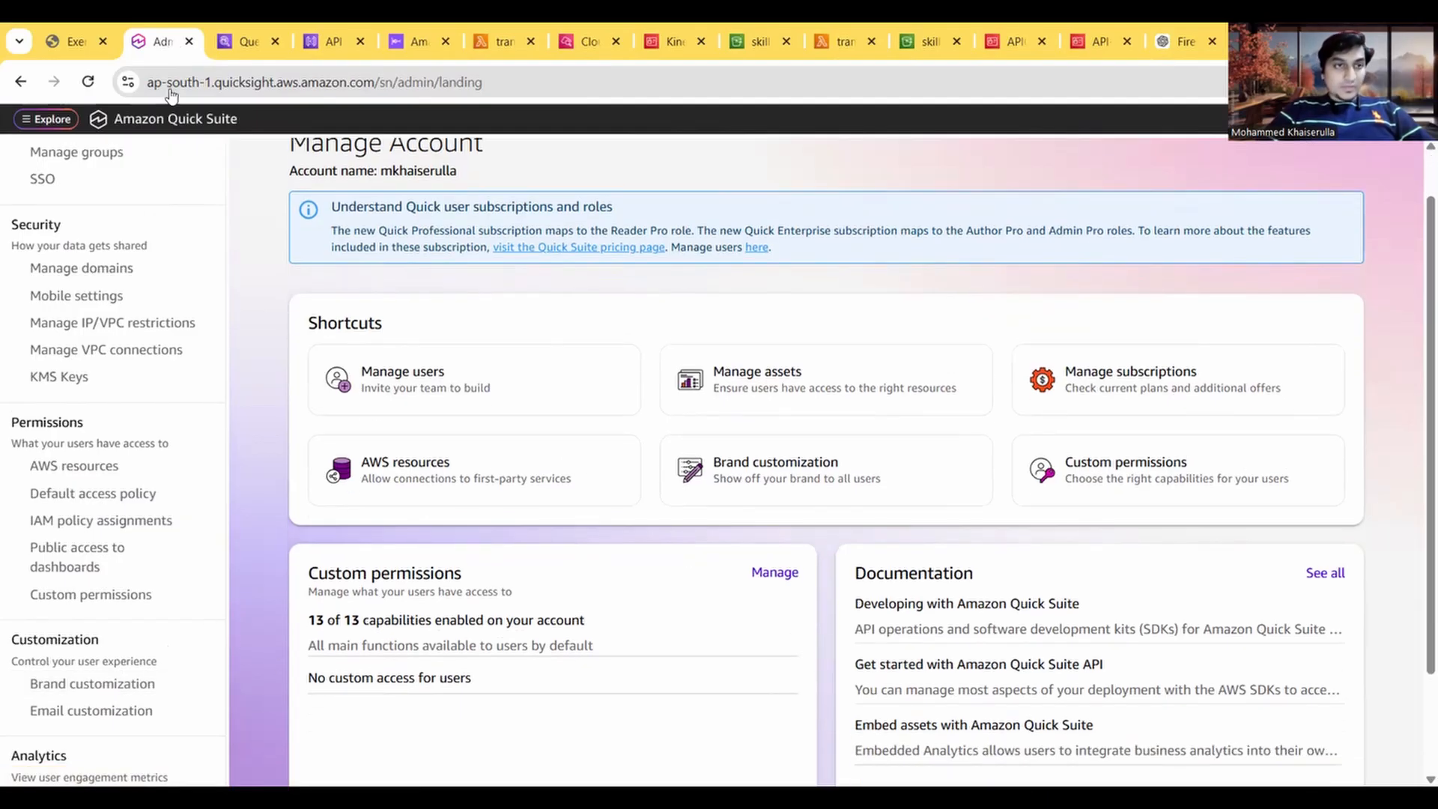
{"action": "scroll", "coordinate": [193, 494], "scroll_direction": "up", "scroll_amount": 3}
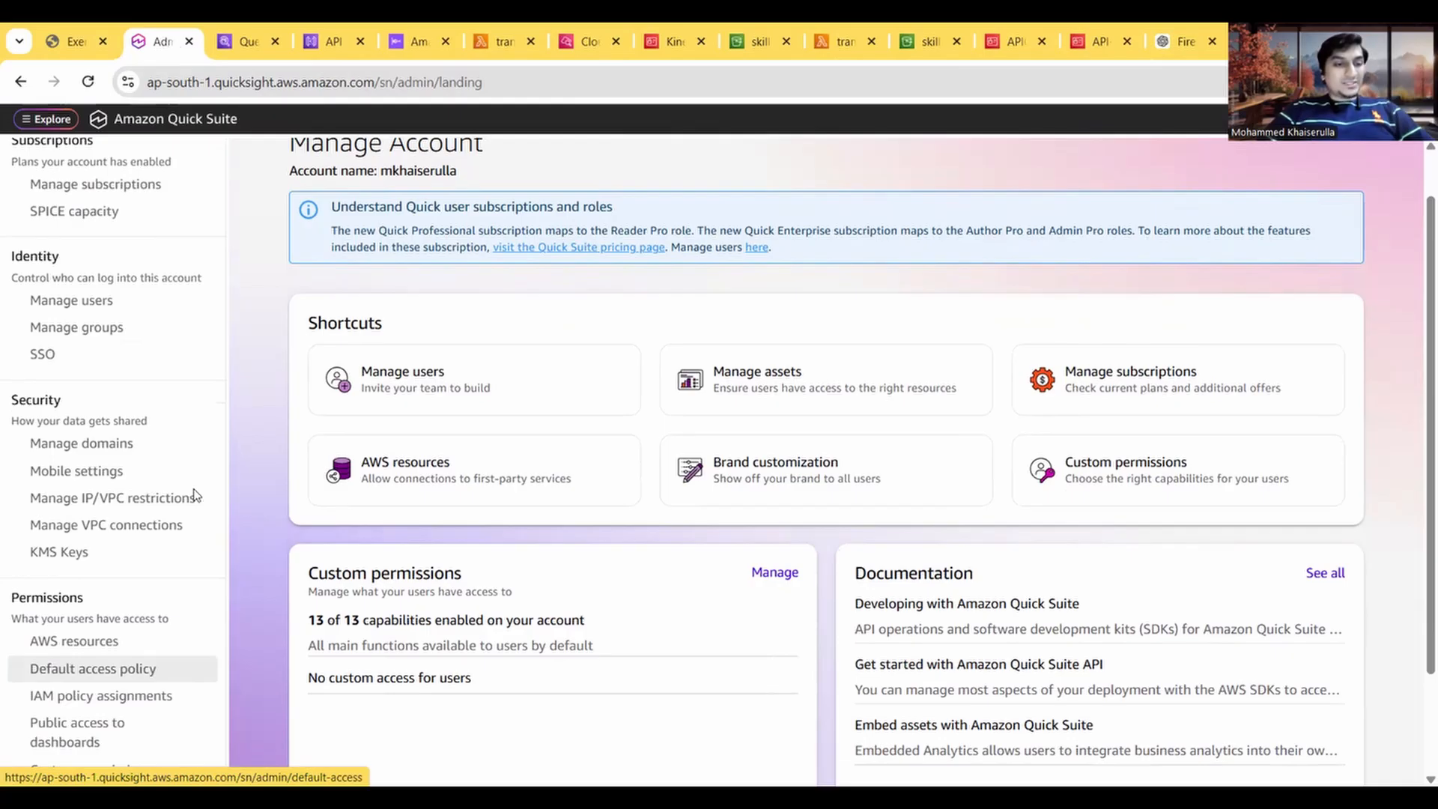
{"action": "scroll", "coordinate": [193, 494], "scroll_direction": "up", "scroll_amount": 4}
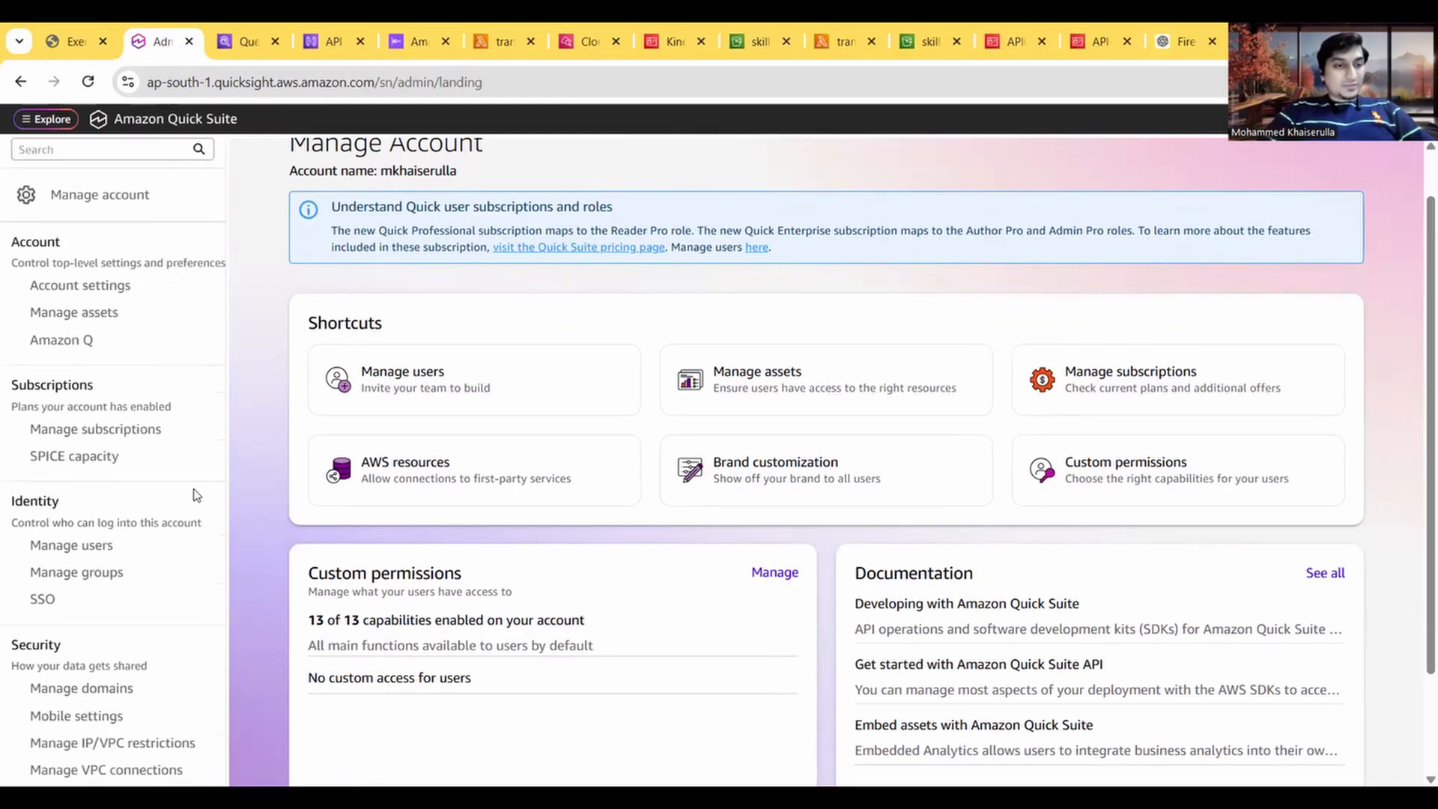
Step: Check the guide's step 5 on access to AWS services, and open the AWS resources settings from Quick Suite's Manage Account page
{"action": "left_click", "coordinate": [58, 43]}
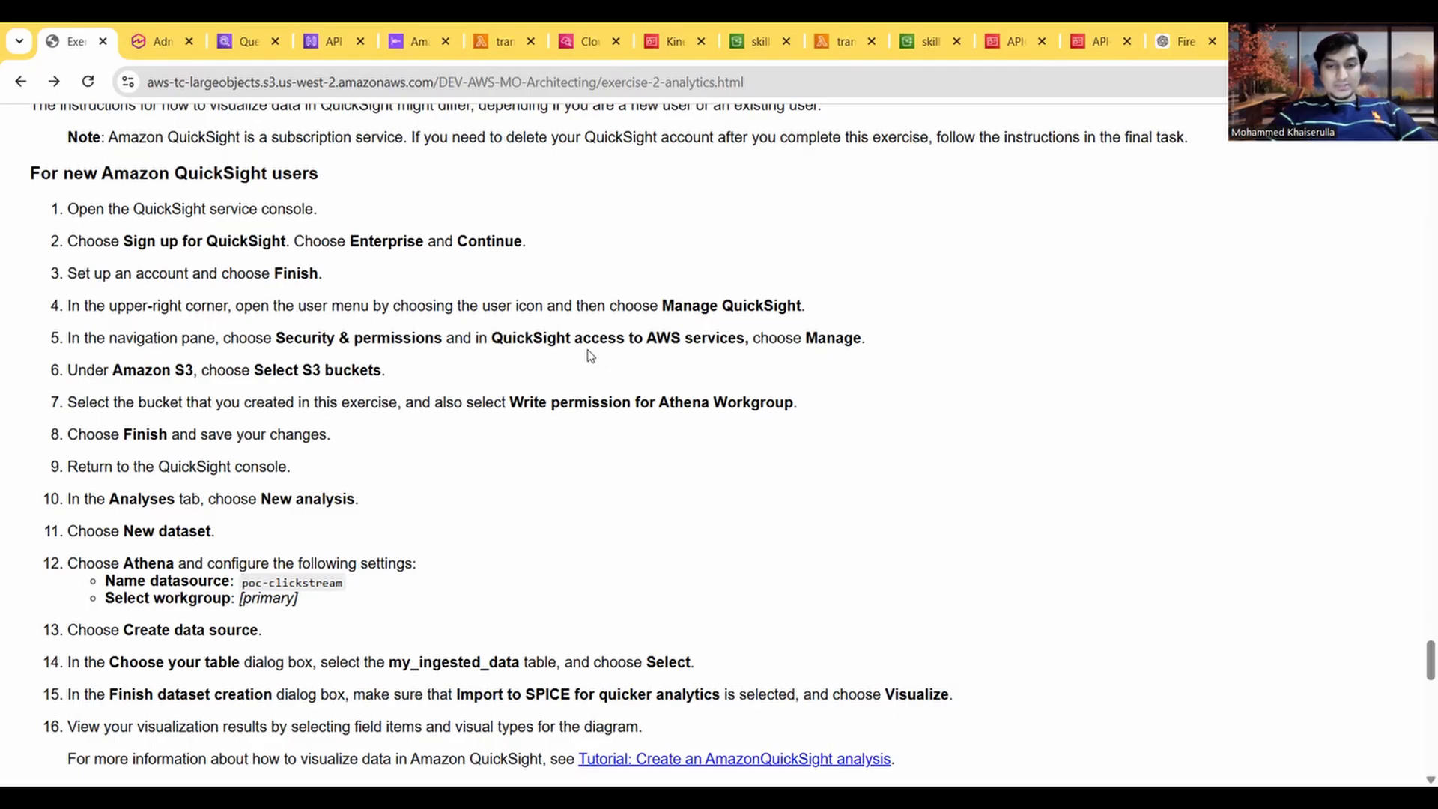
{"action": "left_click", "coordinate": [166, 45]}
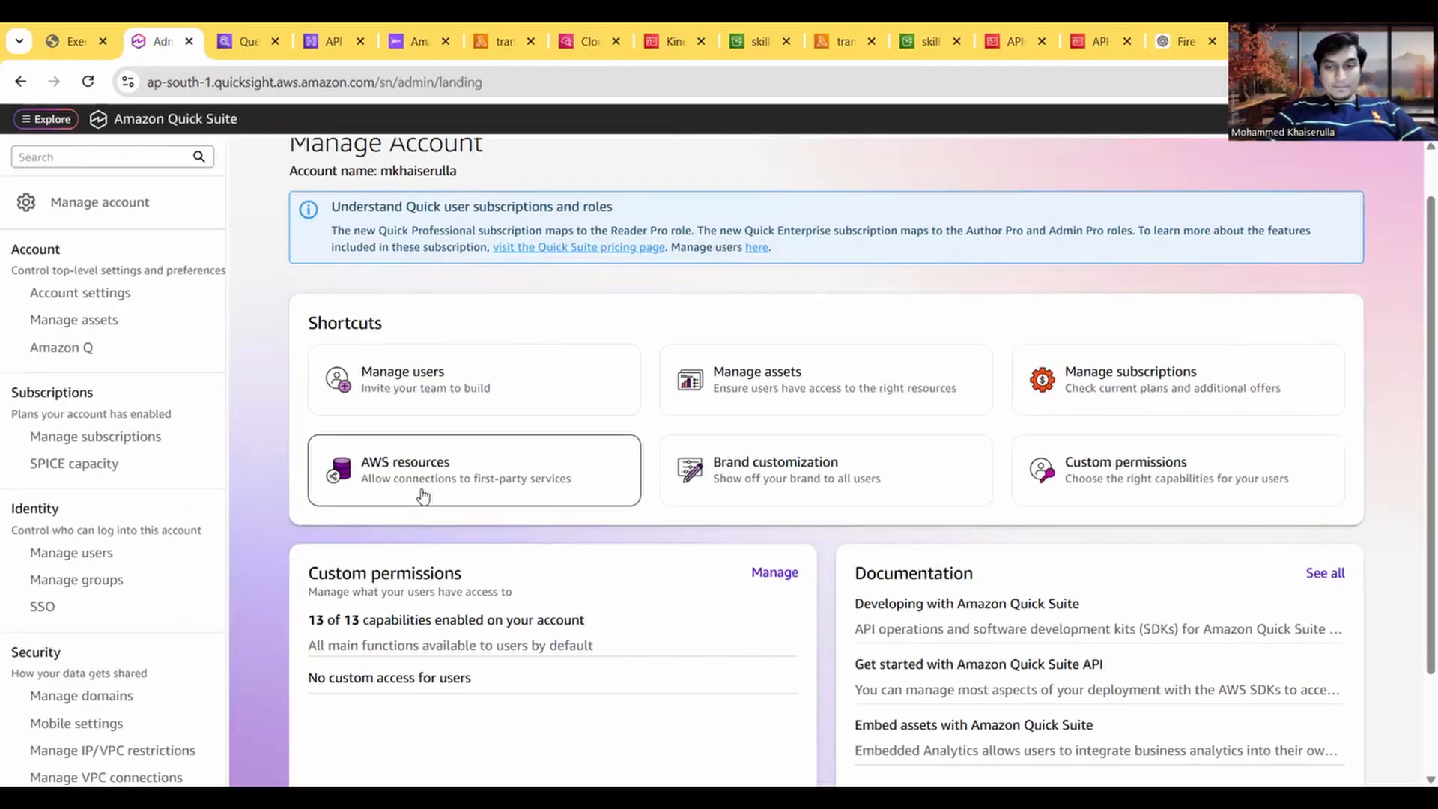
{"action": "scroll", "coordinate": [516, 621], "scroll_direction": "up", "scroll_amount": 1}
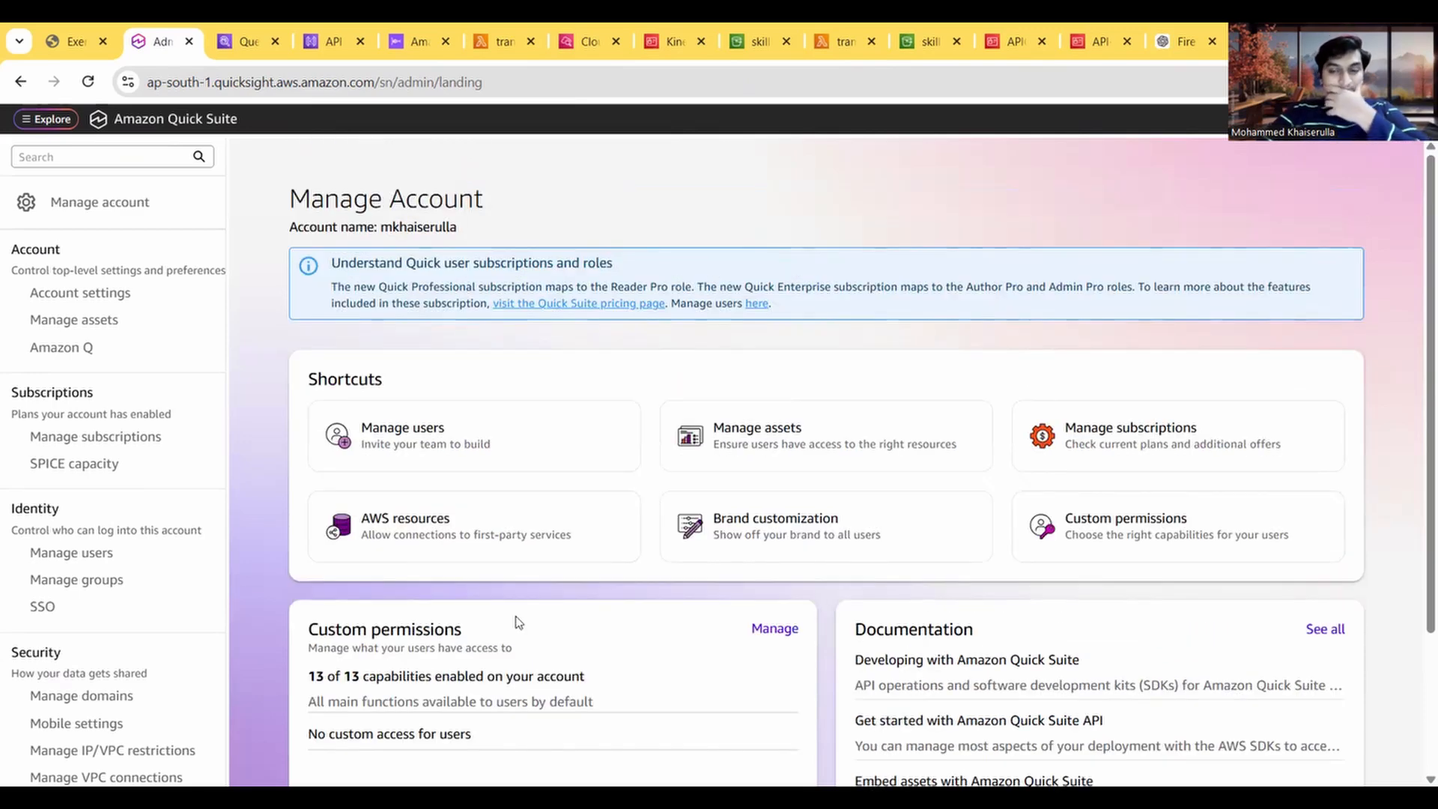
{"action": "scroll", "coordinate": [518, 622], "scroll_direction": "down", "scroll_amount": 3}
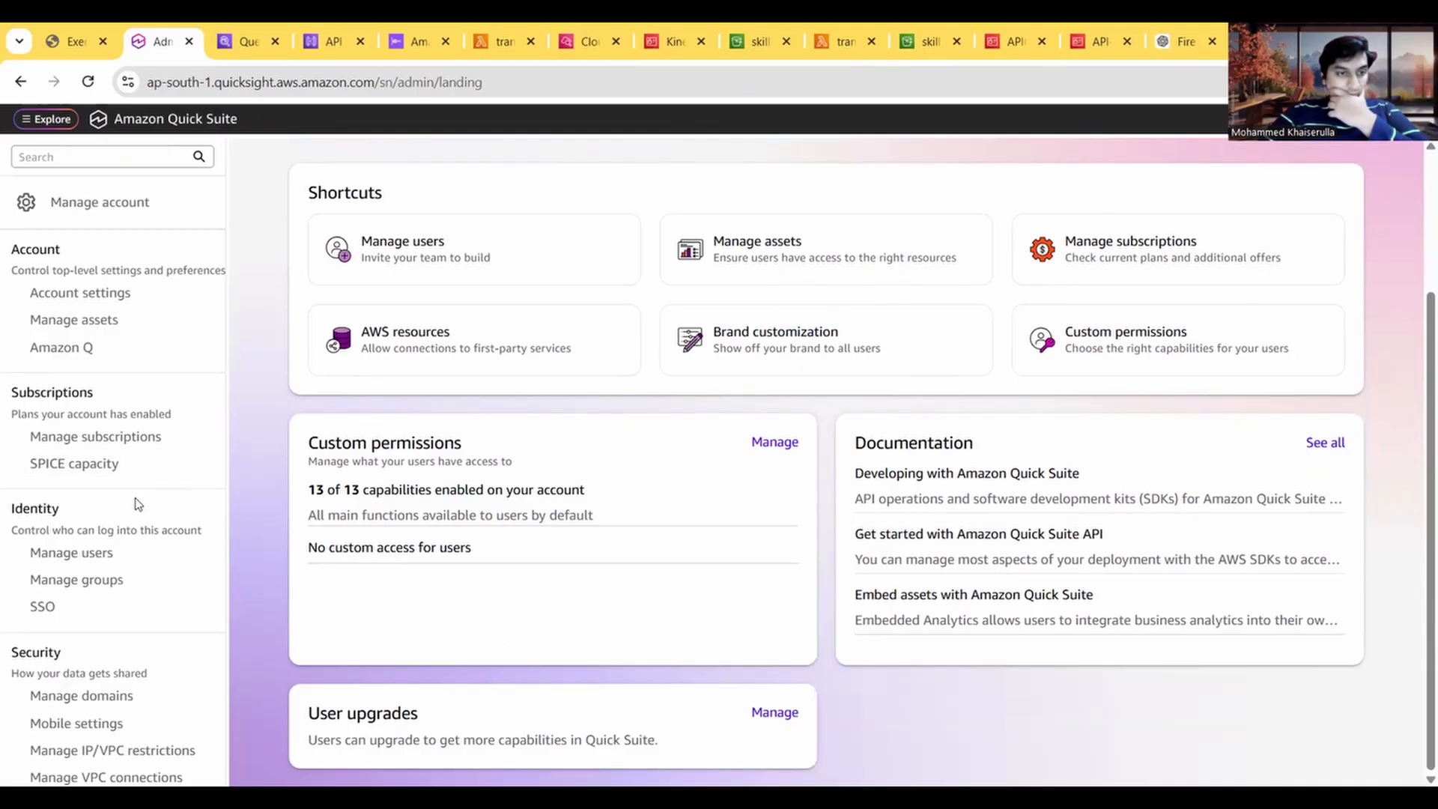
{"action": "left_click", "coordinate": [72, 43]}
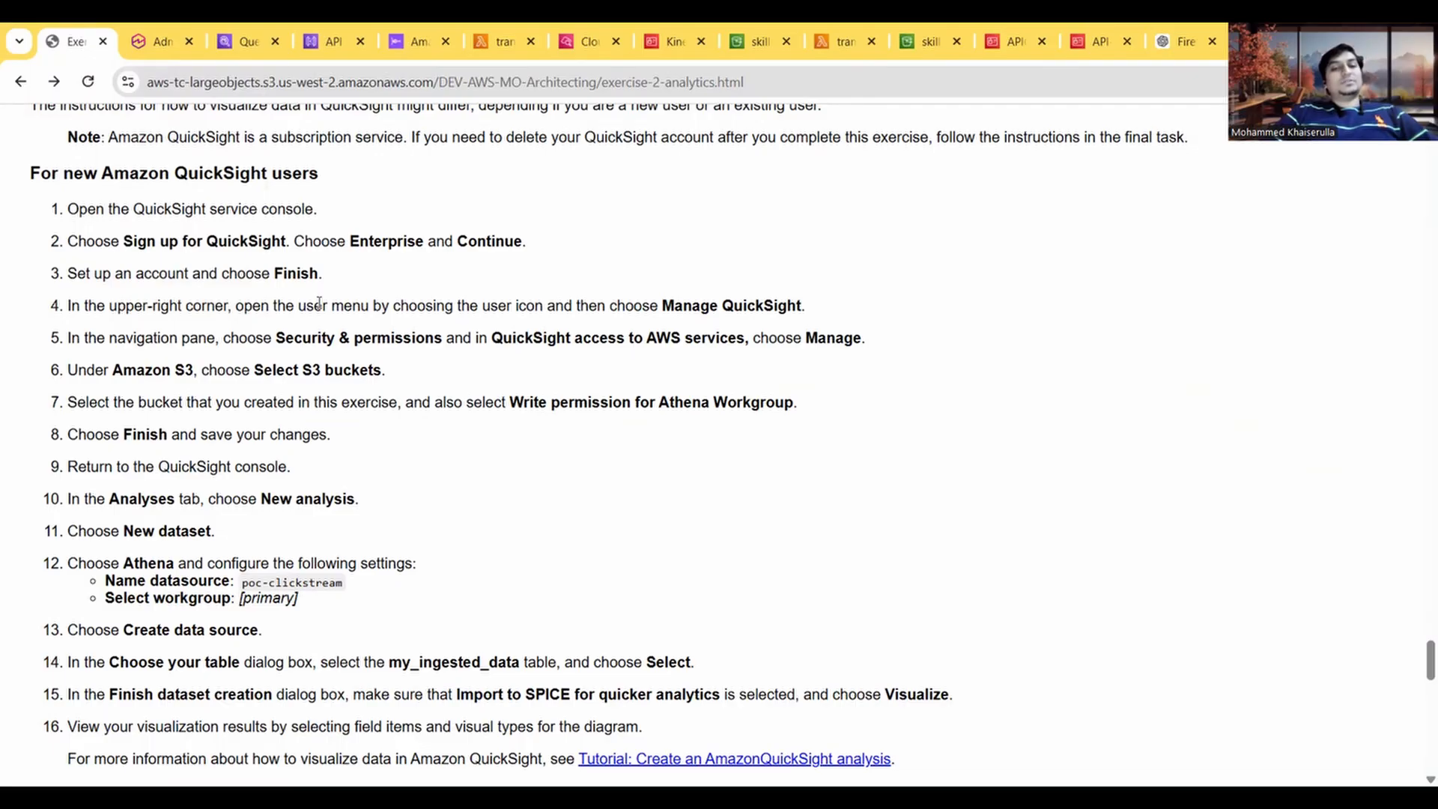
{"action": "left_click", "coordinate": [159, 44]}
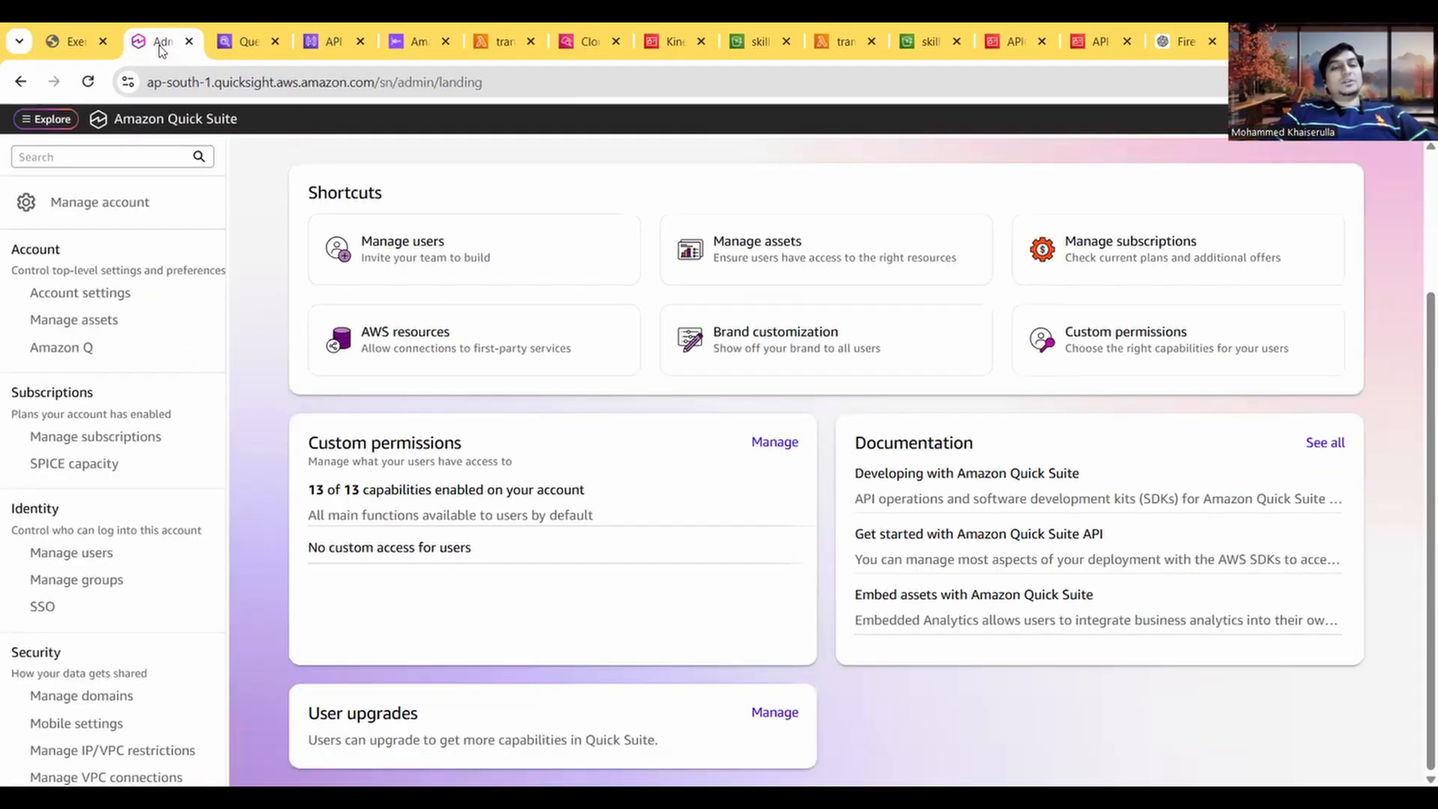
{"action": "left_click", "coordinate": [429, 345]}
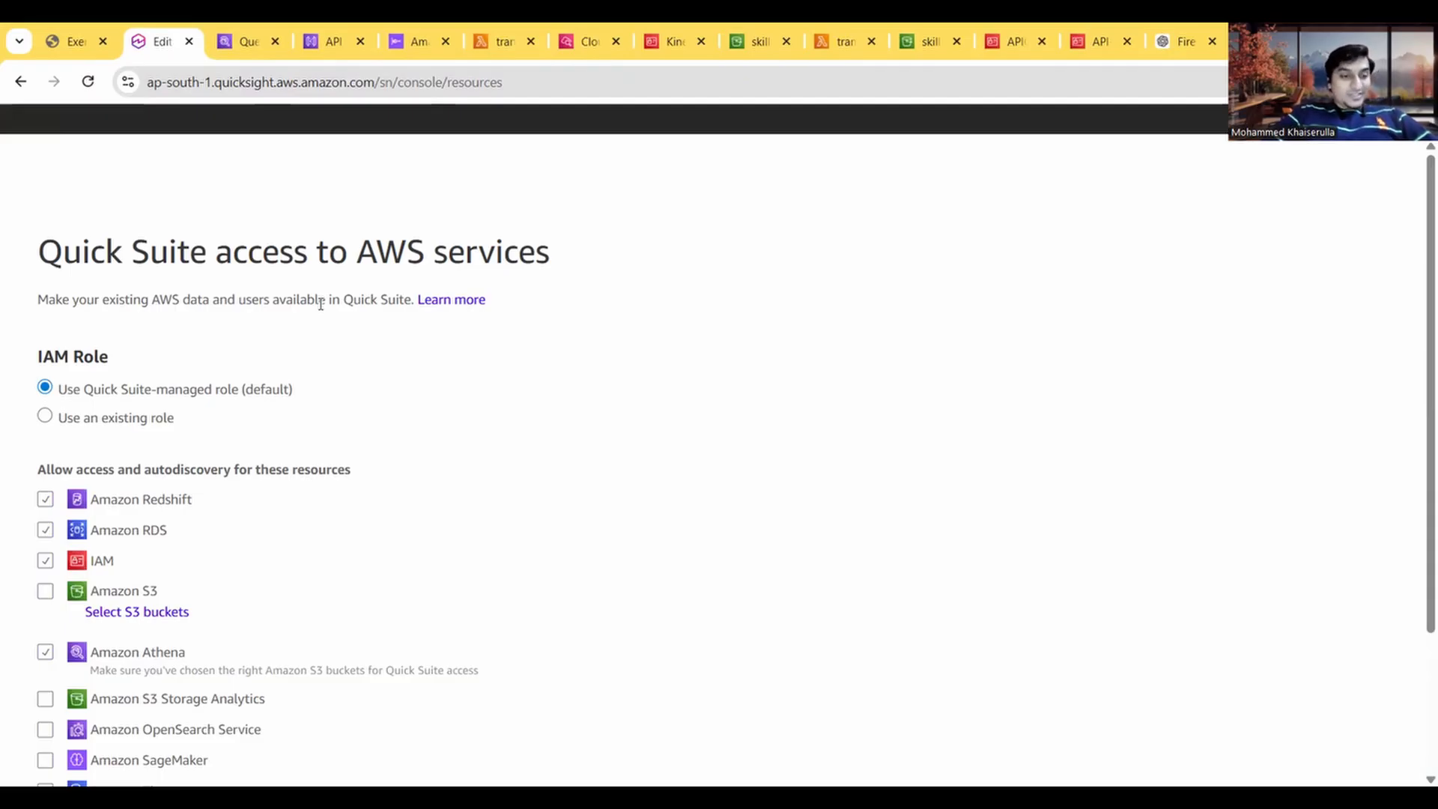
Step: Enable Amazon S3 access for the skillsmanifesto-dat-analytics bucket, including Write permission for Athena Workgroup, as the guide's step 7 requires
{"action": "left_click", "coordinate": [46, 593]}
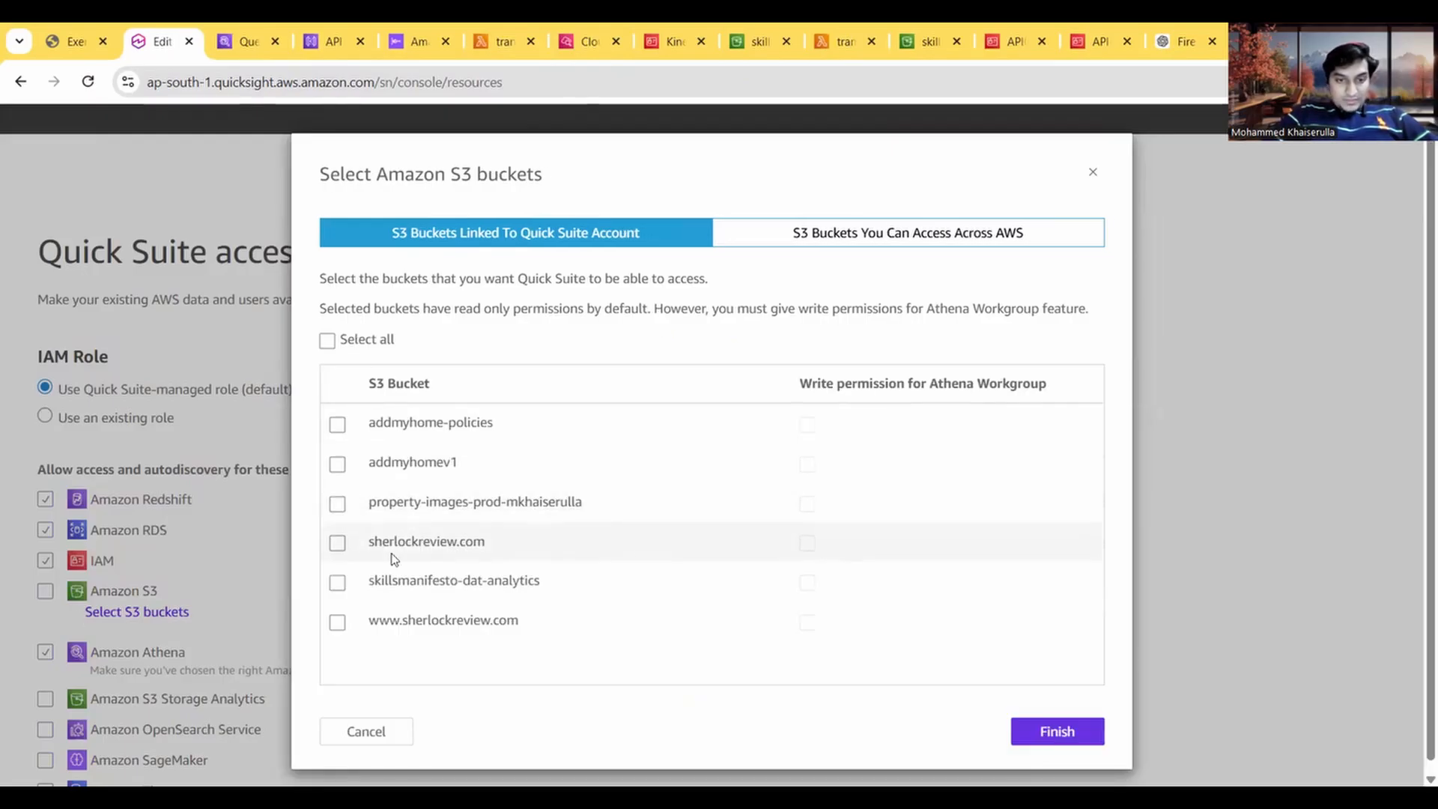
{"action": "left_click", "coordinate": [338, 589]}
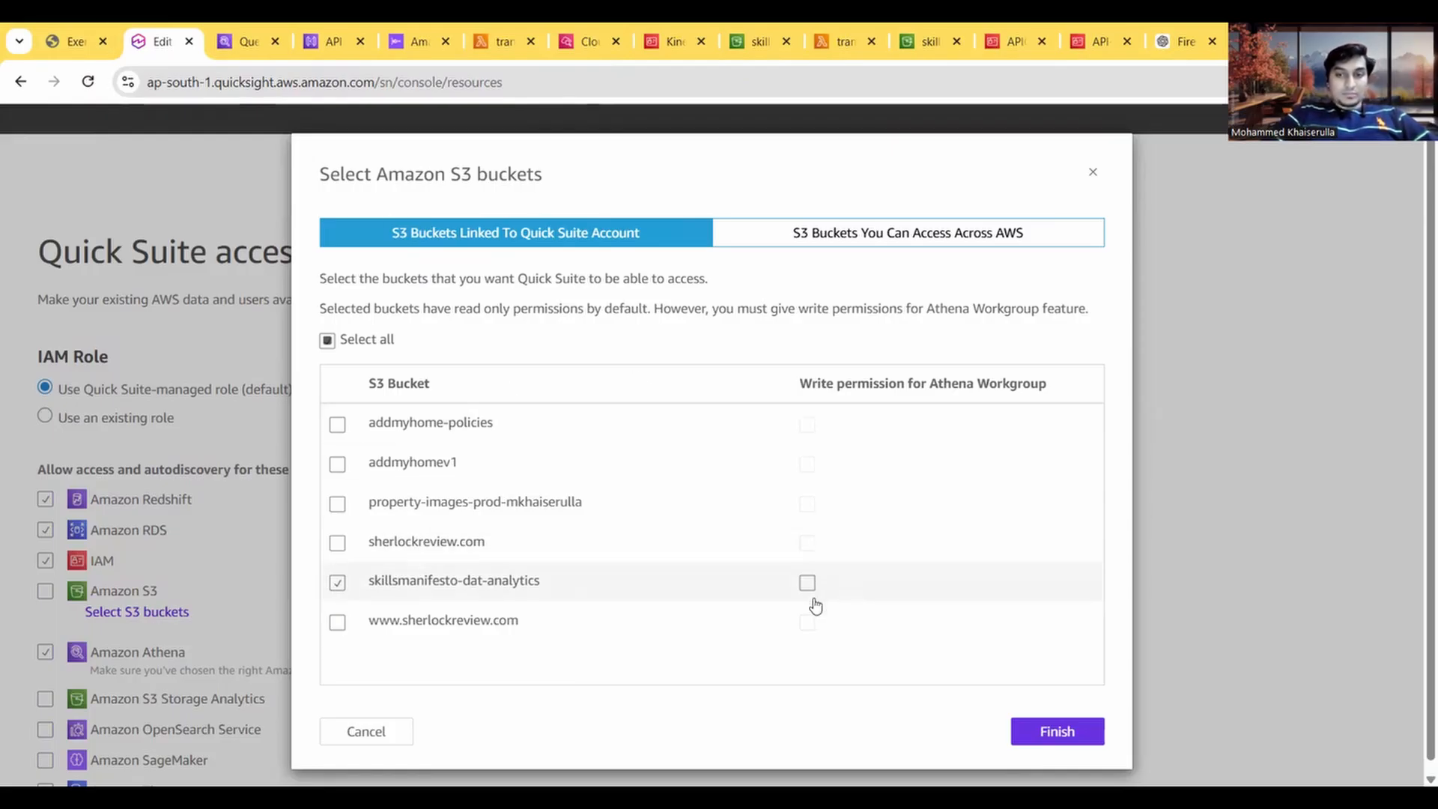
{"action": "left_click", "coordinate": [71, 41]}
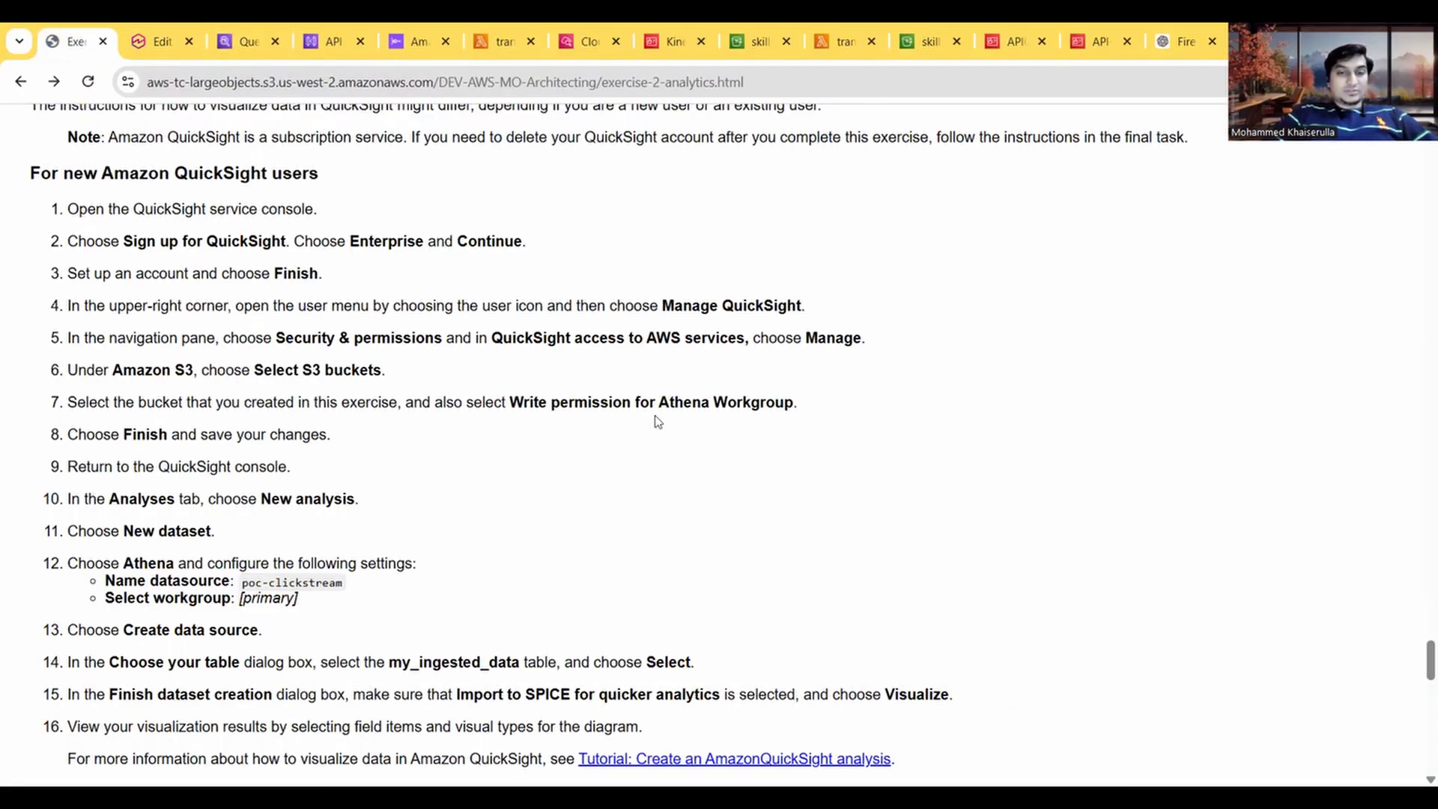
{"action": "left_click", "coordinate": [161, 42]}
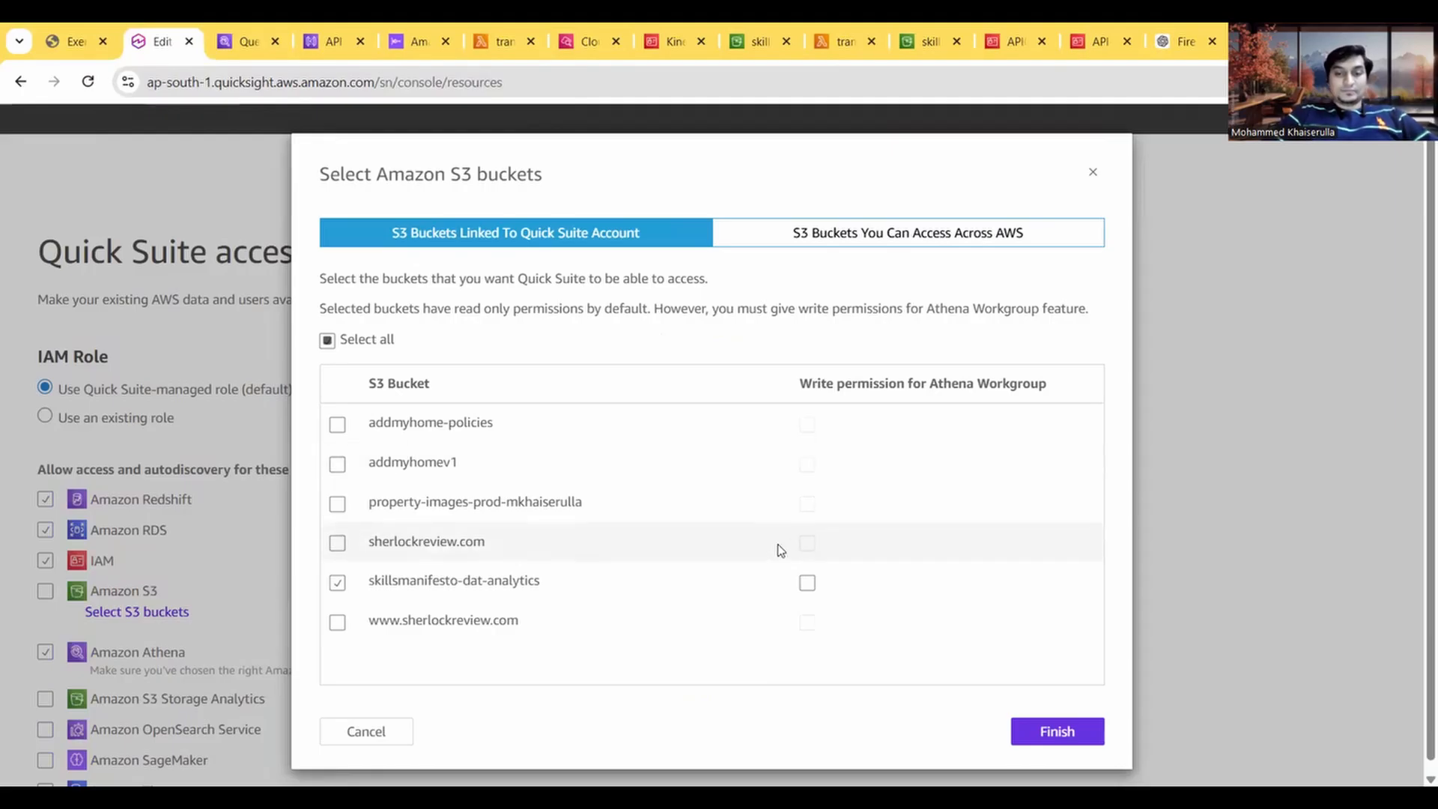
{"action": "left_click", "coordinate": [807, 582]}
Step: Check the guide's step 8, finish the S3 bucket selection and save the Quick Suite access to AWS services
{"action": "left_click", "coordinate": [75, 37]}
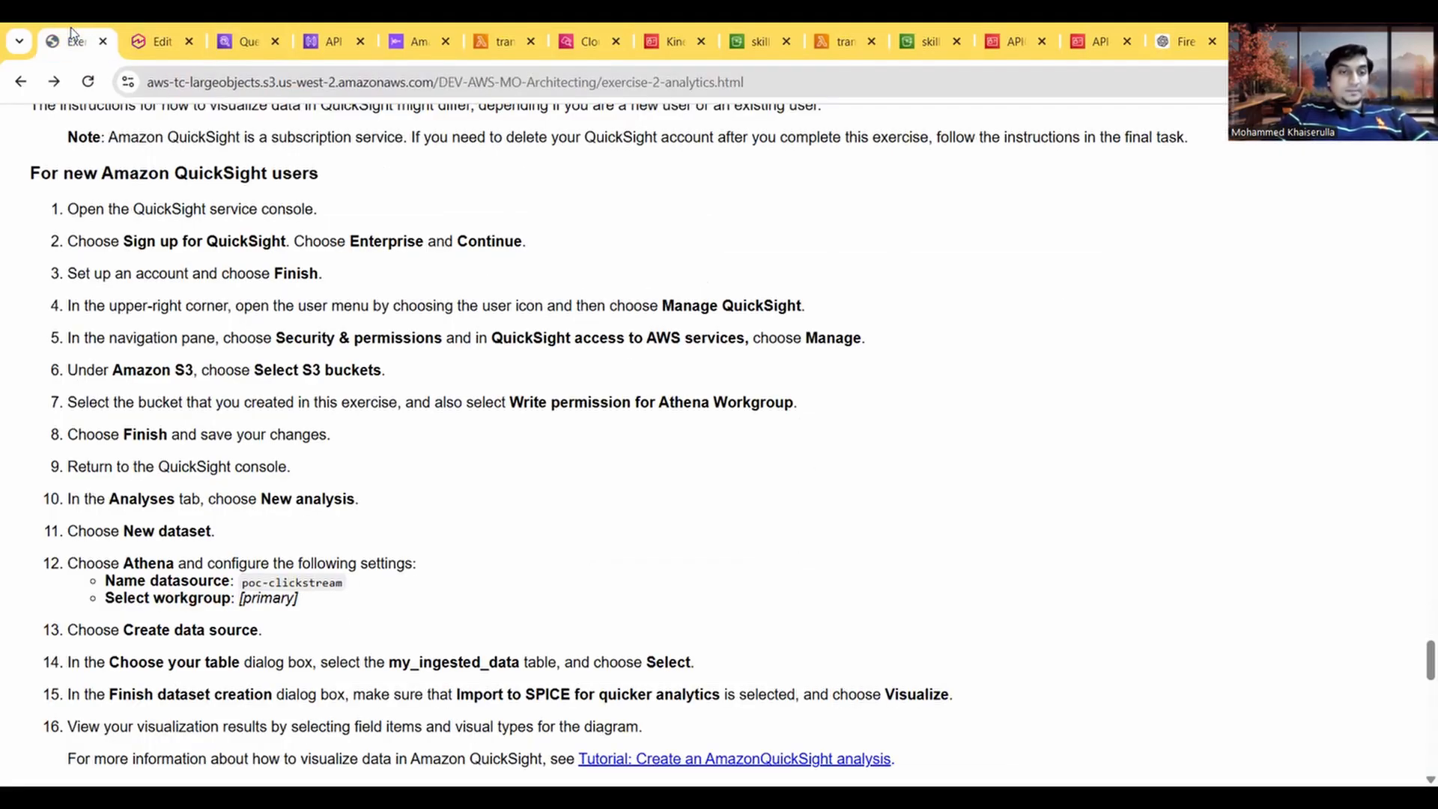
{"action": "scroll", "coordinate": [279, 474], "scroll_direction": "down", "scroll_amount": 1}
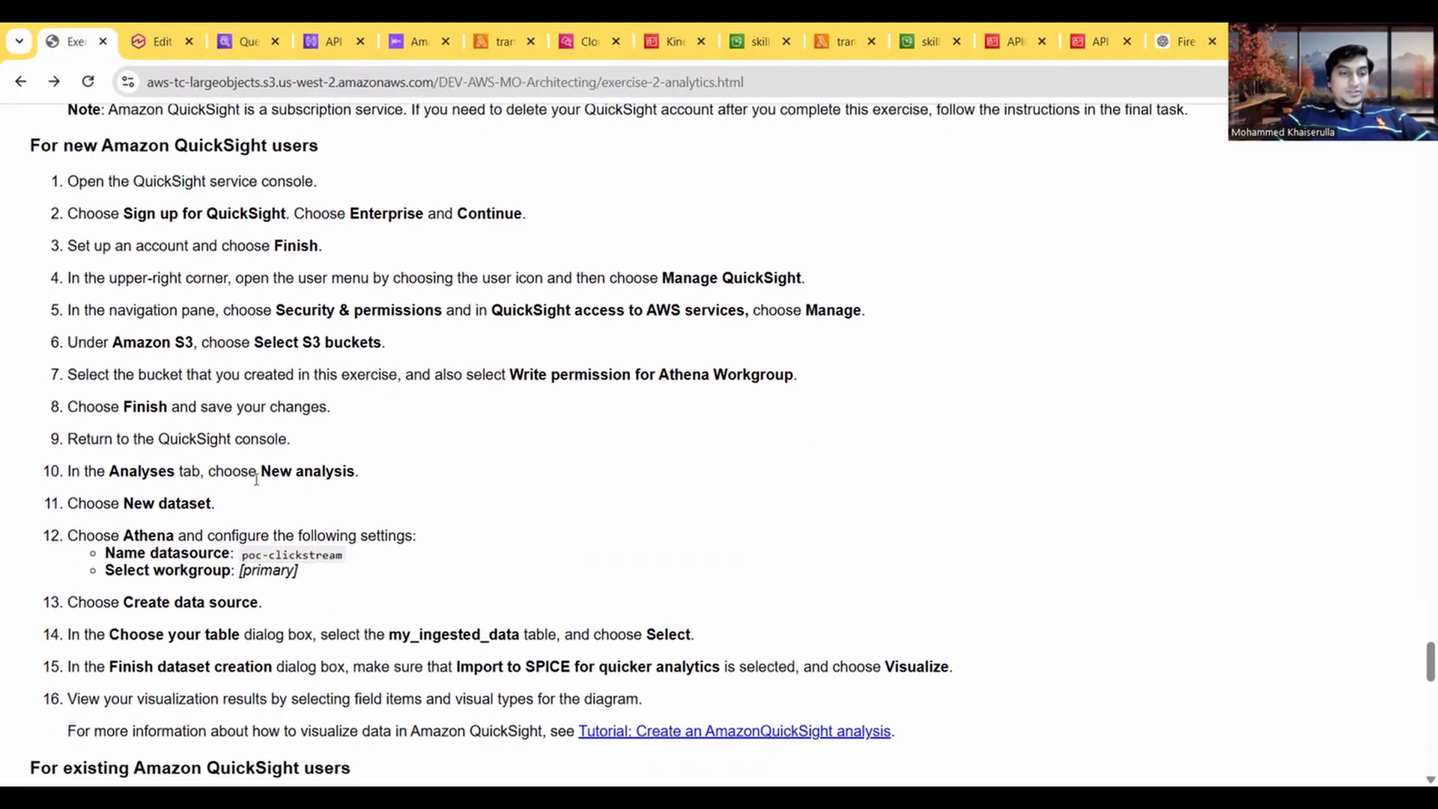
{"action": "left_click", "coordinate": [152, 34]}
{"action": "left_click", "coordinate": [1057, 729]}
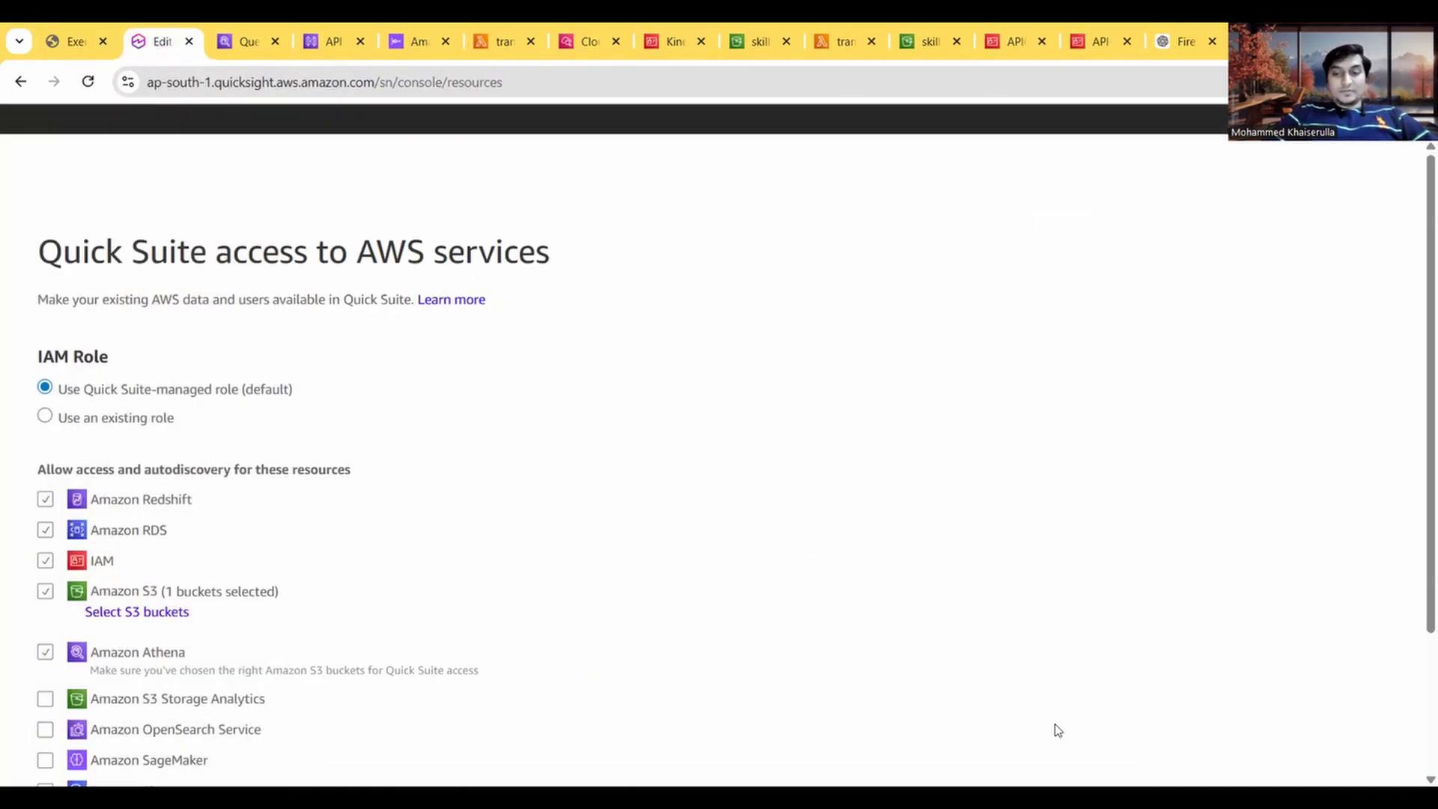
{"action": "scroll", "coordinate": [764, 505], "scroll_direction": "down", "scroll_amount": 3}
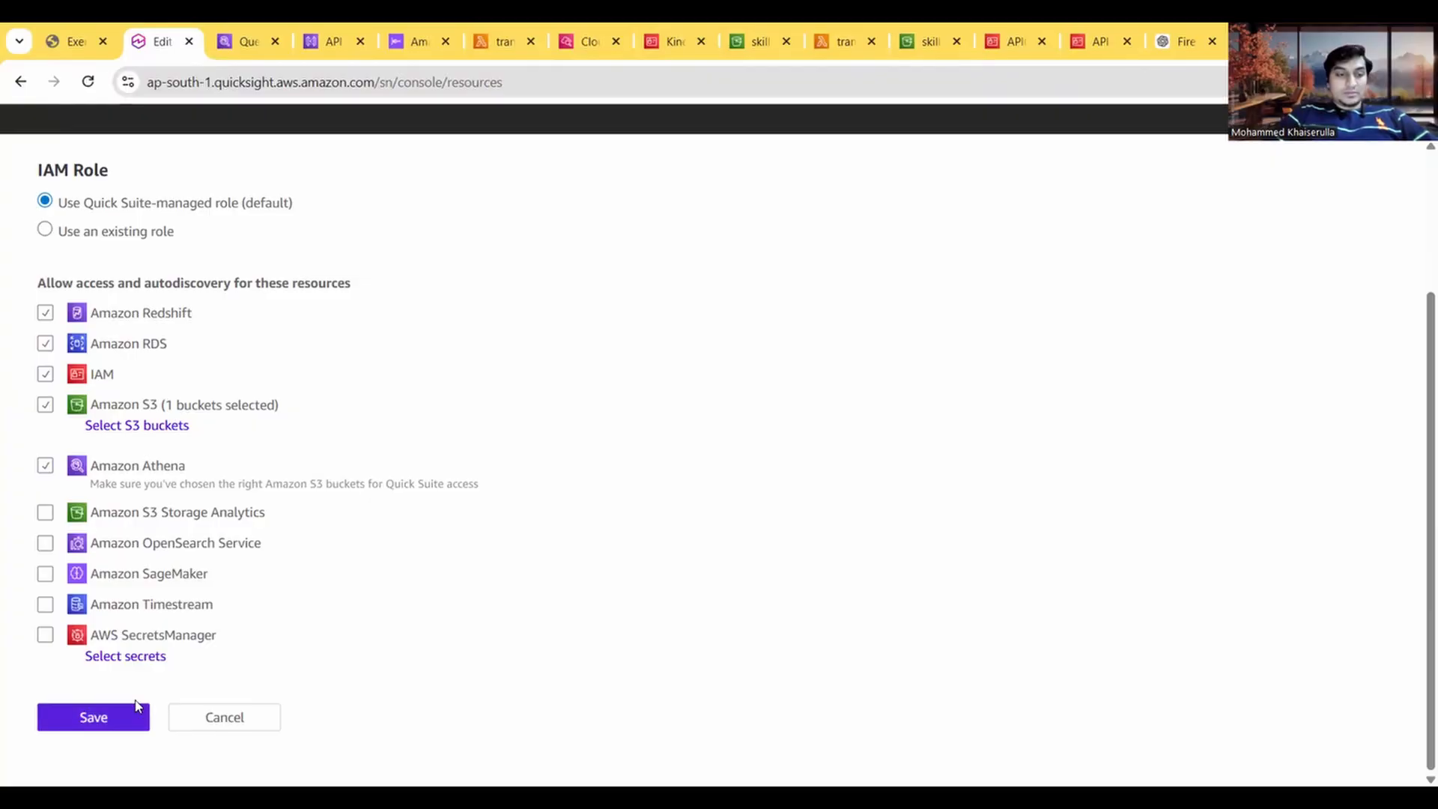
{"action": "left_click", "coordinate": [122, 715]}
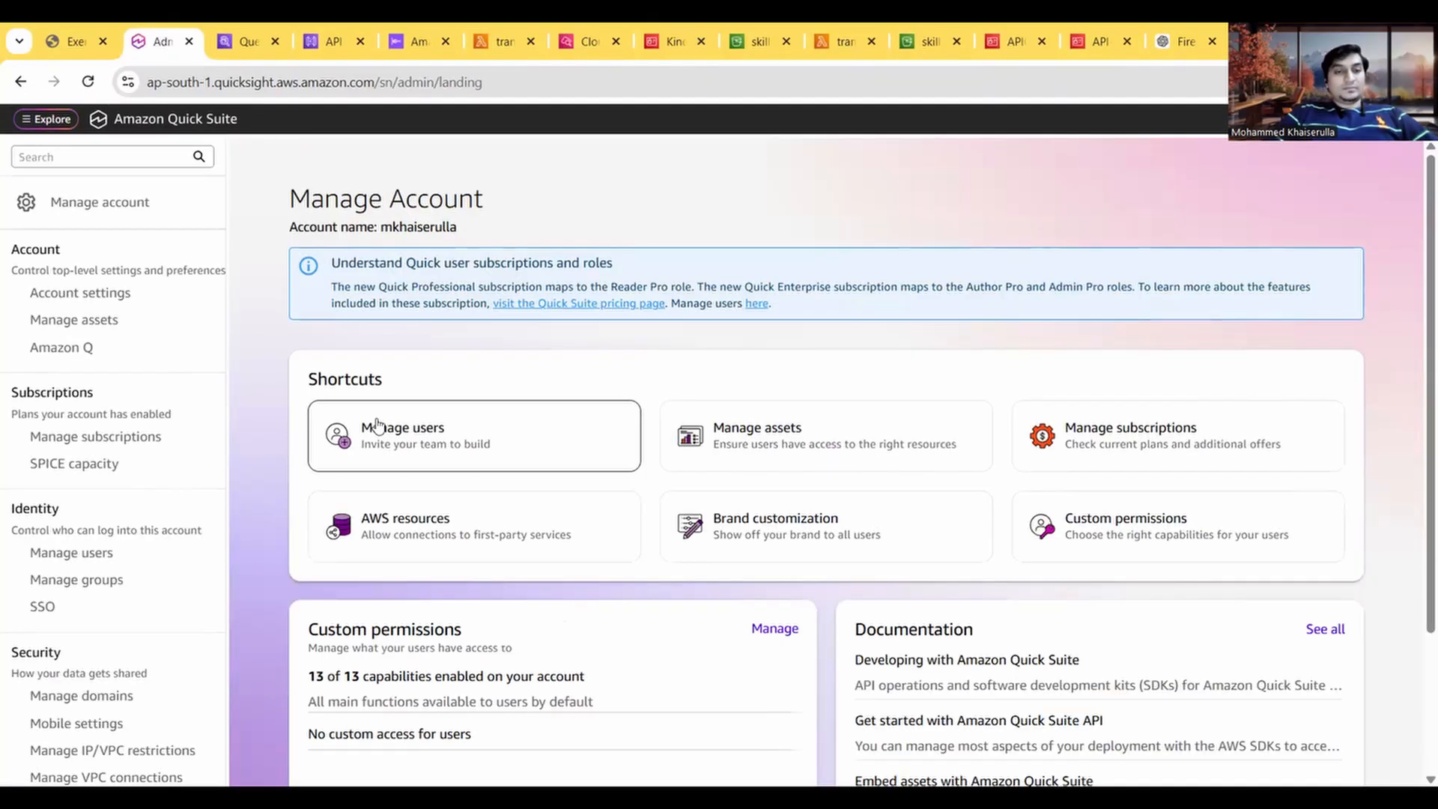
Step: Go to the Analyses page in Quick Suite and start creating a new analysis
{"action": "left_click", "coordinate": [47, 120]}
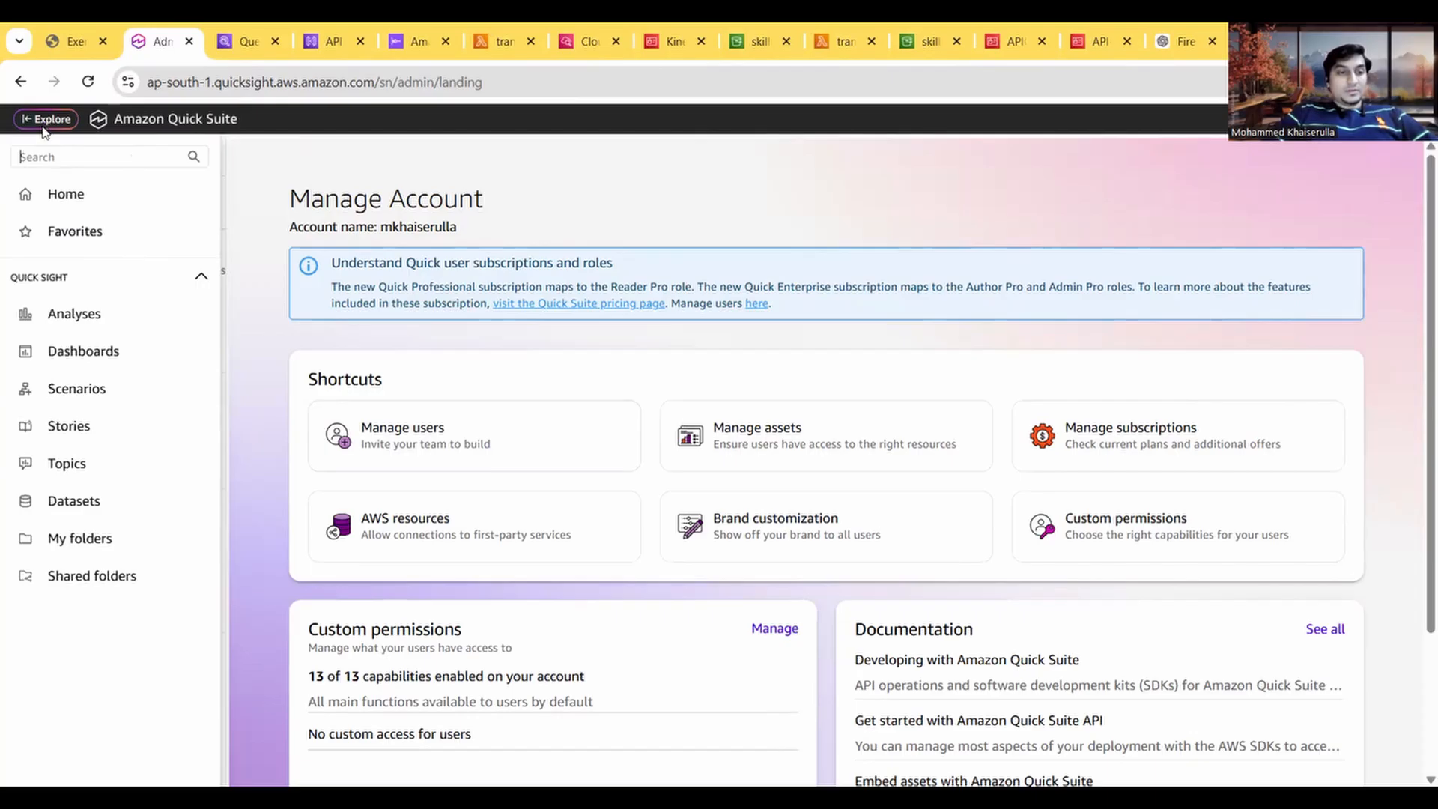
{"action": "left_click", "coordinate": [78, 314]}
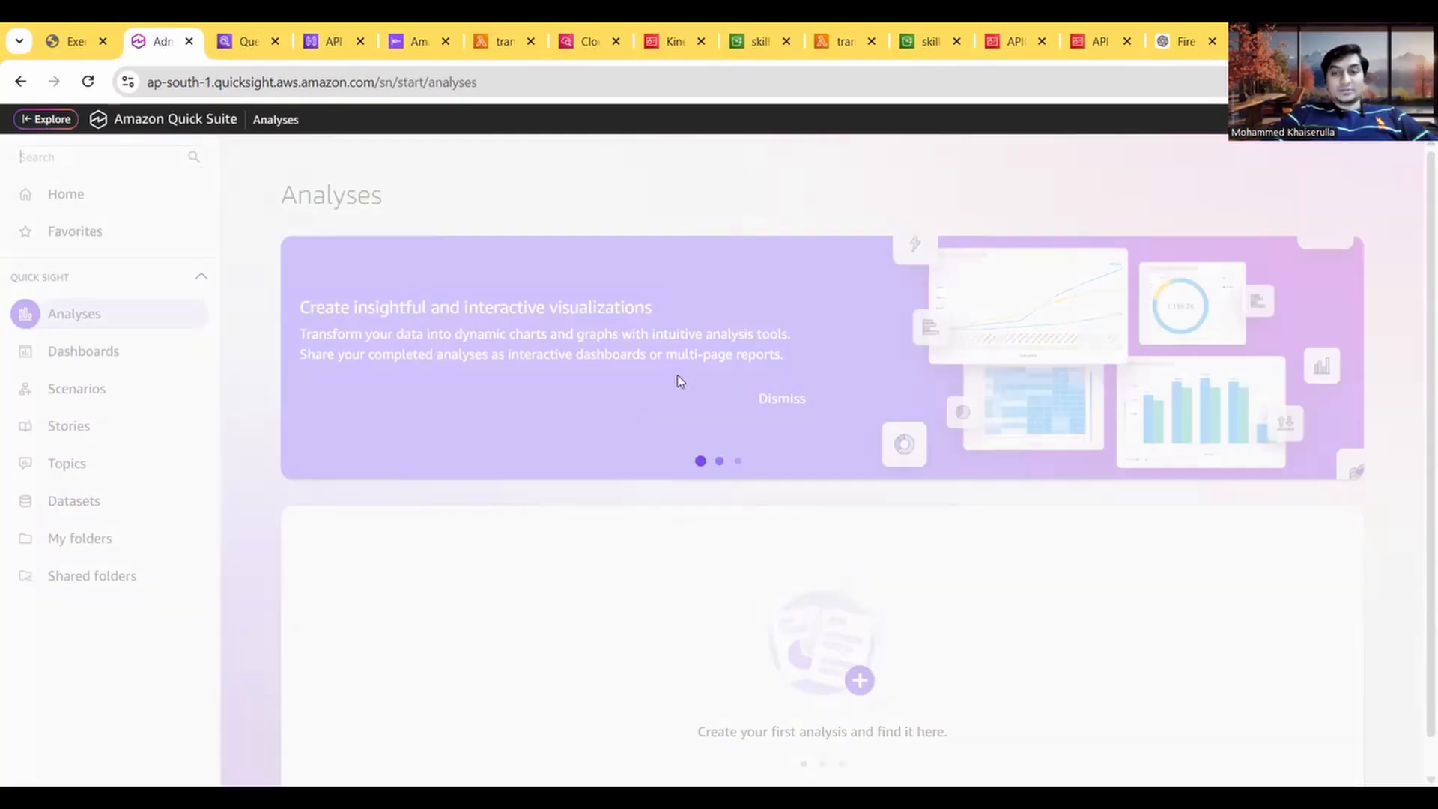
{"action": "scroll", "coordinate": [815, 546], "scroll_direction": "down", "scroll_amount": 1}
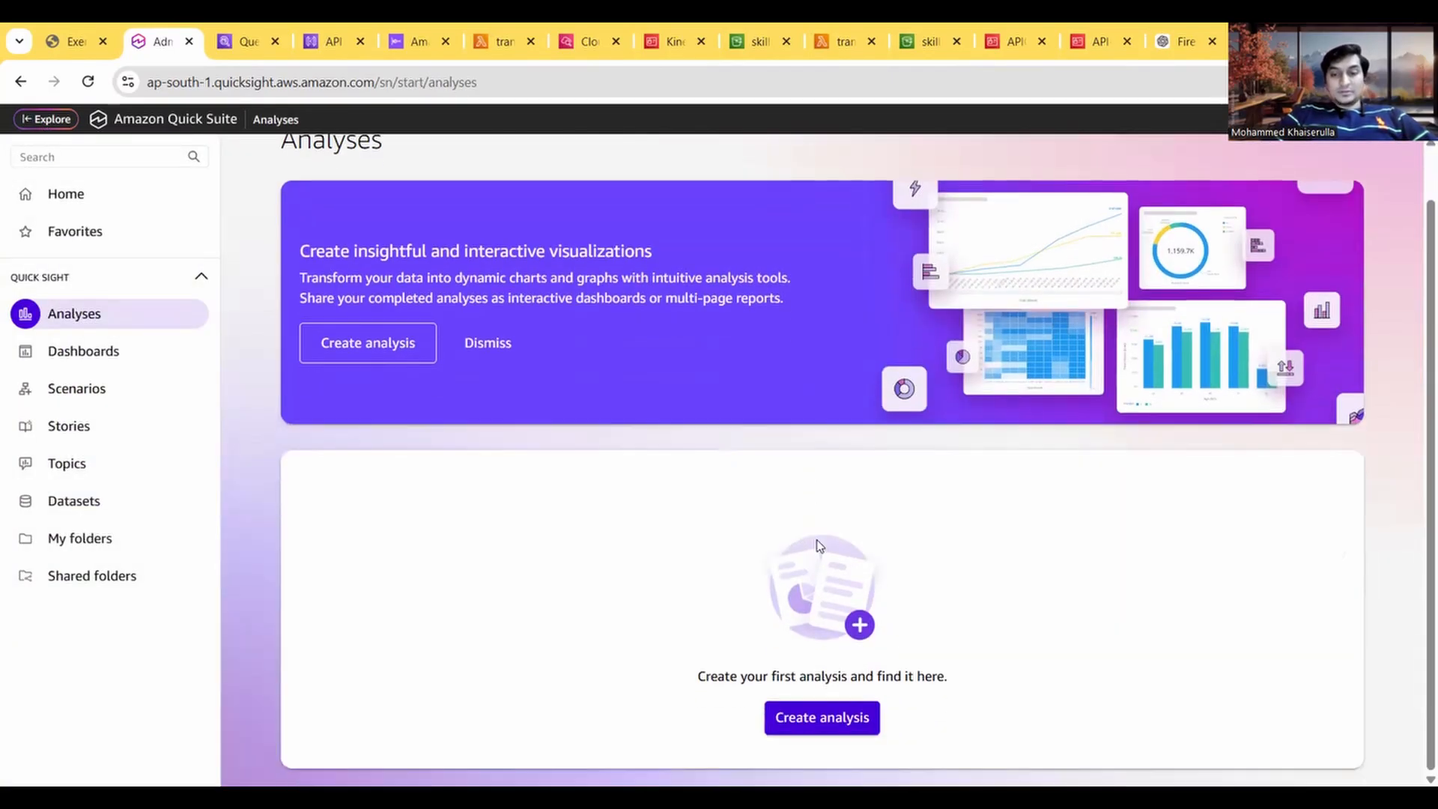
{"action": "left_click", "coordinate": [842, 723]}
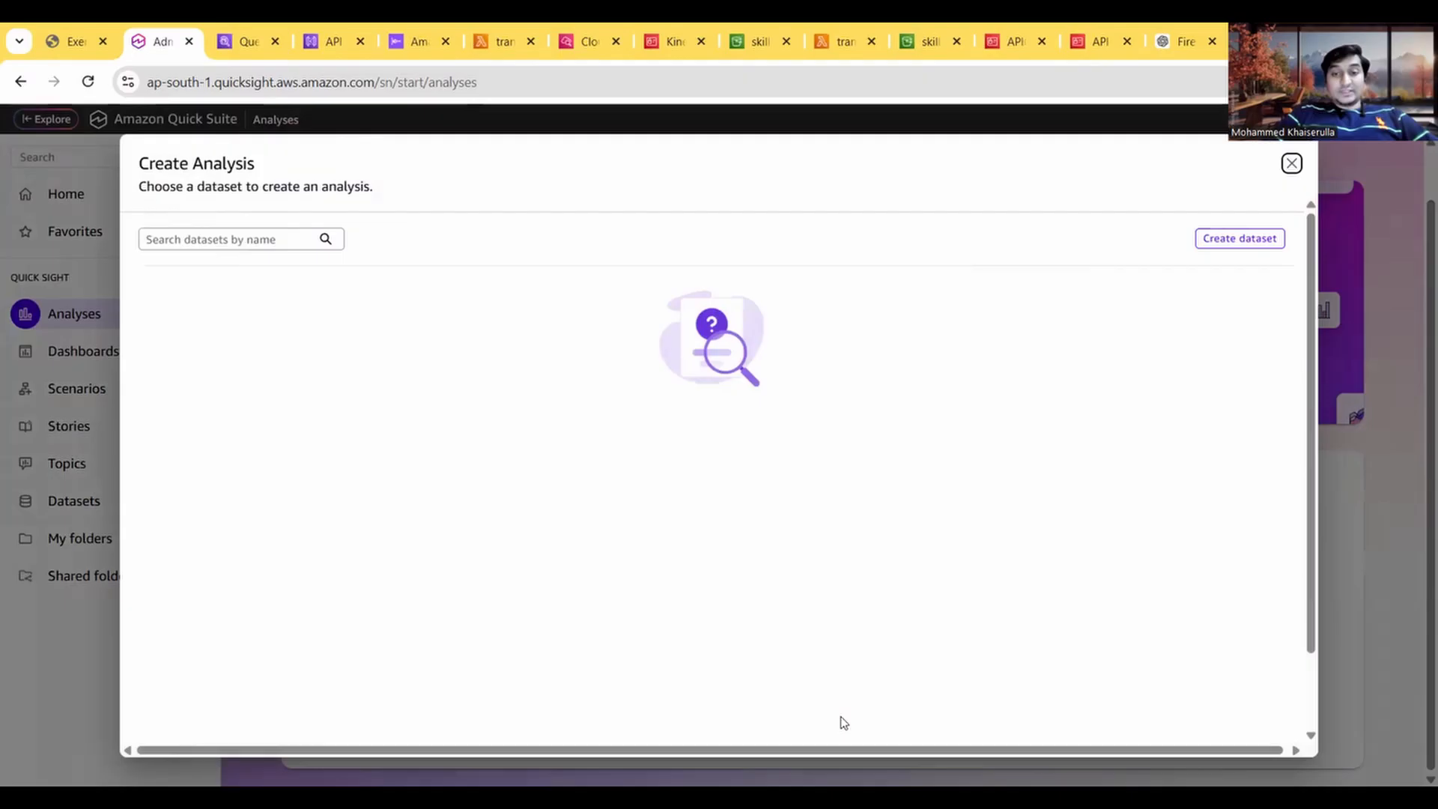
Step: Read the guide's steps 10 to 12, and start a new dataset based on a new data source
{"action": "left_click", "coordinate": [75, 30]}
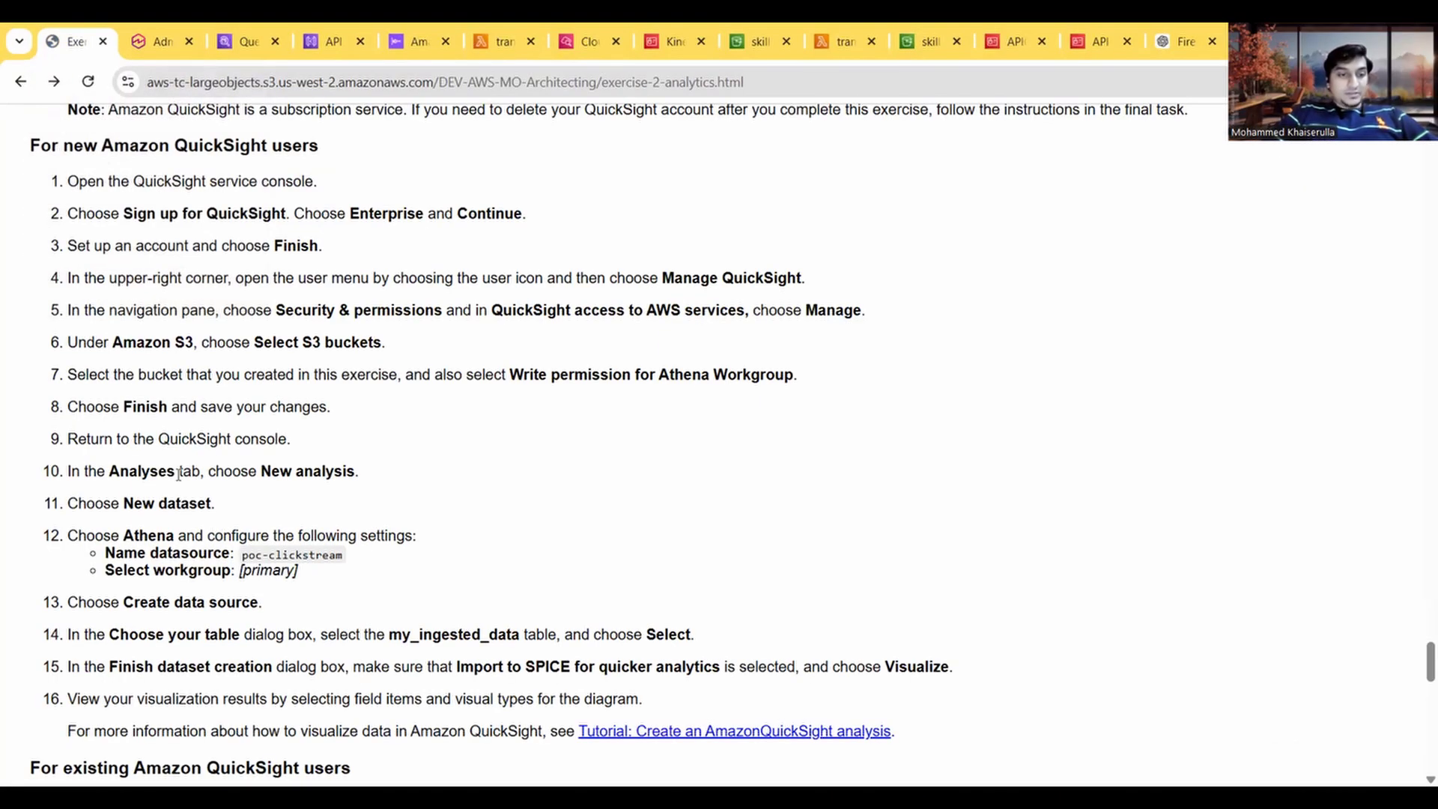
{"action": "scroll", "coordinate": [322, 470], "scroll_direction": "down", "scroll_amount": 1}
{"action": "scroll", "coordinate": [225, 551], "scroll_direction": "down", "scroll_amount": 1}
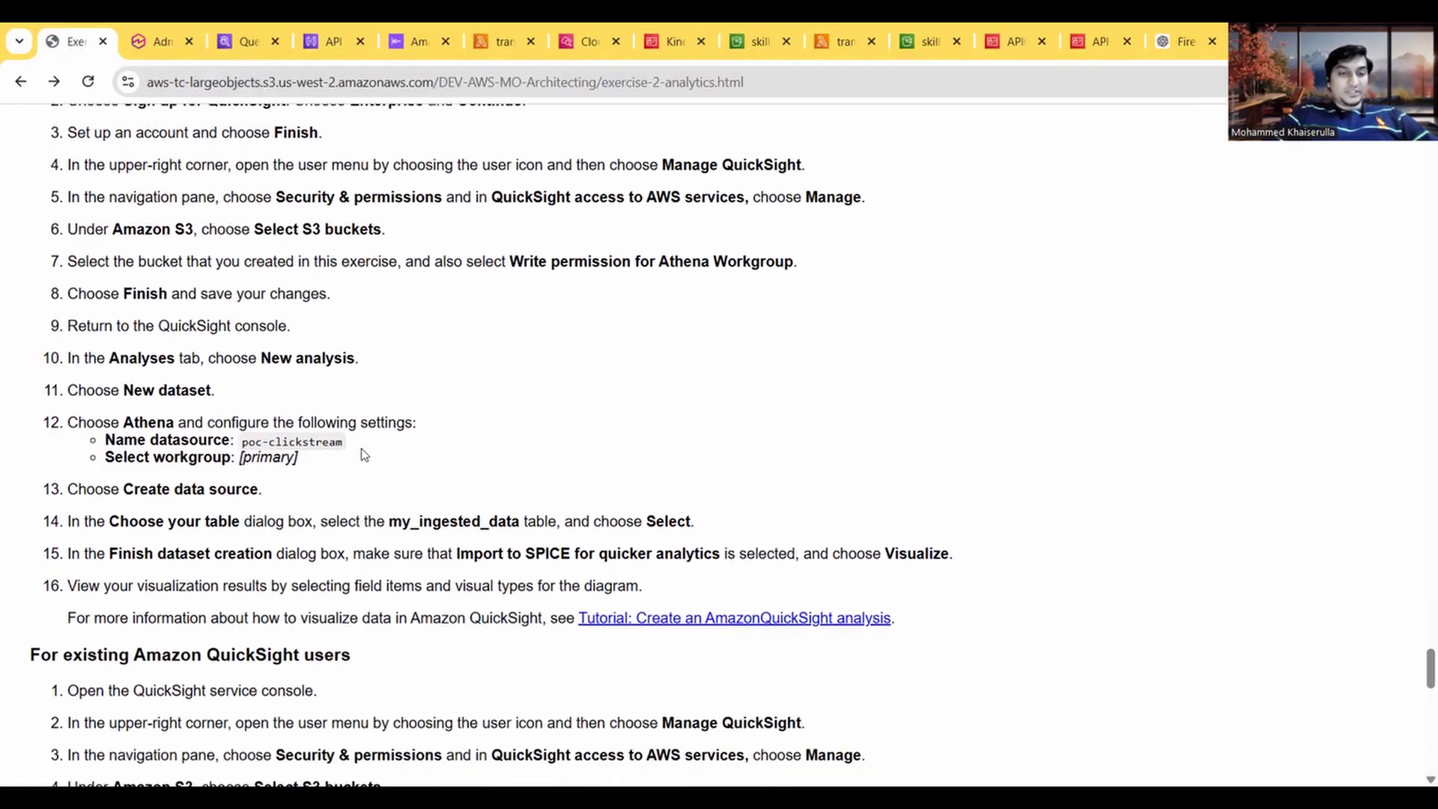
{"action": "left_click", "coordinate": [154, 44]}
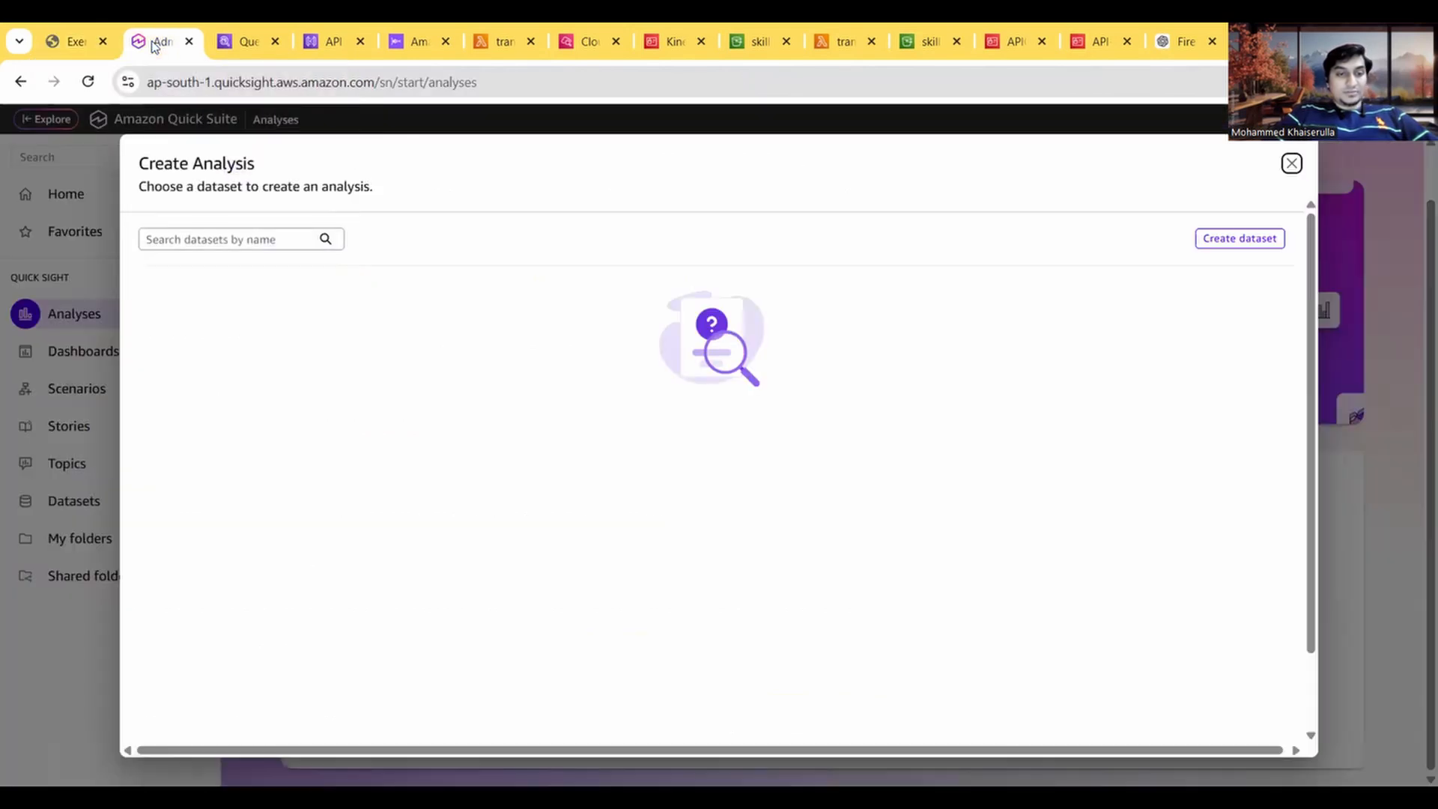
{"action": "left_click", "coordinate": [1230, 238]}
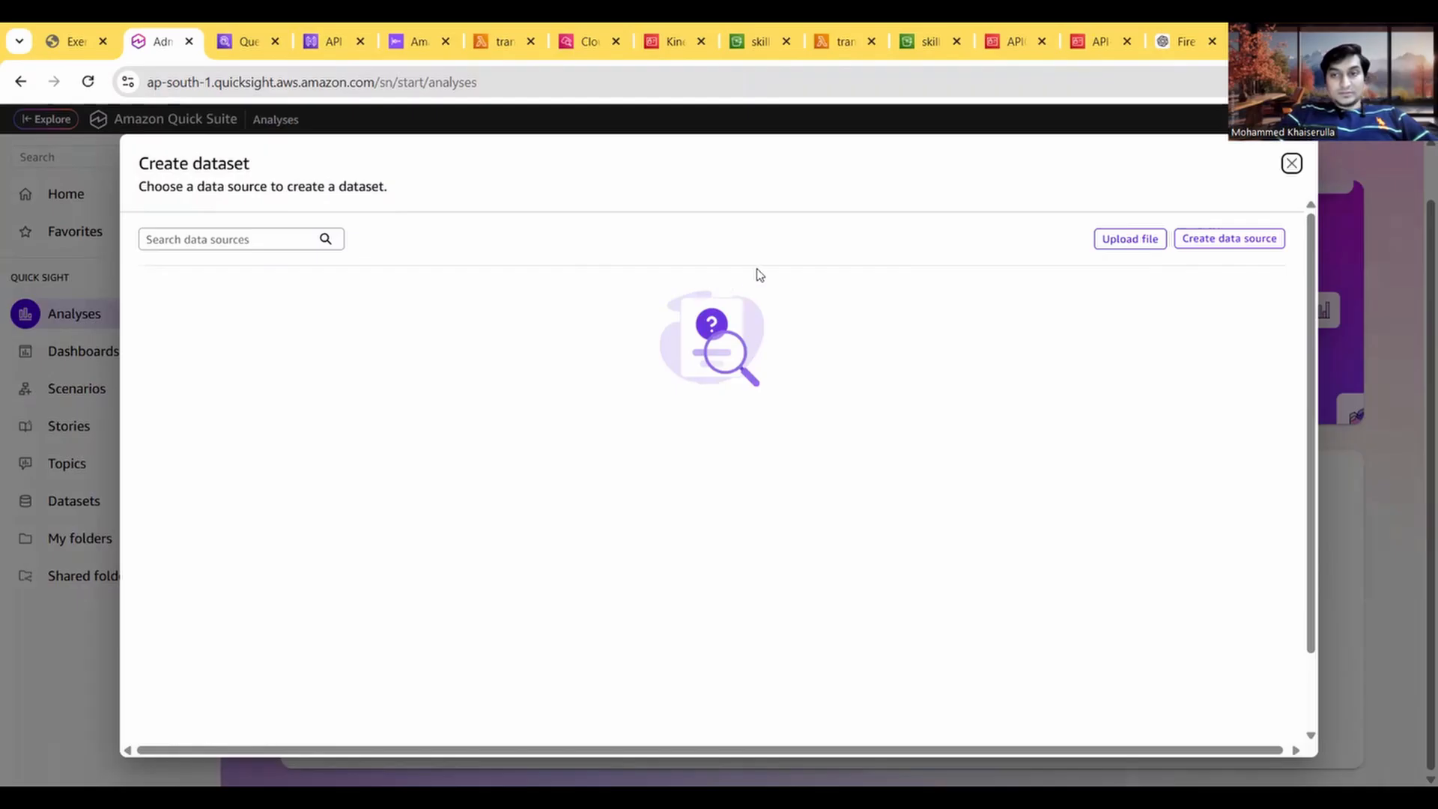
{"action": "left_click", "coordinate": [1192, 241]}
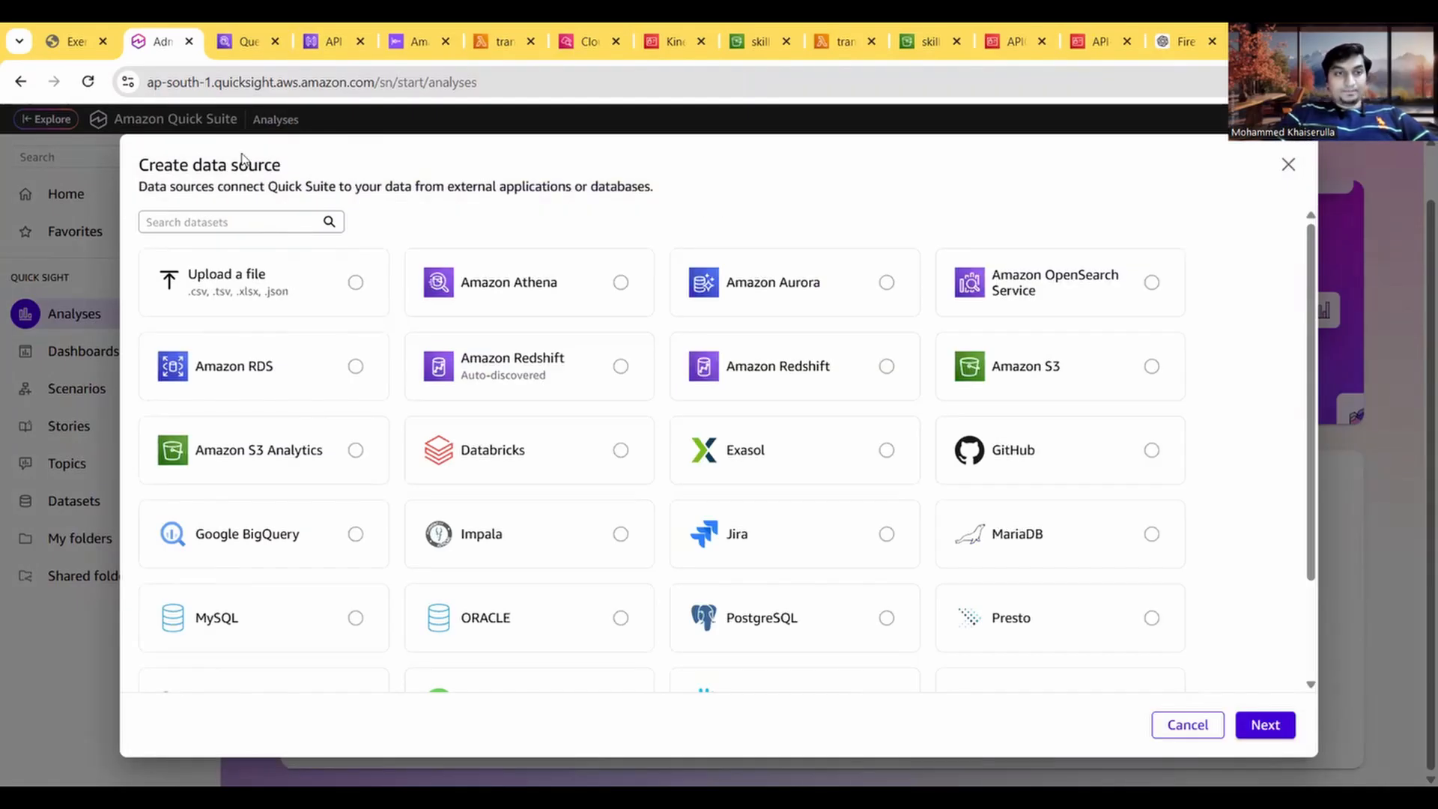
Step: Recheck the guide's step 12 and choose Amazon Athena as the type of the new data source
{"action": "left_click", "coordinate": [68, 29]}
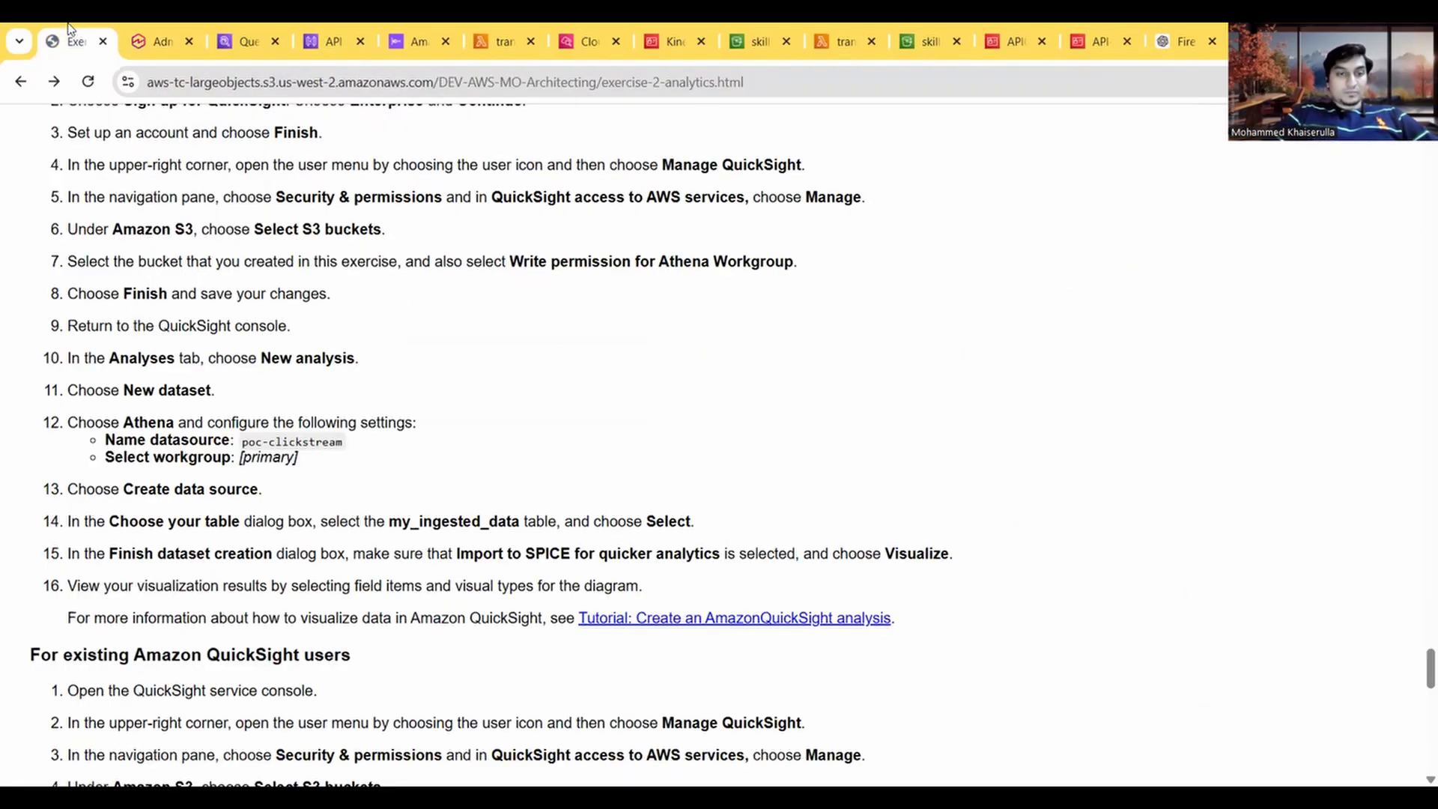
{"action": "left_click", "coordinate": [147, 29]}
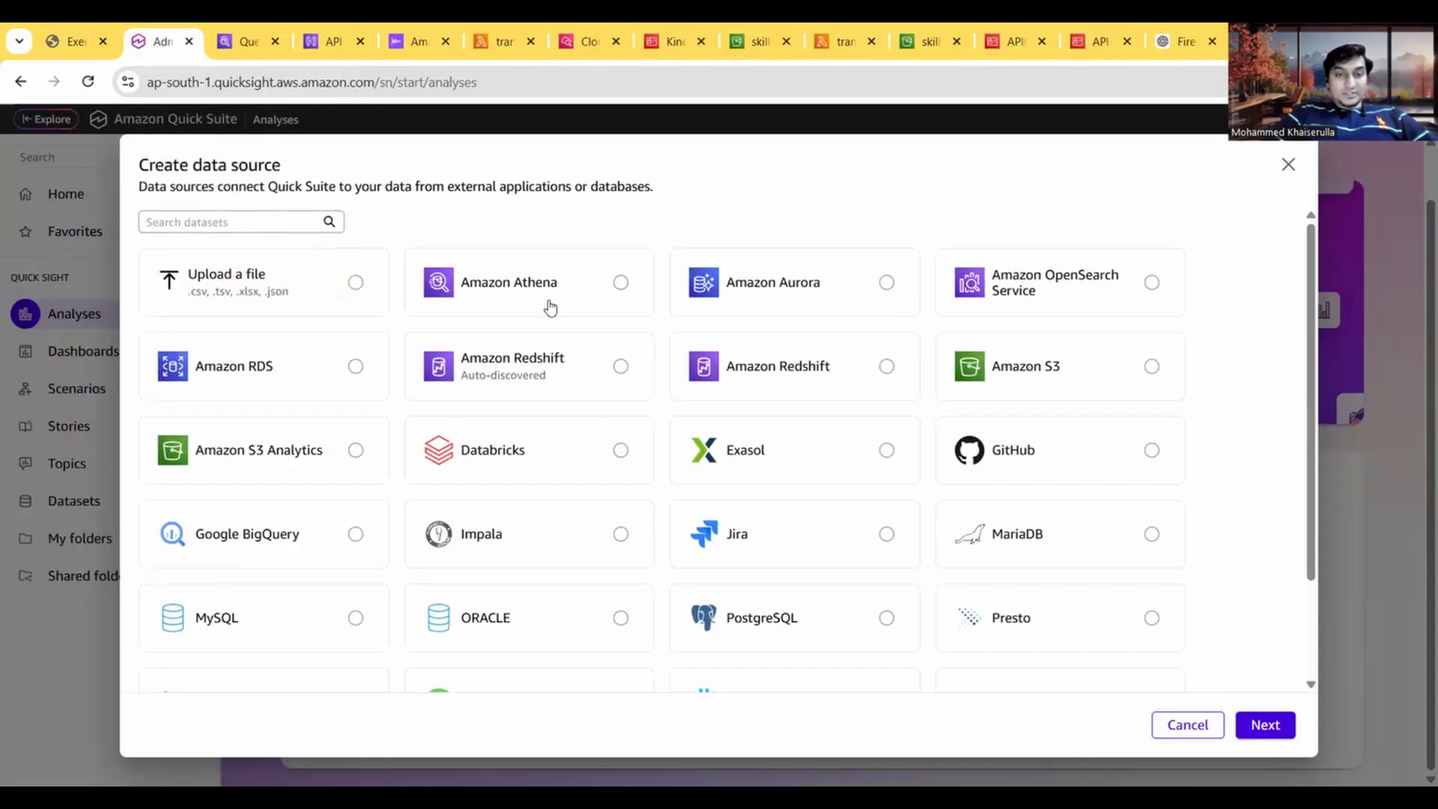
{"action": "left_click", "coordinate": [622, 284]}
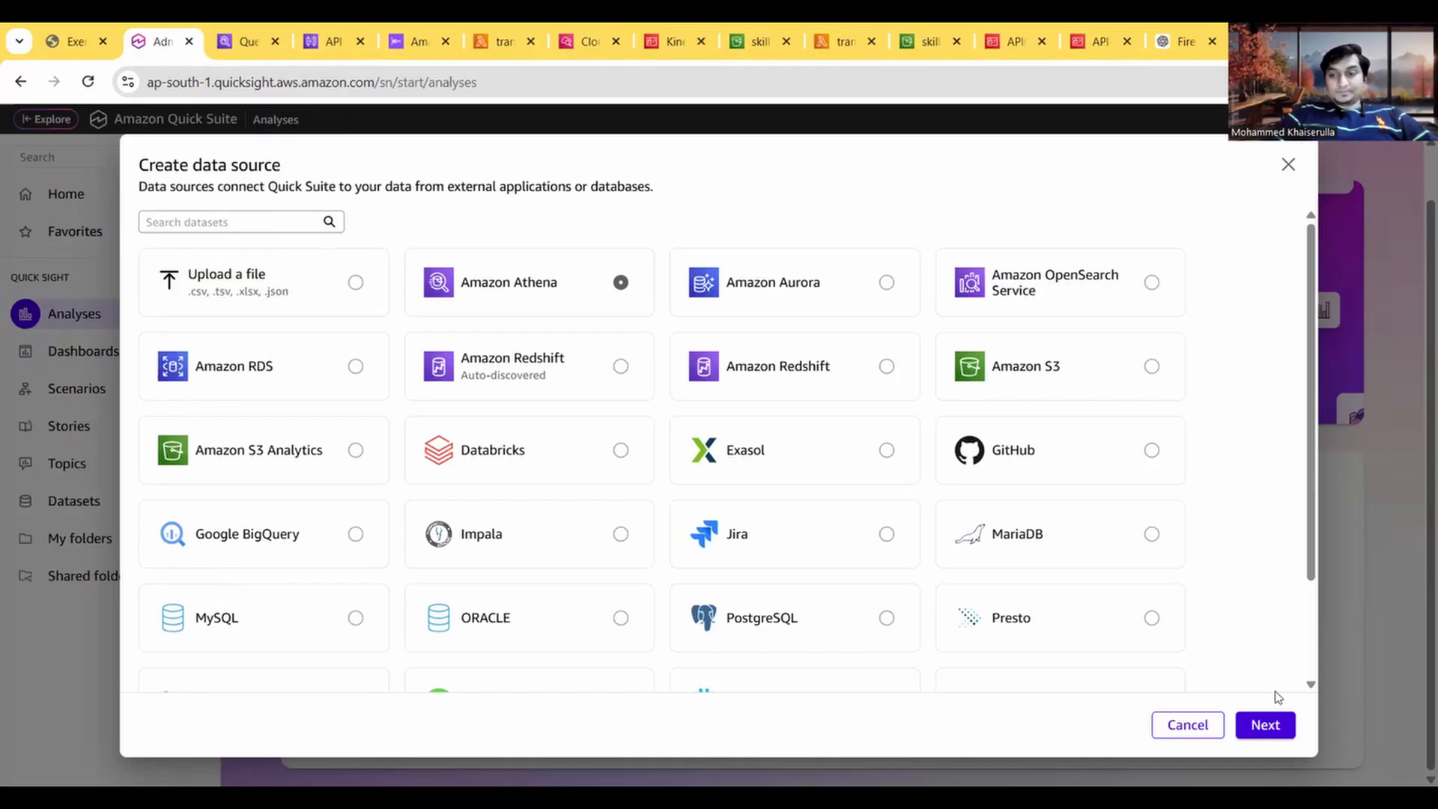
{"action": "left_click", "coordinate": [1264, 725]}
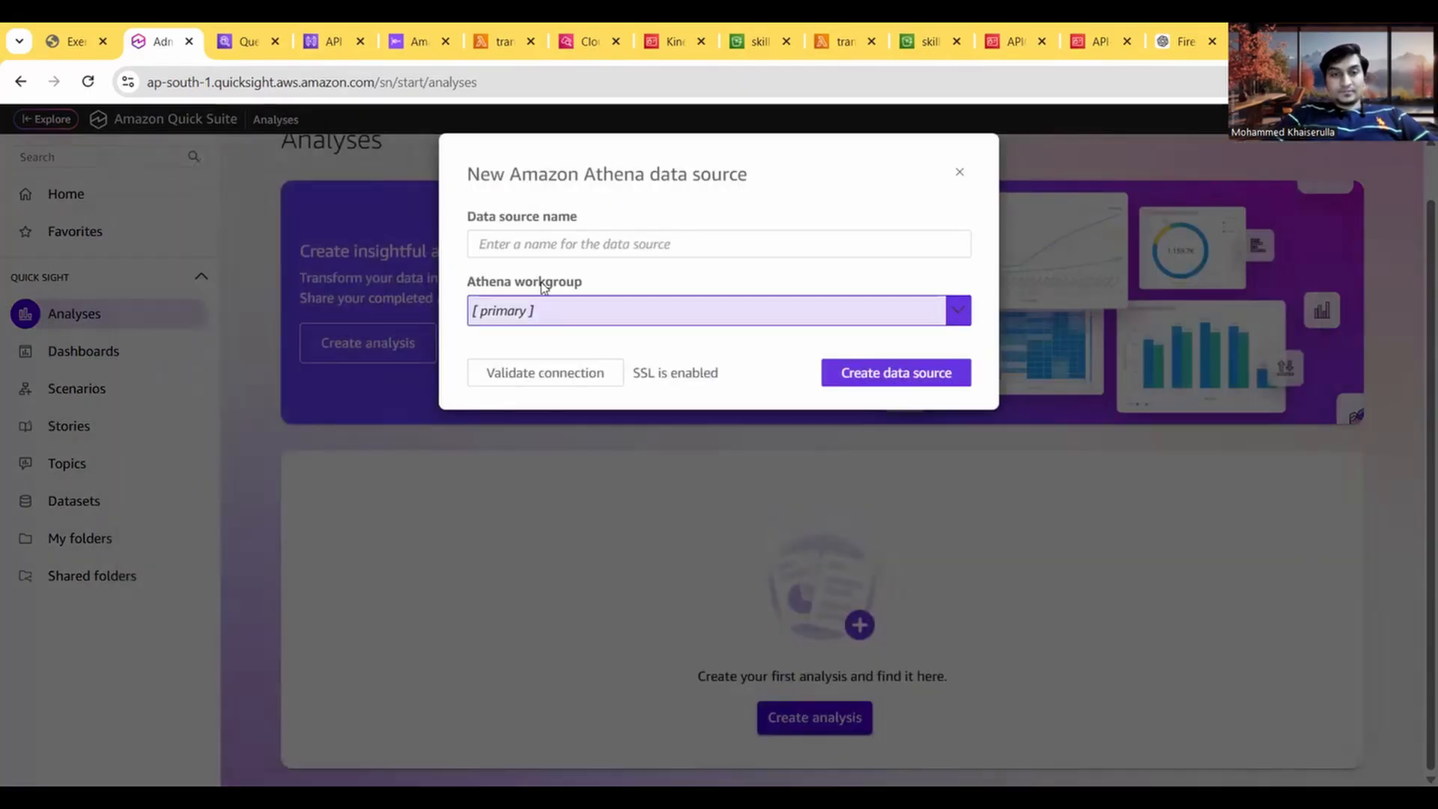
Step: Copy the data source name poc-clickstream from the guide's step 12, enter it for the new Athena source and create the data source
{"action": "left_click", "coordinate": [565, 244]}
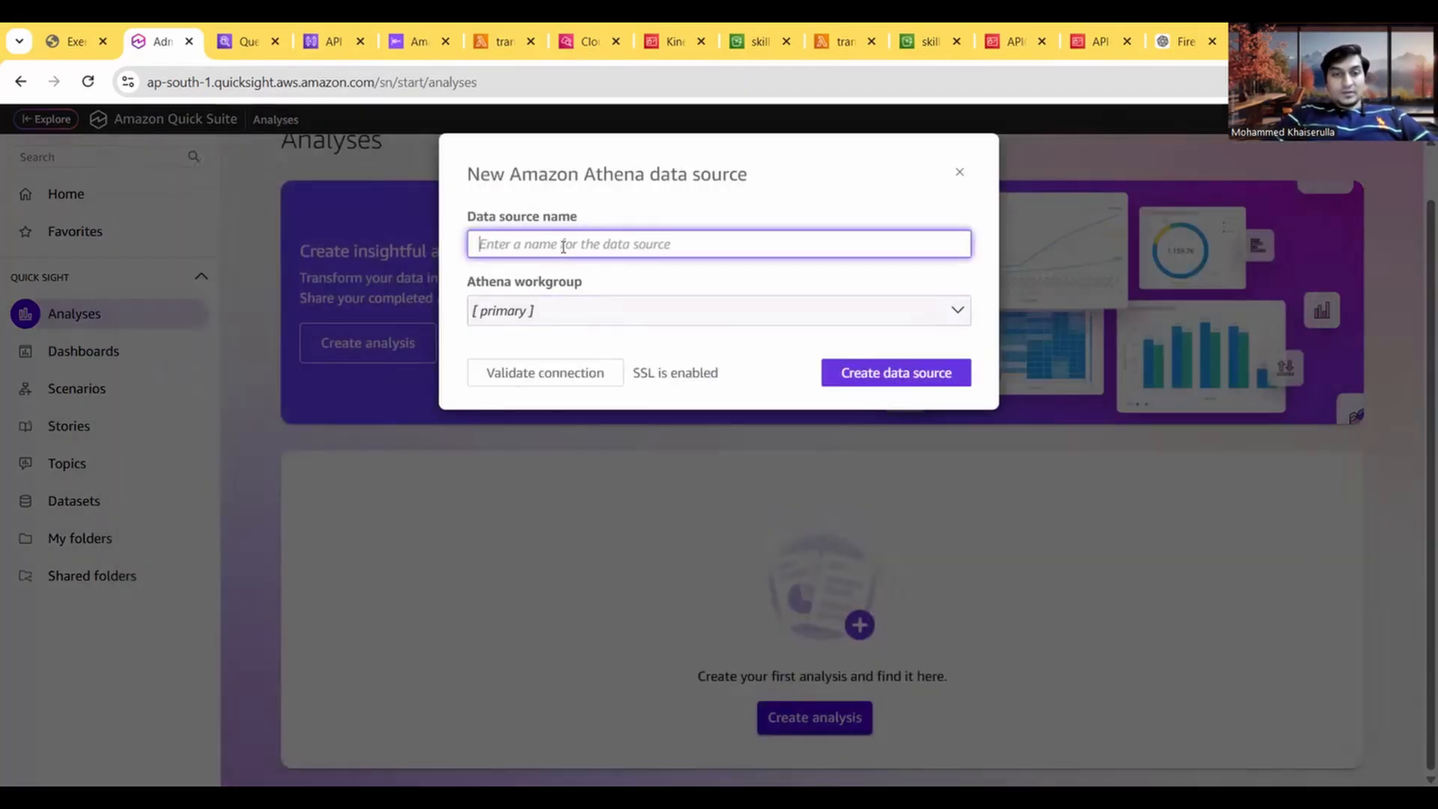
{"action": "left_click", "coordinate": [71, 36]}
{"action": "left_click_drag", "start_coordinate": [342, 442], "coordinate": [243, 443]}
{"action": "key", "text": "ctrl+c"}
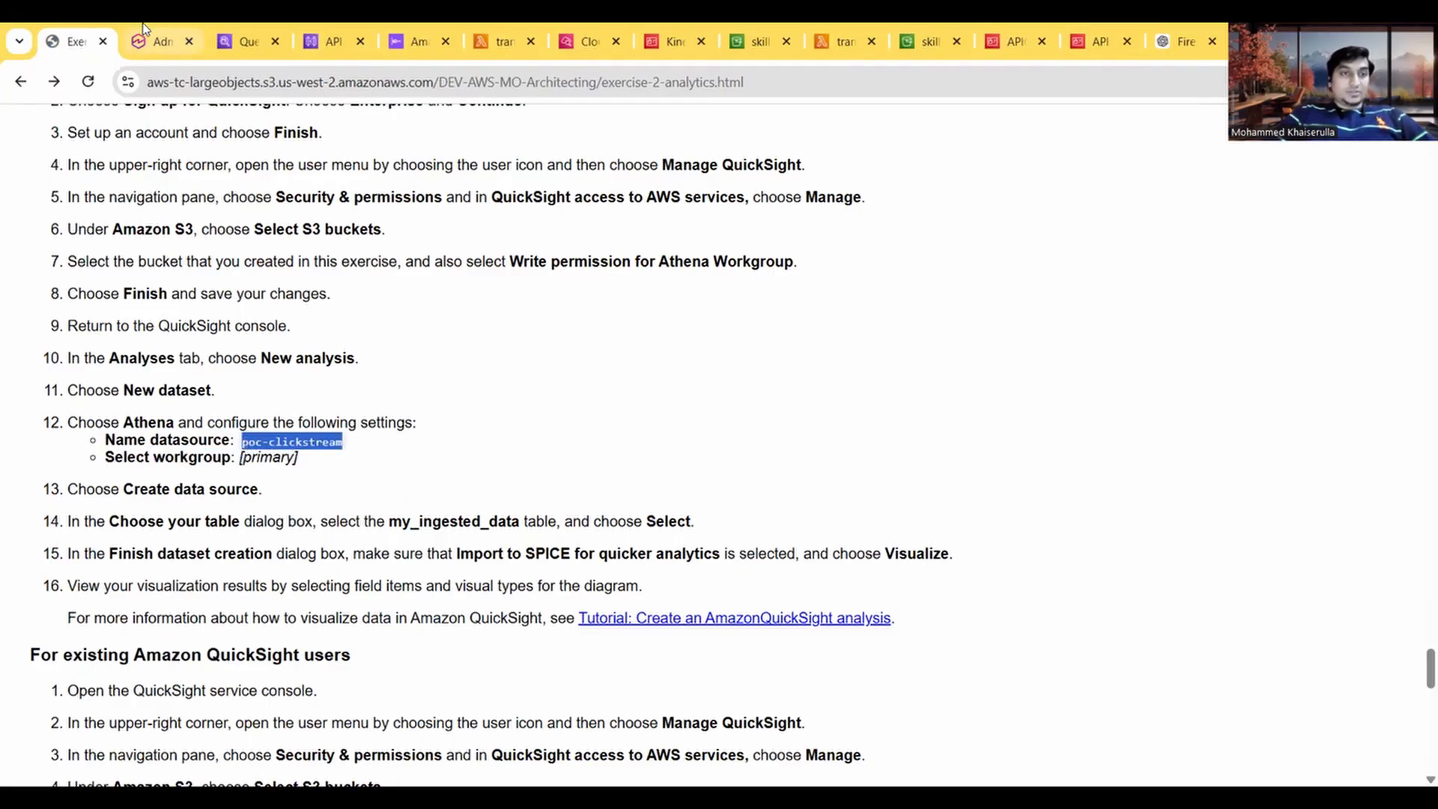
{"action": "left_click", "coordinate": [158, 41]}
{"action": "key", "text": "ctrl+v"}
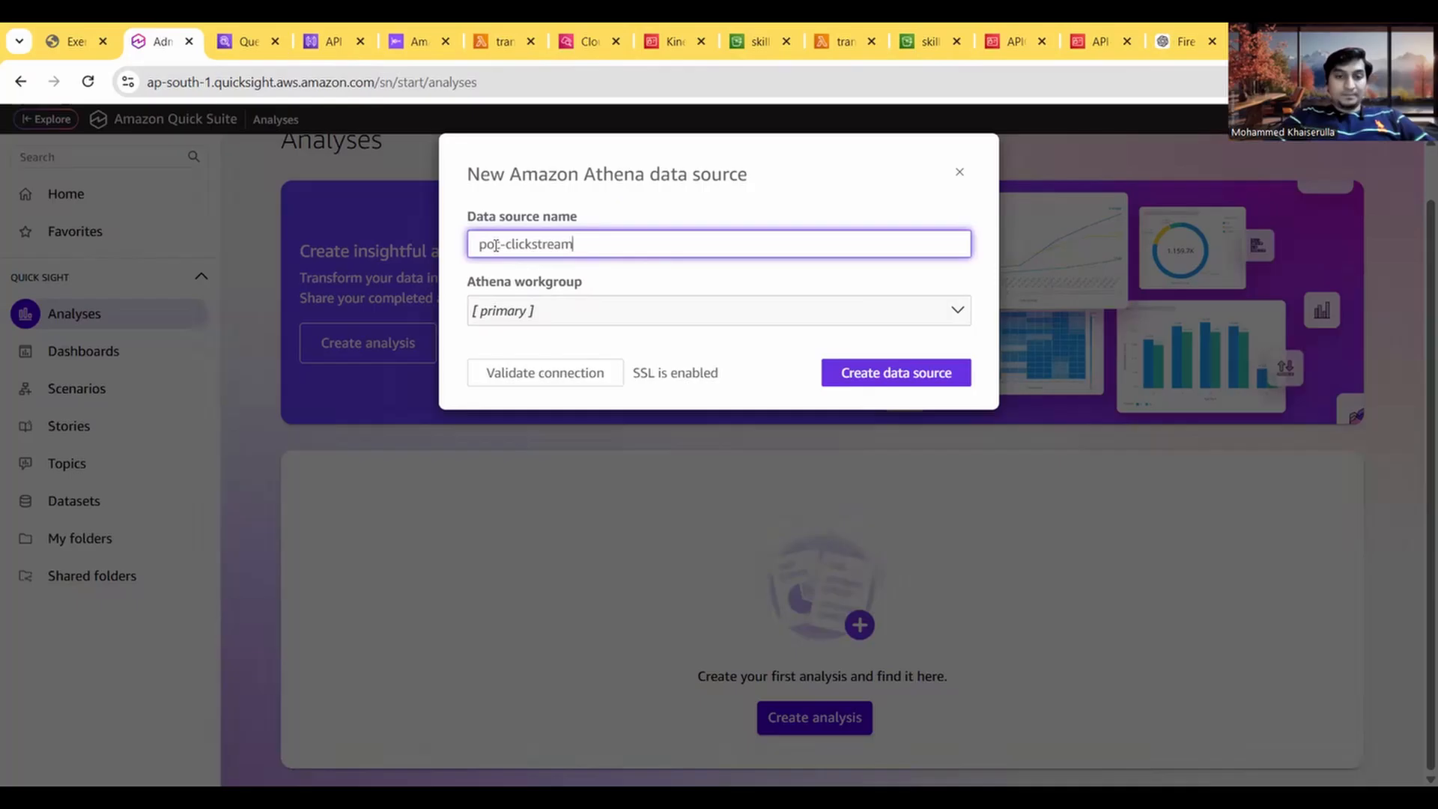
{"action": "left_click", "coordinate": [887, 386]}
Step: Read the guide's steps 14 and 15 and select the my_ingested_data table for the dataset
{"action": "left_click", "coordinate": [106, 31]}
{"action": "scroll", "coordinate": [291, 502], "scroll_direction": "down", "scroll_amount": 2}
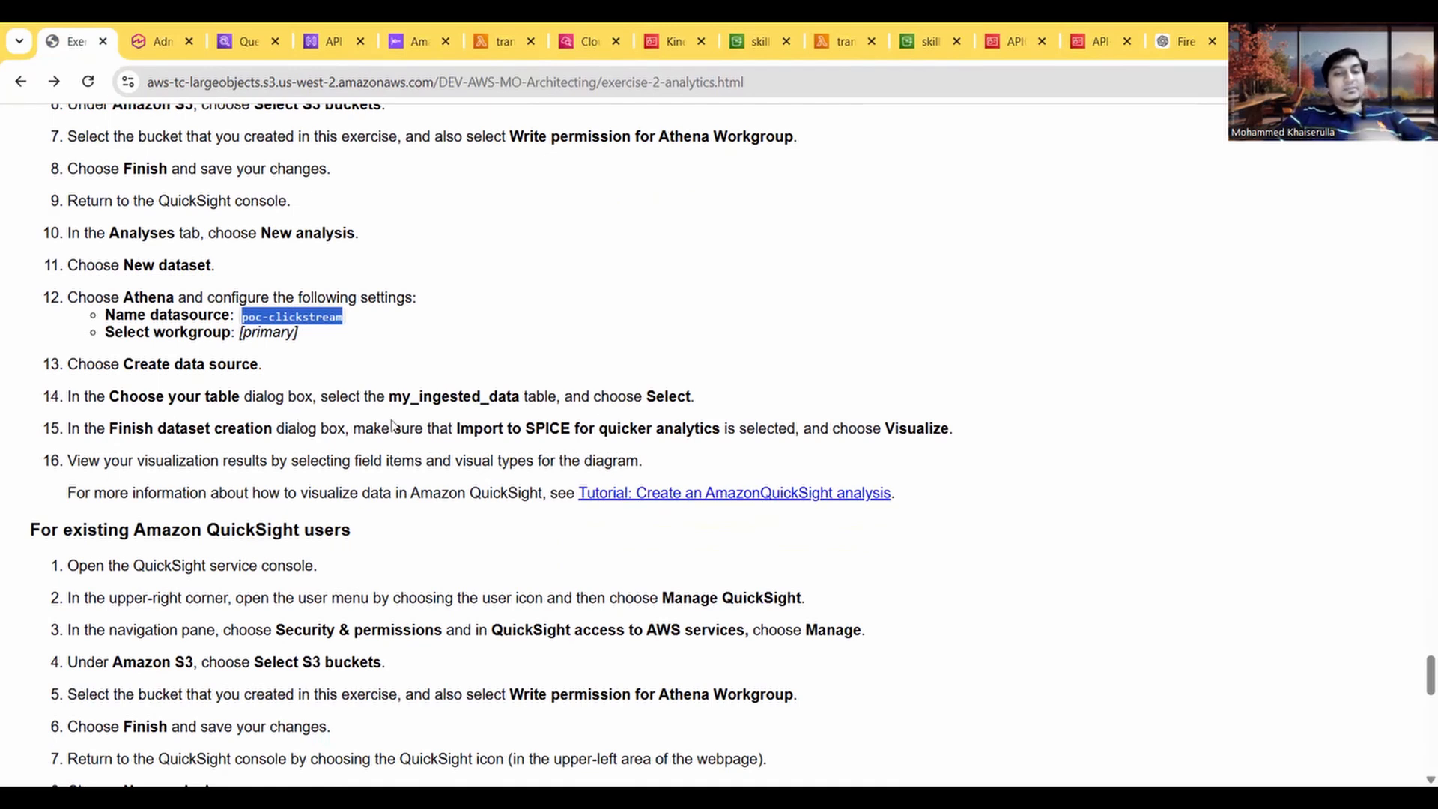
{"action": "left_click", "coordinate": [150, 30]}
{"action": "left_click", "coordinate": [489, 412]}
{"action": "left_click", "coordinate": [948, 560]}
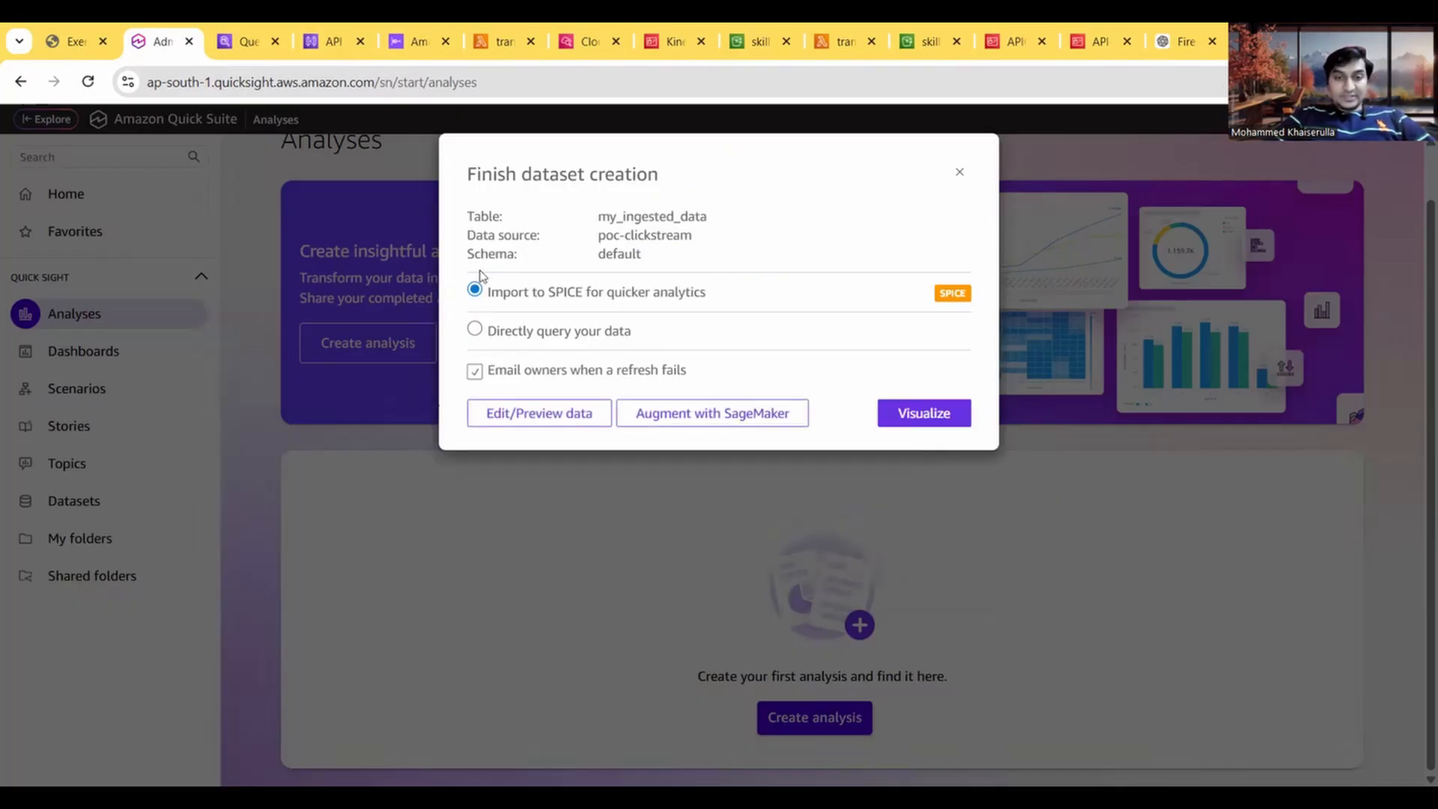
Step: Recheck the guide's step 15 and visualize the dataset with Import to SPICE for quicker analytics selected
{"action": "left_click", "coordinate": [71, 41]}
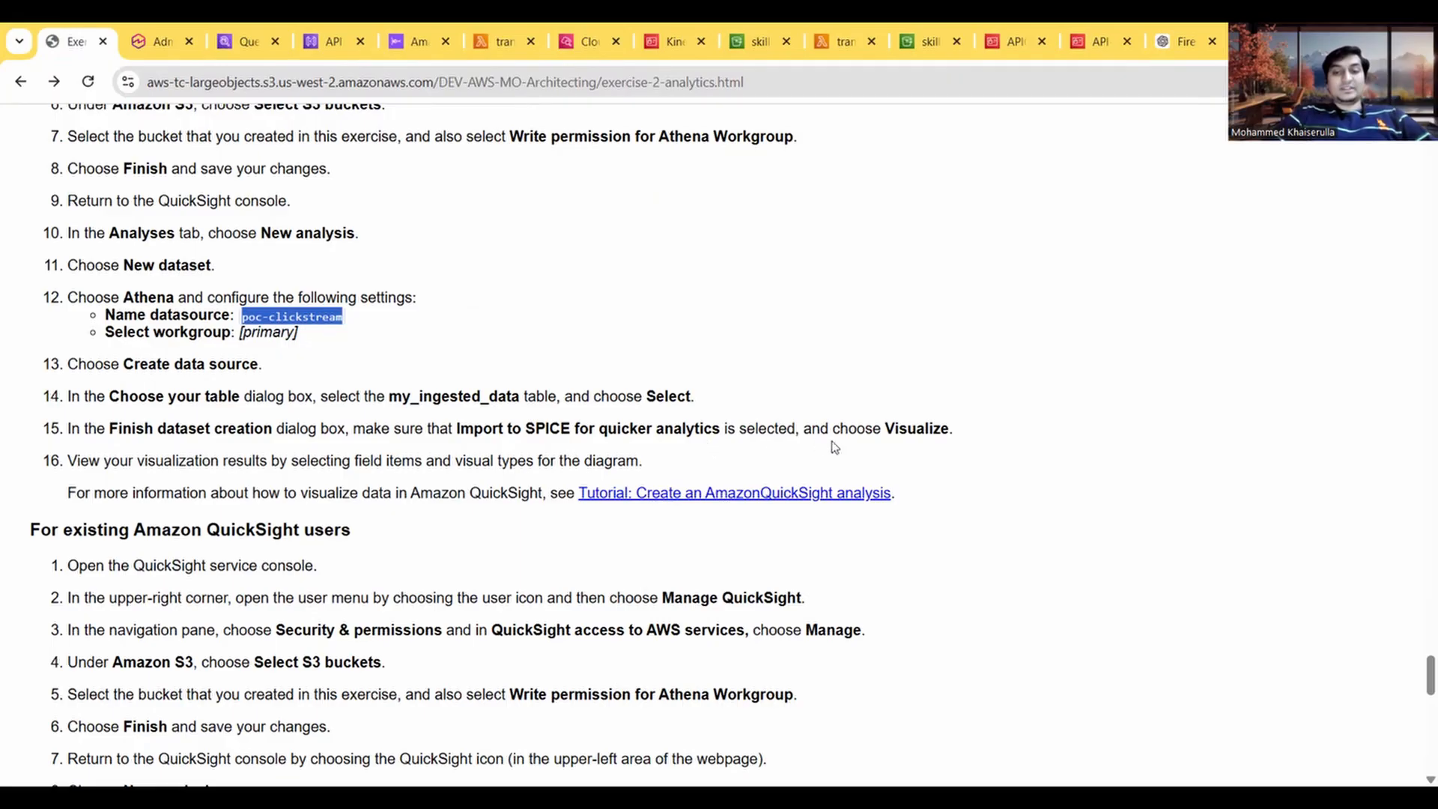
{"action": "left_click", "coordinate": [171, 30]}
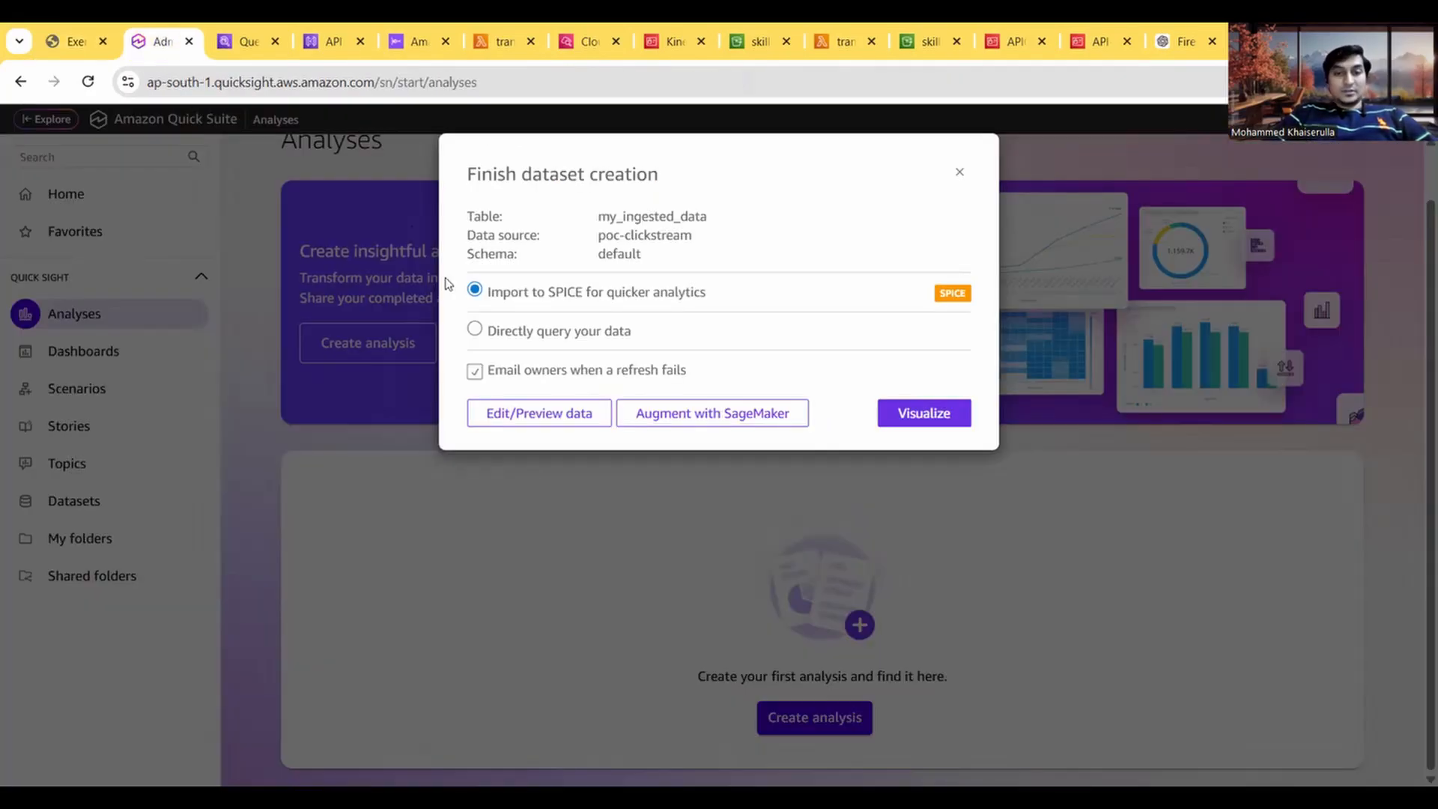
{"action": "left_click", "coordinate": [895, 410]}
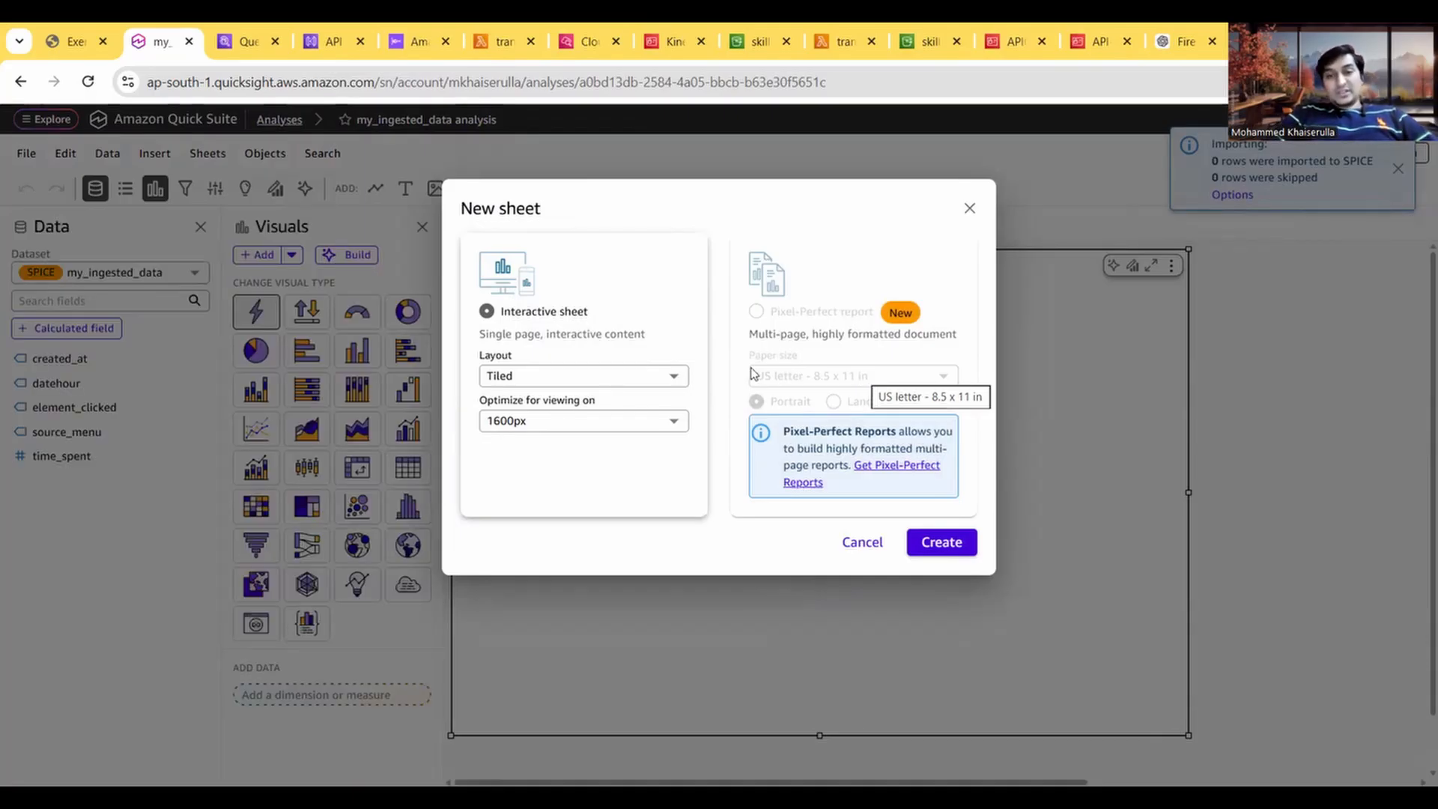
Step: Read the guide's step 16, the section for existing QuickSight users and the start of Task 9
{"action": "left_click", "coordinate": [66, 30]}
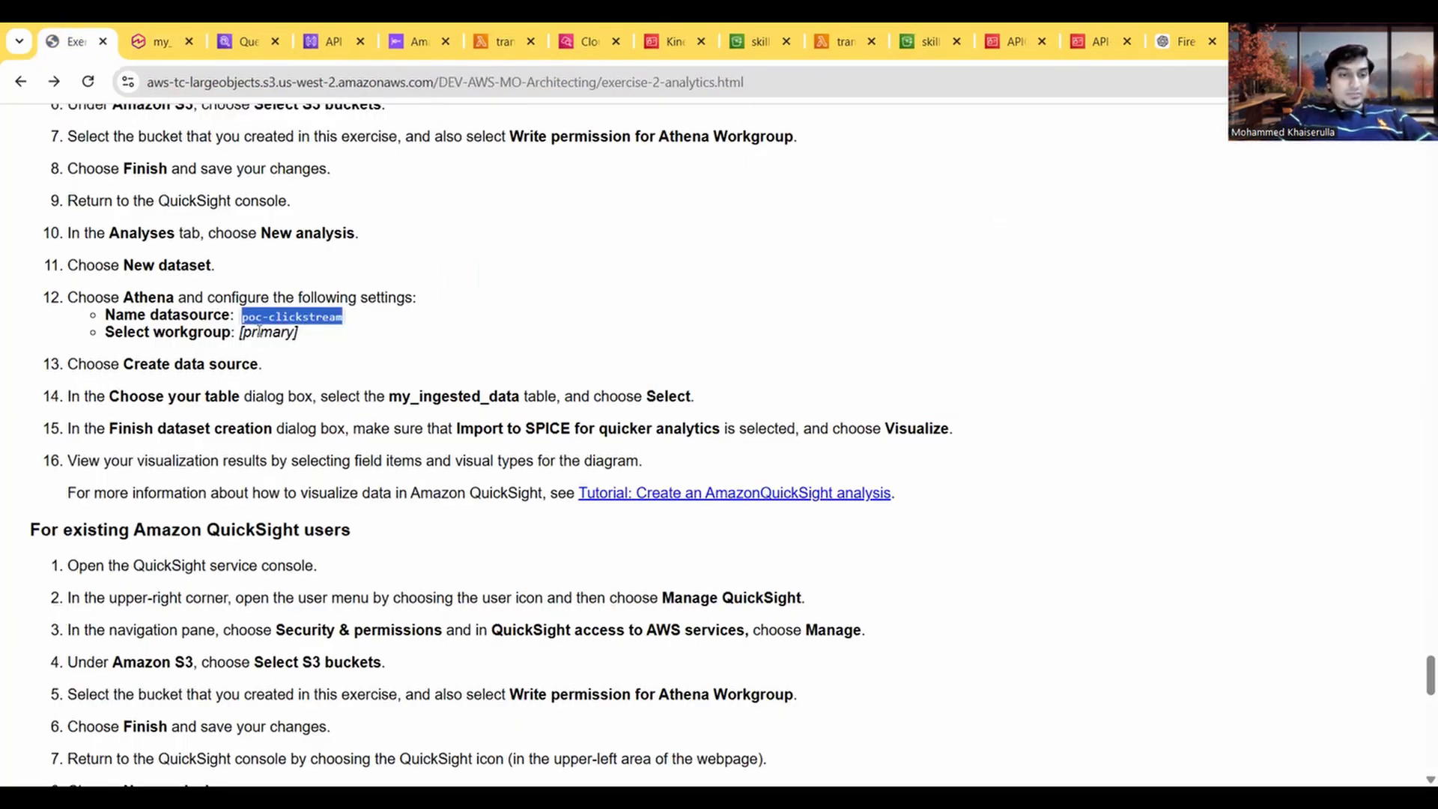
{"action": "scroll", "coordinate": [191, 421], "scroll_direction": "down", "scroll_amount": 1}
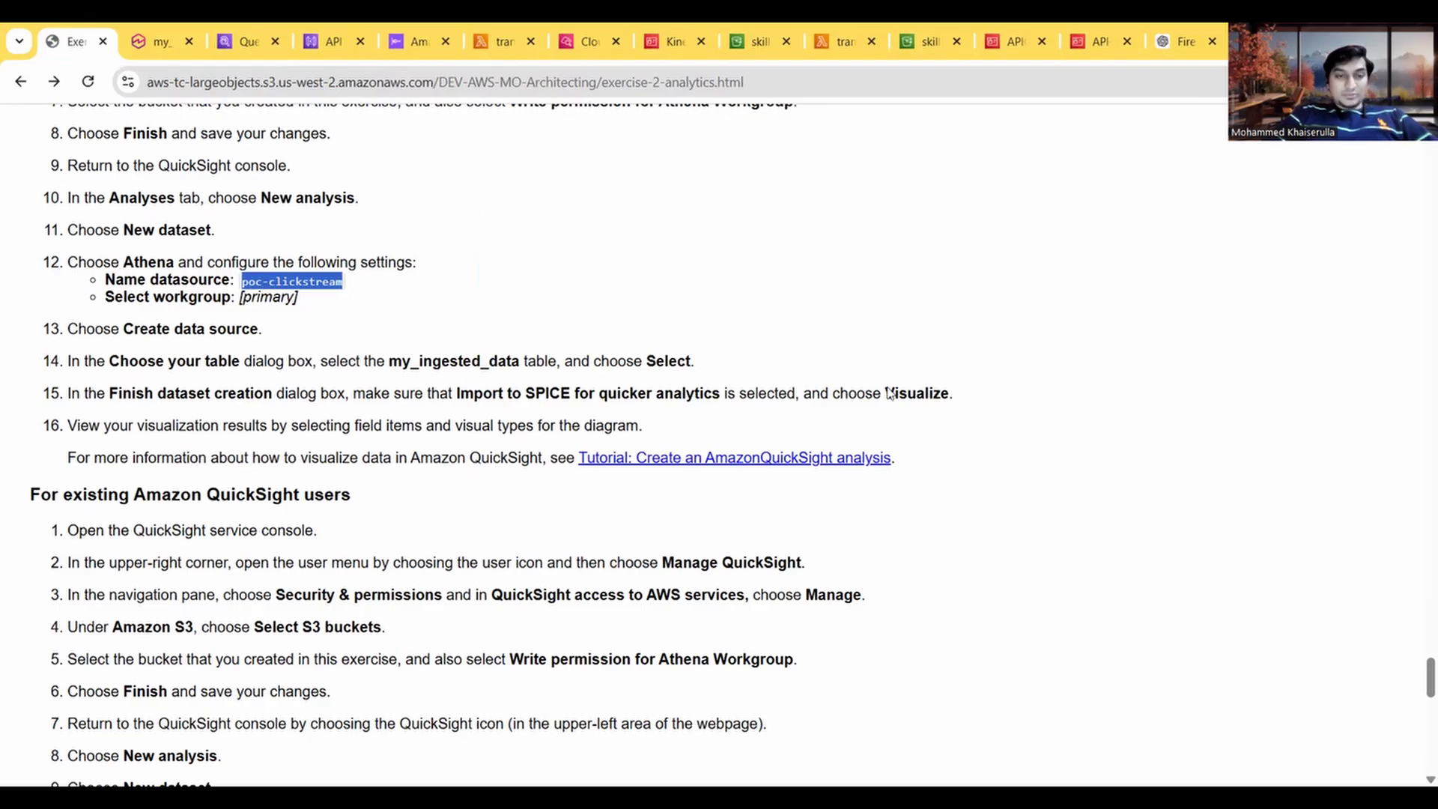
{"action": "scroll", "coordinate": [890, 392], "scroll_direction": "down", "scroll_amount": 2}
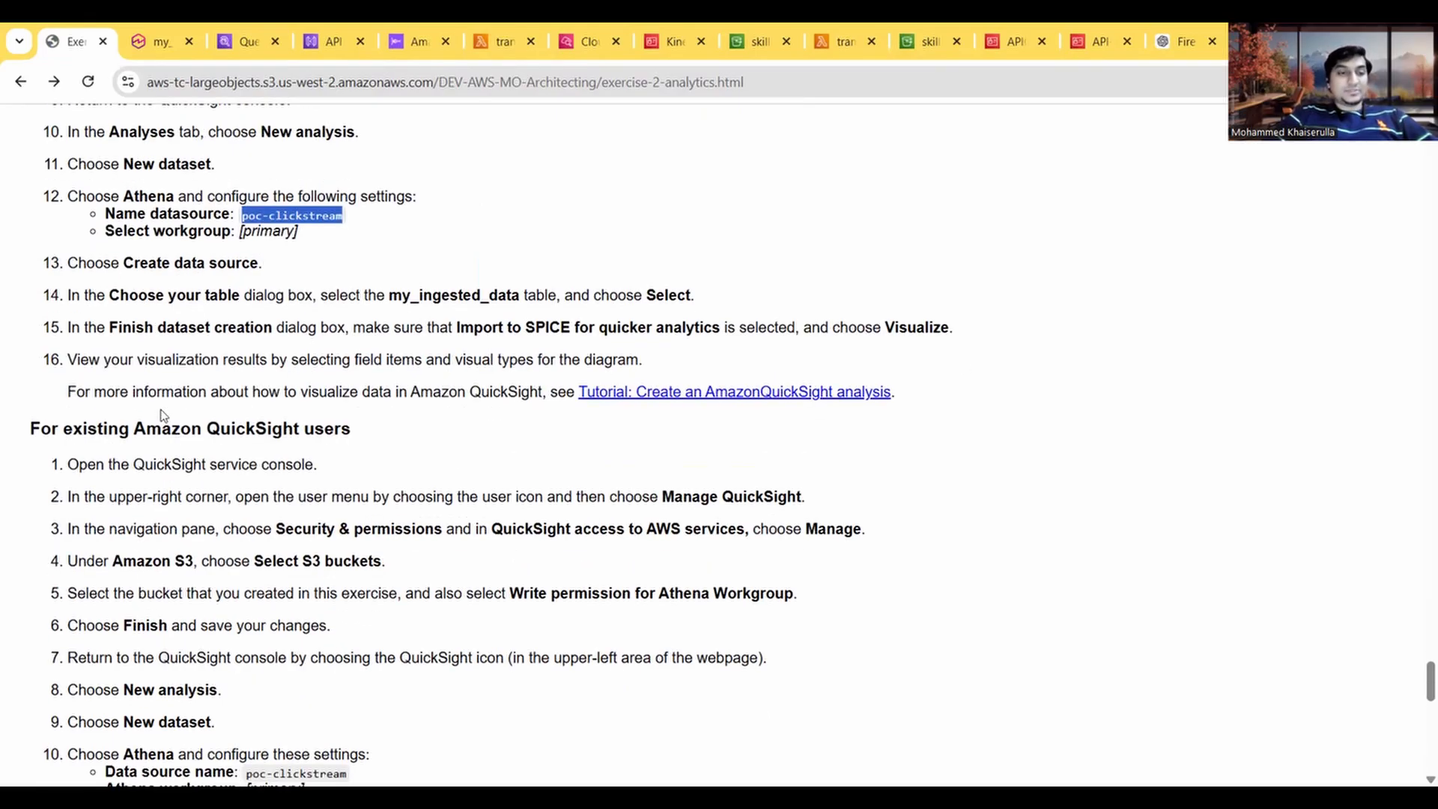
{"action": "left_click", "coordinate": [309, 408]}
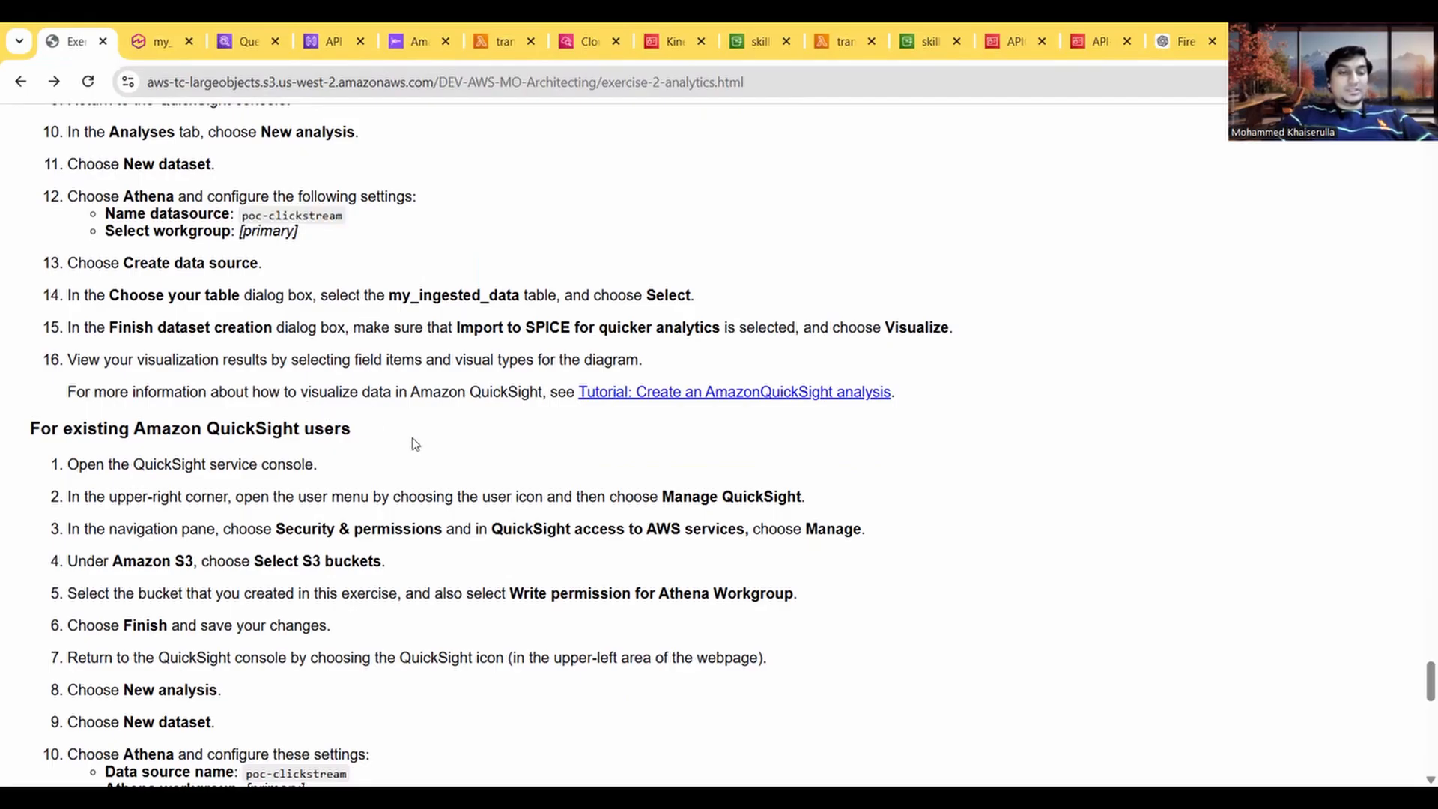
{"action": "scroll", "coordinate": [381, 489], "scroll_direction": "down", "scroll_amount": 6}
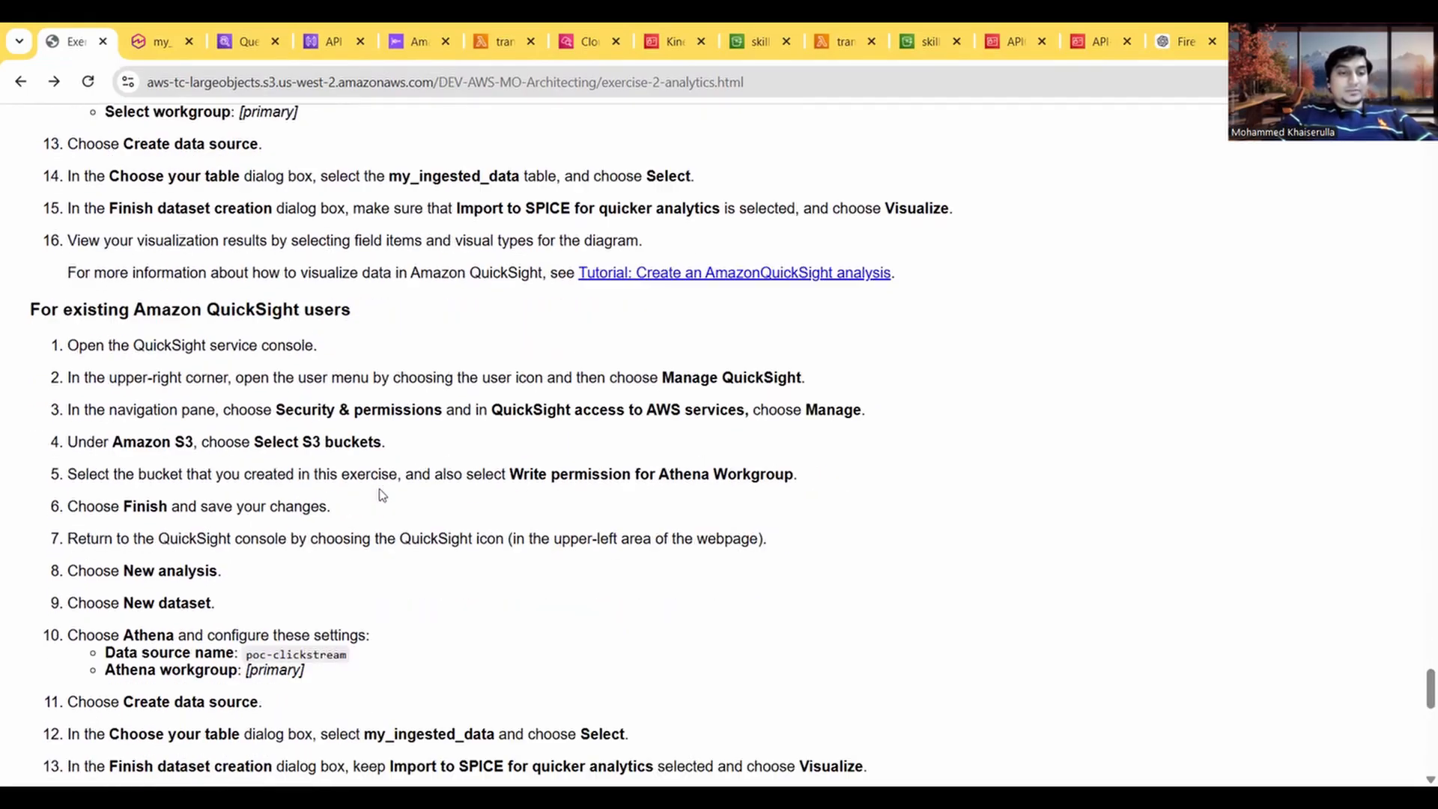
{"action": "scroll", "coordinate": [293, 493], "scroll_direction": "down", "scroll_amount": 3}
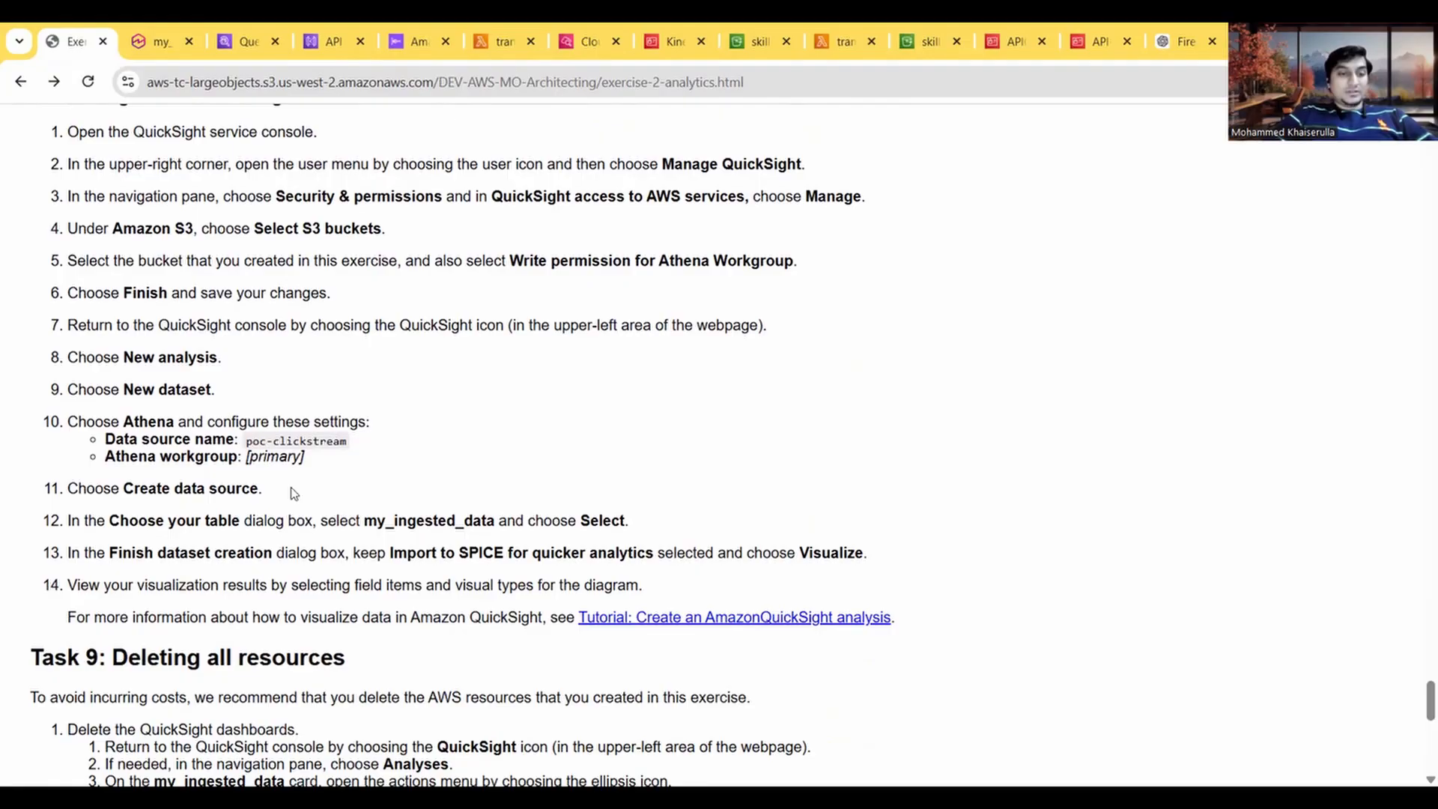
{"action": "scroll", "coordinate": [294, 492], "scroll_direction": "down", "scroll_amount": 5}
Step: Return to the my_ingested_data analysis, cancel the new sheet dialog and select the donut chart on Sheet 2
{"action": "left_click", "coordinate": [149, 43]}
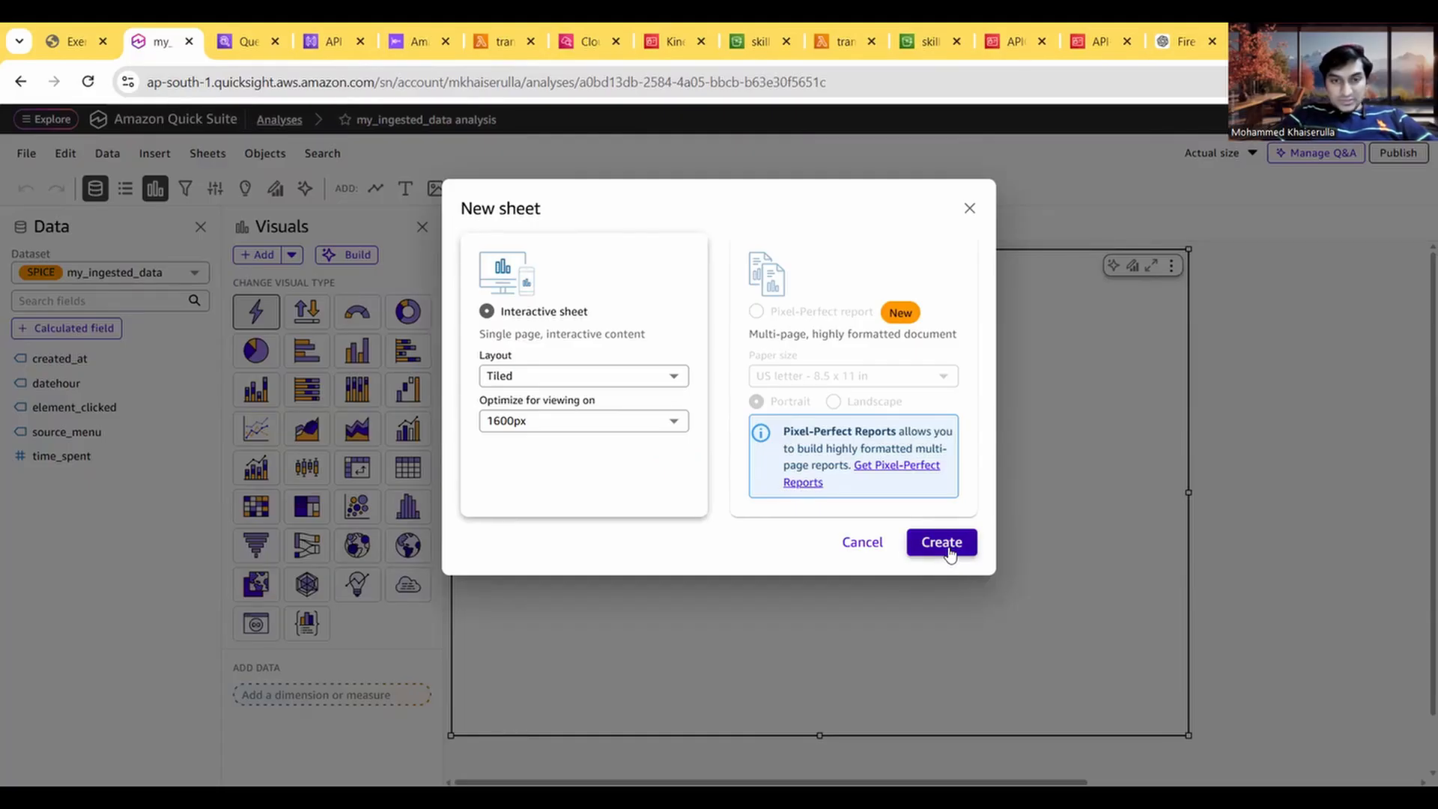
{"action": "left_click", "coordinate": [861, 546]}
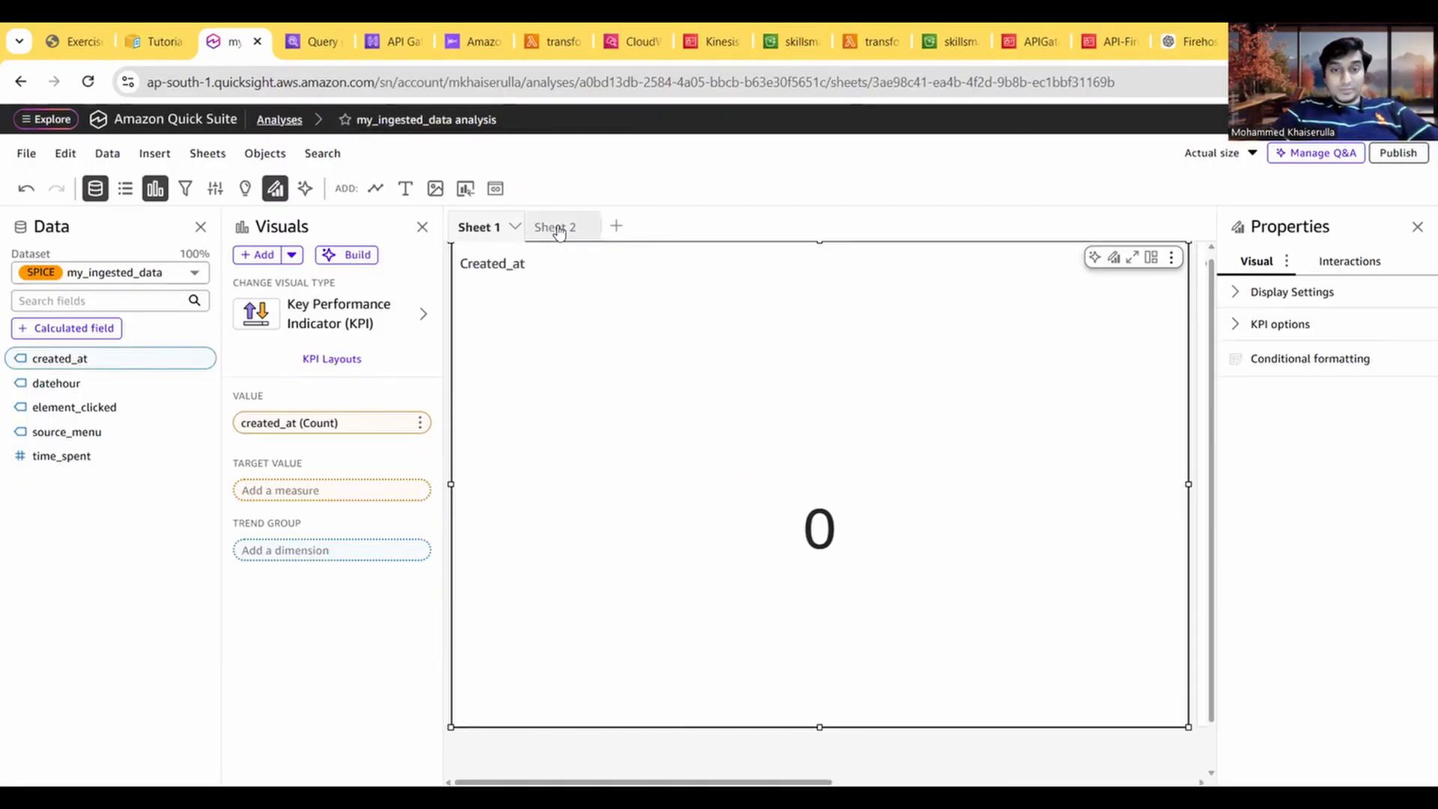
{"action": "left_click", "coordinate": [558, 228]}
{"action": "left_click", "coordinate": [712, 494]}
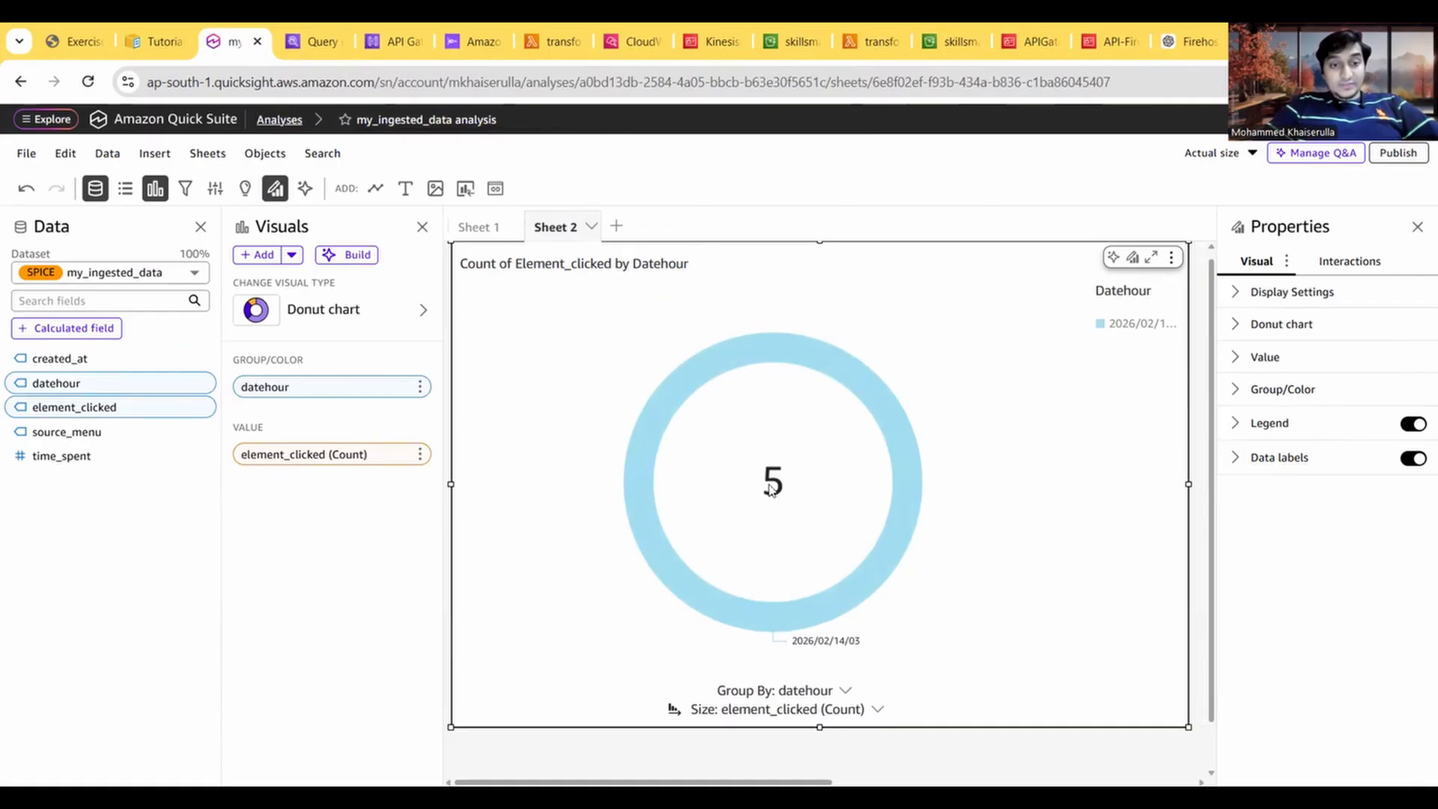
Step: Examine the aggregation options of the chart's element_clicked value and compare the chart with the Athena query results
{"action": "left_click", "coordinate": [420, 454]}
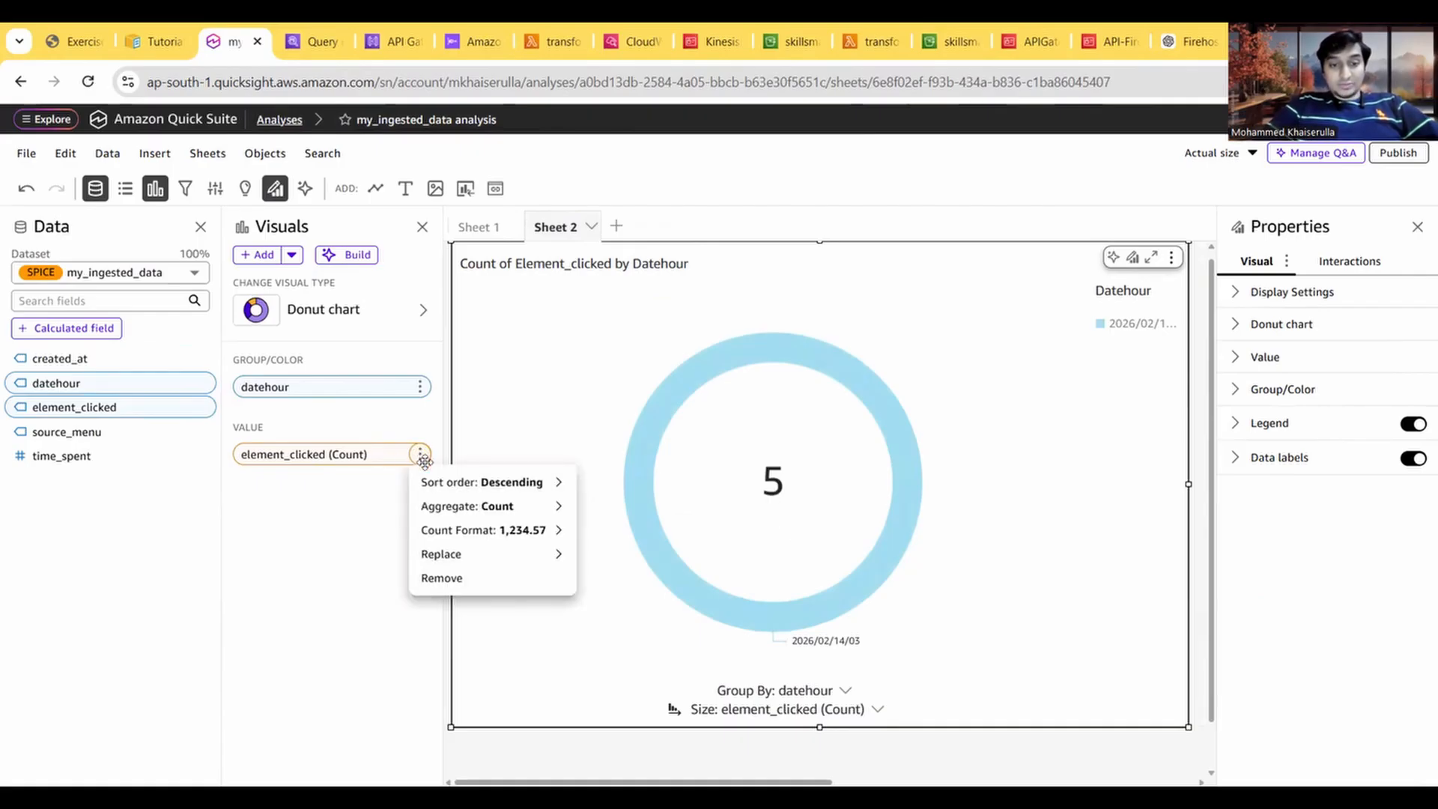
{"action": "mouse_move", "coordinate": [495, 508]}
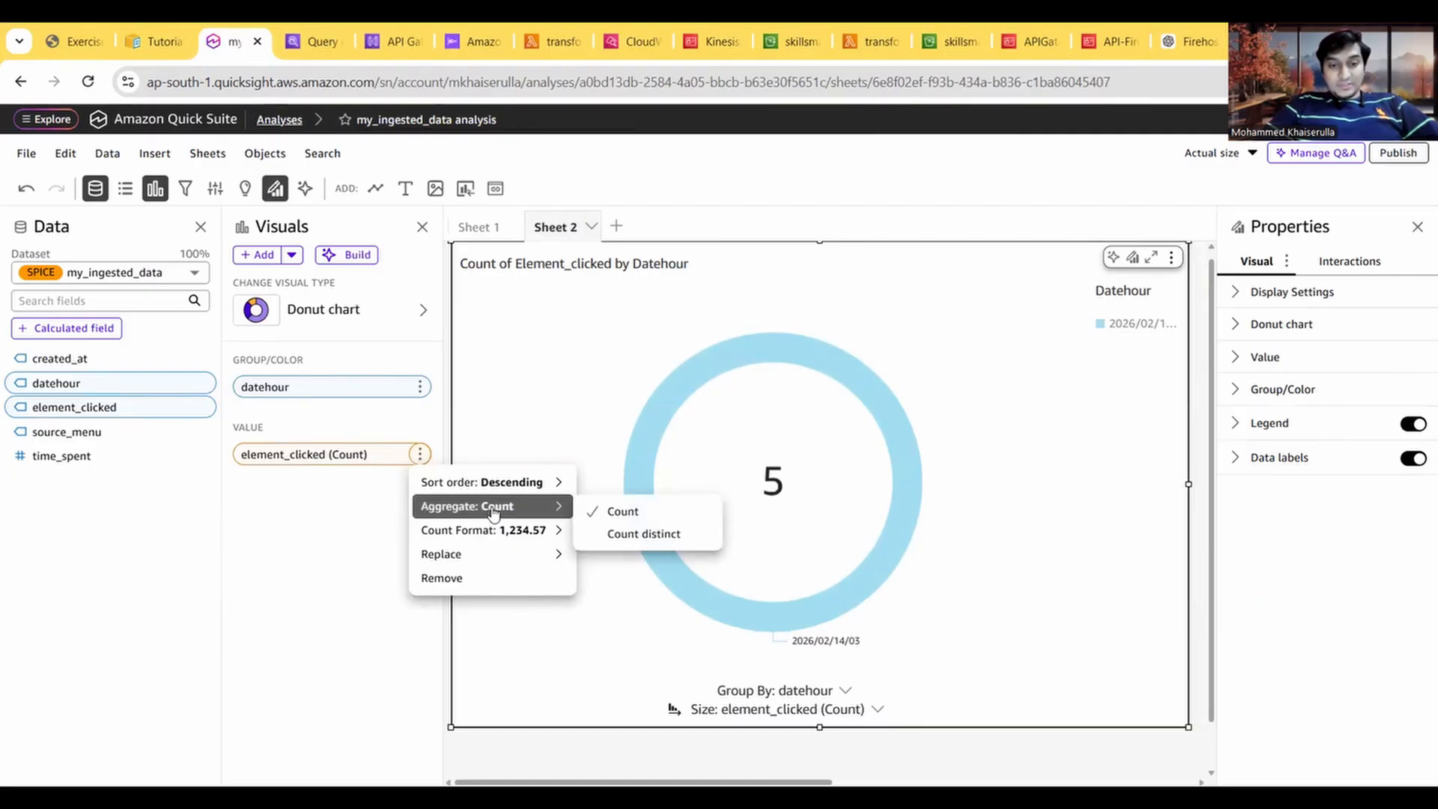
{"action": "left_click", "coordinate": [279, 581]}
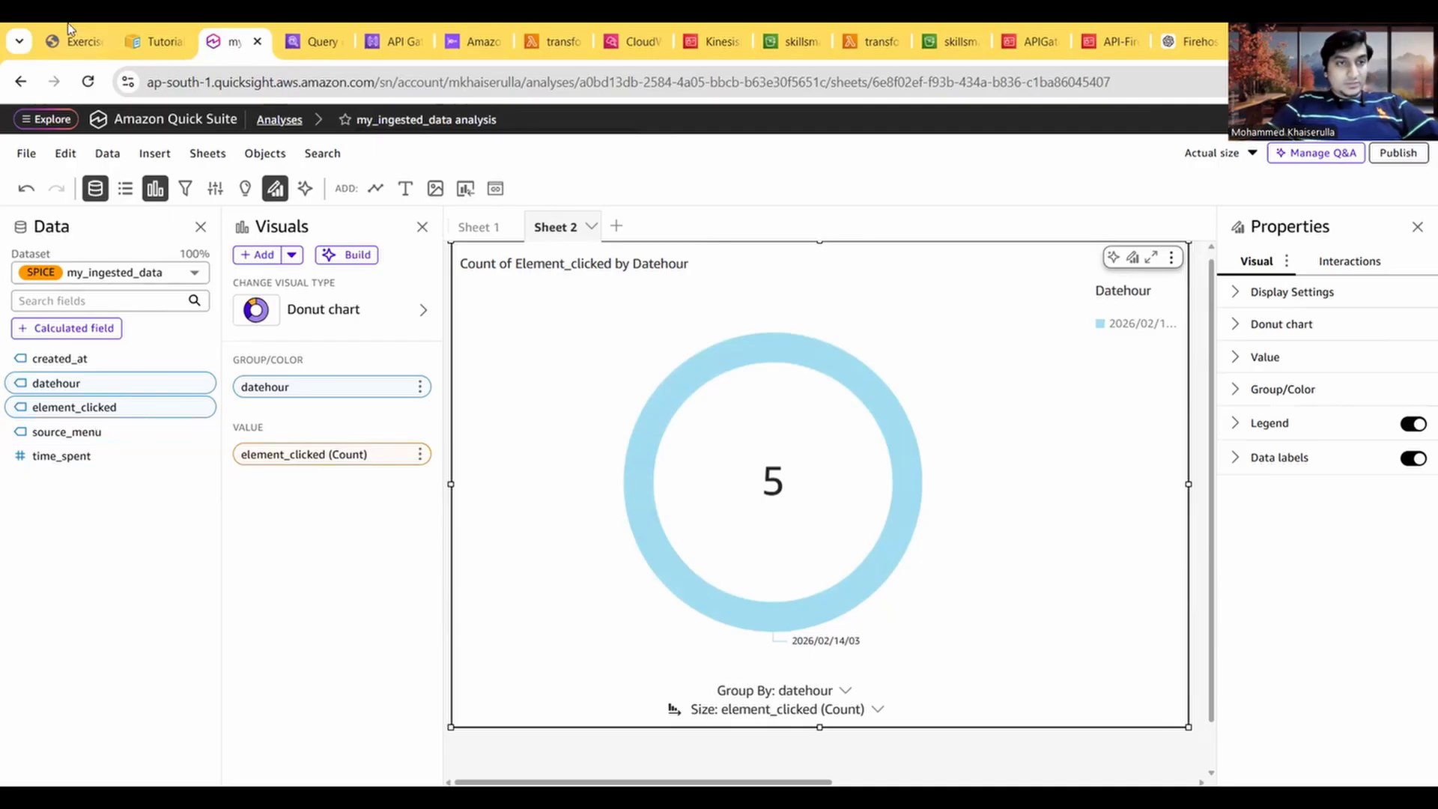
{"action": "left_click", "coordinate": [324, 29]}
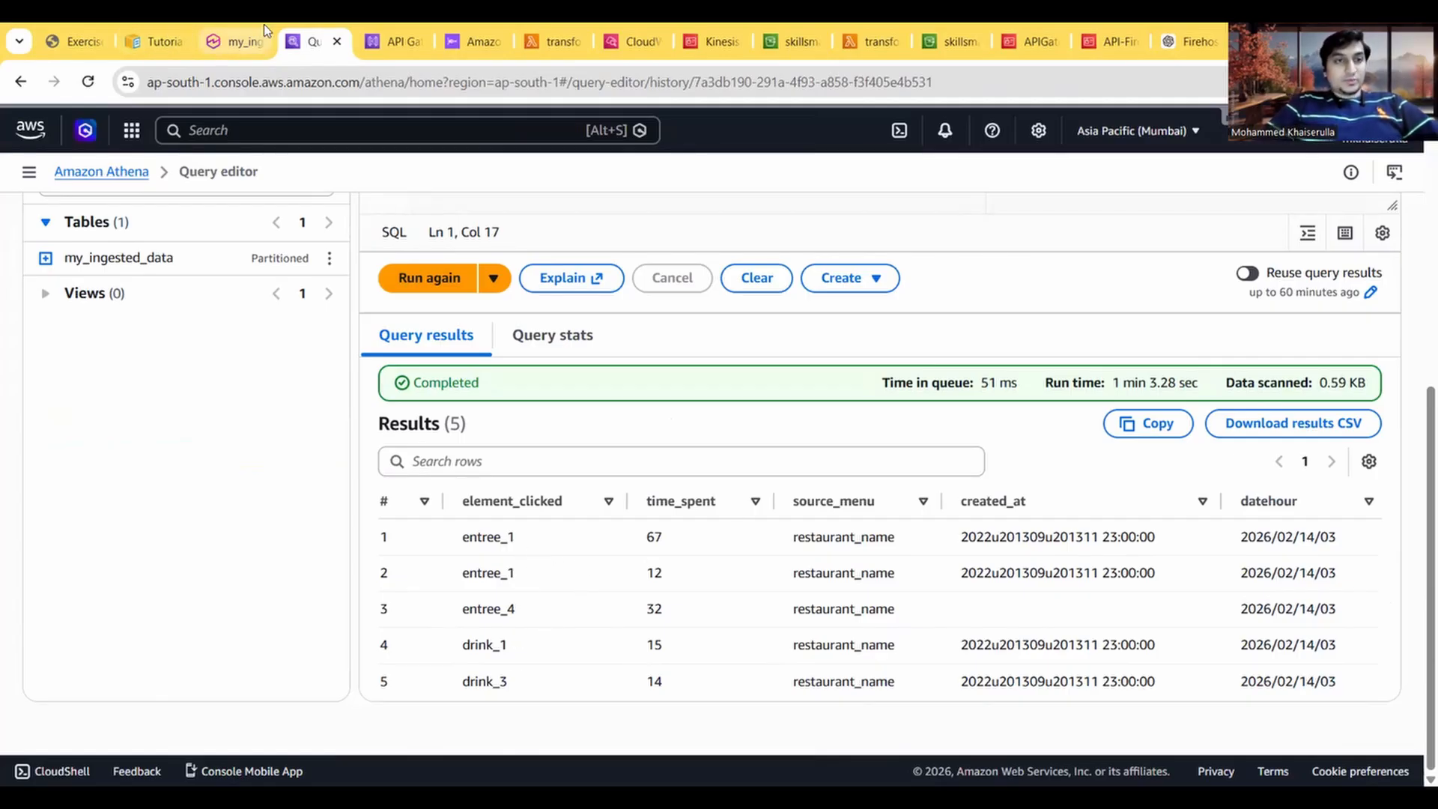
{"action": "left_click", "coordinate": [238, 41]}
Step: Remove the element_clicked value and the datehour grouping from the donut chart
{"action": "left_click", "coordinate": [419, 454]}
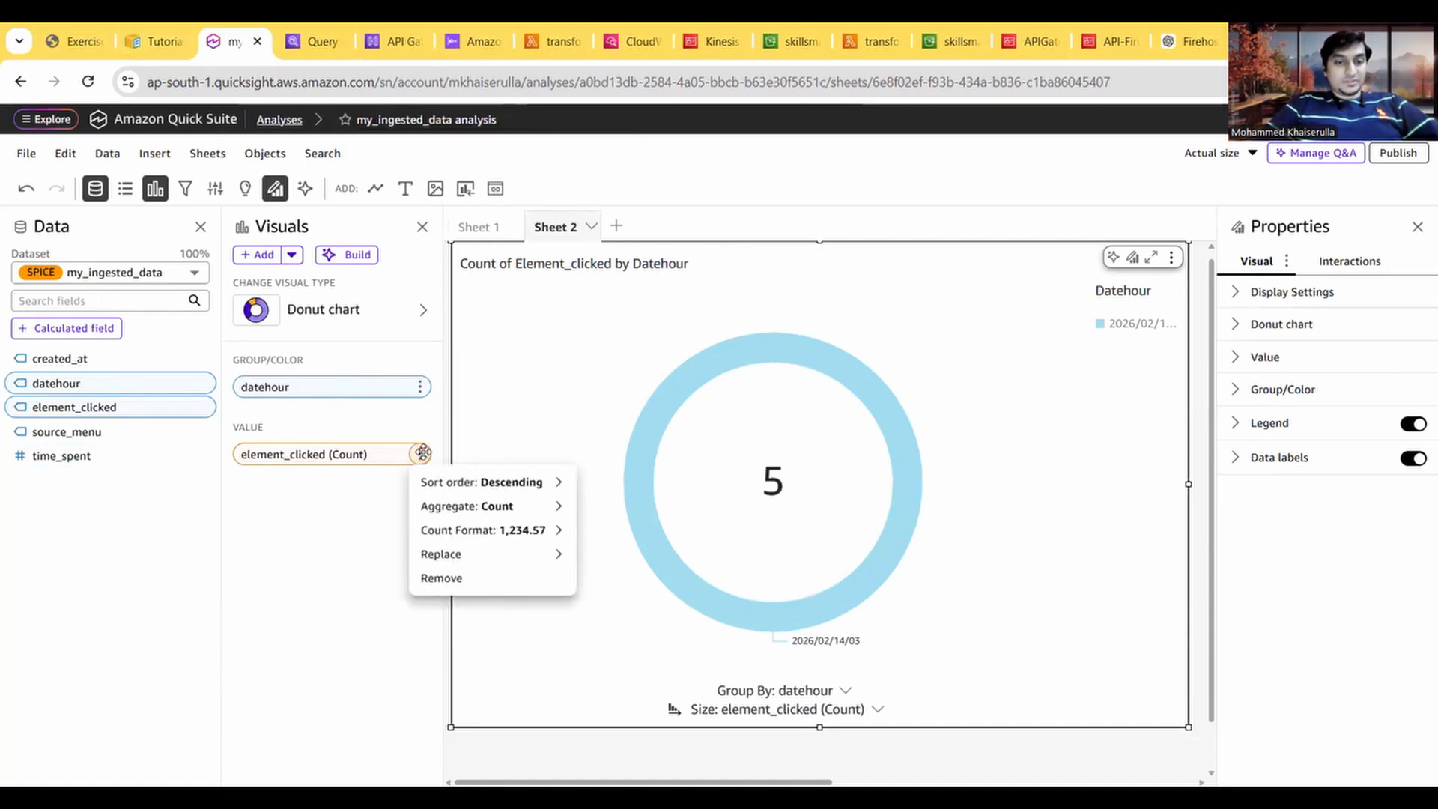
{"action": "left_click", "coordinate": [476, 578]}
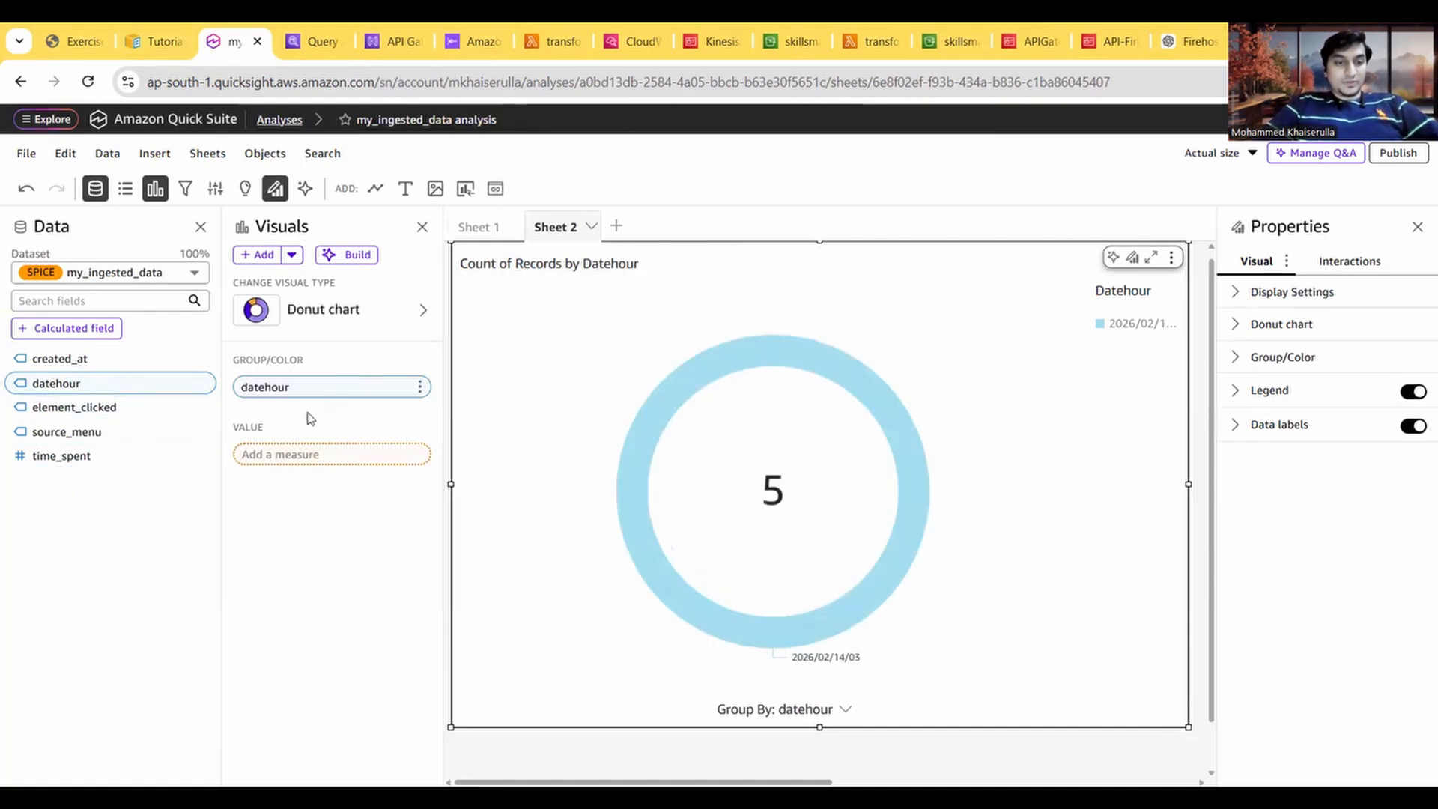
{"action": "left_click", "coordinate": [420, 387]}
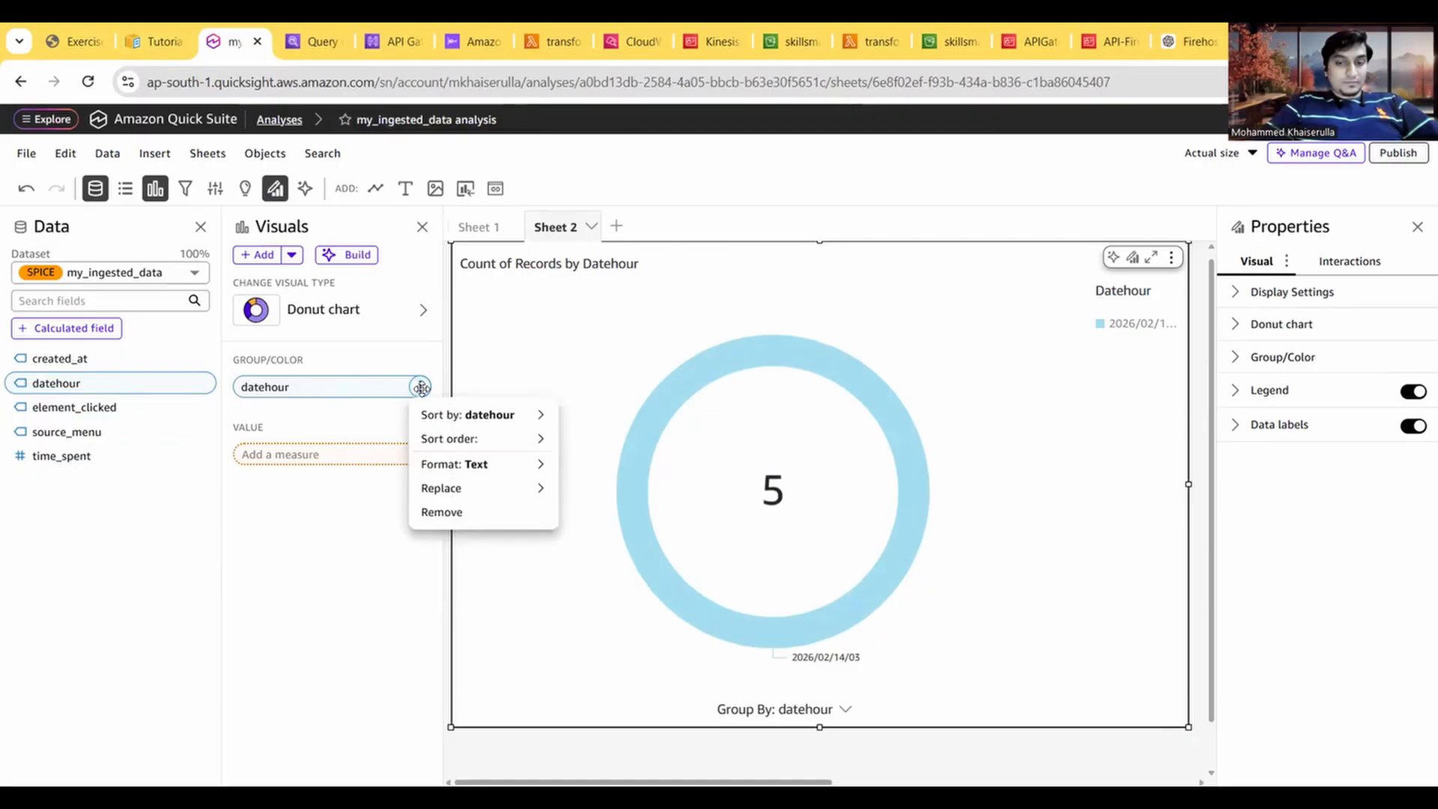
{"action": "left_click", "coordinate": [475, 512]}
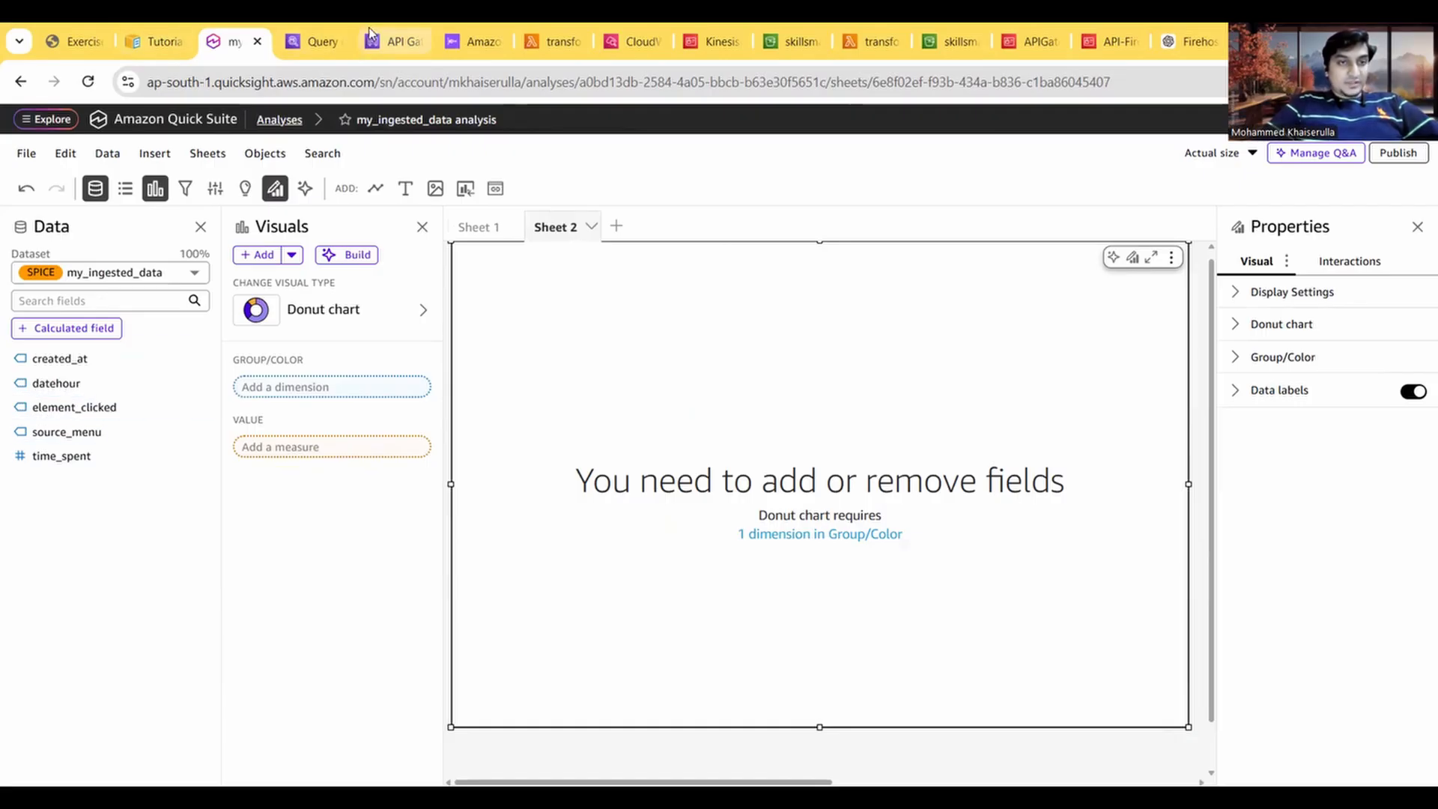
Step: Check the Athena query results, group the donut chart by element_clicked and try to add the same field as its value
{"action": "left_click", "coordinate": [320, 39]}
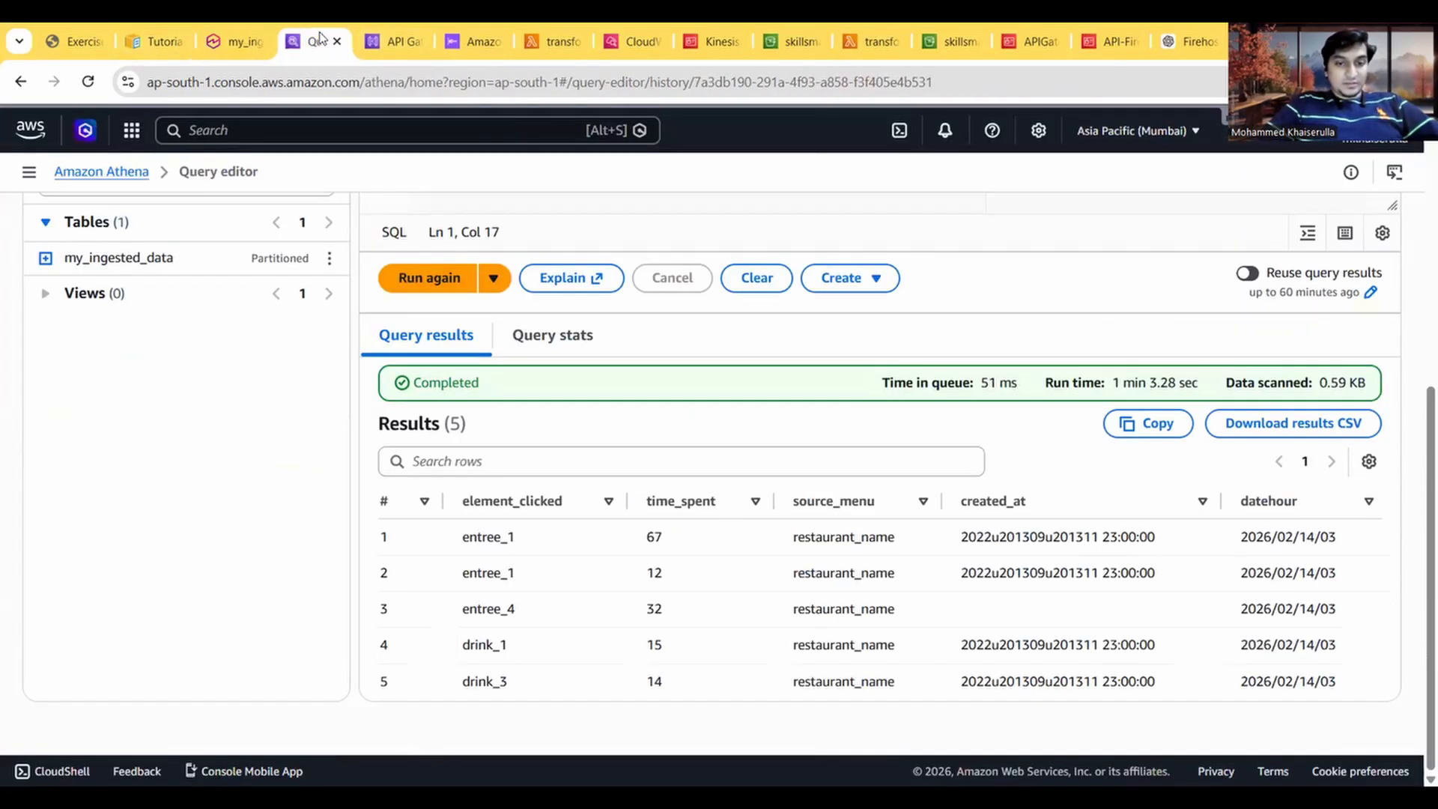
{"action": "left_click", "coordinate": [236, 41]}
{"action": "left_click_drag", "start_coordinate": [64, 407], "coordinate": [304, 401]}
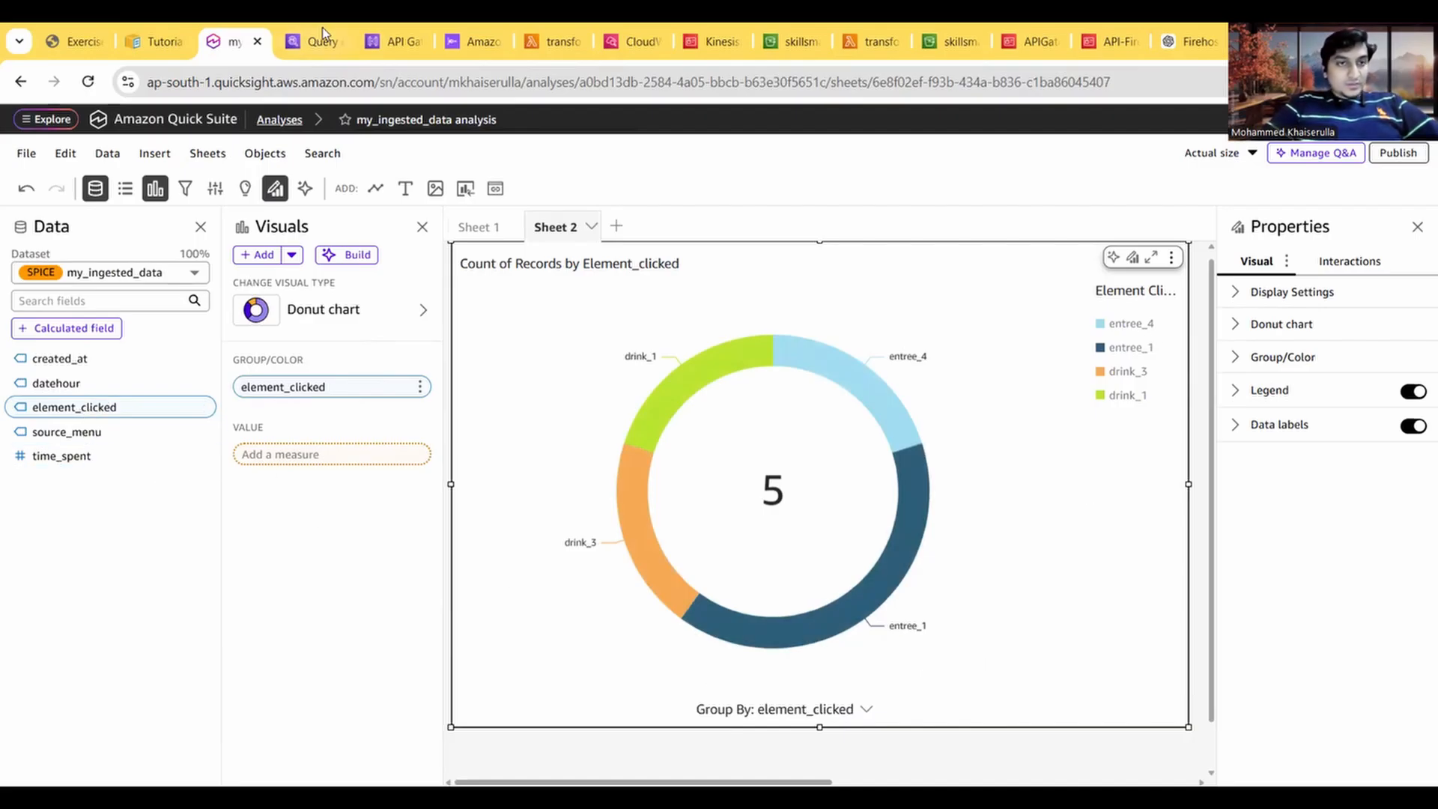
{"action": "left_click_drag", "start_coordinate": [89, 414], "coordinate": [316, 472]}
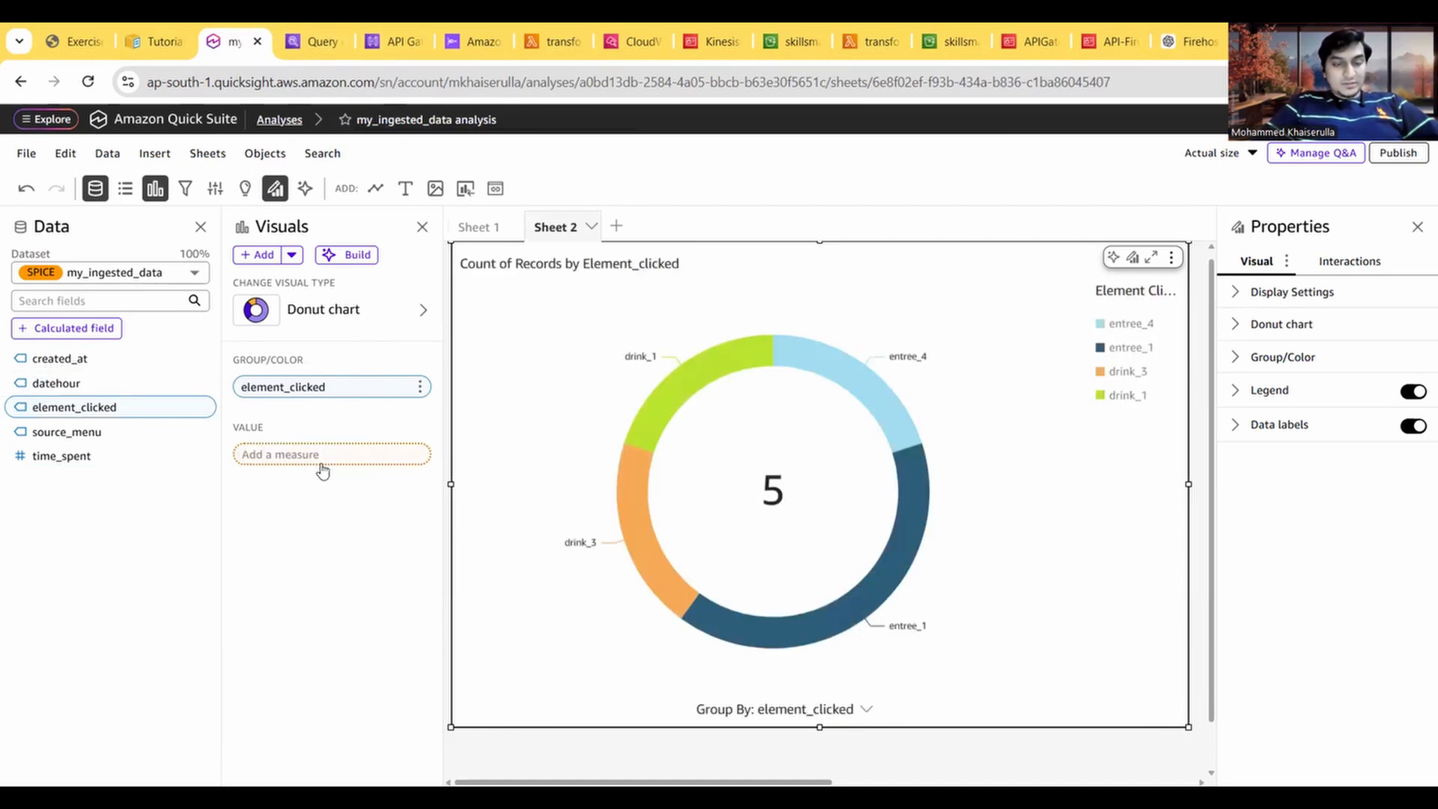
Step: Make source_menu the grouping field of the donut chart
{"action": "left_click_drag", "start_coordinate": [71, 438], "coordinate": [326, 473]}
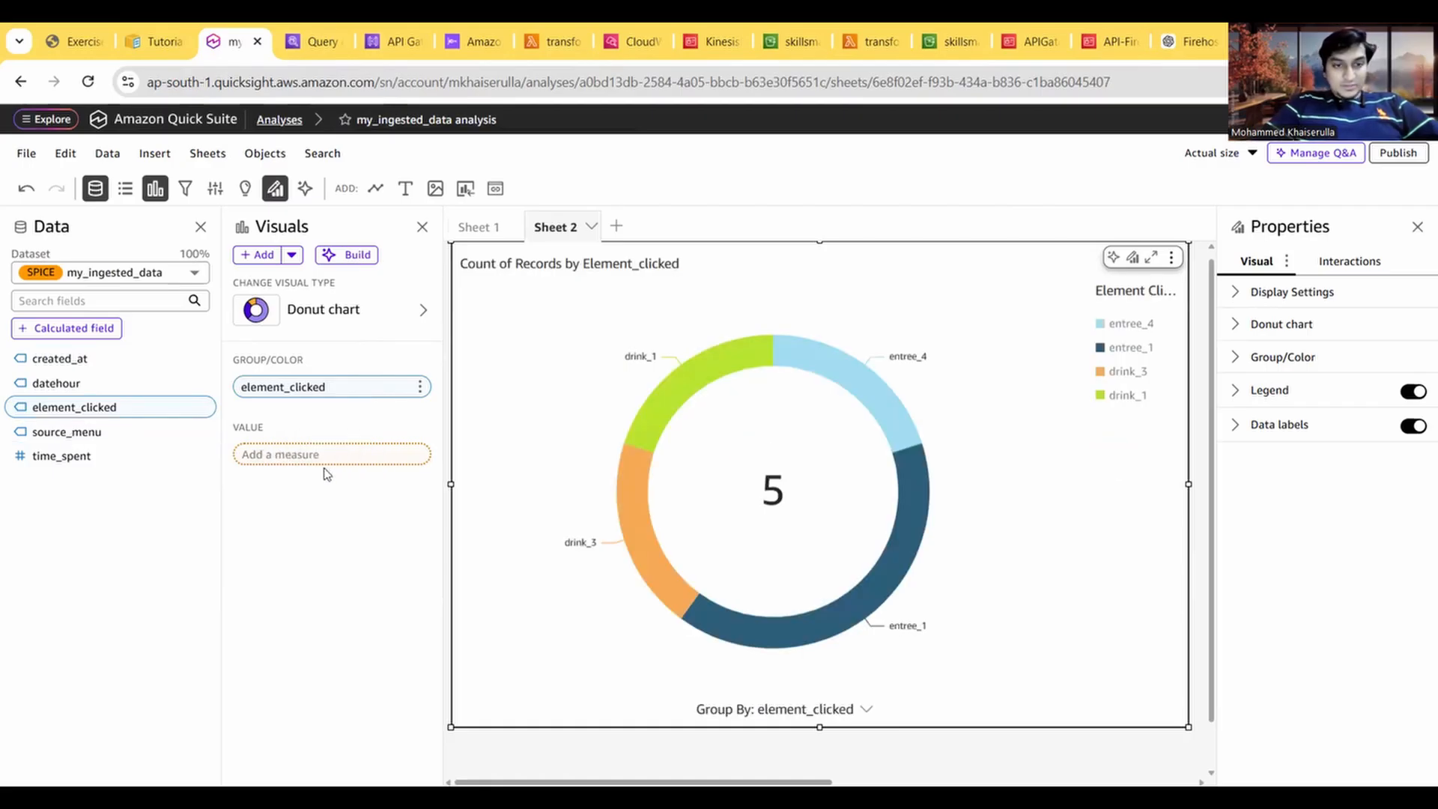
{"action": "left_click", "coordinate": [96, 432]}
{"action": "left_click_drag", "start_coordinate": [96, 432], "coordinate": [322, 473]}
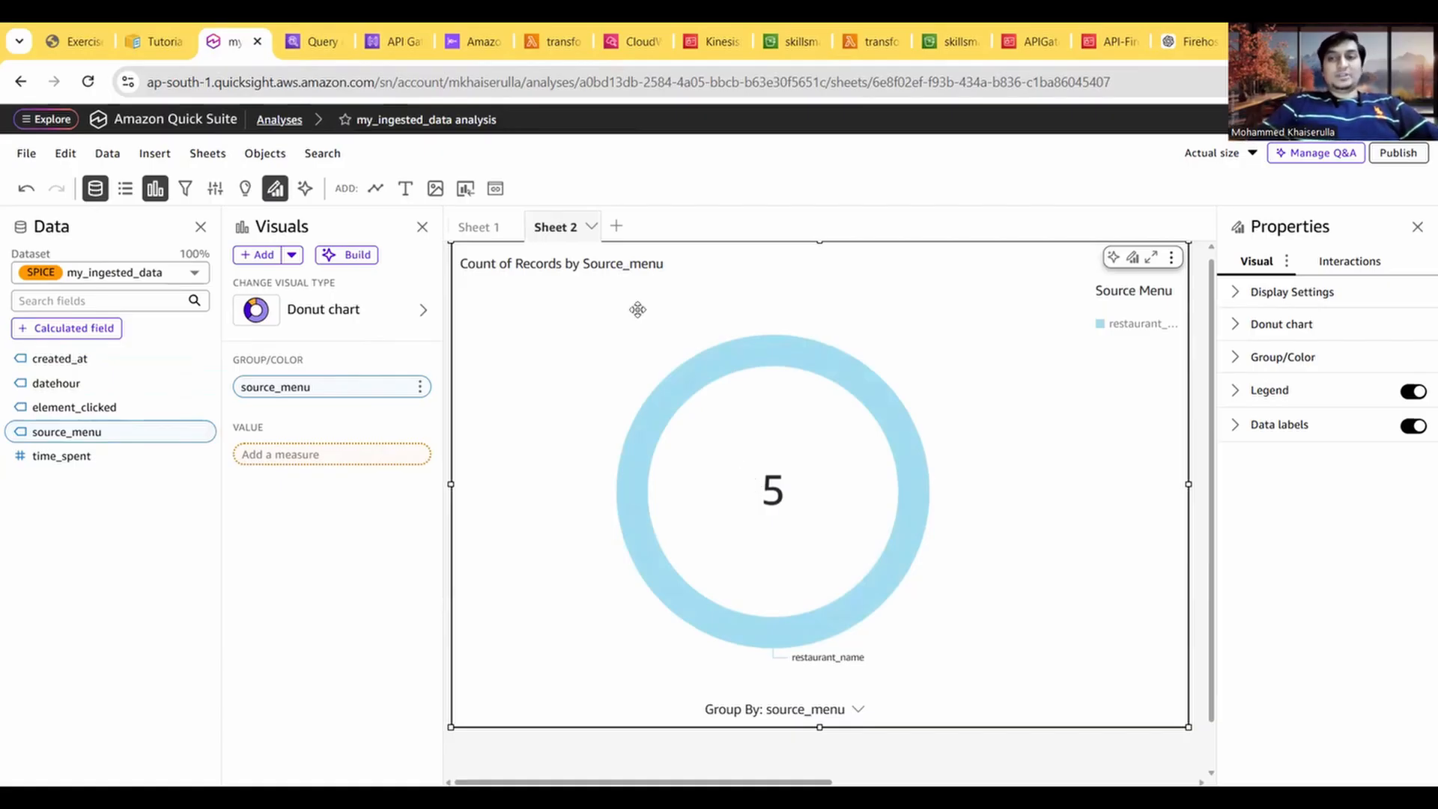
Step: Read the guide's Task 9 on deleting all resources, and recheck the Athena query results against the analysis
{"action": "left_click", "coordinate": [91, 28]}
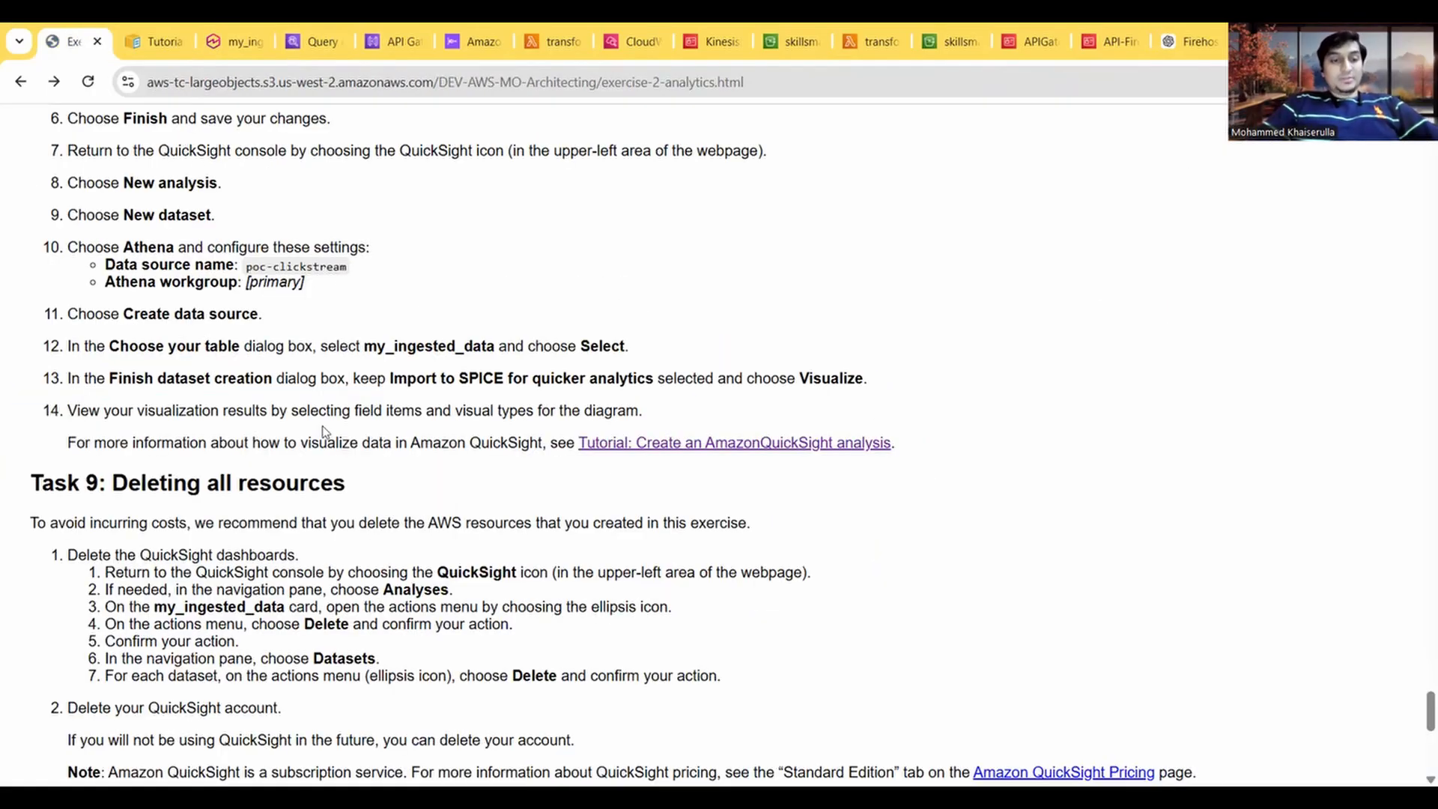
{"action": "scroll", "coordinate": [324, 427], "scroll_direction": "down", "scroll_amount": 2}
{"action": "scroll", "coordinate": [323, 427], "scroll_direction": "down", "scroll_amount": 1}
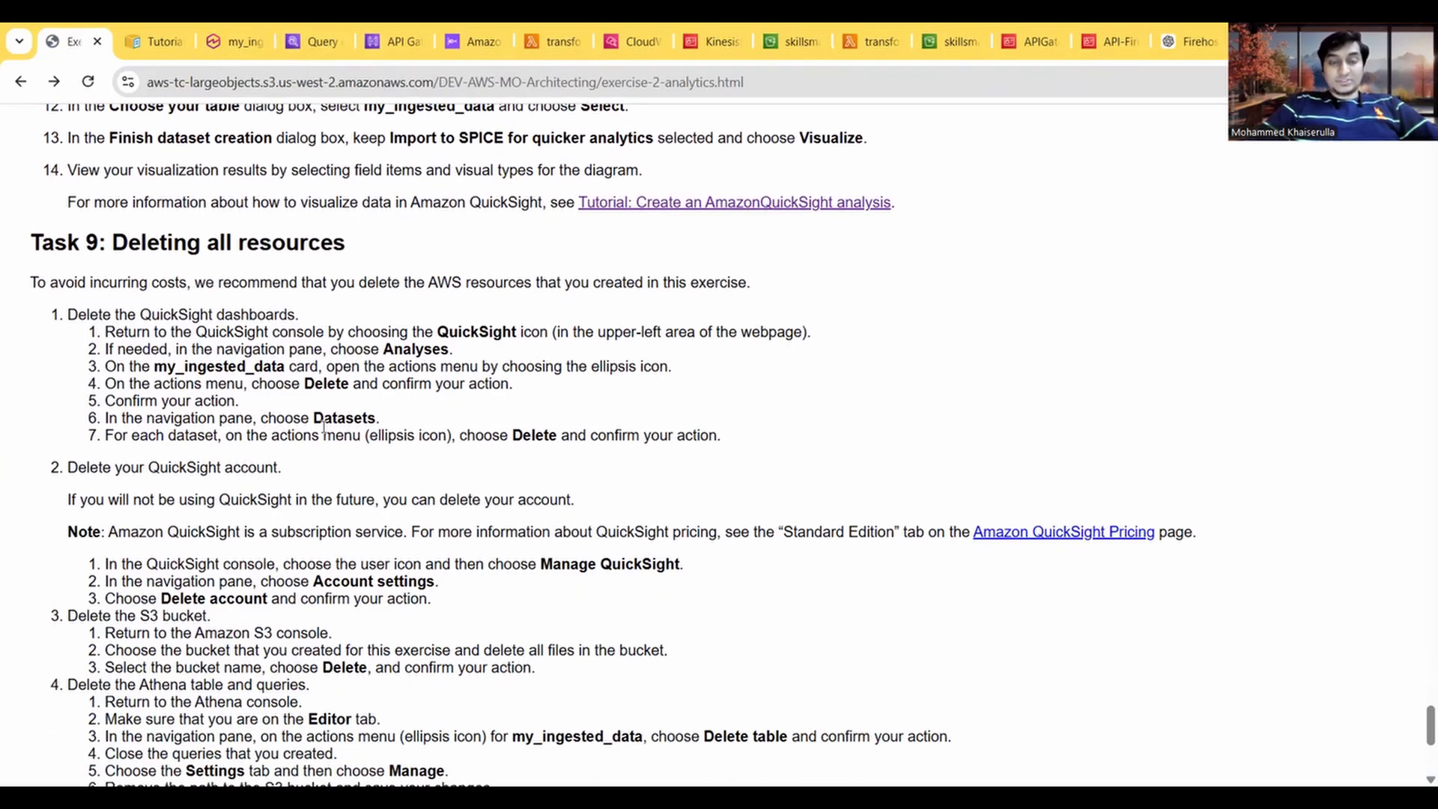
{"action": "scroll", "coordinate": [323, 427], "scroll_direction": "down", "scroll_amount": 1}
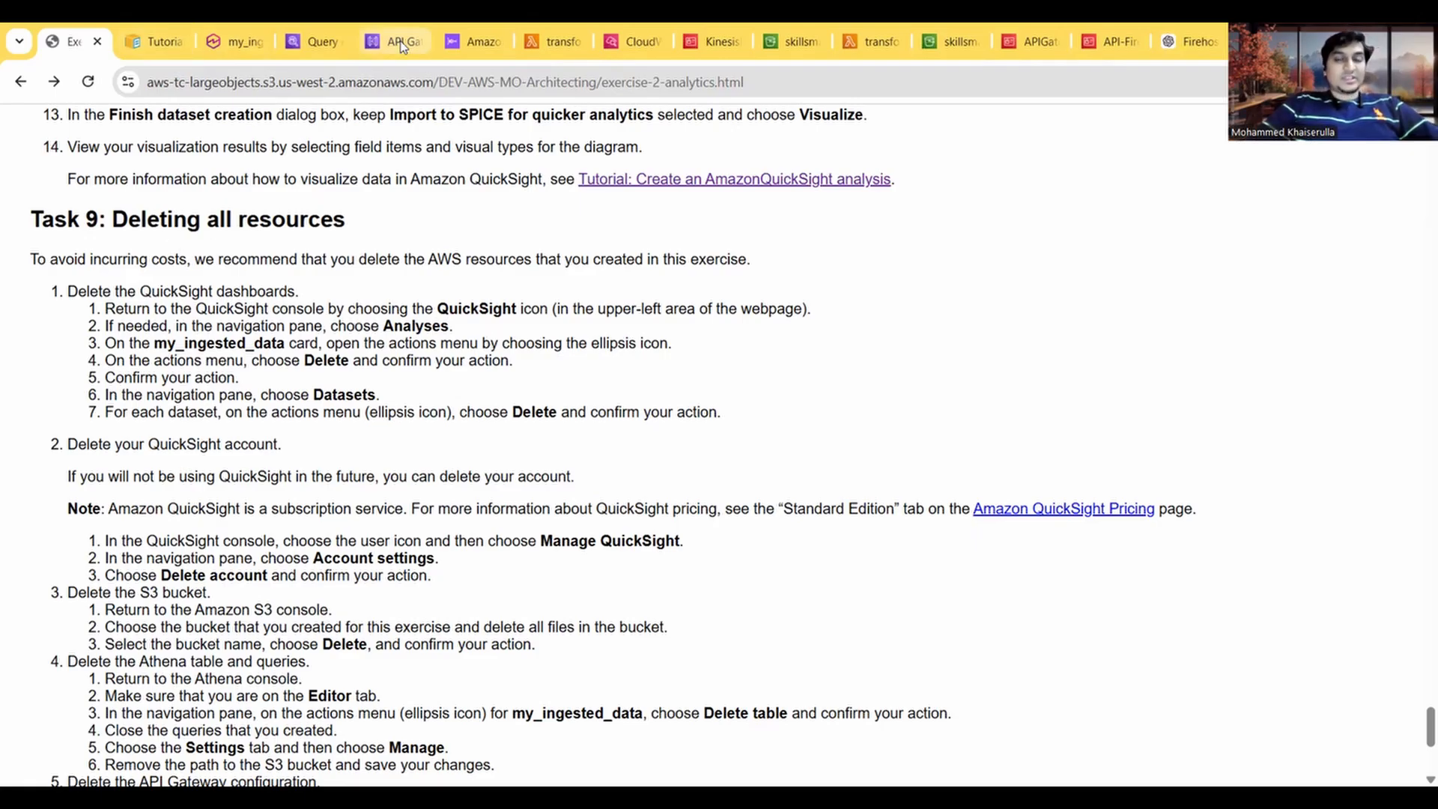
{"action": "left_click", "coordinate": [305, 38]}
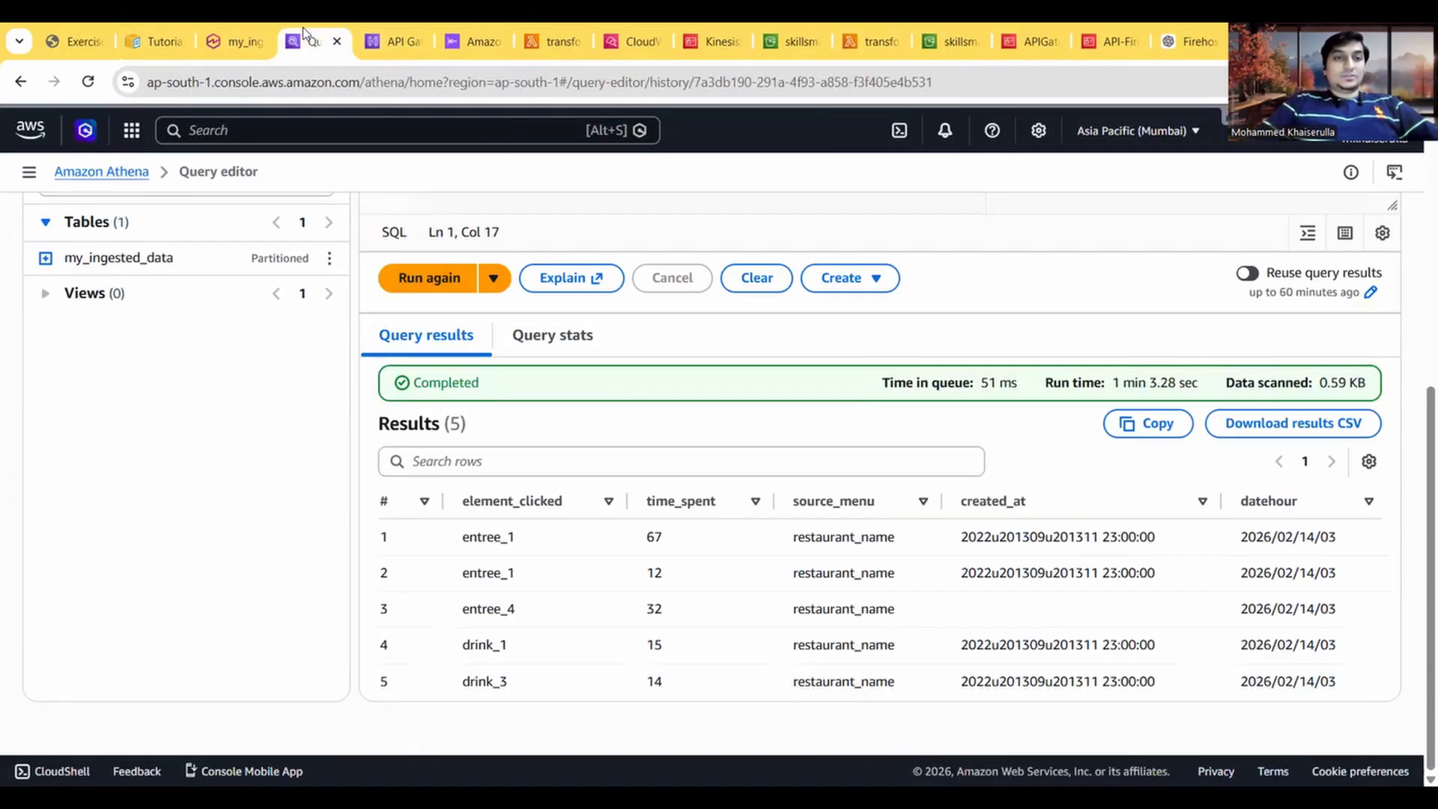
{"action": "left_click", "coordinate": [210, 45]}
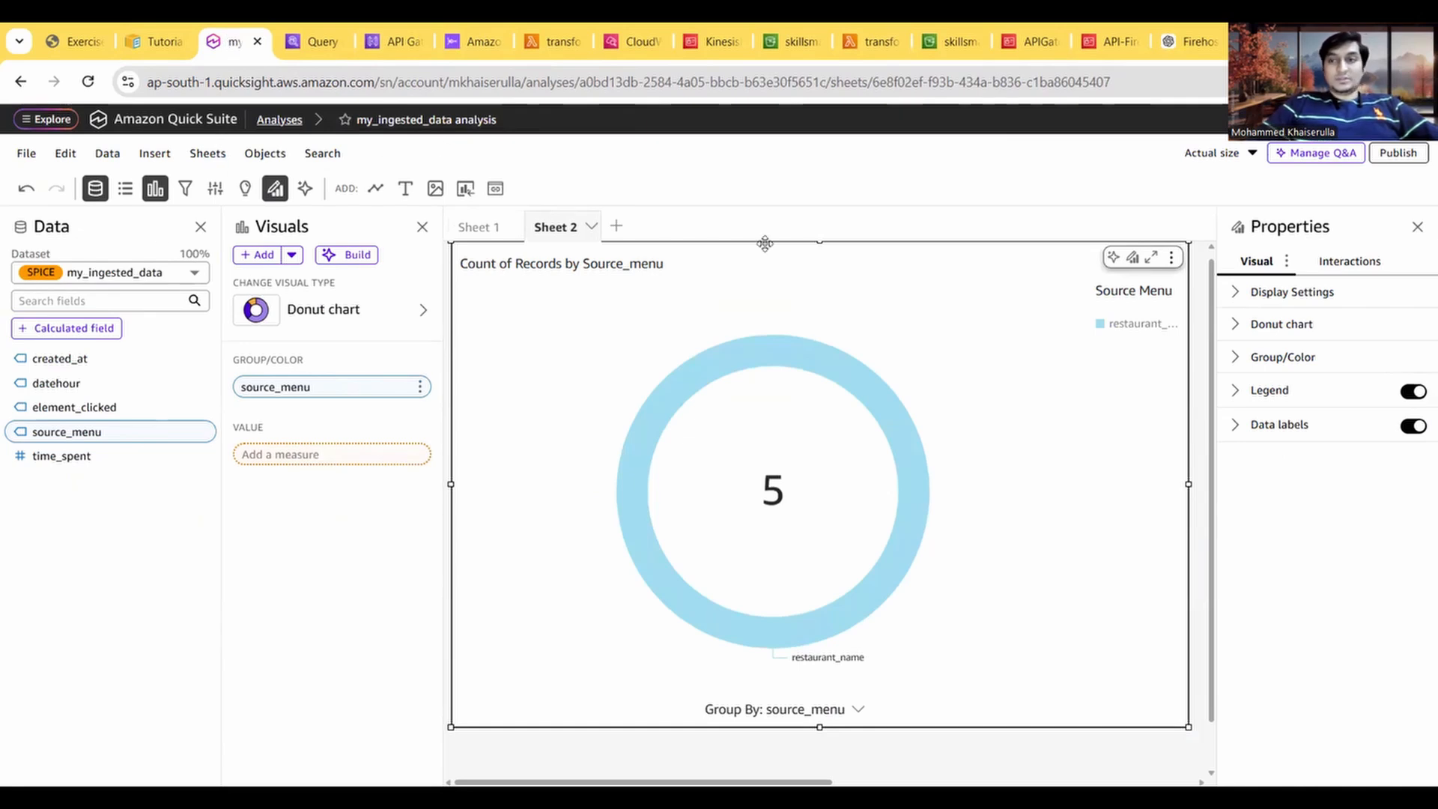
Step: Return to the list of Quick Suite analyses and delete the my_ingested_data analysis
{"action": "left_click", "coordinate": [1417, 227]}
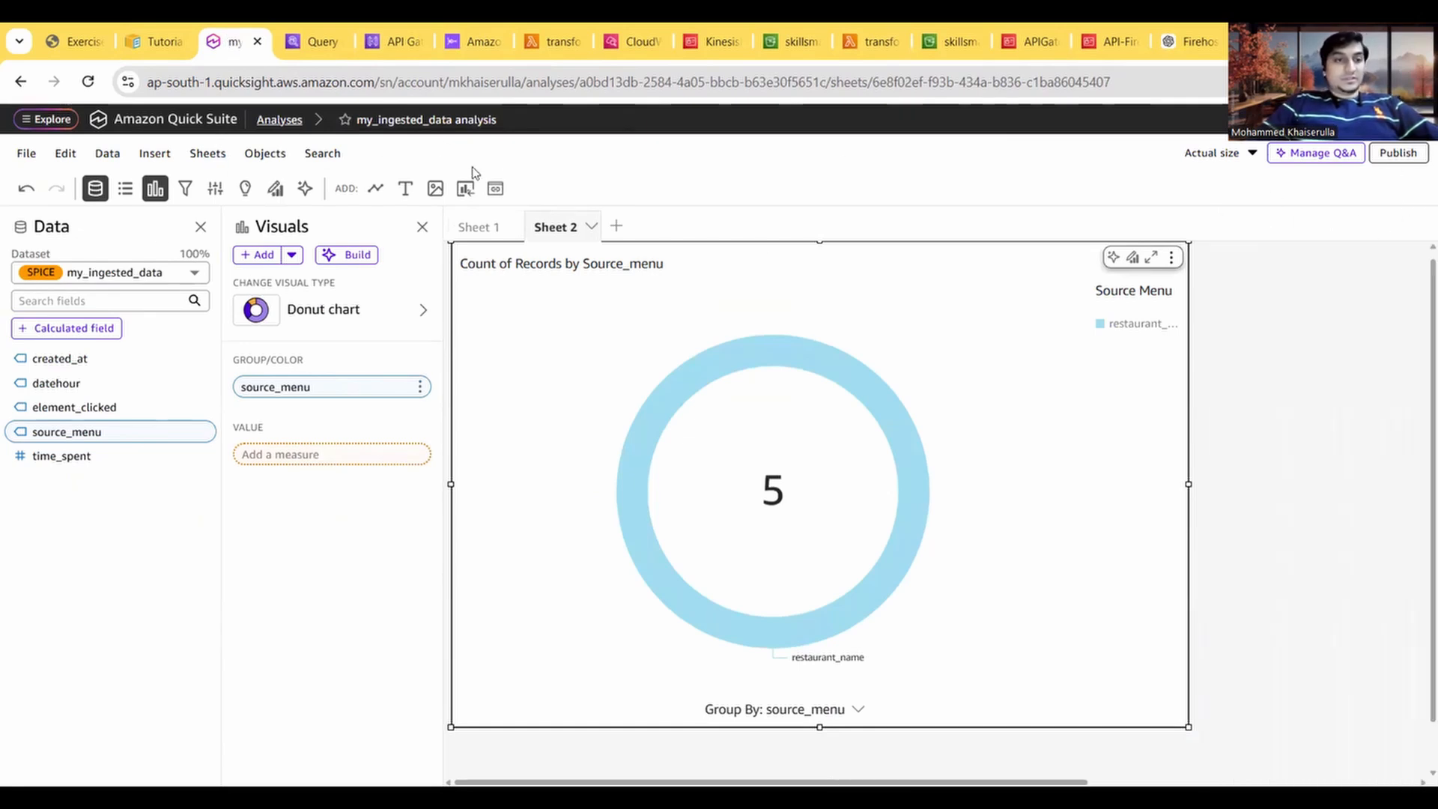
{"action": "left_click", "coordinate": [49, 121]}
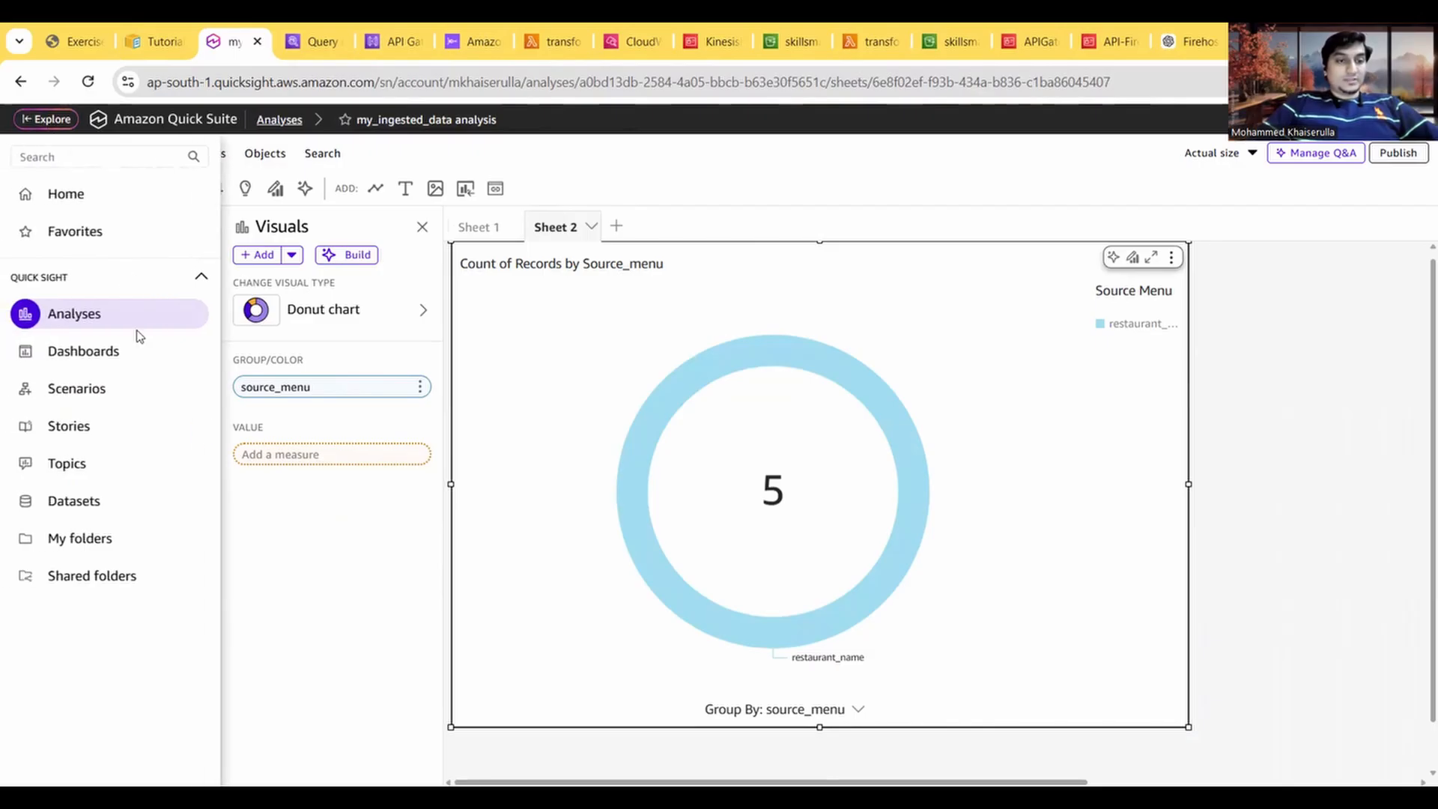
{"action": "left_click", "coordinate": [121, 319]}
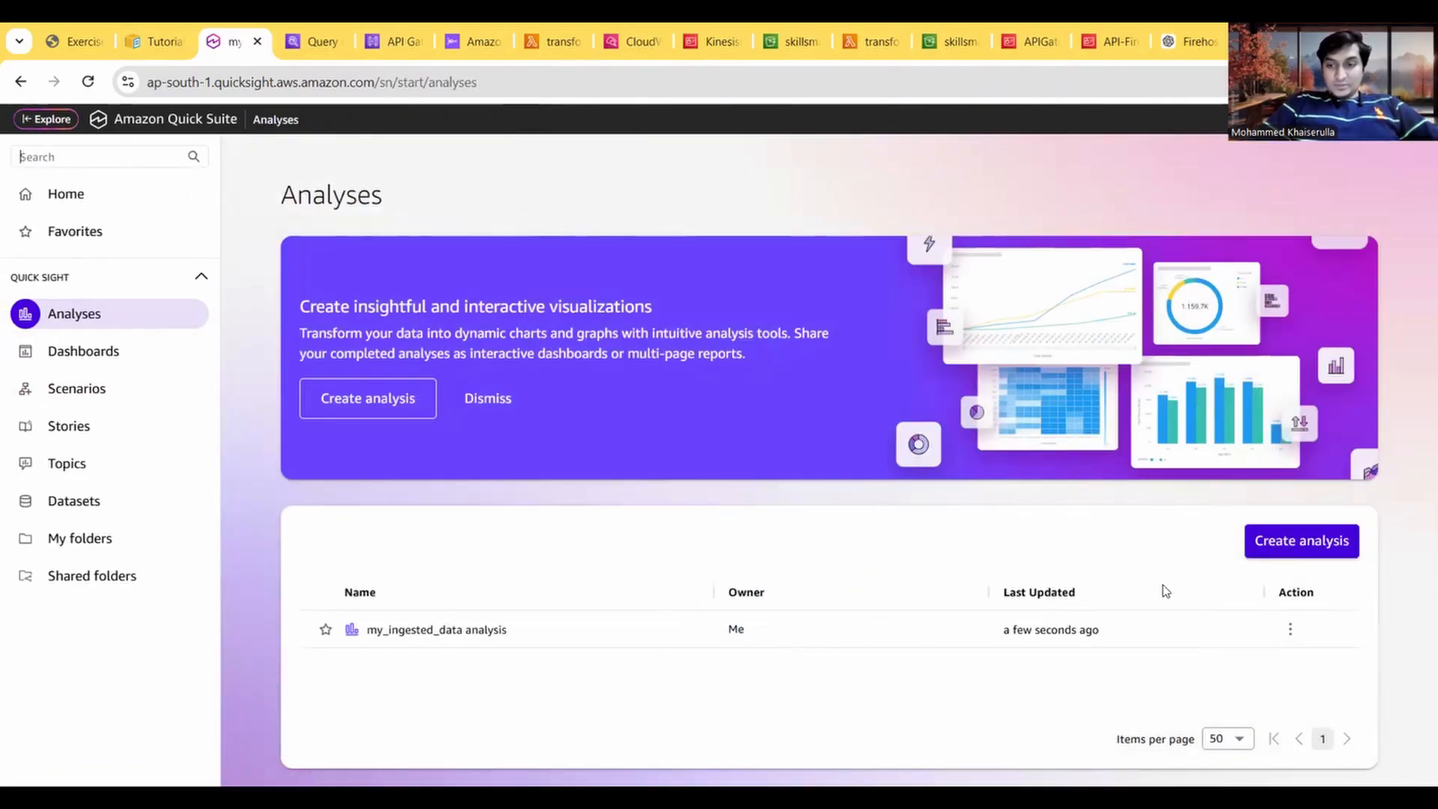
{"action": "left_click", "coordinate": [1290, 629]}
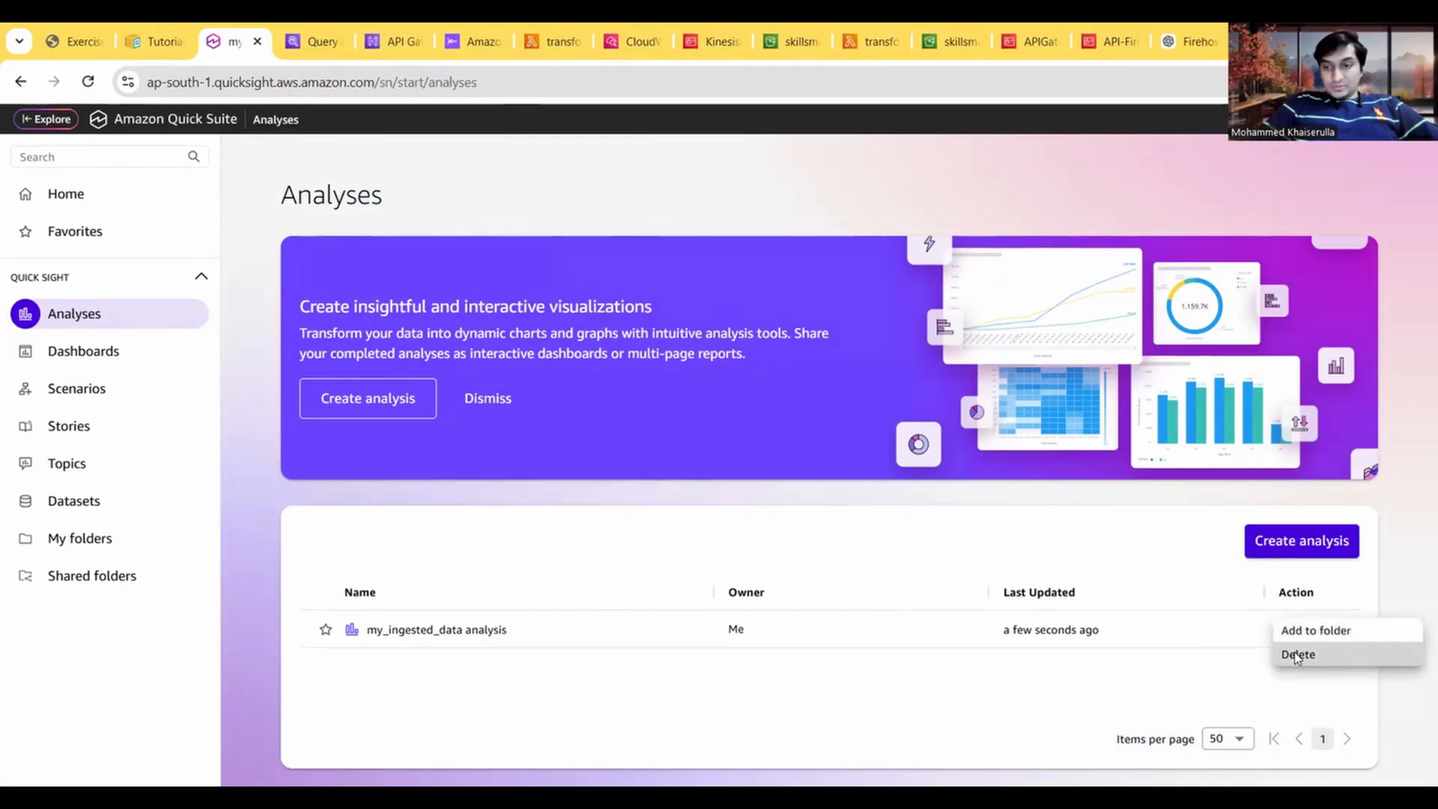
{"action": "left_click", "coordinate": [1296, 655]}
{"action": "left_click", "coordinate": [950, 336]}
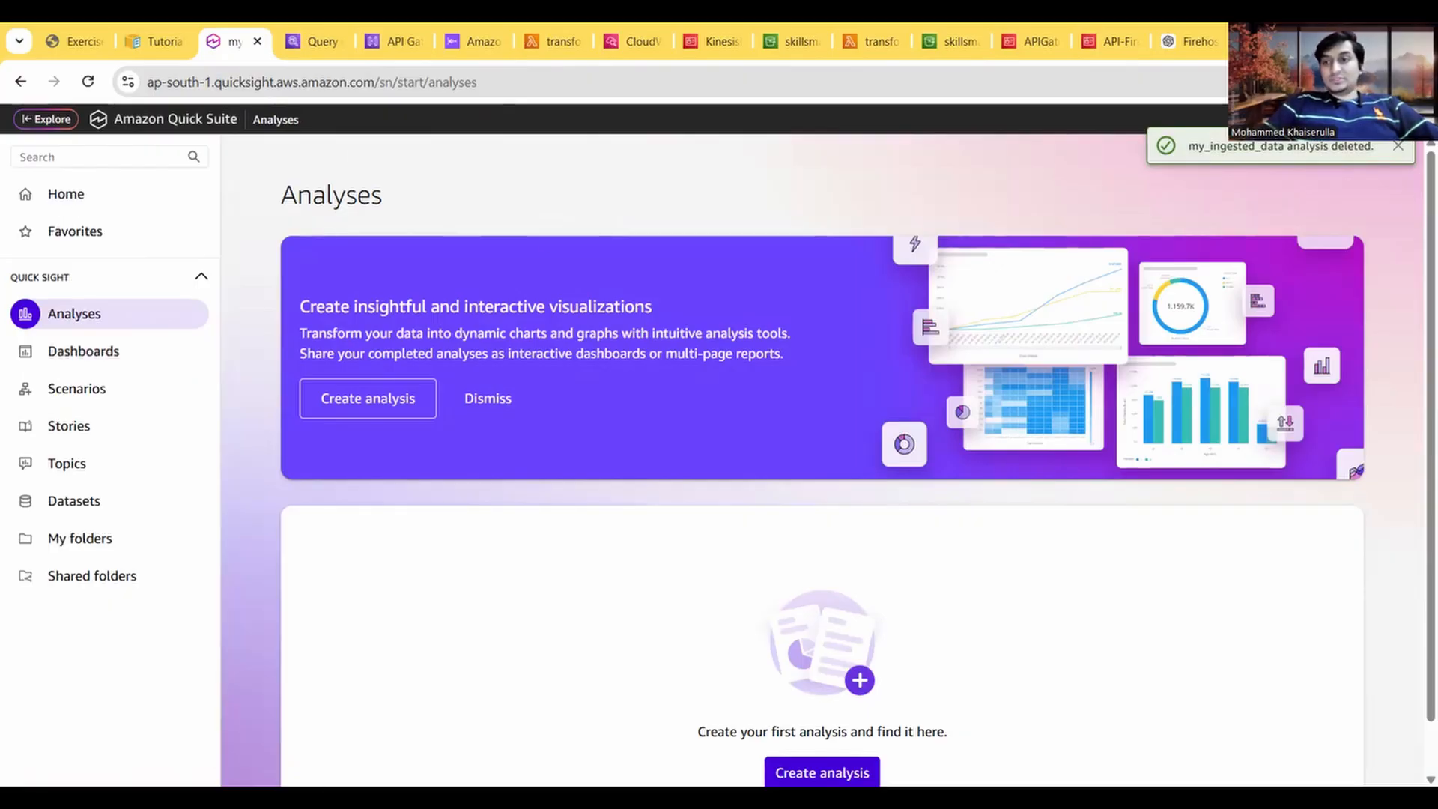
Step: Turn off account termination protection in the Quick Suite account settings and delete the account, confirming with "confirm"
{"action": "left_click", "coordinate": [1407, 119]}
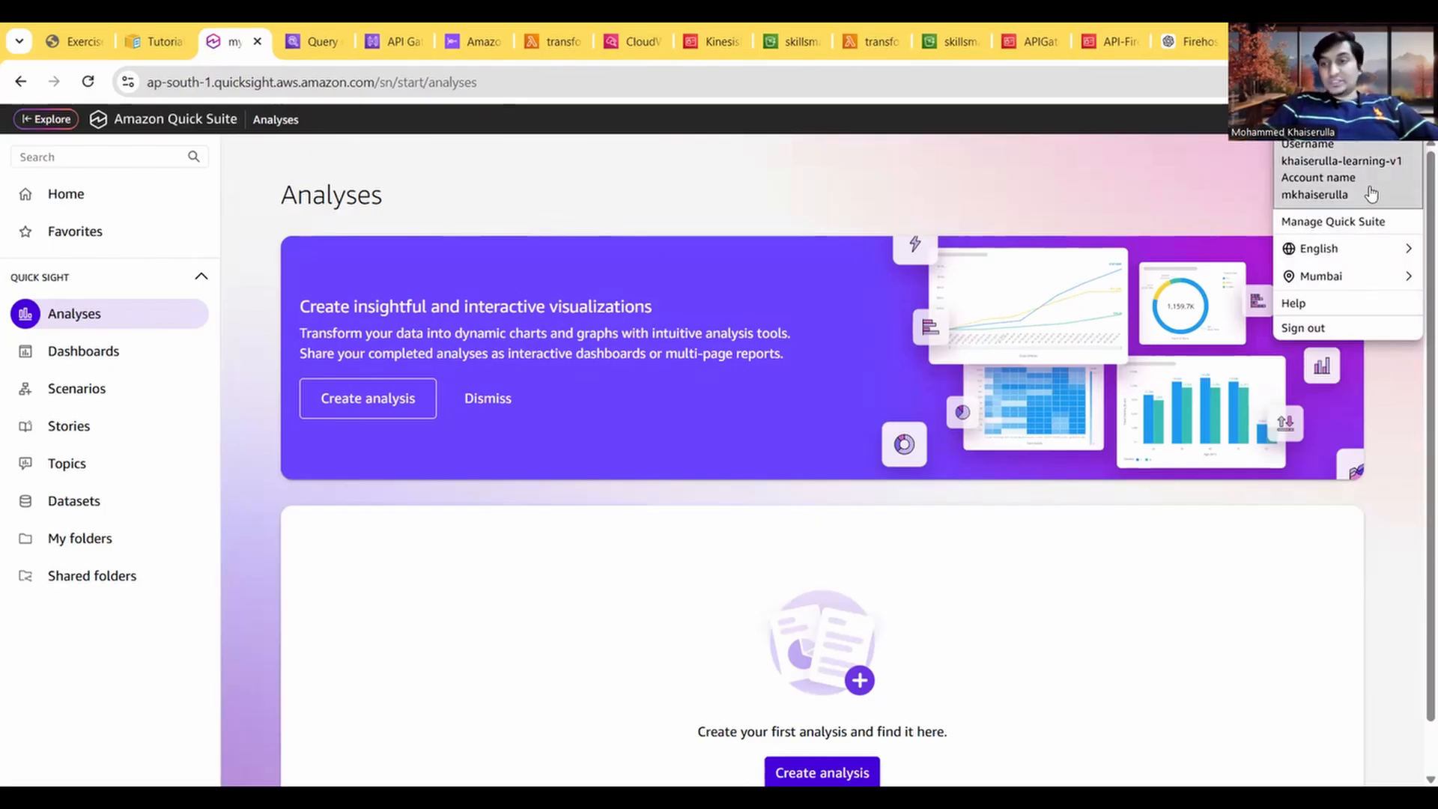
{"action": "left_click", "coordinate": [1328, 222]}
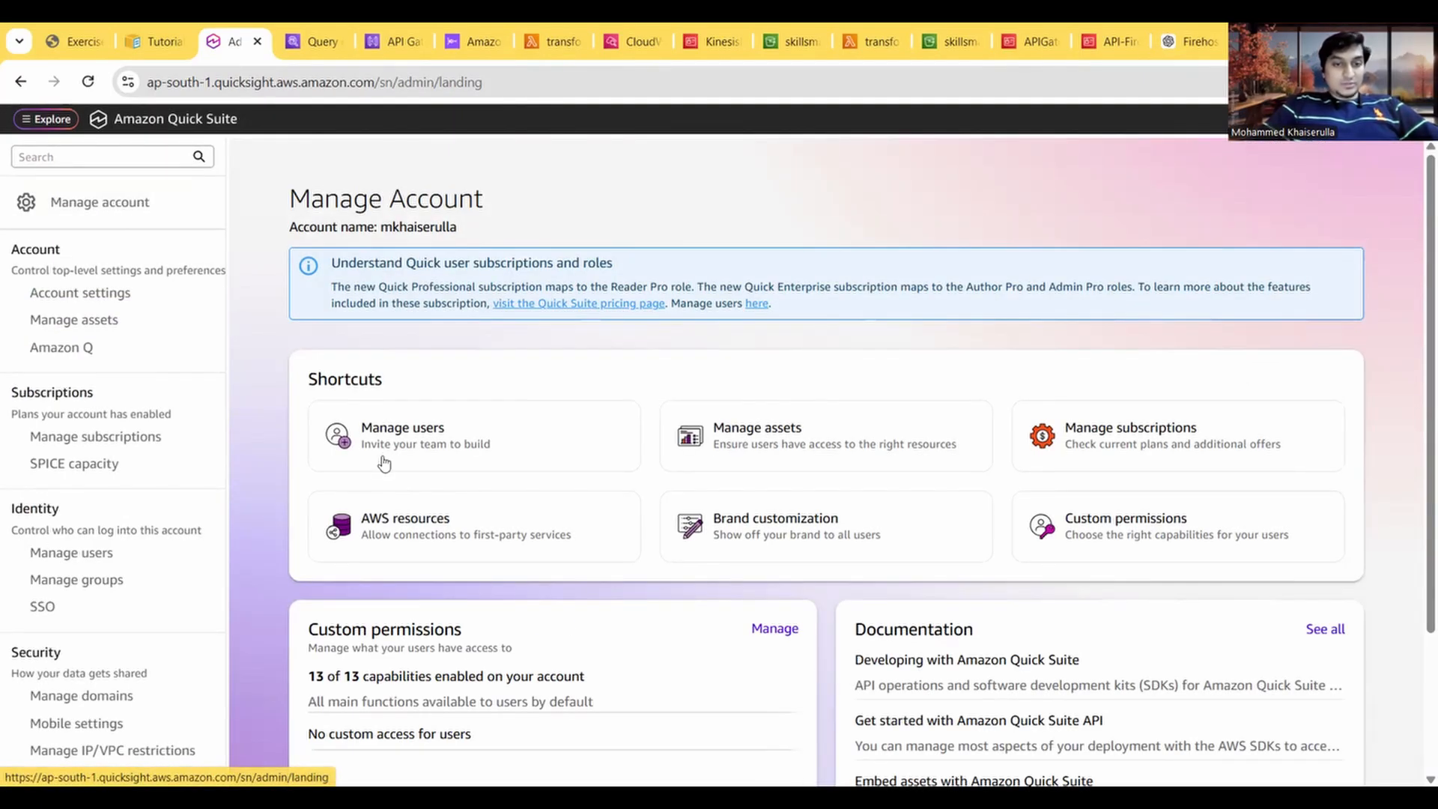
{"action": "left_click", "coordinate": [97, 298]}
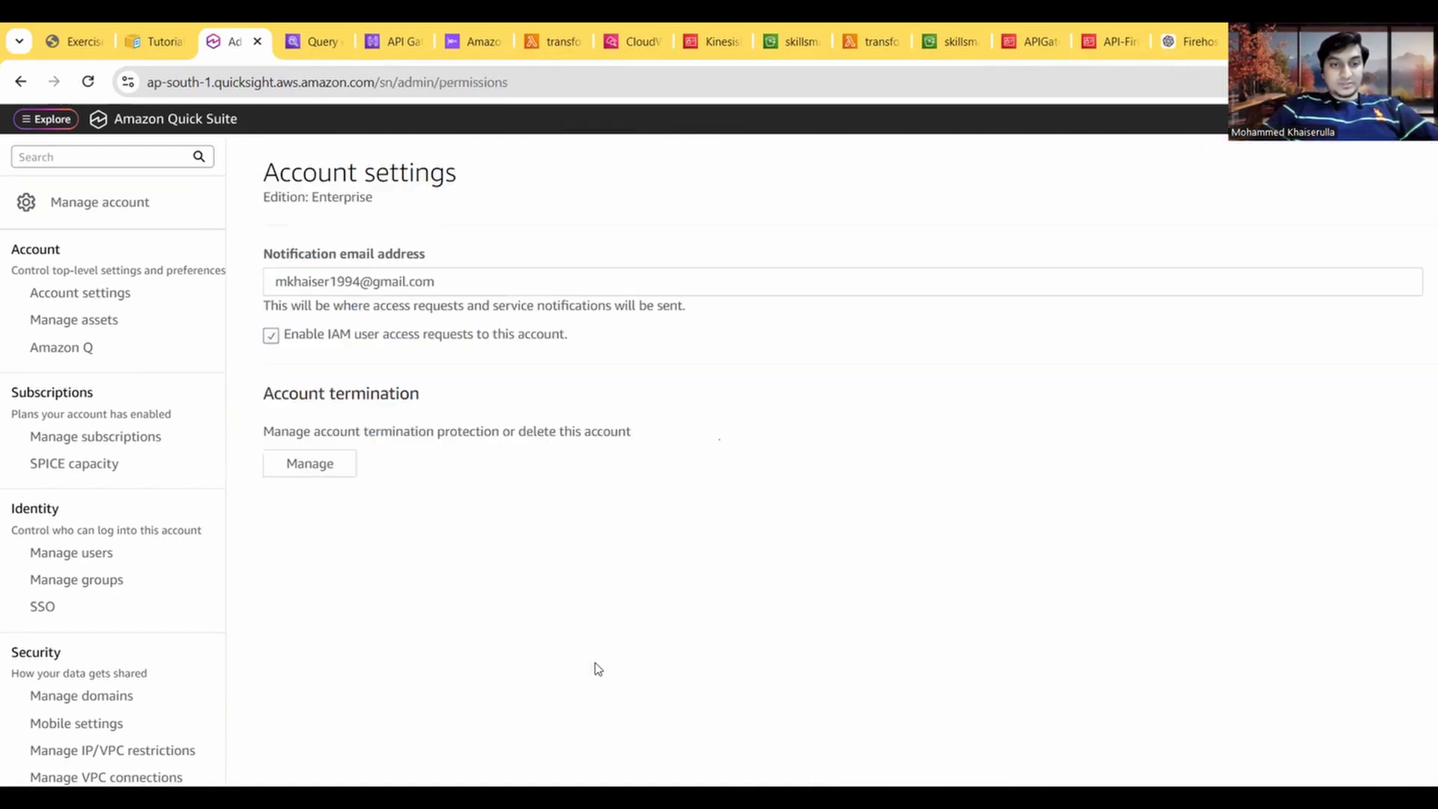
{"action": "left_click", "coordinate": [315, 464]}
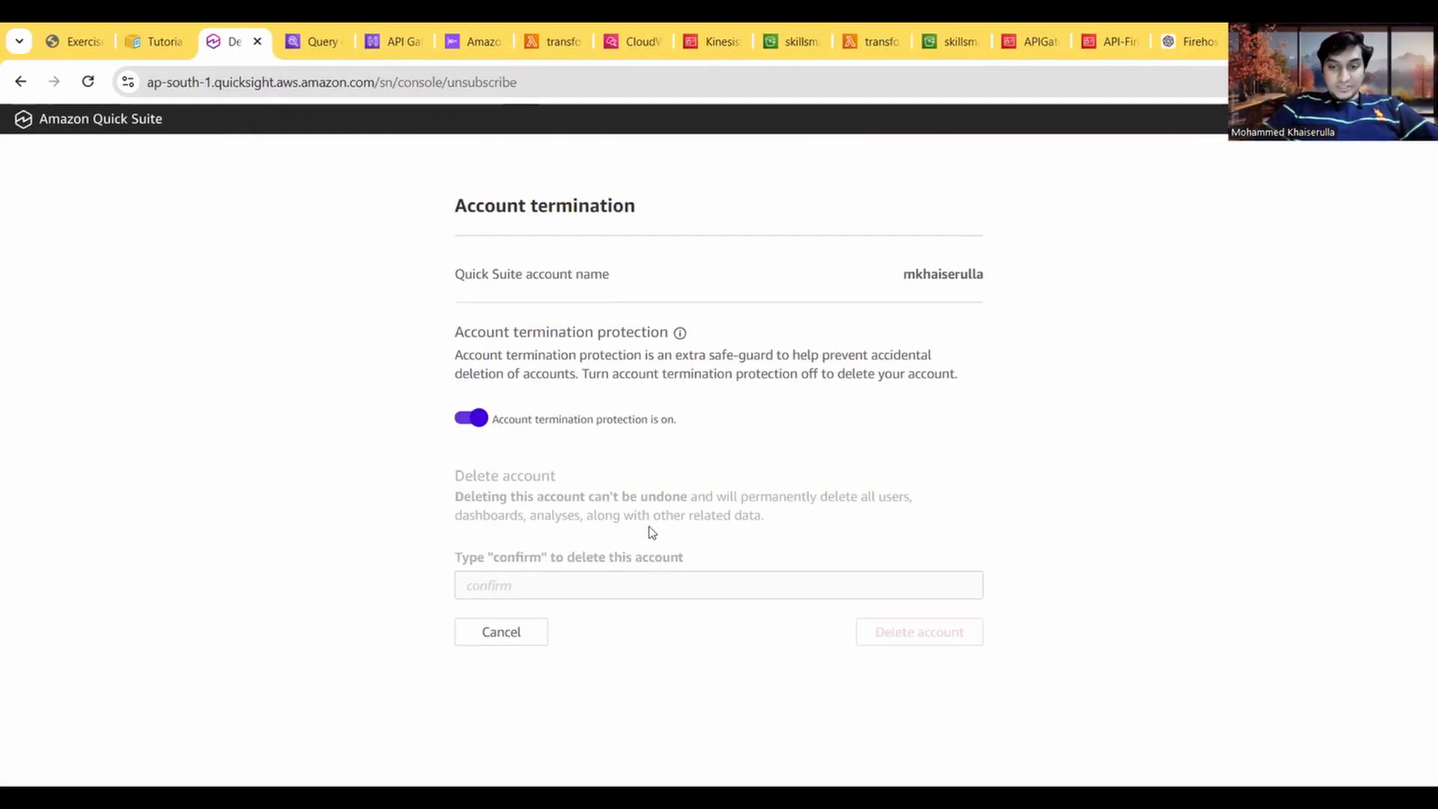
{"action": "left_click", "coordinate": [476, 420]}
{"action": "left_click", "coordinate": [530, 585]}
{"action": "type", "text": "confirm"}
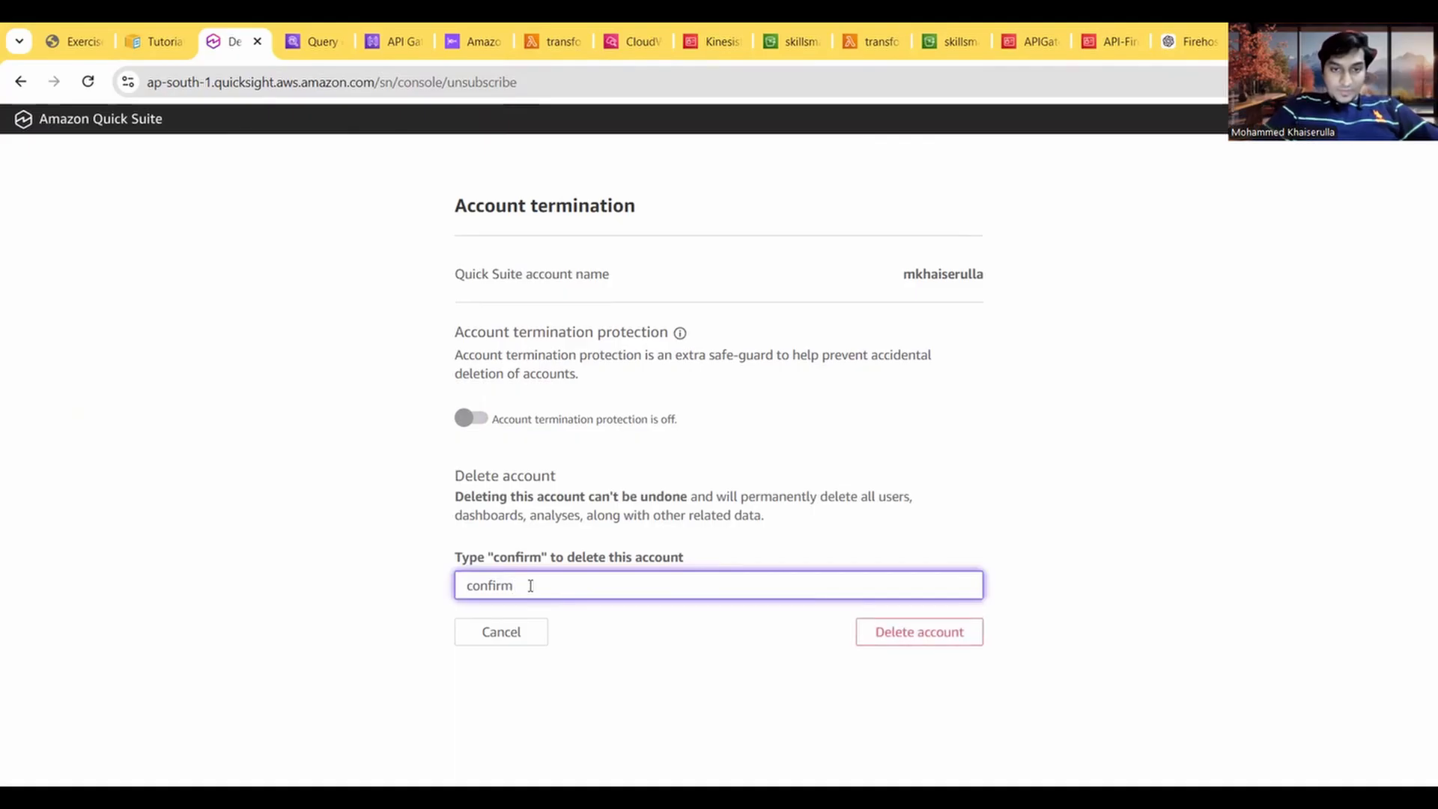
{"action": "left_click", "coordinate": [913, 638]}
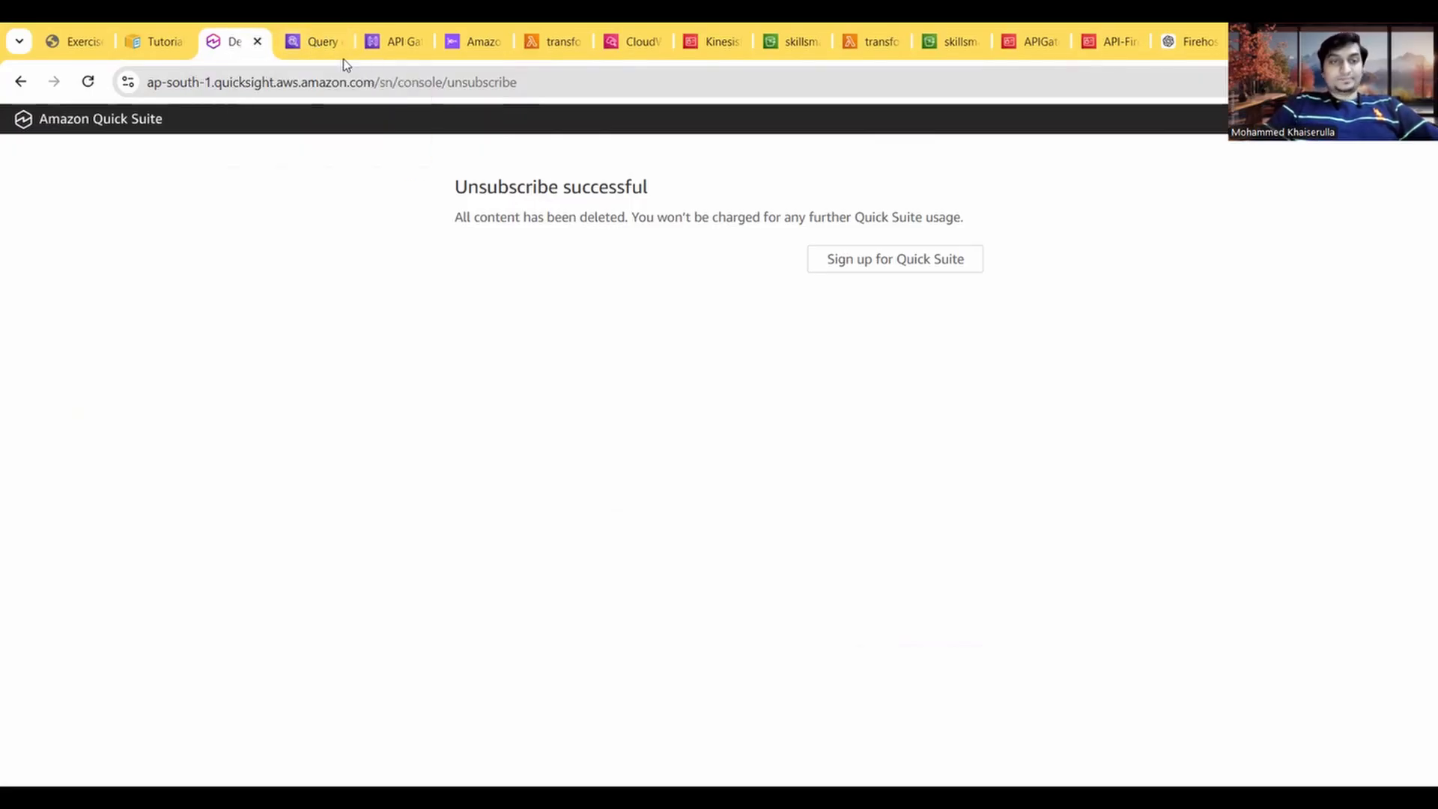
{"action": "left_click", "coordinate": [257, 42]}
Step: Read the guide's Task 9 instructions on deleting the S3 bucket and return to the skillsmanifesto-dat-analytics bucket in S3
{"action": "left_click", "coordinate": [44, 38]}
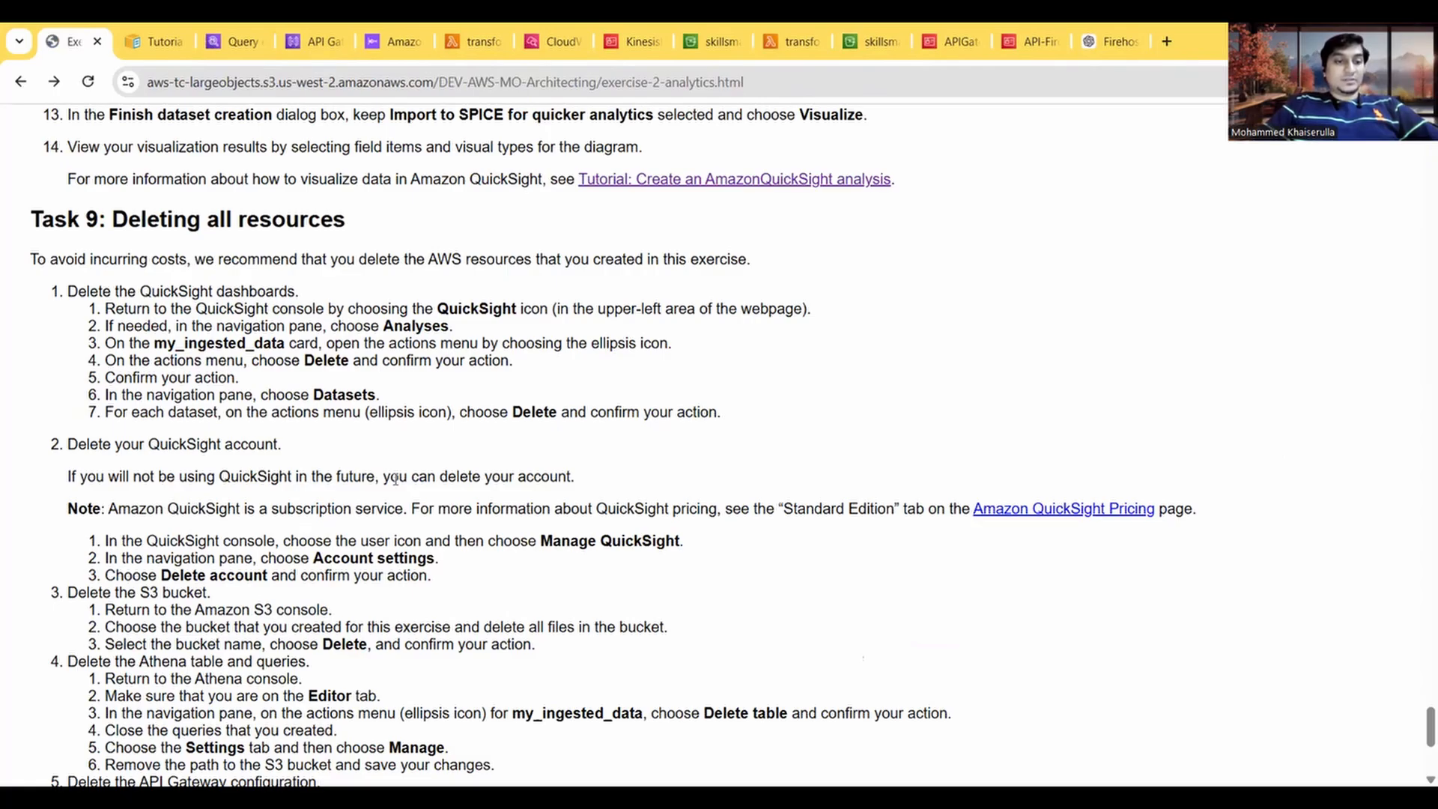
{"action": "scroll", "coordinate": [395, 479], "scroll_direction": "down", "scroll_amount": 1}
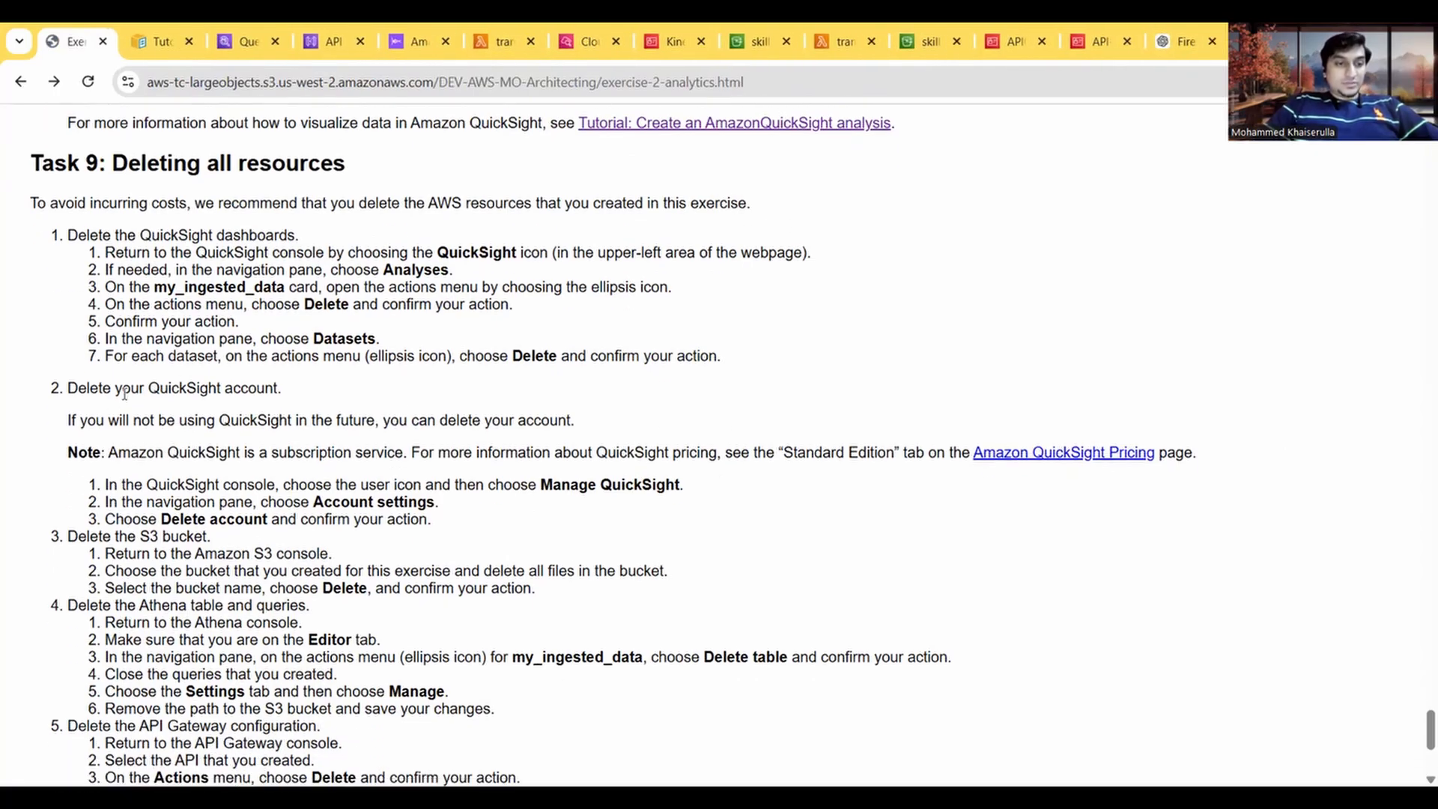
{"action": "scroll", "coordinate": [240, 405], "scroll_direction": "down", "scroll_amount": 2}
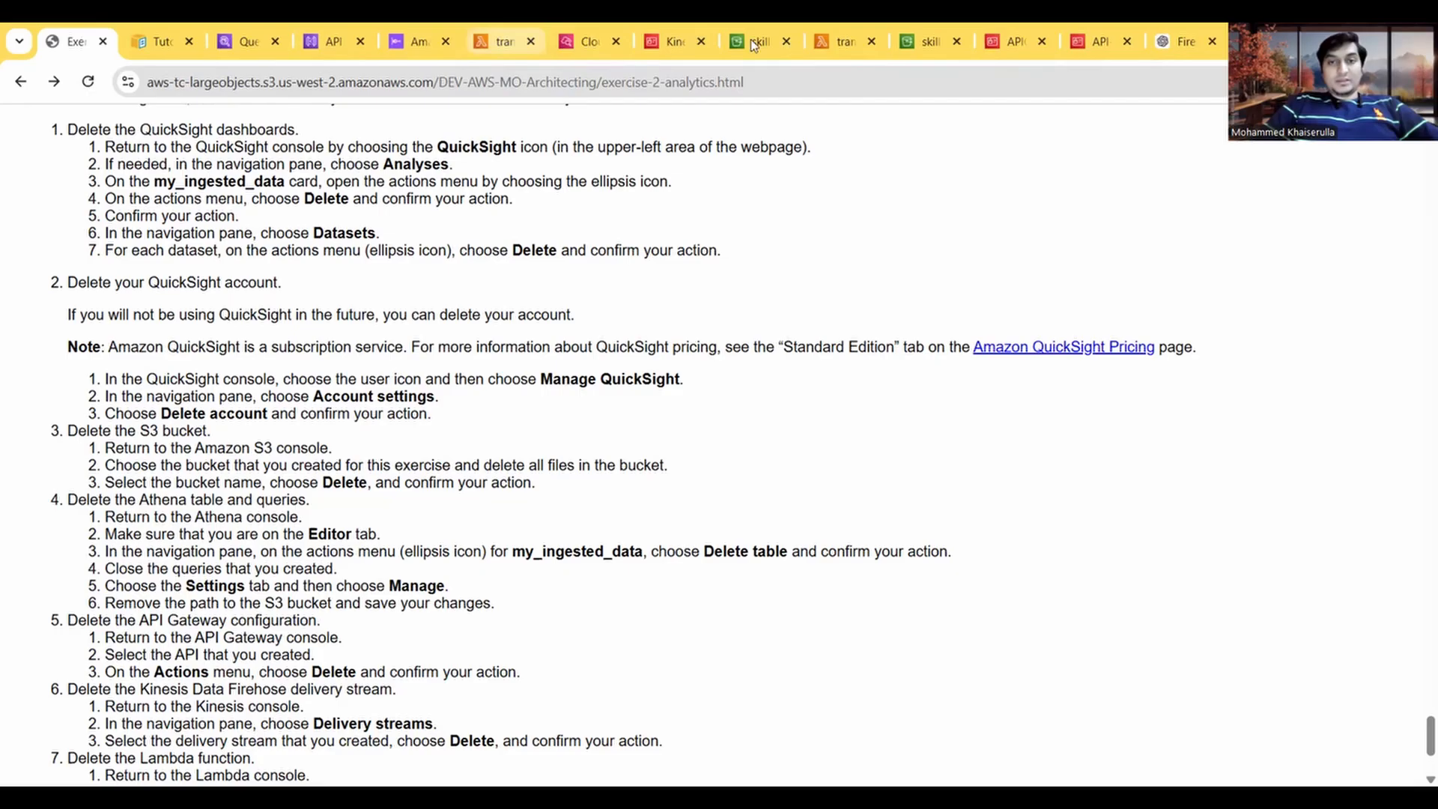
{"action": "left_click", "coordinate": [778, 43]}
{"action": "left_click", "coordinate": [784, 42]}
{"action": "left_click", "coordinate": [846, 45]}
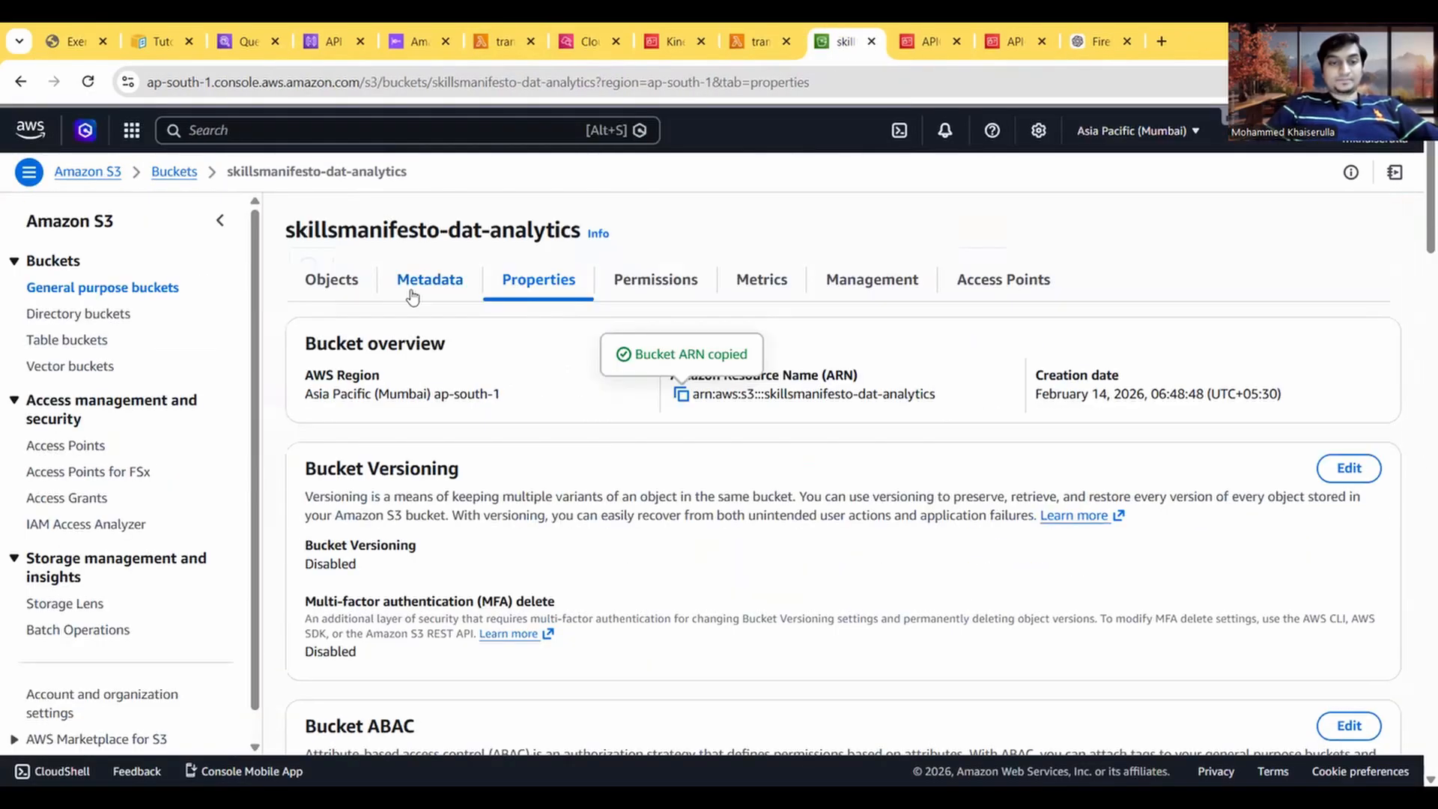
Step: Empty the skillsmanifesto-dat-analytics bucket of all its objects, confirming with "permanently delete"
{"action": "left_click", "coordinate": [173, 171]}
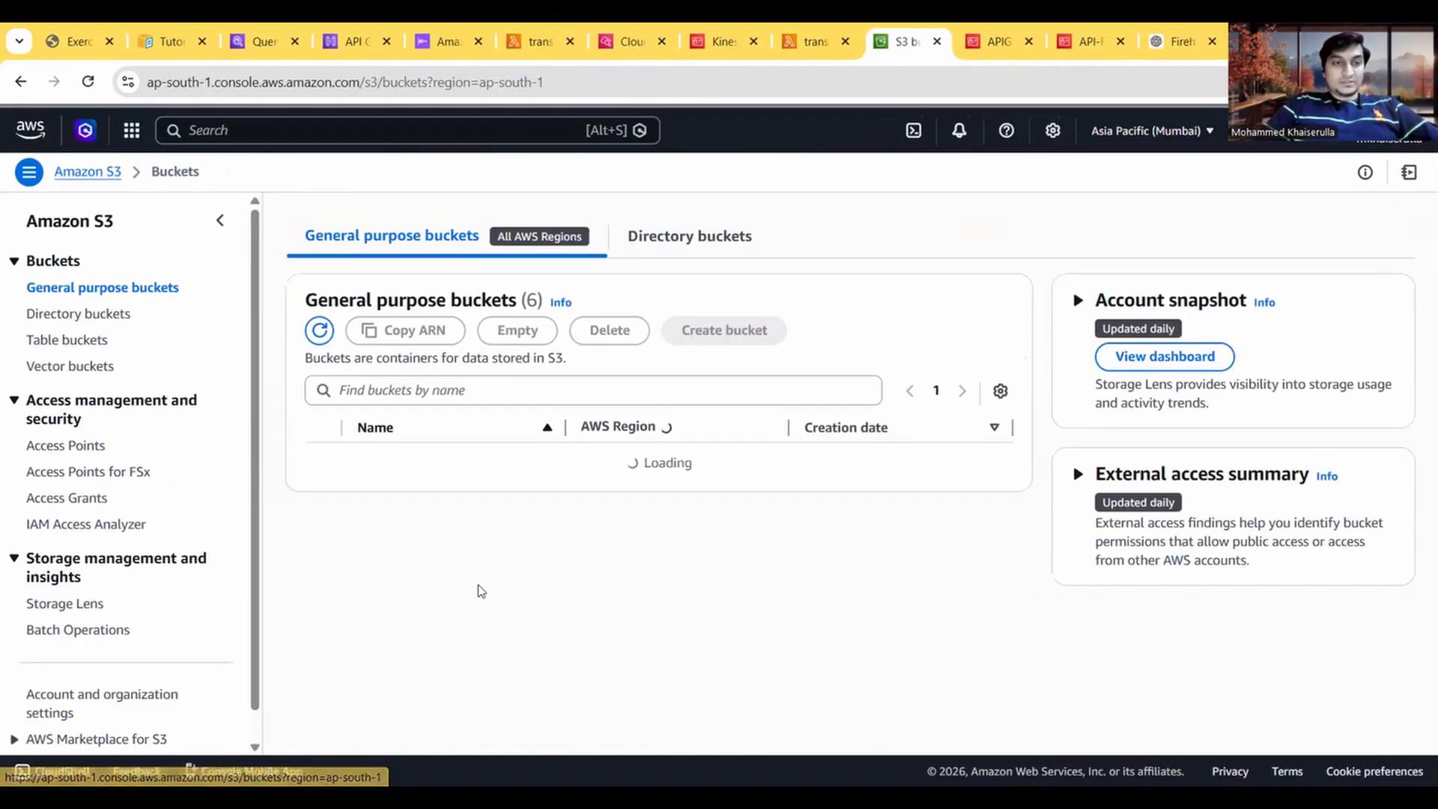
{"action": "scroll", "coordinate": [443, 458], "scroll_direction": "down", "scroll_amount": 1}
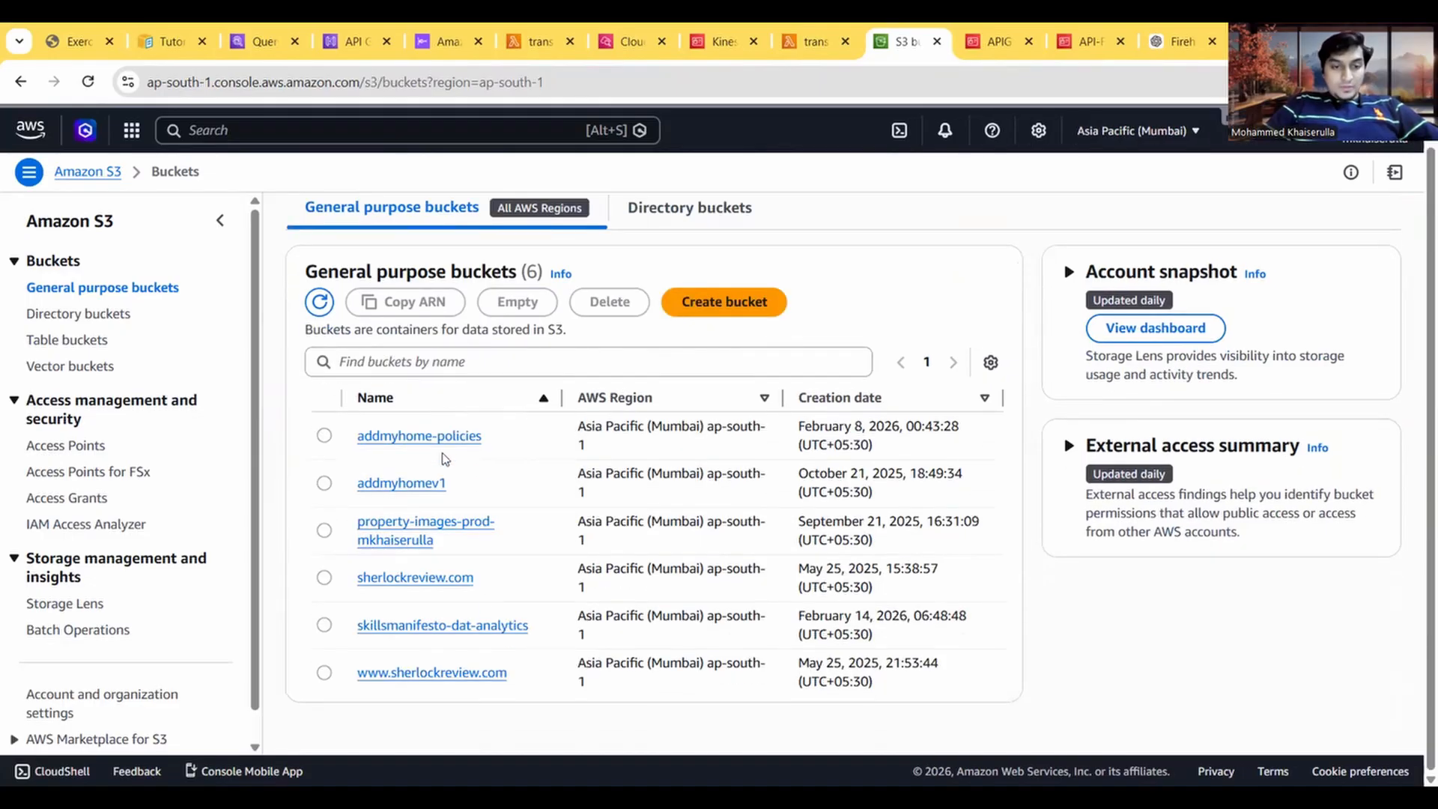
{"action": "left_click", "coordinate": [324, 626]}
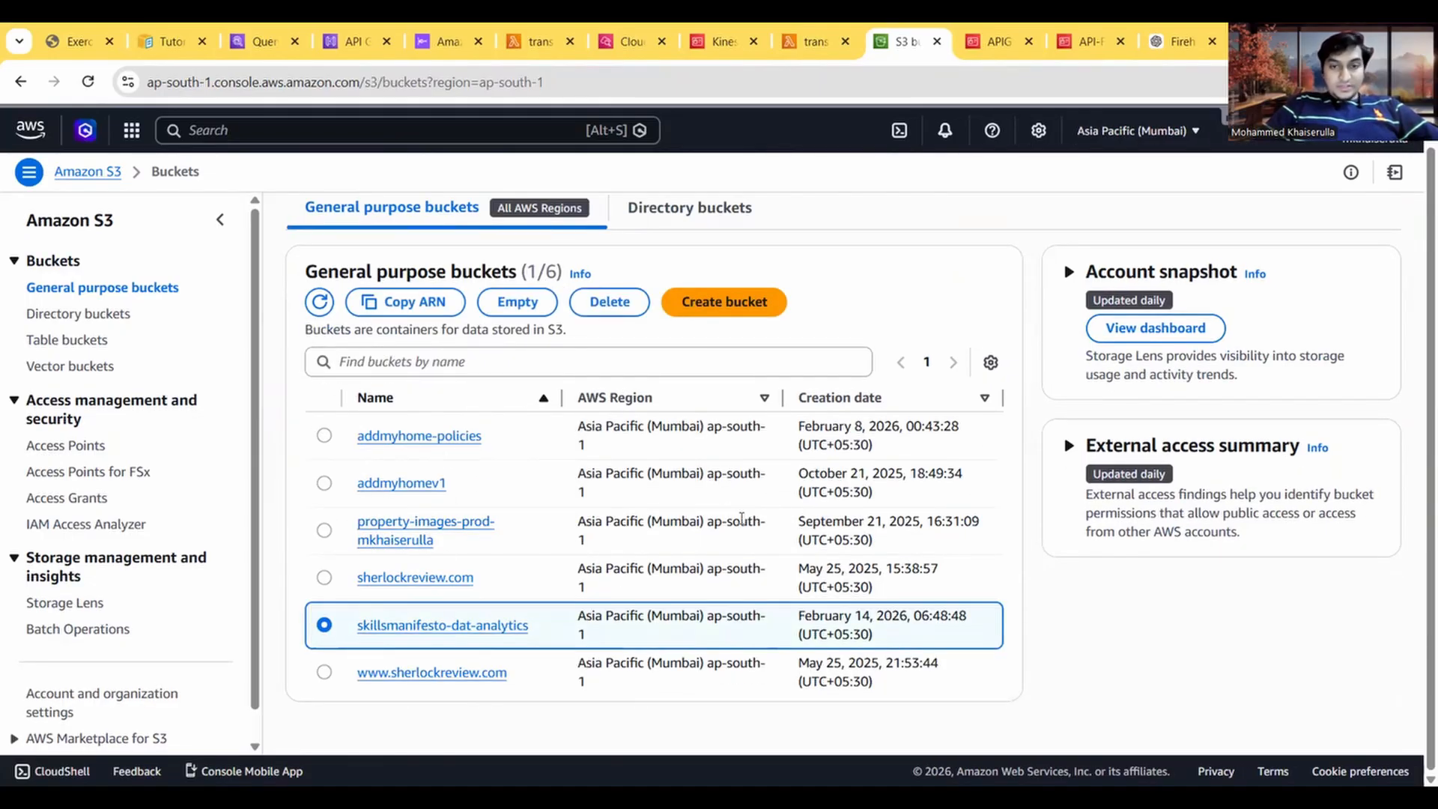
{"action": "left_click", "coordinate": [610, 302]}
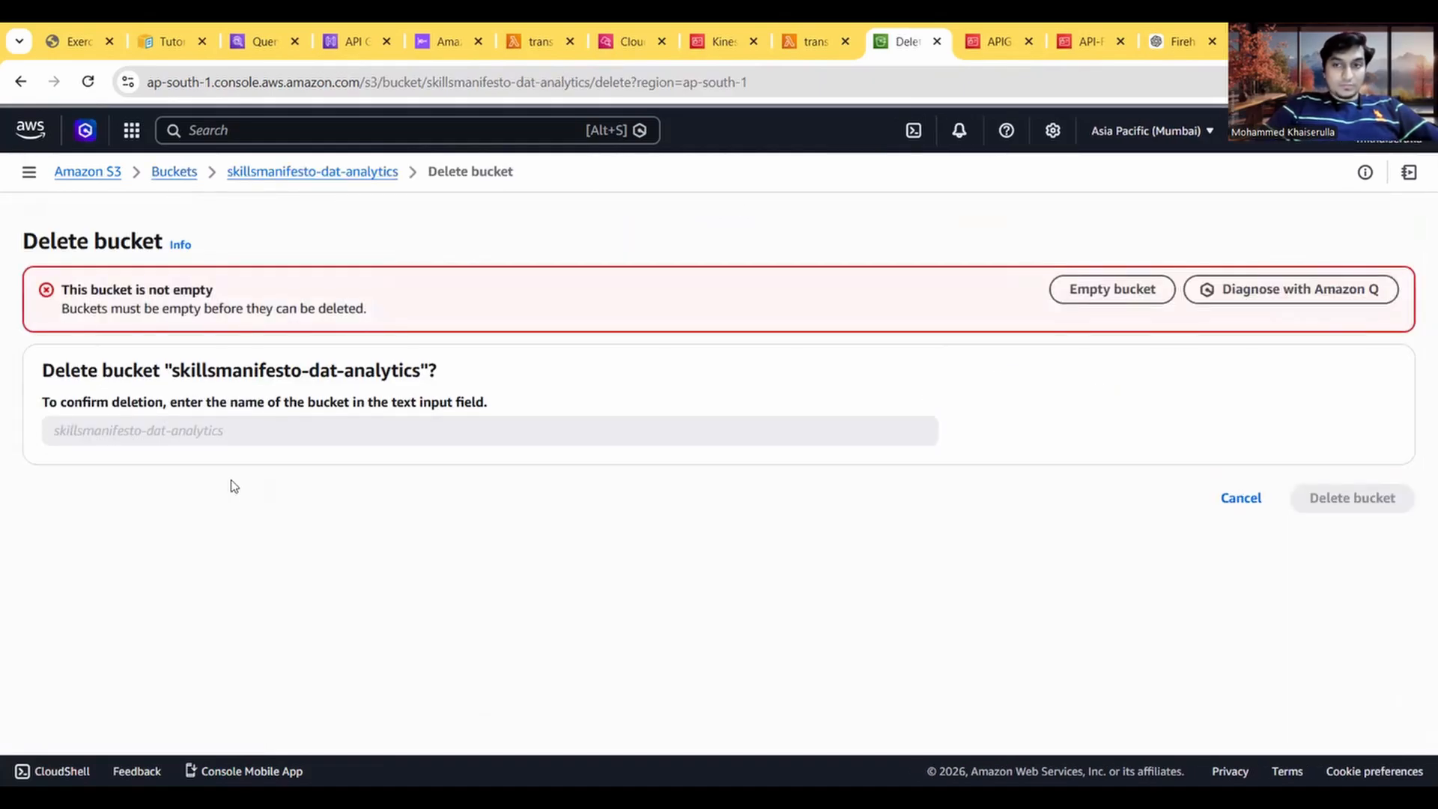
{"action": "left_click", "coordinate": [1101, 299]}
{"action": "left_click", "coordinate": [256, 541]}
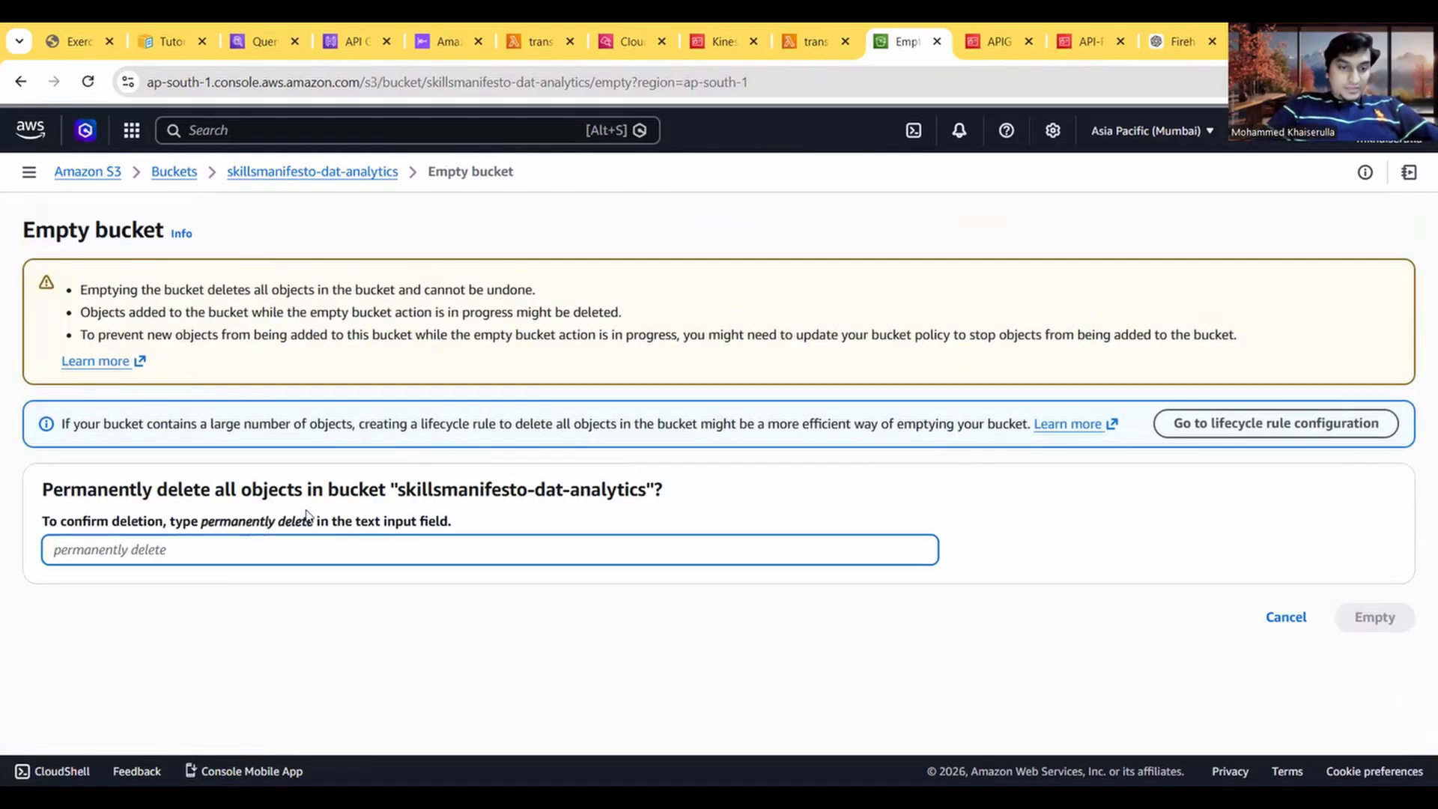
{"action": "left_click_drag", "start_coordinate": [316, 530], "coordinate": [204, 528]}
{"action": "key", "text": "ctrl+c"}
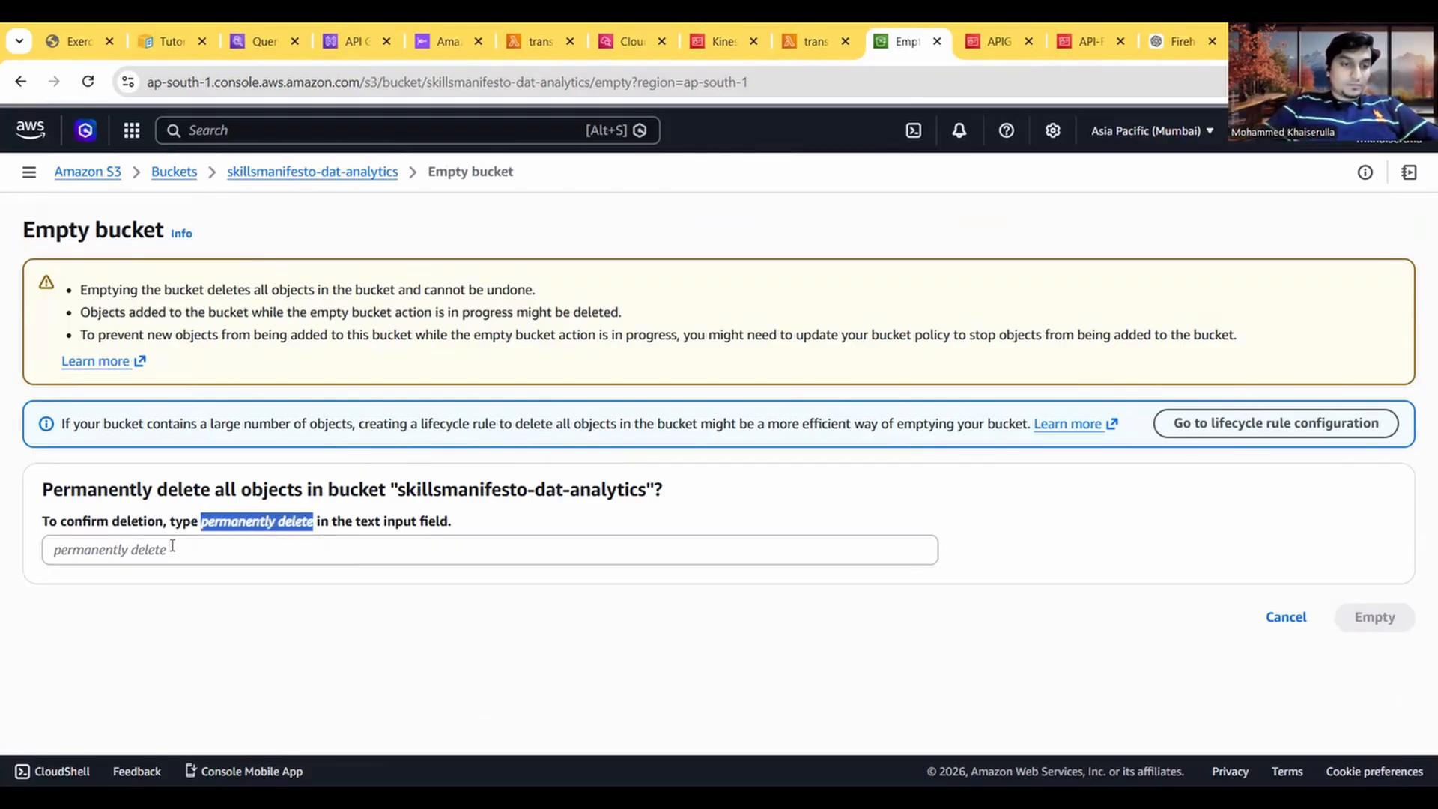
{"action": "left_click", "coordinate": [172, 546]}
{"action": "key", "text": "ctrl+v"}
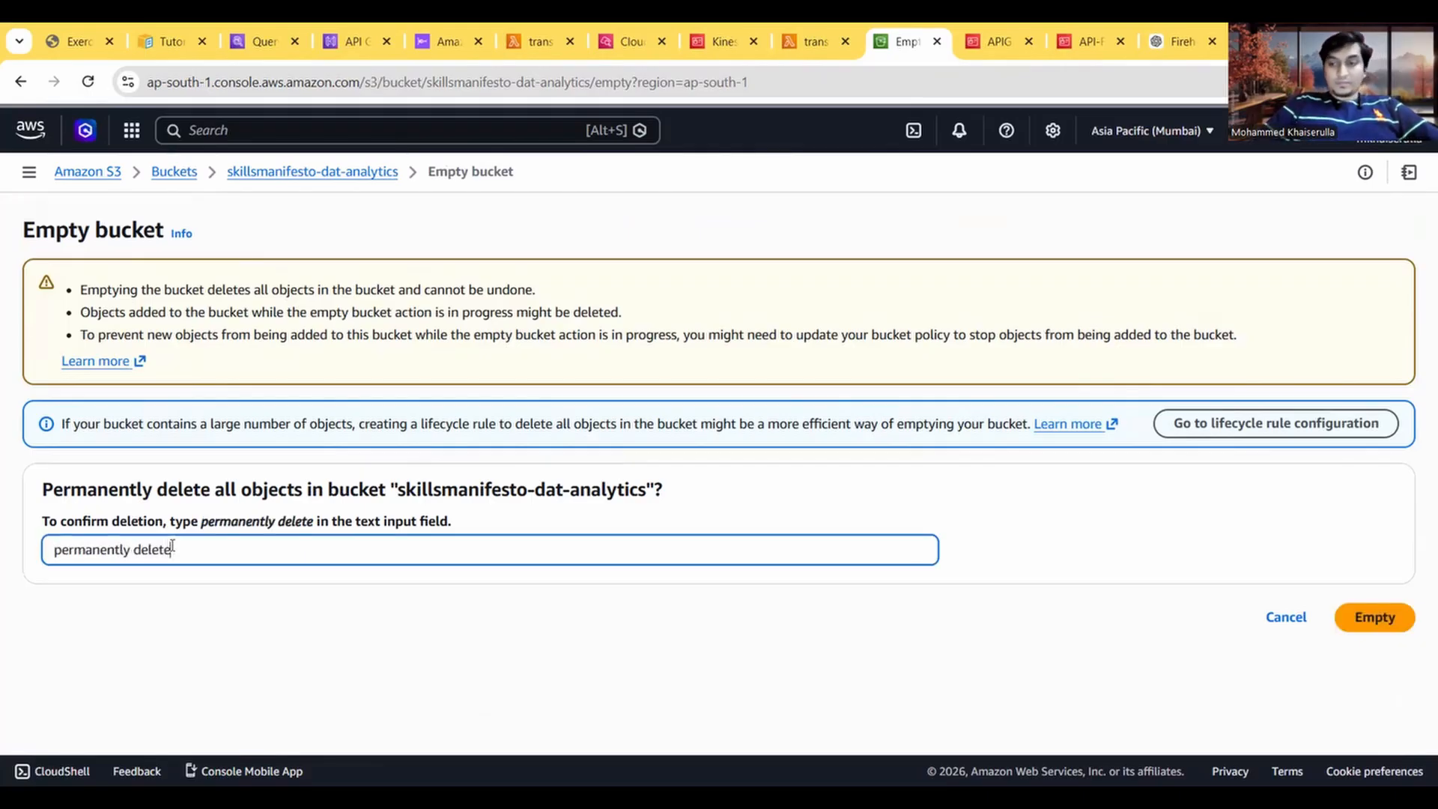
{"action": "left_click", "coordinate": [1376, 626]}
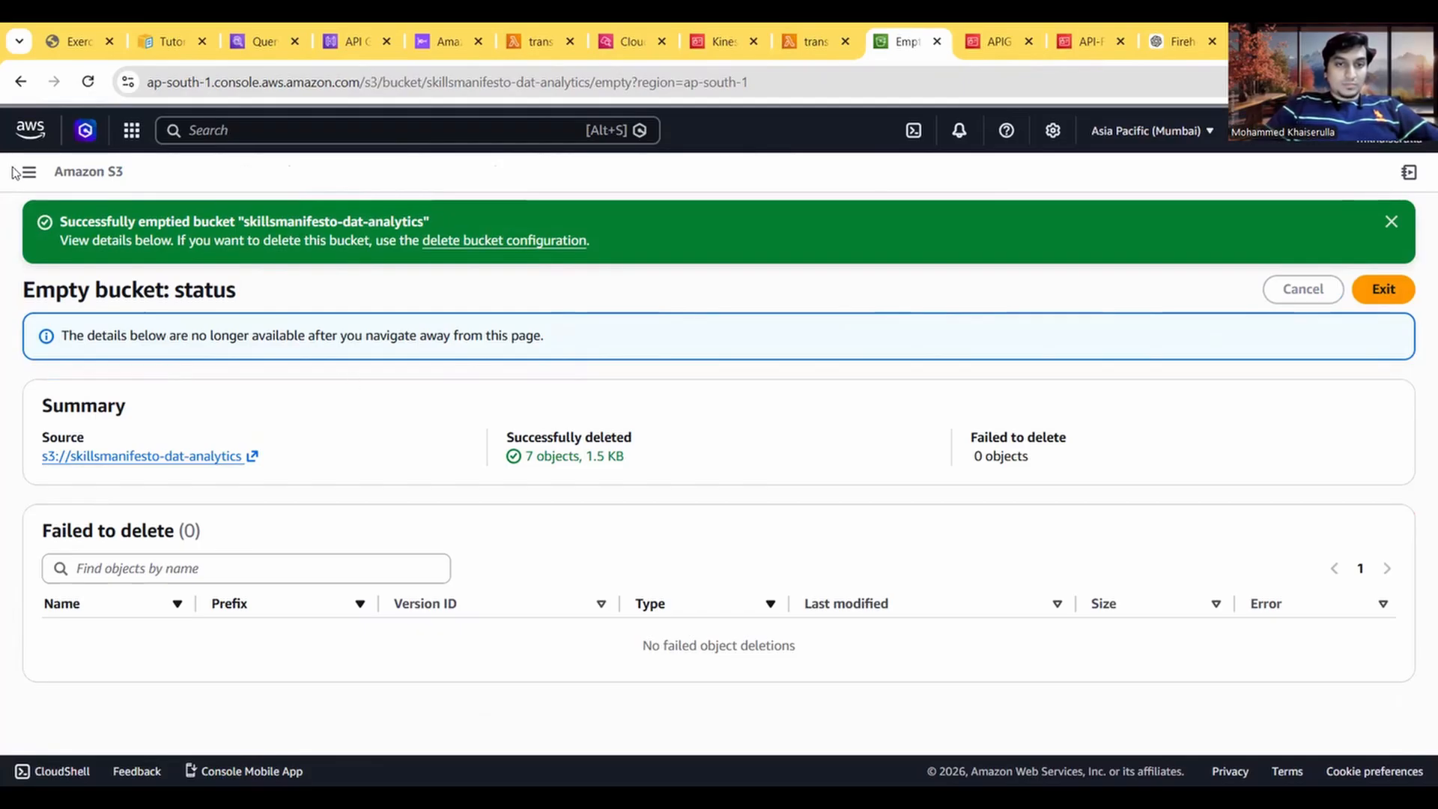
Step: Delete the emptied skillsmanifesto-dat-analytics bucket, entering its name as confirmation
{"action": "left_click", "coordinate": [497, 242]}
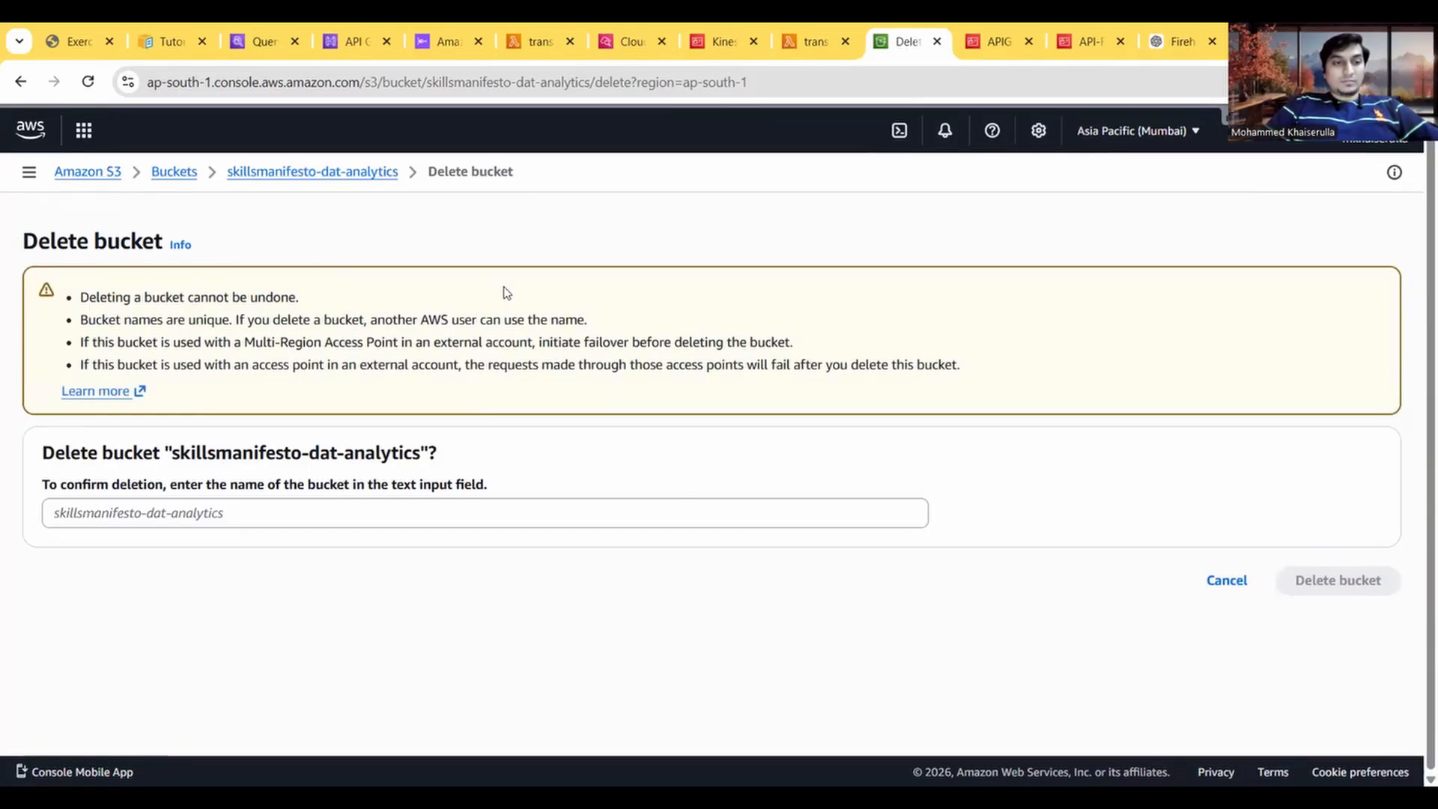
{"action": "left_click", "coordinate": [355, 178]}
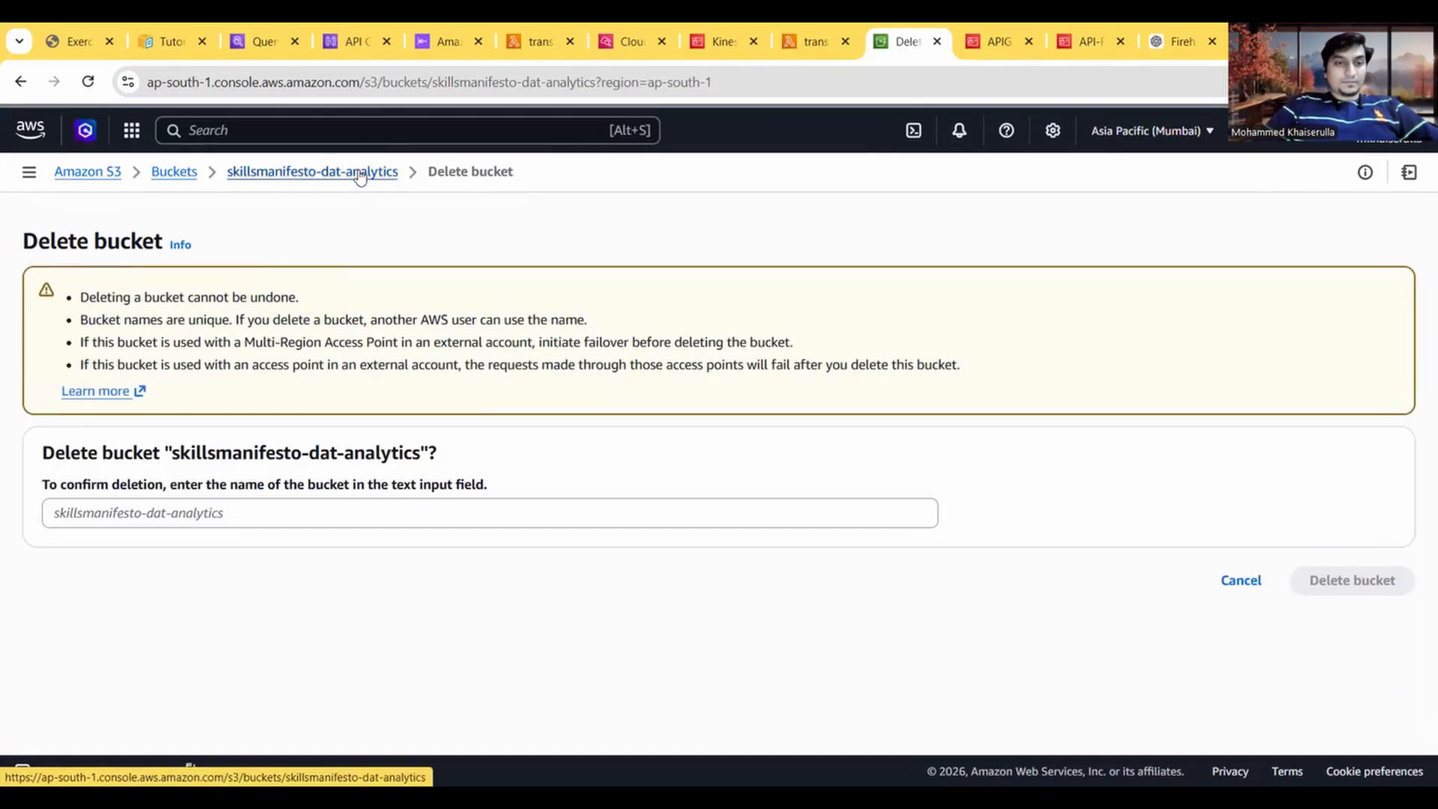
{"action": "left_click", "coordinate": [178, 172]}
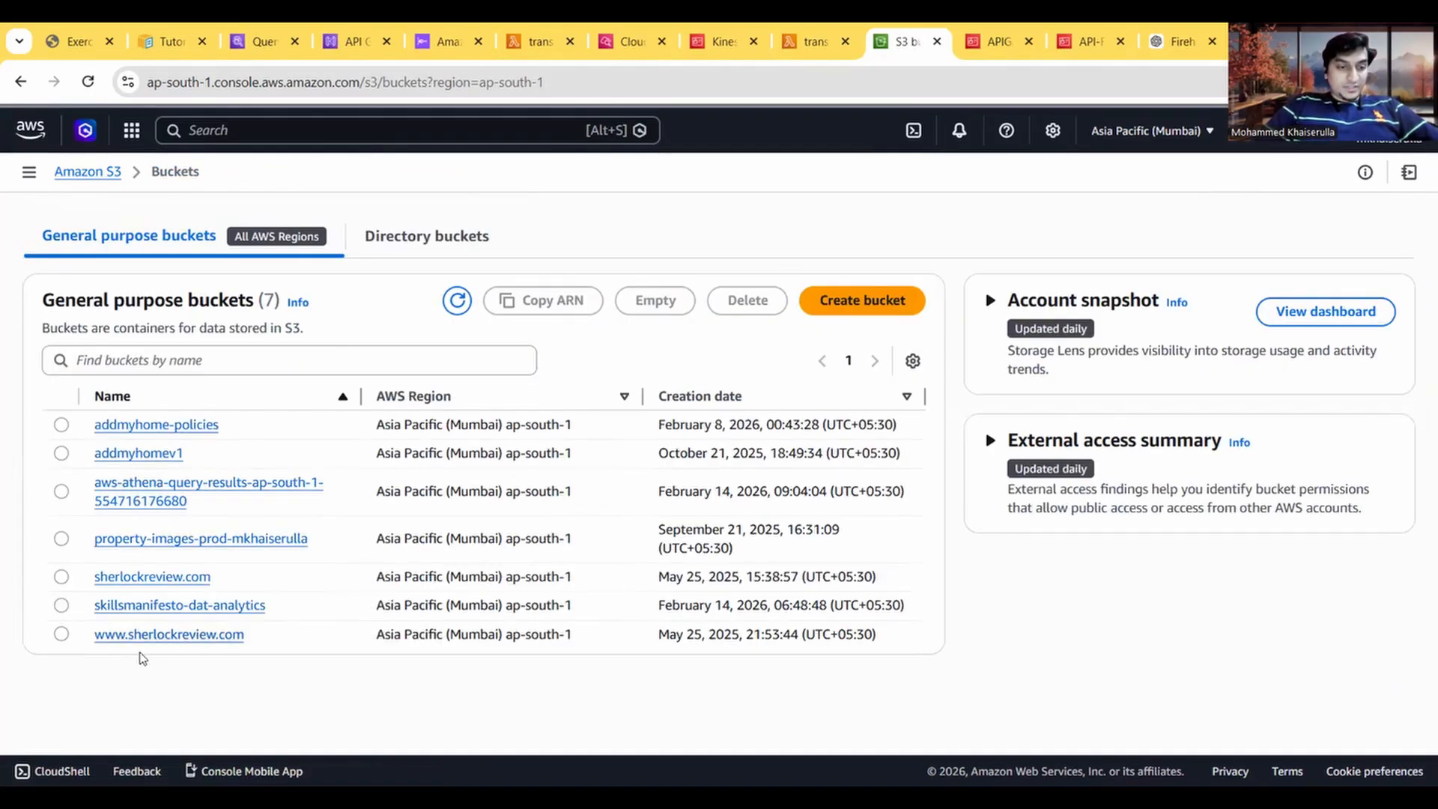
{"action": "left_click", "coordinate": [62, 605]}
{"action": "left_click", "coordinate": [747, 301]}
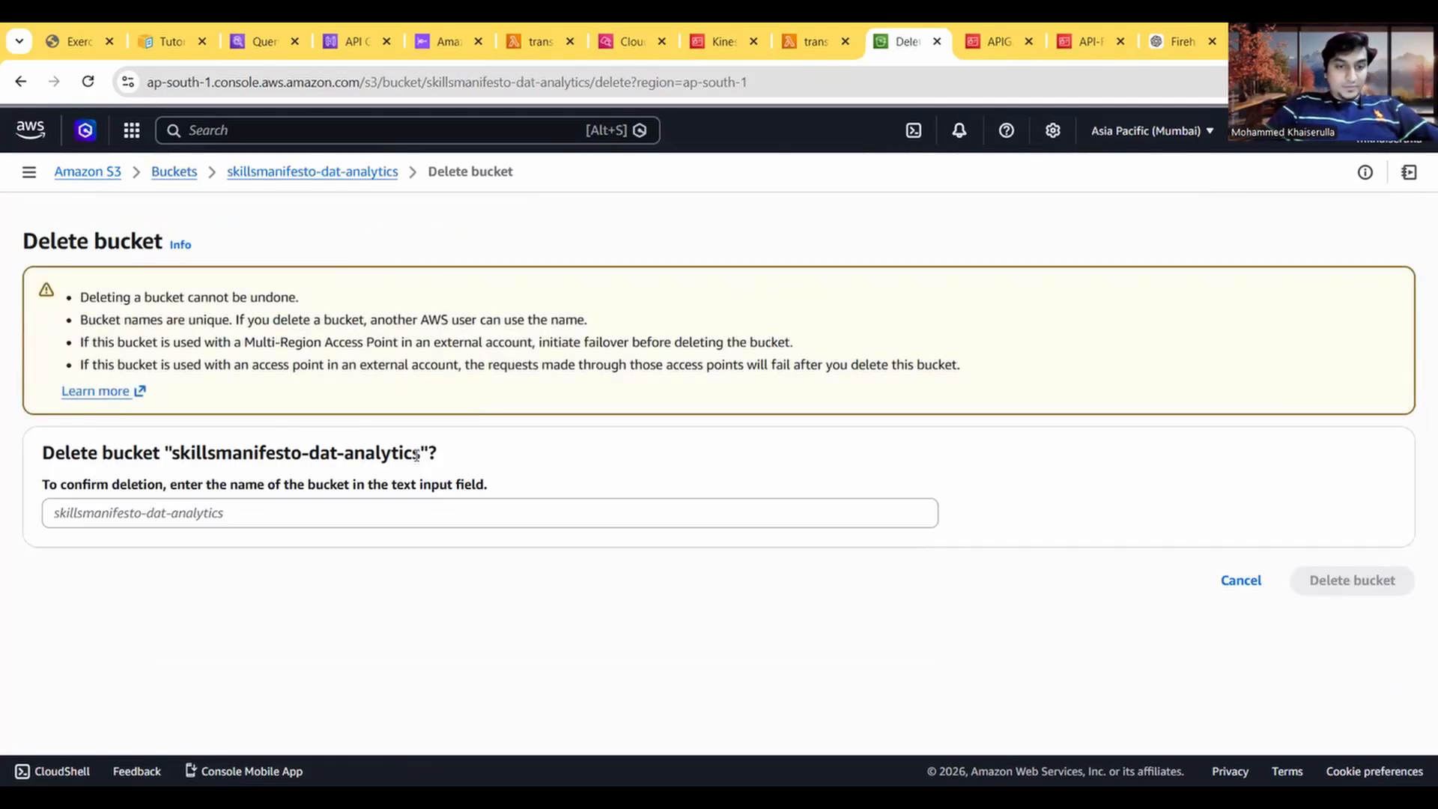
{"action": "left_click_drag", "start_coordinate": [420, 453], "coordinate": [175, 456]}
{"action": "key", "text": "ctrl+c"}
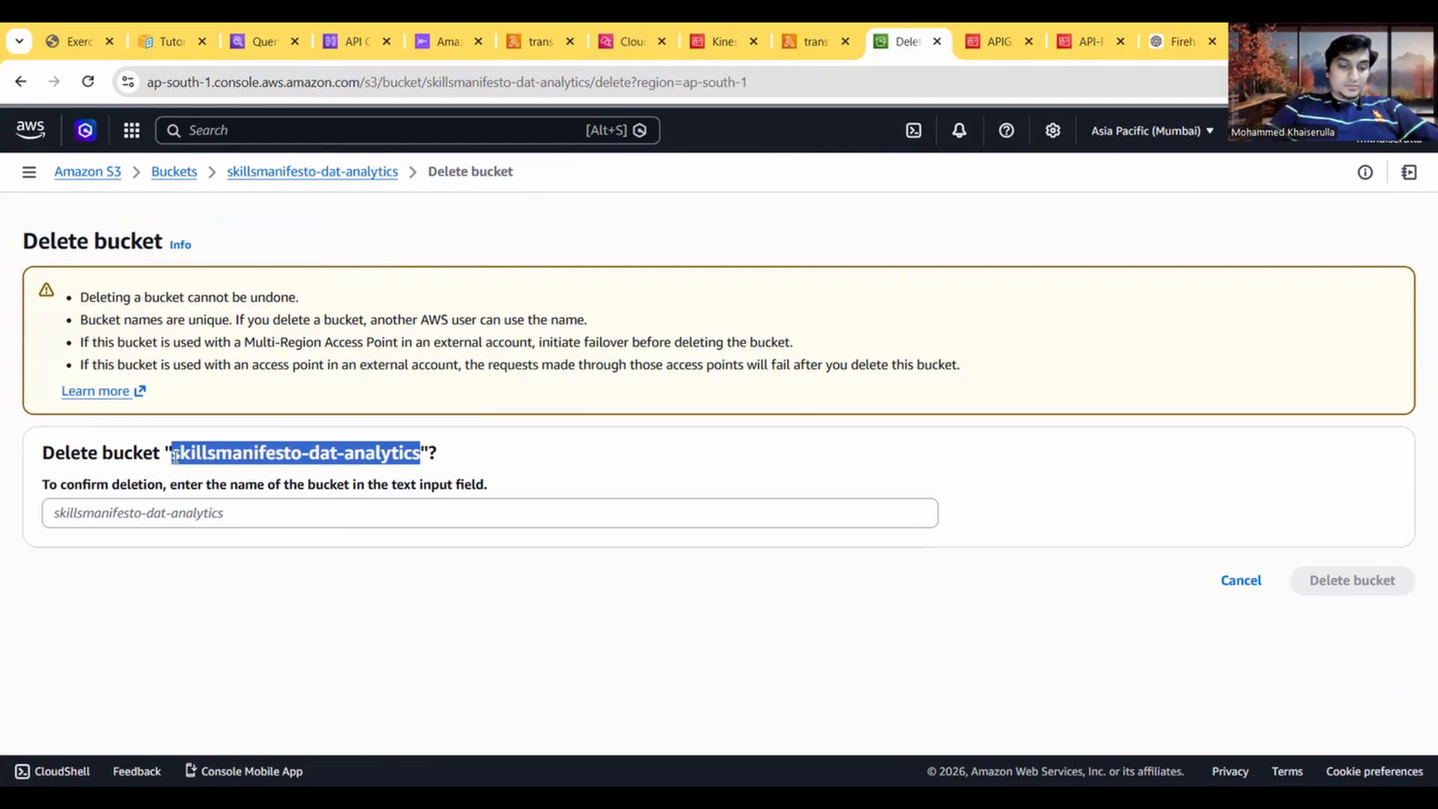
{"action": "left_click", "coordinate": [195, 514]}
{"action": "key", "text": "ctrl+v"}
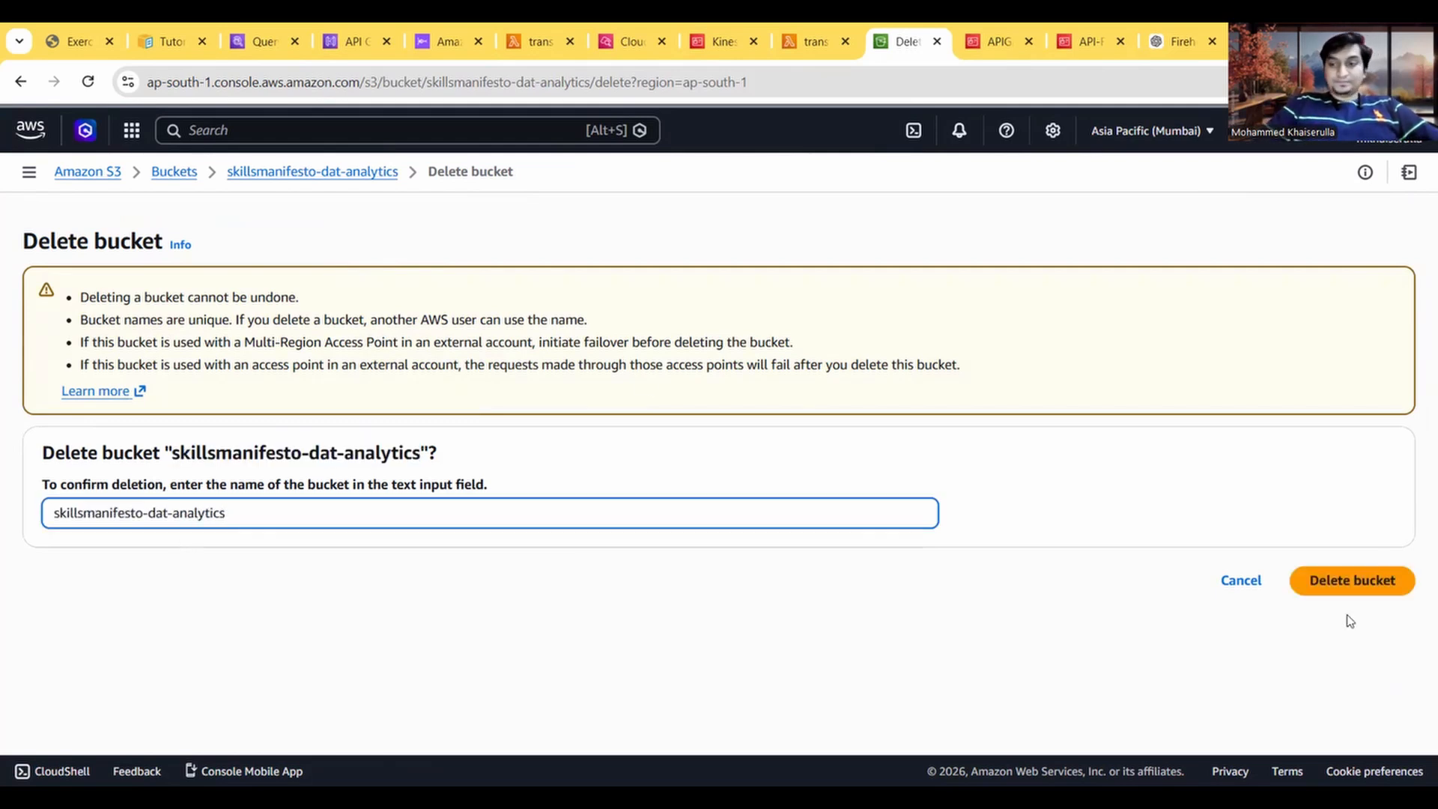
{"action": "left_click", "coordinate": [1348, 581]}
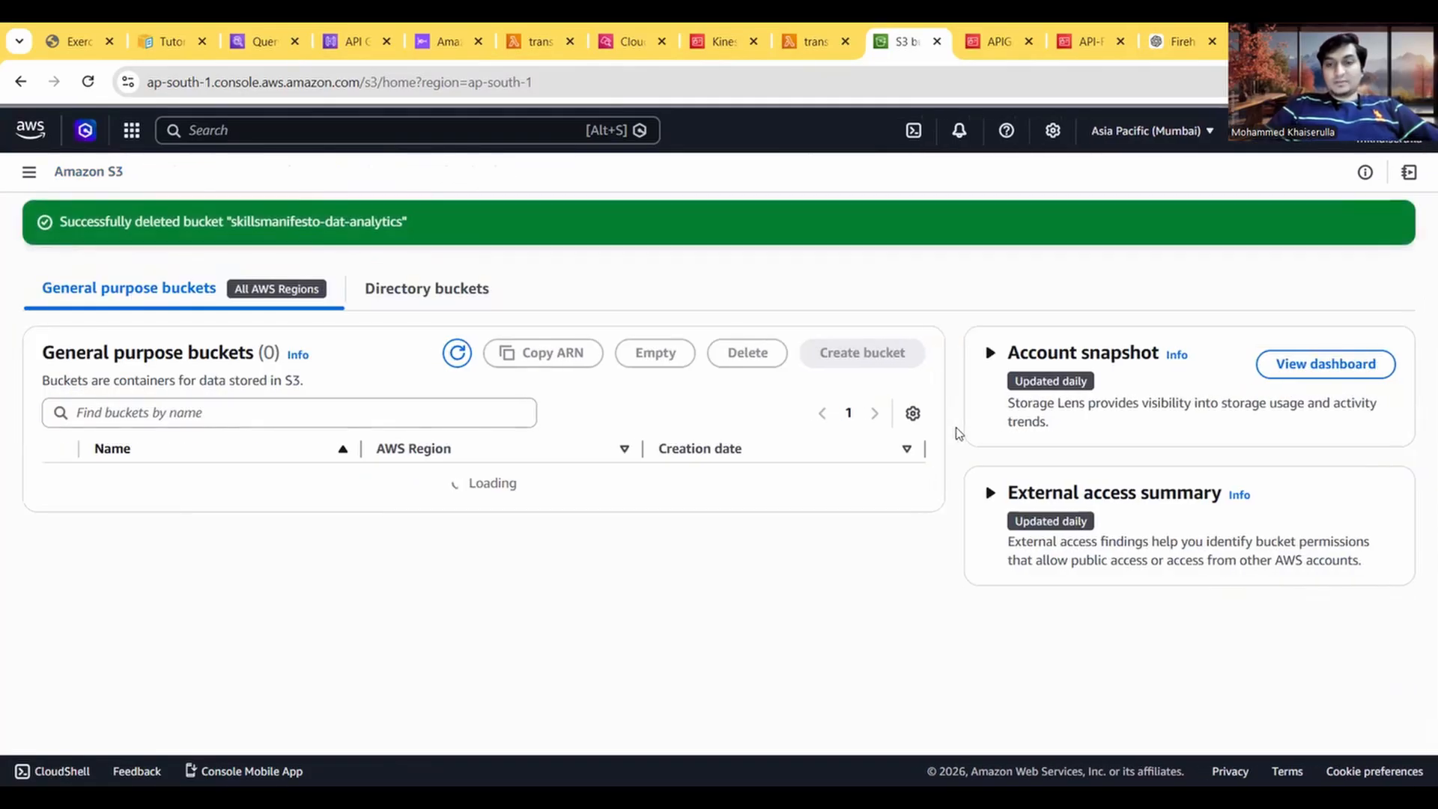
Step: Read the guide's Task 9 instructions on deleting the Athena table and queries, and return to the Athena query editor
{"action": "key", "text": "ctrl+1"}
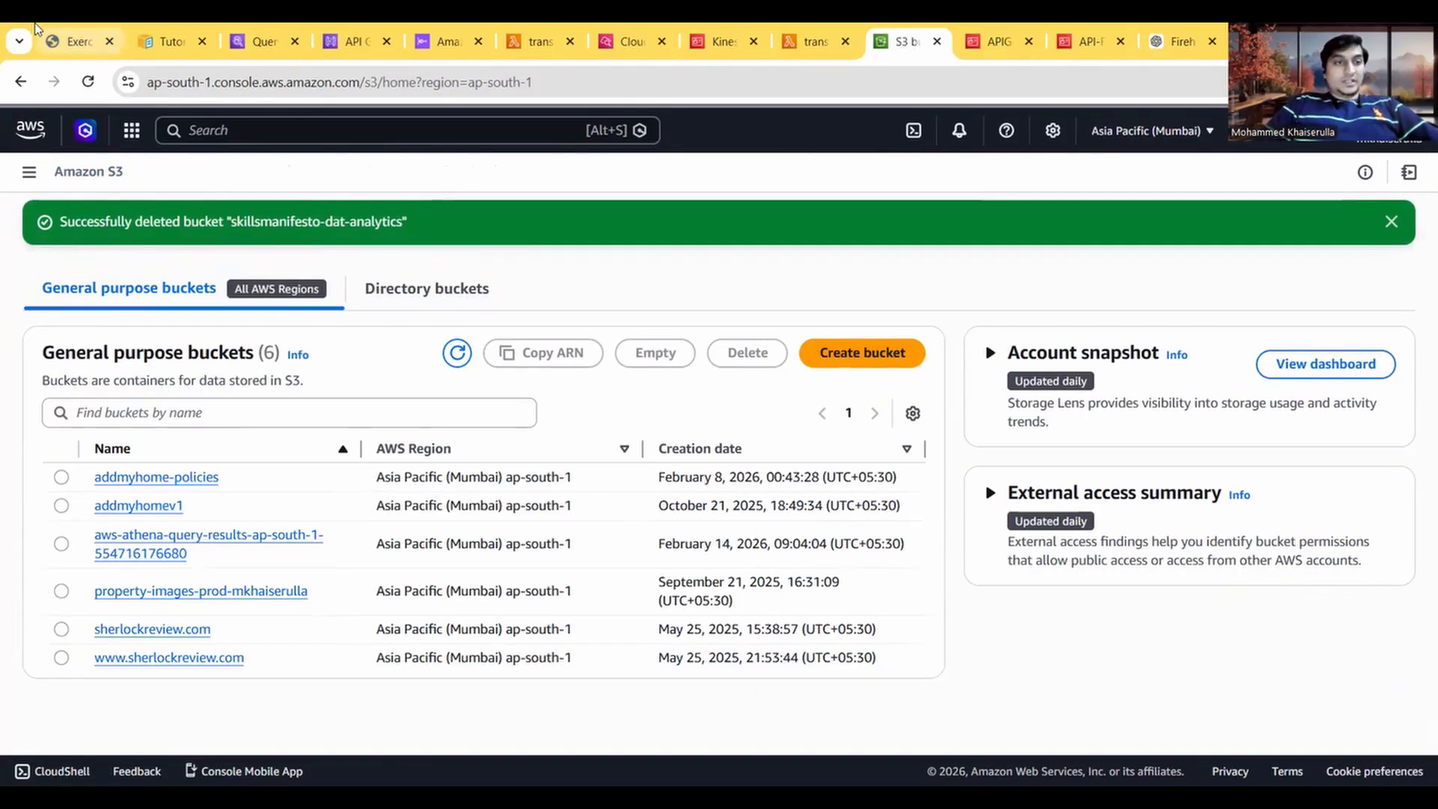
{"action": "scroll", "coordinate": [317, 461], "scroll_direction": "down", "scroll_amount": 1}
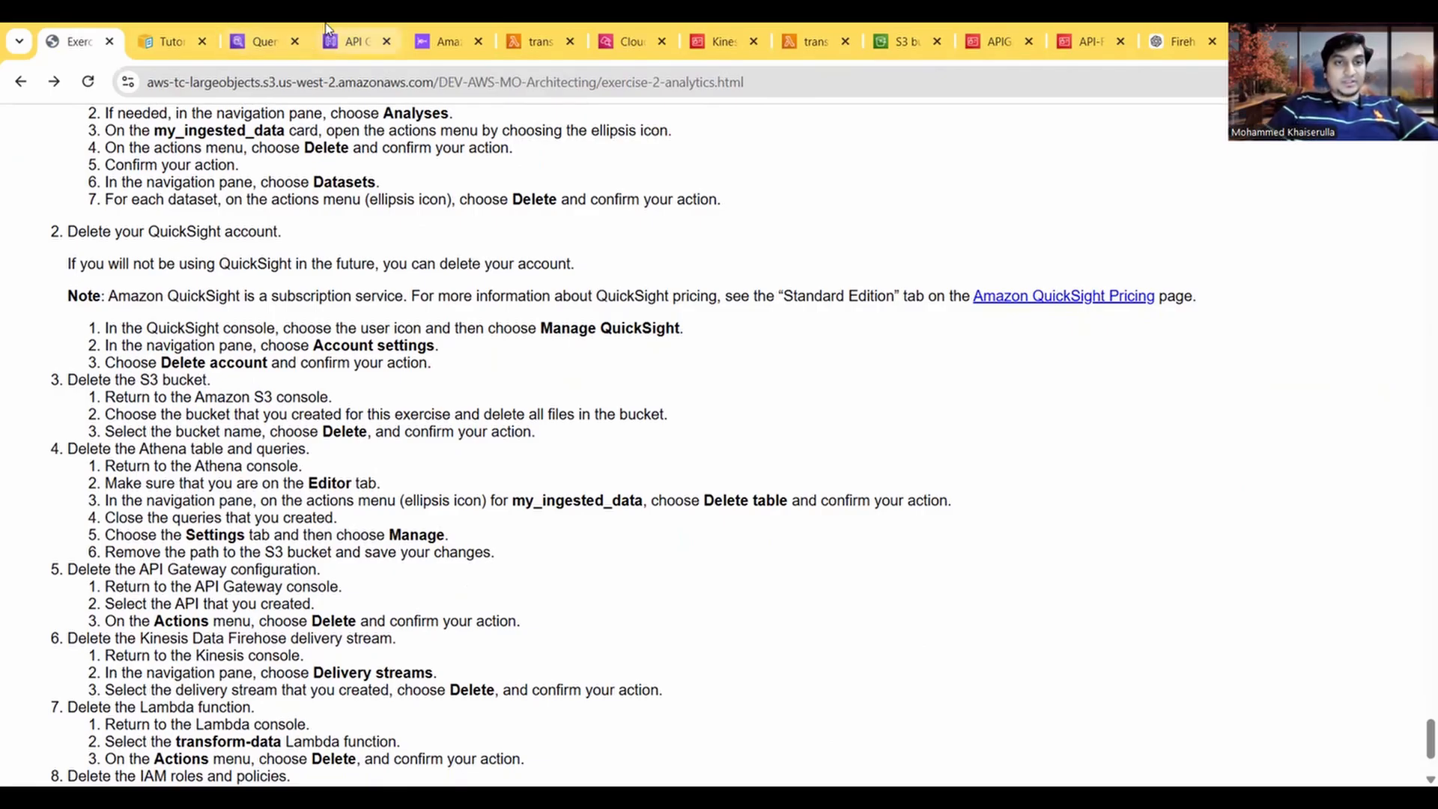
{"action": "left_click", "coordinate": [281, 27]}
{"action": "scroll", "coordinate": [334, 497], "scroll_direction": "up", "scroll_amount": 3}
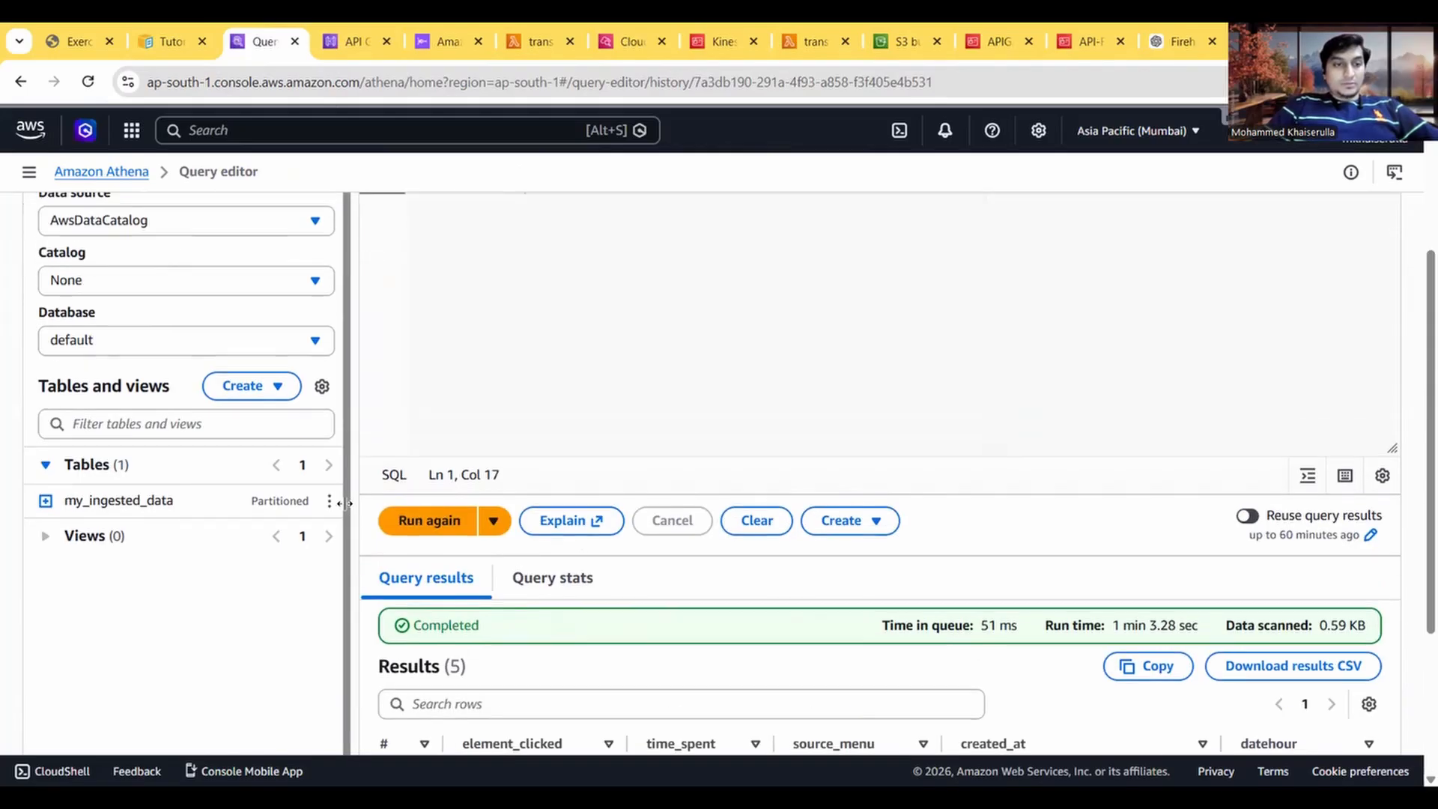
Step: Delete the my_ingested_data table from the default database in Athena, entering its name as confirmation
{"action": "left_click", "coordinate": [327, 509]}
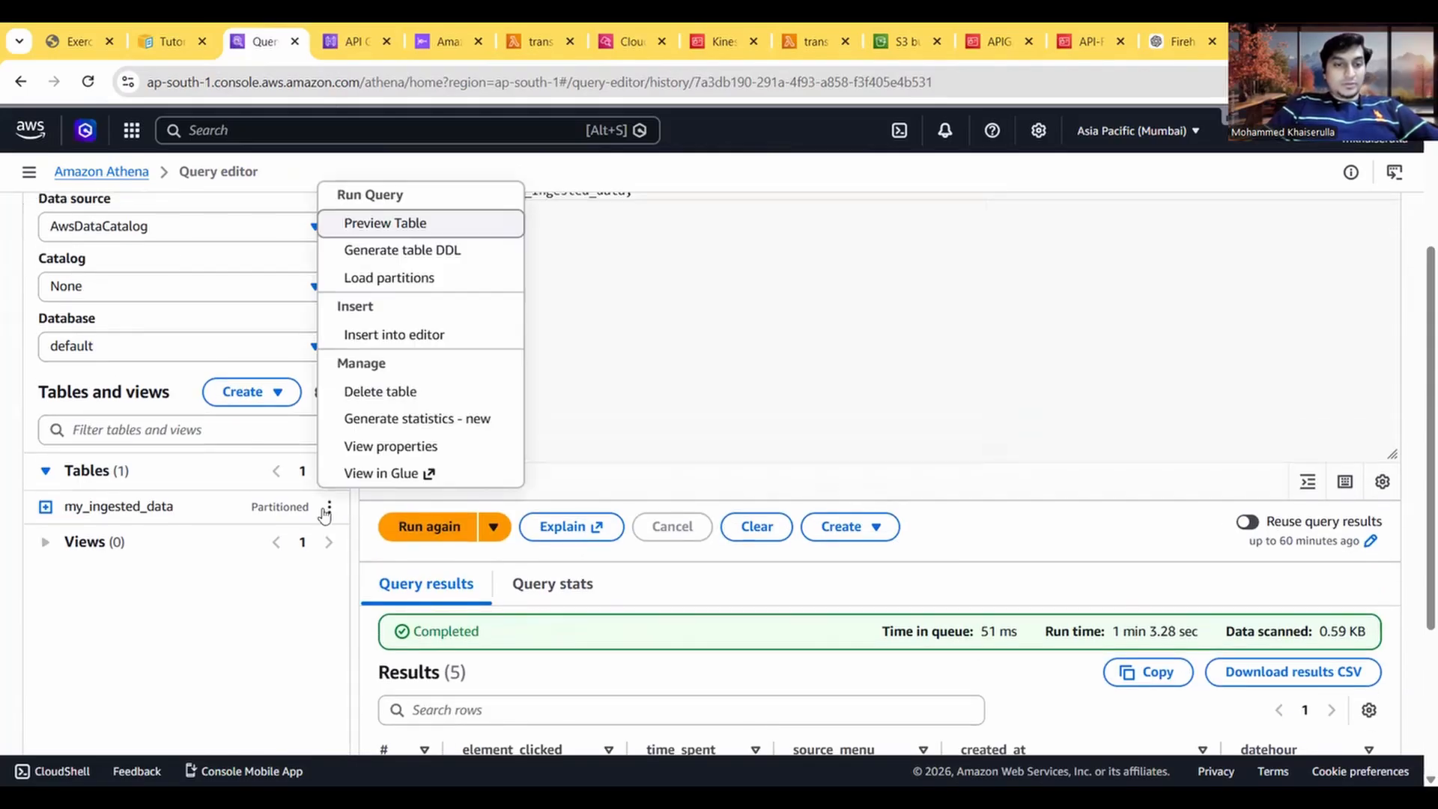
{"action": "left_click", "coordinate": [379, 391]}
{"action": "left_click", "coordinate": [641, 527]}
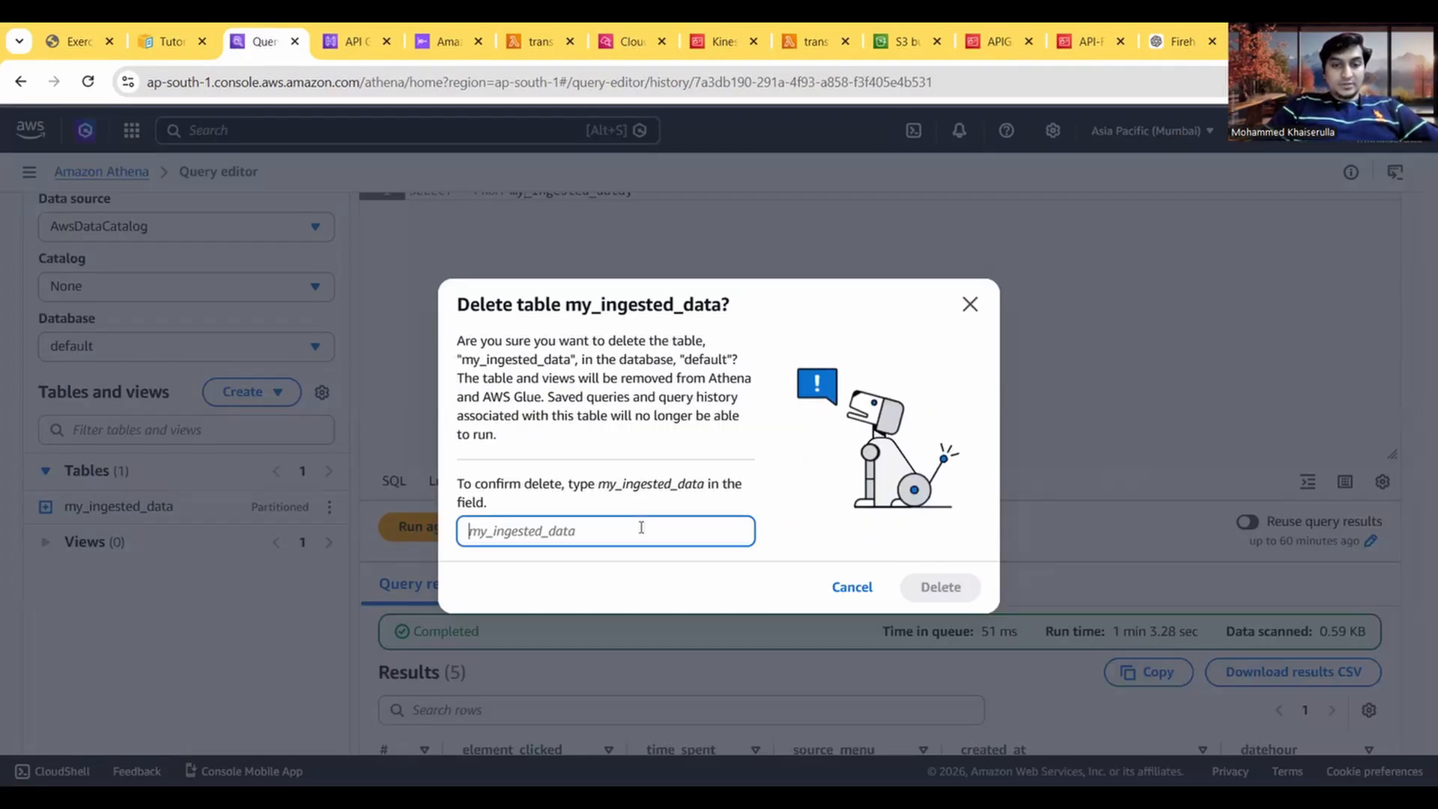
{"action": "type", "text": "my"}
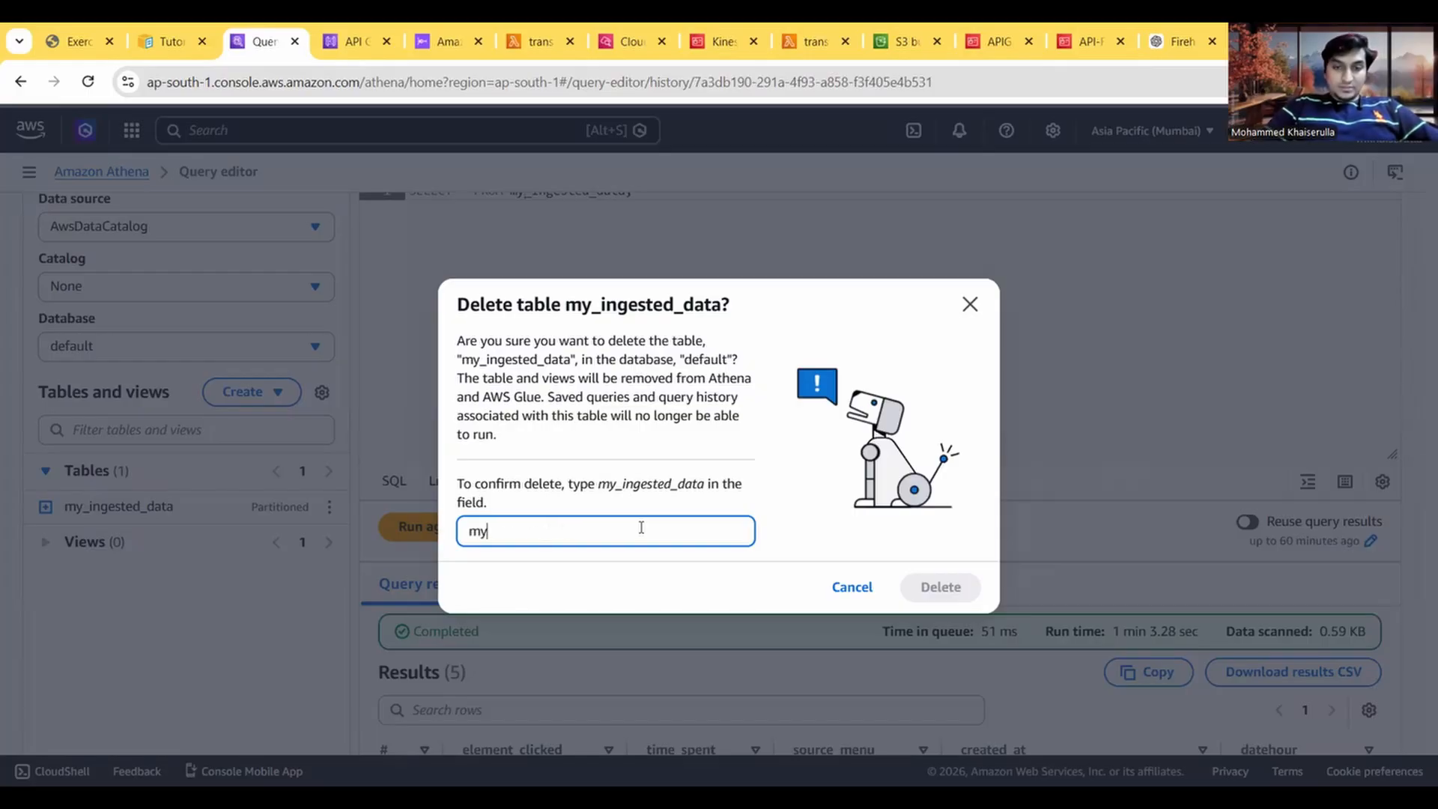
{"action": "type", "text": "_ingested"}
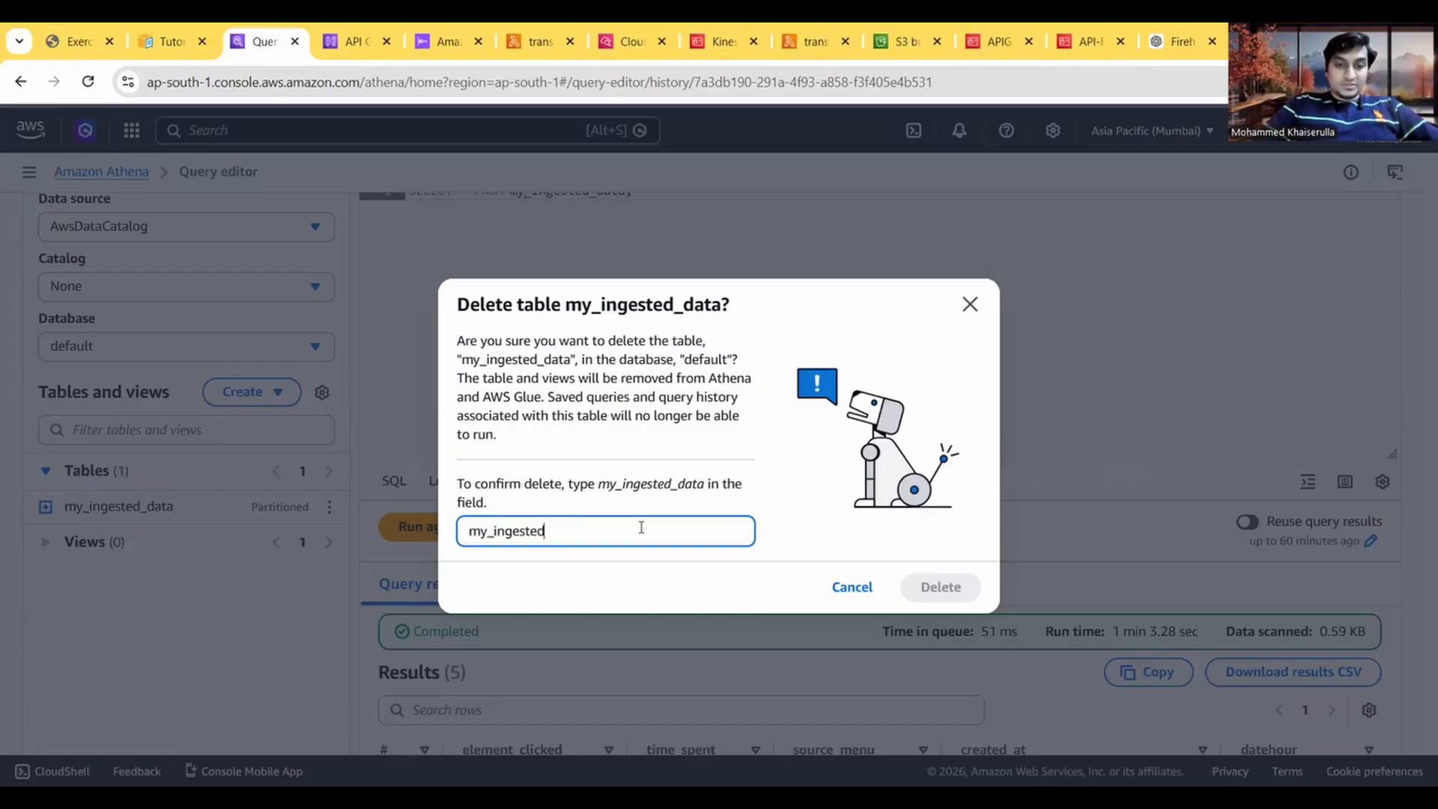
{"action": "type", "text": "_data"}
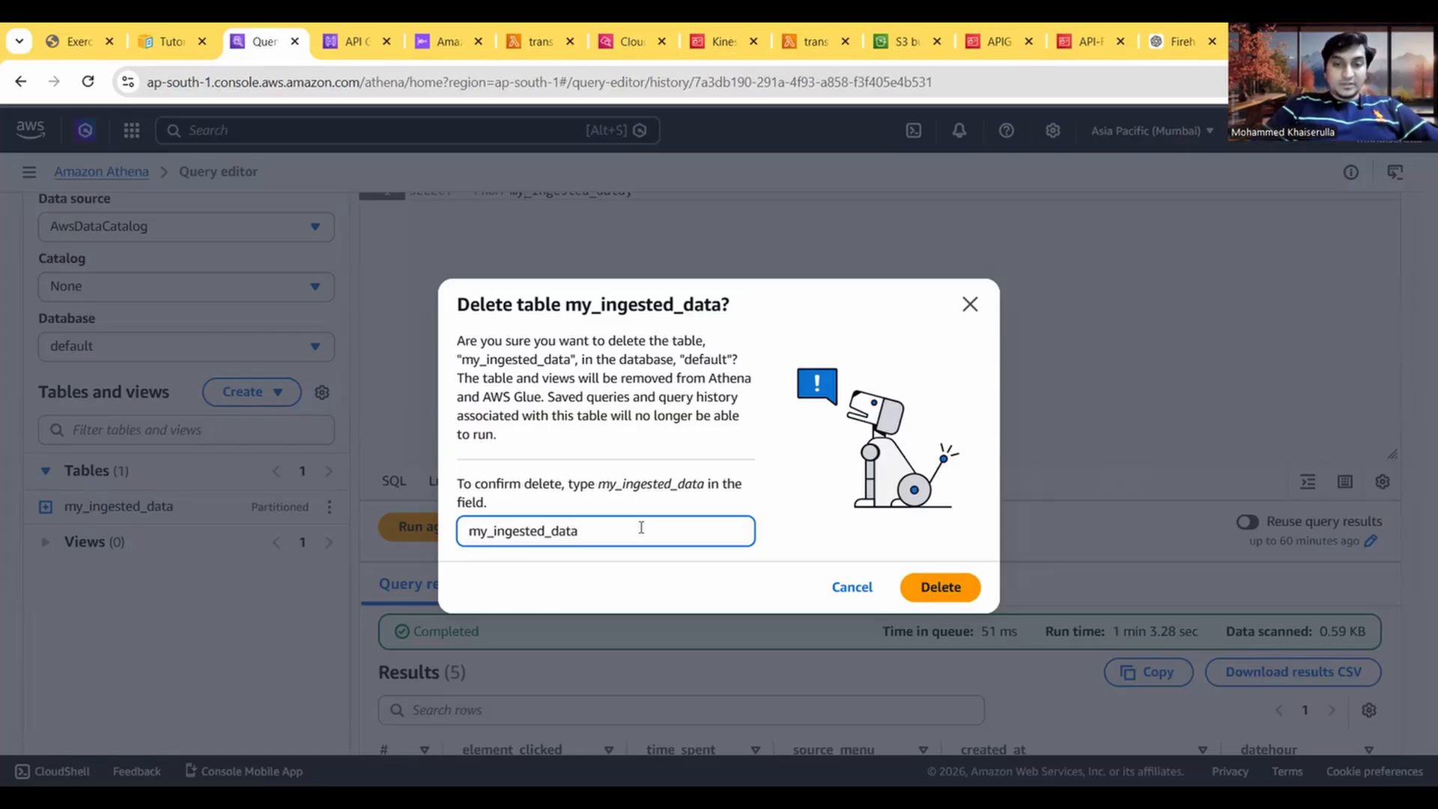
{"action": "left_click", "coordinate": [945, 588]}
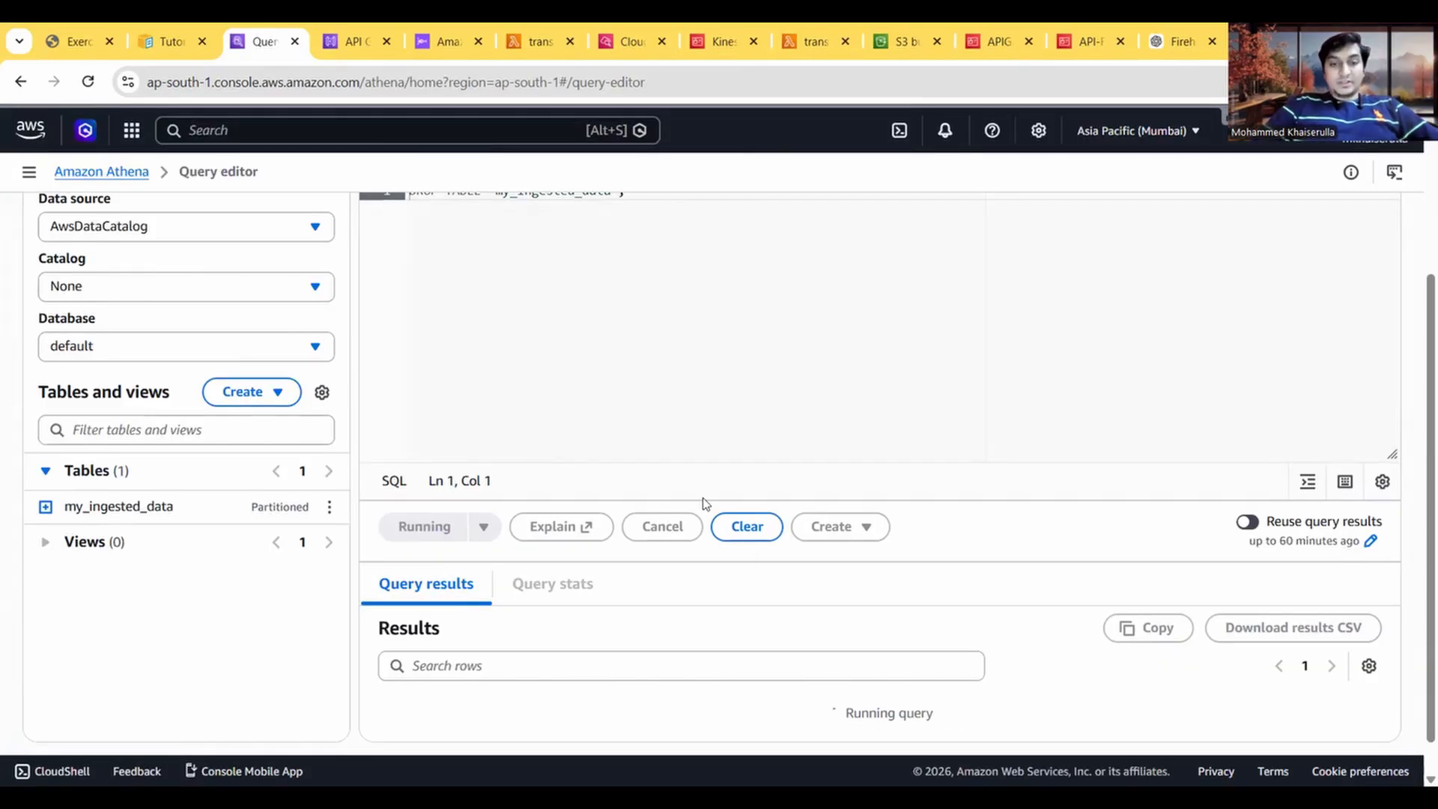
Step: Close Query 2 in the Athena query editor, confirming the loss of unsaved work
{"action": "scroll", "coordinate": [704, 504], "scroll_direction": "up", "scroll_amount": 3}
{"action": "left_click", "coordinate": [480, 382]}
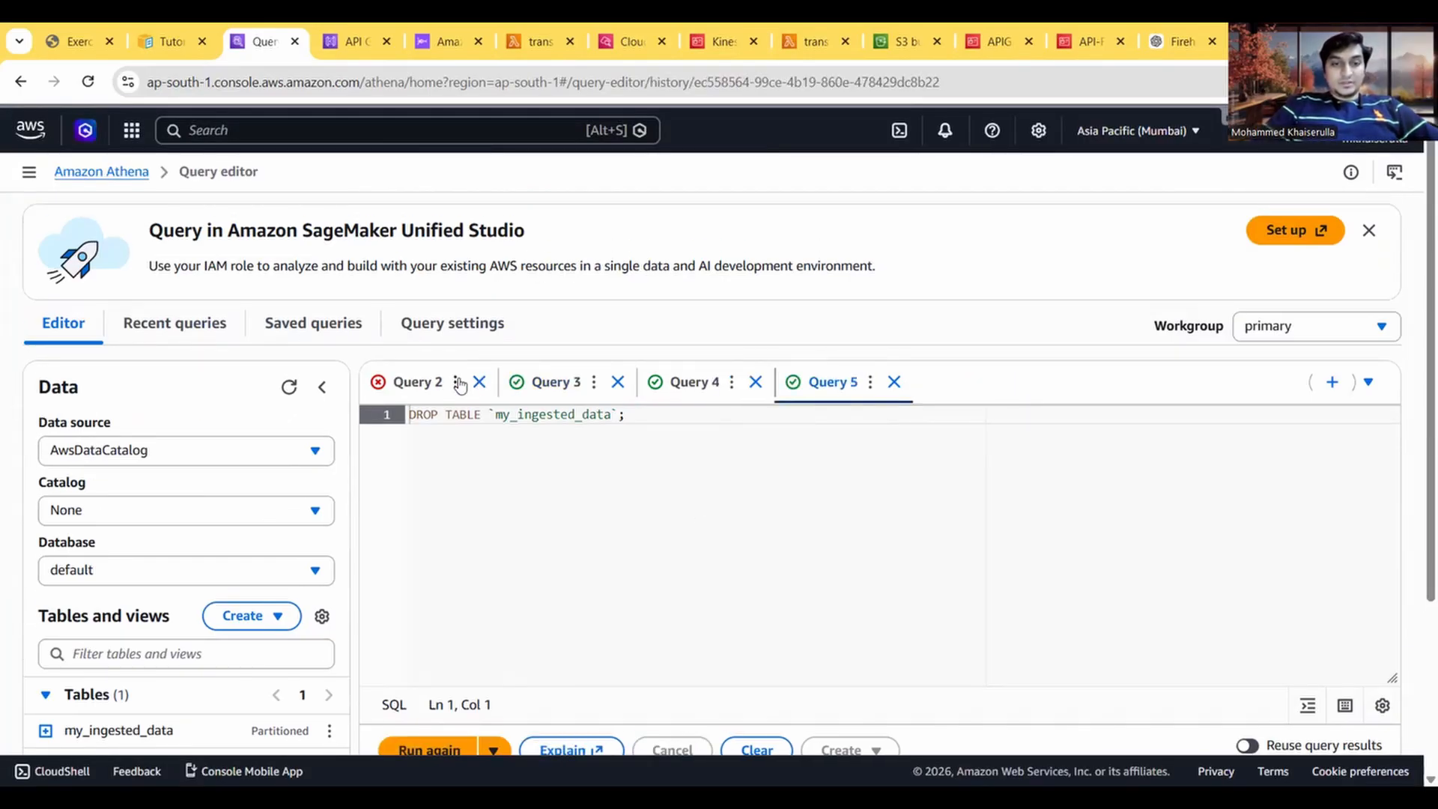
{"action": "left_click", "coordinate": [456, 382]}
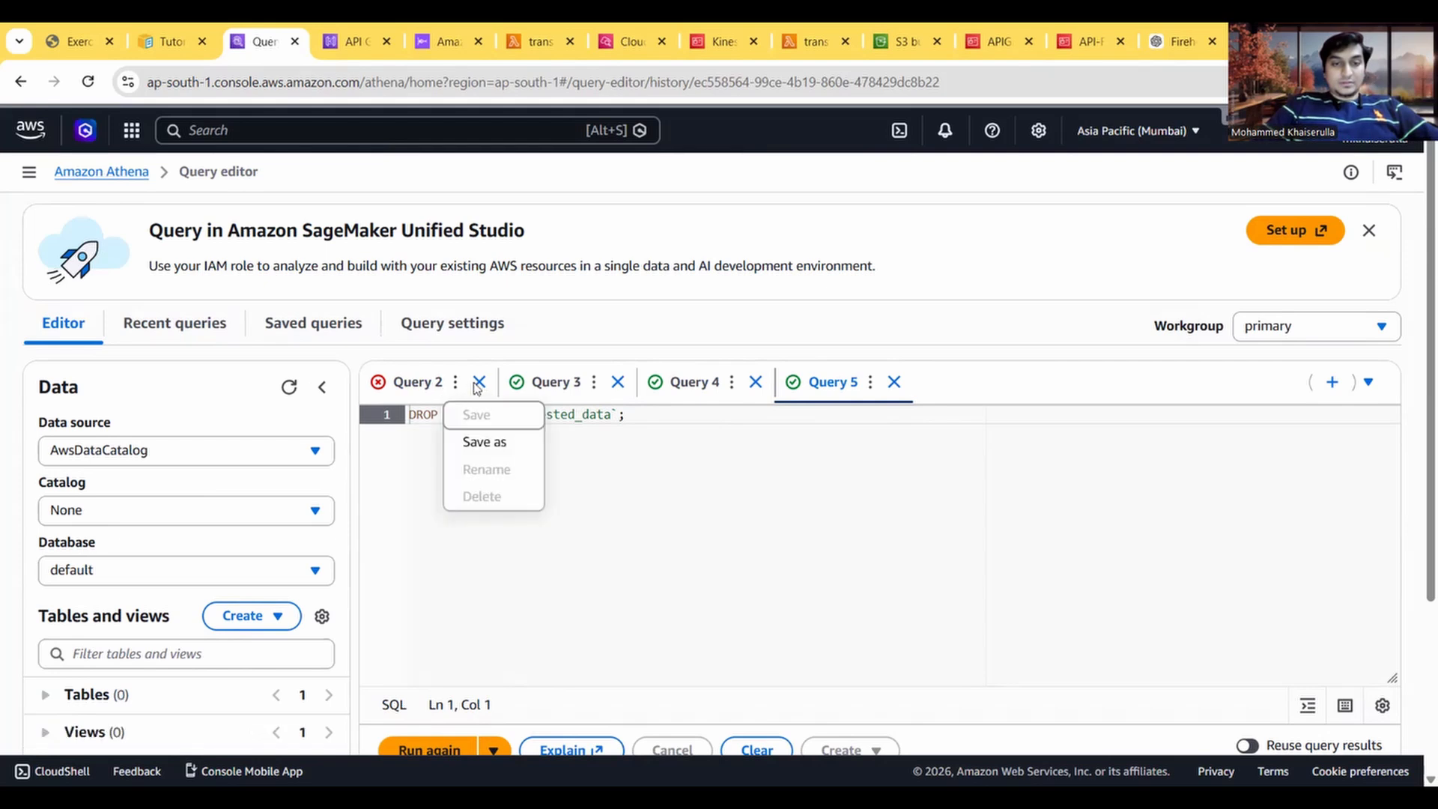
{"action": "left_click", "coordinate": [479, 382]}
{"action": "left_click", "coordinate": [913, 492]}
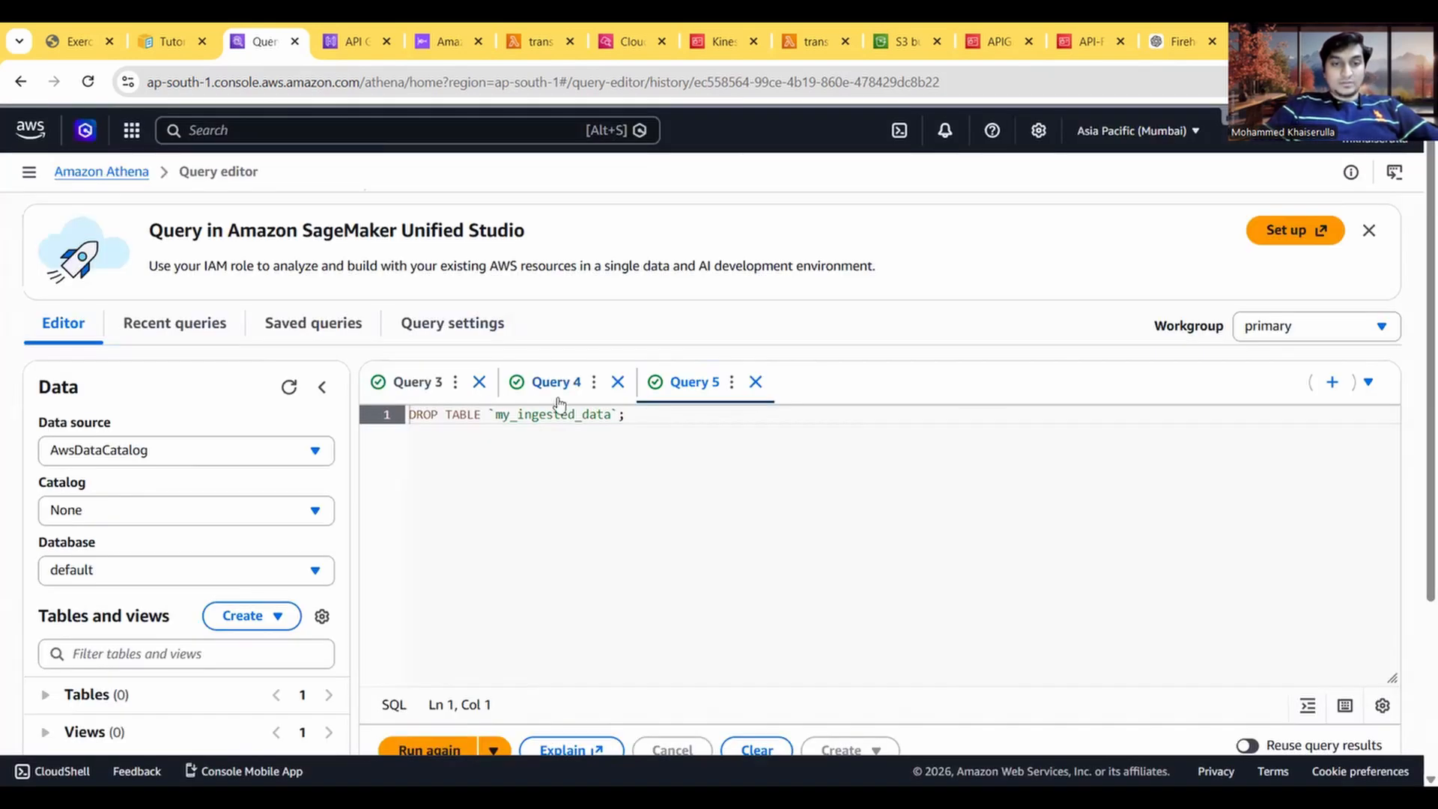
Step: Close Query 4 and the DROP TABLE query, Query 5, in the Athena editor, leaving Query 3 open
{"action": "left_click", "coordinate": [479, 382]}
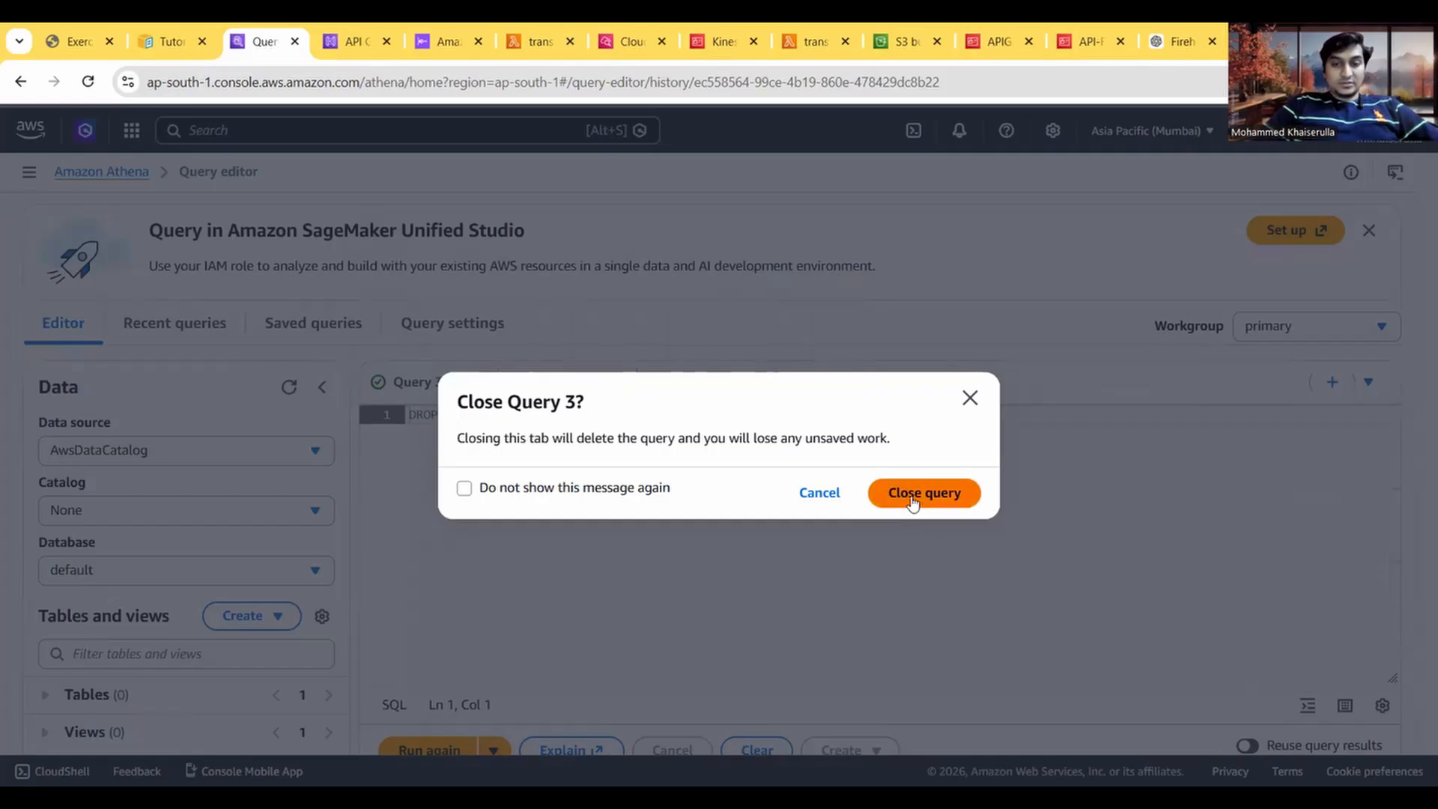
{"action": "left_click", "coordinate": [969, 398]}
{"action": "left_click", "coordinate": [595, 393]}
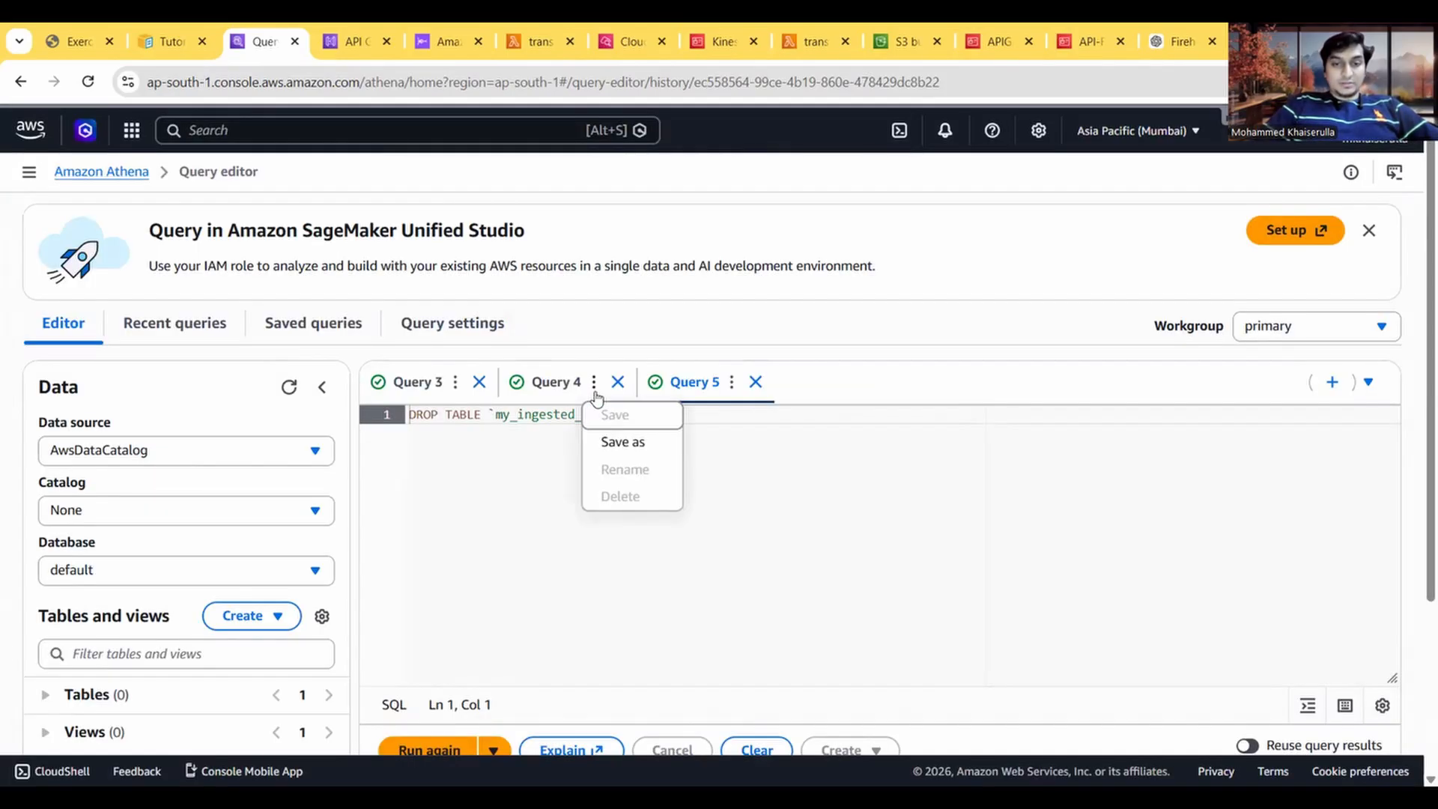
{"action": "left_click", "coordinate": [618, 381]}
{"action": "left_click", "coordinate": [919, 491]}
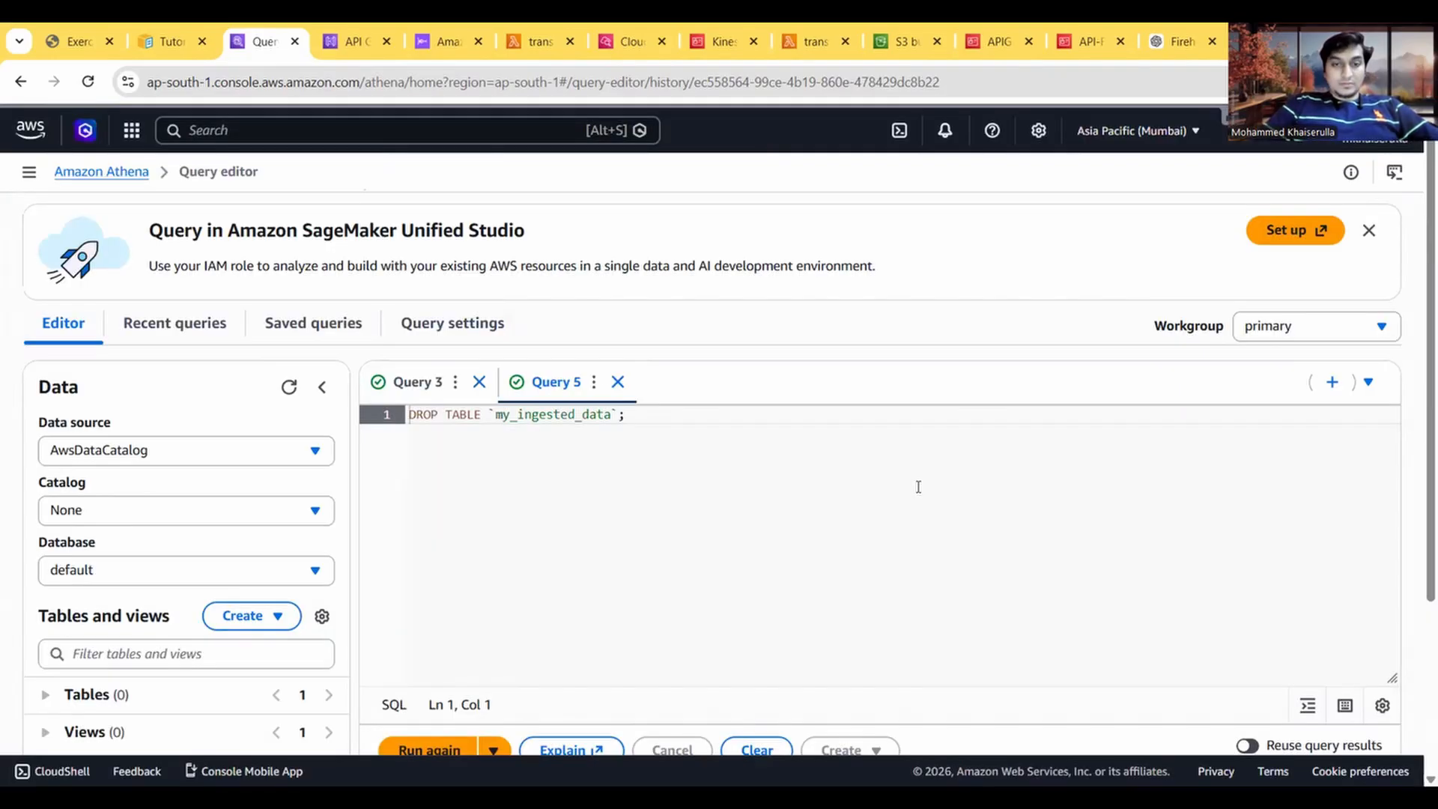
{"action": "left_click", "coordinate": [593, 382]}
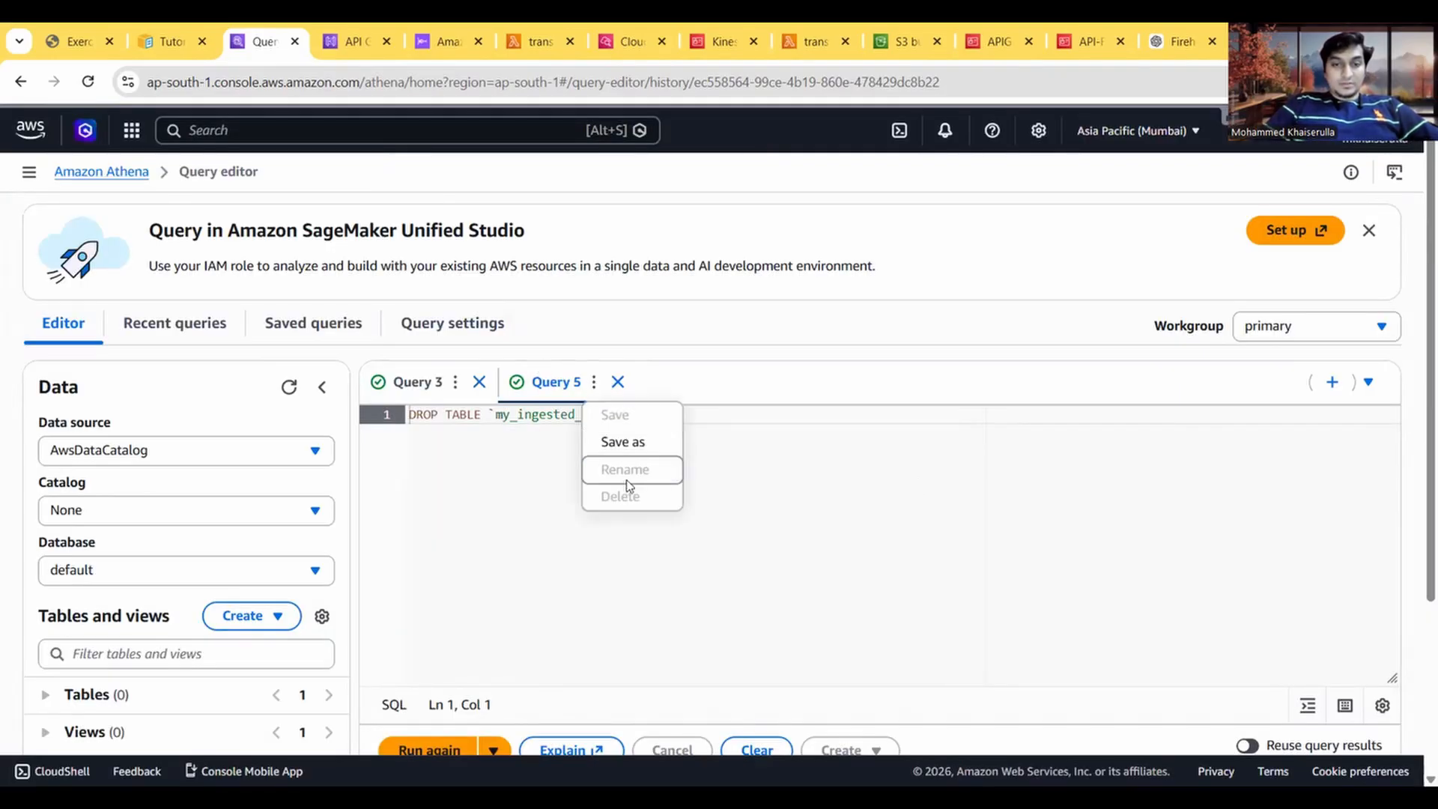
{"action": "left_click", "coordinate": [617, 382]}
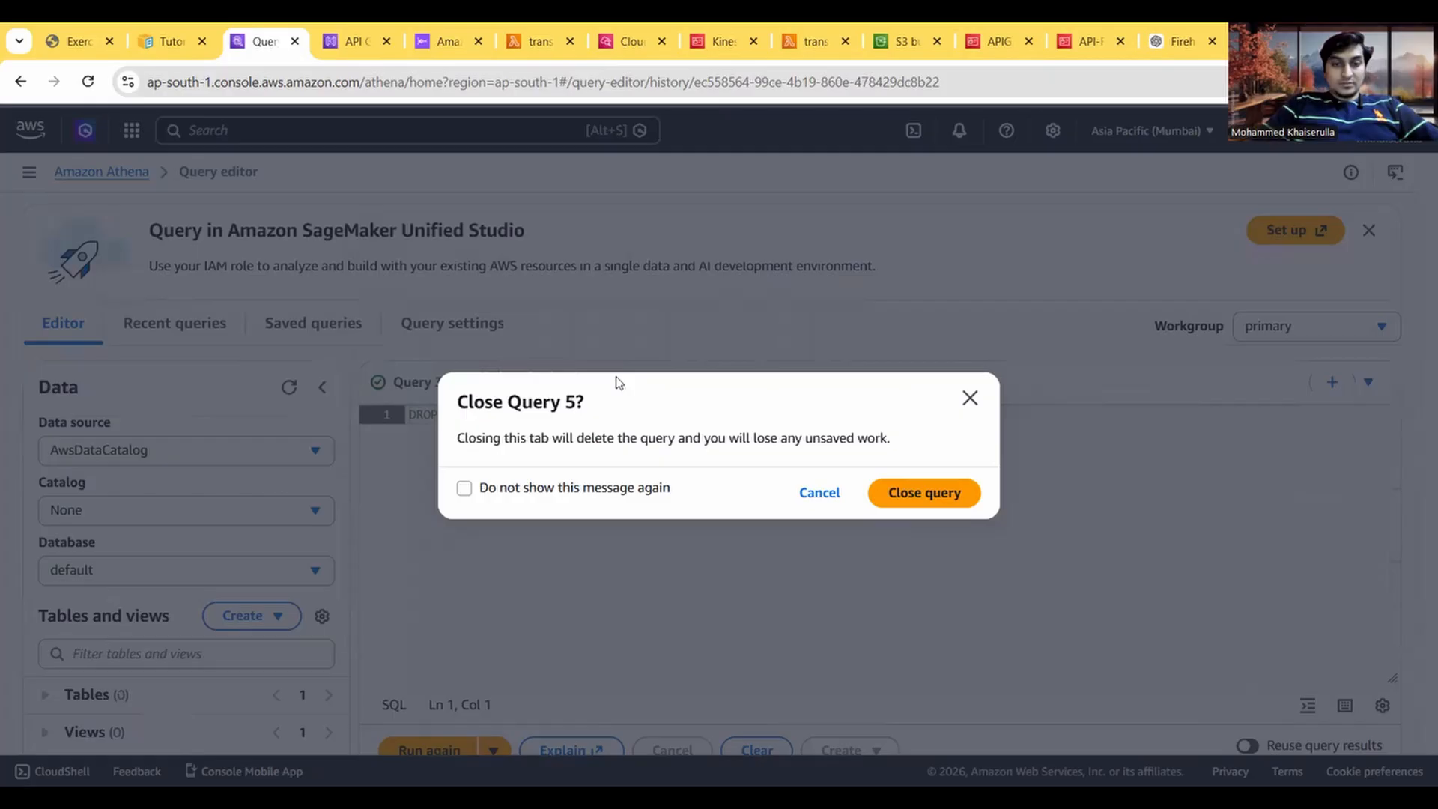
{"action": "left_click", "coordinate": [933, 486]}
{"action": "left_click", "coordinate": [456, 383]}
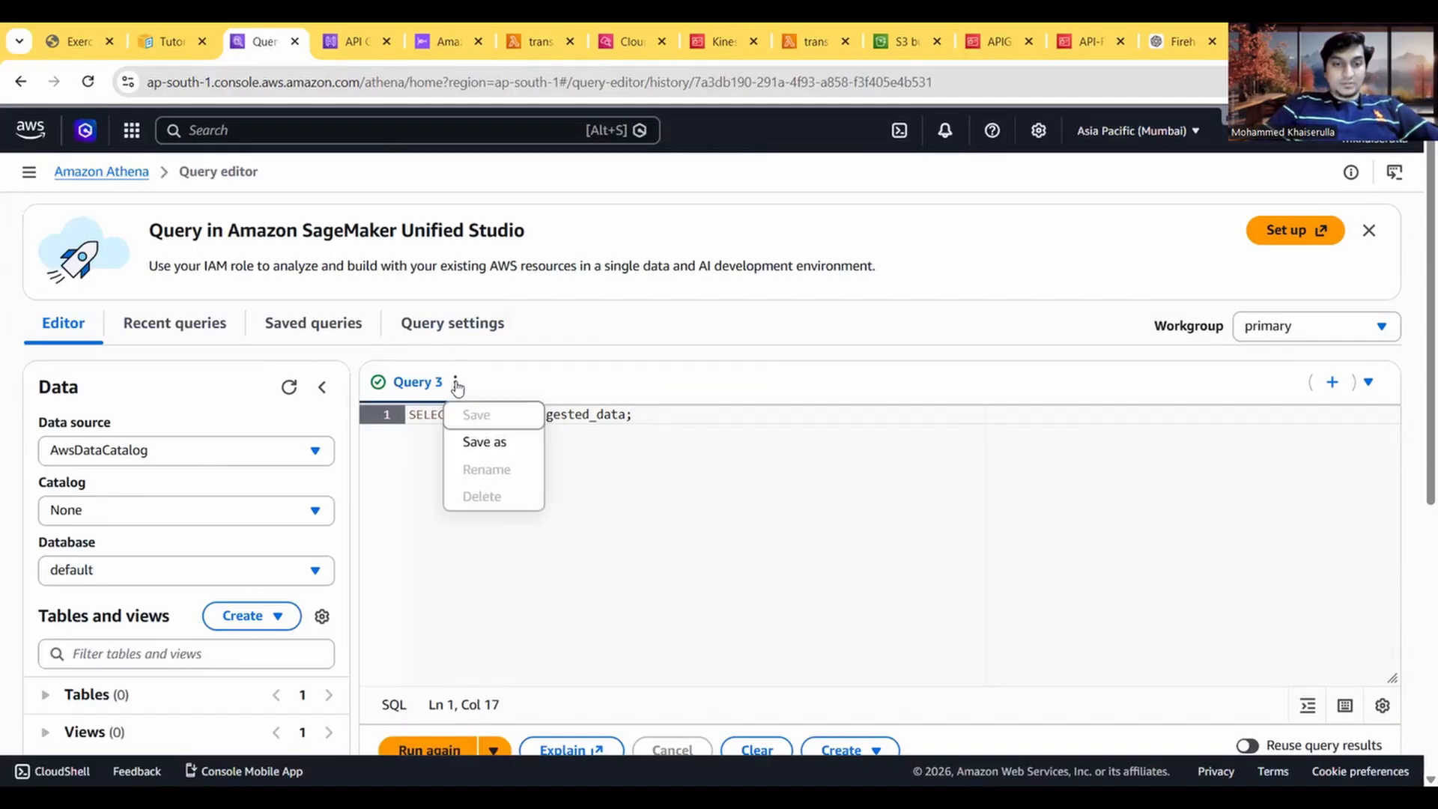
{"action": "left_click", "coordinate": [653, 458]}
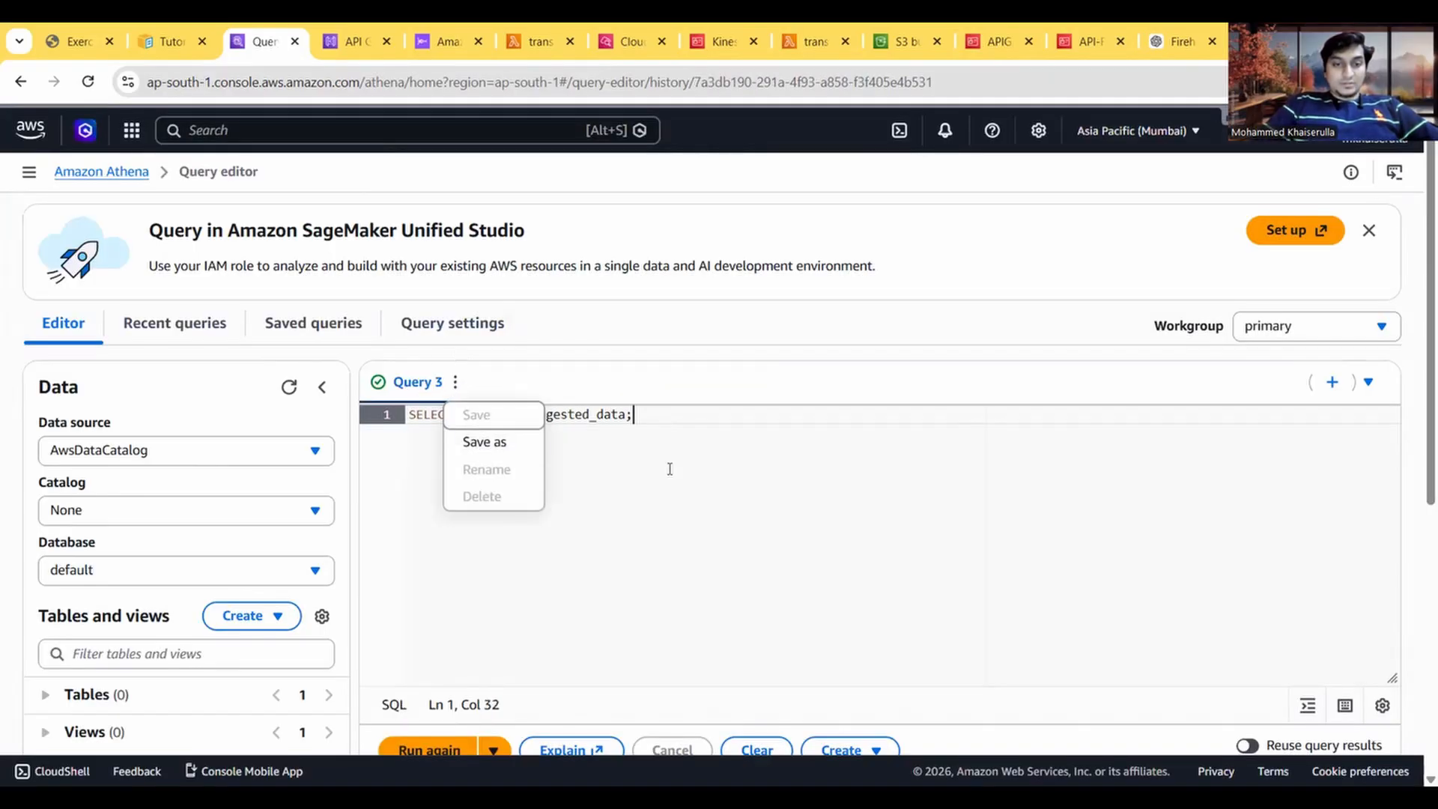
{"action": "left_click", "coordinate": [455, 384]}
{"action": "left_click", "coordinate": [751, 487]}
{"action": "scroll", "coordinate": [752, 489], "scroll_direction": "down", "scroll_amount": 2}
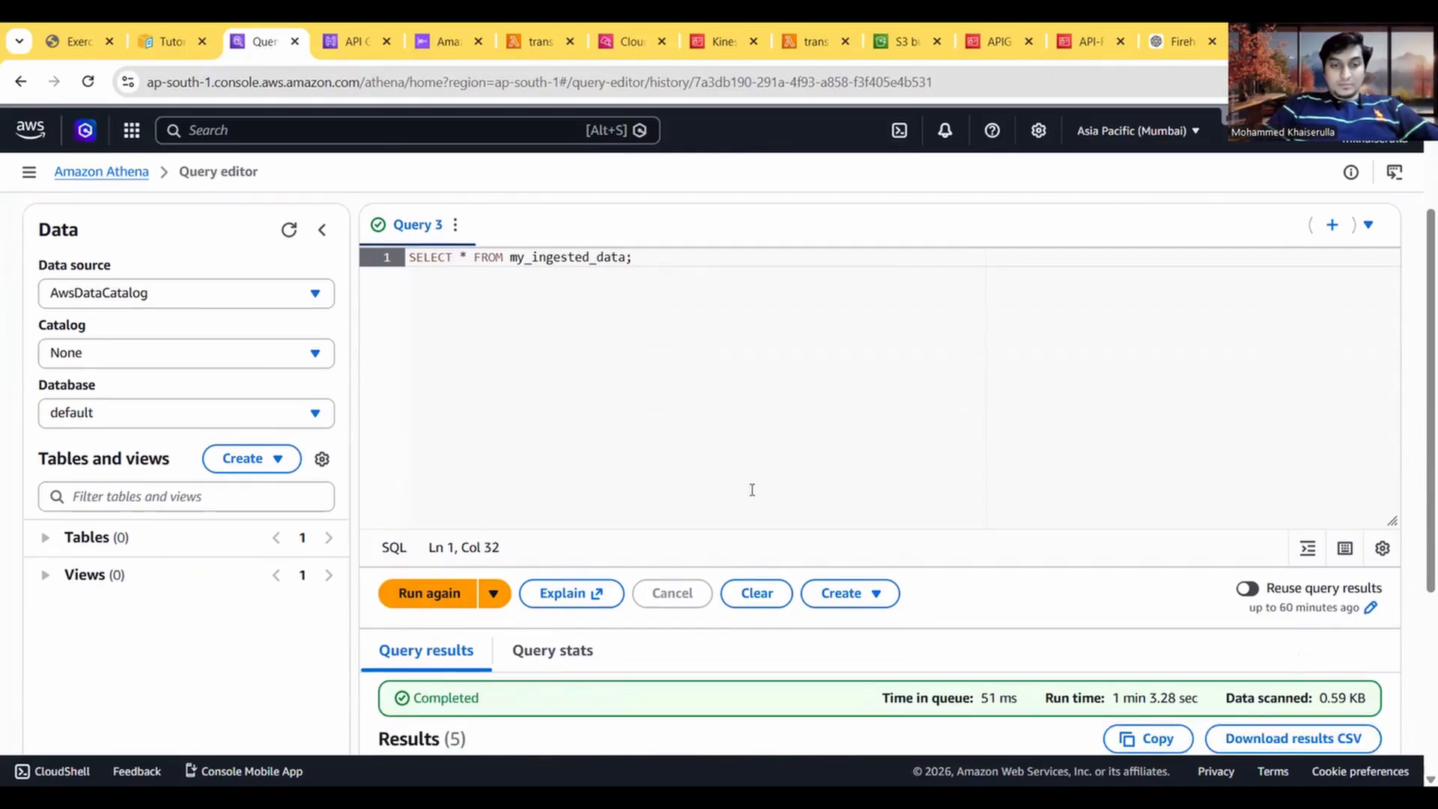
{"action": "scroll", "coordinate": [751, 489], "scroll_direction": "up", "scroll_amount": 2}
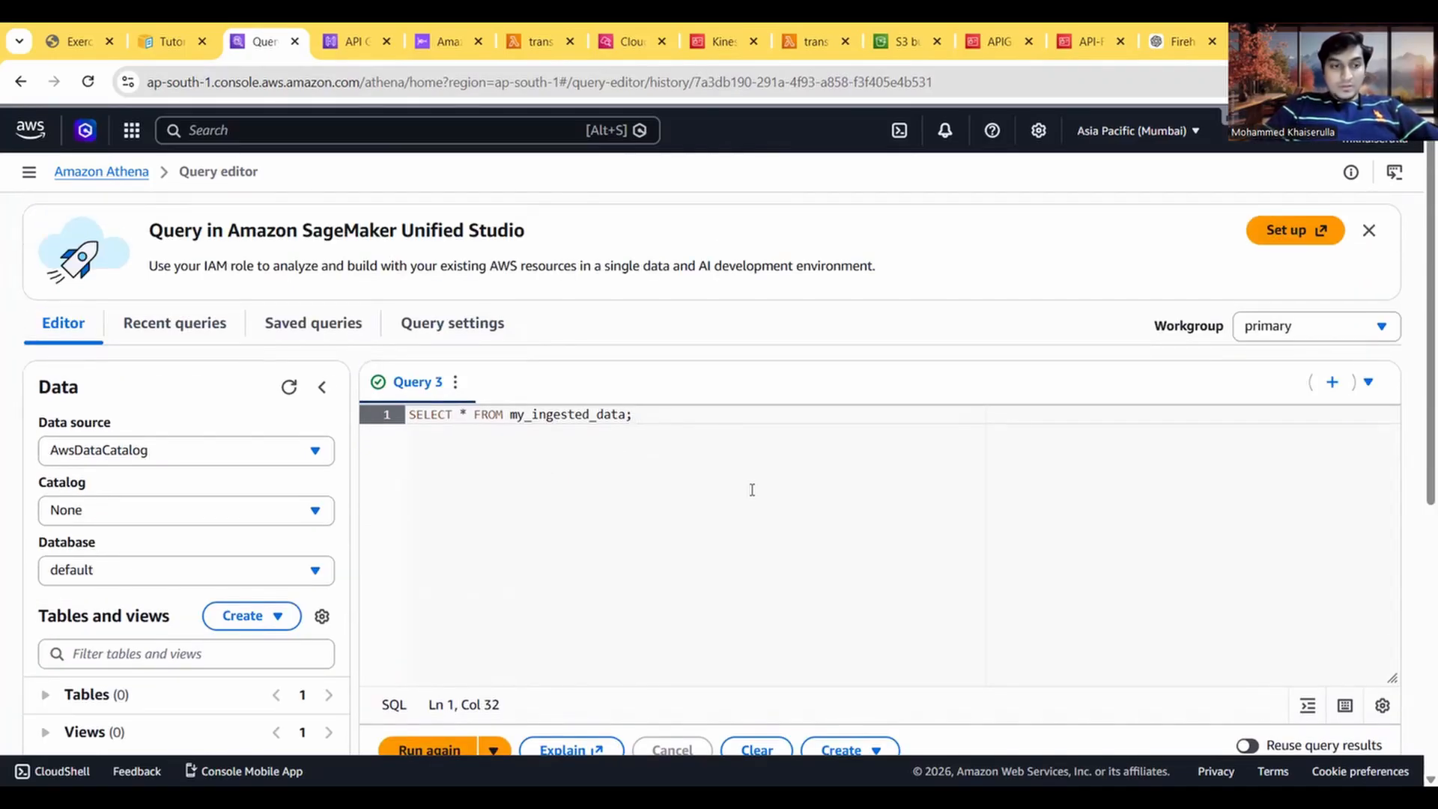
Step: Reread the guide's clean-up instructions for the Athena queries and settings
{"action": "left_click", "coordinate": [78, 30]}
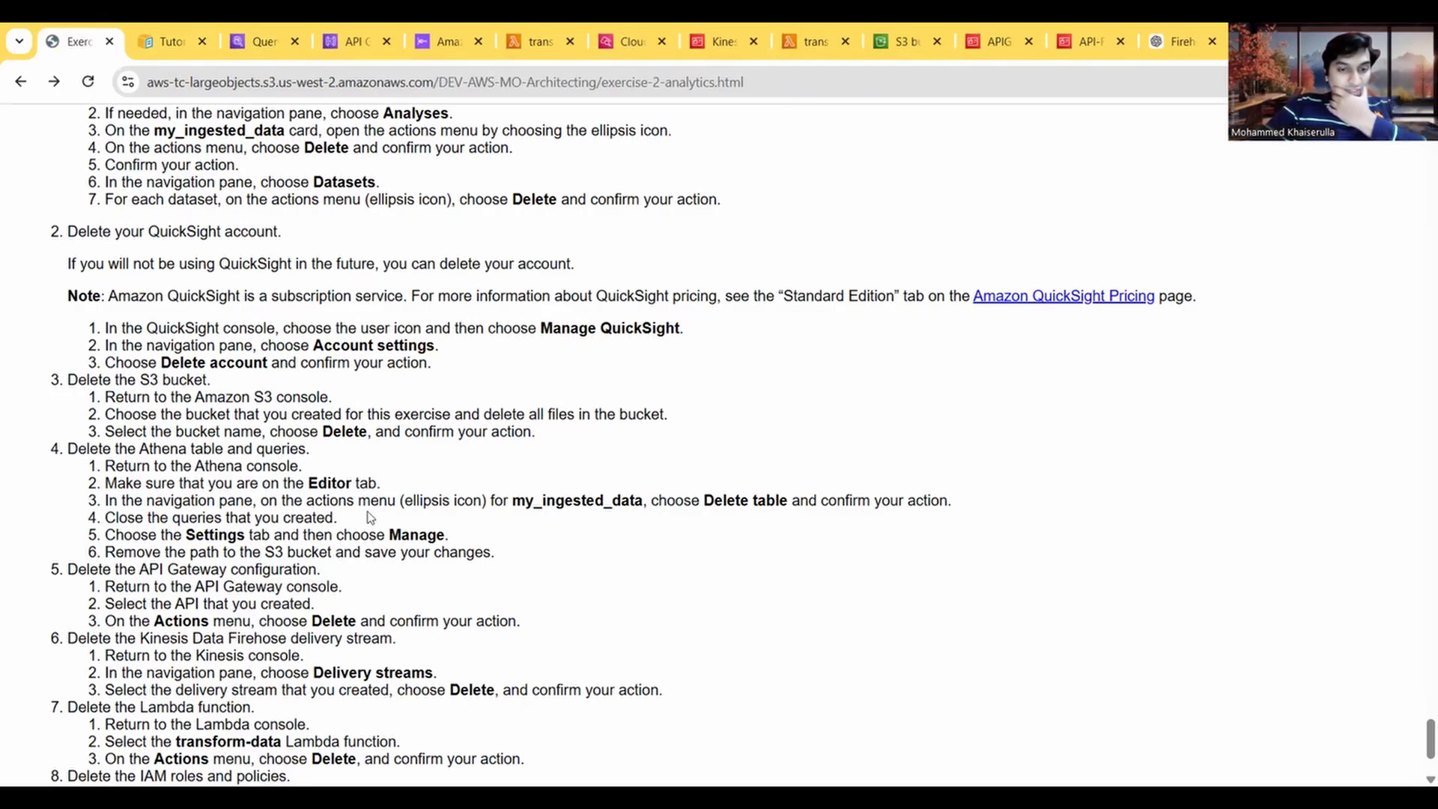
{"action": "left_click", "coordinate": [180, 30]}
{"action": "left_click", "coordinate": [266, 41]}
{"action": "left_click", "coordinate": [75, 41]}
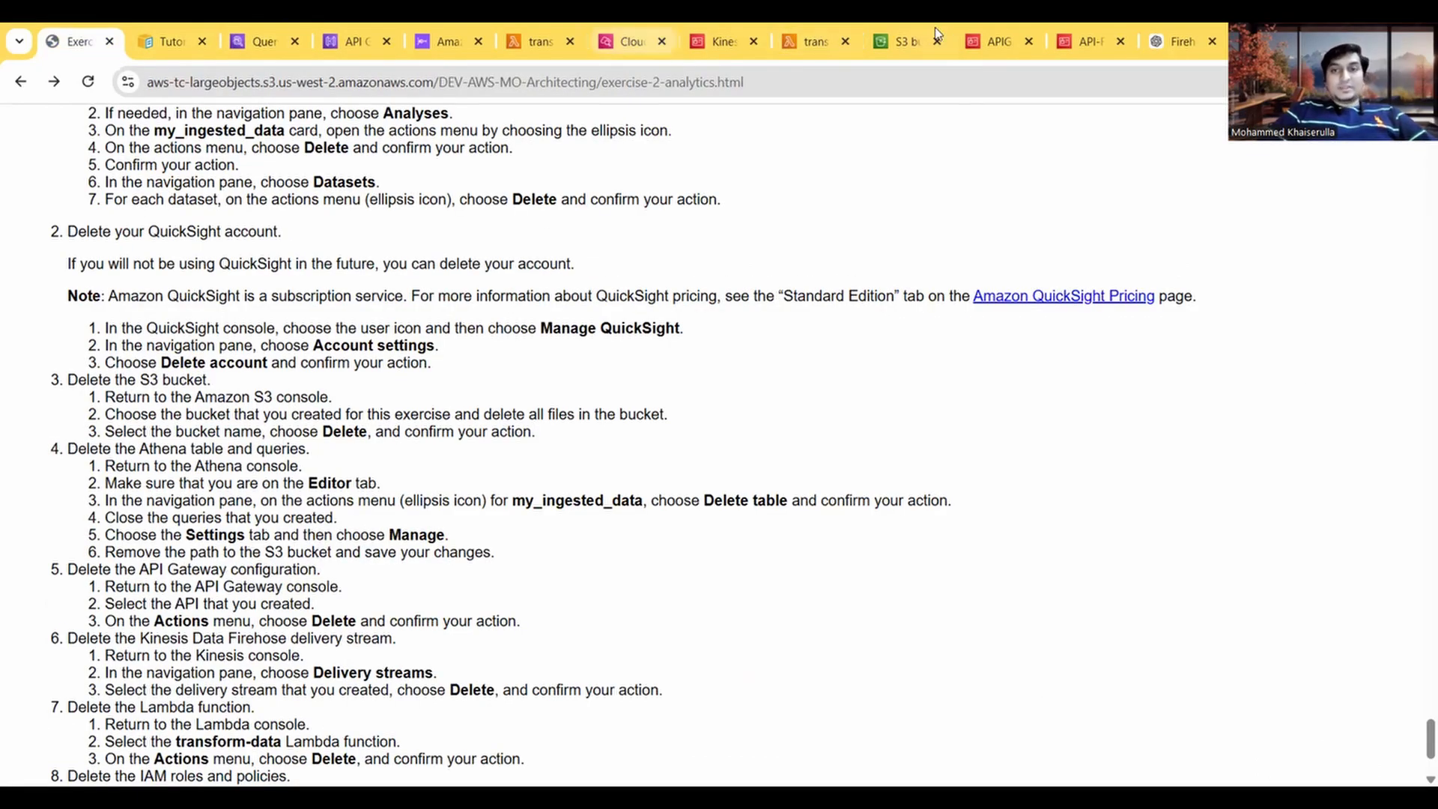
Step: Empty the aws-athena-query-results bucket in S3 of all its objects, confirming with "permanently delete"
{"action": "left_click", "coordinate": [899, 42]}
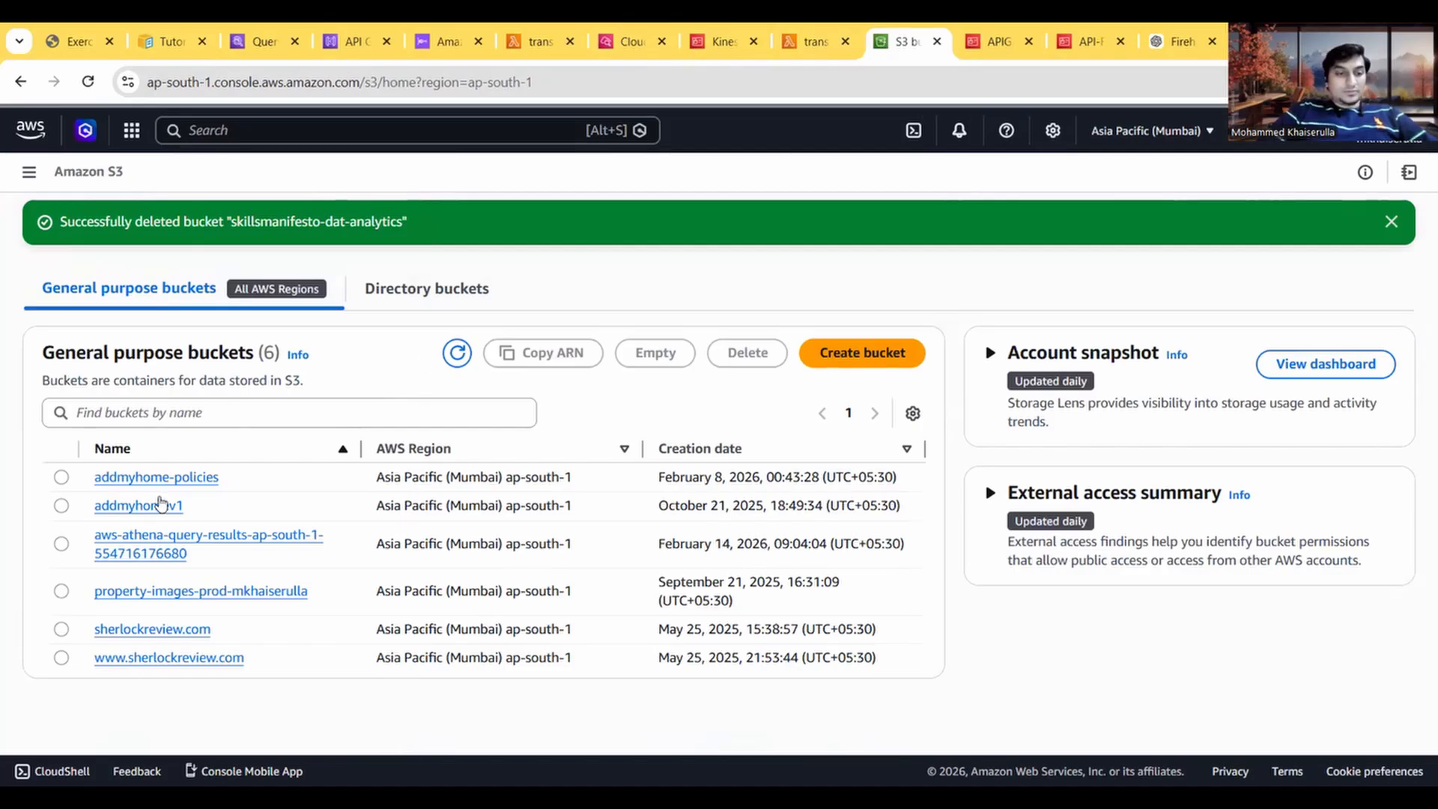
{"action": "left_click", "coordinate": [62, 544]}
{"action": "left_click", "coordinate": [767, 353]}
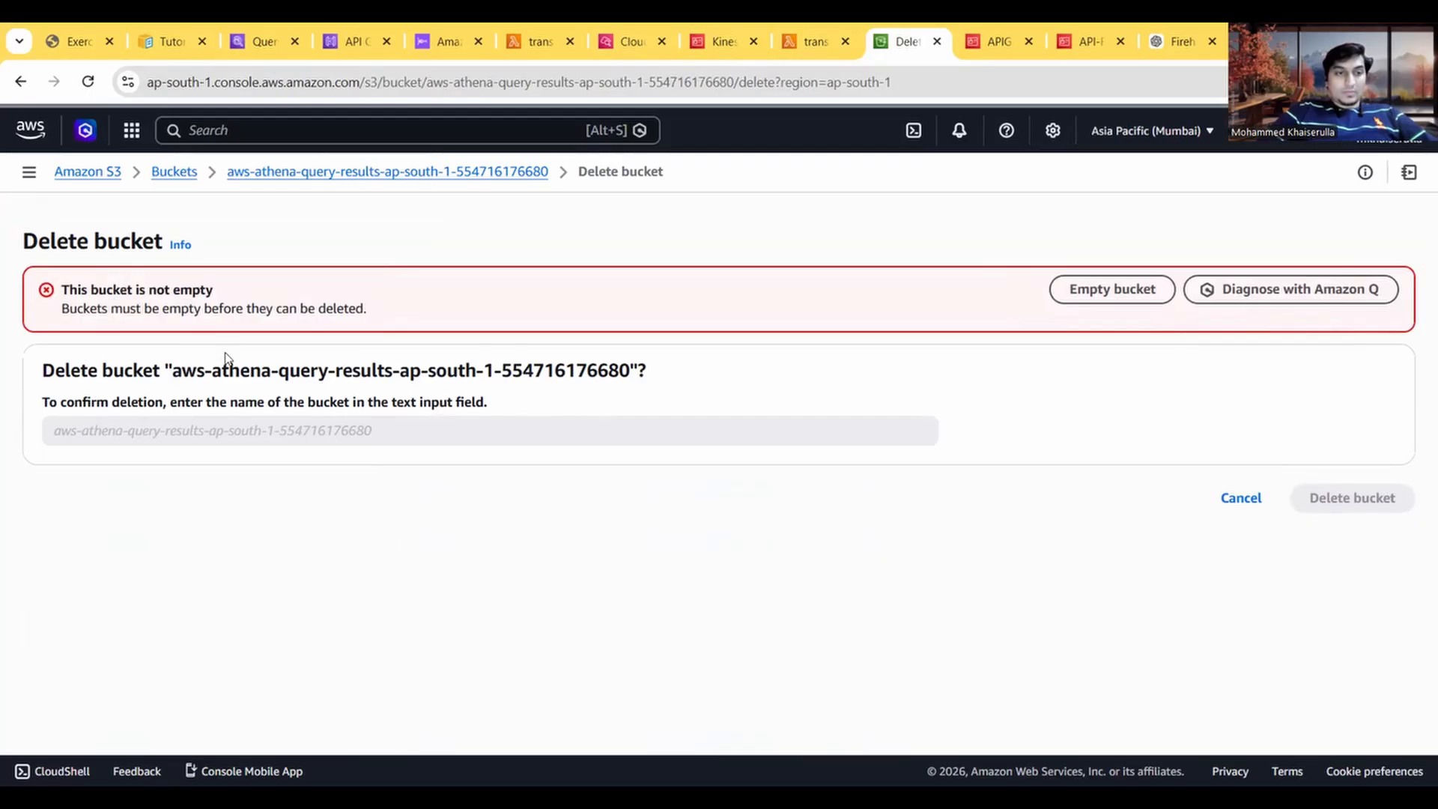
{"action": "left_click", "coordinate": [1139, 298]}
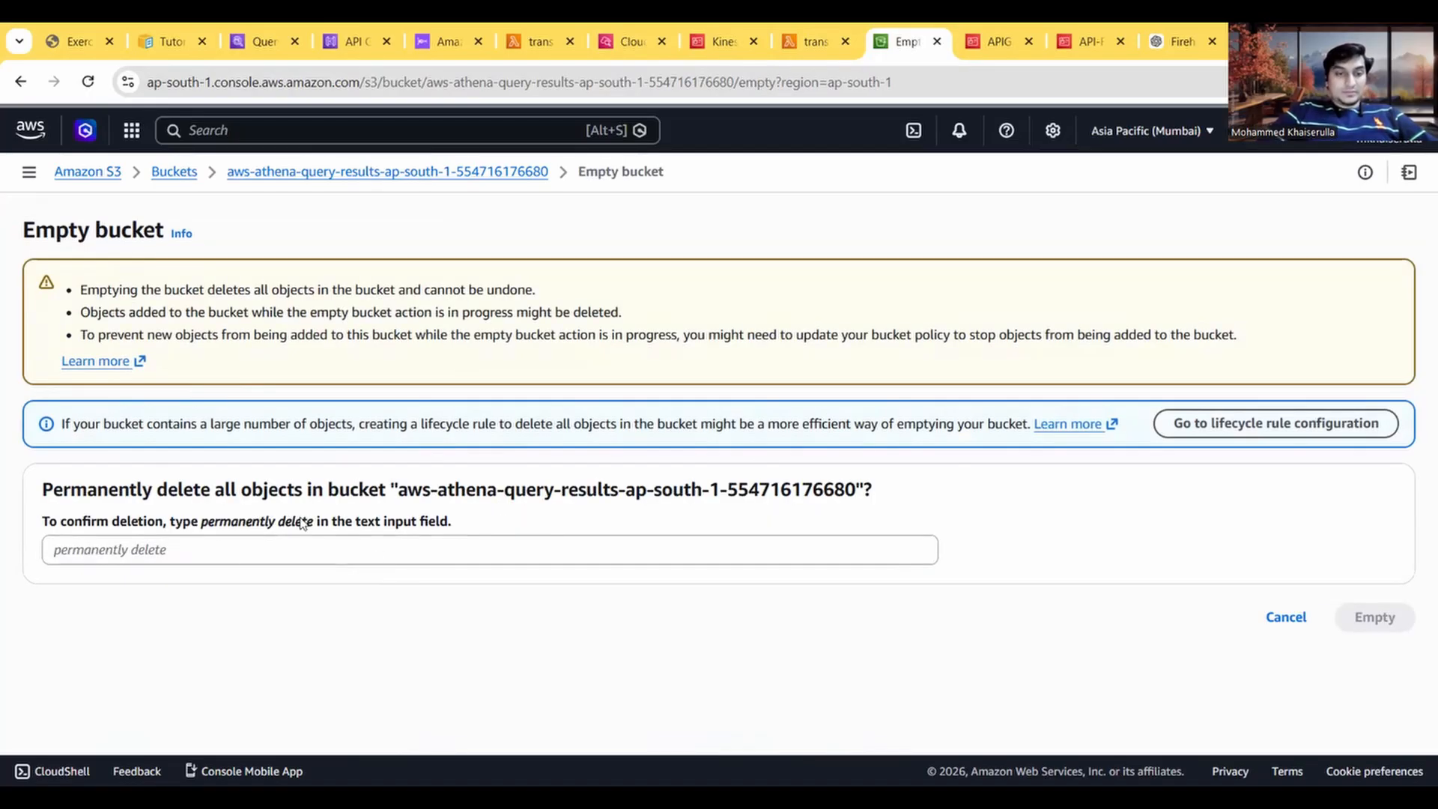
{"action": "left_click_drag", "start_coordinate": [313, 526], "coordinate": [207, 534]}
{"action": "key", "text": "ctrl+c"}
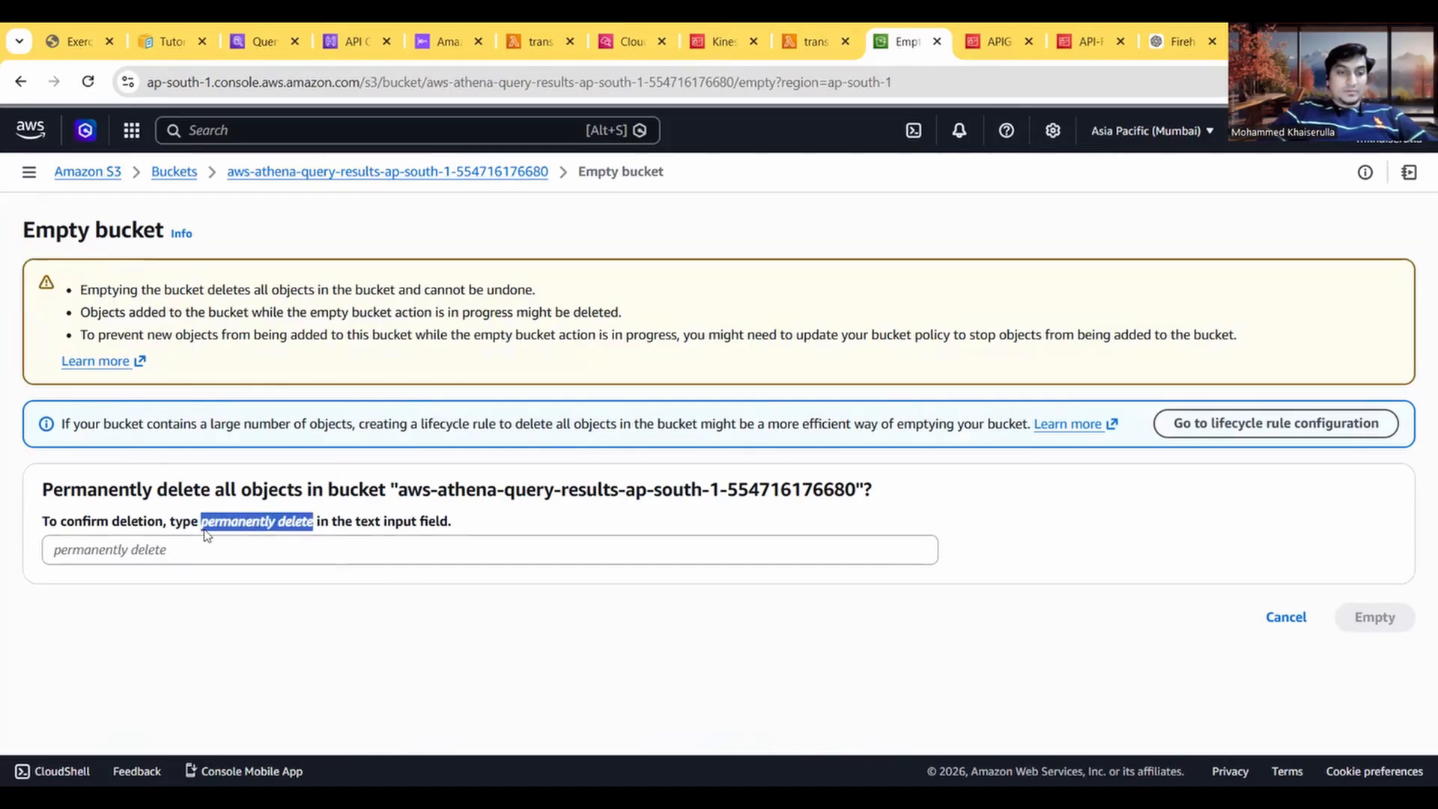
{"action": "left_click", "coordinate": [166, 560]}
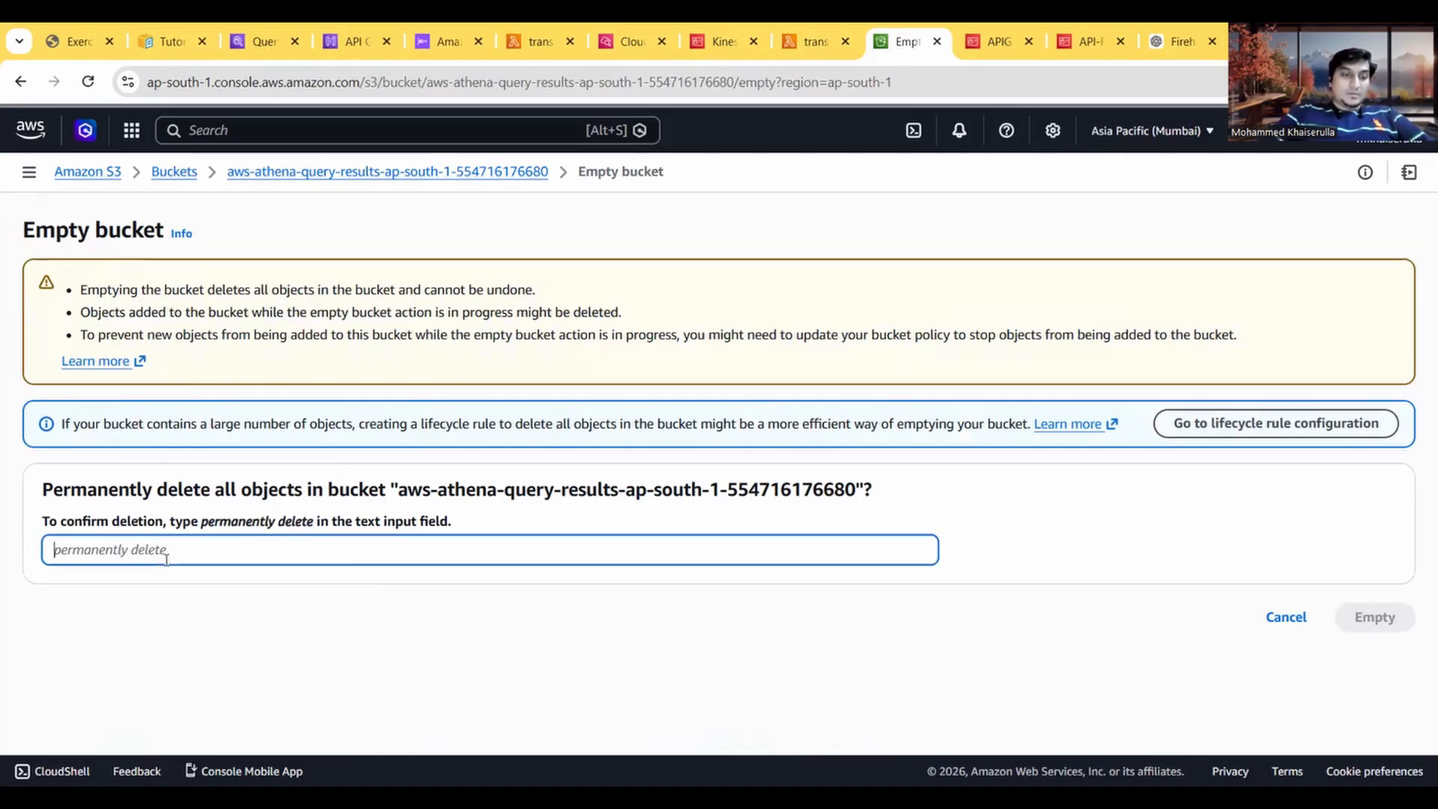
{"action": "key", "text": "ctrl+v"}
{"action": "left_click", "coordinate": [1373, 617]}
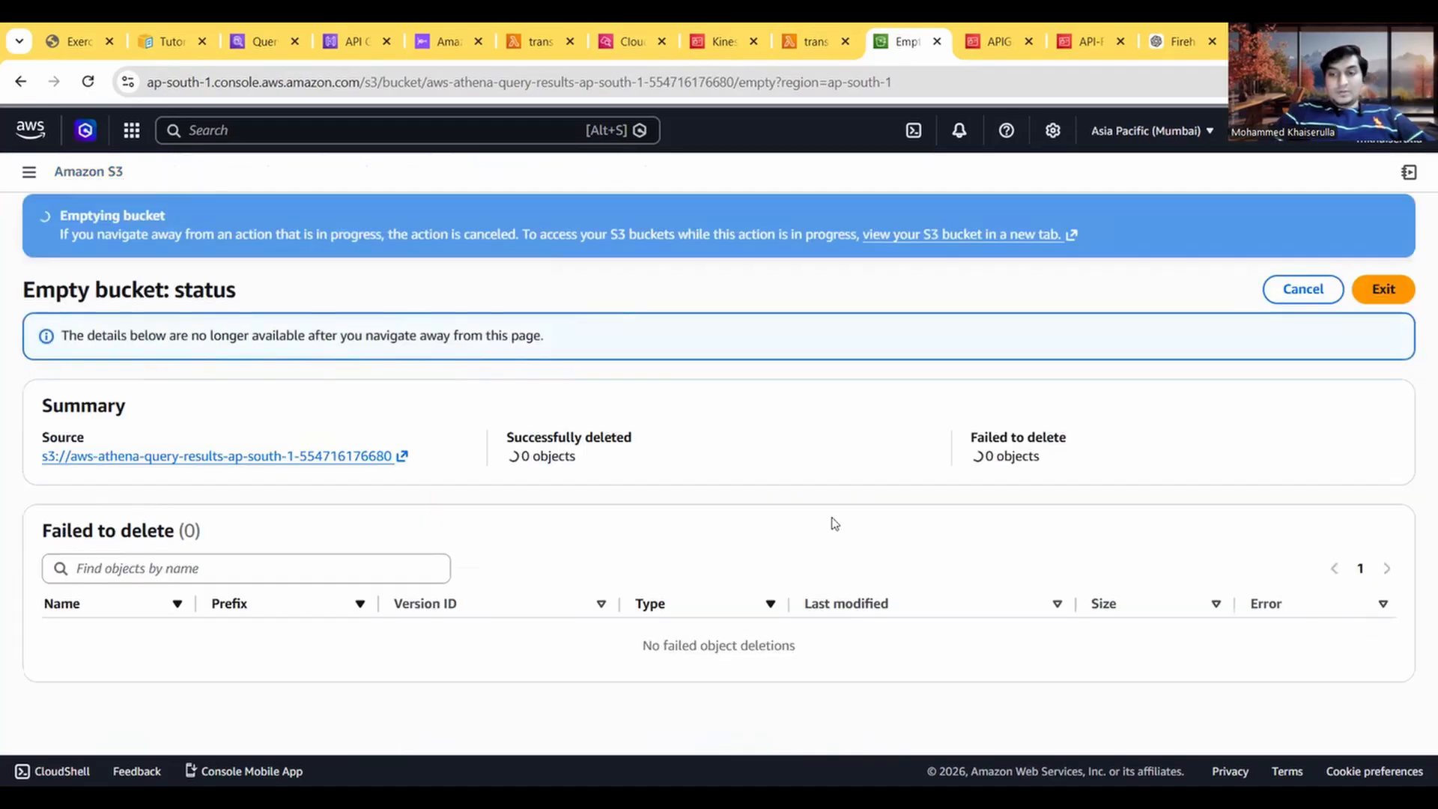
Step: Inspect the object list of the emptied aws-athena-query-results bucket and return to the emptying status page
{"action": "left_click", "coordinate": [219, 456]}
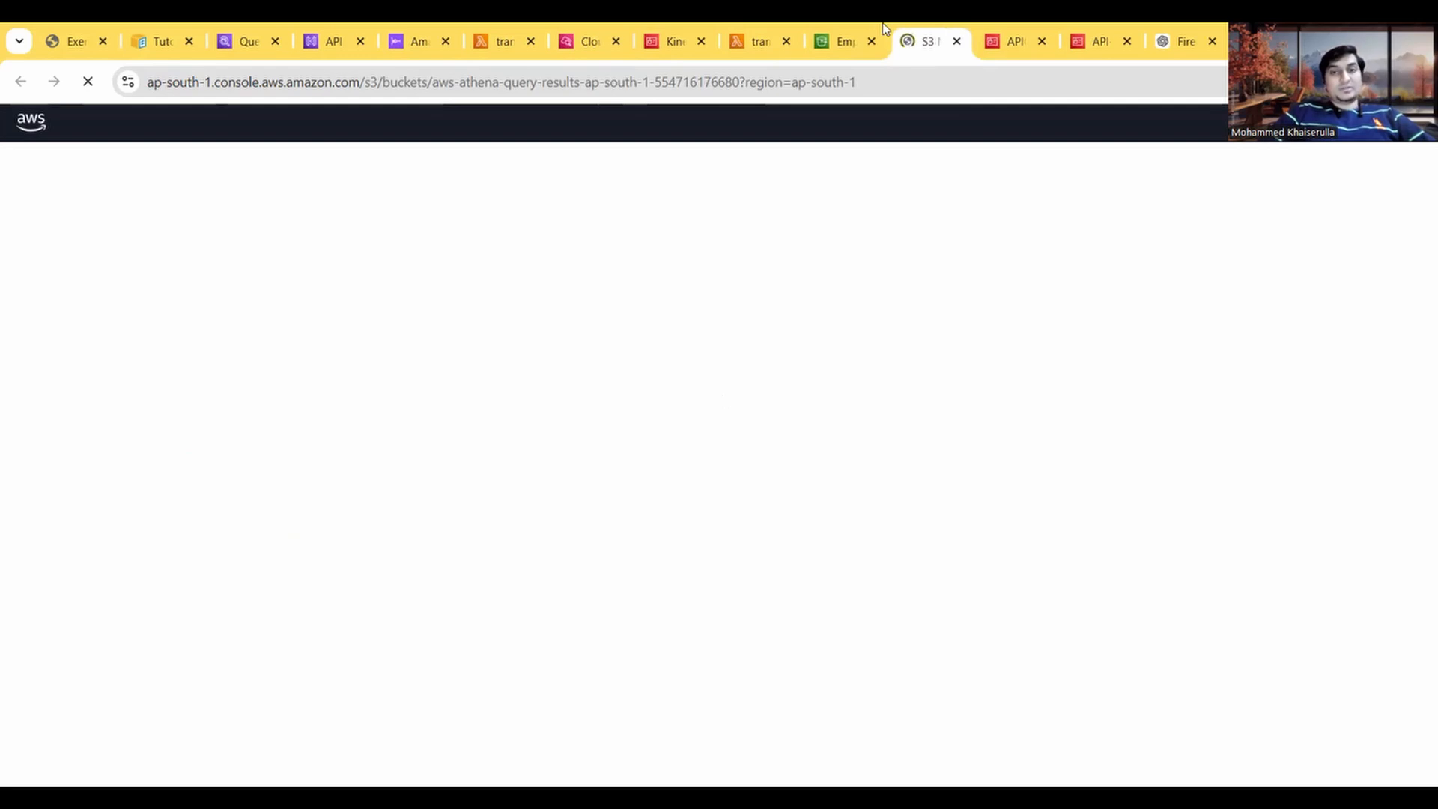
{"action": "left_click", "coordinate": [833, 40]}
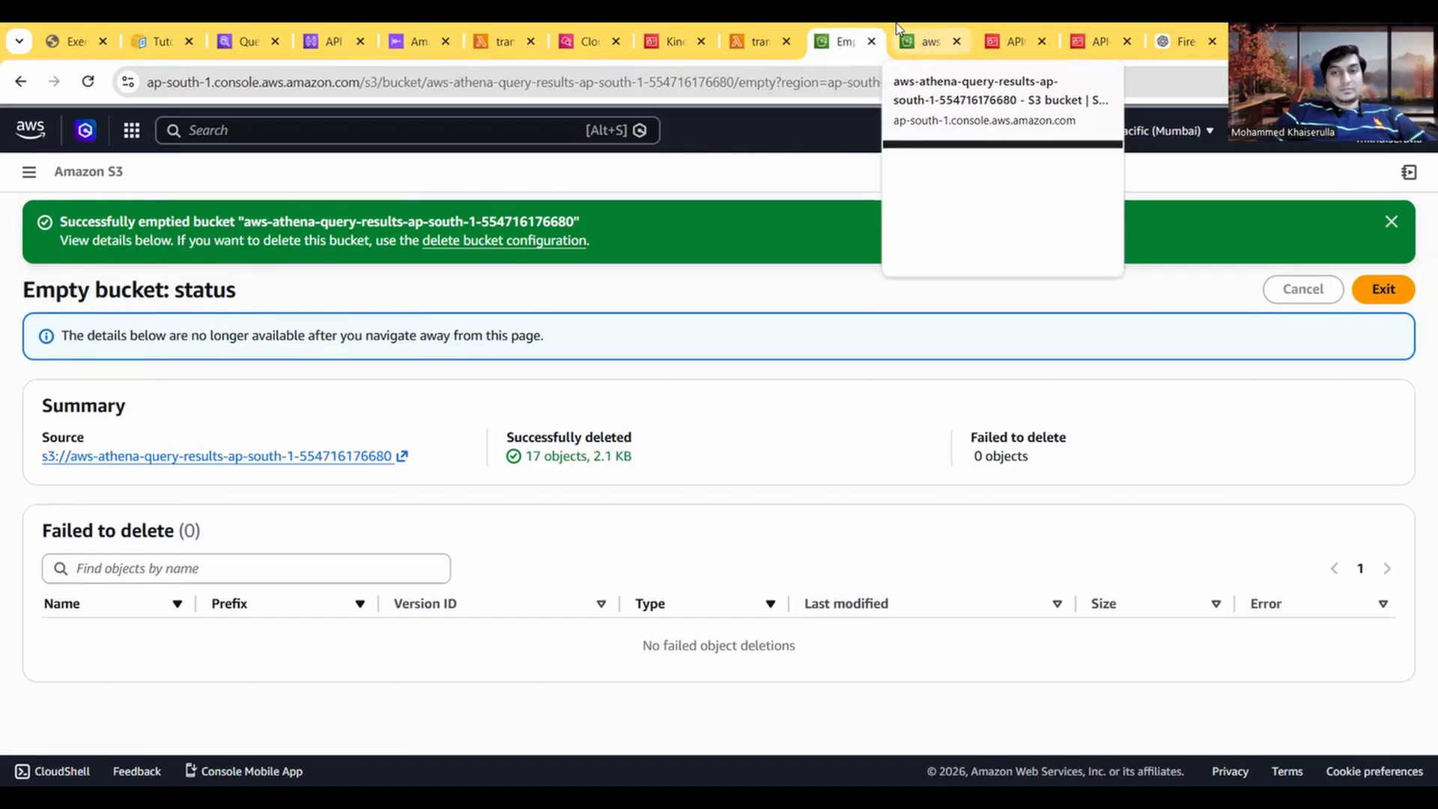
{"action": "left_click", "coordinate": [918, 32]}
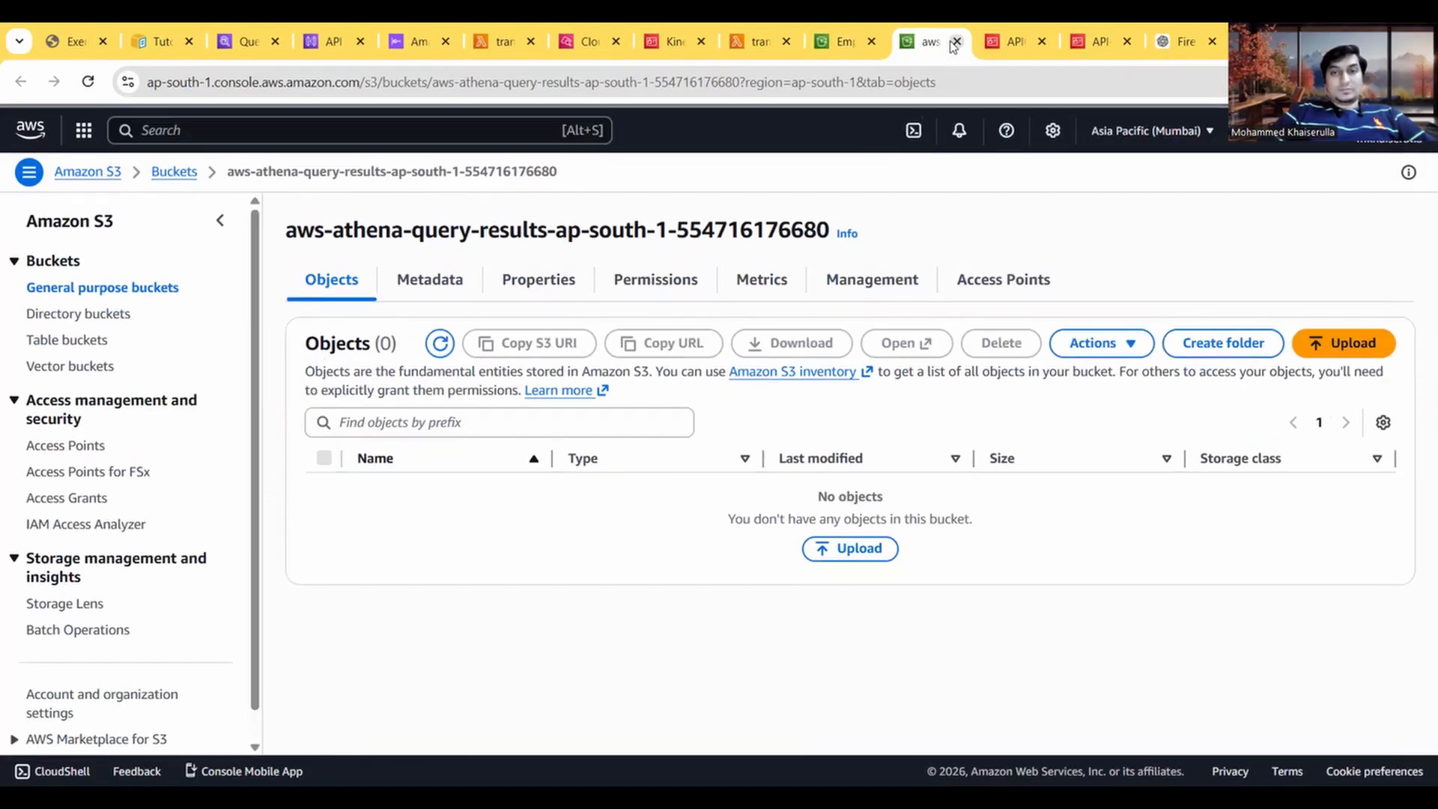
{"action": "left_click", "coordinate": [955, 41]}
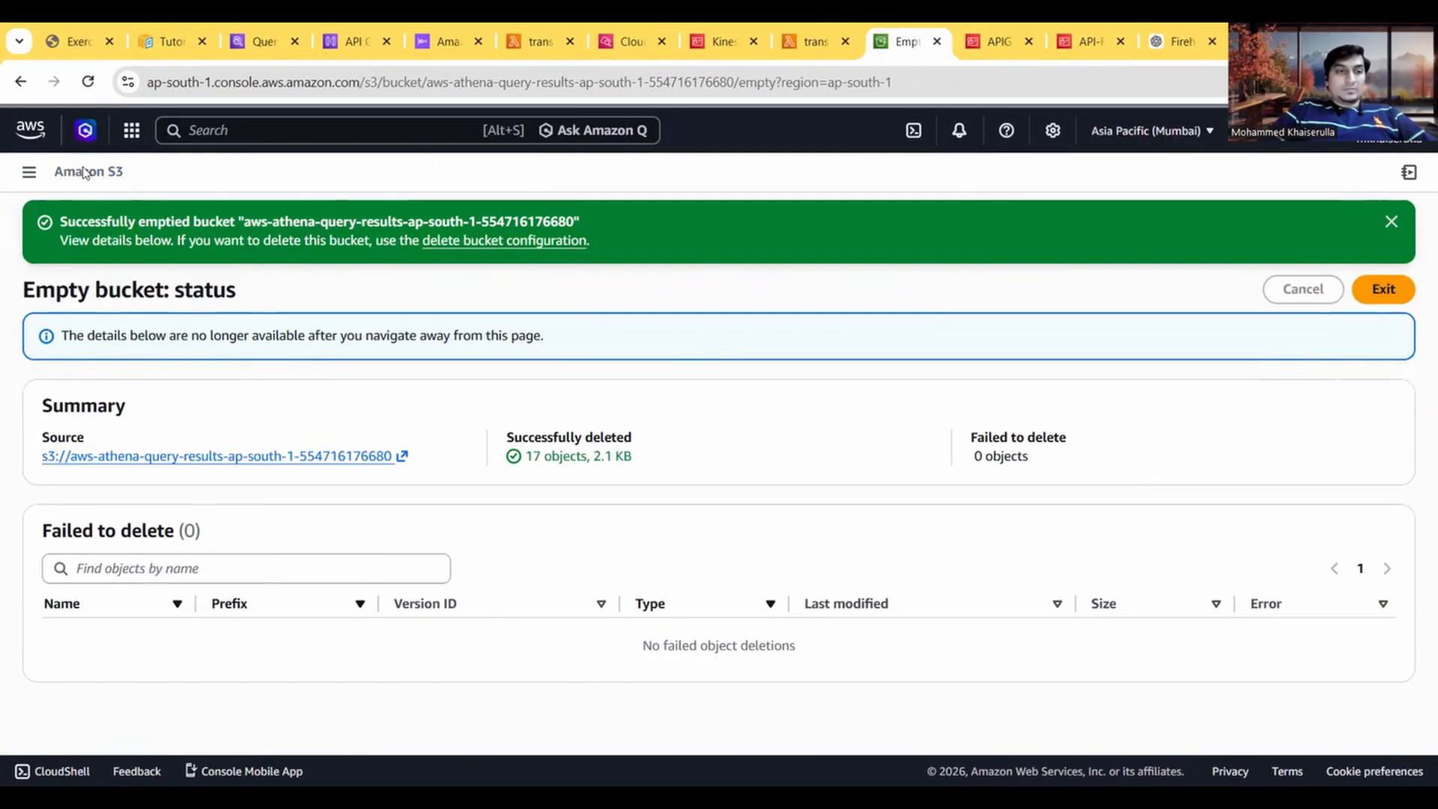
Step: Delete the emptied aws-athena-query-results bucket, confirming with the bucket's full name
{"action": "left_click", "coordinate": [532, 241]}
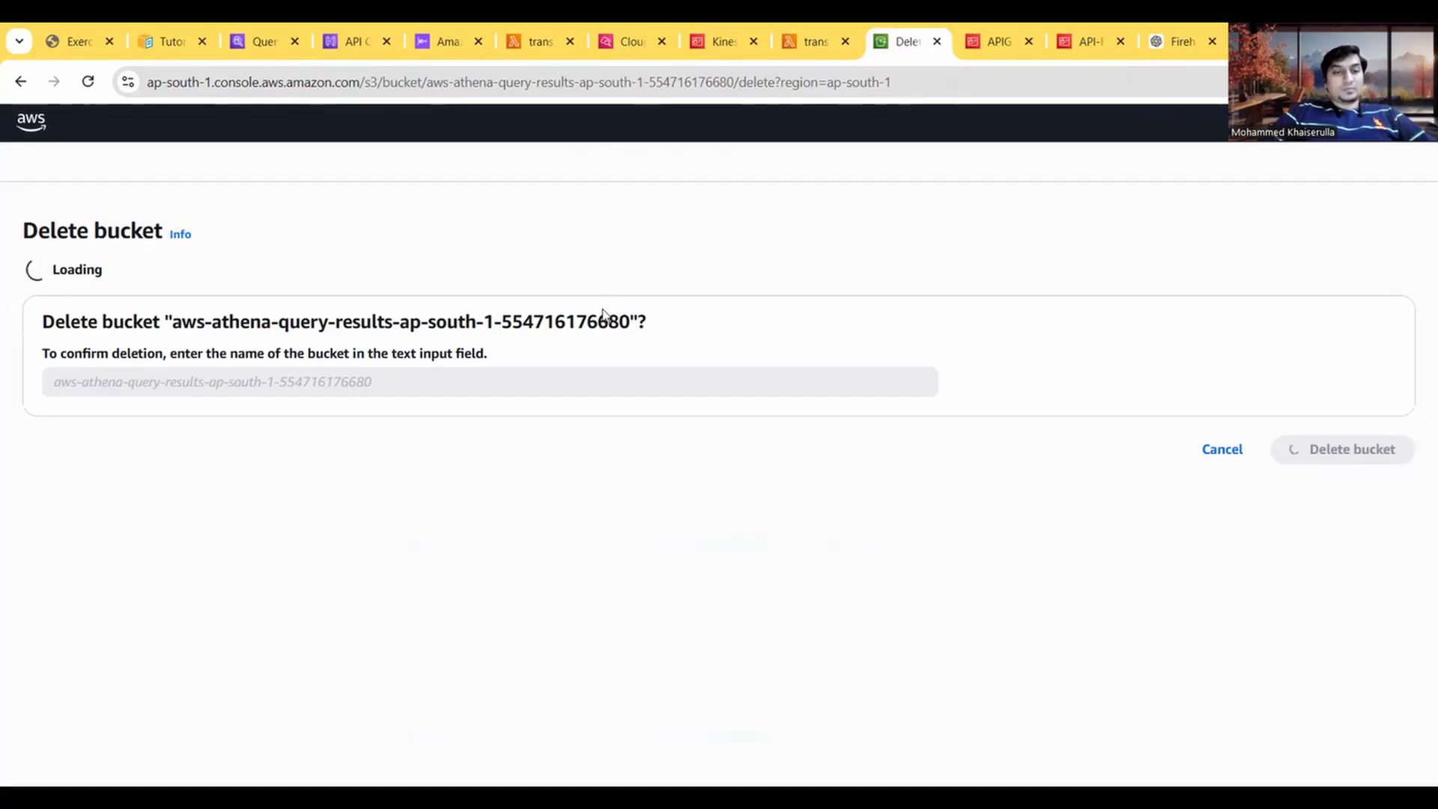
{"action": "left_click_drag", "start_coordinate": [630, 324], "coordinate": [171, 332]}
{"action": "key", "text": "ctrl+c"}
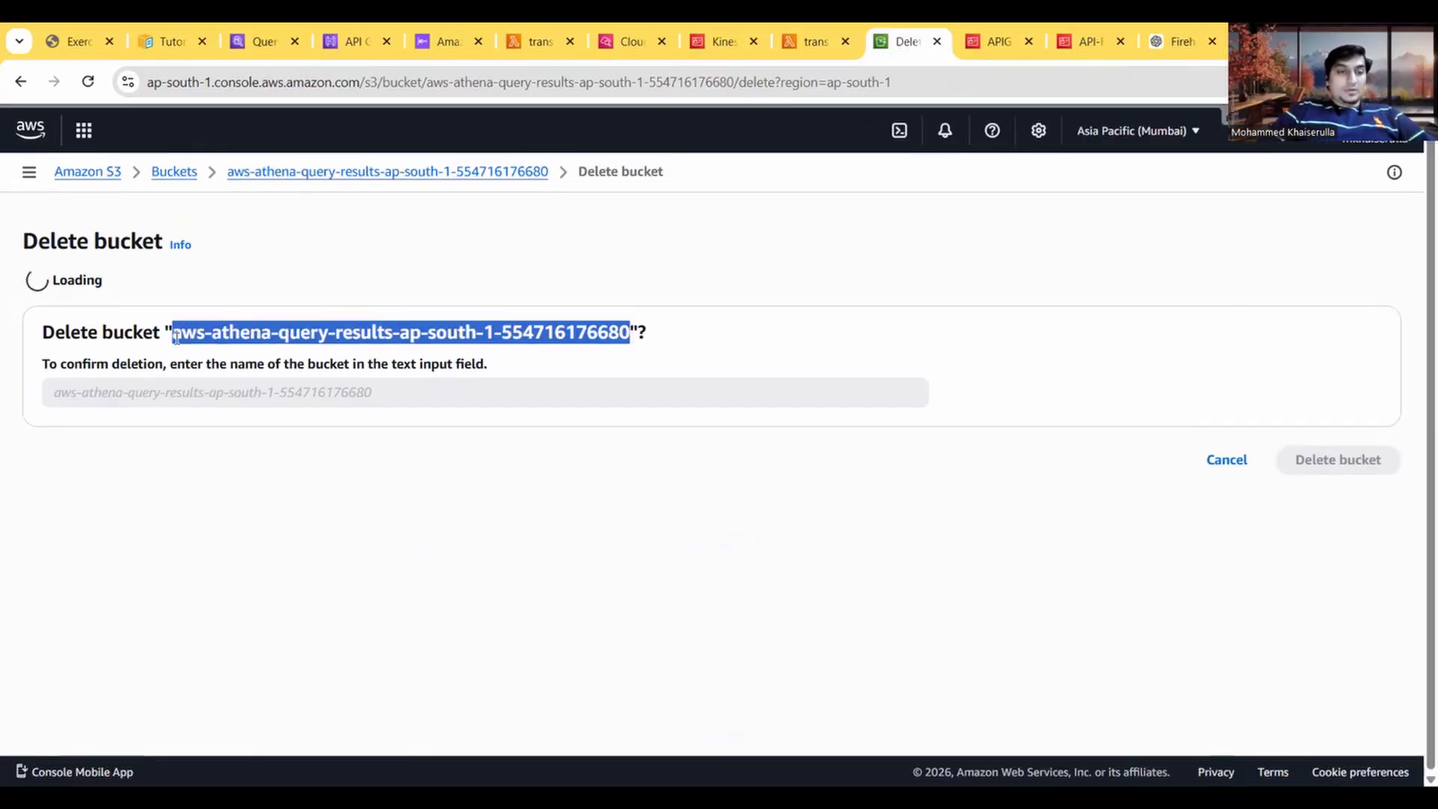
{"action": "left_click", "coordinate": [102, 515]}
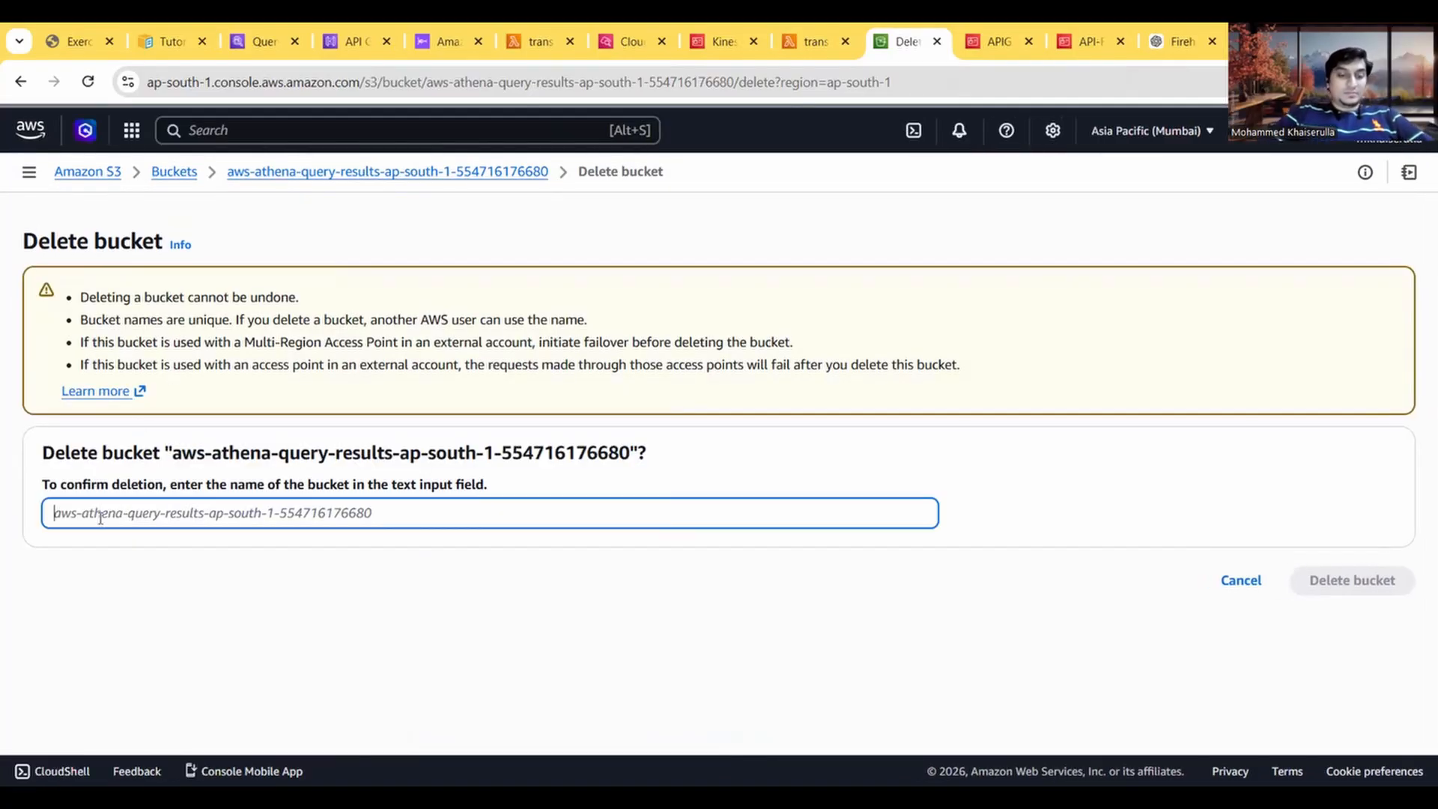
{"action": "key", "text": "ctrl+v"}
{"action": "left_click", "coordinate": [1364, 581]}
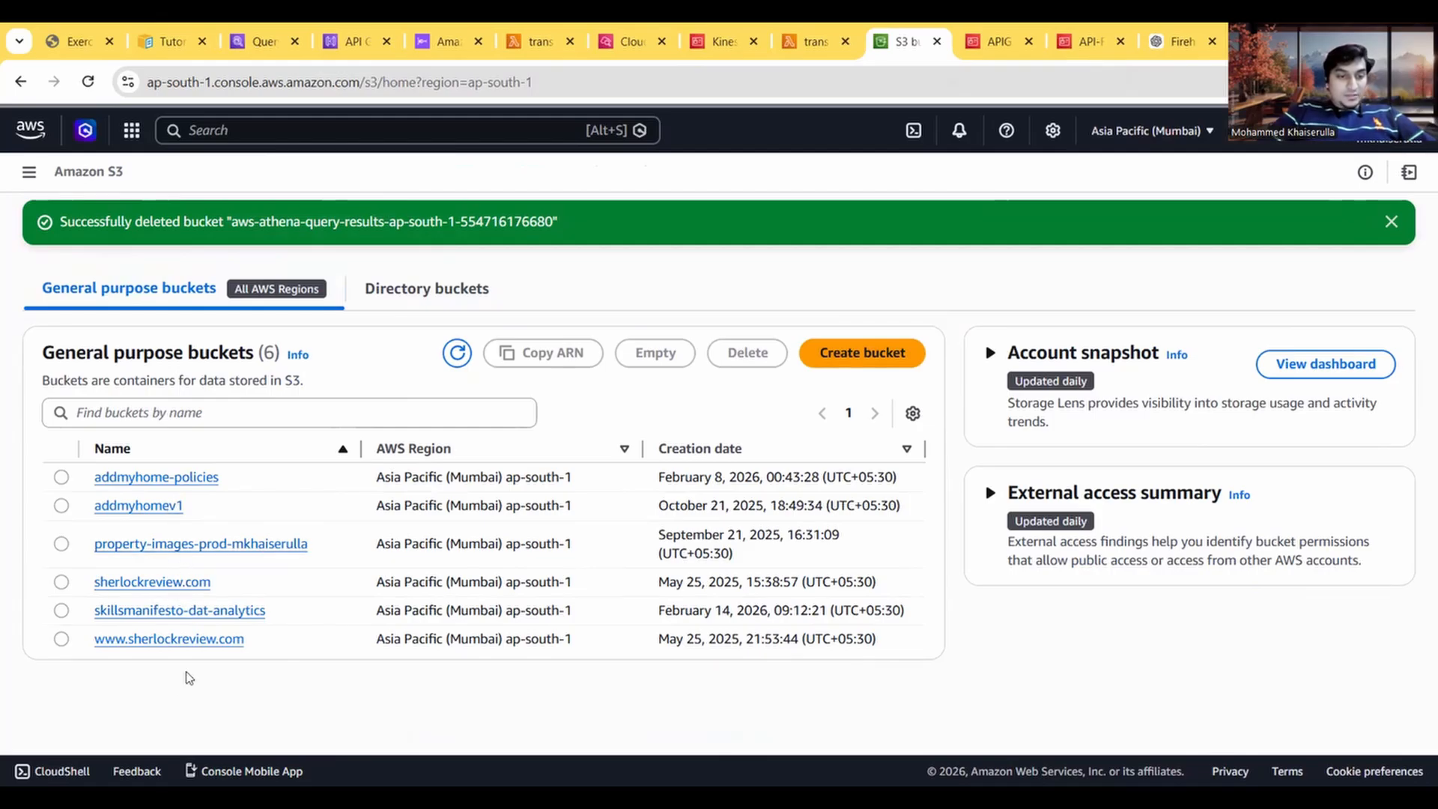
Step: Remove the S3 query result location from the Athena query settings of the primary workgroup and save the change
{"action": "left_click", "coordinate": [255, 41]}
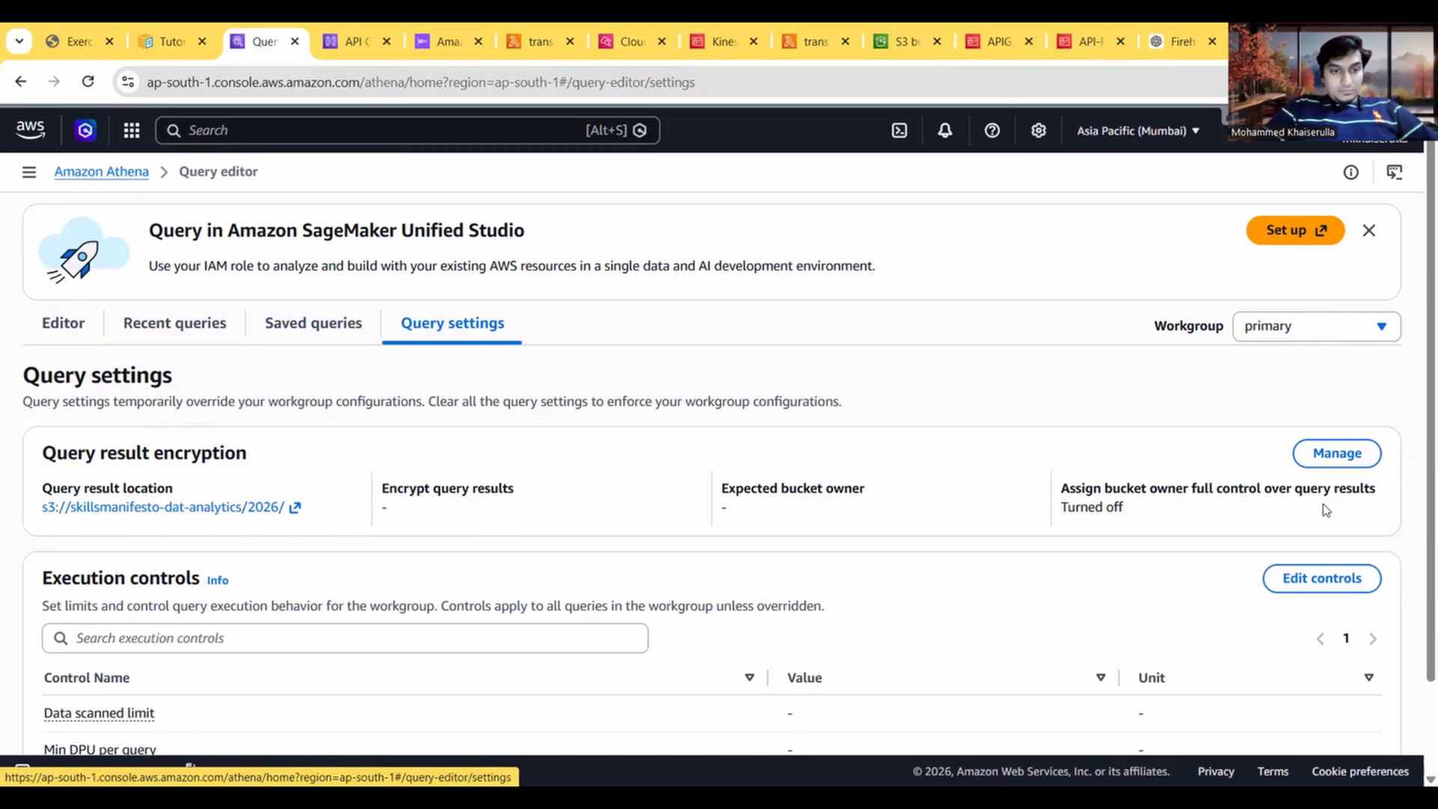
{"action": "left_click", "coordinate": [1337, 454]}
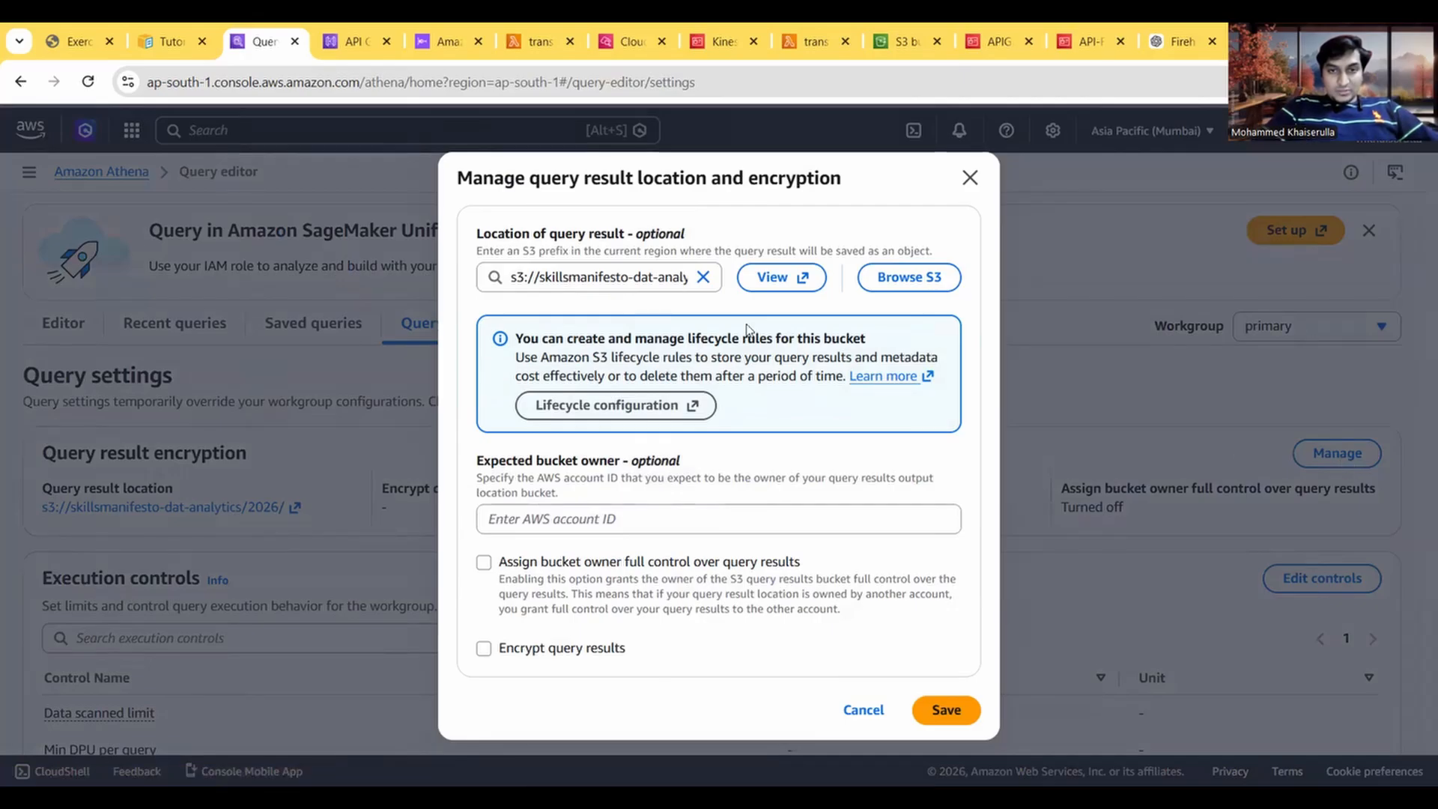
{"action": "left_click", "coordinate": [703, 277]}
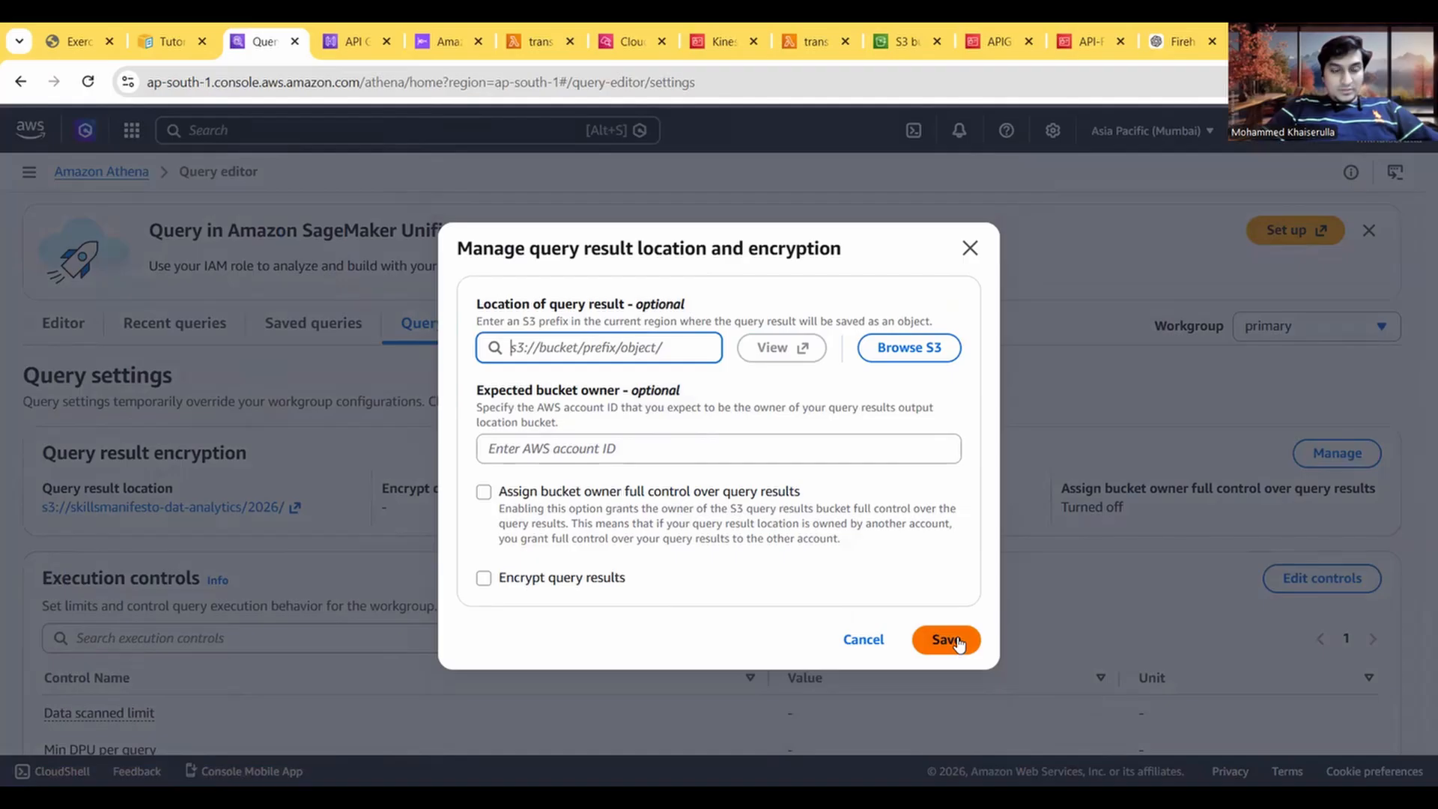
{"action": "left_click", "coordinate": [50, 33]}
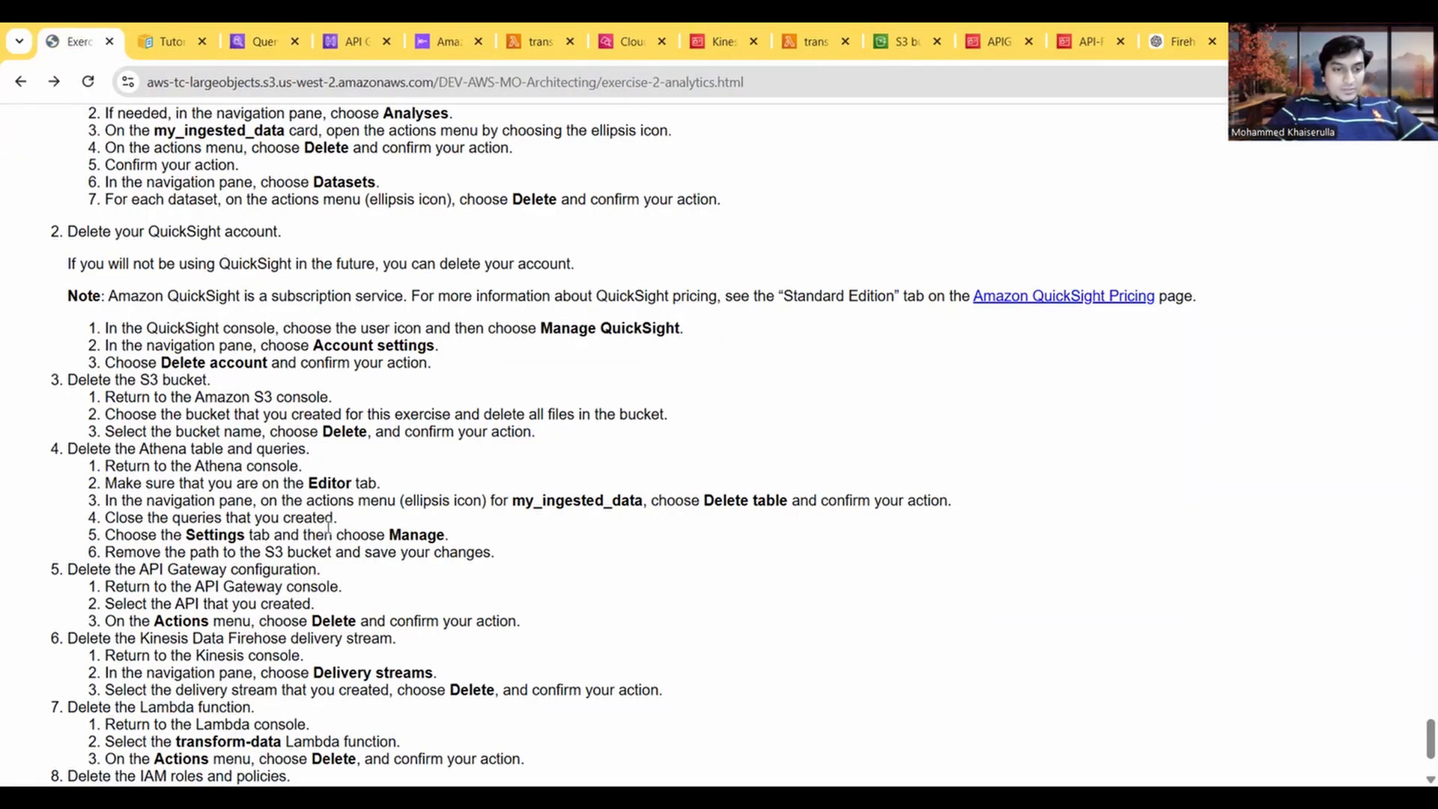
{"action": "scroll", "coordinate": [169, 486], "scroll_direction": "down", "scroll_amount": 1}
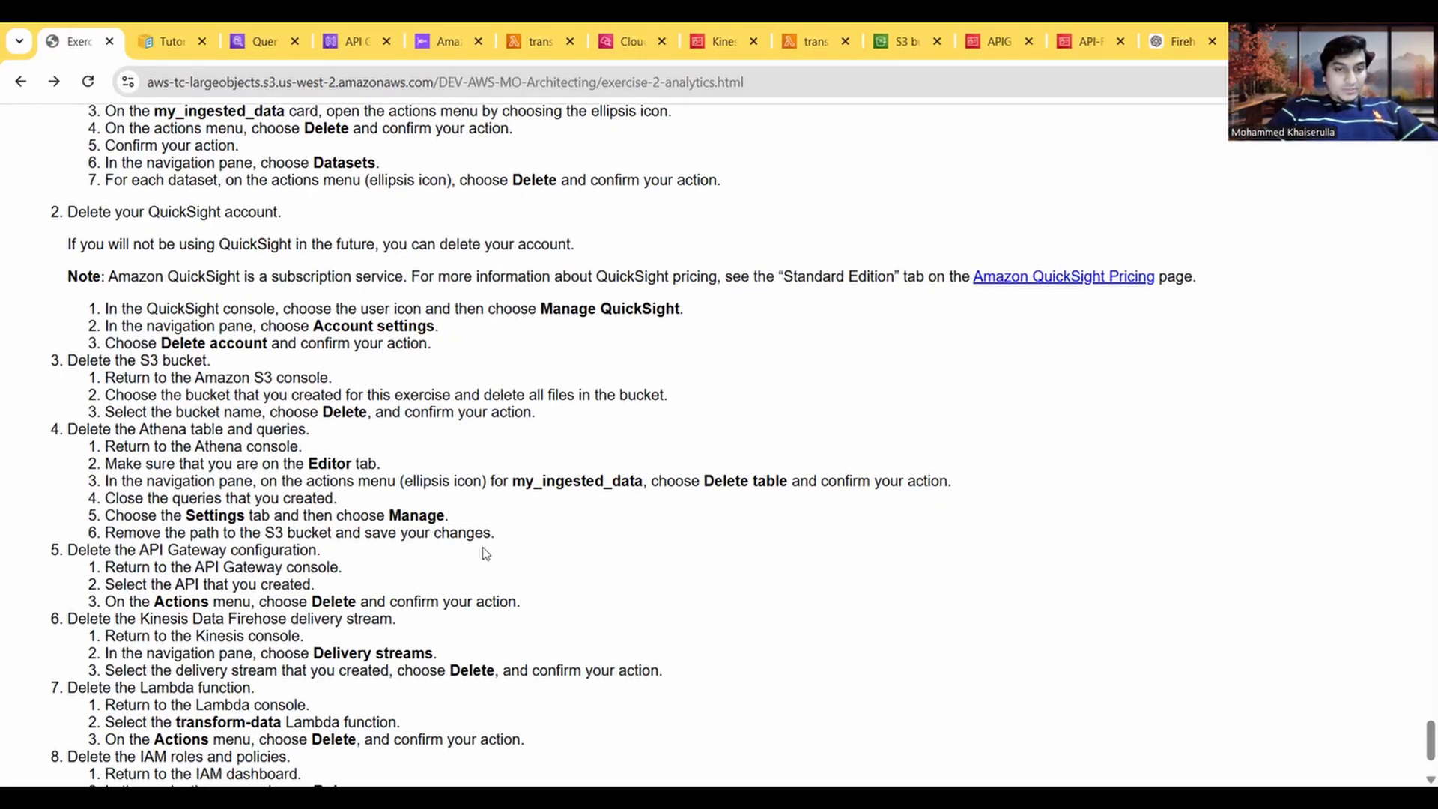
{"action": "left_click", "coordinate": [194, 33]}
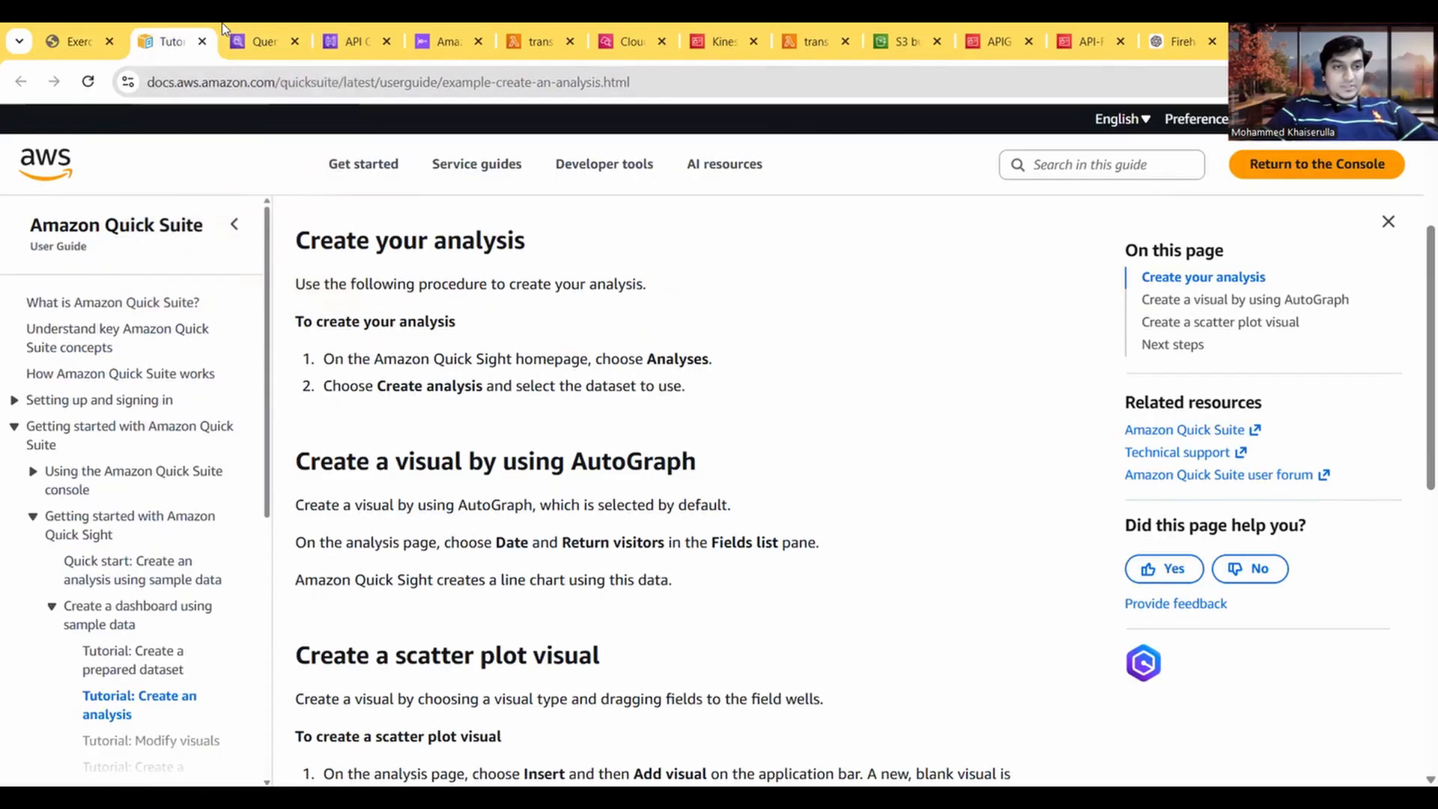
{"action": "left_click", "coordinate": [259, 28]}
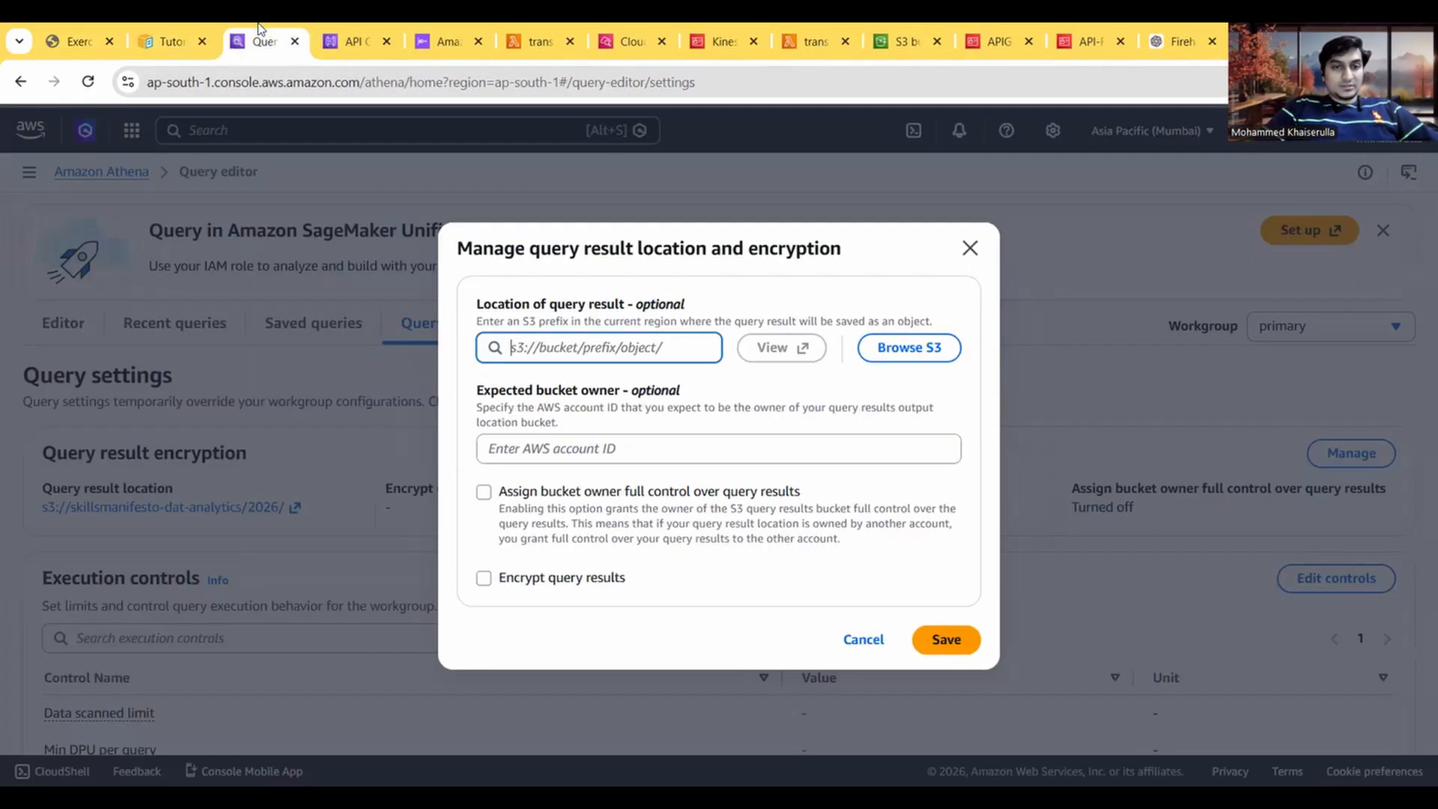
{"action": "left_click", "coordinate": [946, 642]}
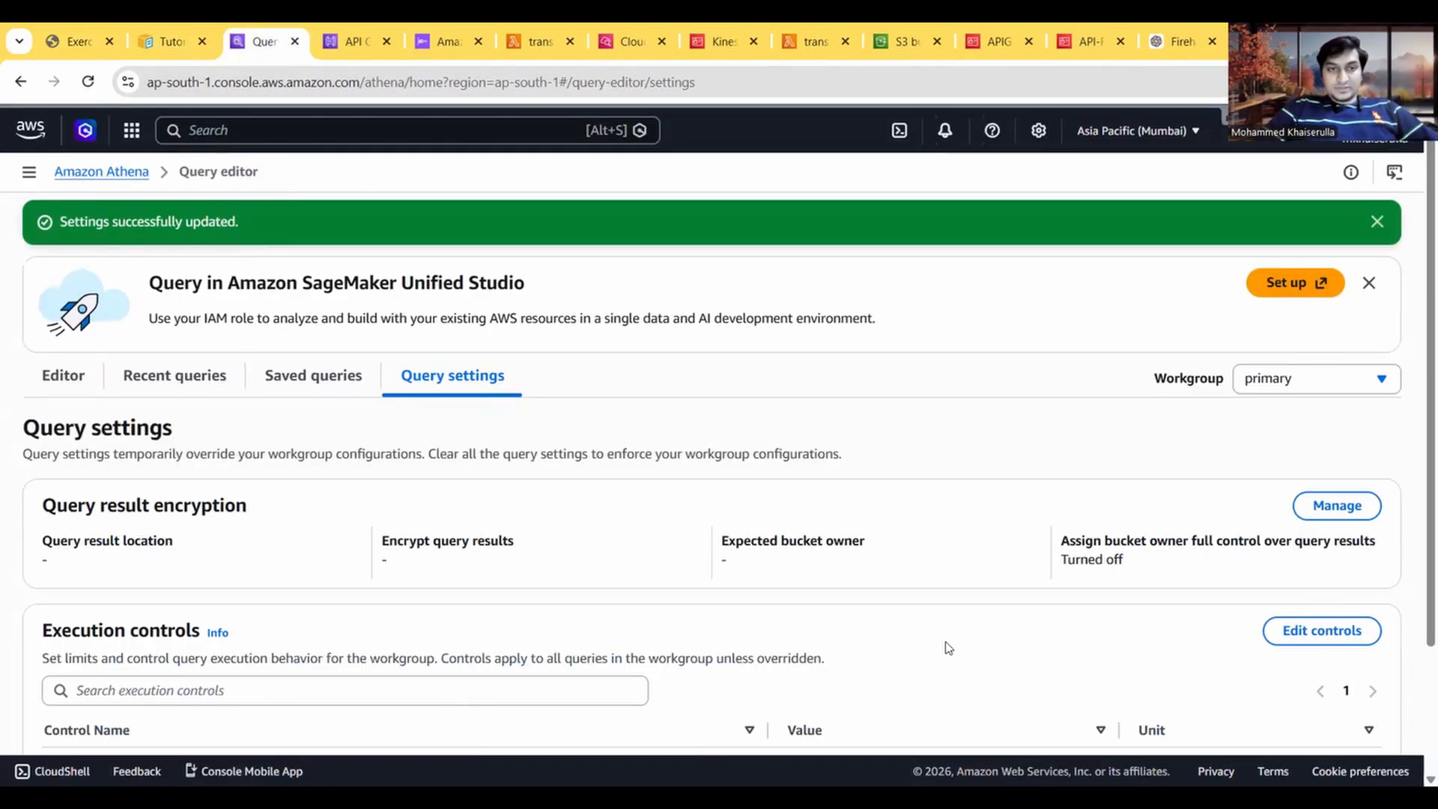
{"action": "scroll", "coordinate": [948, 647], "scroll_direction": "down", "scroll_amount": 2}
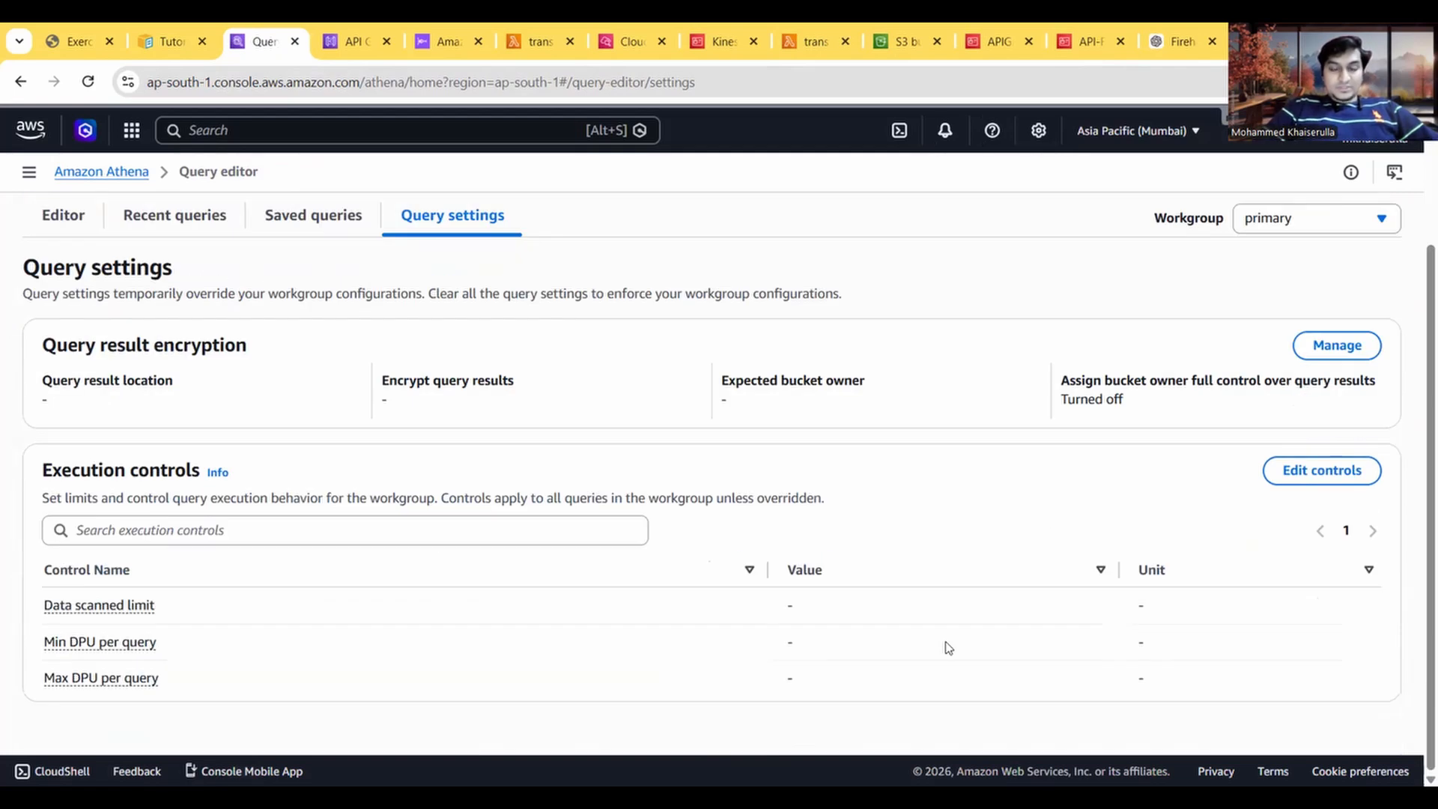
{"action": "scroll", "coordinate": [949, 648], "scroll_direction": "up", "scroll_amount": 2}
Step: Close the Athena page and read the guide's remaining clean-up instructions, from API Gateway to the IAM roles and policies
{"action": "key", "text": "ctrl+w"}
{"action": "left_click", "coordinate": [73, 30]}
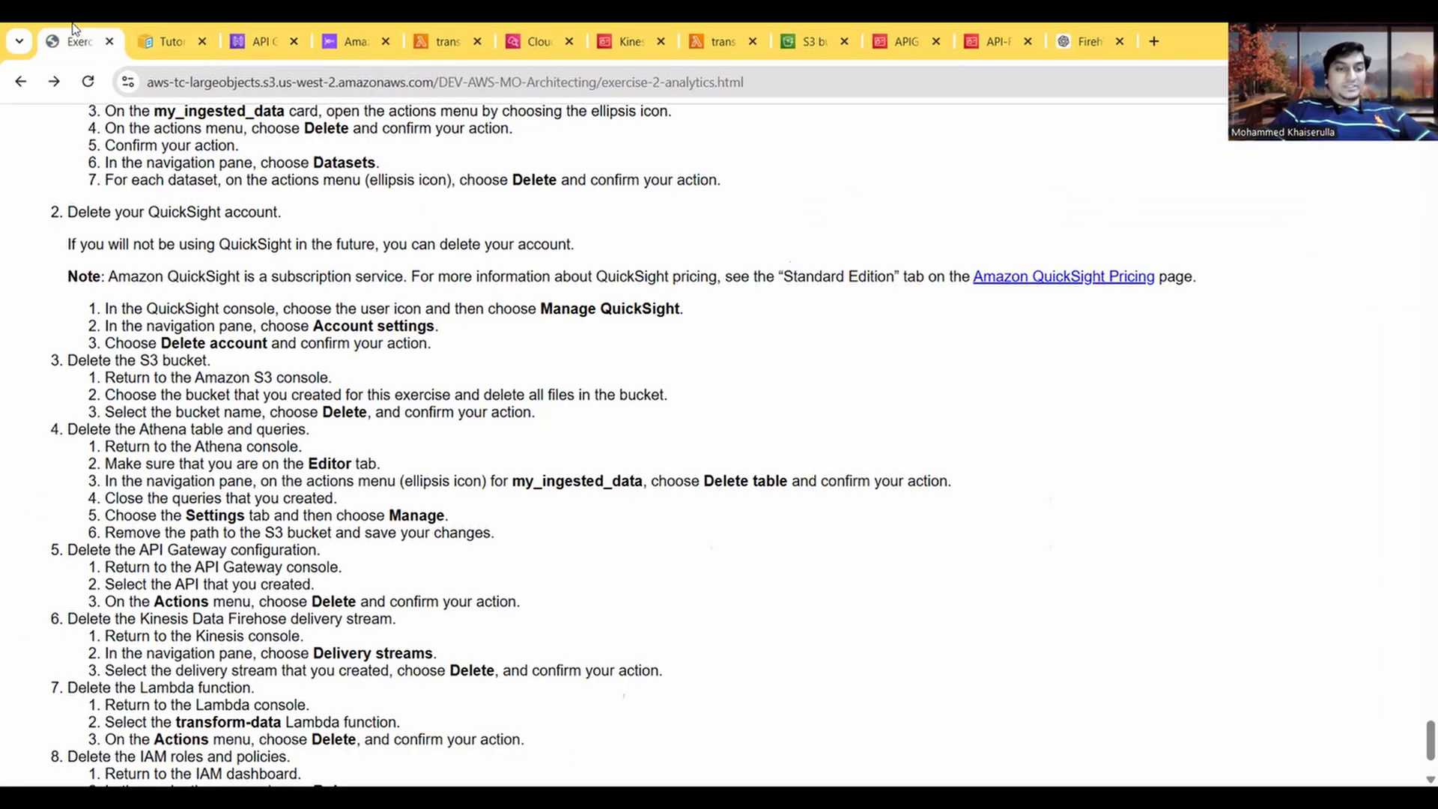
{"action": "scroll", "coordinate": [327, 539], "scroll_direction": "down", "scroll_amount": 3}
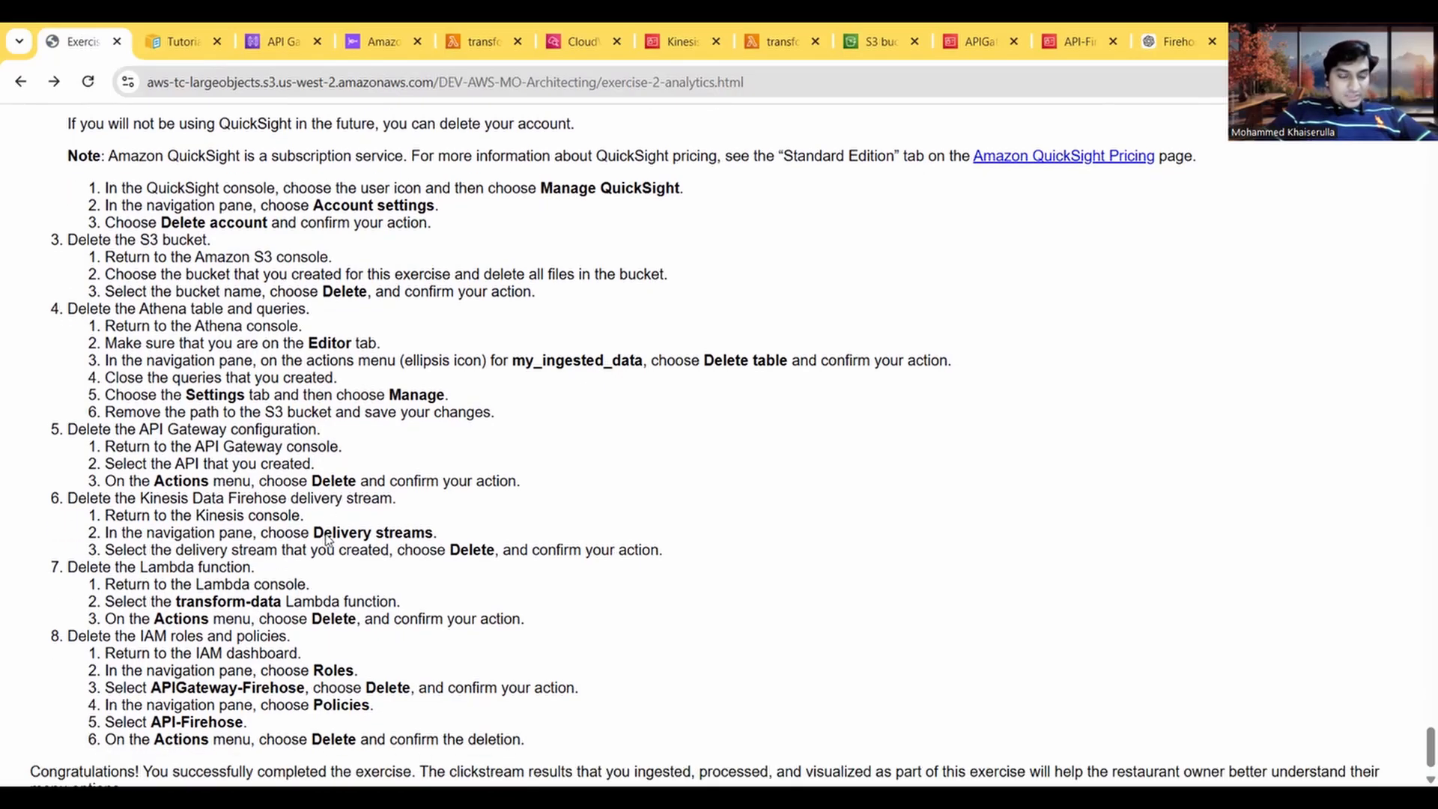
{"action": "scroll", "coordinate": [327, 539], "scroll_direction": "down", "scroll_amount": 1}
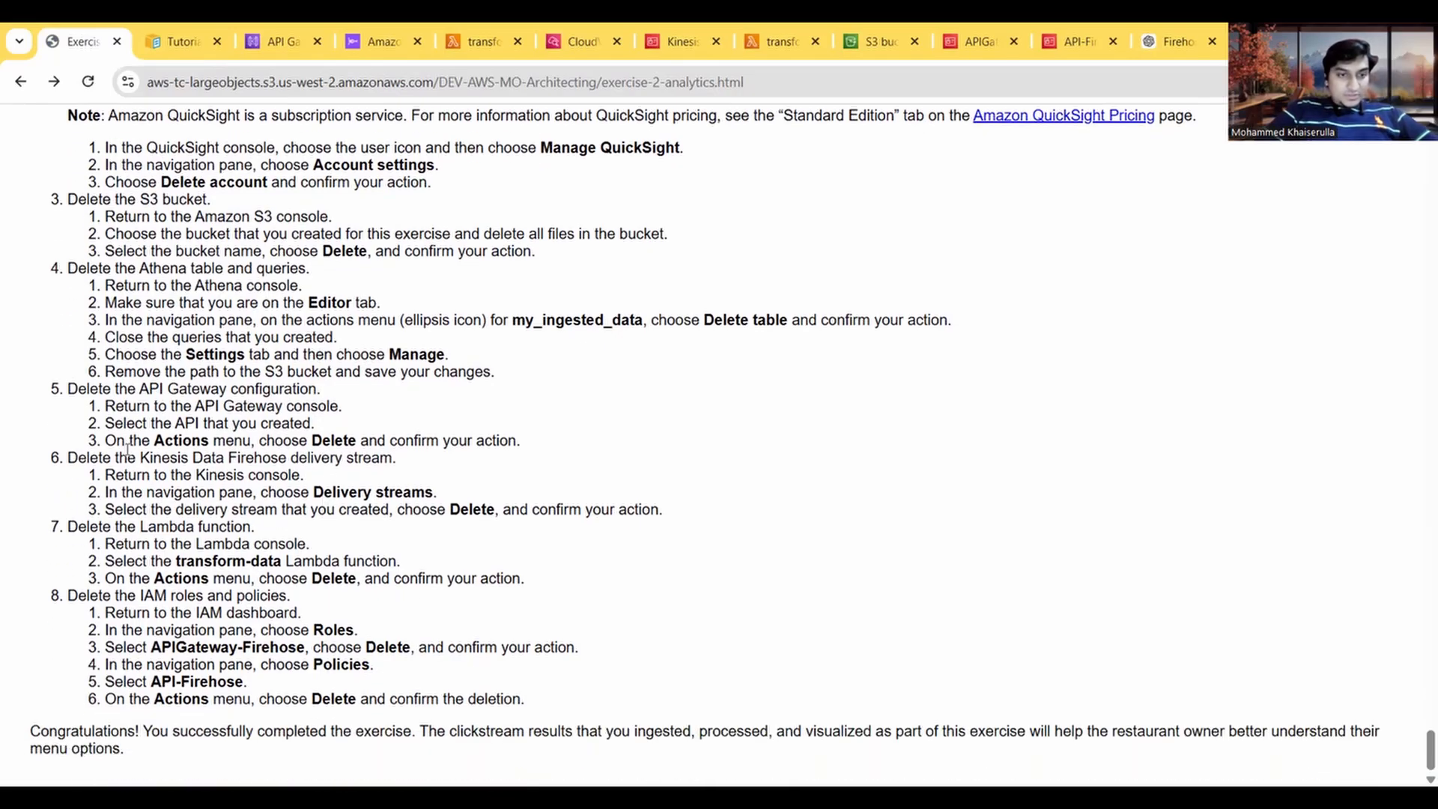
Step: Delete the clickstream-ingest-poc API from API Gateway, confirming with "confirm"
{"action": "left_click", "coordinate": [281, 41]}
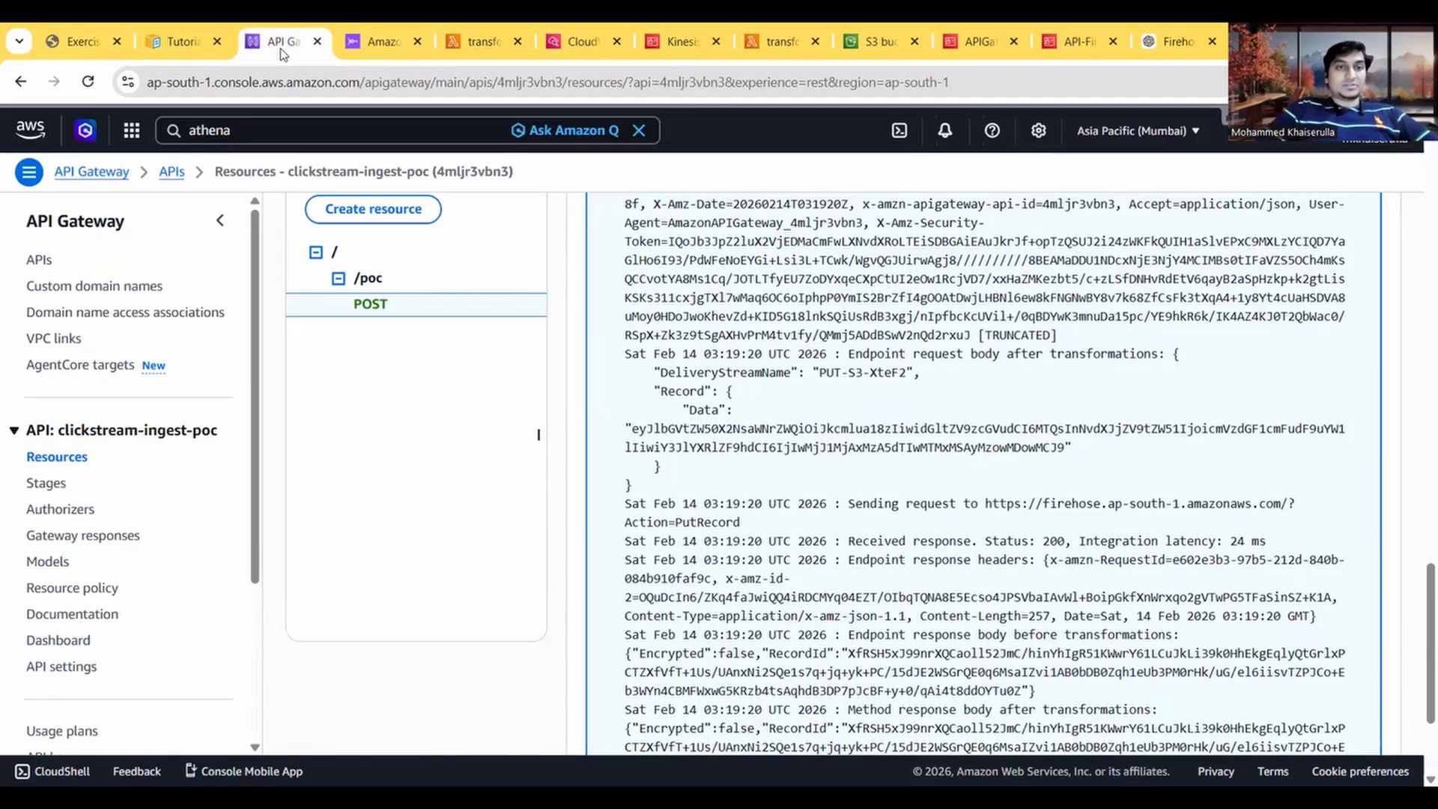
{"action": "scroll", "coordinate": [490, 485], "scroll_direction": "up", "scroll_amount": 4}
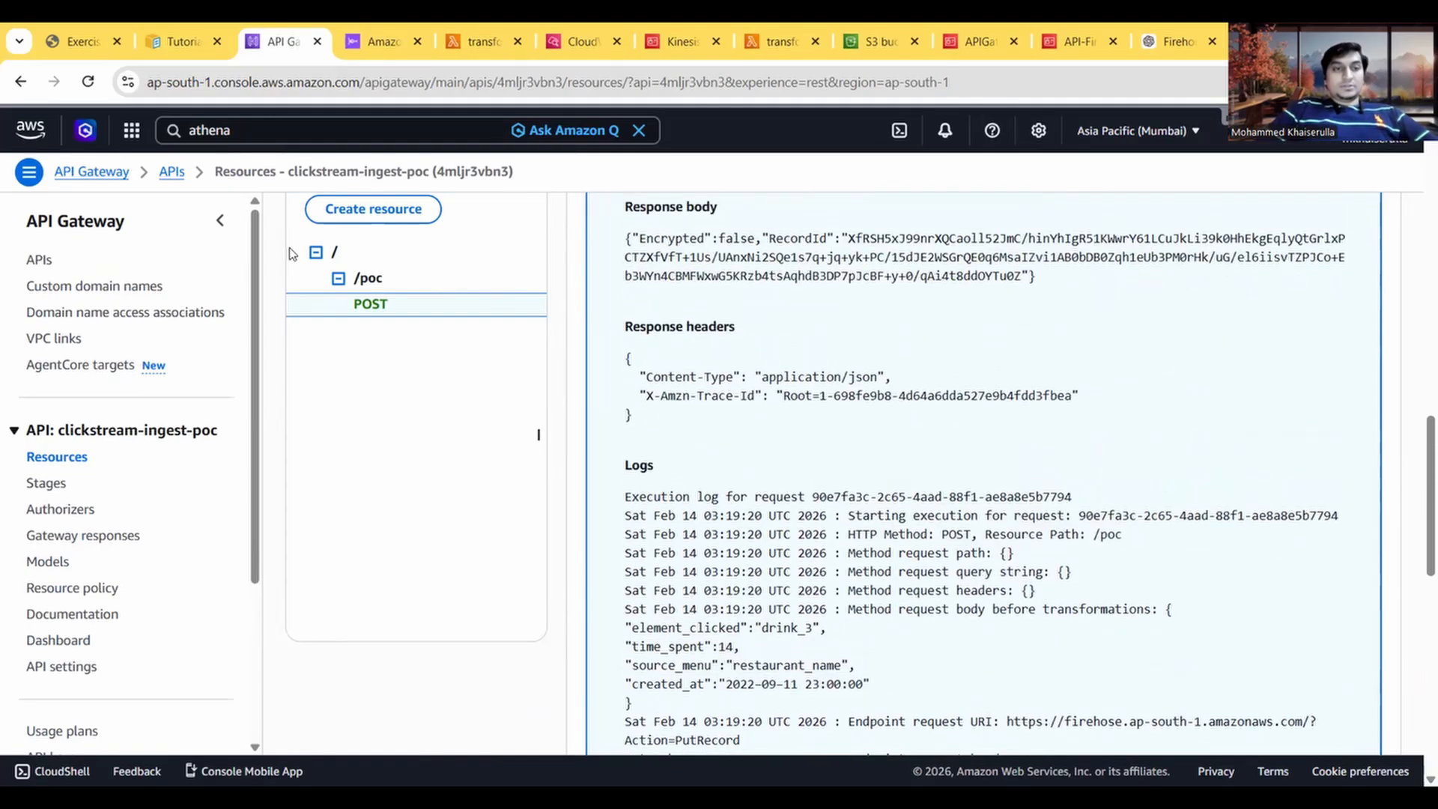
{"action": "left_click", "coordinate": [184, 174]}
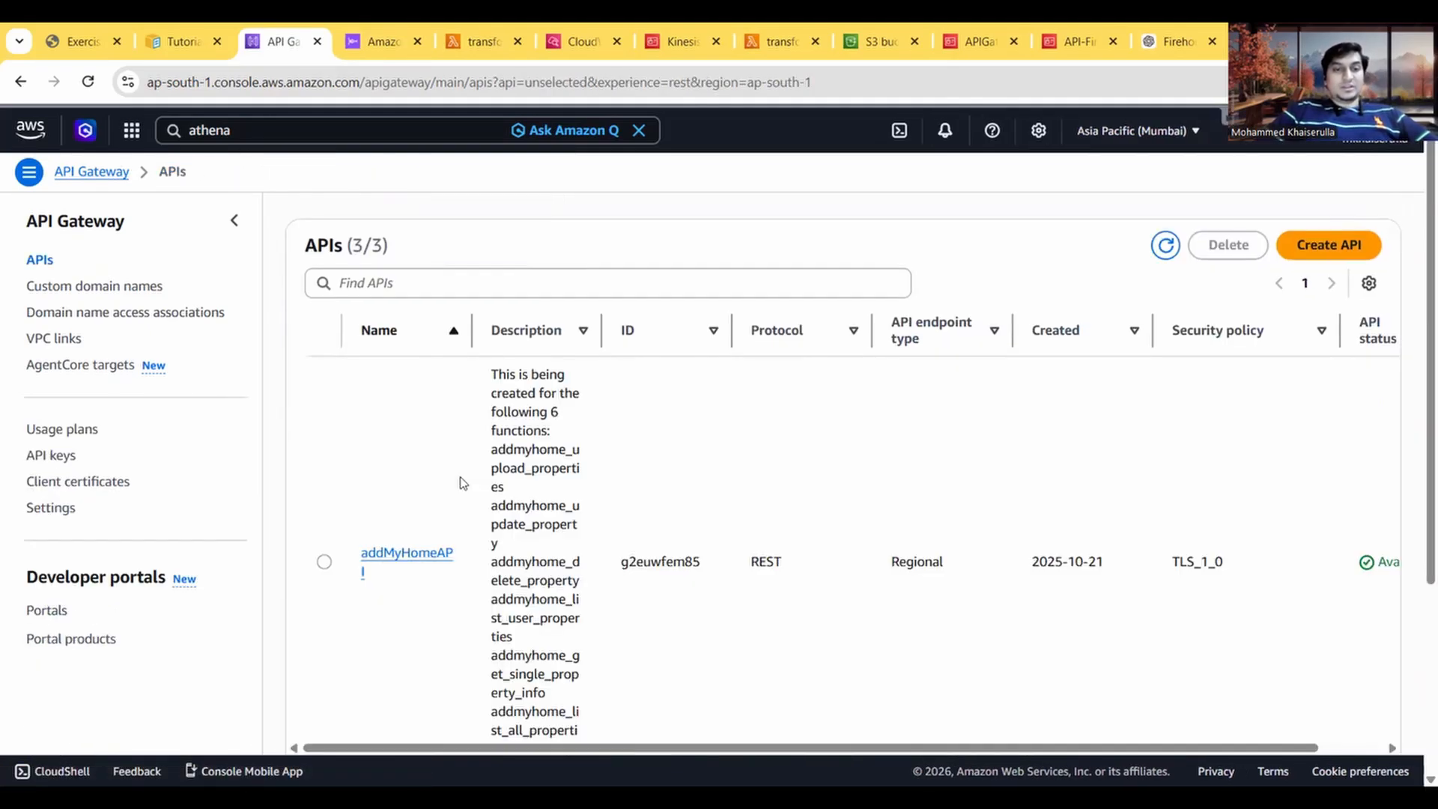
{"action": "scroll", "coordinate": [439, 565], "scroll_direction": "down", "scroll_amount": 4}
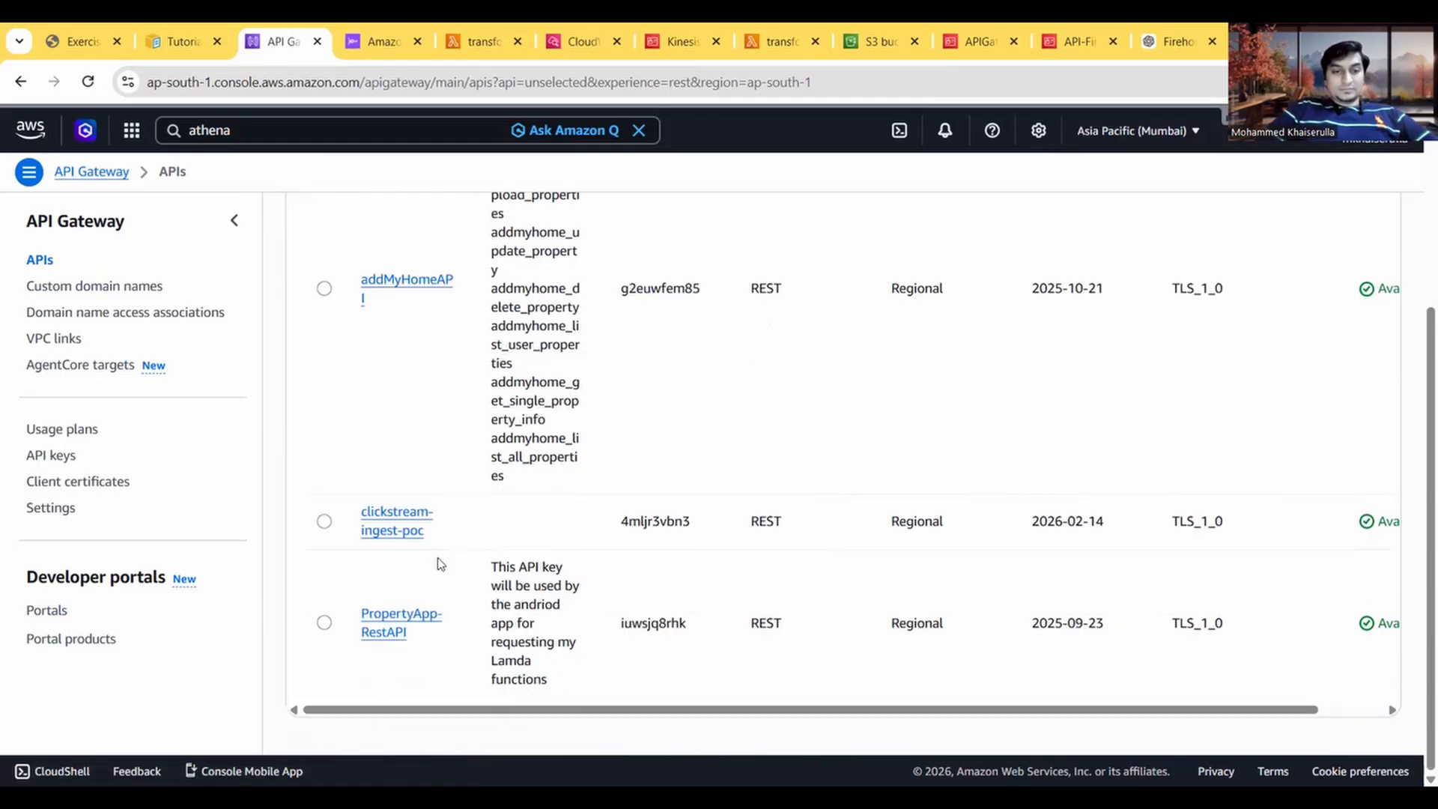
{"action": "left_click", "coordinate": [325, 522]}
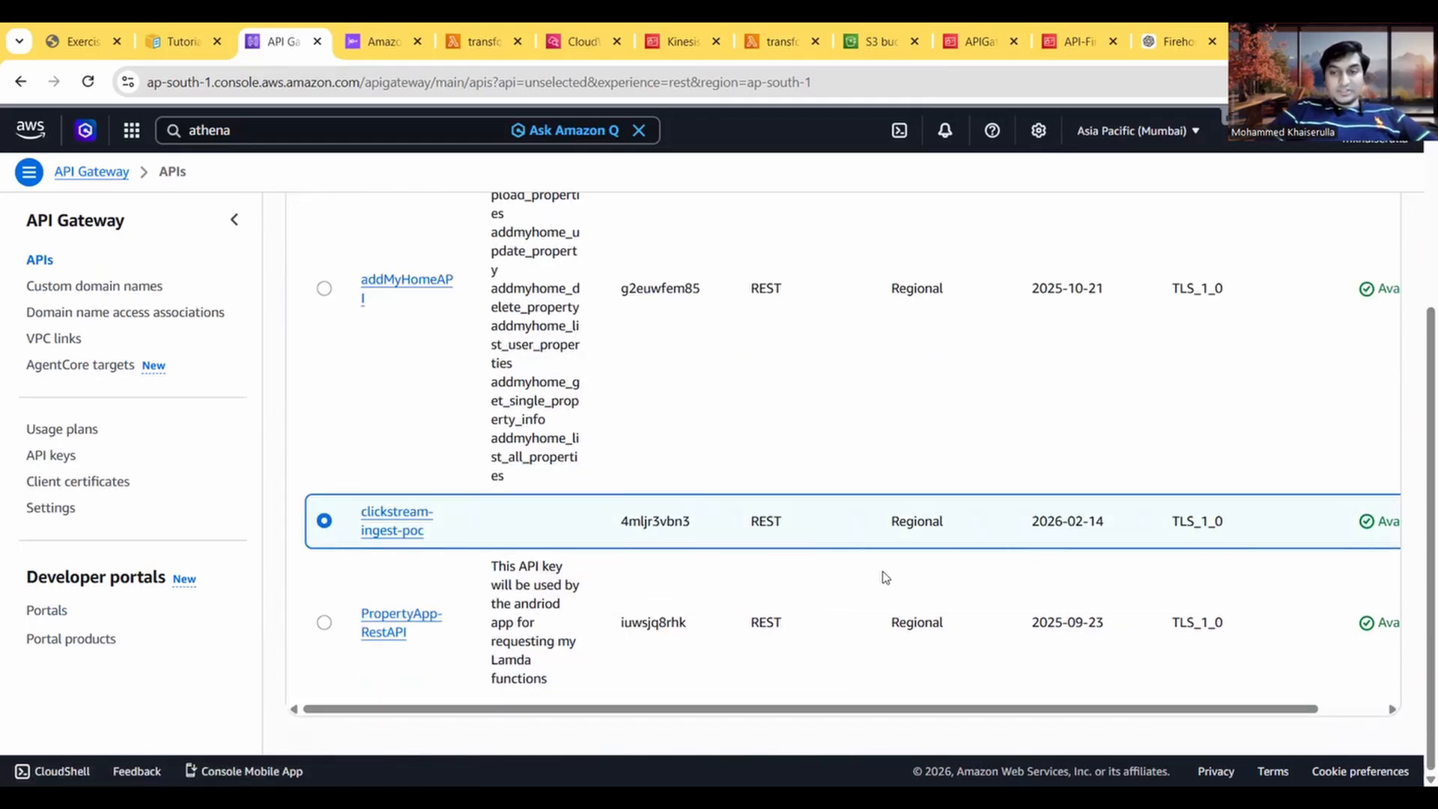
{"action": "scroll", "coordinate": [884, 577], "scroll_direction": "up", "scroll_amount": 4}
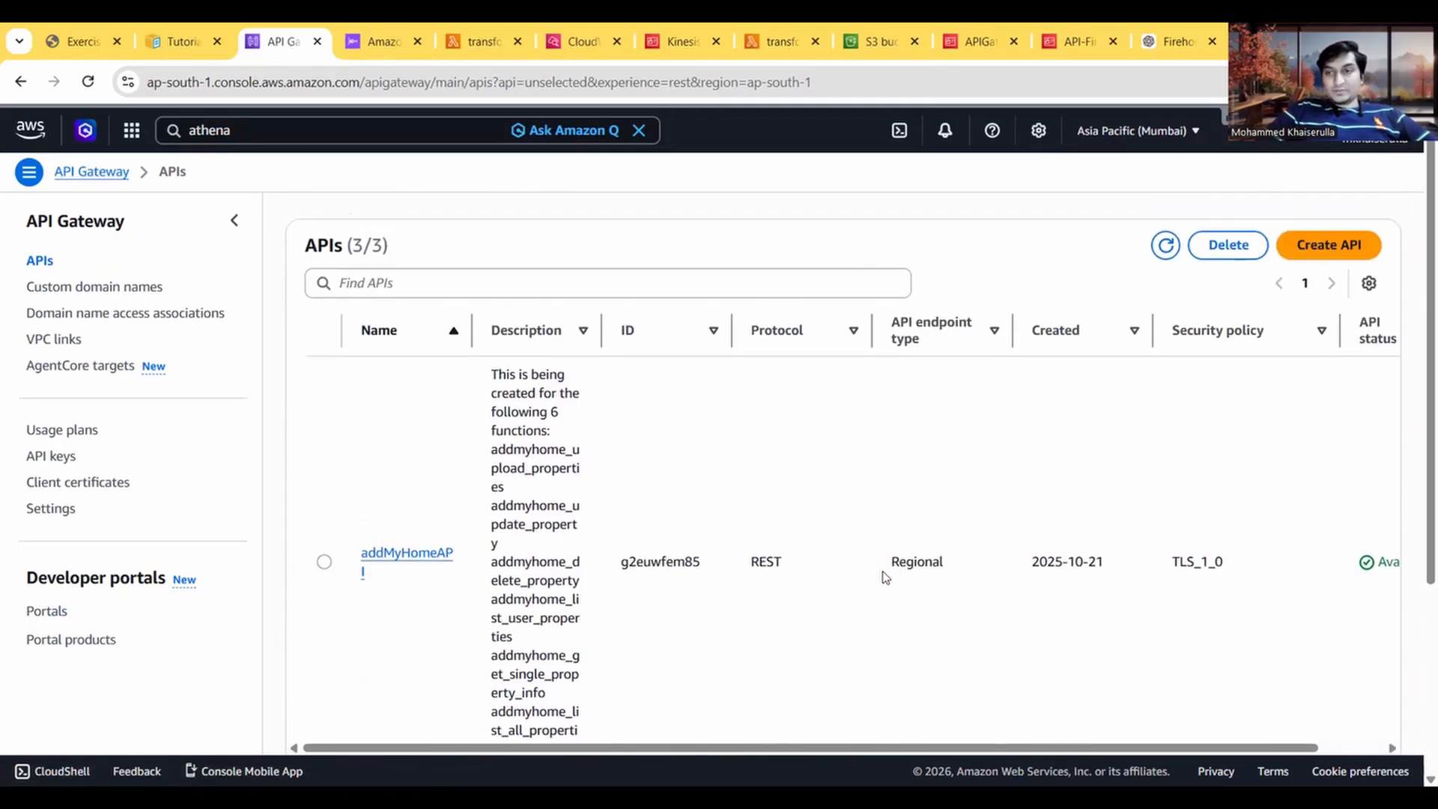
{"action": "left_click", "coordinate": [1245, 241]}
{"action": "left_click", "coordinate": [657, 516]}
{"action": "type", "text": "confirm"}
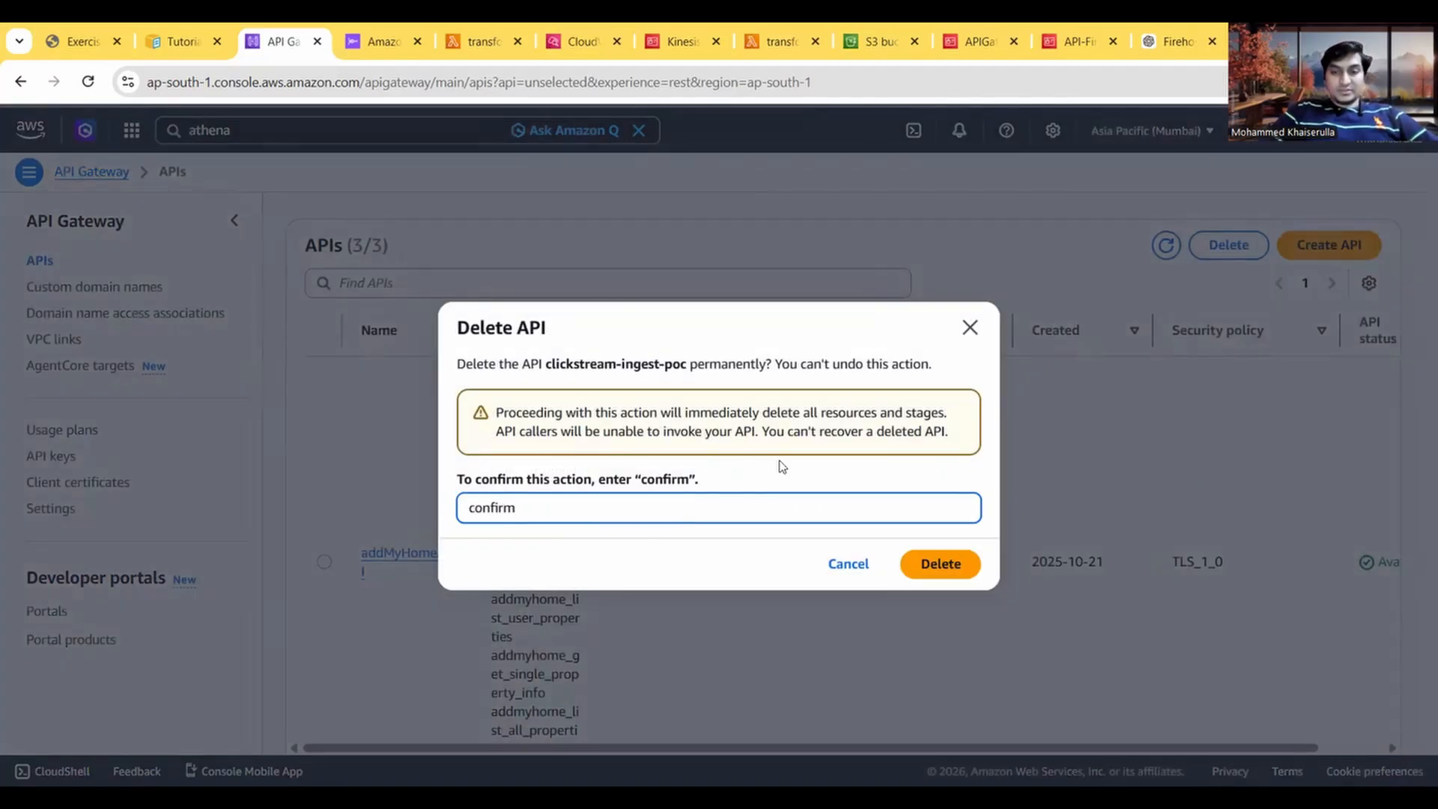
{"action": "left_click", "coordinate": [940, 568]}
{"action": "scroll", "coordinate": [687, 503], "scroll_direction": "down", "scroll_amount": 3}
{"action": "scroll", "coordinate": [690, 501], "scroll_direction": "up", "scroll_amount": 3}
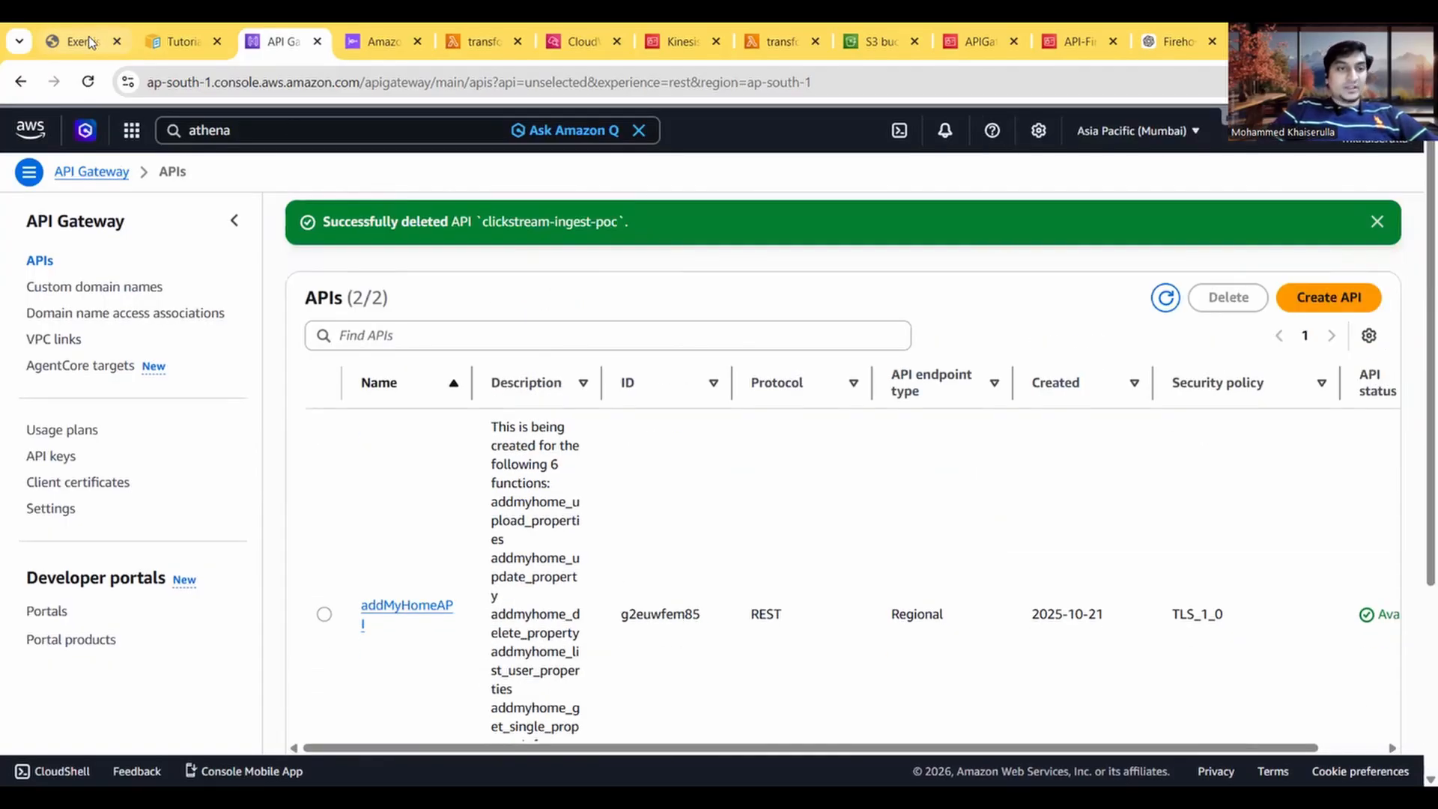
Step: Close the API Gateway page and open the list of streams in Amazon Data Firehose
{"action": "left_click", "coordinate": [62, 25]}
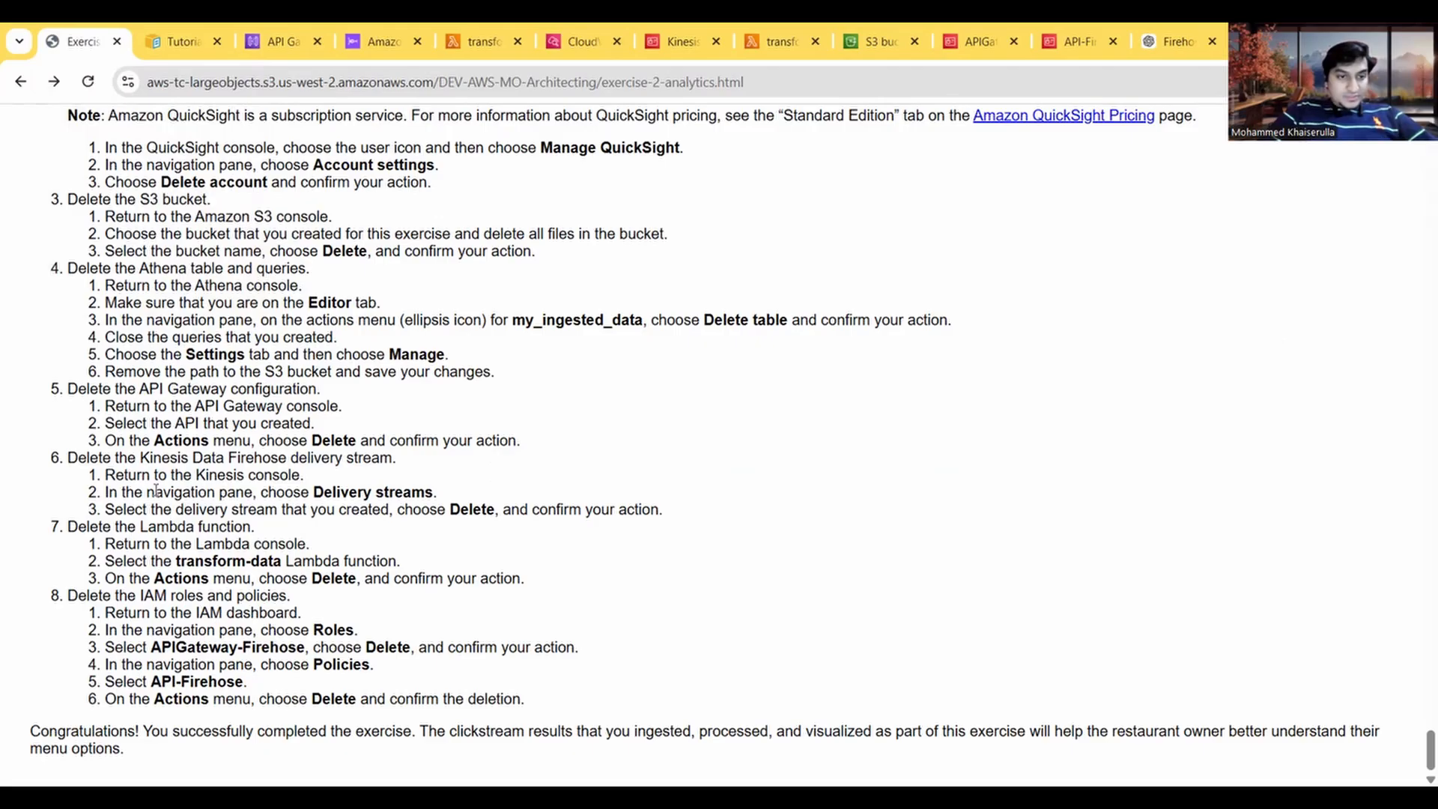
{"action": "left_click", "coordinate": [295, 39]}
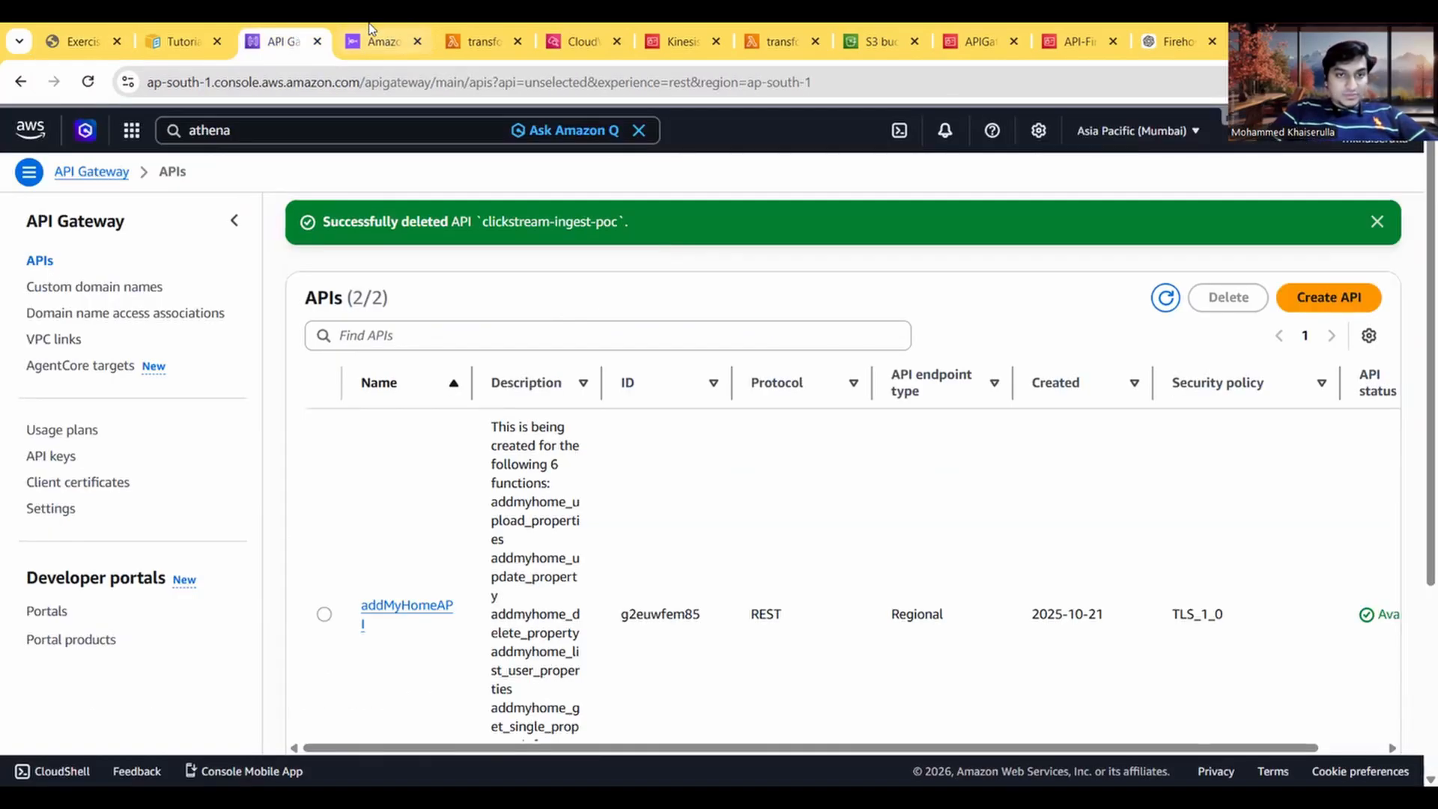
{"action": "left_click", "coordinate": [316, 41]}
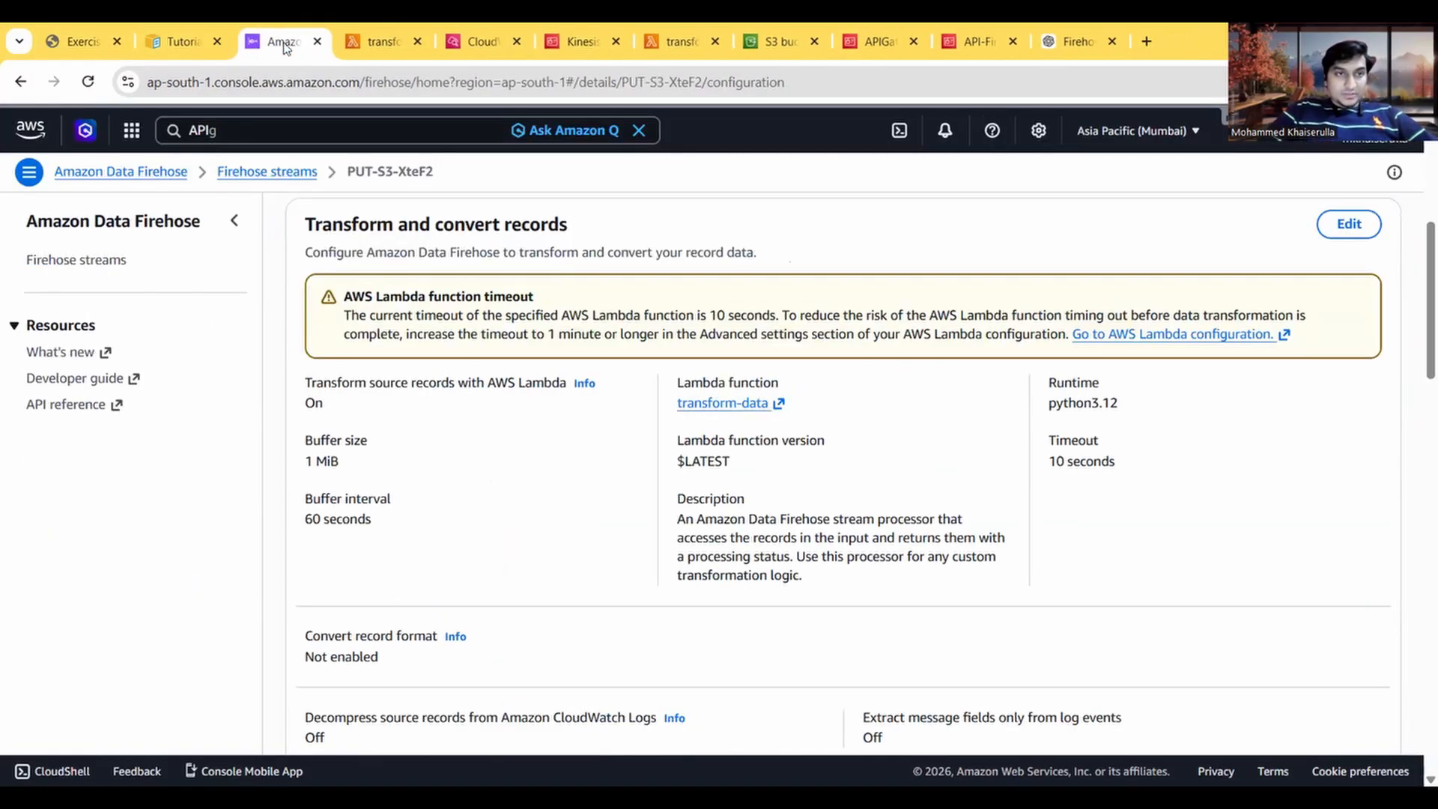
{"action": "left_click", "coordinate": [267, 172]}
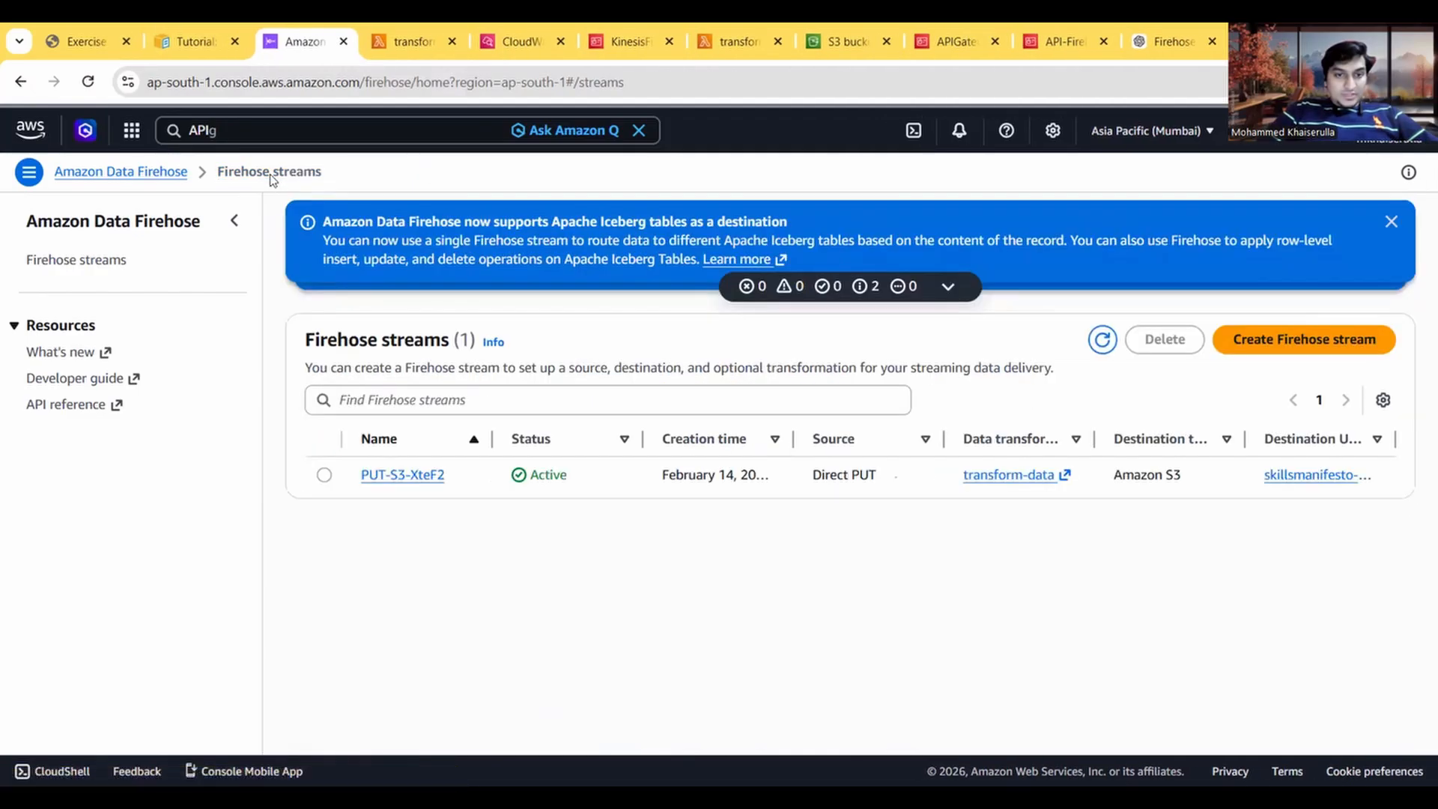
Step: Reread the guide's delivery stream clean-up instructions and inspect the details page of the PUT-S3-XteF2 stream
{"action": "left_click", "coordinate": [117, 30]}
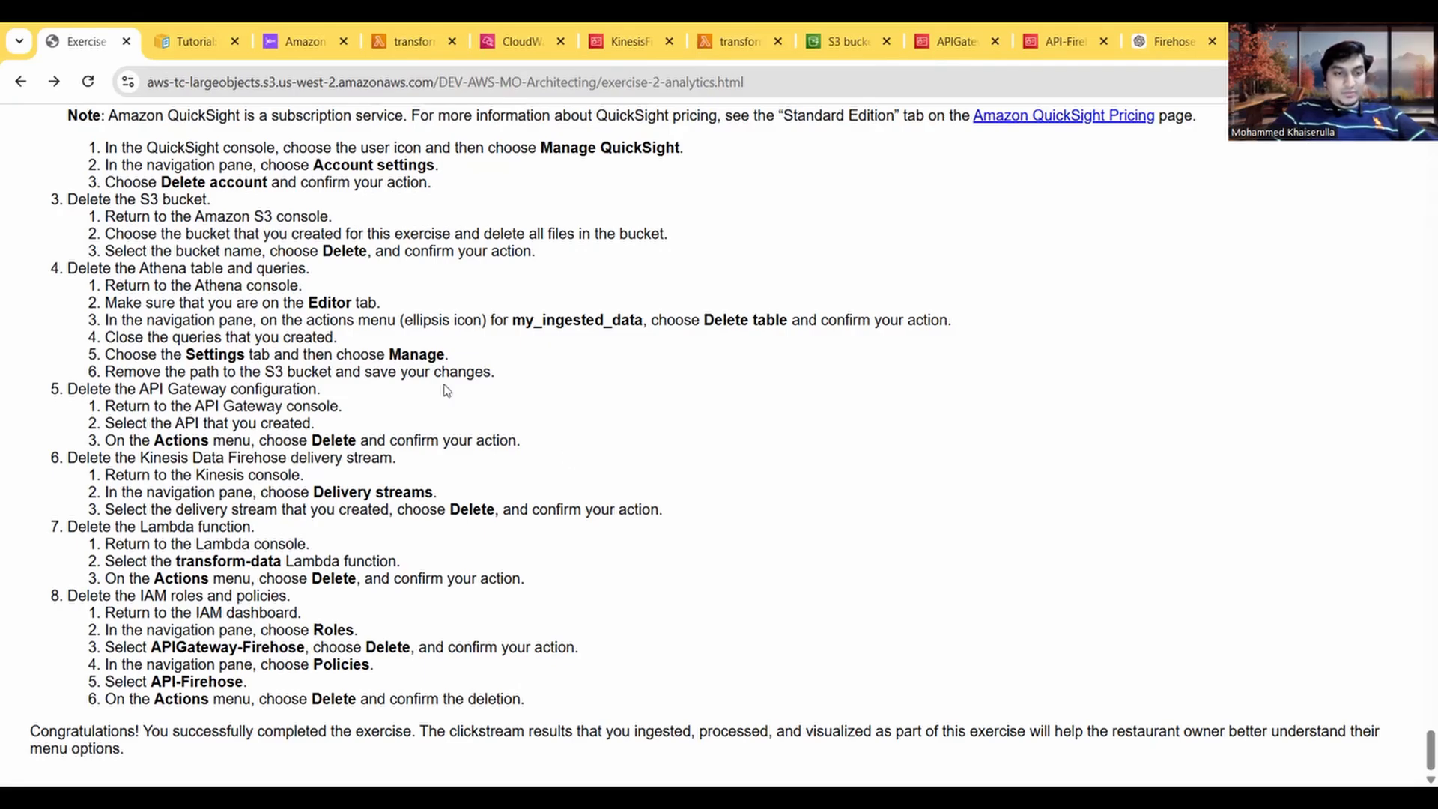
{"action": "left_click", "coordinate": [300, 42]}
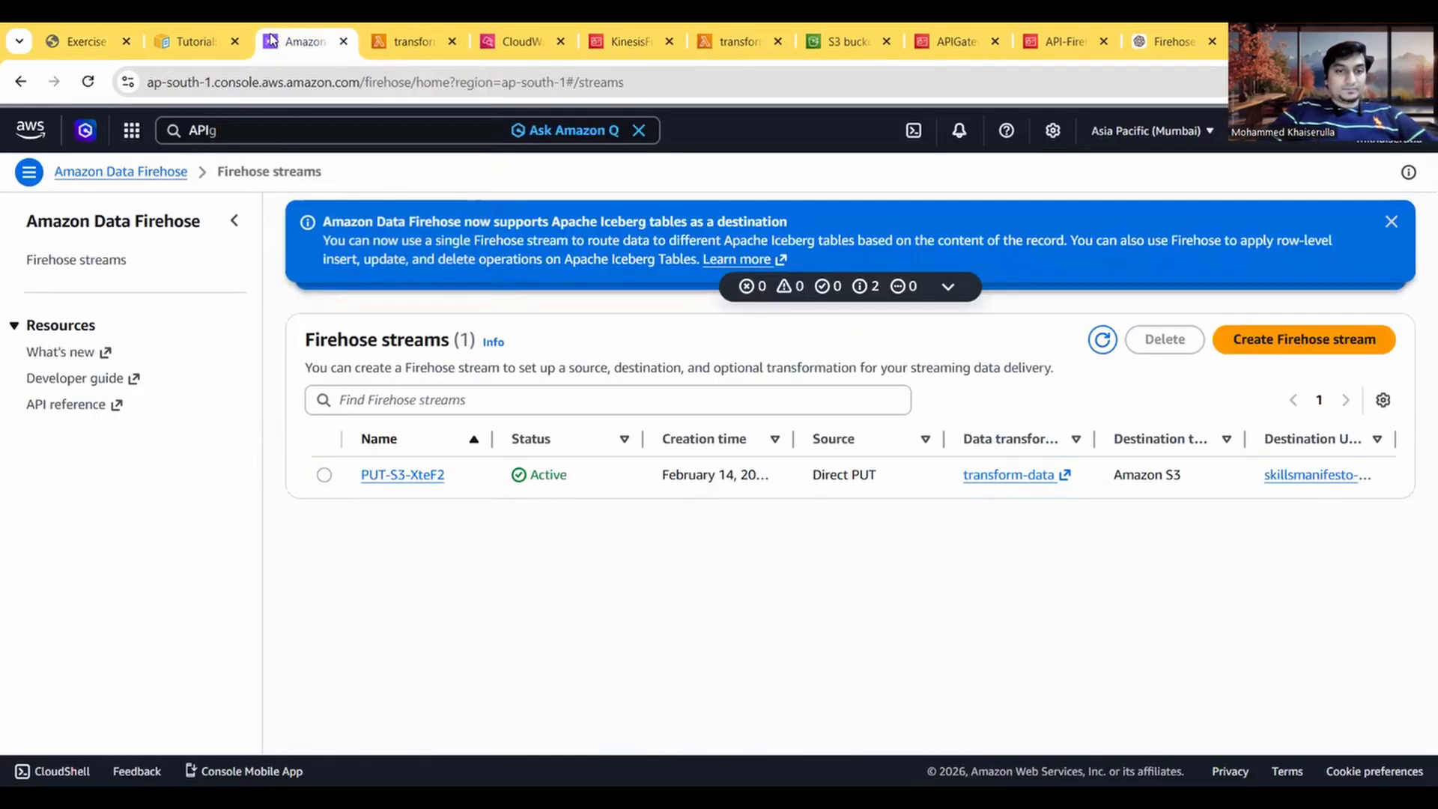
{"action": "left_click", "coordinate": [388, 479]}
{"action": "scroll", "coordinate": [478, 510], "scroll_direction": "down", "scroll_amount": 3}
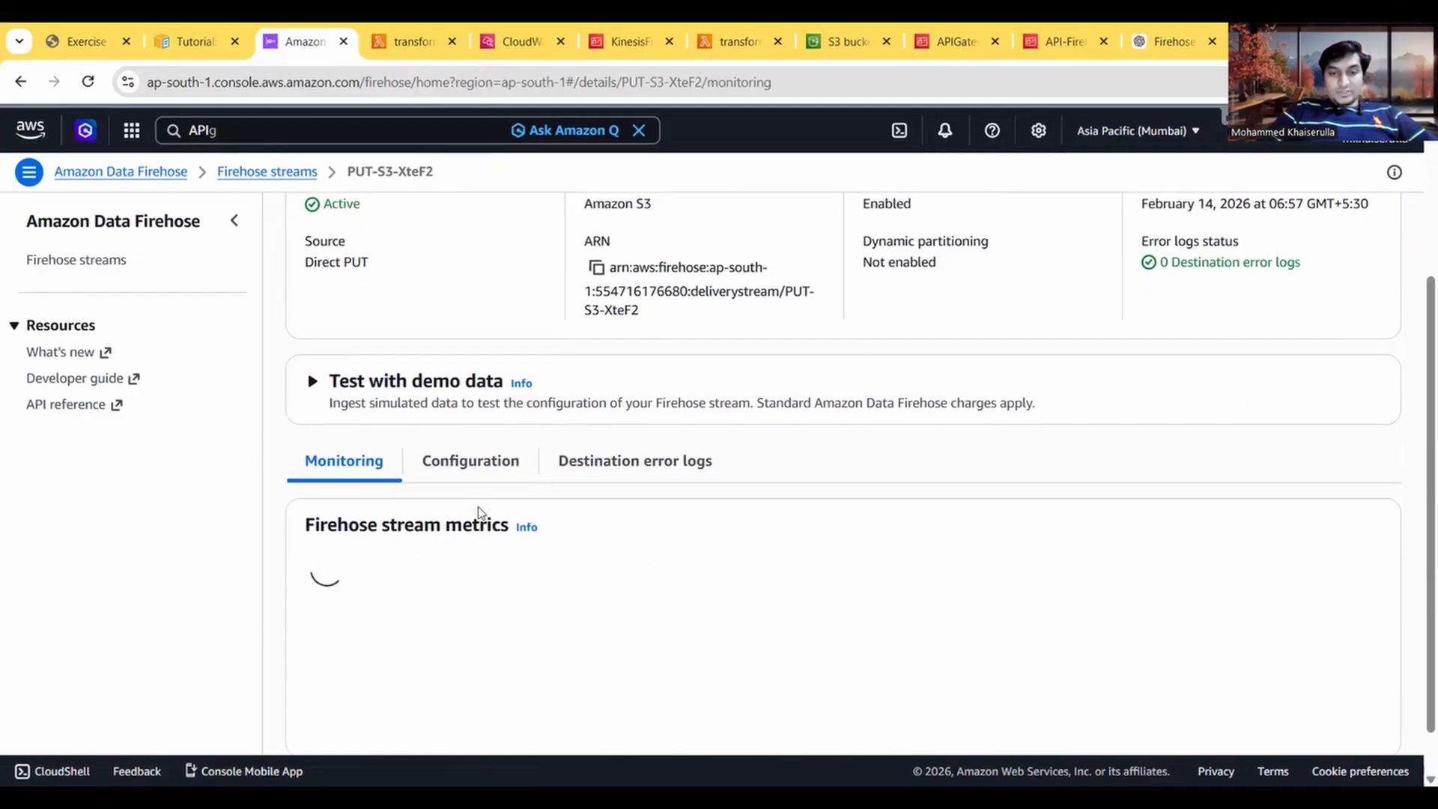
{"action": "scroll", "coordinate": [478, 510], "scroll_direction": "up", "scroll_amount": 3}
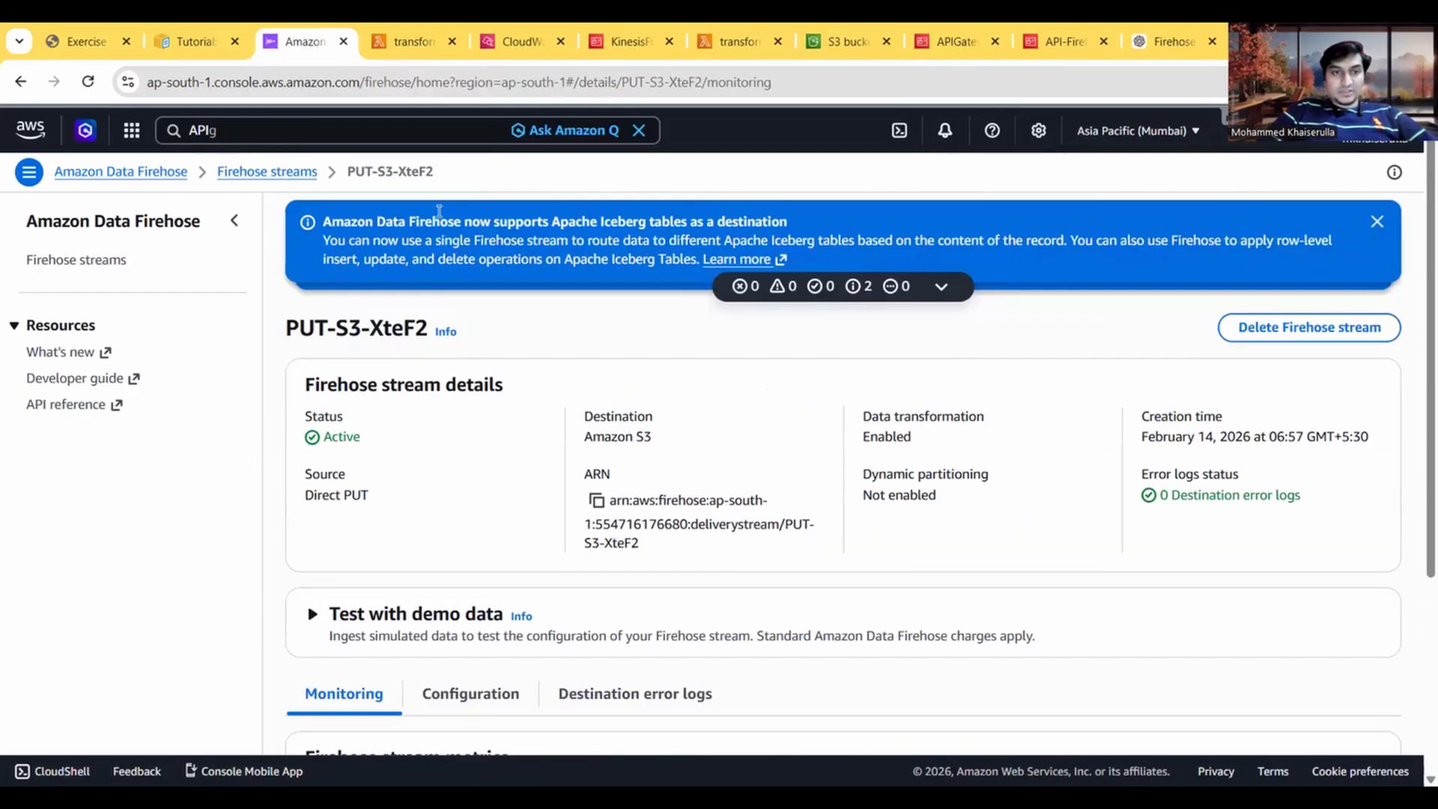
Step: Delete the PUT-S3-XteF2 Firehose stream, confirming with its name
{"action": "left_click", "coordinate": [267, 172]}
{"action": "left_click", "coordinate": [324, 474]}
{"action": "left_click", "coordinate": [1166, 339]}
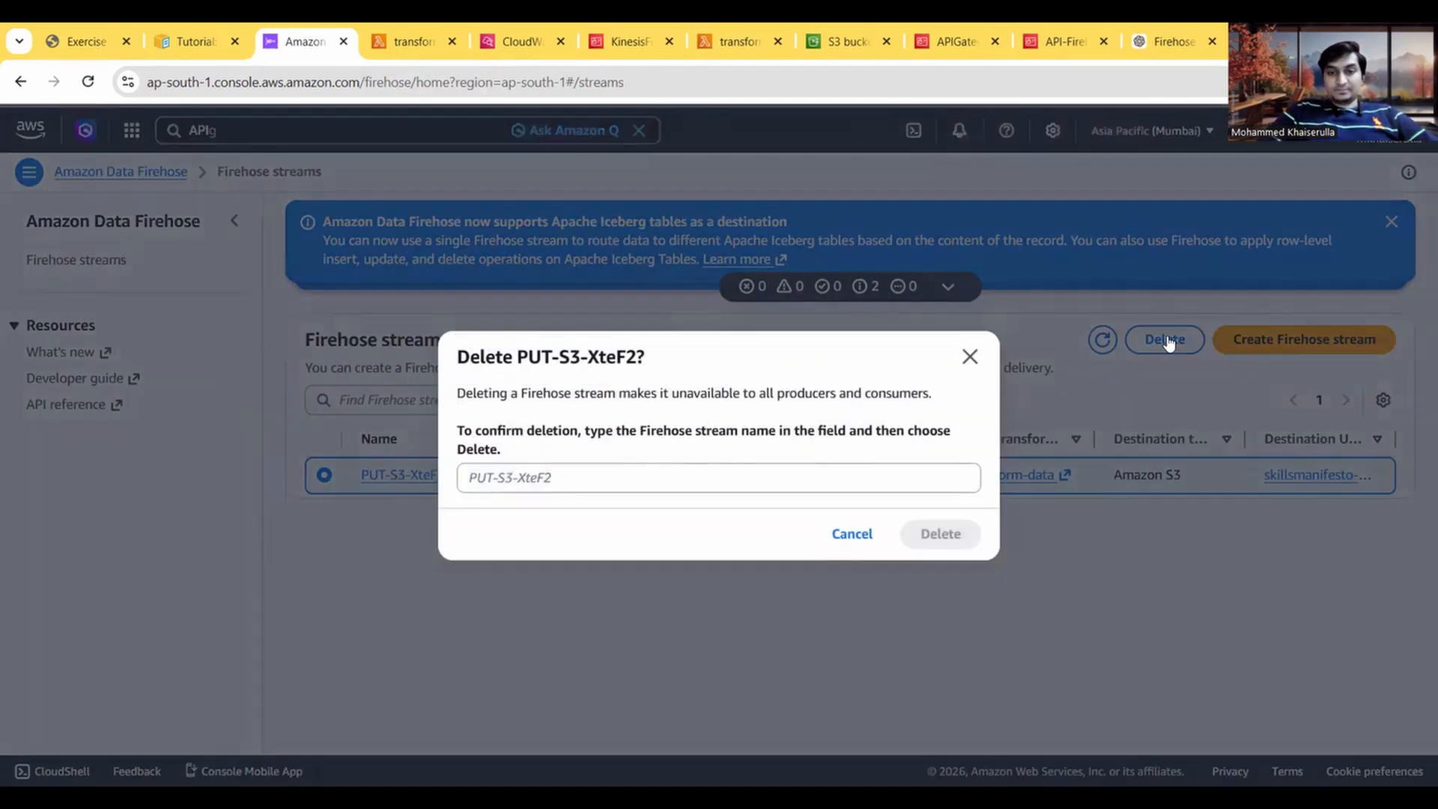
{"action": "mouse_move", "coordinate": [638, 358]}
{"action": "left_mouse_down"}
{"action": "mouse_move", "coordinate": [561, 368]}
{"action": "mouse_move", "coordinate": [642, 358]}
{"action": "left_mouse_up"}
{"action": "triple_click", "coordinate": [562, 367]}
{"action": "left_click", "coordinate": [558, 368]}
{"action": "key", "text": "ctrl+c"}
{"action": "left_click", "coordinate": [564, 479]}
{"action": "key", "text": "ctrl+v"}
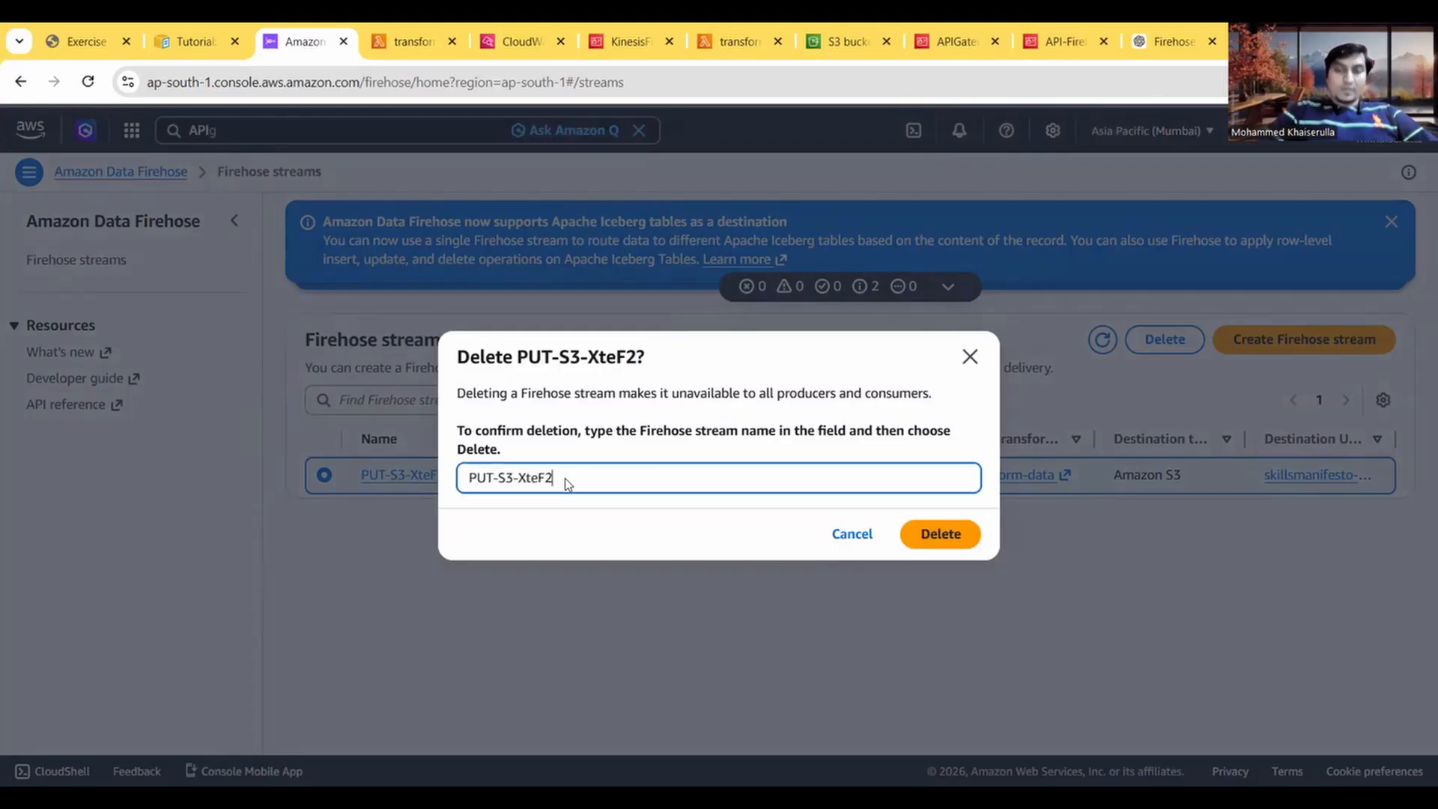
{"action": "left_click", "coordinate": [934, 547]}
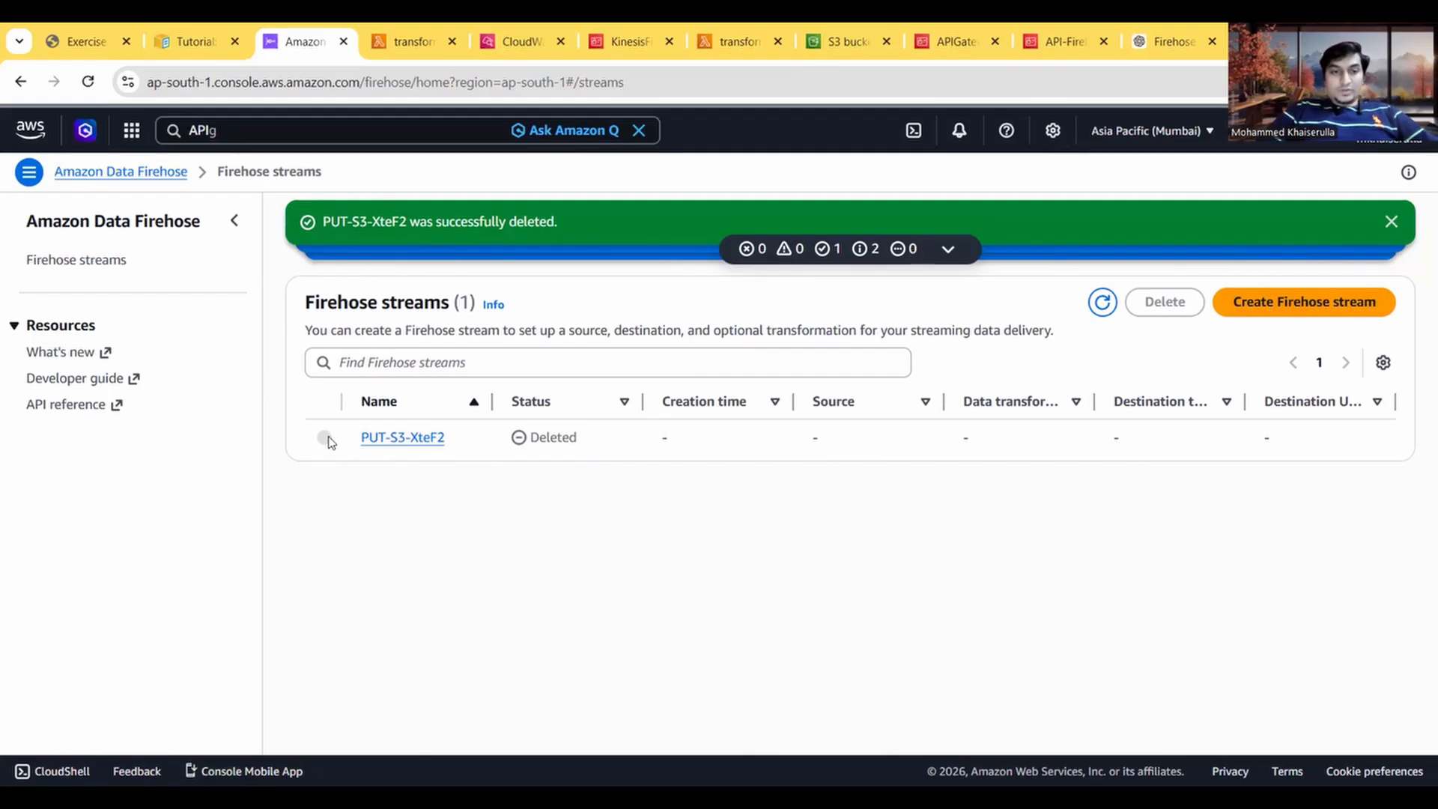
Step: Close the duplicate transform-data page and open the list of Lambda functions
{"action": "left_click", "coordinate": [99, 39]}
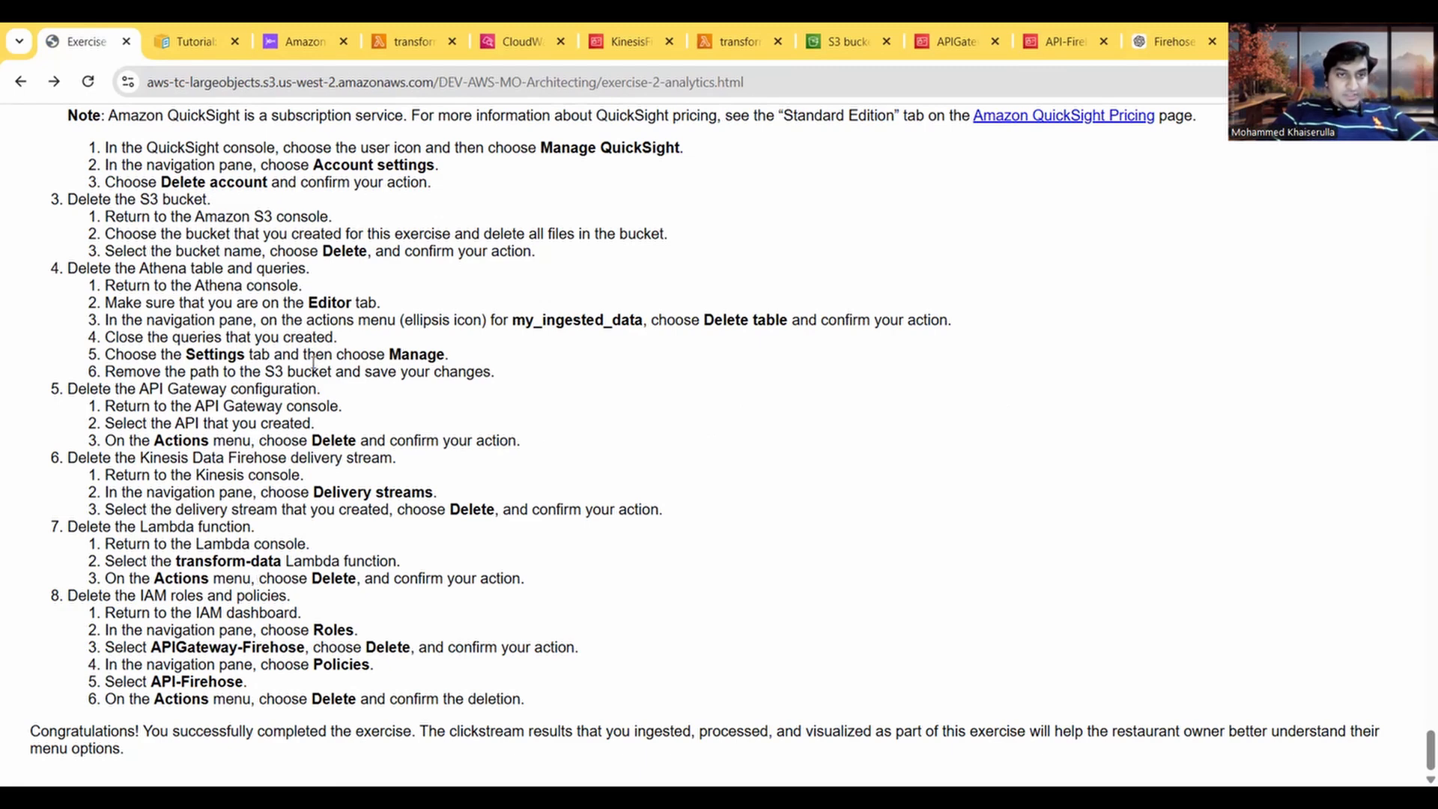
{"action": "left_click", "coordinate": [707, 42]}
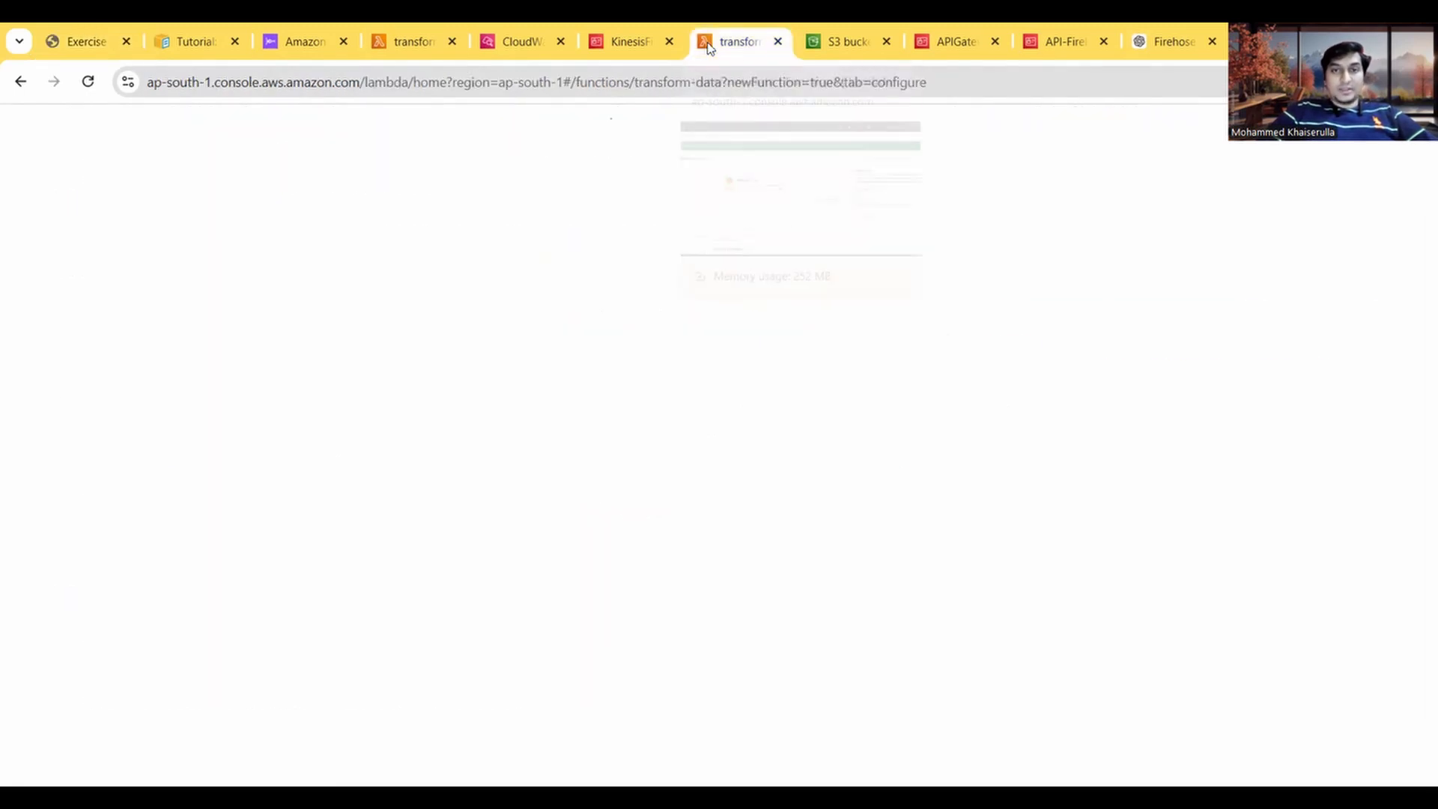
{"action": "left_click", "coordinate": [778, 41]}
{"action": "left_click", "coordinate": [408, 41]}
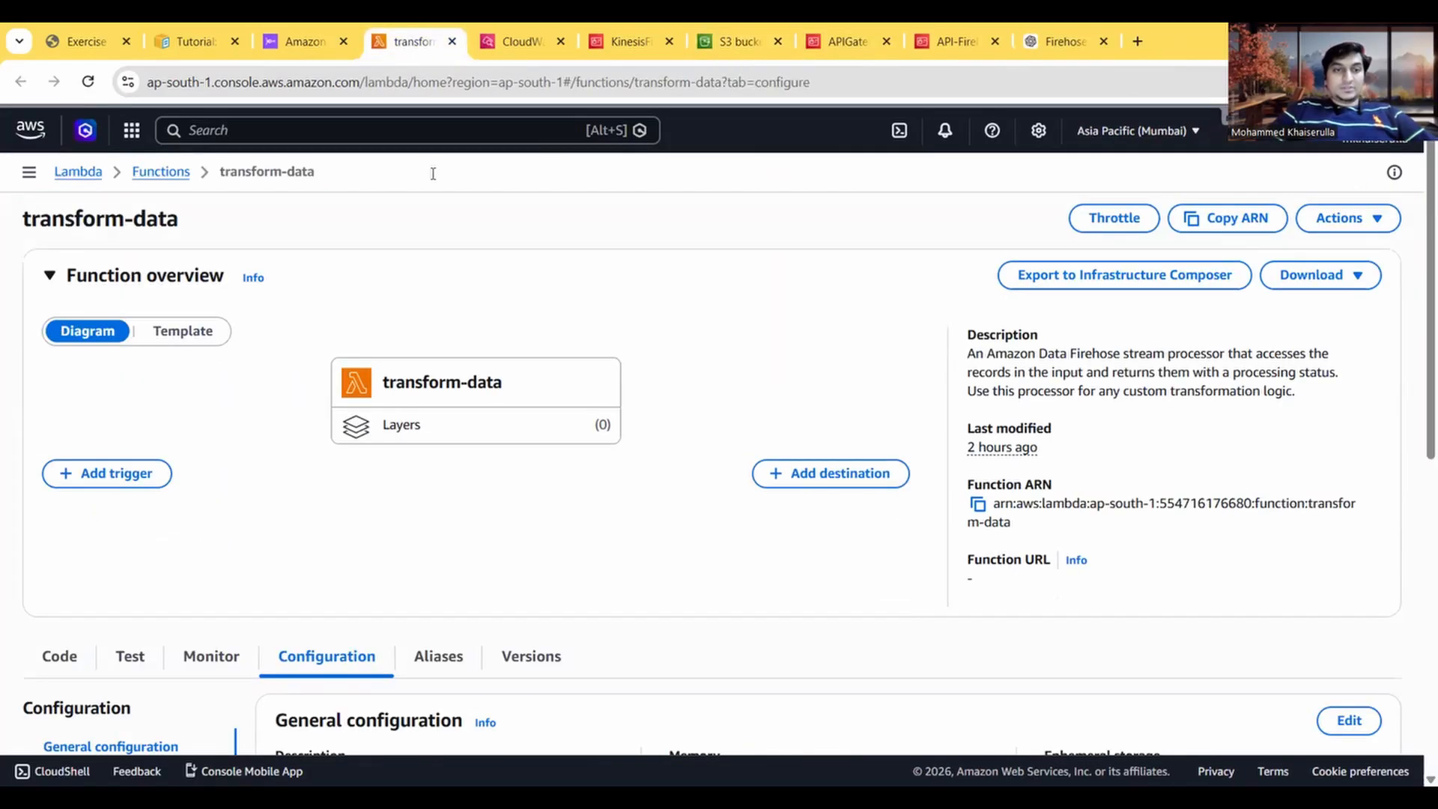
{"action": "left_click", "coordinate": [164, 174]}
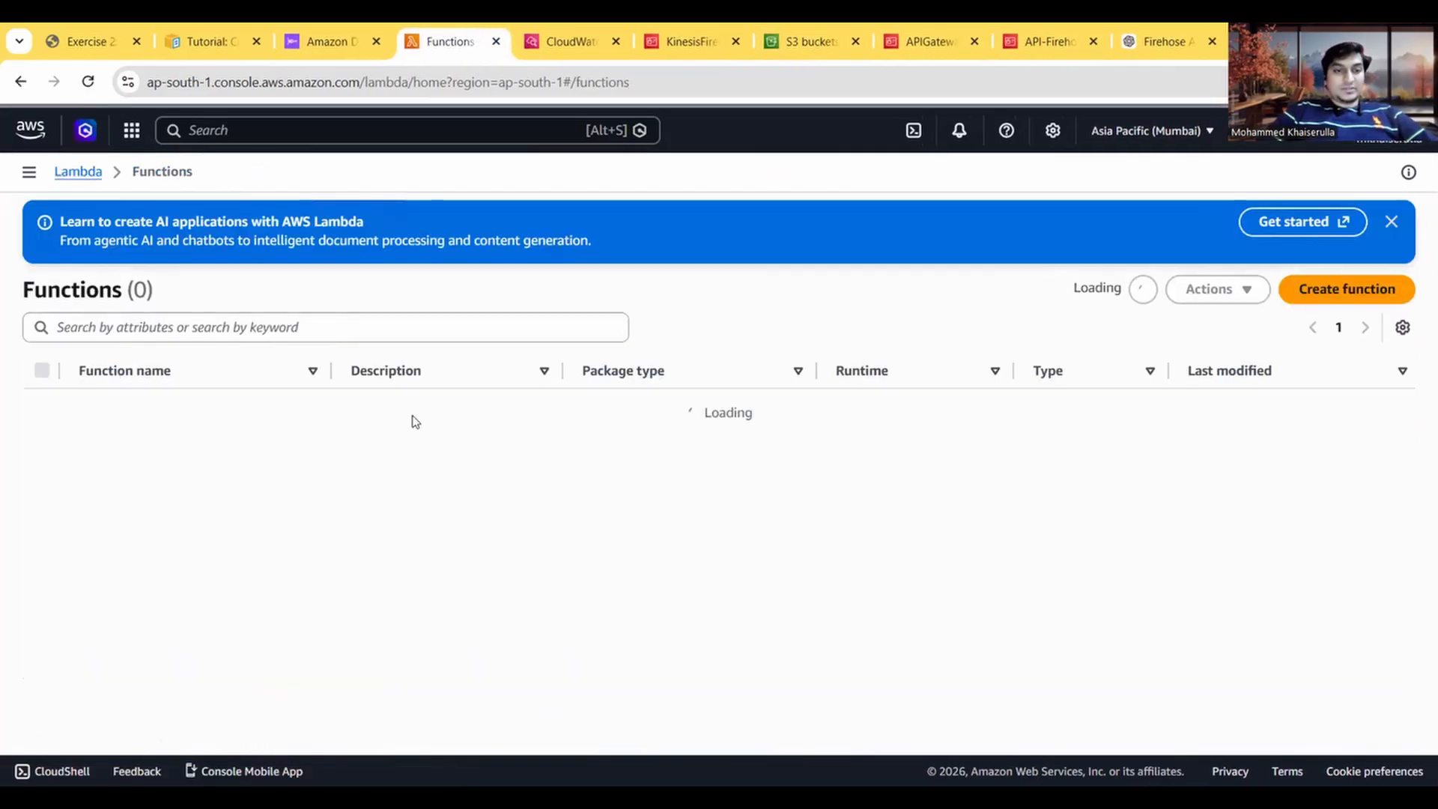
Step: Delete the transform-data Lambda function, confirming with "confirm"
{"action": "left_click", "coordinate": [42, 487]}
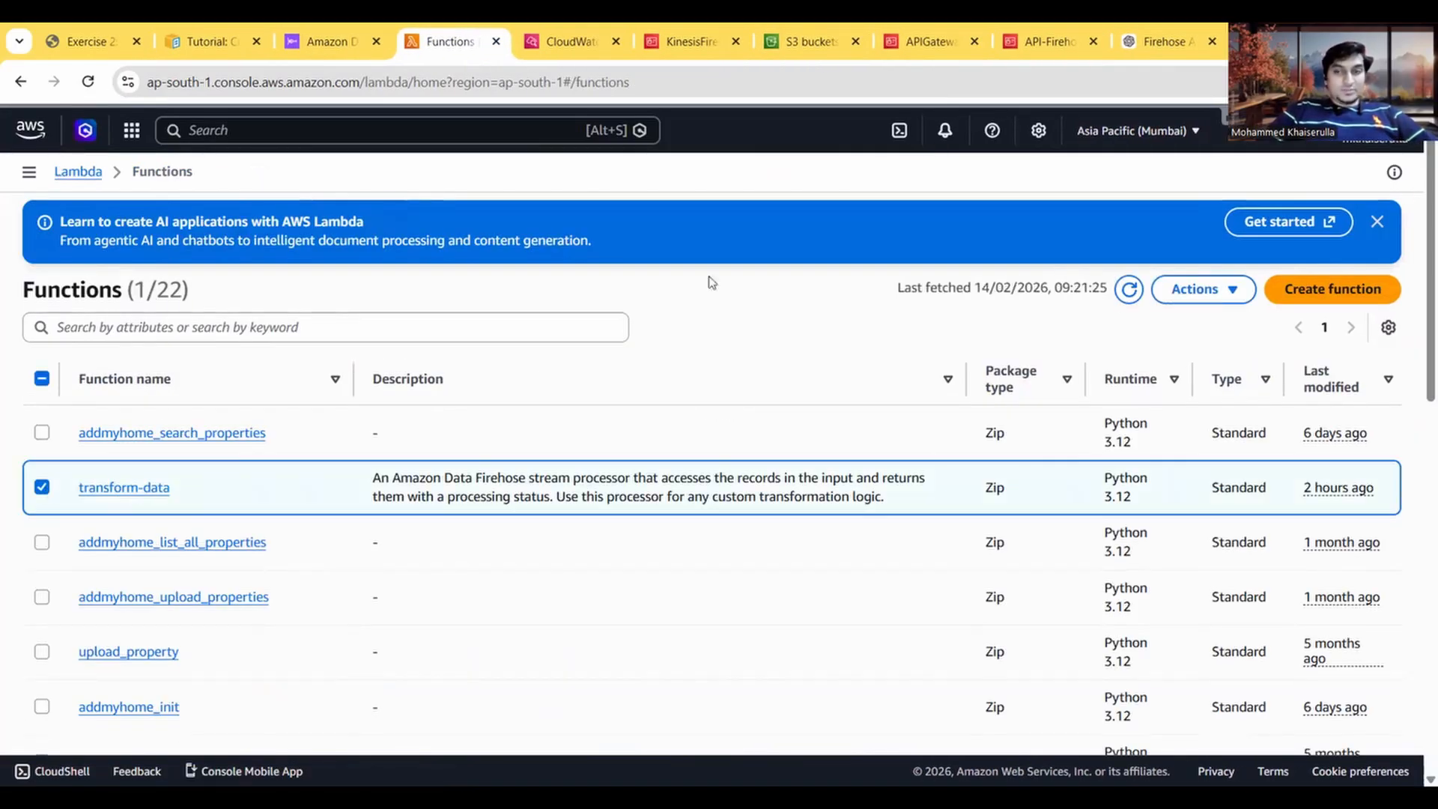
{"action": "left_click", "coordinate": [1231, 294]}
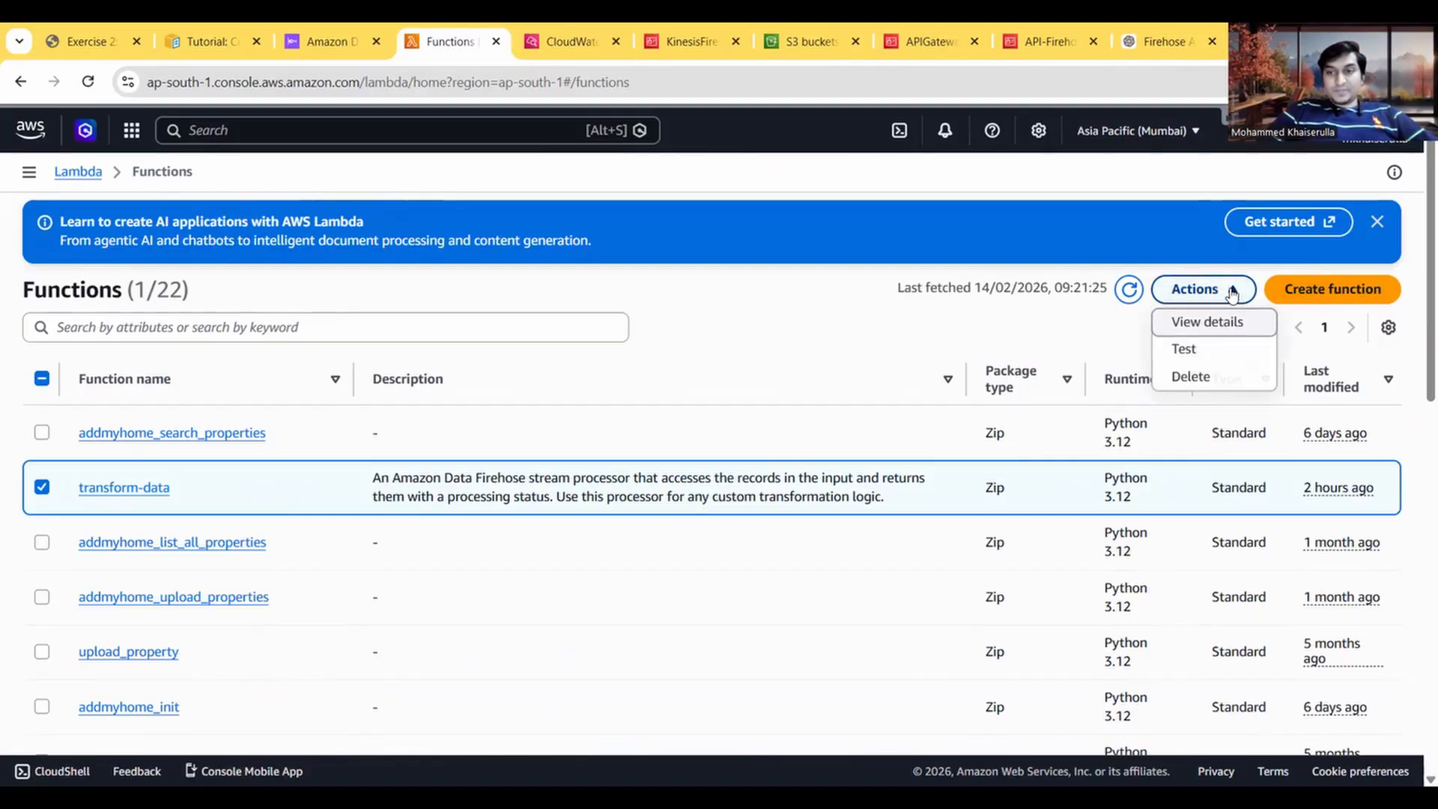
{"action": "left_click", "coordinate": [1196, 378]}
{"action": "left_click", "coordinate": [450, 517]}
{"action": "type", "text": "confirm"}
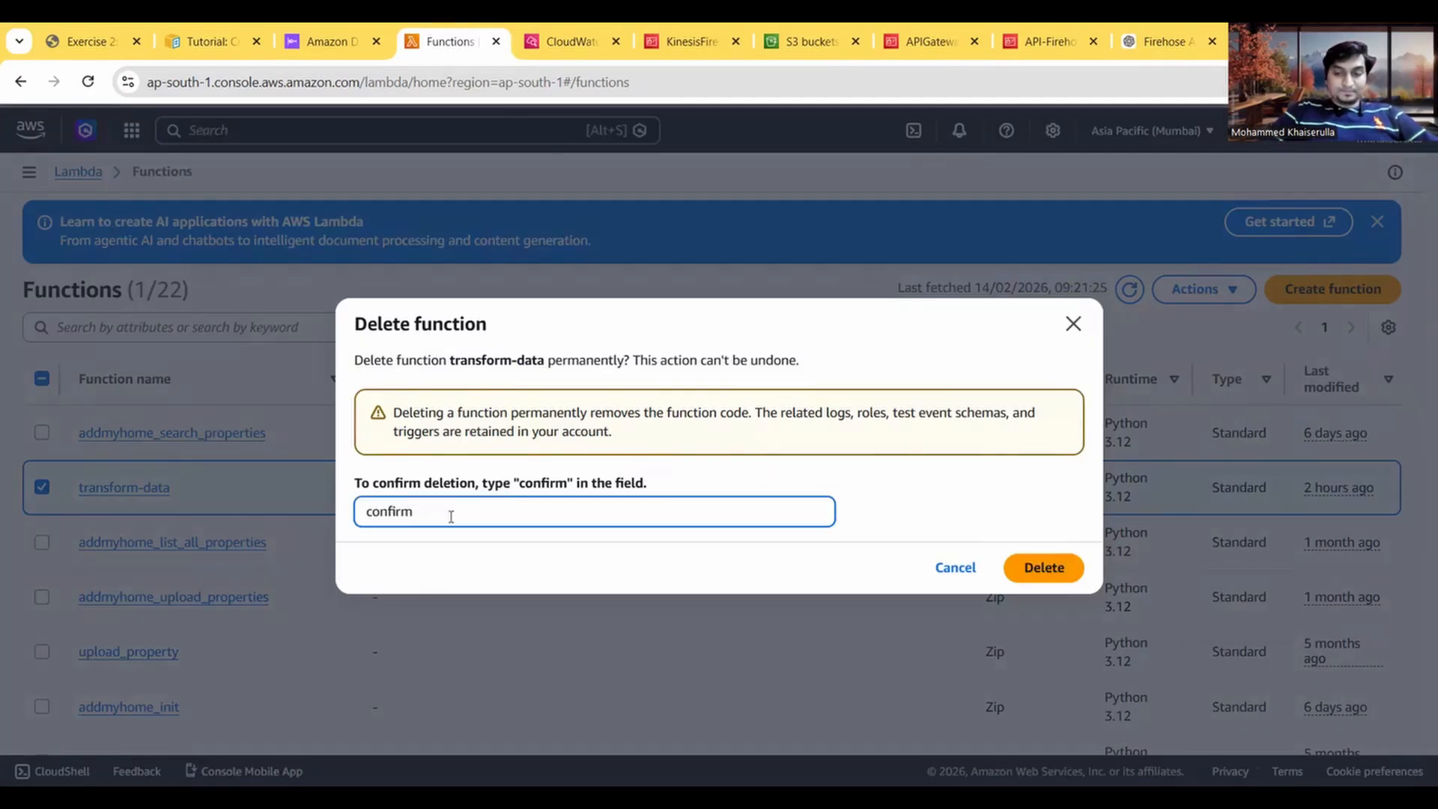
{"action": "left_click", "coordinate": [1026, 575]}
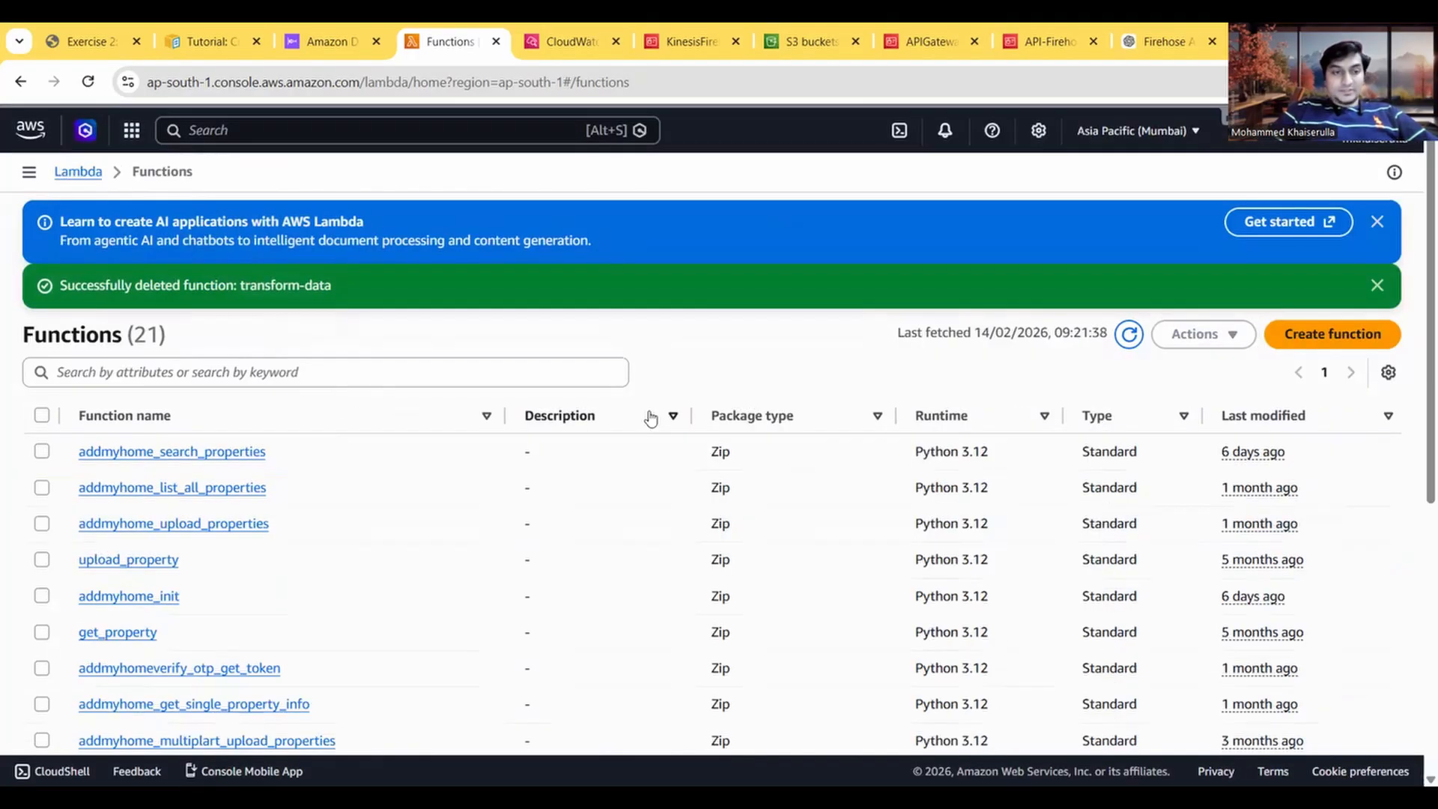
Step: Delete the /aws/kinesisfirehose/PUT-S3-XteF2 log group from CloudWatch log management and close the CloudWatch page
{"action": "left_click", "coordinate": [90, 36]}
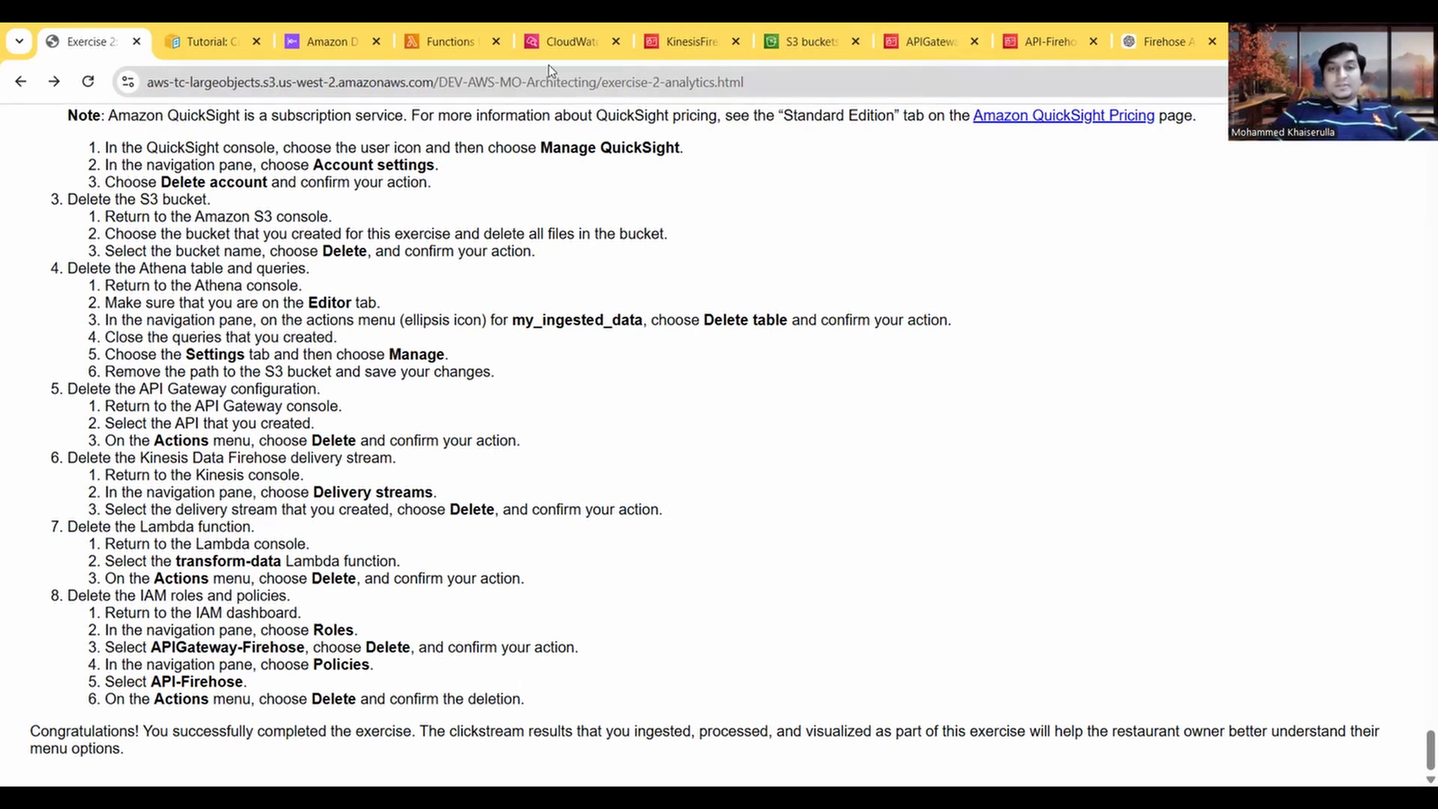
{"action": "left_click", "coordinate": [542, 36]}
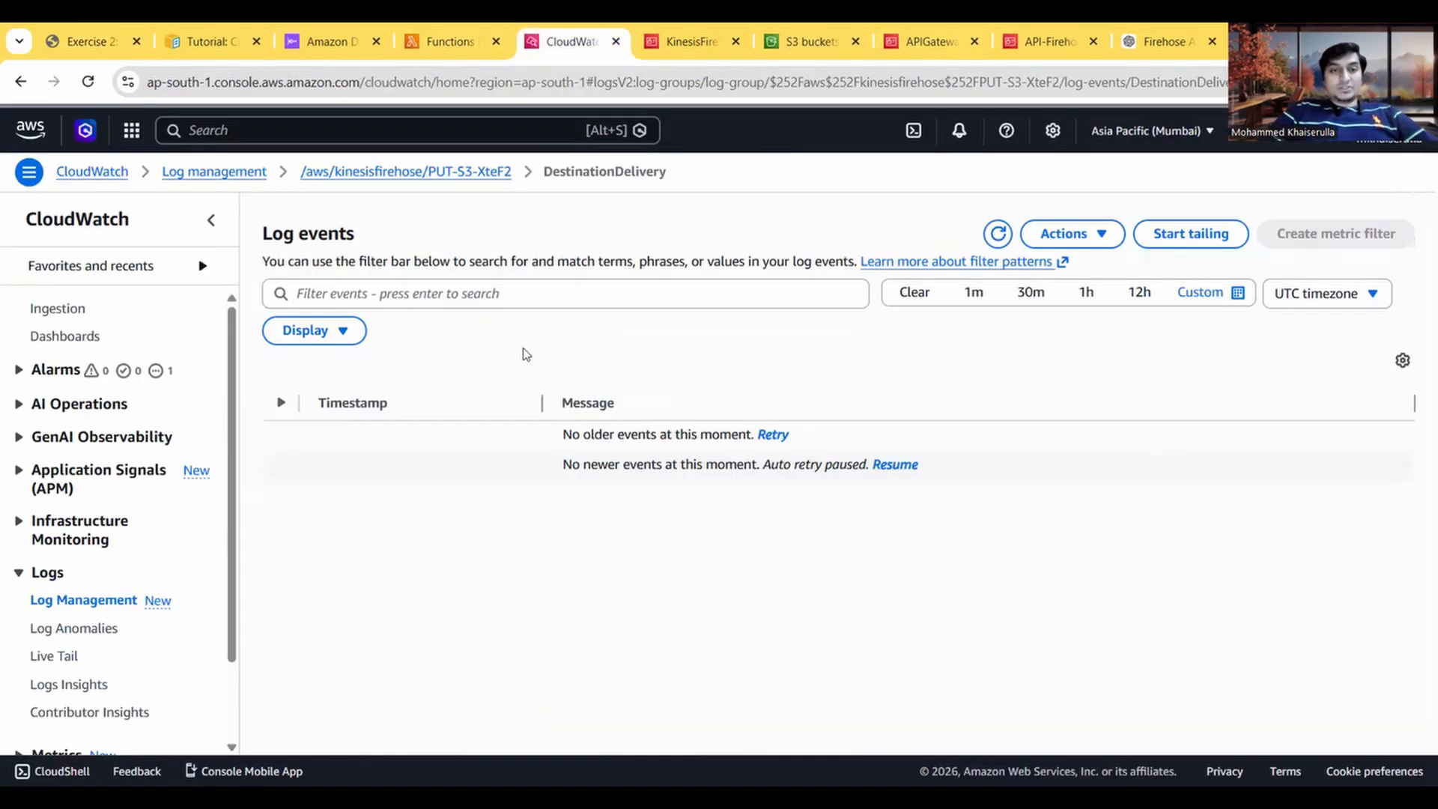
{"action": "left_click", "coordinate": [304, 173]}
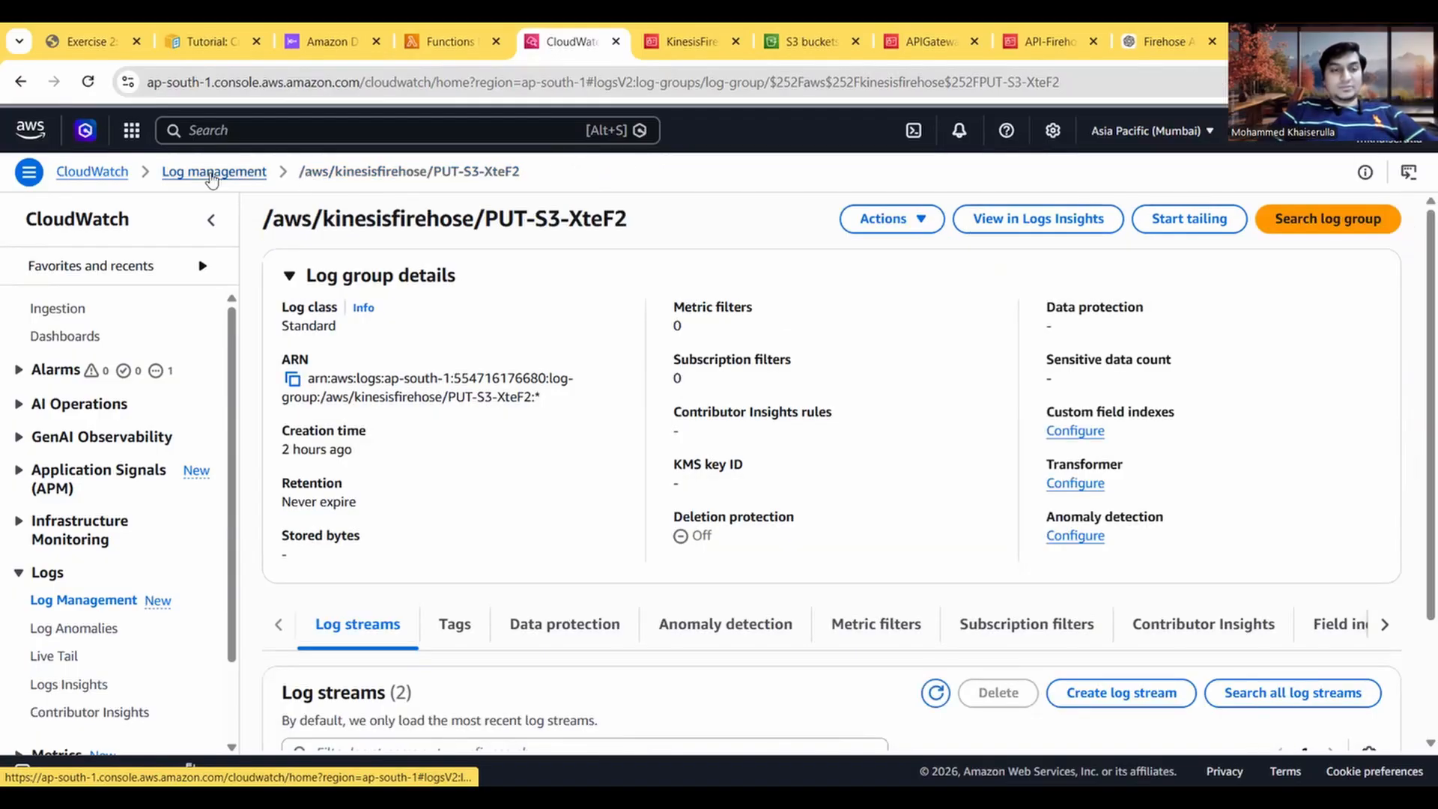
{"action": "left_click", "coordinate": [213, 173]}
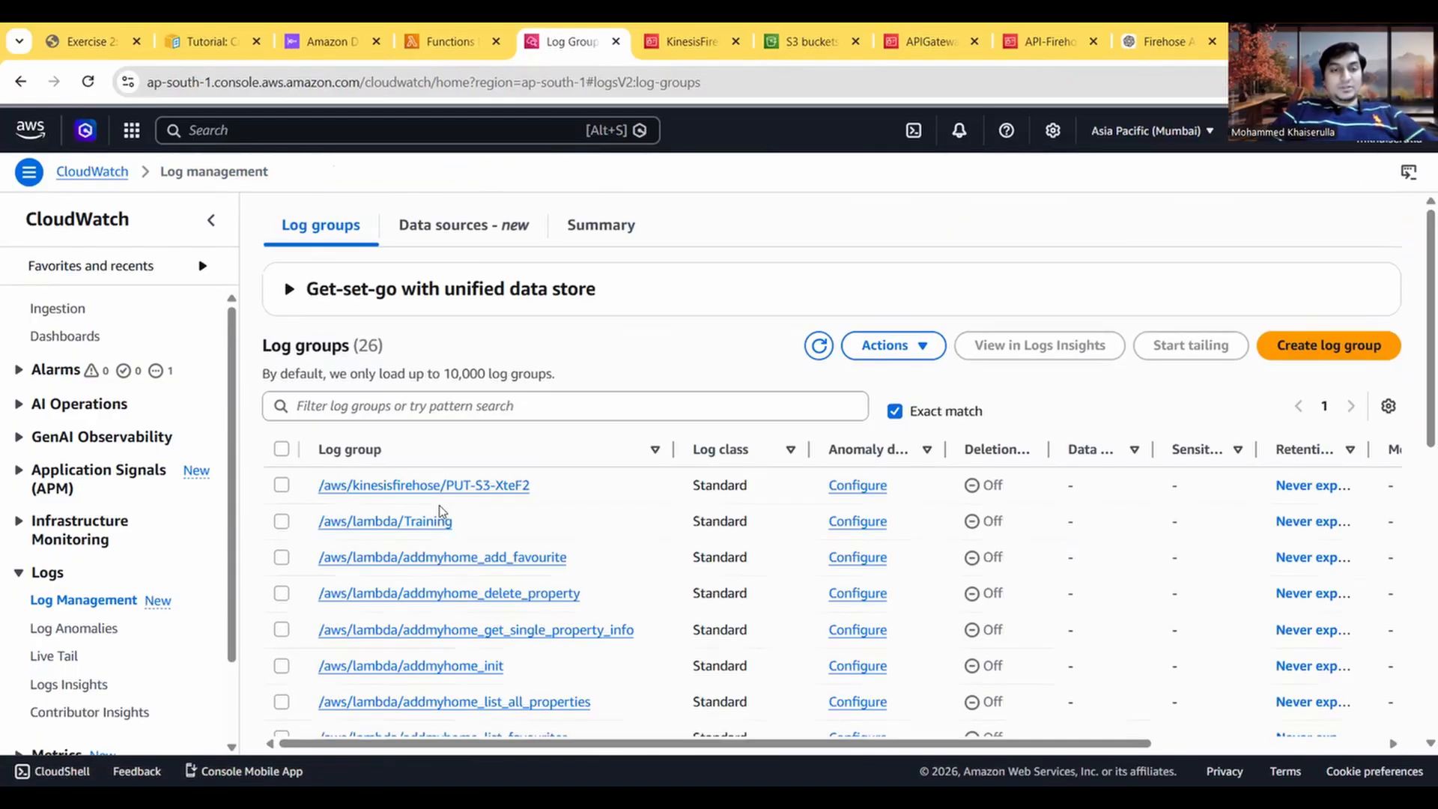
{"action": "scroll", "coordinate": [440, 512], "scroll_direction": "down", "scroll_amount": 2}
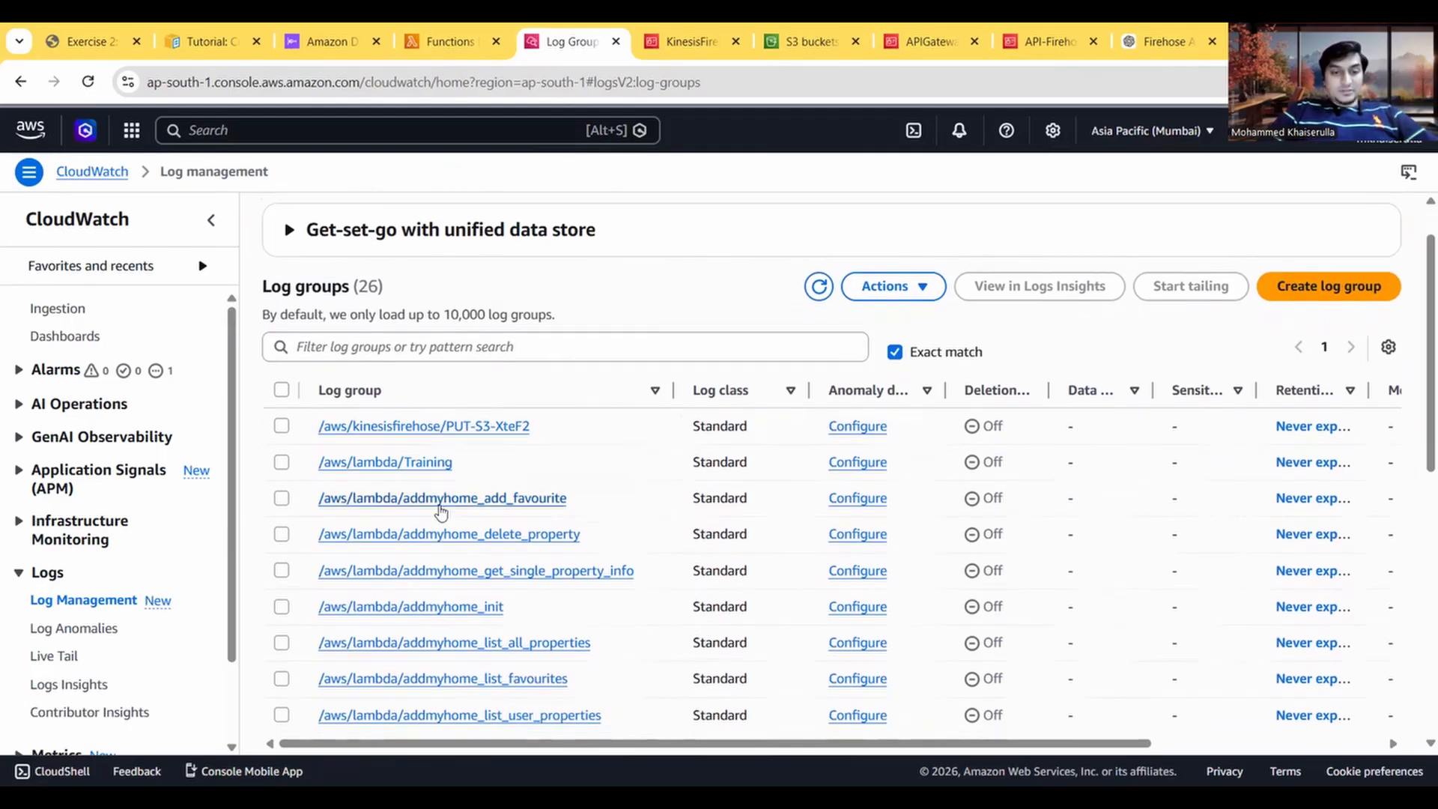
{"action": "left_click", "coordinate": [282, 427]}
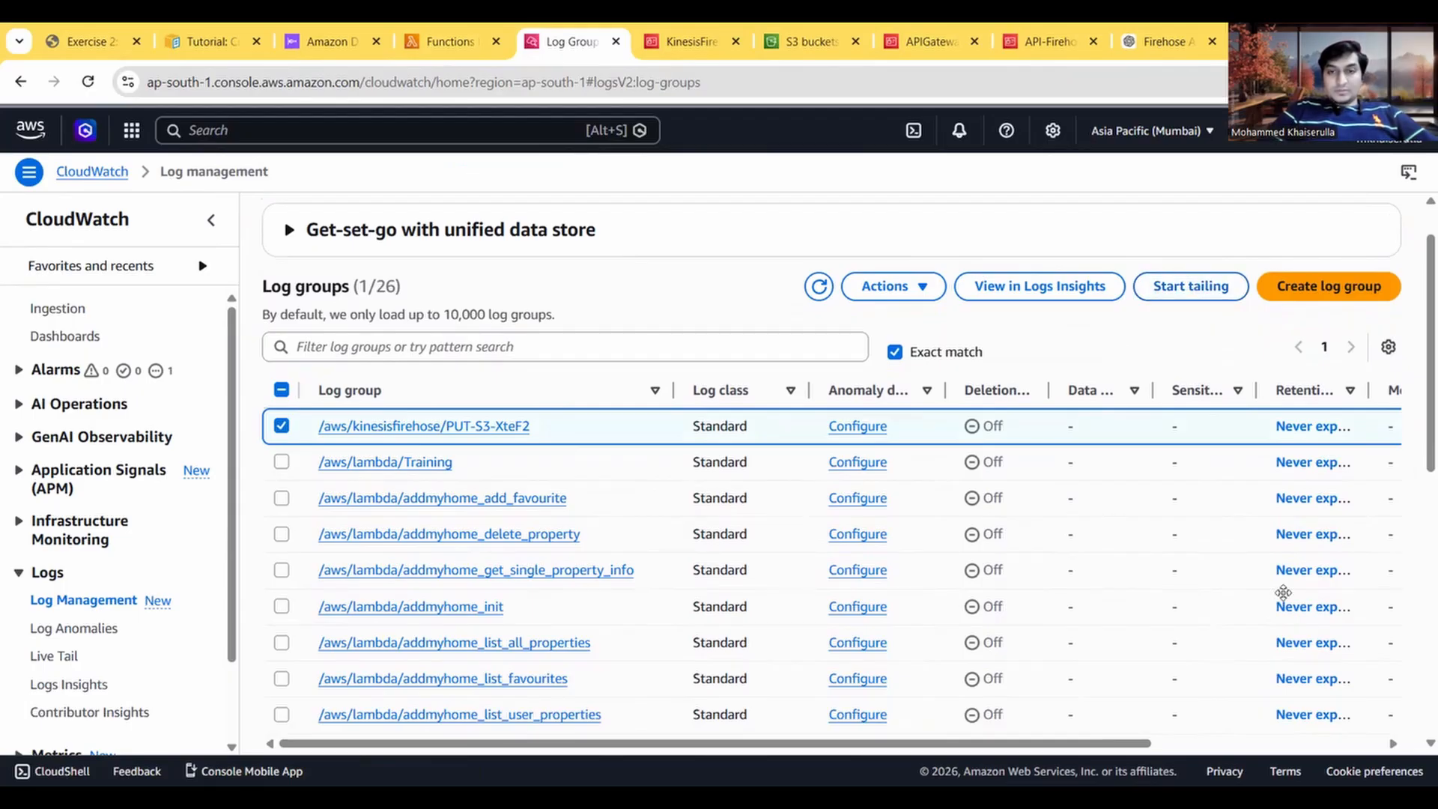
{"action": "left_click", "coordinate": [893, 290]}
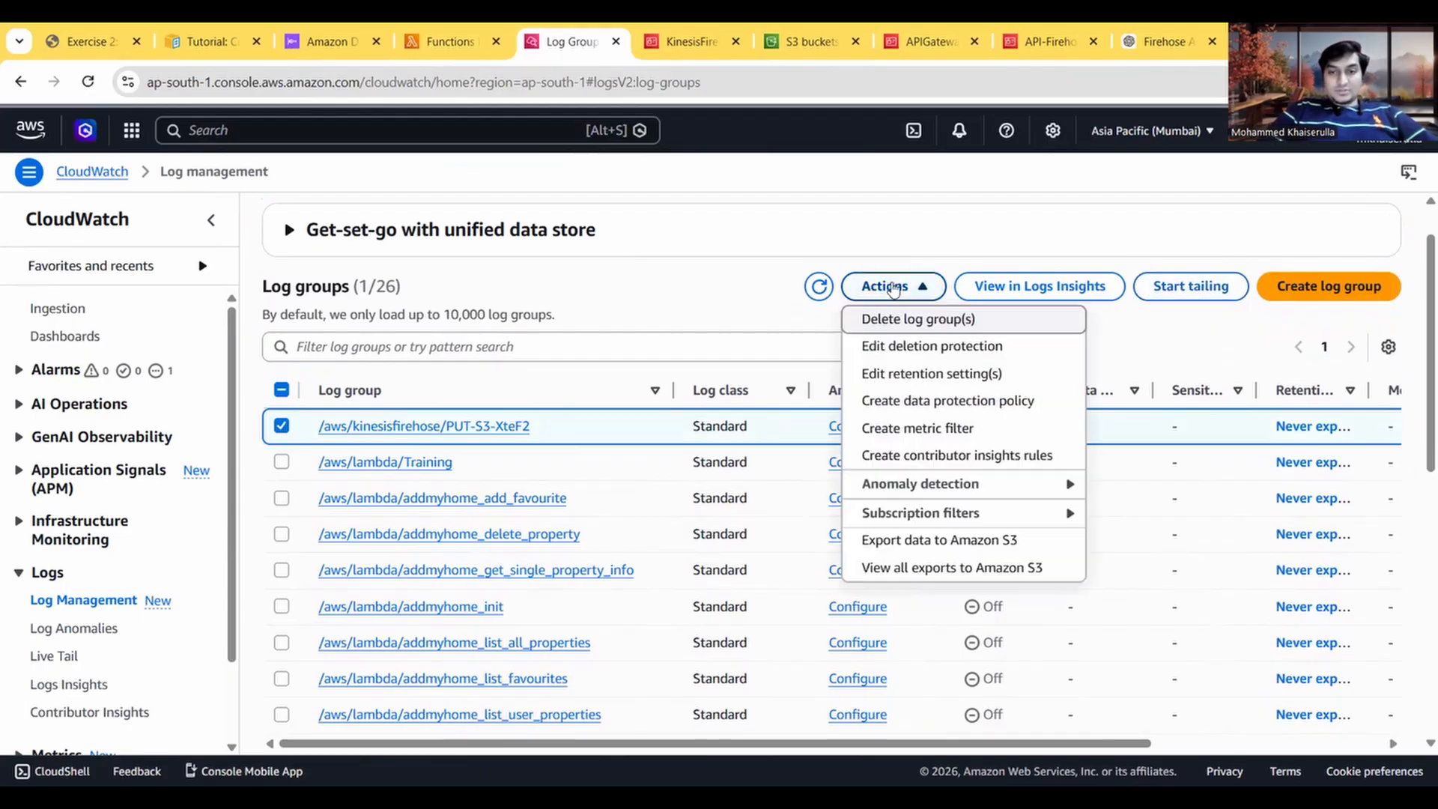
{"action": "left_click", "coordinate": [917, 320]}
{"action": "left_click", "coordinate": [1056, 538]}
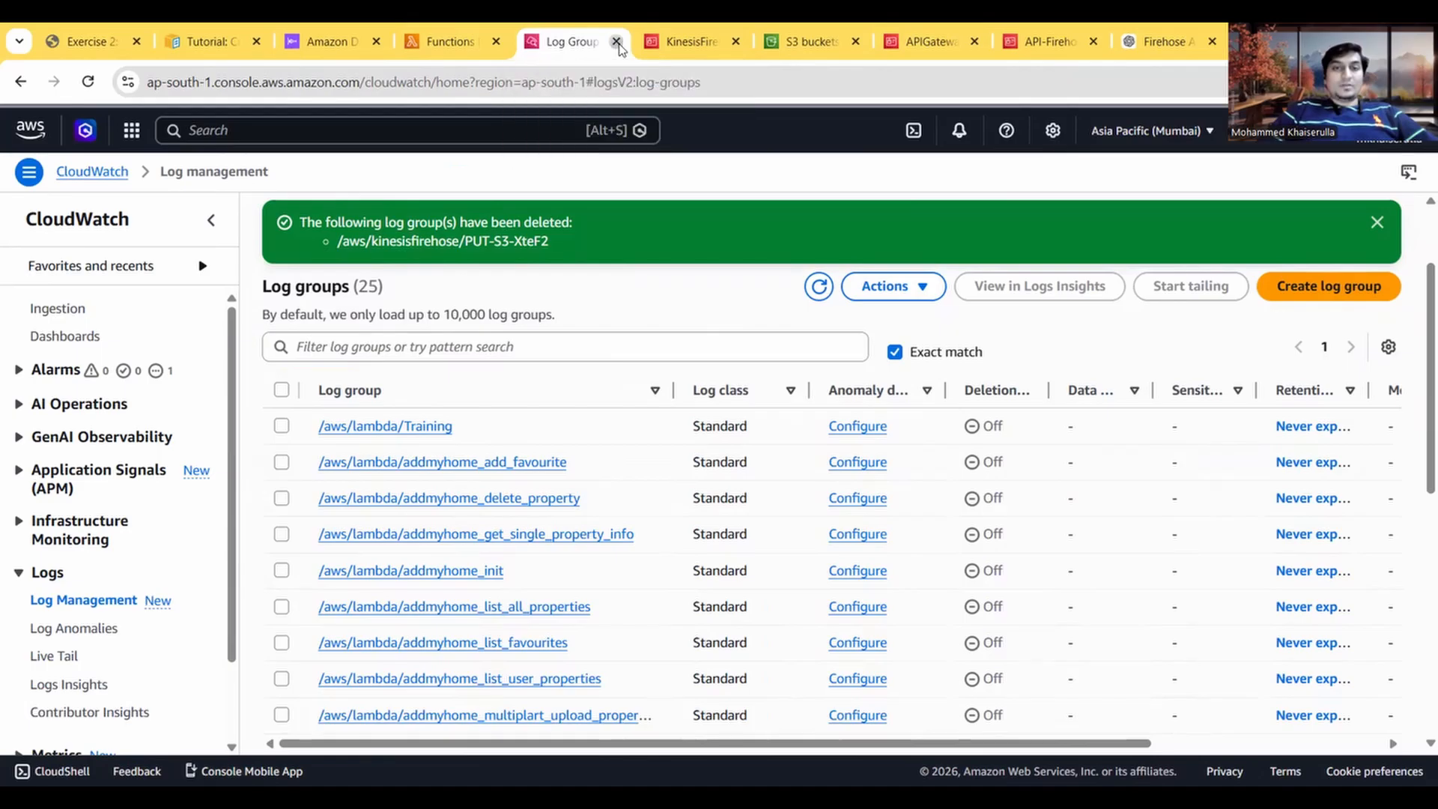
{"action": "left_click", "coordinate": [615, 42]}
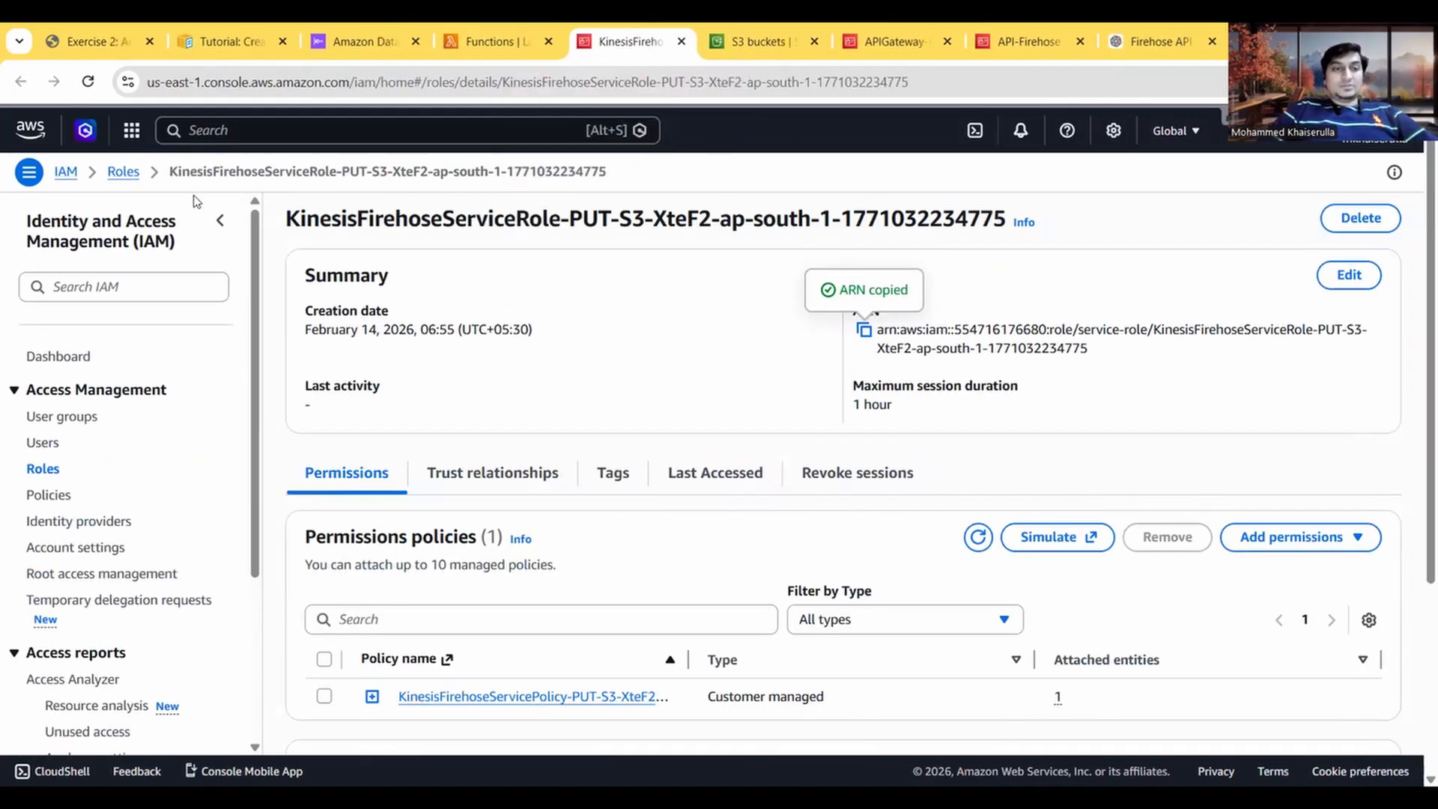
Step: Sort the IAM roles by last activity and select aws-quicksight-service-role-v0, AWSServiceRoleForResourceExplorer, transform-data-role-v5l5ini3, APIGateway-Firehose and AWSServiceRoleForRDS
{"action": "left_click", "coordinate": [119, 173]}
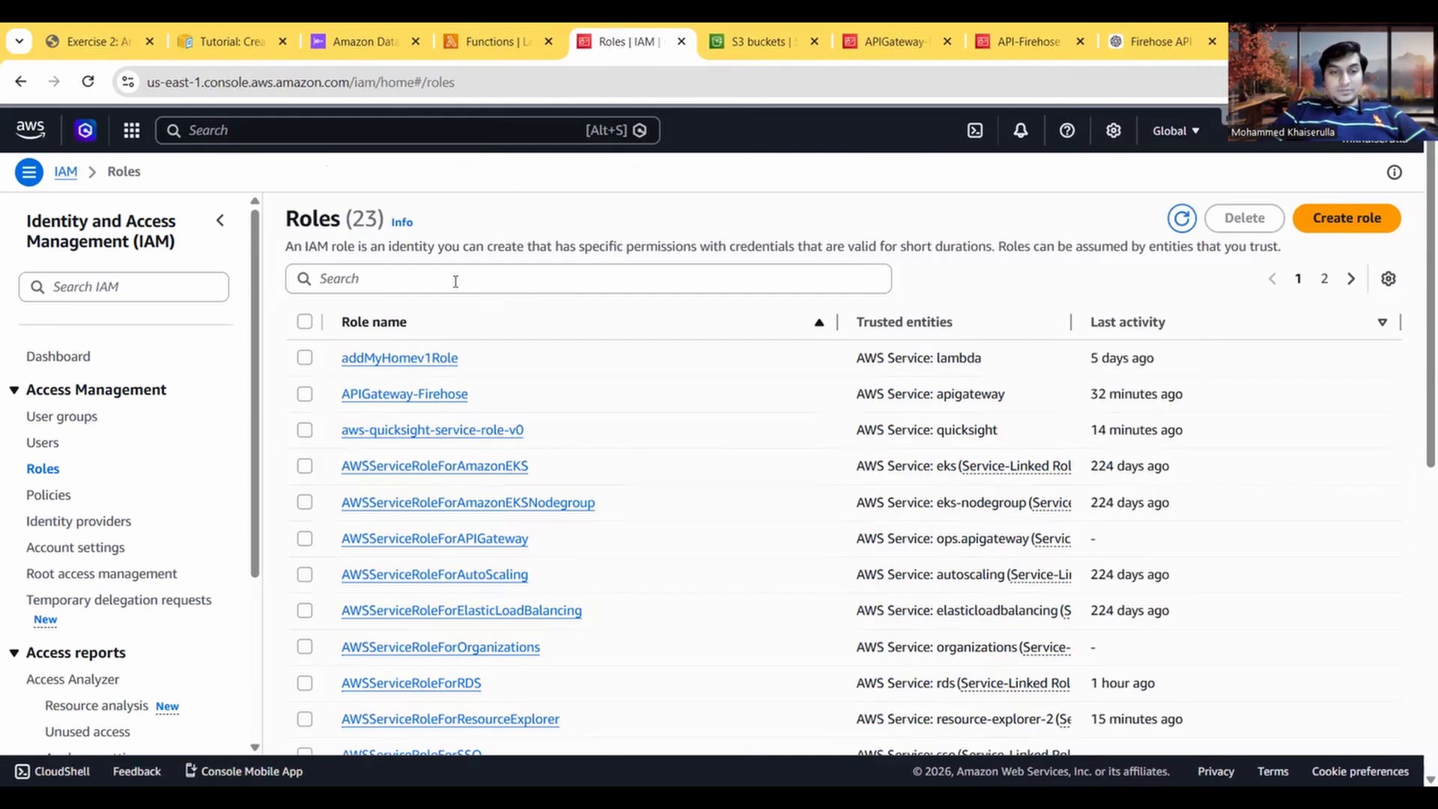
{"action": "left_click", "coordinate": [451, 280]}
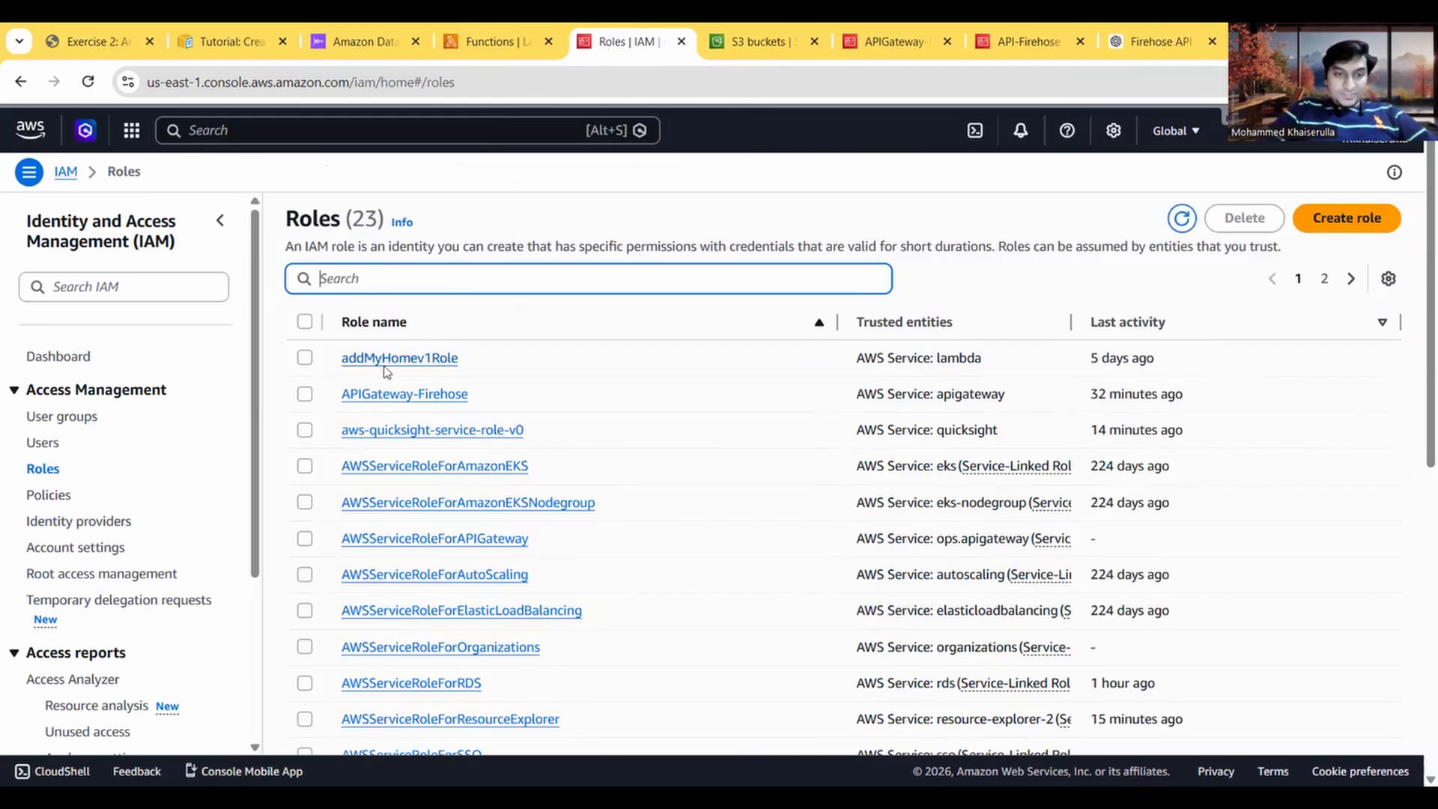
{"action": "left_click", "coordinate": [305, 395]}
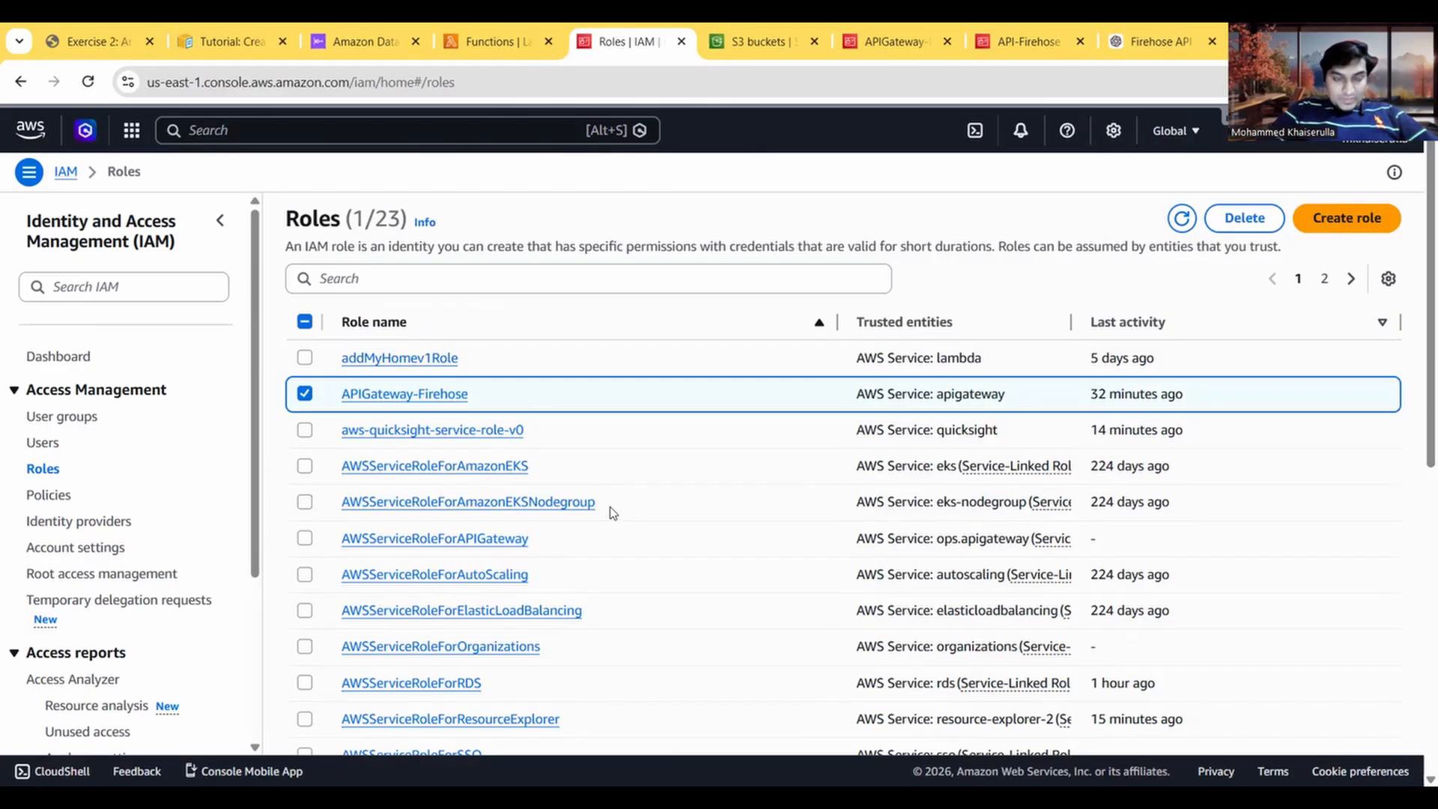
{"action": "left_click", "coordinate": [304, 430]}
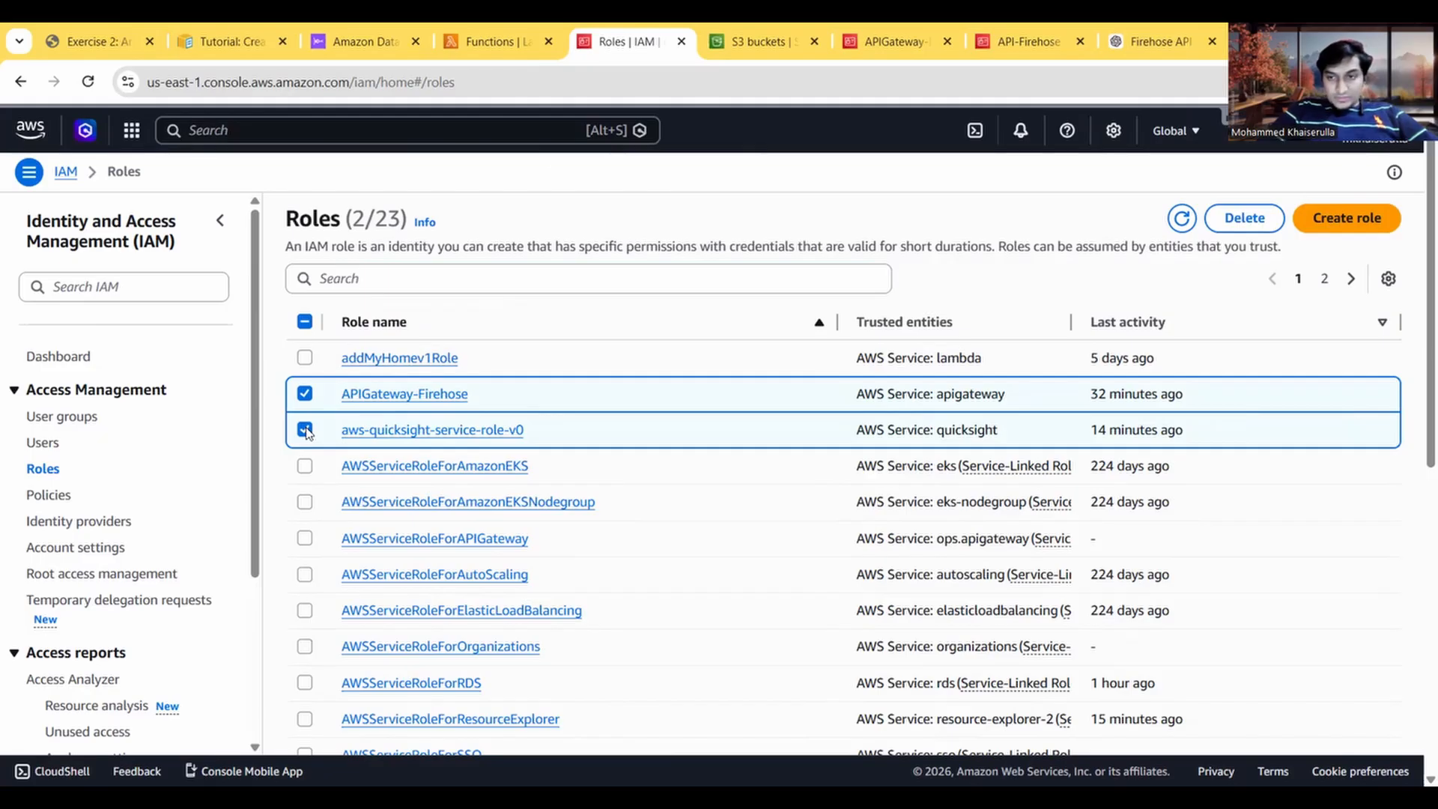
{"action": "left_click", "coordinate": [1127, 323]}
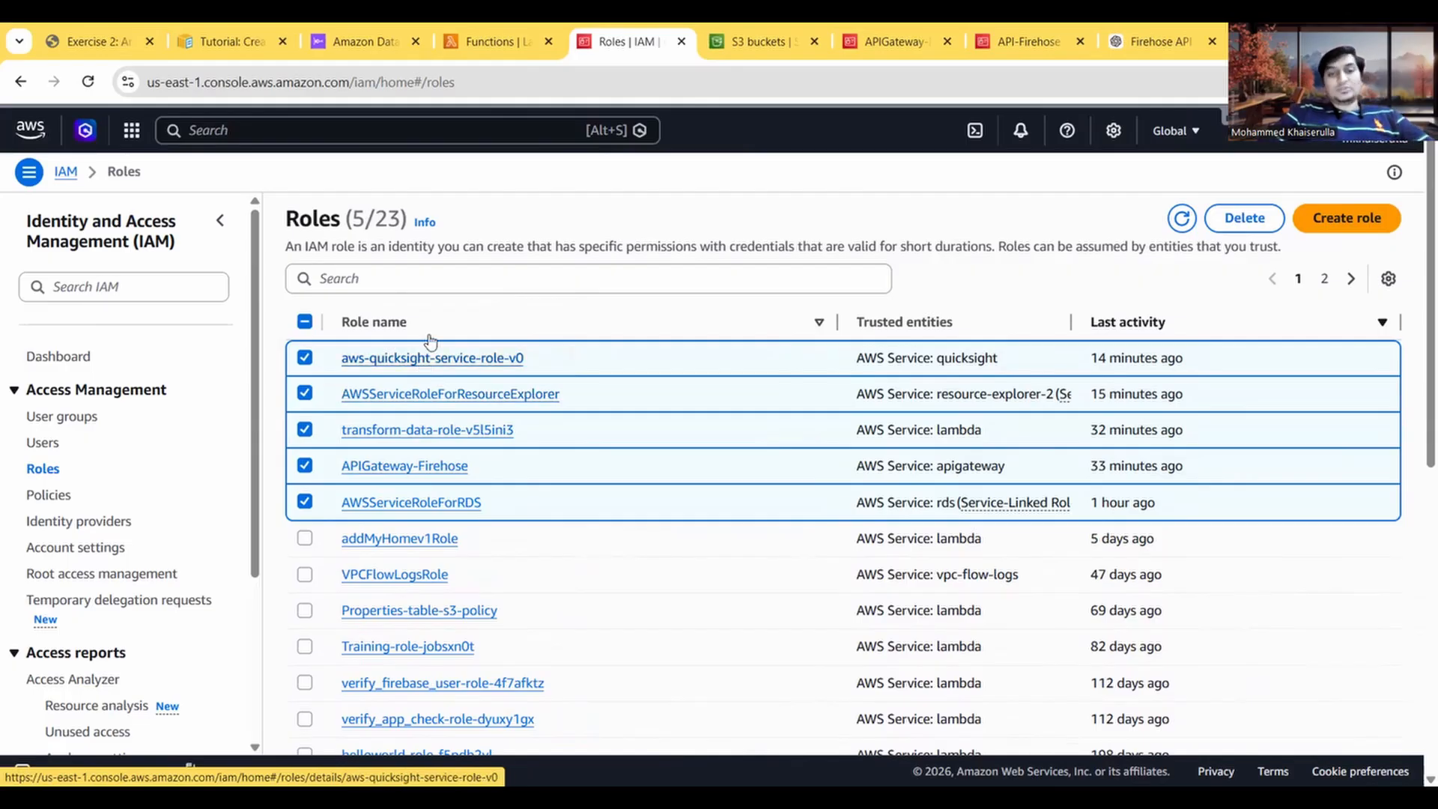
{"action": "scroll", "coordinate": [512, 603], "scroll_direction": "down", "scroll_amount": 2}
{"action": "scroll", "coordinate": [512, 603], "scroll_direction": "up", "scroll_amount": 3}
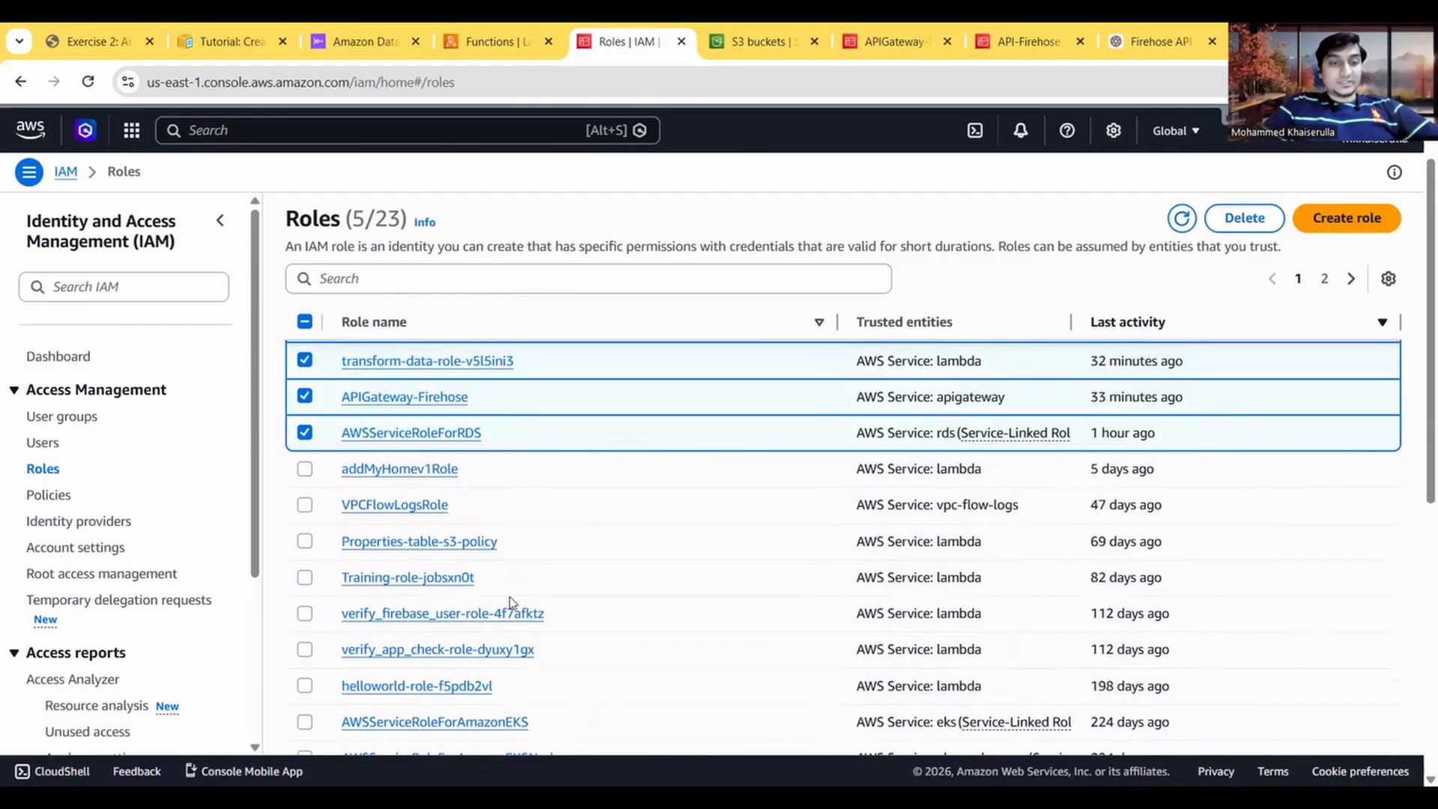
Step: Reread the exercise guide's Task 8 QuickSight section and Task 9 resource deletion instructions
{"action": "left_click", "coordinate": [97, 41]}
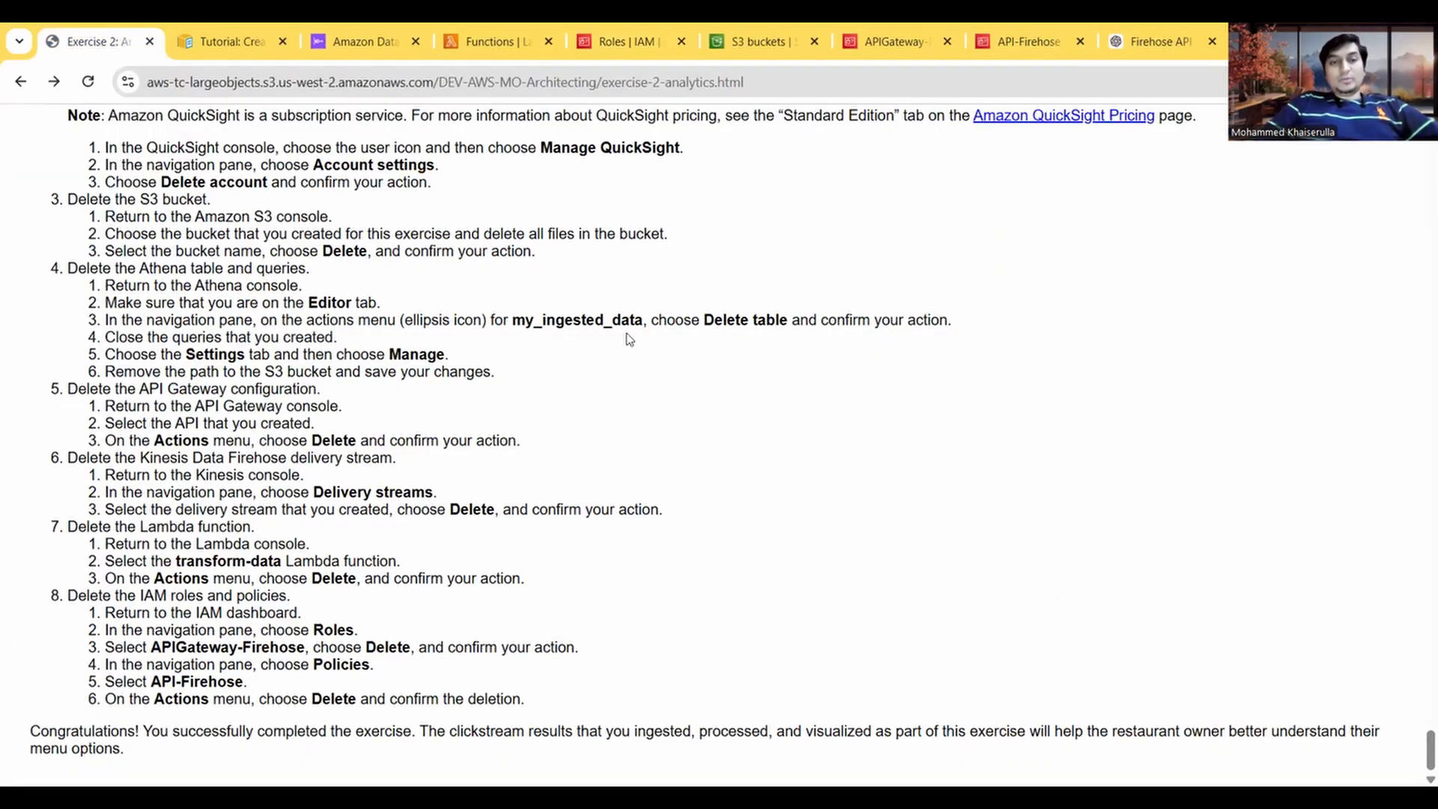
{"action": "scroll", "coordinate": [629, 339], "scroll_direction": "up", "scroll_amount": 15}
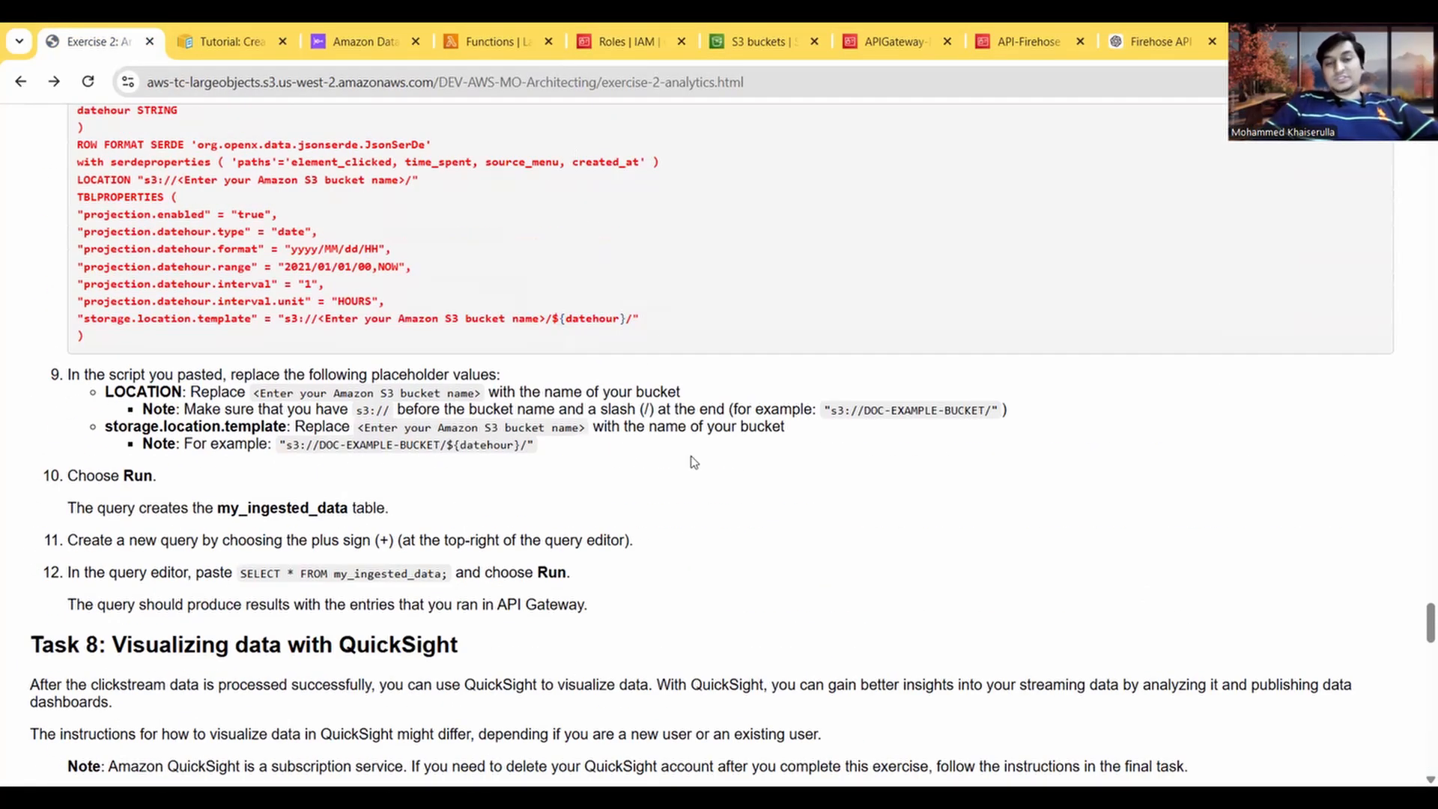
{"action": "scroll", "coordinate": [692, 462], "scroll_direction": "down", "scroll_amount": 15}
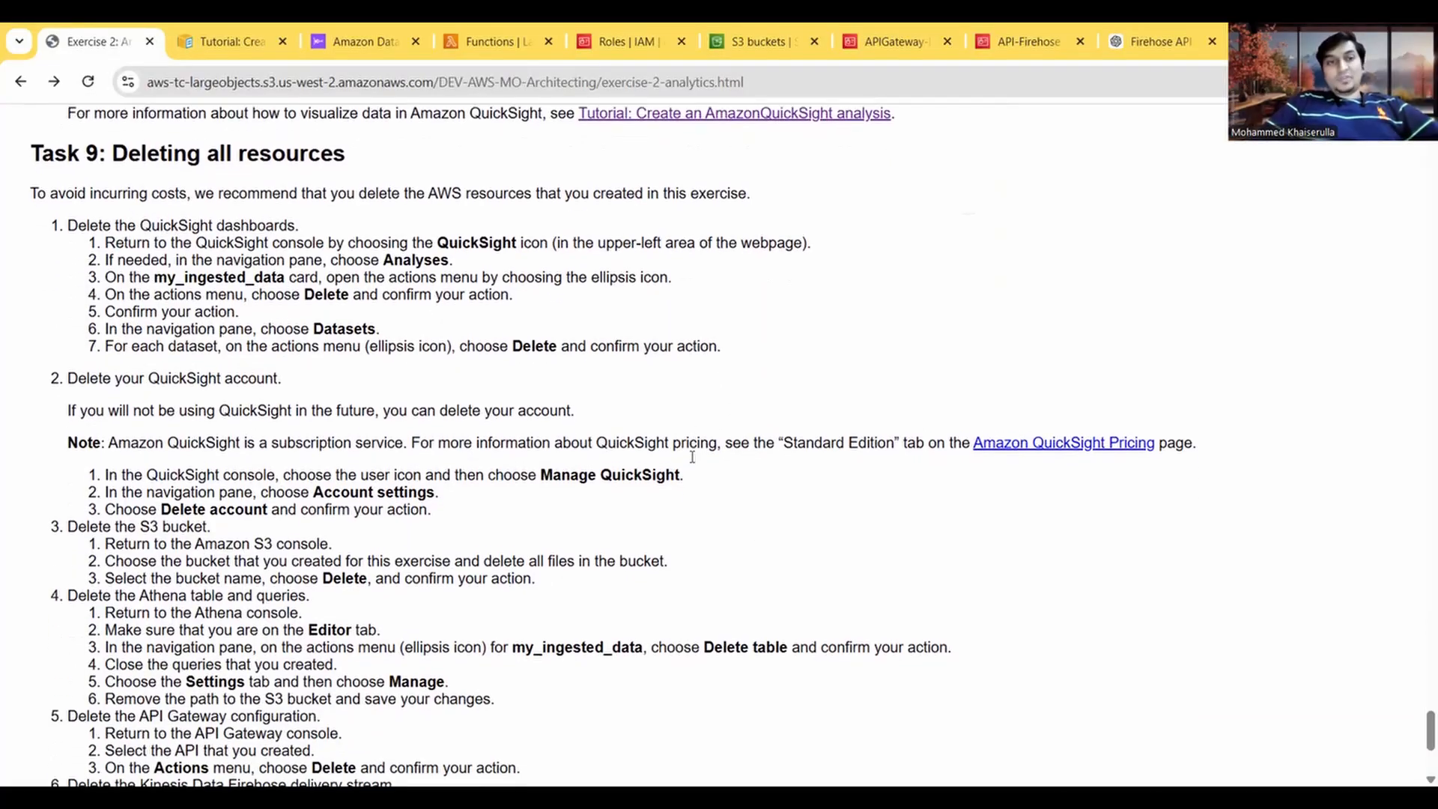
{"action": "scroll", "coordinate": [693, 462], "scroll_direction": "up", "scroll_amount": 15}
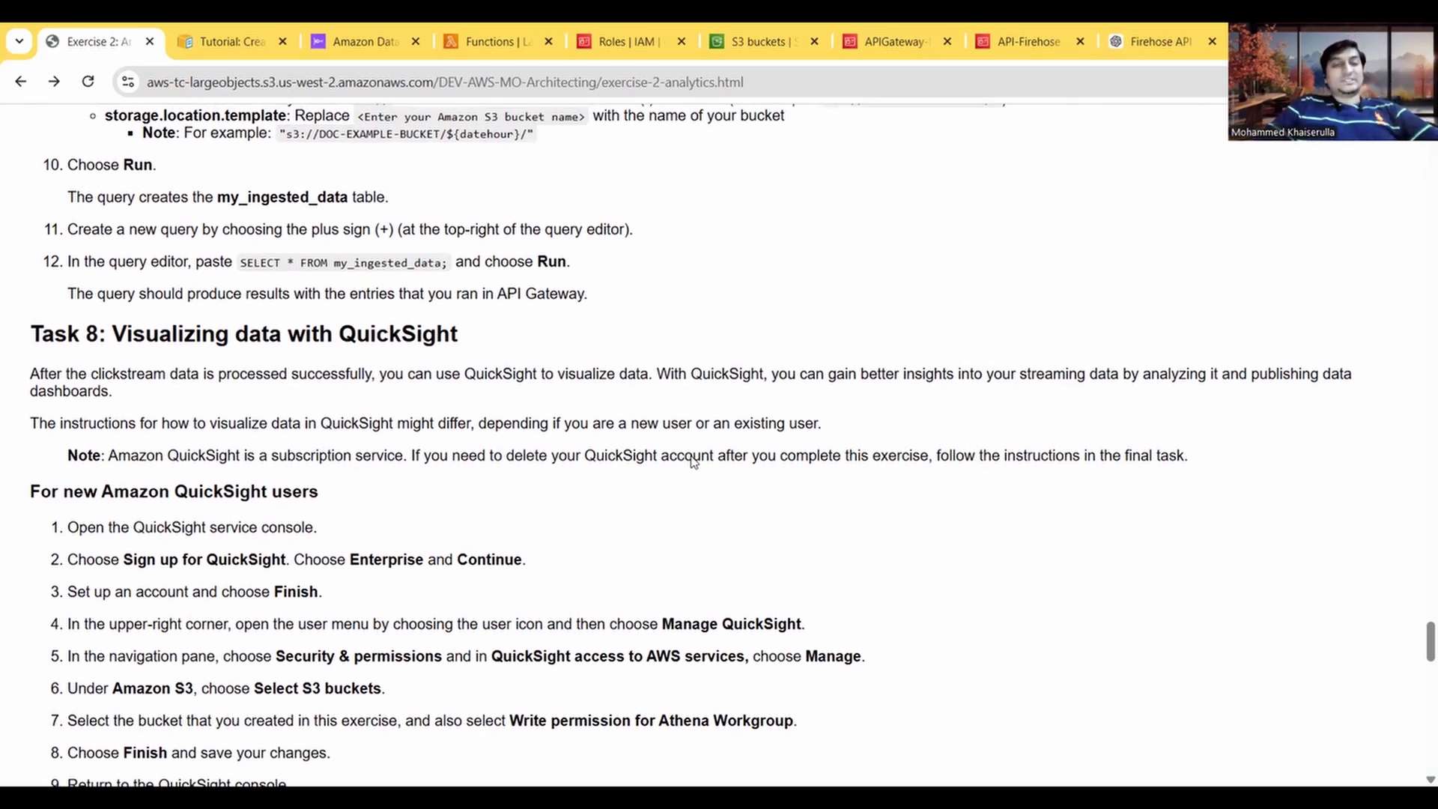
{"action": "scroll", "coordinate": [694, 462], "scroll_direction": "down", "scroll_amount": 5}
{"action": "scroll", "coordinate": [693, 462], "scroll_direction": "down", "scroll_amount": 7}
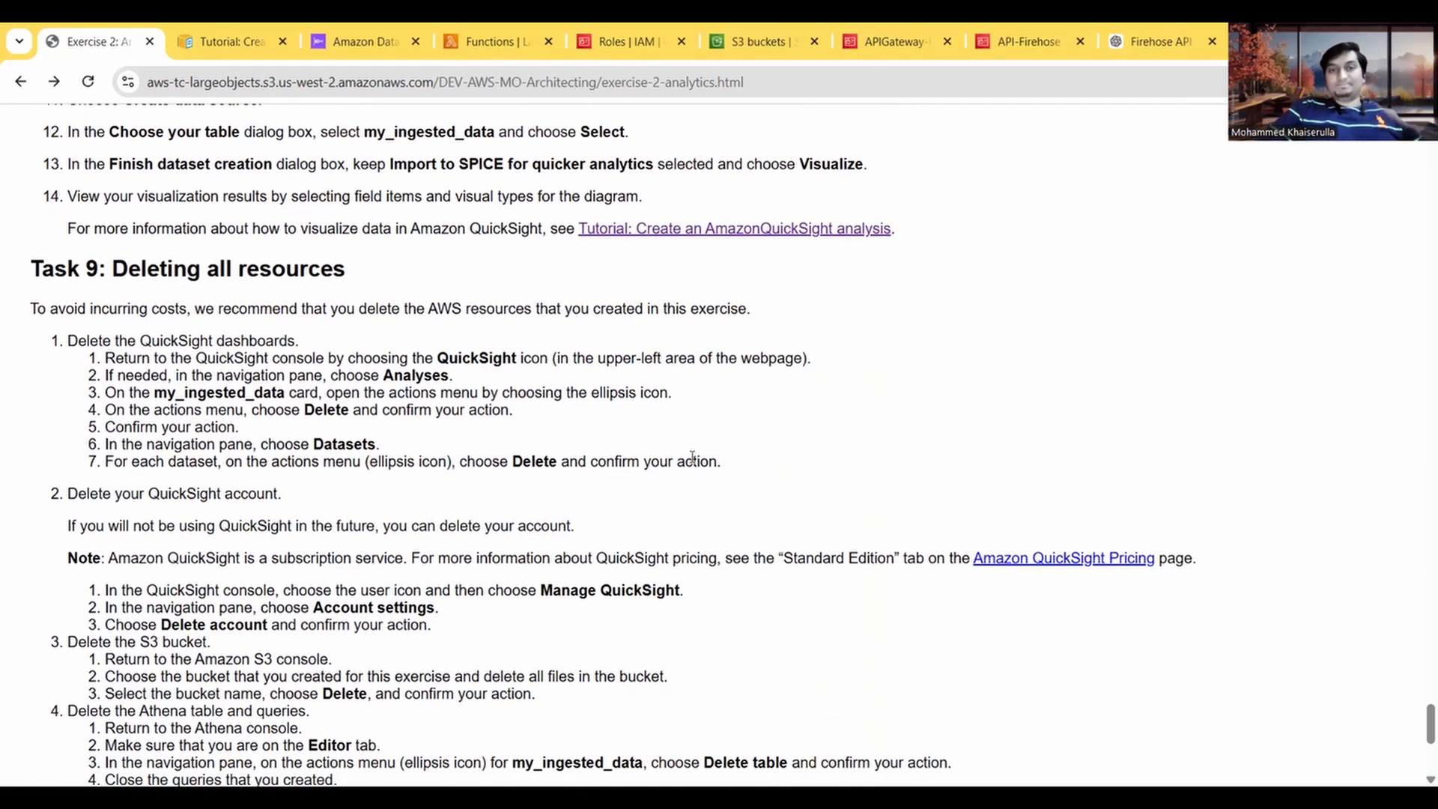